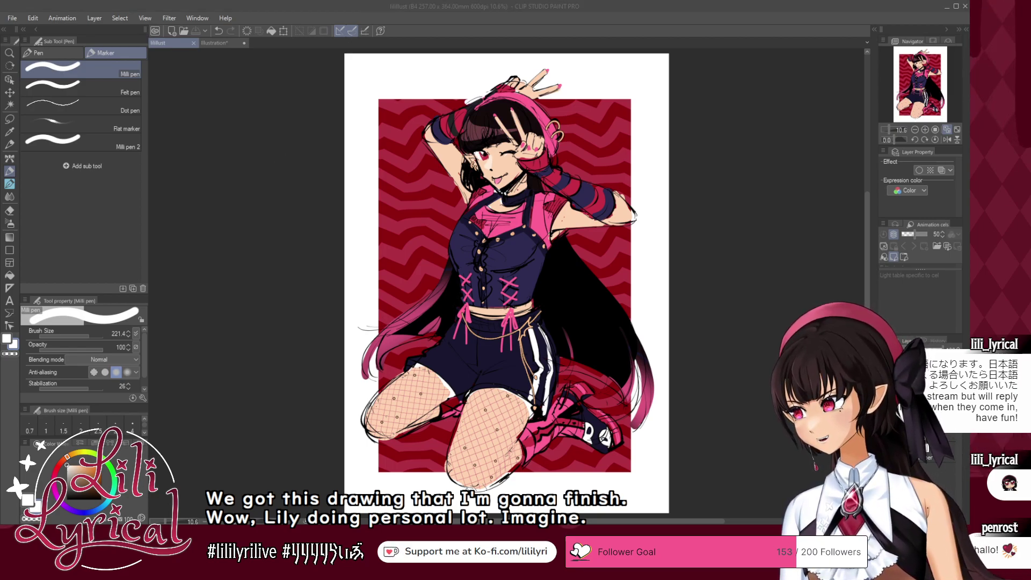
- View the character reference sheet in the other open document and return to the kneeling-figure illustration
left_click(197, 230)
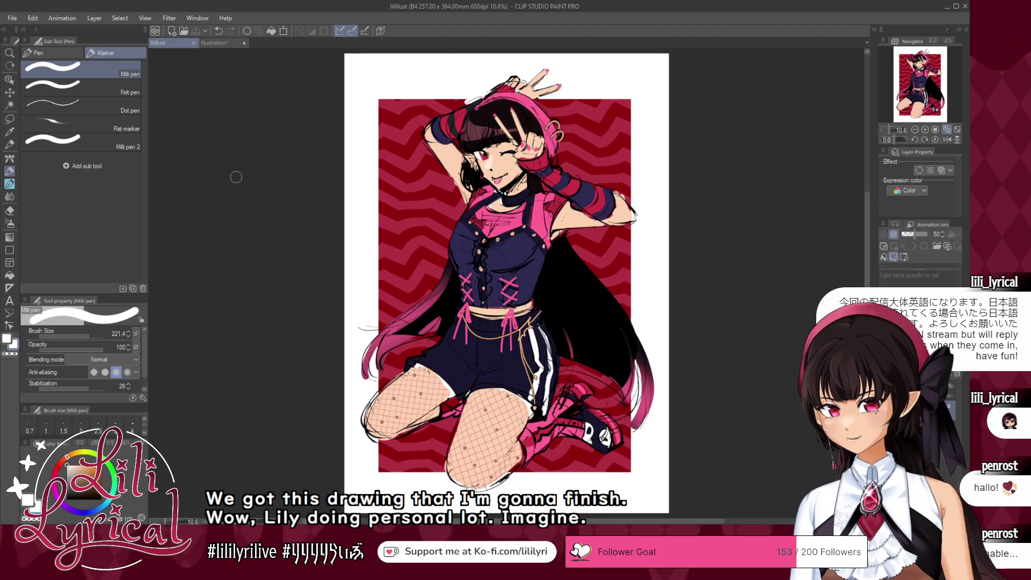
left_click(226, 45)
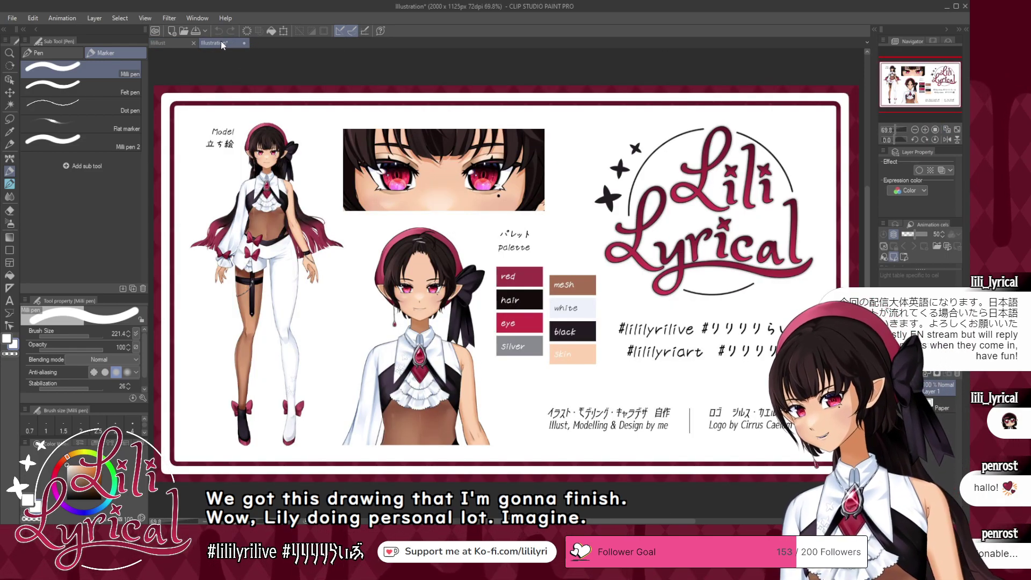
left_click(167, 43)
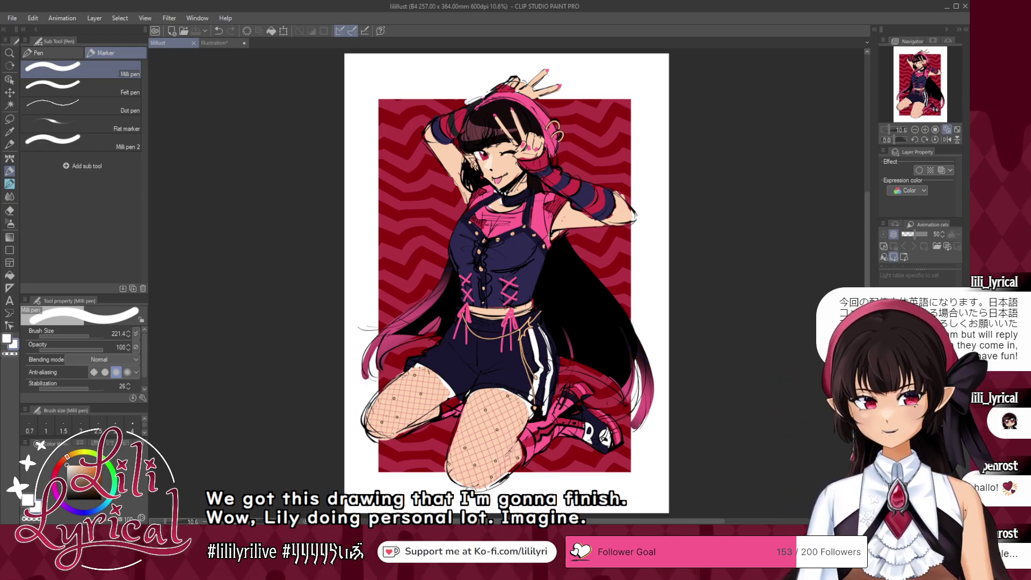
- Preview the figure with the translucent white overlay layer shown and hidden
key("ctrl+z")
key("ctrl+y")
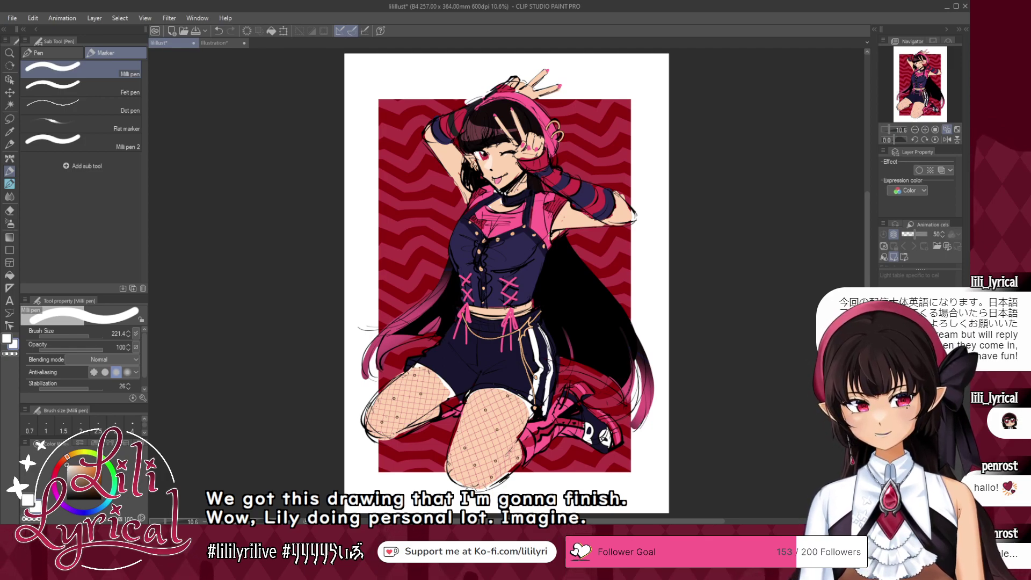
left_click(884, 371)
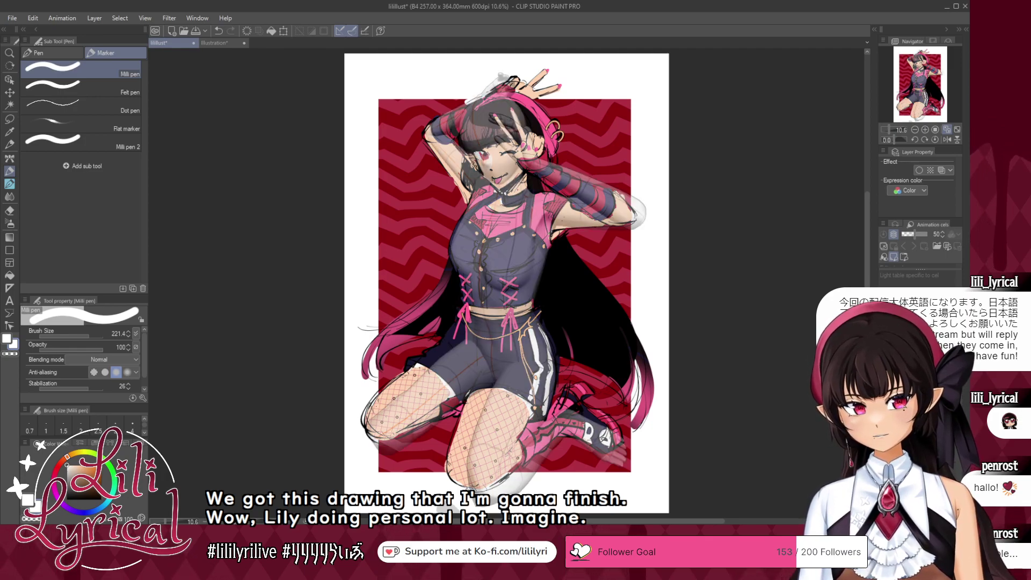
left_click(884, 383)
left_click(885, 383)
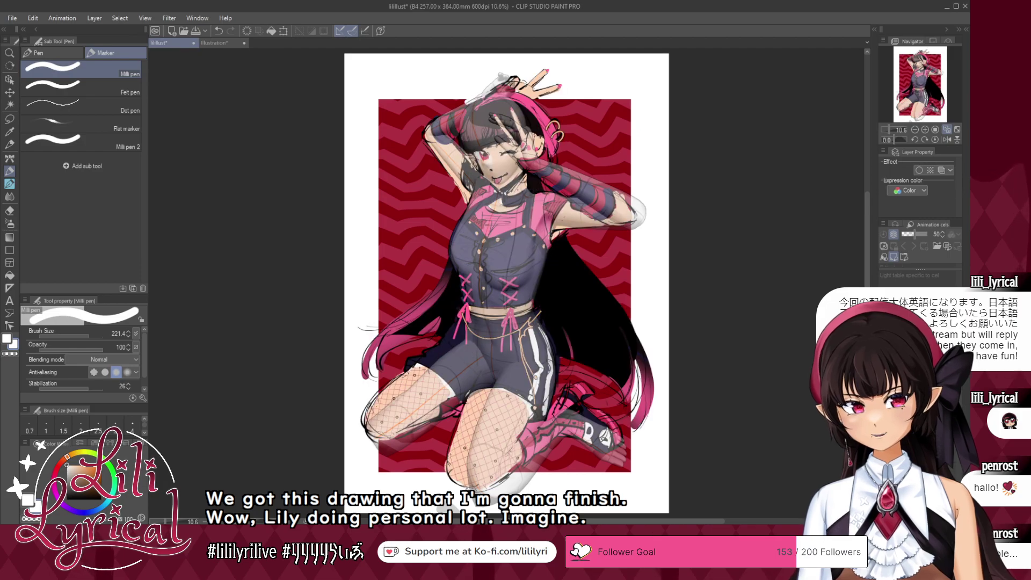
left_click(885, 371)
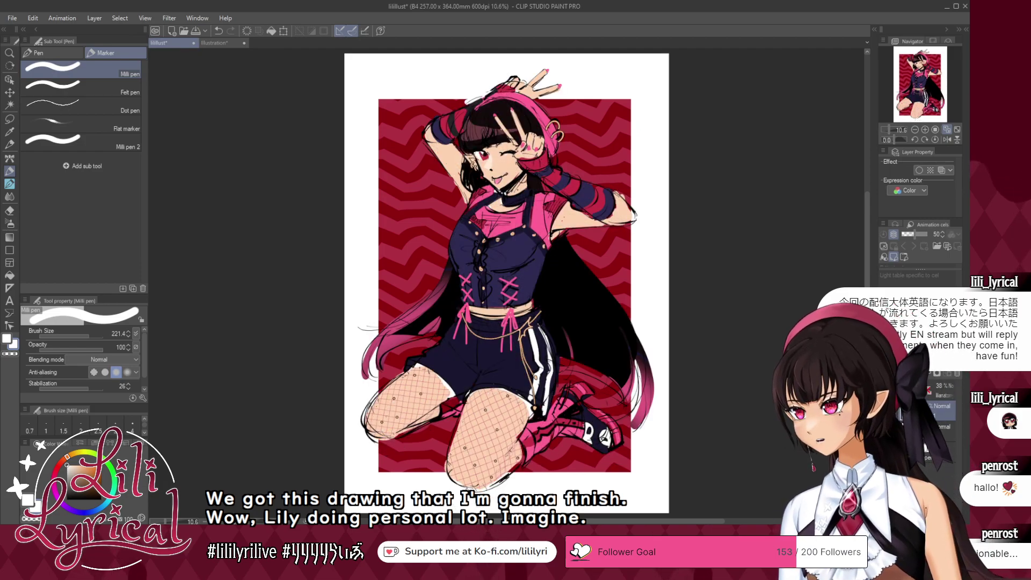
left_click(884, 371)
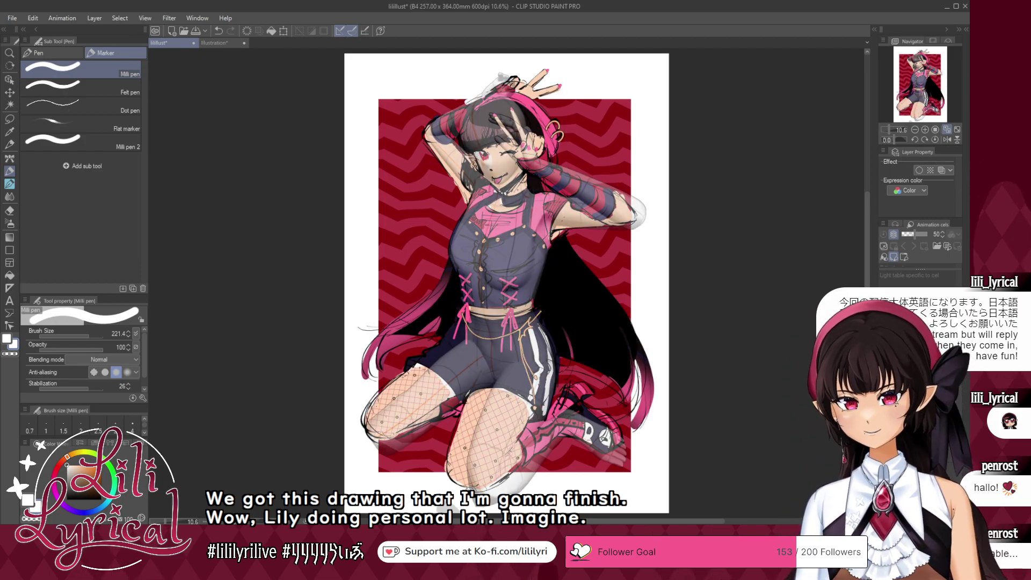
left_click(884, 370)
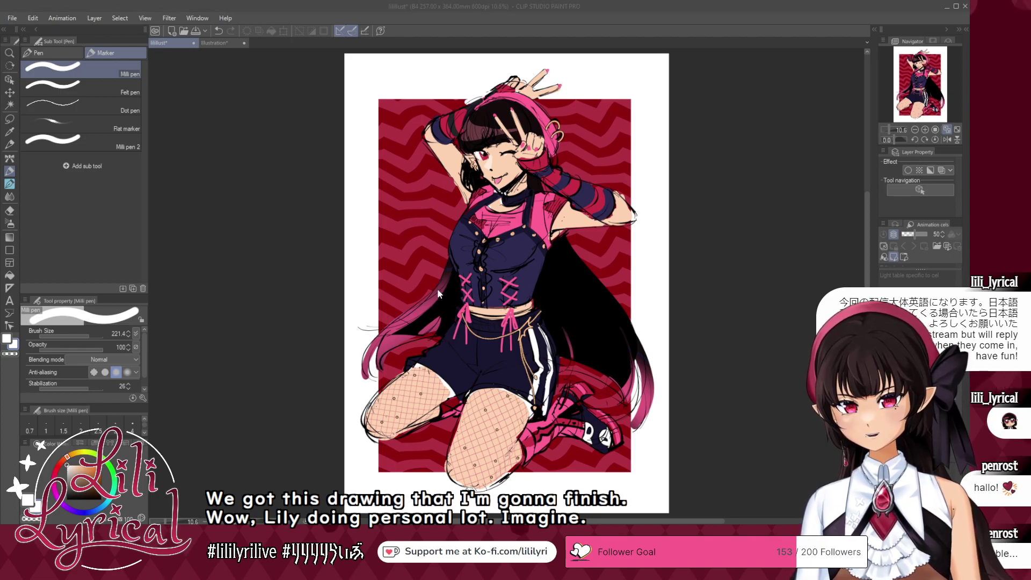
key("Return")
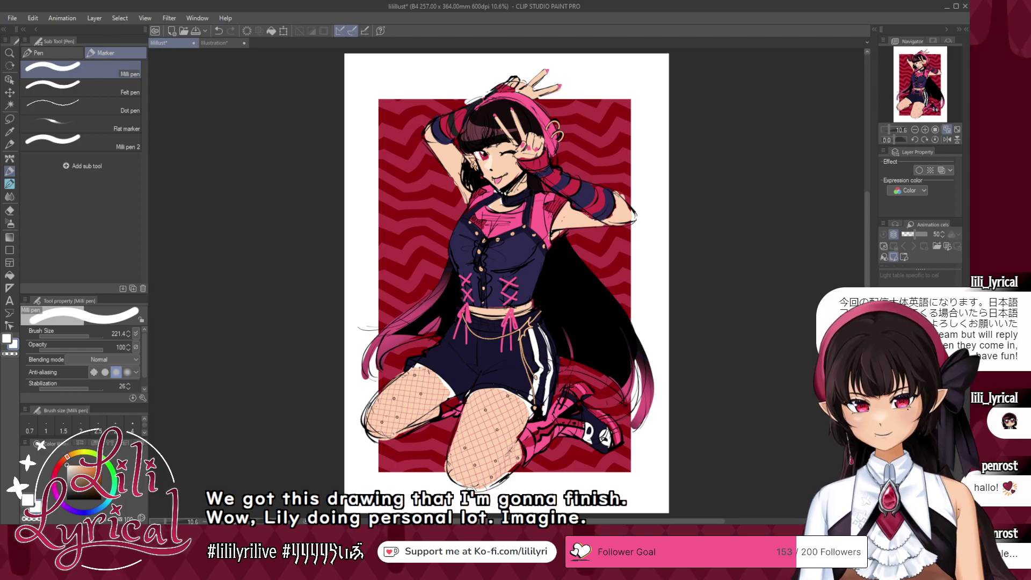
- Hide the red zigzag background pattern so the figure stands on plain white
left_click(884, 409)
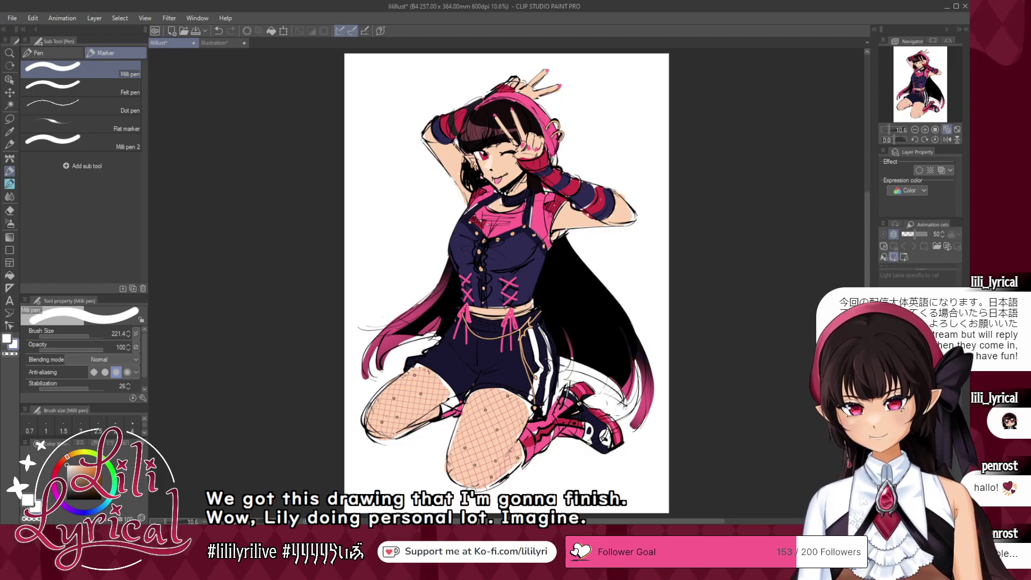
key("ctrl+z")
left_click(884, 408)
left_click(884, 408)
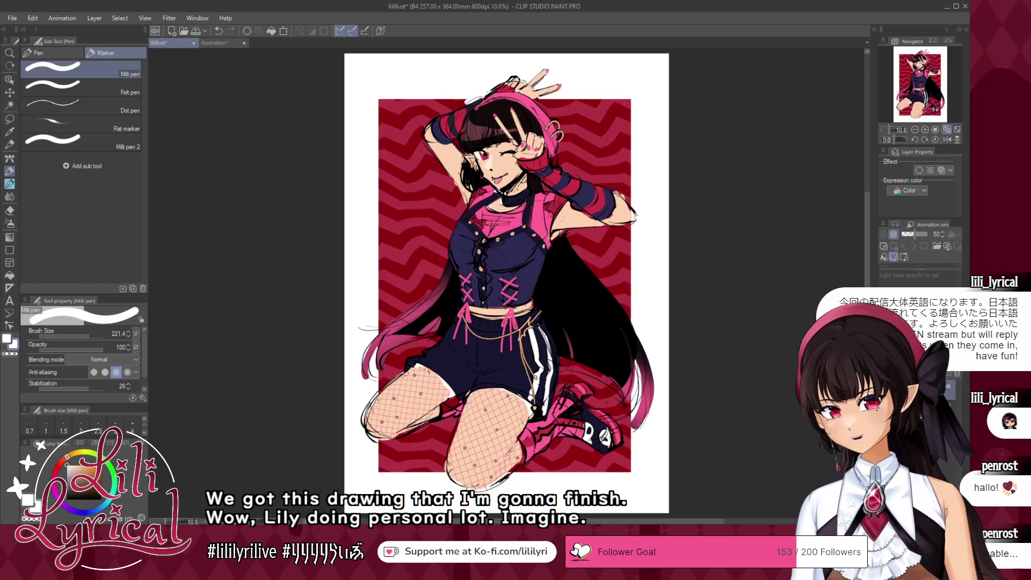
left_click(884, 409)
left_click(884, 408)
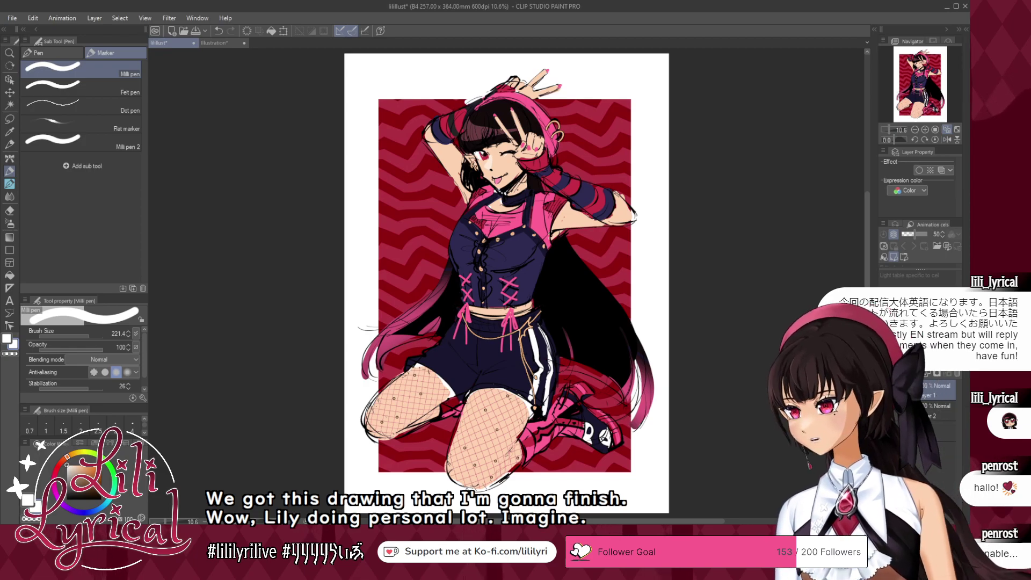
key("ctrl+y")
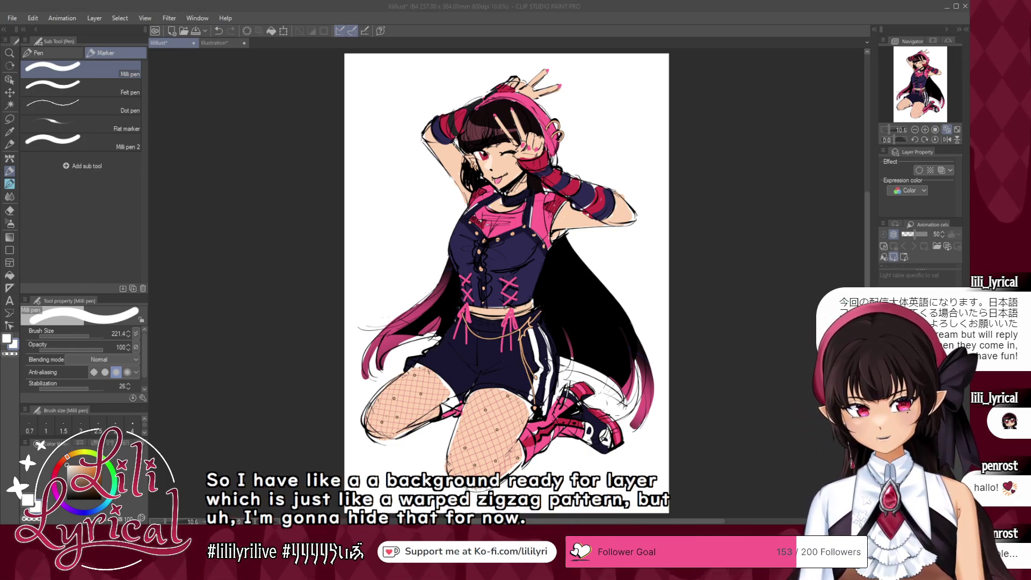
- Keep the drawing visible and show the translucent white layer over it to fade the sketch for inking
left_click(885, 389)
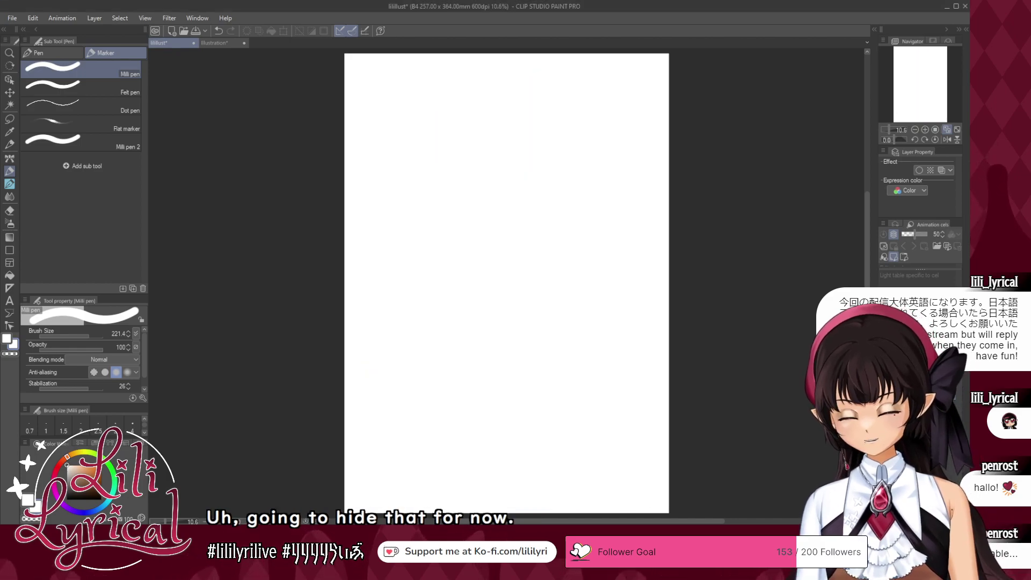
left_click(885, 389)
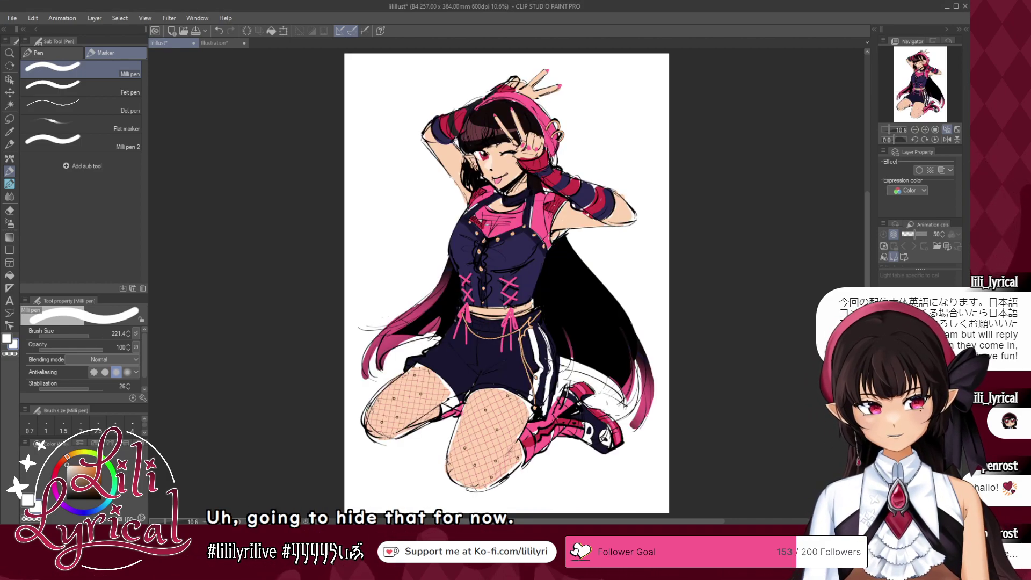
left_click(885, 376)
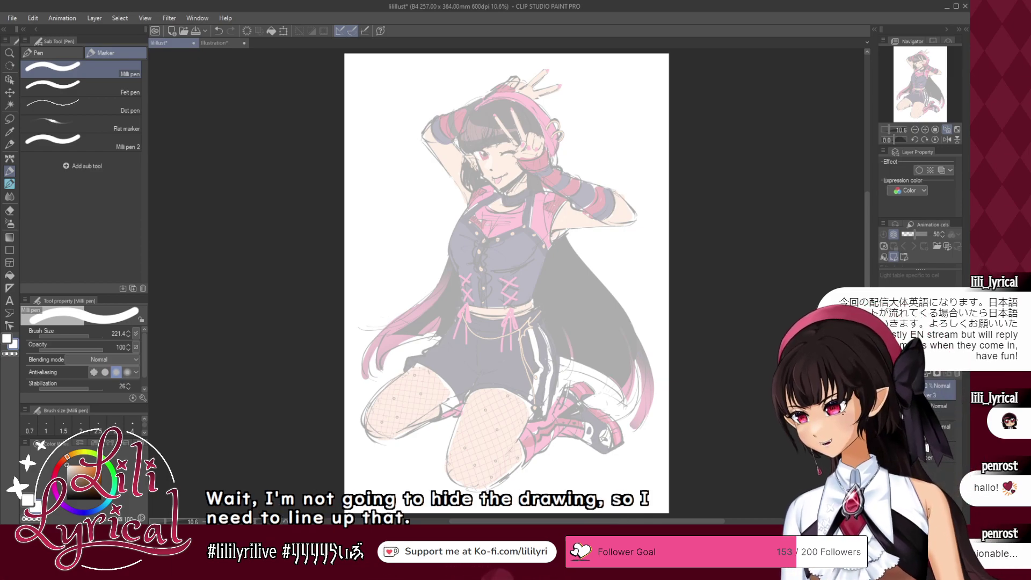
- Choose the watercolor sketch brush and set the drawing color to black
left_click(9, 184)
scroll(146, 187, "up", 3)
scroll(145, 187, "down", 3)
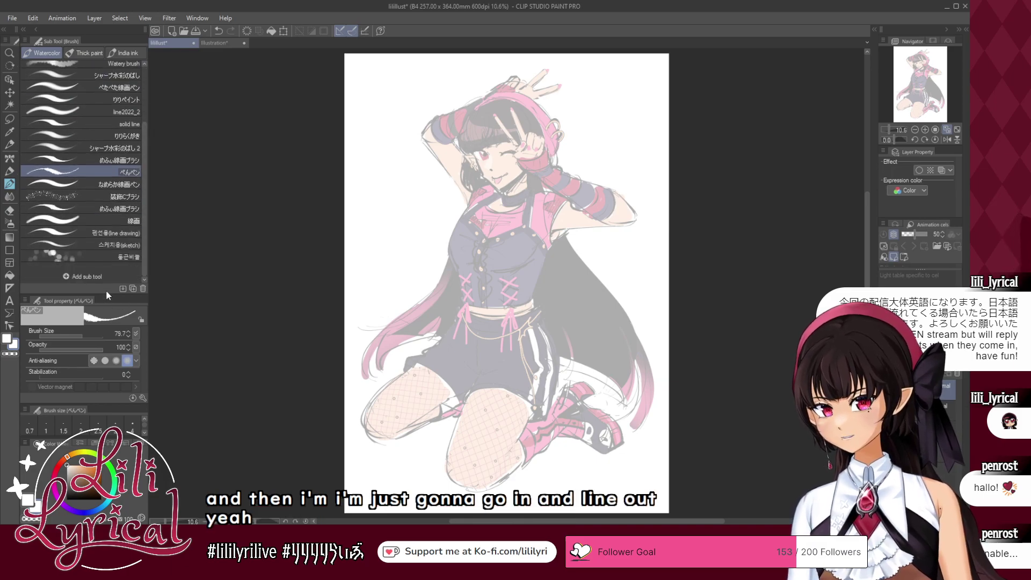
left_click(119, 245)
left_click(67, 499)
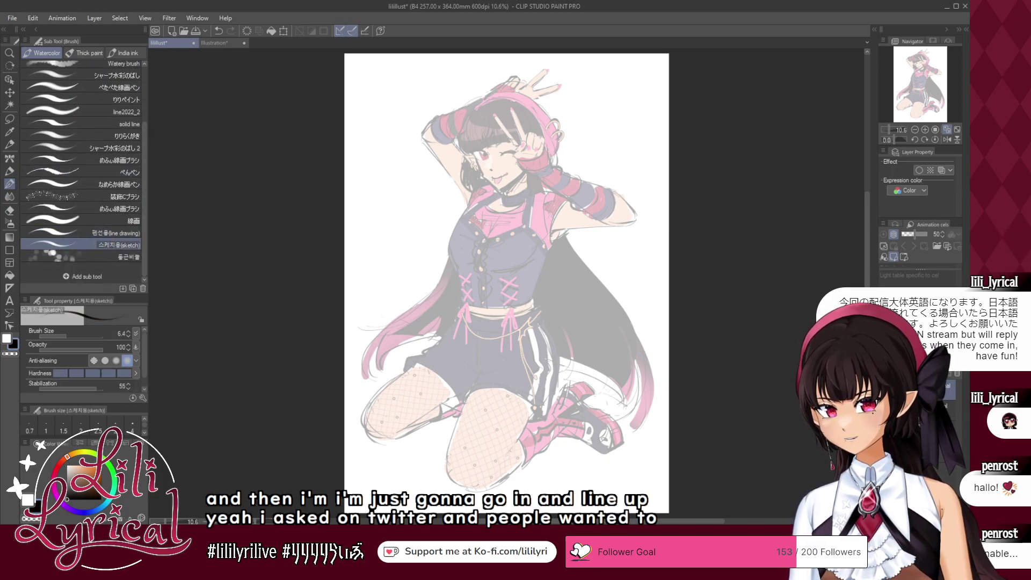
- Switch to the line drawing brush for inking the face and set its size to 26.5
left_click(921, 71)
left_click(926, 131)
left_click(926, 130)
left_click(926, 131)
left_click(926, 130)
left_click_drag(923, 58, 920, 67)
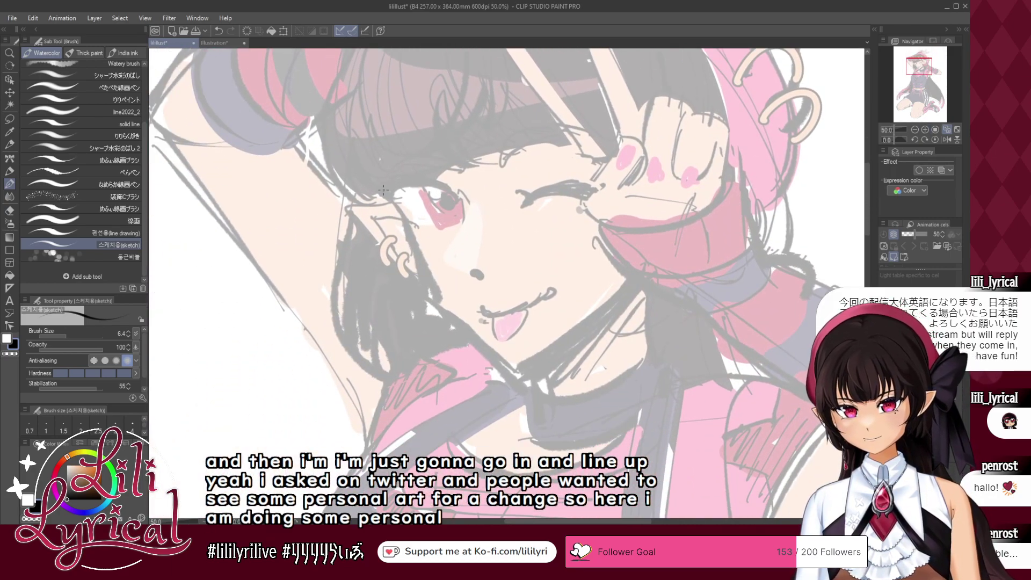
left_click(70, 336)
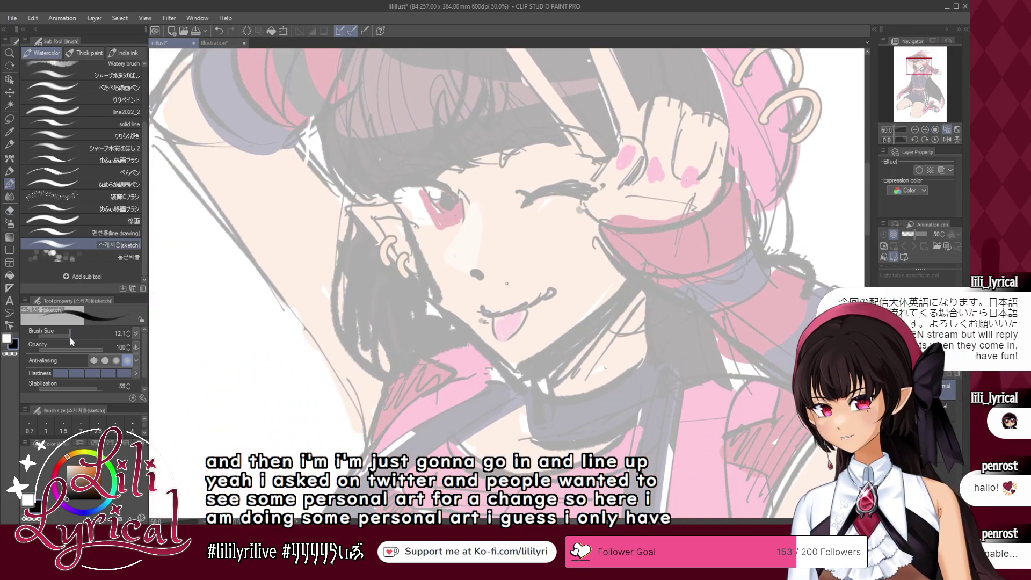
left_click(100, 233)
left_click(84, 337)
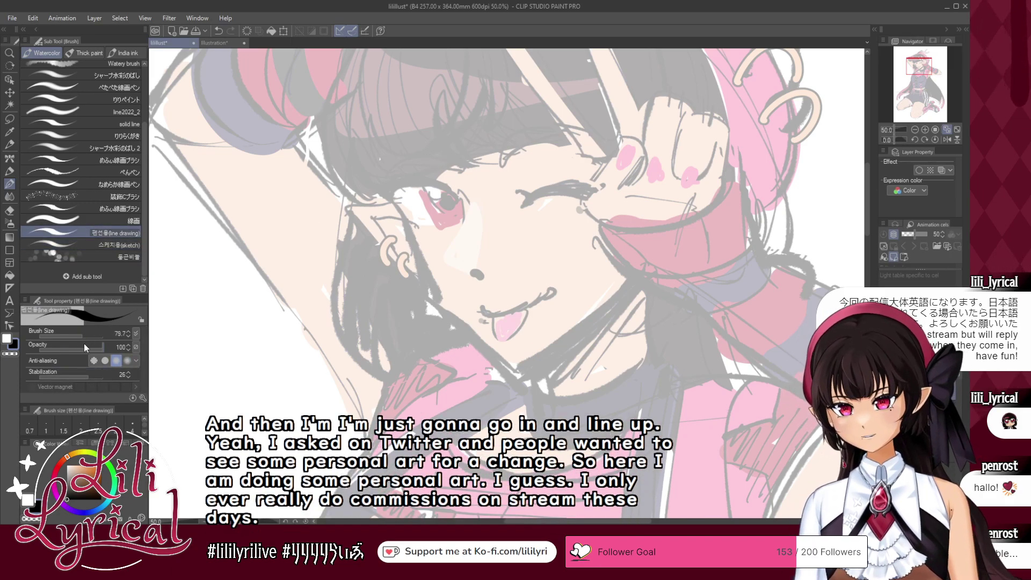
left_click(78, 337)
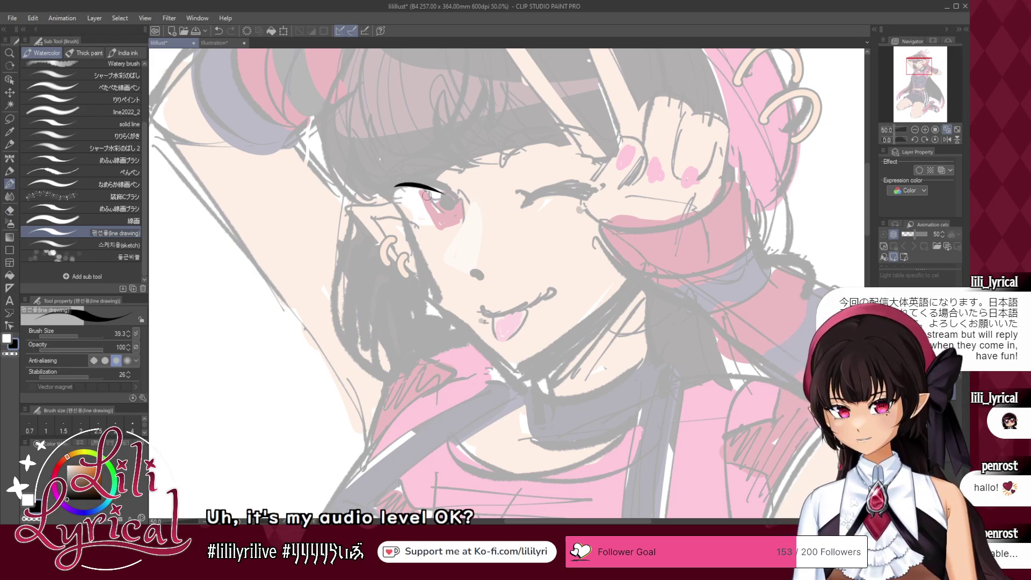
left_click(75, 338)
- Ink the curved upper lash line of the open eye over the faded sketch, replacing the first trial strokes
key("ctrl+z")
left_click_drag(394, 186, 461, 197)
key("ctrl+z")
key("ctrl+z")
key("ctrl+z")
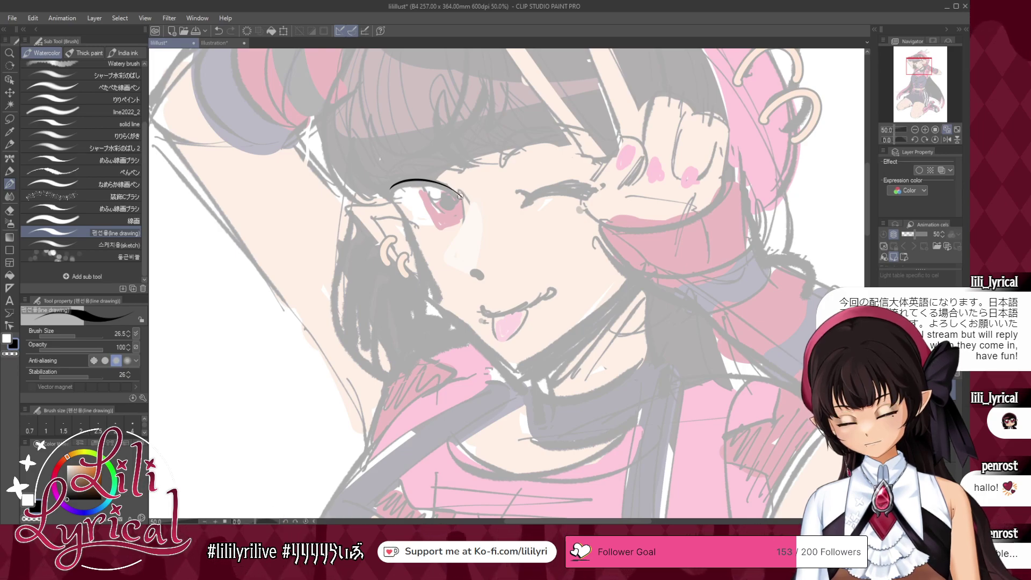
left_click_drag(417, 184, 463, 199)
left_click_drag(405, 187, 455, 191)
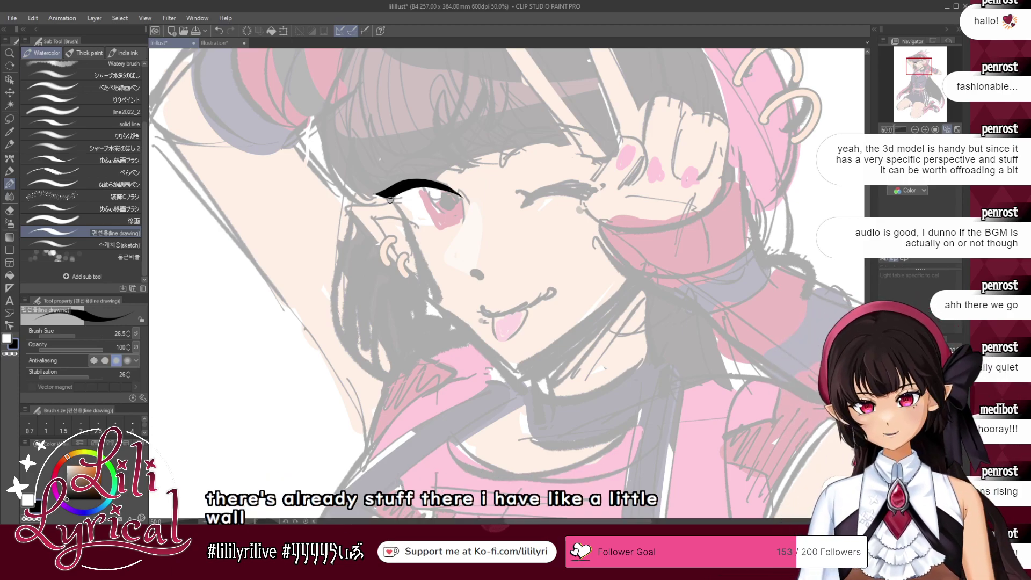
- Reshape the inked upper lash line with a mesh transformation, nudging its outer corner slightly, and switch the brush to transparent color
key("ctrl+z")
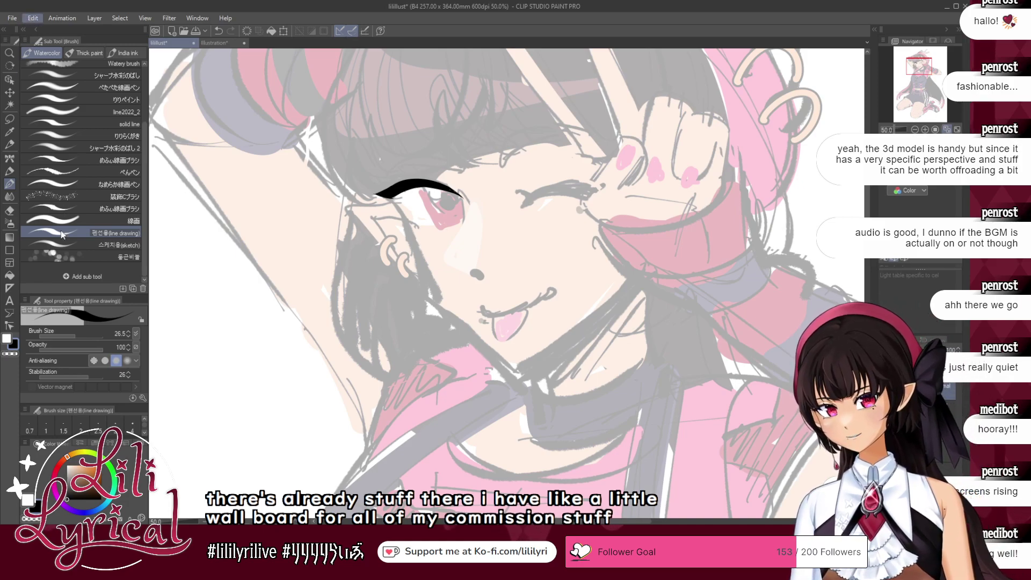
key("ctrl+t")
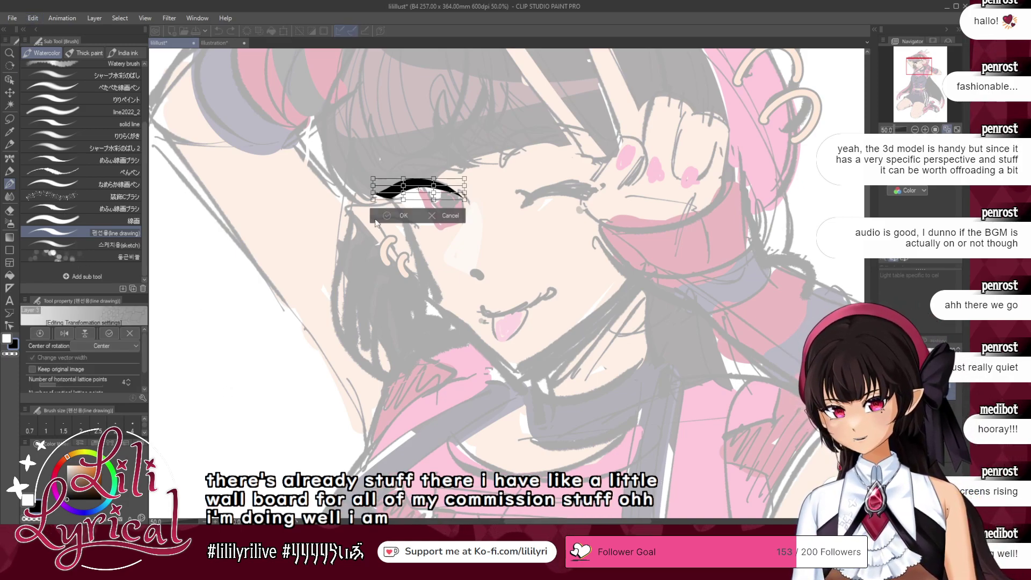
left_click_drag(375, 205, 380, 204)
key("Return")
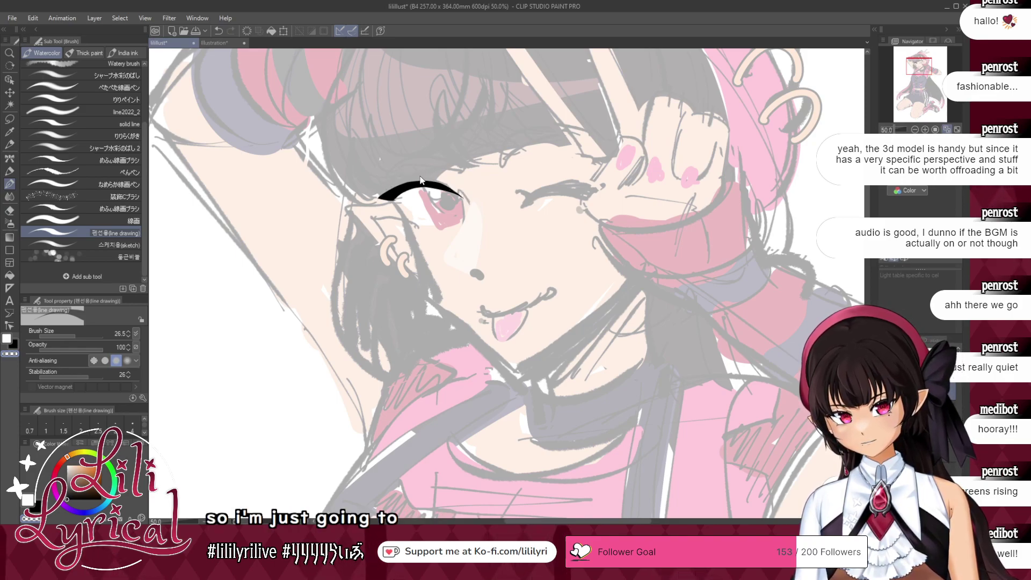
key("x")
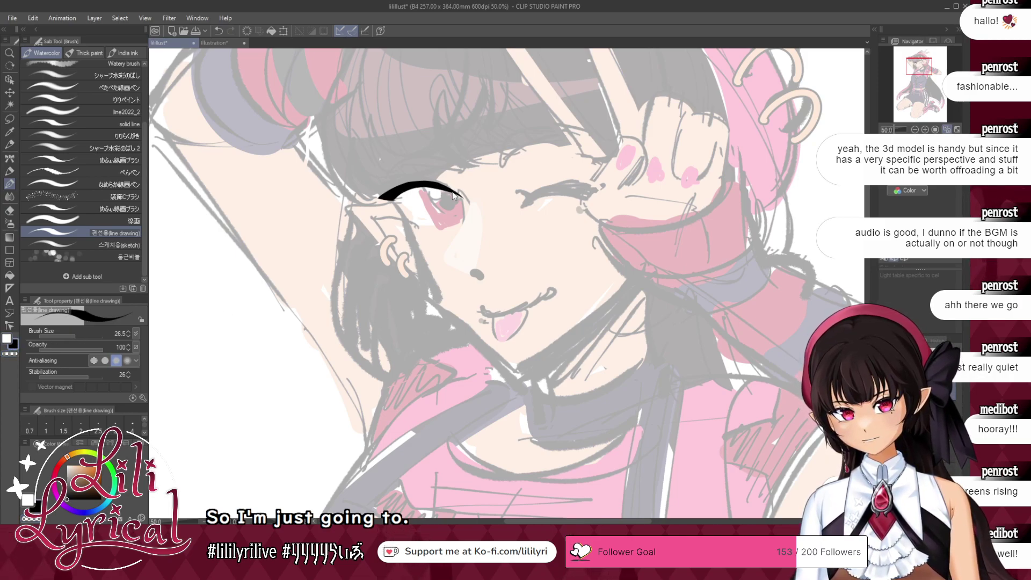
- Consult the character reference sheet and ink a short lash stroke slanting down from the open eye's outer corner
left_click(211, 43)
left_click(174, 44)
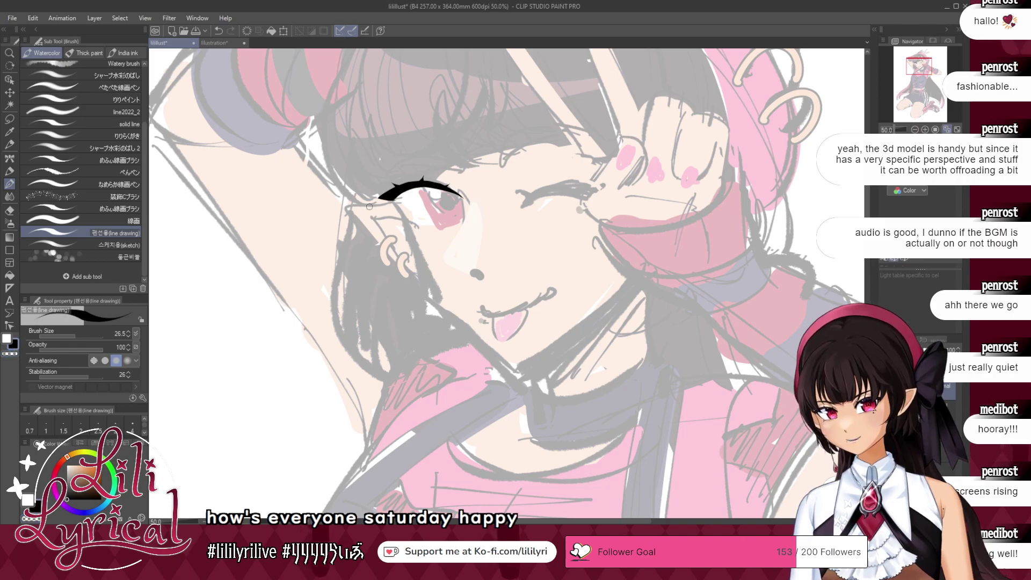
left_click_drag(395, 201, 413, 223)
key("ctrl+z")
key("ctrl+z")
key("ctrl+z")
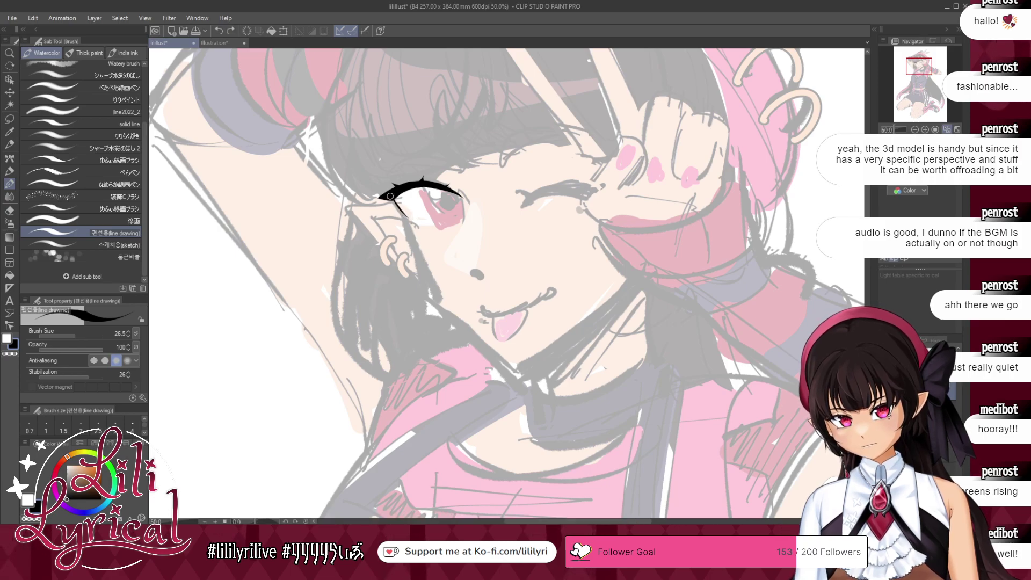
left_click_drag(394, 200, 413, 221)
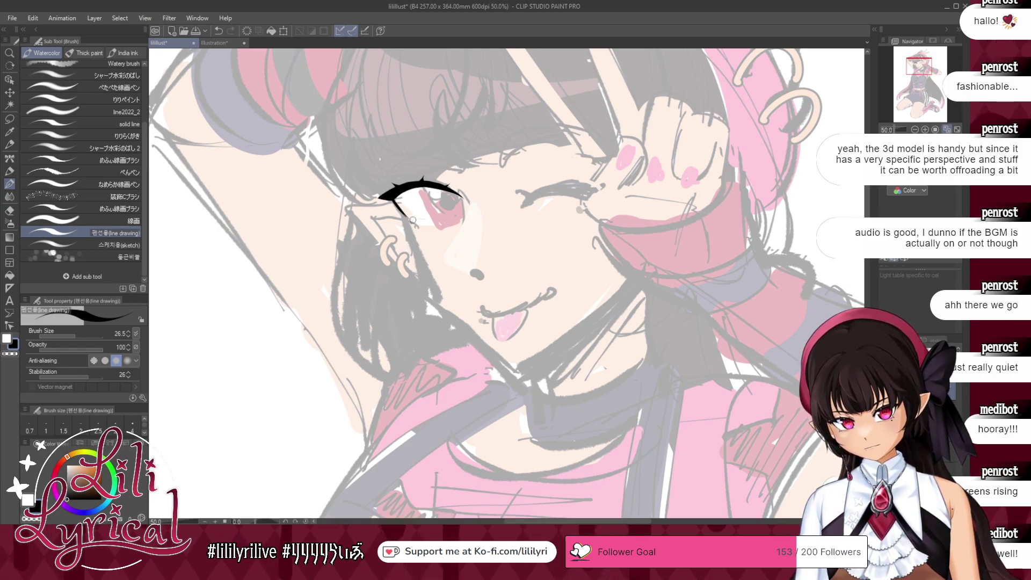
- Reduce the brush size to 17.0 and ink the curved outer edge of the open eye's iris
left_click(15, 354)
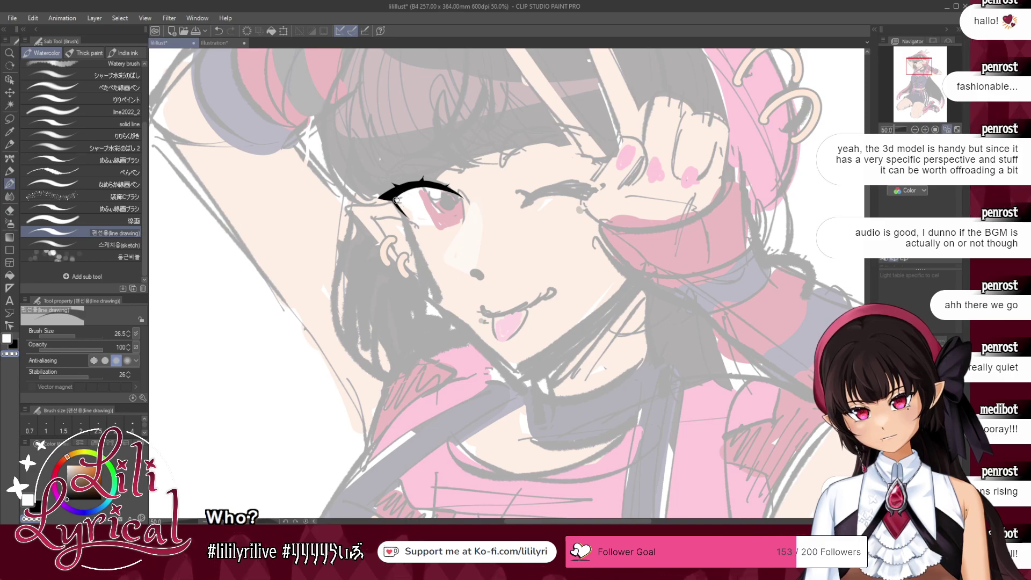
left_click(15, 349)
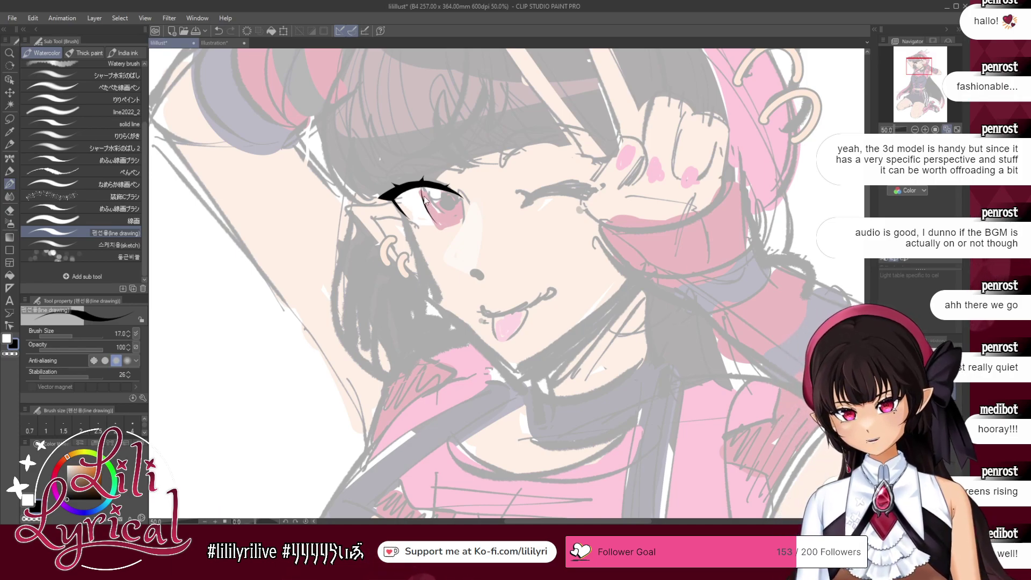
left_click_drag(424, 206, 437, 224)
key("ctrl+z")
left_click_drag(420, 187, 441, 223)
key("ctrl+z")
left_click_drag(419, 187, 441, 224)
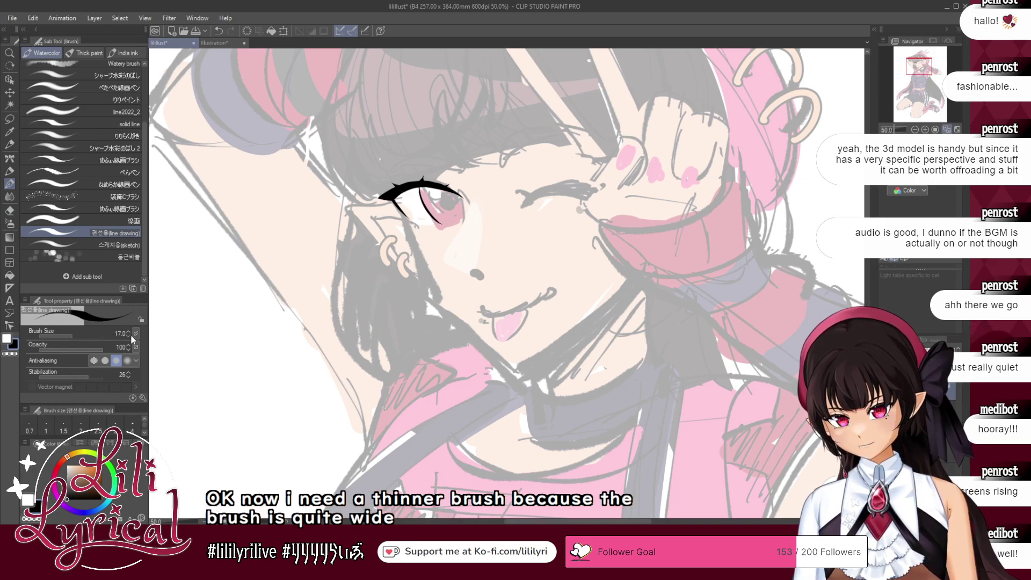
- Ink the rest of the open eye's iris outline with a 15.0 brush and fade the sketch further by lowering its opacity
mouse_move(420, 187)
left_mouse_down()
mouse_move(438, 222)
mouse_move(429, 216)
left_mouse_up()
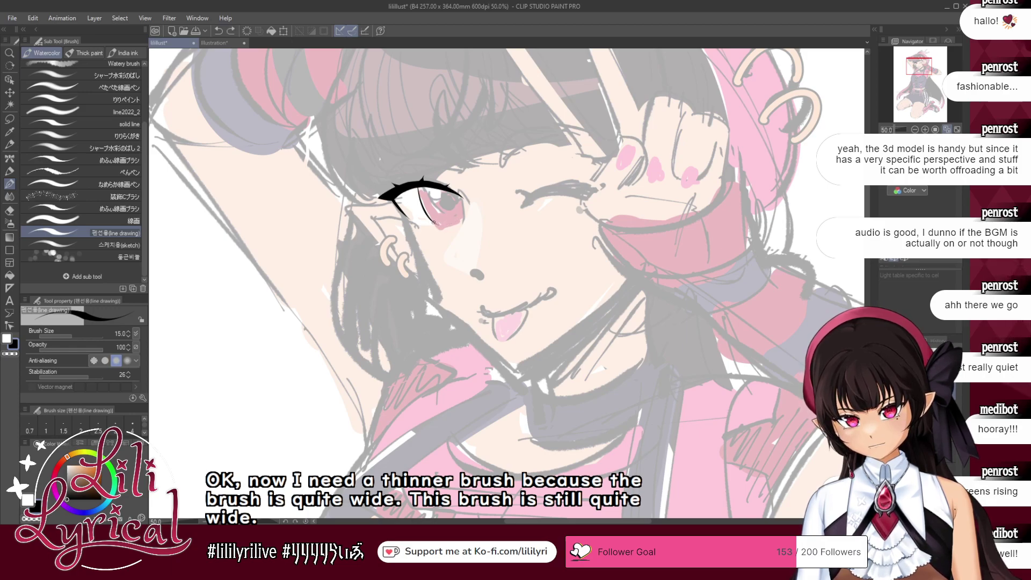
left_click_drag(443, 226, 462, 215)
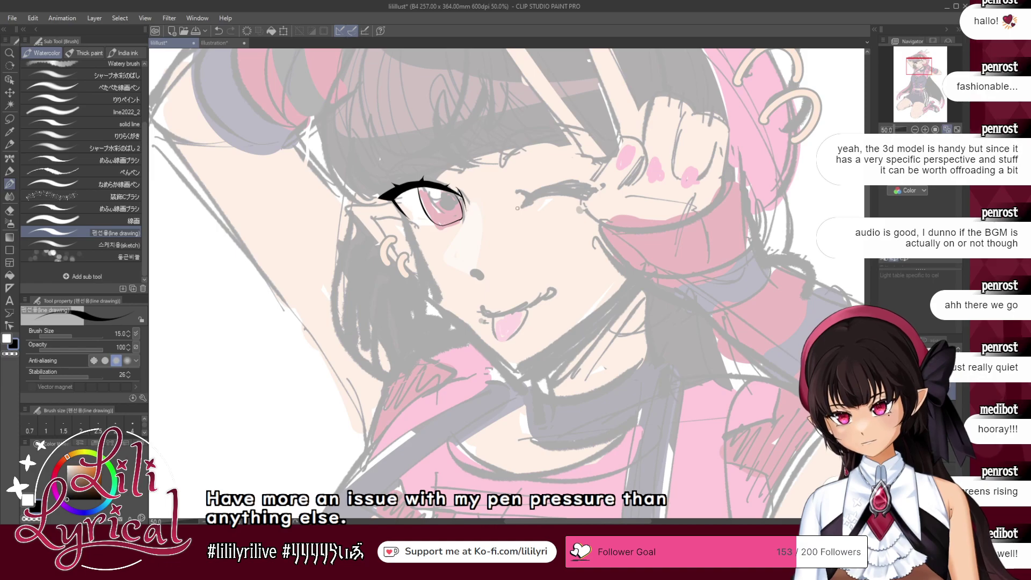
left_click_drag(925, 337, 918, 338)
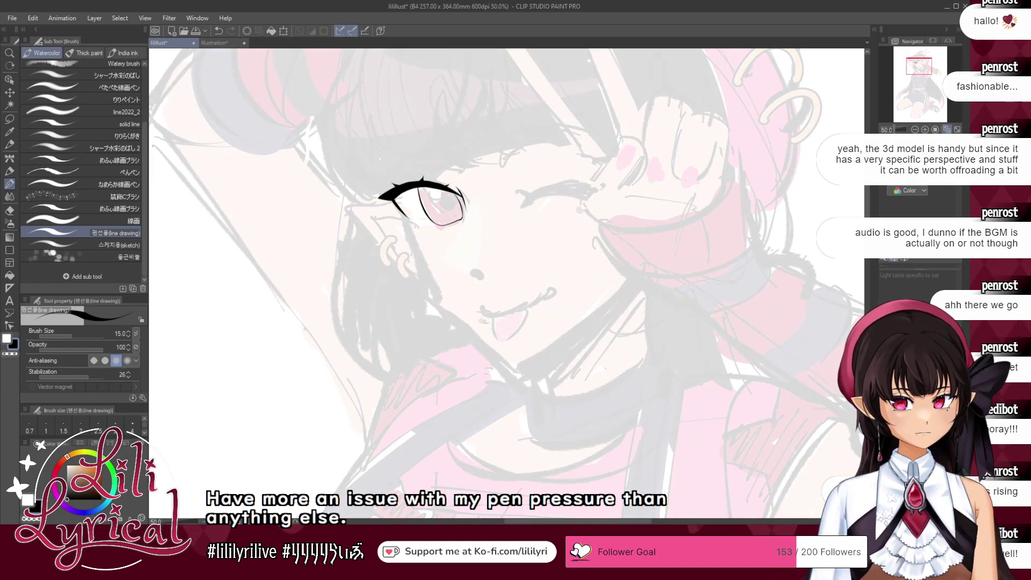
- Ink the short inner edge line beside the open eye's iris and a small curved stroke for the nose
left_click_drag(458, 192, 461, 231)
key("ctrl+z")
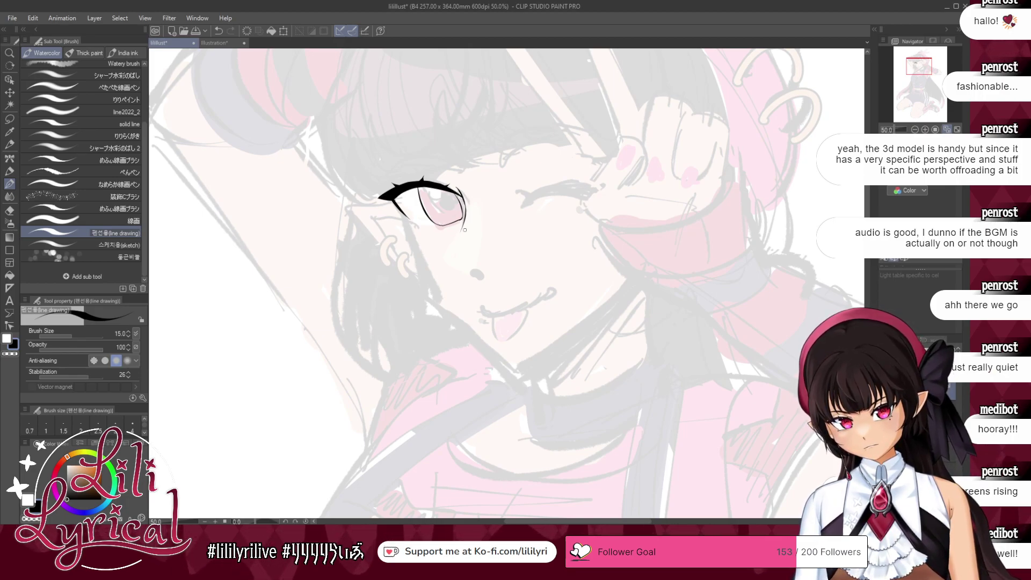
left_click_drag(462, 193, 466, 231)
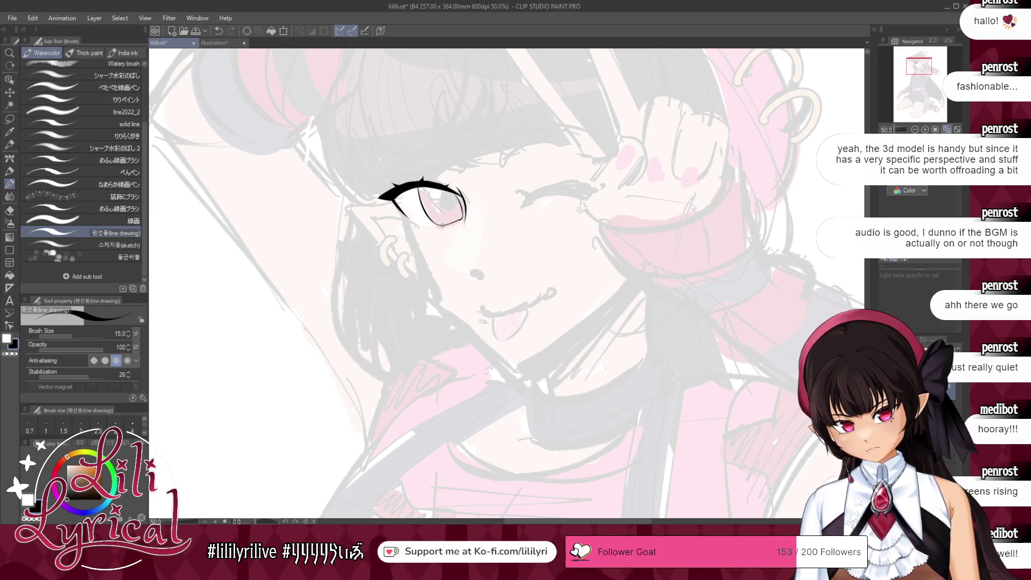
left_click_drag(466, 276, 475, 280)
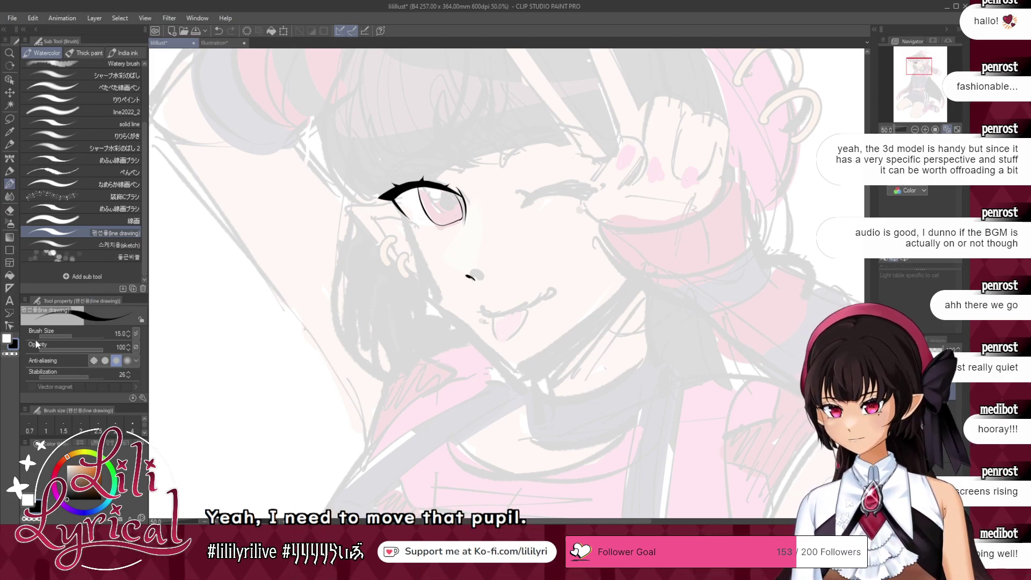
left_click(10, 354)
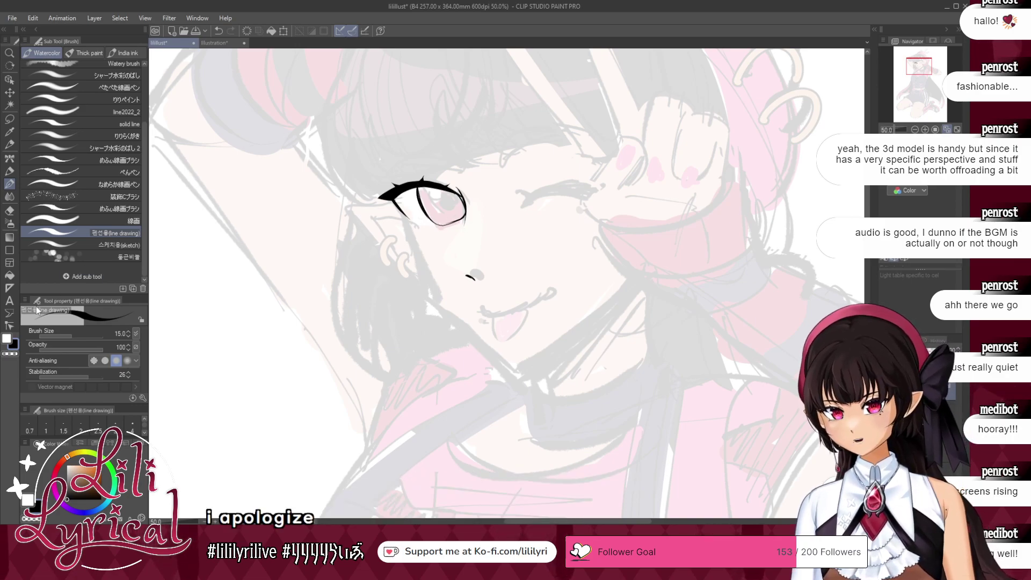
- Fill the open eye's iris solid black, limiting the fill to connected pixels with close gap on and area scaling at 11
left_click(10, 276)
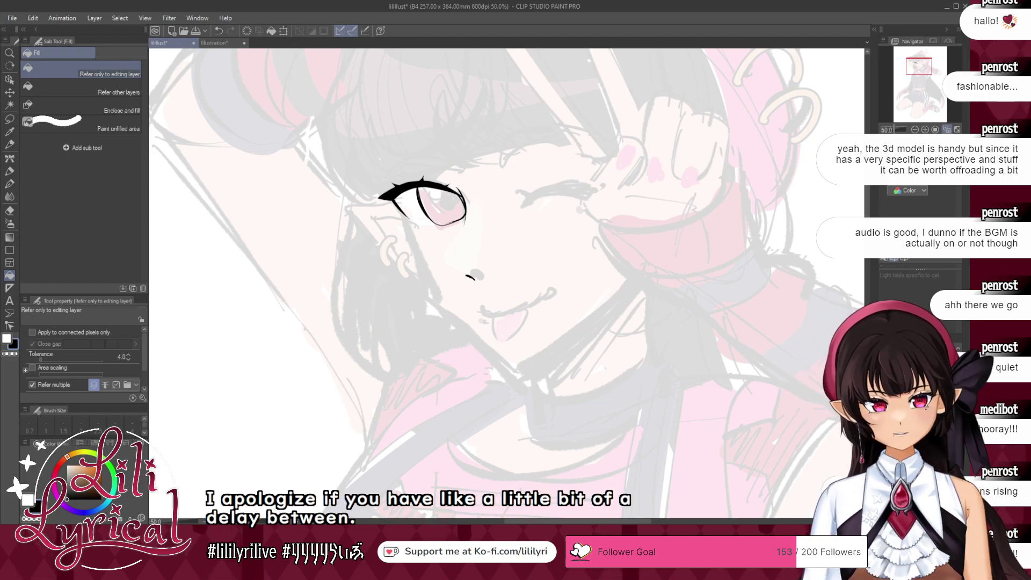
left_click(457, 186)
left_click(592, 358)
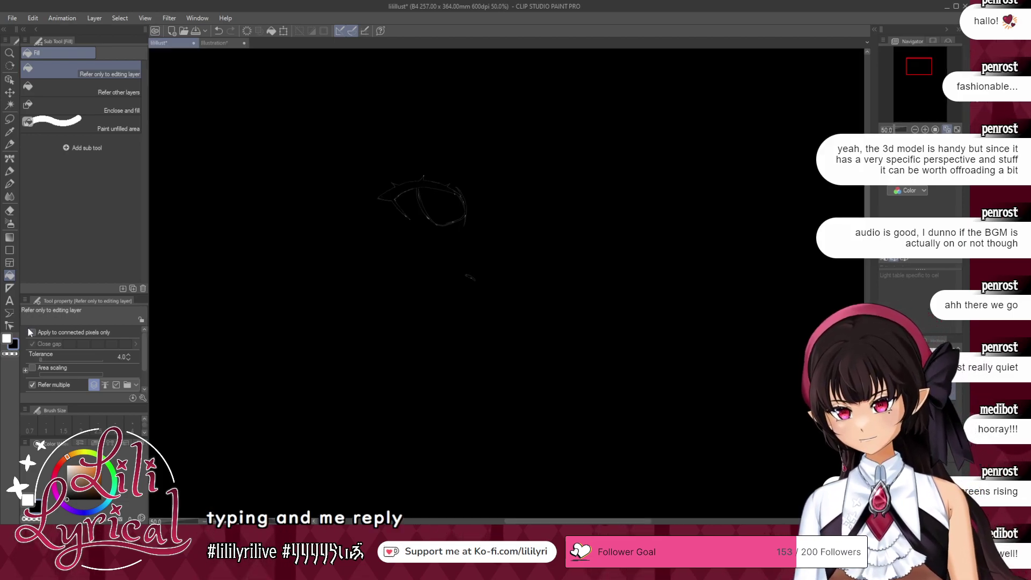
left_click(31, 332)
key("ctrl+z")
left_click(32, 368)
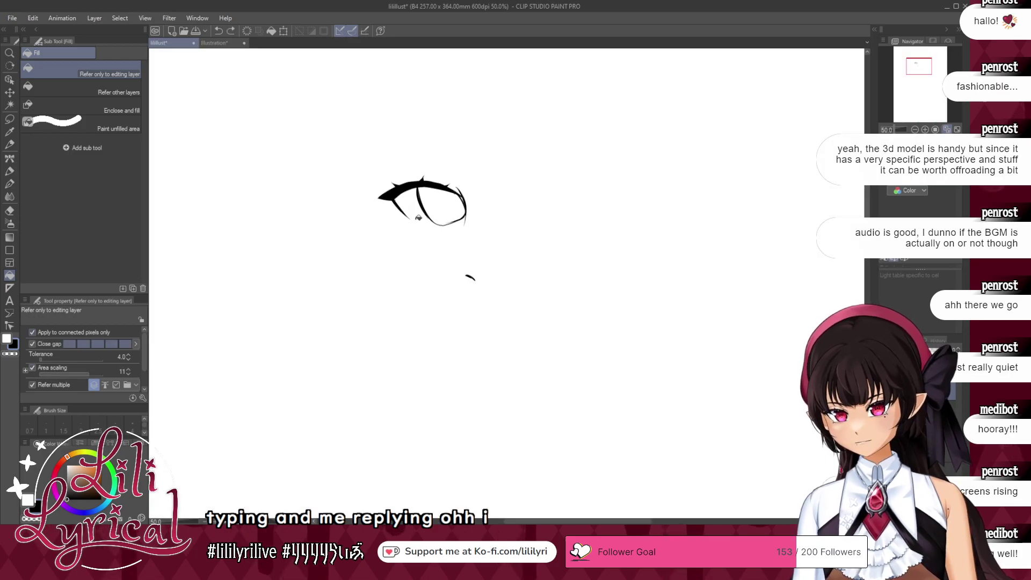
left_click(447, 207)
left_click(885, 430)
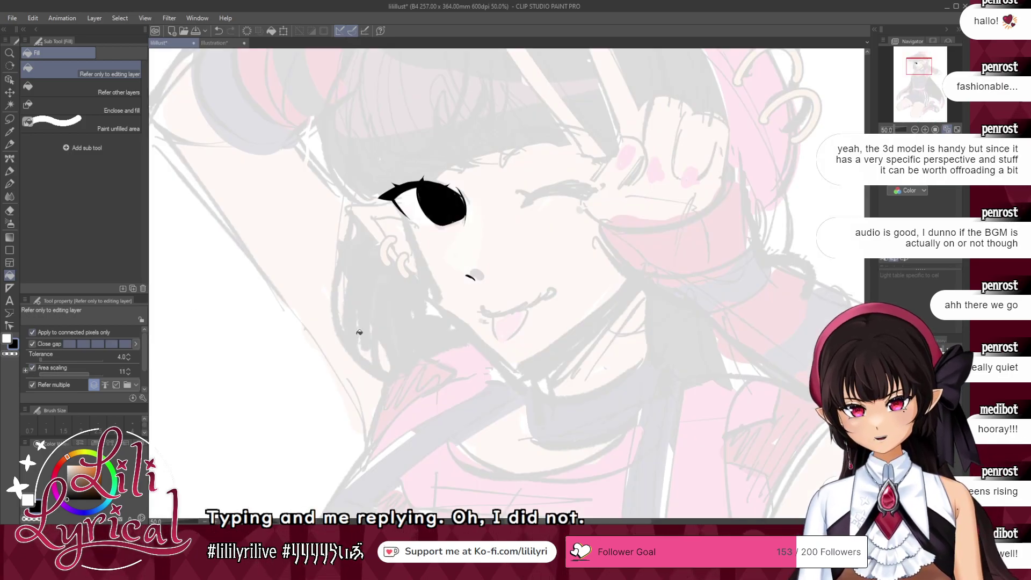
- Ink the lower lash line beneath the open eye with a short lash at its outer end, using the line drawing brush
left_click(12, 184)
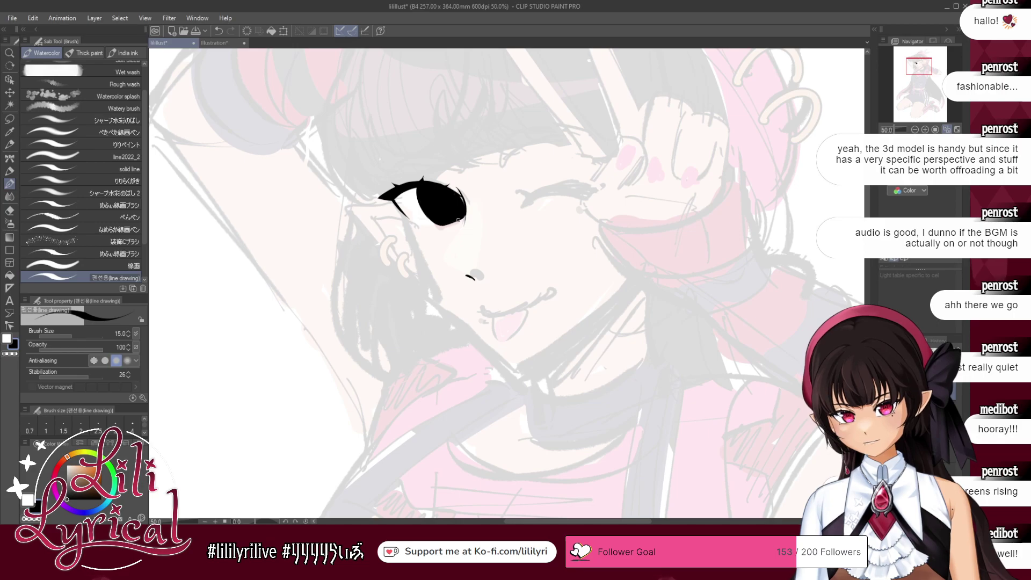
left_click(17, 356)
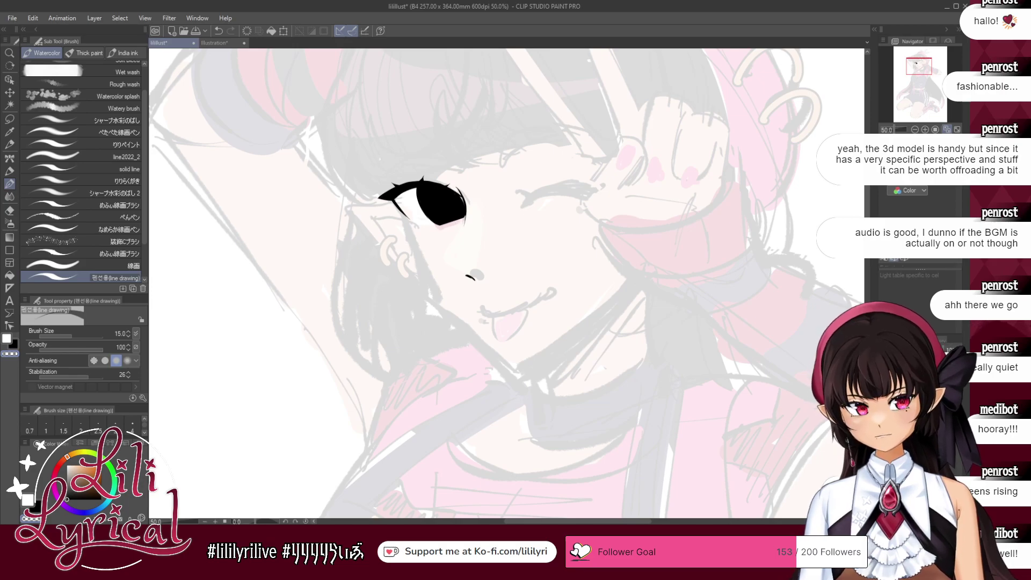
key("h")
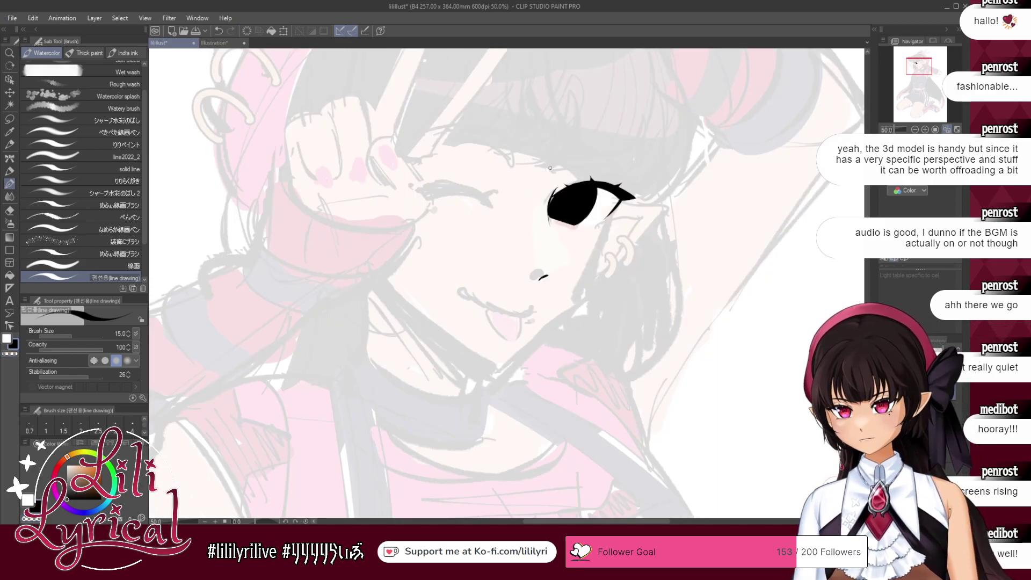
key("minus")
key("minus")
key("minus")
key("minus")
key("minus")
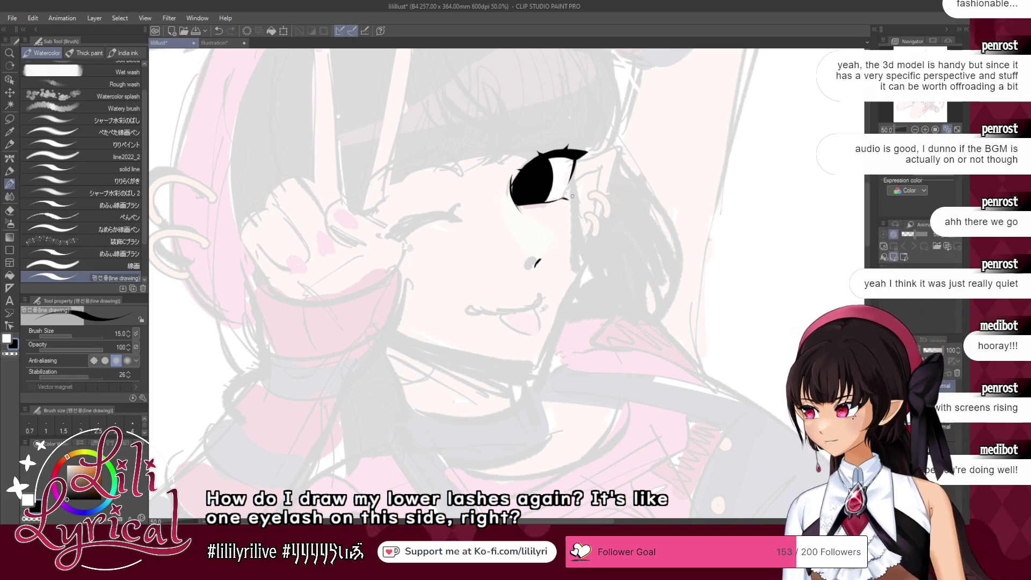
key("h")
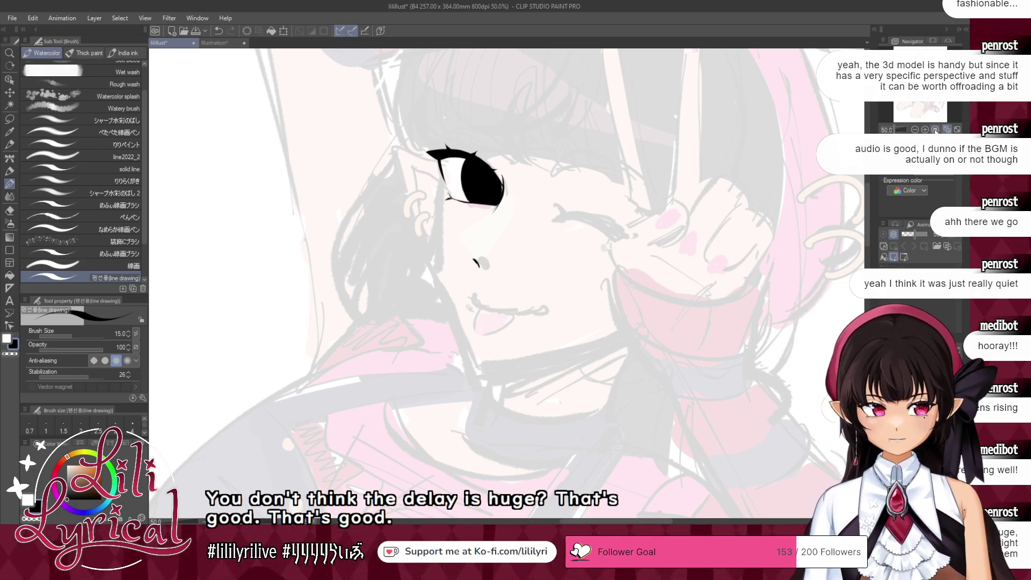
key("ctrl+alt+0")
key("ctrl+@")
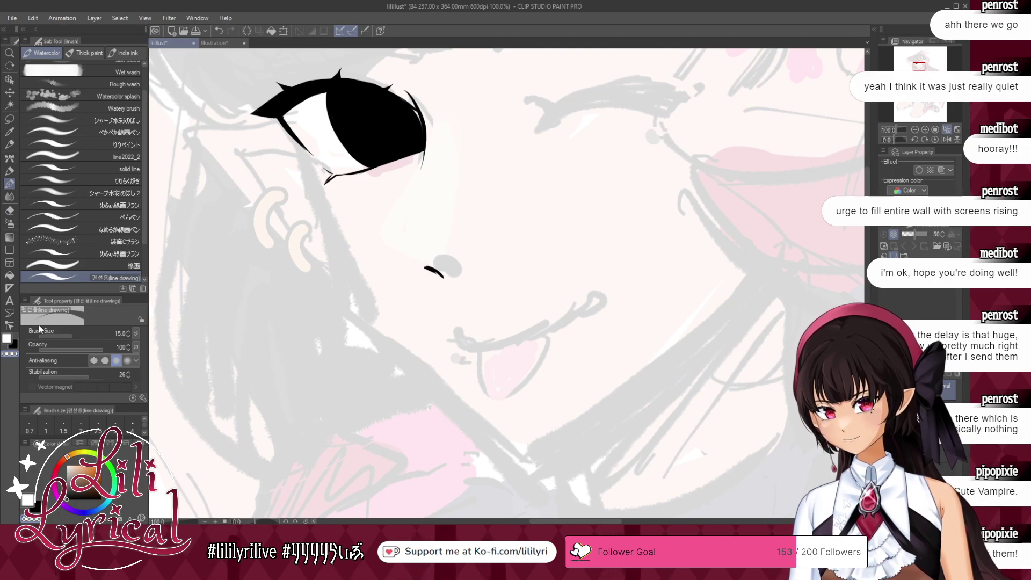
- Ink a thin eyelid crease line just above the open eye's upper lash line
left_click(15, 345)
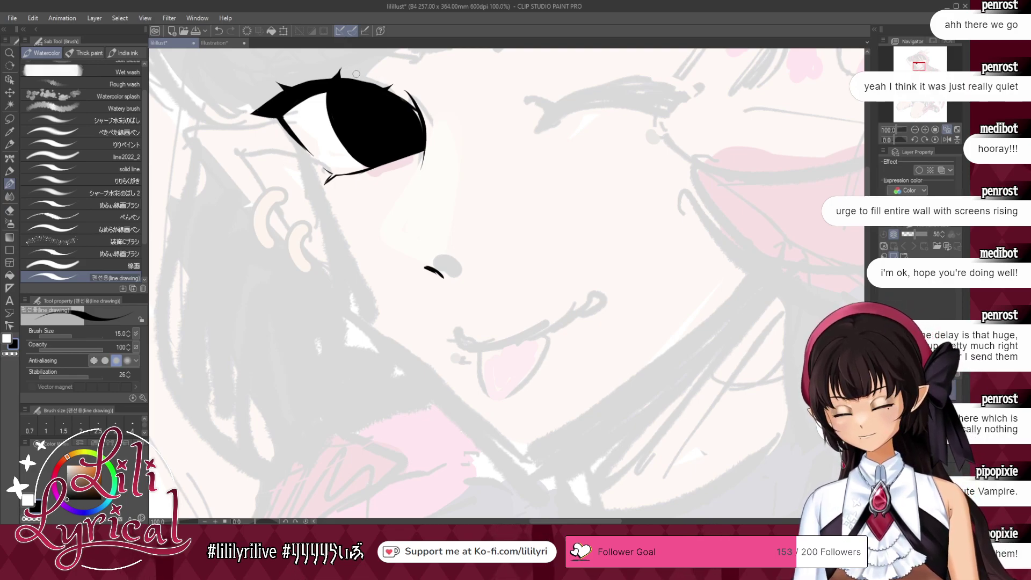
left_click_drag(356, 70, 403, 89)
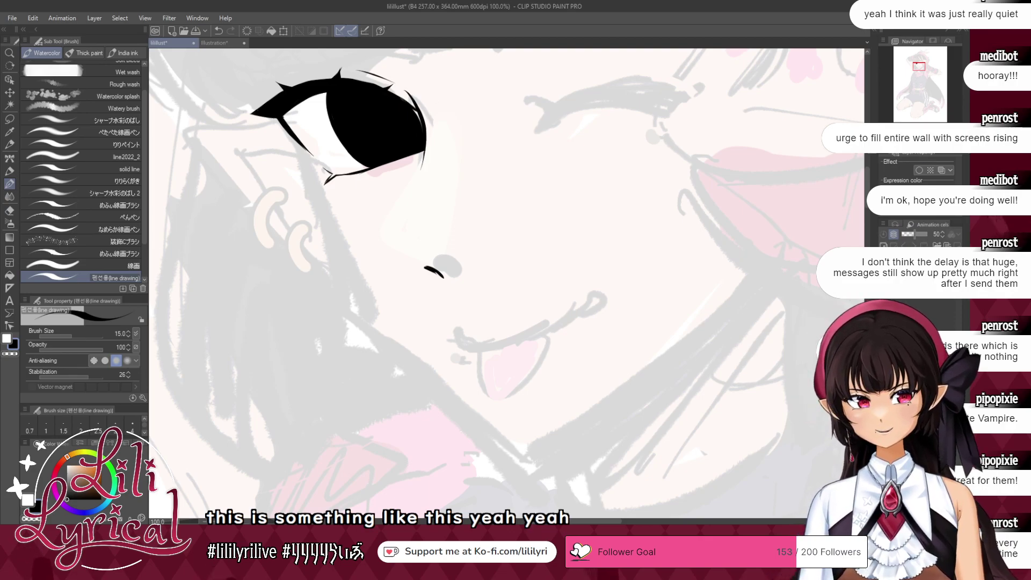
key("ctrl+minus")
key("ctrl+minus")
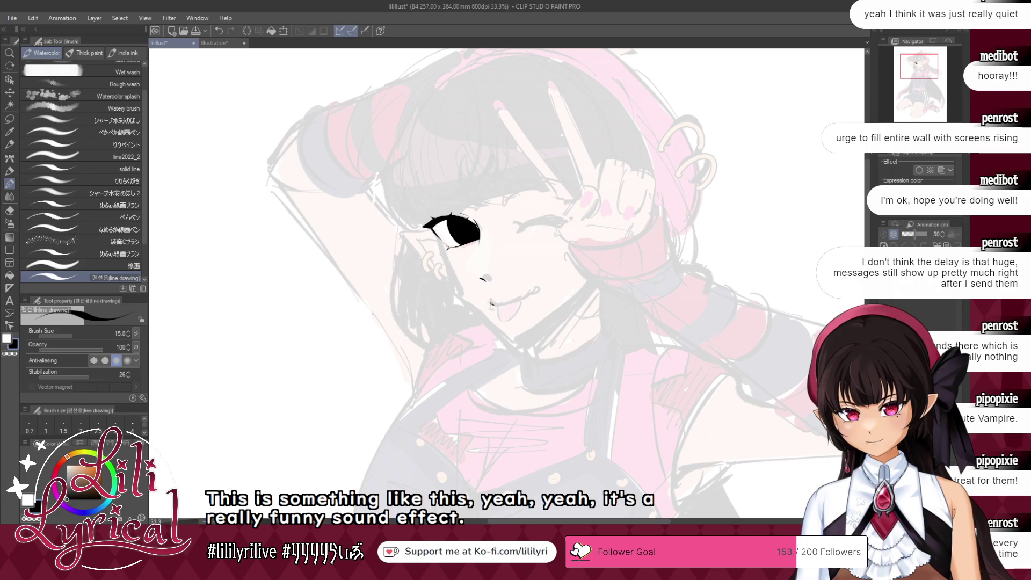
- Ink the curved smiling mouth line from corner to corner over the sketch, redrawing the strokes until the curve is smooth
key("ctrl+plus")
key("ctrl+plus")
key("ctrl+plus")
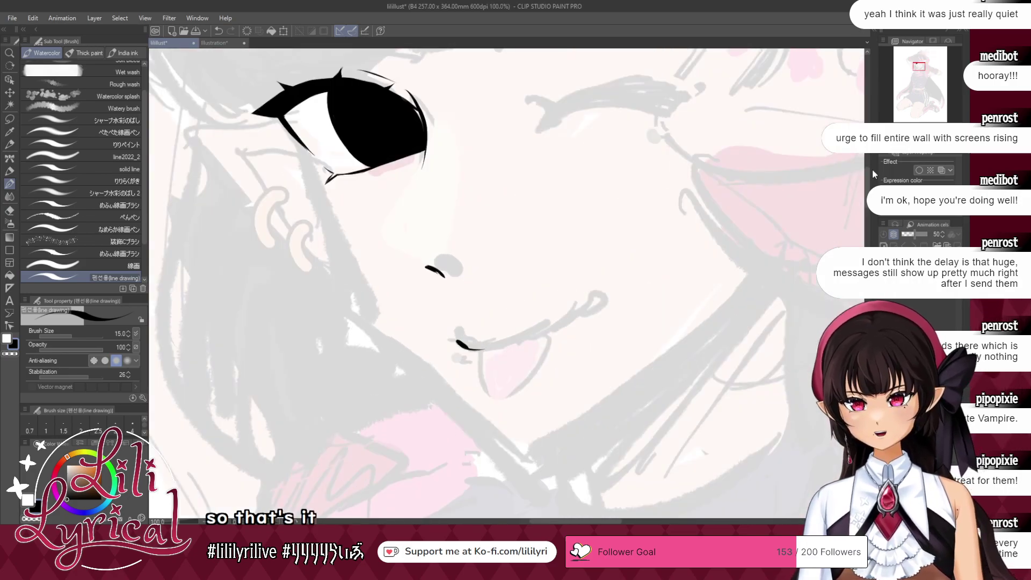
key("asciicircum")
key("asciicircum")
key("asciicircum")
key("ctrl+z")
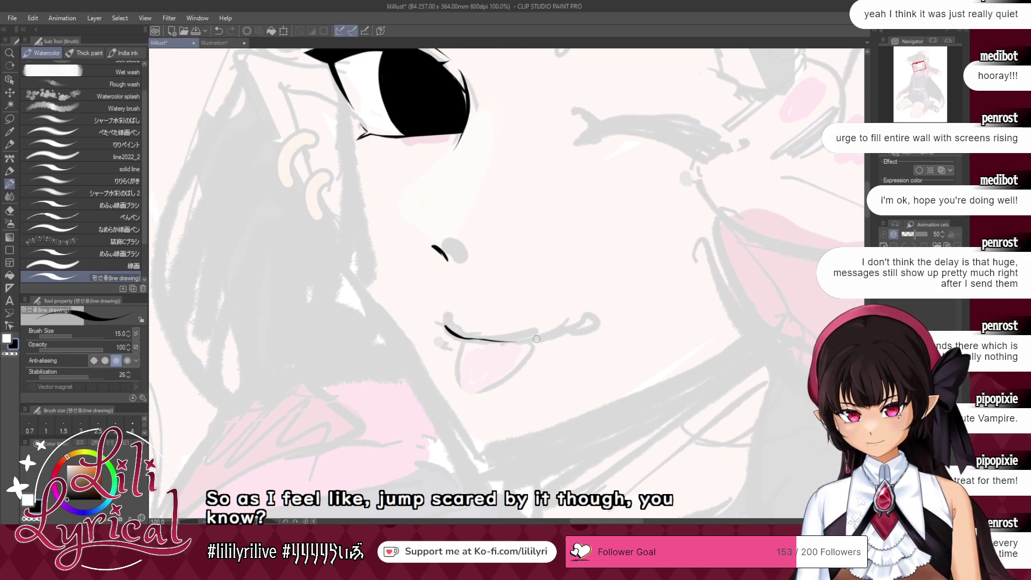
left_click_drag(515, 342, 561, 333)
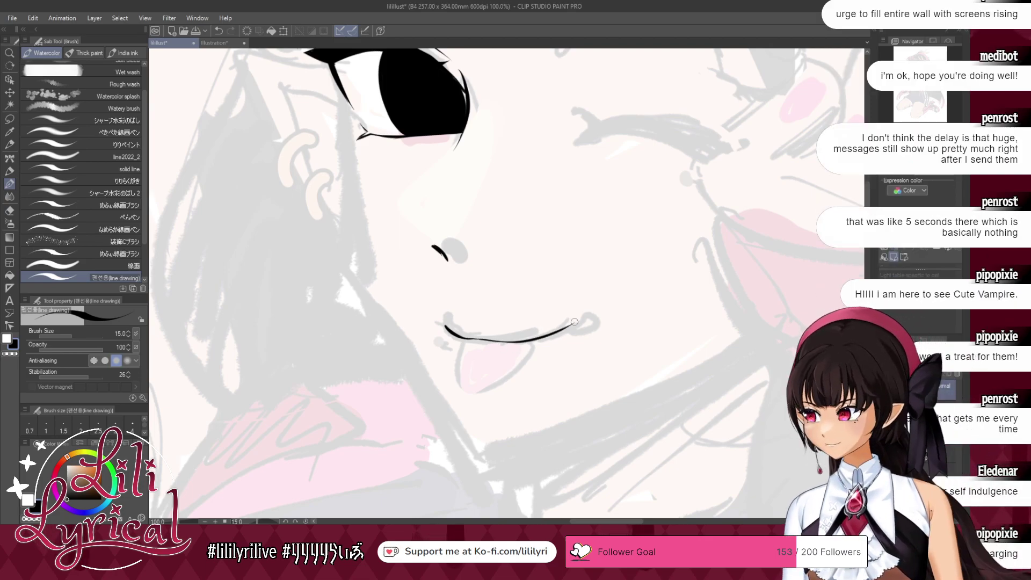
key("ctrl+z")
key("ctrl+z")
mouse_move(458, 336)
left_mouse_down()
mouse_move(525, 343)
mouse_move(510, 343)
mouse_move(575, 329)
left_mouse_up()
key("ctrl+z")
key("ctrl+z")
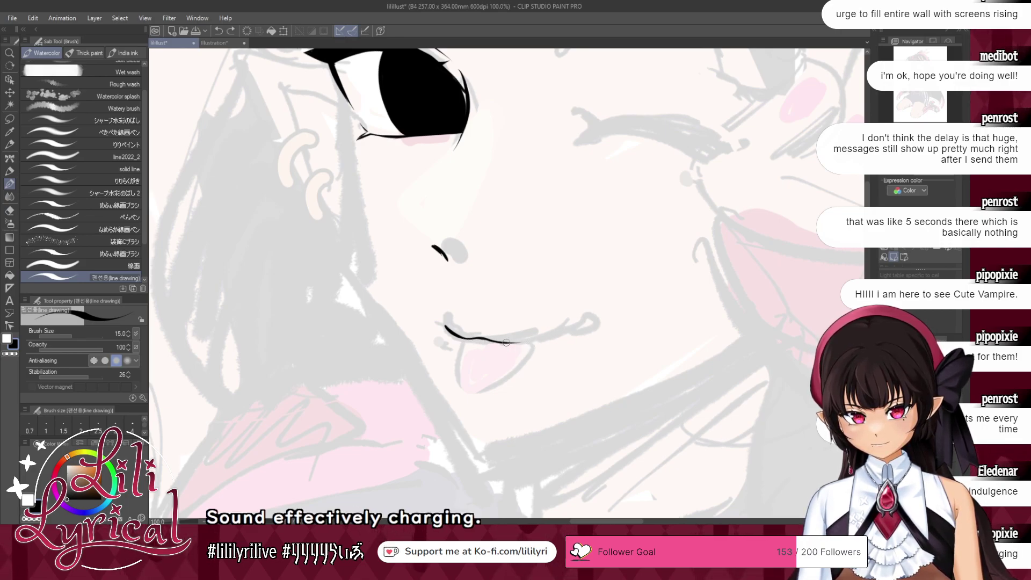
left_click_drag(505, 343, 585, 324)
key("ctrl+z")
mouse_move(504, 342)
left_mouse_down()
mouse_move(584, 325)
mouse_move(569, 333)
left_mouse_up()
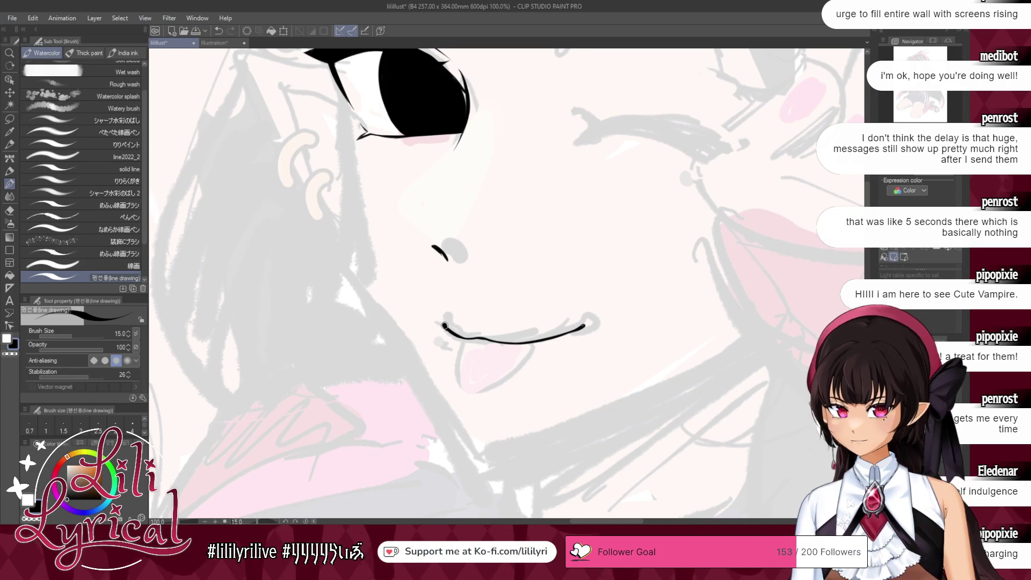
- Ink the outline of the tongue sticking out below the mouth line with a short center crease, and clean up its edges
mouse_move(455, 342)
left_mouse_down()
mouse_move(454, 376)
mouse_move(464, 381)
mouse_move(534, 342)
left_mouse_up()
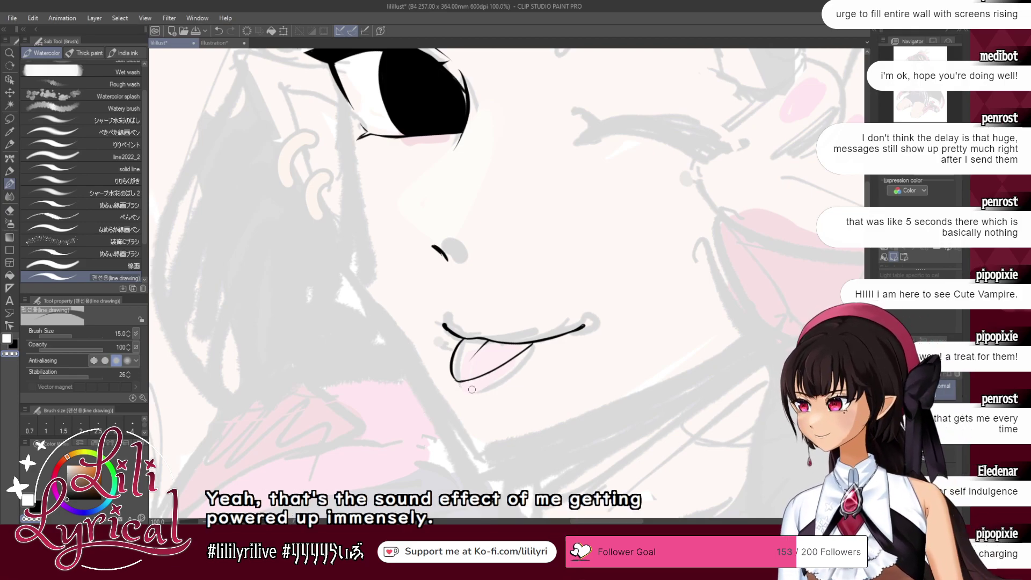
left_click(15, 346)
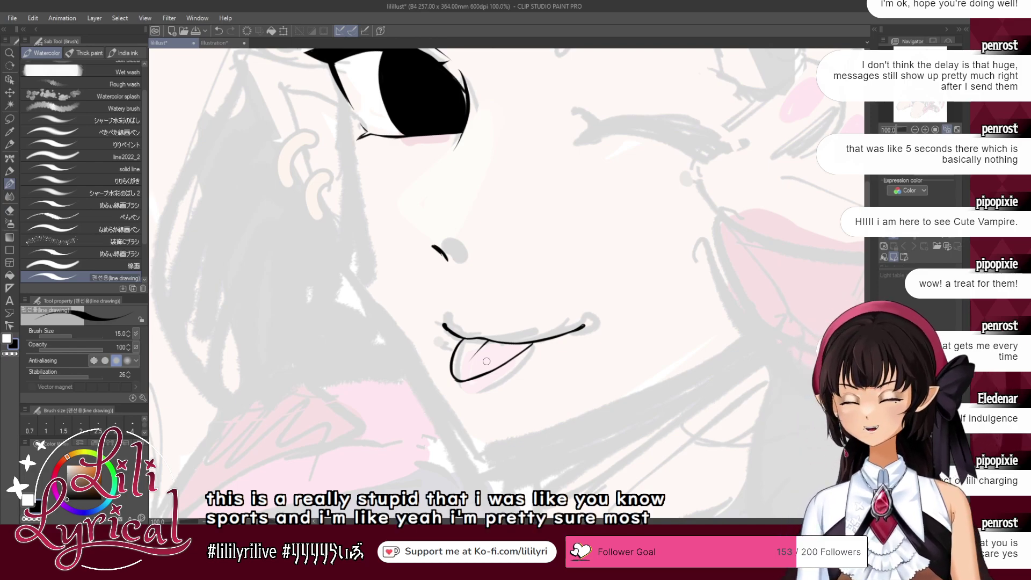
left_click(14, 354)
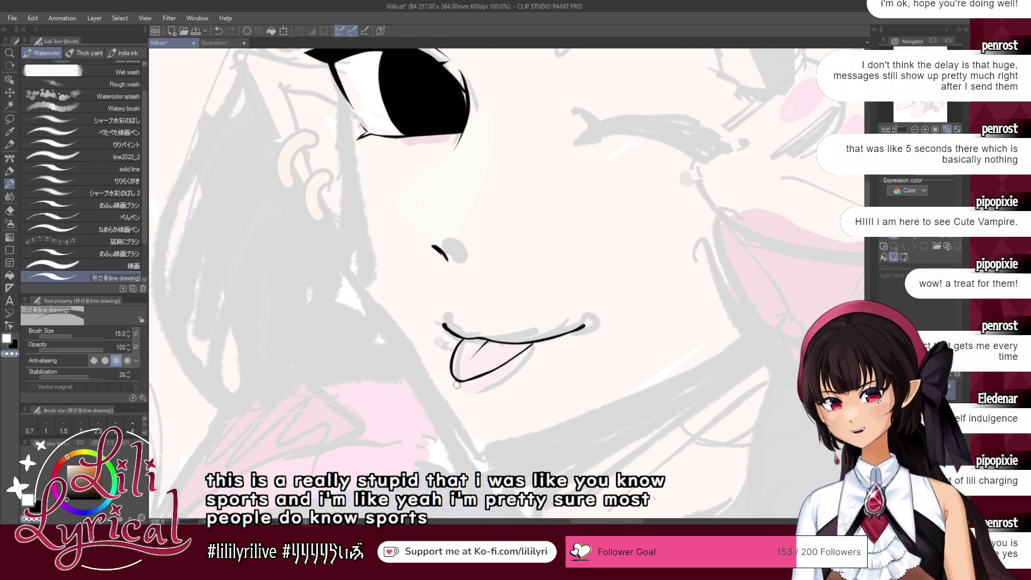
left_click(15, 346)
left_click_drag(462, 341, 469, 381)
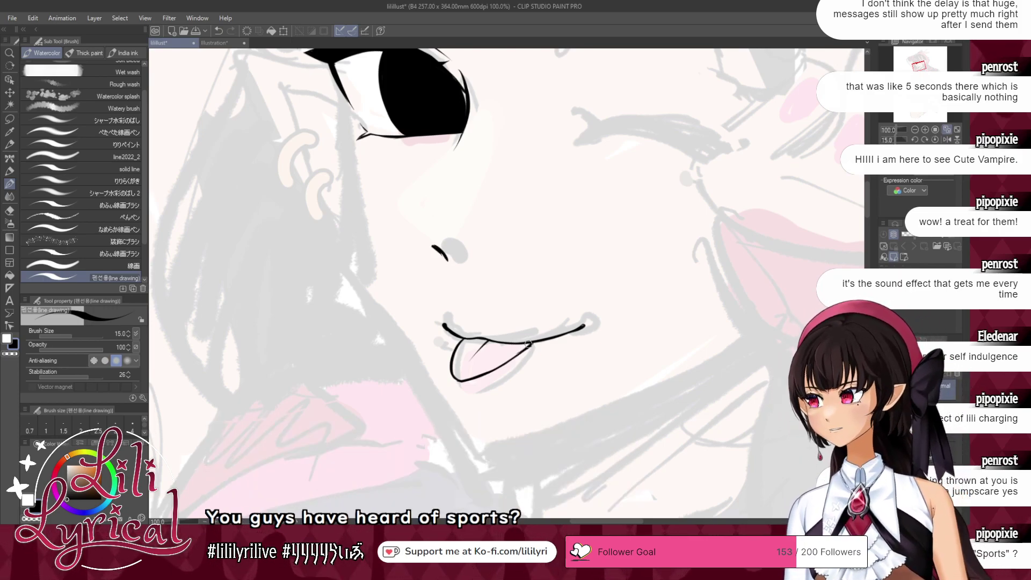
- Ink a small mole dot just below the mouth corner beside the tongue
left_click(916, 141)
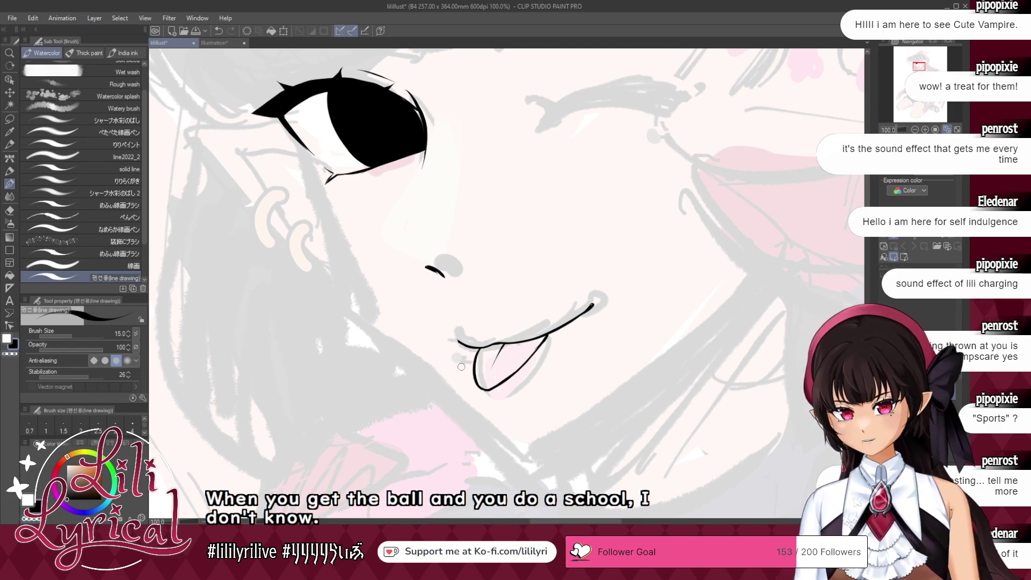
left_click_drag(460, 363, 463, 363)
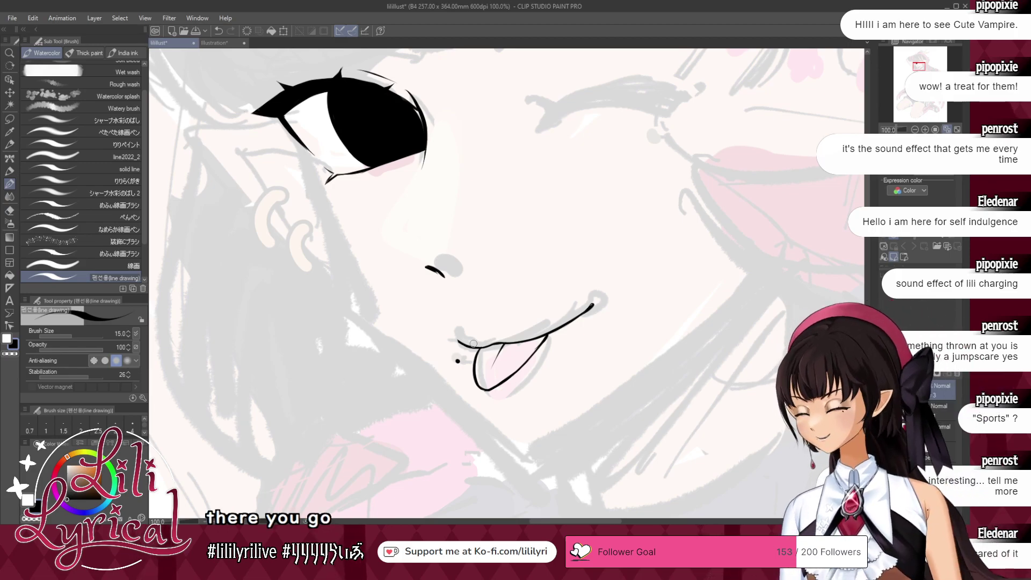
left_click(916, 130)
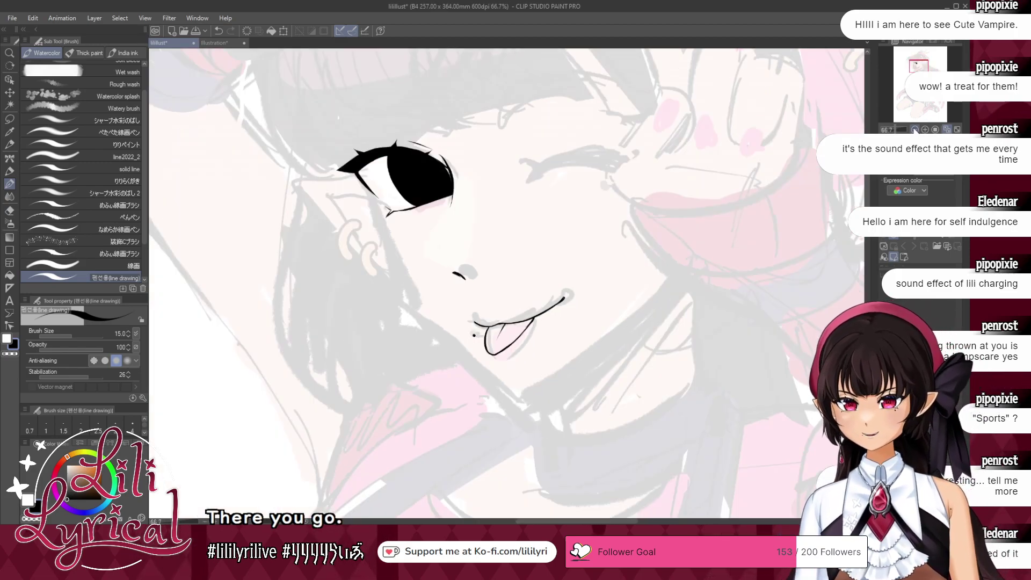
left_click(915, 130)
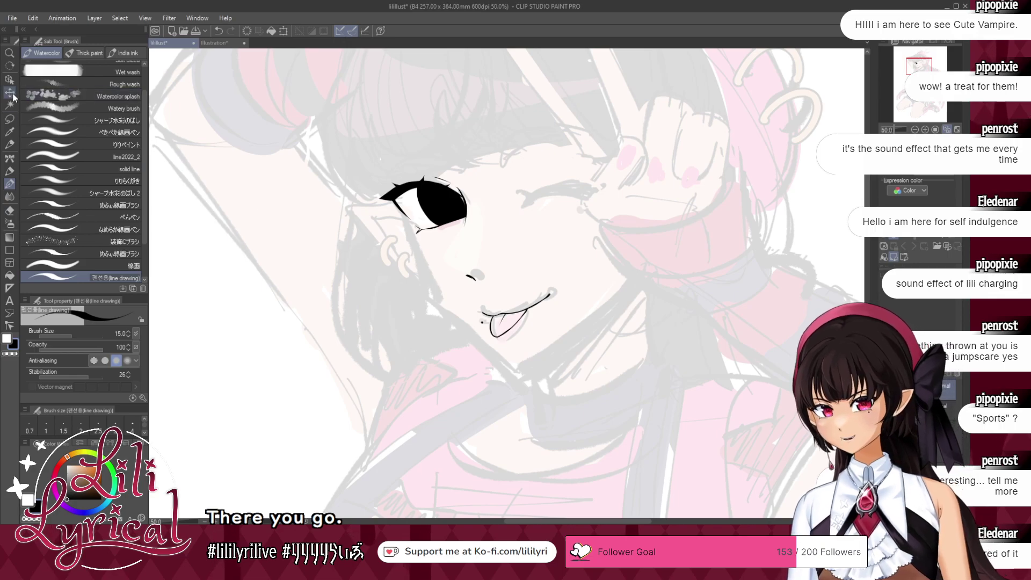
- Lasso the inked open eye, move it slightly down and toward the nose, and clear the selection
left_click(9, 119)
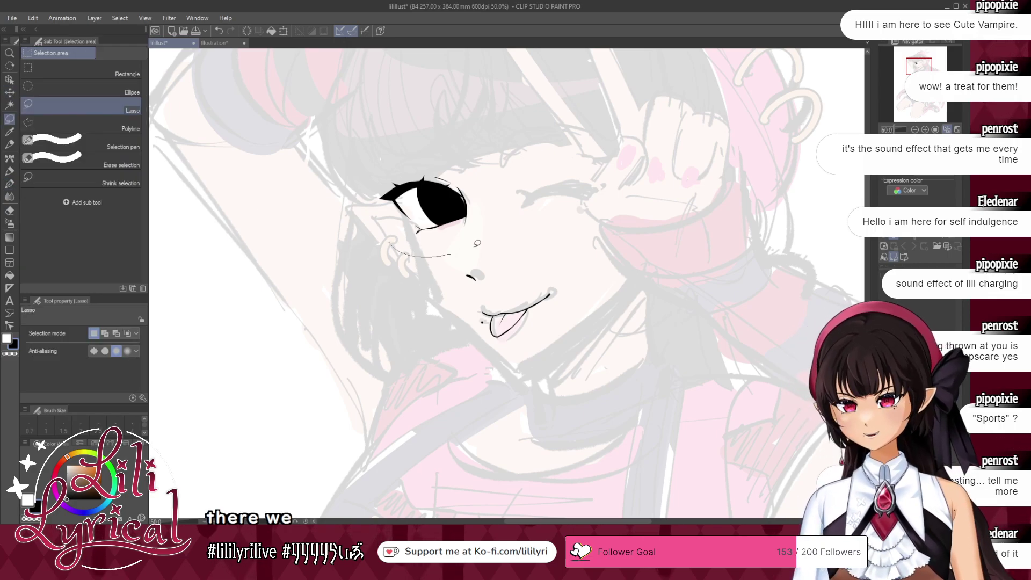
left_click_drag(343, 195, 347, 207)
left_click(10, 91)
left_click_drag(463, 212, 466, 217)
key("ctrl+d")
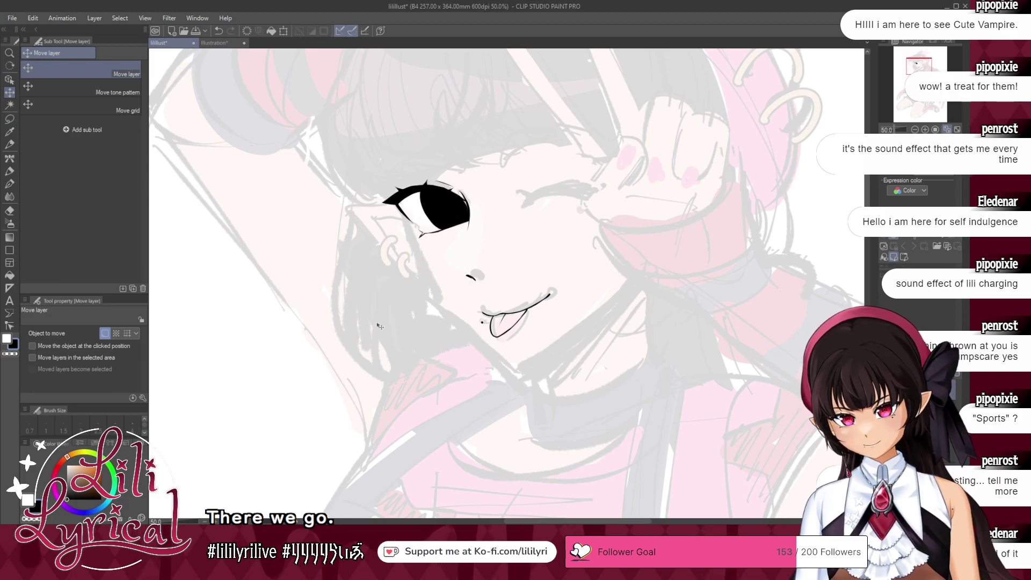
- Fade the sketch further and ink the upper curve of the winking eye's lash line, redrawing the stroke until it is smooth
left_click(10, 184)
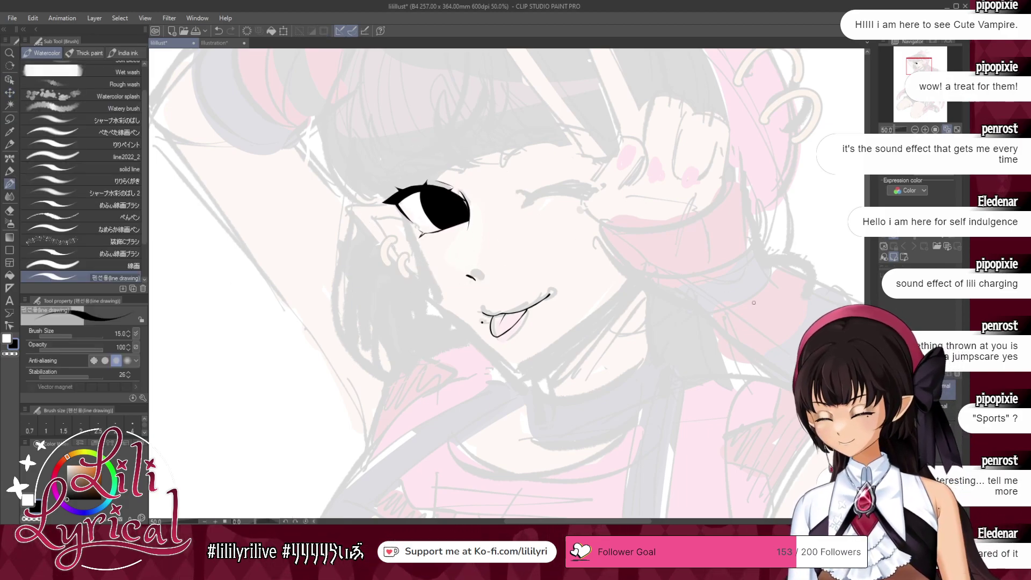
left_click_drag(935, 227, 930, 226)
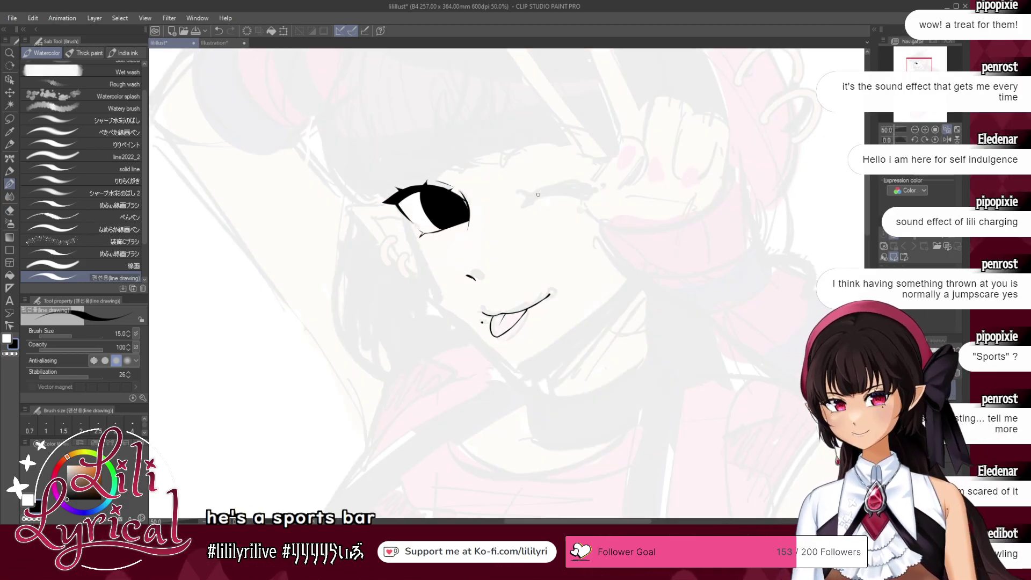
left_click_drag(531, 199, 593, 186)
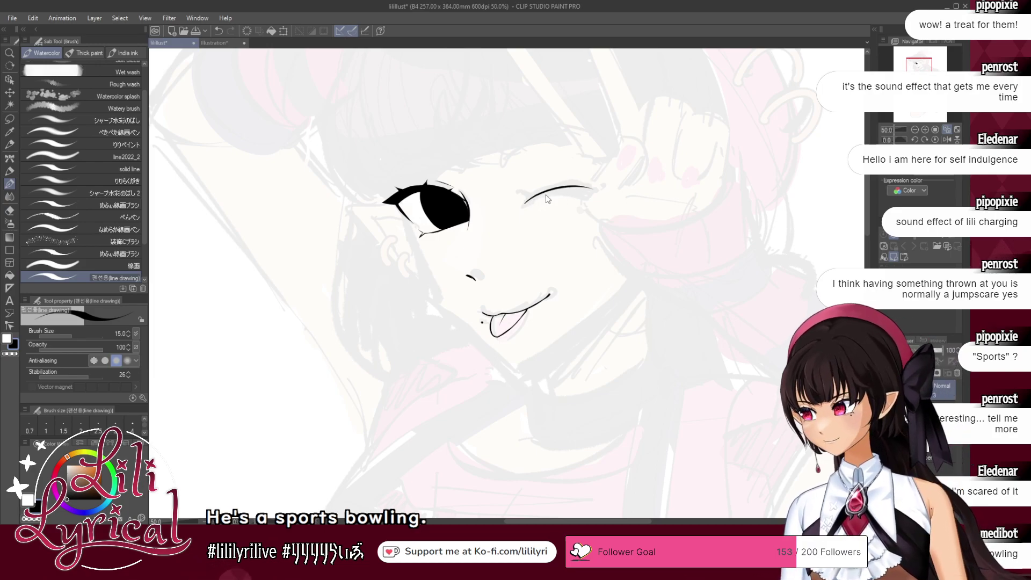
key("ctrl+z")
left_click_drag(533, 200, 607, 188)
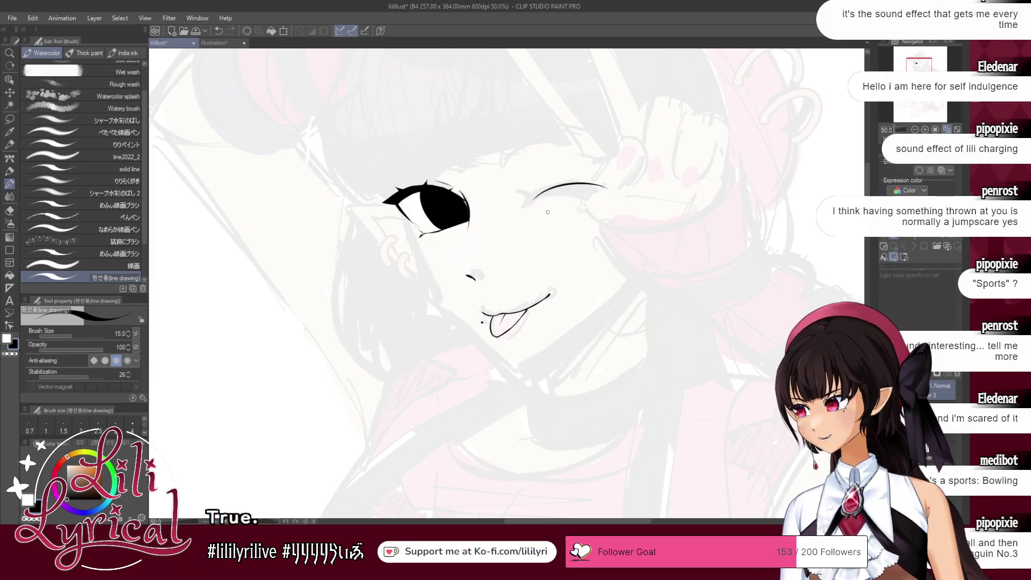
key("ctrl+z")
left_click_drag(588, 187, 533, 199)
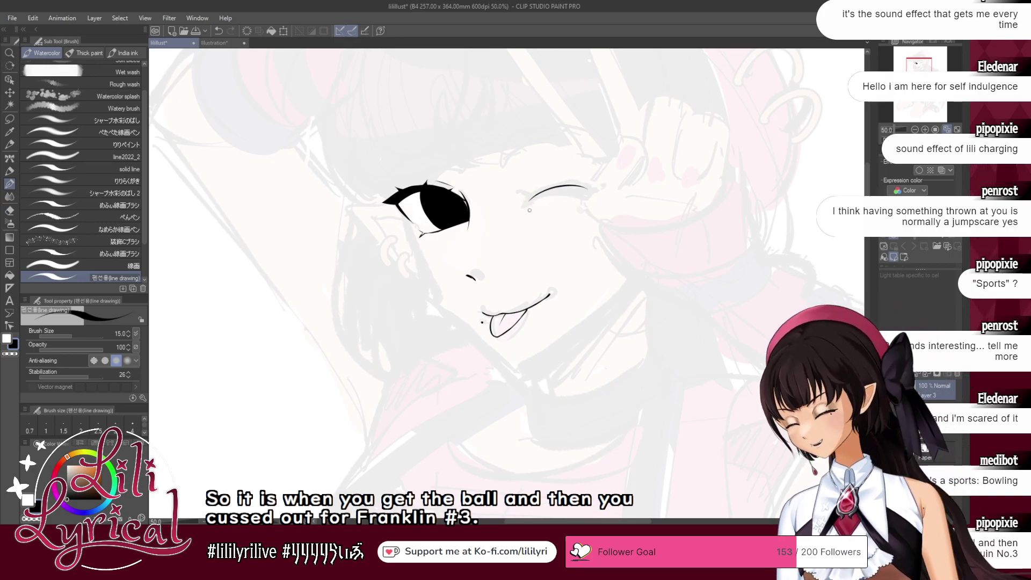
- Ink the lower edge of the winking eye's lash line and close the shape at its outer tip
left_click_drag(527, 204, 562, 192)
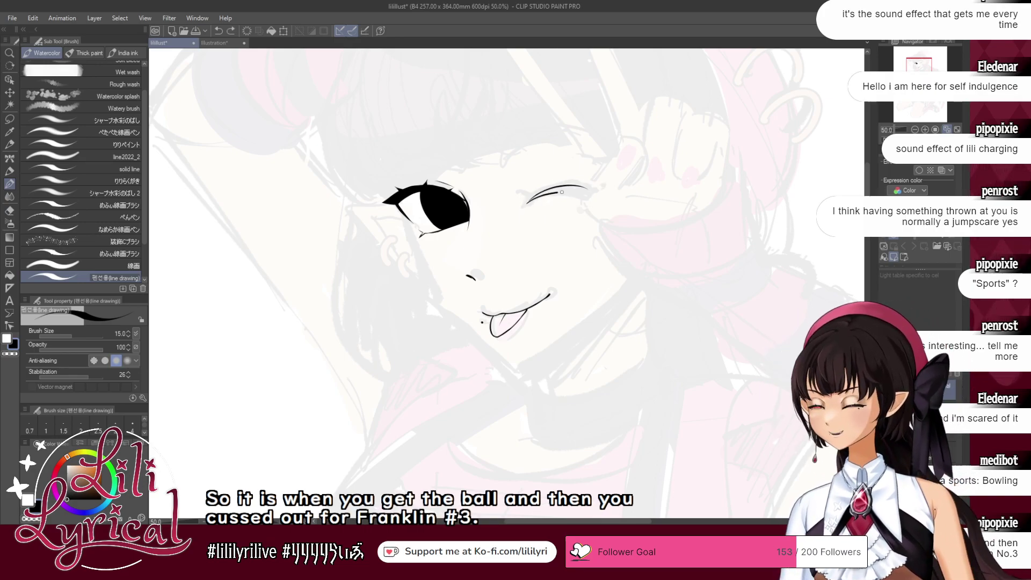
key("ctrl+z")
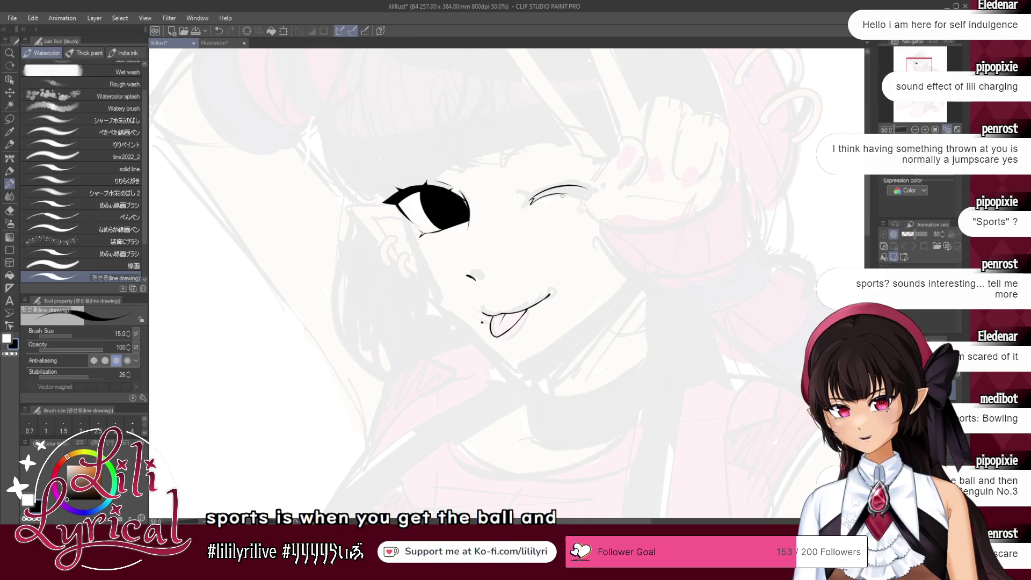
left_click_drag(539, 198, 592, 190)
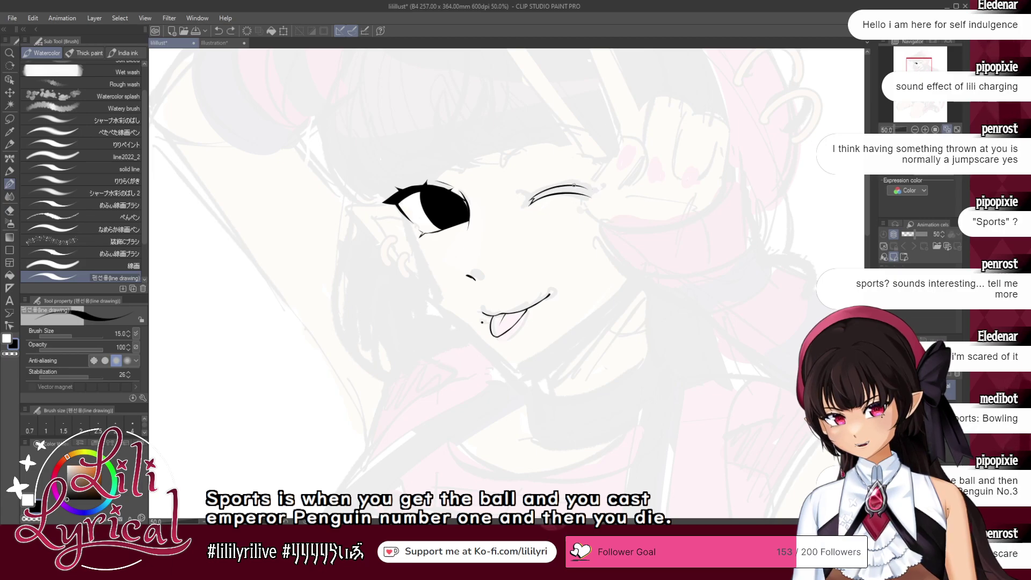
left_click_drag(588, 188, 609, 190)
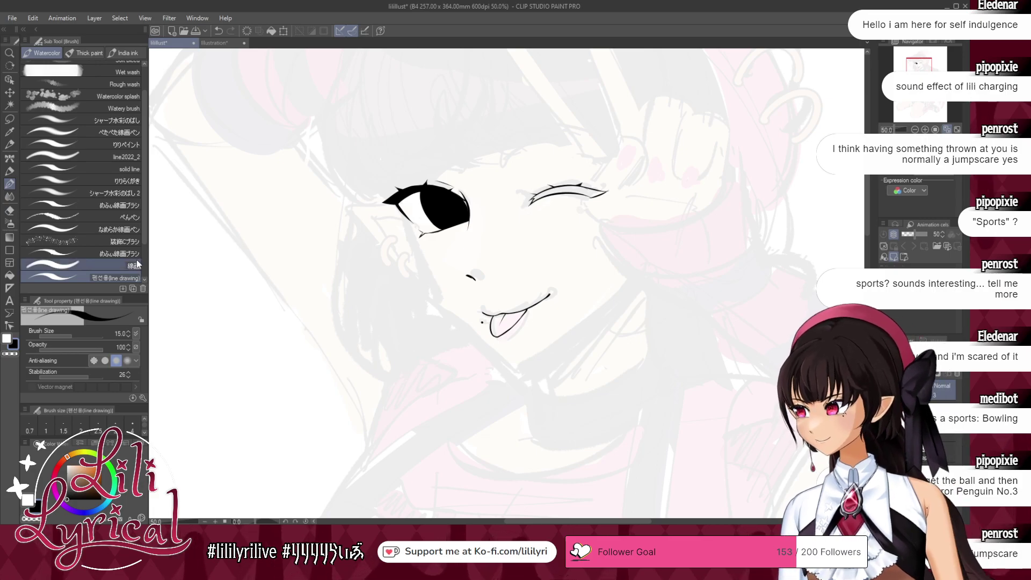
- Fill the inside of the winking eye's lash outline with solid black, referring only to the editing layer
left_click(9, 275)
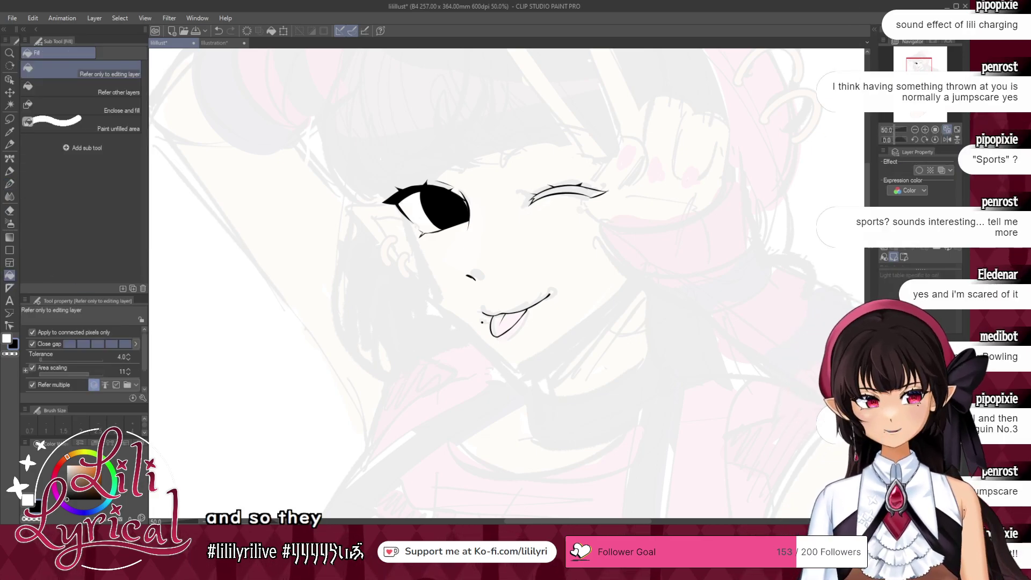
left_click(560, 189)
left_click(560, 189)
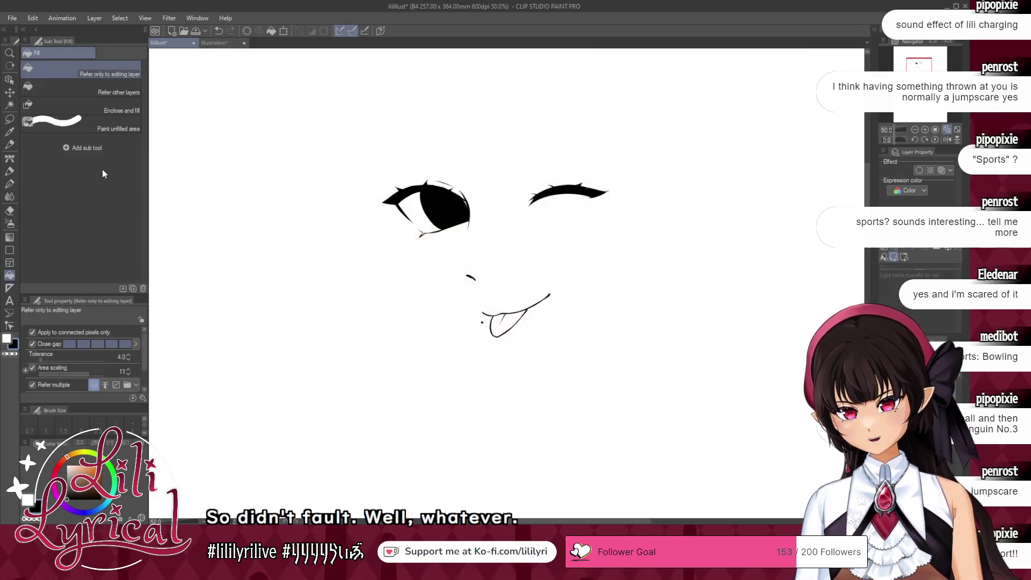
- Ink the thin tapered eyebrow above the open eye with two close strokes, redoing them until they meet cleanly
left_click(9, 184)
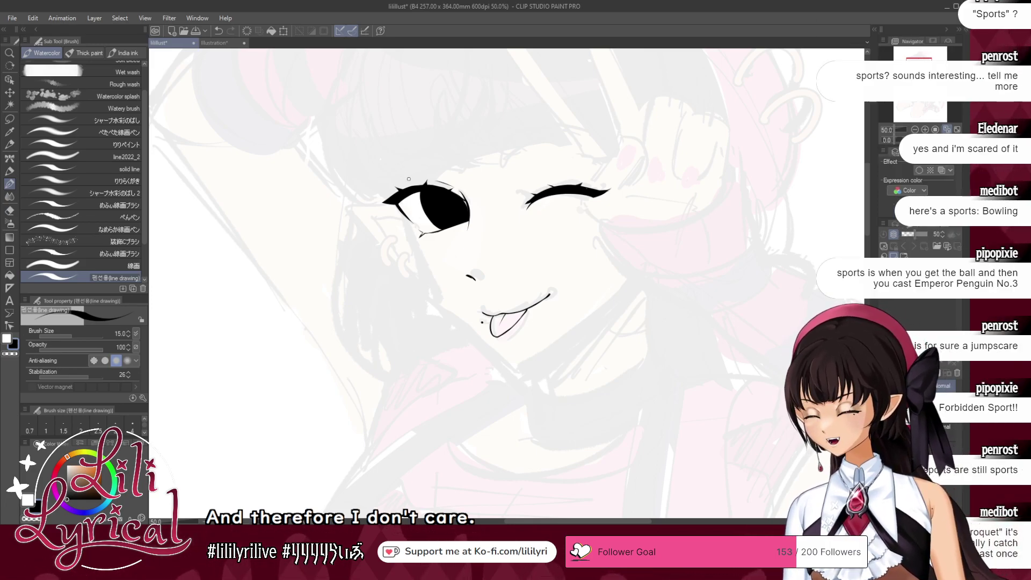
left_click_drag(379, 173, 456, 173)
left_click_drag(385, 172, 455, 176)
key("ctrl+z")
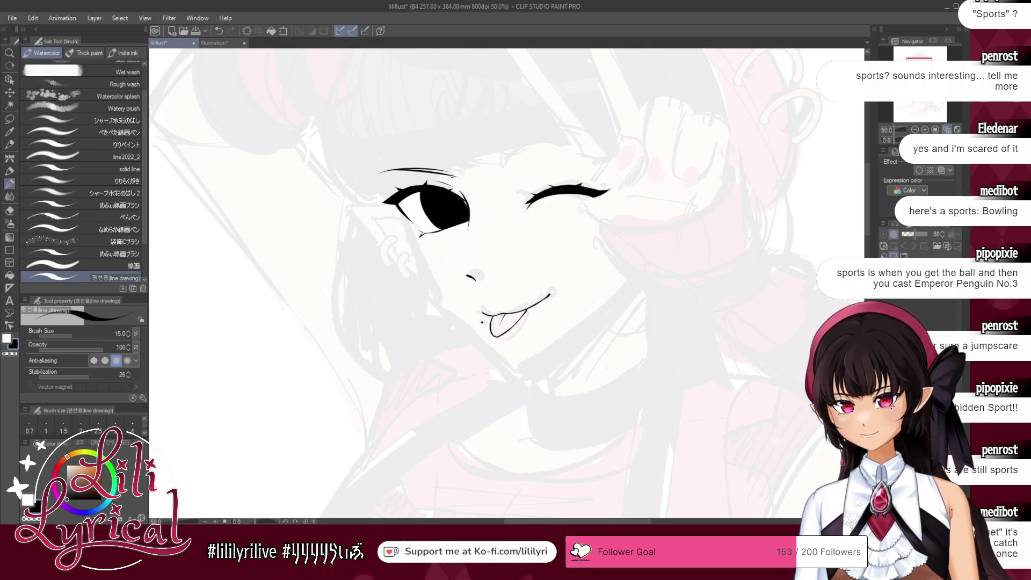
key("ctrl+z")
left_click_drag(380, 172, 451, 175)
key("ctrl+z")
left_click_drag(379, 173, 455, 178)
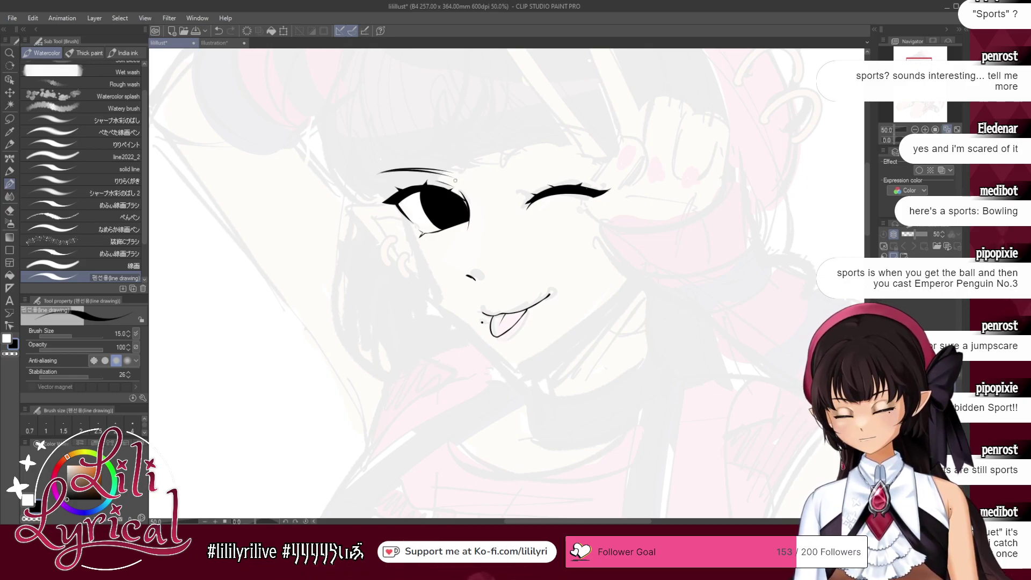
key("ctrl+z")
left_click_drag(433, 172, 458, 180)
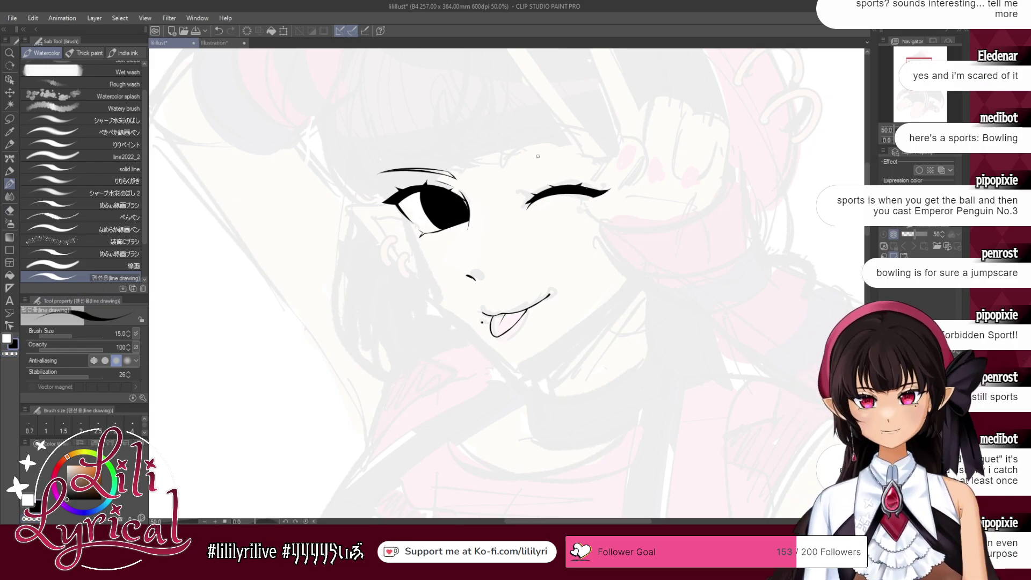
- Ink the raised arched eyebrow above the winking eye, redrawing its upper and lower edges over the sketch
key("ctrl+z")
left_click_drag(519, 159, 592, 142)
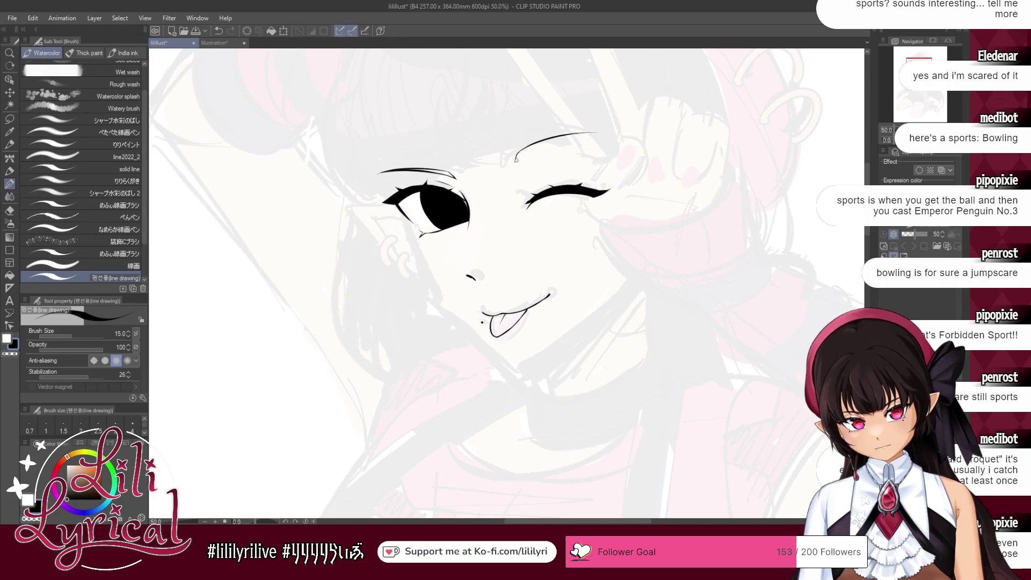
left_click_drag(515, 161, 571, 136)
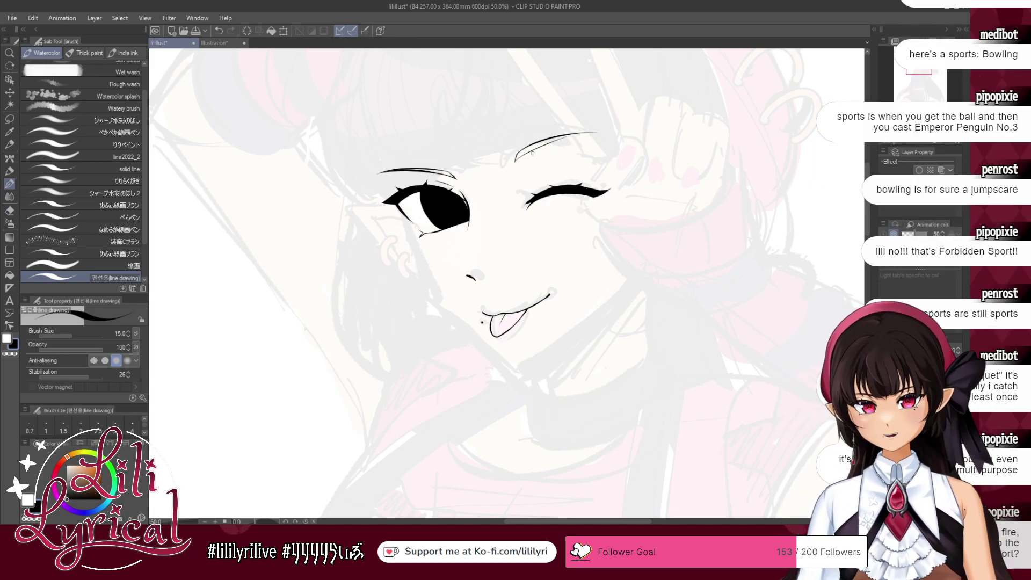
key("ctrl+z")
left_click_drag(515, 162, 596, 135)
key("ctrl+z")
key("ctrl+z")
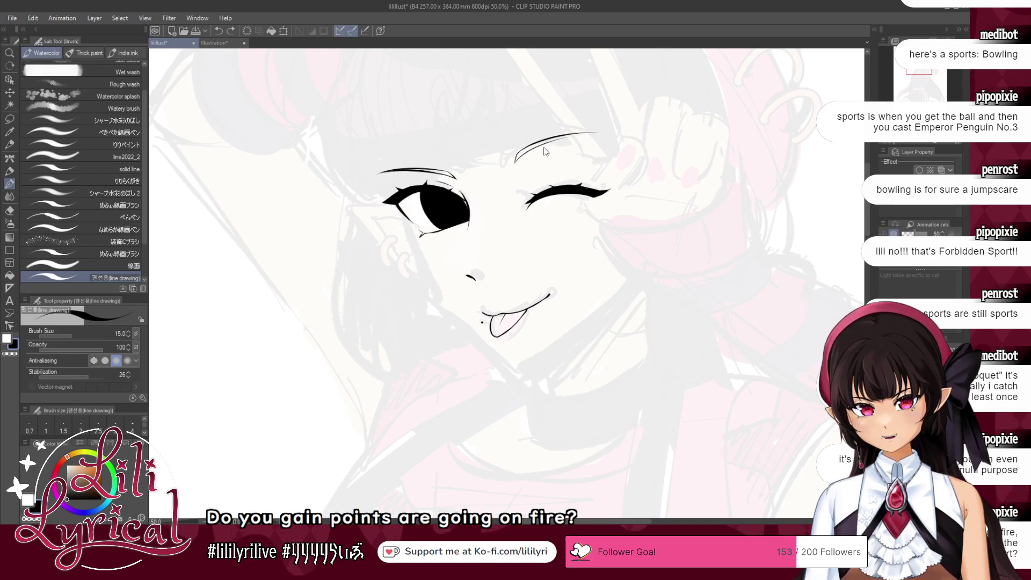
left_click_drag(537, 148, 604, 133)
key("ctrl+z")
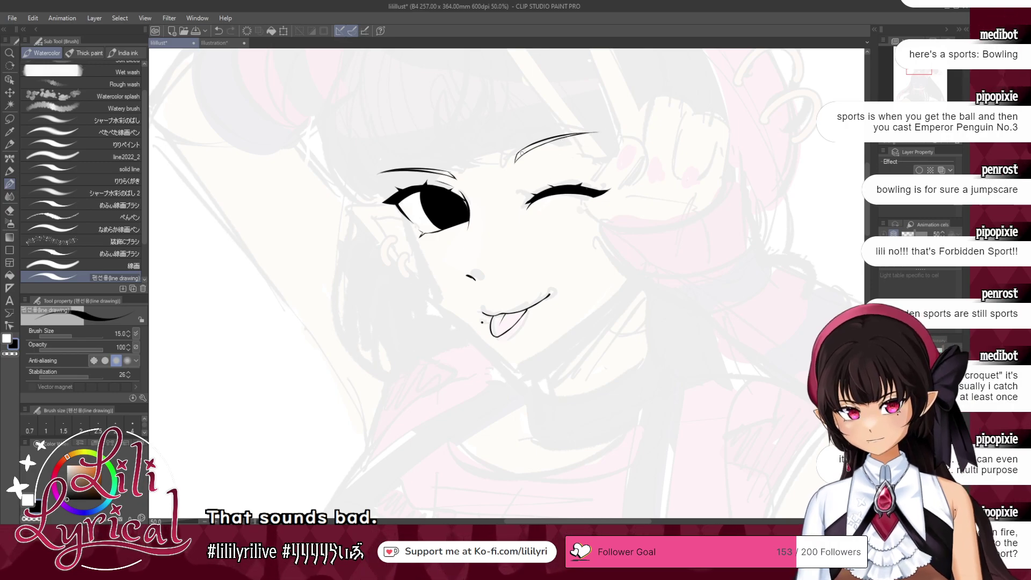
- Ink a fine eyelid crease just above the winking eye's lash line, replacing the first, higher stroke
mouse_move(520, 192)
left_mouse_down()
mouse_move(591, 178)
mouse_move(537, 185)
mouse_move(583, 179)
left_mouse_up()
key("ctrl+z")
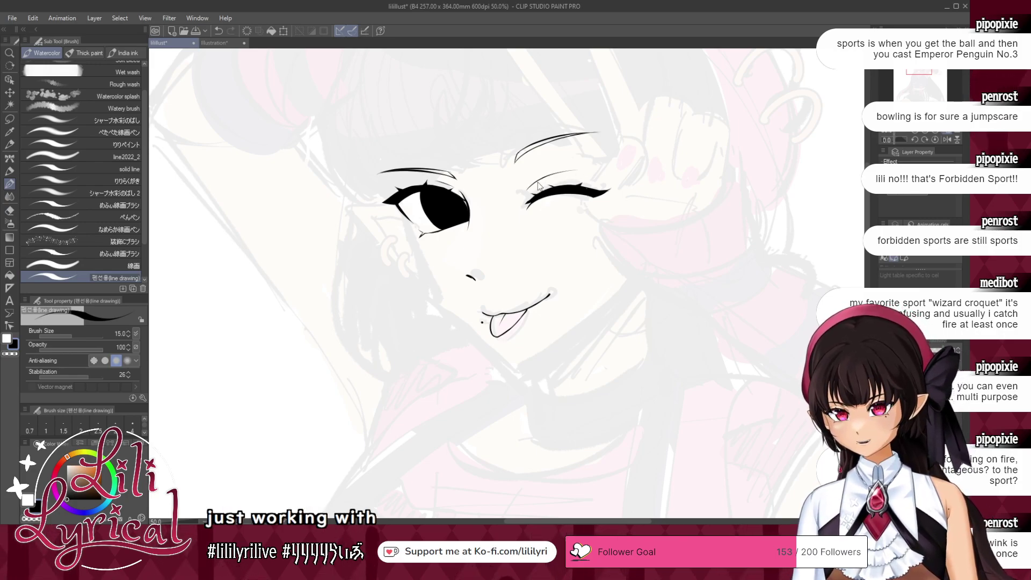
key("ctrl+z")
key("ctrl+y")
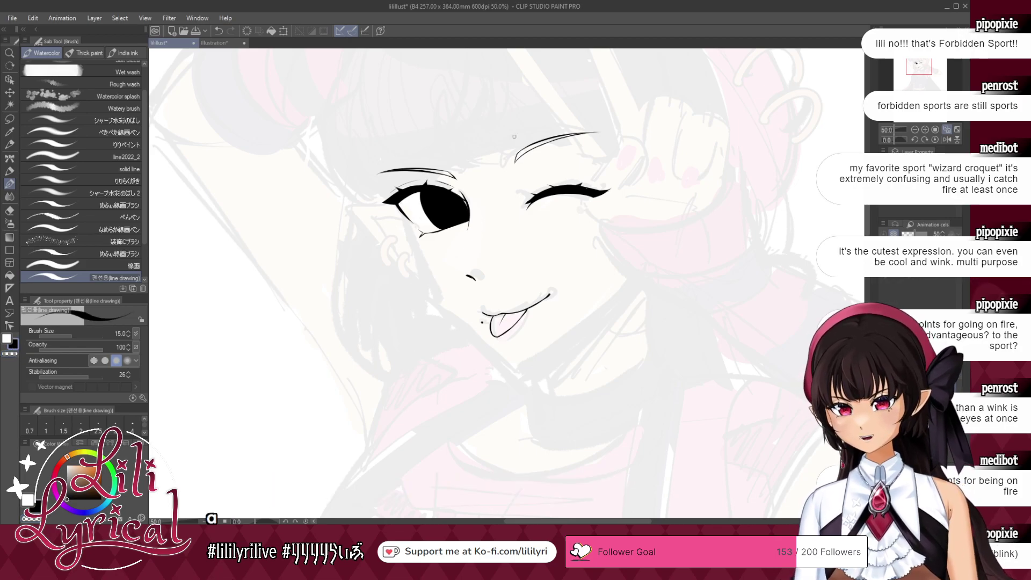
left_click_drag(530, 188, 591, 181)
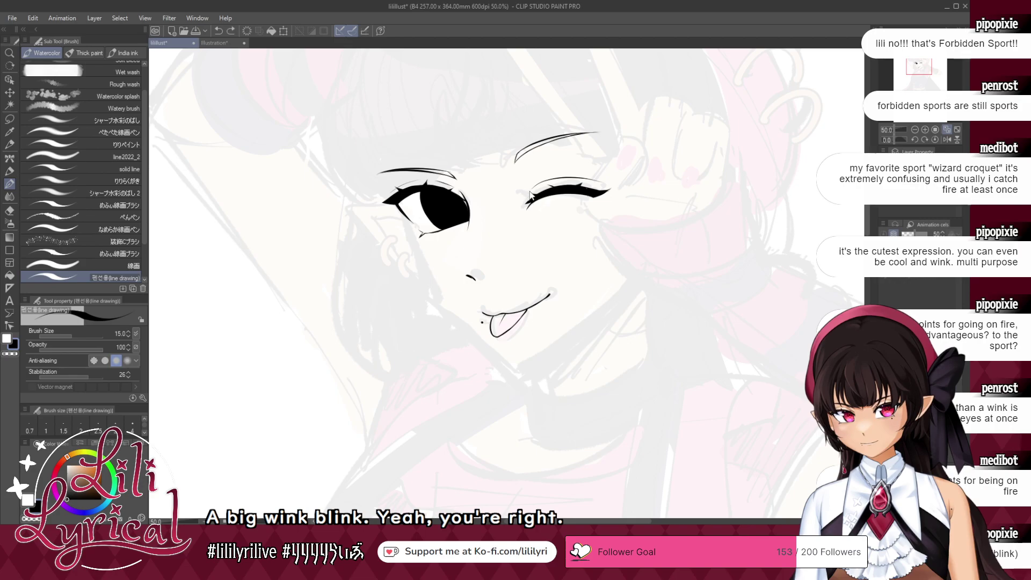
- Review the inked face against the full figure, and mirror and rotate the canvas view to check the face's angle
left_click(916, 130)
left_click(915, 129)
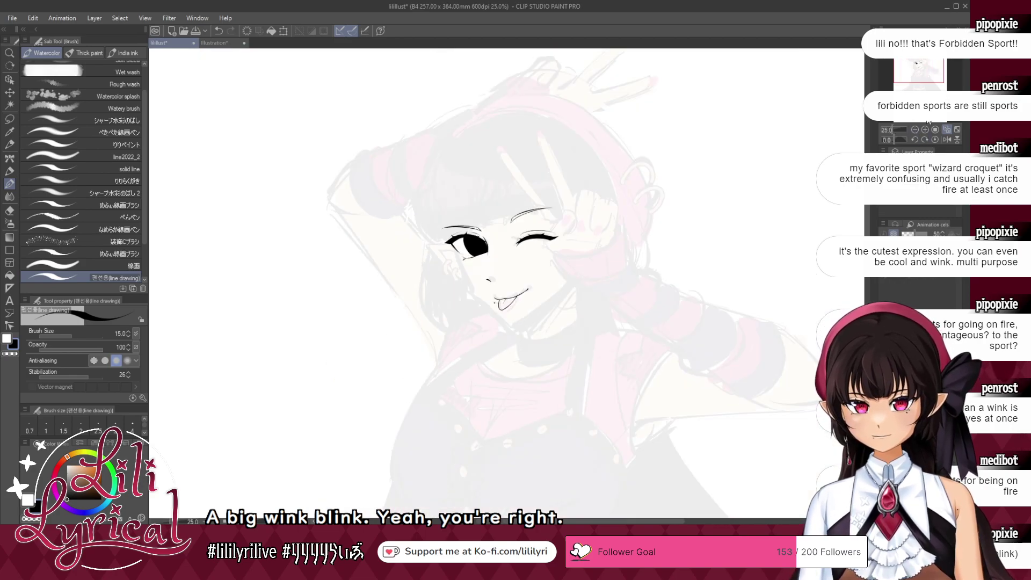
left_click(938, 129)
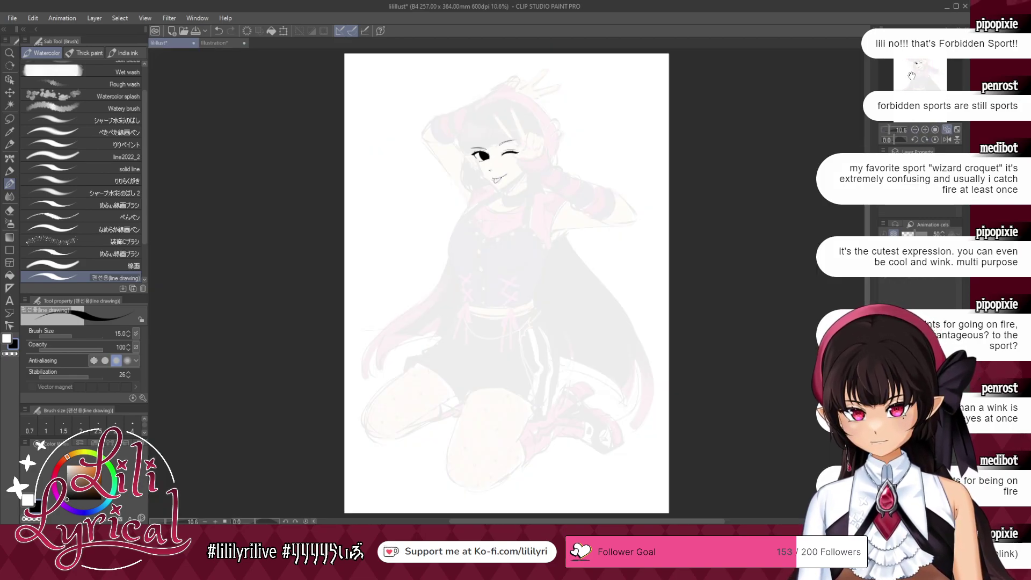
left_click(925, 129)
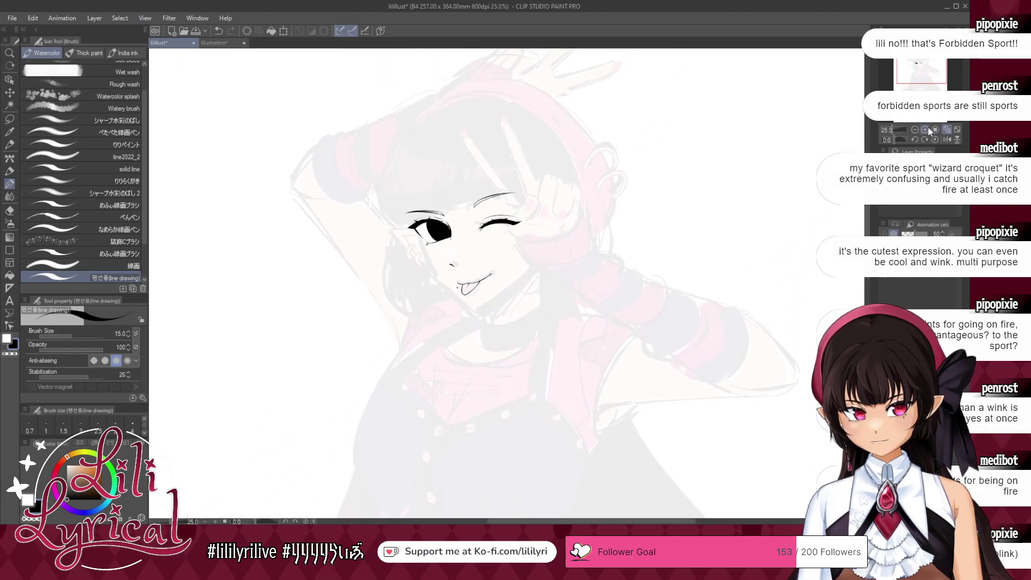
left_click(927, 129)
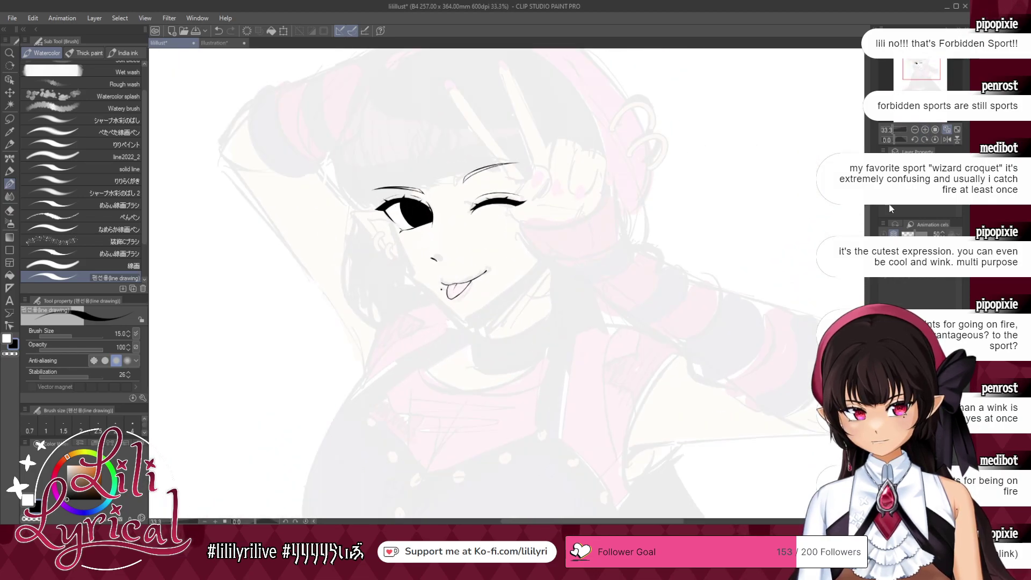
left_click(948, 140)
left_click(915, 139)
left_click(915, 140)
left_click(915, 140)
left_click(915, 139)
- Ink the face contour from the open eye down the cheek and the jawline to the pointed chin, and restore the normal canvas view
mouse_move(607, 173)
left_mouse_down()
mouse_move(598, 205)
mouse_move(602, 175)
mouse_move(596, 221)
left_mouse_up()
key("ctrl+z")
key("ctrl+z")
key("ctrl+z")
left_click_drag(600, 180, 596, 236)
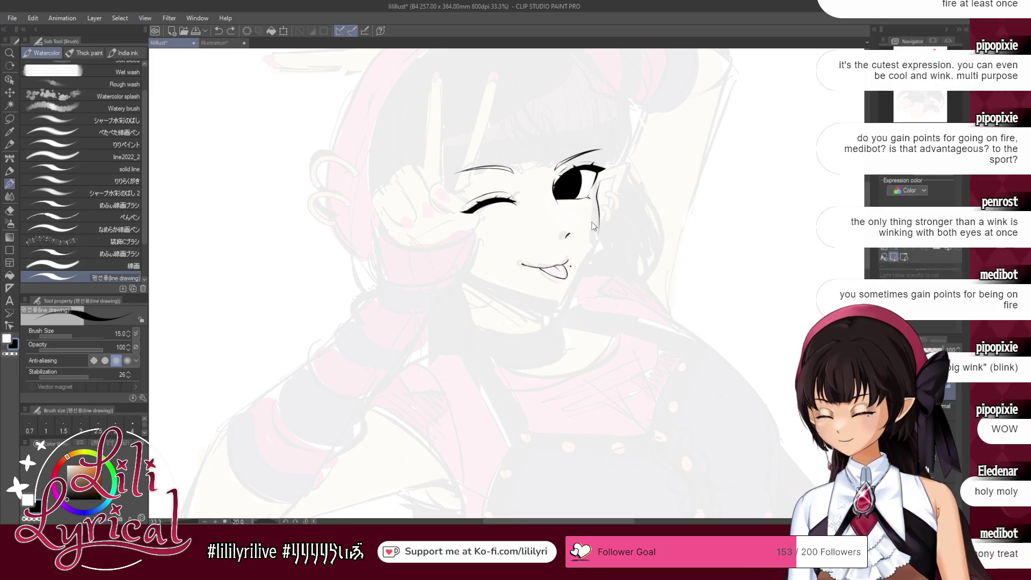
left_click_drag(592, 252, 582, 267)
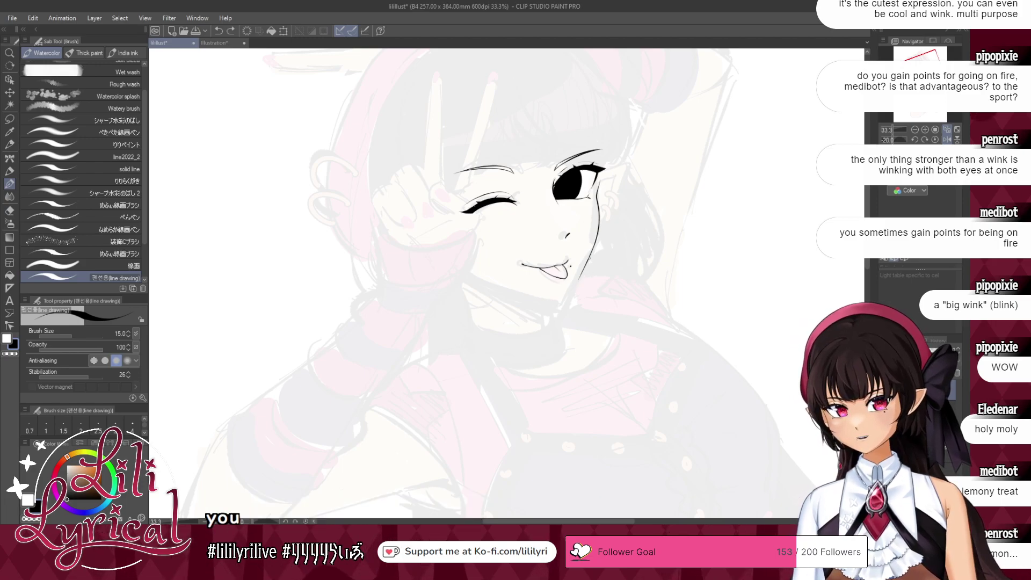
left_click_drag(462, 274, 562, 310)
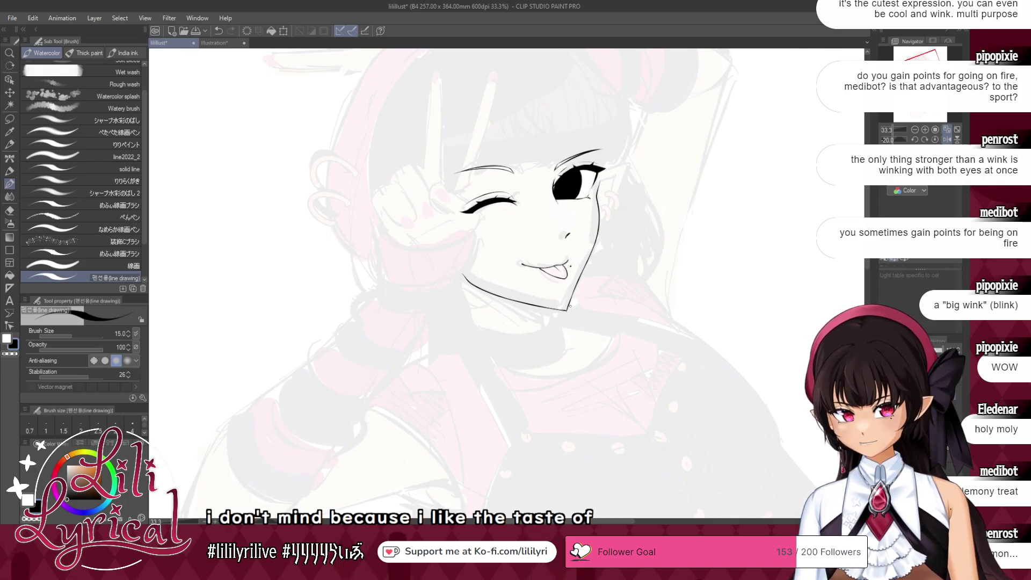
left_click(946, 139)
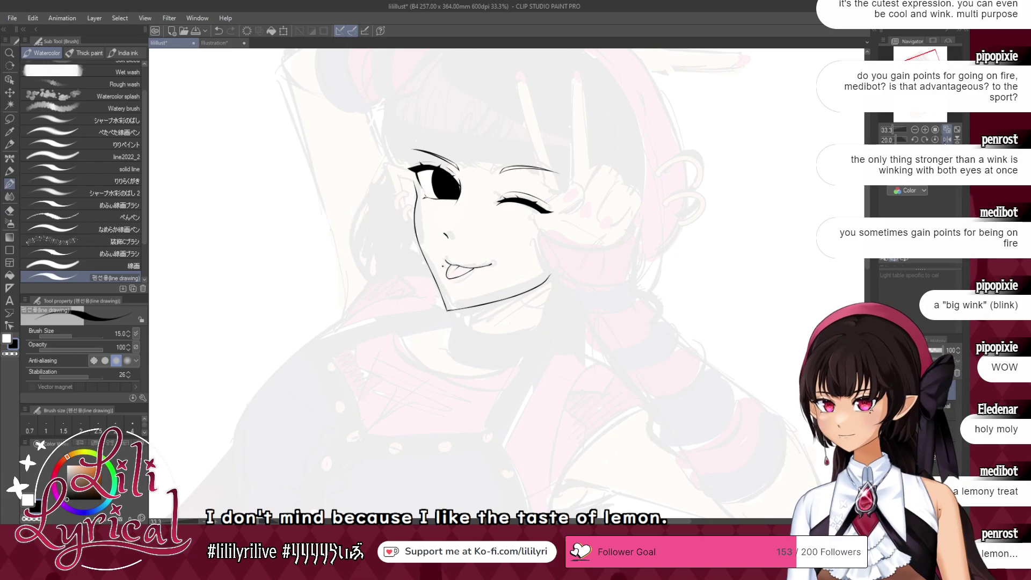
left_click(935, 140)
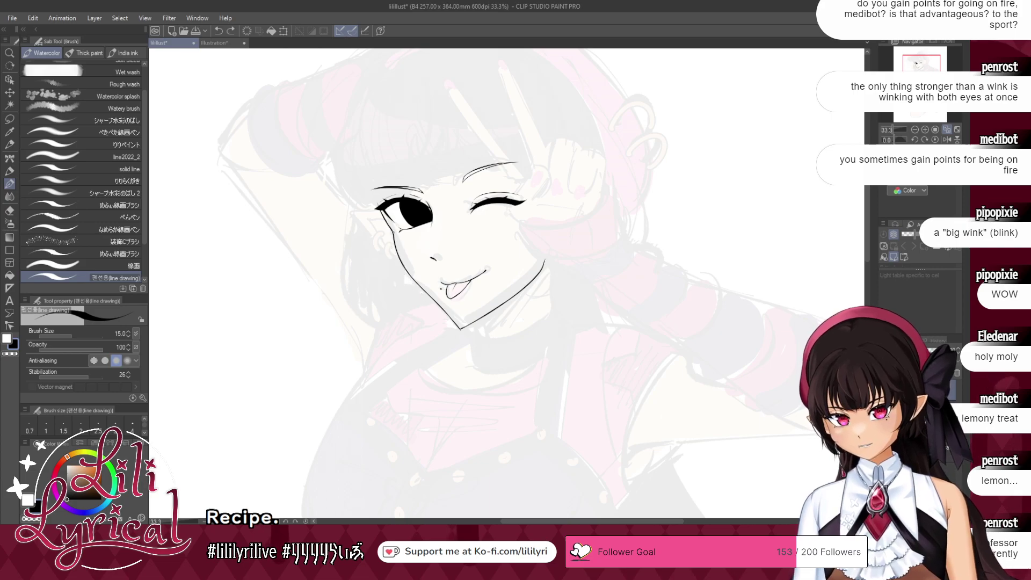
- Try to redraw the cheek and jaw contour below the open eye with a fuller line down to the chin
left_click_drag(408, 280, 442, 315)
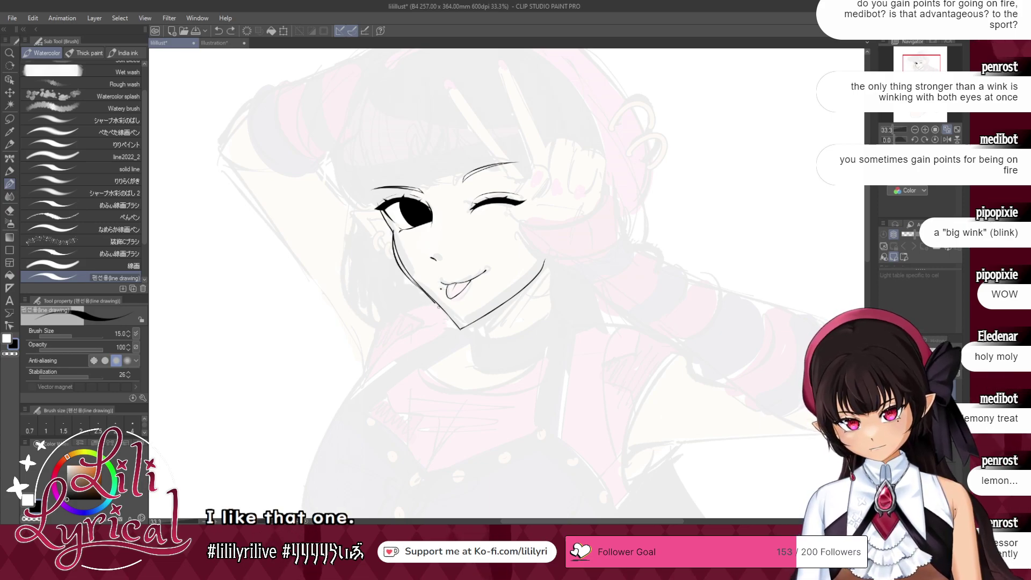
key("ctrl+z")
left_click_drag(417, 286, 458, 330)
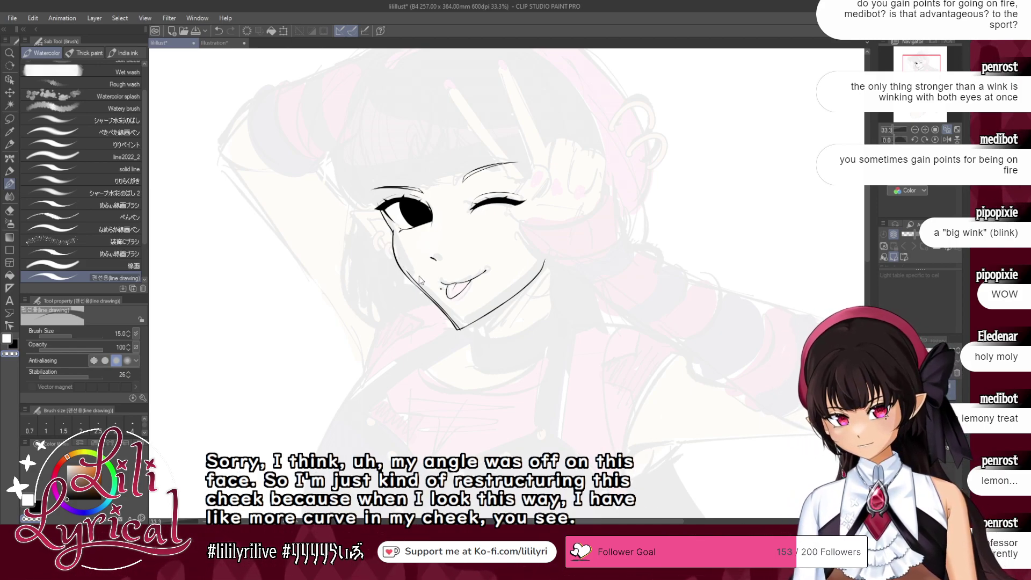
key("ctrl+z")
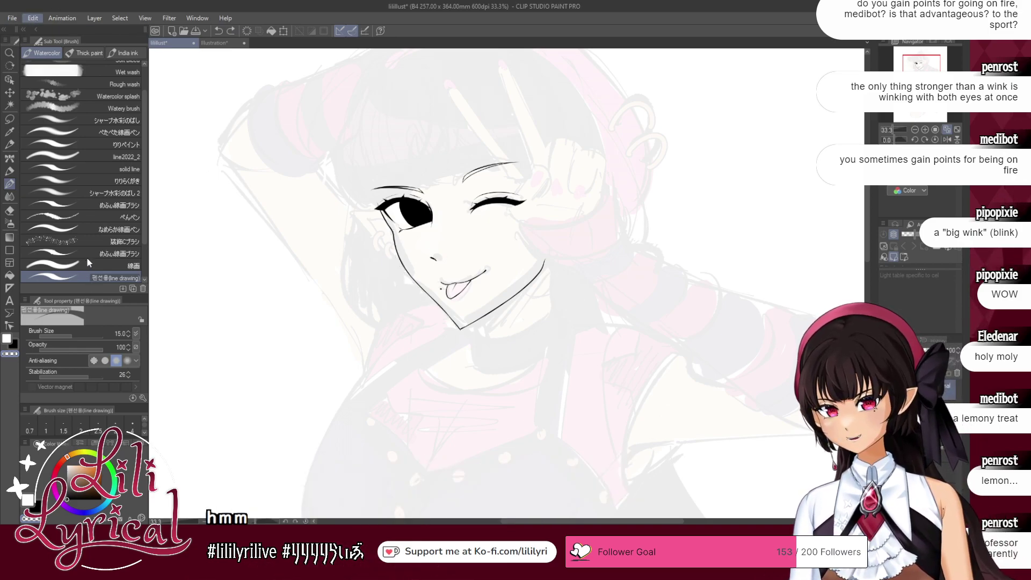
- Pull the face's cheek and jaw contour slightly outward with a mesh transform
left_click(256, 382)
left_click_drag(433, 287, 374, 290)
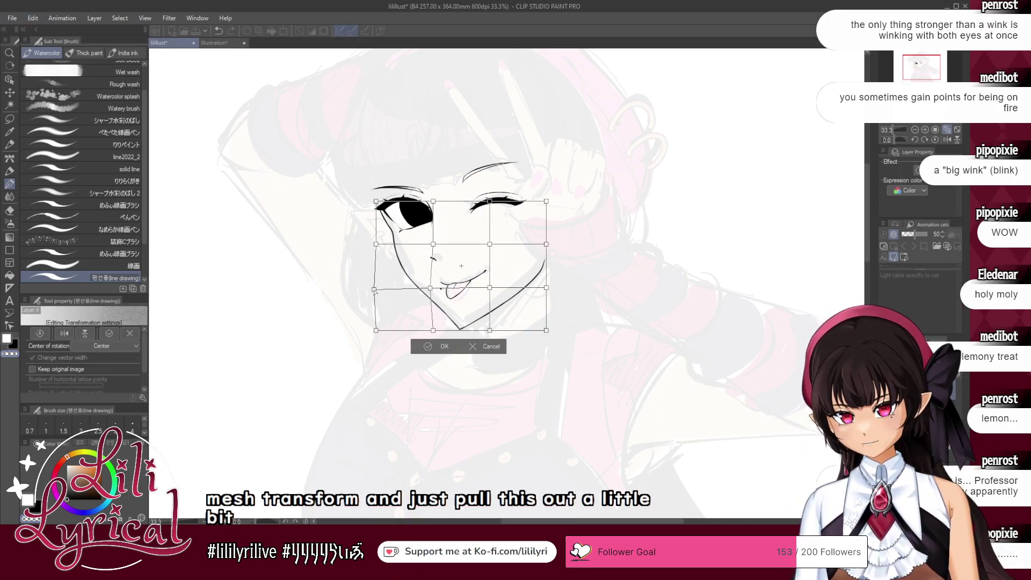
left_click(429, 349)
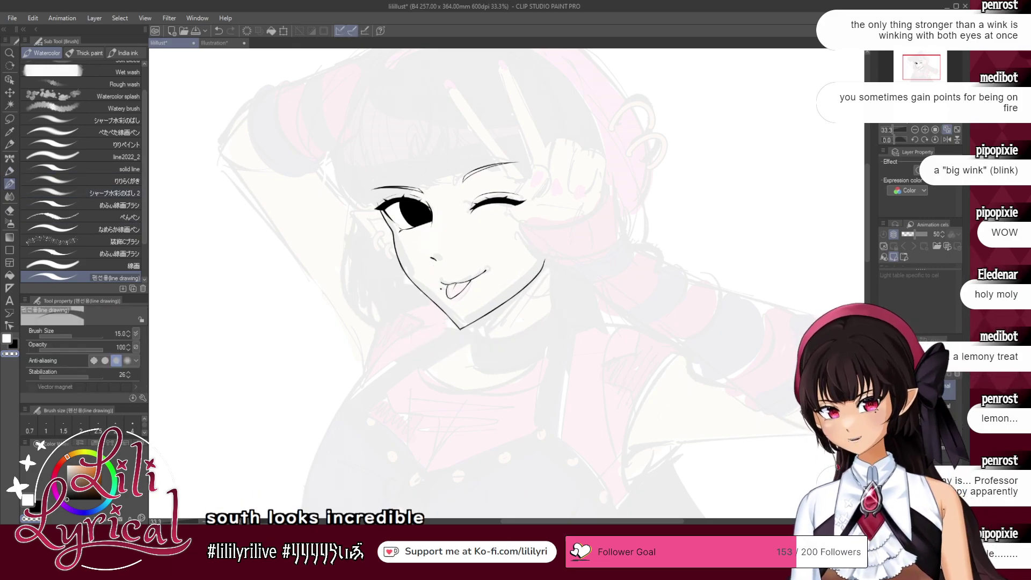
- Review the whole figure with the colour sketch at full strength, and fade the sketch back for inking the neck area
left_click(950, 131)
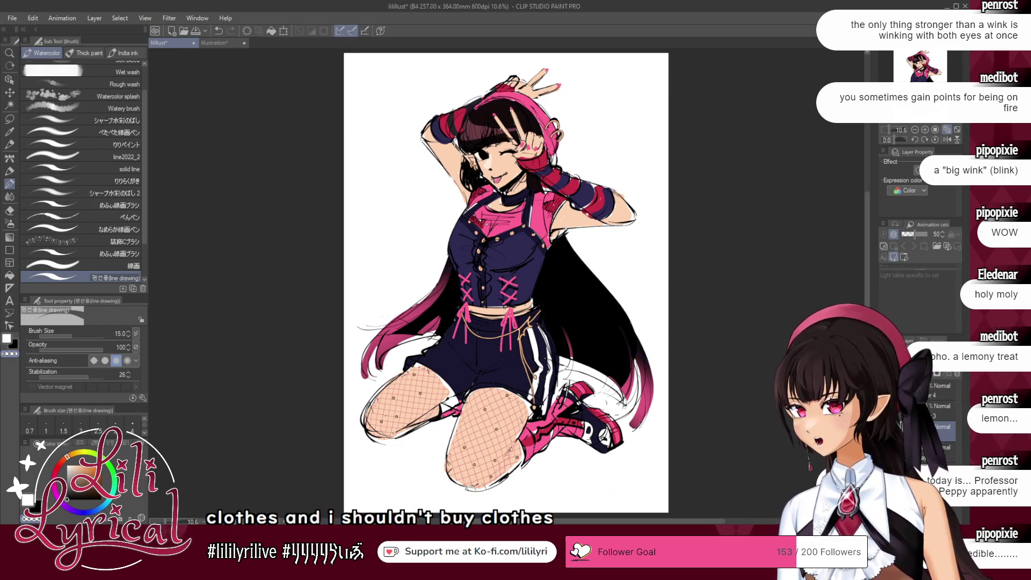
left_click_drag(942, 352, 918, 353)
left_click(885, 401)
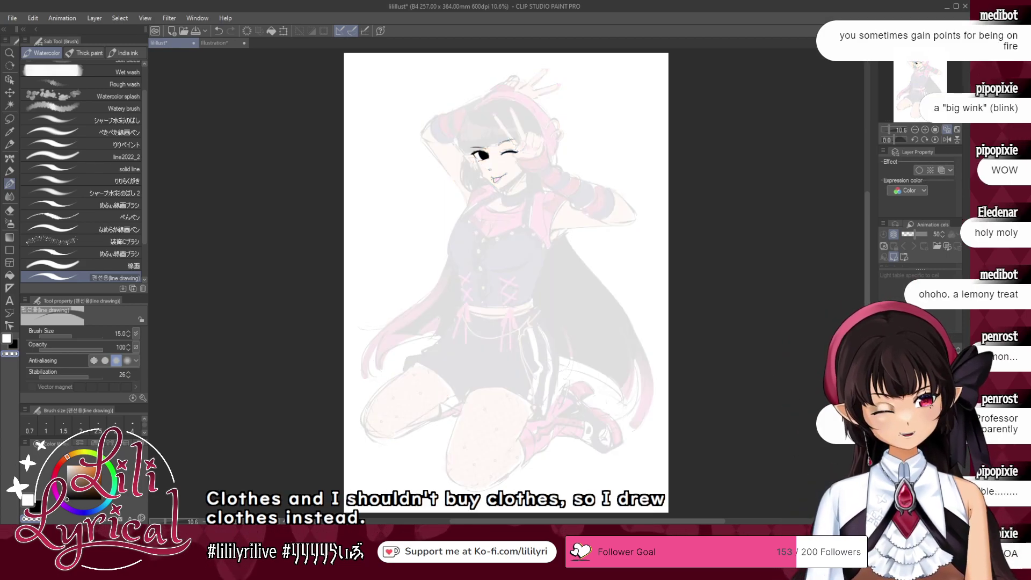
left_click(885, 385)
scroll(455, 211, "up", 5)
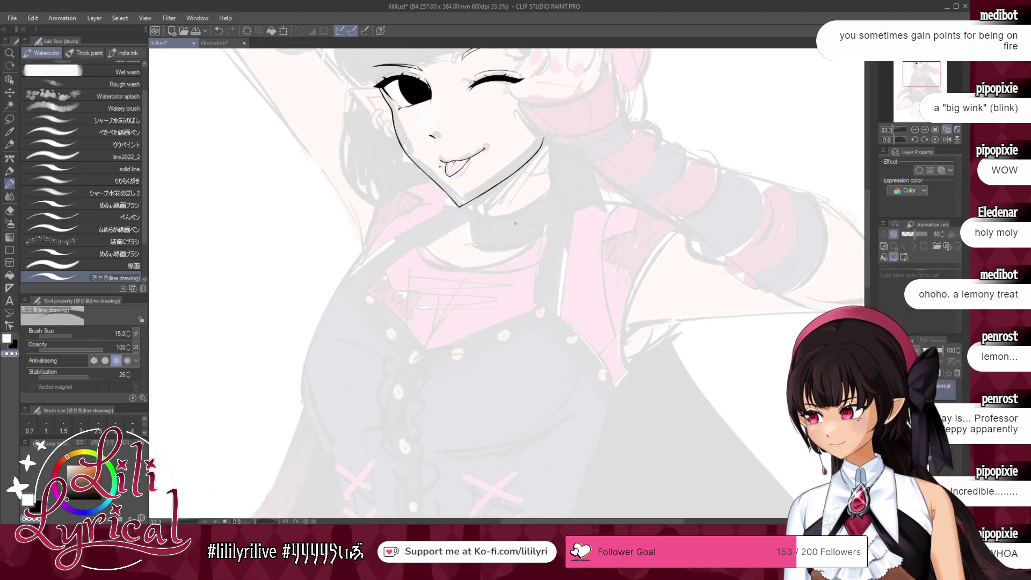
- Ink both sides of the neck below the jaw, redrawing the short front stroke under the chin
left_click(913, 352)
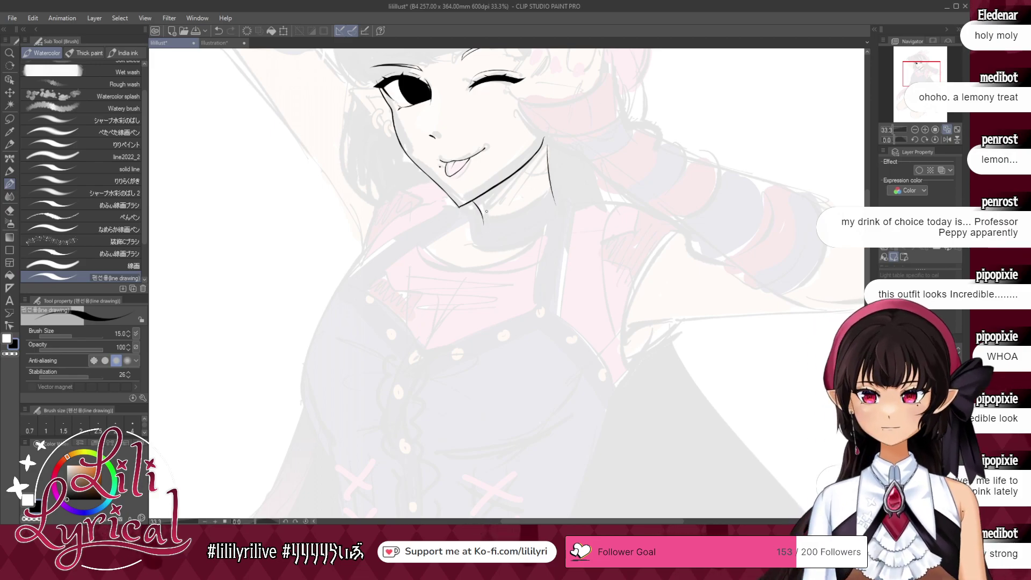
left_click_drag(480, 196, 490, 218)
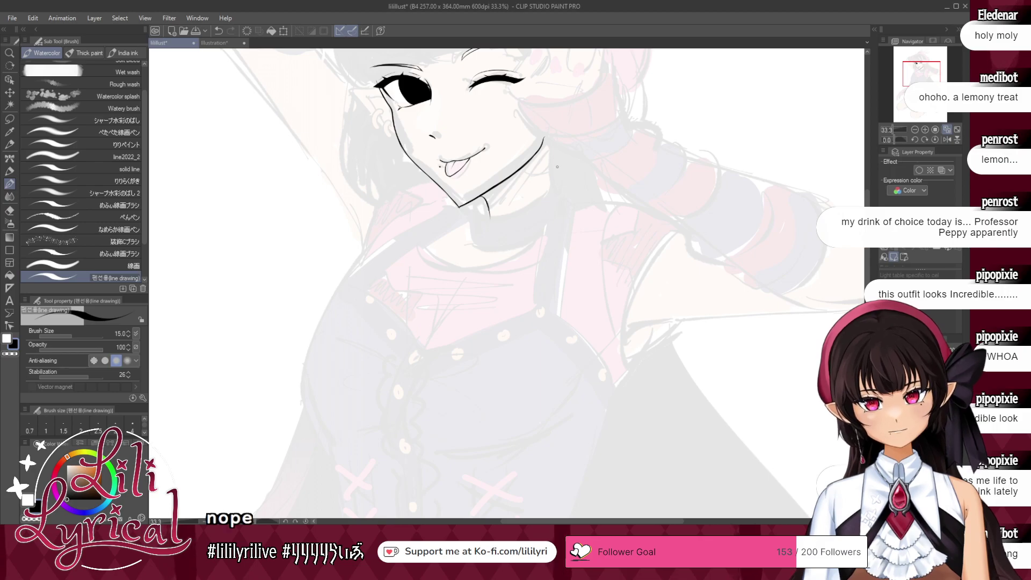
left_click_drag(546, 149, 553, 199)
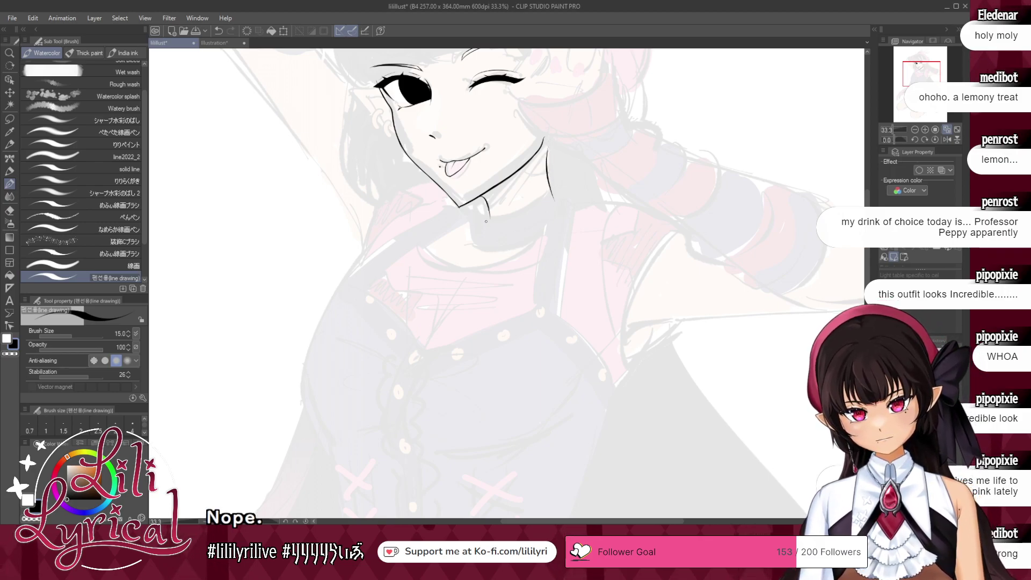
left_click_drag(486, 200, 490, 231)
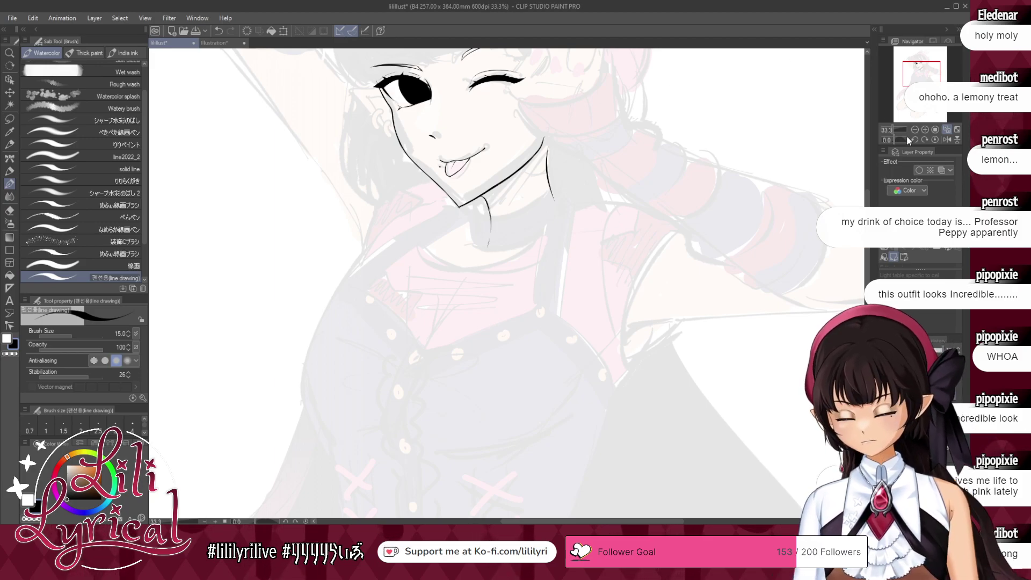
- With the canvas mirrored, ink the line from the neck along the shoulder and the slanted collarbone line, and restore the normal view
left_click(944, 140)
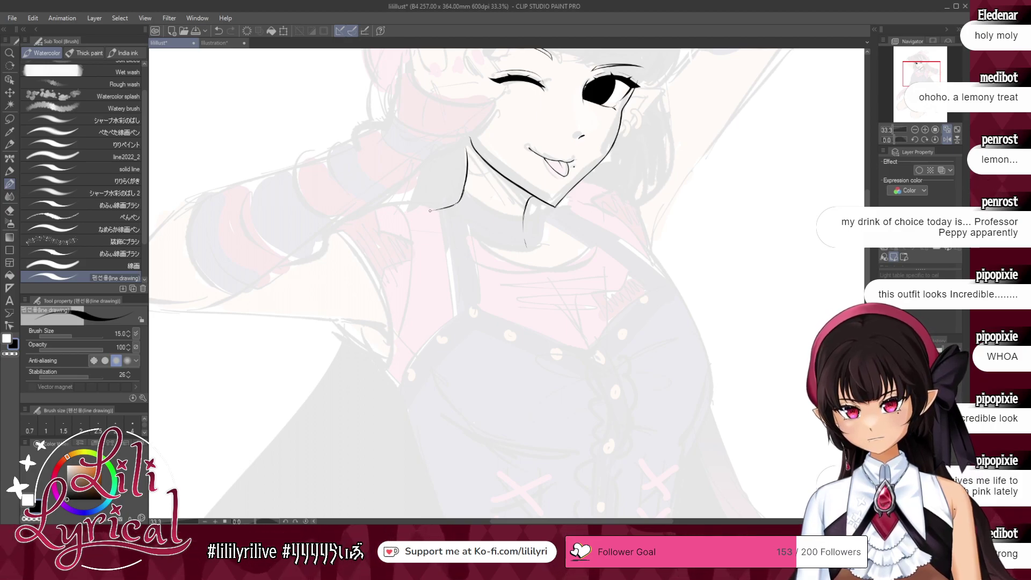
left_click_drag(464, 188, 442, 211)
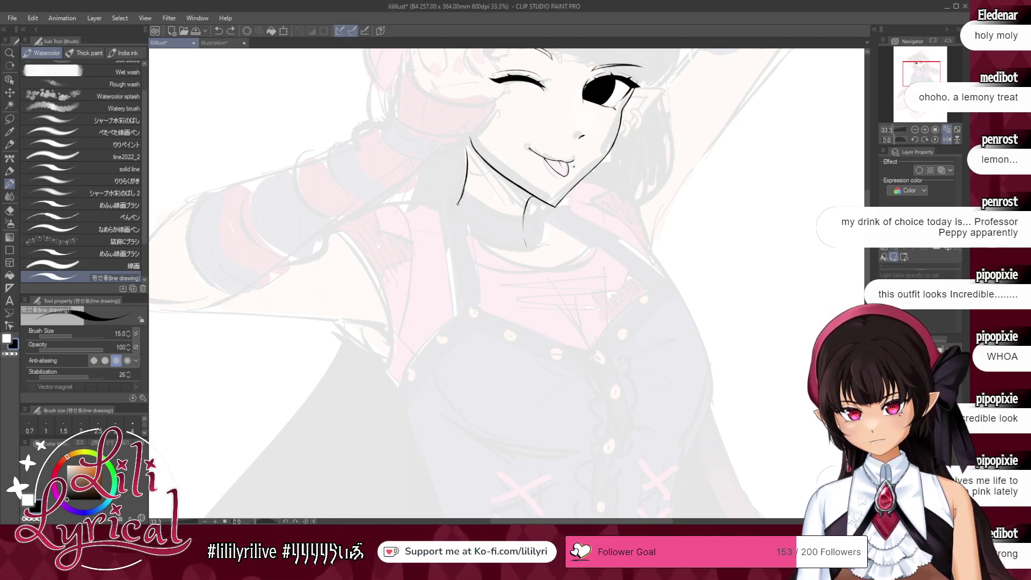
mouse_move(347, 214)
left_mouse_down()
mouse_move(380, 203)
mouse_move(439, 210)
mouse_move(518, 246)
left_mouse_up()
key("ctrl+z")
key("ctrl+z")
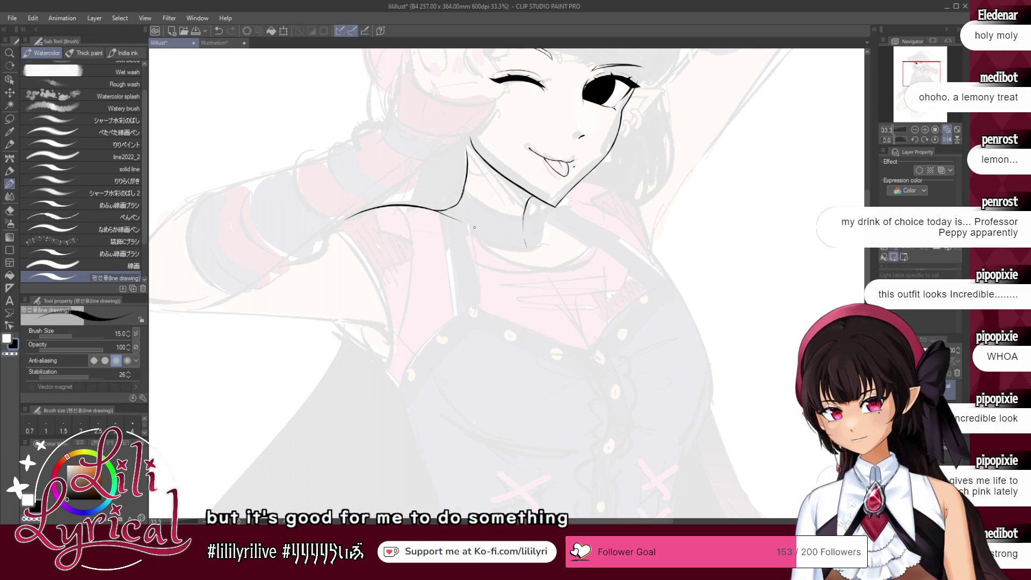
left_click_drag(467, 224, 514, 248)
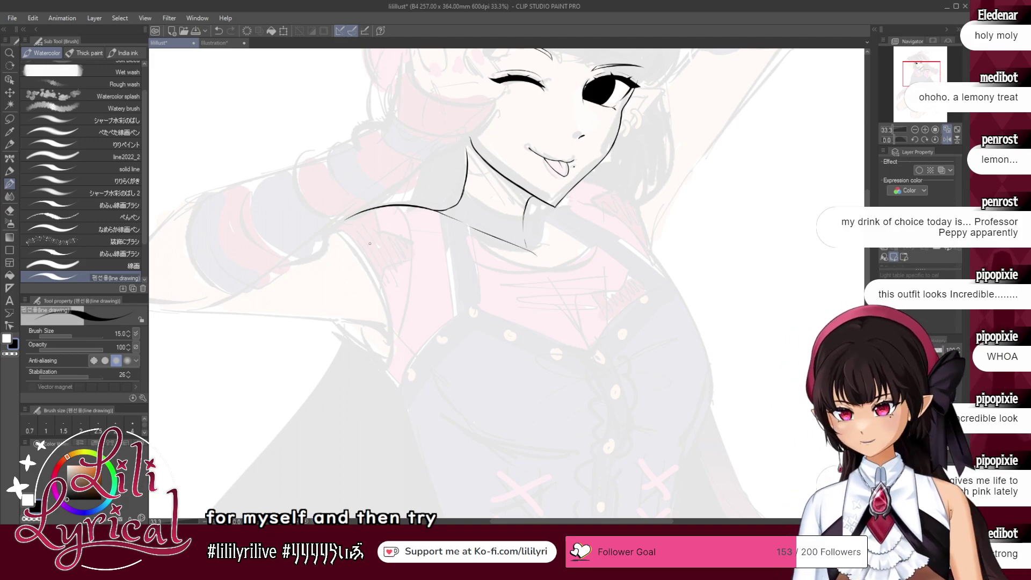
left_click(949, 140)
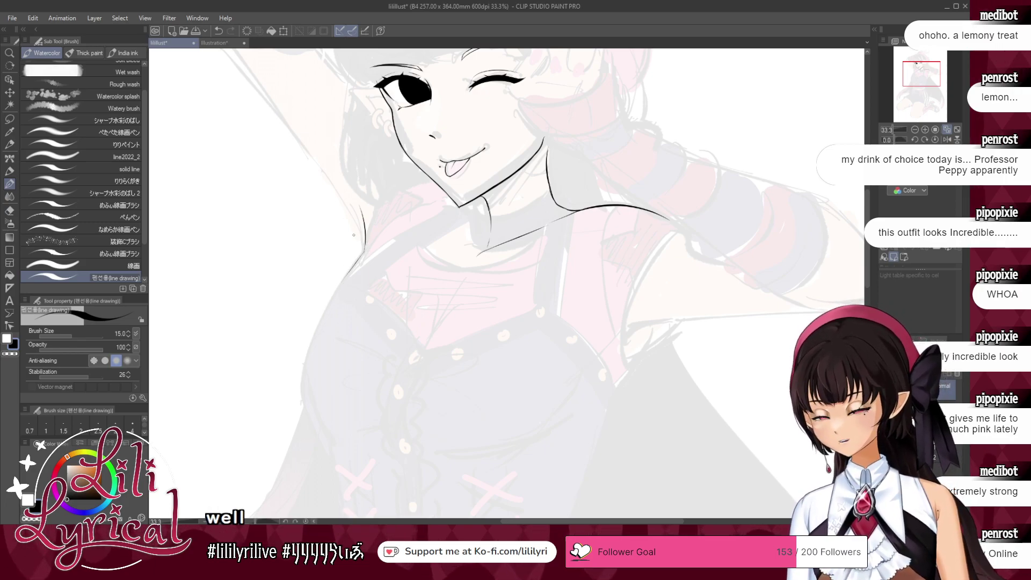
- Ink the torso's outer contour from the armpit of the arm raised behind the head down around the chest, redrawing the lower curve
left_click_drag(367, 251, 330, 301)
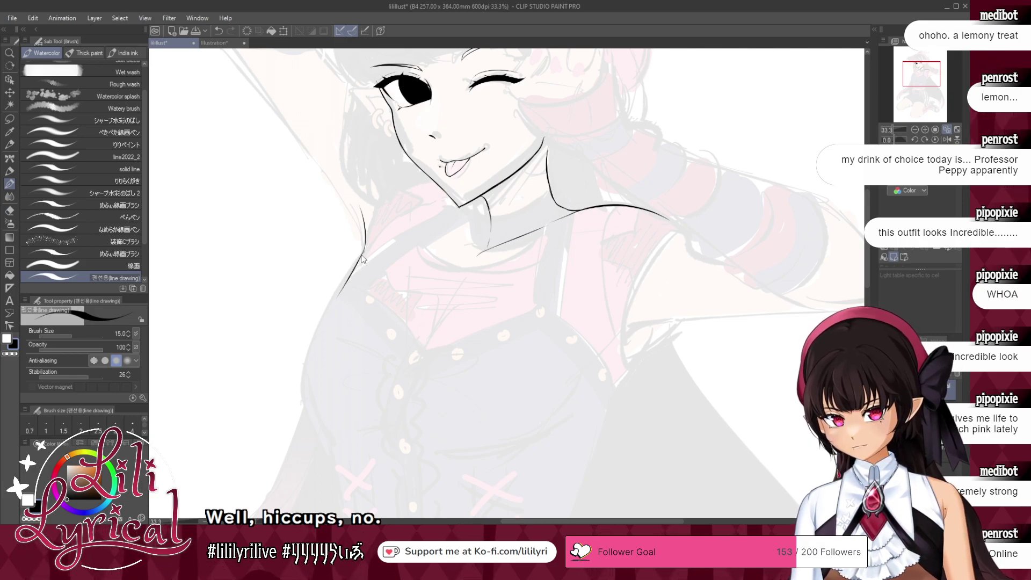
left_click_drag(330, 301, 309, 366)
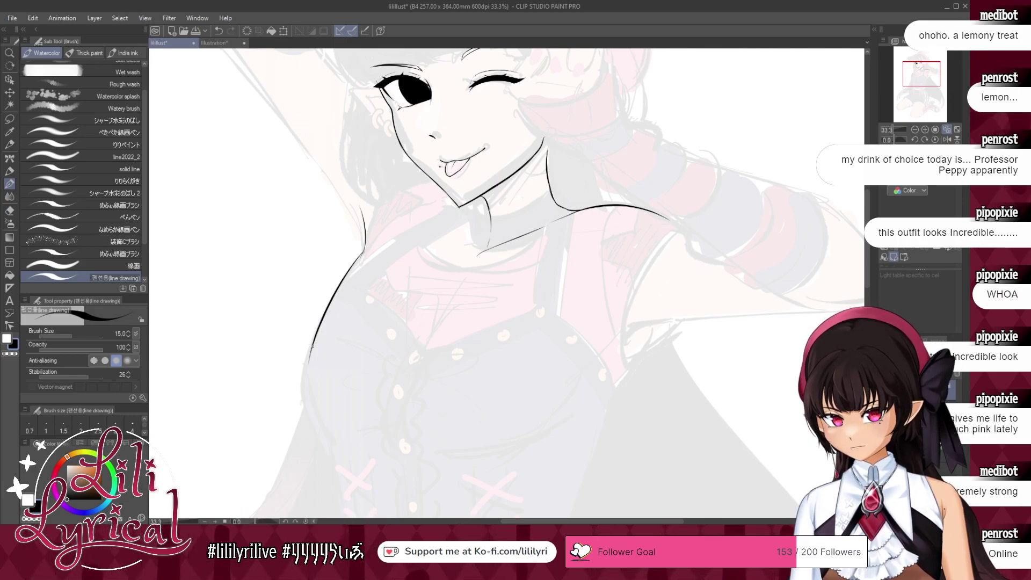
left_click_drag(313, 347, 320, 420)
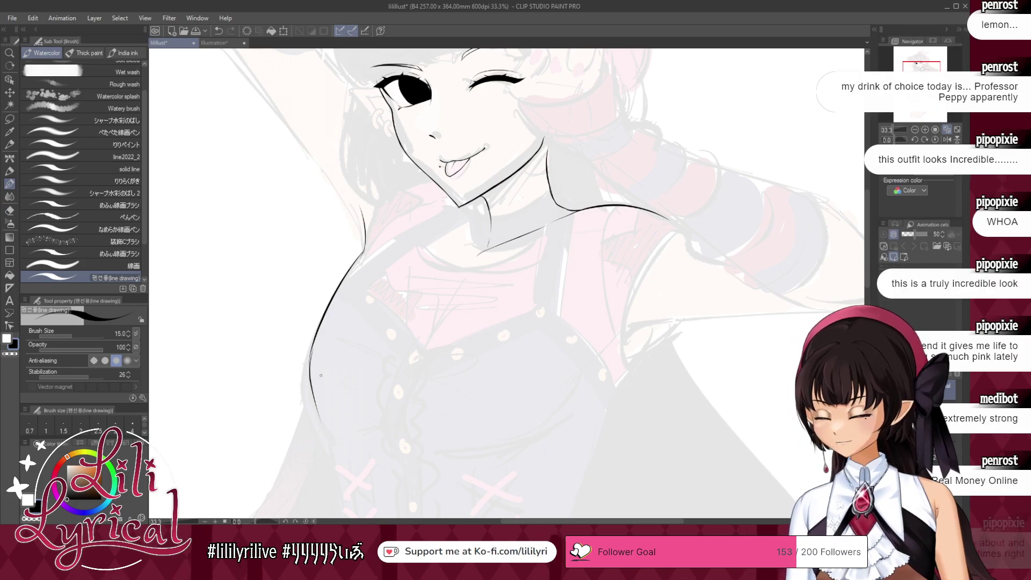
key("ctrl+z")
left_click_drag(313, 346, 317, 430)
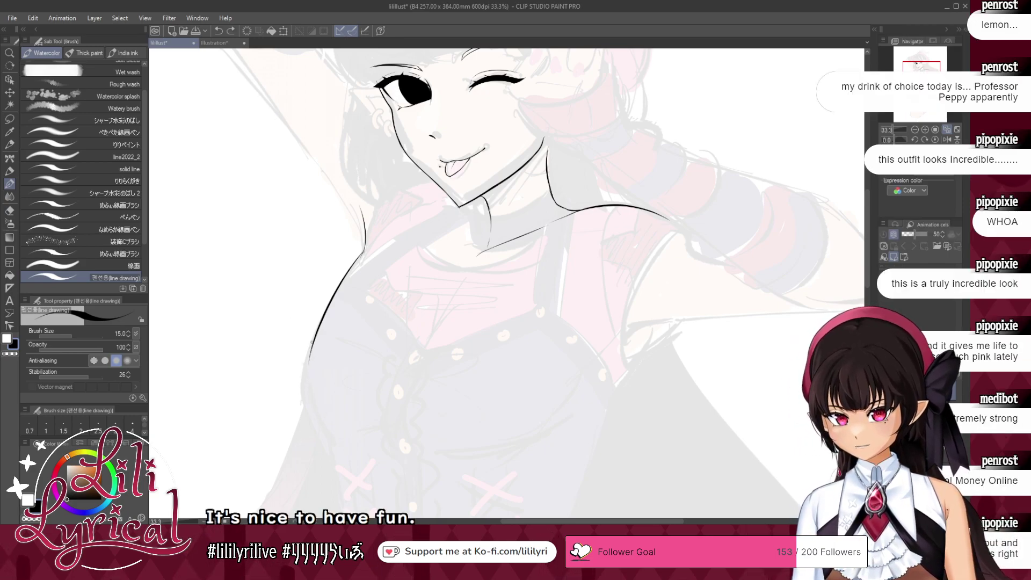
key("ctrl+z")
left_click_drag(313, 345, 324, 432)
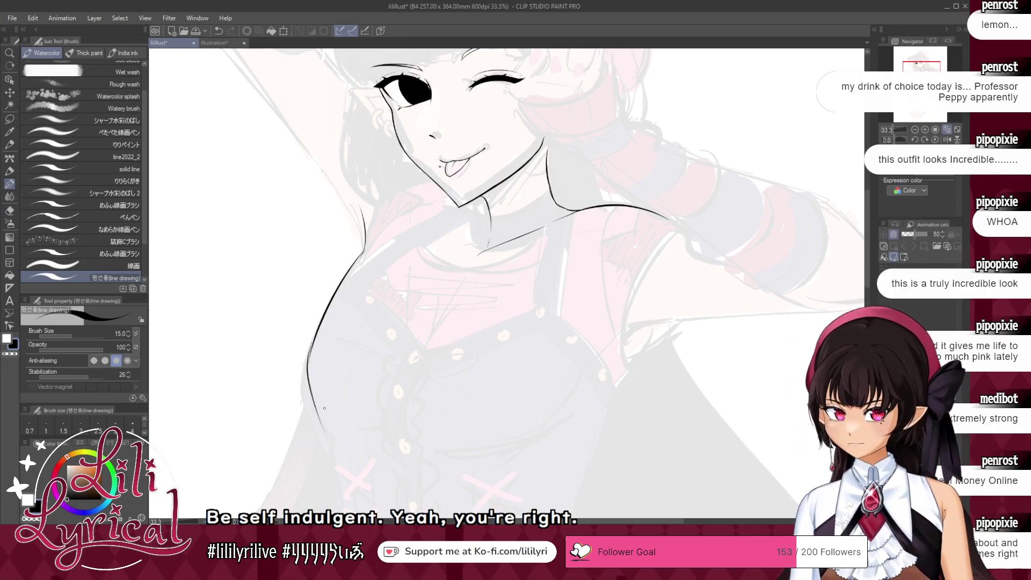
key("ctrl+z")
- Ink the armpit crease and edges of the upper arm on the winking side, and the opposite shoulder line rising toward the chin
left_click_drag(585, 362, 642, 324)
key("ctrl+z")
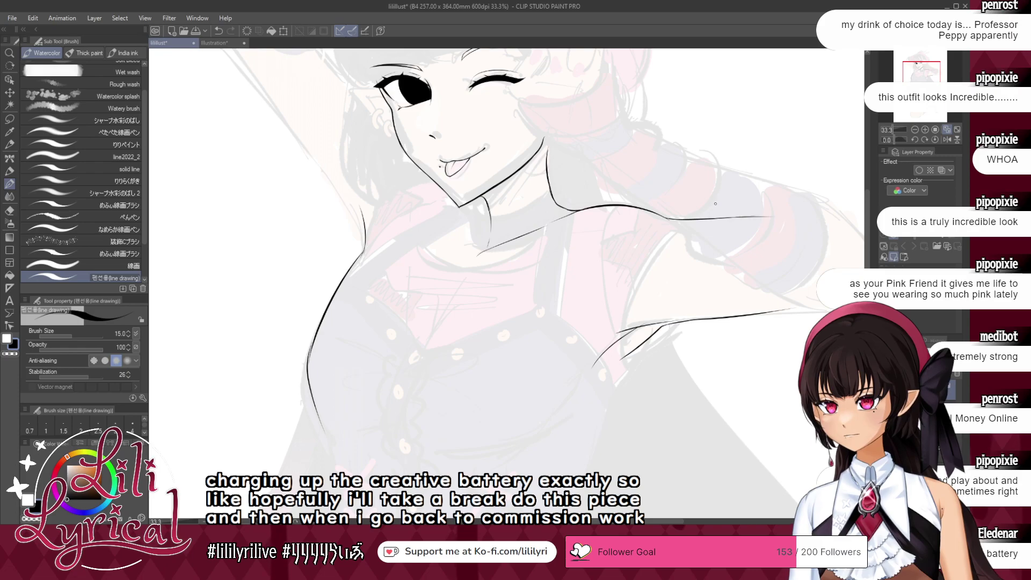
left_click_drag(930, 74, 930, 70)
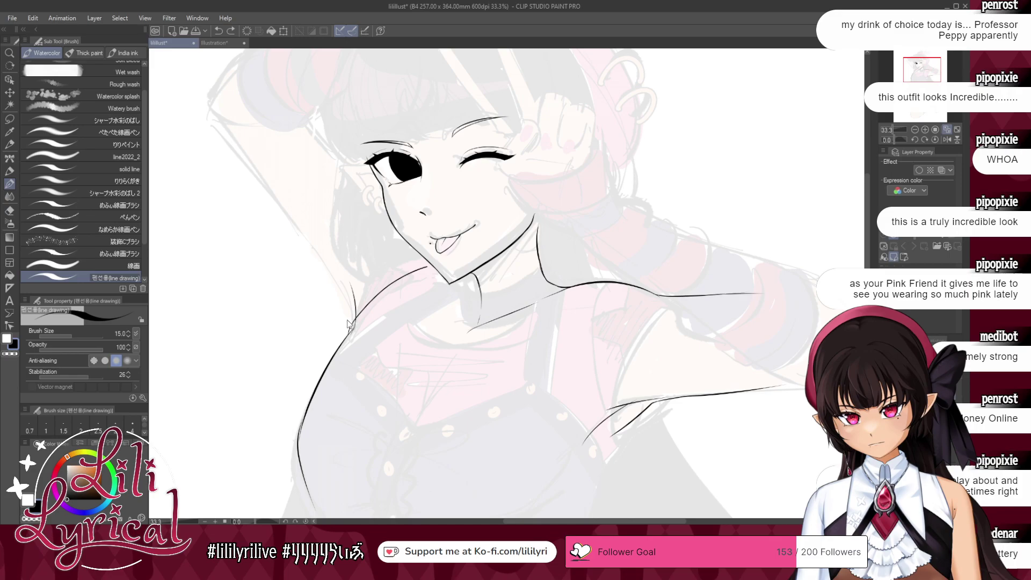
key("ctrl+z")
mouse_move(384, 285)
left_mouse_down()
mouse_move(348, 338)
mouse_move(411, 248)
left_mouse_up()
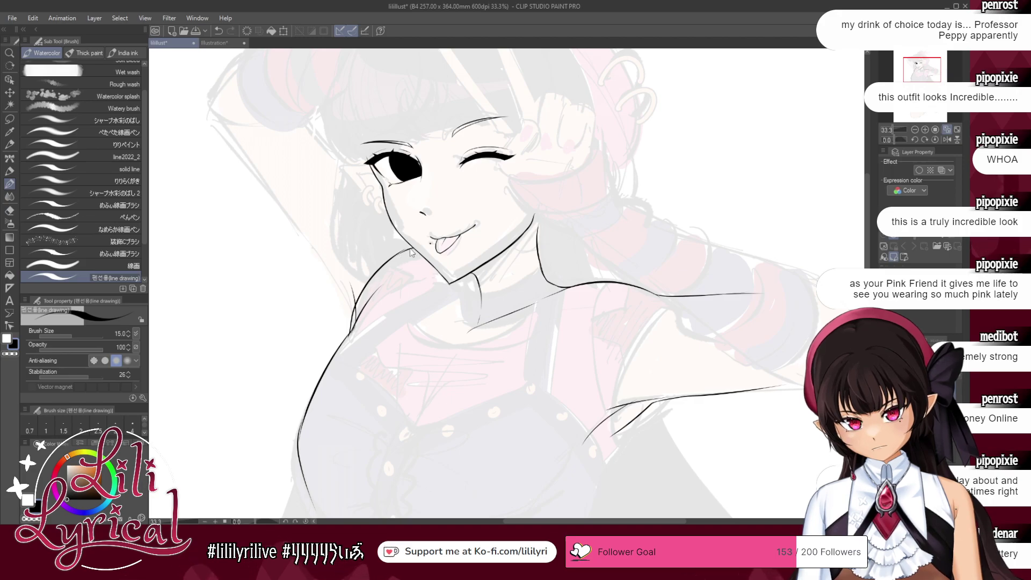
left_click(14, 355)
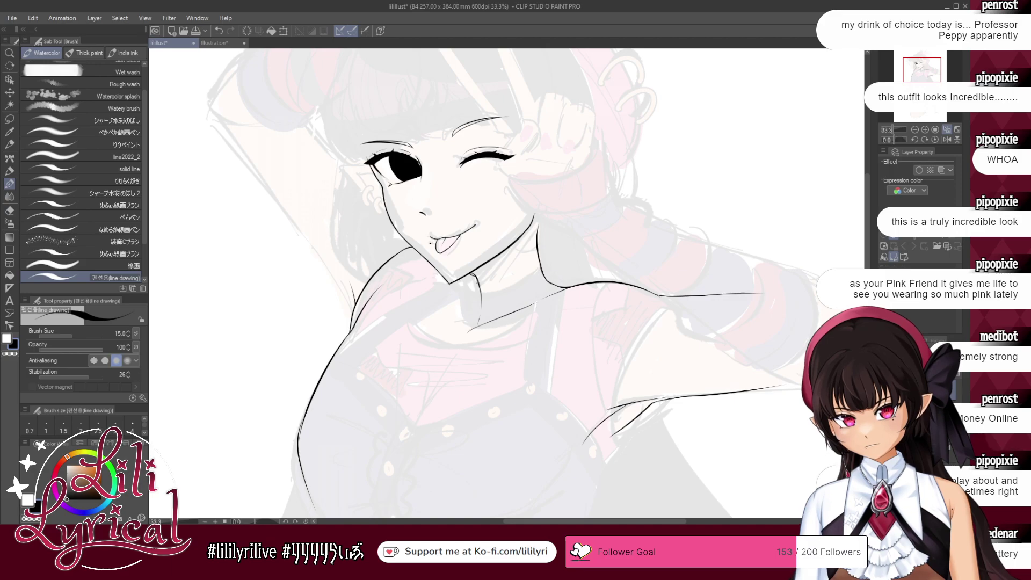
- Mirror the canvas and try several placements for the shirt's shoulder seam and armhole curve on the winking side
left_click(947, 140)
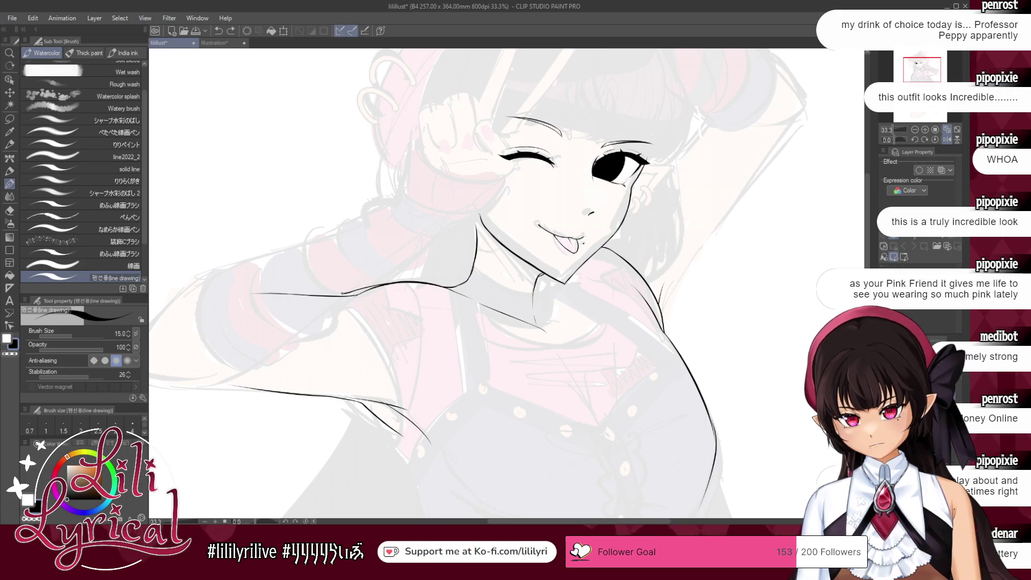
left_click_drag(326, 295, 400, 408)
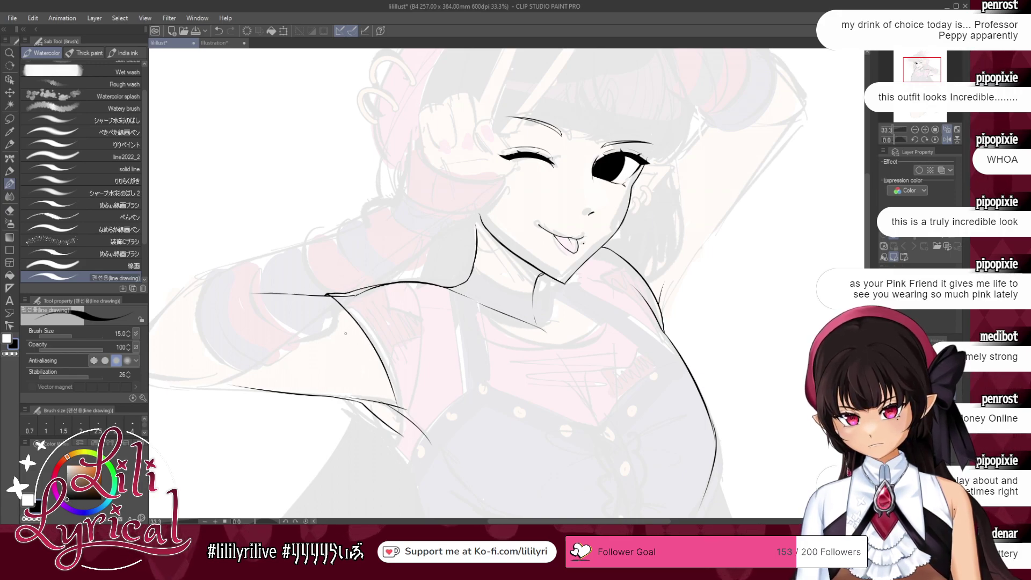
key("ctrl+z")
mouse_move(424, 283)
left_mouse_down()
mouse_move(376, 284)
mouse_move(423, 414)
left_mouse_up()
key("ctrl+z")
left_click_drag(379, 289, 417, 437)
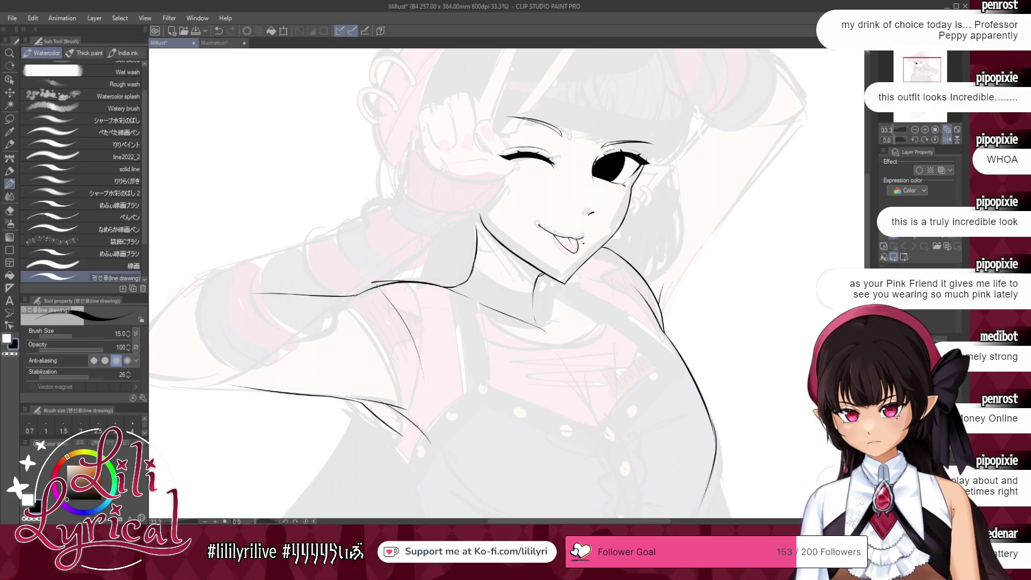
key("ctrl+z")
key("ctrl+z")
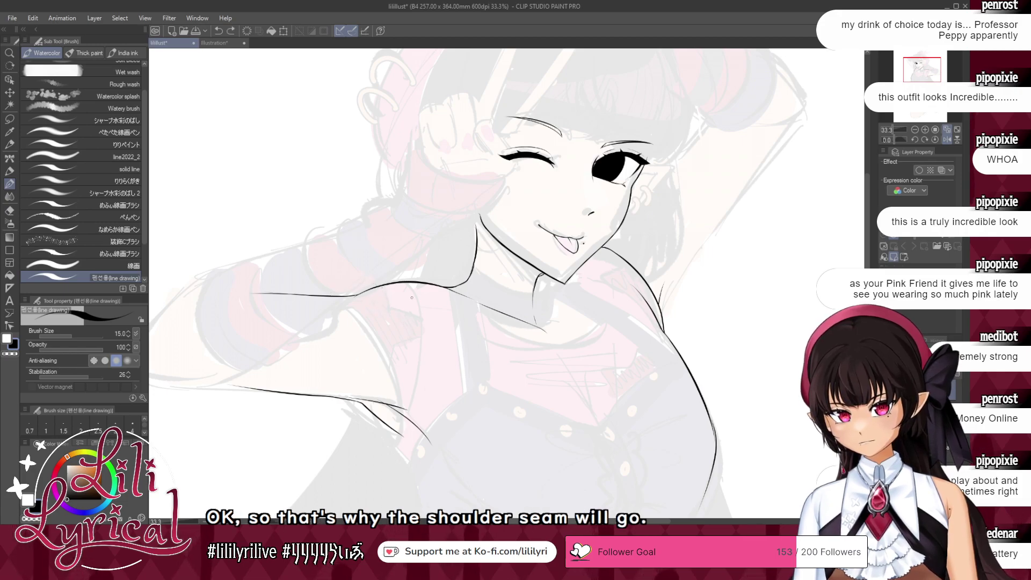
left_click_drag(413, 289, 425, 374)
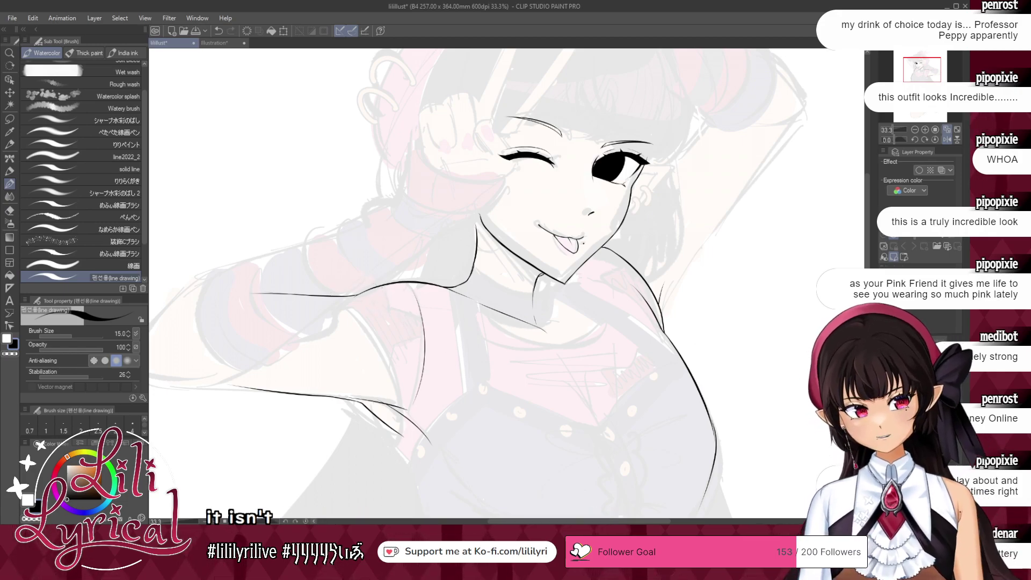
key("ctrl+z")
- Show the body line art in blue with the layer colour effect, and ink the shirt's shoulder seam and armhole in black over it
left_click(941, 172)
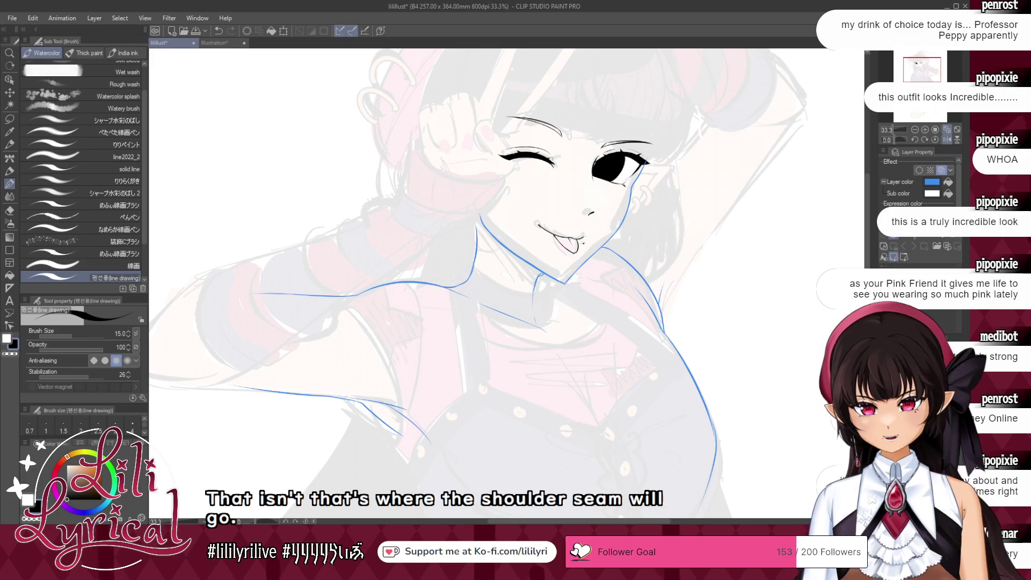
left_click_drag(411, 284, 417, 424)
left_click_drag(346, 295, 408, 397)
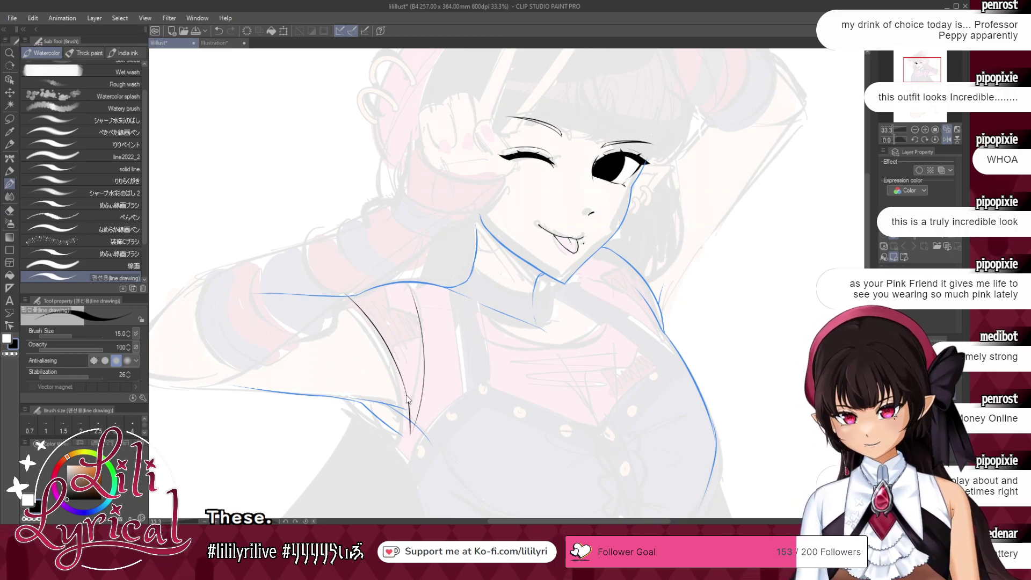
left_click_drag(405, 384, 411, 431)
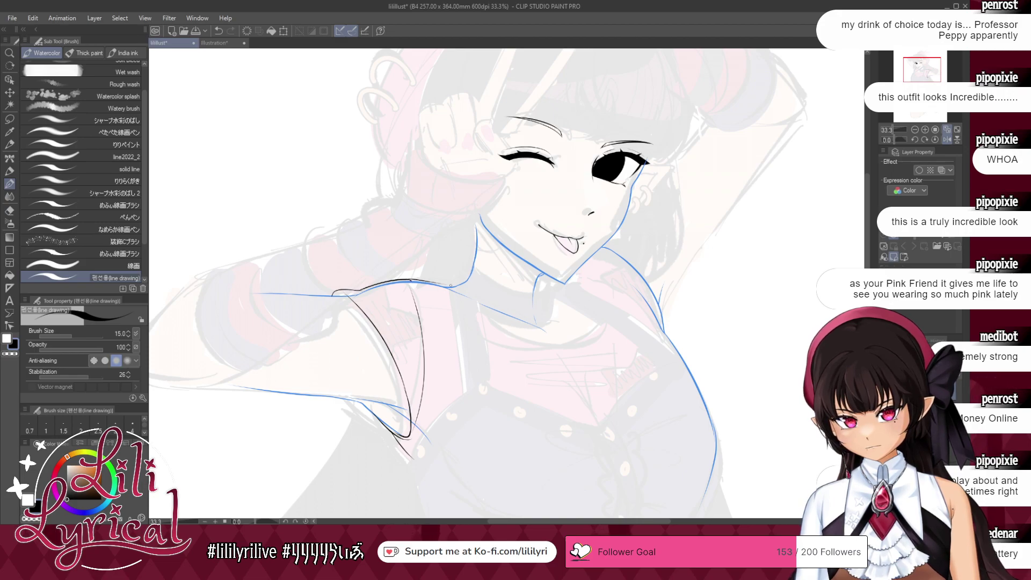
- Ink the shirt's rounded neckline below the neck, redrawing its far side up to the chin with a wider curve
key("ctrl+z")
mouse_move(455, 288)
left_mouse_down()
mouse_move(590, 337)
mouse_move(570, 290)
left_mouse_up()
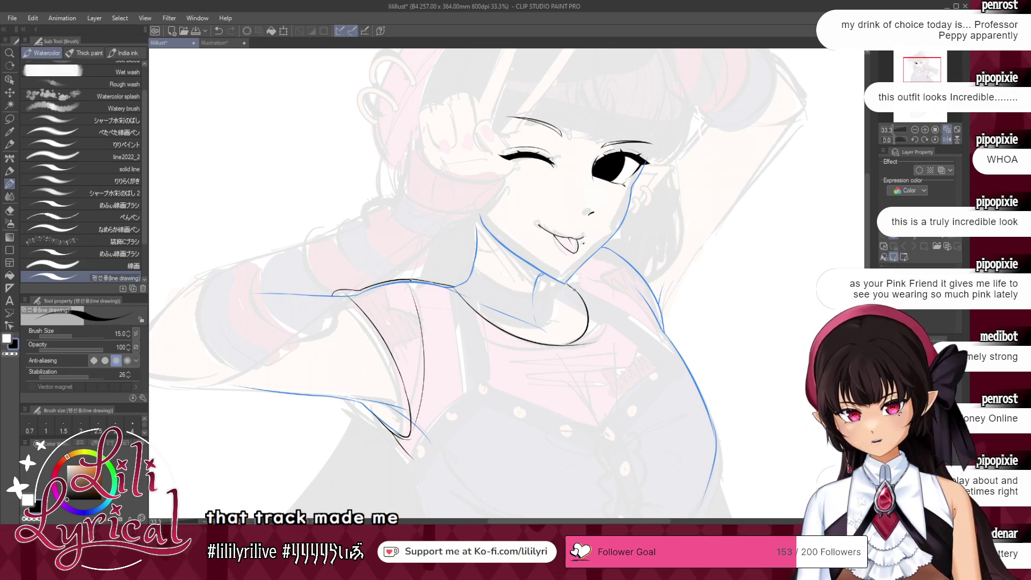
key("ctrl+z")
mouse_move(568, 281)
left_mouse_down()
mouse_move(577, 318)
mouse_move(569, 279)
mouse_move(592, 320)
mouse_move(571, 340)
left_mouse_up()
key("ctrl+z")
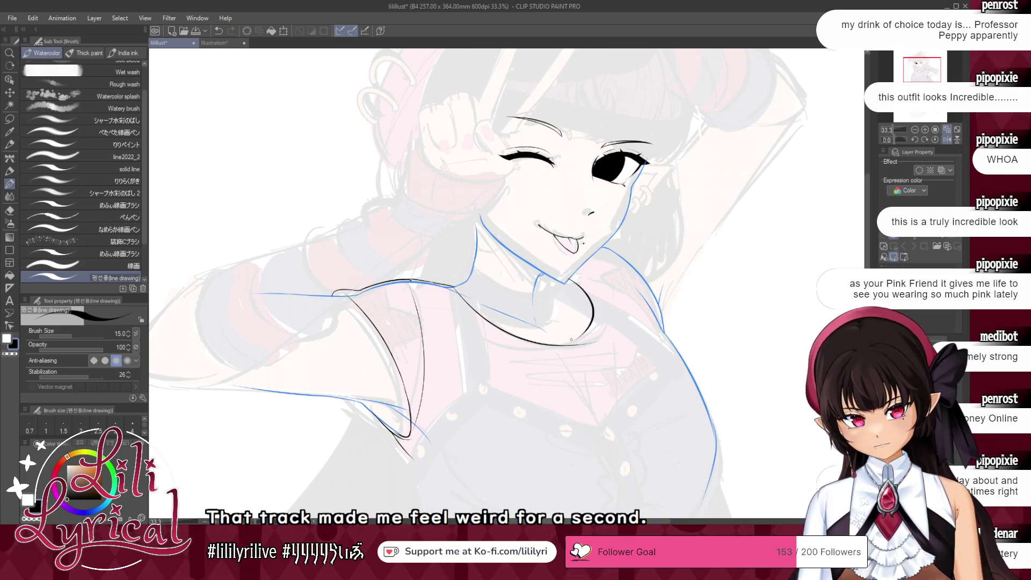
key("ctrl+z")
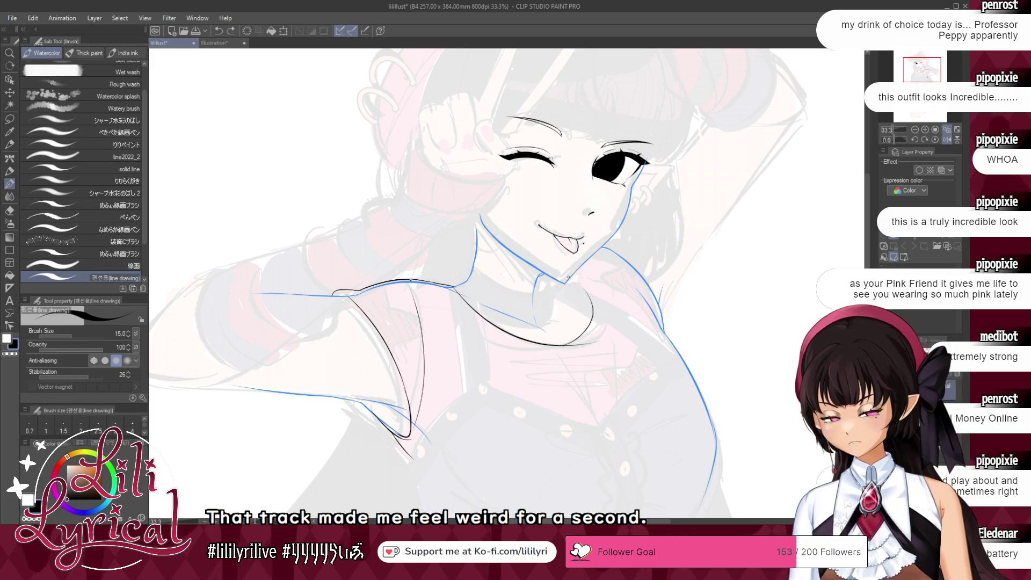
left_click_drag(569, 277, 593, 306)
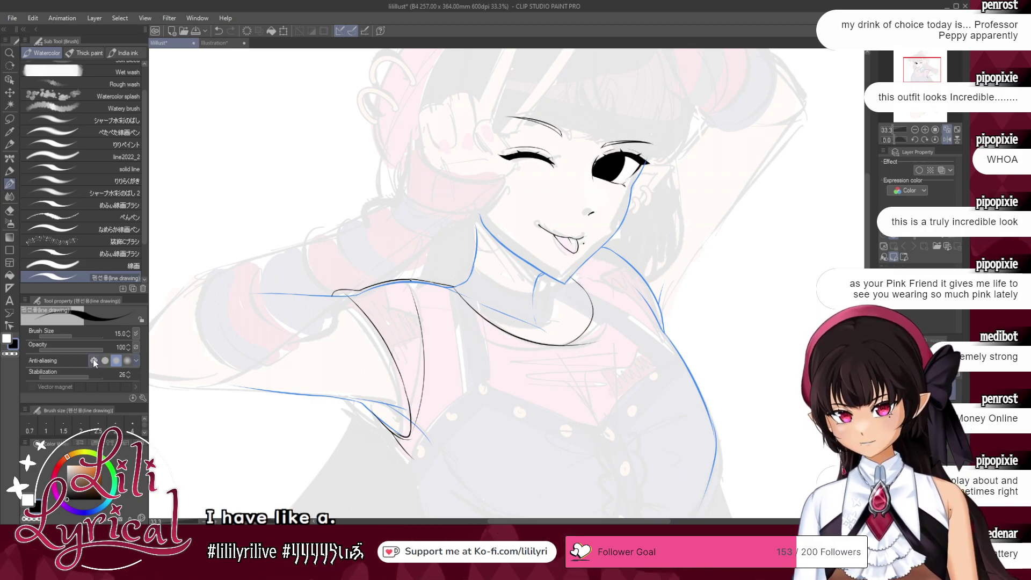
- Erase the inked shoulder seam of the shirt on the winking side with the Hard eraser at size 138.2, mirroring the canvas
left_click(9, 210)
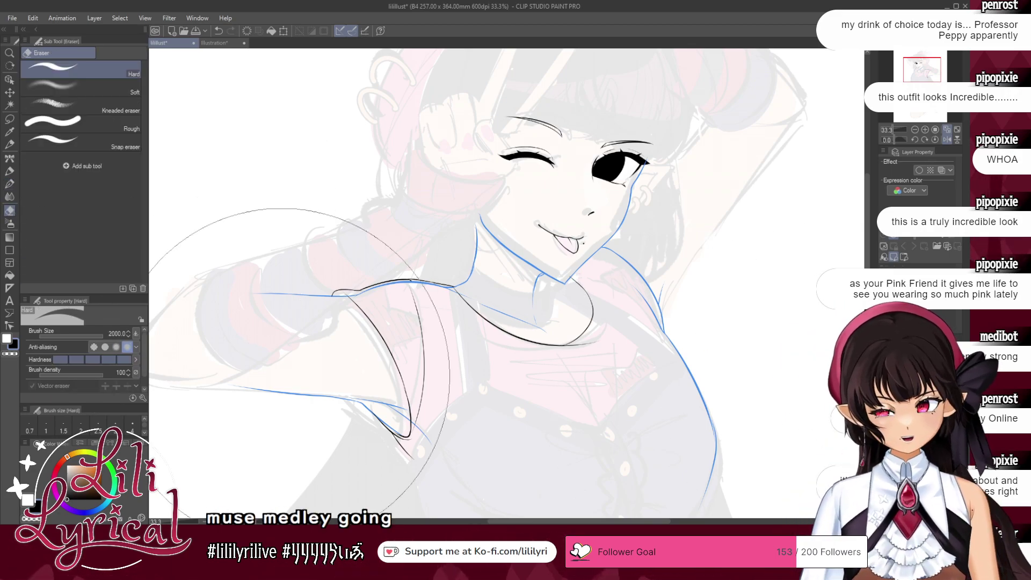
left_click(90, 336)
left_click(920, 293)
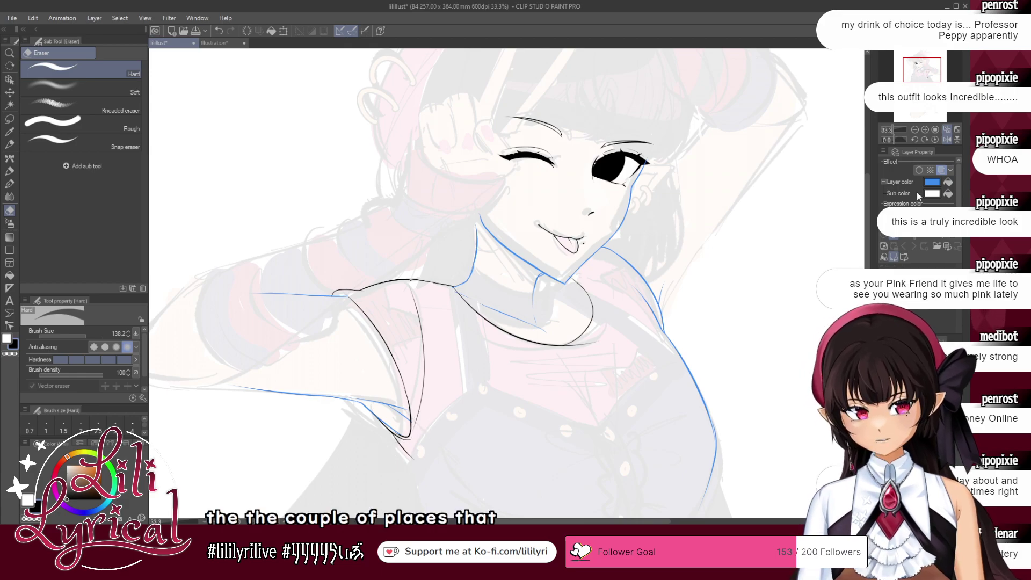
left_click(949, 130)
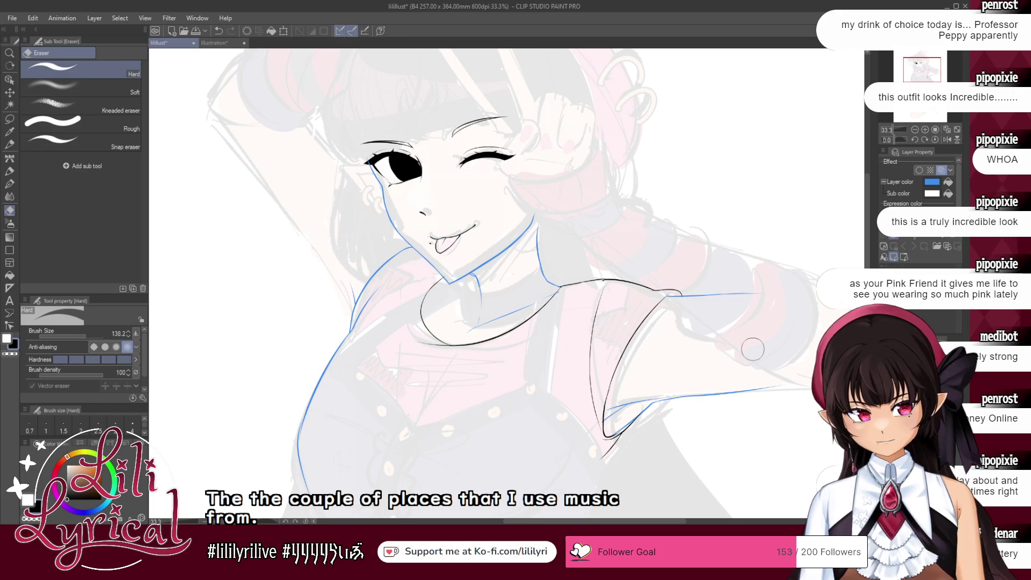
left_click(919, 333)
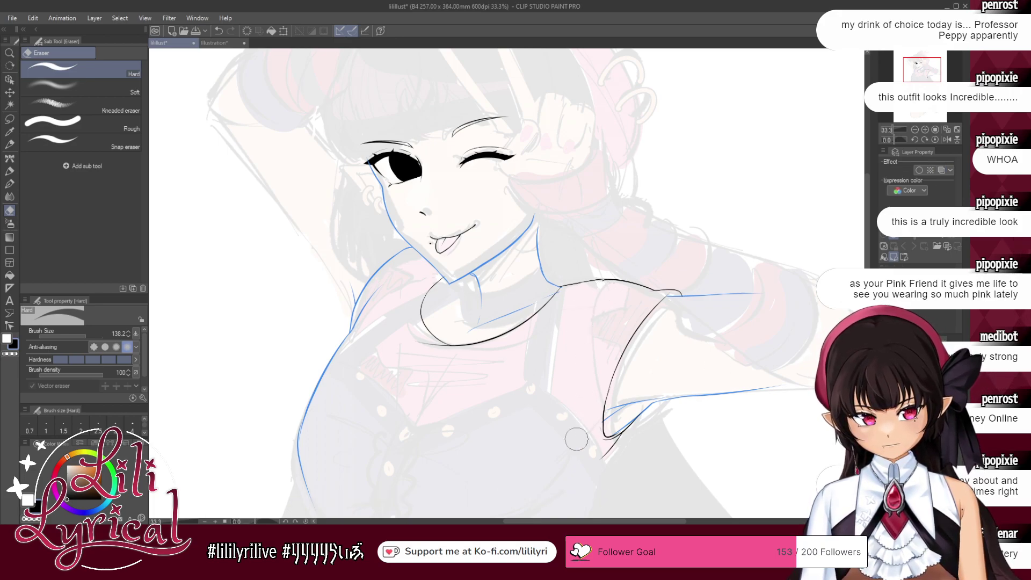
- Redraw the shirt's shoulder seam as a curve closer to the chest, and ink the shirt's edge along the opposite shoulder up toward the chin
left_click(8, 184)
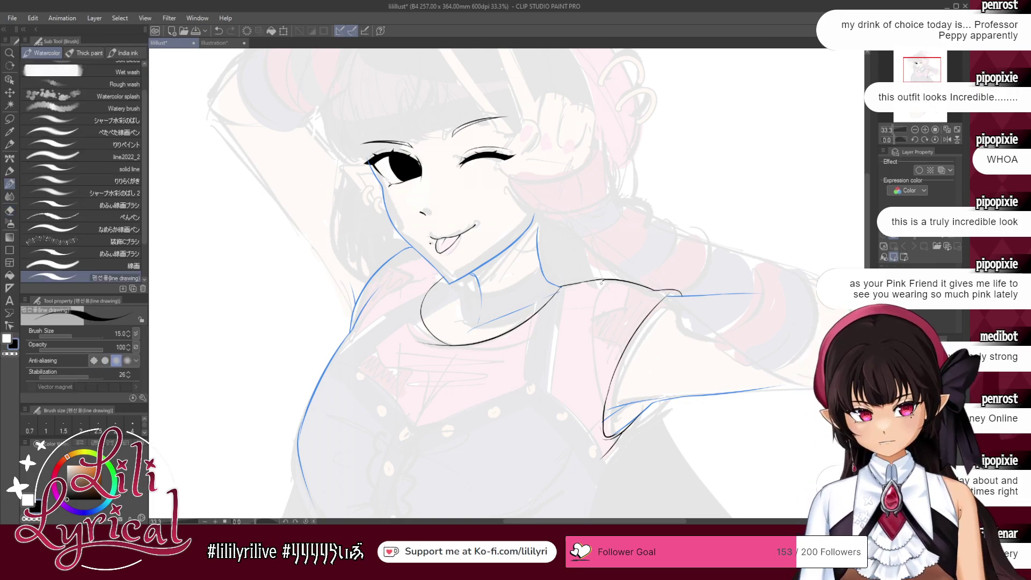
left_click_drag(601, 283, 579, 397)
key("ctrl+z")
left_click_drag(604, 280, 586, 409)
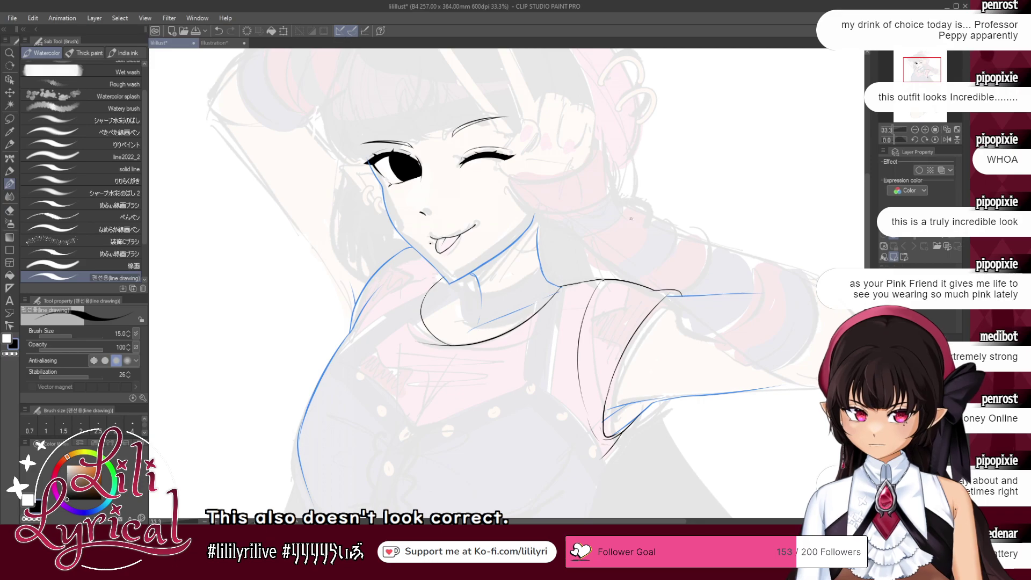
left_click_drag(355, 327, 414, 268)
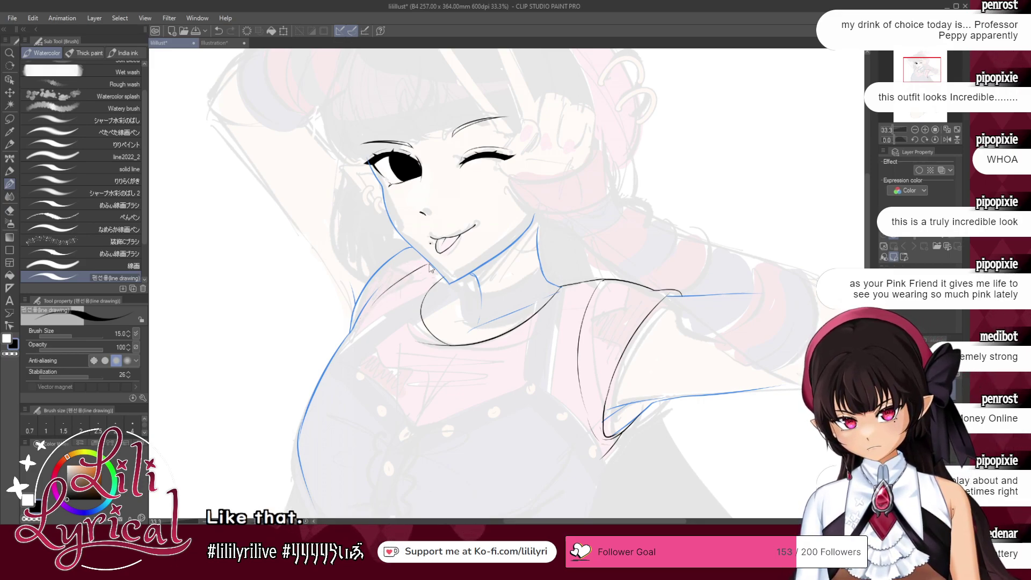
- Turn off the blue layer colour effect on the body line art layer
left_click(947, 130)
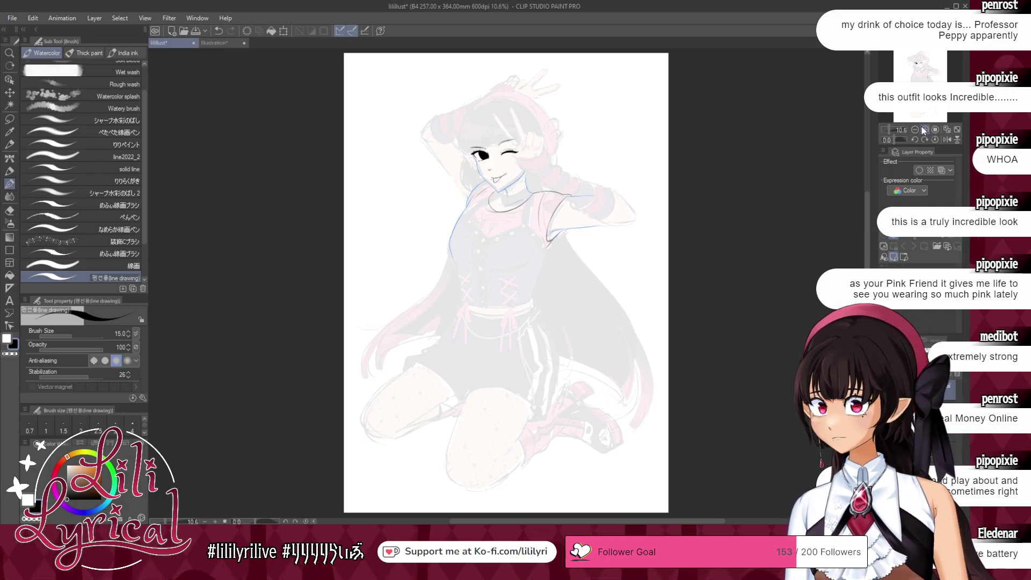
left_click_drag(921, 115, 927, 115)
left_click(925, 130)
left_click(921, 301)
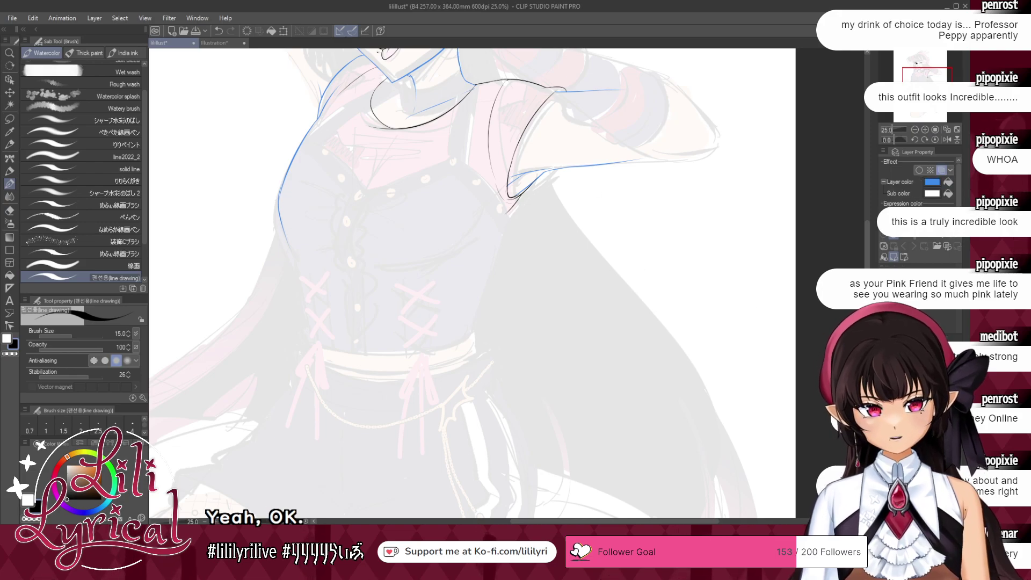
left_click(942, 170)
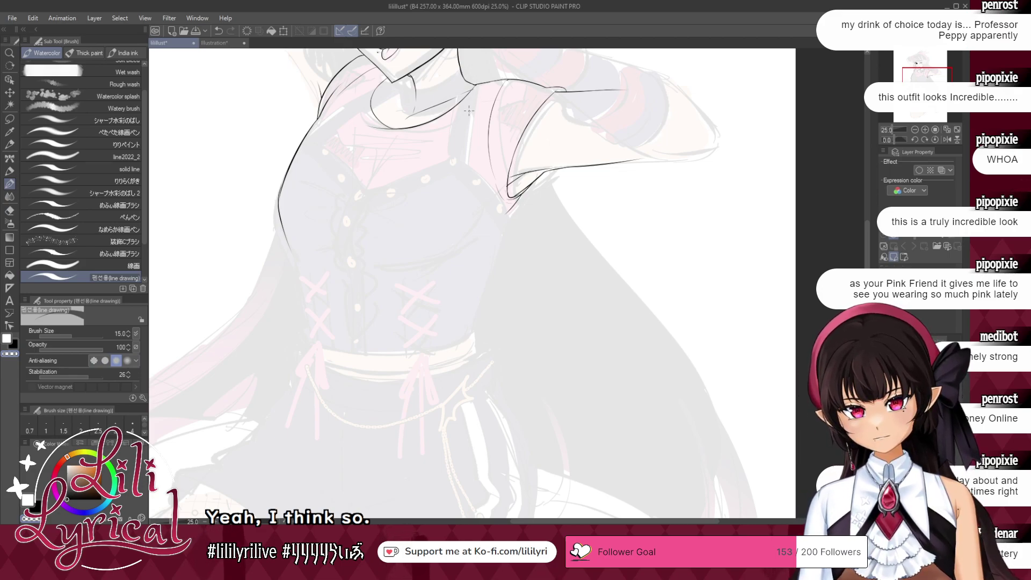
left_click_drag(446, 242, 503, 405)
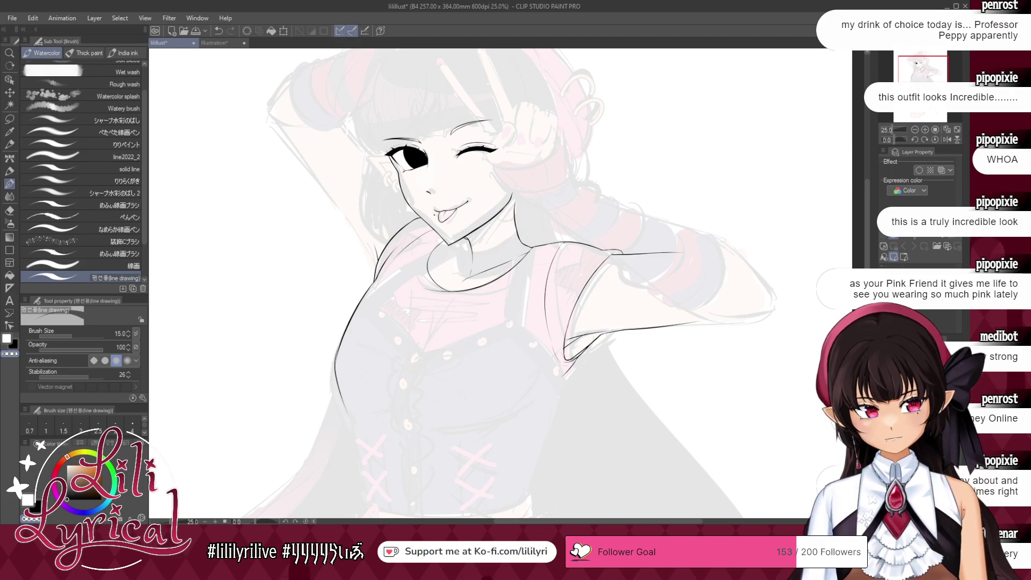
- Ink the bodice's upper edge in black on the outfit line layer, as a V dipping between the two sides of the chest
left_click(884, 280)
left_click(884, 280)
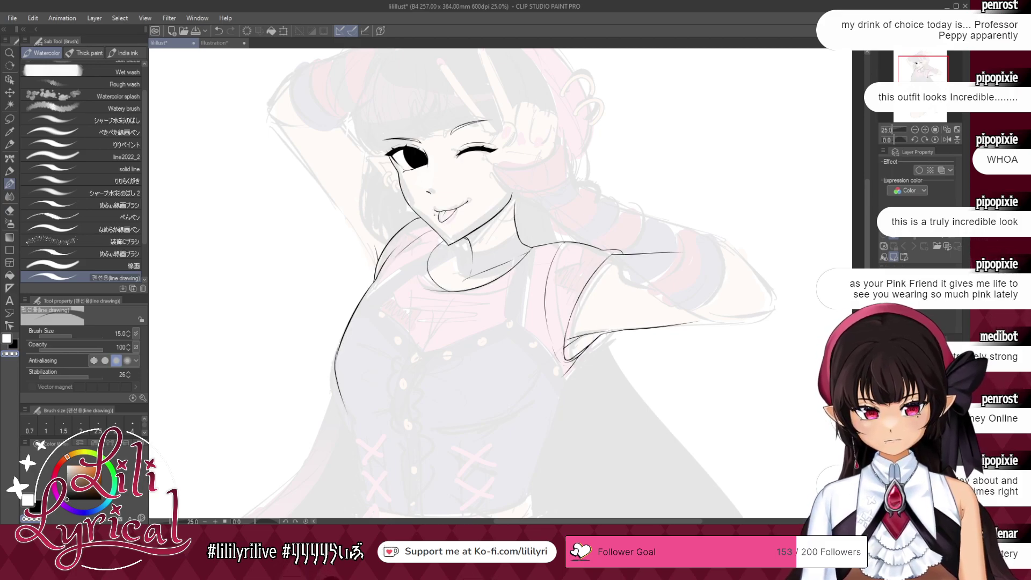
left_click(917, 302)
left_click_drag(919, 65, 919, 73)
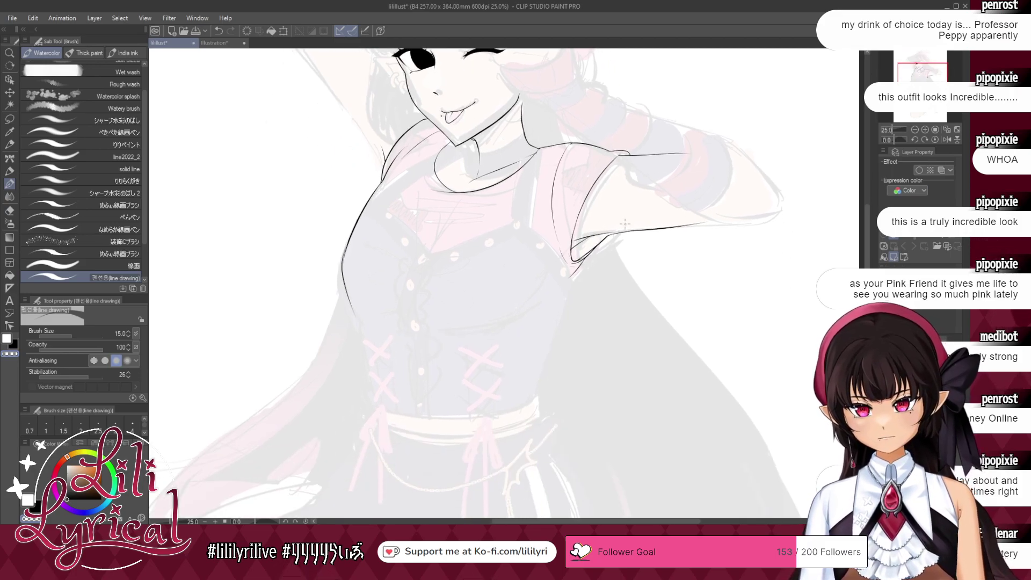
left_click(14, 344)
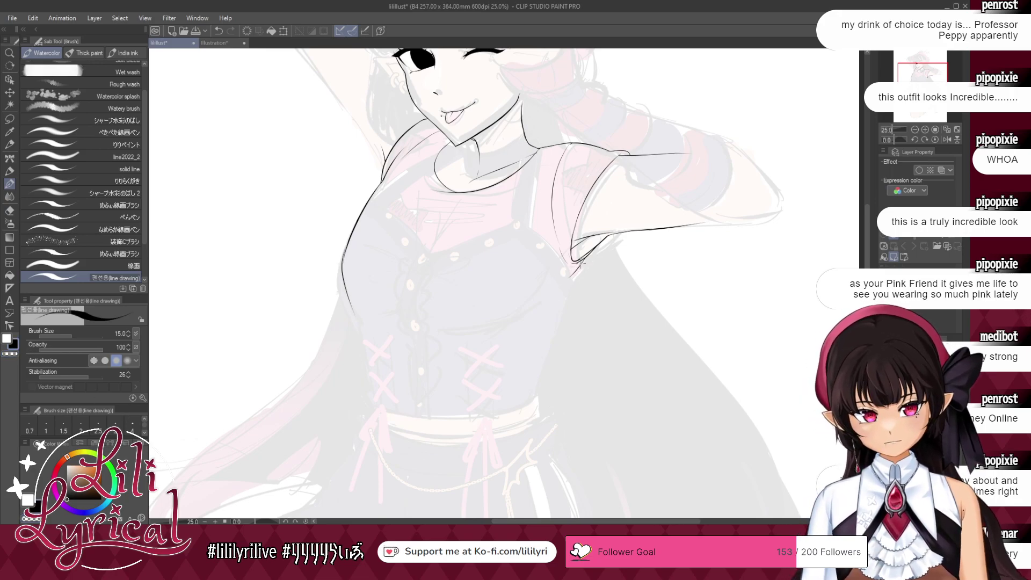
left_click_drag(383, 209, 422, 248)
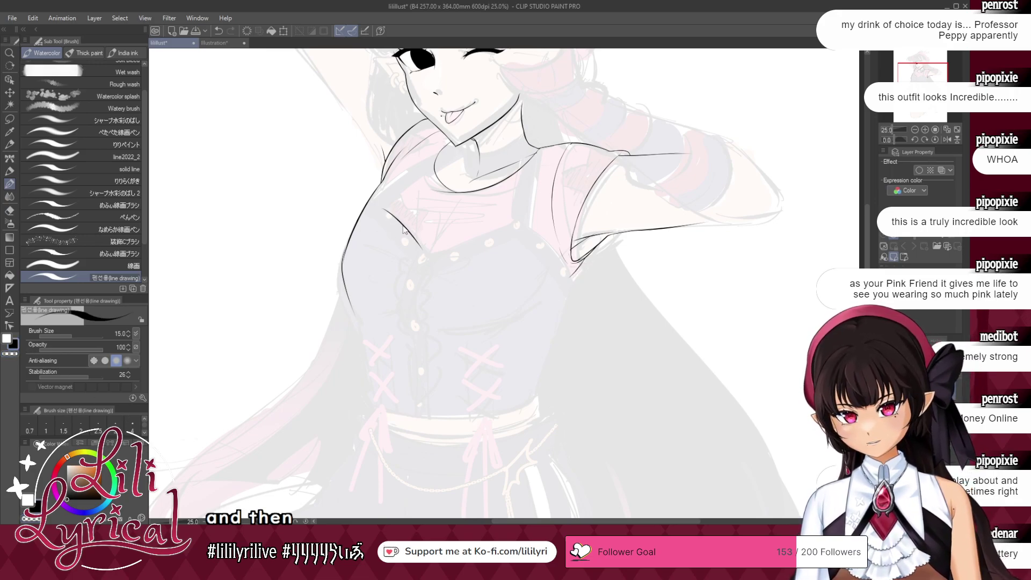
left_click_drag(381, 208, 422, 253)
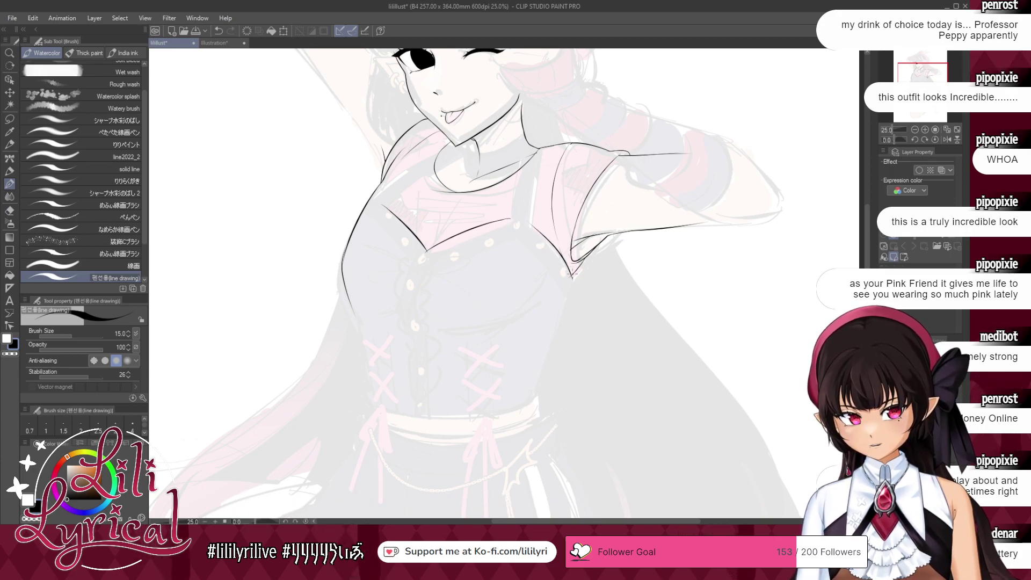
- Ink the bodice's upper edge from the base of the strap down to the armpit on the winking side, retrying the stroke
left_click_drag(527, 223, 571, 282)
key("ctrl+z")
mouse_move(530, 224)
left_mouse_down()
mouse_move(572, 279)
mouse_move(565, 293)
left_mouse_up()
key("ctrl+z")
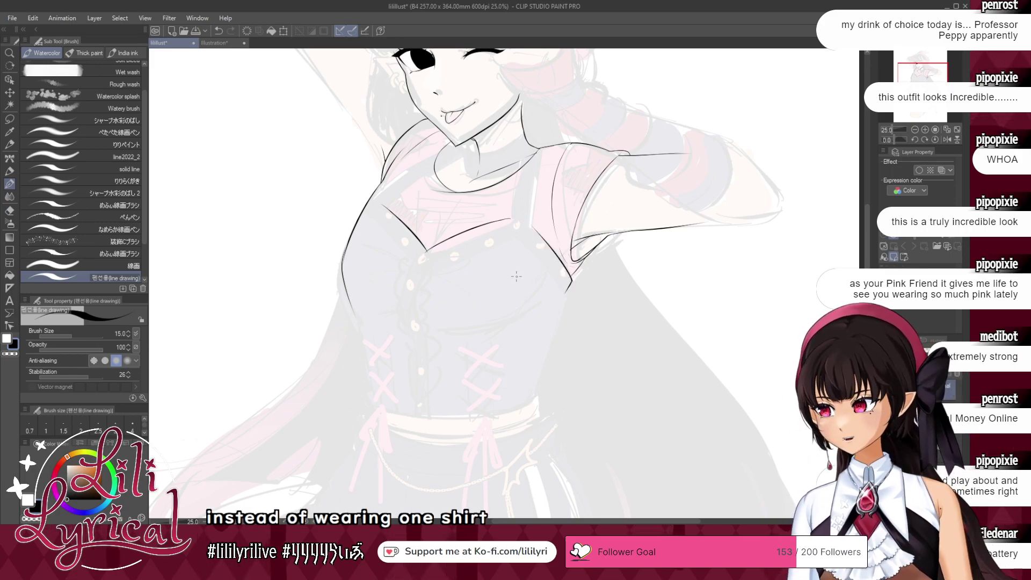
- Ink both edges of the bodice strap running from the chest up to the neck on the open-eye side
mouse_move(434, 174)
left_mouse_down()
mouse_move(382, 203)
mouse_move(474, 152)
mouse_move(400, 193)
mouse_move(467, 147)
left_mouse_up()
key("ctrl+z")
key("ctrl+z")
key("ctrl+z")
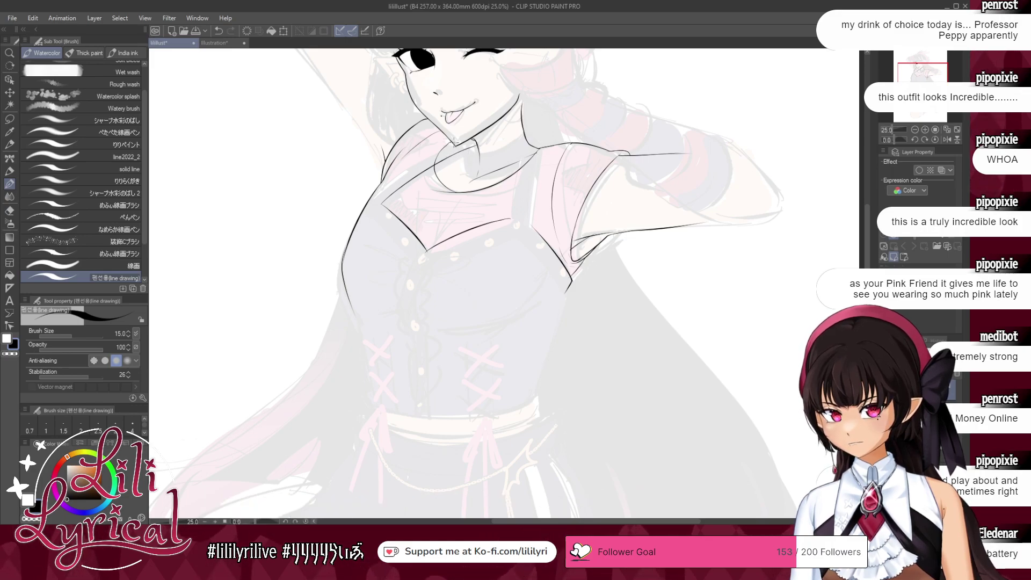
left_click_drag(433, 154, 378, 191)
key("ctrl+z")
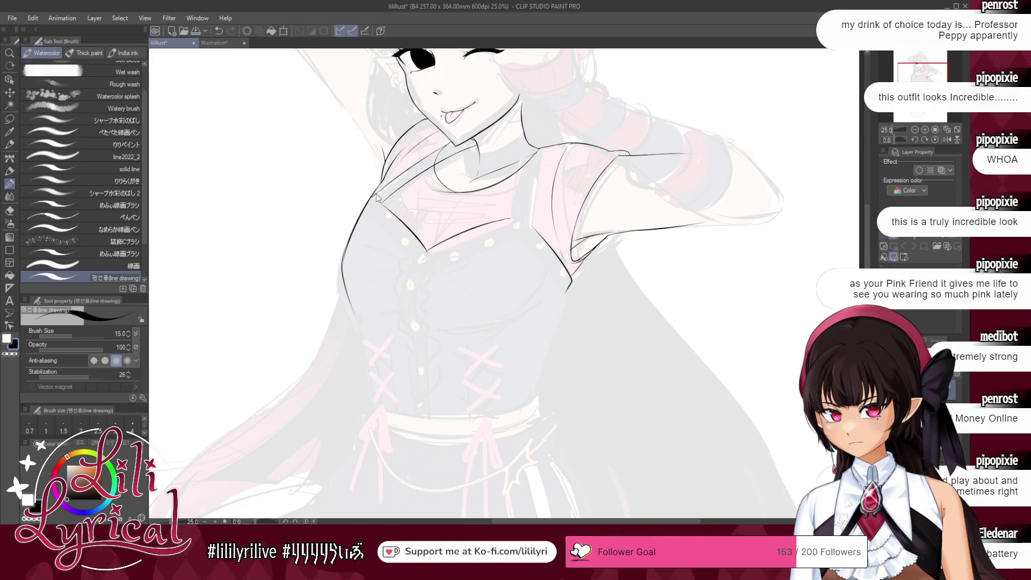
- Ink both edges of the bodice strap on the winking side and erase the shirt neckline where it crosses the straps
mouse_move(532, 155)
left_mouse_down()
mouse_move(510, 218)
mouse_move(524, 180)
left_mouse_up()
key("ctrl+z")
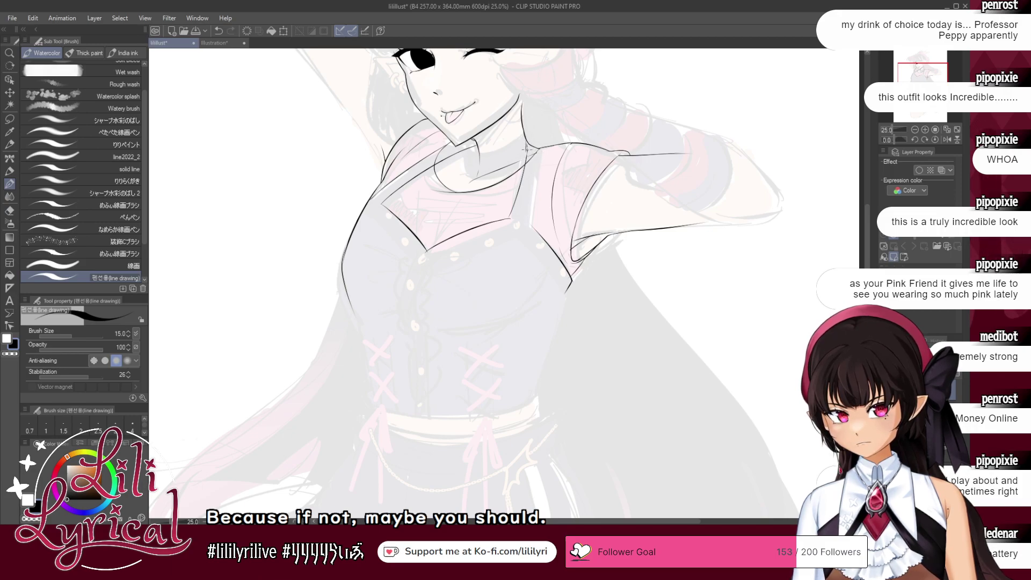
left_click_drag(529, 143, 528, 153)
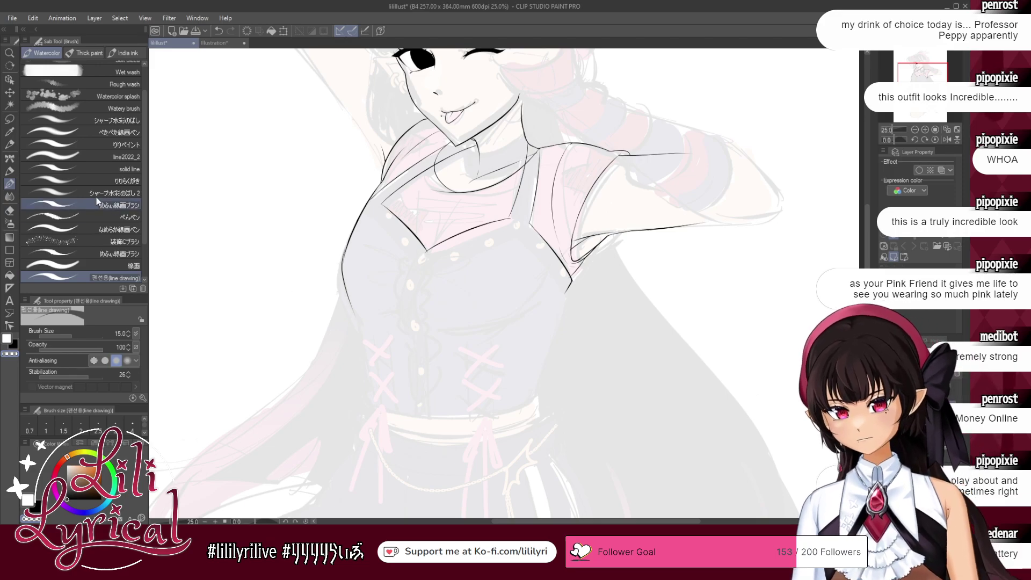
left_click(10, 211)
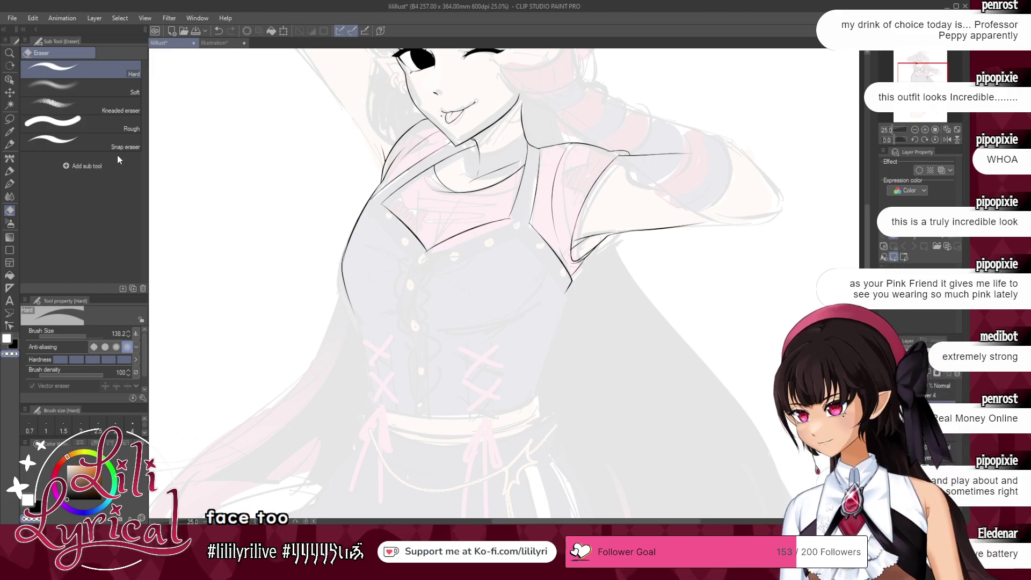
left_click(9, 185)
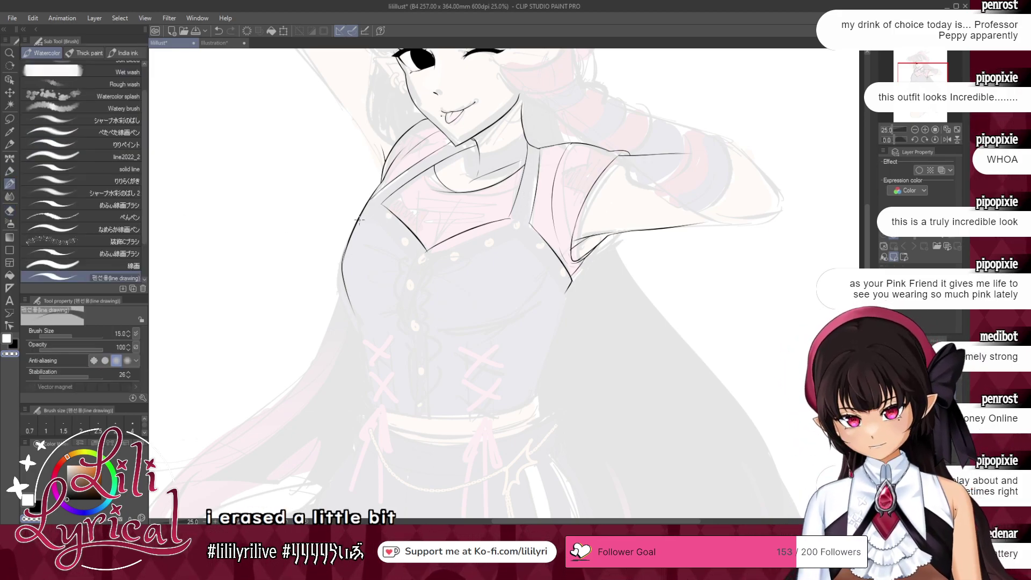
- Ink the lower edge of the bodice's trim band parallel to its upper edge, from the open-eye side across to the armpit
left_click(10, 354)
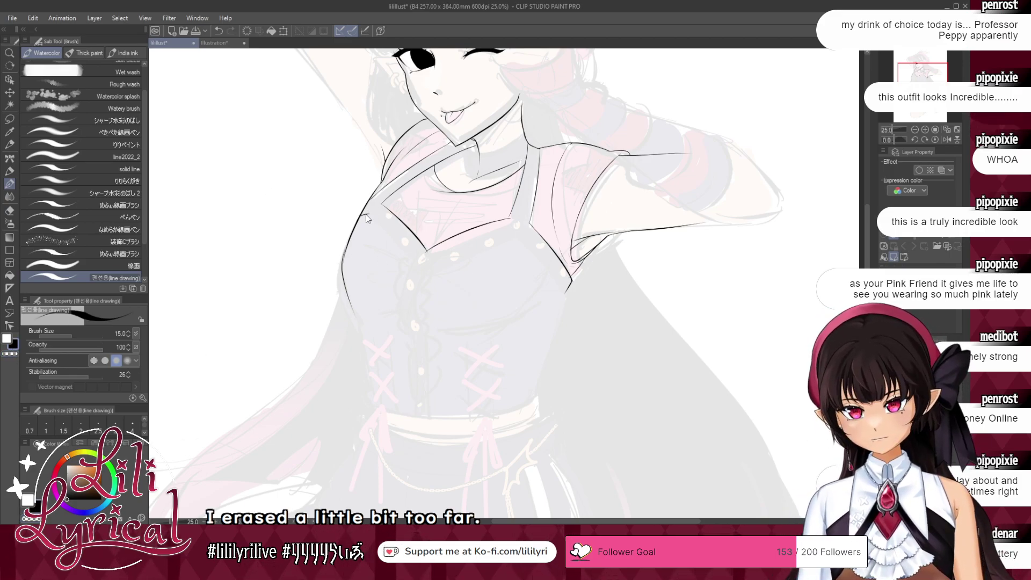
left_click_drag(363, 215, 397, 247)
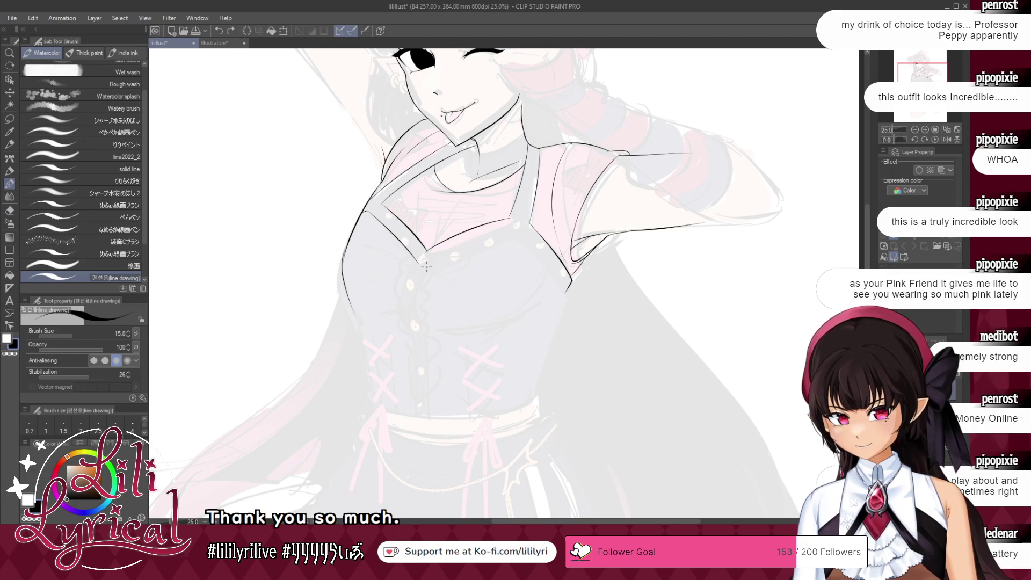
left_click_drag(513, 236, 568, 290)
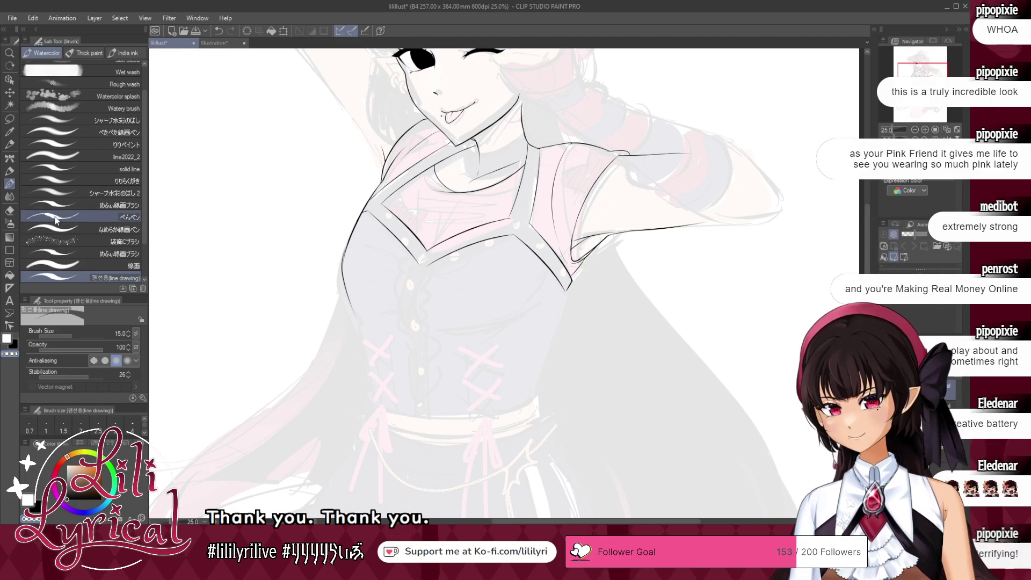
- Ink the bodice's side contours down to the waist and join them with a curved hem
left_click(14, 349)
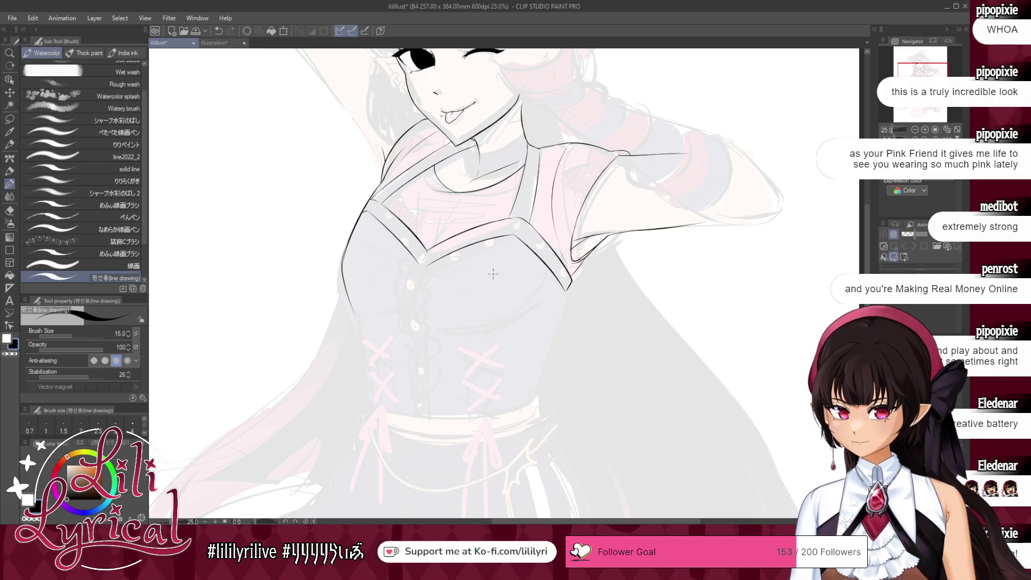
left_click_drag(570, 287, 560, 314)
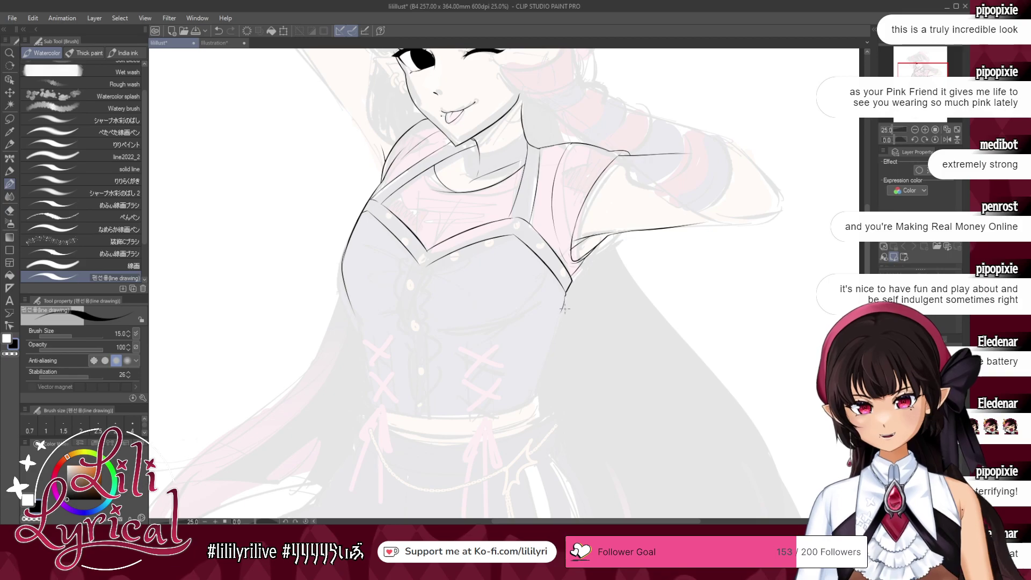
key("ctrl+z")
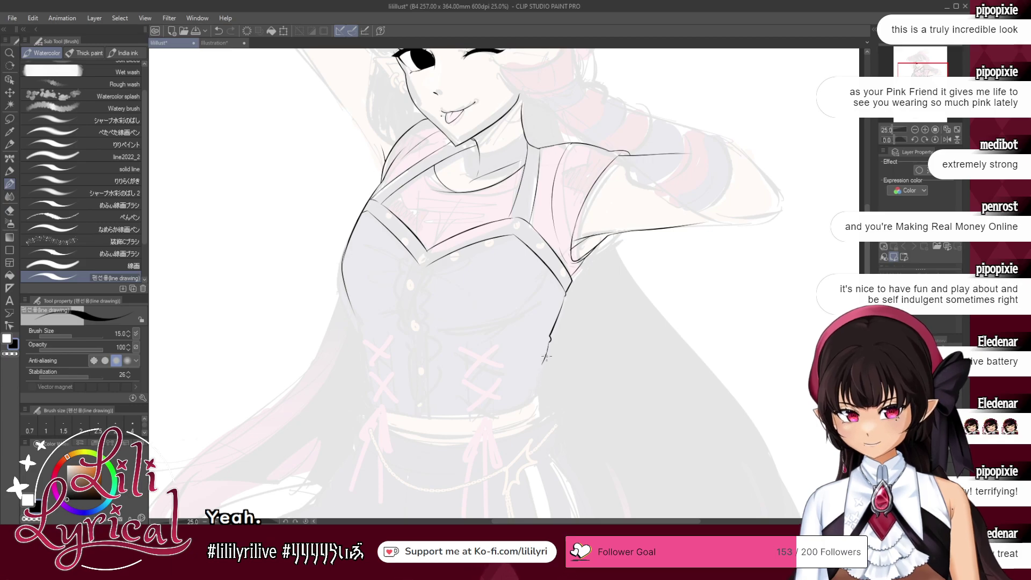
left_click_drag(539, 377, 539, 395)
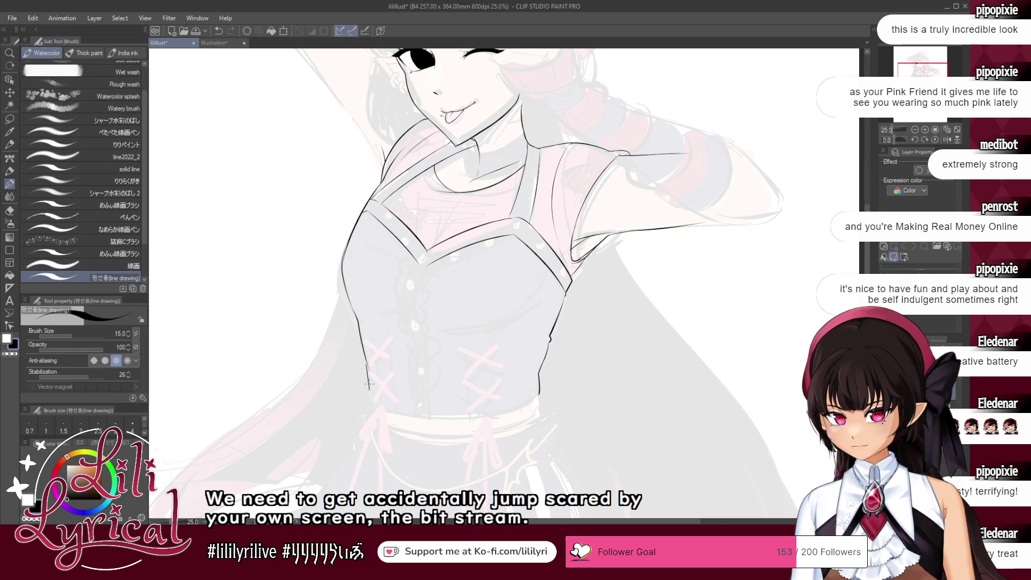
left_click_drag(366, 368, 385, 409)
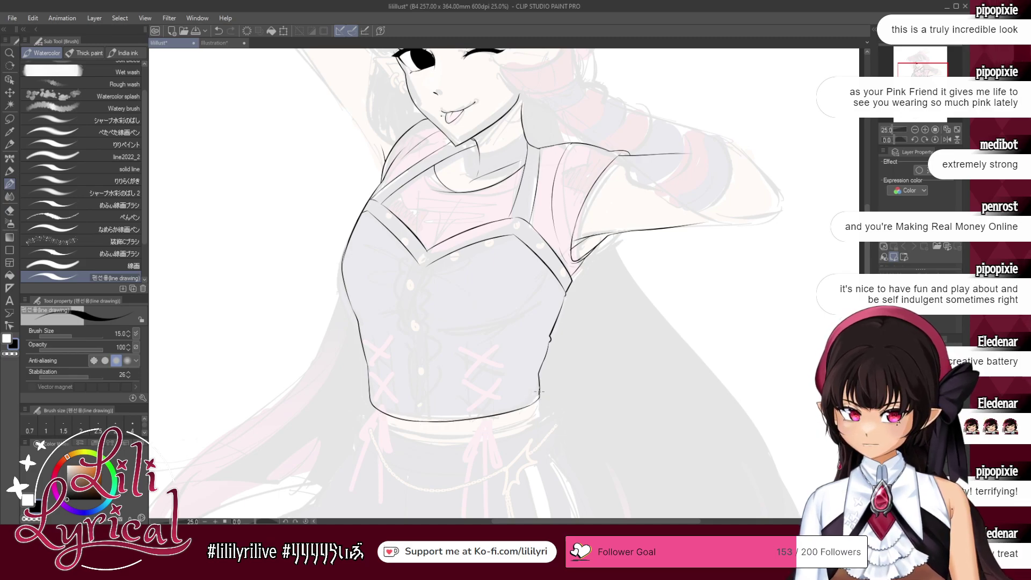
- Save the illustration after reviewing the inked bodice mirrored and at full-page view, and undo the last edit
left_click(949, 141)
left_click_drag(922, 79, 918, 78)
left_click(948, 140)
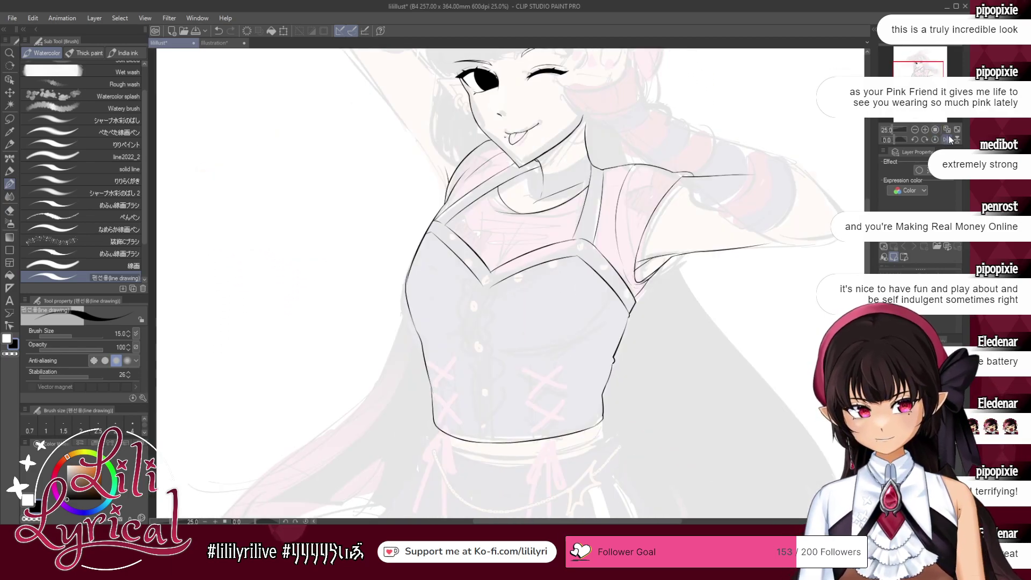
left_click(948, 130)
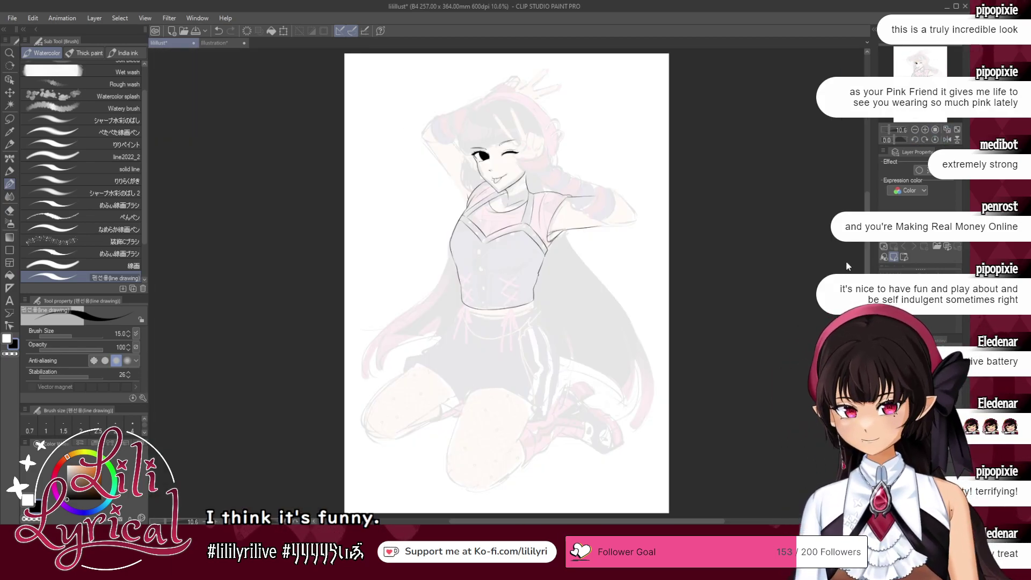
key("ctrl+s")
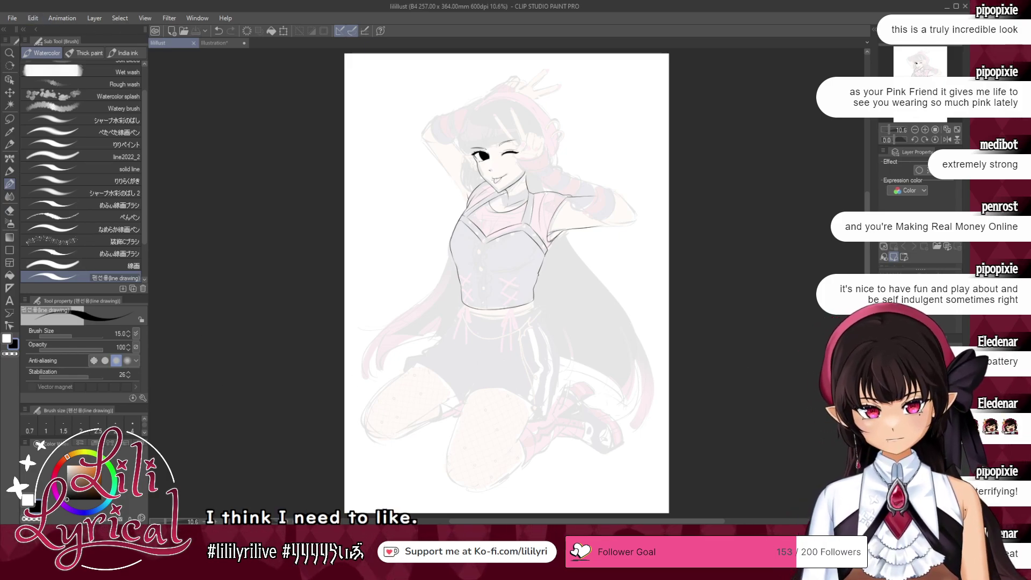
key("ctrl+z")
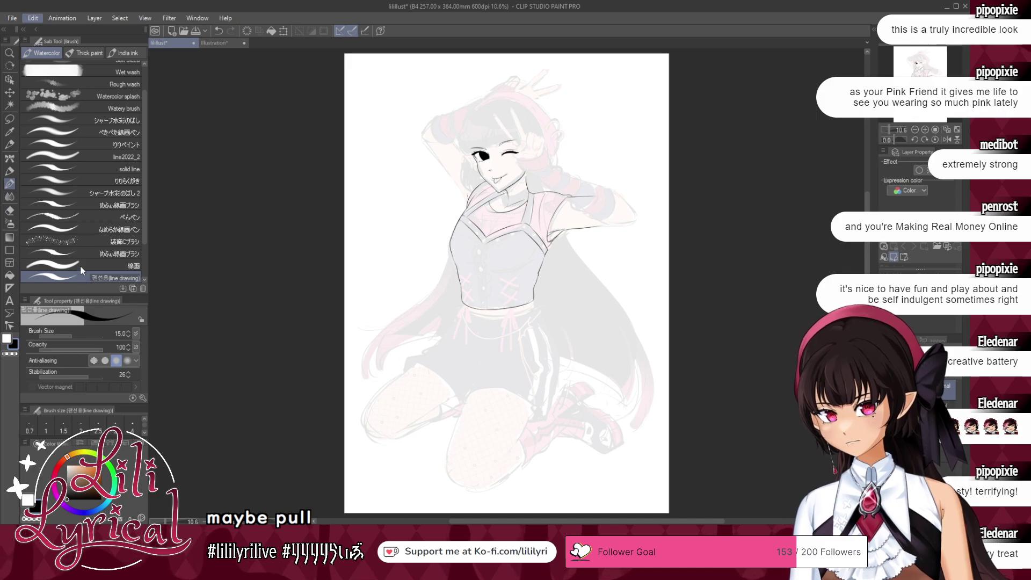
- Mesh-transform the torso line art to pull the winking-side shoulder slightly outward, and save the illustration
left_click(242, 381)
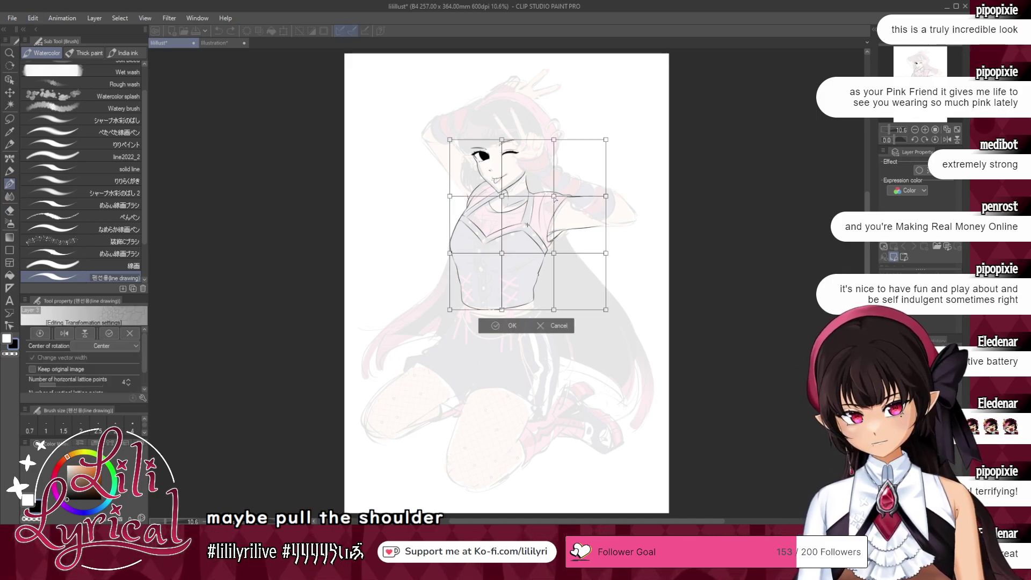
left_click_drag(554, 197, 560, 195)
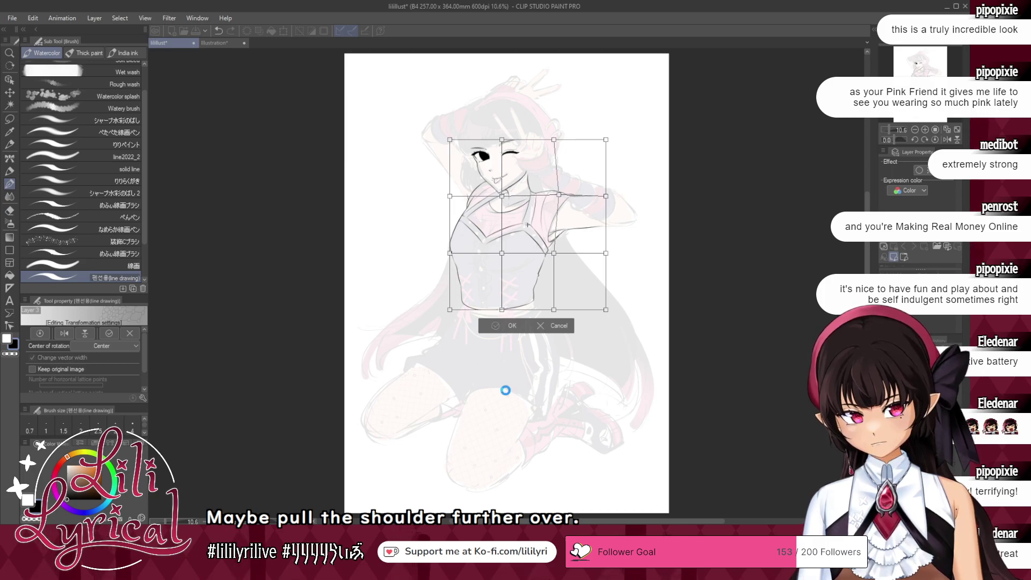
key("Return")
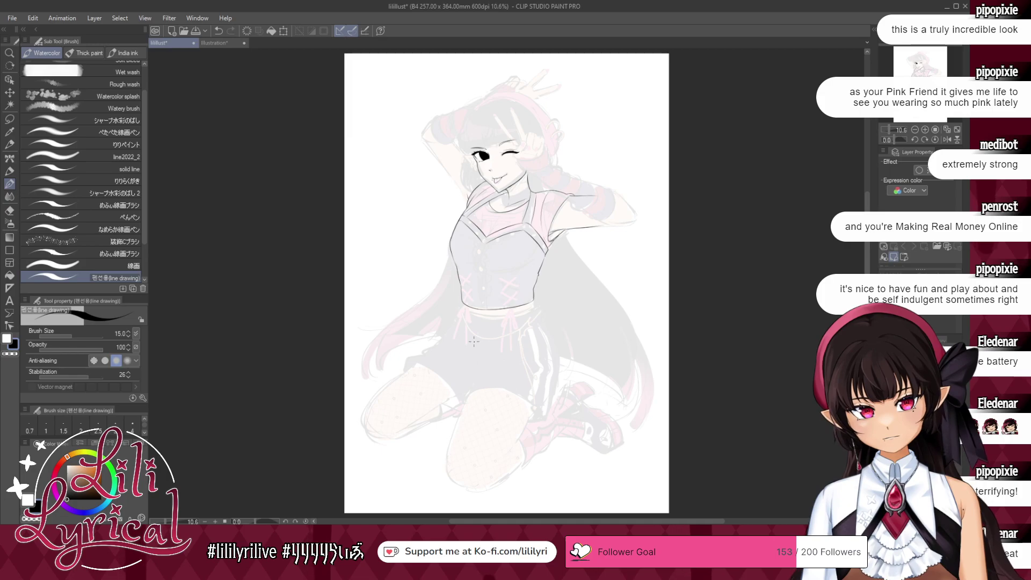
key("ctrl+s")
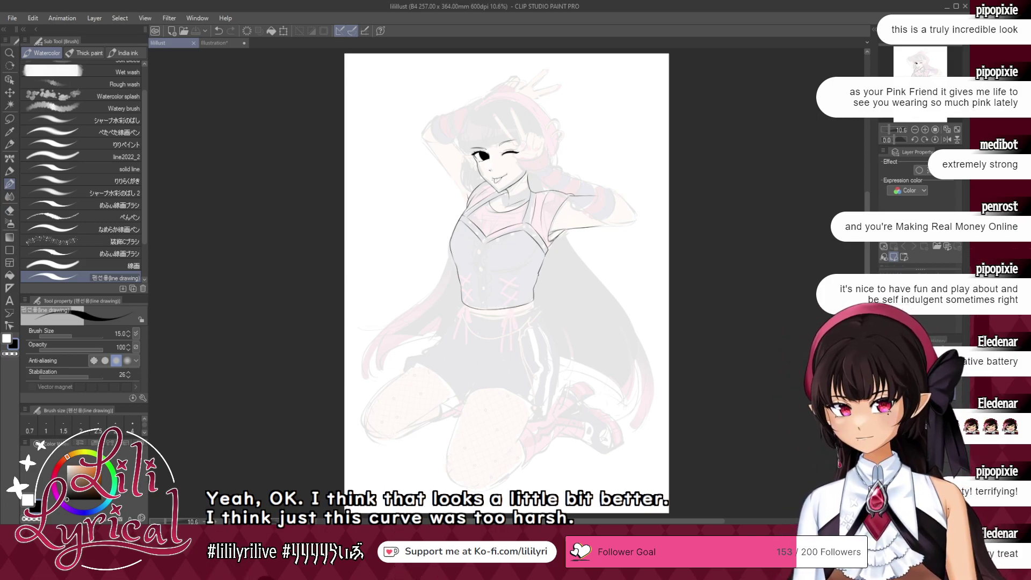
- Ink the pointed ear beside the open eye, working on the mirrored canvas and undoing the stray stroke
left_click(925, 131)
left_click_drag(510, 242, 497, 278)
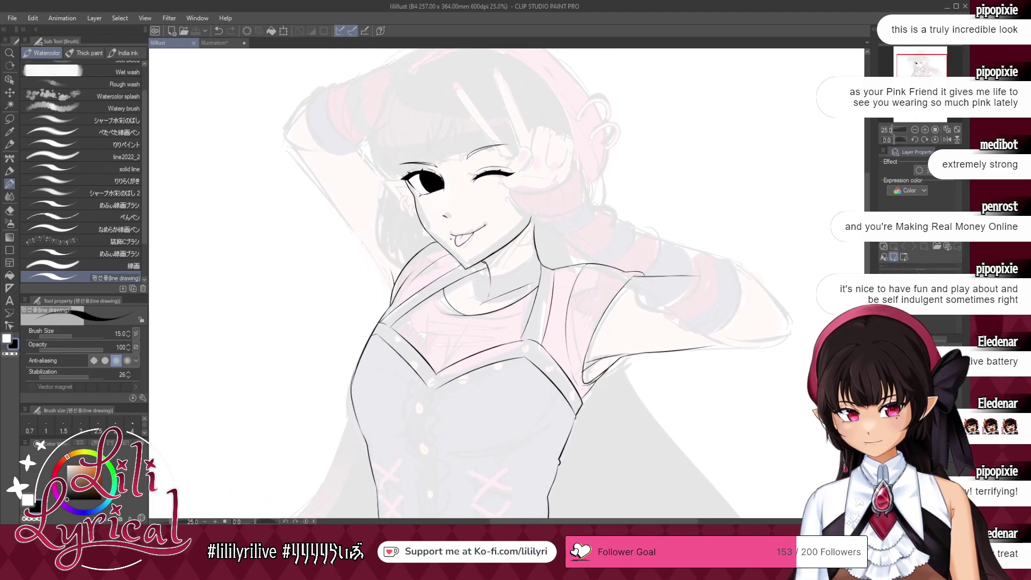
left_click(947, 141)
left_click_drag(626, 280, 626, 278)
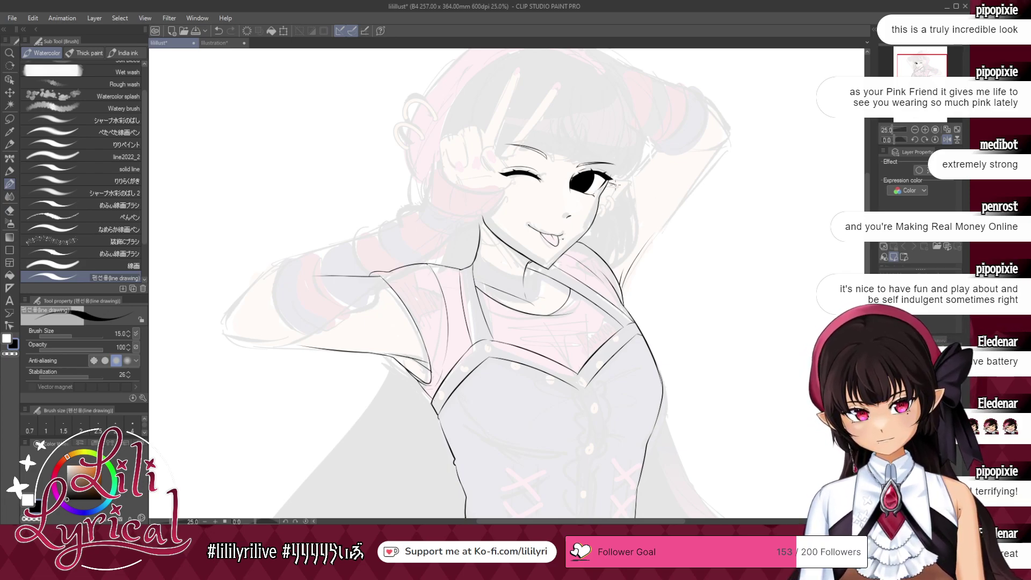
key("ctrl+z")
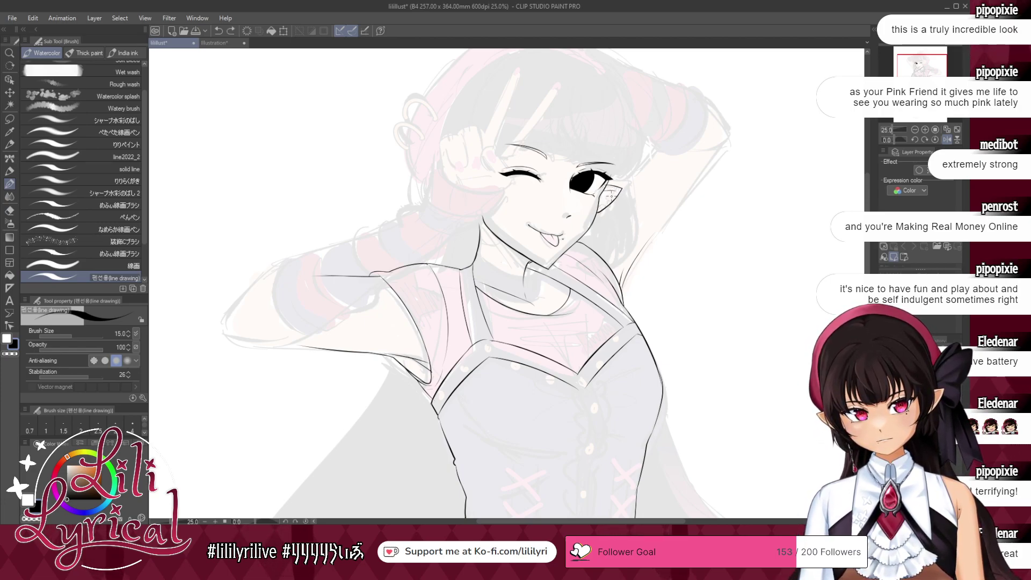
- Add a small black mole on the winking-side upper arm near the armpit and restore the unmirrored canvas
left_click(9, 354)
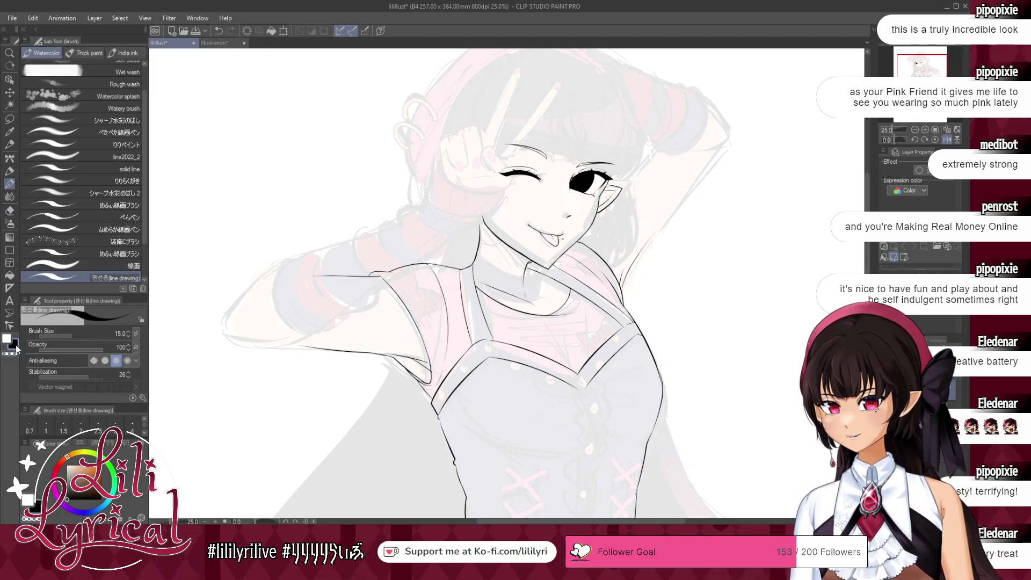
key("c")
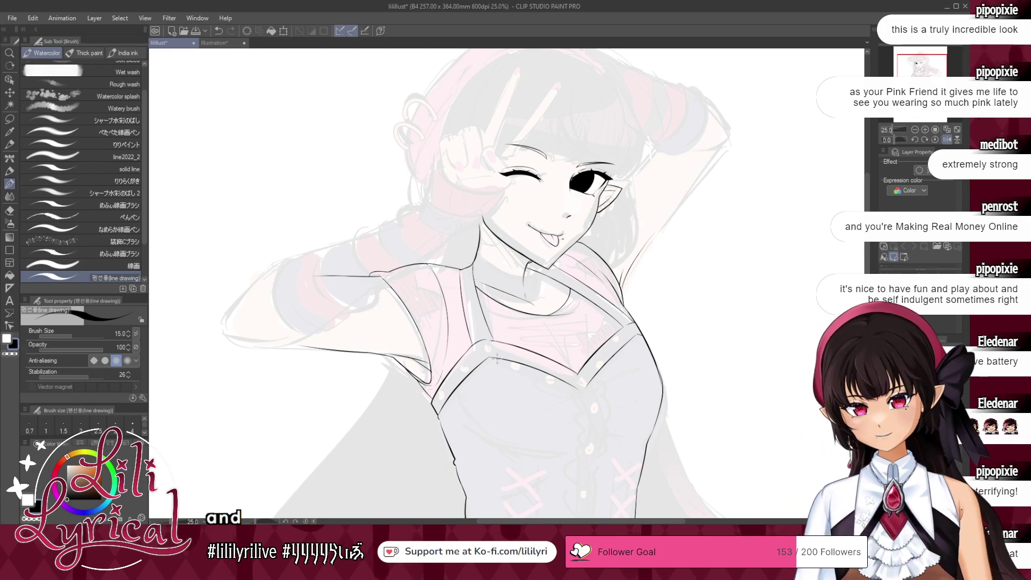
left_click(417, 340)
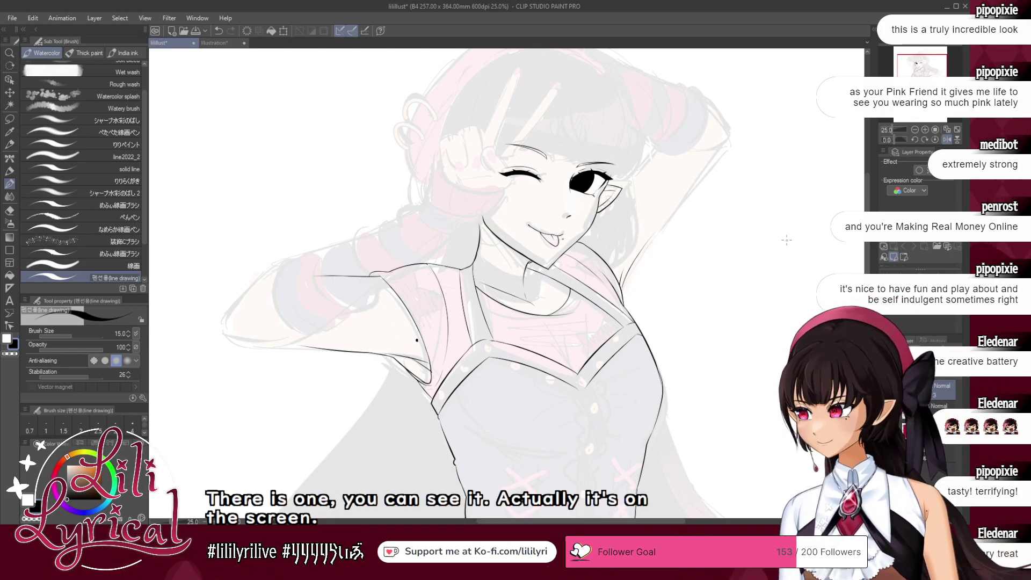
left_click(948, 139)
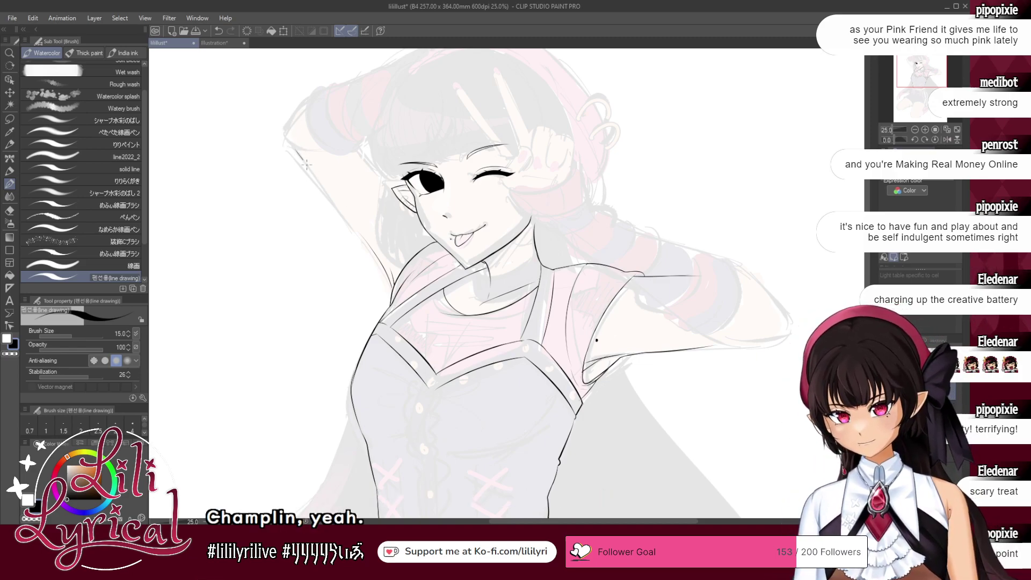
- Ink both edges of the raised upper arm on the open-eye side, from the shoulder up to the elbow
left_click_drag(373, 247, 313, 173)
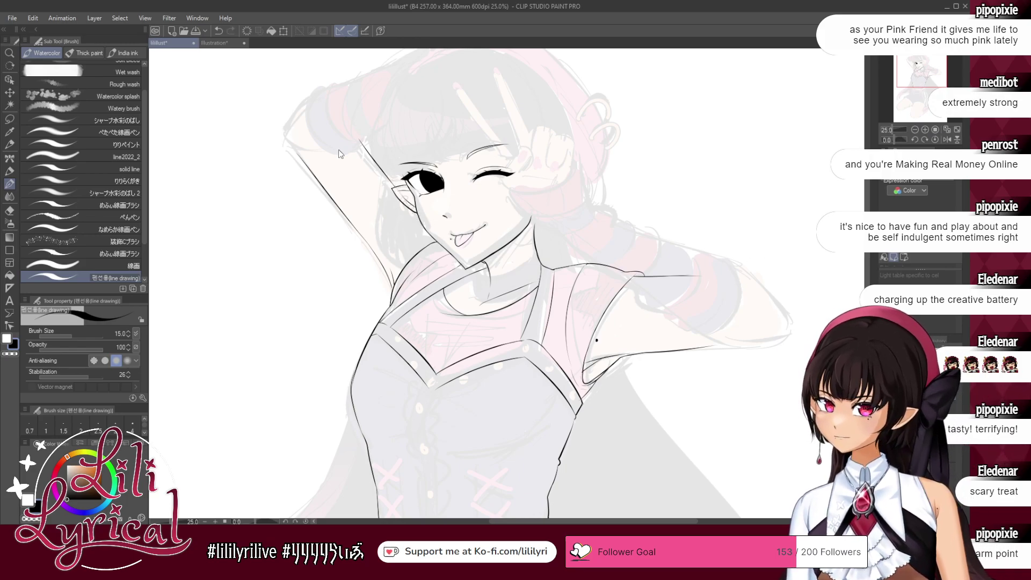
left_click(955, 130)
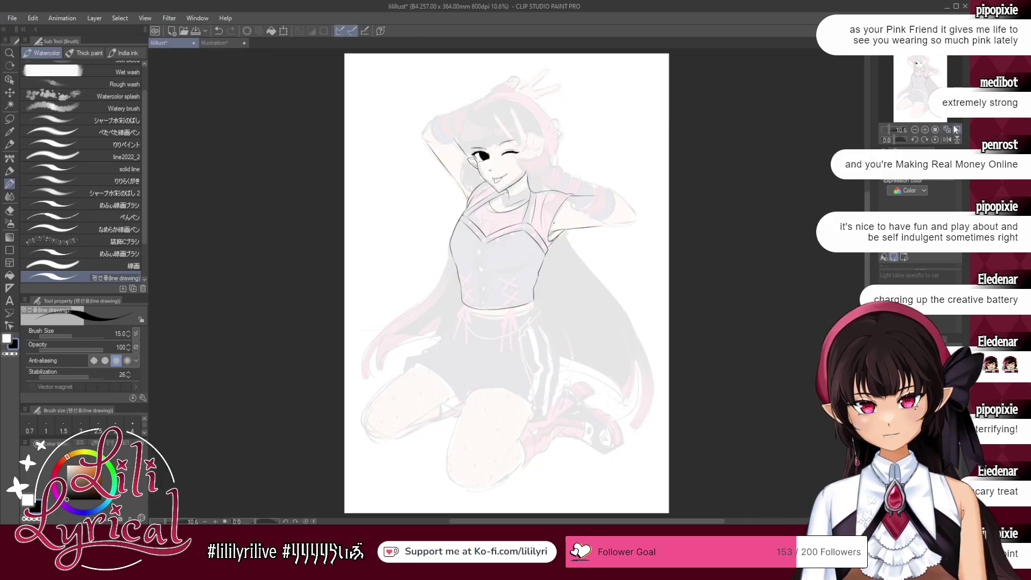
key("ctrl+s")
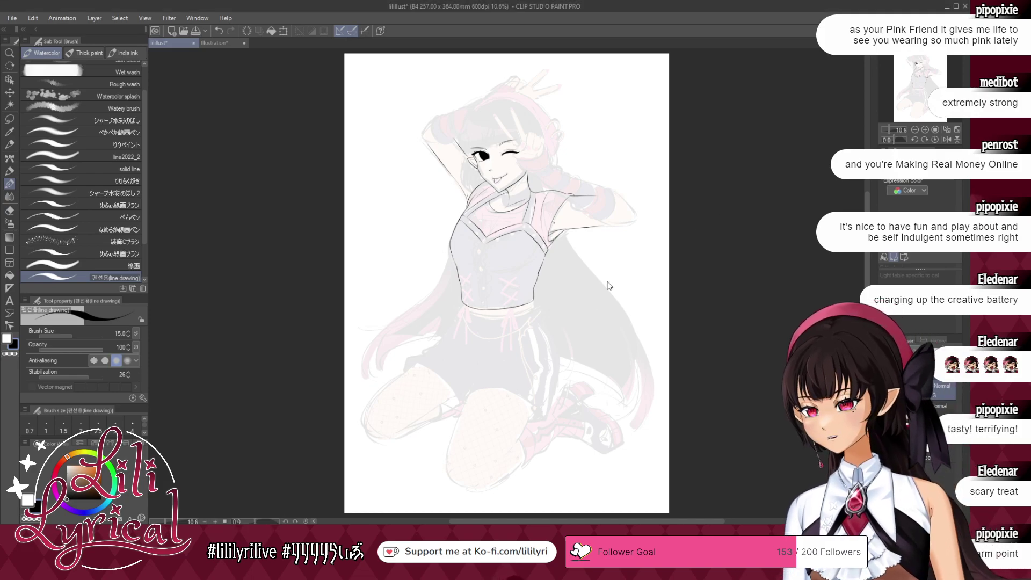
- Ink the short side edges of the bare waist just below the bodice hem, undoing the misplaced strokes
left_click(920, 91)
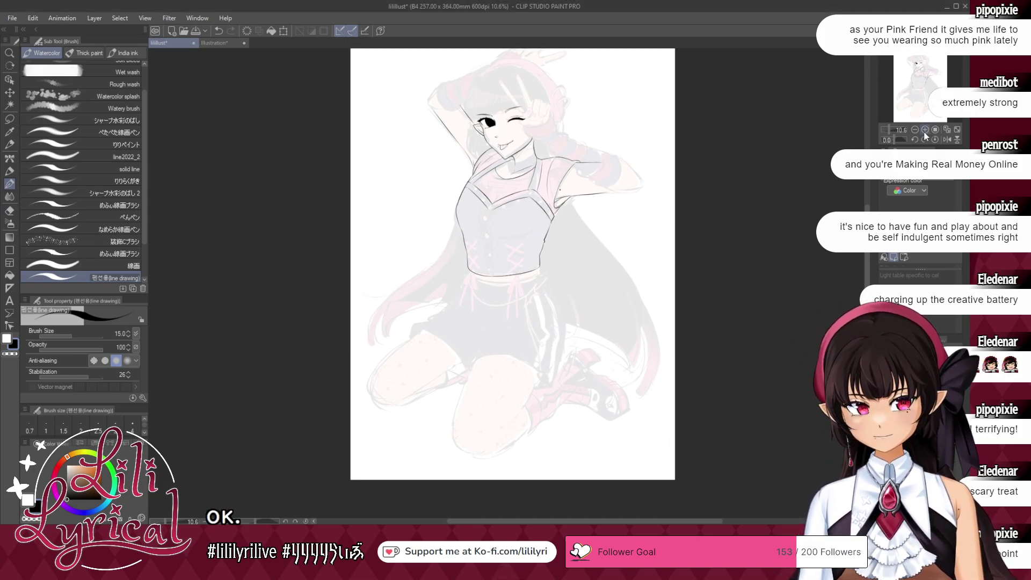
left_click(925, 130)
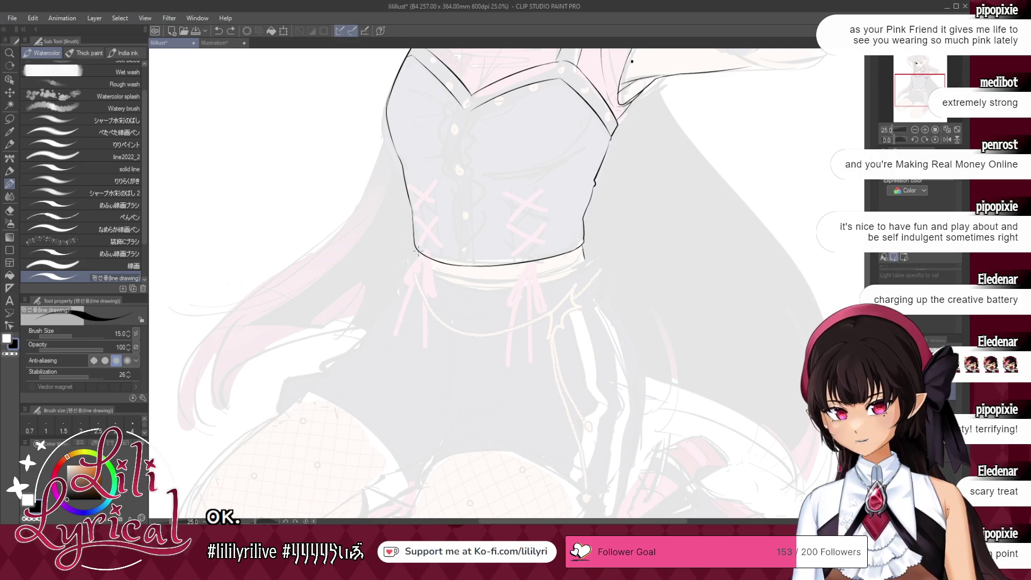
key("ctrl+z")
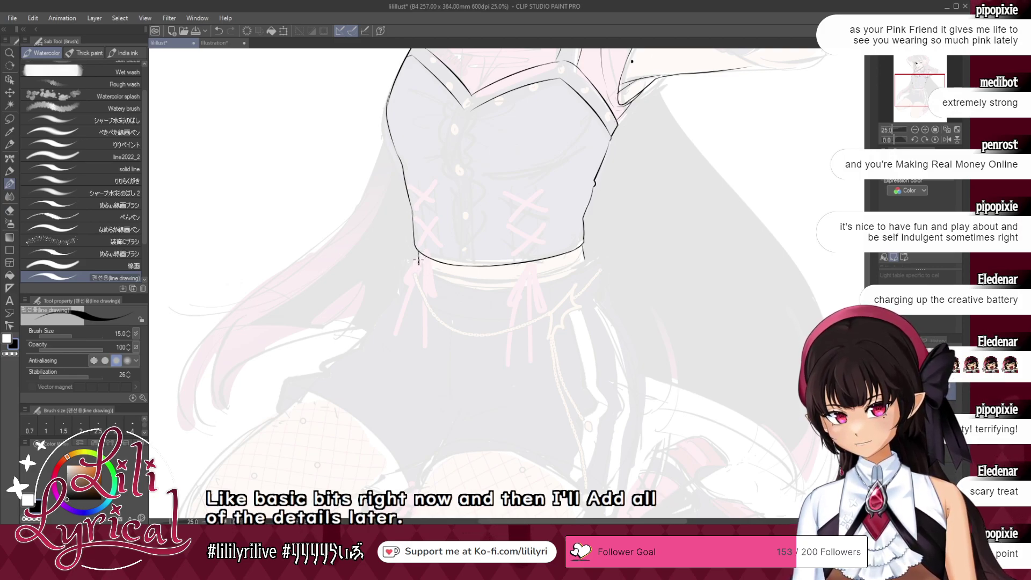
key("ctrl+z")
key("ctrl+z")
left_click_drag(416, 249, 418, 264)
key("ctrl+z")
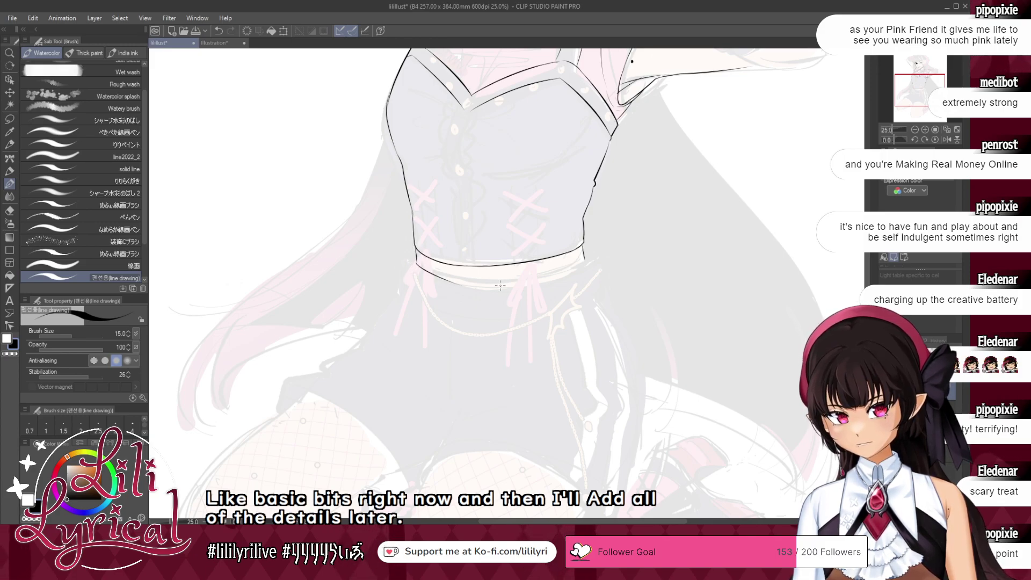
- Ink the shorts' waistband with a curved upper edge, short side ends and a parallel lower edge
key("ctrl+z")
left_click_drag(417, 263, 504, 287)
key("ctrl+z")
mouse_move(417, 262)
left_mouse_down()
mouse_move(453, 284)
mouse_move(576, 269)
mouse_move(523, 286)
mouse_move(590, 258)
left_mouse_up()
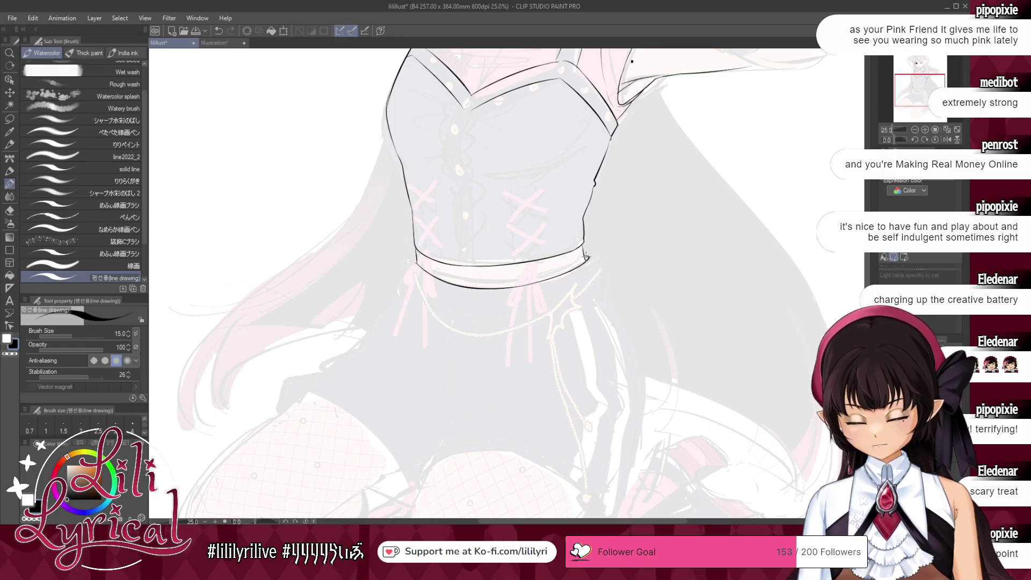
mouse_move(590, 257)
left_mouse_down()
mouse_move(598, 292)
mouse_move(583, 305)
left_mouse_up()
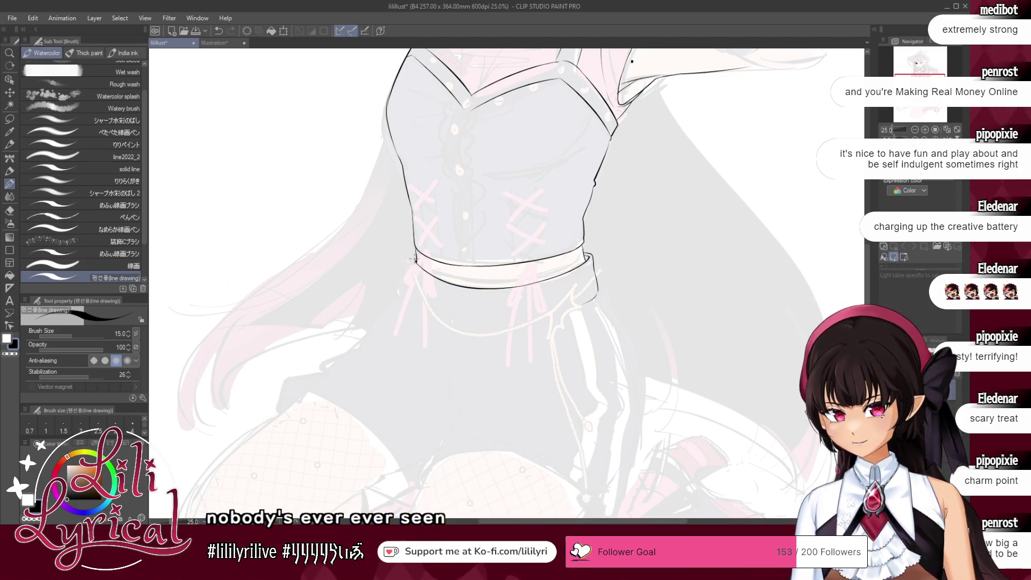
key("ctrl+z")
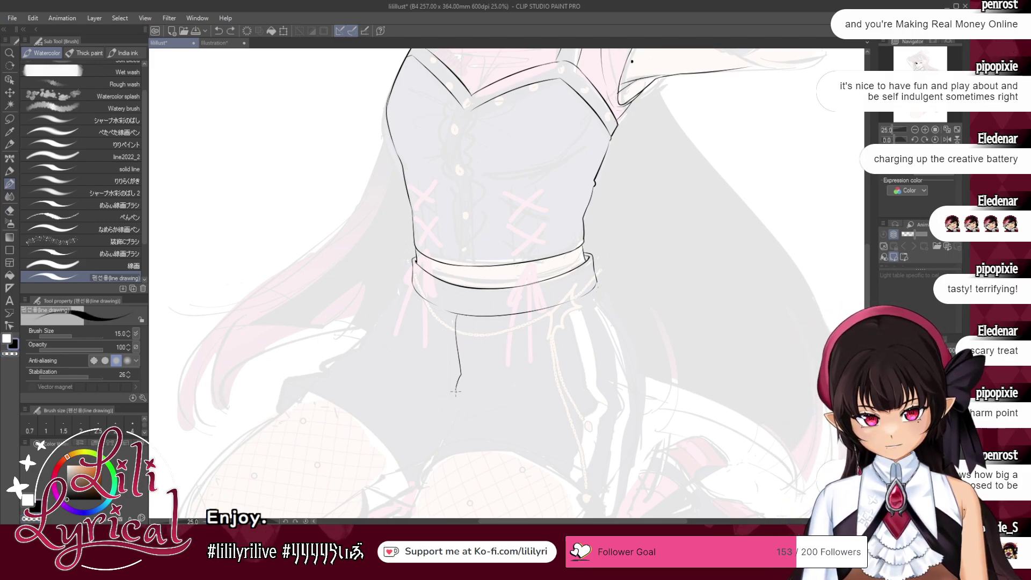
- Ink the diagonal crotch crease of the shorts and the inner leg edge running down to the near thigh
left_click_drag(548, 379, 454, 404)
mouse_move(527, 392)
left_mouse_down()
mouse_move(452, 412)
mouse_move(444, 434)
left_mouse_up()
key("ctrl+z")
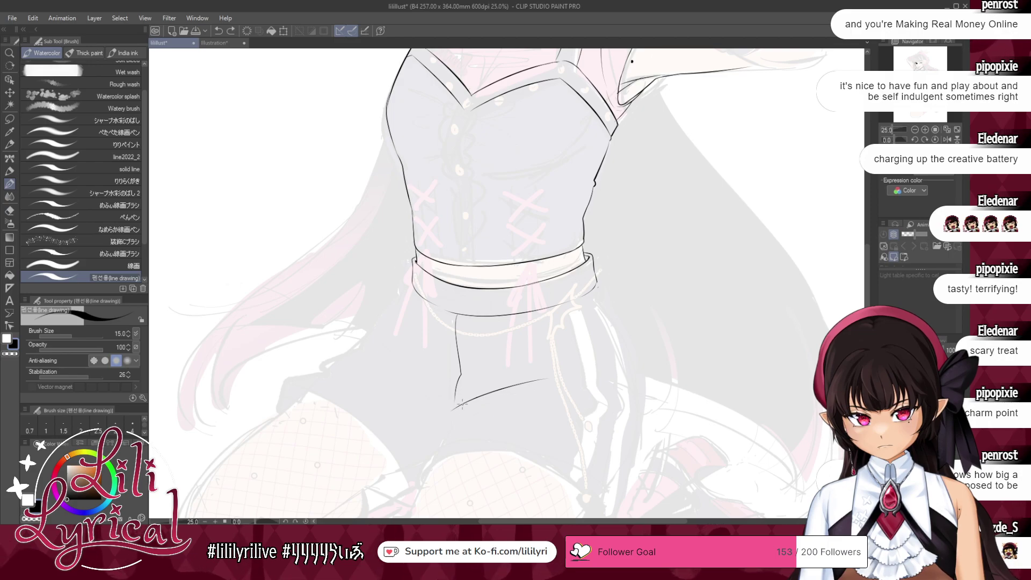
key("ctrl+z")
mouse_move(461, 410)
left_mouse_down()
mouse_move(529, 377)
mouse_move(457, 412)
left_mouse_up()
key("ctrl+z")
key("ctrl+z")
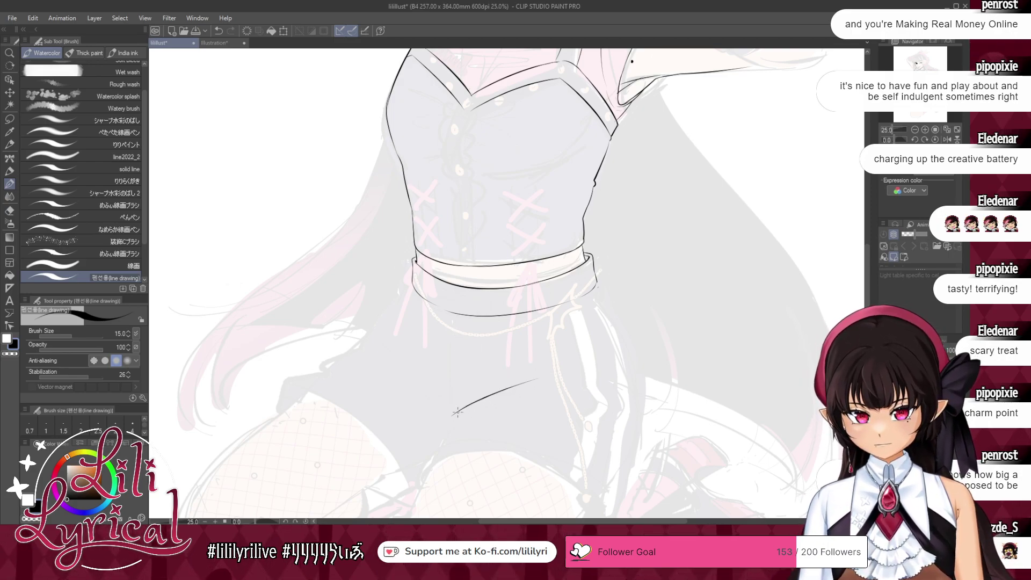
left_click_drag(457, 412, 450, 427)
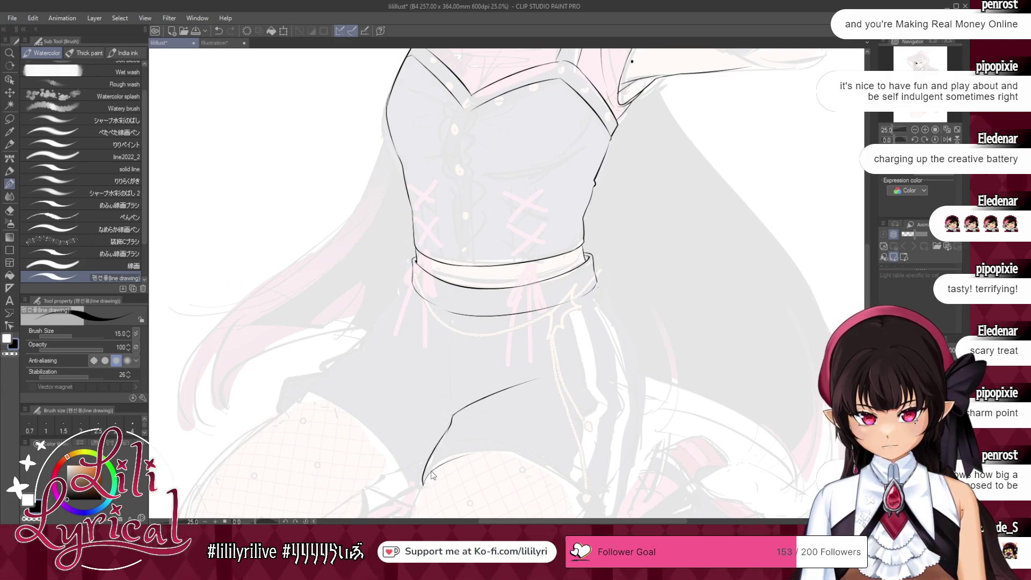
- Ink the near leg opening of the shorts curving over the thigh, and close it with the outer hip contour
mouse_move(450, 427)
left_mouse_down()
mouse_move(423, 483)
mouse_move(529, 458)
left_mouse_up()
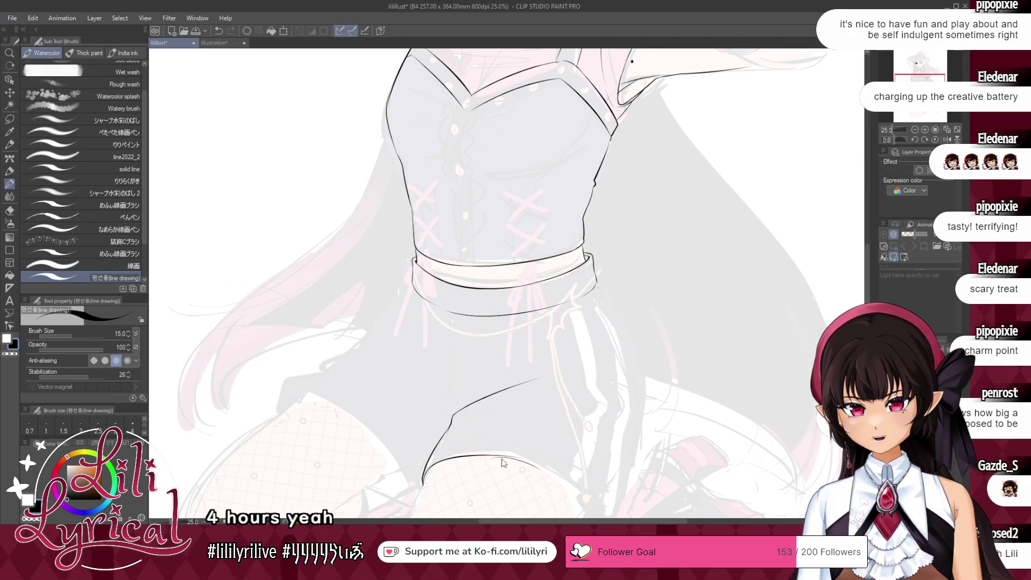
key("ctrl+z")
left_click_drag(503, 456, 612, 505)
left_click_drag(558, 440, 530, 342)
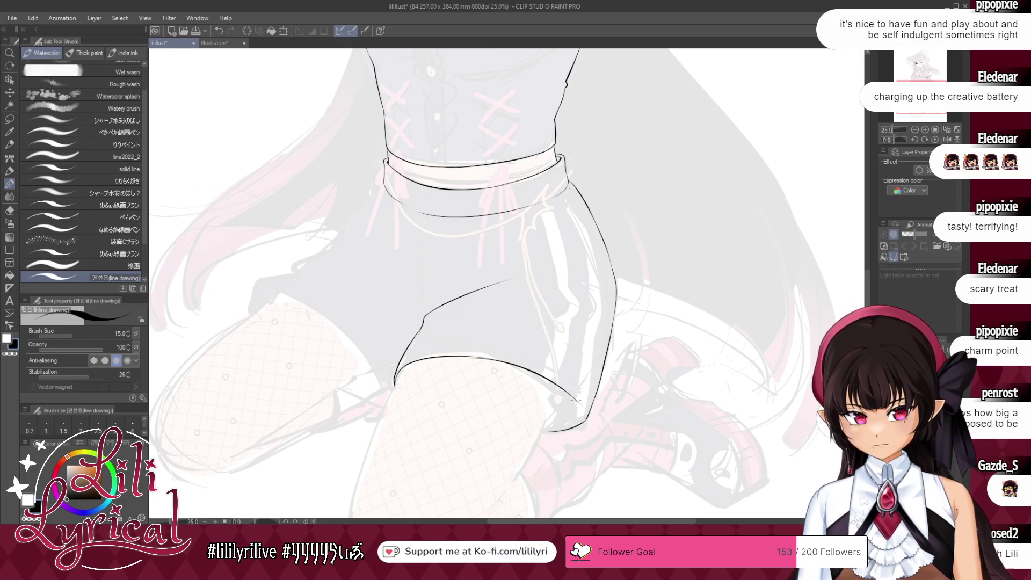
left_click_drag(584, 410, 587, 415)
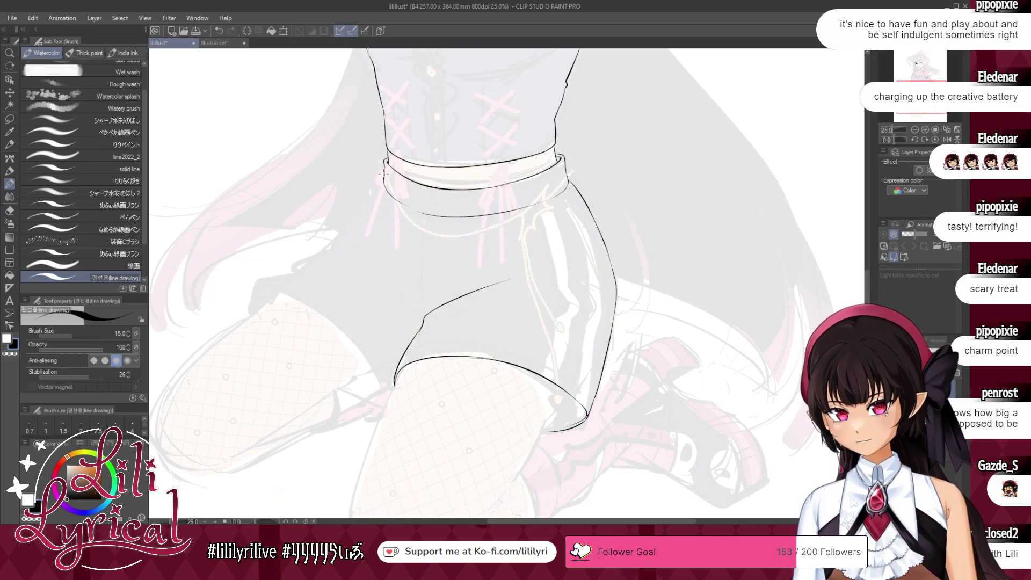
- Try to ink the shorts' hip contour on the open-eye side from the waistband down toward the thigh
left_click_drag(385, 176, 322, 250)
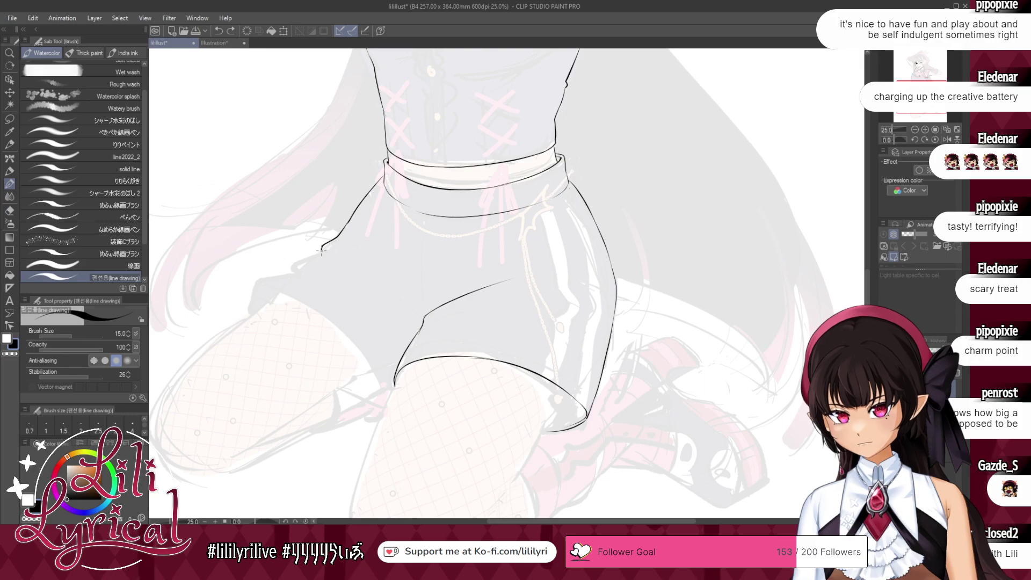
left_click_drag(391, 233, 323, 248)
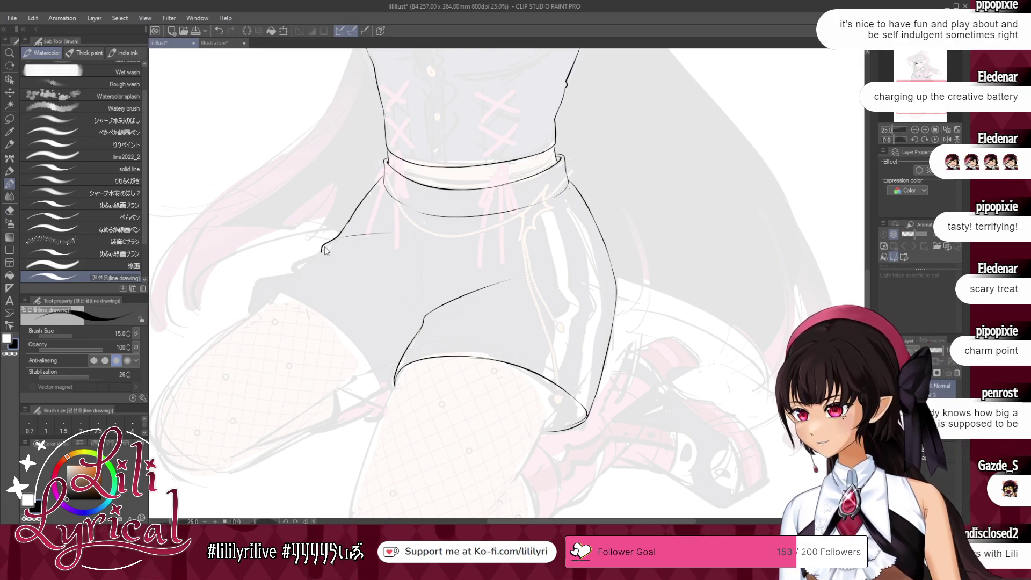
key("ctrl+z")
key("ctrl+z")
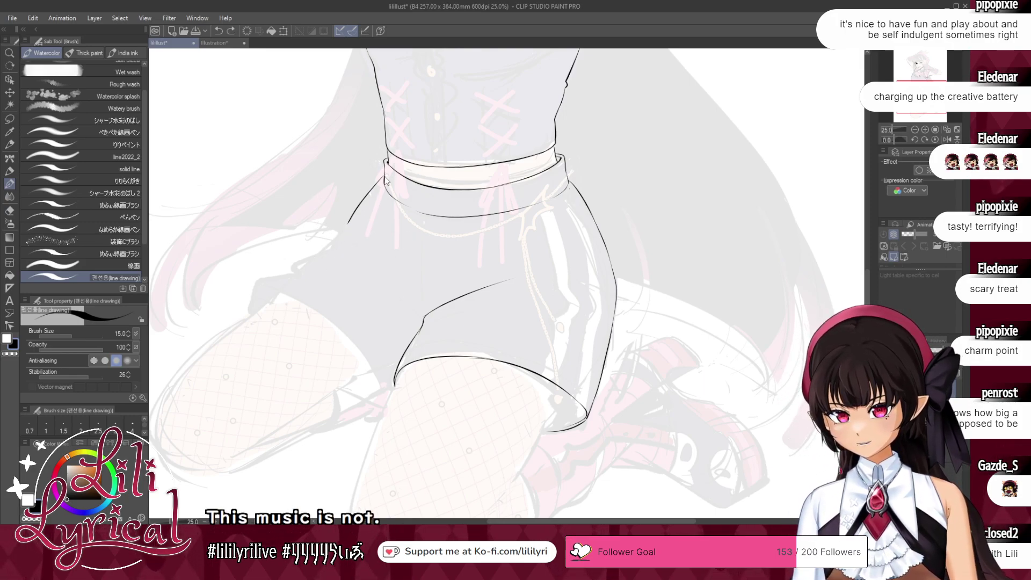
left_click_drag(386, 173, 343, 237)
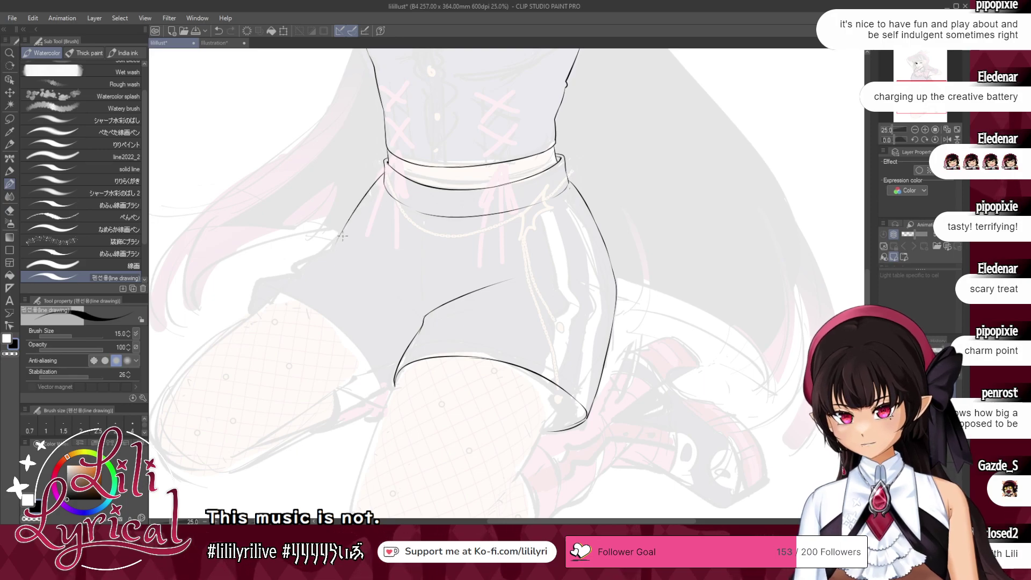
- Ink the shorts' vertical fly seam and light fold creases across the near leg on the mirrored canvas
left_click(947, 139)
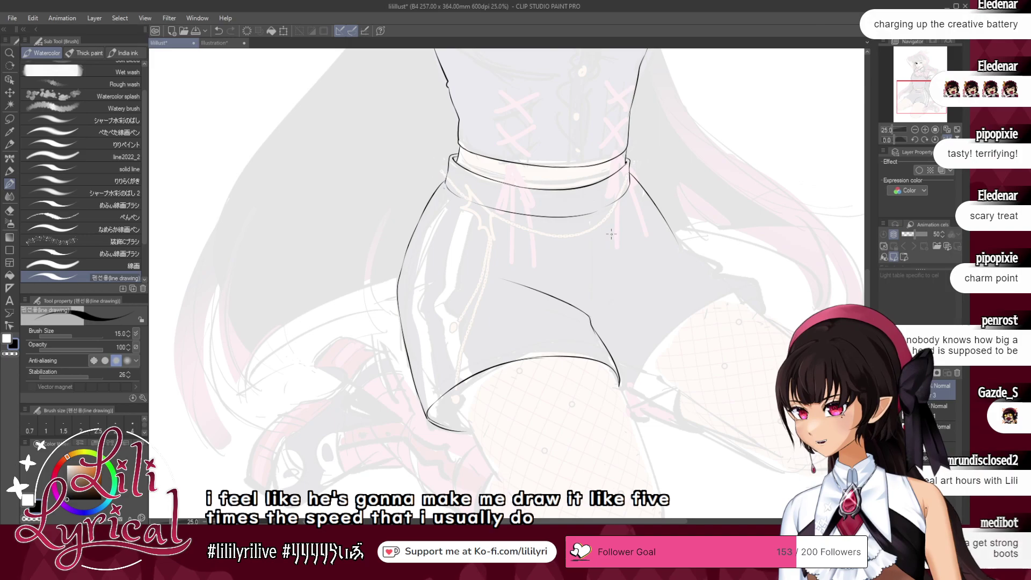
left_click_drag(375, 444, 403, 395)
key("ctrl+z")
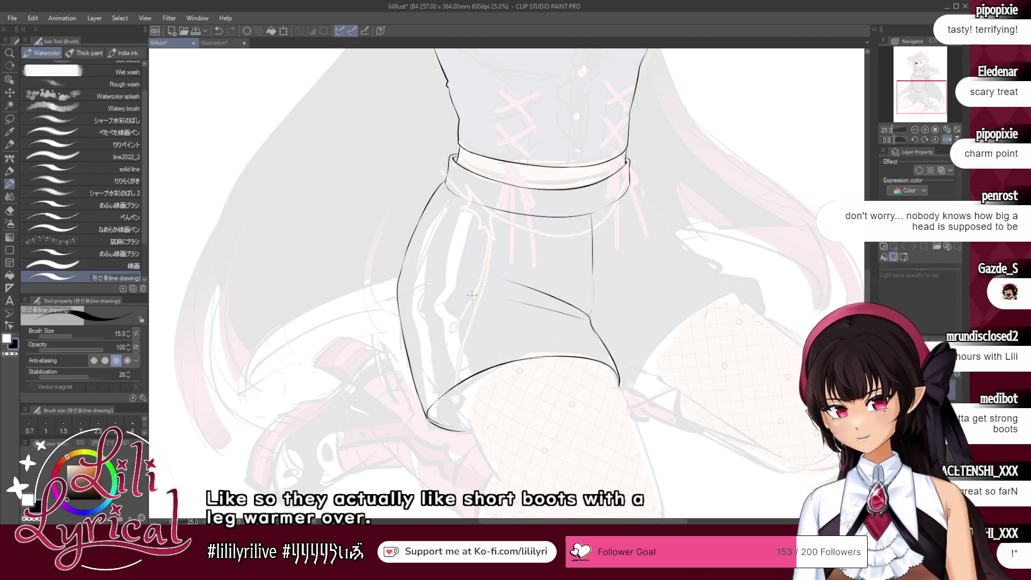
key("ctrl+z")
left_click_drag(579, 313, 507, 305)
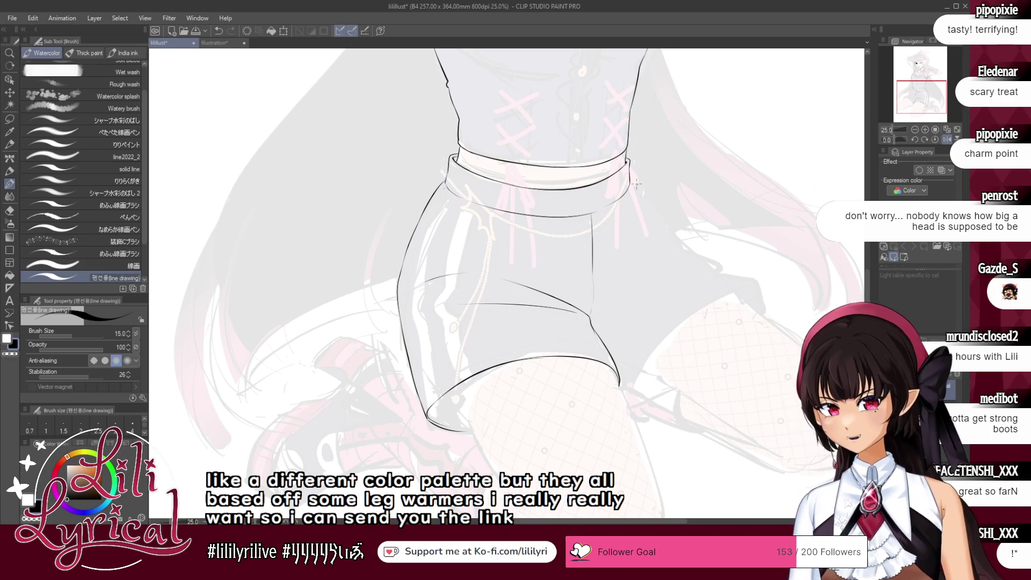
- Ink the shorts' far hip contour from waistband to hem, its leg creases, and the far leg opening curving over the thigh
key("ctrl+z")
left_click_drag(631, 177, 653, 207)
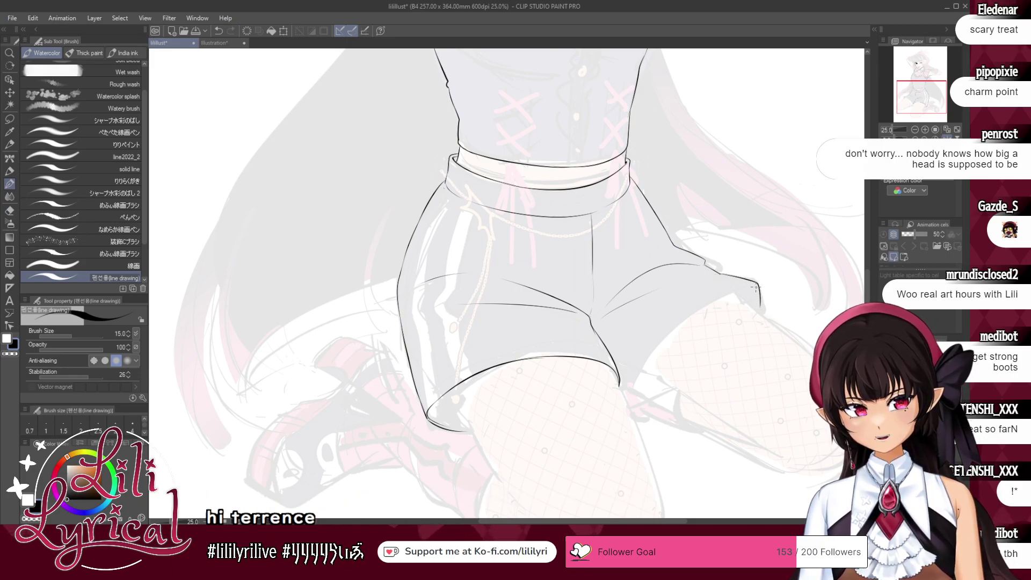
mouse_move(757, 284)
left_mouse_down()
mouse_move(663, 328)
mouse_move(635, 397)
left_mouse_up()
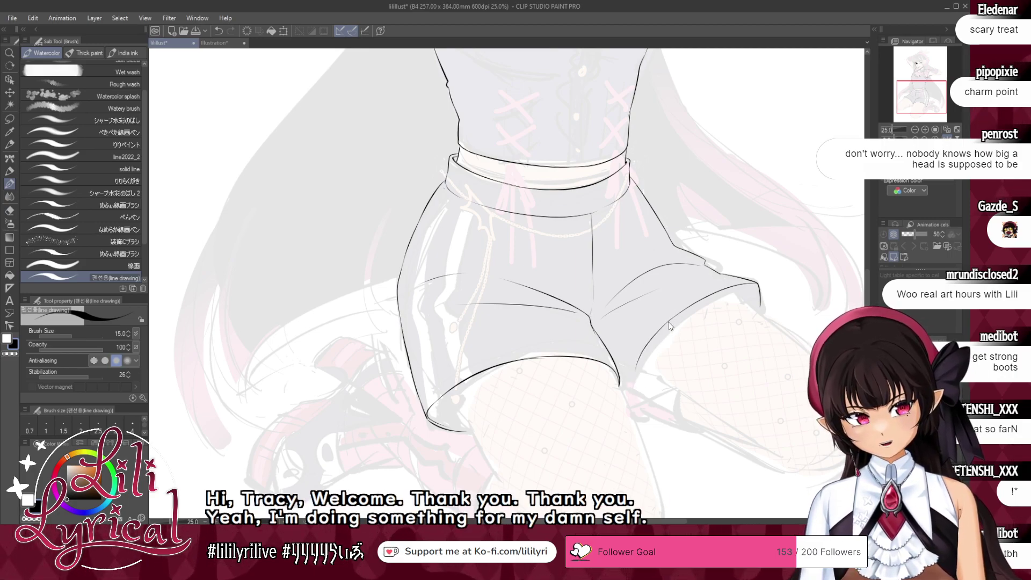
- Ink the inner corner of the far leg opening and the short underside hem line beneath it
left_click_drag(666, 322, 636, 382)
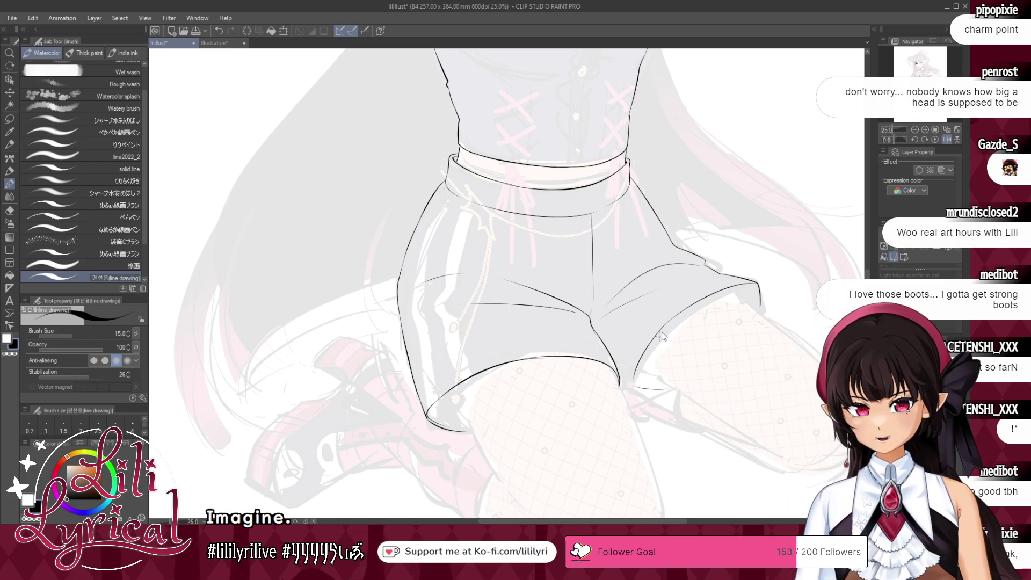
key("ctrl+z")
mouse_move(671, 321)
left_mouse_down()
mouse_move(631, 381)
mouse_move(665, 390)
left_mouse_up()
key("ctrl+z")
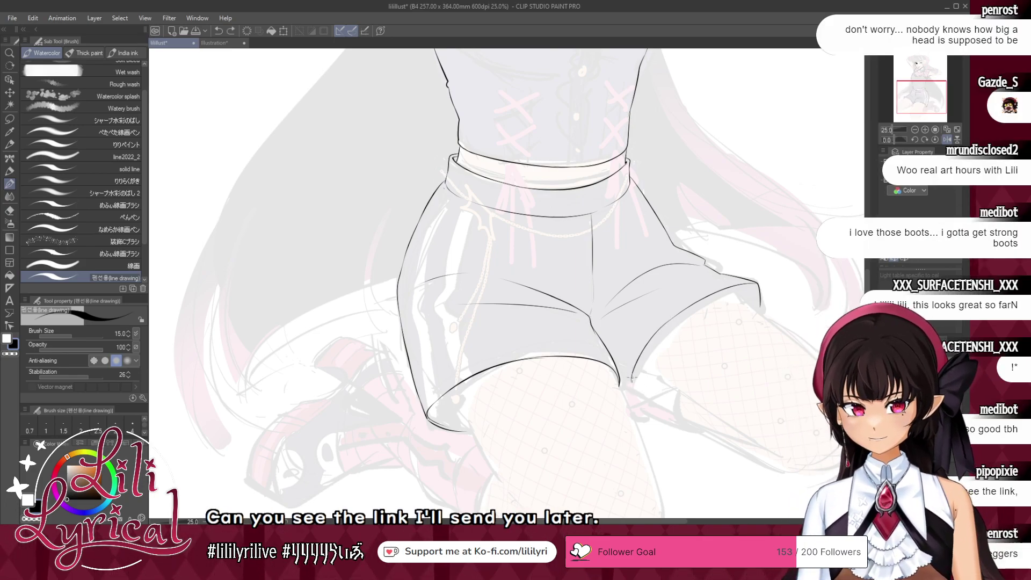
left_click_drag(632, 387, 677, 385)
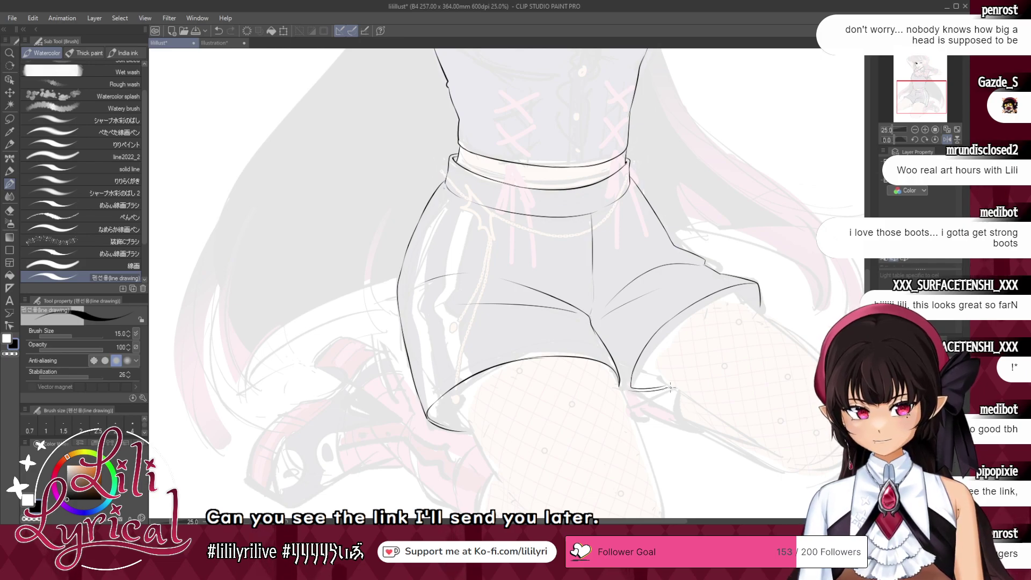
key("ctrl+z")
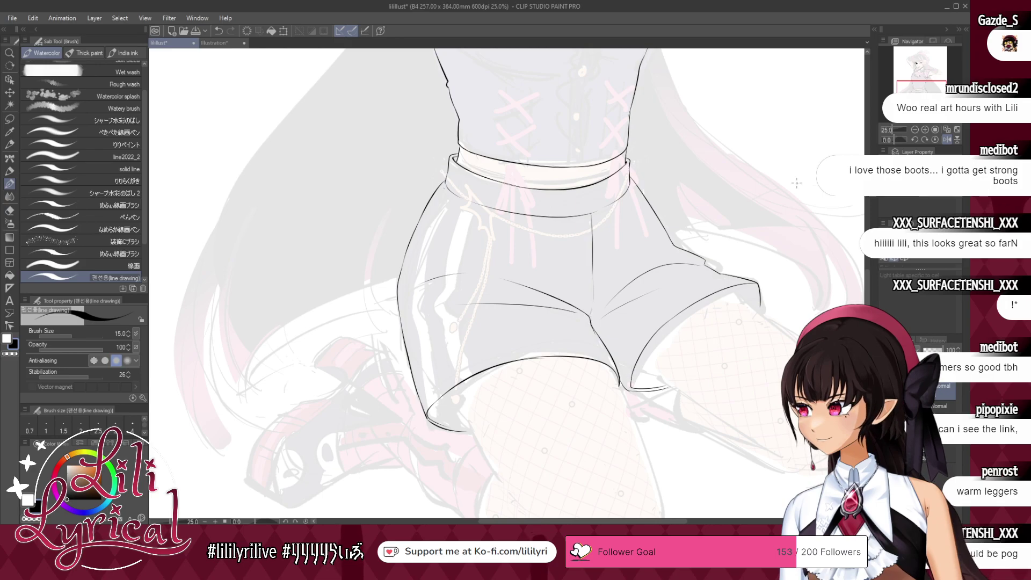
- Flip the mirrored canvas back to normal, fit the whole illustration in view, and save the file
left_click(947, 140)
left_click(948, 131)
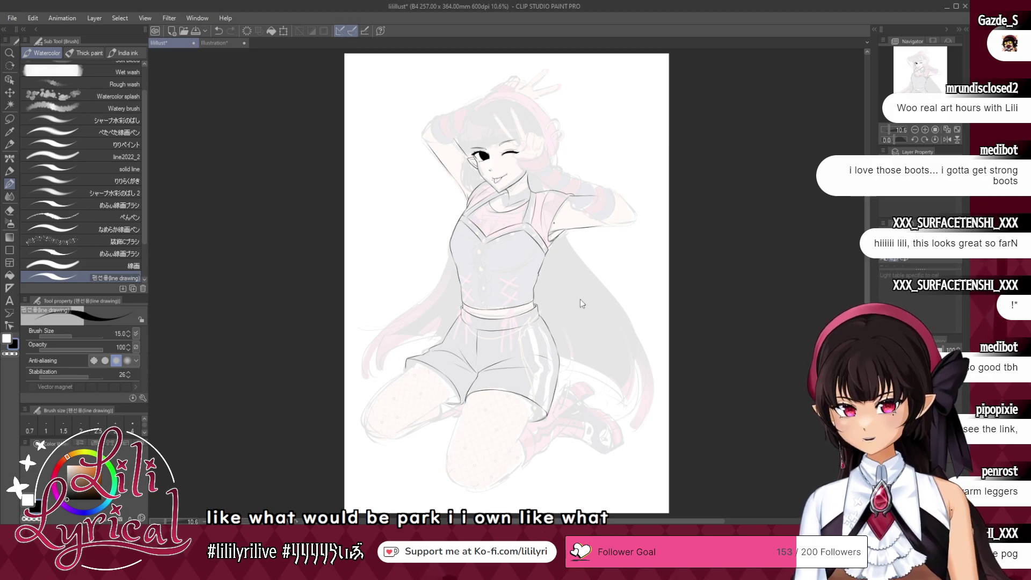
key("ctrl+s")
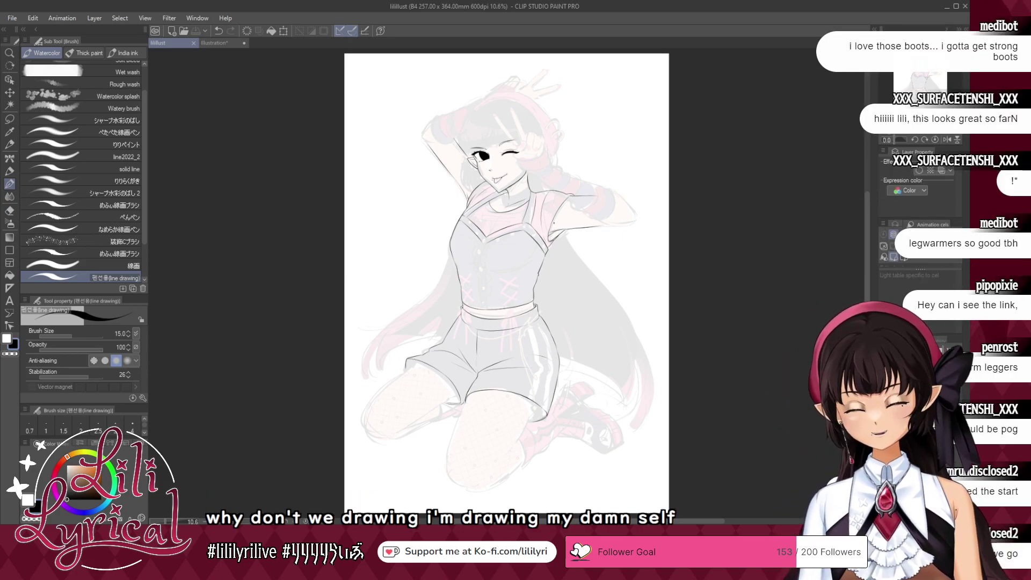
- Show the coloured sketch at full strength to review the outfit, return it to its faded opacity, and save
left_click(885, 386)
left_click(950, 350)
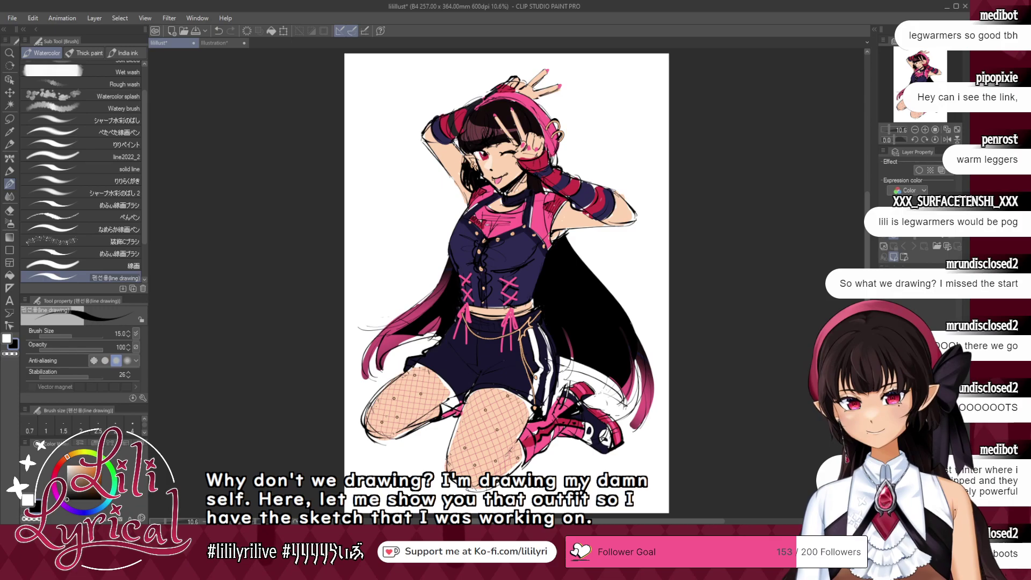
mouse_move(951, 226)
left_mouse_down()
mouse_move(925, 226)
mouse_move(959, 226)
left_mouse_up()
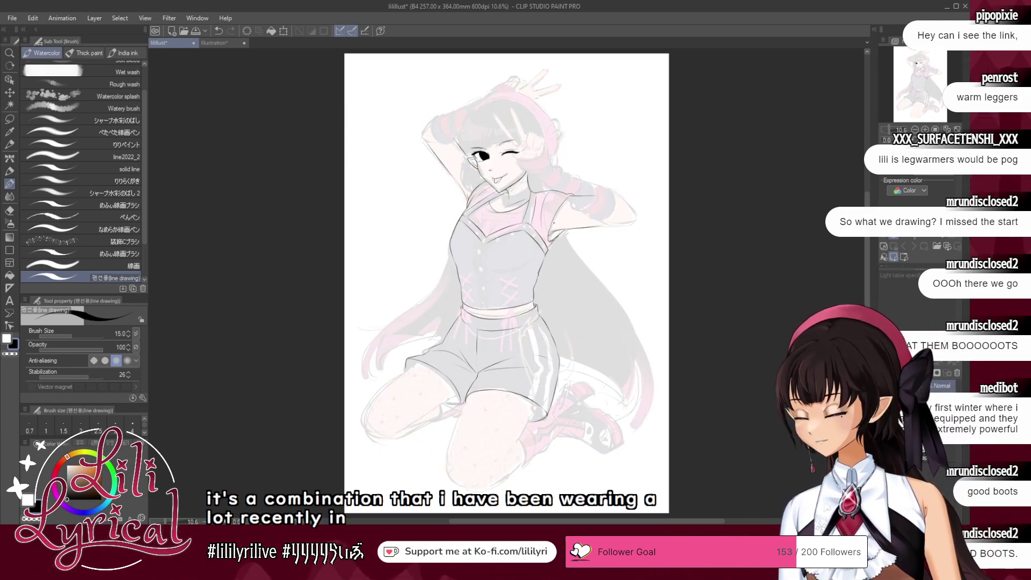
key("ctrl+s")
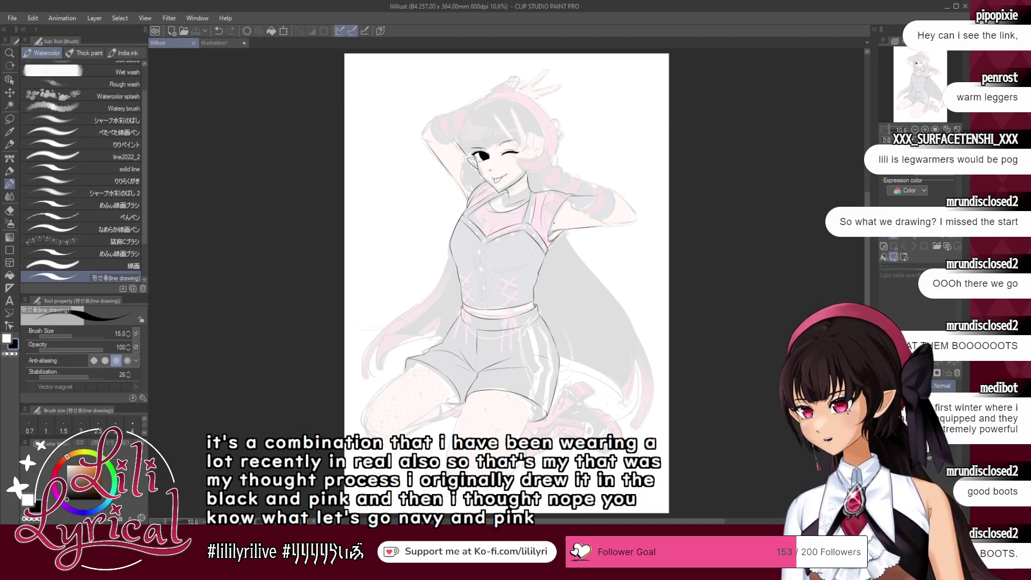
- Ink the near thigh's outer edge below the shorts and its inner edge from the hem down toward the knee
mouse_move(930, 90)
left_mouse_down()
mouse_move(930, 105)
mouse_move(923, 100)
left_mouse_up()
left_click(925, 129)
left_click(925, 129)
left_click(925, 129)
key("ctrl+z")
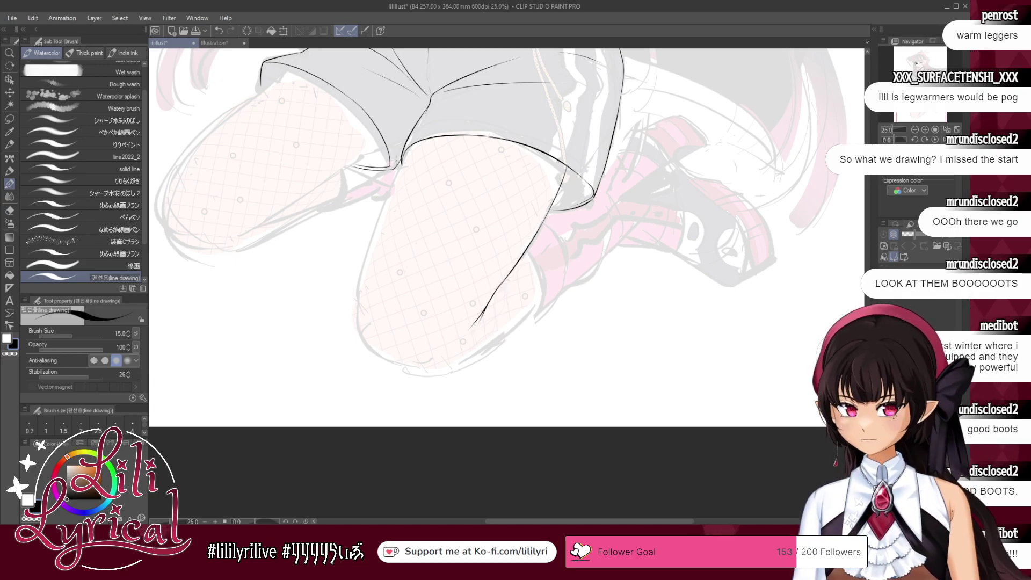
left_click_drag(402, 163, 371, 266)
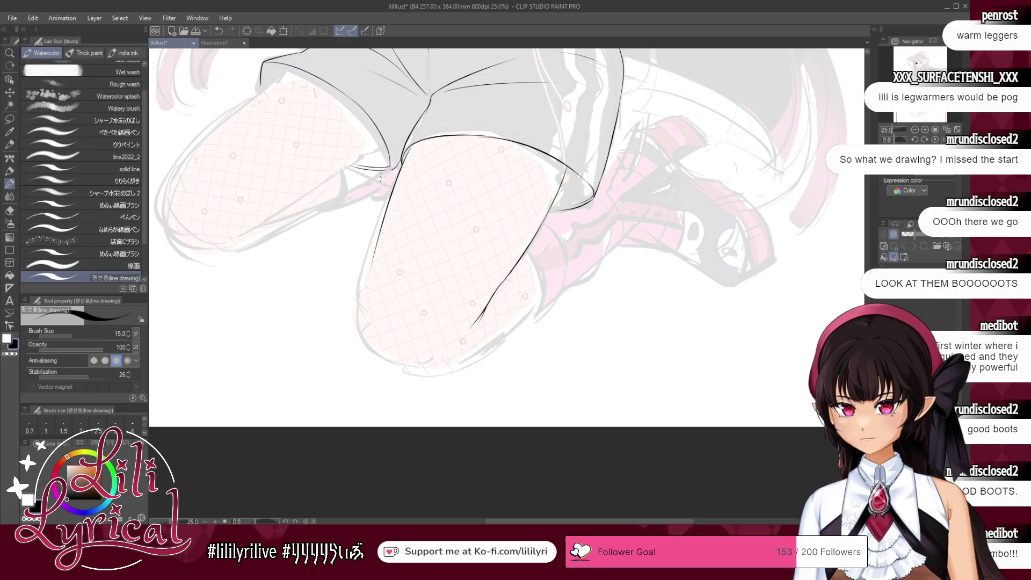
key("ctrl+z")
left_click_drag(410, 147, 385, 221)
key("ctrl+z")
left_click_drag(410, 148, 382, 234)
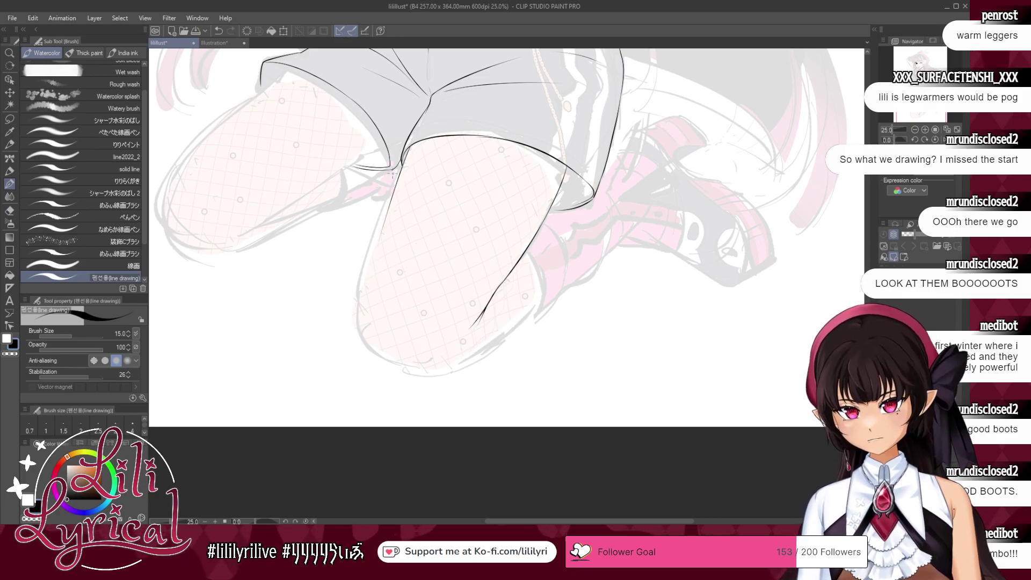
key("ctrl+z")
left_click_drag(411, 148, 386, 209)
key("ctrl+z")
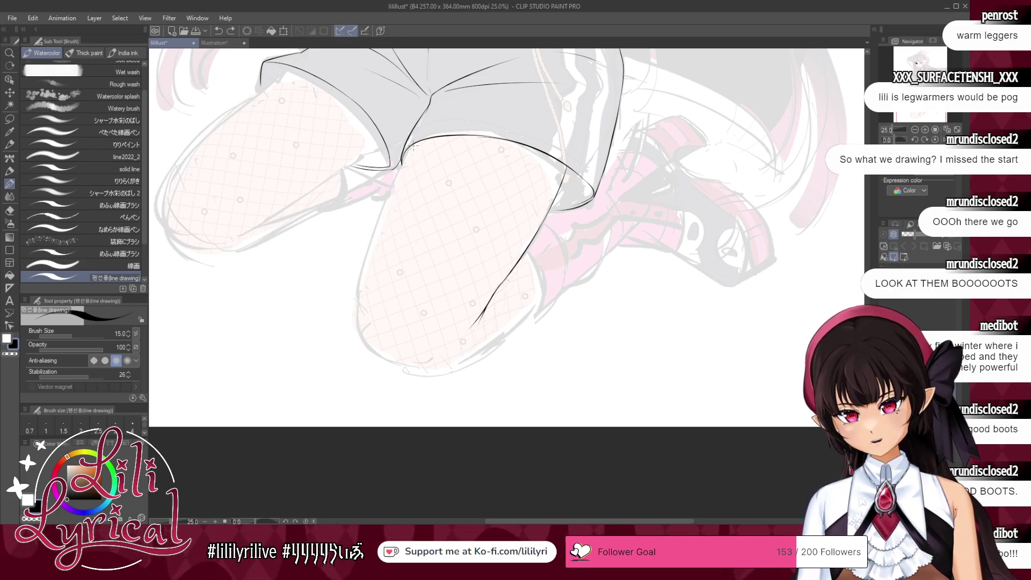
left_click_drag(412, 147, 361, 286)
- Ink the near knee's rounded contour and carry it along the underside up toward the boot
mouse_move(377, 235)
left_mouse_down()
mouse_move(361, 302)
mouse_move(363, 349)
left_mouse_up()
key("ctrl+z")
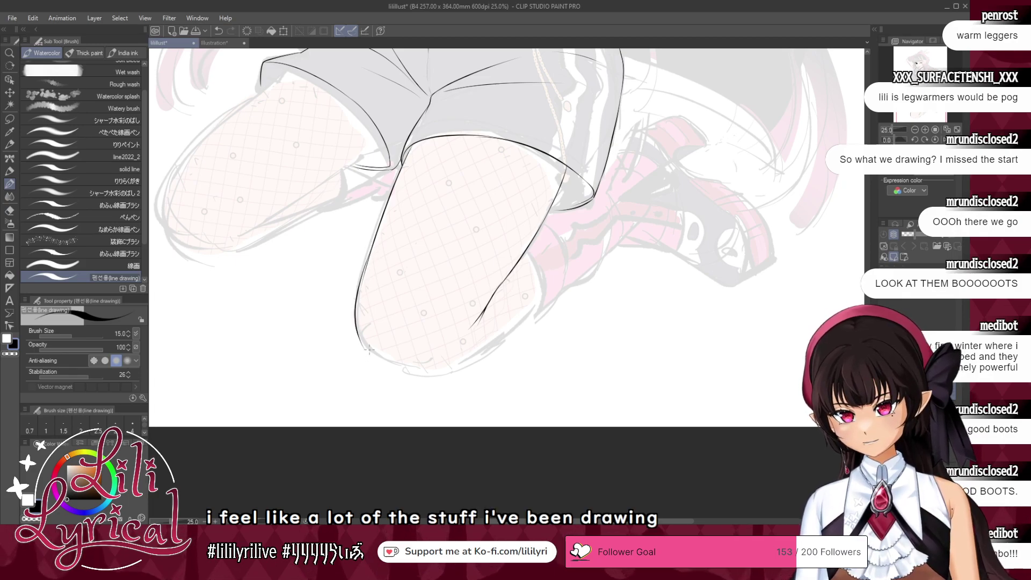
key("ctrl+z")
mouse_move(359, 294)
left_mouse_down()
mouse_move(376, 369)
mouse_move(400, 373)
left_mouse_up()
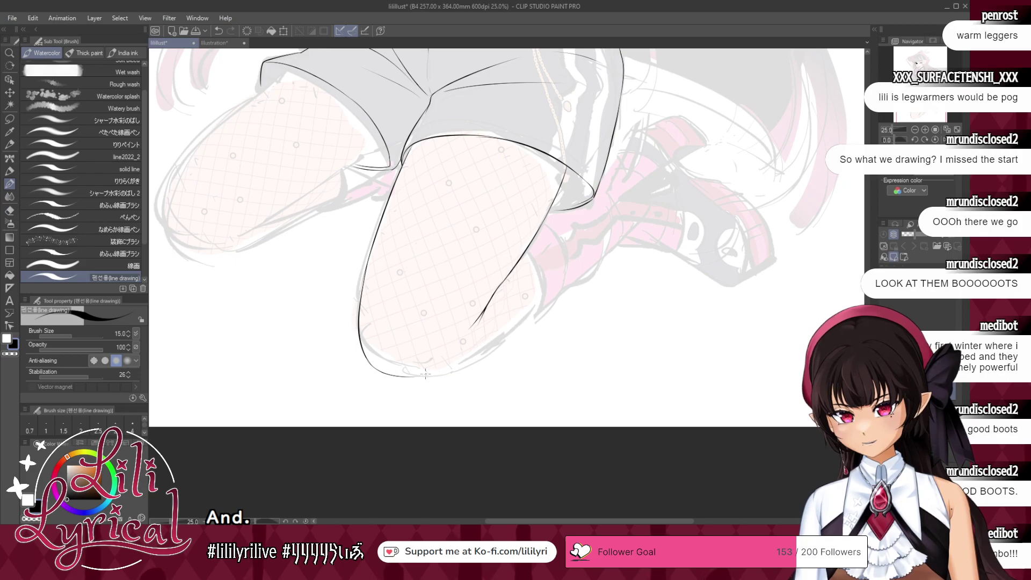
key("ctrl+z")
mouse_move(366, 360)
left_mouse_down()
mouse_move(408, 376)
mouse_move(443, 371)
mouse_move(432, 376)
mouse_move(477, 347)
mouse_move(422, 383)
mouse_move(491, 348)
left_mouse_up()
key("ctrl+z")
key("ctrl+z")
key("ctrl+z")
mouse_move(420, 380)
left_mouse_down()
mouse_move(483, 349)
mouse_move(534, 296)
left_mouse_up()
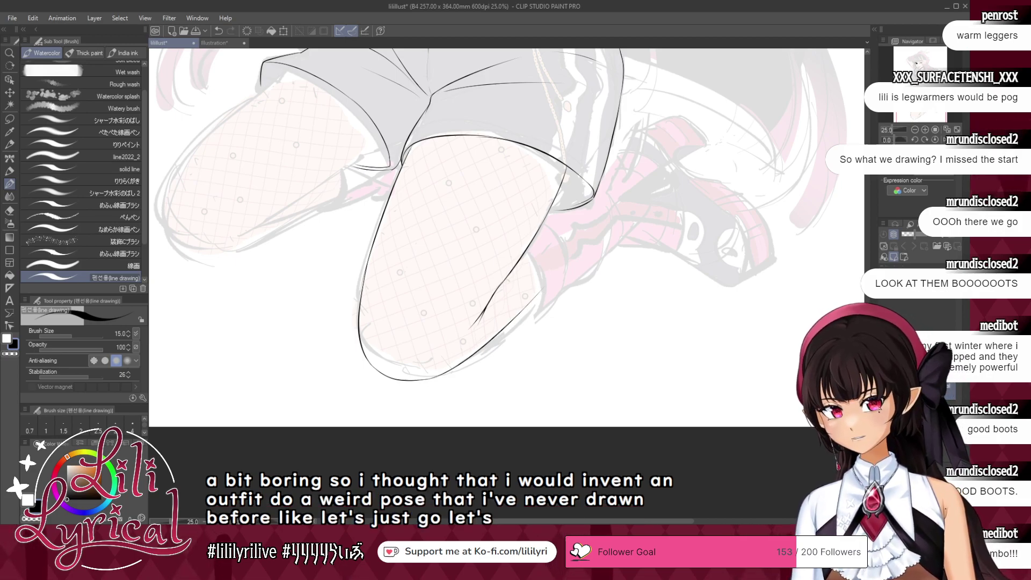
- Lasso the far leg opening's line art, shift it slightly up and toward the crotch, and deselect it
left_click_drag(457, 215, 577, 364)
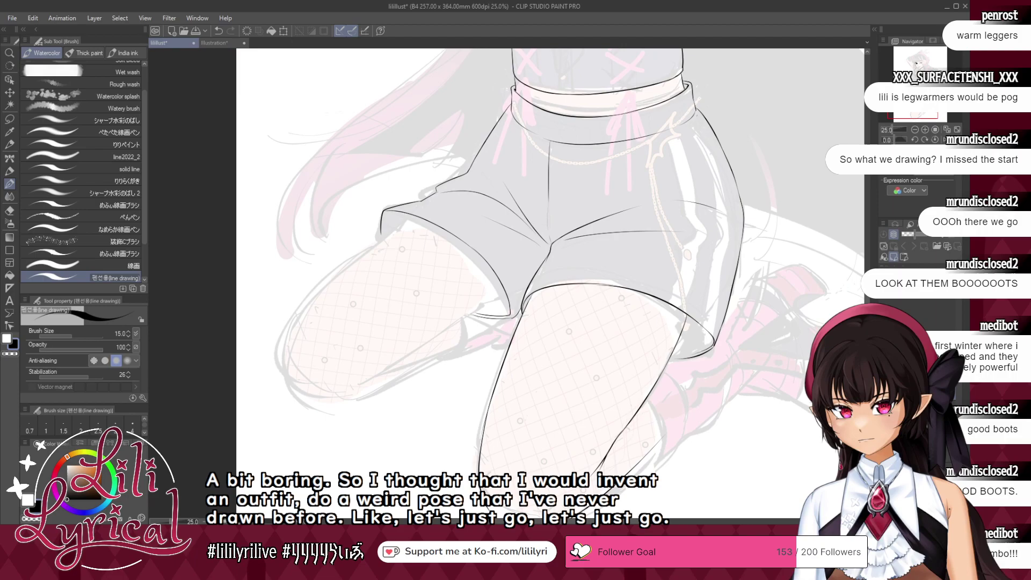
left_click(9, 119)
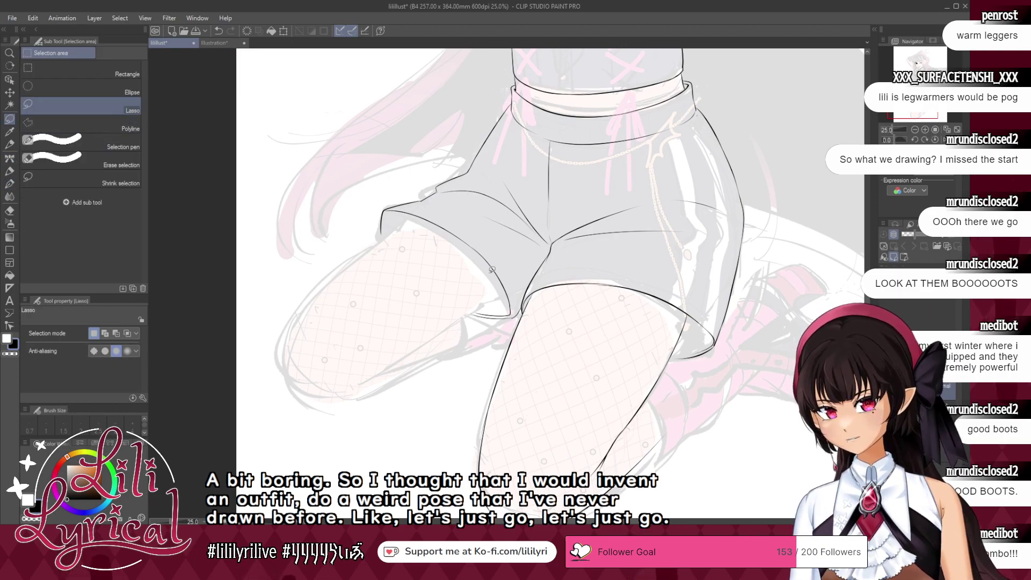
mouse_move(520, 298)
left_mouse_down()
mouse_move(465, 205)
mouse_move(439, 192)
left_mouse_up()
left_click_drag(377, 200, 347, 245)
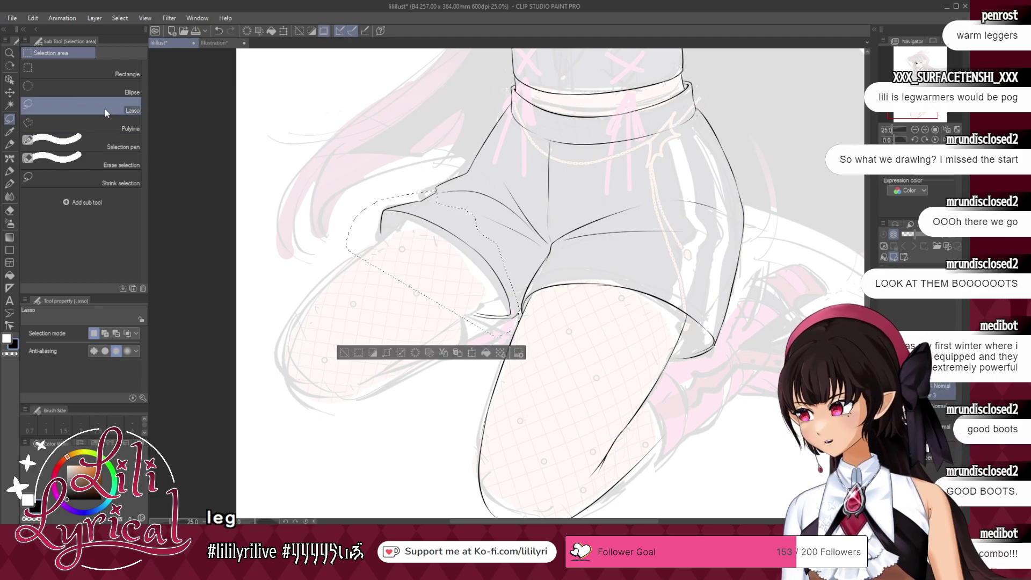
left_click(9, 92)
left_click_drag(431, 246, 438, 242)
key("ctrl+d")
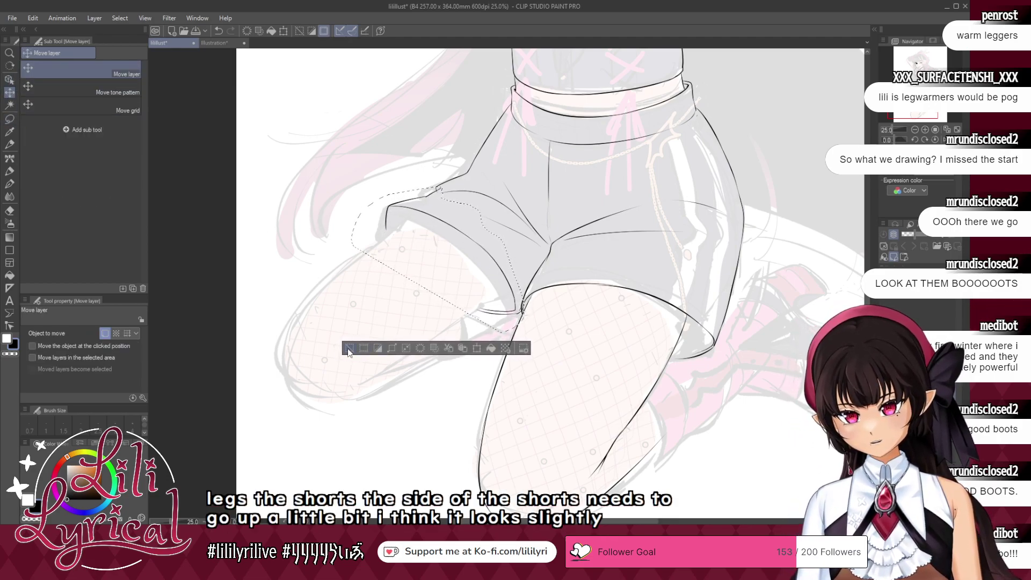
- Erase the short underside hem line at the inner corner of the far leg opening
left_click(9, 211)
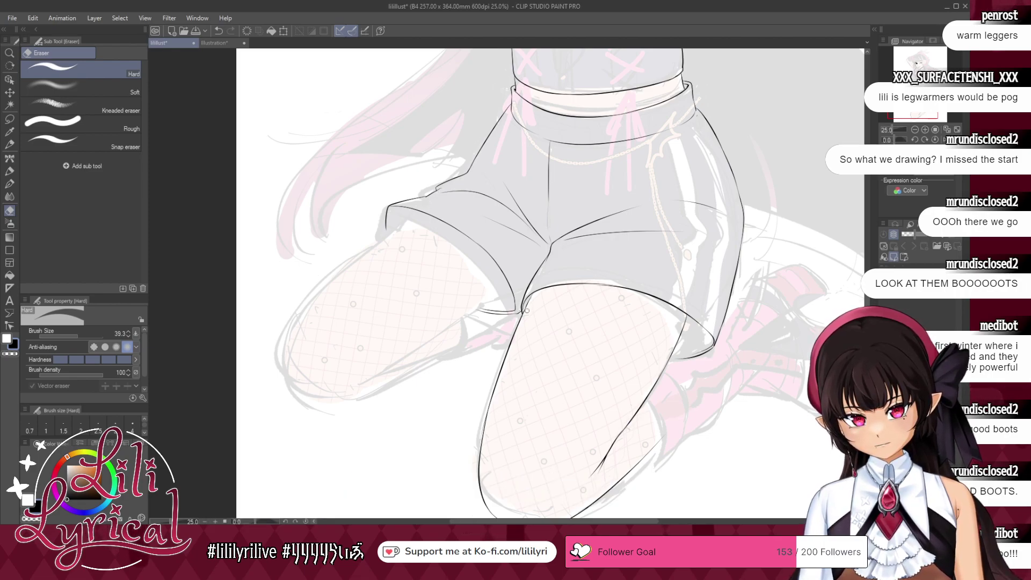
key("ctrl+z")
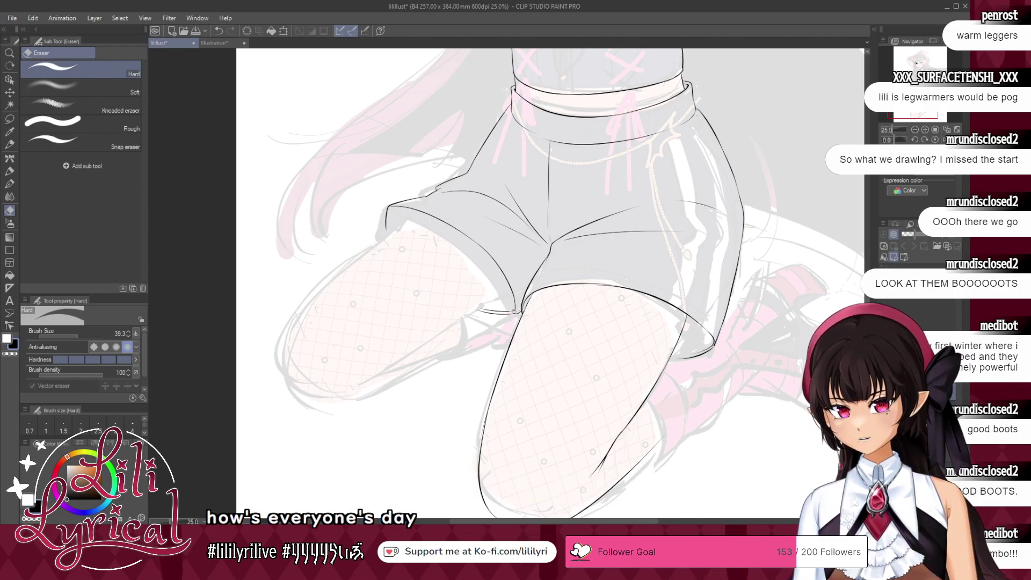
left_click_drag(514, 311, 478, 310)
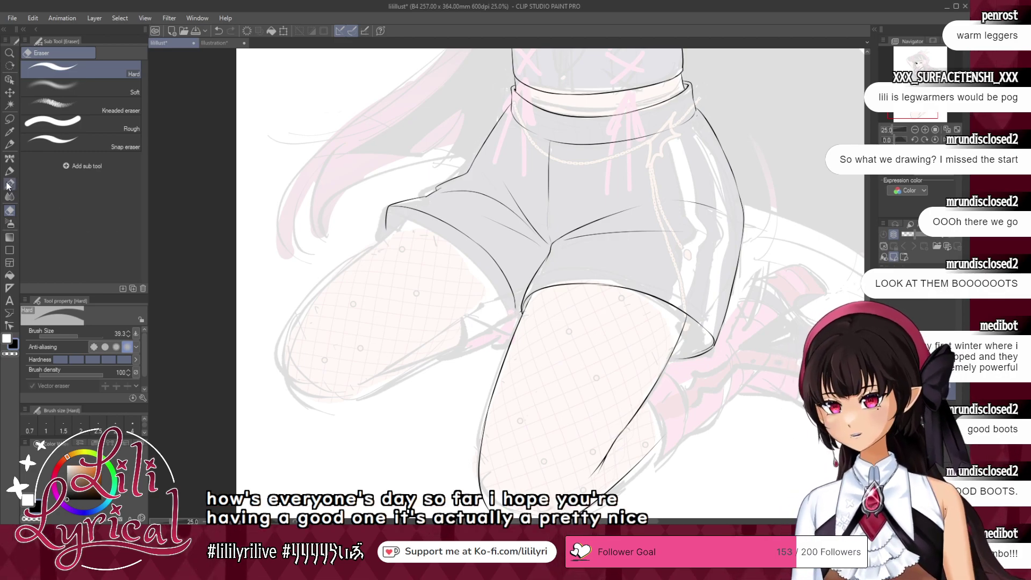
- Ink the far thigh's upper contour from the shorts' hem down toward the knee with the line drawing brush
key("b")
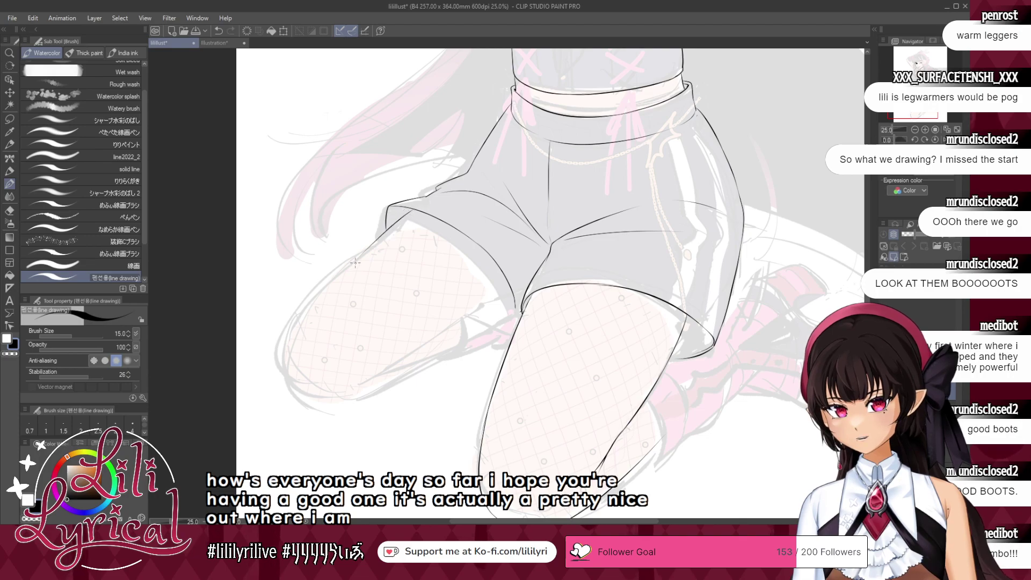
left_click_drag(414, 211, 327, 289)
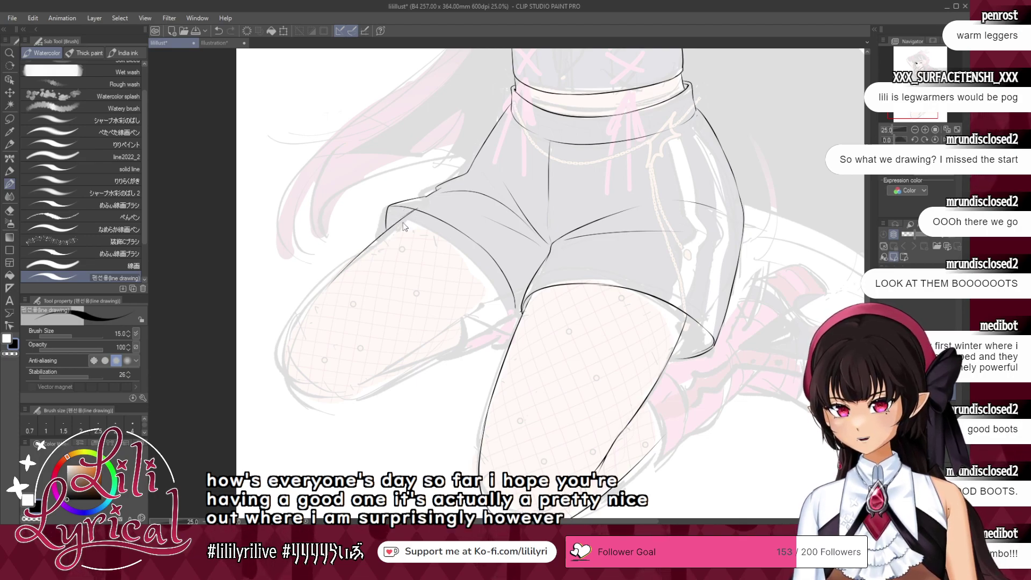
left_click_drag(407, 214, 328, 287)
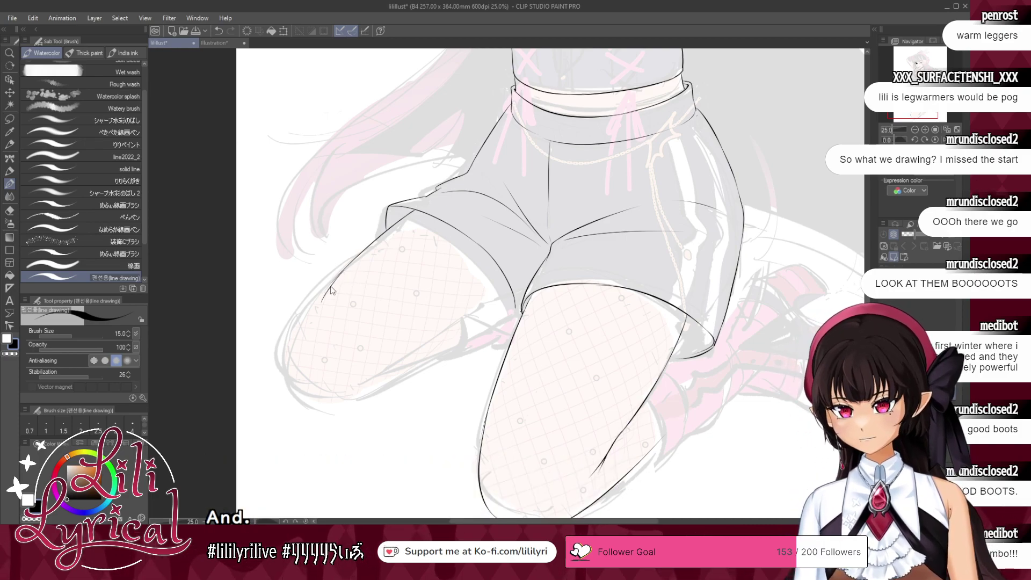
left_click_drag(388, 242, 310, 313)
key("ctrl+z")
- Ink the far knee's rounded outer edge, continuing from the upper thigh contour
left_click_drag(339, 280, 286, 363)
key("ctrl+z")
mouse_move(335, 283)
left_mouse_down()
mouse_move(309, 306)
mouse_move(335, 281)
mouse_move(284, 368)
left_mouse_up()
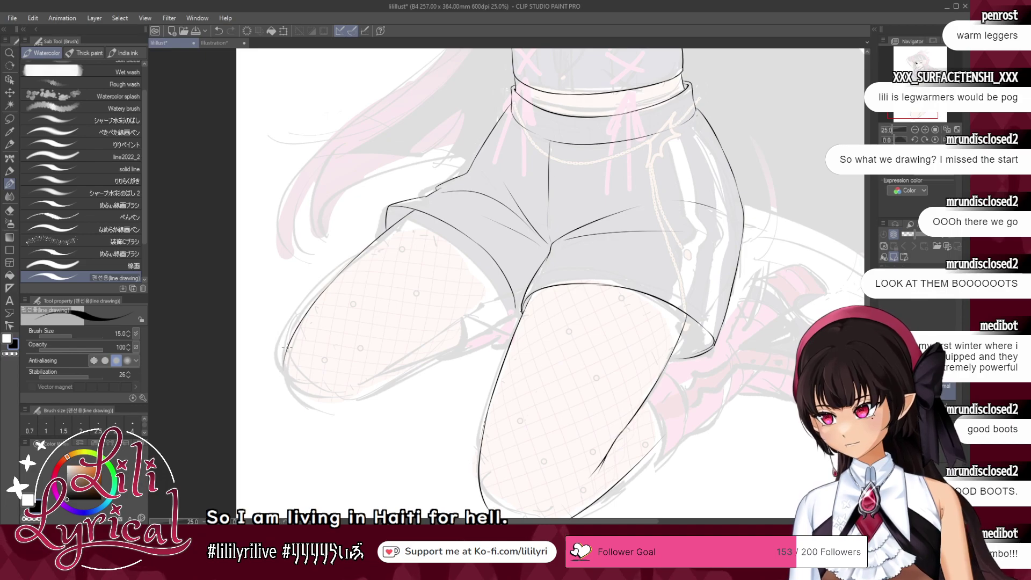
key("ctrl+z")
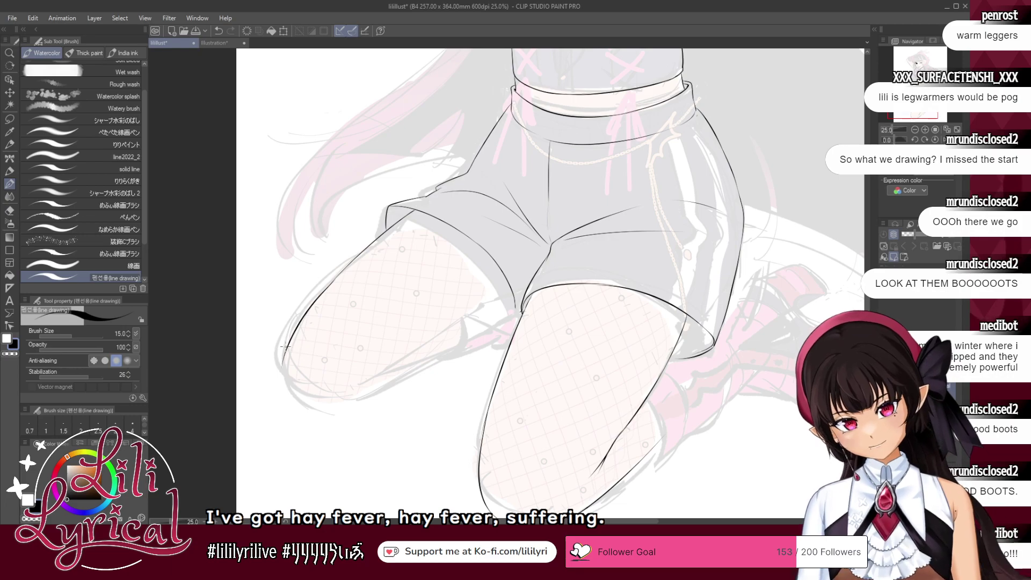
key("ctrl+z")
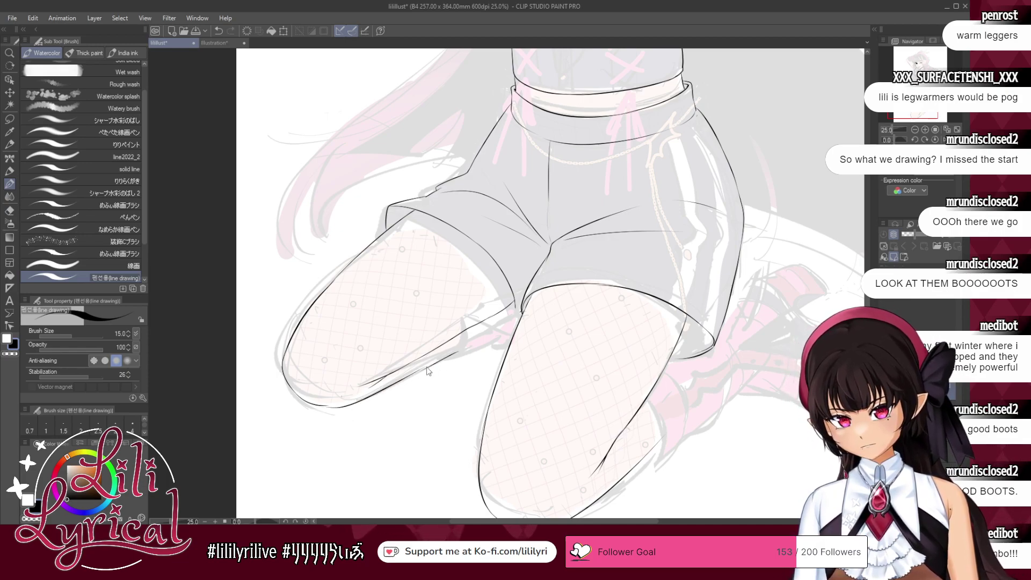
- Ink the far leg's underside from the knee back toward the boot, and close it with a short end edge
key("ctrl+z")
left_click_drag(323, 405, 462, 351)
key("ctrl+z")
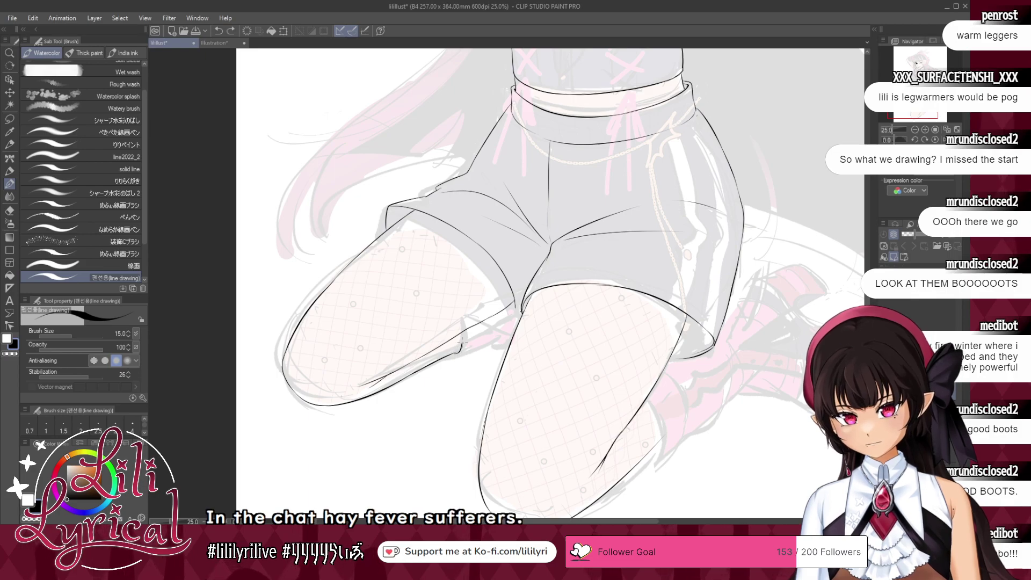
left_click_drag(463, 334, 462, 320)
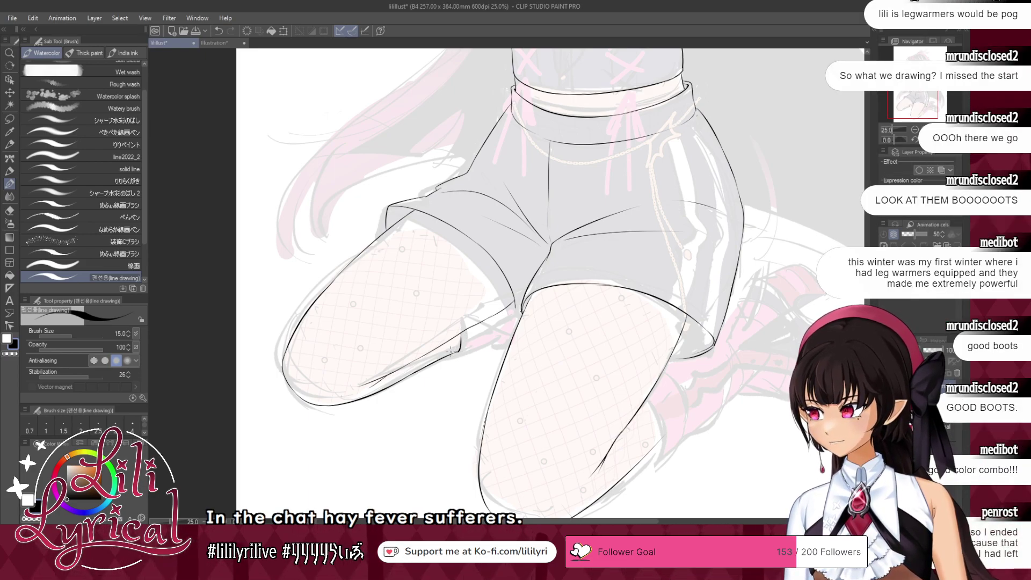
key("ctrl+z")
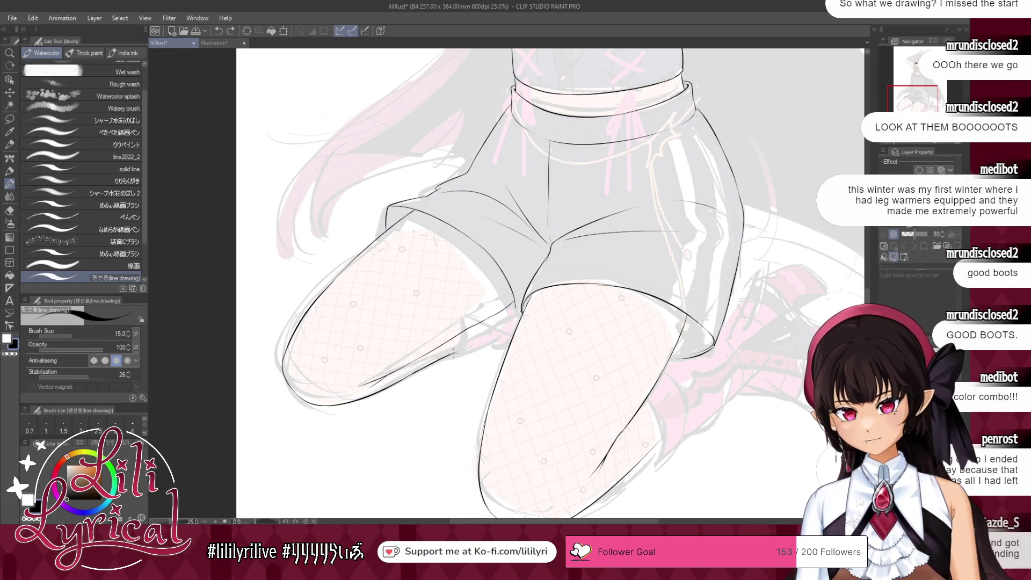
left_click_drag(461, 336, 455, 354)
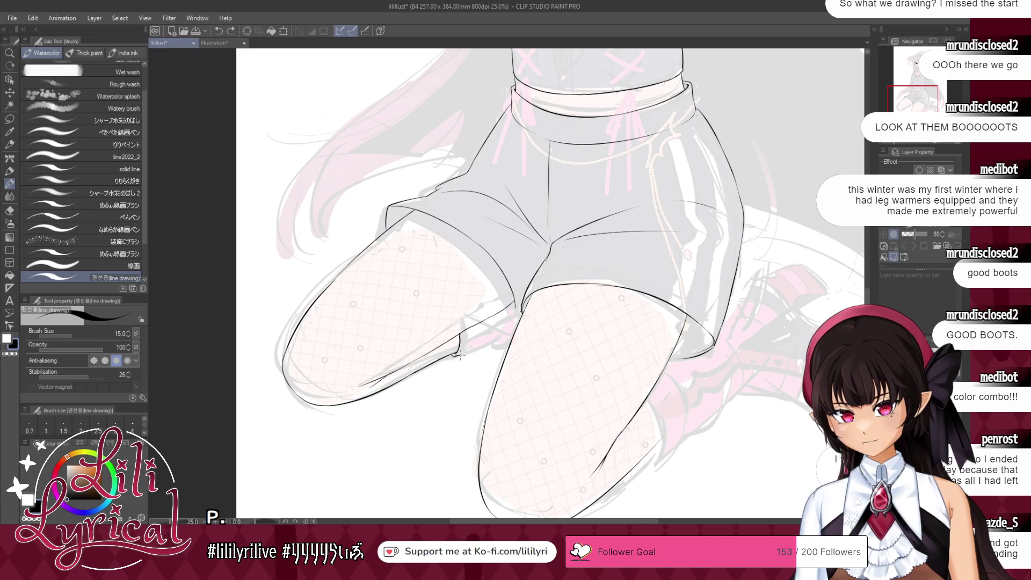
- Ink the short part of the far leg warmer that shows between the far leg and the near thigh
left_click_drag(477, 350, 476, 327)
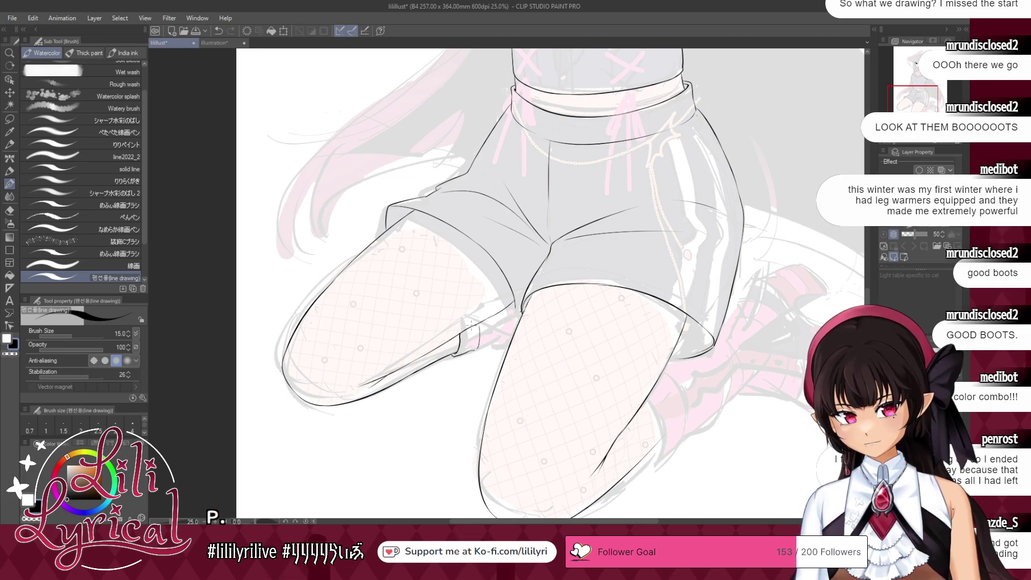
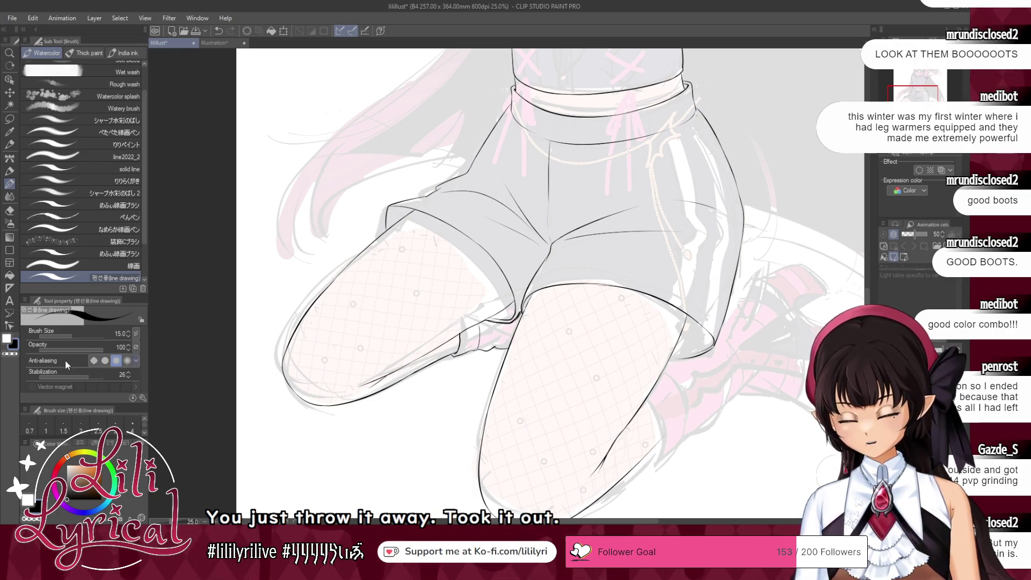
left_click(12, 354)
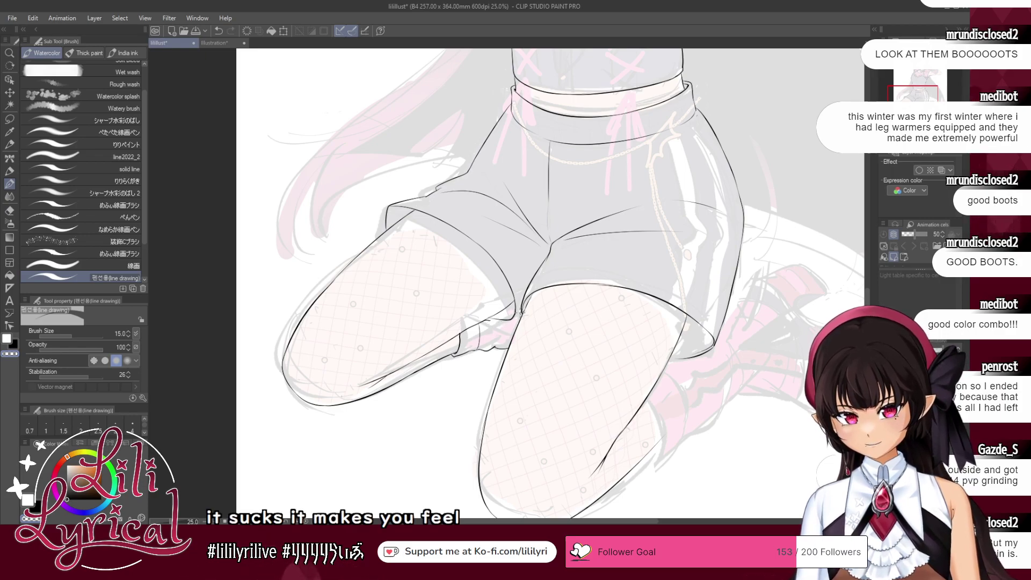
key("x")
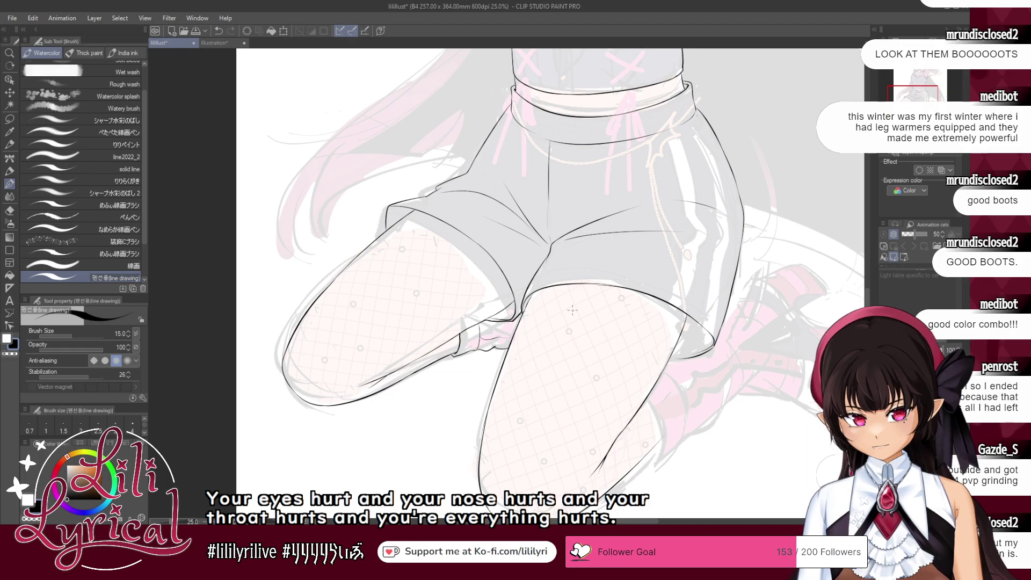
- Ink the near boot's shin contour in one curve from beneath the thigh toward the ankle
left_click_drag(791, 107, 635, 35)
left_click_drag(594, 221, 593, 227)
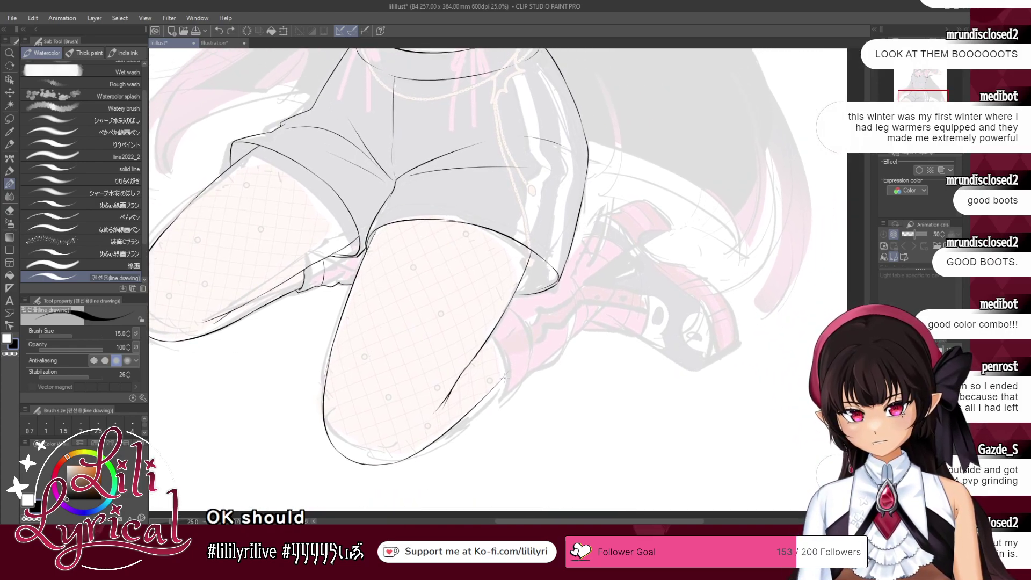
key("ctrl+z")
mouse_move(526, 353)
left_mouse_down()
mouse_move(596, 315)
mouse_move(624, 323)
left_mouse_up()
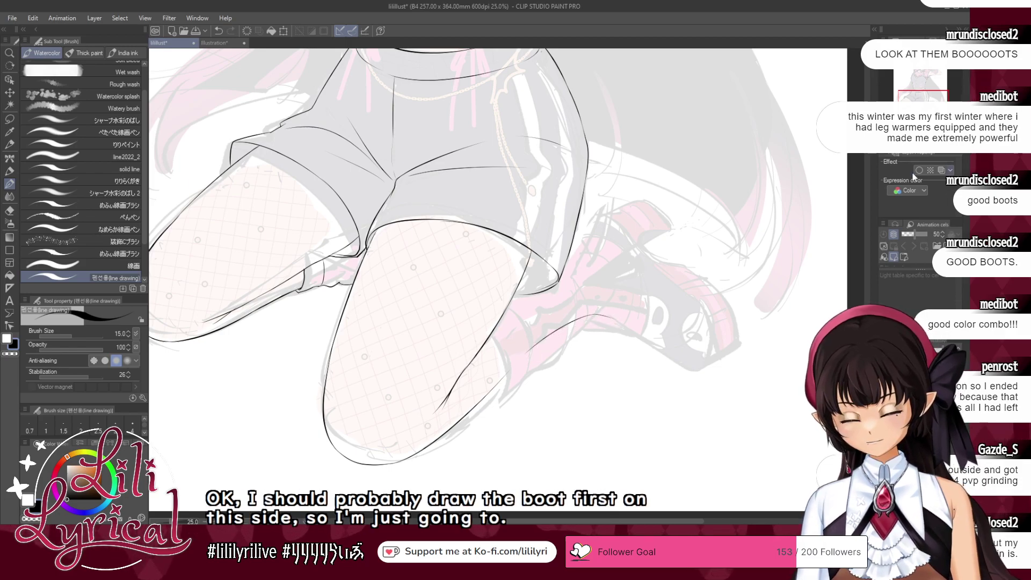
- Rotate the canvas and ink the near boot's instep down to the toe and the upper sole edge back to the heel
key("asciicircum")
key("asciicircum")
key("asciicircum")
key("asciicircum")
key("asciicircum")
key("asciicircum")
key("asciicircum")
key("asciicircum")
key("asciicircum")
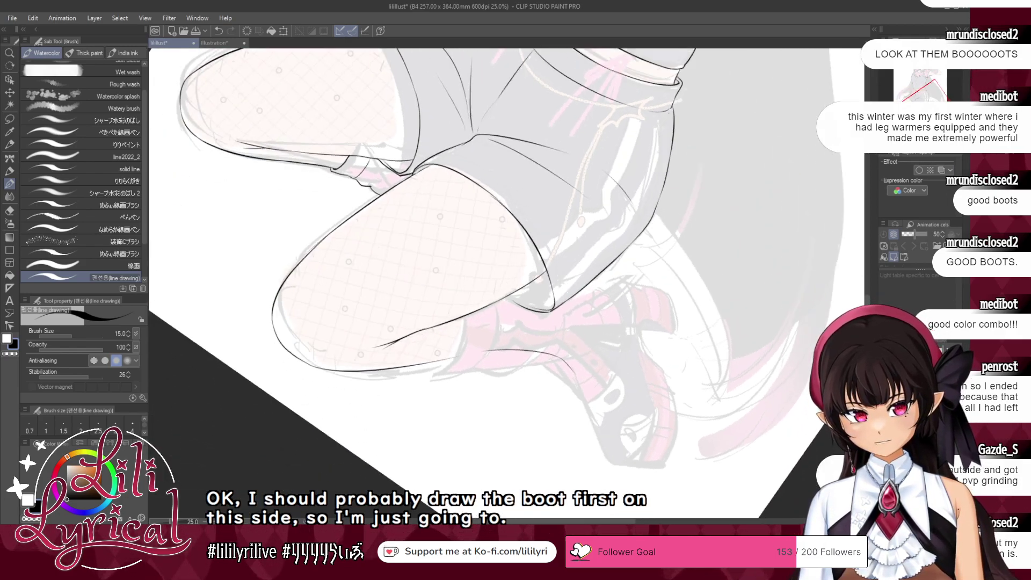
key("asciicircum")
key("asciicircum")
key("asciicircum")
key("asciicircum")
key("asciicircum")
key("asciicircum")
key("asciicircum")
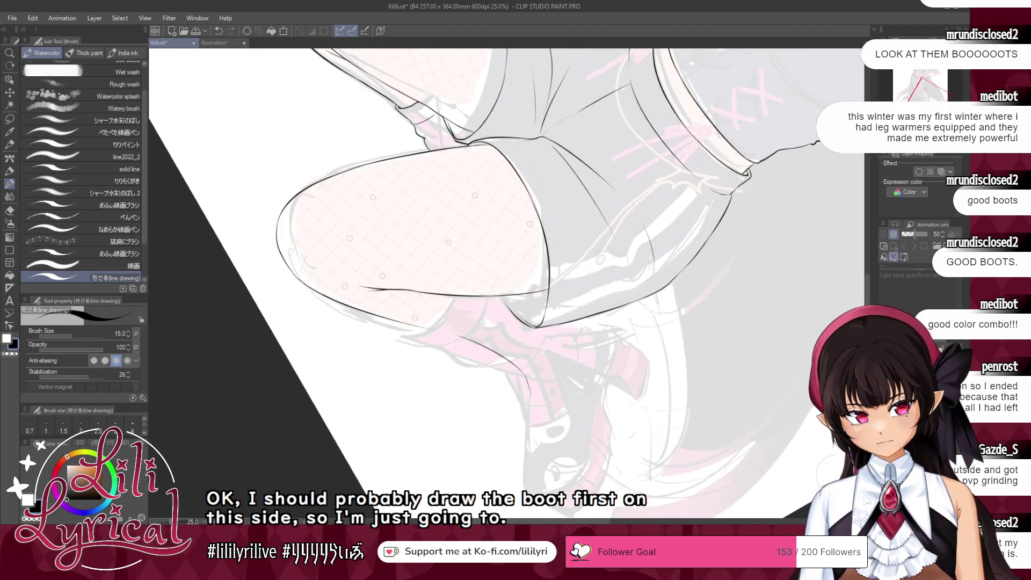
mouse_move(921, 94)
left_mouse_down()
mouse_move(918, 108)
mouse_move(926, 95)
left_mouse_up()
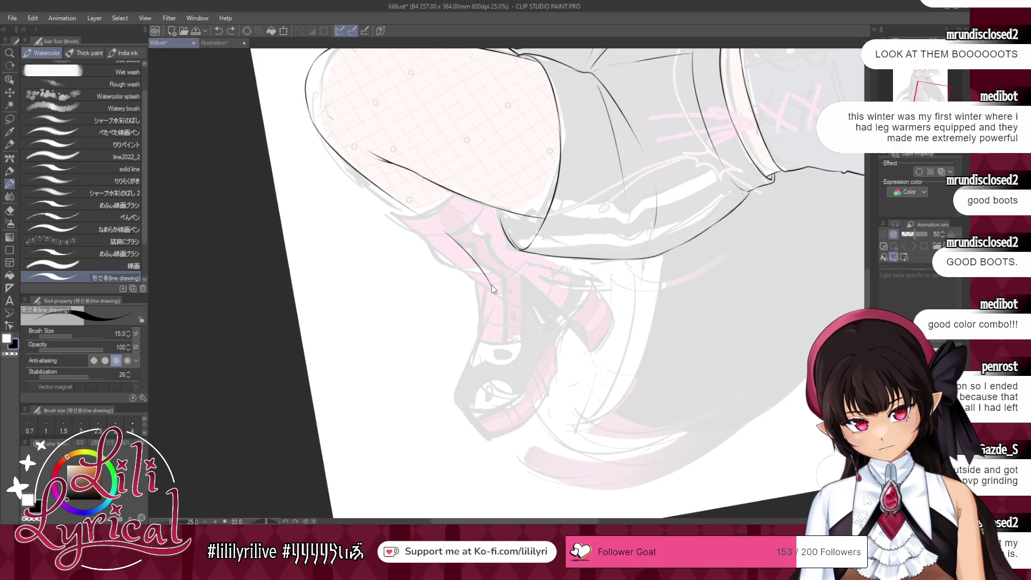
key("ctrl+z")
left_click_drag(495, 294, 484, 343)
key("ctrl+z")
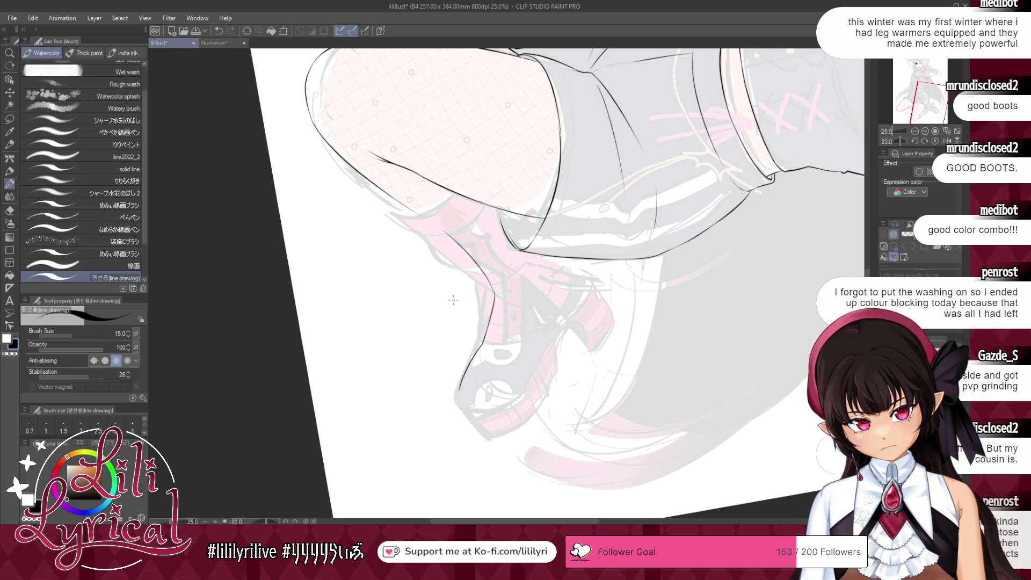
key("ctrl+z")
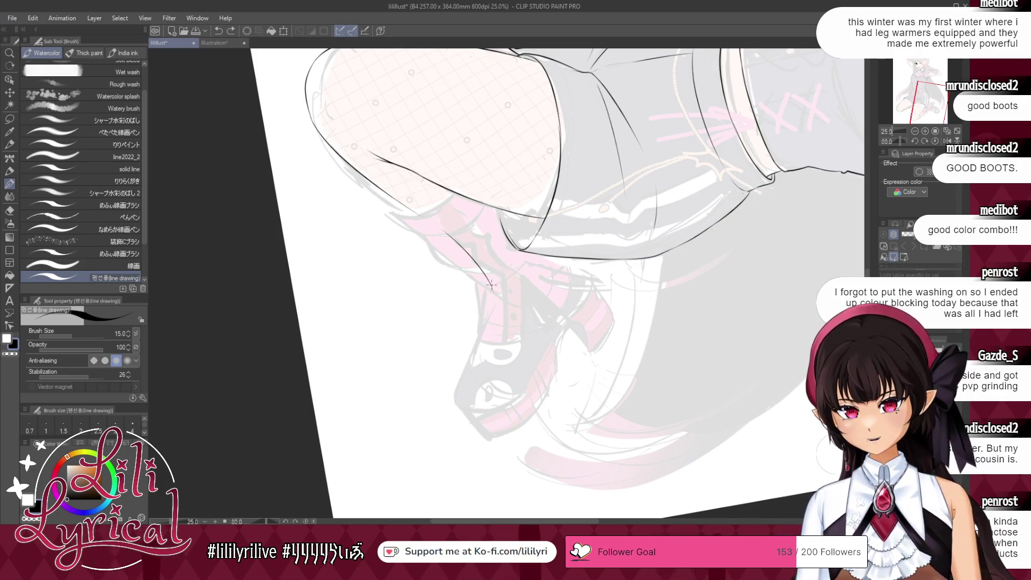
left_click_drag(490, 340, 458, 396)
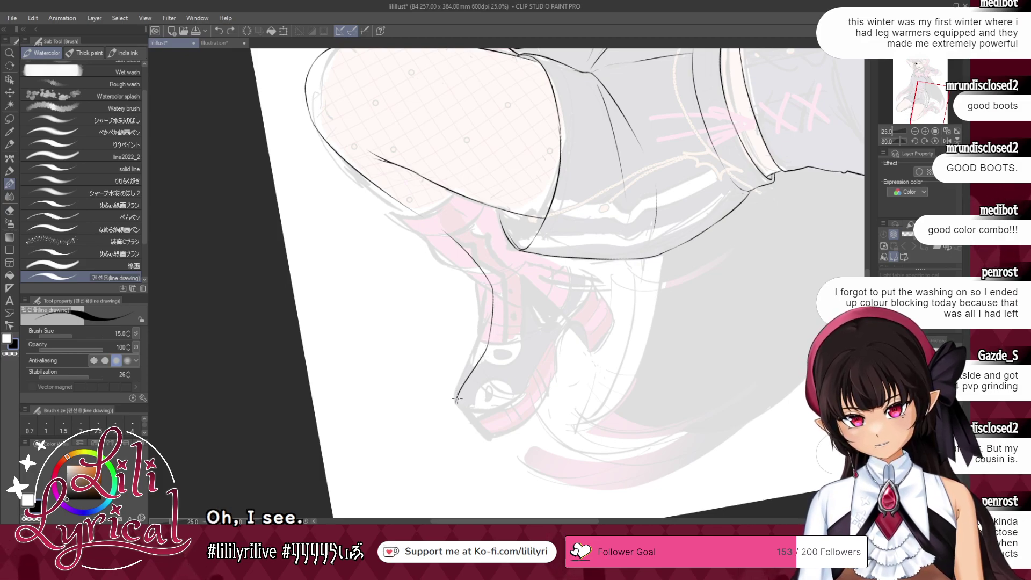
key("ctrl+z")
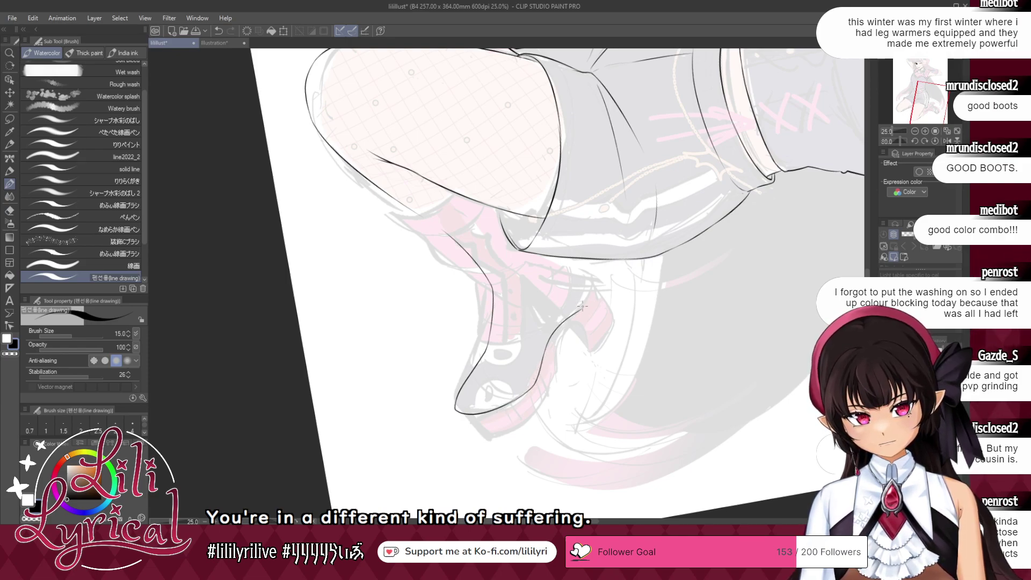
key("ctrl+z")
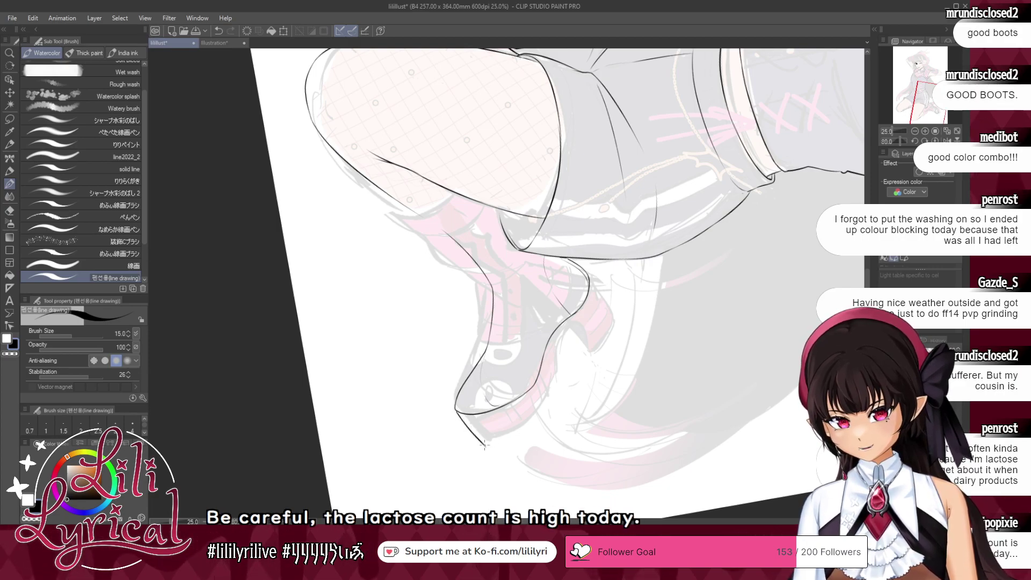
- Ink the outer outline of the near boot's platform sole, including the curved arch and the chunky heel
left_click_drag(462, 421, 564, 407)
key("ctrl+z")
mouse_move(489, 448)
left_mouse_down()
mouse_move(522, 437)
mouse_move(568, 388)
left_mouse_up()
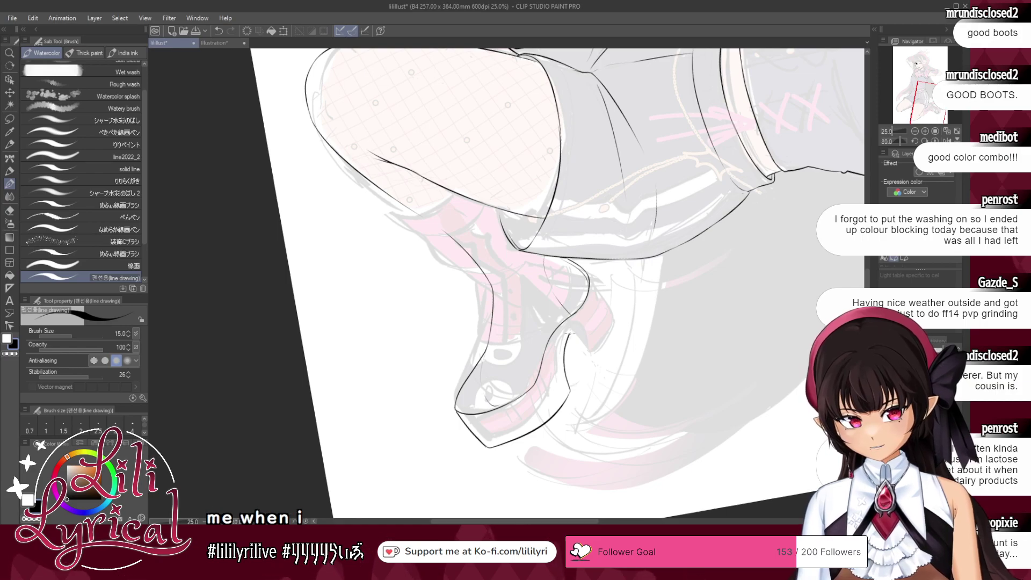
key("ctrl+z")
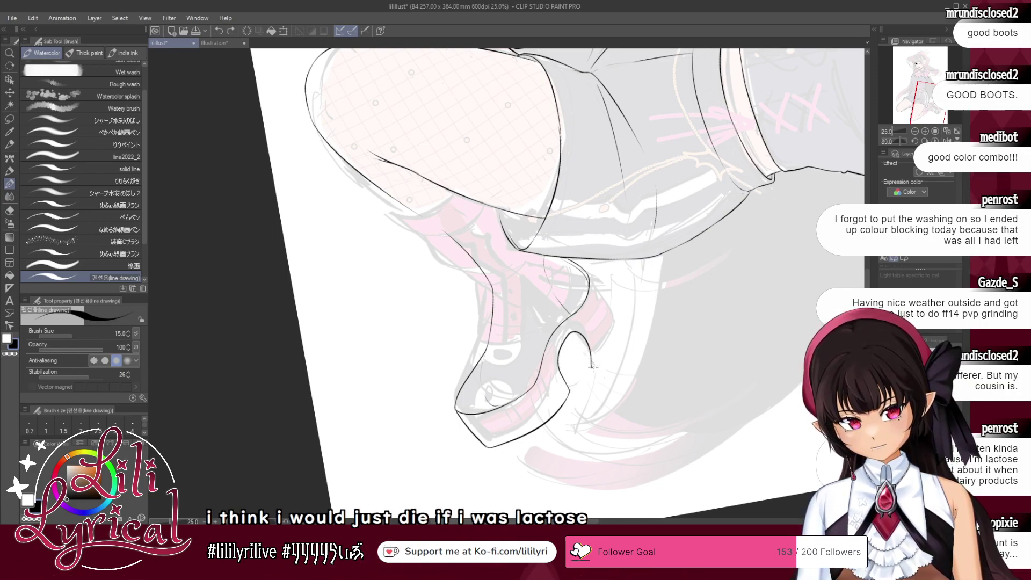
left_click_drag(591, 367, 616, 329)
left_click_drag(590, 282, 618, 322)
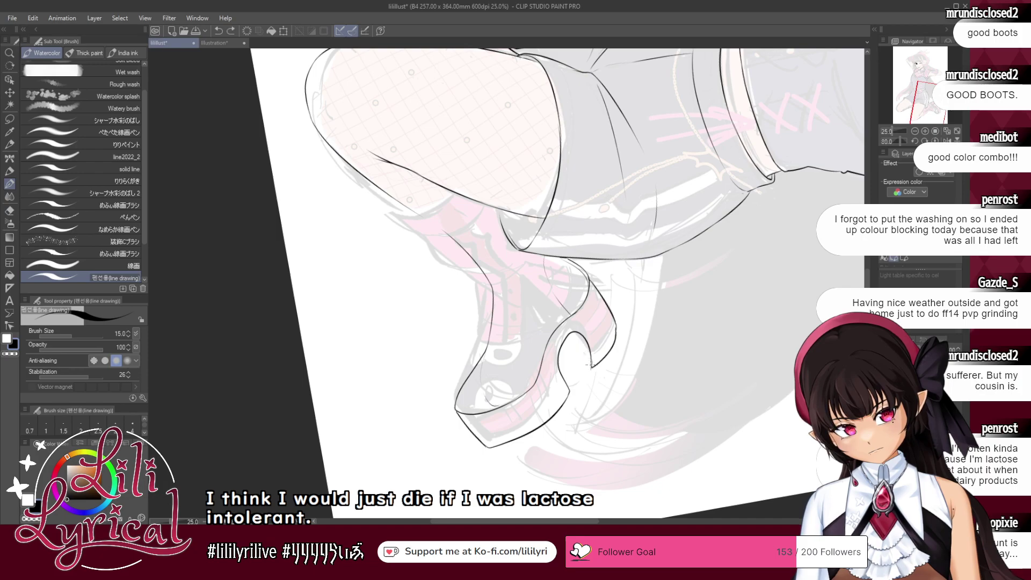
left_click_drag(589, 365, 582, 353)
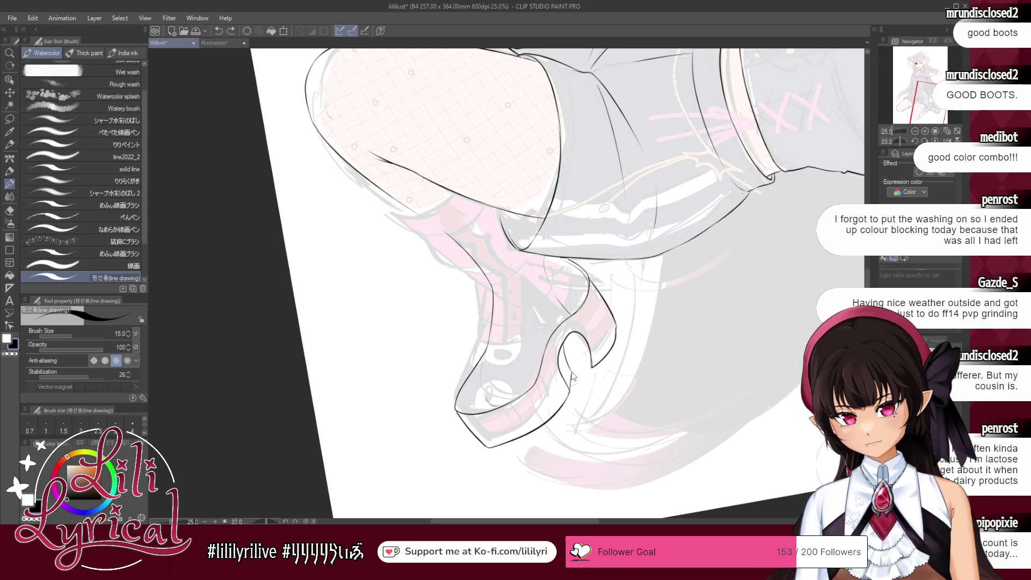
- Return the canvas to its upright angle, ink the inner stripe lines along the near boot's heel and sole, and save
left_click(936, 140)
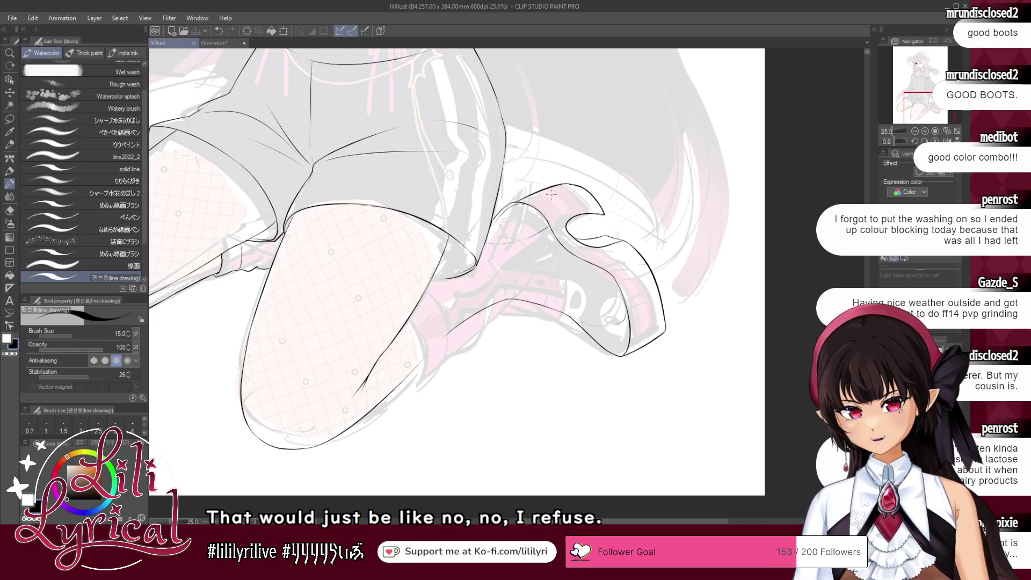
left_click_drag(542, 193, 569, 201)
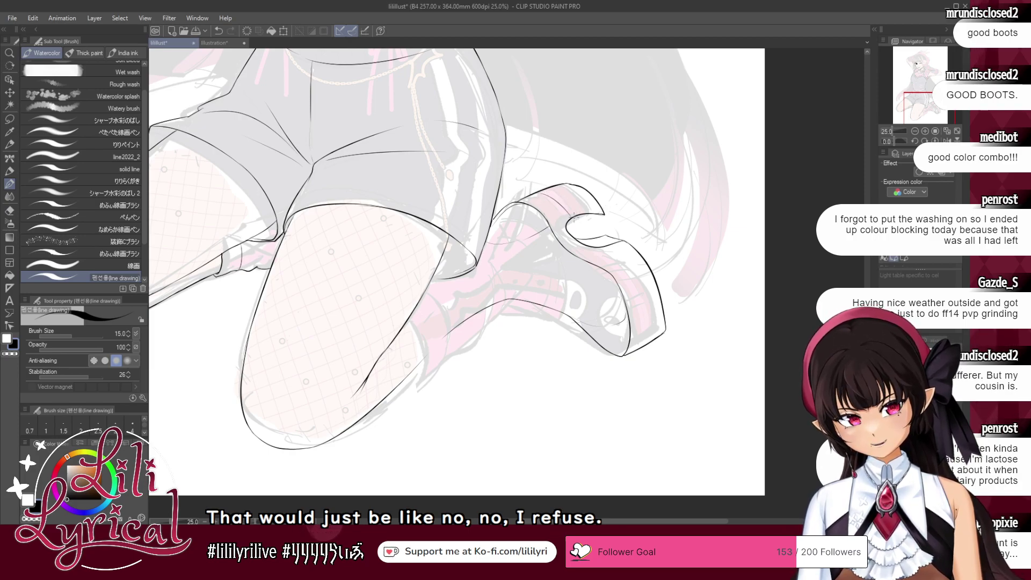
key("ctrl+z")
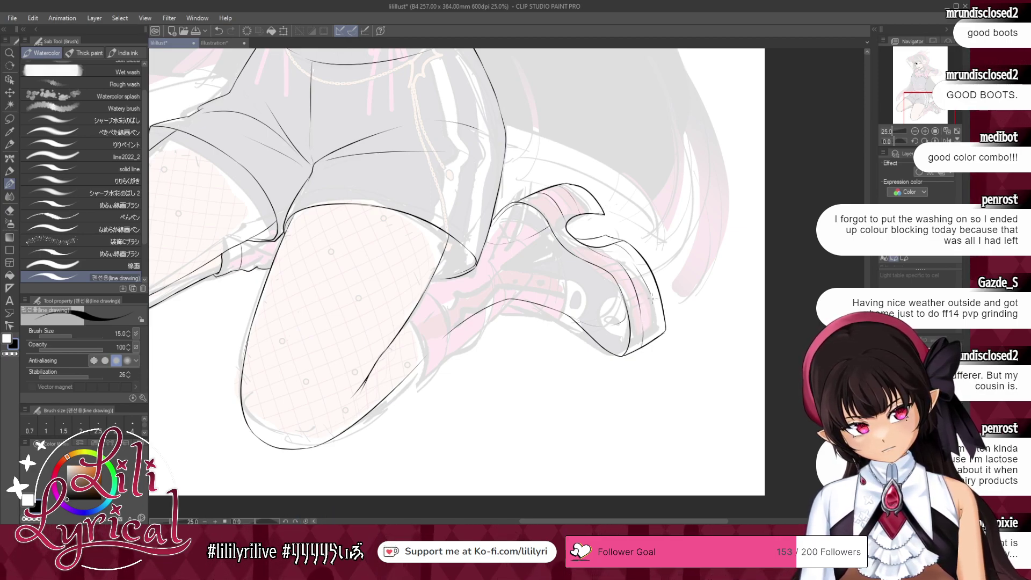
left_click_drag(638, 269, 657, 339)
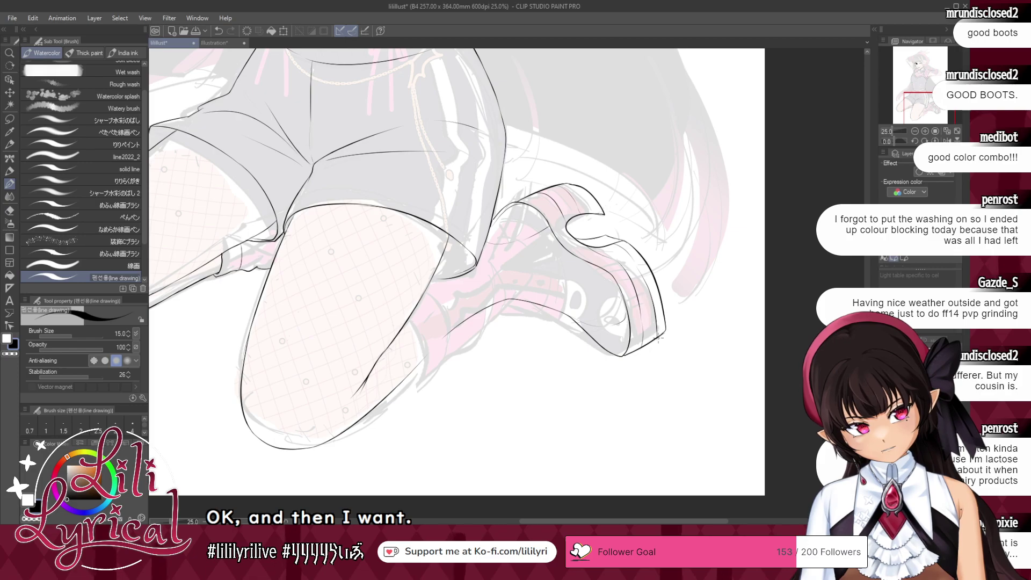
key("ctrl+s")
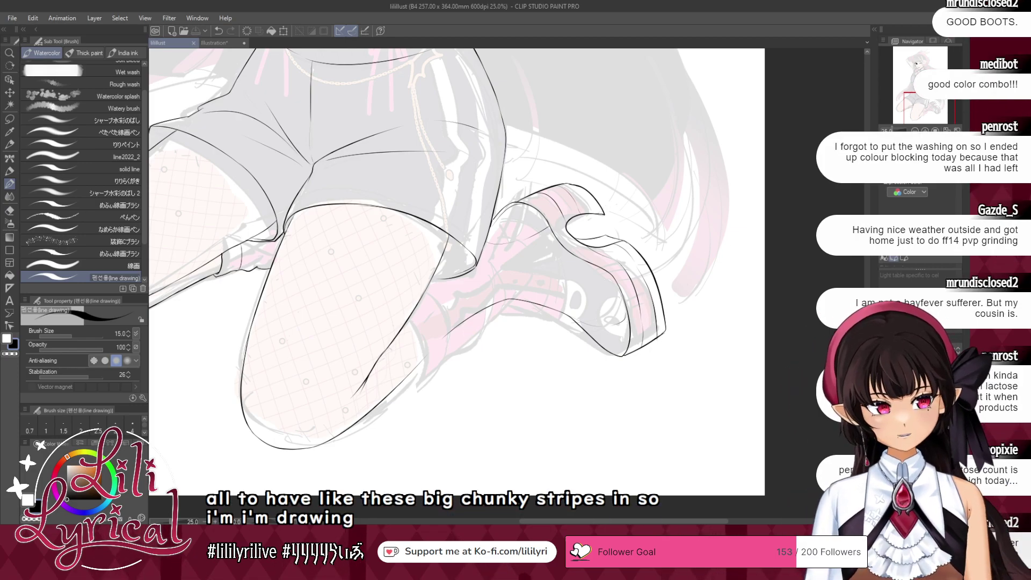
- Add a new layer for the leg warmer and fade the existing line art layer
key("ctrl+shift+n")
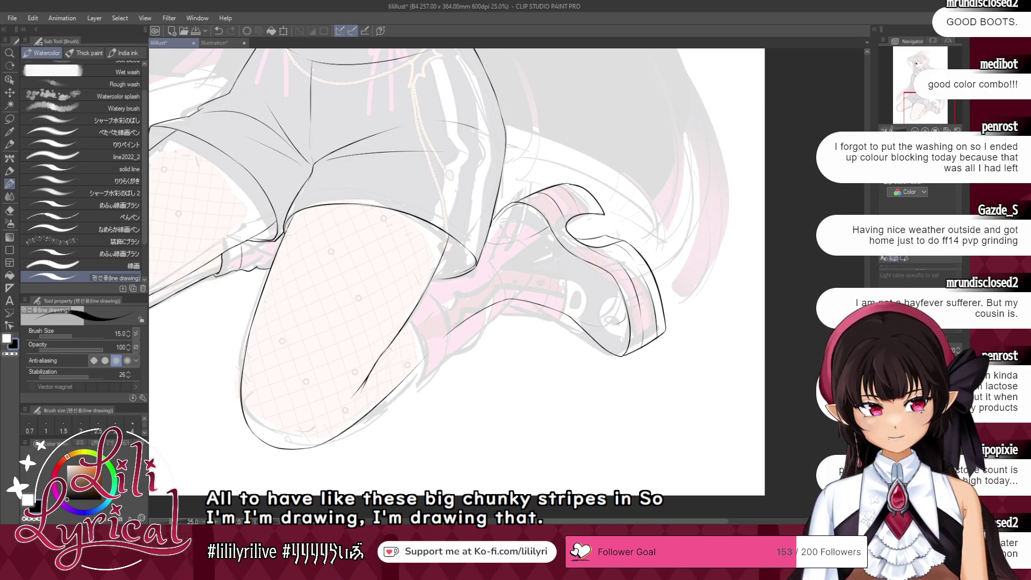
left_click(930, 351)
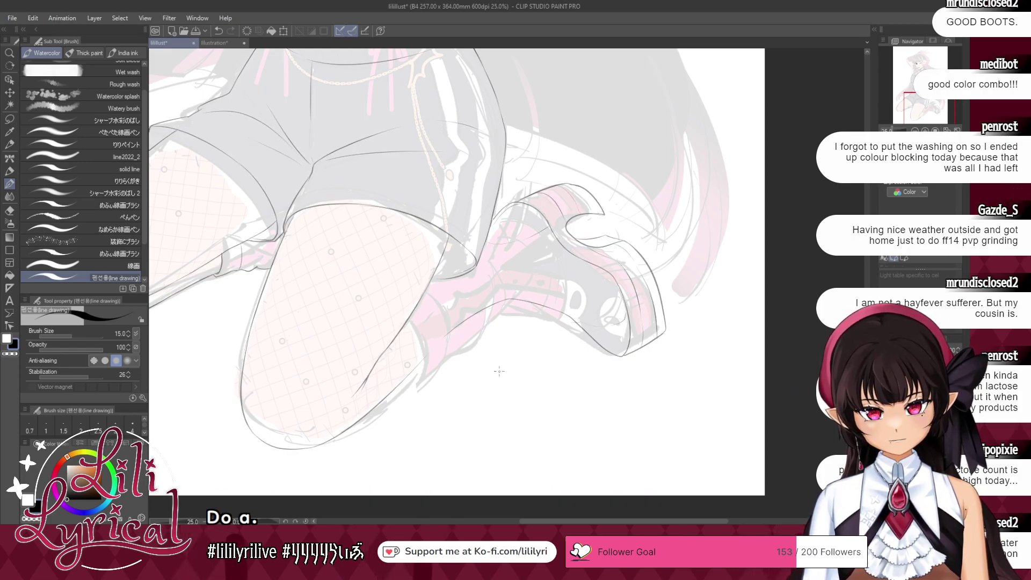
key("ctrl+z")
- Ink the near leg warmer's cuff behind the knee, its bunched lower contour, and the flared folds over the boot
left_click_drag(407, 324, 418, 368)
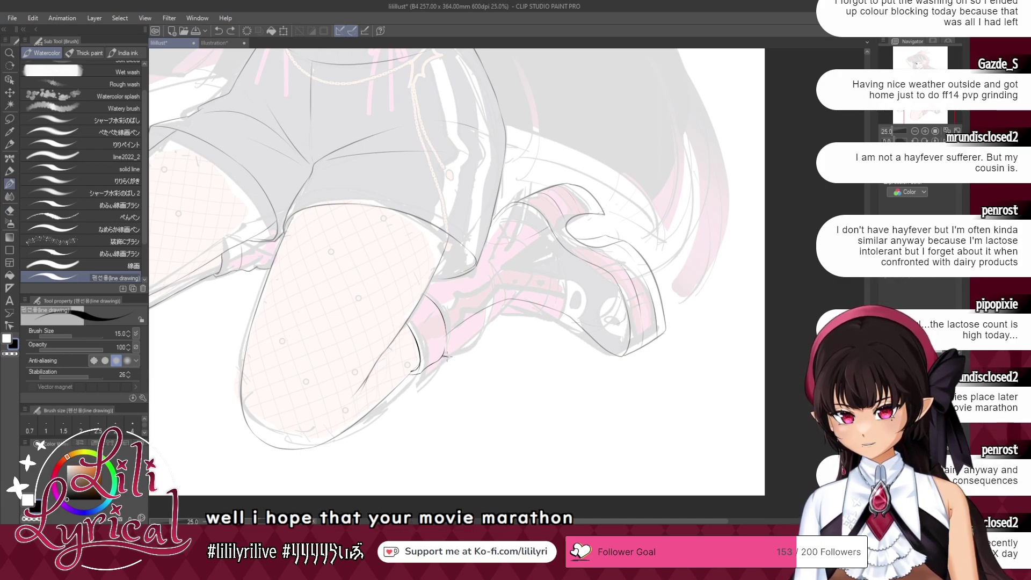
left_click_drag(444, 356, 474, 345)
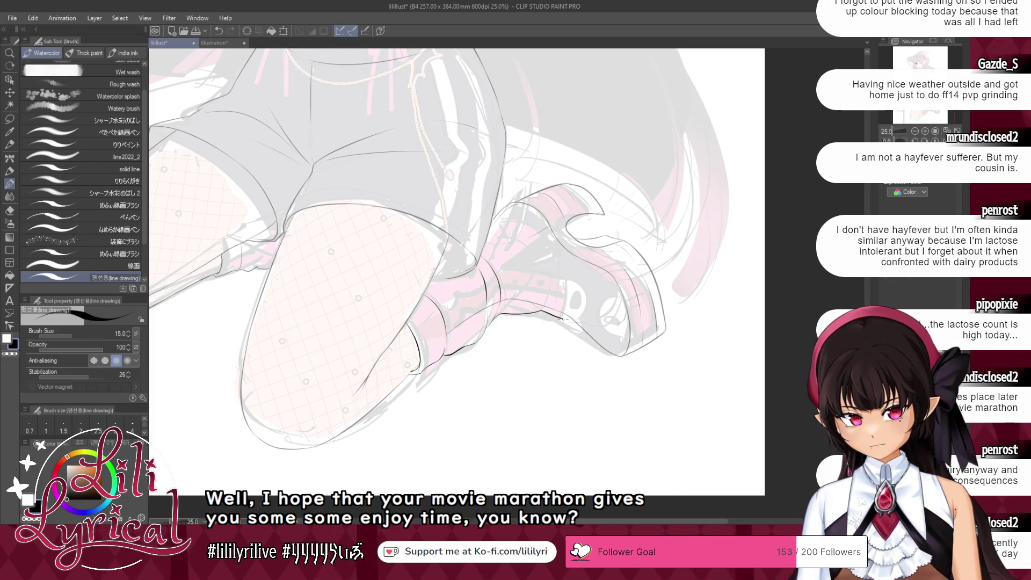
mouse_move(562, 318)
left_mouse_down()
mouse_move(566, 276)
mouse_move(501, 268)
mouse_move(483, 290)
mouse_move(437, 309)
mouse_move(462, 310)
mouse_move(500, 288)
mouse_move(571, 292)
left_mouse_up()
key("ctrl+z")
mouse_move(507, 268)
left_mouse_down()
mouse_move(548, 235)
mouse_move(492, 221)
left_mouse_up()
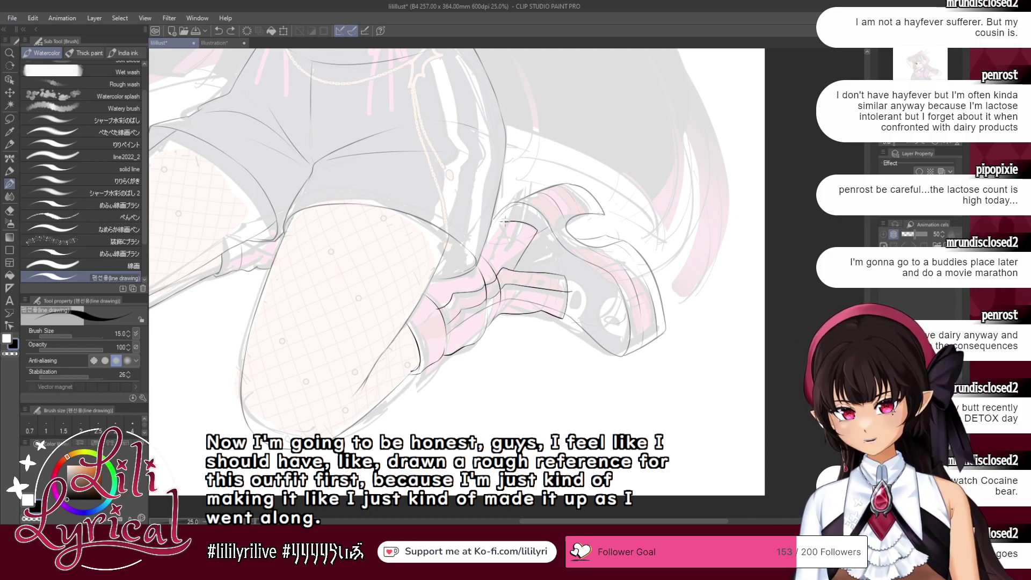
left_click_drag(497, 218, 503, 264)
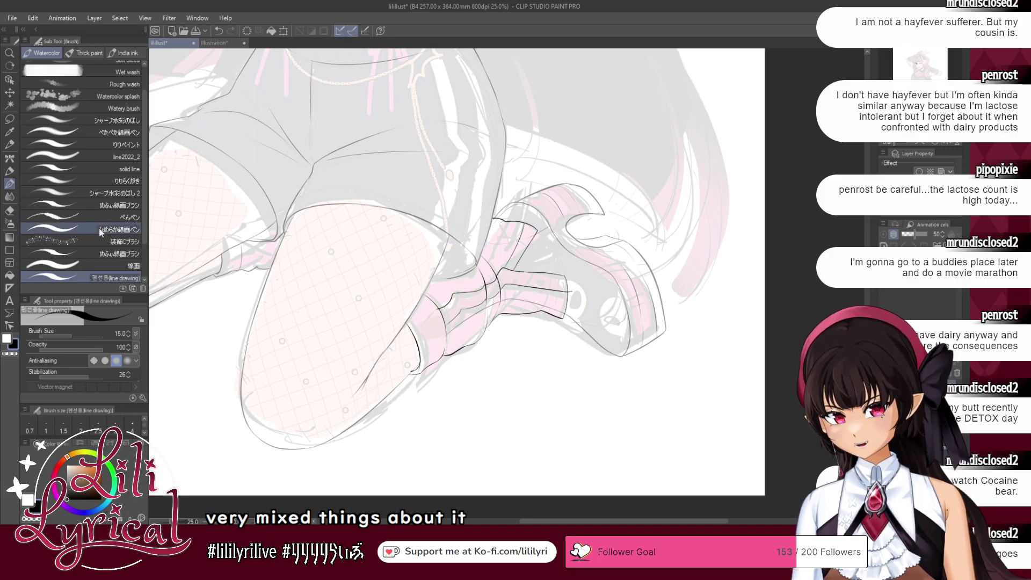
- Erase the leg and boot lines covered by the near leg warmer with the Hard eraser
key("e")
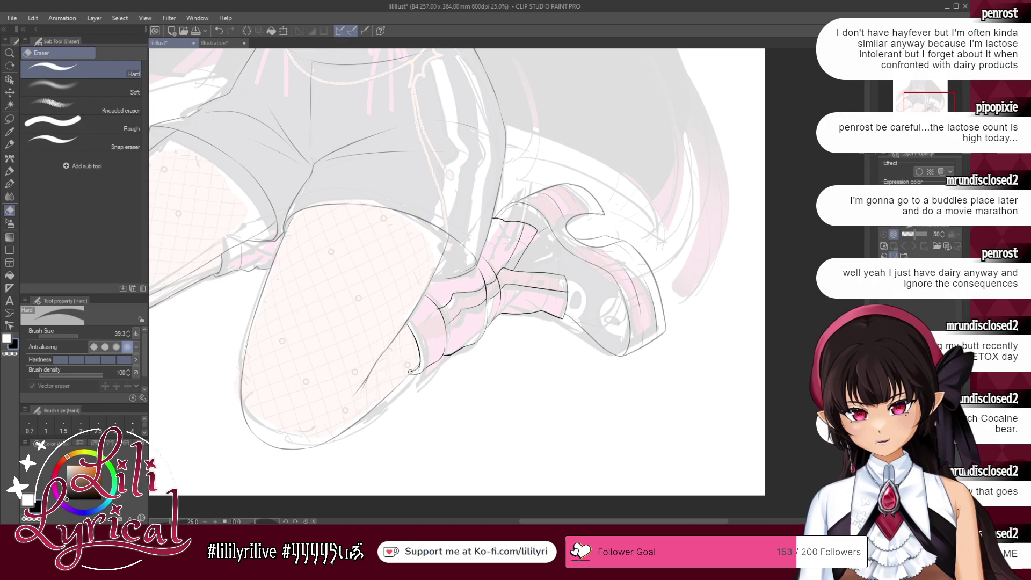
left_click(7, 184)
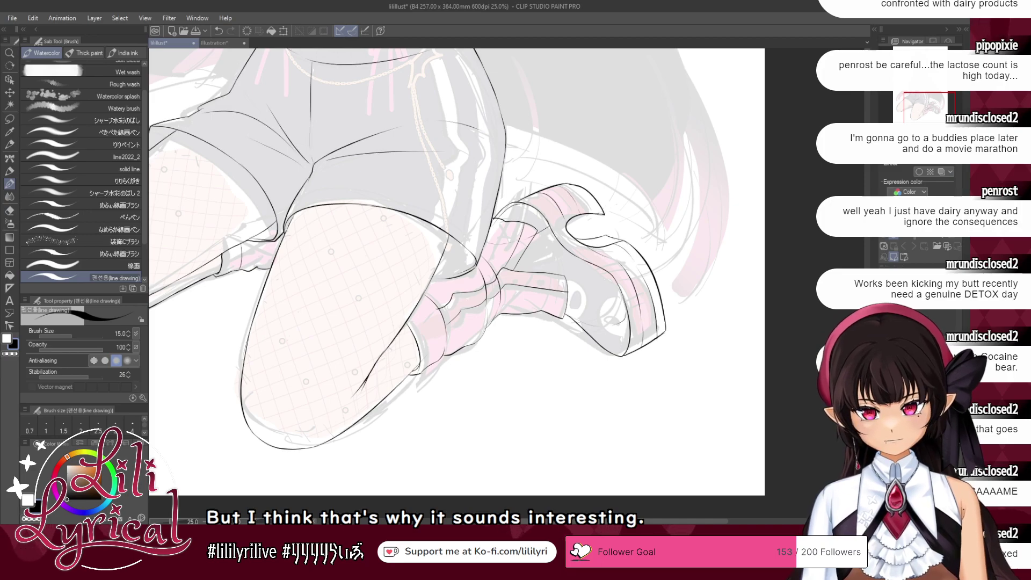
left_click(9, 210)
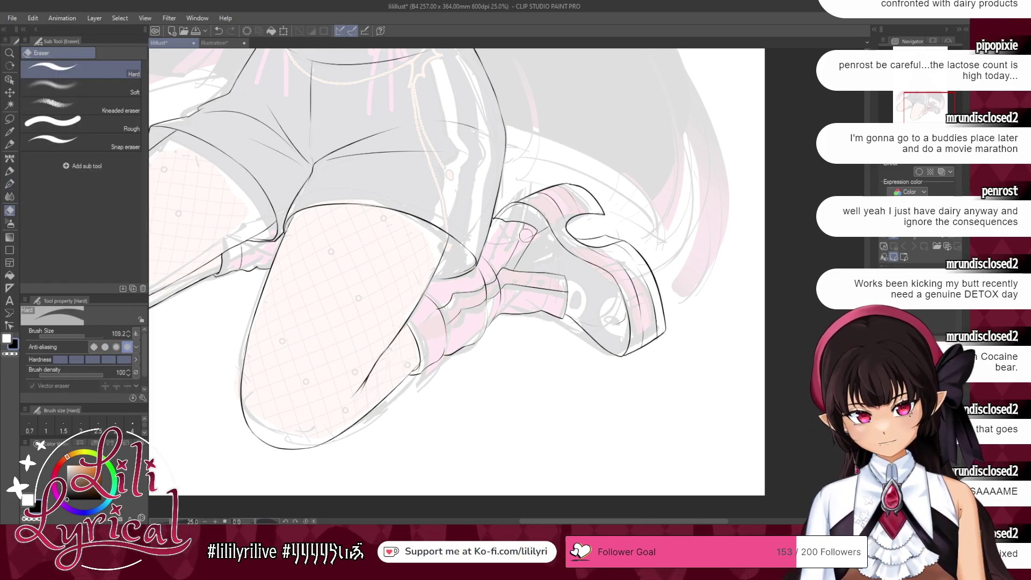
left_click_drag(491, 235, 500, 229)
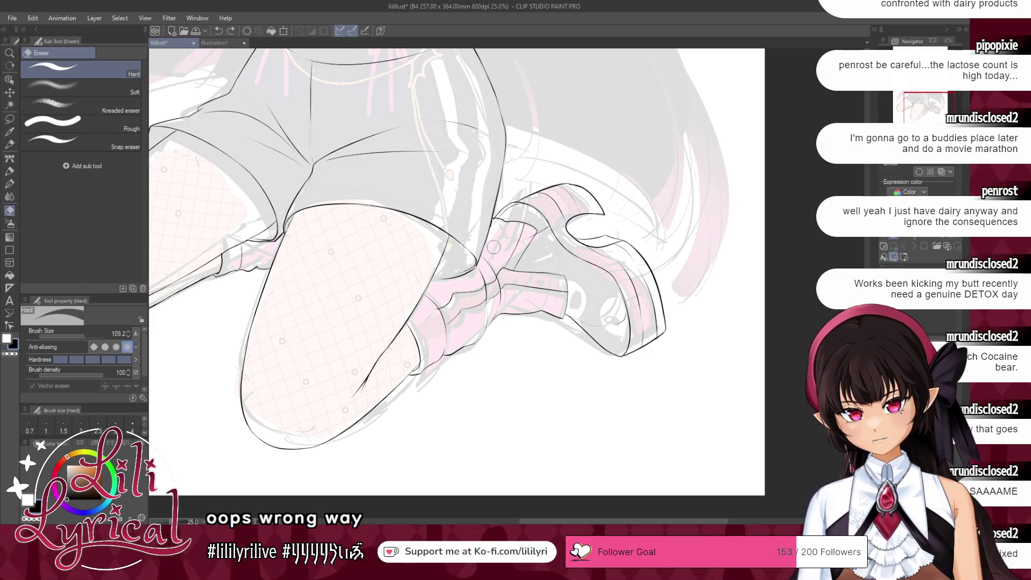
key("ctrl+z")
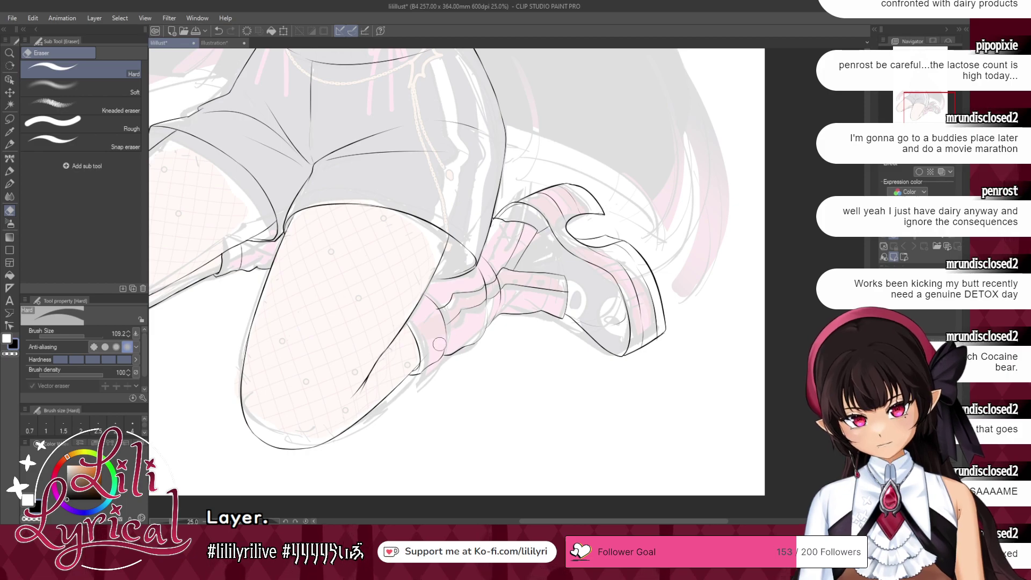
left_click_drag(428, 355, 428, 362)
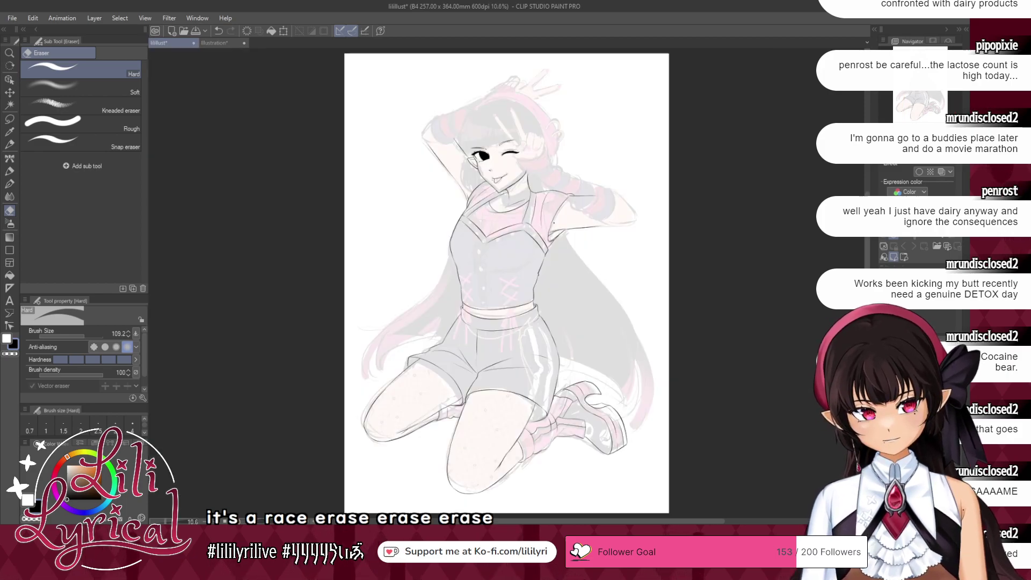
- Save the illustration and display the existing line art in blue as a guide for inking the raised hand
key("ctrl+0")
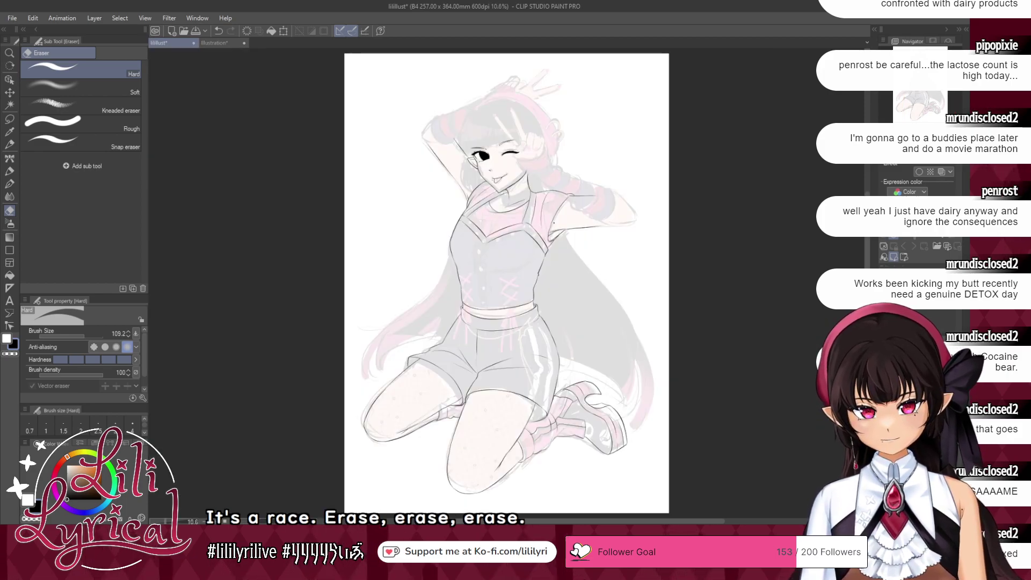
key("ctrl+s")
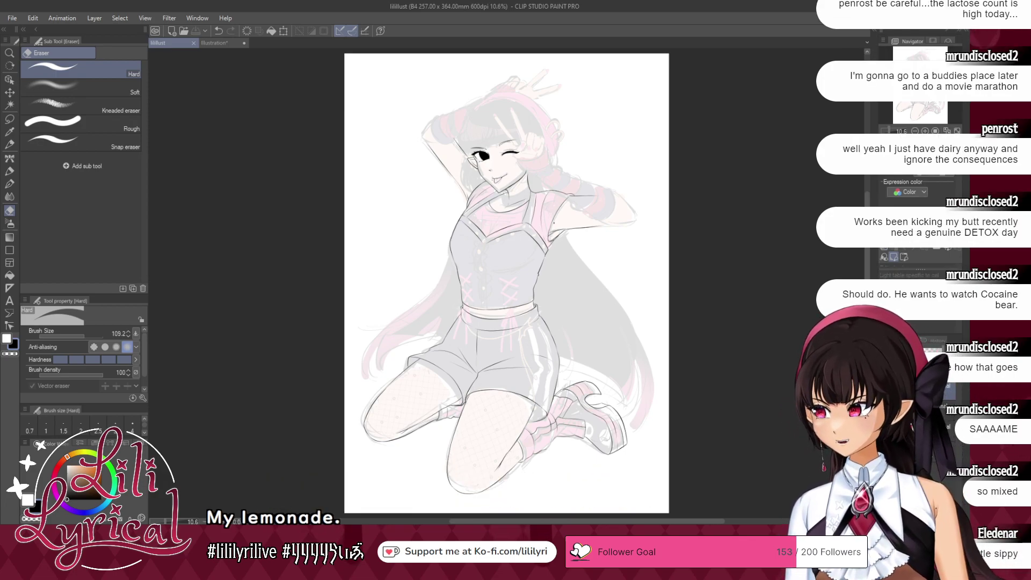
left_click_drag(919, 80, 929, 67)
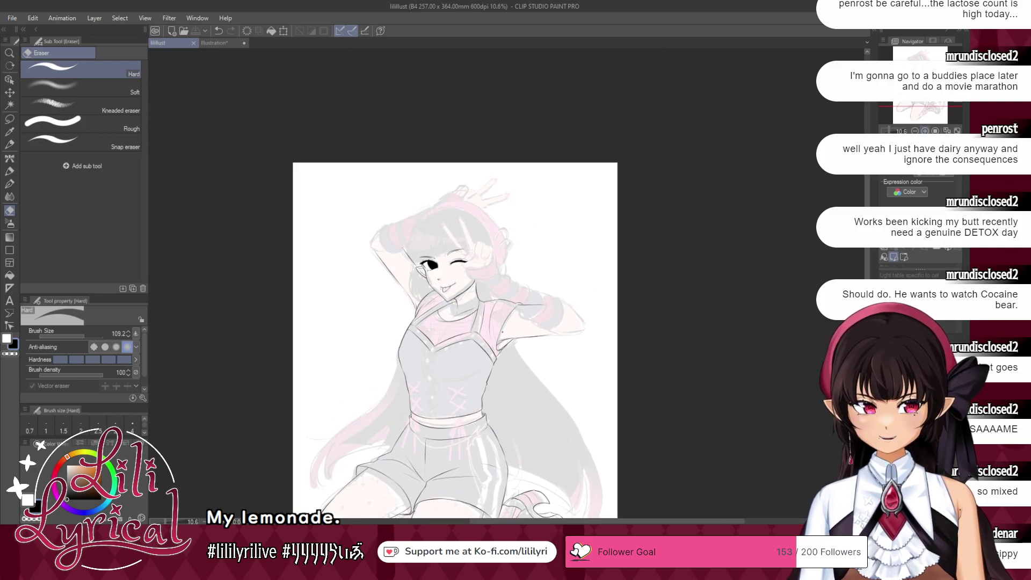
scroll(502, 332, "up", 4)
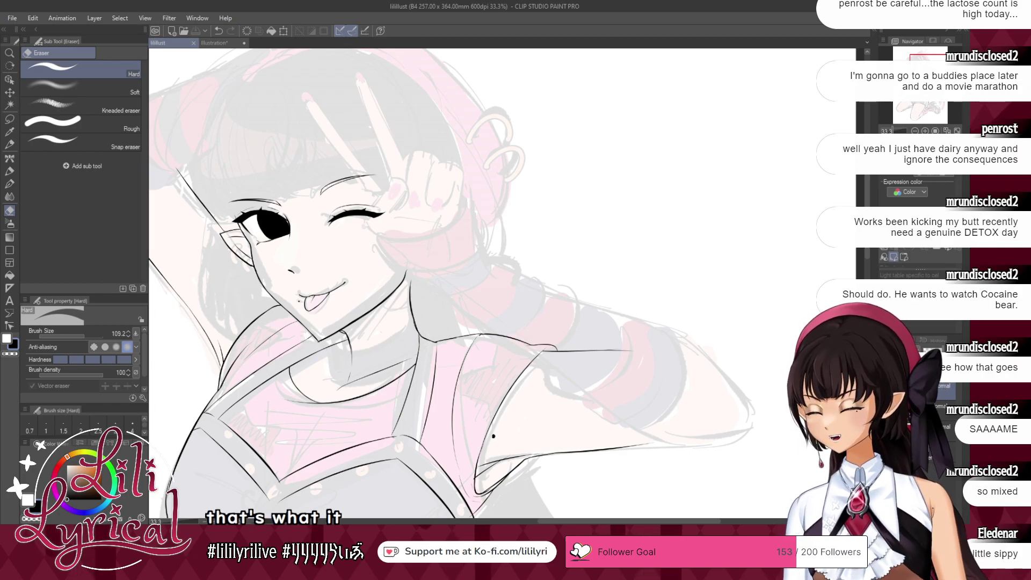
left_click(9, 184)
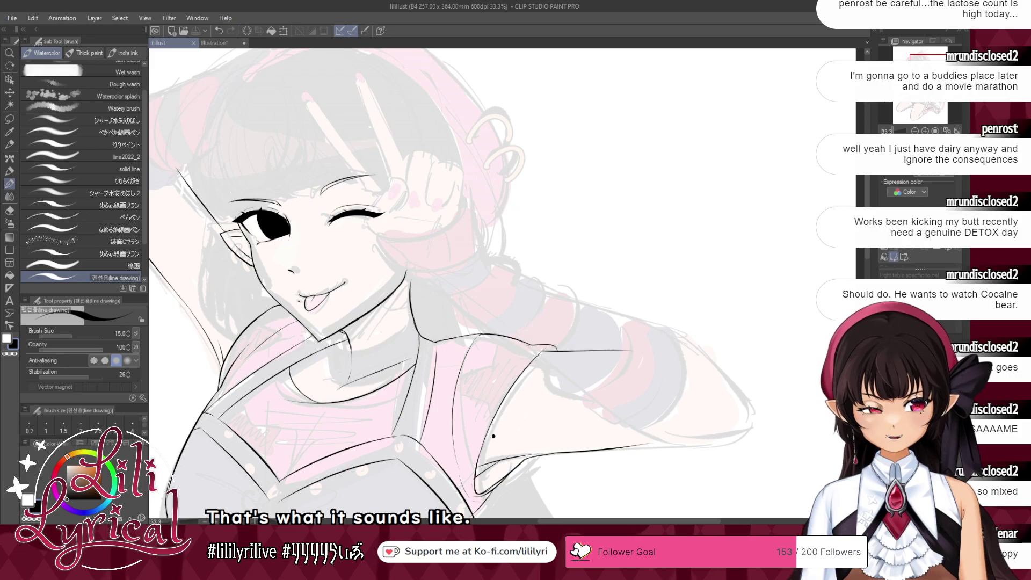
key("ctrl+b")
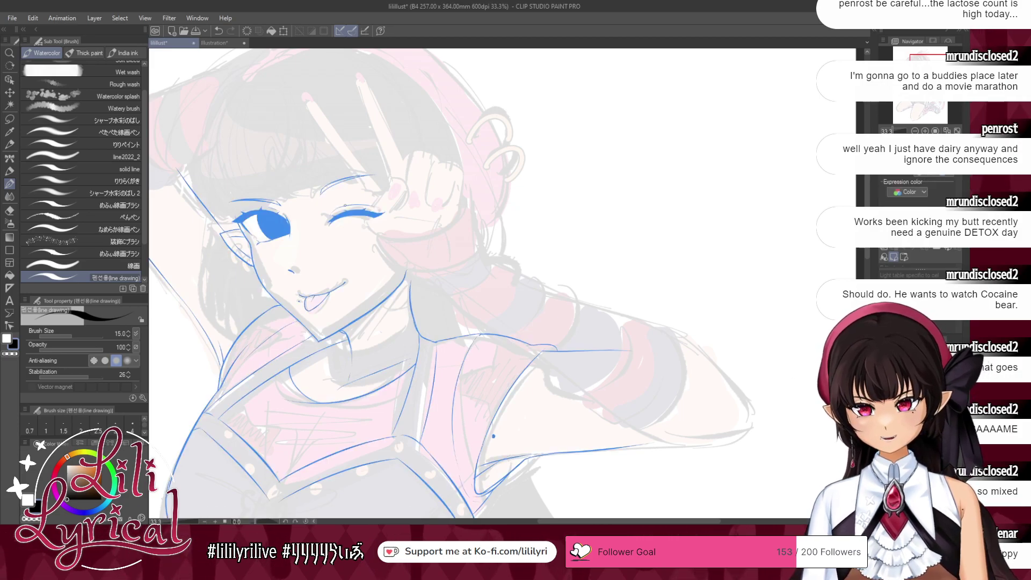
- Ink the thumb's outline, the palm crease, and the lower edge of the hand beside the winking eye
left_click_drag(368, 226, 390, 255)
mouse_move(369, 225)
left_mouse_down()
mouse_move(407, 264)
mouse_move(399, 259)
mouse_move(436, 263)
mouse_move(399, 219)
left_mouse_up()
key("ctrl+z")
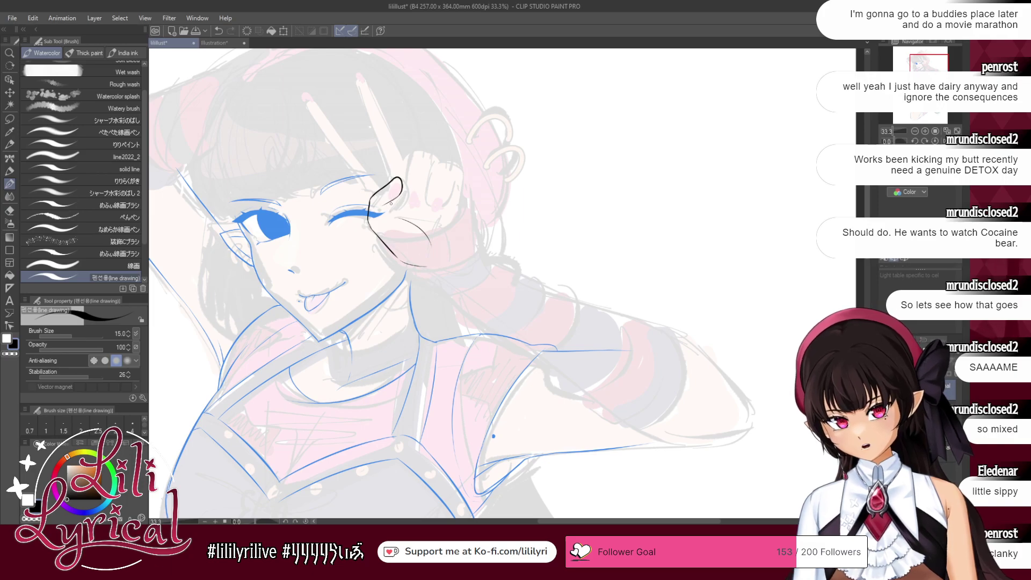
key("ctrl+z")
left_click_drag(391, 204, 393, 210)
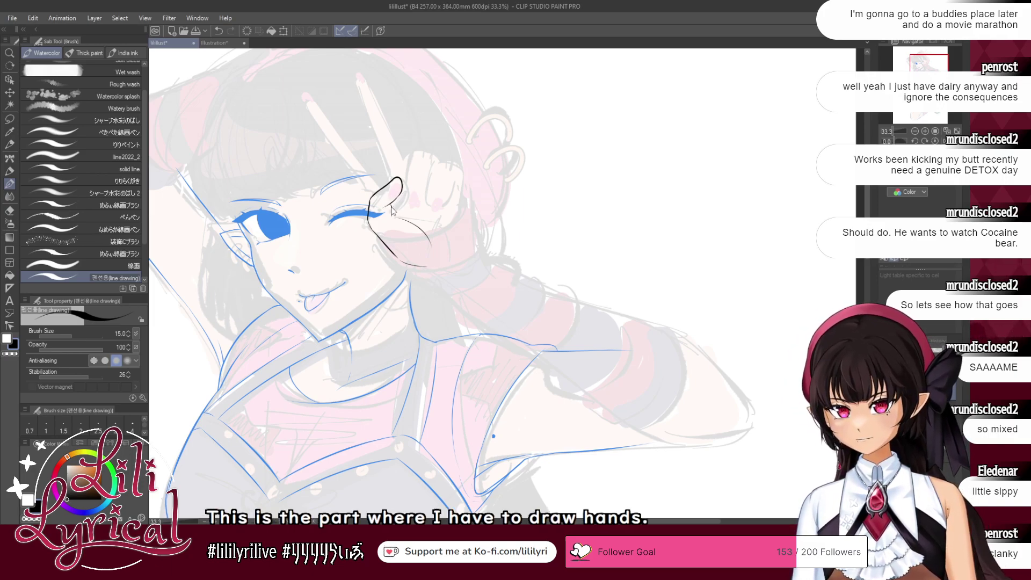
left_click_drag(390, 211, 398, 217)
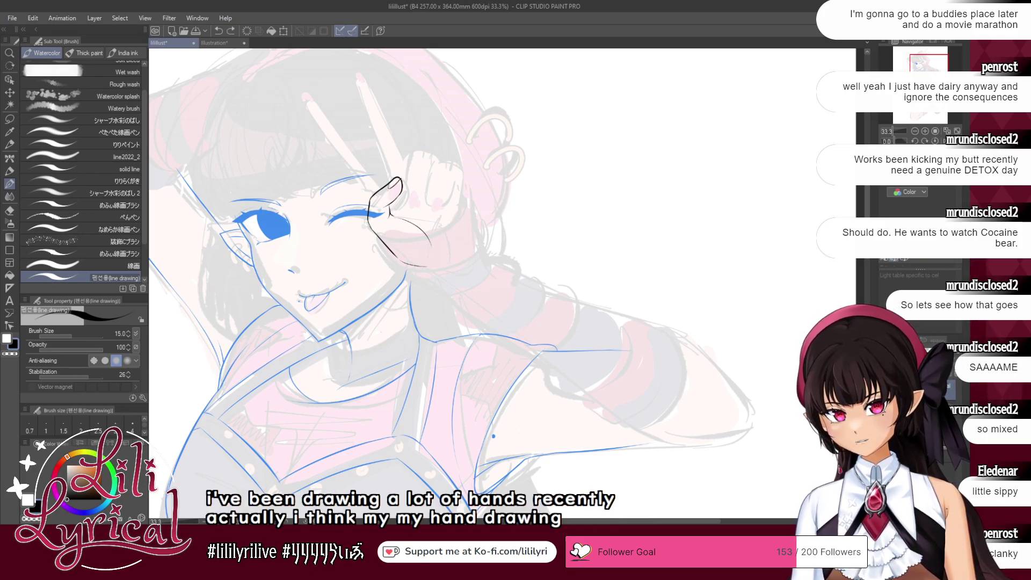
- Clear the thumb's faulty inner lines with transparent color and redraw its inner edge down to the palm
key("ctrl+z")
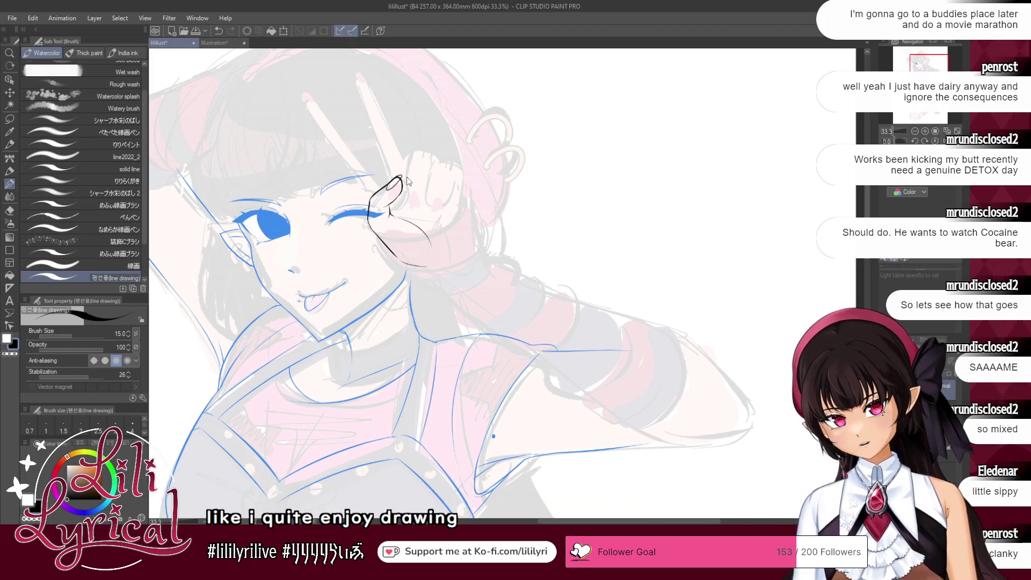
left_click(12, 354)
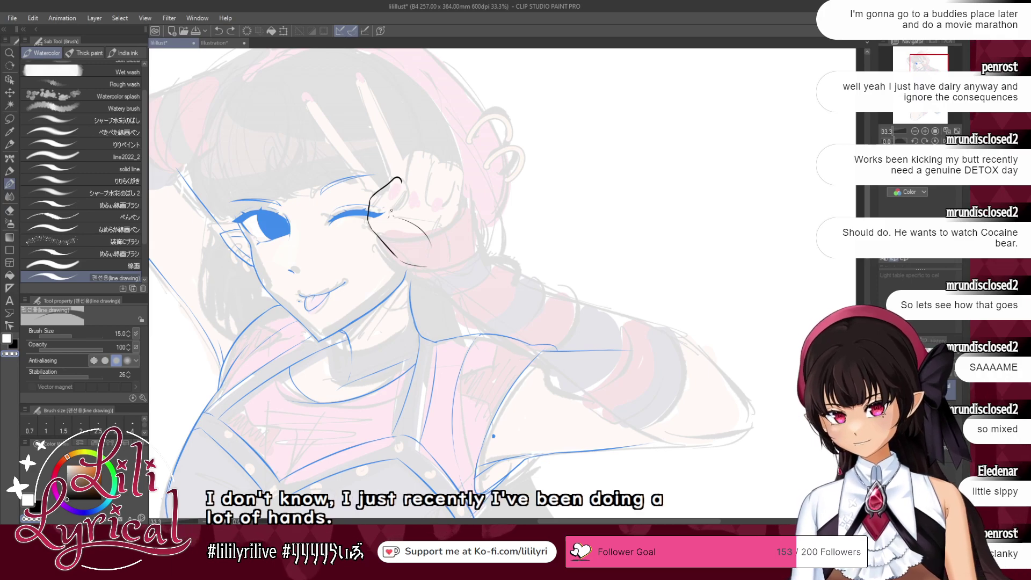
left_click_drag(389, 221, 399, 218)
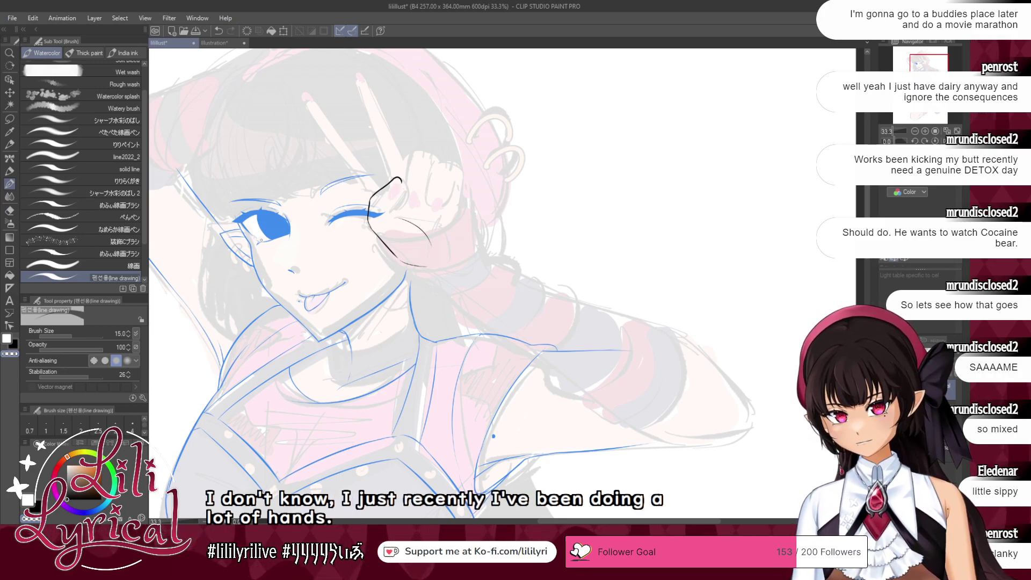
left_click(14, 345)
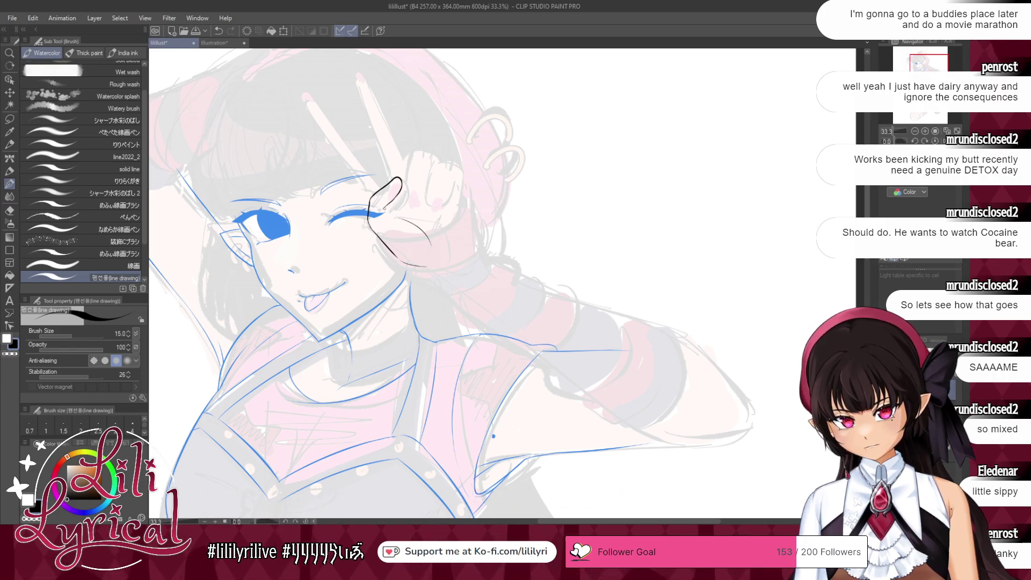
key("ctrl+z")
left_click_drag(402, 190, 389, 217)
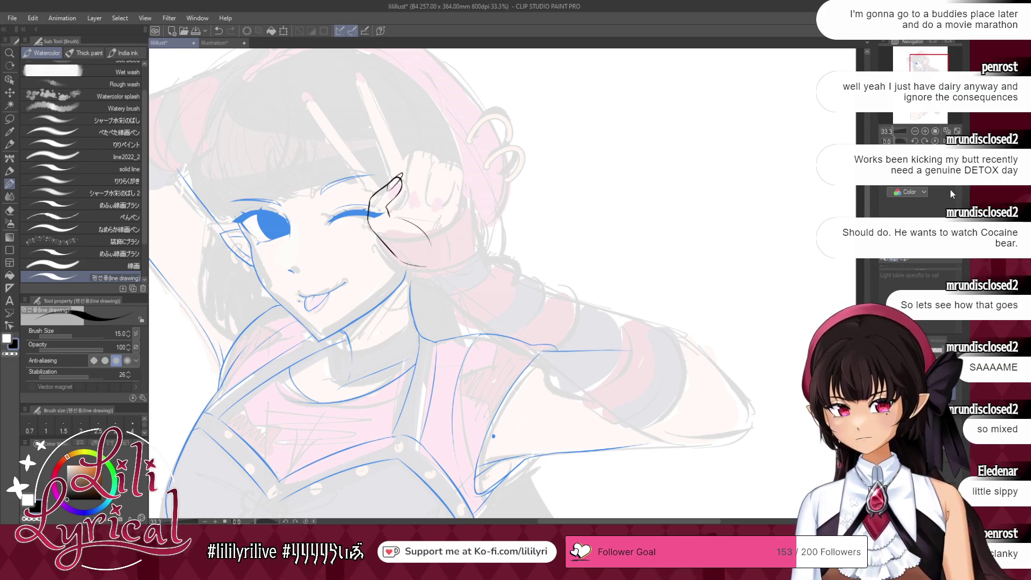
- Ink the pointed nail on the thumb's tip and remove the trial arc over the neighboring folded finger
left_click(947, 141)
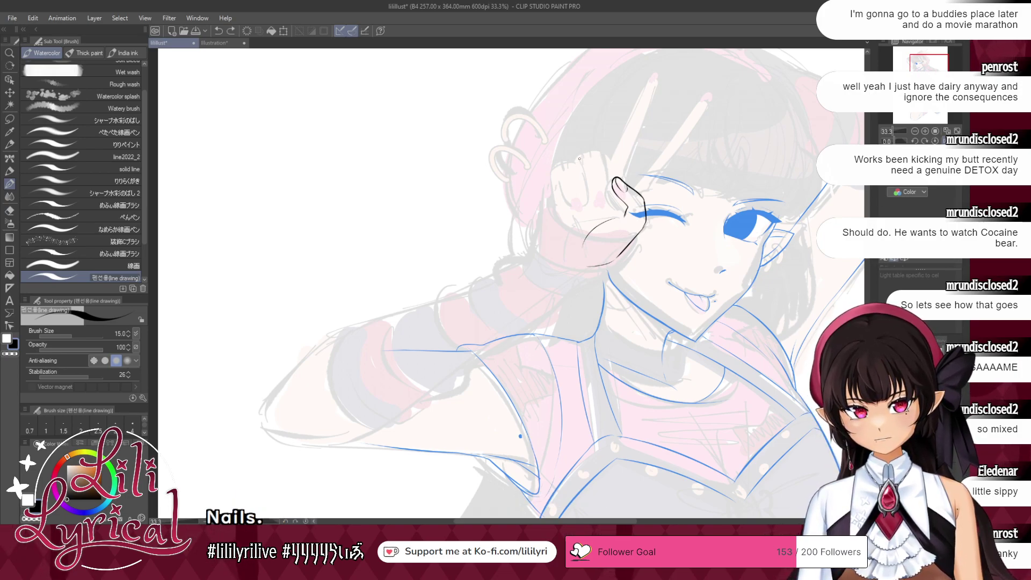
left_click_drag(580, 159, 608, 157)
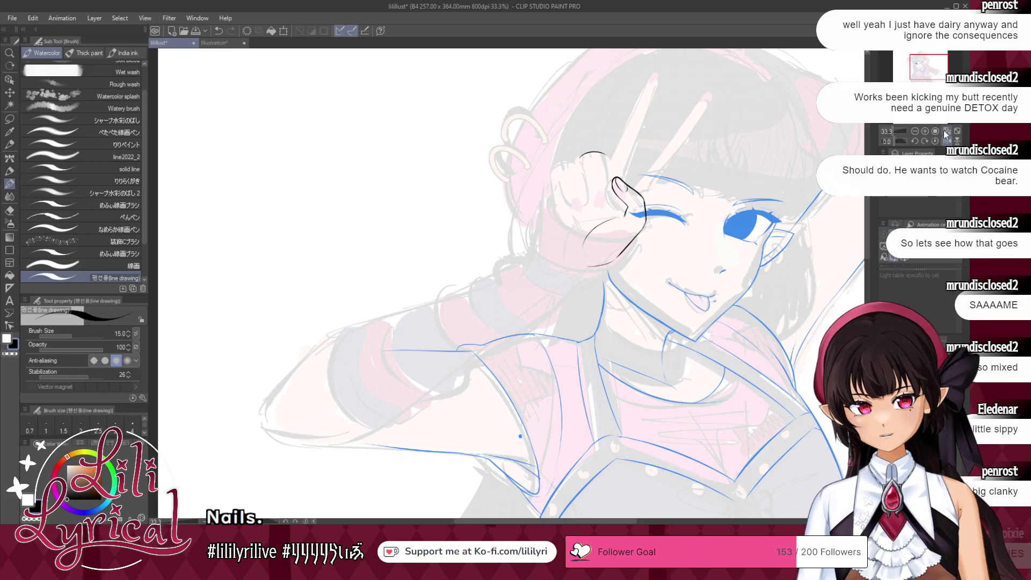
left_click(926, 132)
left_click(925, 132)
left_click(947, 141)
left_click_drag(918, 64, 915, 62)
mouse_move(430, 136)
left_mouse_down()
mouse_move(442, 156)
mouse_move(439, 133)
mouse_move(421, 153)
left_mouse_up()
key("ctrl+z")
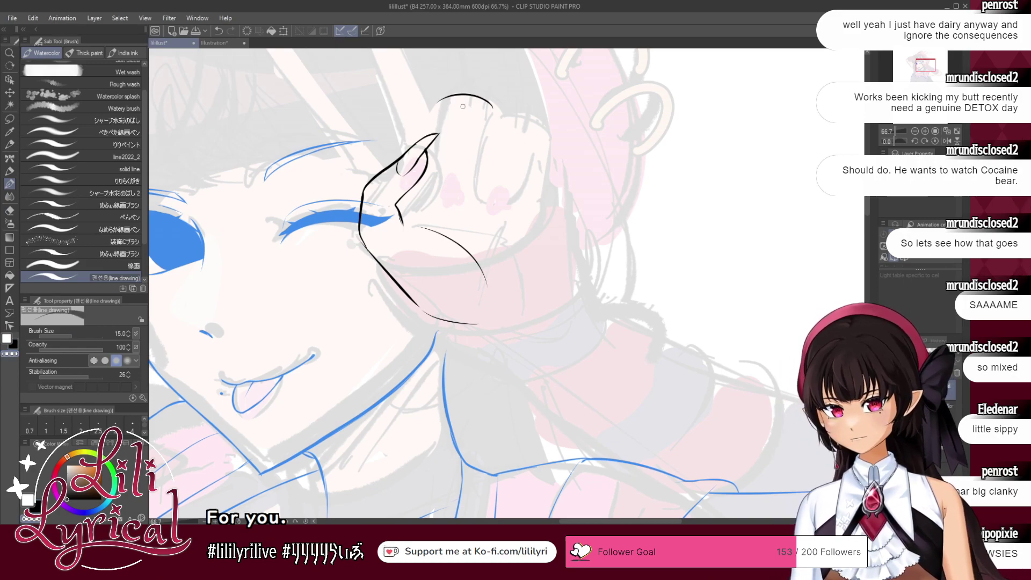
key("ctrl+z")
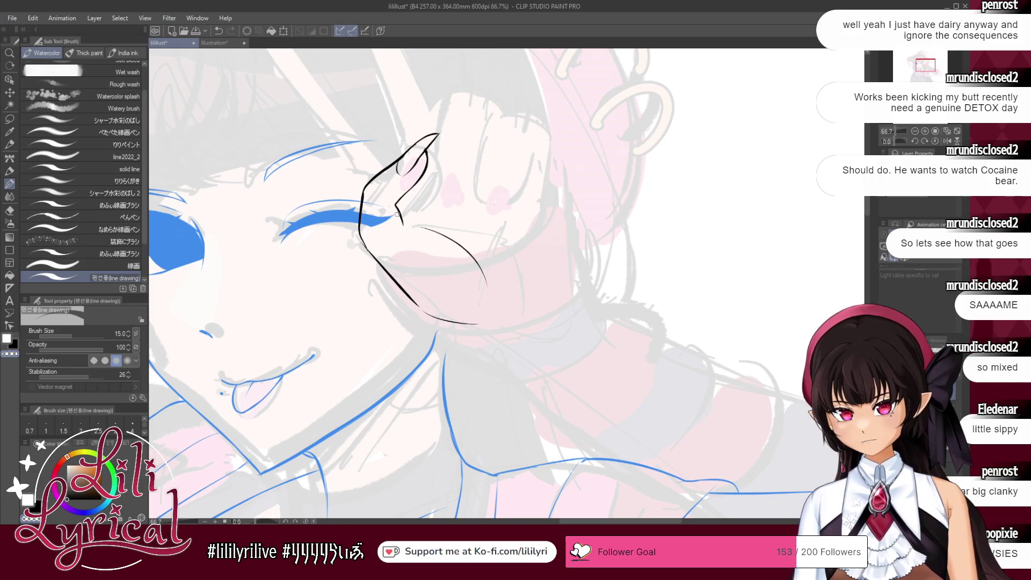
- Ink the hand's outer contour from the wrist up and around the top of the folded little finger
left_click(15, 348)
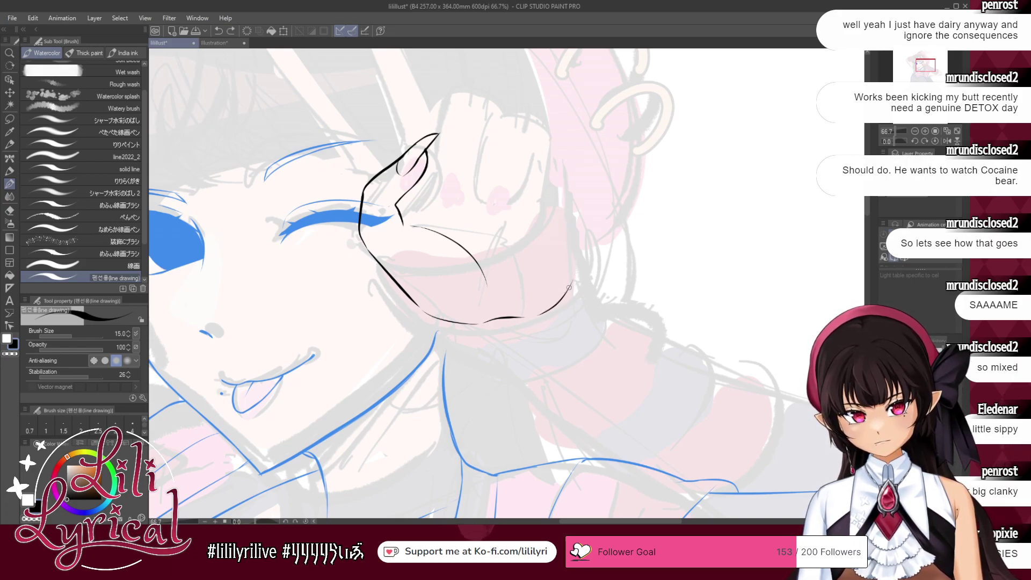
left_click(948, 140)
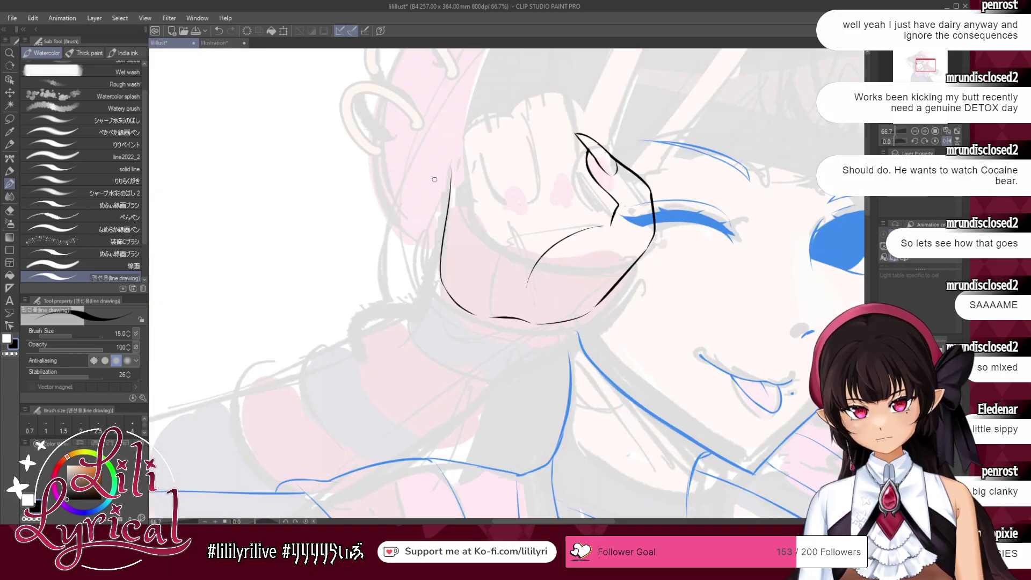
left_click_drag(451, 171, 473, 135)
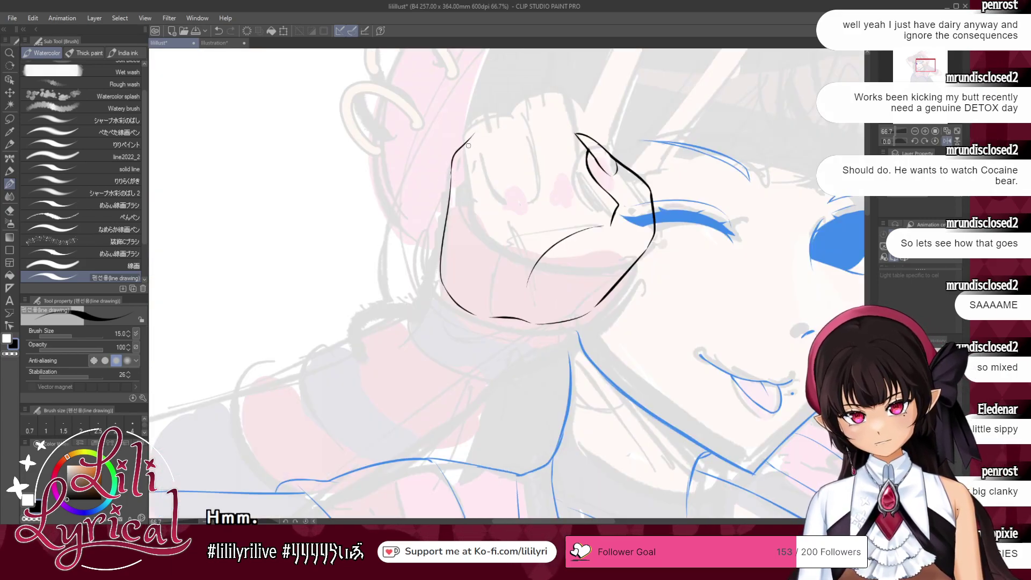
key("ctrl+z")
mouse_move(452, 172)
left_mouse_down()
mouse_move(480, 119)
mouse_move(518, 170)
left_mouse_up()
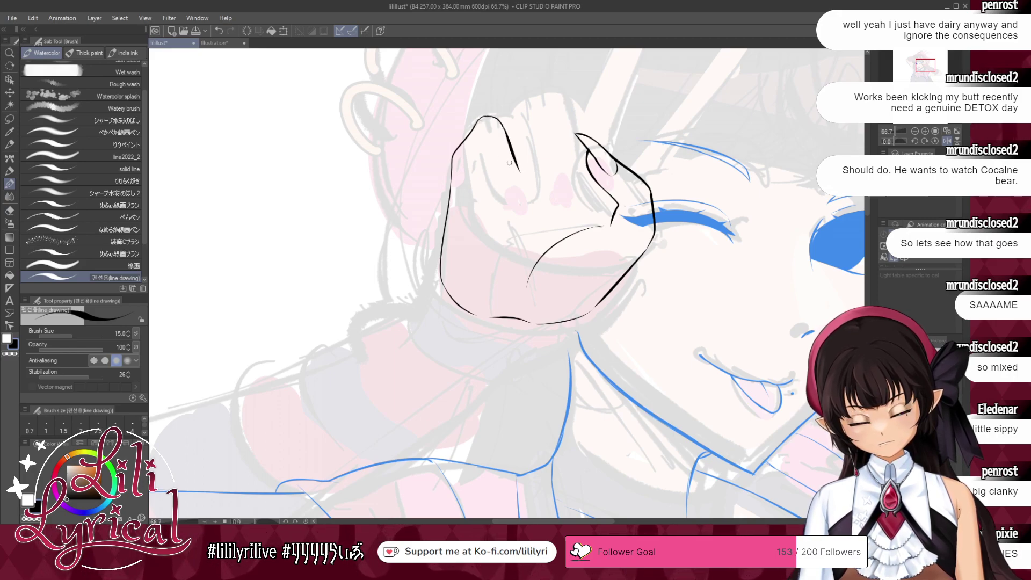
- Ink the little finger's curled tip, knuckle crease, and pointed nail, clearing overlapping strokes with transparent color
mouse_move(479, 138)
left_mouse_down()
mouse_move(498, 180)
mouse_move(508, 178)
left_mouse_up()
key("ctrl+z")
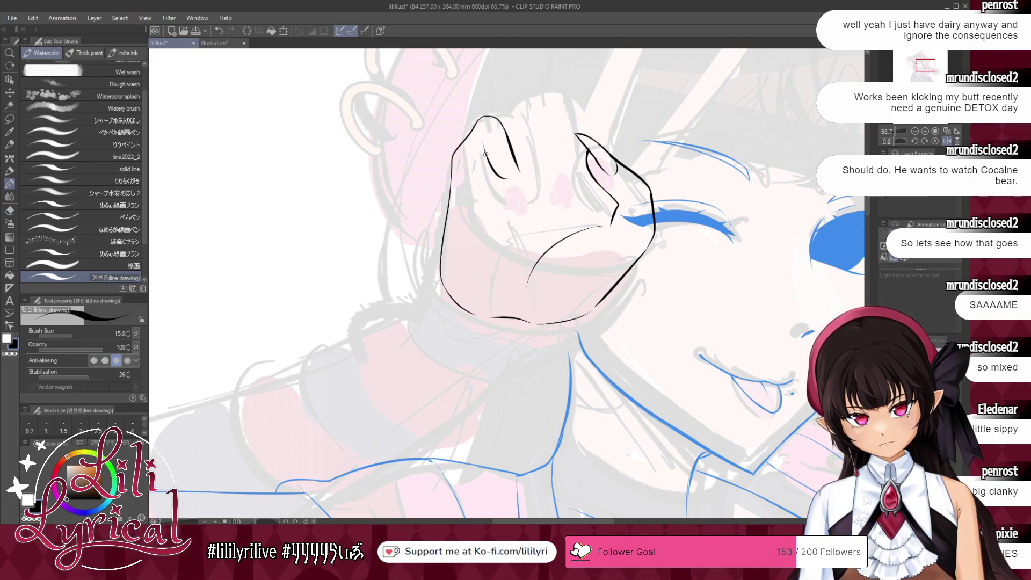
mouse_move(483, 168)
left_mouse_down()
mouse_move(477, 175)
mouse_move(473, 159)
mouse_move(480, 186)
left_mouse_up()
key("ctrl+z")
key("ctrl+z")
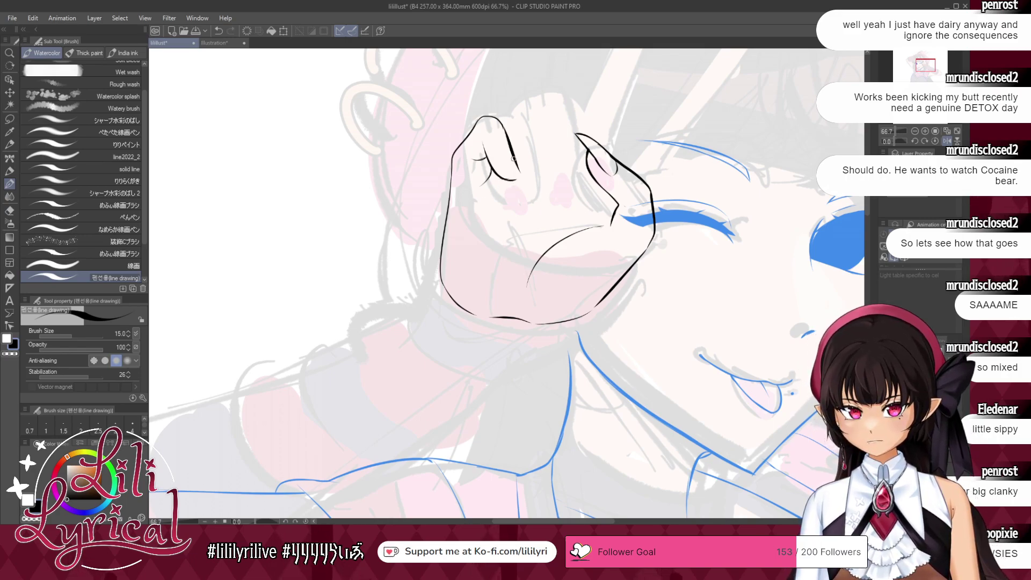
left_click_drag(511, 158, 518, 181)
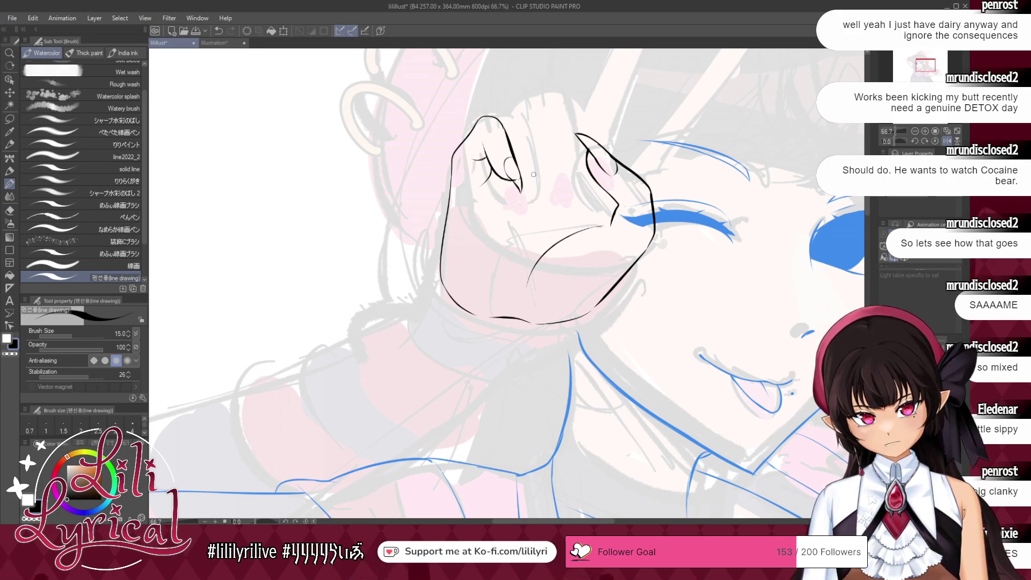
left_click(12, 358)
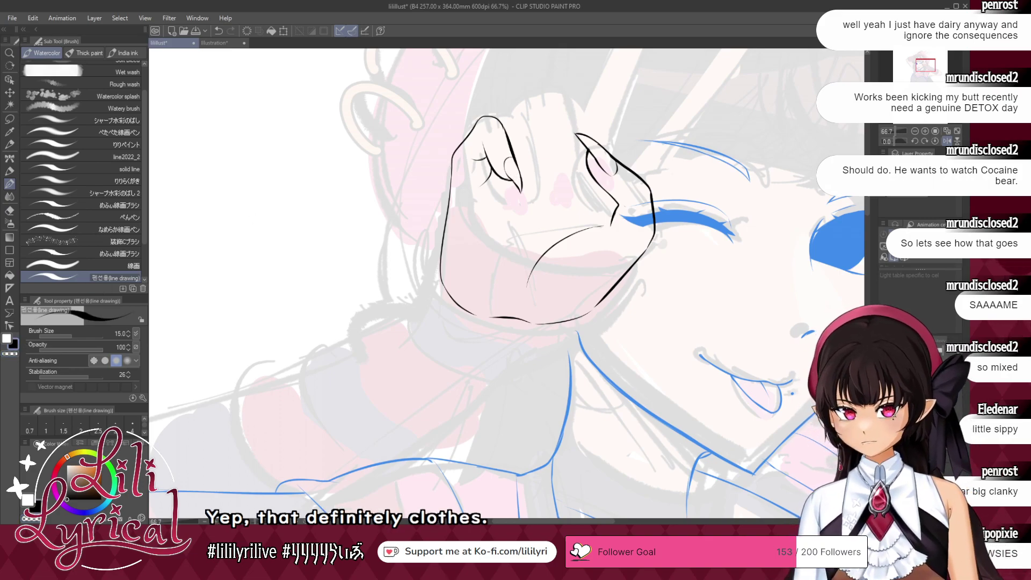
- Ink the folded ring finger's rounded top, curled tip, and pointed nail beside the little finger
left_click(948, 141)
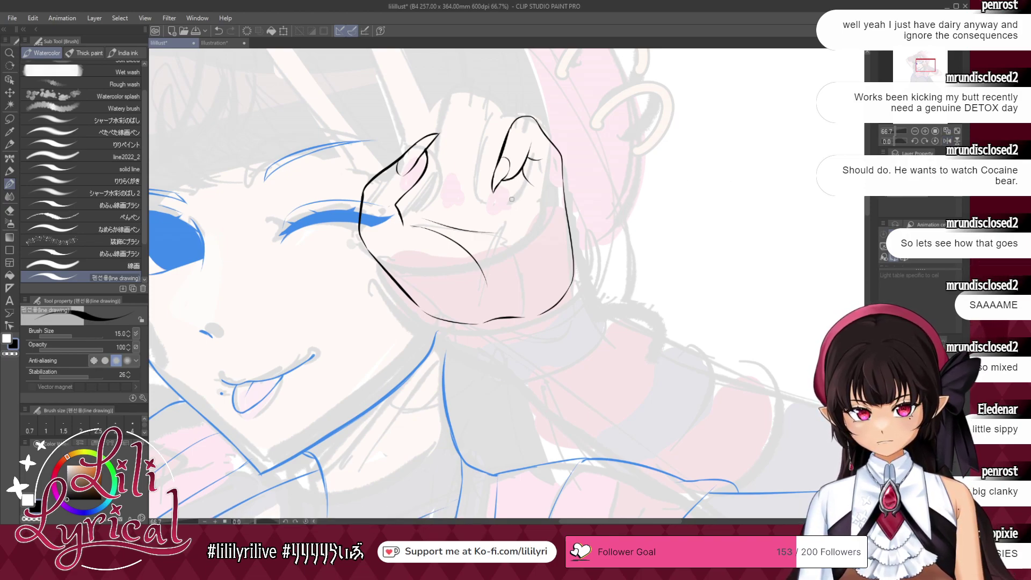
left_click(947, 131)
left_click_drag(926, 74, 931, 64)
left_click(926, 131)
left_click(925, 131)
left_click(926, 131)
left_click(926, 131)
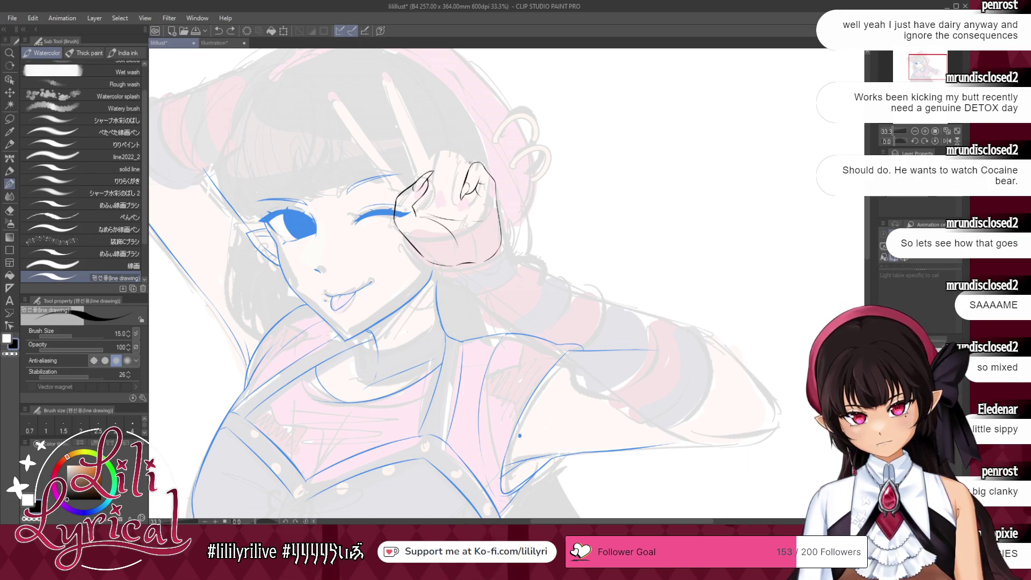
left_click_drag(466, 161, 454, 160)
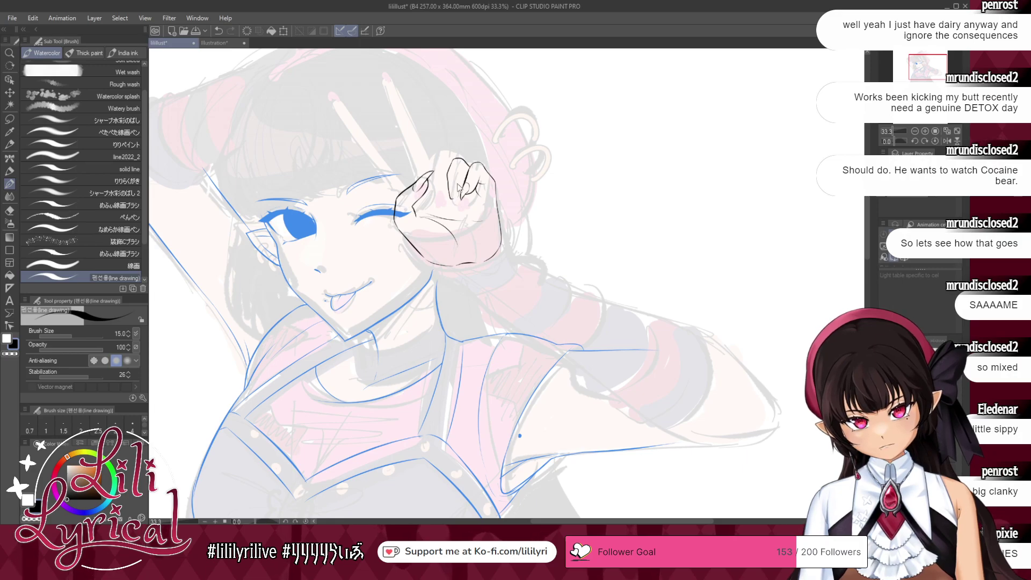
left_click_drag(459, 177, 461, 199)
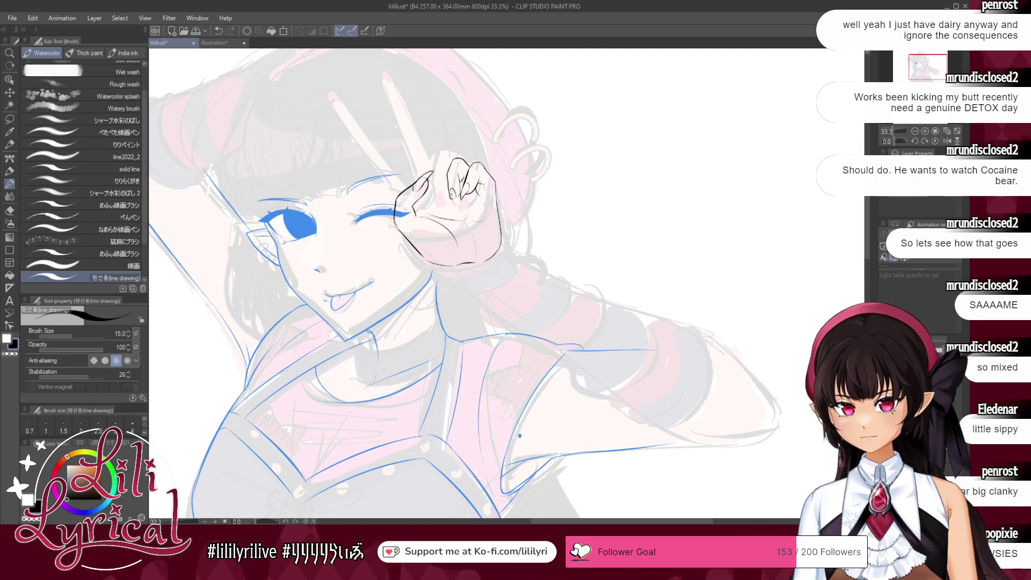
key("ctrl+z")
left_click_drag(452, 202, 456, 207)
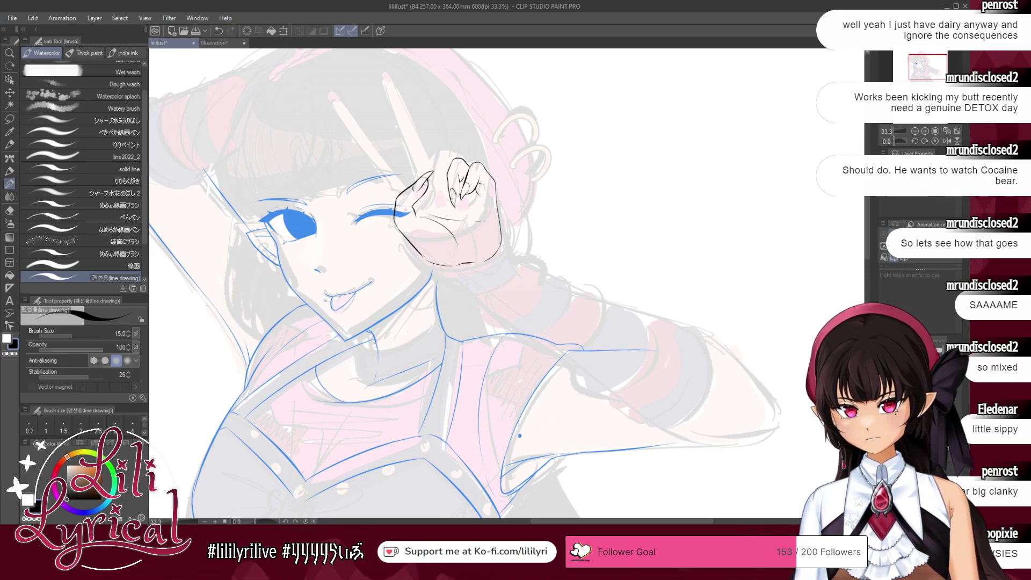
left_click(11, 355)
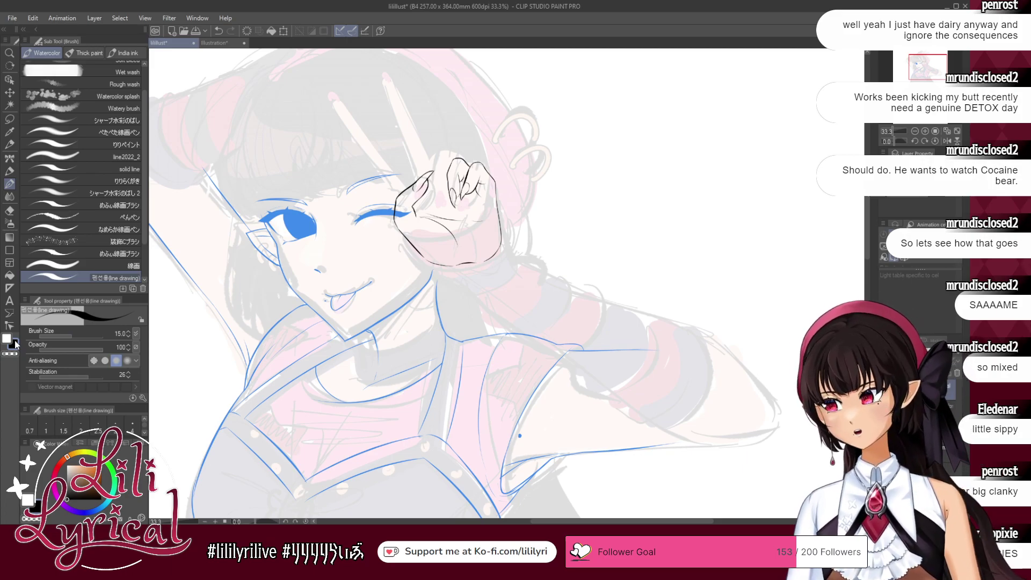
- Lasso the thumb side of the inked hand, nudge it slightly toward the palm with a transform, and clean up the overlapping outline
left_click(11, 119)
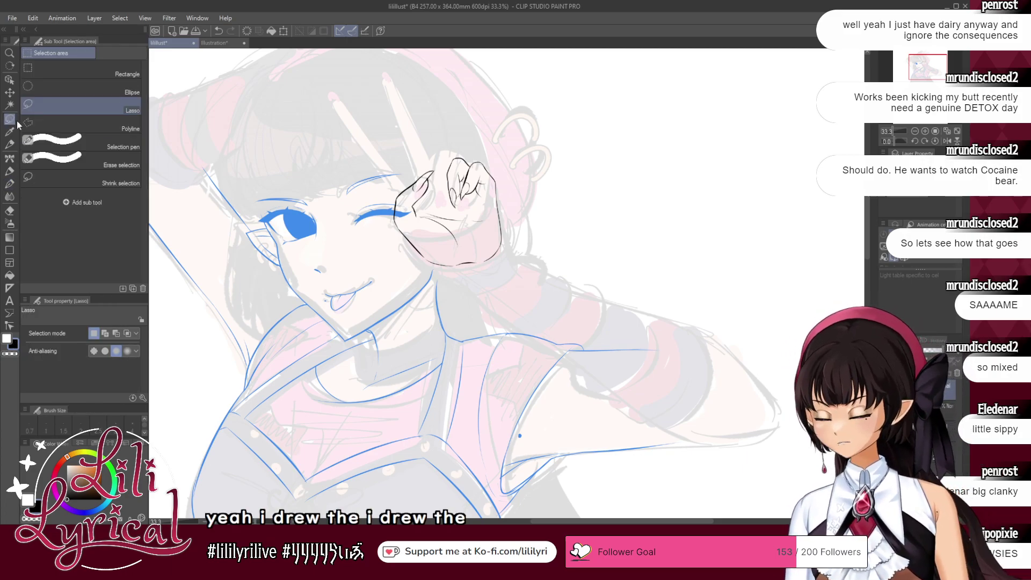
mouse_move(431, 253)
left_mouse_down()
mouse_move(465, 228)
mouse_move(428, 214)
mouse_move(440, 176)
mouse_move(426, 156)
mouse_move(360, 250)
left_mouse_up()
key("ctrl+t")
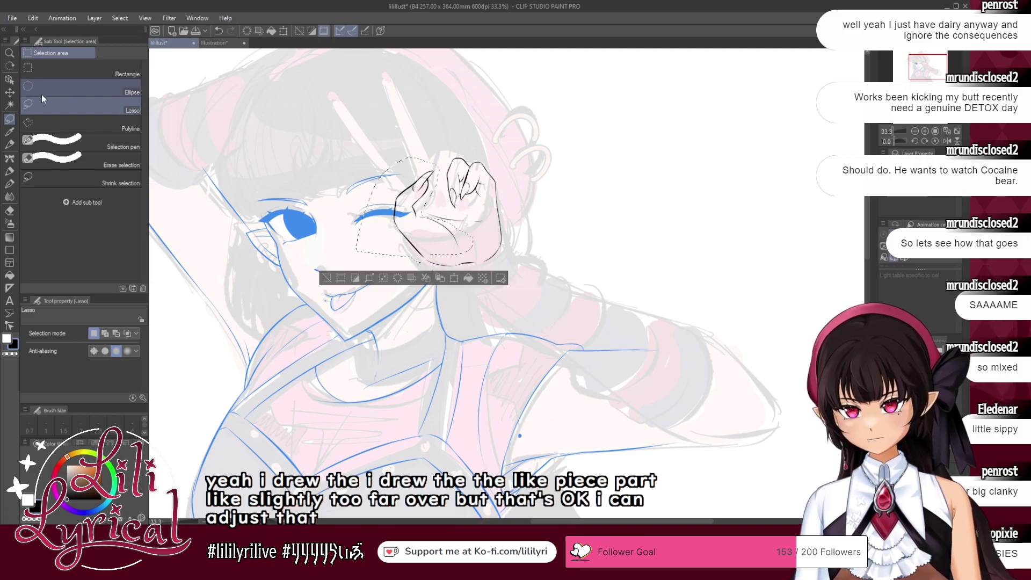
left_click_drag(356, 157, 360, 160)
left_click_drag(426, 253, 429, 252)
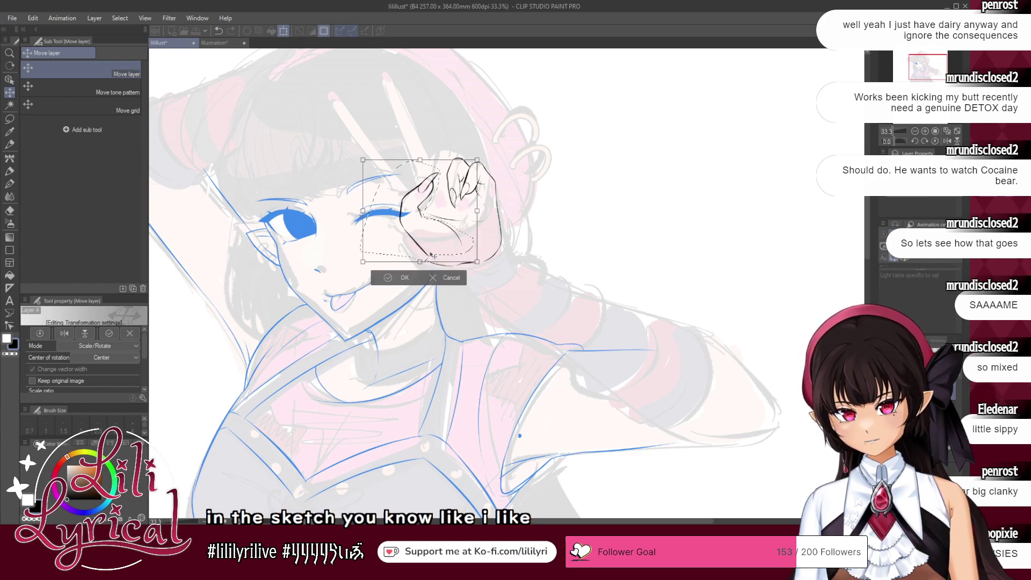
left_click(387, 277)
left_click(331, 277)
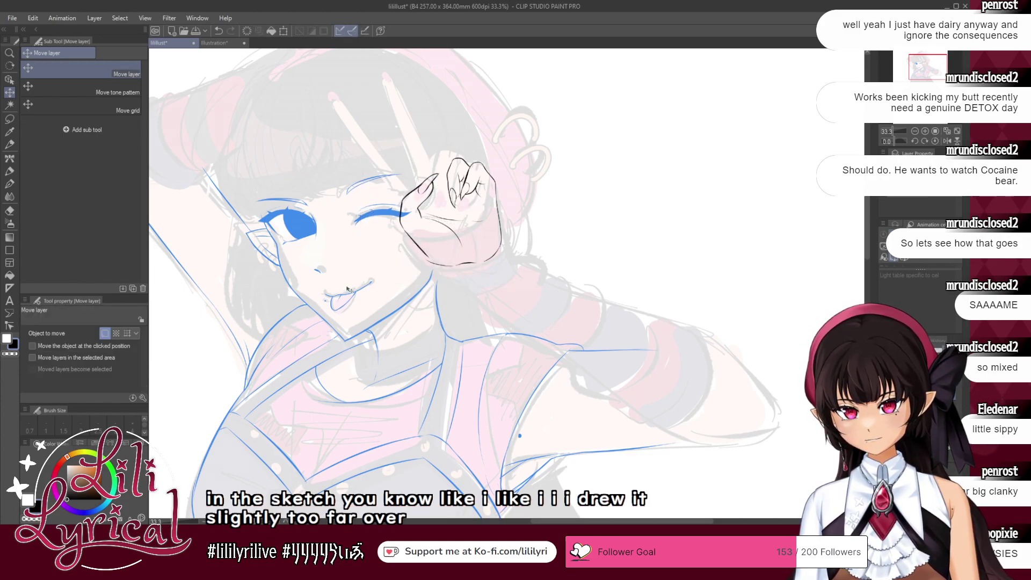
left_click(11, 212)
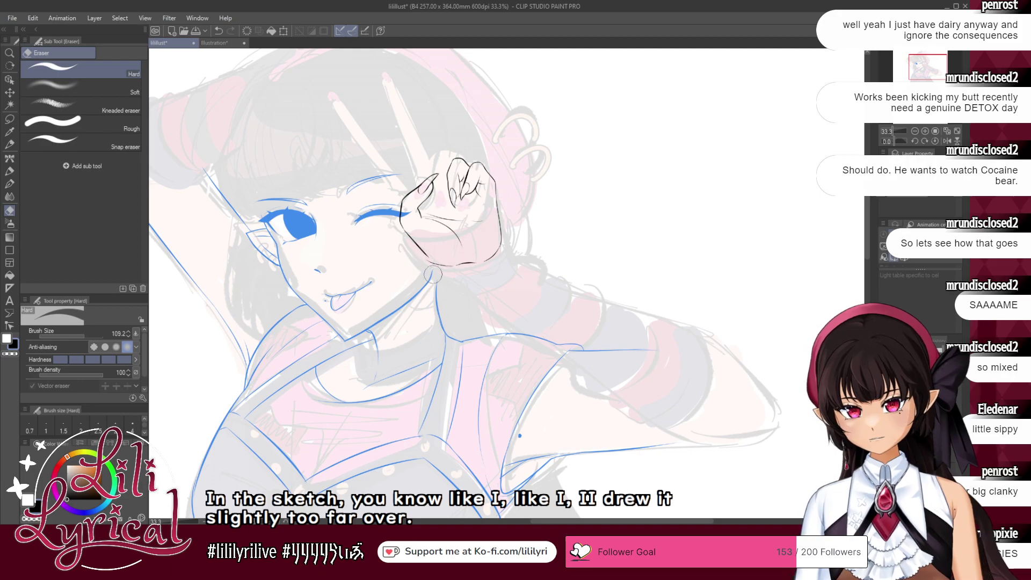
- Ink the two raised peace-sign fingers above the folded fingers in mirrored view, redoing strokes until both are slim and shorter than the sketch
left_click(10, 184)
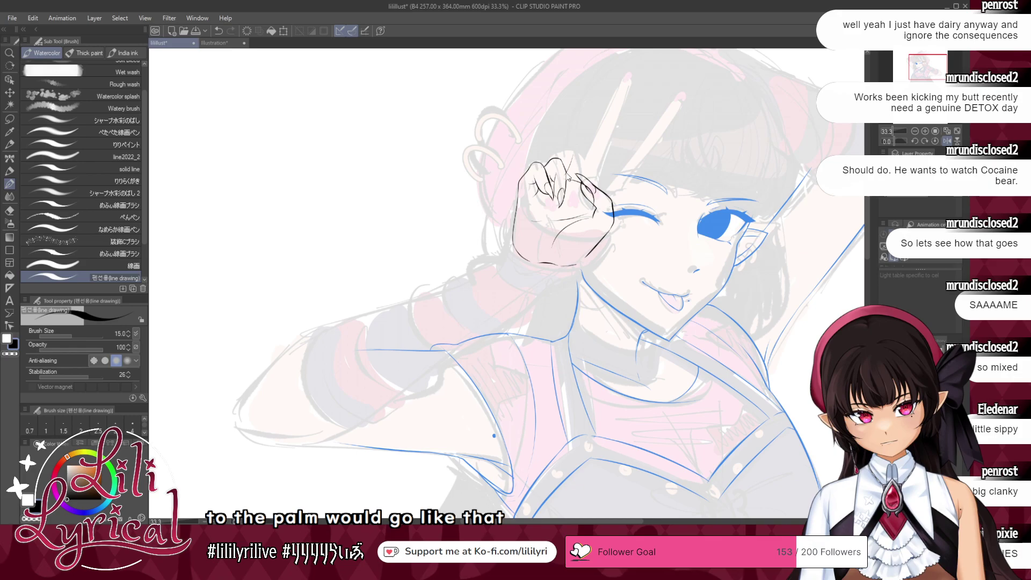
left_click_drag(568, 170, 588, 126)
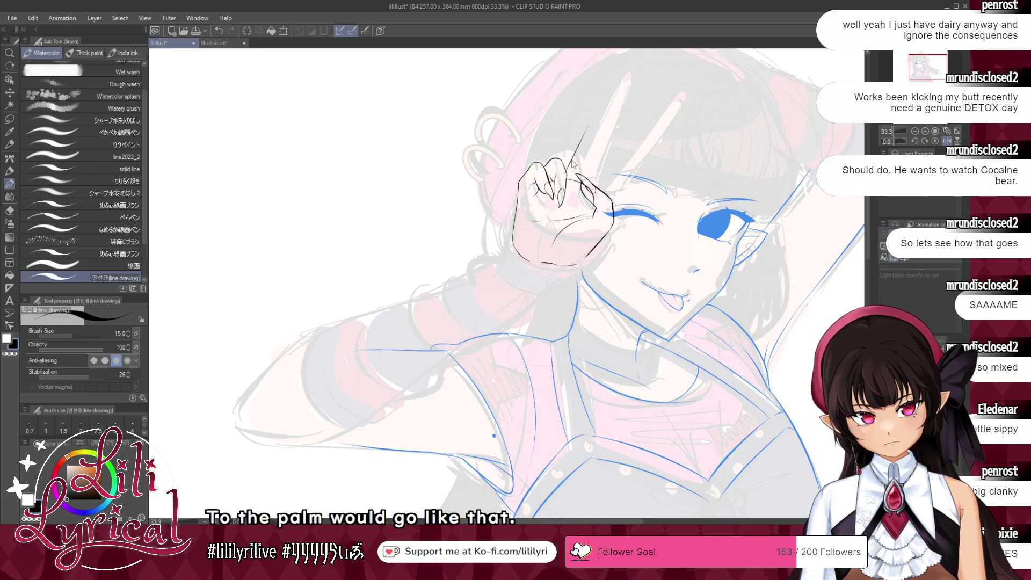
key("ctrl+z")
left_click_drag(568, 170, 596, 91)
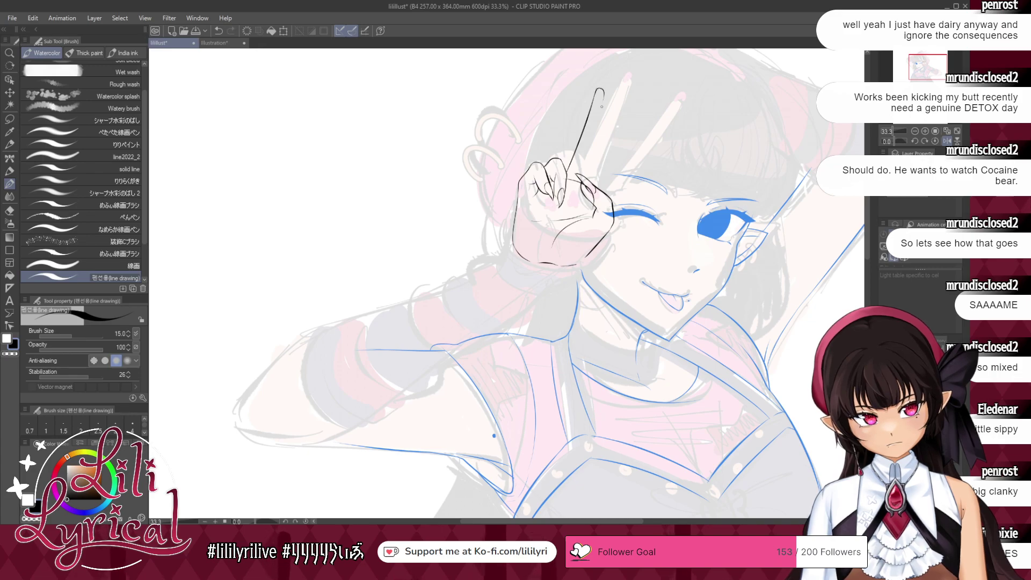
left_click_drag(600, 90, 581, 171)
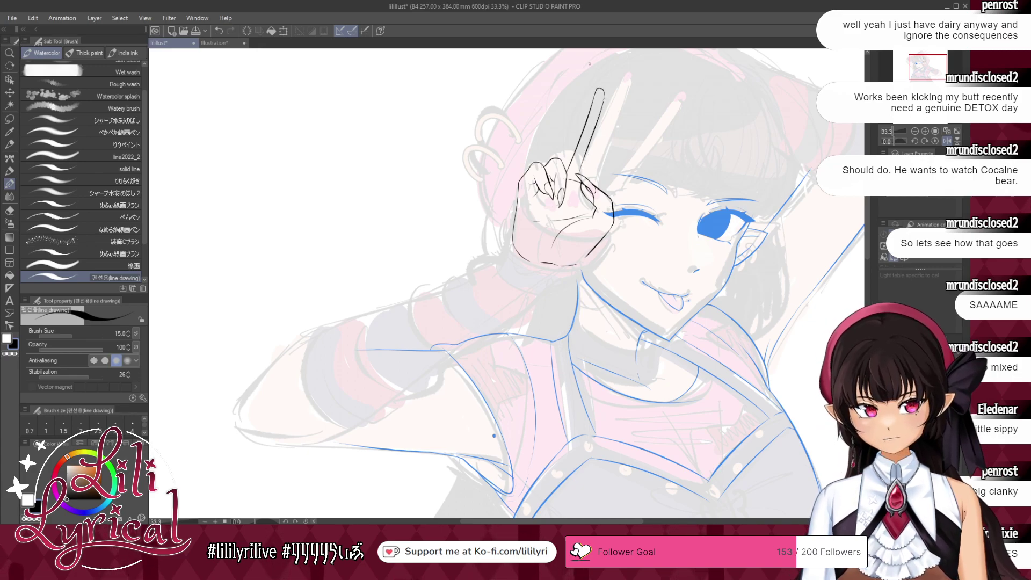
key("ctrl+z")
left_click_drag(604, 98, 583, 164)
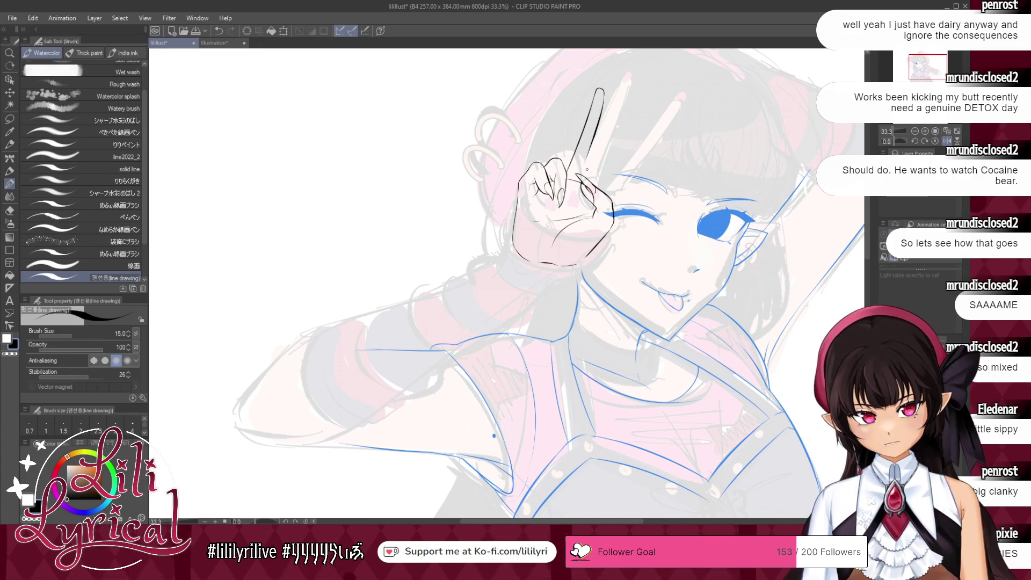
key("ctrl+z")
left_click_drag(595, 91, 601, 105)
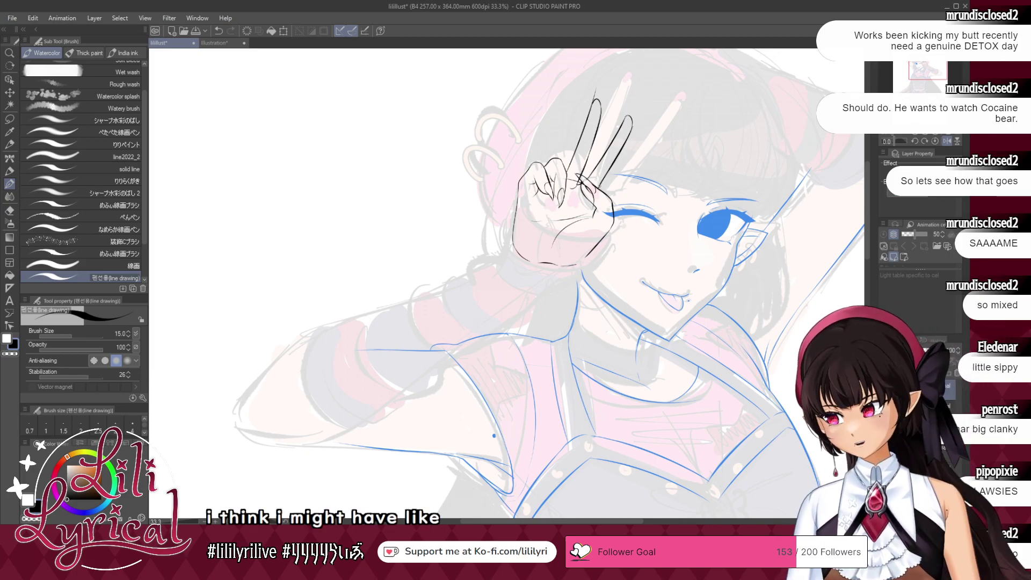
- Erase the rounded tips of the two raised fingers and ink pointed nails on them
left_click(10, 209)
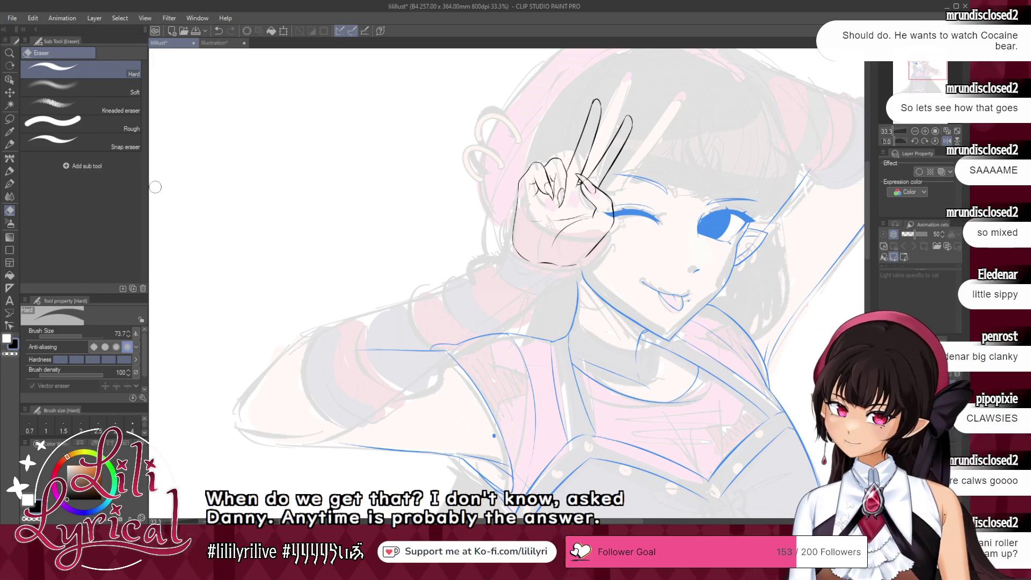
key("b")
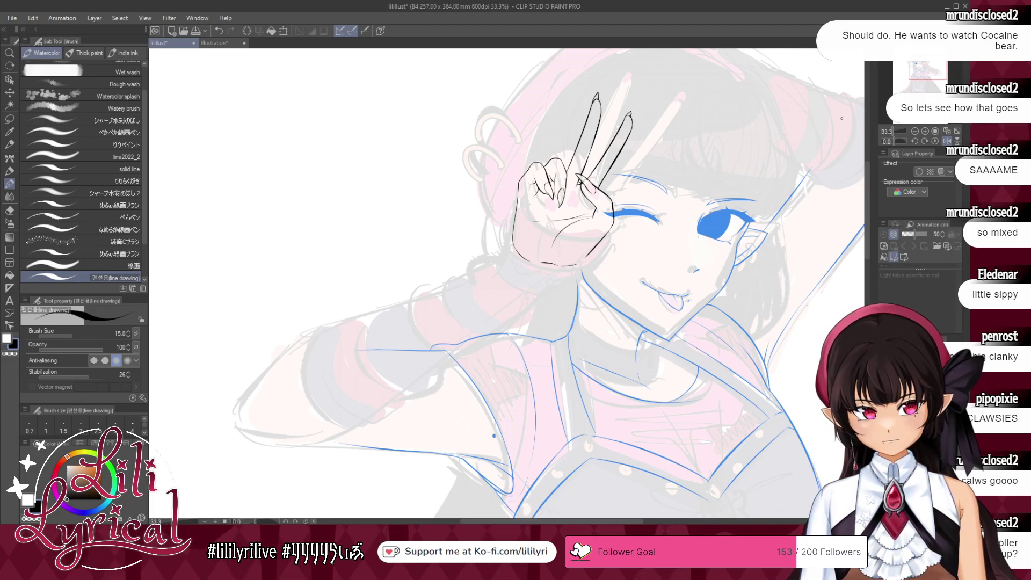
- Transform the whole inked hand in unmirrored view, making it slightly taller and narrower, shifting it toward the face, and tilting it slightly counterclockwise
left_click(947, 140)
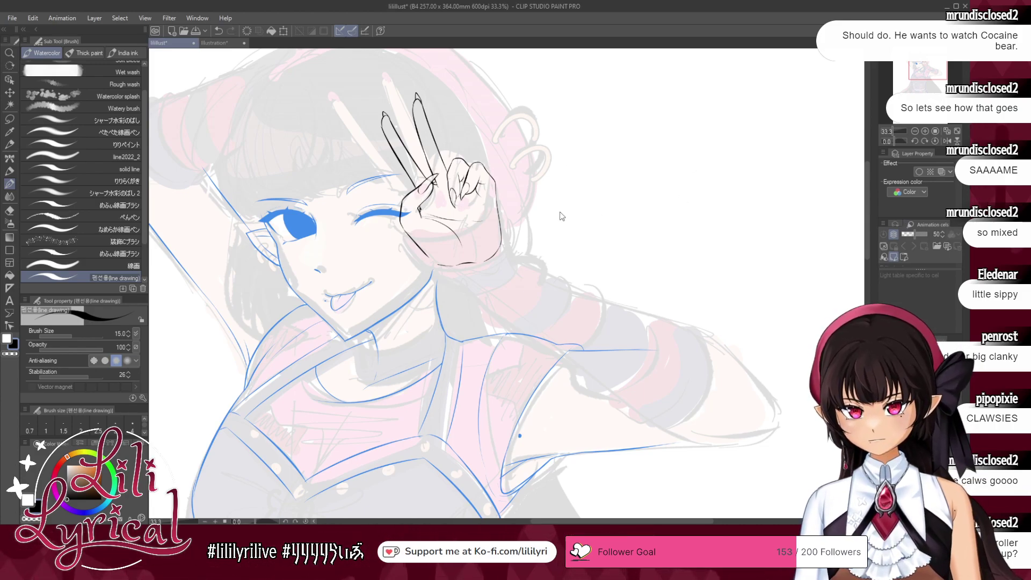
key("ctrl+t")
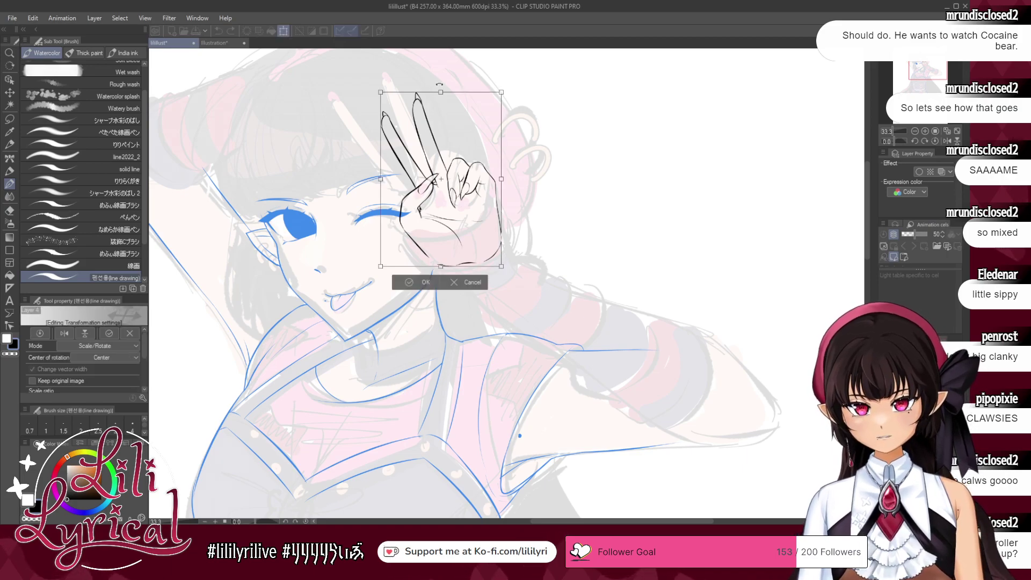
left_click_drag(441, 84, 441, 82)
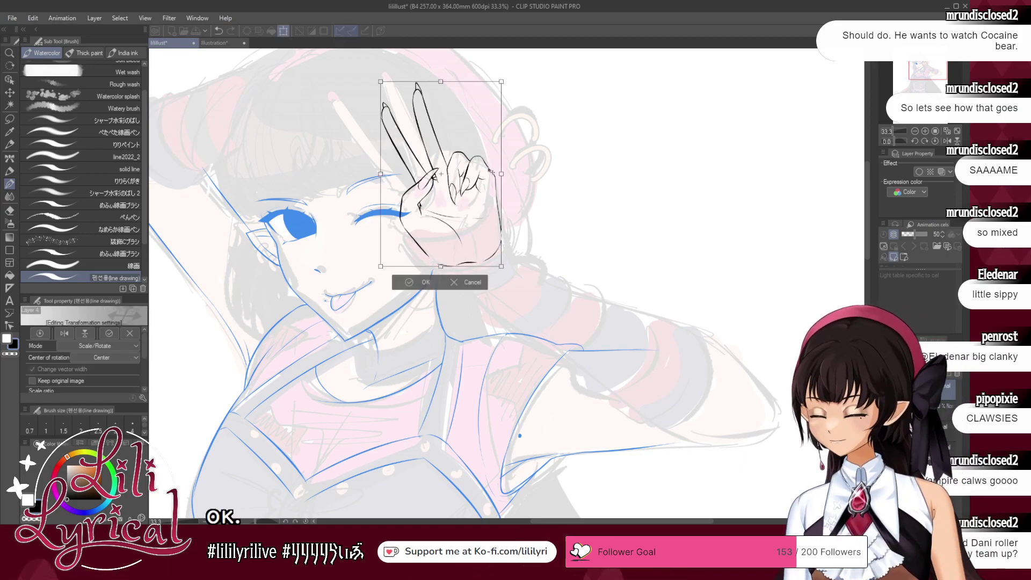
left_click_drag(381, 267, 384, 267)
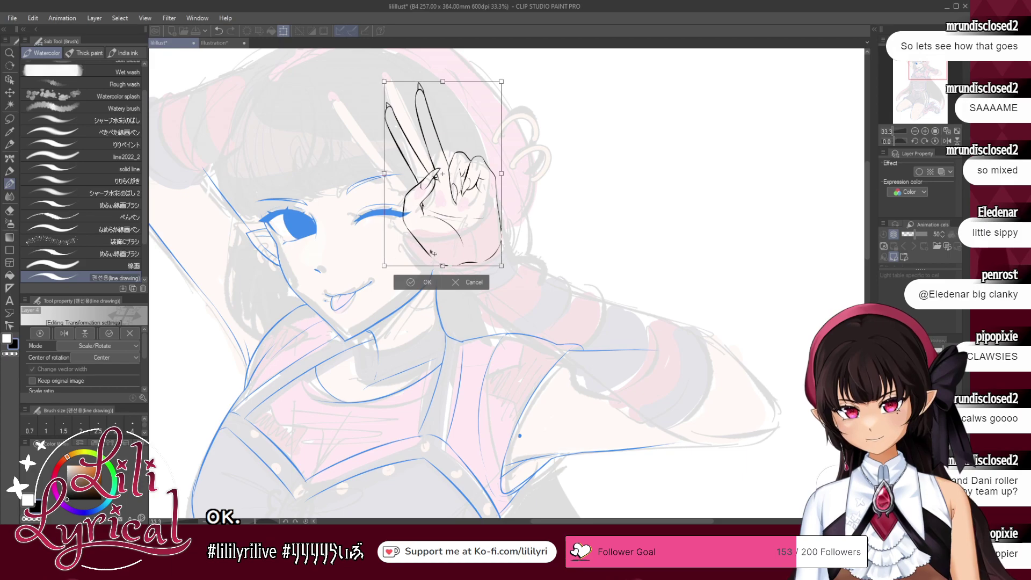
left_click_drag(462, 225, 457, 226)
left_click_drag(542, 241, 545, 236)
left_click(416, 285)
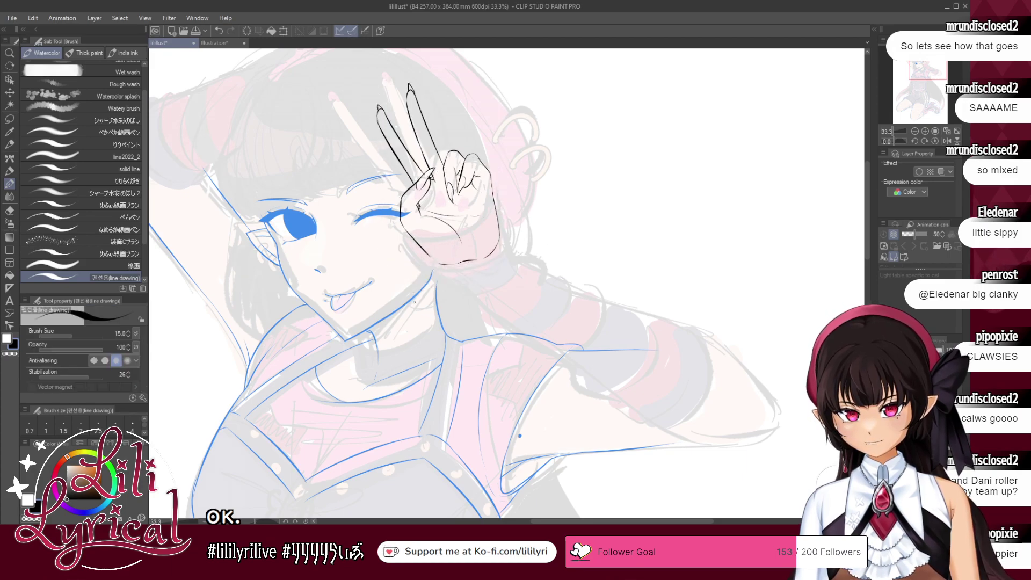
- Erase the lower palm outline, redraw it slightly longer toward the wrist, and ink a crease down the little-finger side of the palm
left_click(9, 210)
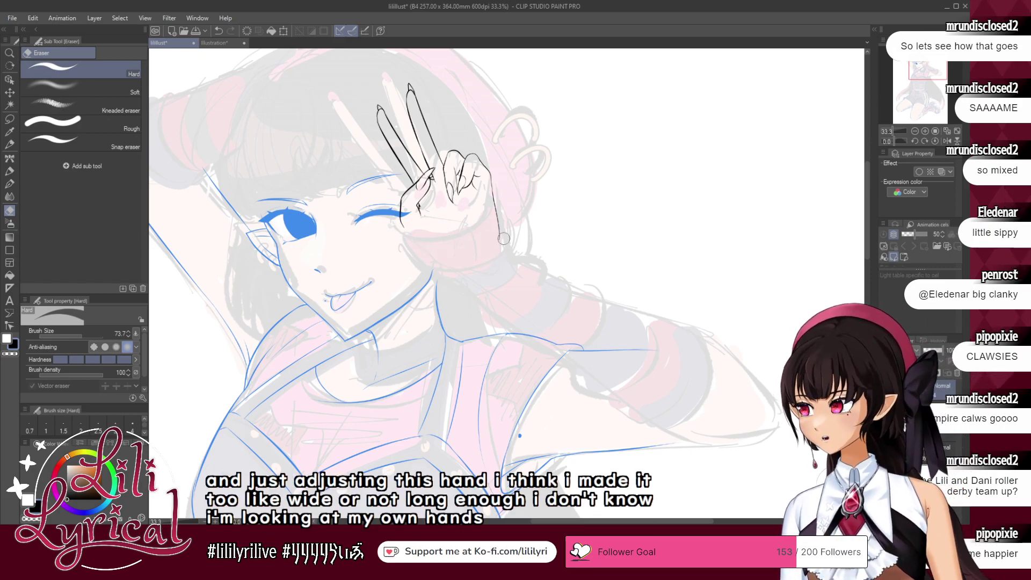
key("b")
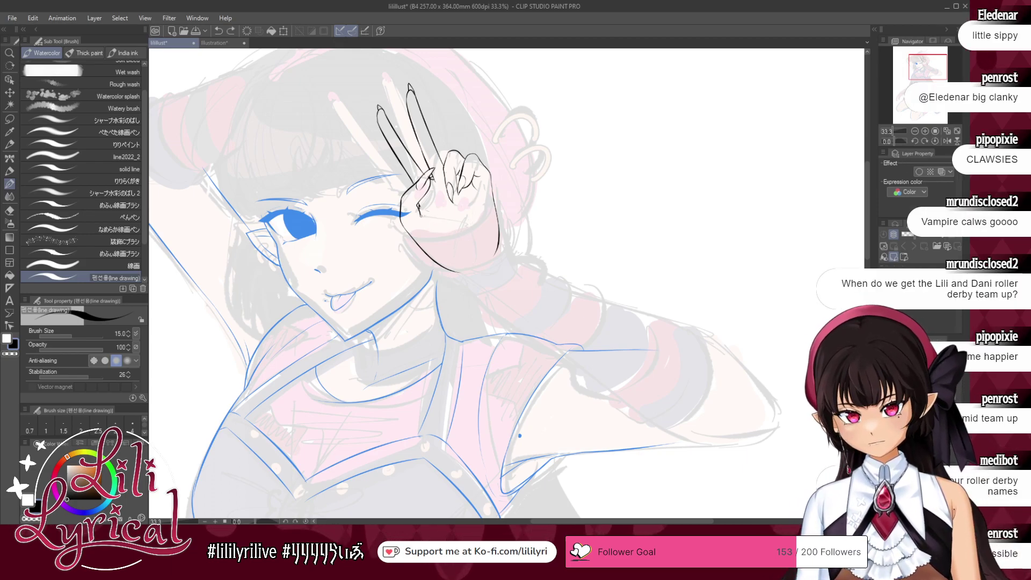
key("ctrl+z")
mouse_move(468, 226)
left_mouse_down()
mouse_move(472, 259)
mouse_move(498, 254)
left_mouse_up()
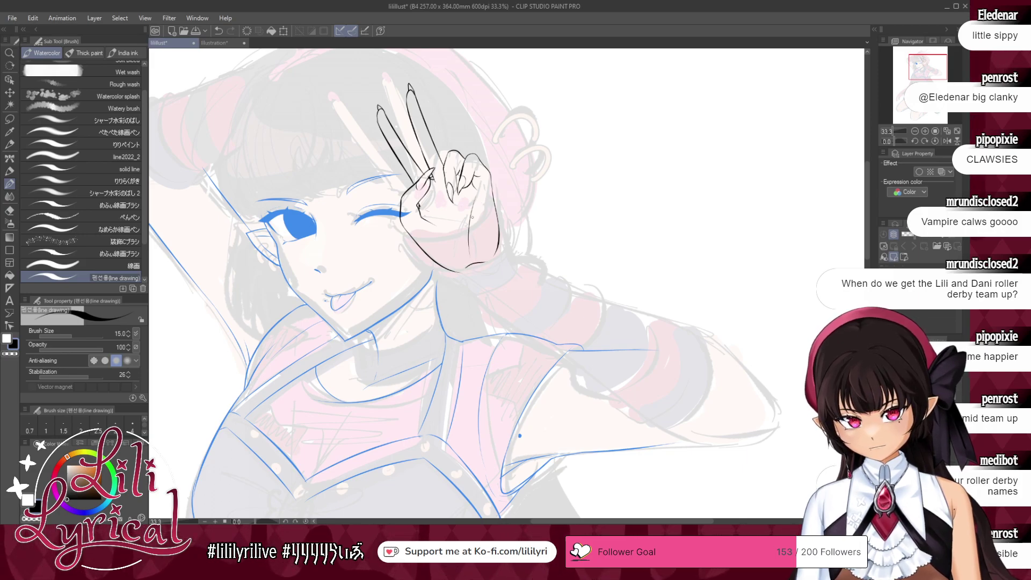
left_click(947, 141)
left_click_drag(921, 90, 920, 68)
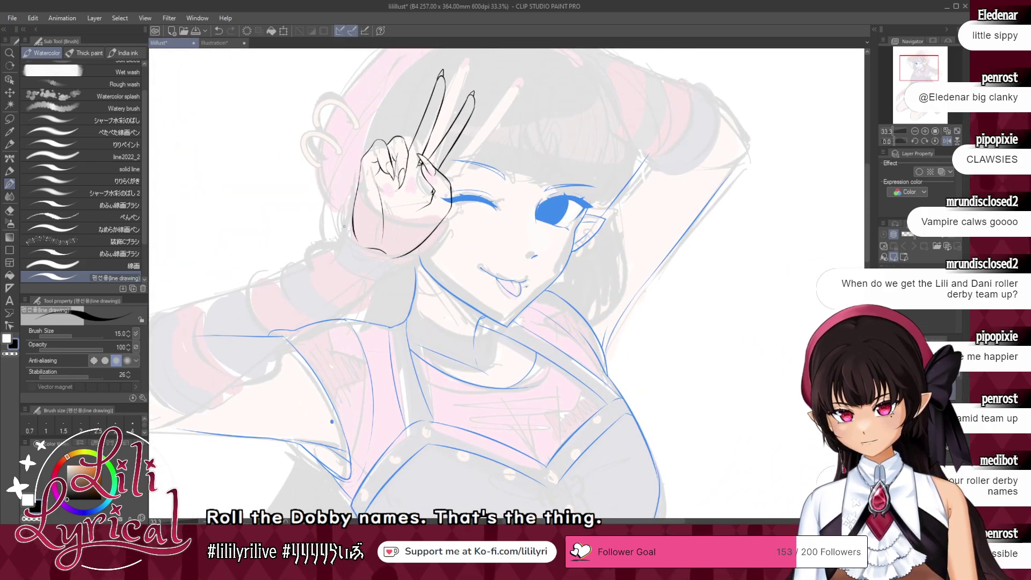
mouse_move(350, 199)
left_mouse_down()
mouse_move(335, 238)
mouse_move(350, 293)
left_mouse_up()
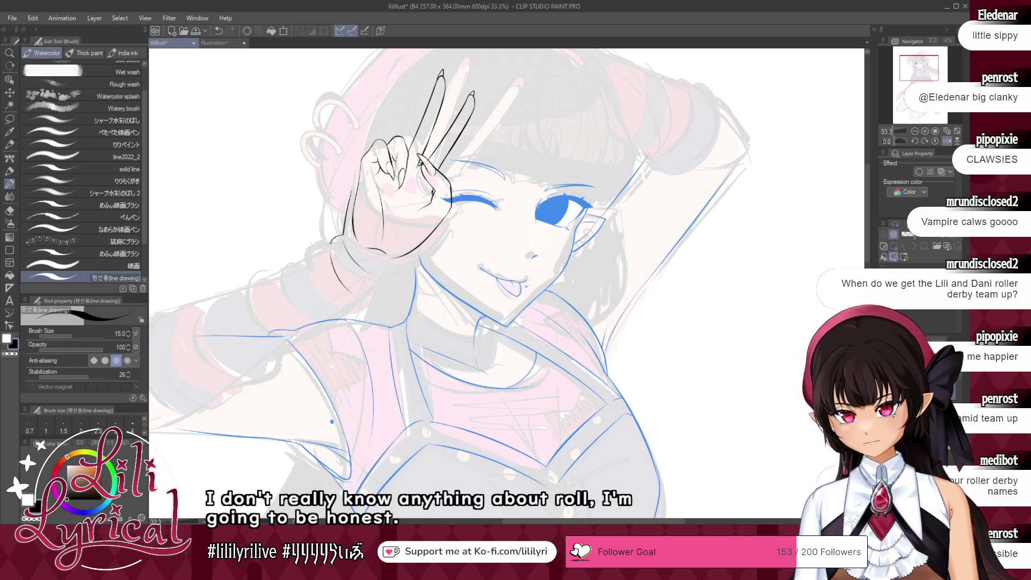
left_click_drag(331, 244, 304, 262)
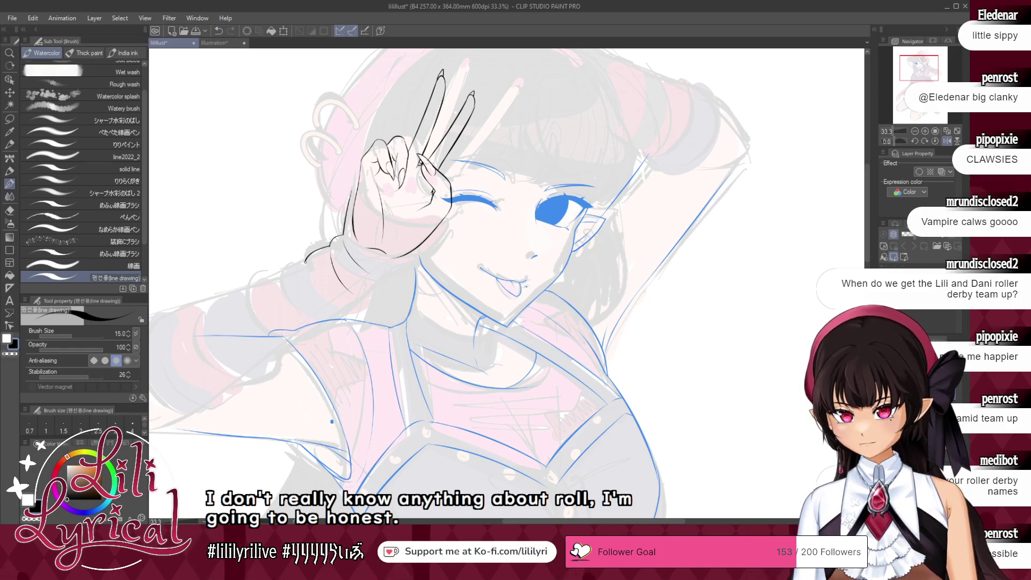
left_click_drag(917, 69, 925, 70)
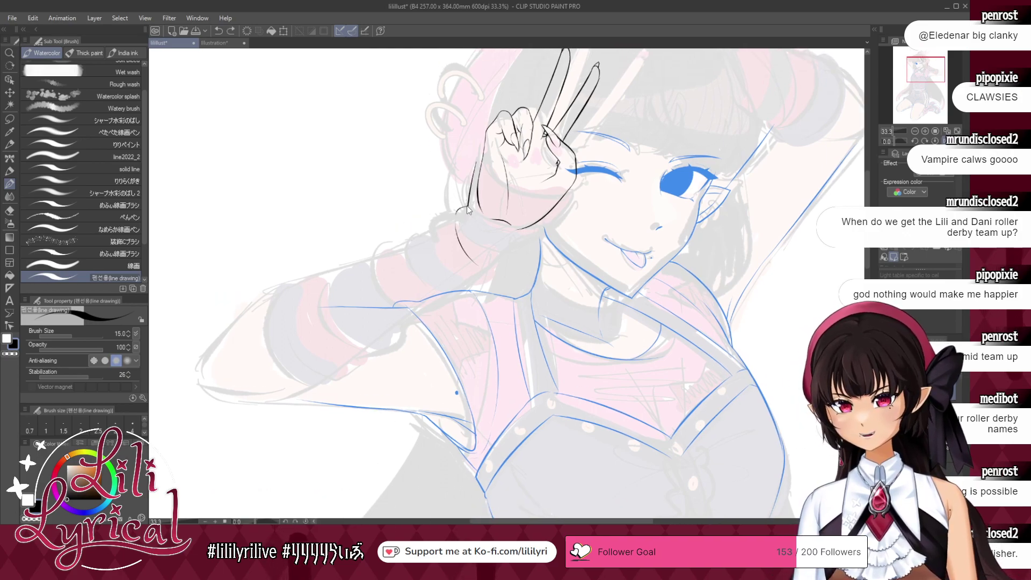
key("ctrl+z")
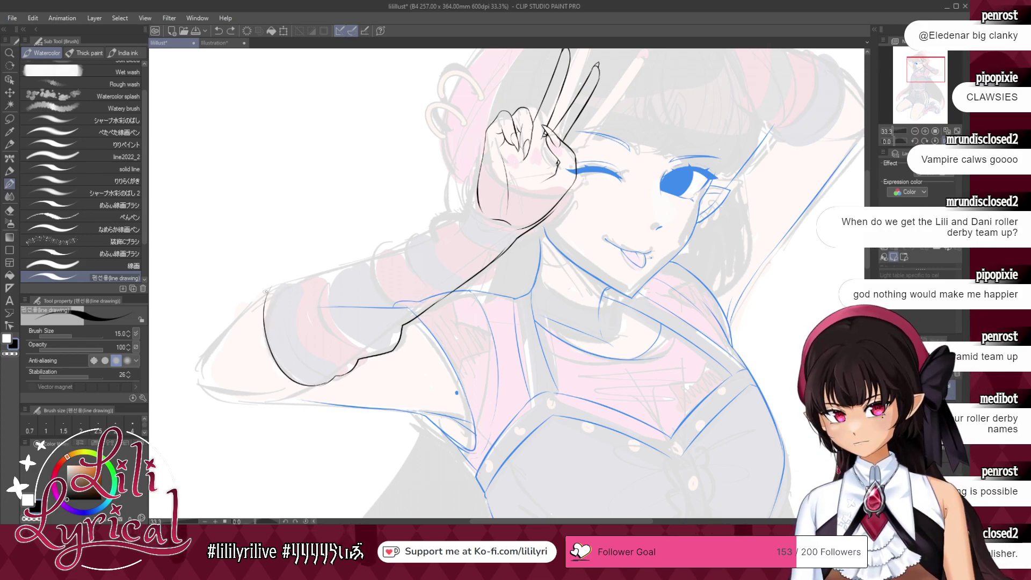
- Ink the striped sleeve's outline from its elbow opening along the forearm to the wrist, and add the flared cuff's rounded edge across the palm
key("ctrl+z")
left_click_drag(267, 295, 308, 277)
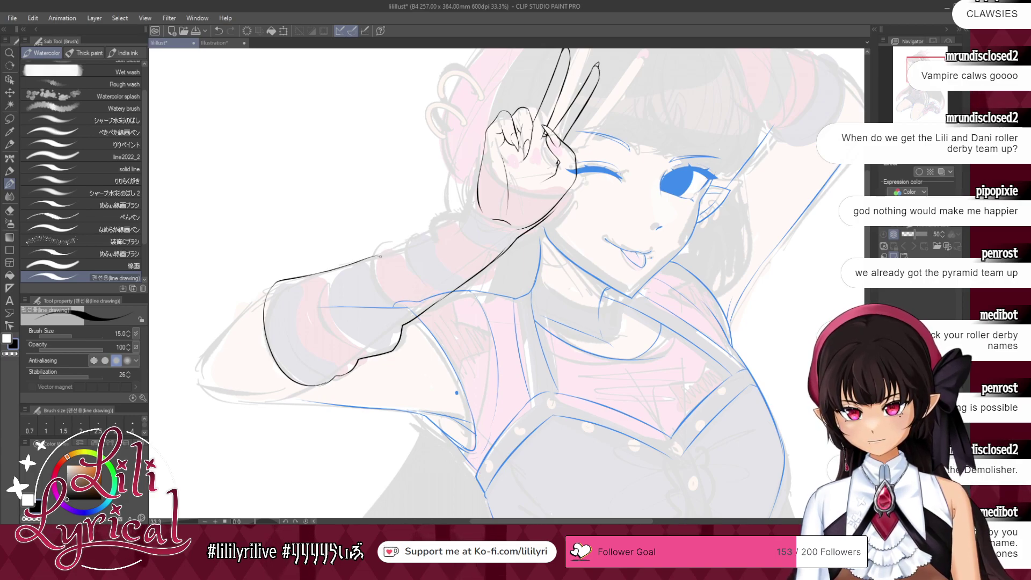
mouse_move(380, 255)
left_mouse_down()
mouse_move(459, 213)
mouse_move(488, 242)
left_mouse_up()
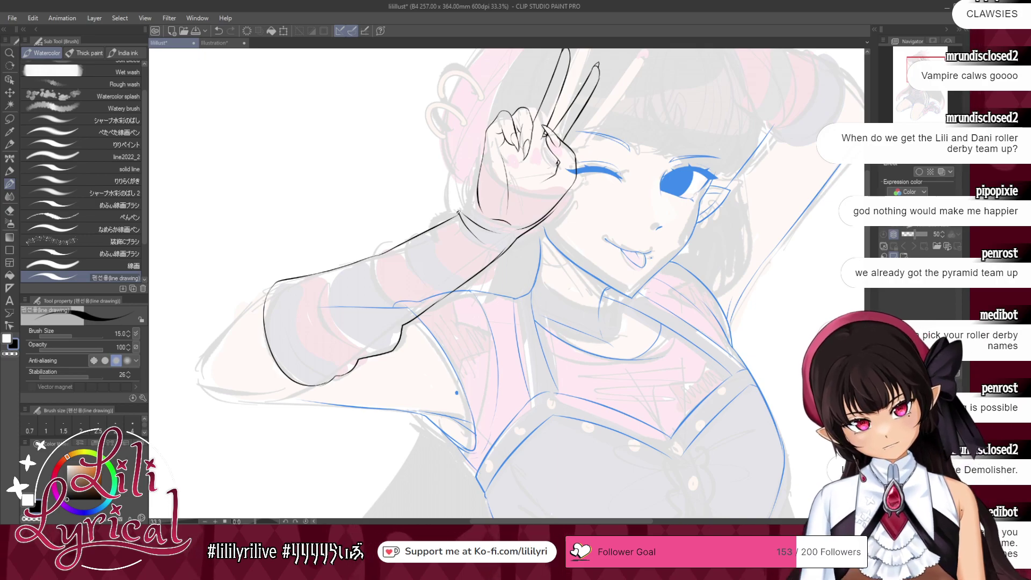
left_click_drag(461, 213, 471, 191)
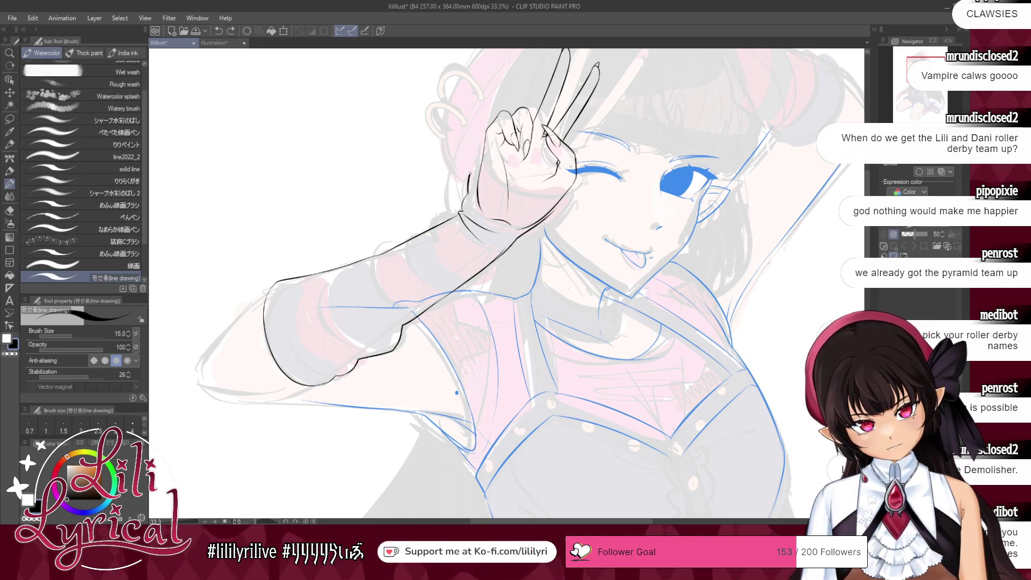
mouse_move(471, 190)
left_mouse_down()
mouse_move(502, 162)
mouse_move(559, 192)
left_mouse_up()
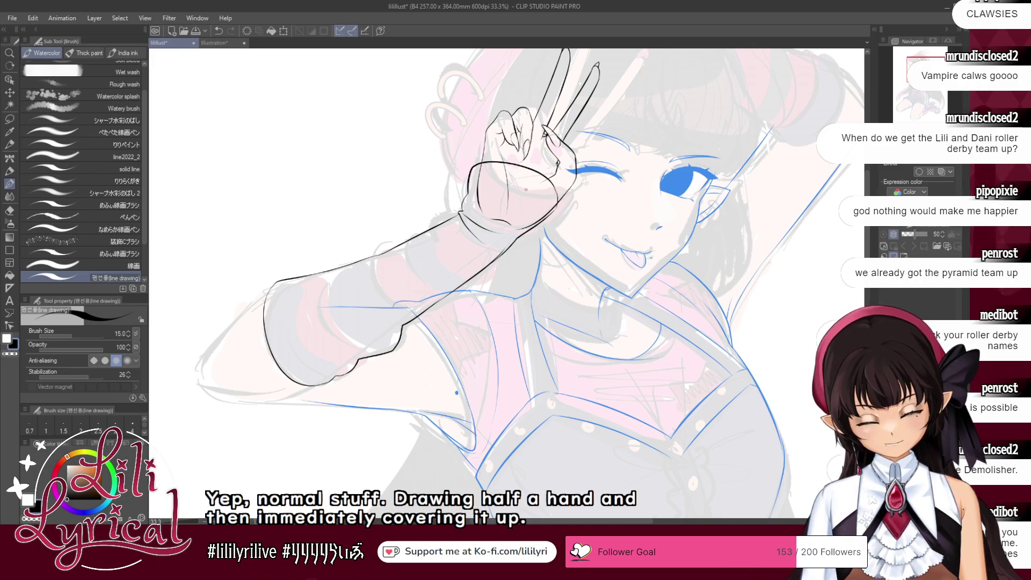
- Erase the outer edge of the arm warmer's cuff at the wrist and redraw it with the size 15 line drawing brush
left_click(9, 210)
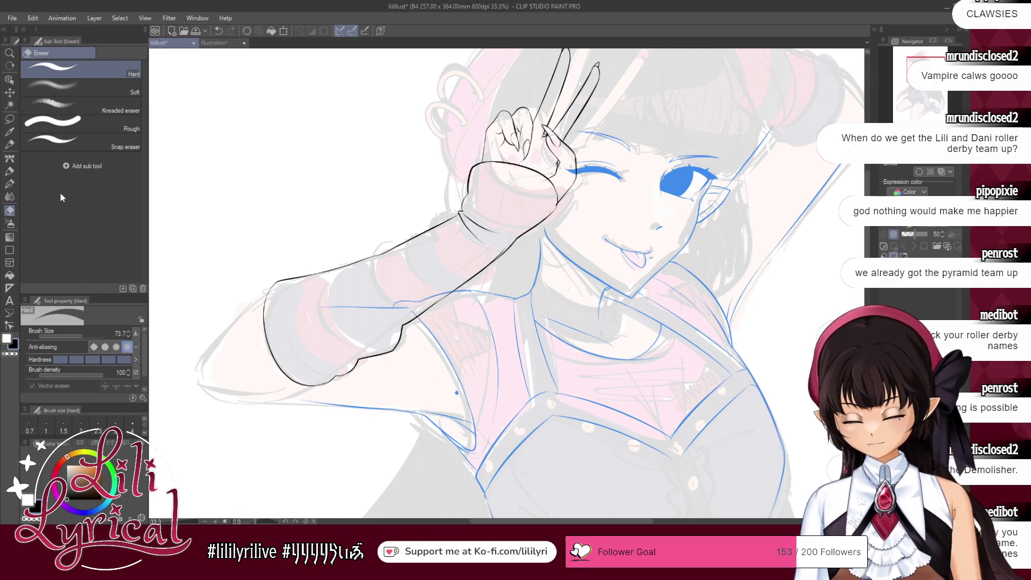
left_click(9, 183)
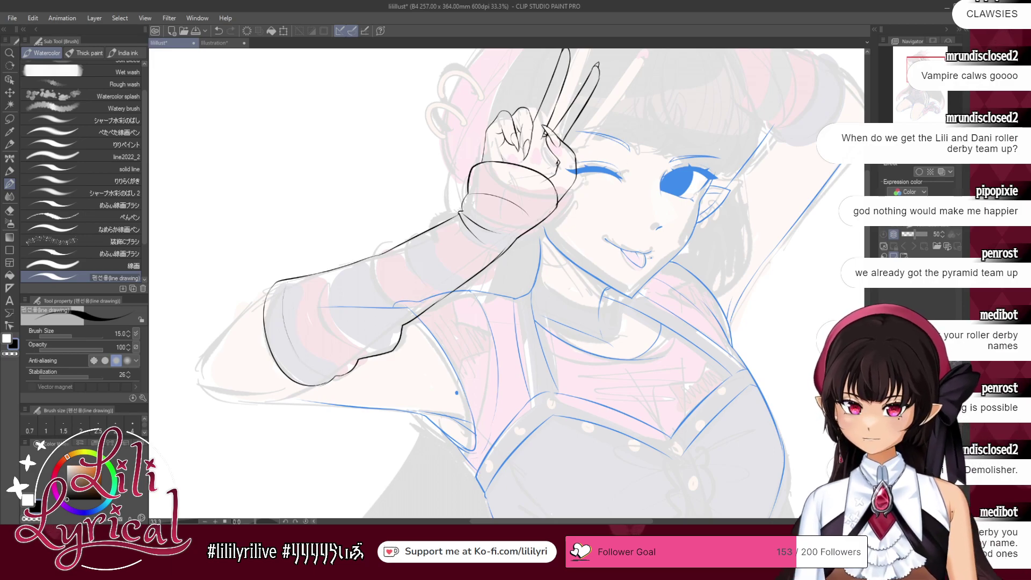
key("h")
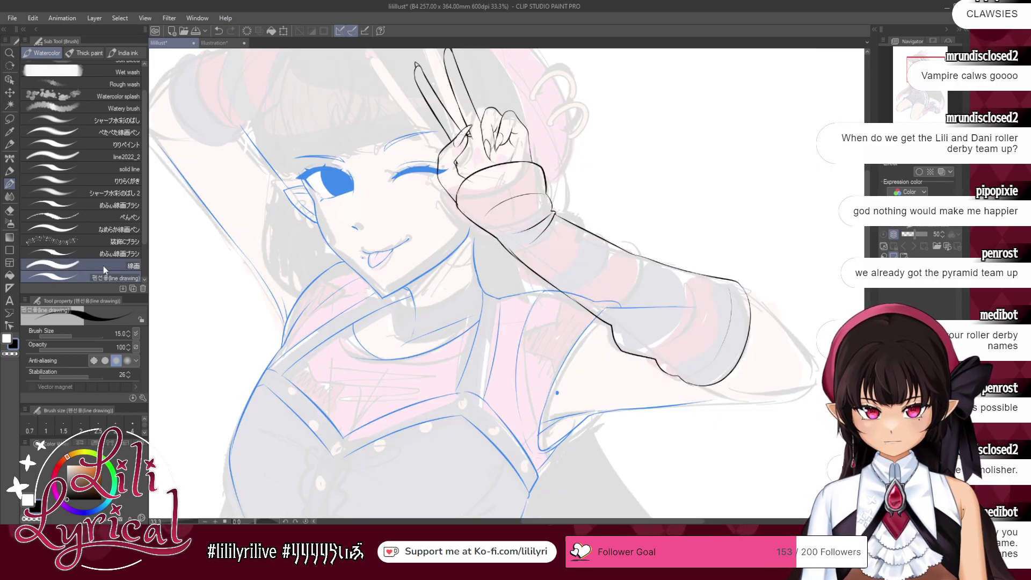
key("e")
mouse_move(481, 212)
left_mouse_down()
mouse_move(542, 195)
mouse_move(547, 178)
mouse_move(548, 197)
left_mouse_up()
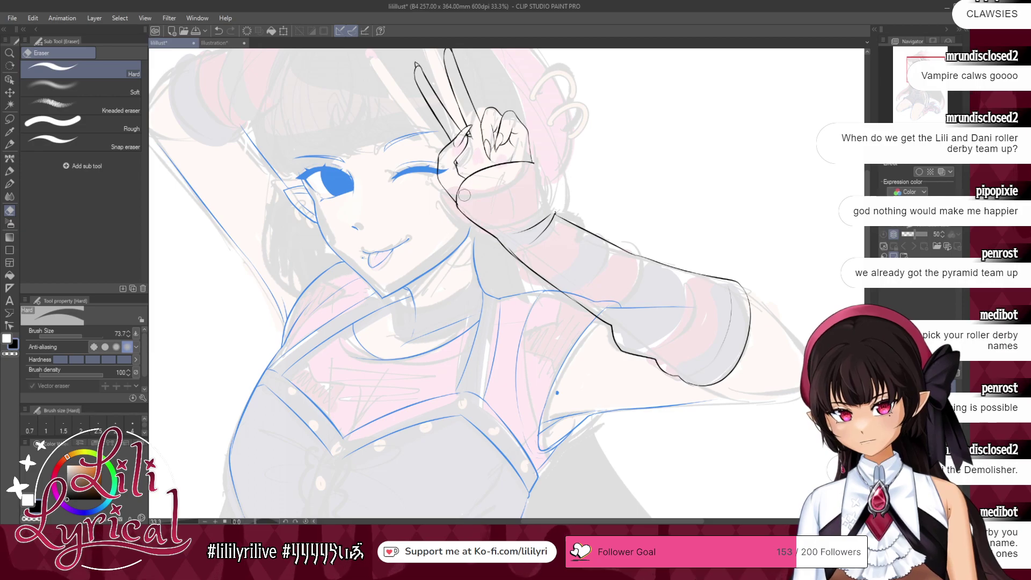
key("b")
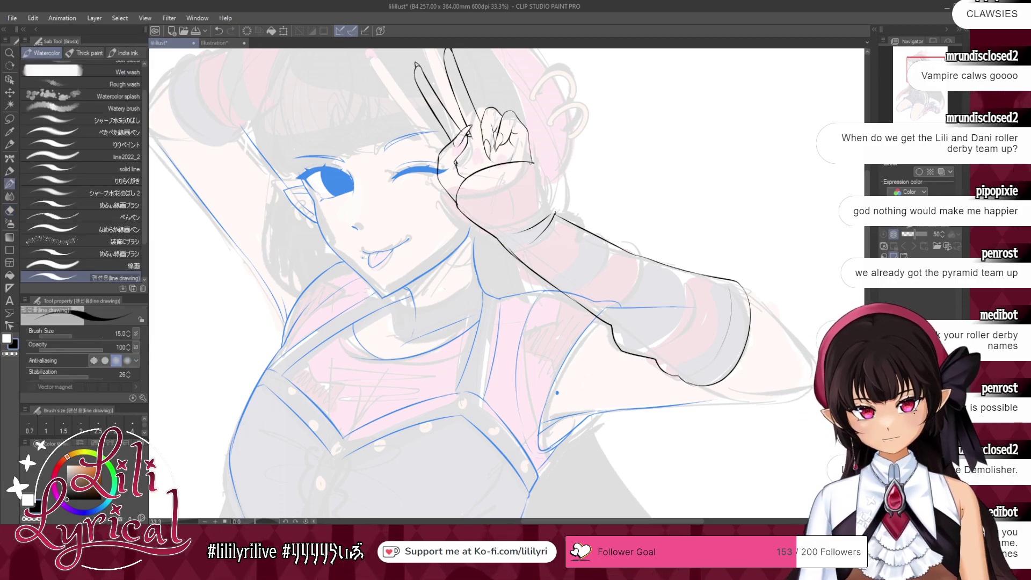
left_click_drag(538, 164, 547, 208)
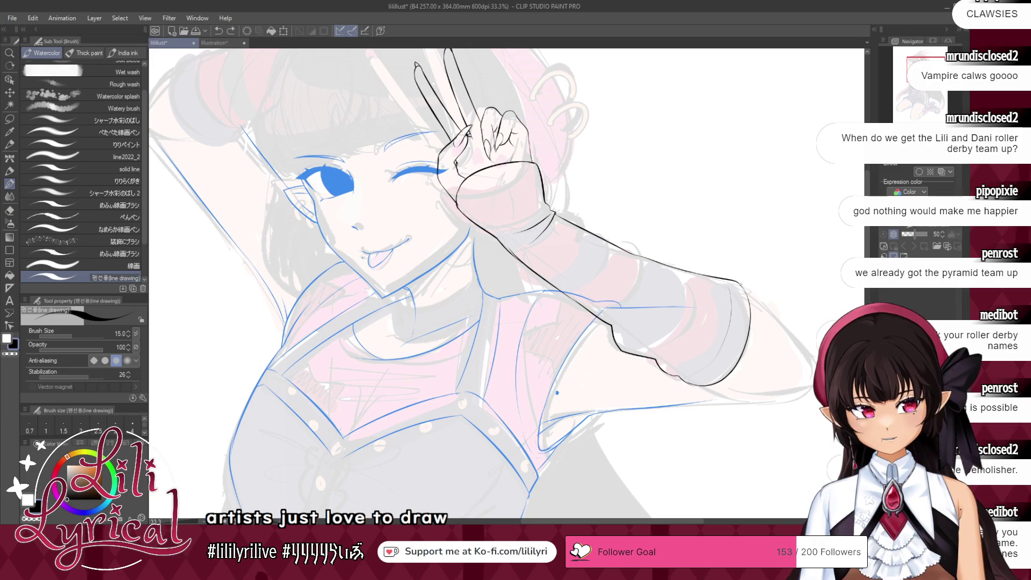
- Outline the bare elbow and upper arm beyond the arm warmer of the arm with the inked peace-sign hand, and save the drawing
left_click_drag(740, 285, 808, 366)
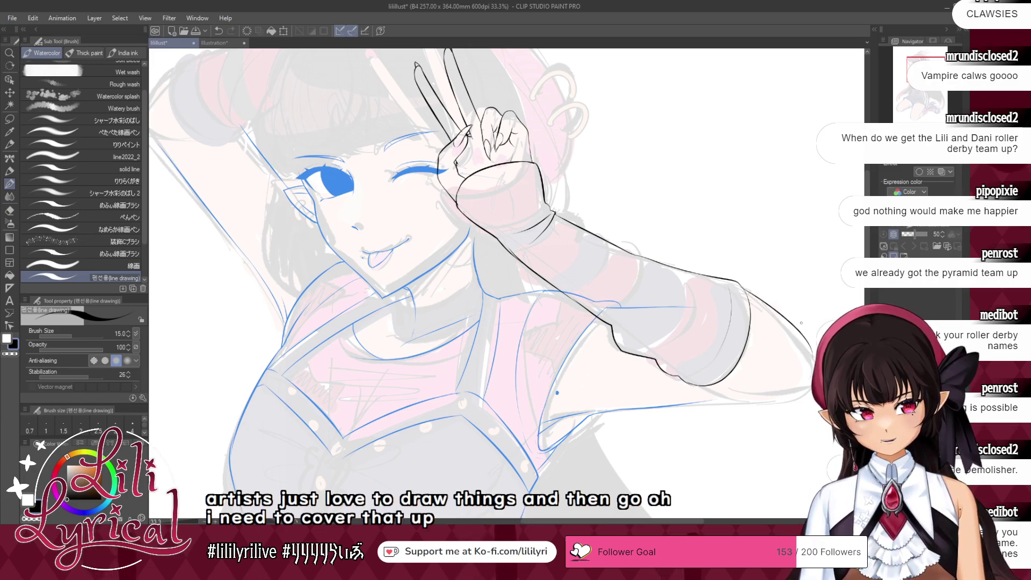
key("h")
key("ctrl+z")
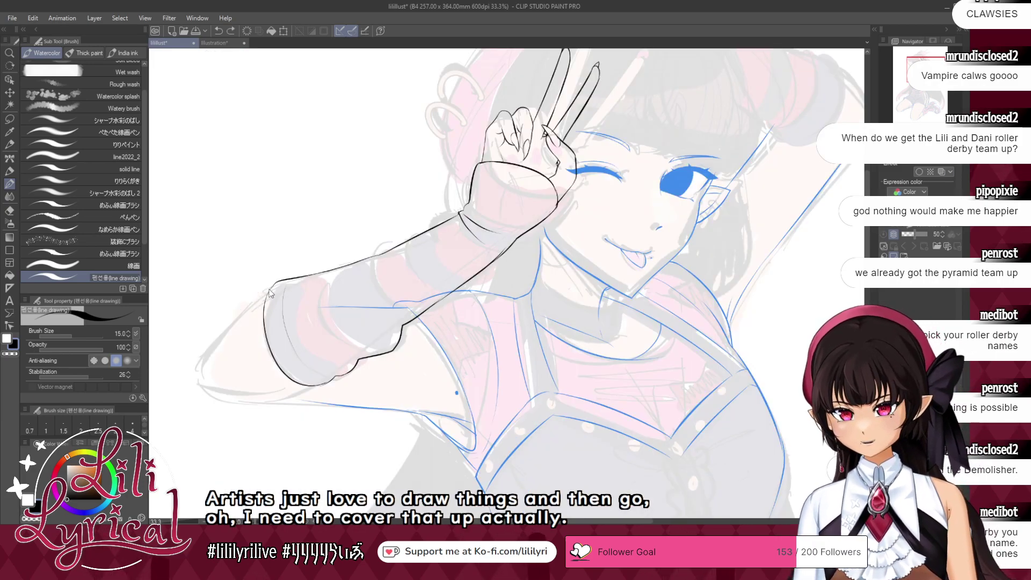
left_click_drag(272, 283, 207, 354)
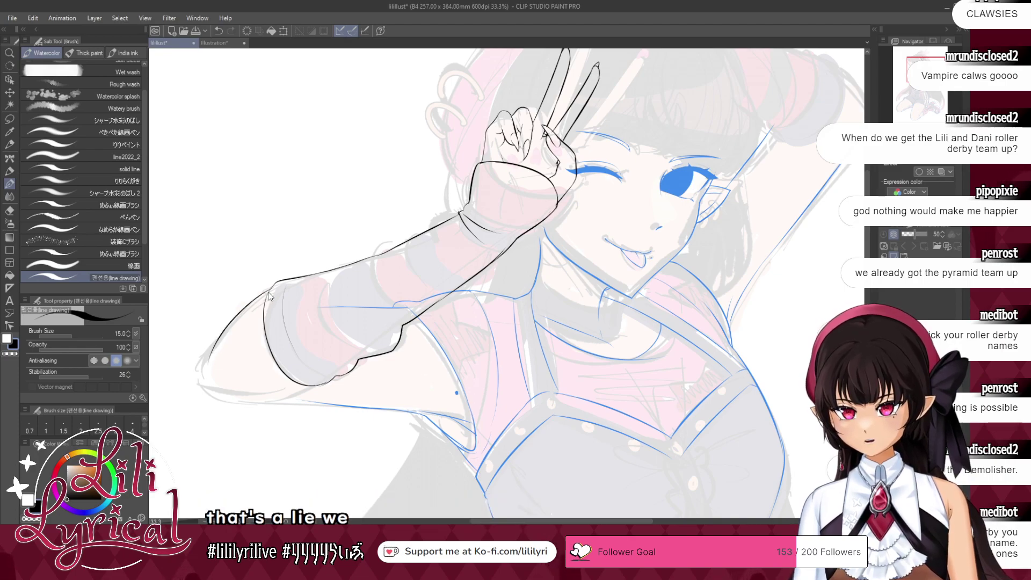
key("ctrl+z")
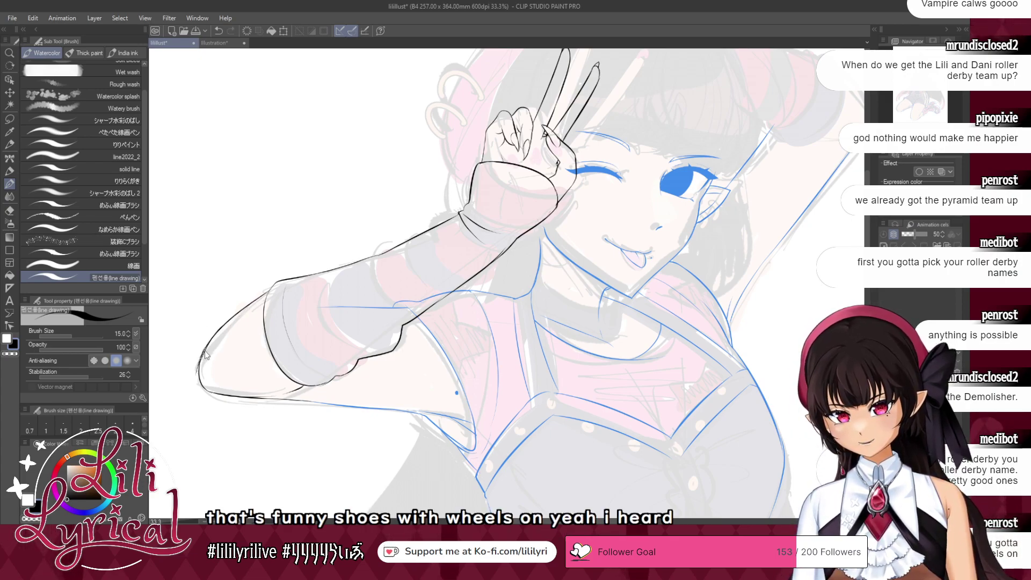
left_click(14, 354)
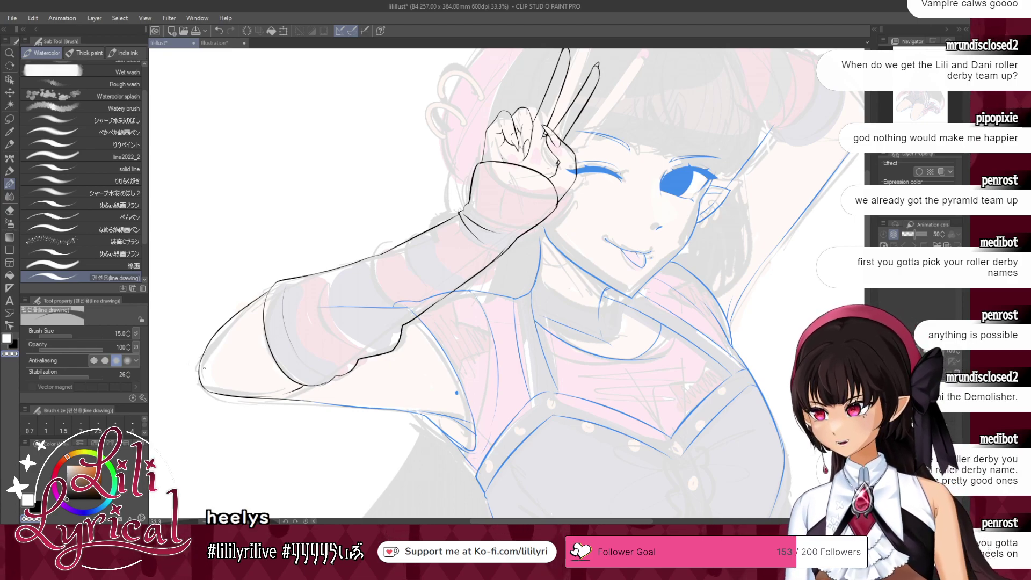
key("h")
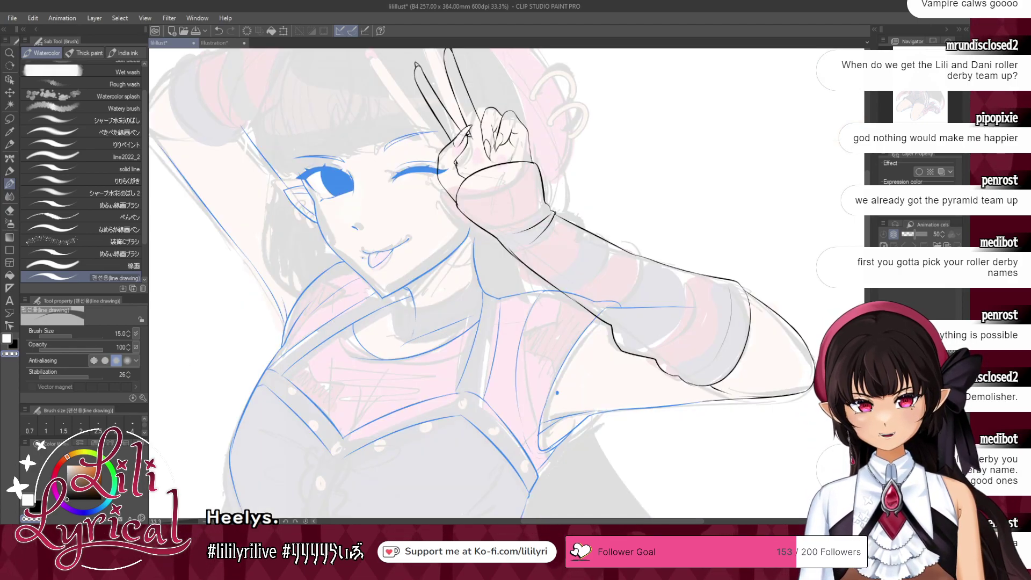
key("ctrl+0")
key("ctrl+s")
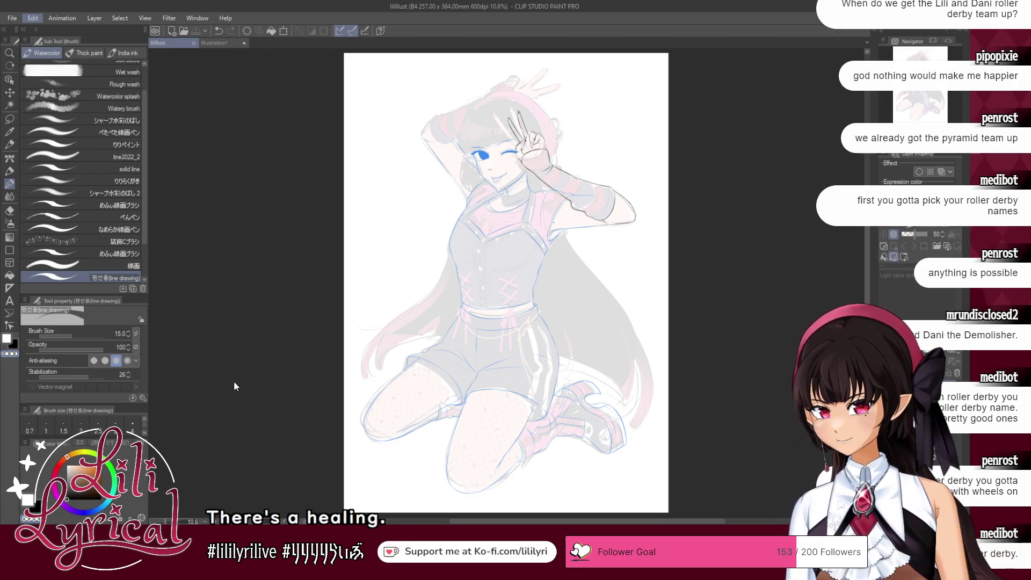
- Apply a mesh transformation to the line art of the peace-sign hand and arm
left_click(234, 383)
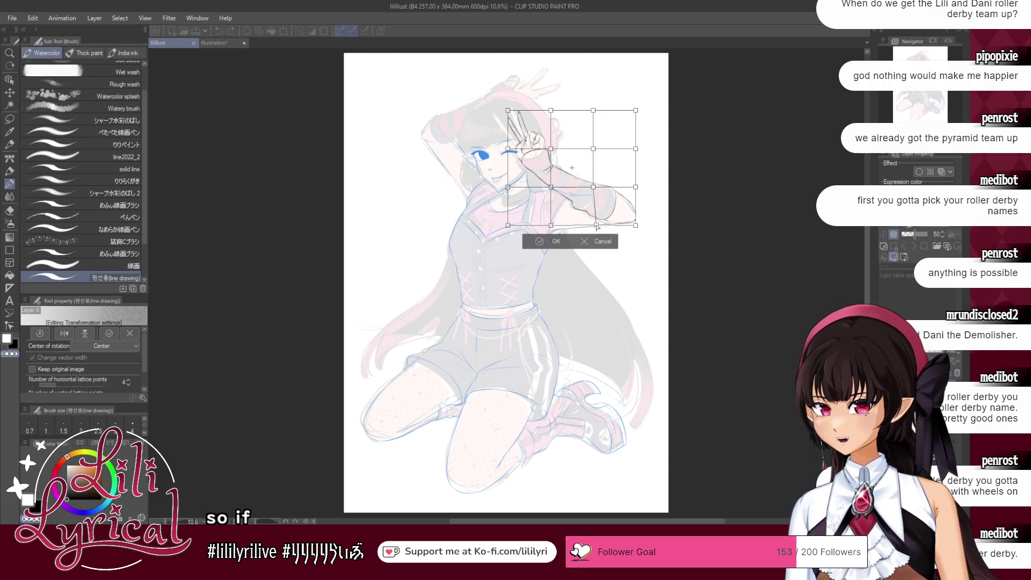
left_click(553, 242)
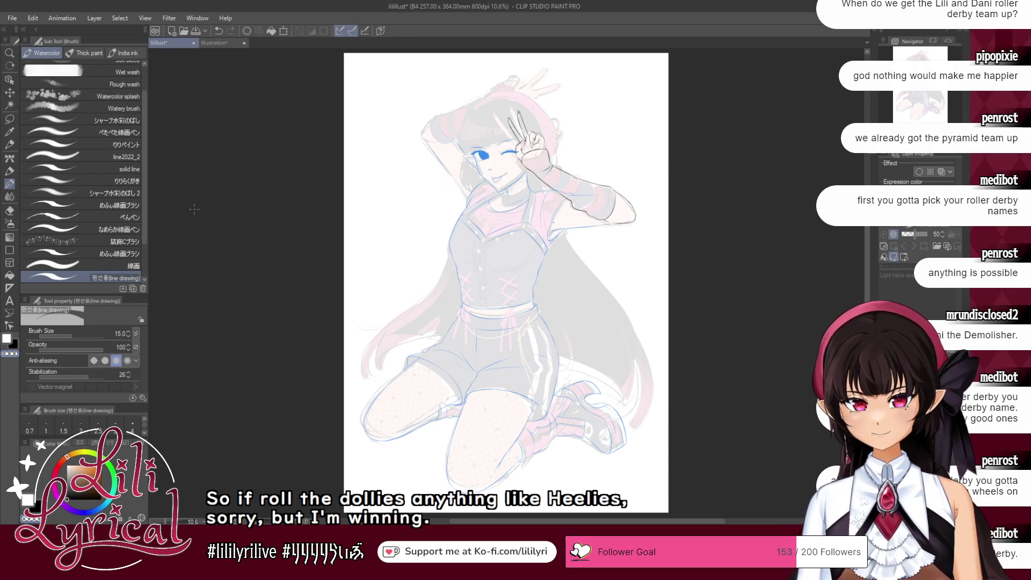
left_click(11, 210)
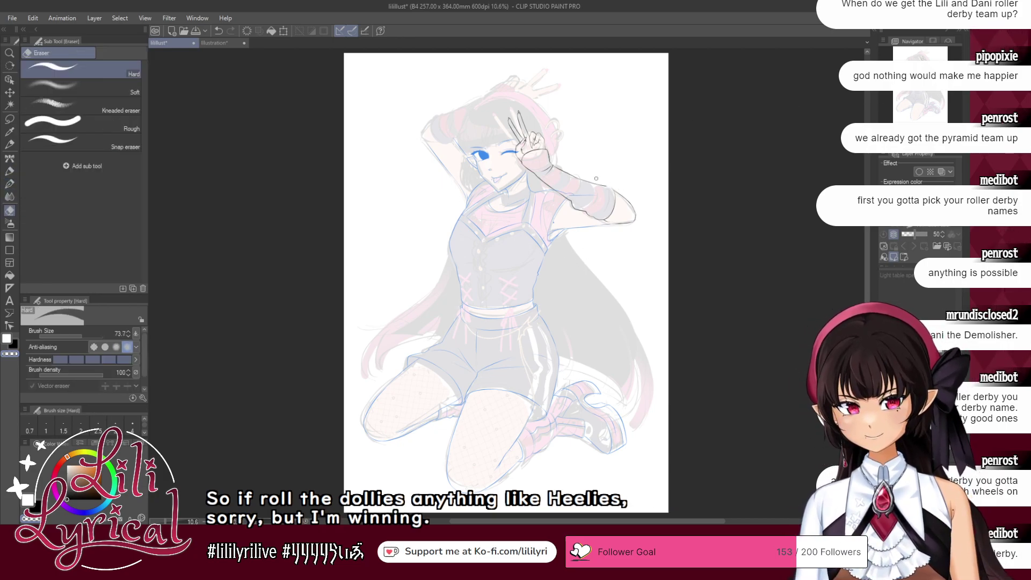
left_click(9, 184)
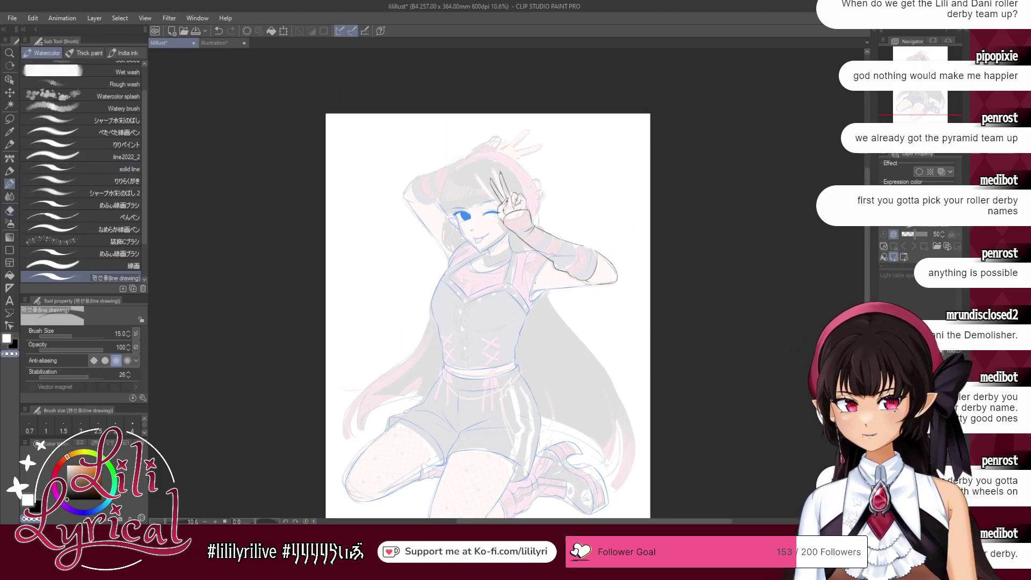
- Close the outline gap where the arm warmer's opening meets its upper edge near the elbow
key("h")
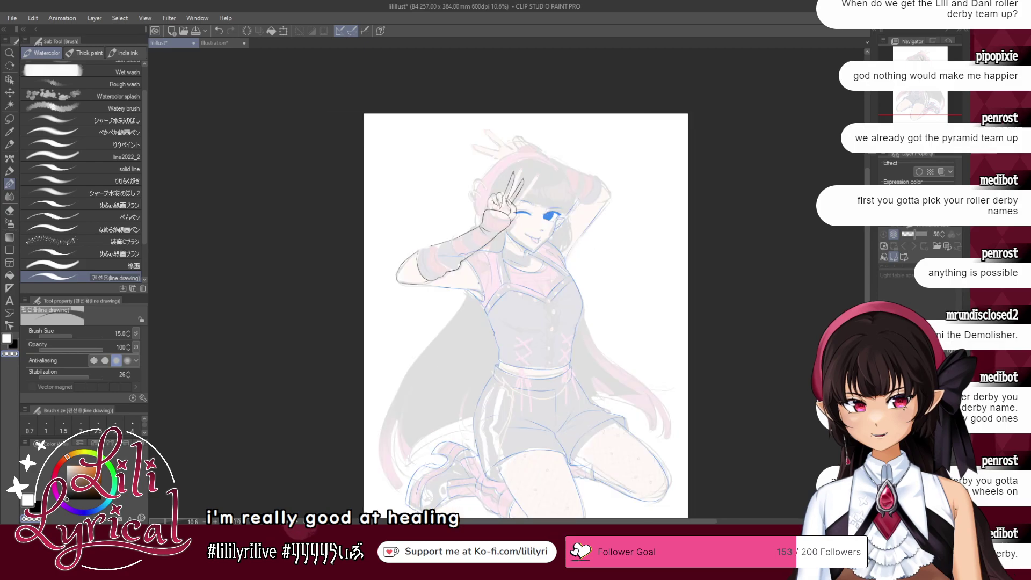
key("ctrl+plus")
key("ctrl+plus")
key("ctrl+plus")
scroll(440, 281, "up", 1)
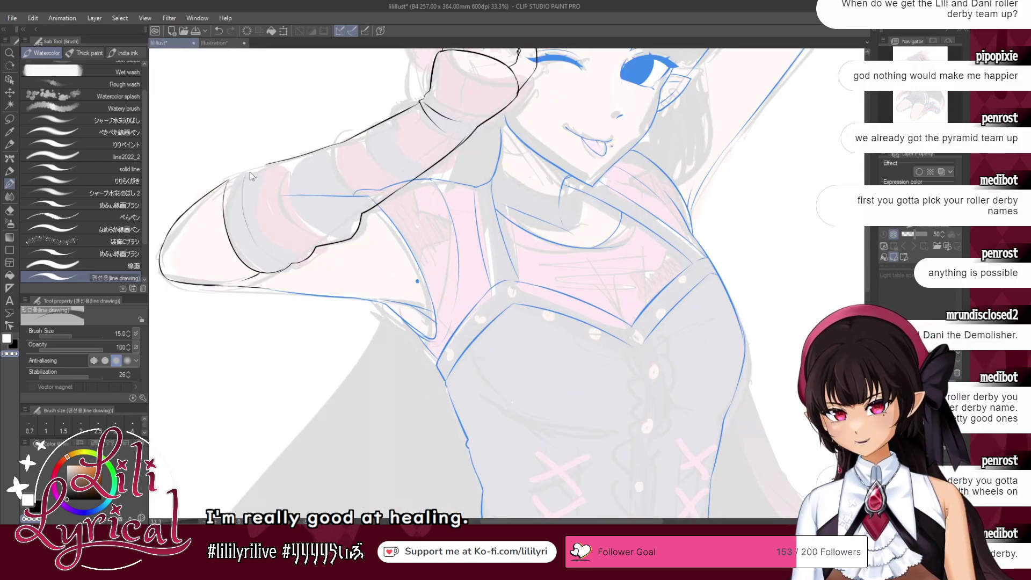
left_click(17, 349)
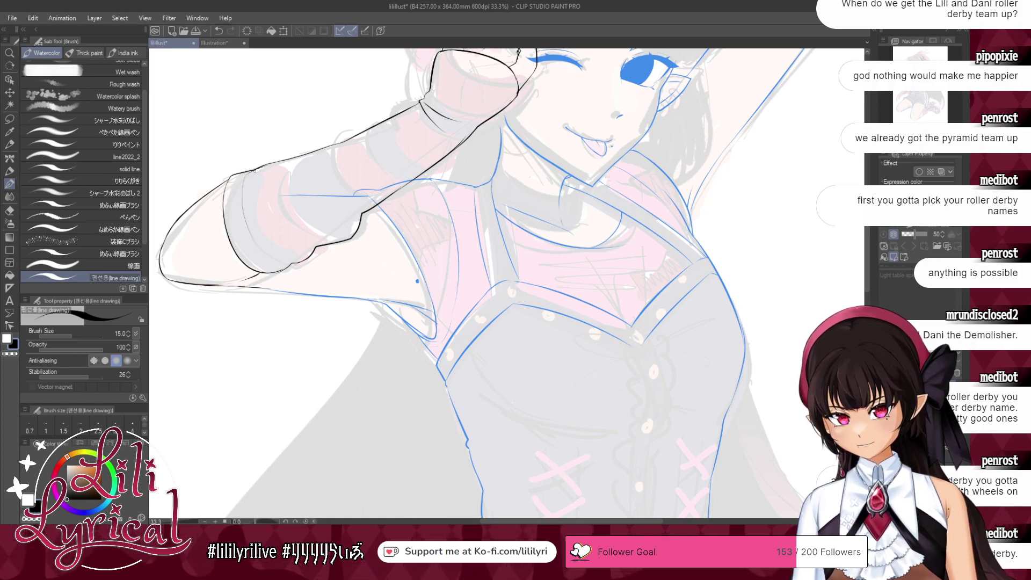
key("c")
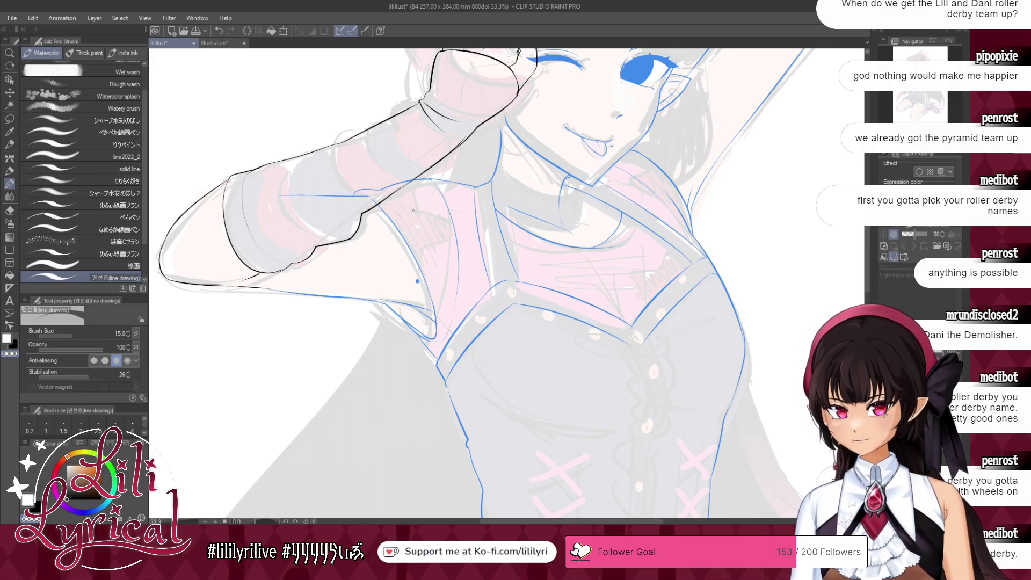
- Erase the shoulder line that crosses the arm warmer, and turn off the blue layer colour on the body line art
key("e")
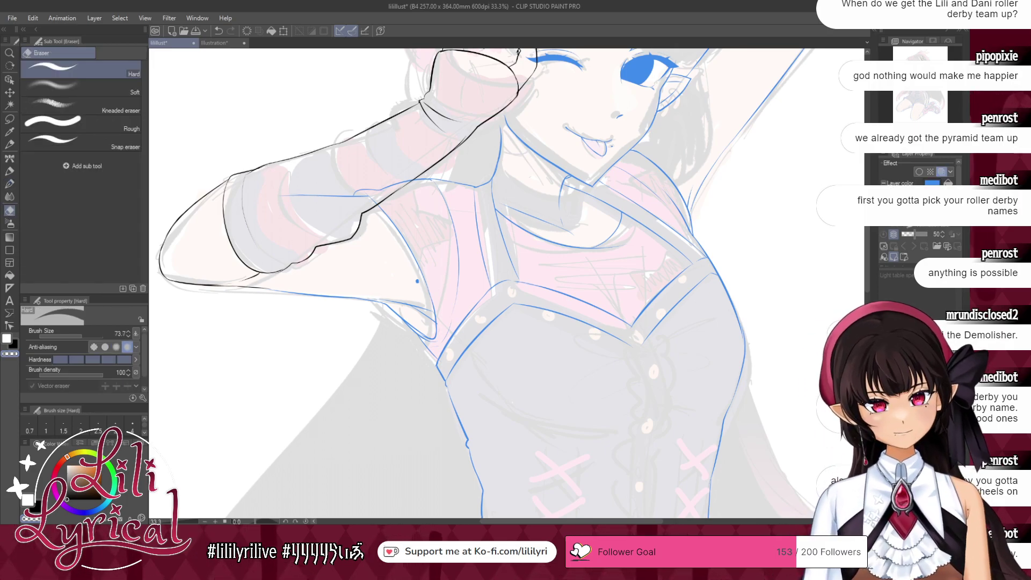
mouse_move(320, 194)
left_mouse_down()
mouse_move(370, 196)
mouse_move(392, 184)
left_mouse_up()
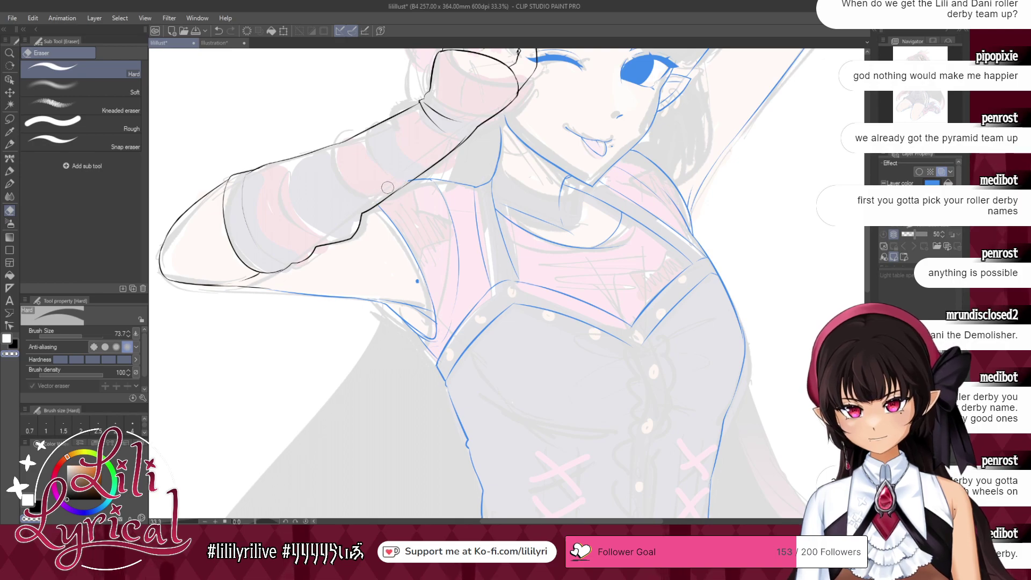
key("ctrl+0")
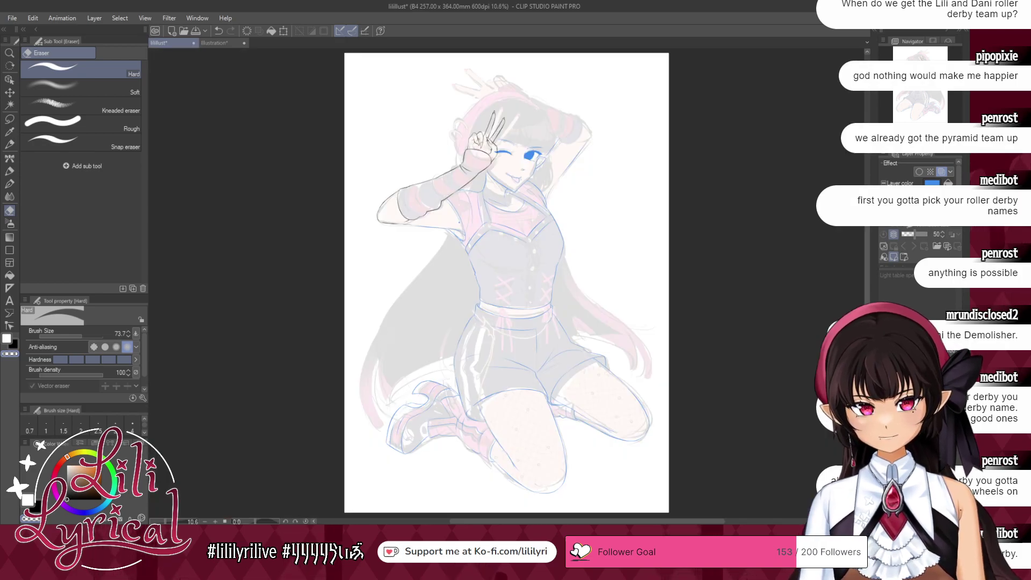
left_click(941, 172)
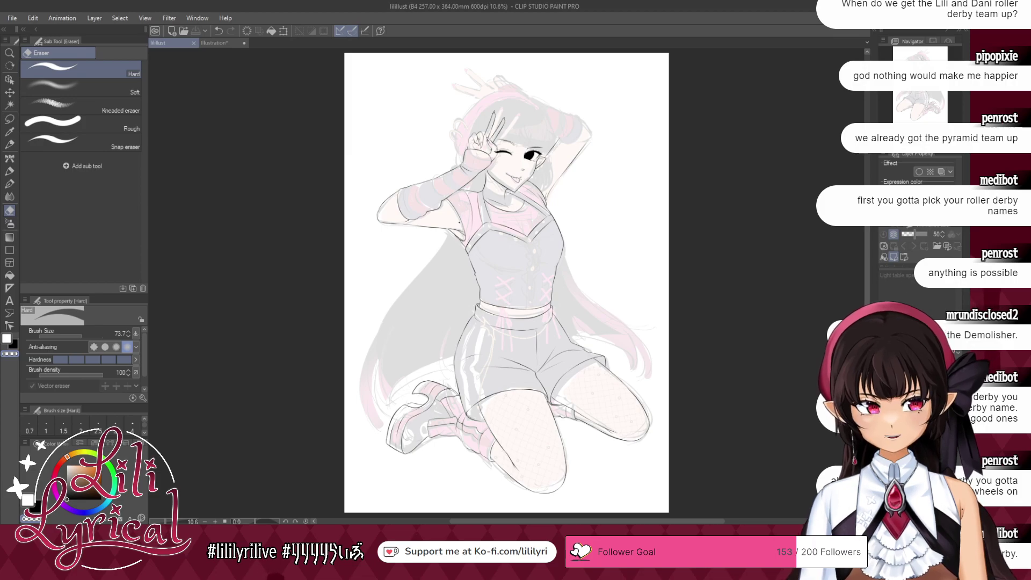
left_click(946, 146)
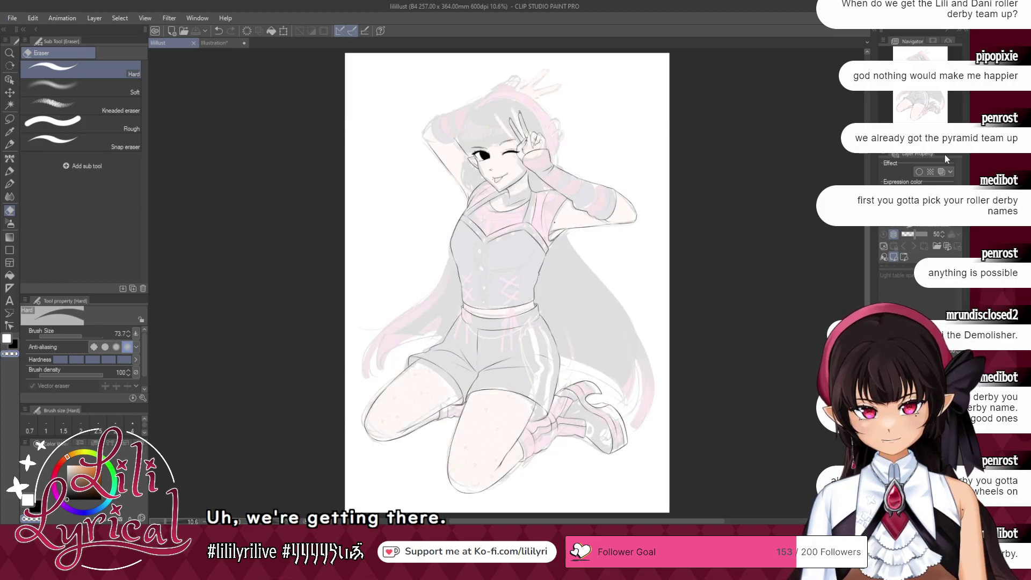
- Clean up the line art around the face and peace-sign hand with the hard eraser at size 46, and save the drawing
left_click_drag(513, 145, 495, 332)
key("ctrl+plus")
key("ctrl+plus")
key("ctrl+plus")
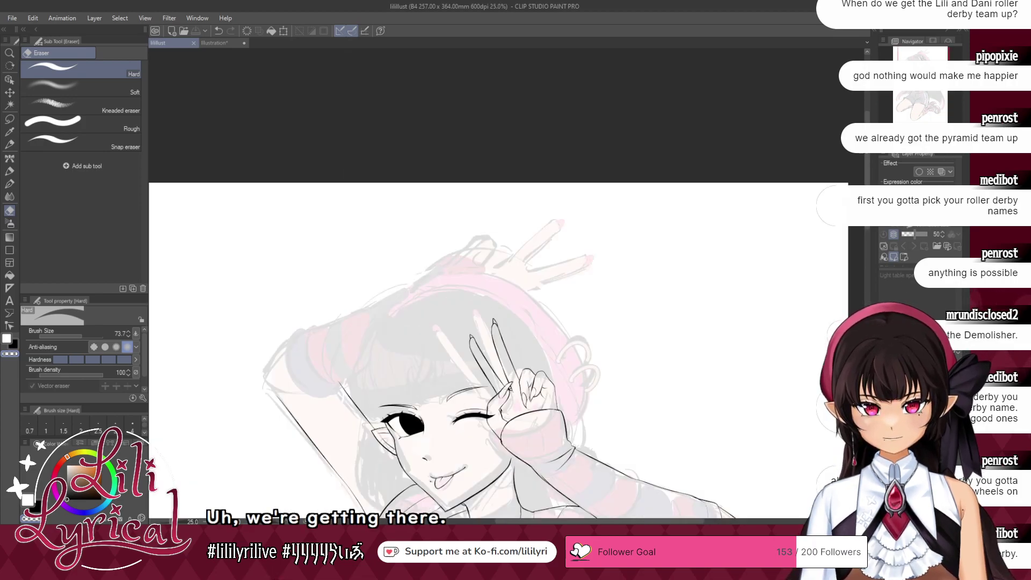
scroll(526, 282, "up", 1)
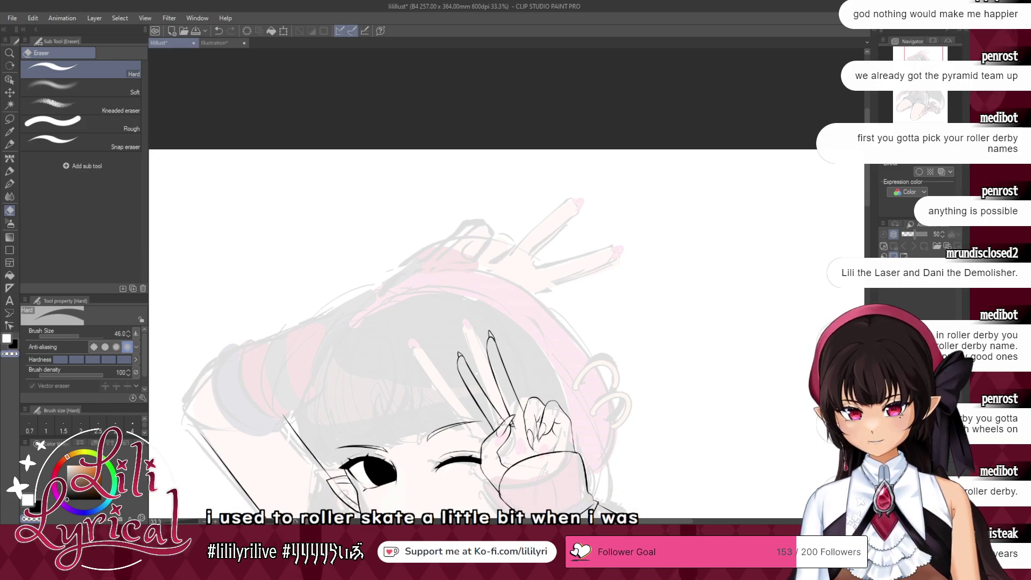
key("b")
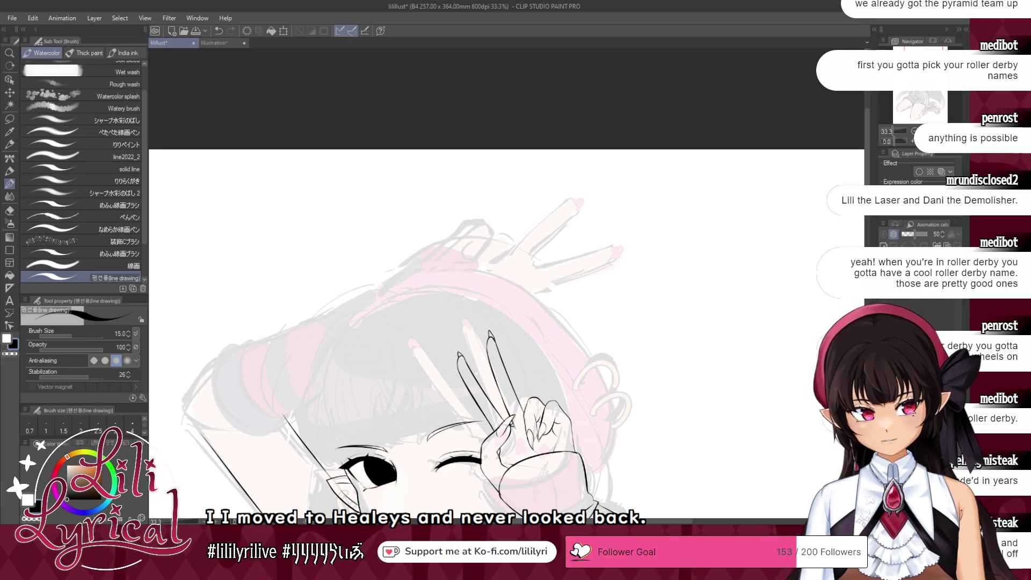
key("ctrl+0")
key("ctrl+s")
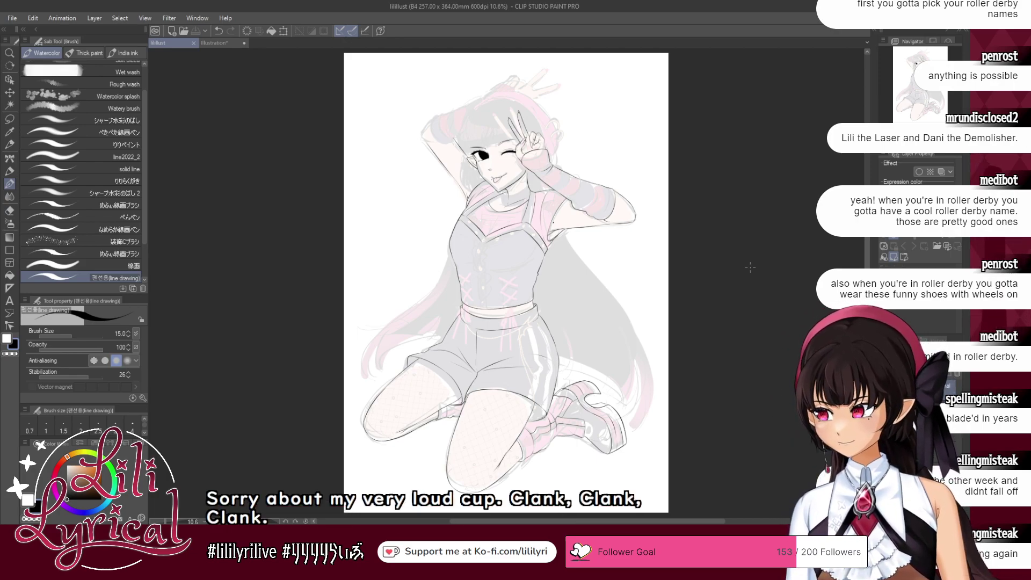
- Apply the blue layer colour effect to the finished body and hand line art
left_click(927, 110)
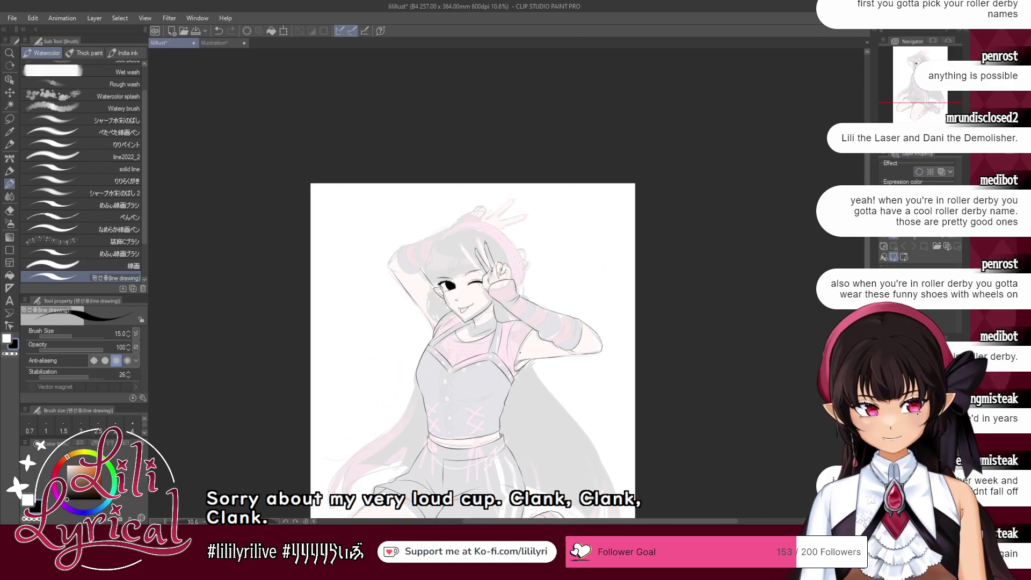
key("ctrl+plus")
key("ctrl+plus")
key("ctrl+plus")
left_click_drag(908, 92, 922, 65)
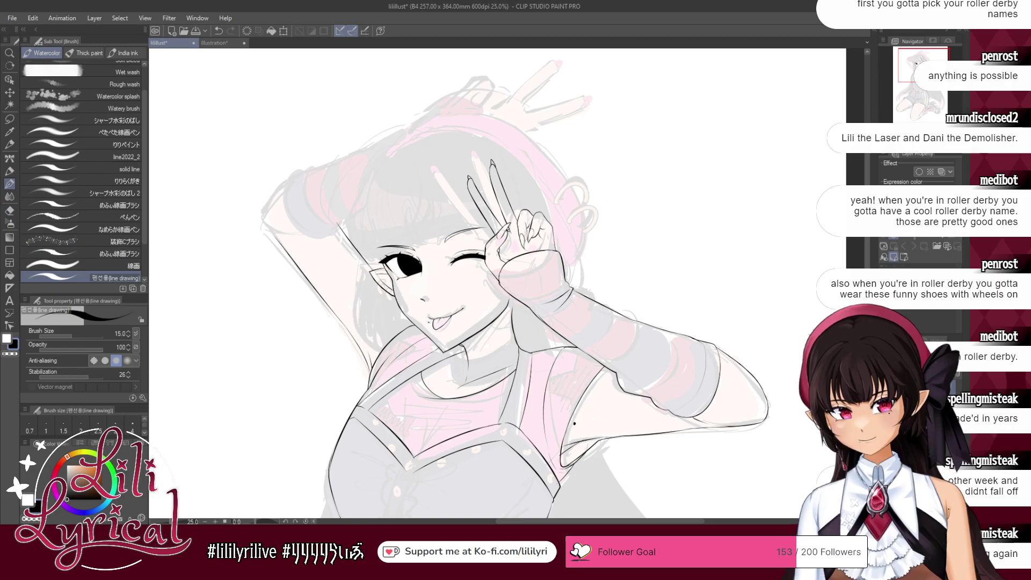
left_click(944, 172)
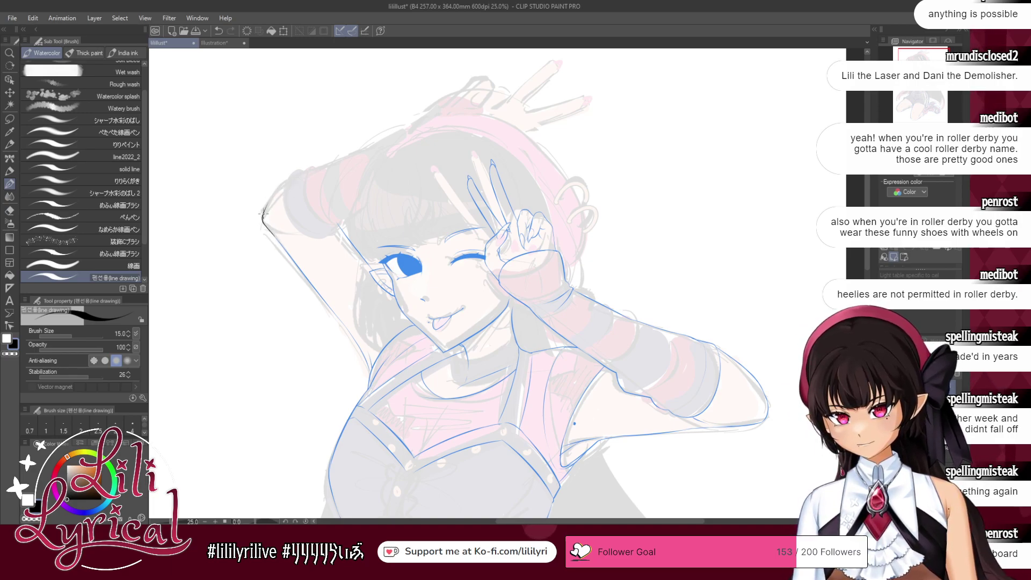
- Ink the raised arm's elbow edge and the curved opening of its arm warmer, with a second curve for the first stripe
key("ctrl+z")
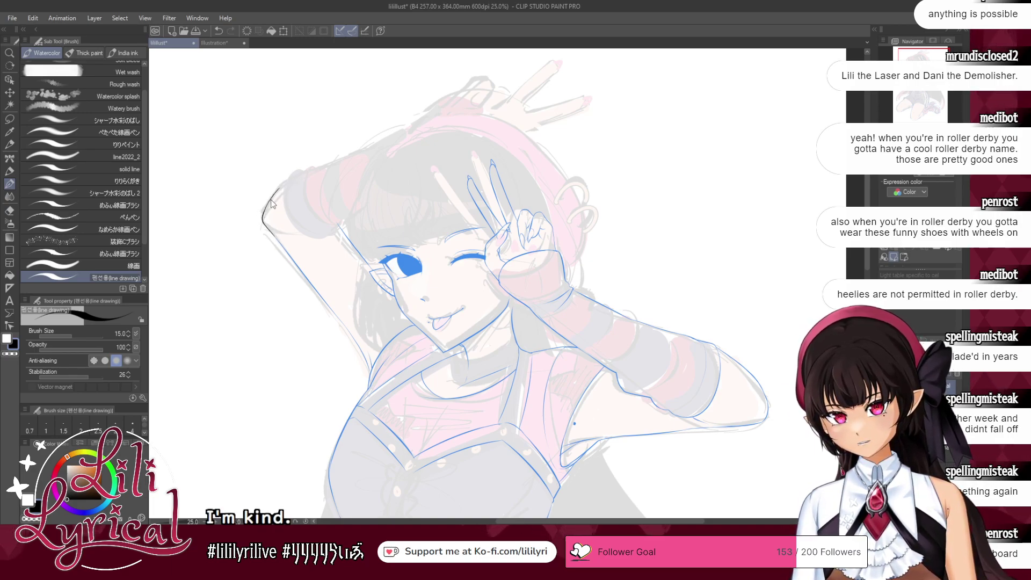
mouse_move(294, 175)
left_mouse_down()
mouse_move(287, 218)
mouse_move(322, 234)
mouse_move(348, 222)
left_mouse_up()
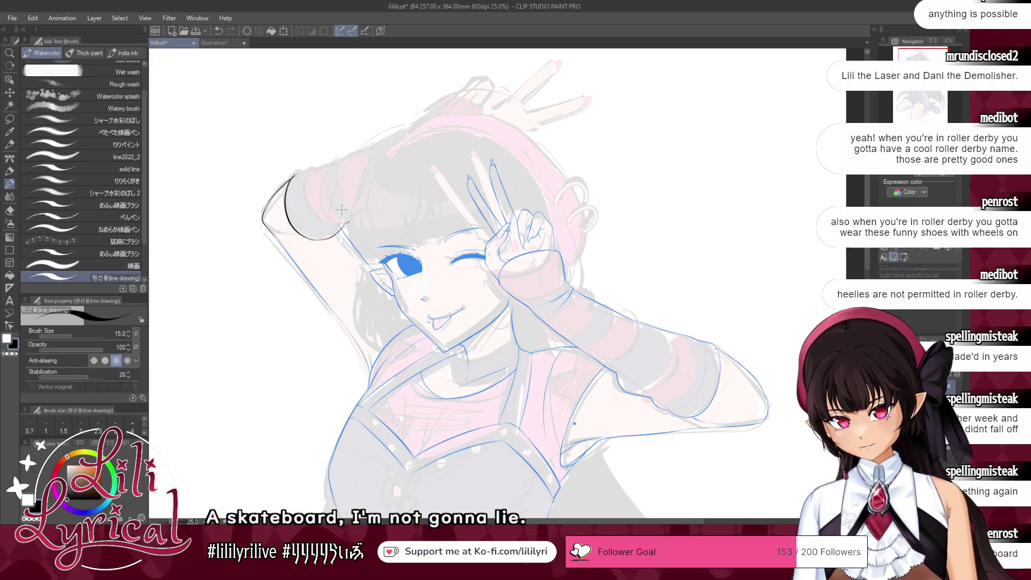
left_click_drag(305, 190, 353, 220)
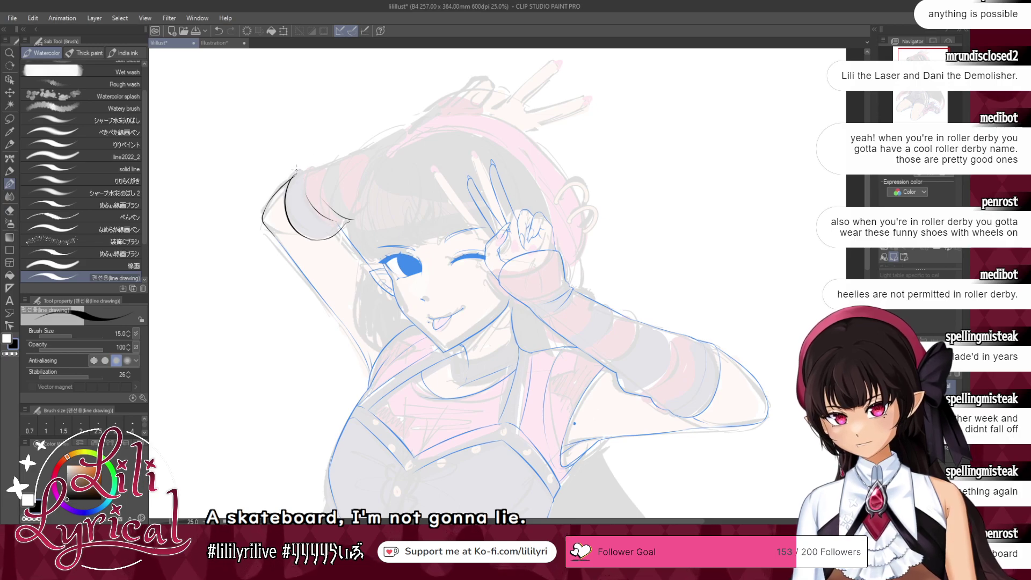
- Ink the upper edge of the raised arm's warmer in one long line from the elbow towards the wrist, redrawing it until clean
left_click_drag(296, 170, 405, 129)
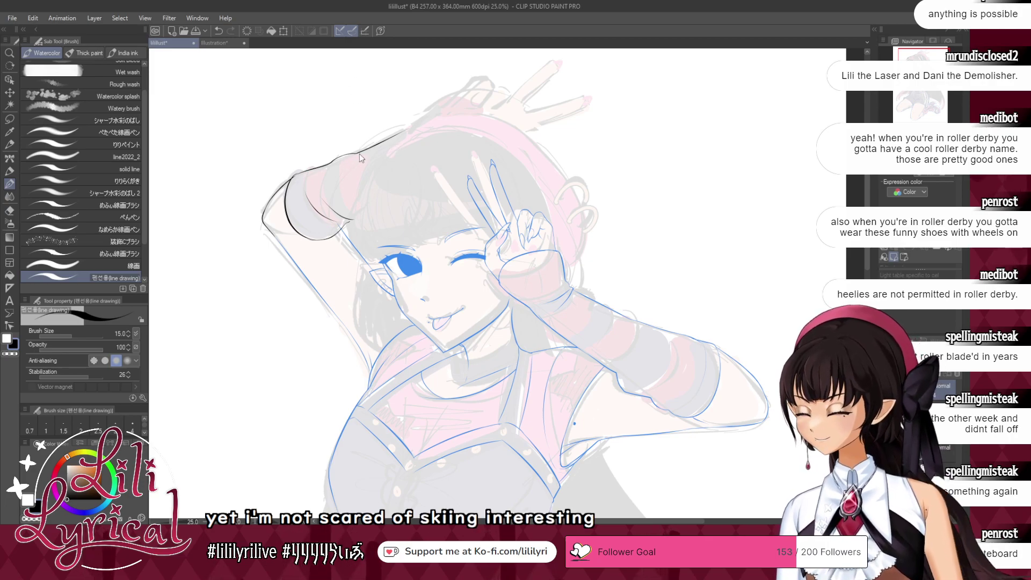
left_click_drag(351, 155, 421, 119)
key("ctrl+z")
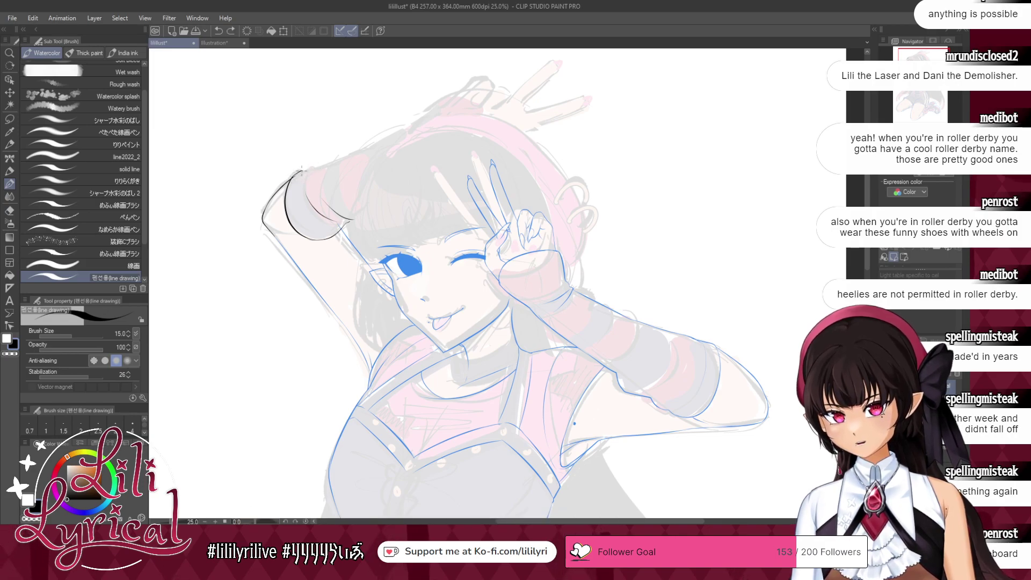
key("ctrl+z")
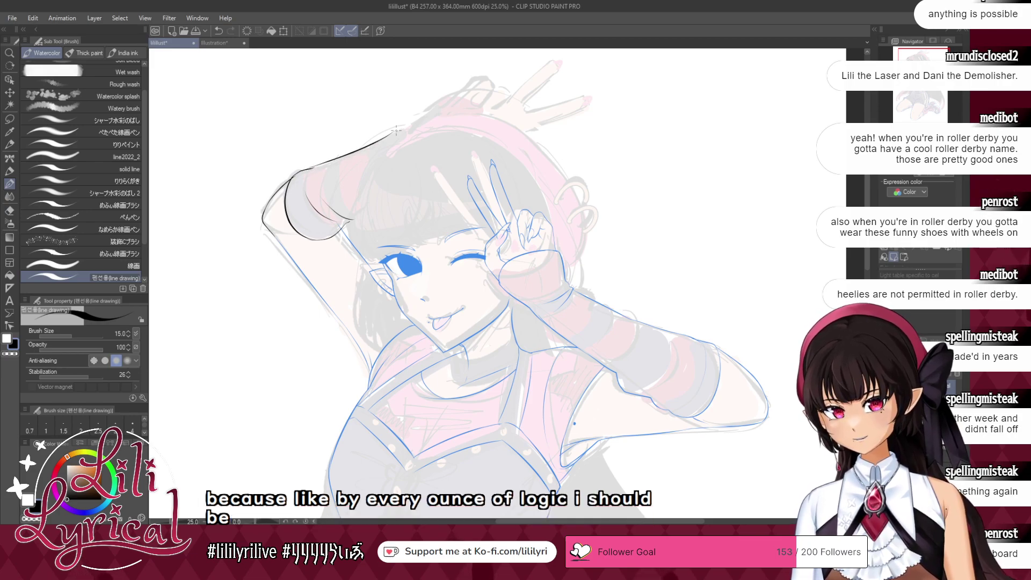
left_click_drag(317, 167, 407, 129)
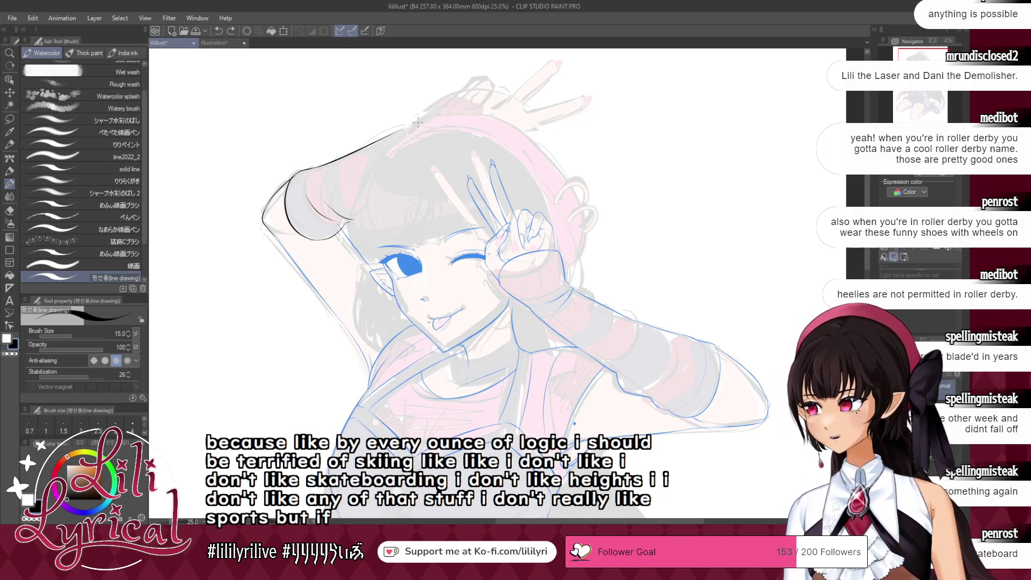
- Ink the short curved fold line at the wrist of the raised arm's warmer
left_click_drag(397, 159, 403, 132)
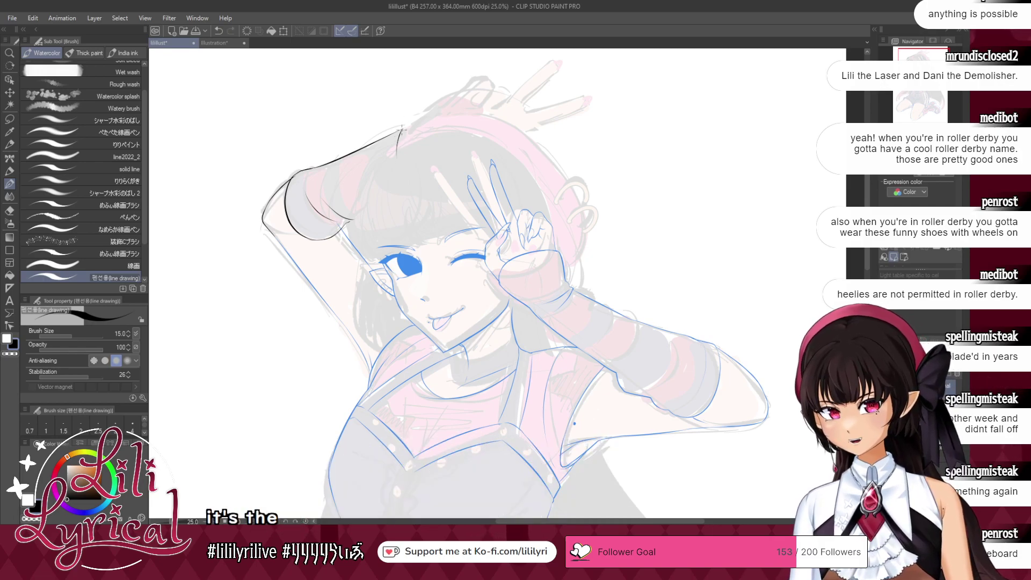
left_click_drag(397, 158, 403, 128)
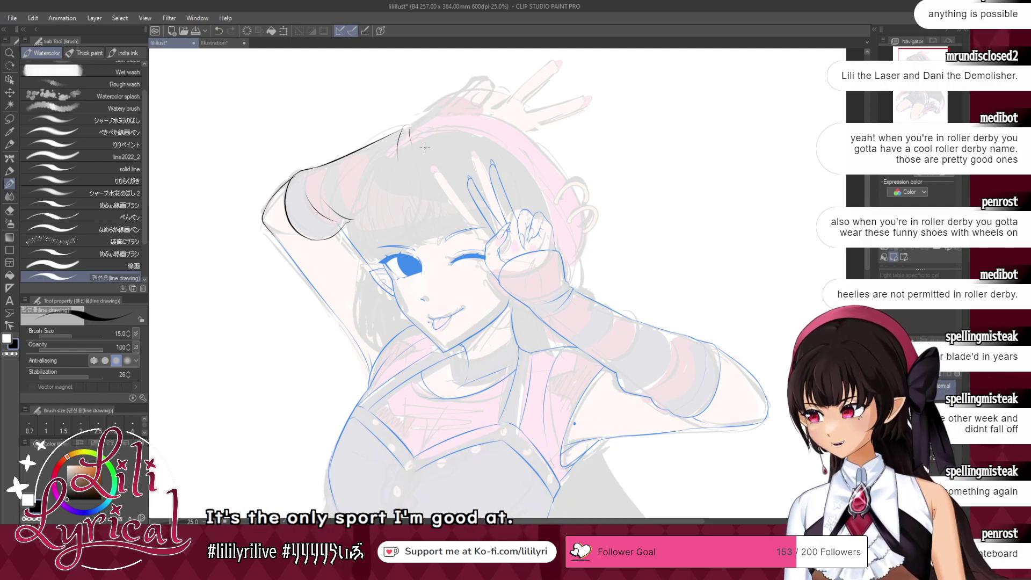
key("ctrl+z")
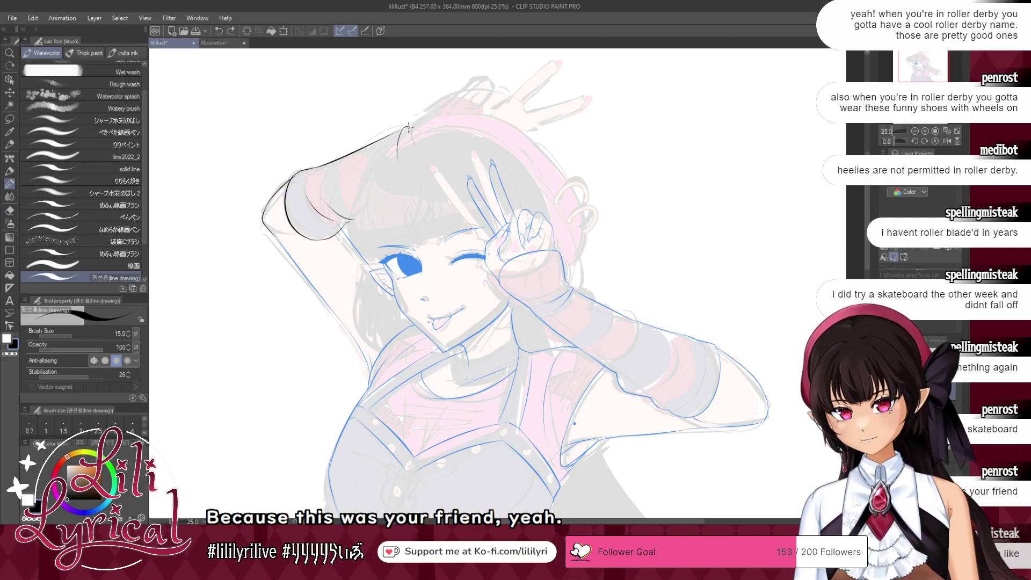
- Ink the rounded hand end of the raised arm's warmer above the headband, and the forearm's lower edge across the hair
mouse_move(424, 111)
left_mouse_down()
mouse_move(443, 96)
mouse_move(481, 119)
left_mouse_up()
key("ctrl+z")
key("ctrl+z")
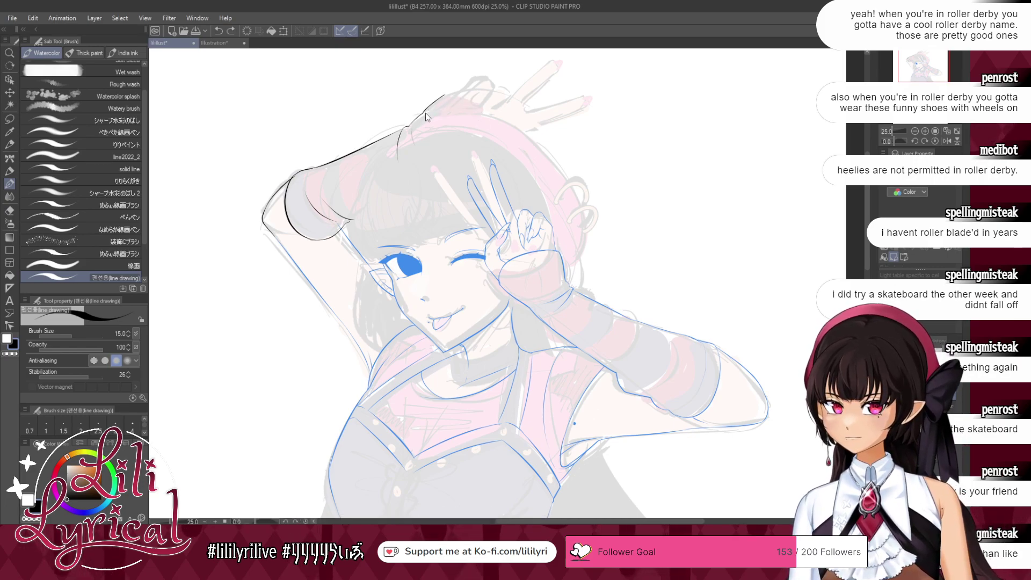
mouse_move(430, 110)
left_mouse_down()
mouse_move(470, 95)
mouse_move(493, 119)
left_mouse_up()
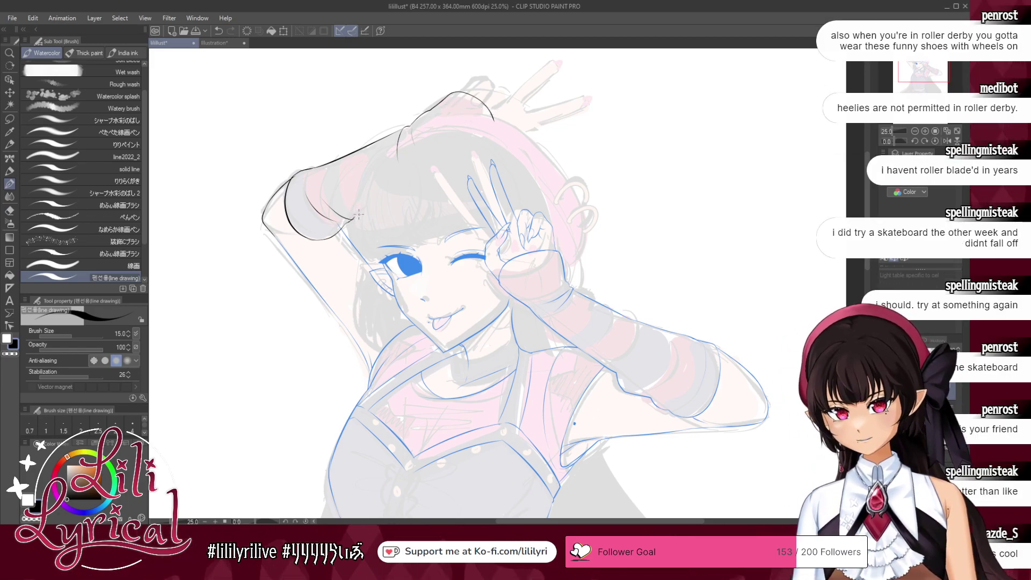
left_click_drag(353, 219, 442, 152)
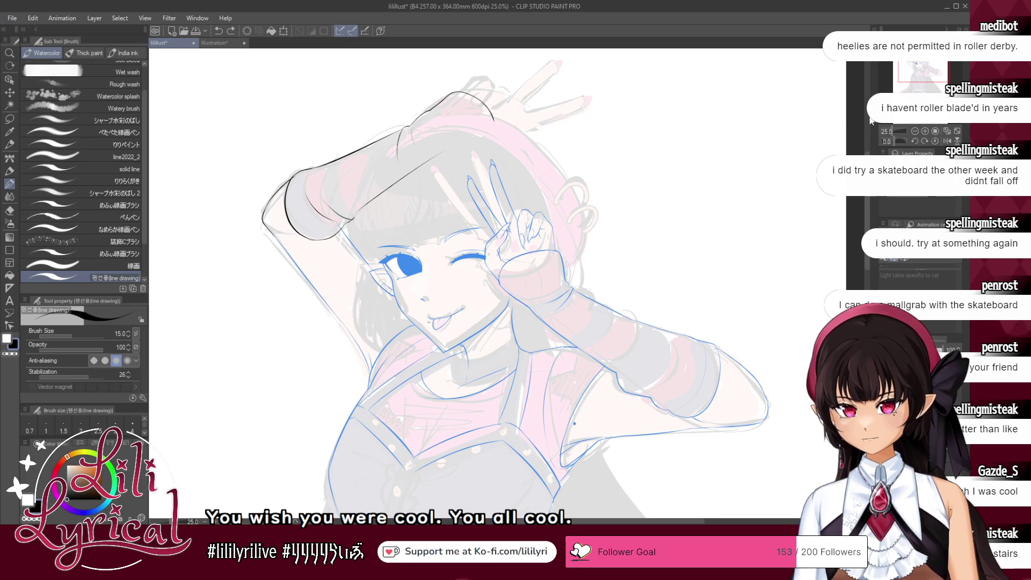
- Ink the two curled fingers of the raised hand above the headband at 50% zoom, following the sketch
left_click_drag(925, 65, 924, 63)
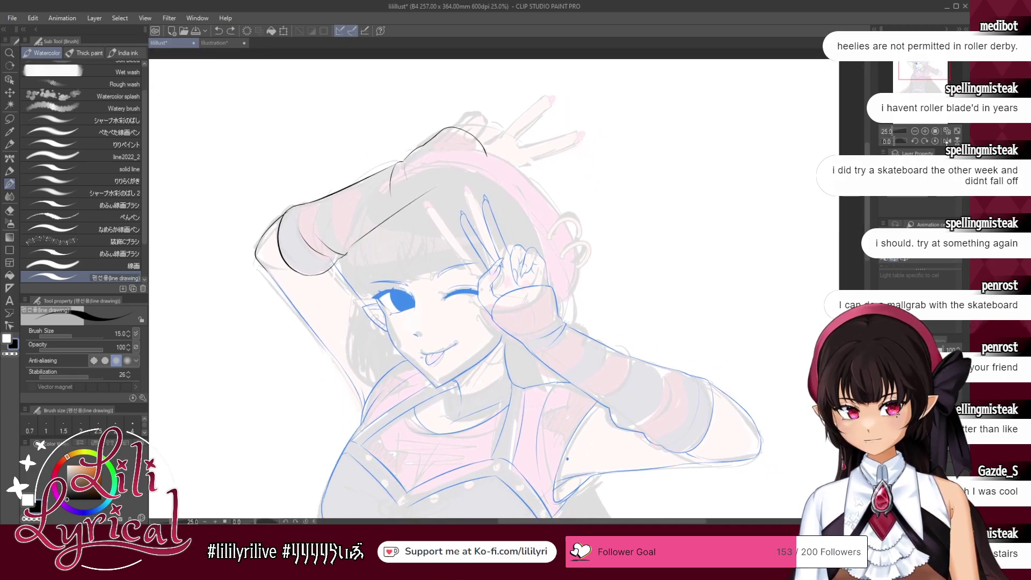
left_click(947, 141)
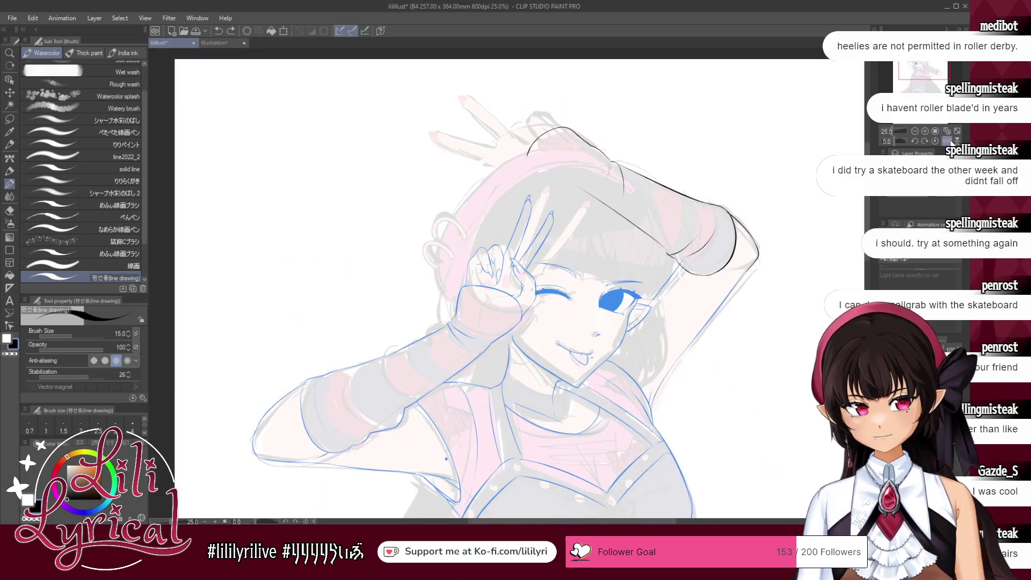
left_click(949, 141)
left_click(926, 131)
left_click(926, 131)
left_click_drag(515, 172, 445, 398)
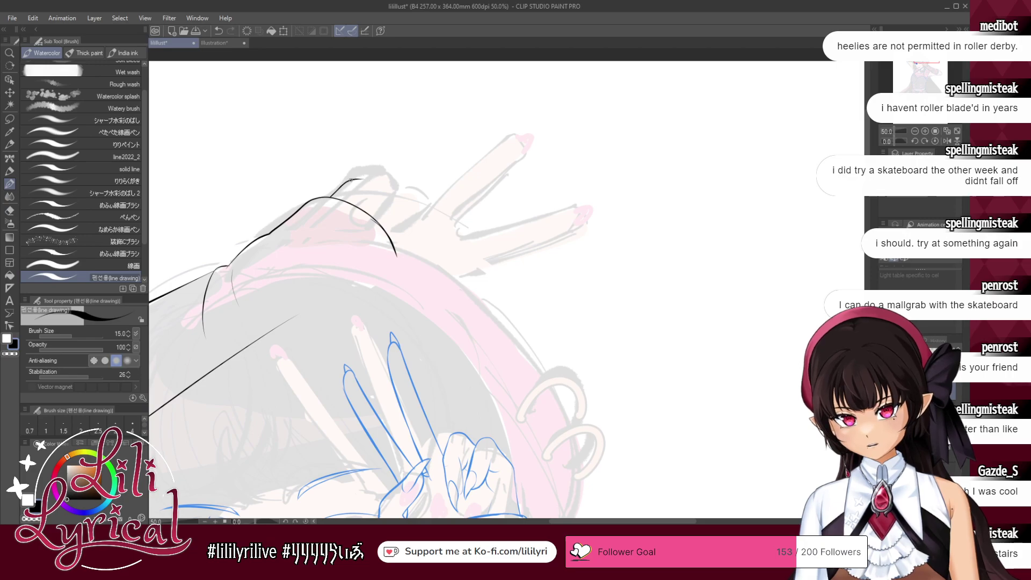
mouse_move(374, 196)
left_mouse_down()
mouse_move(350, 237)
mouse_move(357, 202)
left_mouse_up()
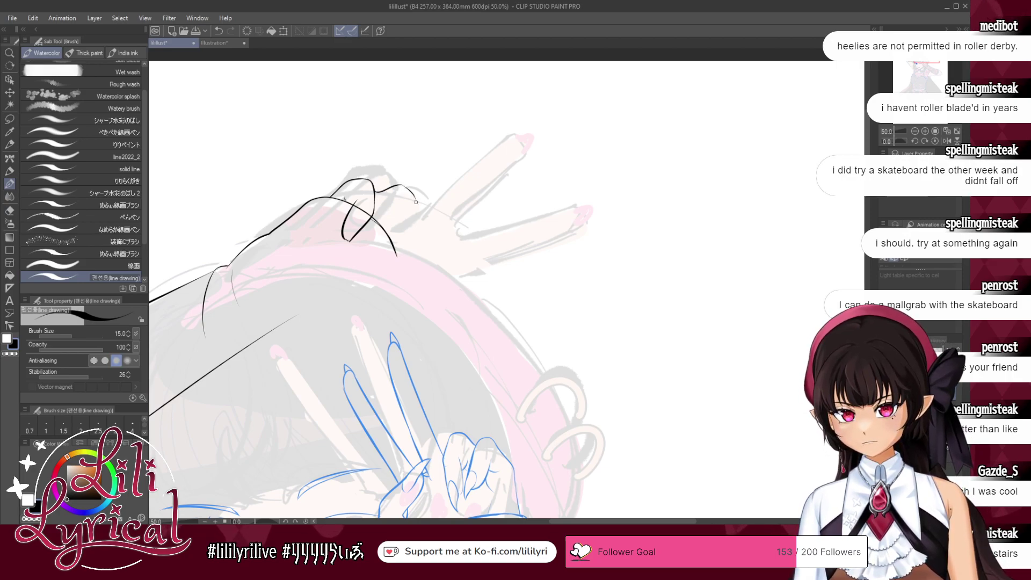
mouse_move(416, 200)
left_mouse_down()
mouse_move(397, 232)
mouse_move(379, 219)
mouse_move(362, 247)
mouse_move(375, 251)
left_mouse_up()
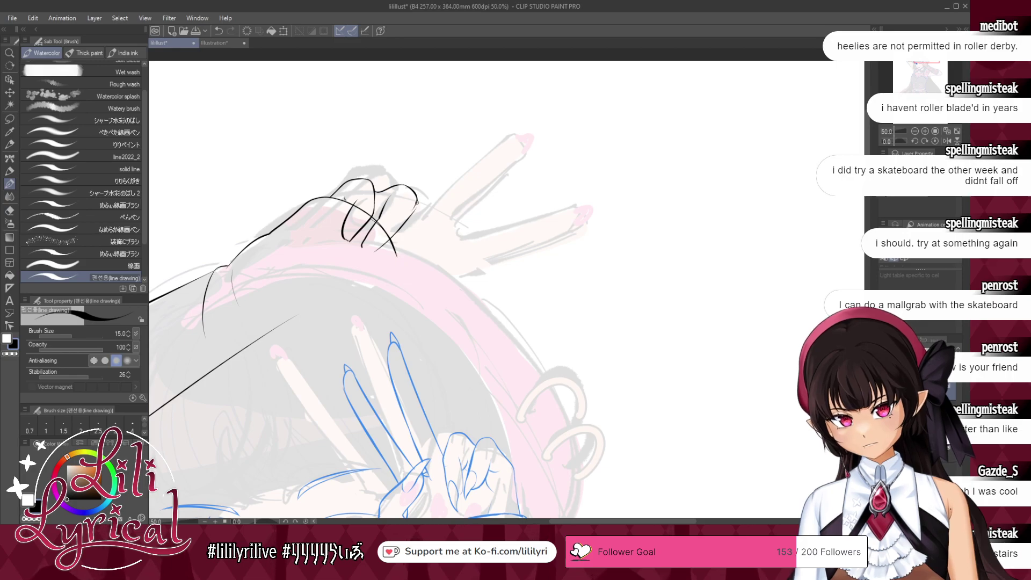
left_click_drag(416, 196, 409, 214)
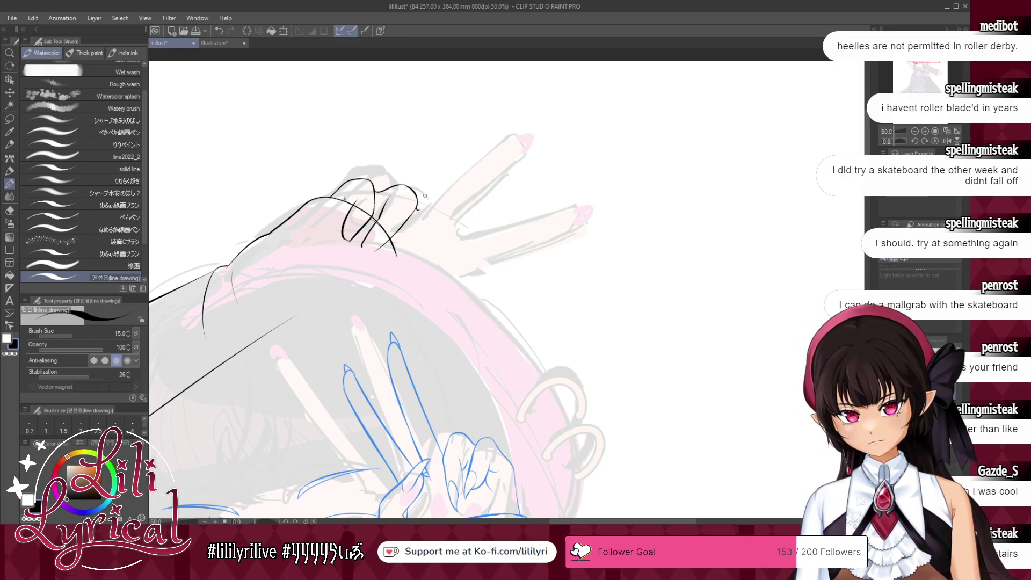
- Ink the upper edge and rounded tip of the raised hand's upper extended finger, retrying the stroke until it fits
left_click_drag(415, 209, 527, 138)
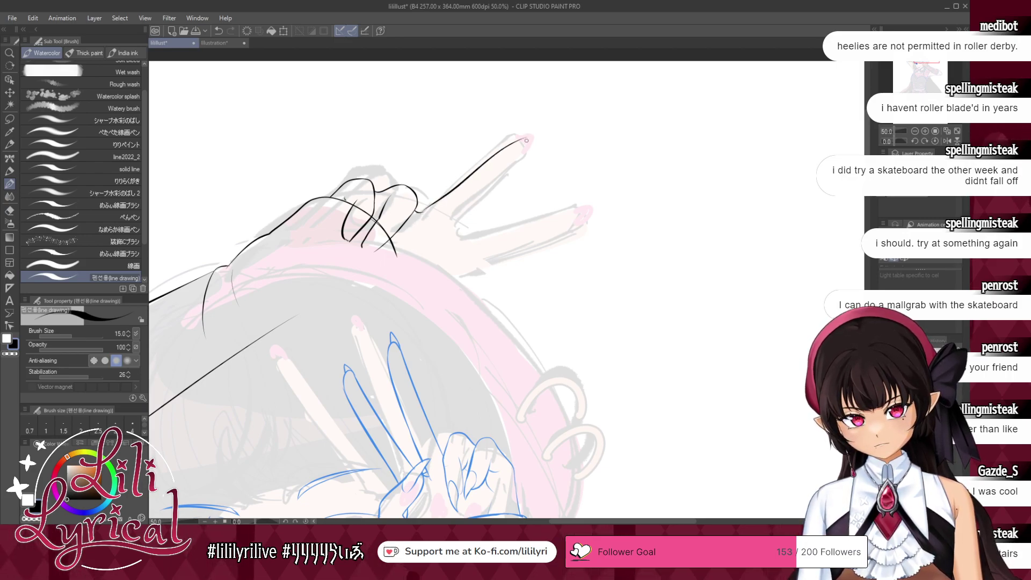
key("ctrl+z")
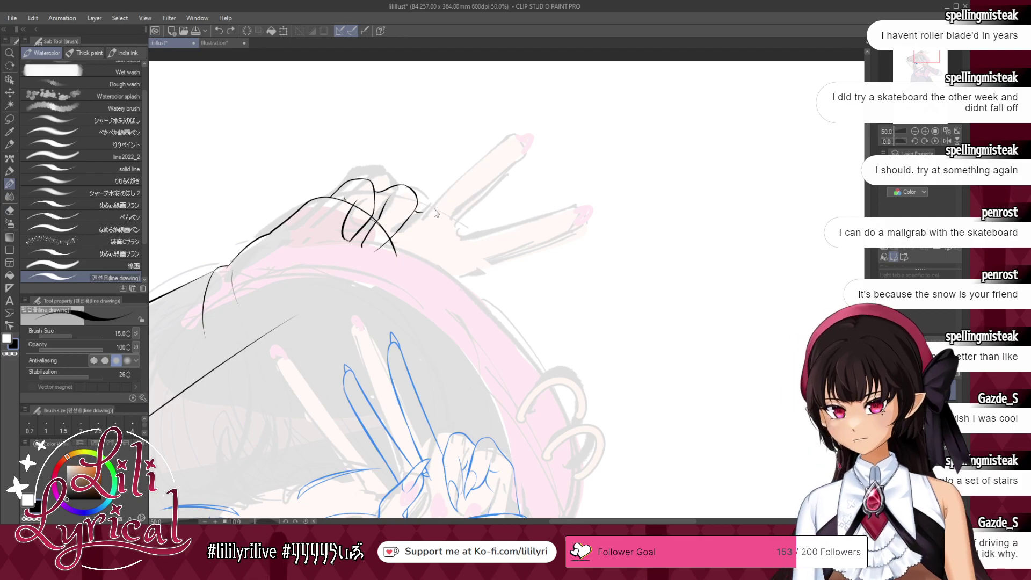
left_click_drag(421, 211, 513, 134)
key("ctrl+z")
left_click_drag(421, 212, 515, 135)
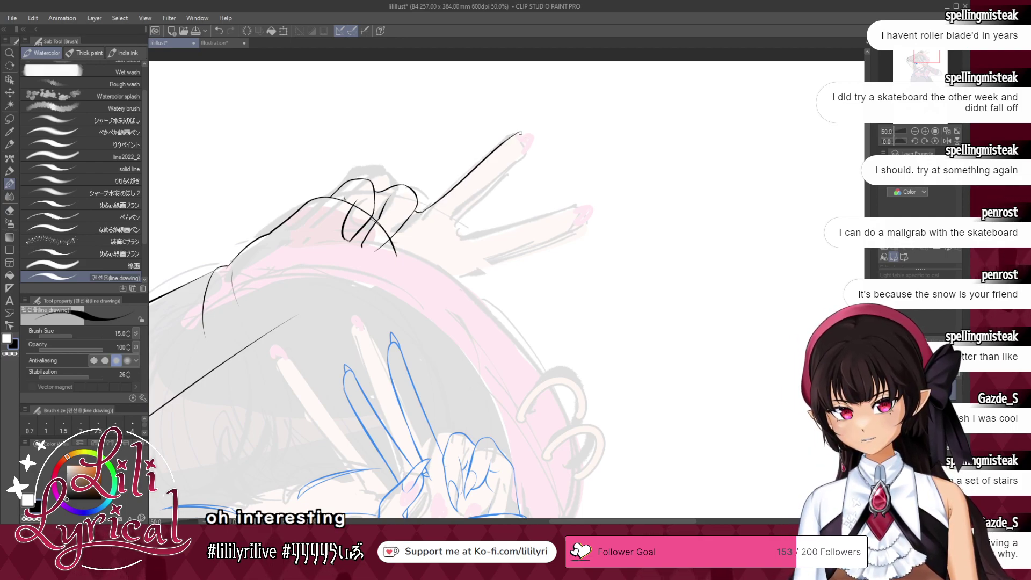
left_click_drag(526, 136, 514, 163)
key("ctrl+z")
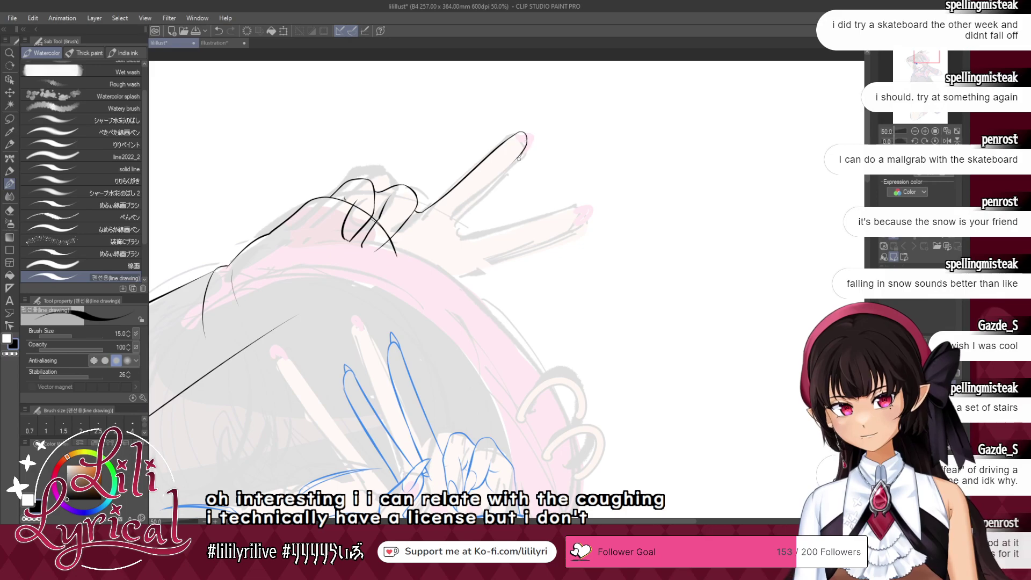
- Ink the underside of the upper extended finger down to the gap between the two extended fingers
left_click_drag(506, 170, 453, 219)
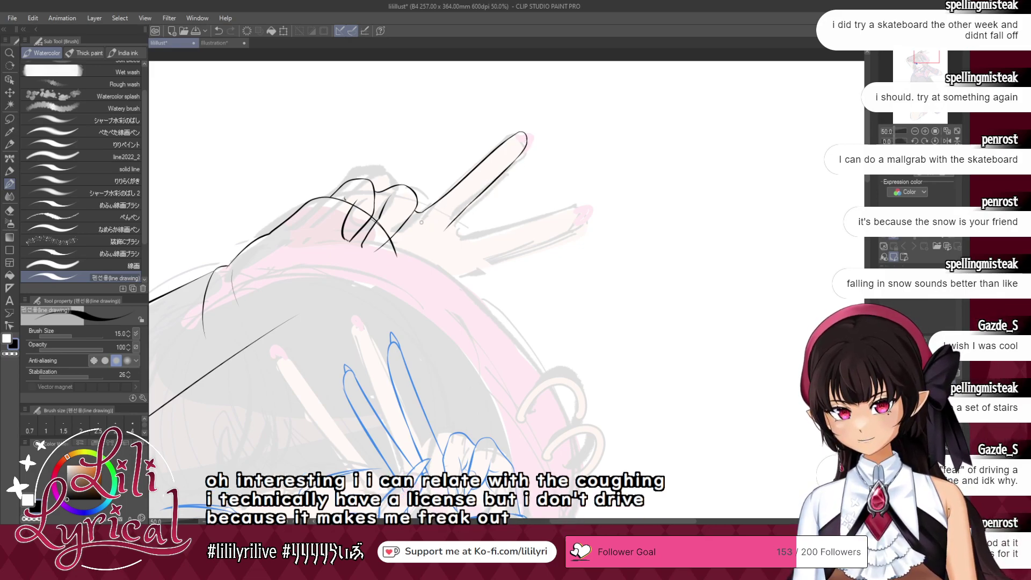
key("ctrl+z")
key("ctrl+z")
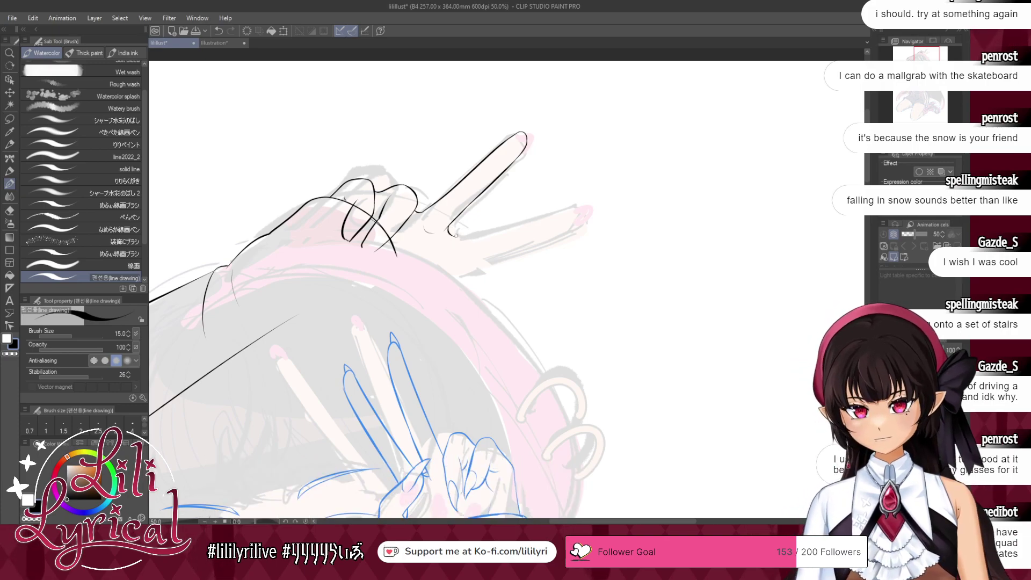
key("ctrl+z")
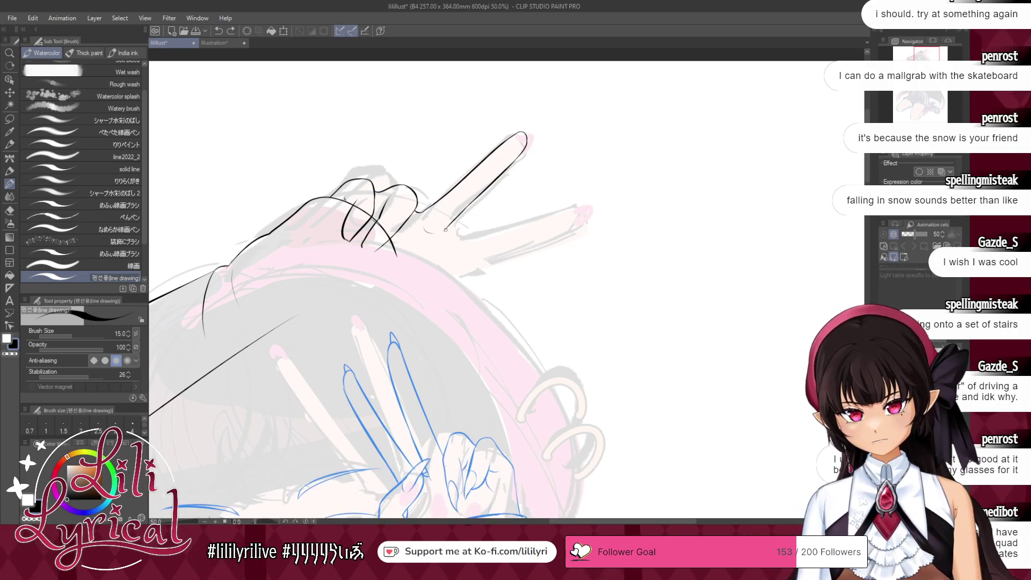
- Ink the upper edge and rounded tip of the raised hand's lower extended finger, starting from the gap between the fingers
mouse_move(464, 235)
left_mouse_down()
mouse_move(571, 206)
mouse_move(562, 229)
mouse_move(568, 222)
mouse_move(523, 246)
left_mouse_up()
key("ctrl+z")
key("ctrl+z")
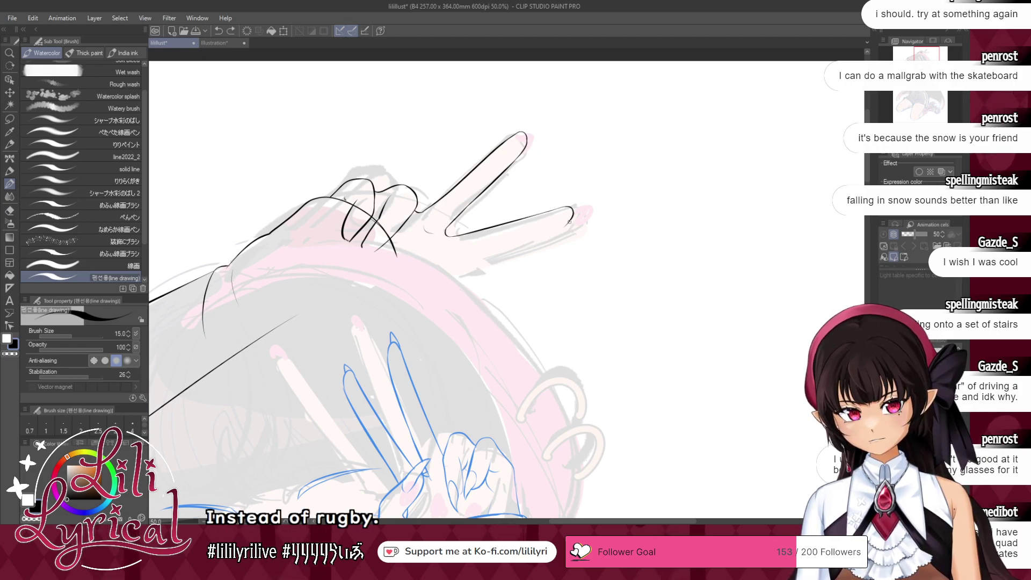
- Ink the underside of the lower extended finger from its tip back towards the palm, redrawing the stroke until it fits
left_click_drag(572, 221, 541, 239)
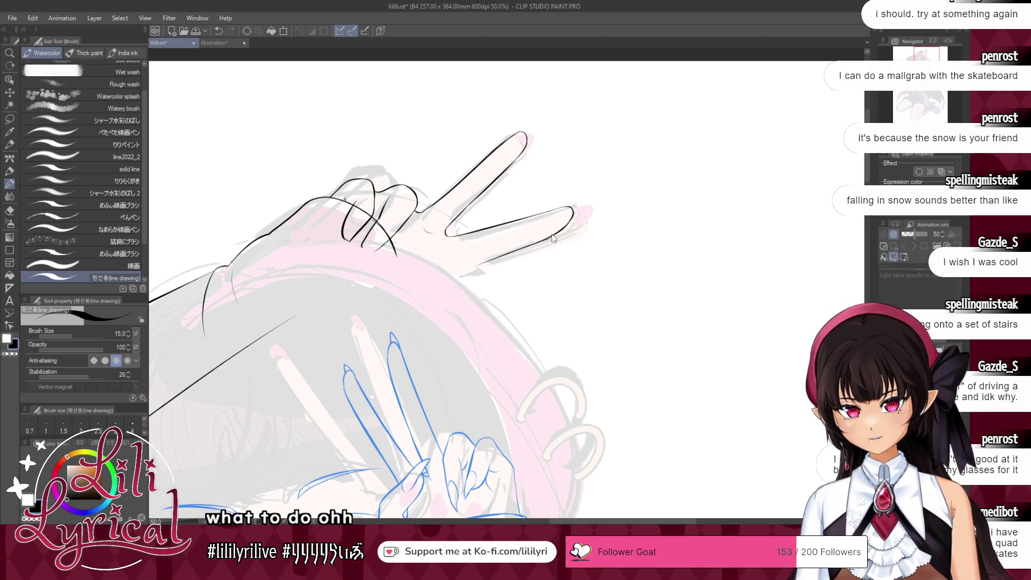
key("ctrl+z")
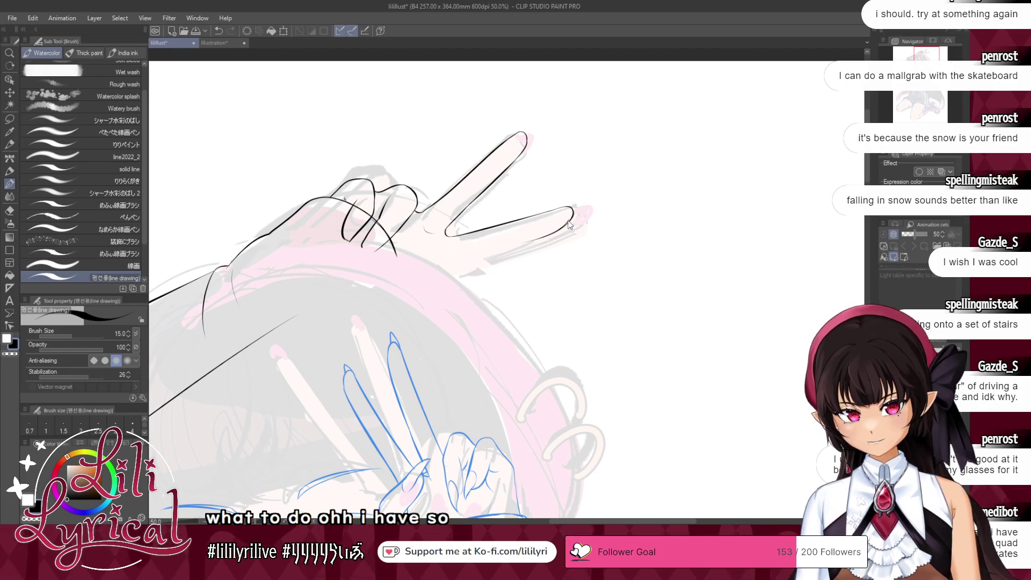
mouse_move(573, 212)
left_mouse_down()
mouse_move(556, 232)
mouse_move(470, 265)
left_mouse_up()
key("ctrl+z")
key("ctrl+z")
left_click_drag(561, 231, 461, 265)
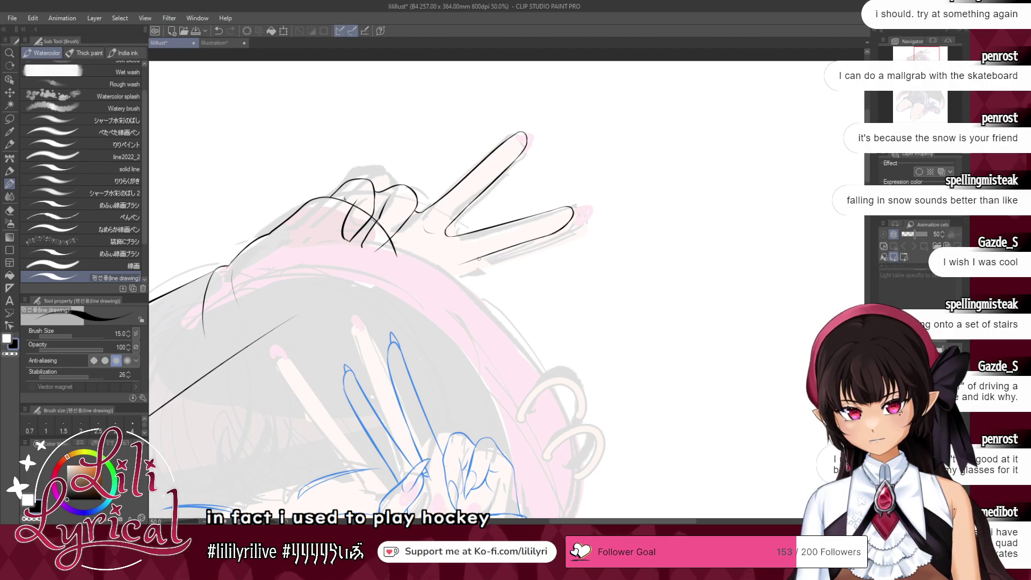
key("ctrl+z")
key("ctrl+z")
left_click_drag(572, 215, 524, 241)
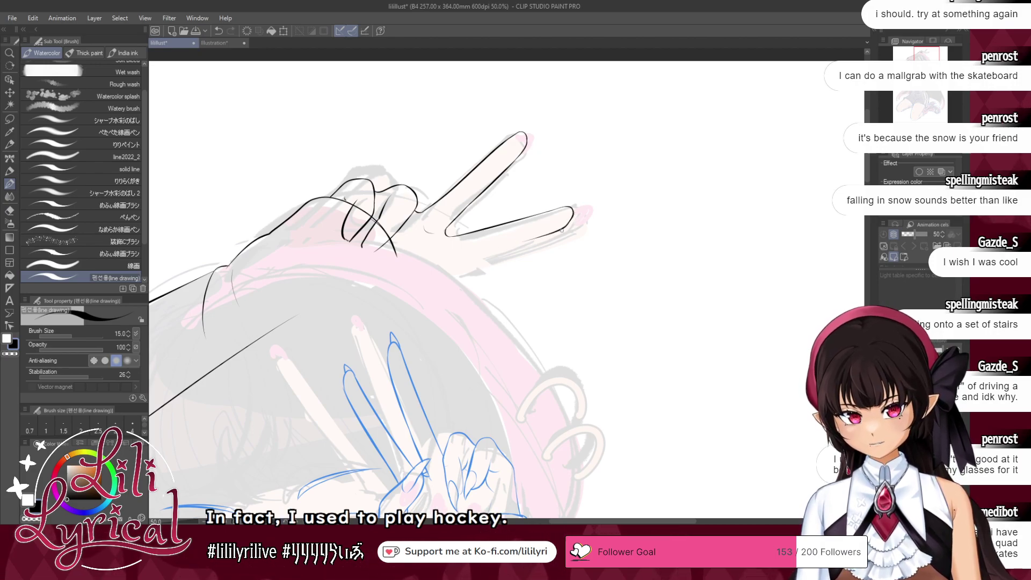
key("ctrl+z")
left_click_drag(927, 55, 926, 59)
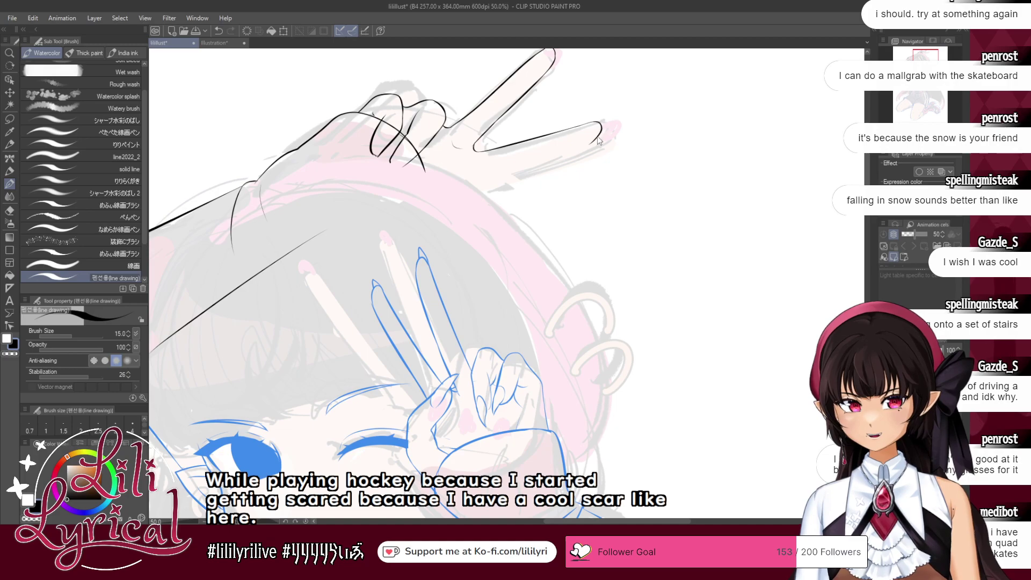
left_click_drag(599, 141, 489, 153)
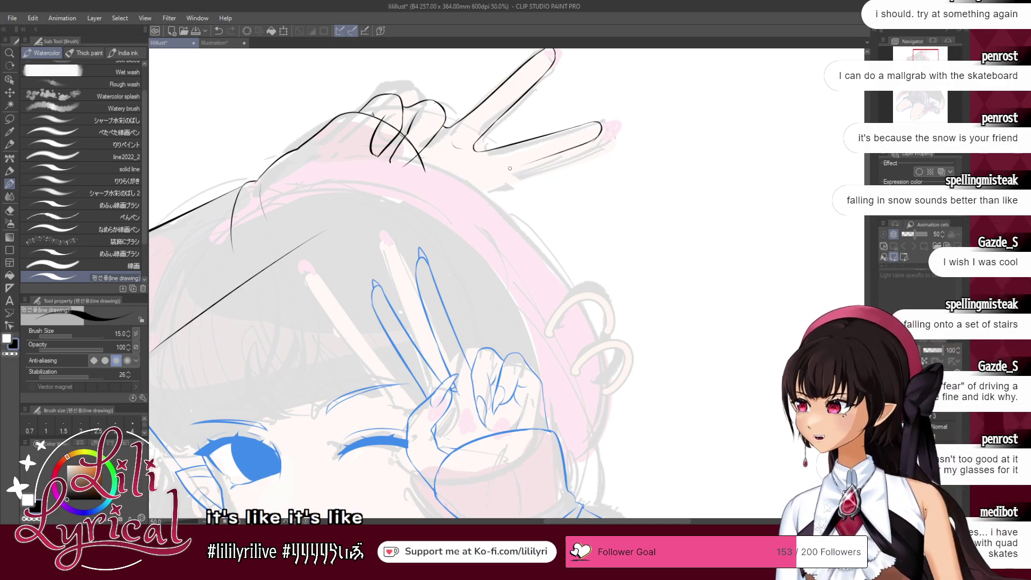
- Mirror the canvas view and ink the small thumb shape overlapping the base of the raised hand's lower extended finger
key("h")
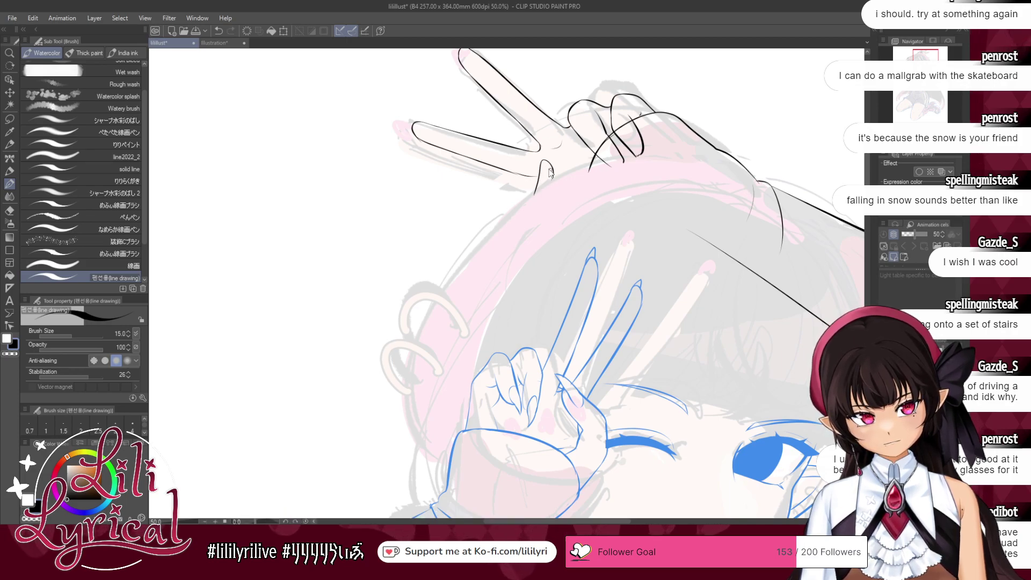
left_click_drag(537, 196, 557, 186)
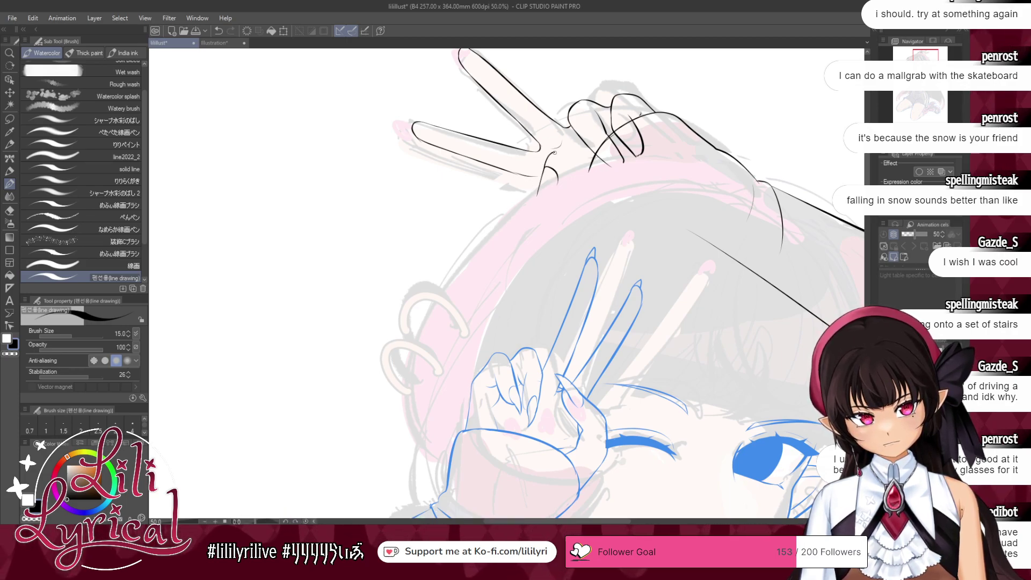
left_click_drag(544, 169, 548, 181)
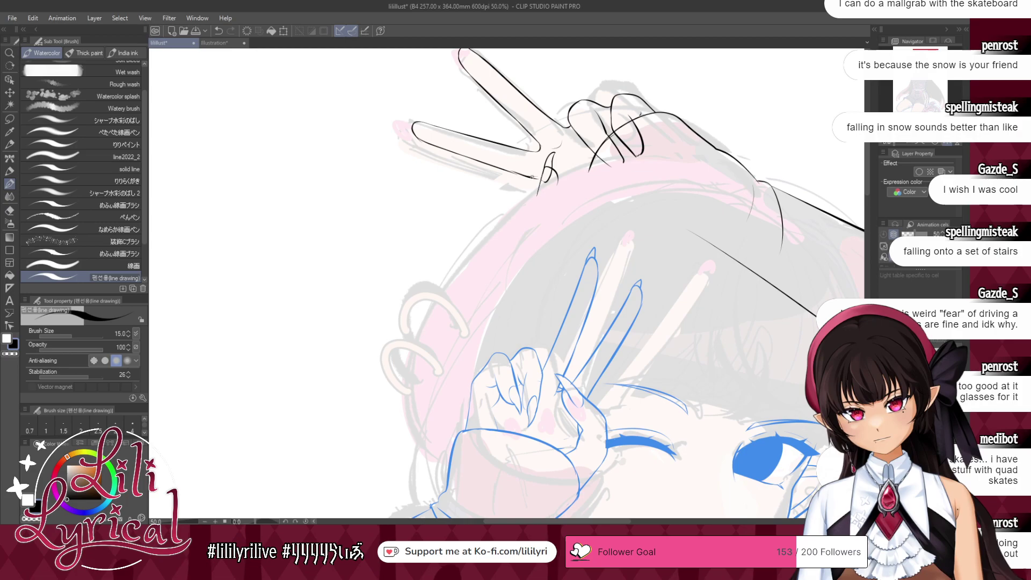
left_click_drag(538, 181, 514, 174)
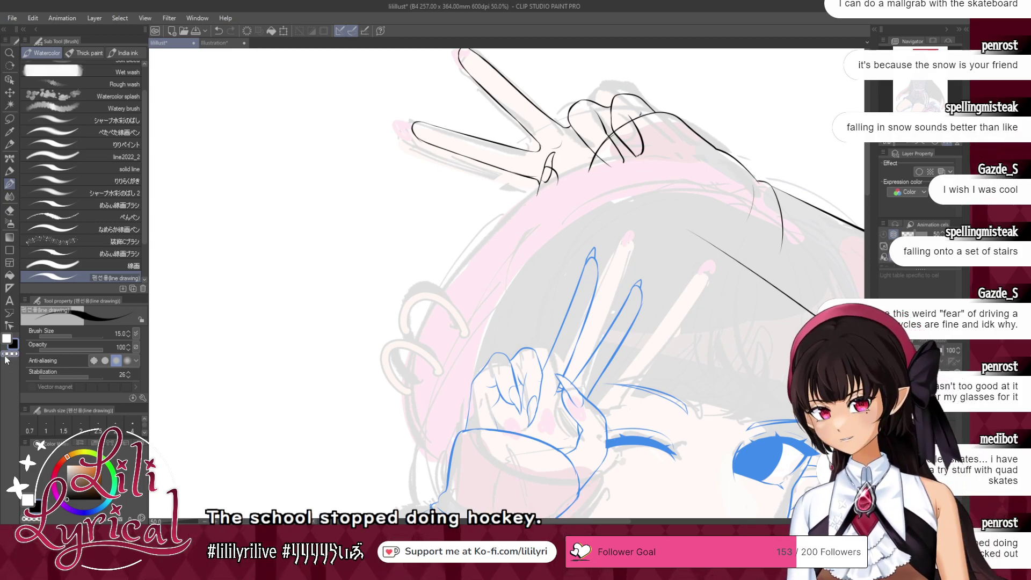
- Clean up the thumb lines with transparent colour and ink the fingernail at the lower extended finger's tip, restoring the unmirrored view
key("c")
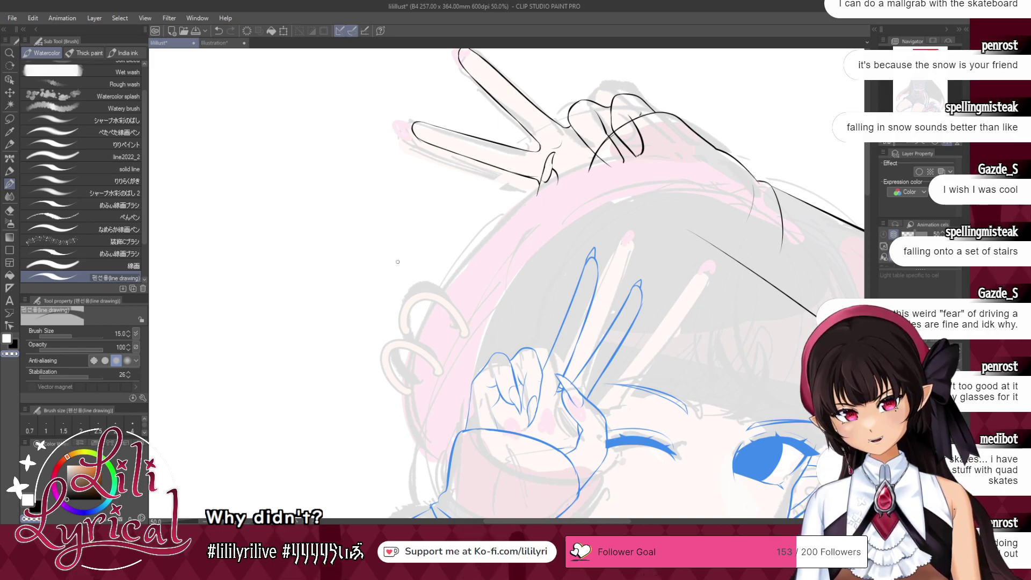
left_click(12, 344)
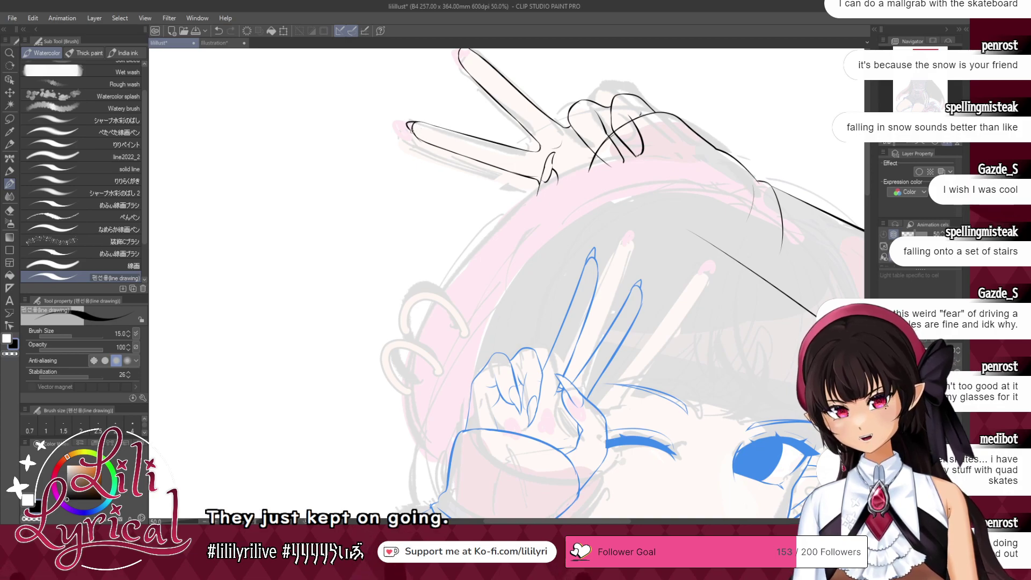
left_click(950, 146)
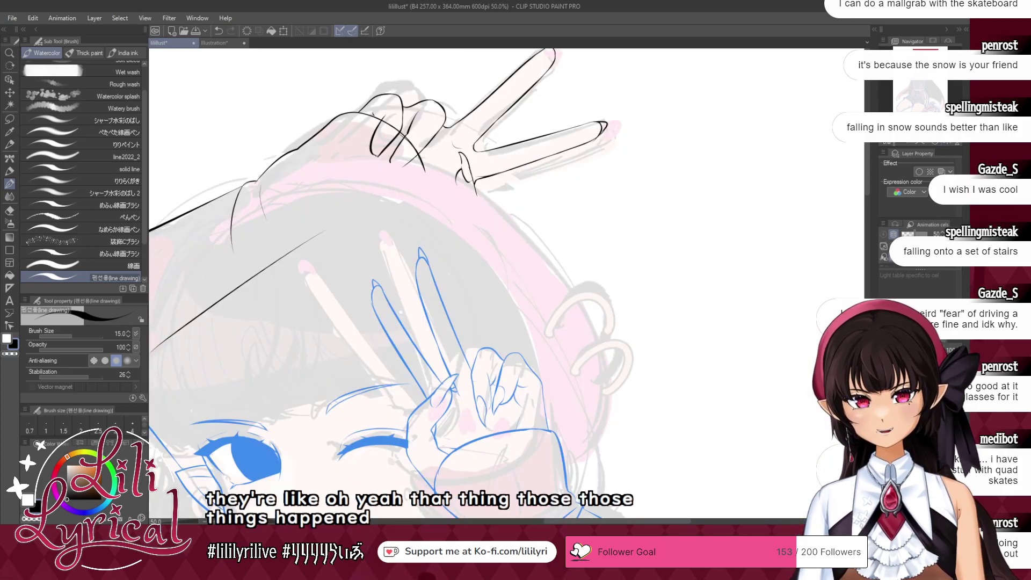
mouse_move(556, 76)
left_mouse_down()
mouse_move(541, 146)
mouse_move(541, 125)
left_mouse_up()
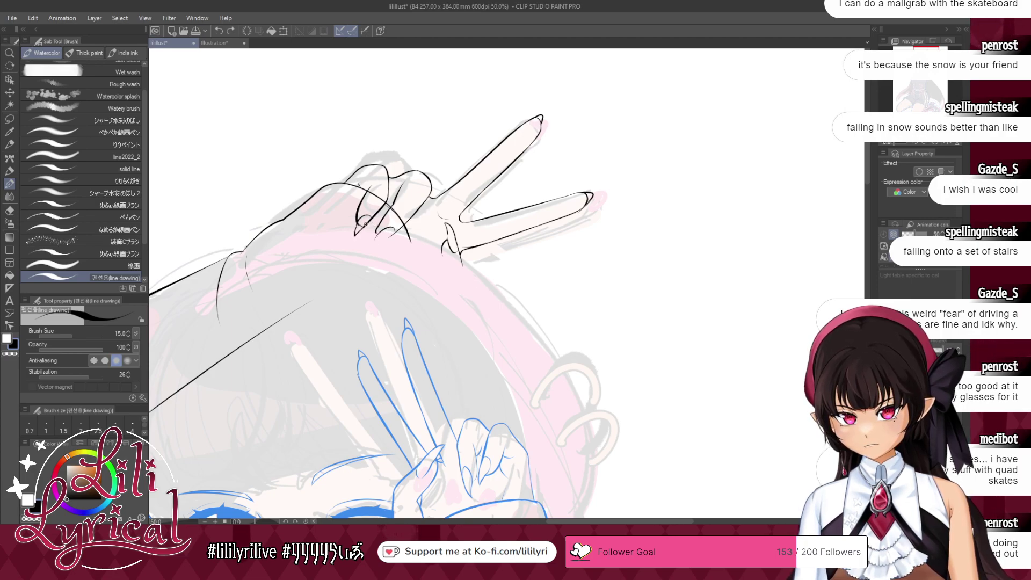
- Erase the line crossing the raised hand's curled fingers with transparent colour and save the illustration
left_click(10, 354)
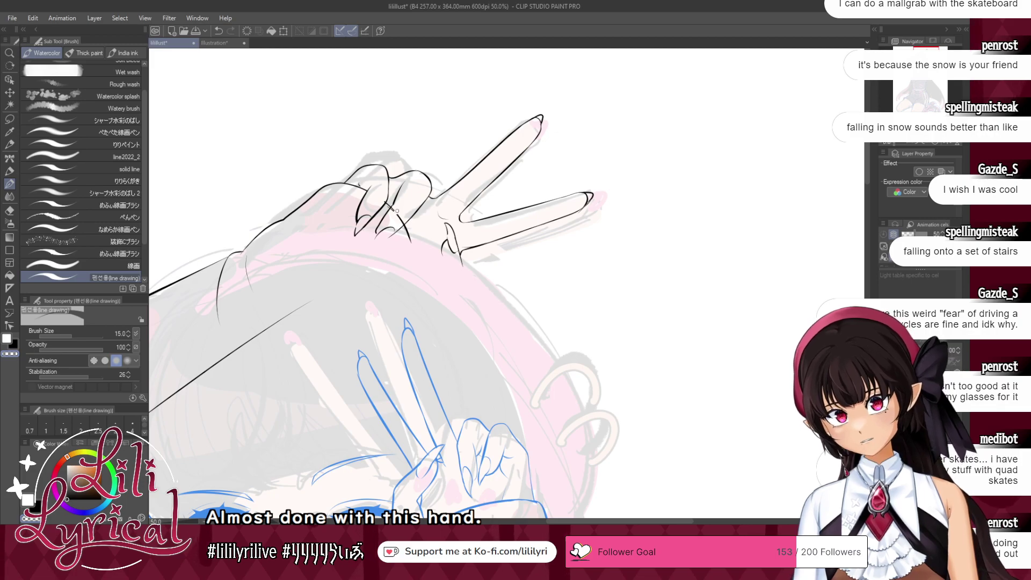
left_click_drag(389, 206, 398, 211)
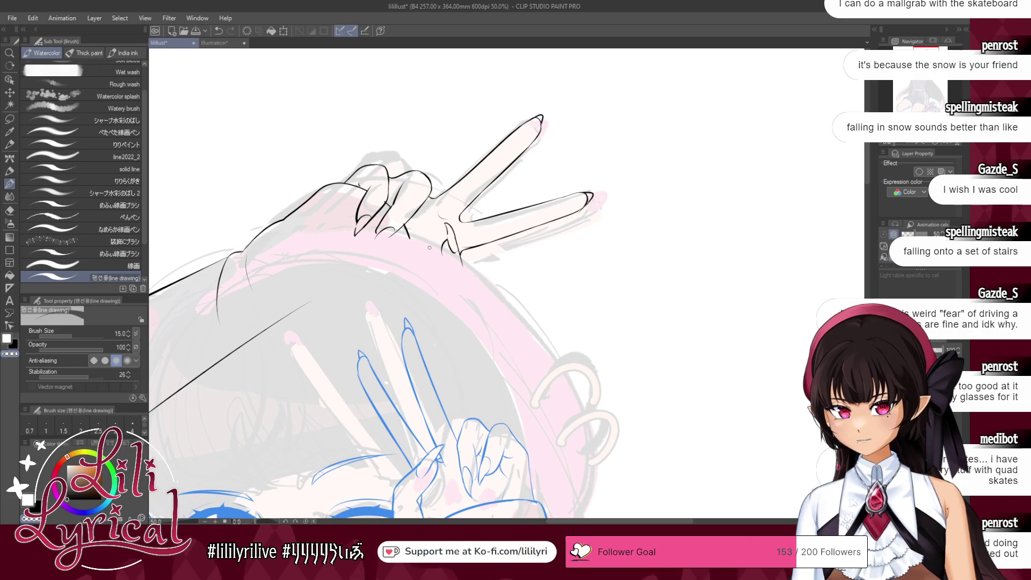
key("ctrl+0")
key("ctrl+s")
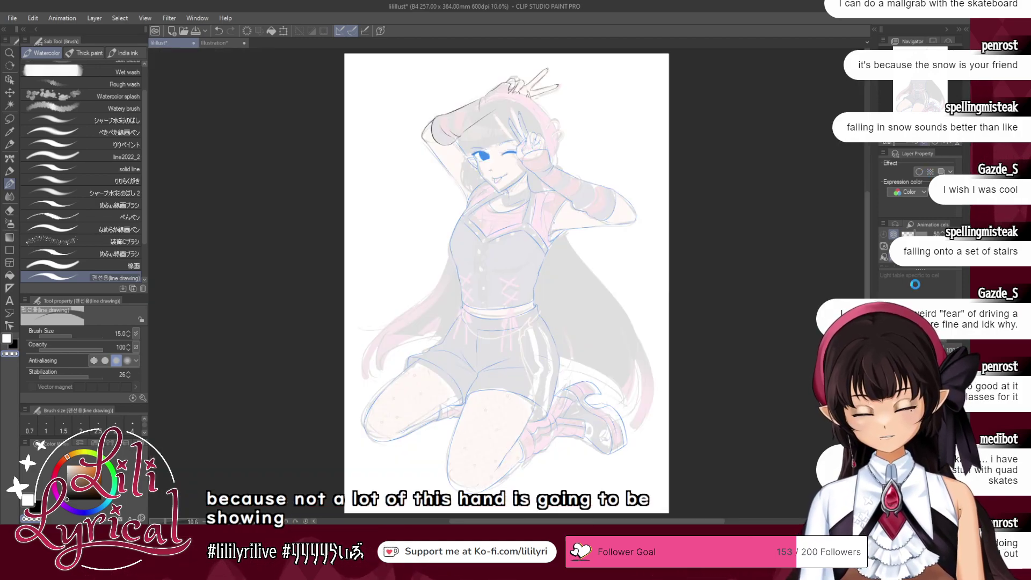
- Give the finished raised arm and hand line art the blue layer colour and add a new layer for the hair
left_click(942, 172)
left_click(941, 171)
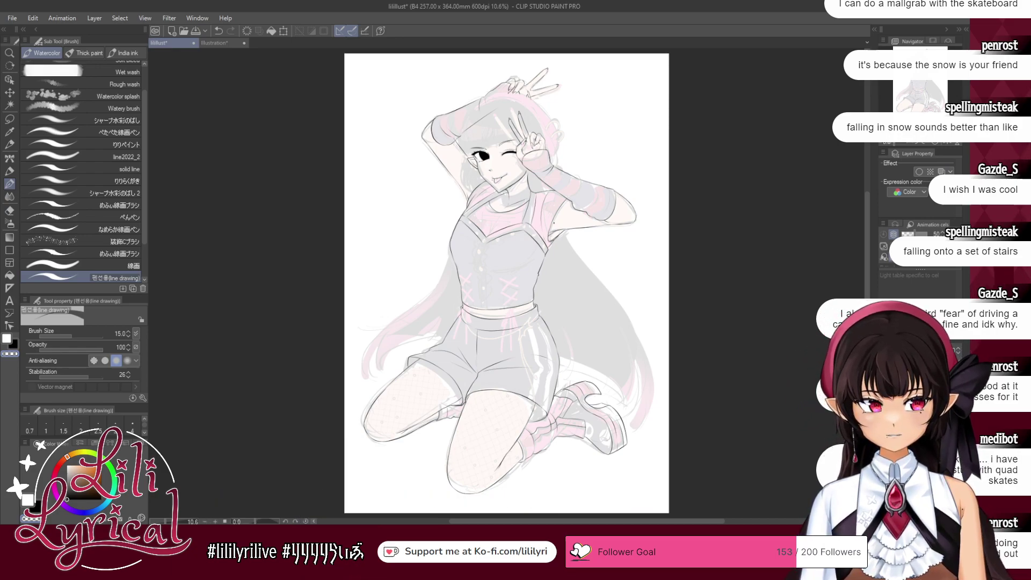
left_click(941, 171)
left_click(920, 400)
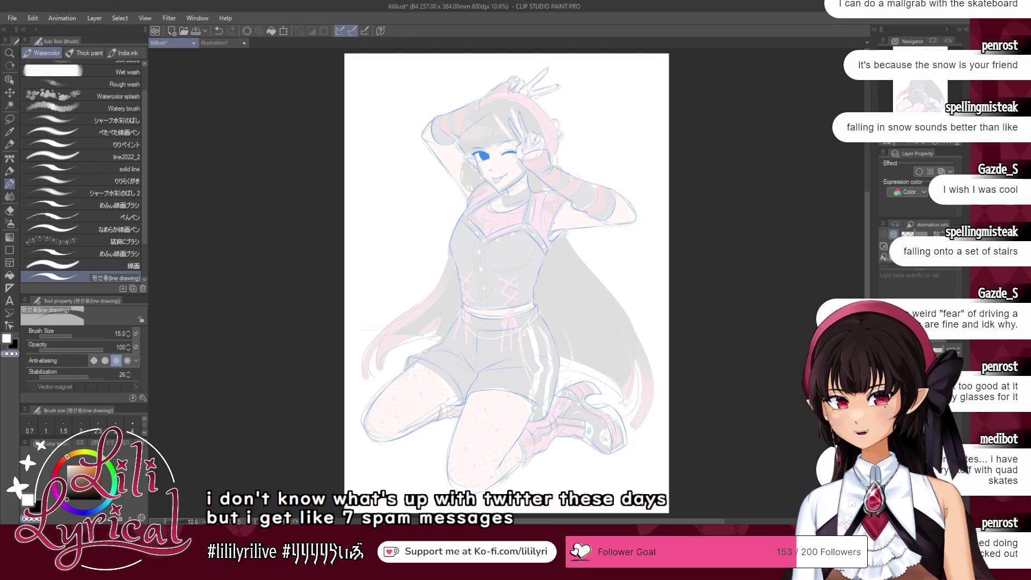
- Ink the fringe's outer edge in black, curving from the head's crown towards the open eye, retrying the stroke until it fits
left_click_drag(507, 253, 479, 359)
scroll(356, 220, "up", 4)
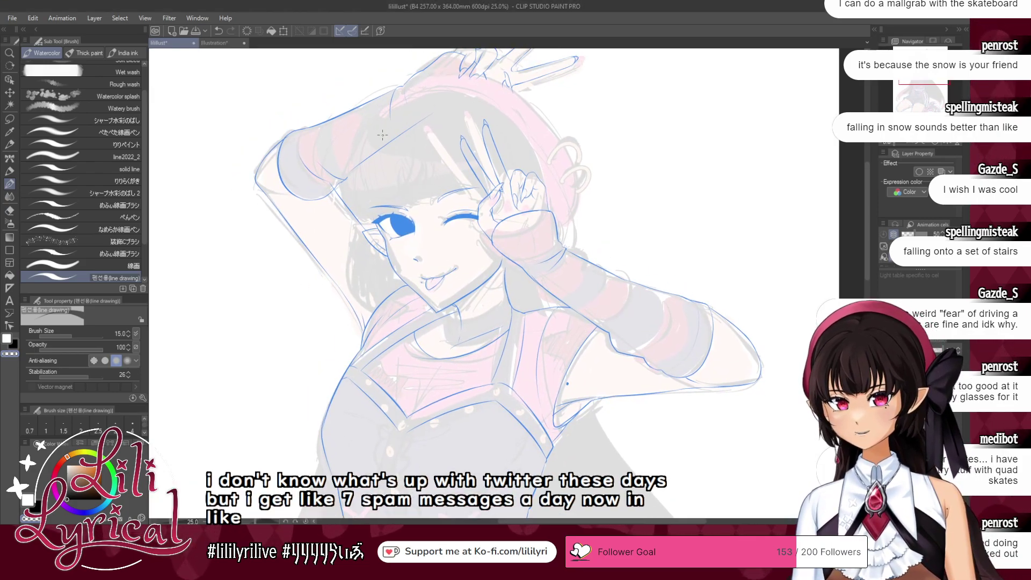
left_click(15, 346)
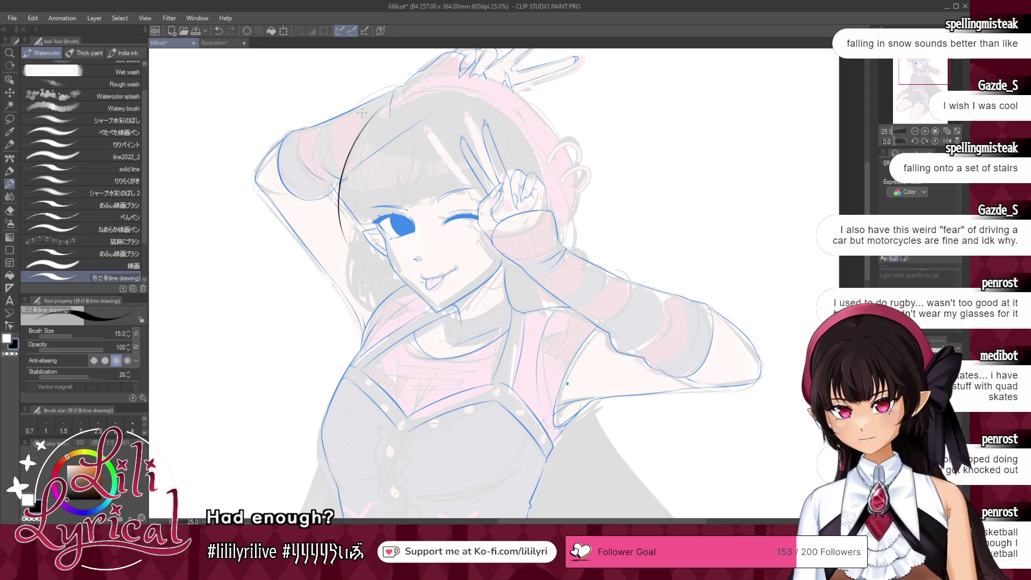
left_click_drag(390, 105, 350, 220)
key("ctrl+z")
left_click_drag(386, 110, 361, 233)
key("ctrl+z")
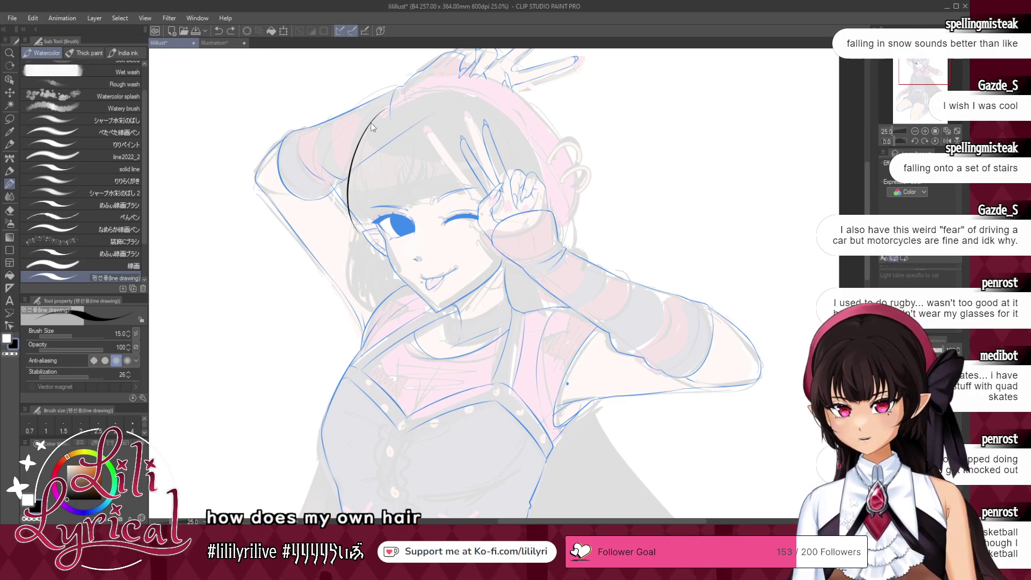
- Ink the inner strands above the open eye, closing the fringe's first lock and redrawing strokes that do not fit
key("ctrl+z")
mouse_move(377, 135)
left_mouse_down()
mouse_move(366, 203)
mouse_move(384, 113)
mouse_move(371, 228)
left_mouse_up()
key("ctrl+z")
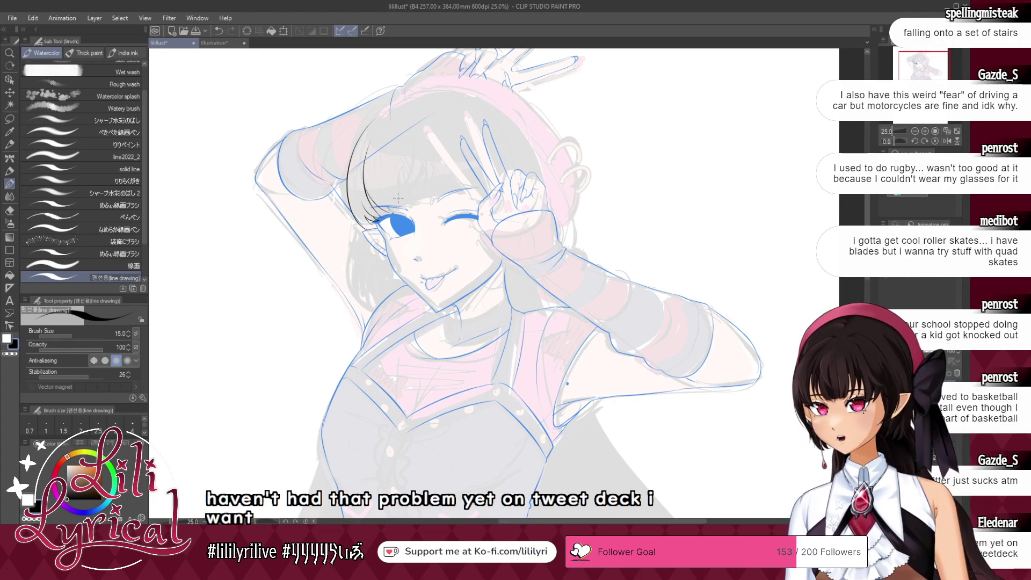
key("ctrl+z")
left_click_drag(385, 126, 381, 167)
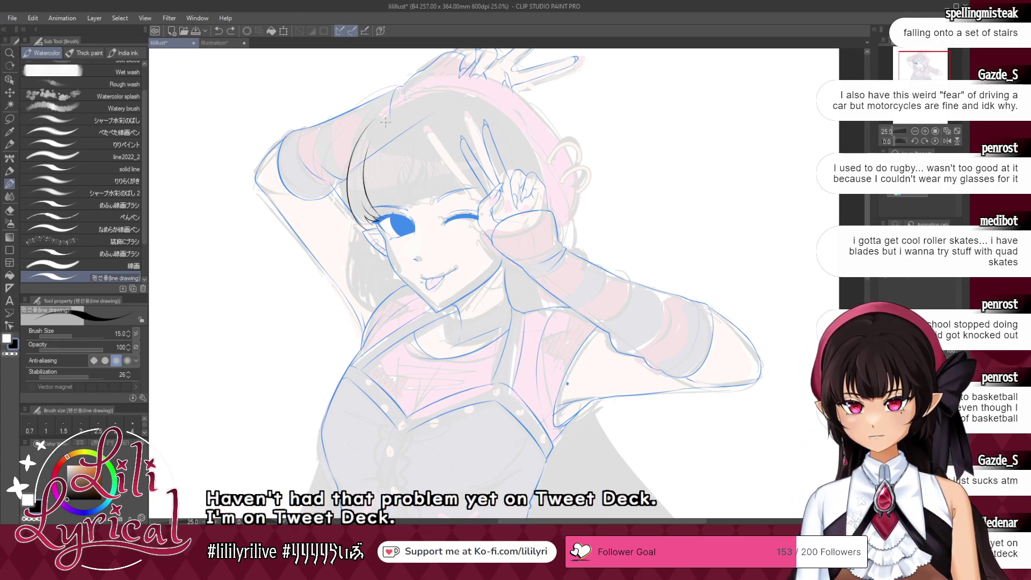
left_click_drag(378, 127, 416, 210)
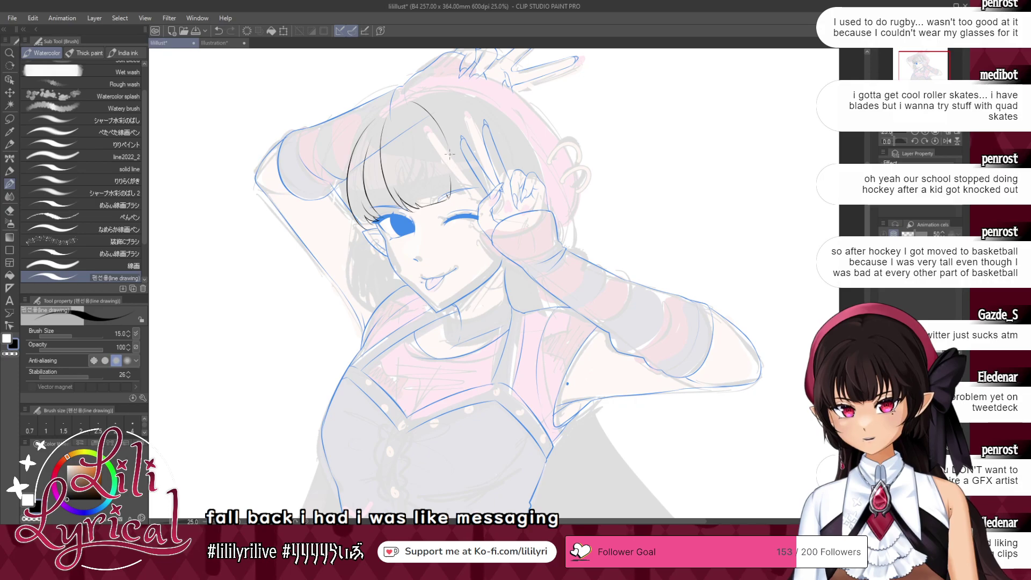
- Ink the curved locks in the middle of the fringe, running from the parting down over the forehead
left_click_drag(429, 119, 445, 160)
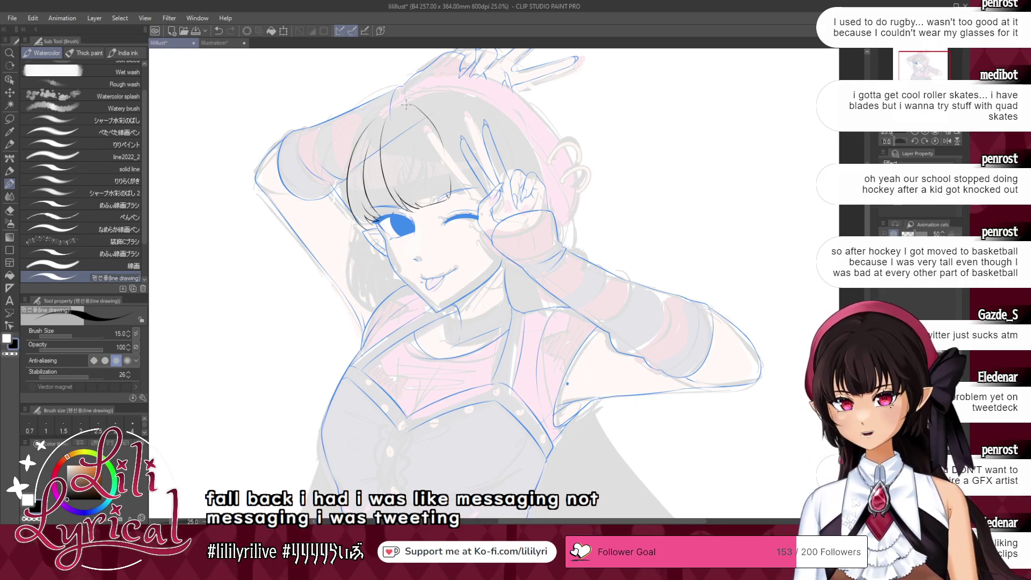
left_click_drag(406, 104, 397, 159)
left_click_drag(394, 120, 430, 183)
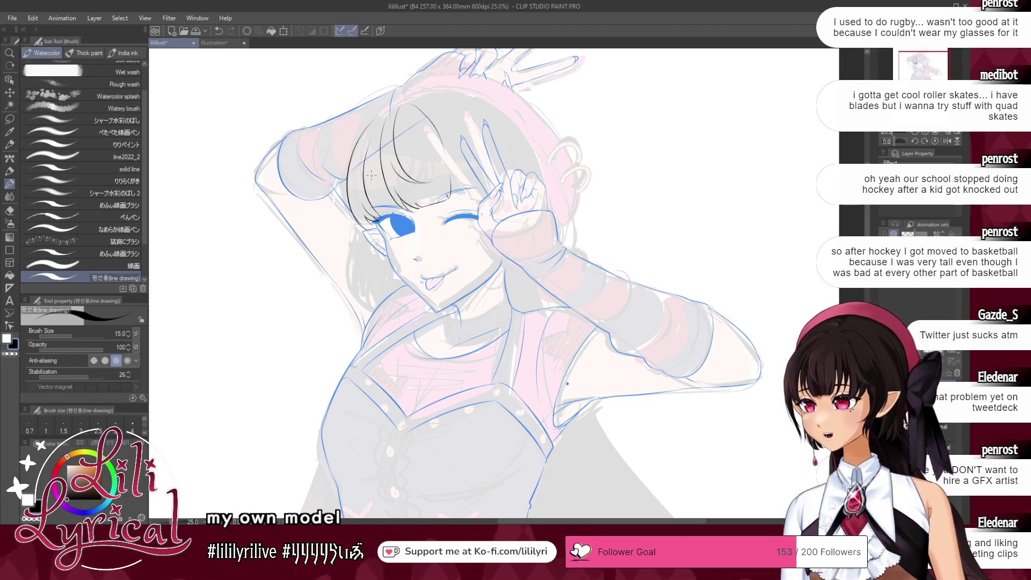
- Ink thin hair strands inside the fringe above the open eye, undoing and redrawing the strokes until they fit
left_click_drag(381, 154, 385, 214)
key("ctrl+z")
left_click_drag(381, 156, 385, 212)
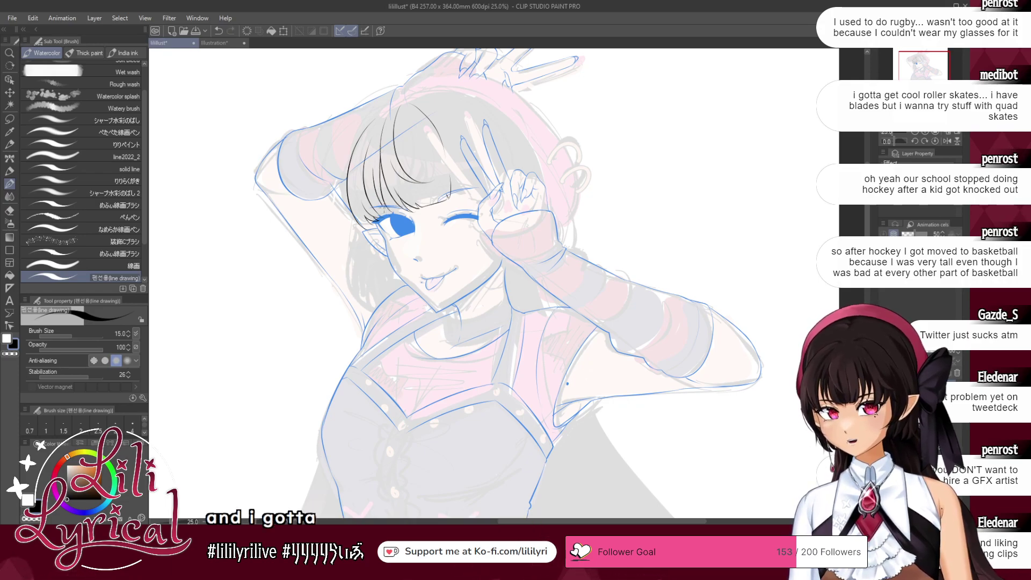
key("ctrl+z")
key("ctrl+z")
left_click_drag(373, 158, 383, 210)
key("ctrl+z")
key("ctrl+z")
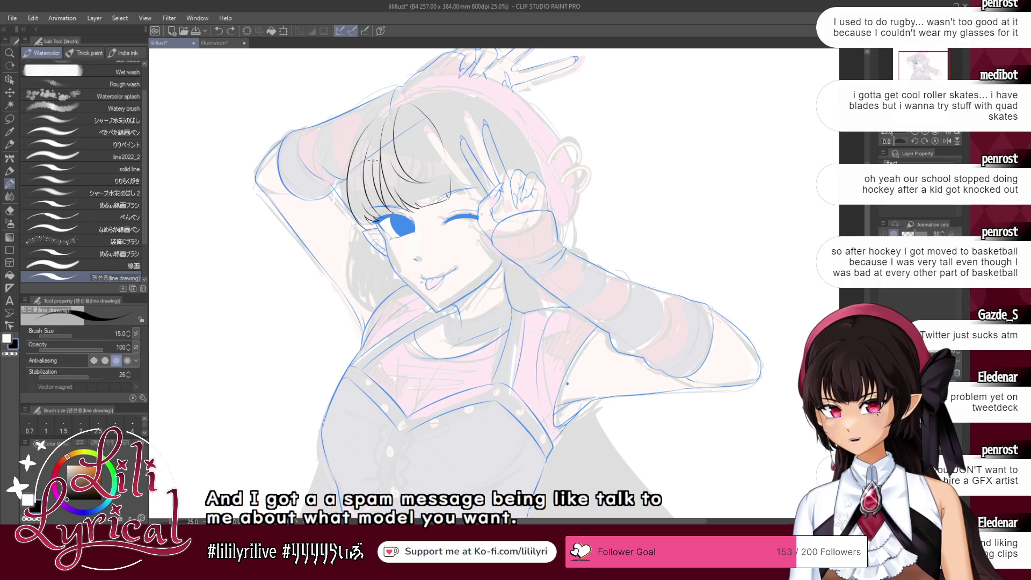
key("ctrl+z")
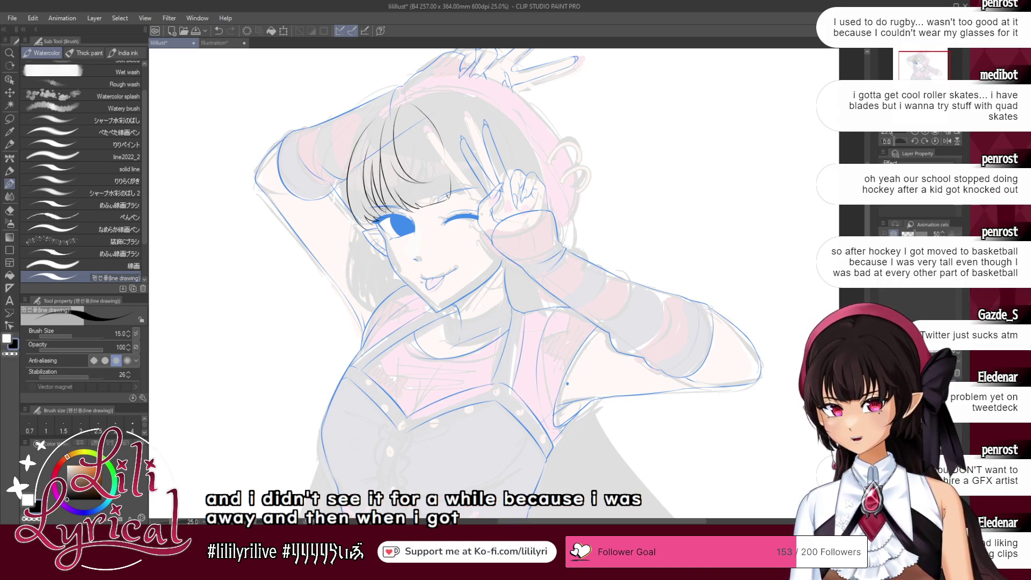
- Ink the fringe strands above the winking eye, beside the front hand's extended fingers
key("ctrl+z")
key("ctrl+y")
key("ctrl+z")
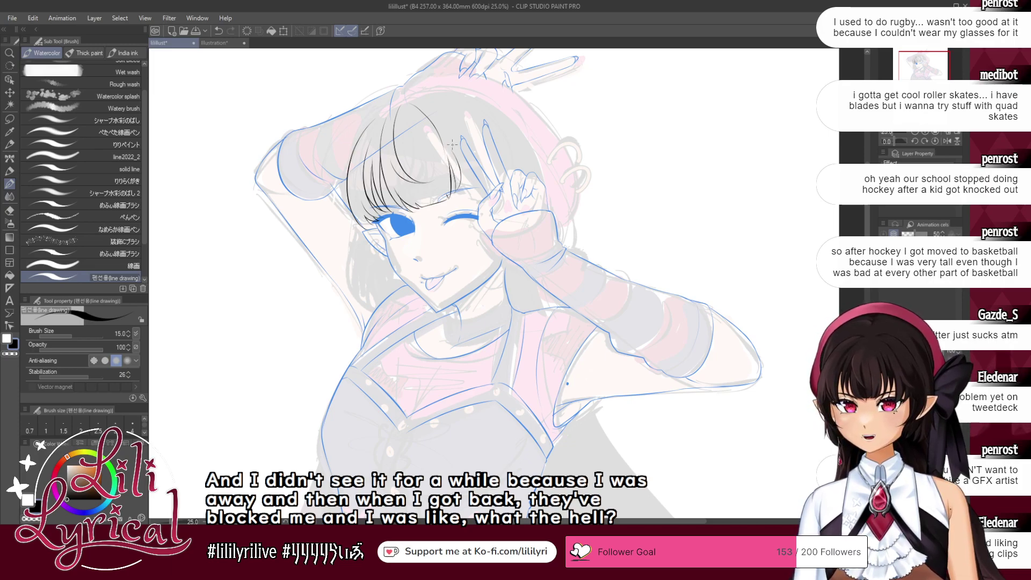
left_click_drag(454, 146, 457, 198)
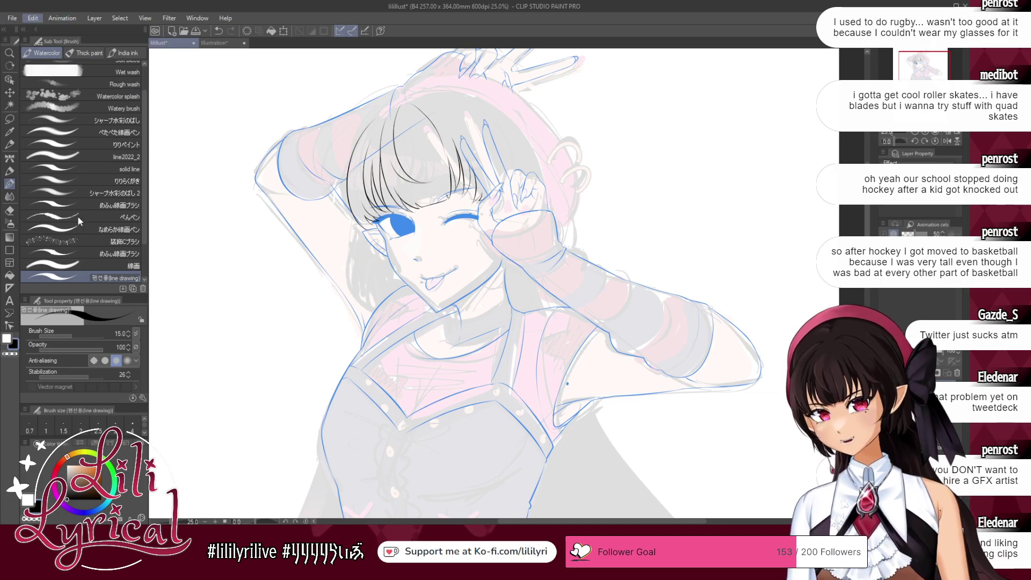
- Mesh-transform the fringe line art, pulling a lattice point on its lower edge slightly inward and up
left_click(233, 388)
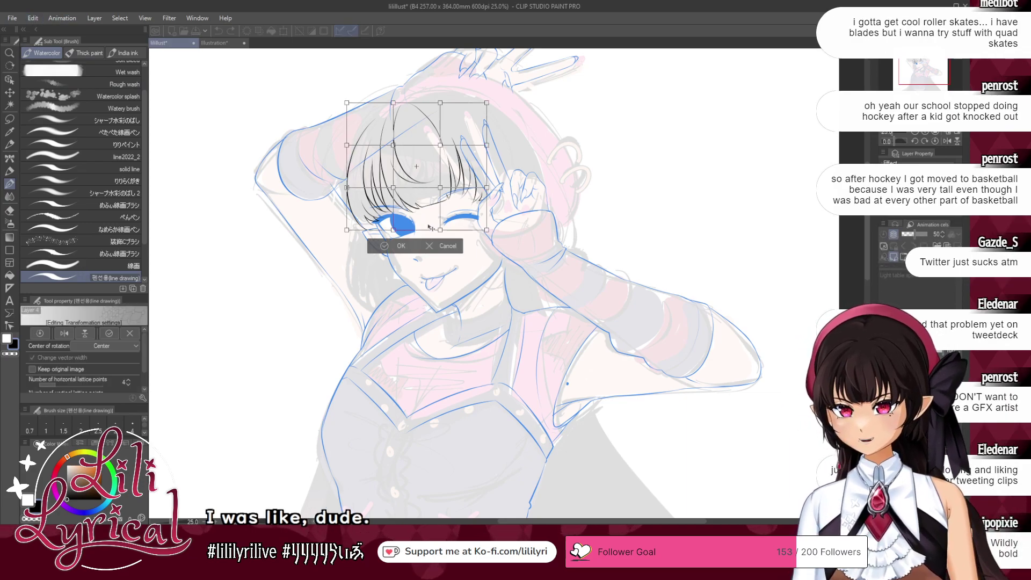
mouse_move(441, 230)
left_mouse_down()
mouse_move(395, 233)
mouse_move(426, 226)
left_mouse_up()
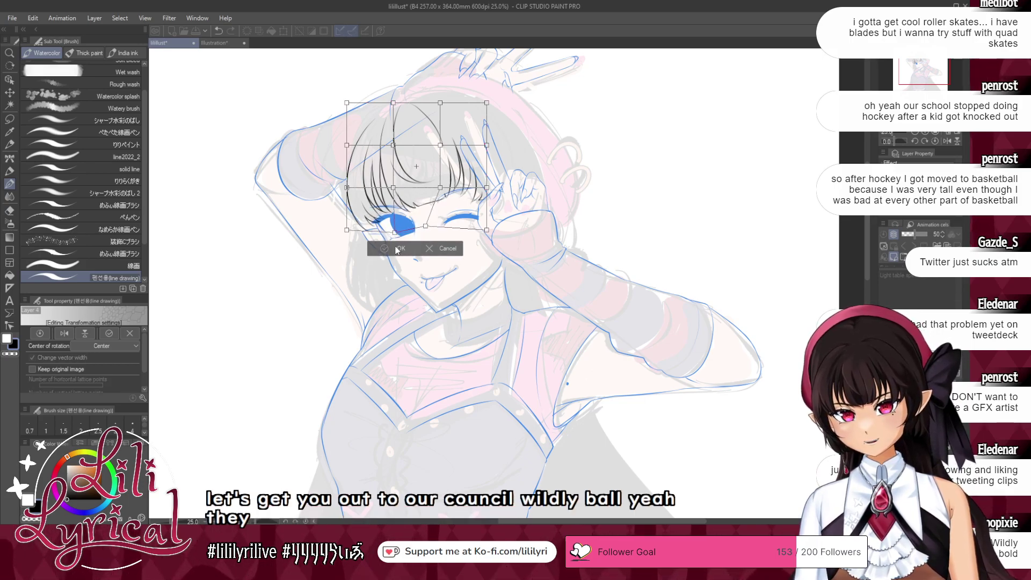
left_click(398, 248)
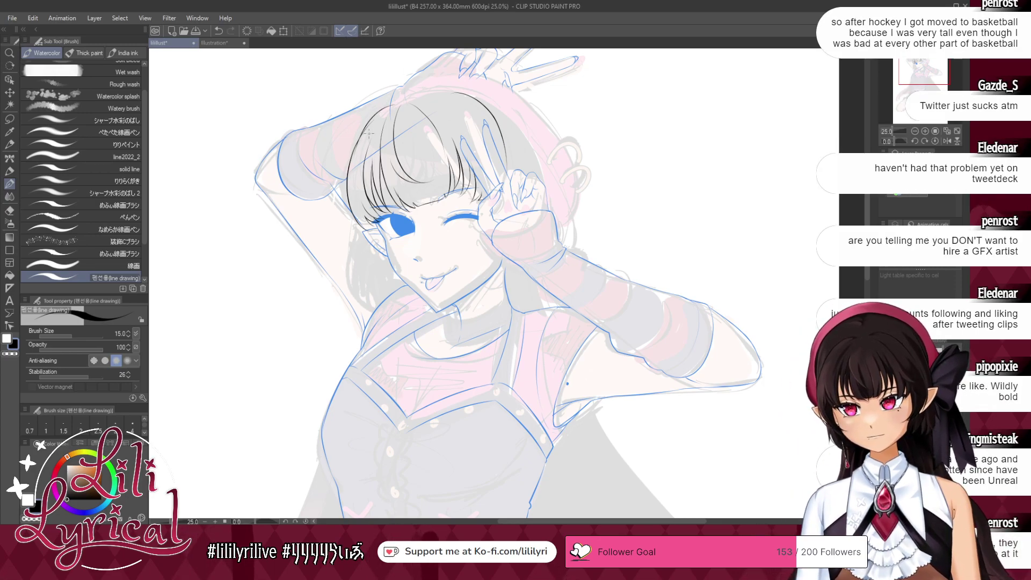
- Ink the side lock falling from the fringe's outer edge beside the open eye, redrawing the stroke until it fits
left_click(17, 353)
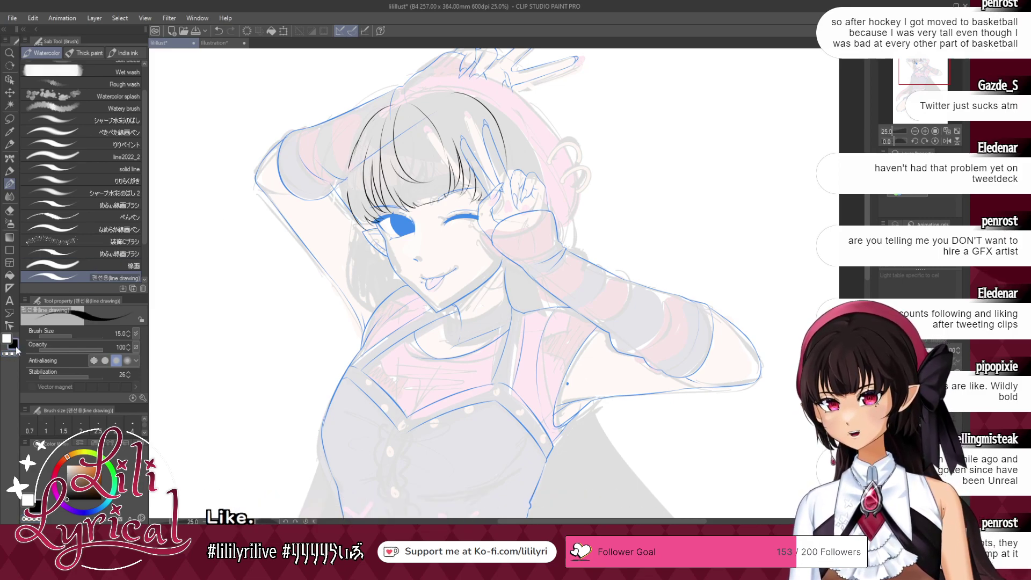
mouse_move(354, 160)
left_mouse_down()
mouse_move(339, 211)
mouse_move(349, 237)
left_mouse_up()
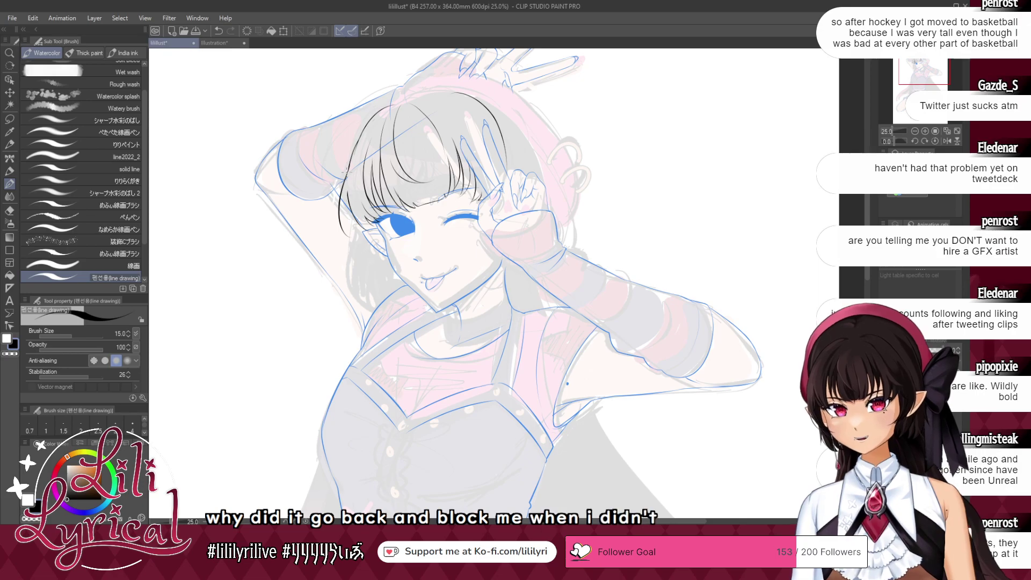
key("ctrl+z")
left_click_drag(348, 197, 342, 232)
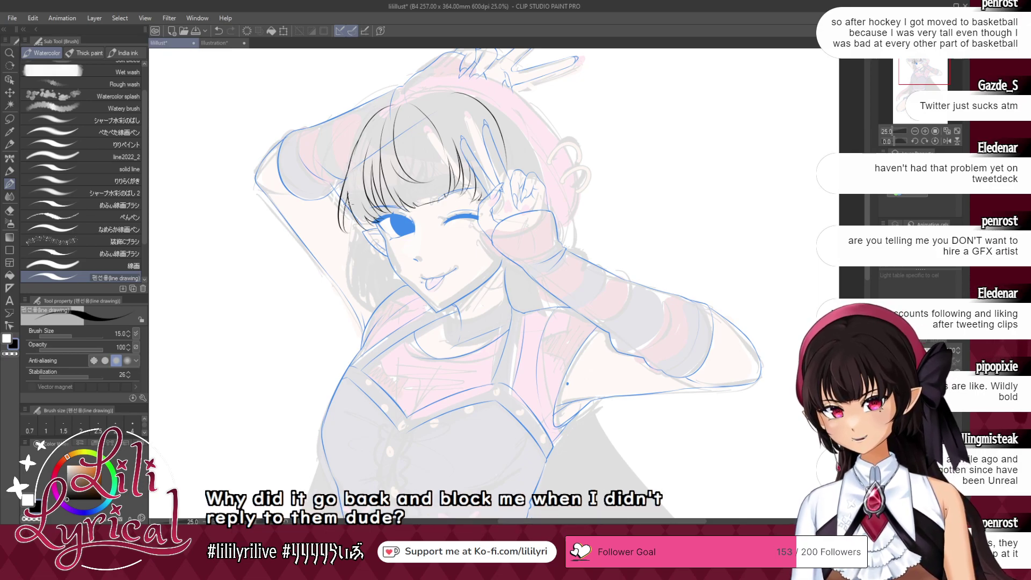
left_click_drag(348, 194, 347, 235)
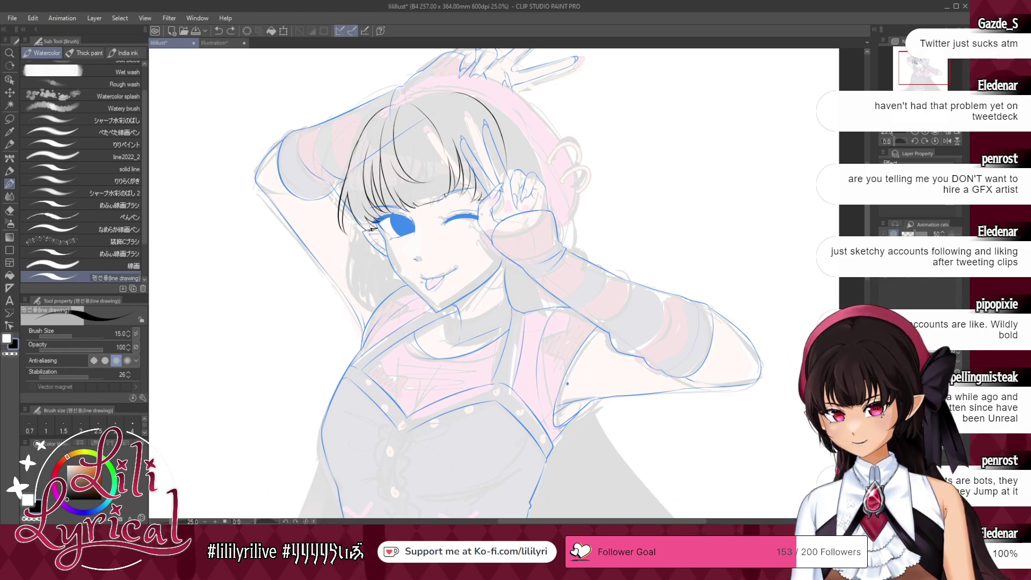
- Ink the long curved edge of the pink hat over the hair towards the ear rings, retrying the stroke until it fits
left_click_drag(402, 104, 402, 135)
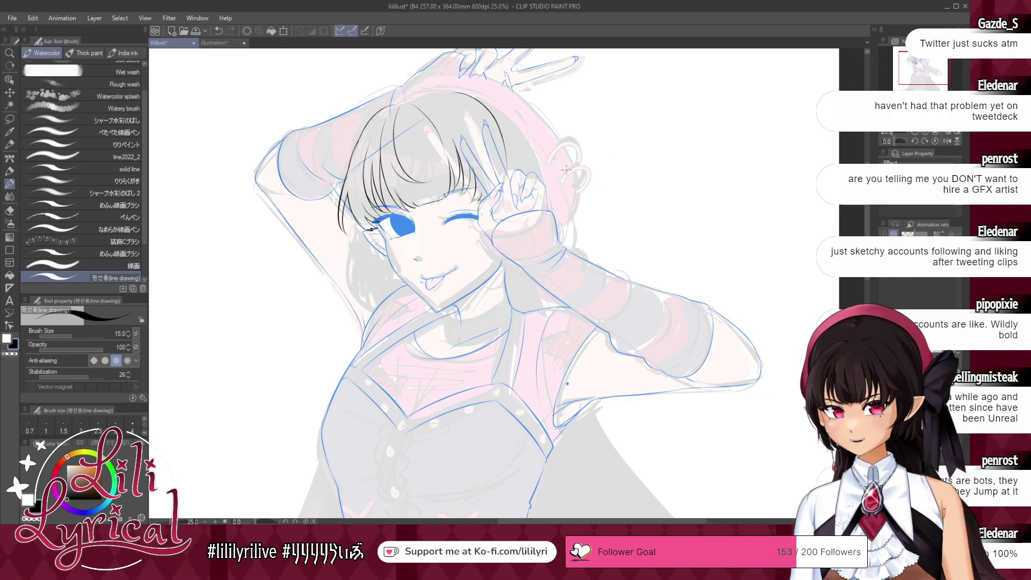
mouse_move(380, 111)
left_mouse_down()
mouse_move(429, 89)
mouse_move(488, 93)
mouse_move(517, 121)
left_mouse_up()
key("ctrl+z")
key("ctrl+z")
key("ctrl+z")
mouse_move(423, 93)
left_mouse_down()
mouse_move(506, 107)
mouse_move(541, 139)
mouse_move(555, 174)
left_mouse_up()
key("ctrl+z")
left_click_drag(525, 119, 551, 184)
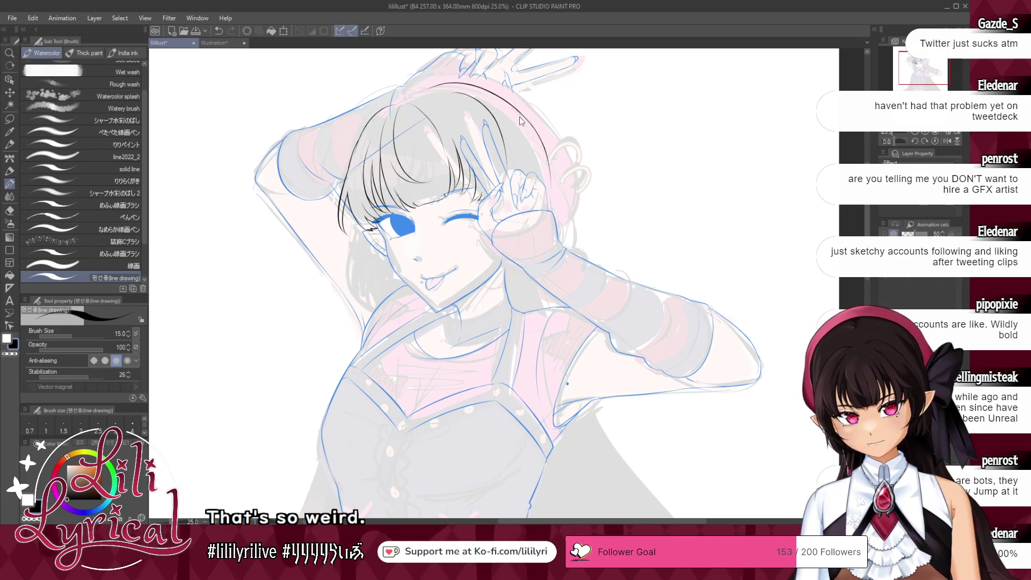
- Redraw the long curve over the crown of the hair, from the hat's front down towards the front hand, until it fits
key("ctrl+z")
key("ctrl+z")
left_click_drag(425, 91, 526, 136)
key("ctrl+z")
mouse_move(427, 89)
left_mouse_down()
mouse_move(537, 150)
mouse_move(547, 181)
left_mouse_up()
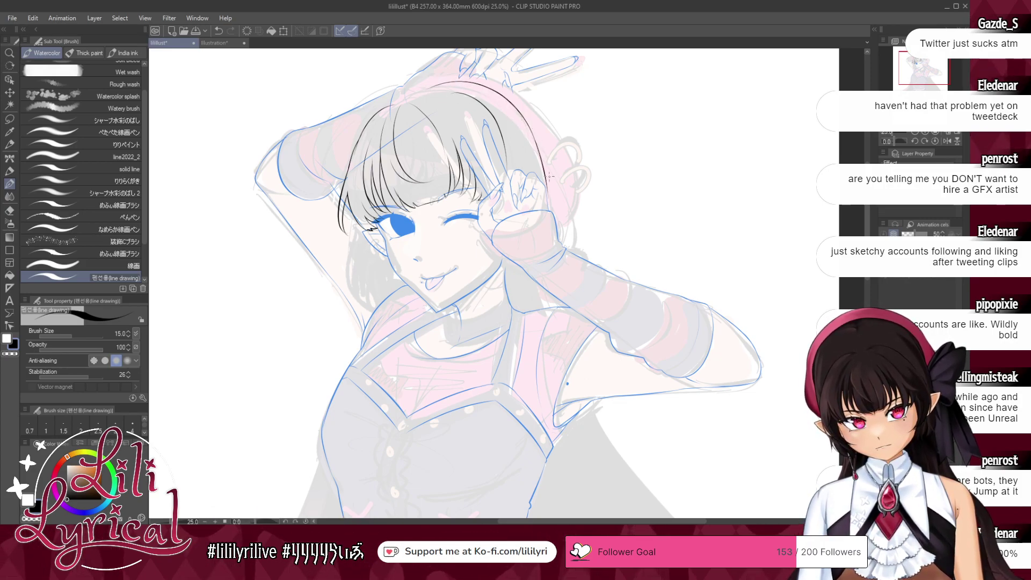
left_click_drag(539, 145, 569, 237)
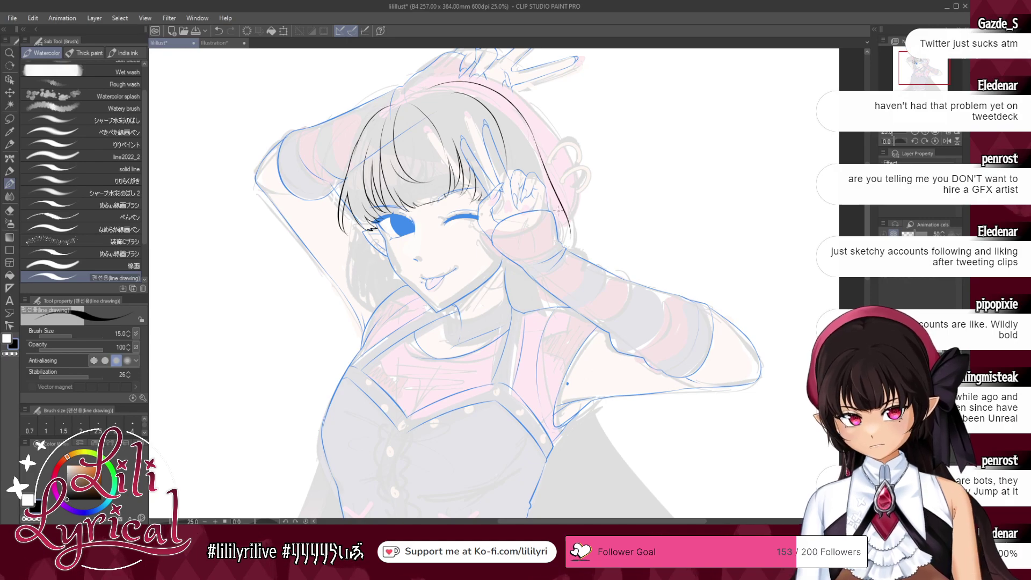
key("ctrl+z")
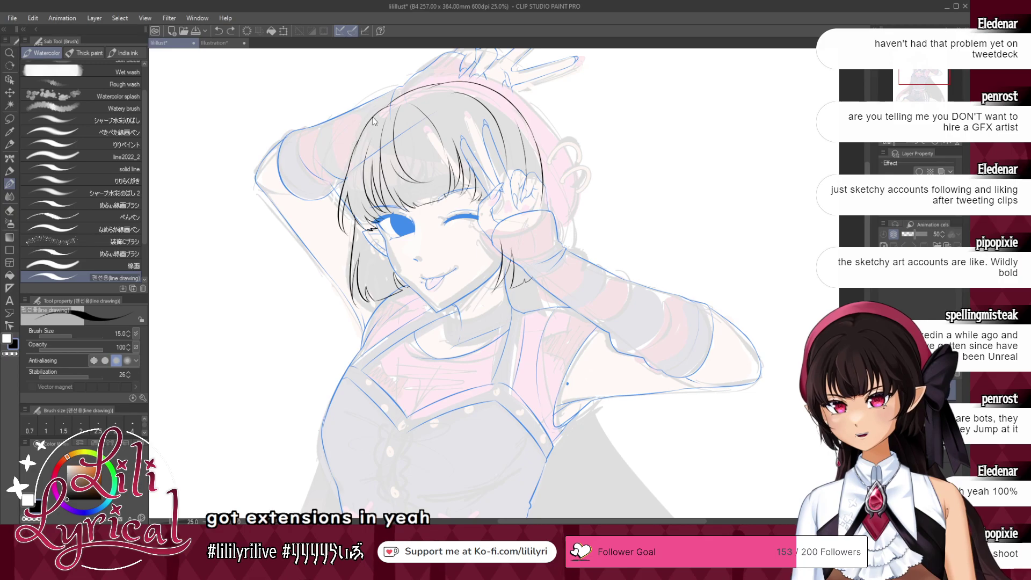
left_click_drag(354, 143, 330, 222)
key("ctrl+z")
left_click_drag(370, 119, 335, 218)
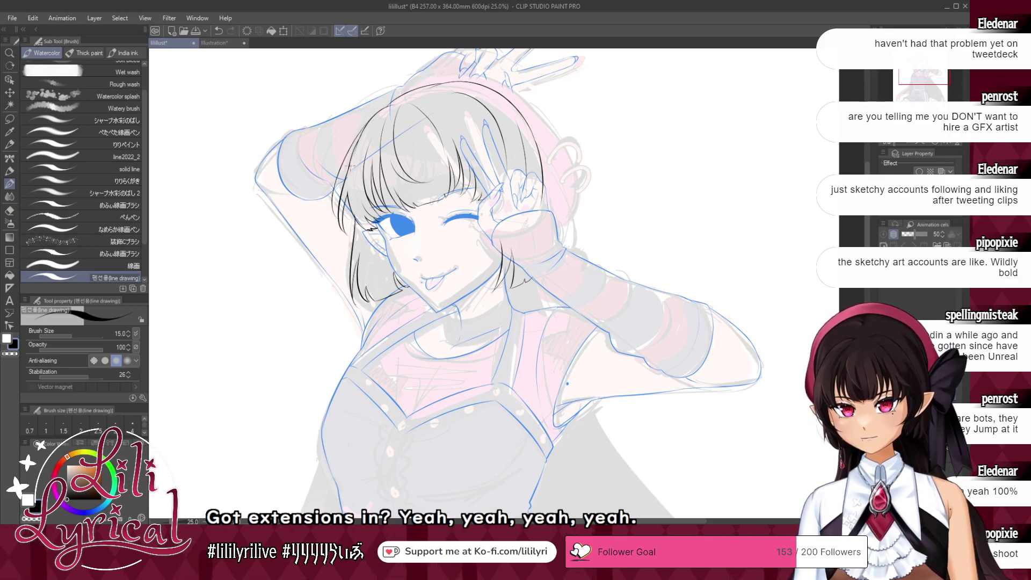
key("ctrl+z")
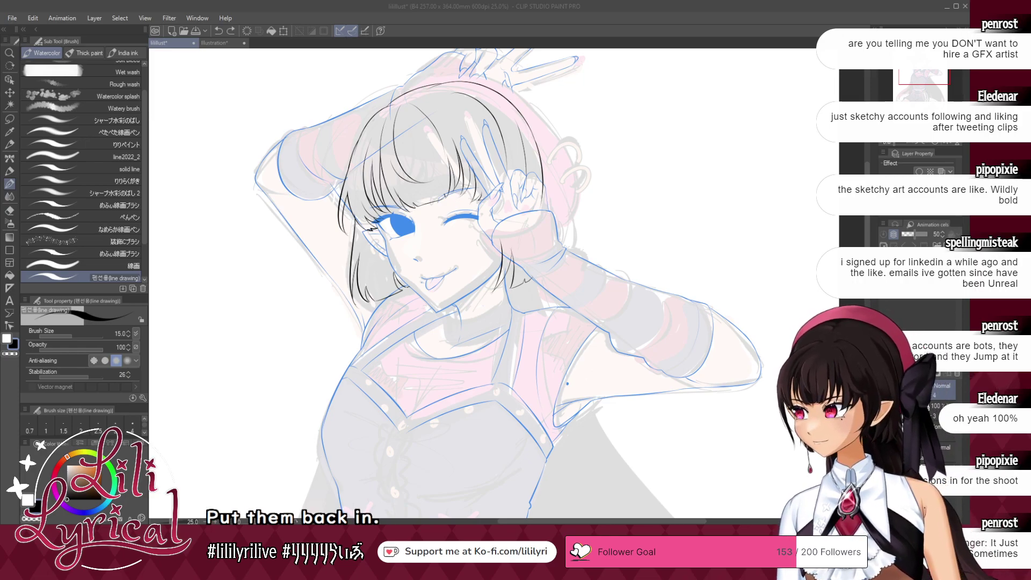
- Mesh-transform the hair line art, pulling the lower lattice corners slightly inward and up
key("alt+Tab")
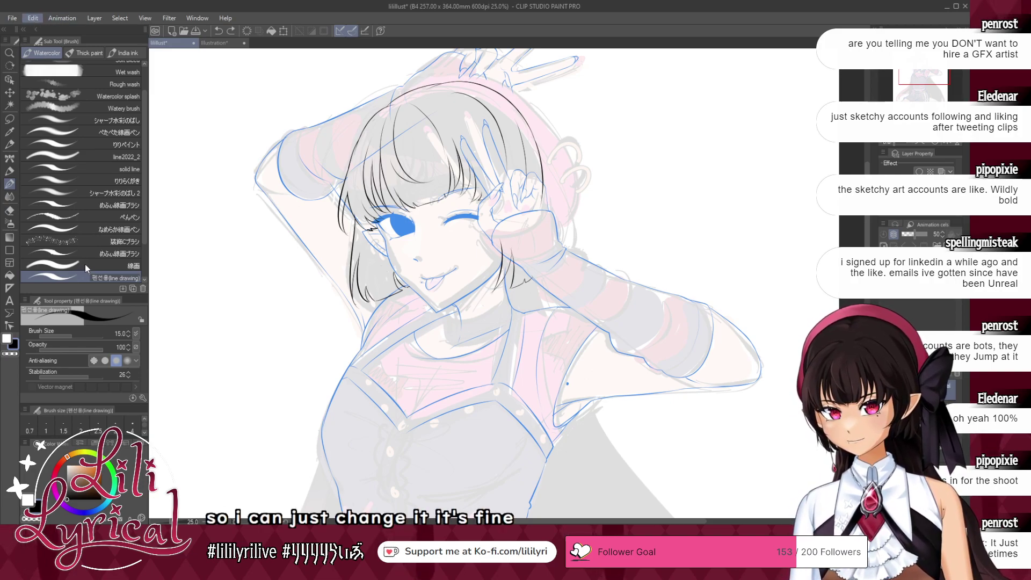
left_click(253, 386)
left_click_drag(337, 310, 414, 307)
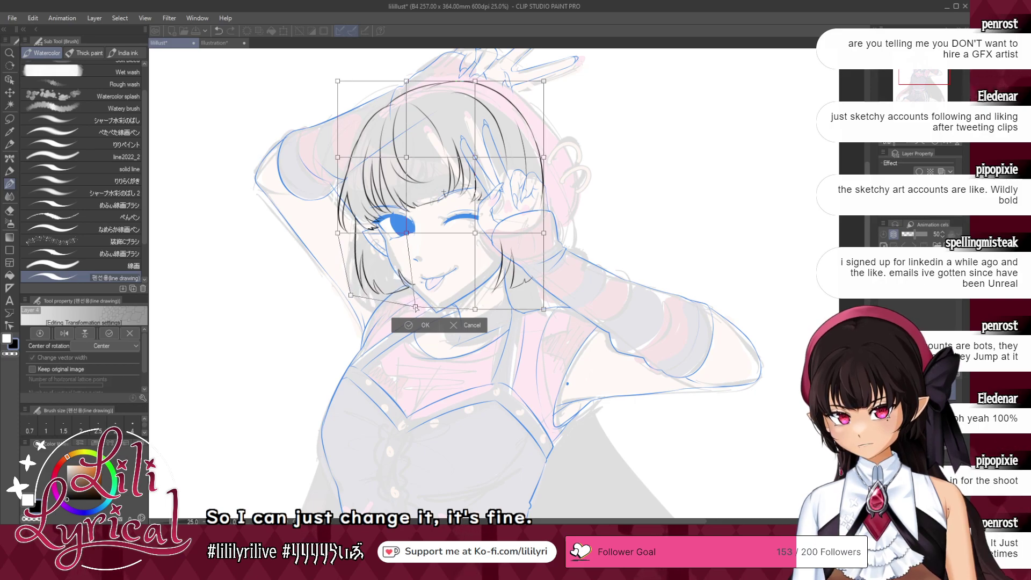
left_click_drag(544, 310, 542, 301)
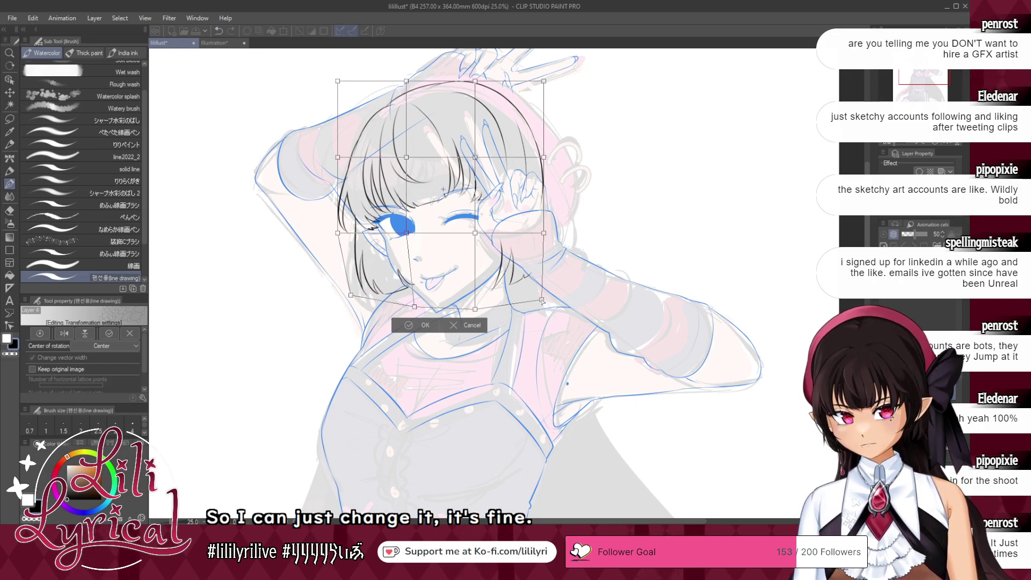
left_click(419, 325)
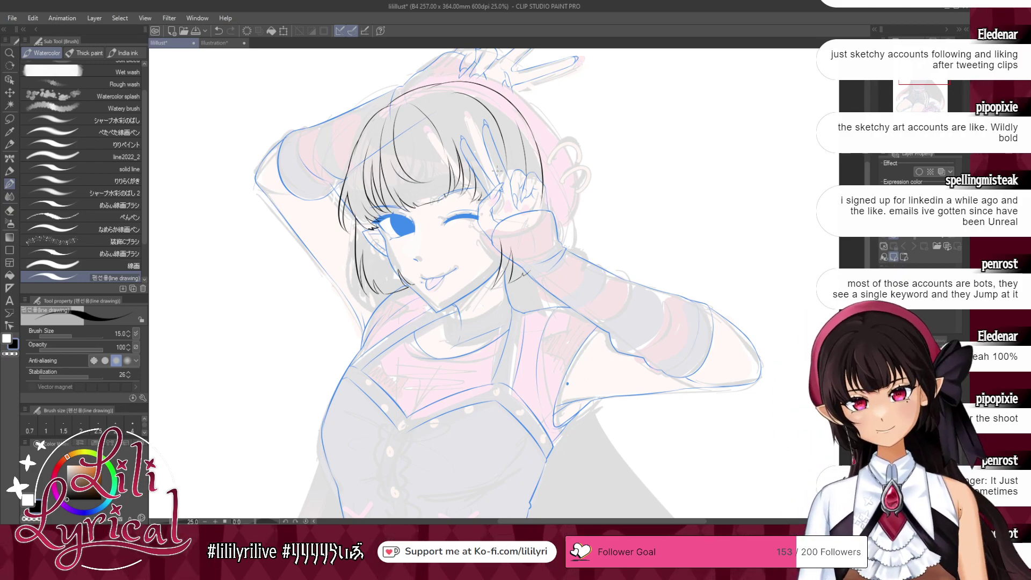
- Ink the hair strands between the pink hat and the front hand's wrist, retrying each stroke until it fits
left_click_drag(541, 160, 557, 217)
key("ctrl+z")
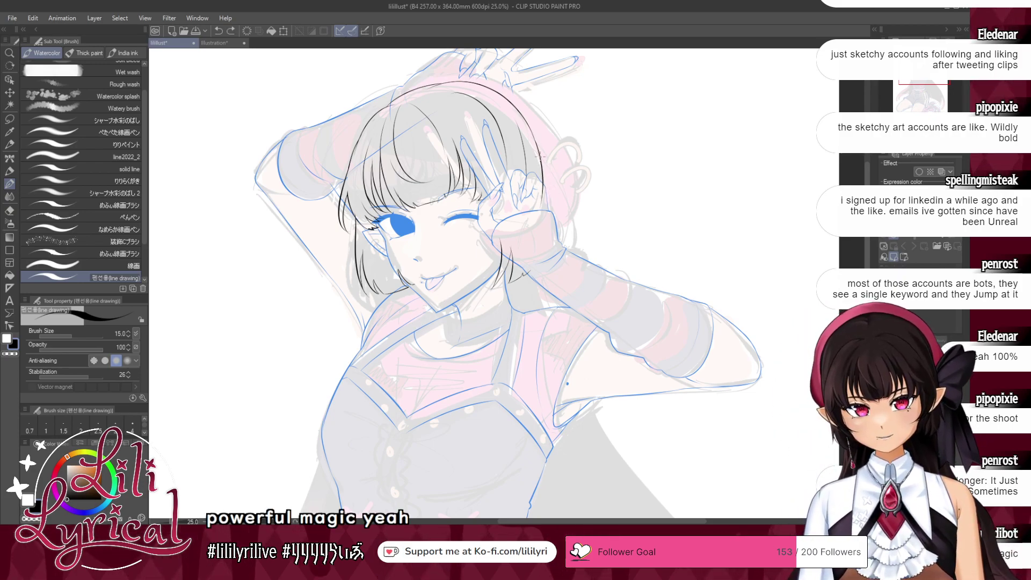
key("ctrl+z")
mouse_move(543, 164)
left_mouse_down()
mouse_move(561, 241)
mouse_move(560, 233)
left_mouse_up()
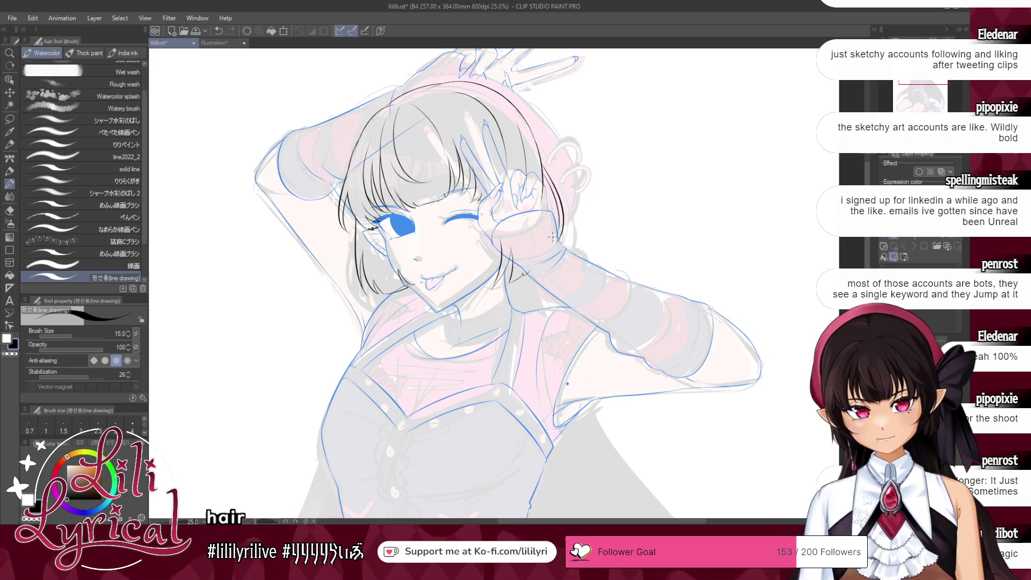
left_click_drag(544, 182, 553, 236)
key("ctrl+z")
left_click_drag(544, 176, 556, 221)
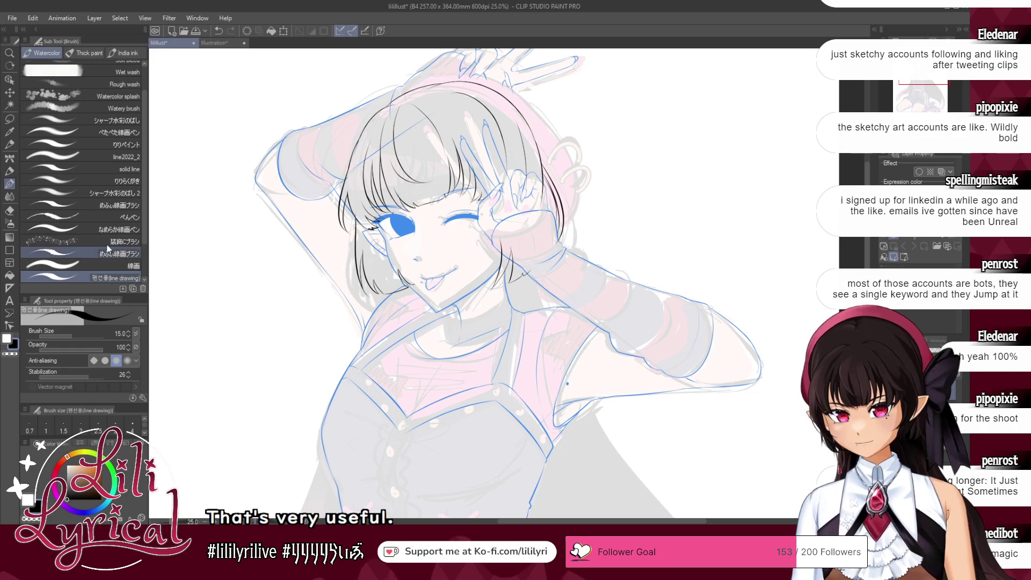
left_click(9, 210)
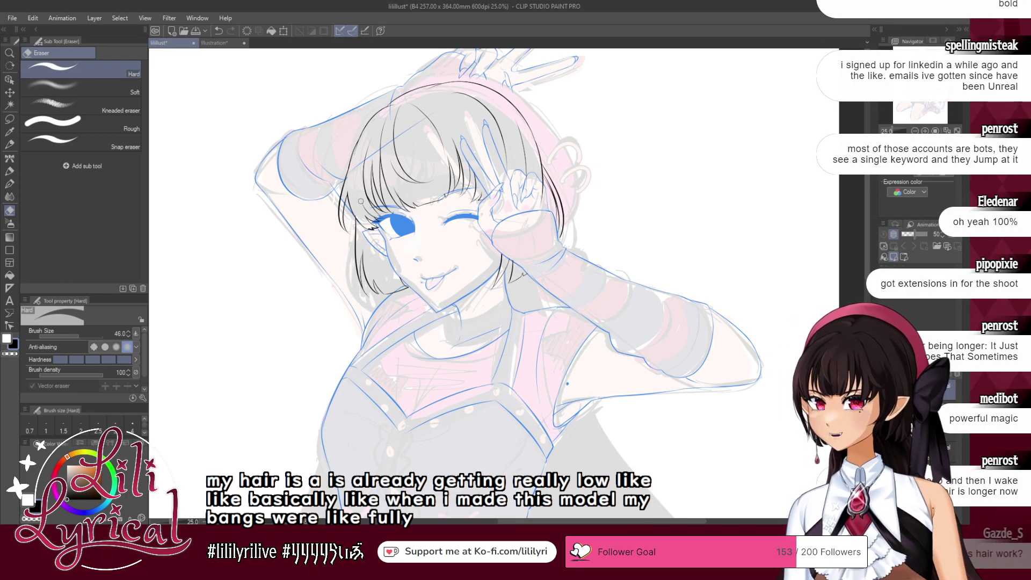
- Ink the outer edge of the long back hair, sweeping from under the front arm down towards the boots, redrawing it closer to the body
left_click(13, 186)
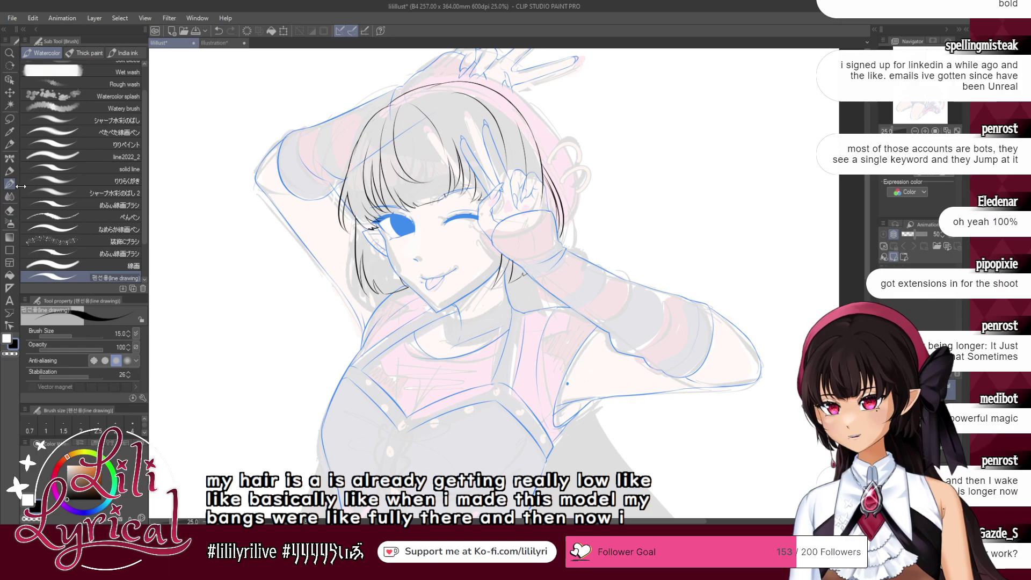
left_click_drag(926, 77, 926, 77)
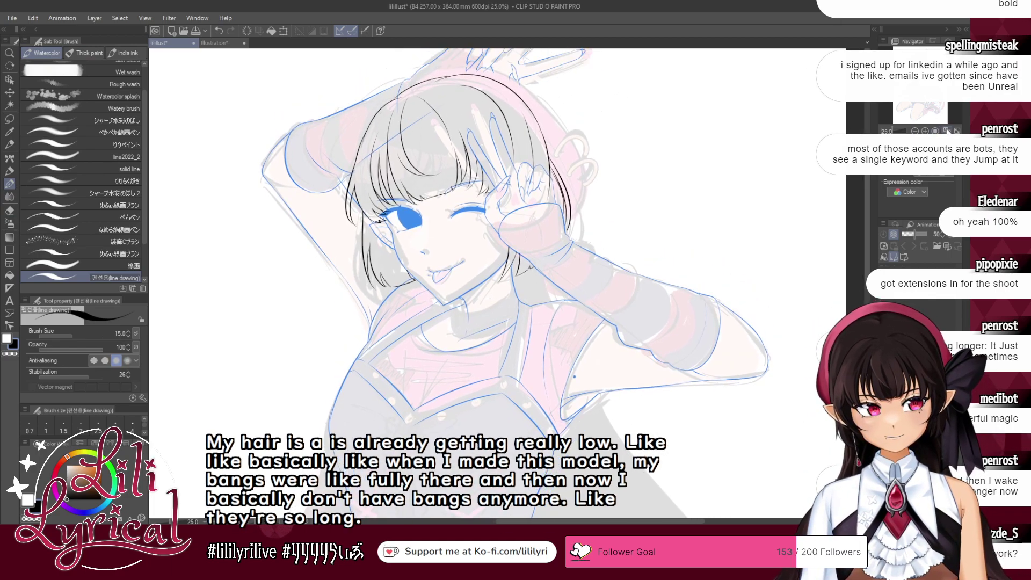
key("ctrl+0")
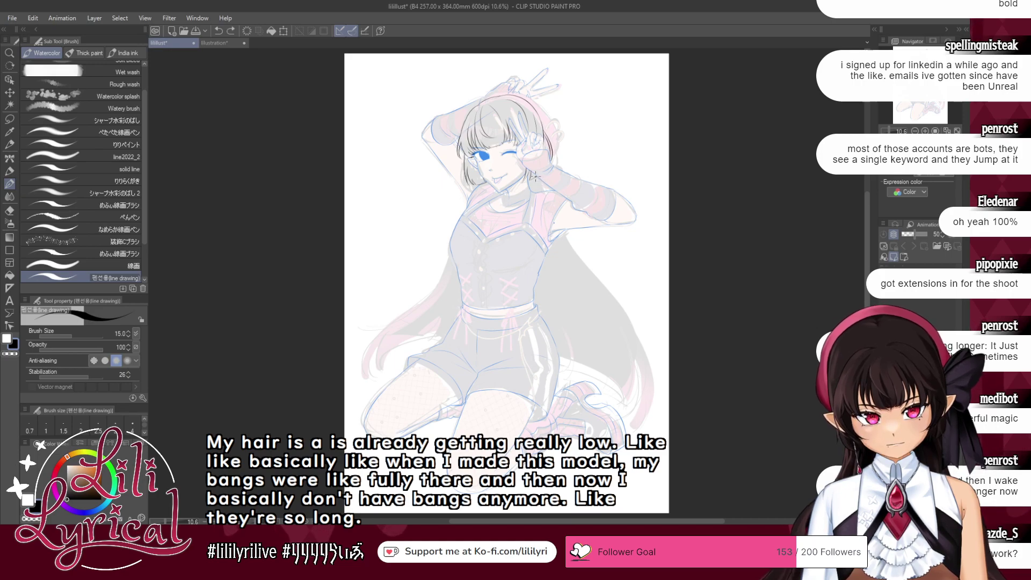
mouse_move(561, 232)
left_mouse_down()
mouse_move(654, 362)
mouse_move(655, 417)
left_mouse_up()
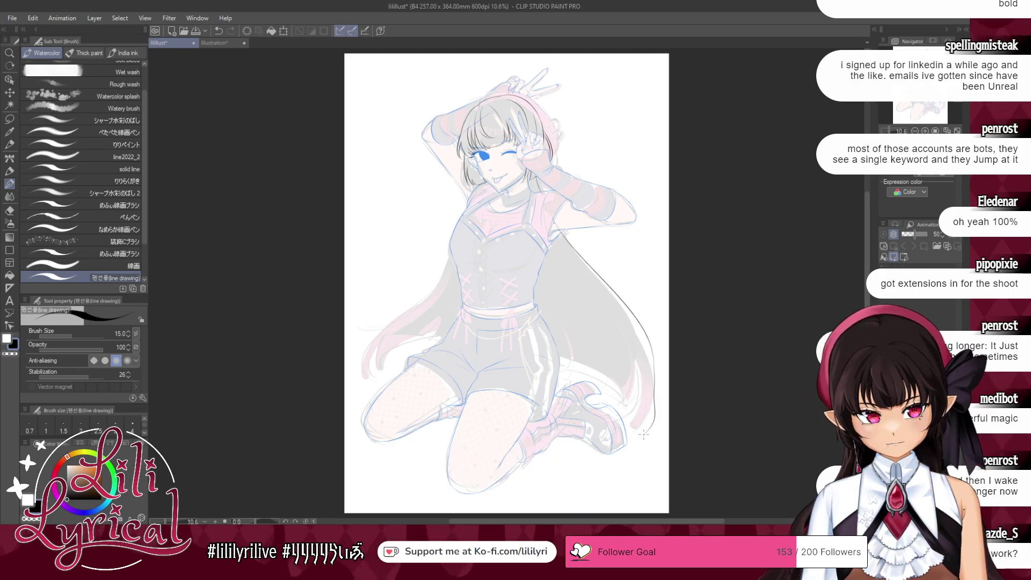
key("ctrl+z")
key("ctrl+z")
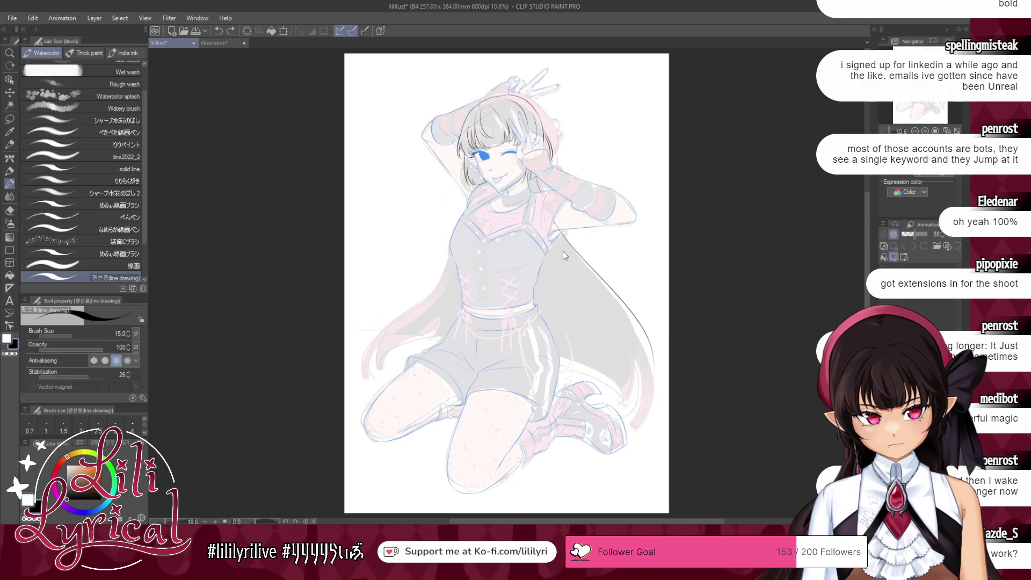
left_click_drag(558, 228, 645, 379)
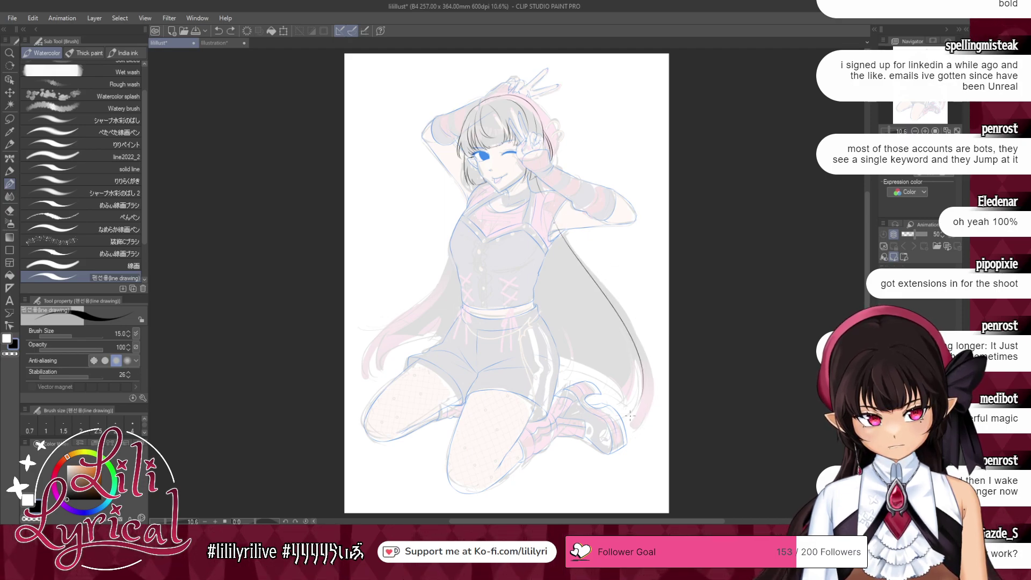
key("ctrl+z")
- Ink inner strands of the back hair on the boots' side, including one running from the waist down beside the shorts
mouse_move(592, 283)
left_mouse_down()
mouse_move(607, 310)
mouse_move(623, 412)
left_mouse_up()
key("ctrl+z")
left_click_drag(594, 284, 626, 417)
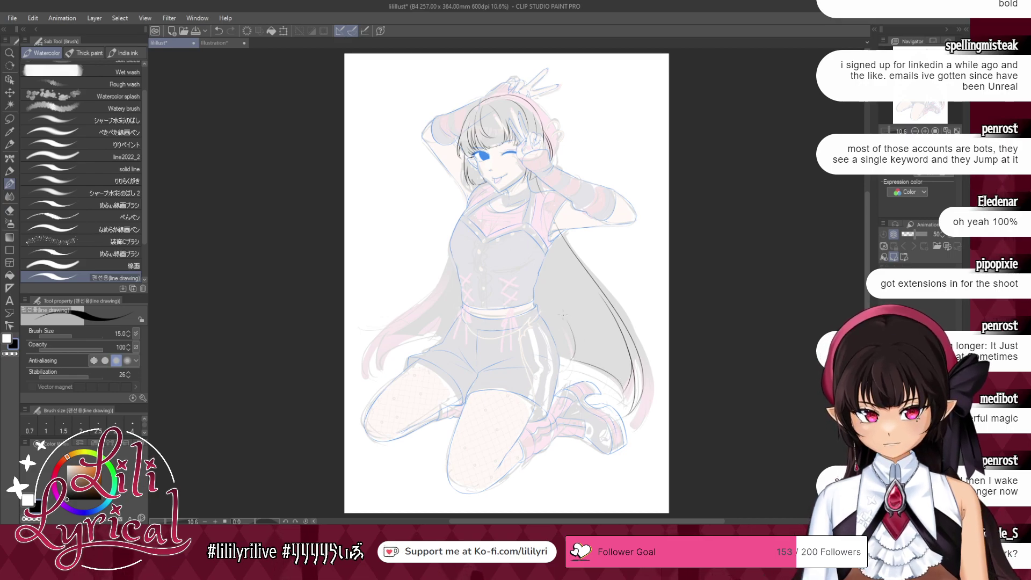
left_click_drag(565, 318, 570, 356)
left_click_drag(544, 255, 567, 314)
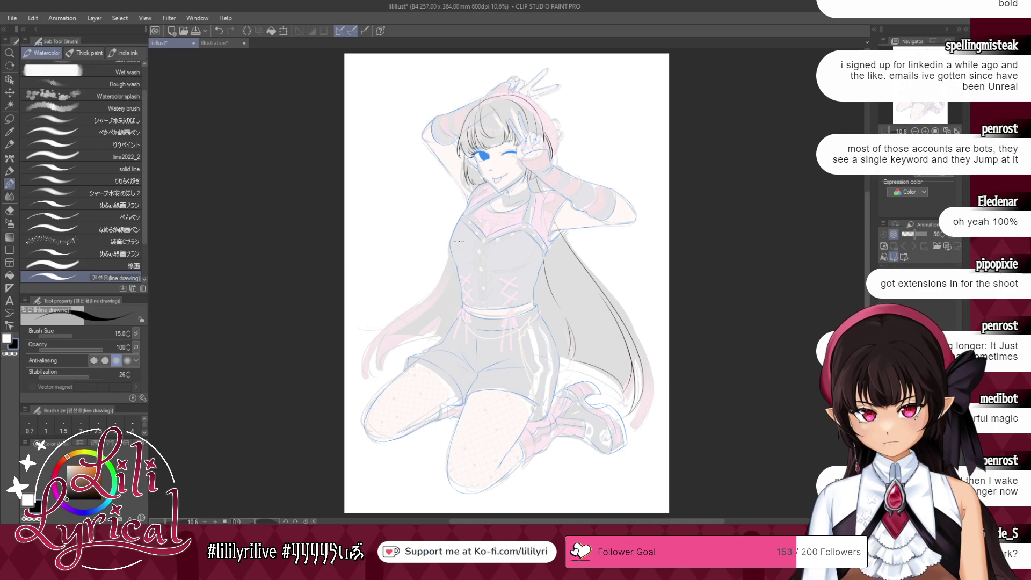
- Ink the long back hair on the open-eye side, sweeping from the bodice down to the tips above the thigh
left_click_drag(454, 252, 378, 368)
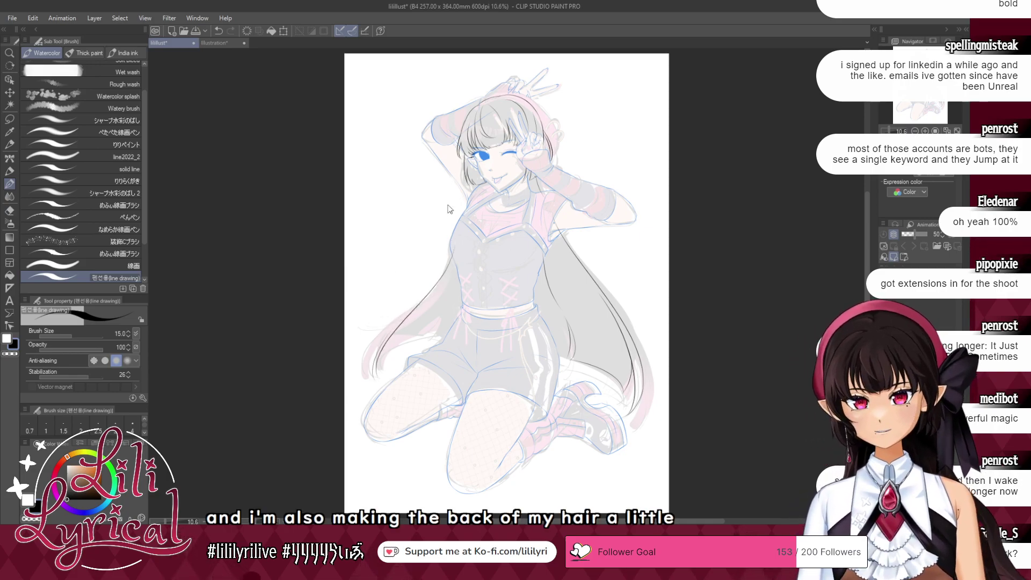
key("ctrl+z")
left_click_drag(454, 253, 379, 368)
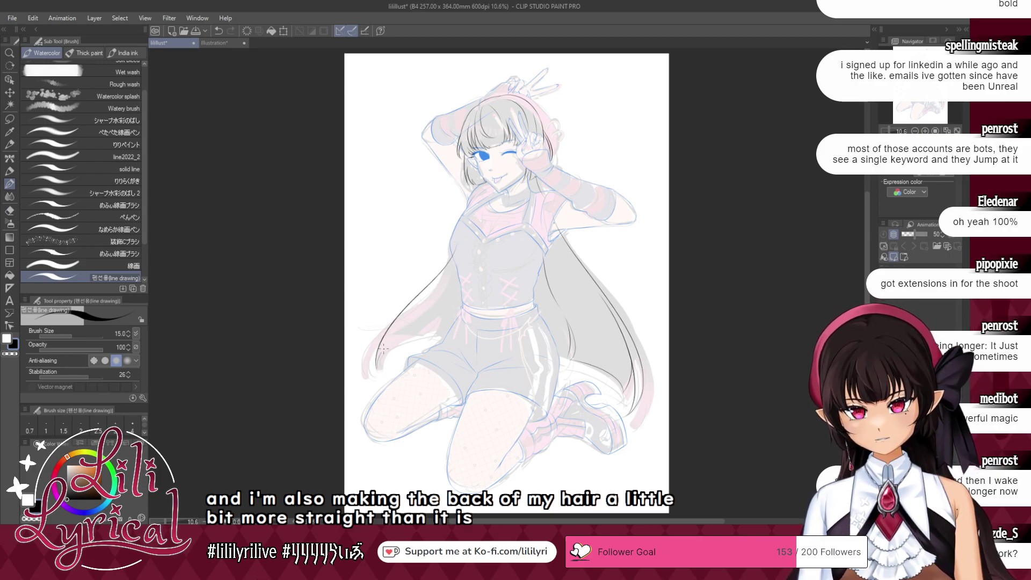
mouse_move(455, 252)
left_mouse_down()
mouse_move(439, 288)
mouse_move(367, 368)
left_mouse_up()
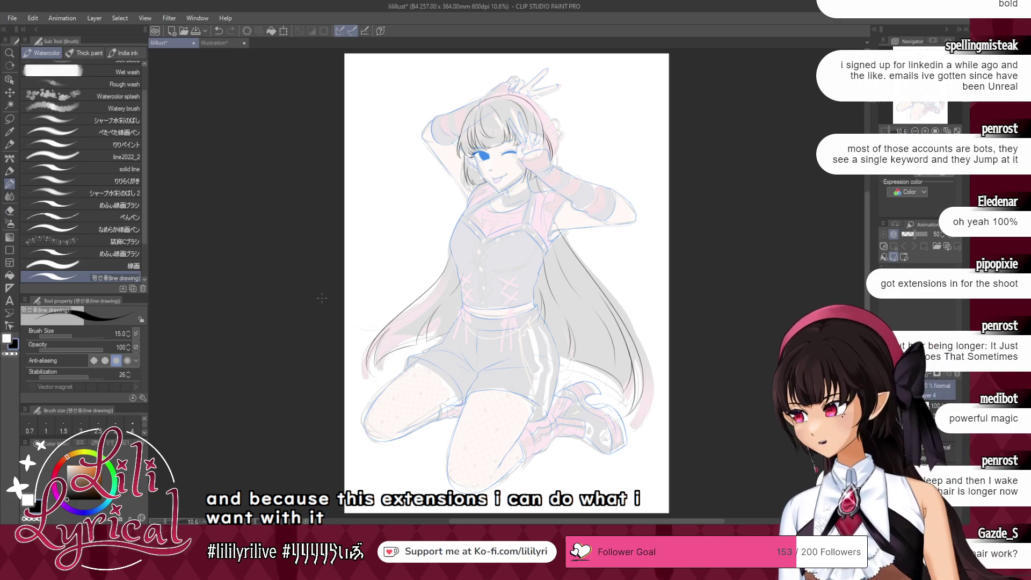
- Erase the blue sketch line of the raised arm where it crosses the top of the hair, using the Hard eraser on the sketch layer
key("e")
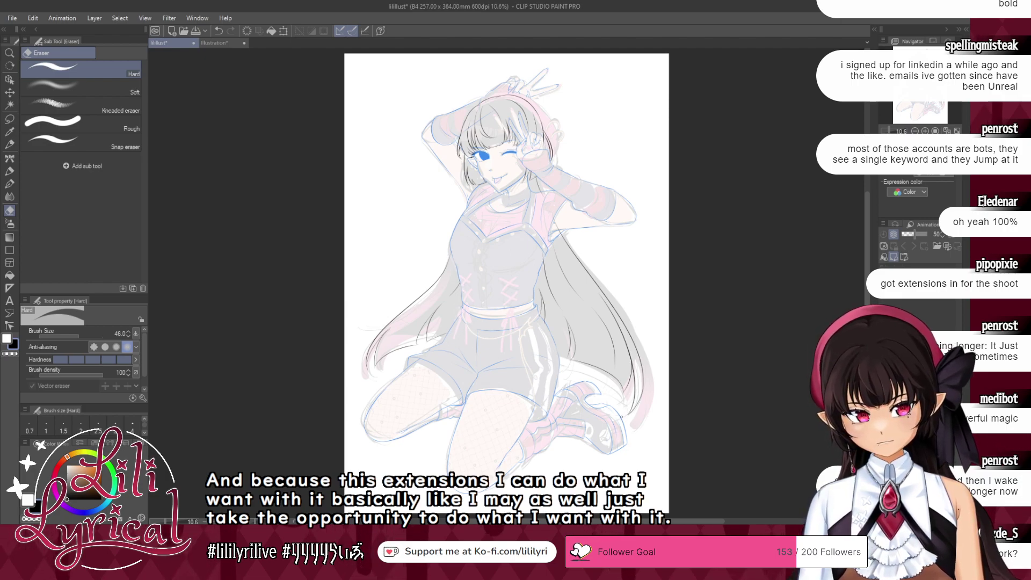
left_click(81, 332)
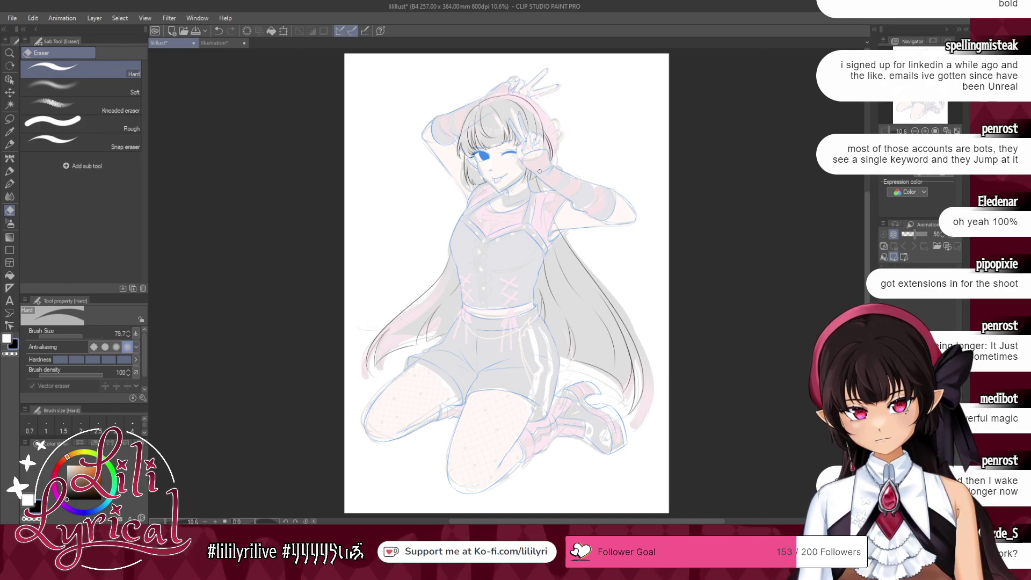
left_click_drag(709, 115, 688, 206)
key("ctrl+plus")
key("ctrl+plus")
key("ctrl+plus")
key("ctrl+plus")
key("ctrl+plus")
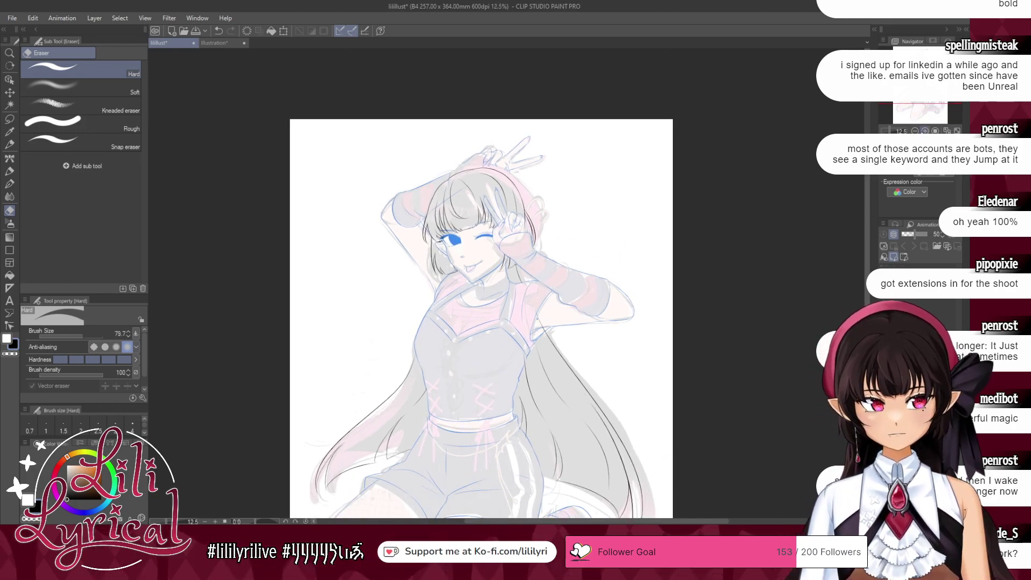
left_click_drag(693, 139, 705, 245)
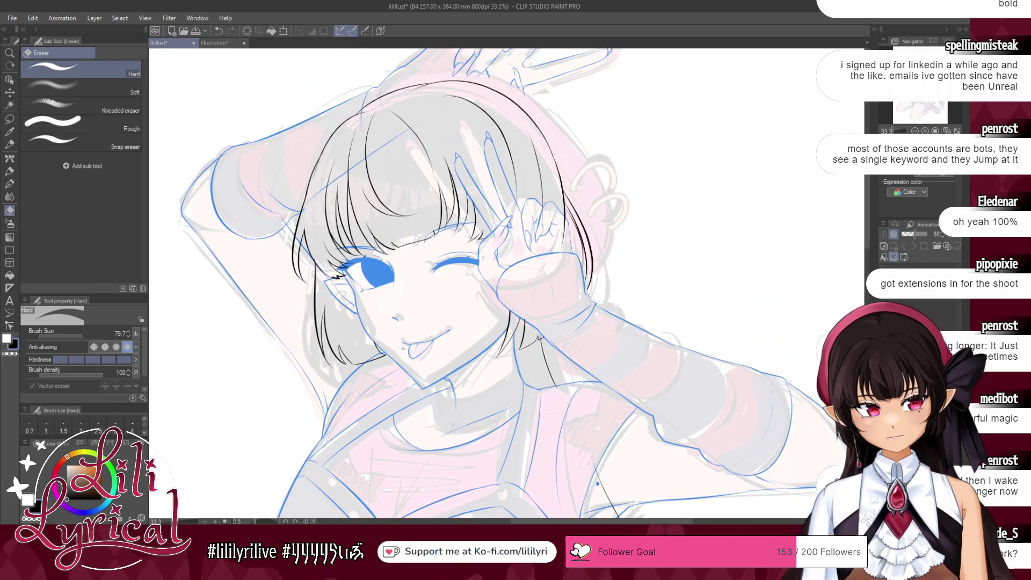
left_click(916, 411)
left_click_drag(415, 128, 341, 178)
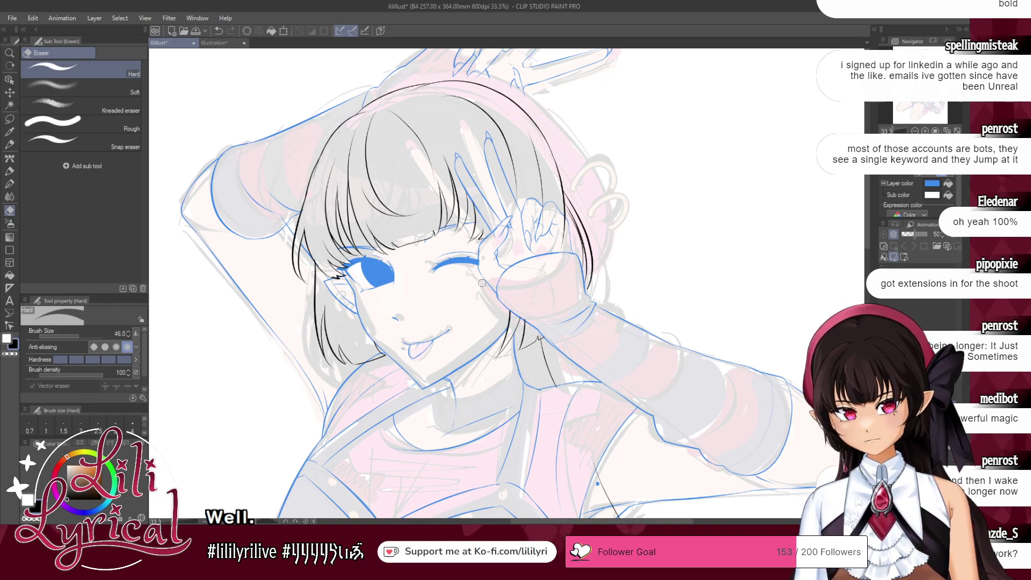
- Ink the outer outline of the pink hat from the raised hand down to the ear rings with the line drawing brush
left_click(914, 376)
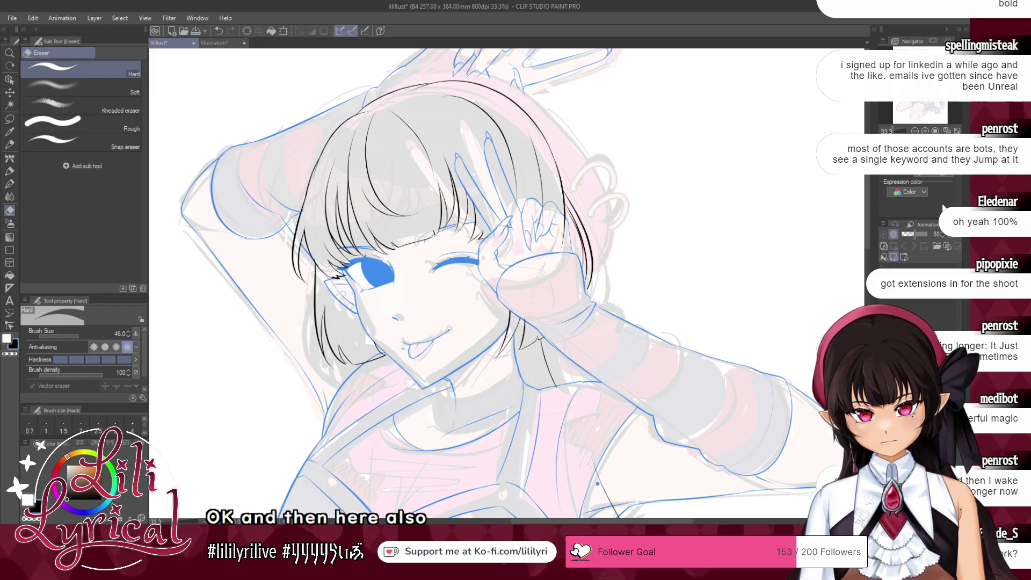
left_click(919, 355)
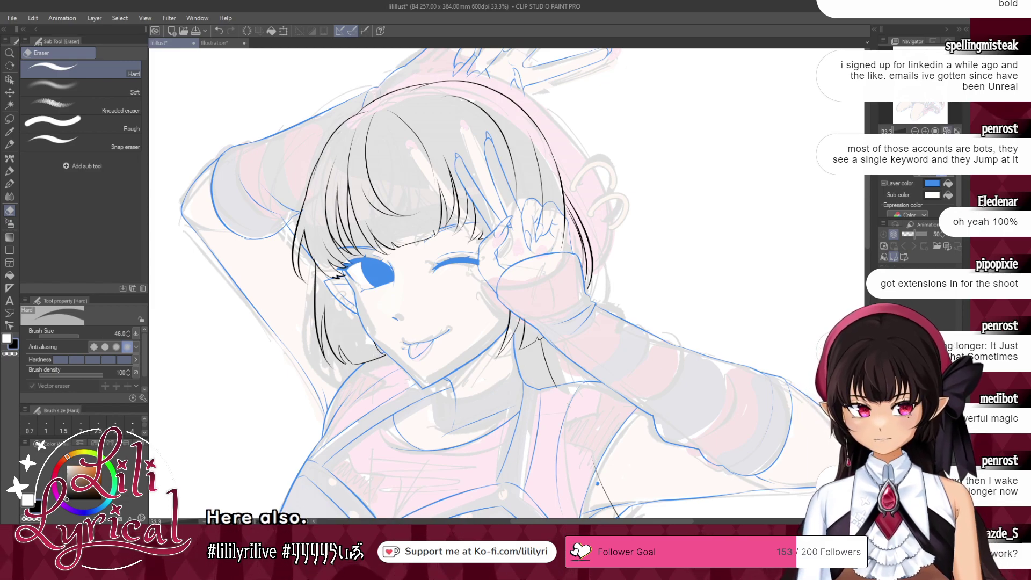
key("ctrl+0")
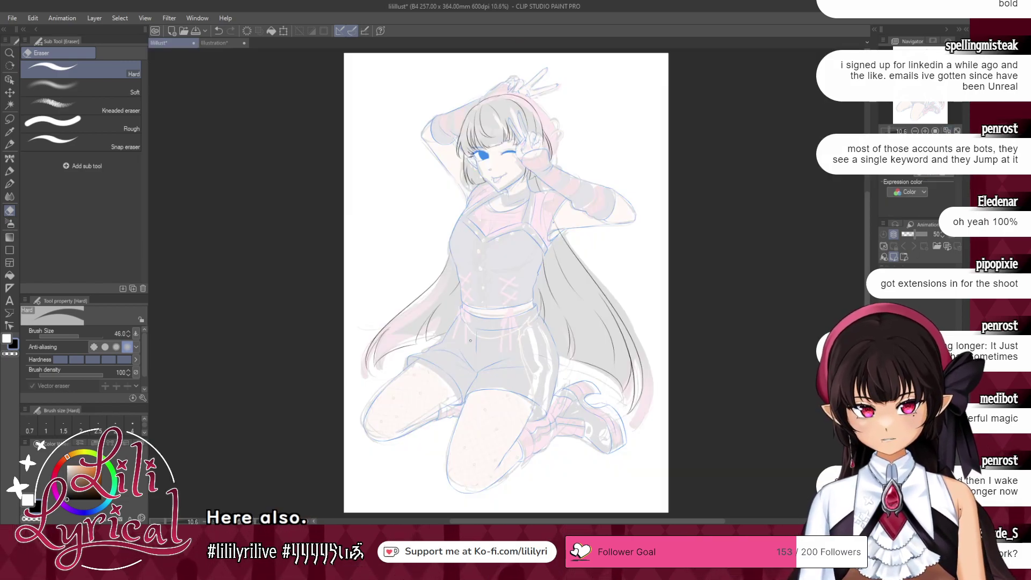
left_click(9, 184)
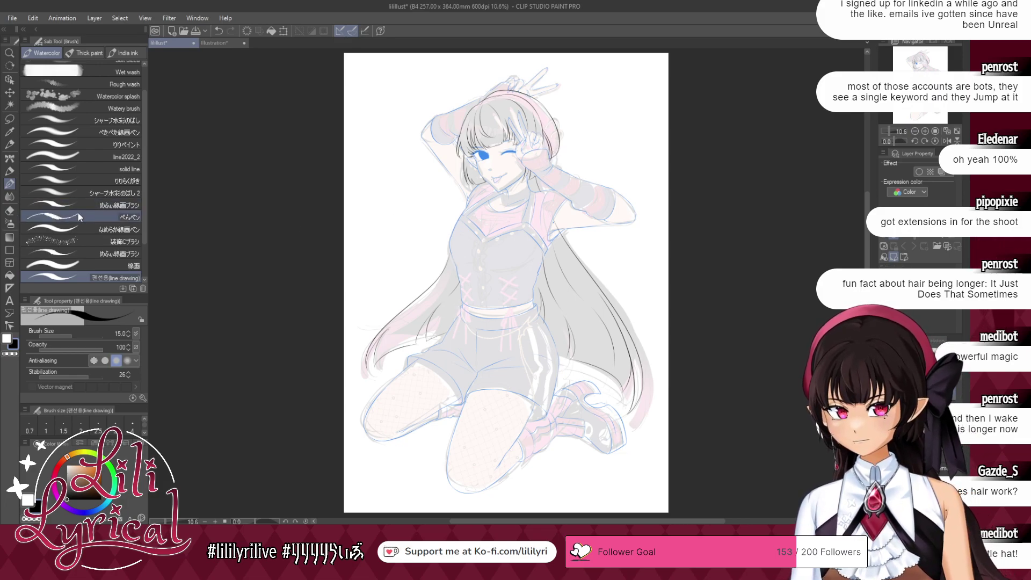
- Turn off the blue layer color effect on the sketch layer so the sketch shows in its original colors
left_click(10, 211)
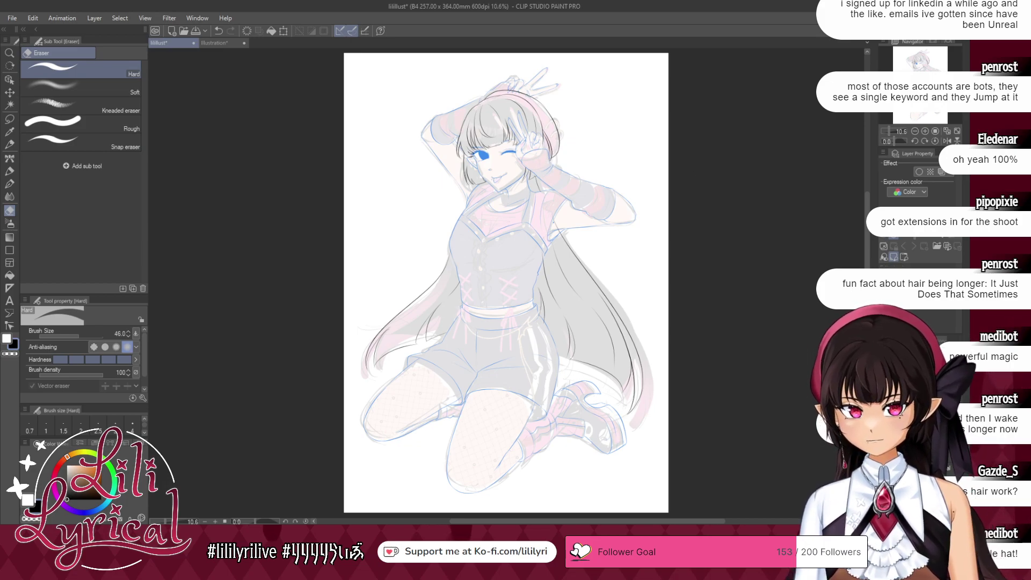
left_click(922, 334)
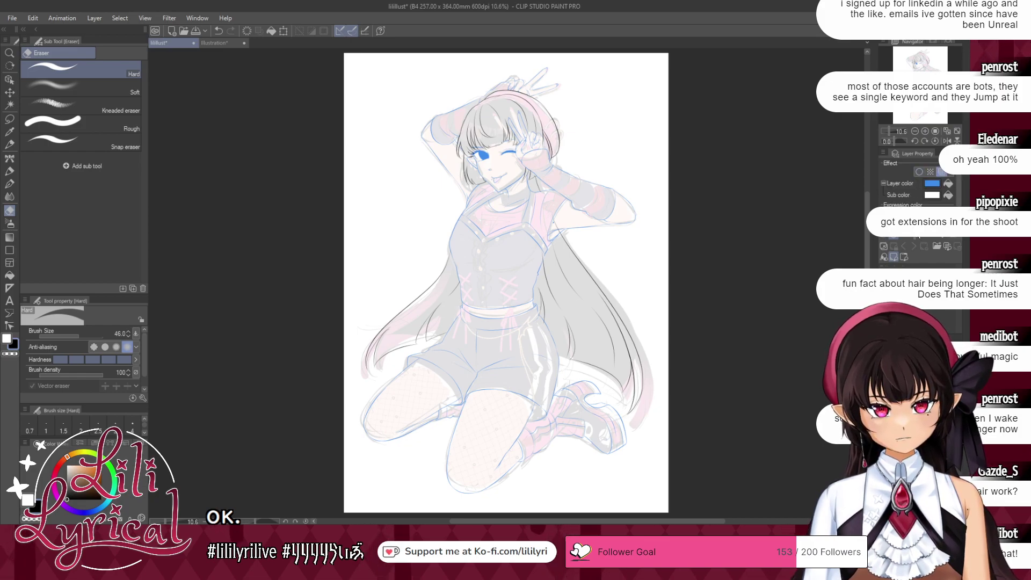
left_click(942, 172)
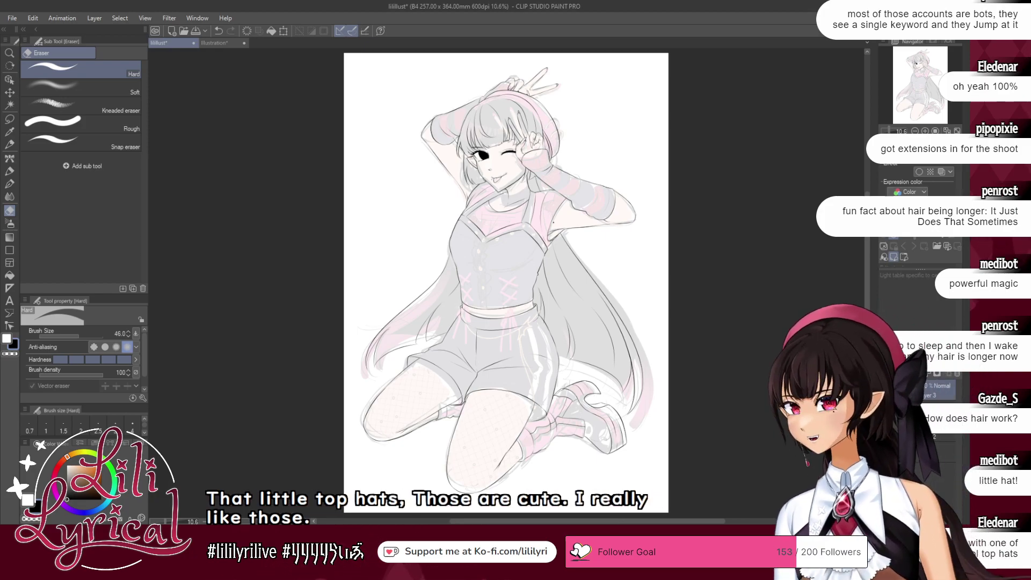
left_click(9, 184)
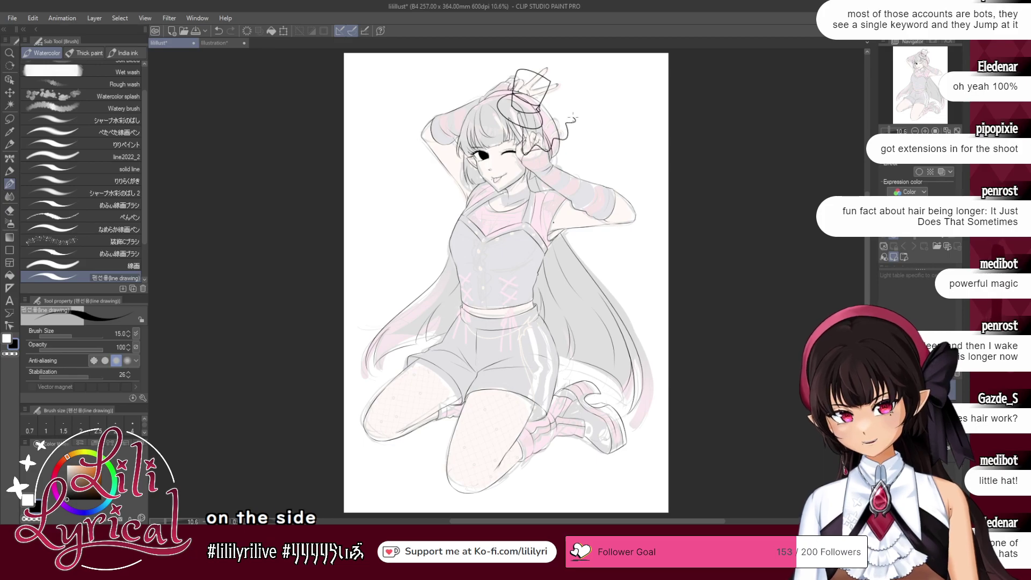
key("ctrl+z")
key("ctrl+z")
key("ctrl+z")
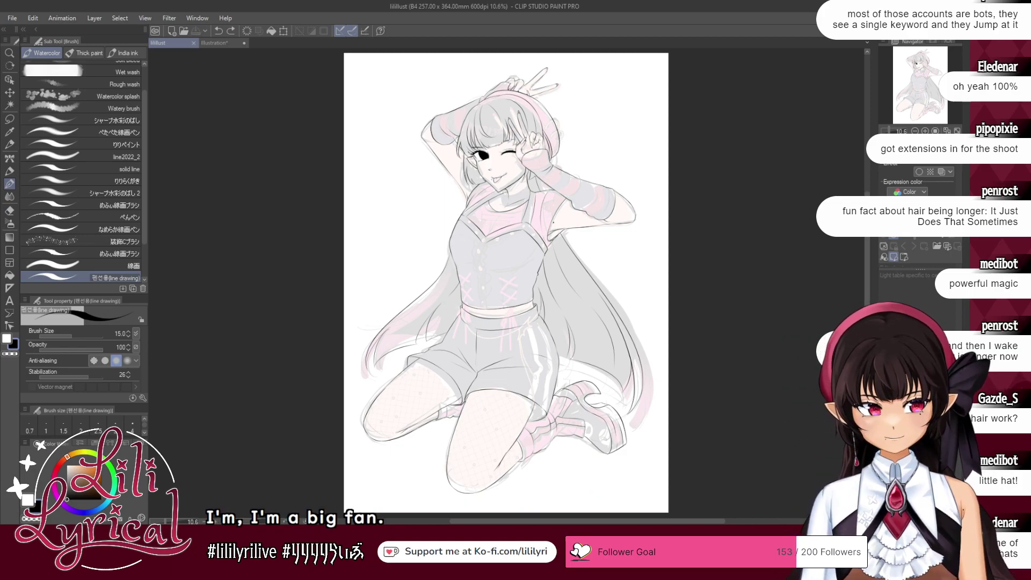
- Ink both edges of the bodice's center button placket, running down from the neckline point to the waistband
left_click(921, 408)
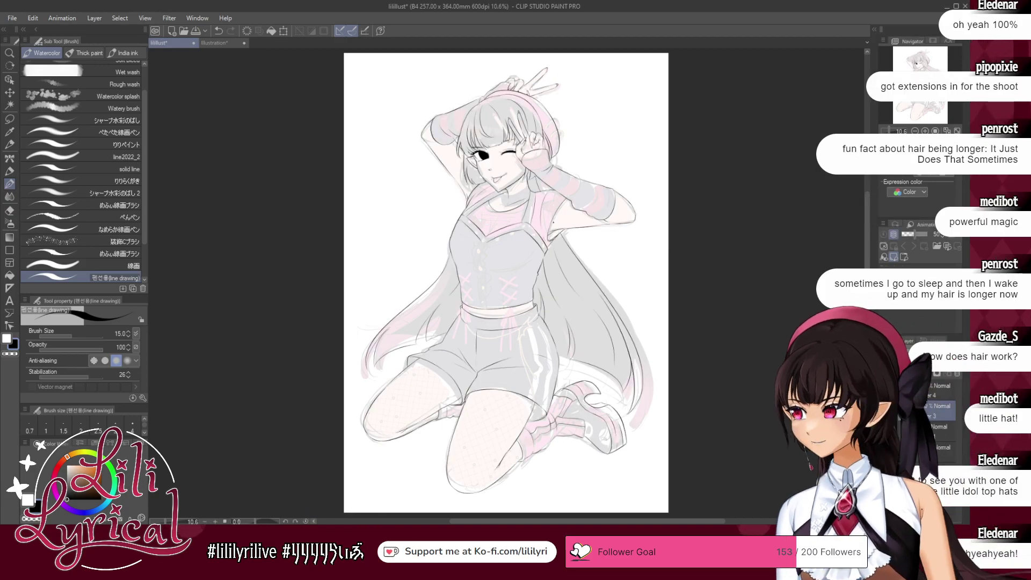
scroll(483, 215, "up", 3)
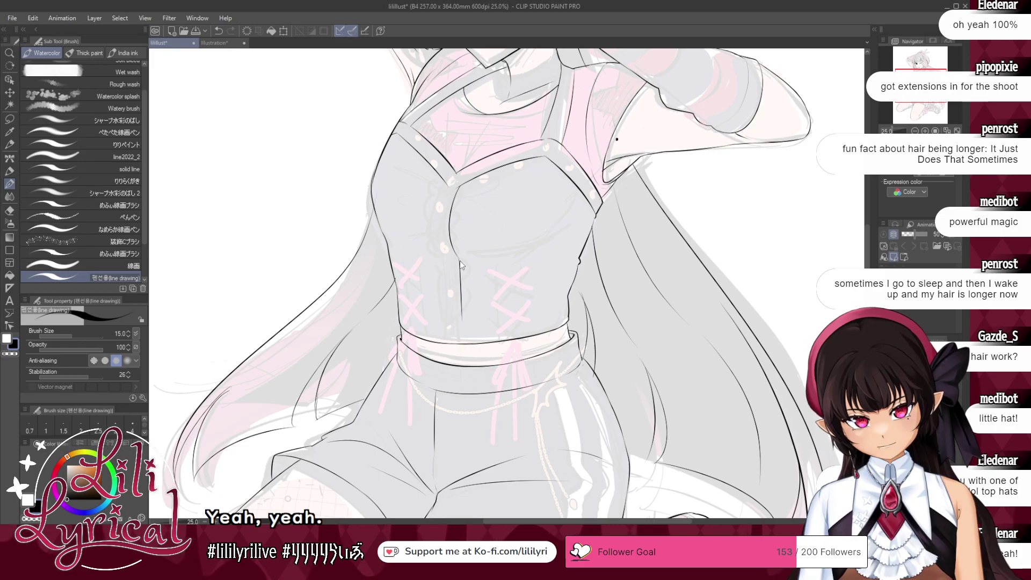
left_click_drag(459, 259, 460, 342)
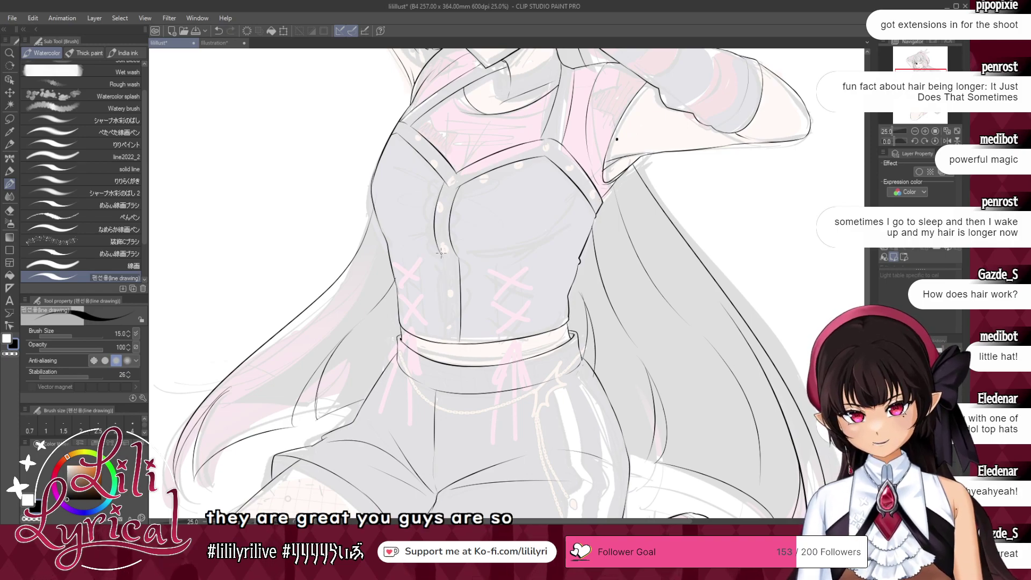
left_click_drag(443, 254, 446, 339)
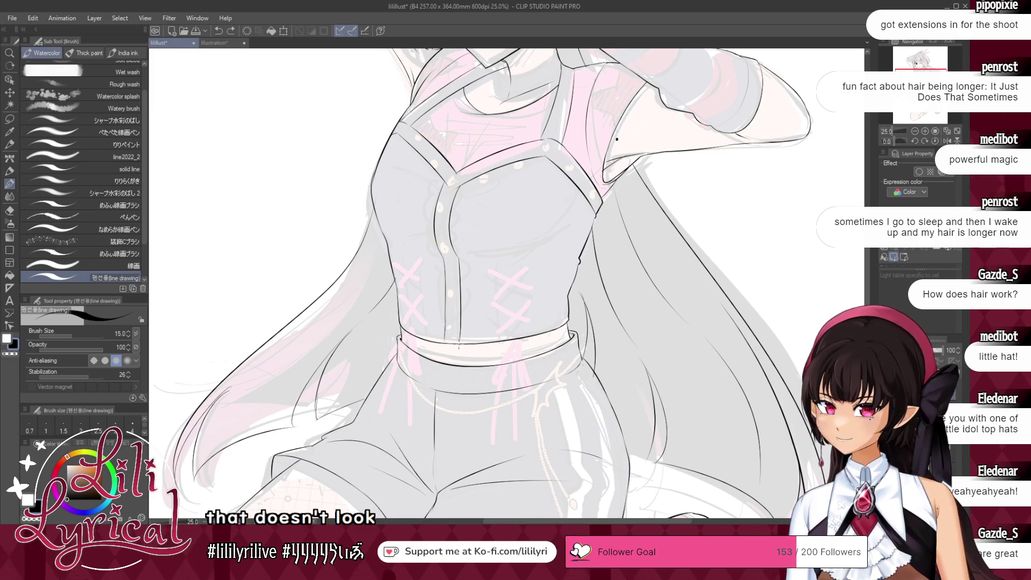
- Shift the inked placket lines to center them on the bodice and reshape their upper part with a mesh transformation
left_click(10, 93)
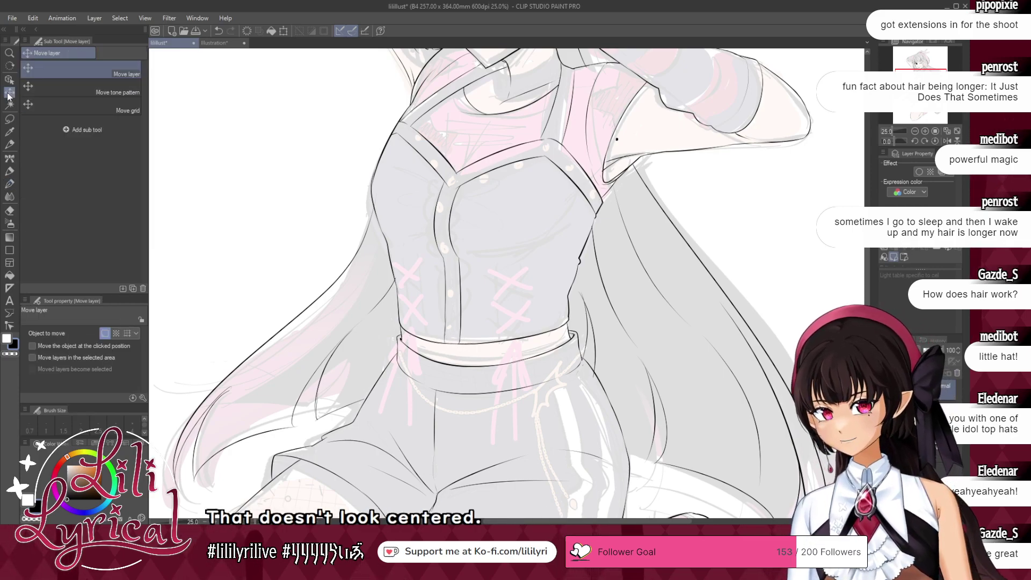
left_click_drag(463, 299, 454, 298)
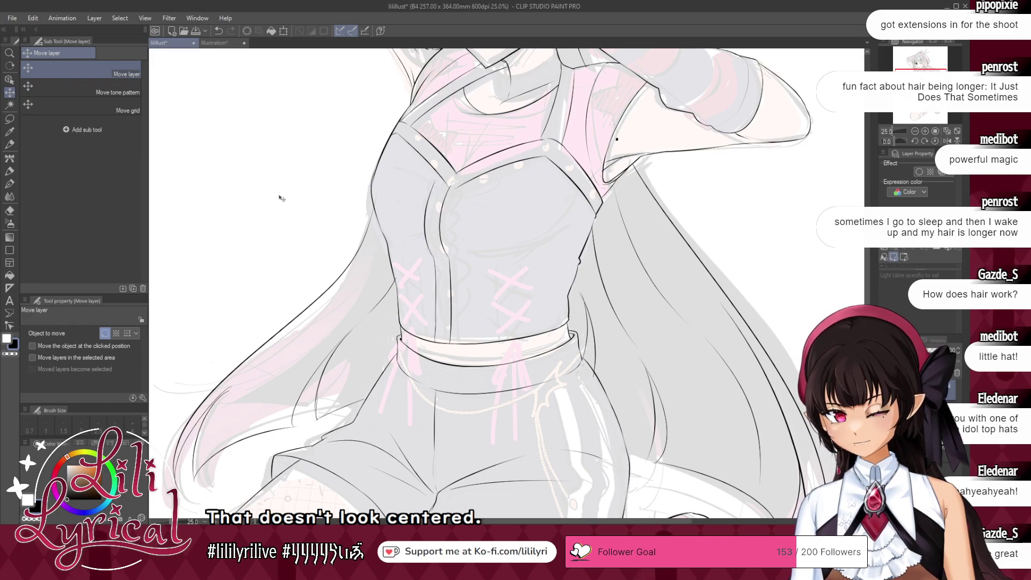
left_click(32, 18)
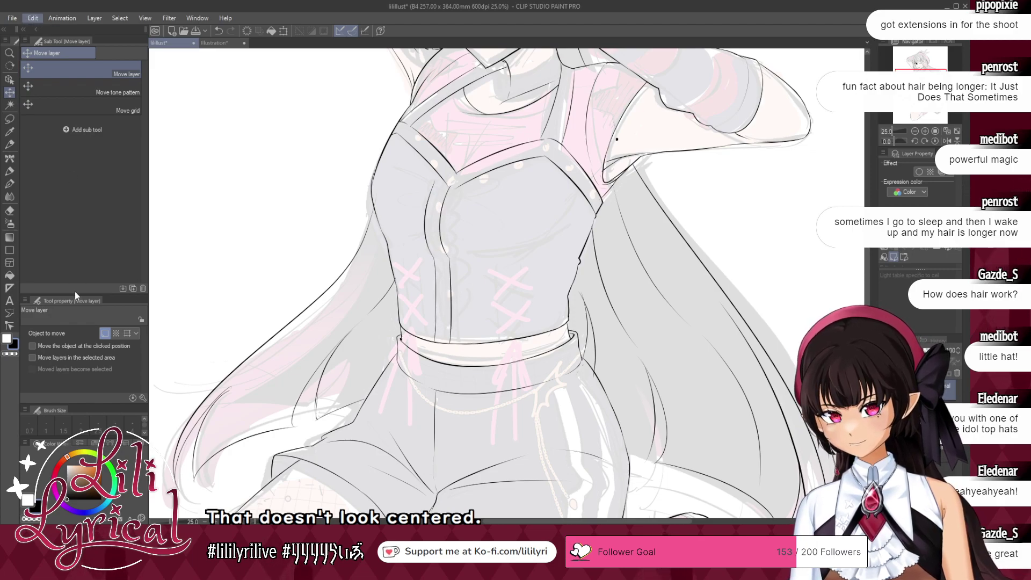
left_click(233, 388)
left_click_drag(453, 181, 463, 179)
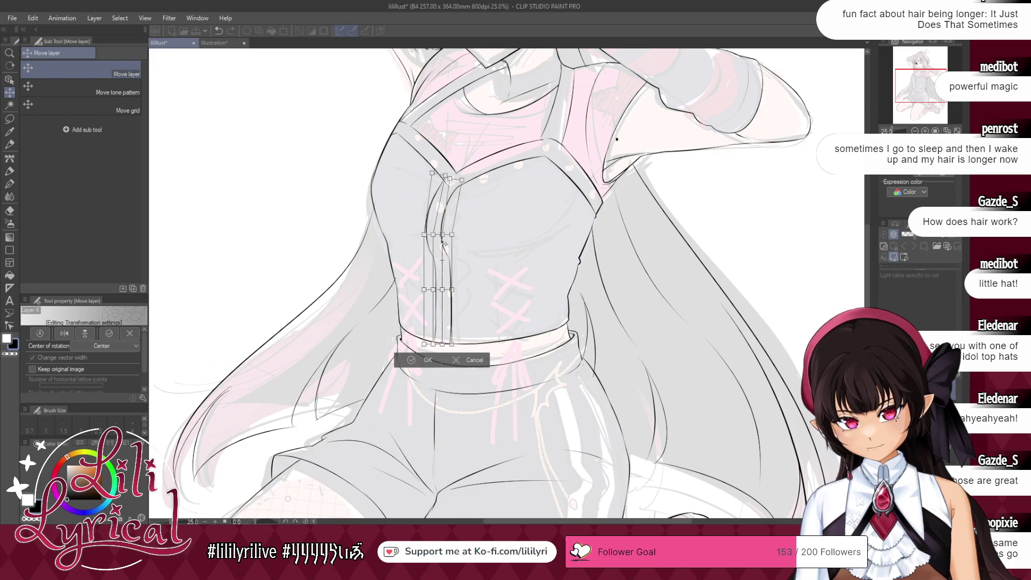
left_click_drag(441, 236, 440, 234)
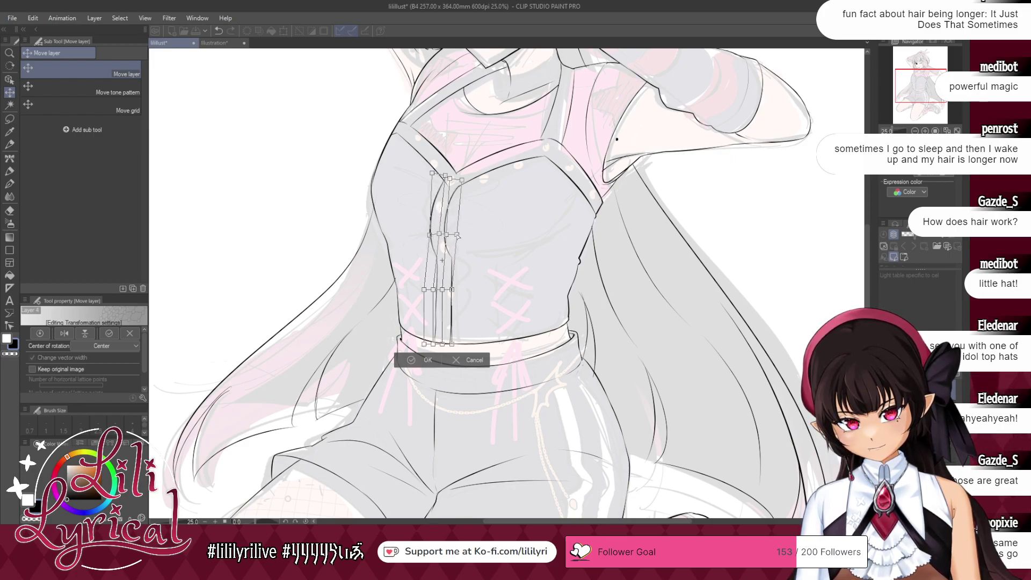
left_click(425, 360)
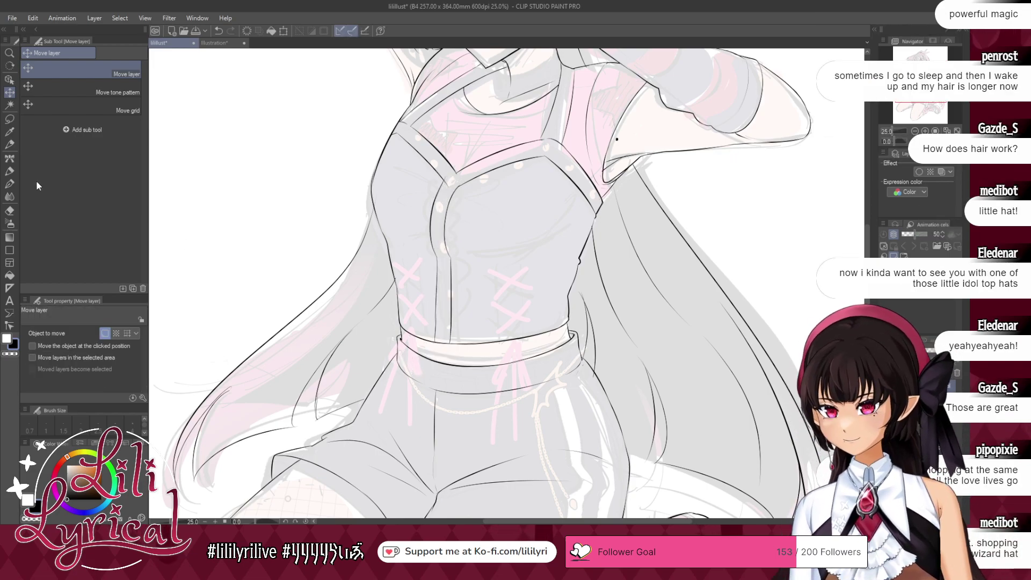
- Ink the under-bust curves and the vertical seams framing the pink lacing on both sides of the bodice
left_click(10, 210)
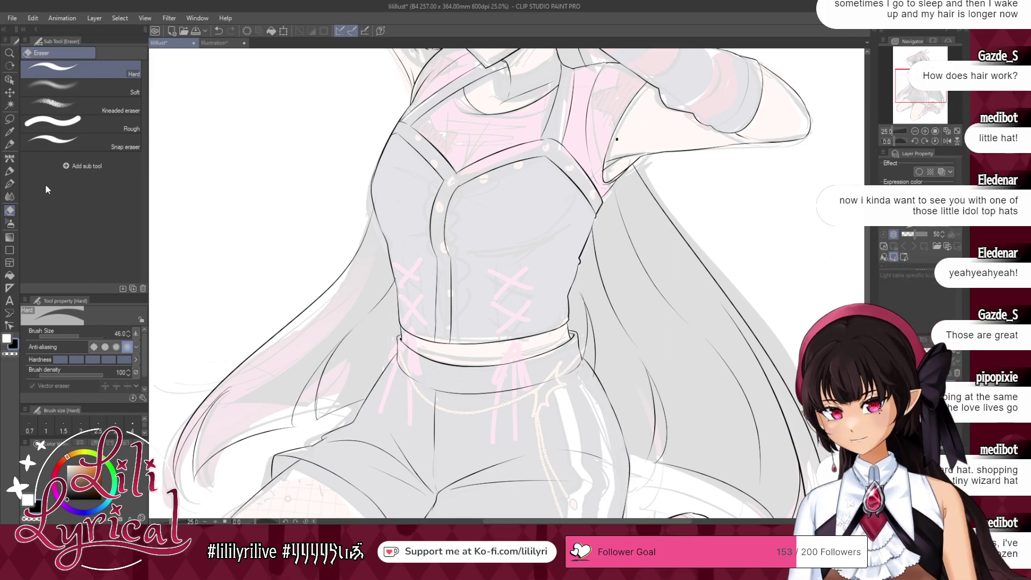
left_click(9, 183)
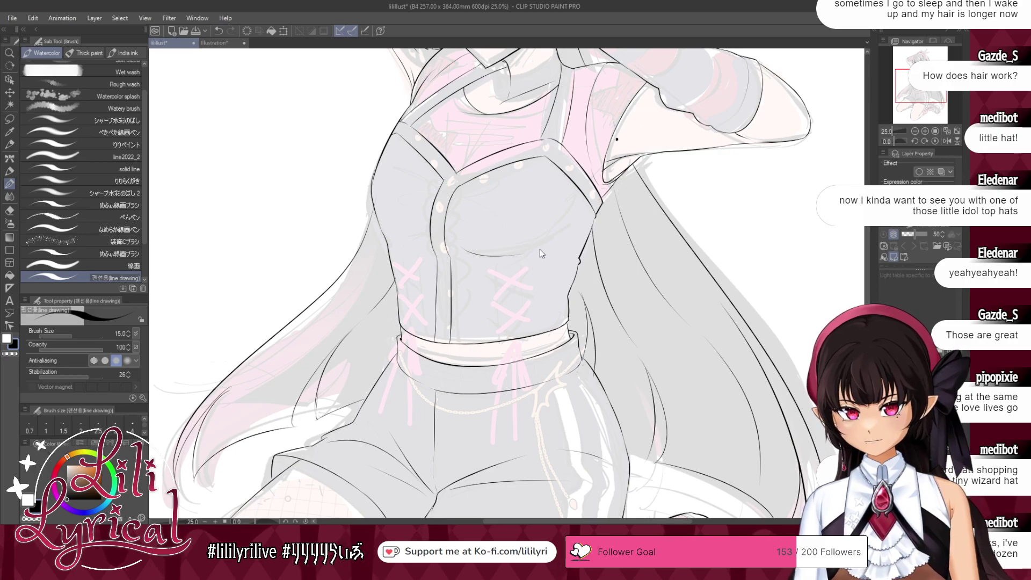
left_click_drag(465, 257, 542, 247)
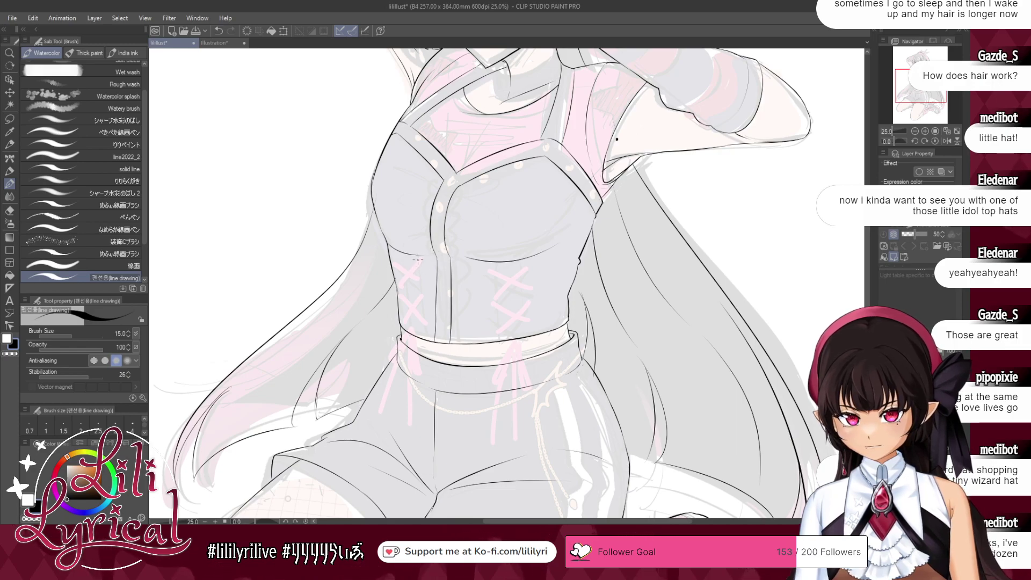
left_click_drag(420, 264, 425, 337)
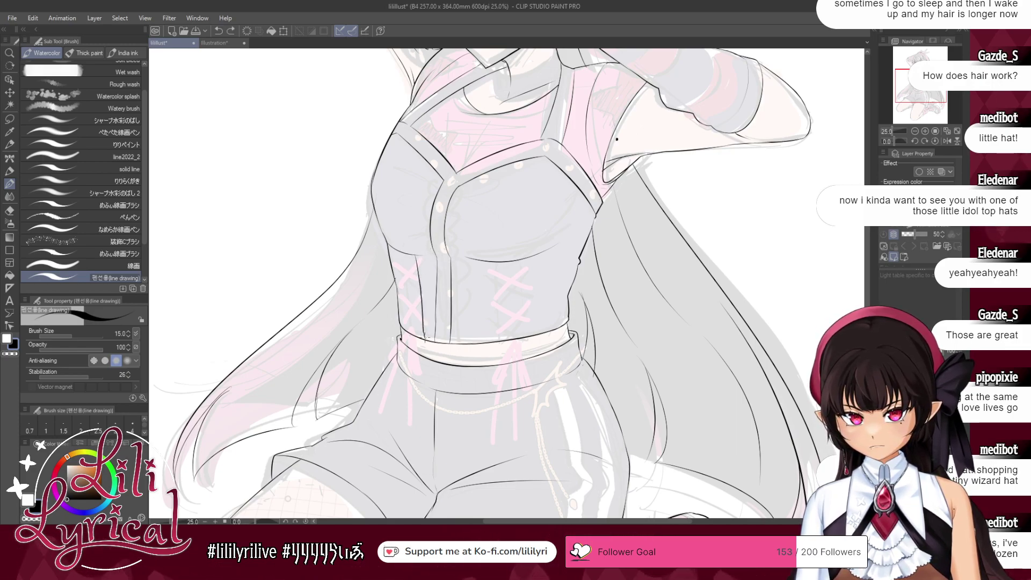
key("ctrl+z")
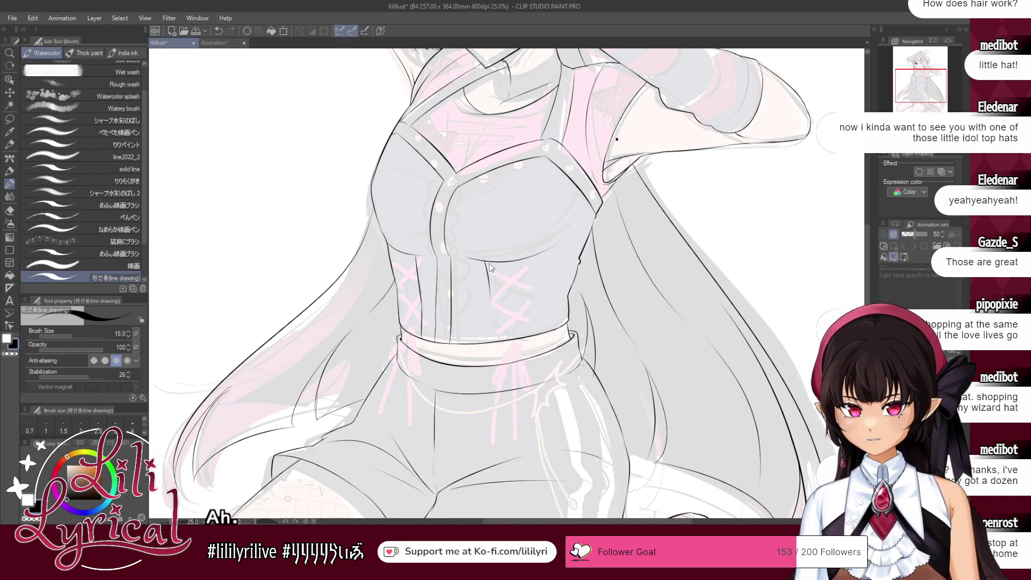
left_click_drag(496, 327, 497, 341)
left_click_drag(529, 258, 530, 328)
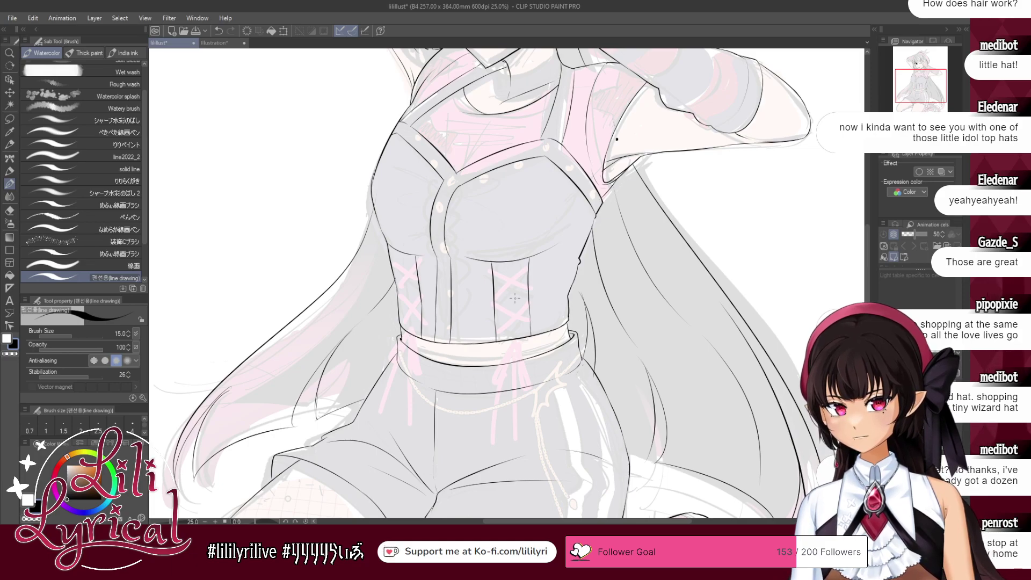
- Ink a short center line across the white waistband below the placket and save the illustration
key("e")
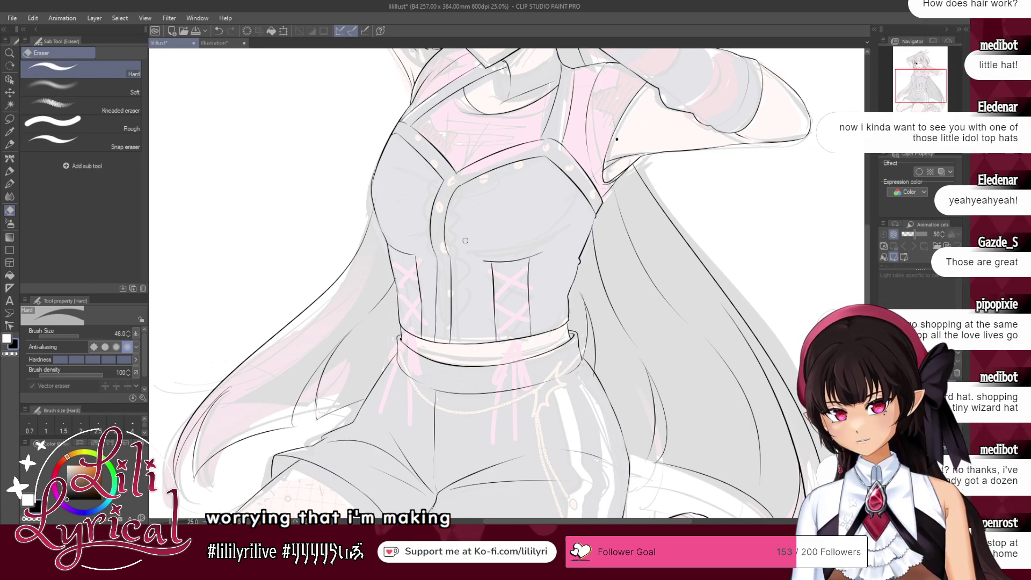
key("b")
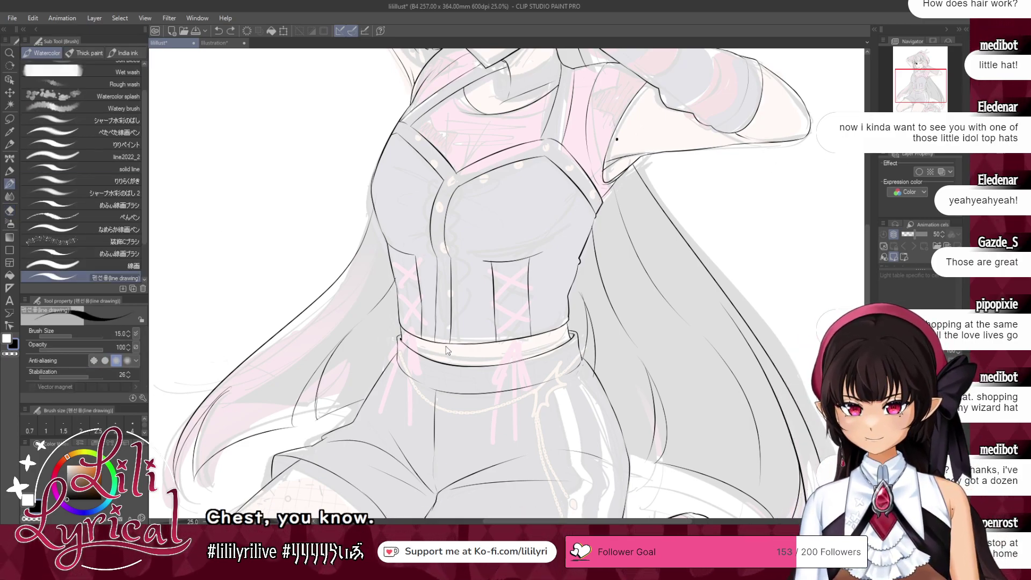
left_click_drag(446, 345, 446, 364)
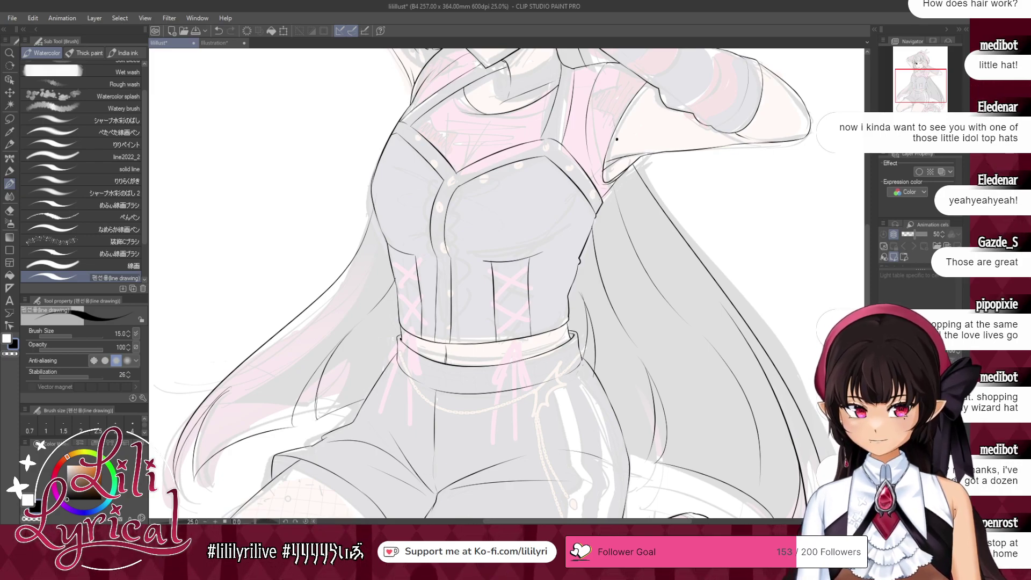
key("ctrl+0")
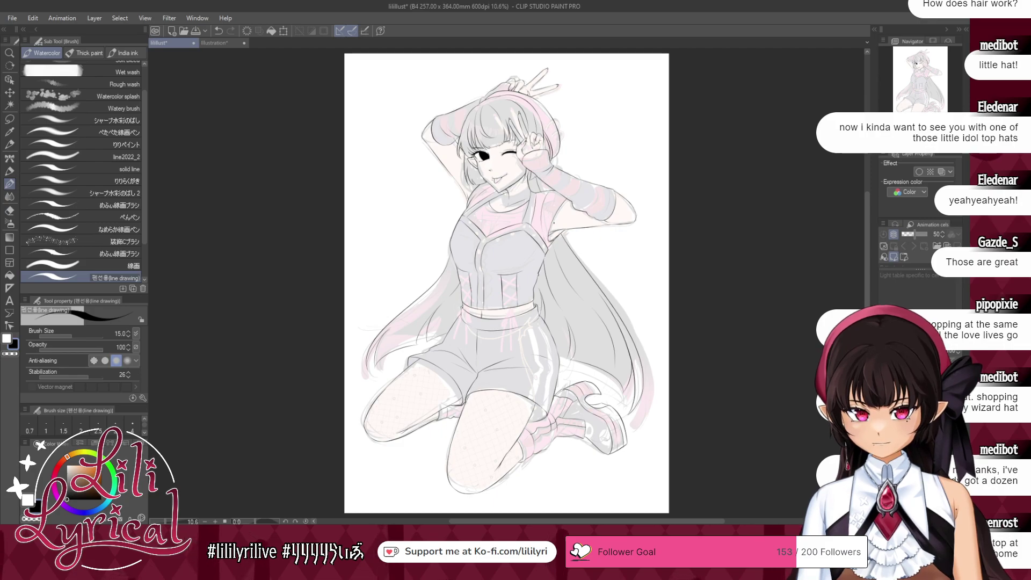
key("ctrl+s")
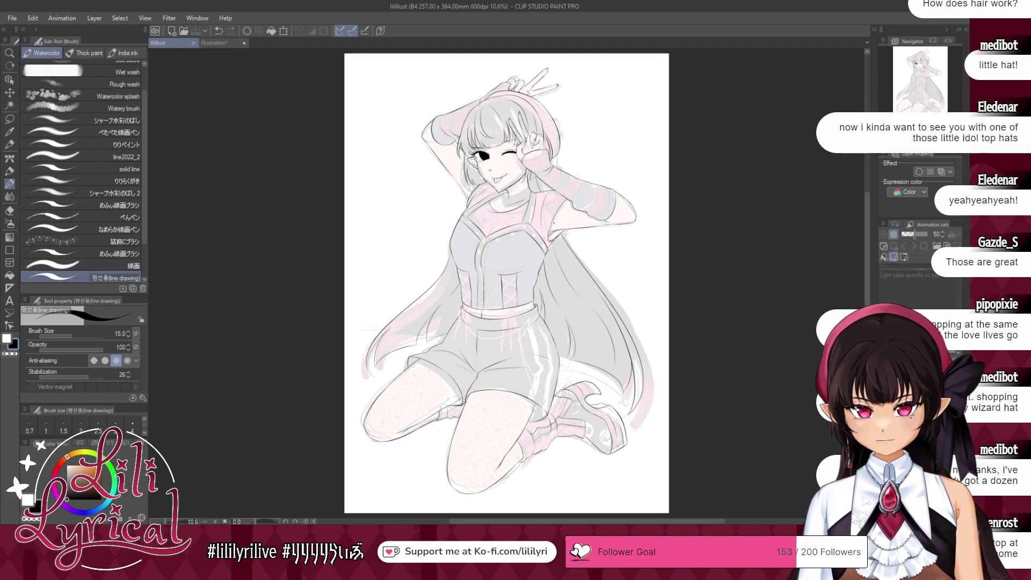
- Ink the curved seam below the shorts' waistband and the edges of the white stripes down the side of the shorts
left_click_drag(464, 321, 522, 327)
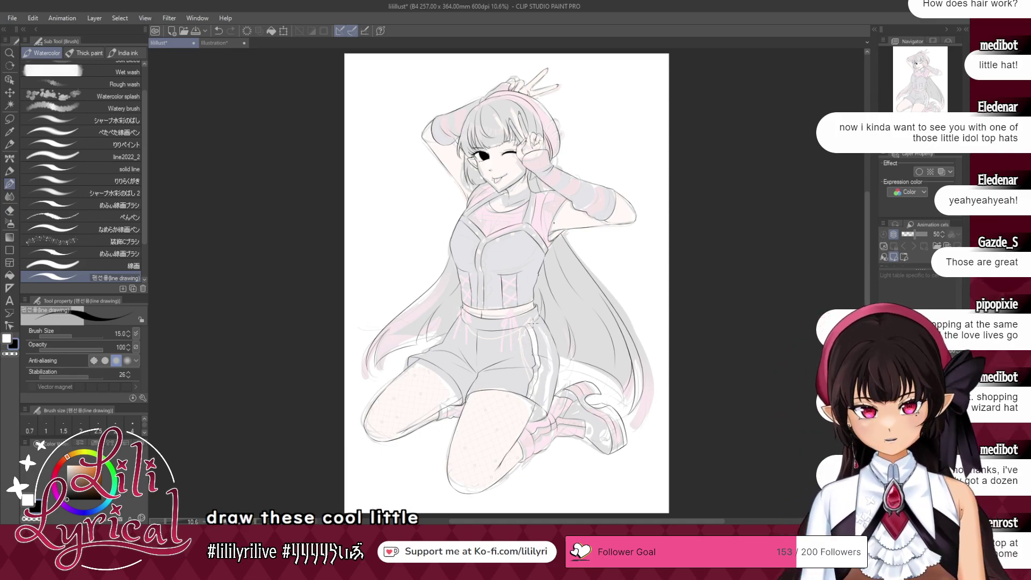
key("ctrl+z")
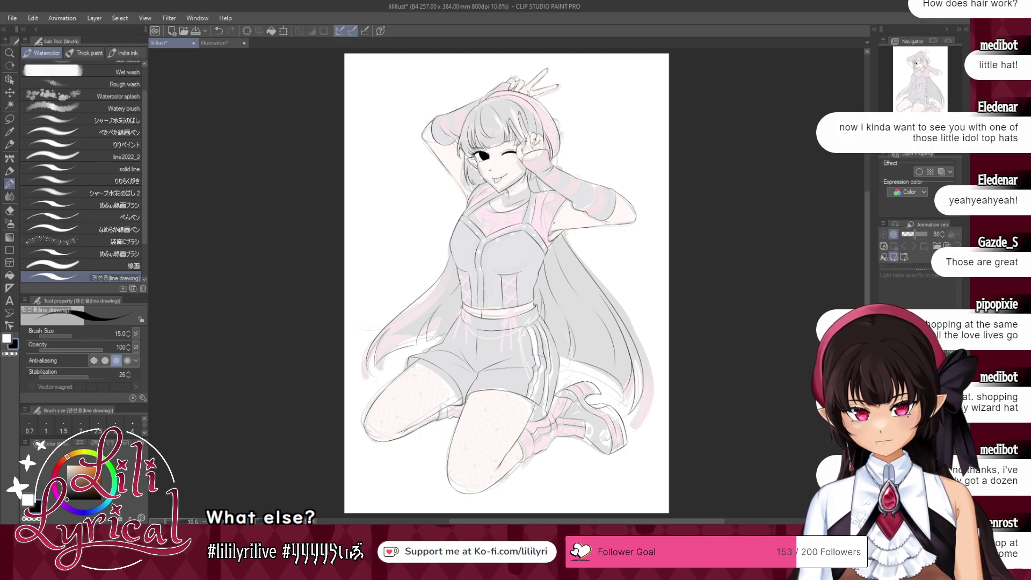
- Ink the gray collar around the neck, including its upper and lower edges and the notch at the front
left_click_drag(505, 215, 517, 293)
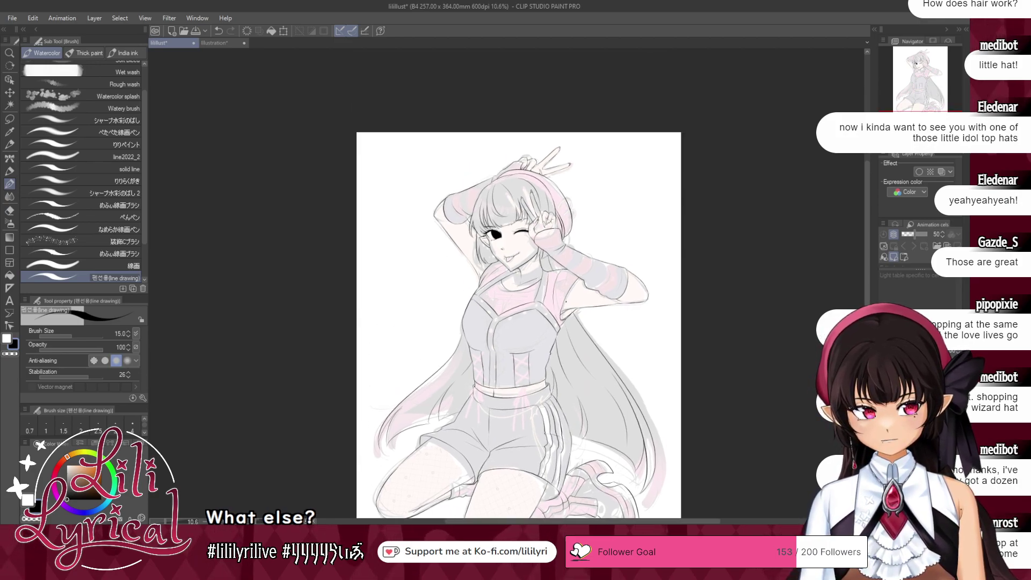
key("ctrl+plus")
key("ctrl+plus")
key("ctrl+plus")
scroll(506, 280, "up", 2)
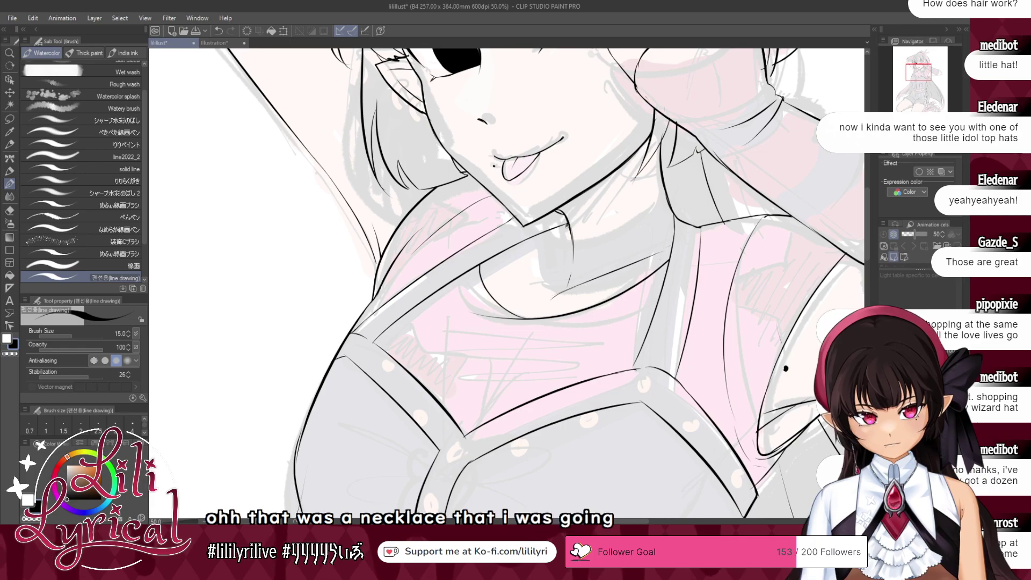
left_click_drag(569, 228, 651, 204)
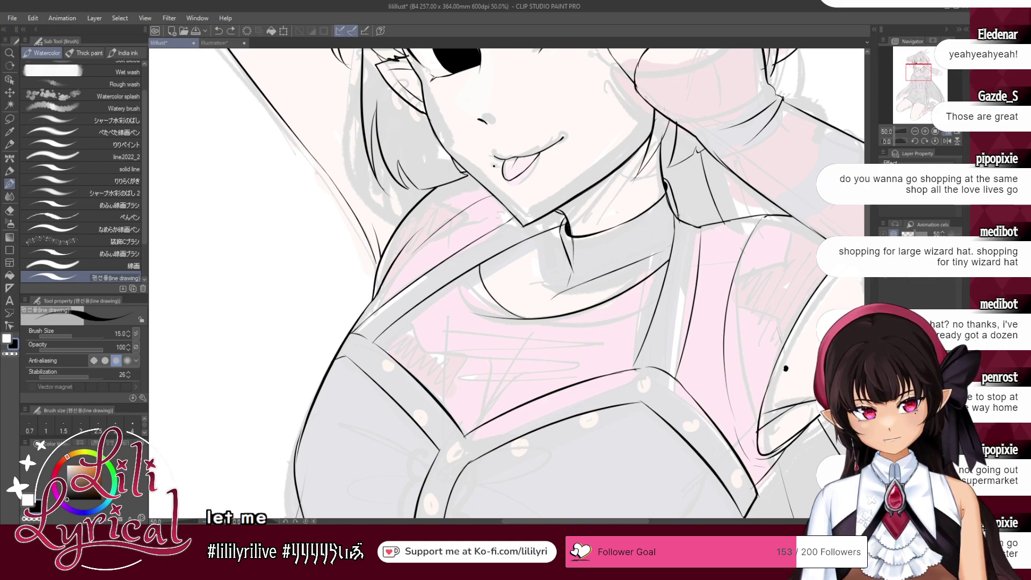
left_click_drag(678, 214, 603, 263)
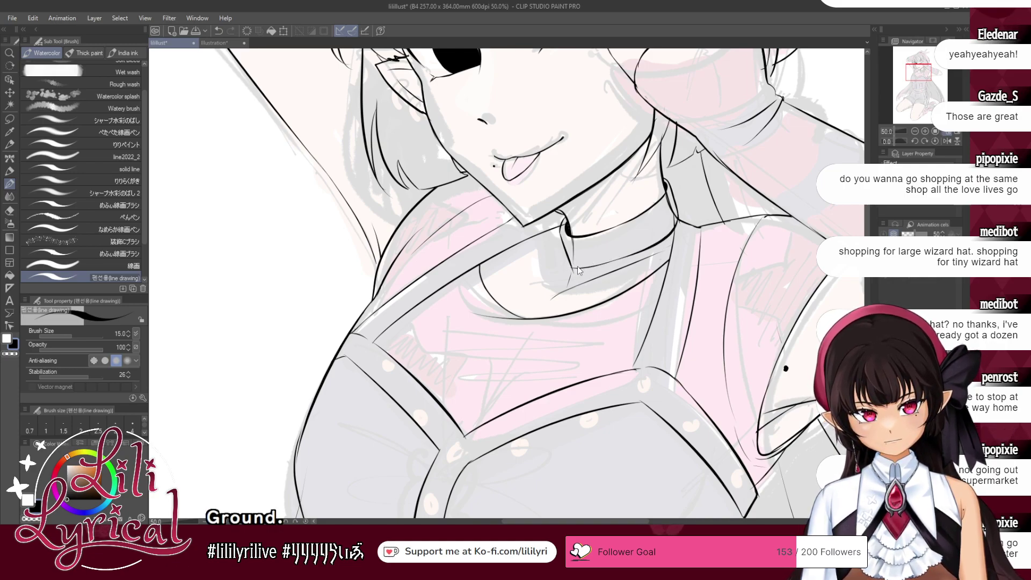
left_click_drag(569, 267, 633, 253)
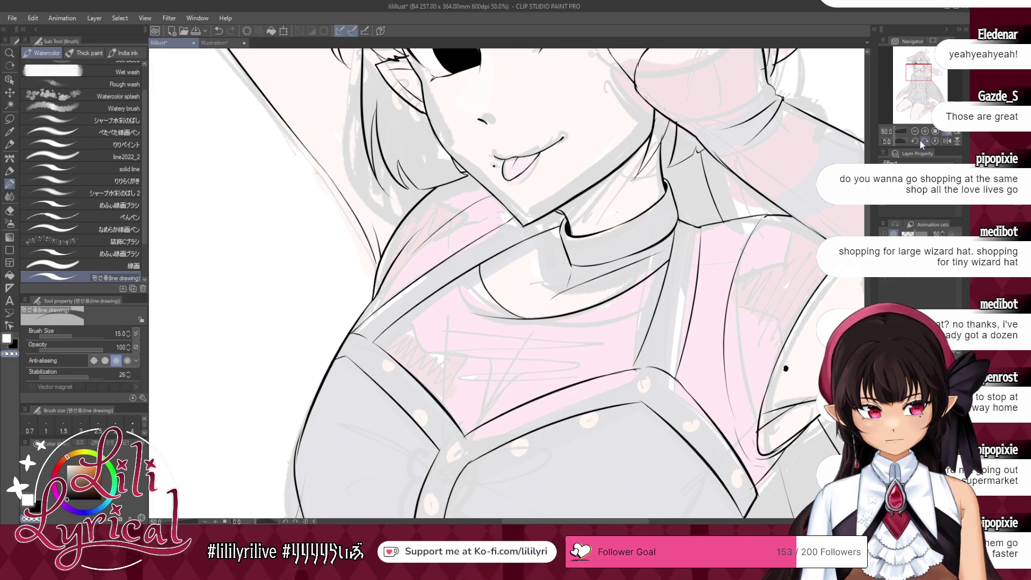
left_click(953, 132)
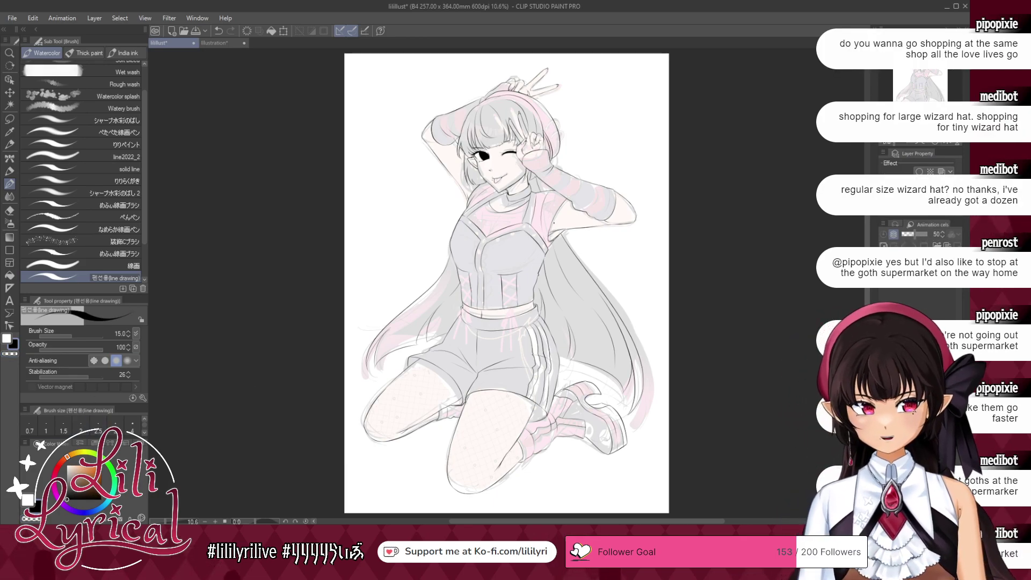
left_click(924, 86)
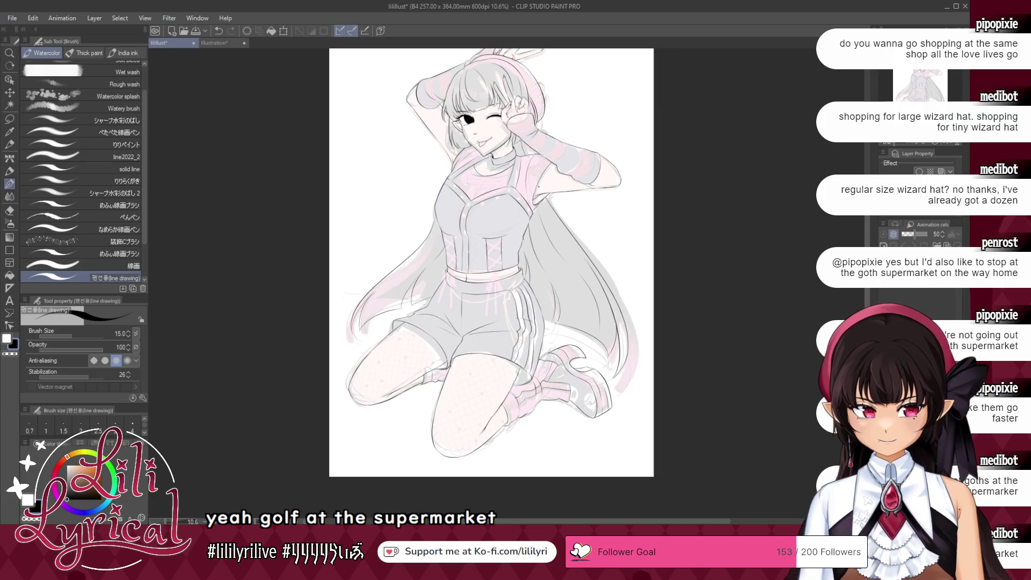
- Draw crossed white laces over the pink lacing sketch beside the bodice's right-hand seams with the Milli pen at size 49.7
key("ctrl+plus")
key("ctrl+plus")
key("ctrl+plus")
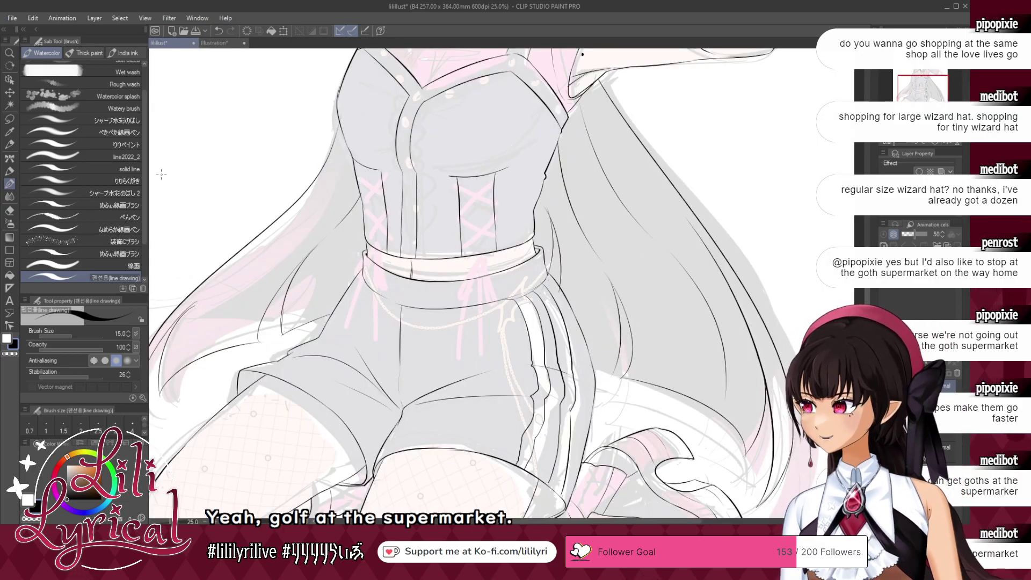
key("p")
left_click_drag(92, 335, 81, 337)
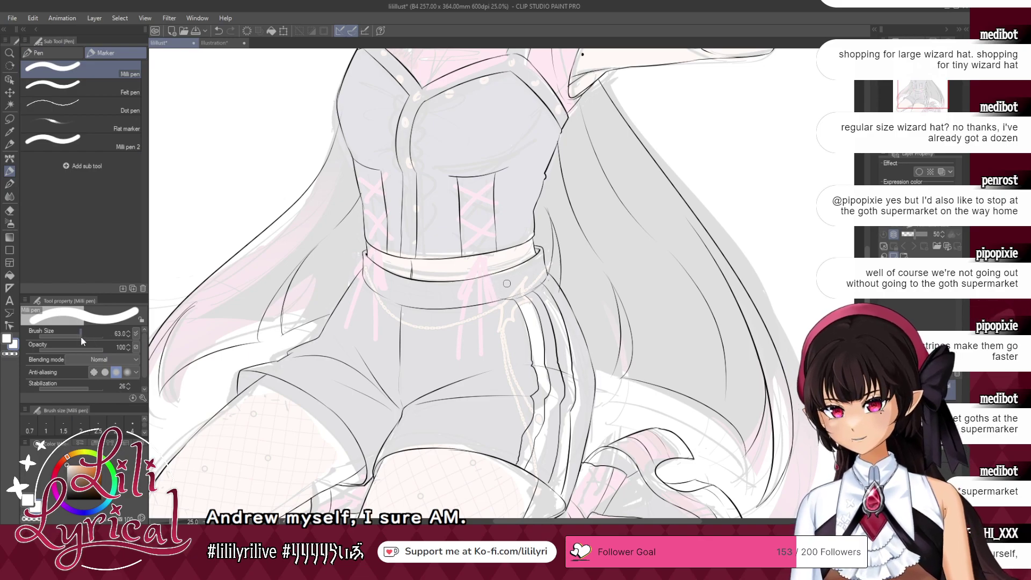
key("ctrl+z")
mouse_move(450, 186)
left_mouse_down()
mouse_move(491, 203)
mouse_move(458, 207)
left_mouse_up()
key("ctrl+z")
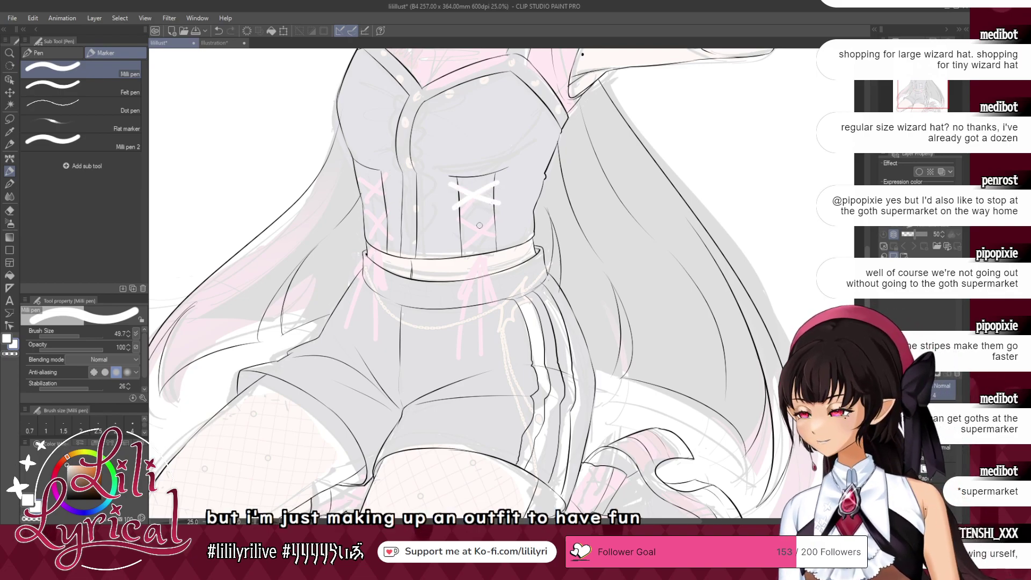
key("ctrl+z")
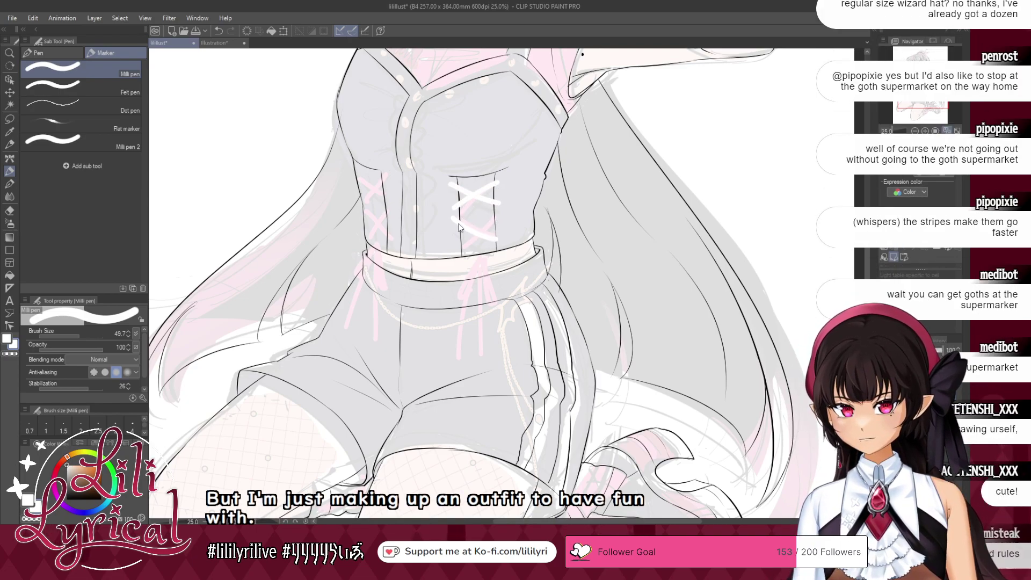
left_click_drag(502, 216, 458, 238)
key("ctrl+z")
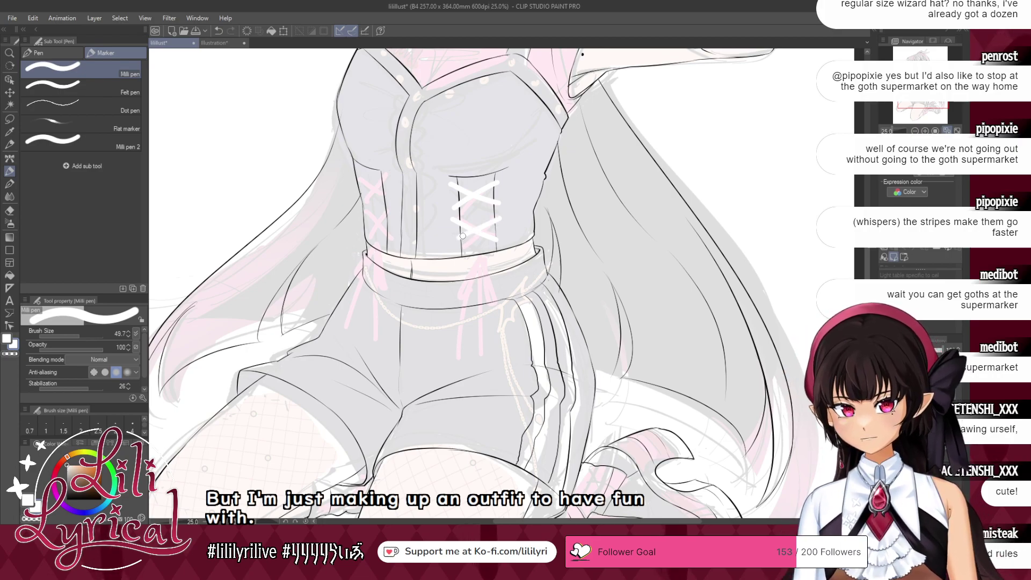
- Draw matching white laces on the bodice's left-hand lacing and add small white bow loops below both lacings
mouse_move(350, 176)
left_mouse_down()
mouse_move(390, 204)
mouse_move(355, 197)
mouse_move(360, 231)
mouse_move(390, 241)
mouse_move(355, 271)
mouse_move(377, 253)
left_mouse_up()
key("ctrl+z")
key("ctrl+z")
key("ctrl+z")
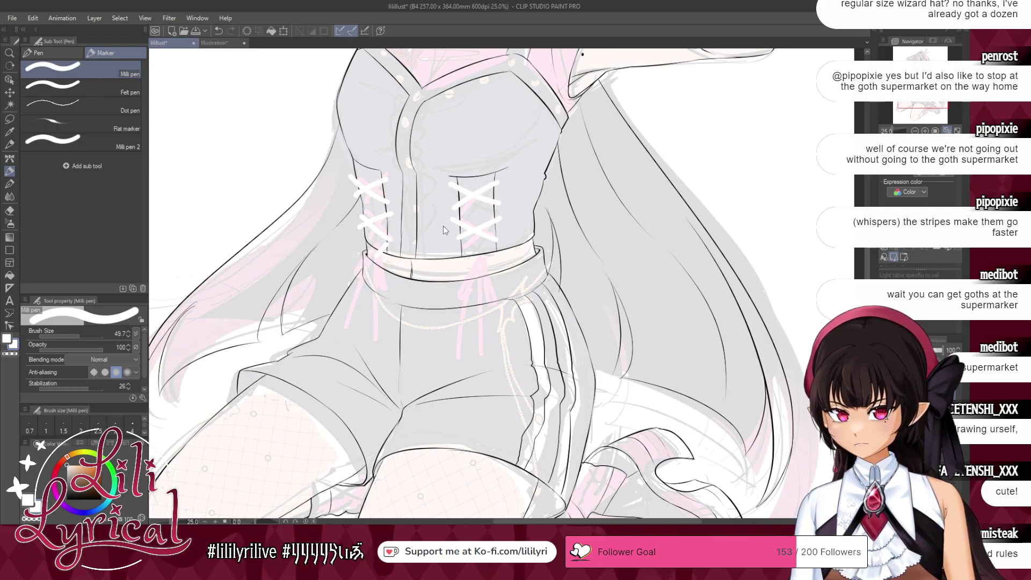
key("ctrl+z")
mouse_move(462, 250)
left_mouse_down()
mouse_move(477, 252)
mouse_move(466, 279)
mouse_move(481, 254)
left_mouse_up()
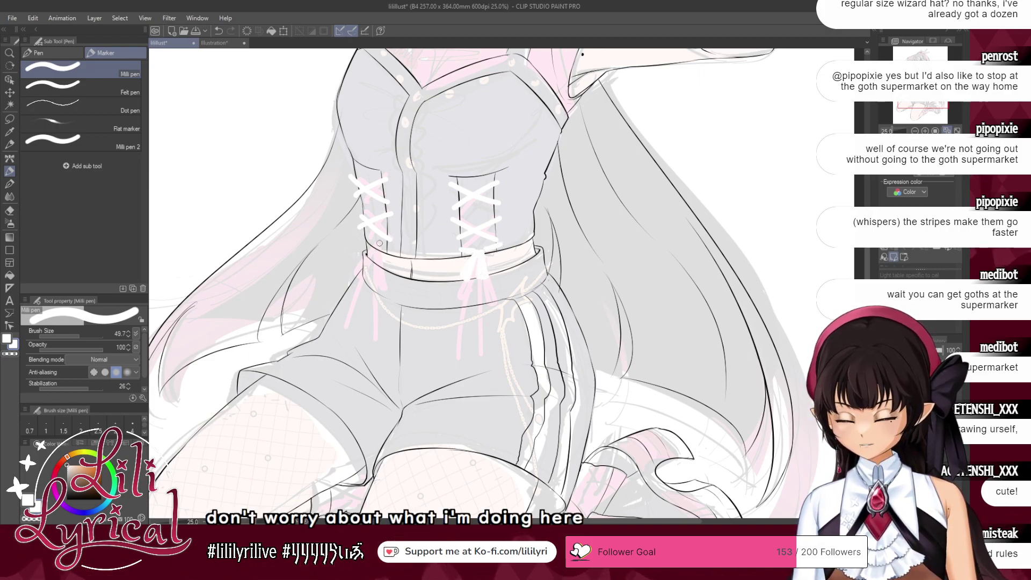
mouse_move(369, 245)
left_mouse_down()
mouse_move(353, 264)
mouse_move(370, 245)
mouse_move(368, 268)
left_mouse_up()
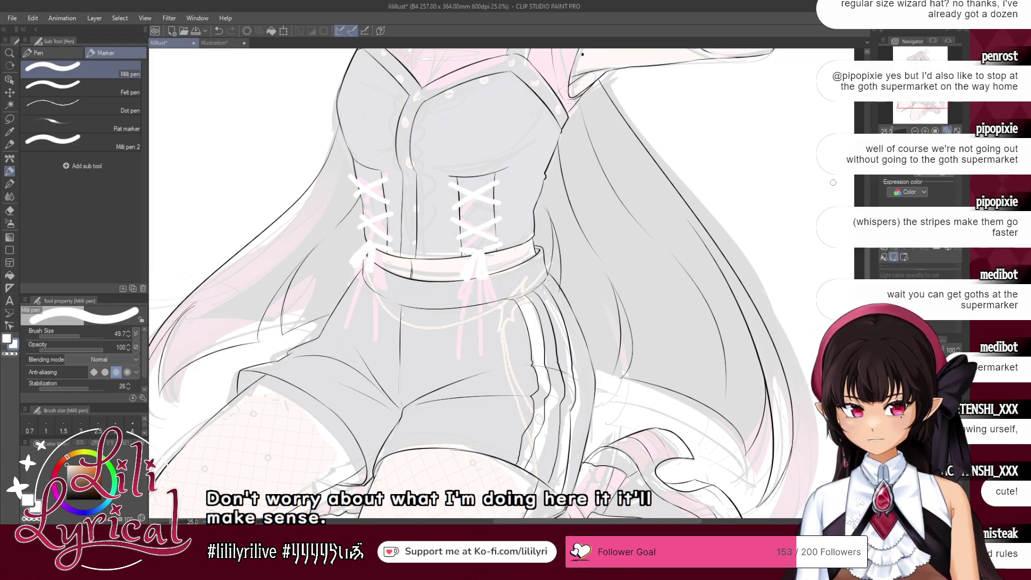
- Outline the laces and bows with a 4.1 border effect and trim their lines with the Hard eraser at size 33.6
scroll(925, 188, "down", 2)
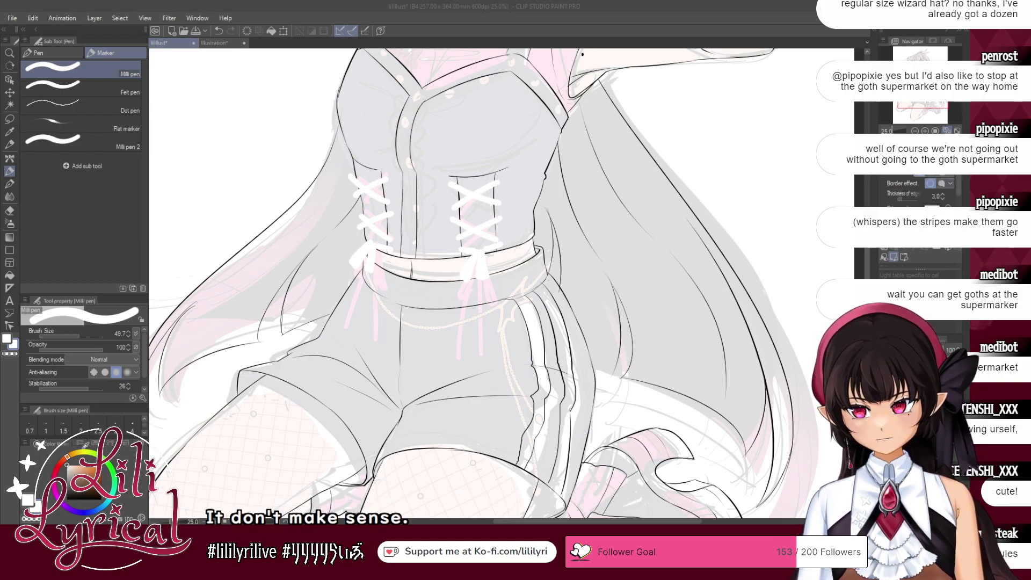
left_click(904, 199)
left_click(10, 211)
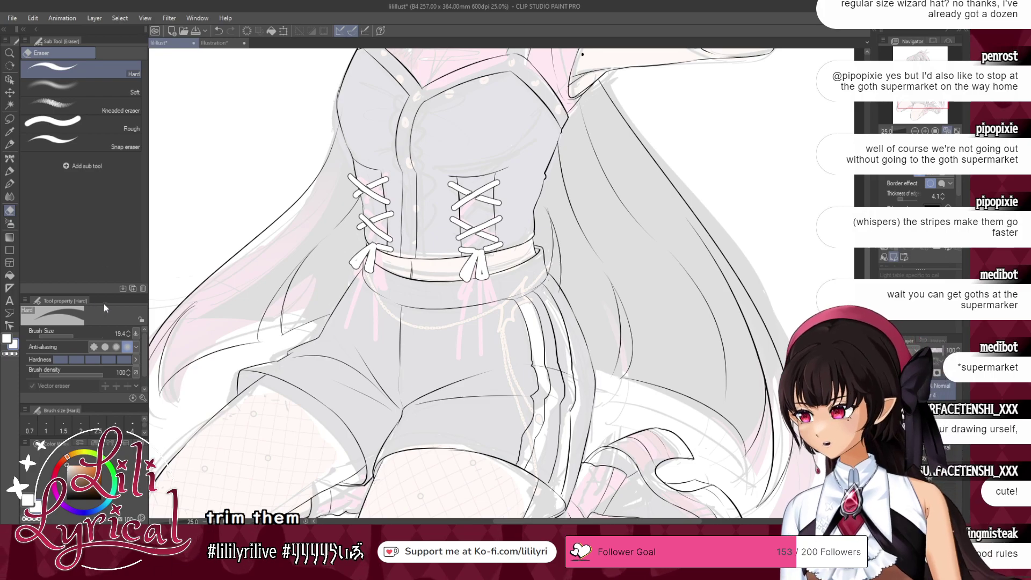
left_click(76, 336)
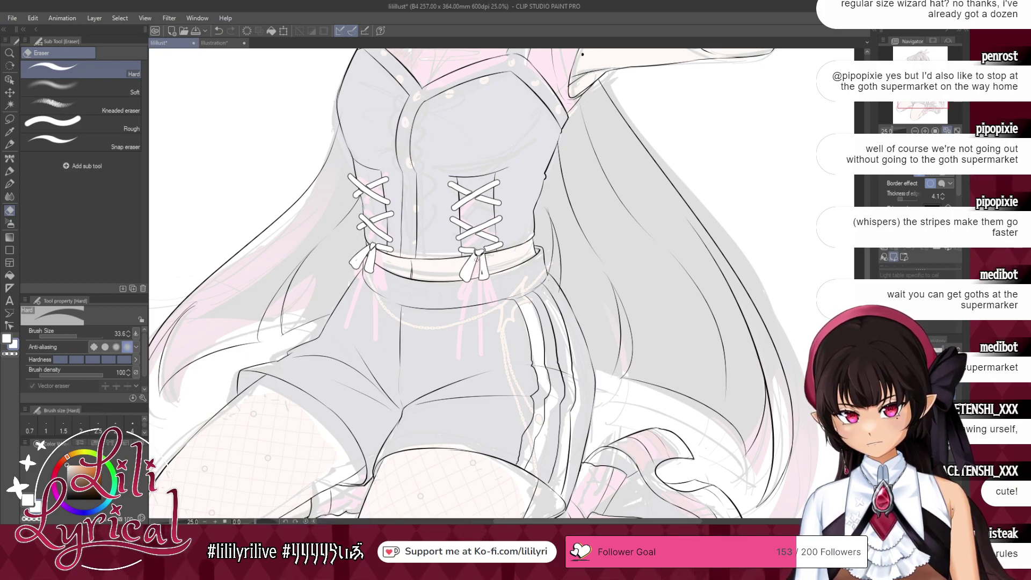
left_click(9, 171)
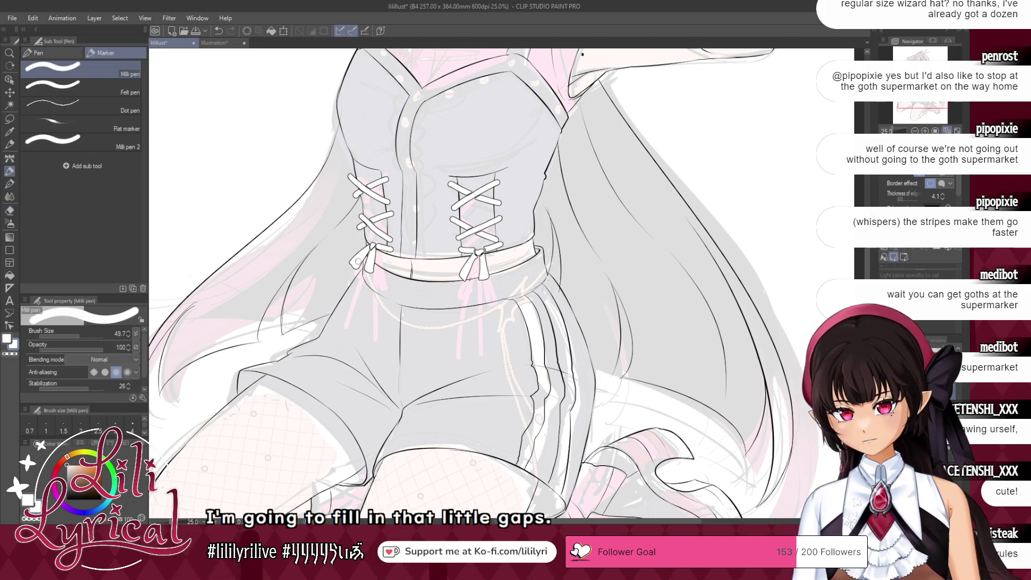
key("e")
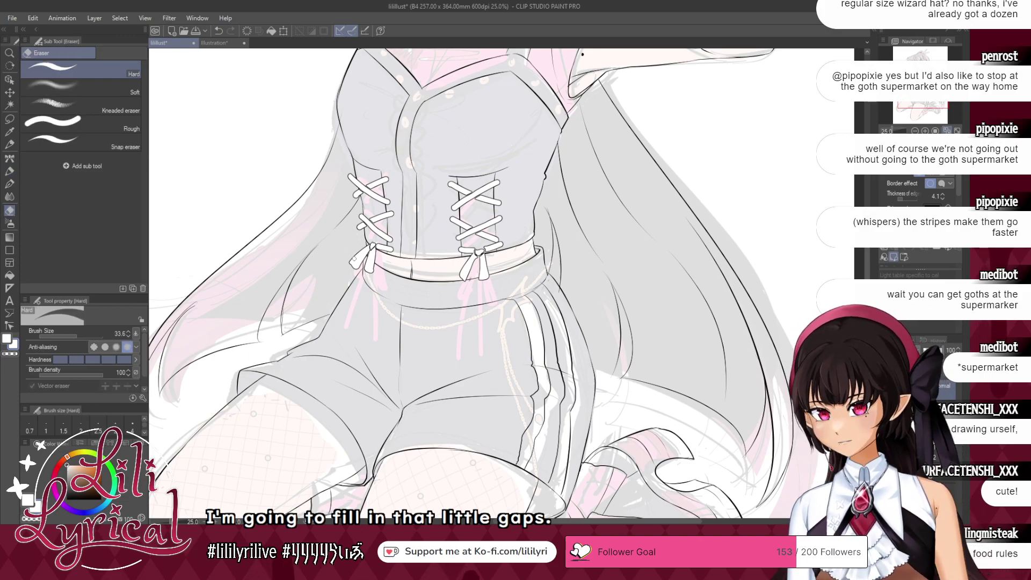
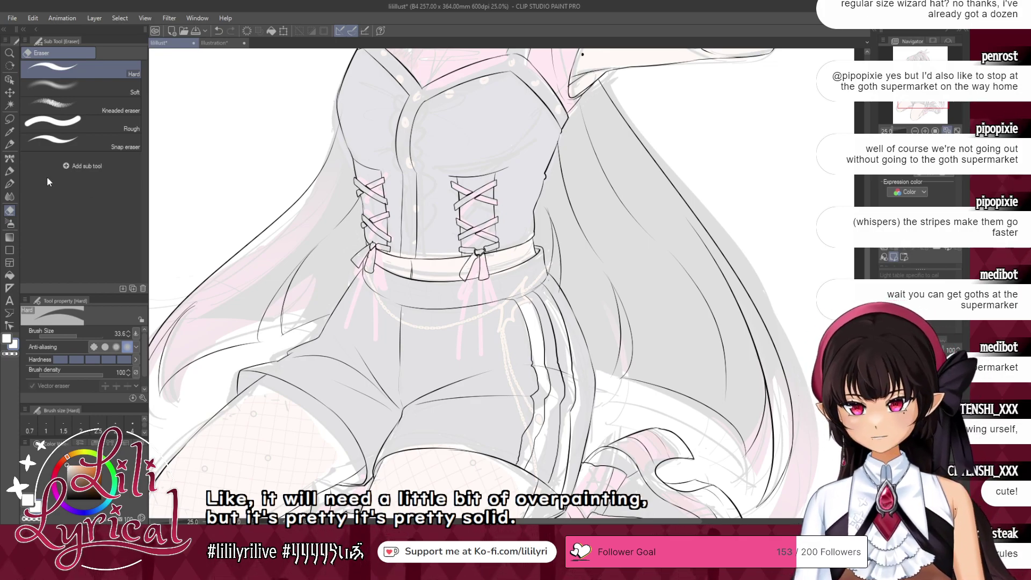
- Draw the long white ribbon ends hanging from both bows over the shorts with the Milli pen
left_click(9, 171)
mouse_move(377, 275)
left_mouse_down()
mouse_move(375, 311)
mouse_move(360, 309)
left_mouse_up()
key("ctrl+z")
key("ctrl+z")
mouse_move(379, 271)
left_mouse_down()
mouse_move(376, 338)
mouse_move(353, 329)
left_mouse_up()
left_click_drag(471, 271, 457, 343)
key("ctrl+z")
mouse_move(477, 273)
left_mouse_down()
mouse_move(463, 356)
mouse_move(483, 344)
left_mouse_up()
- Outline the hanging ribbon ends with a 4.1 border effect and convert their brightness to opacity to clear the white fill
left_click(919, 171)
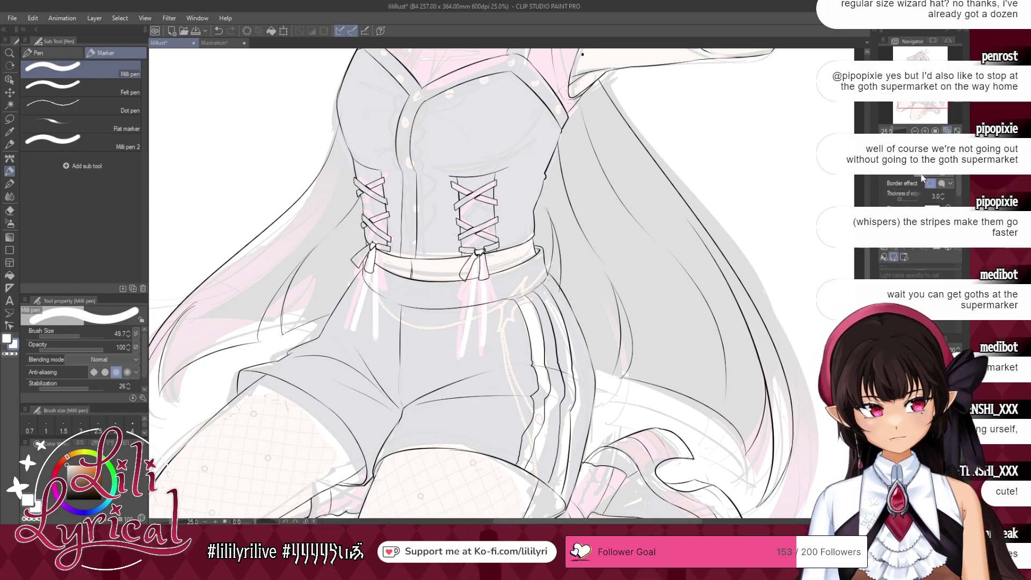
key("Return")
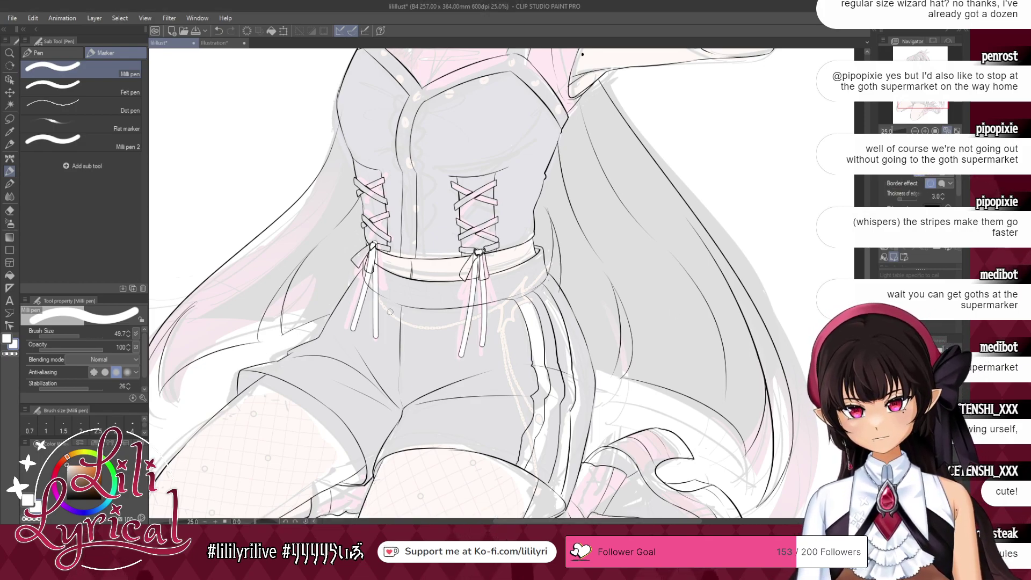
left_click_drag(903, 201, 905, 203)
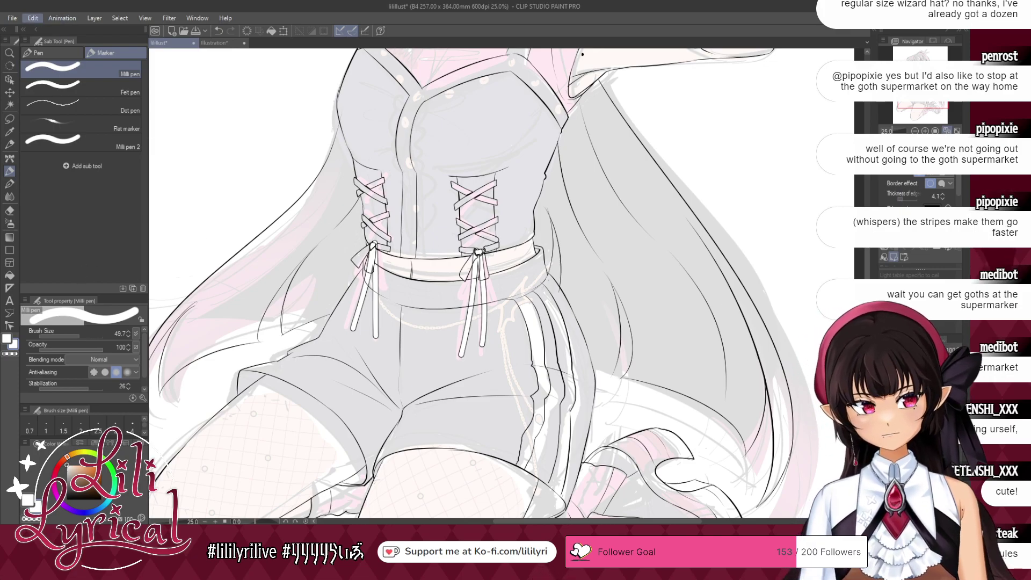
left_click(921, 408)
left_click(921, 419)
left_click(921, 430)
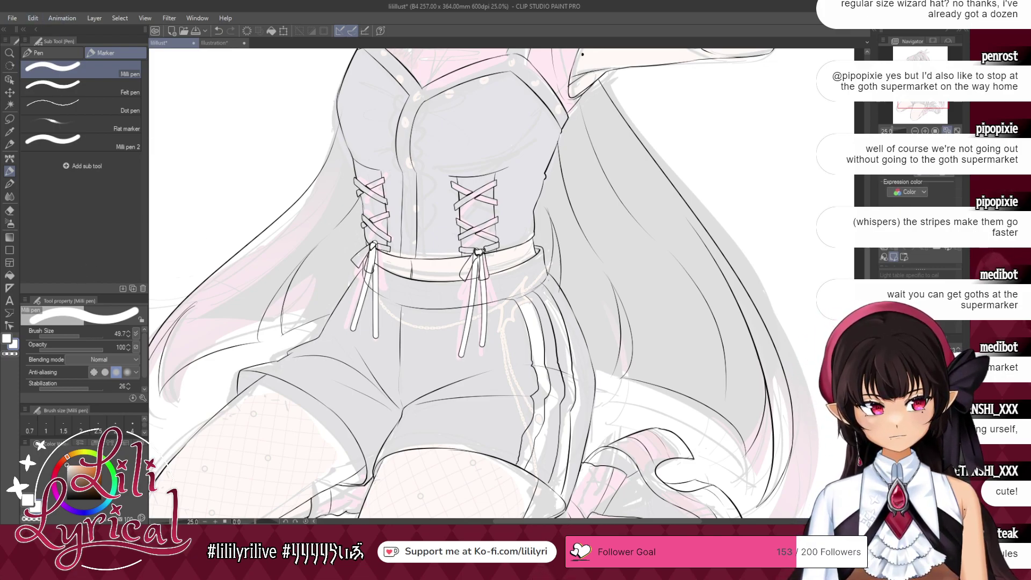
scroll(922, 188, "up", 3)
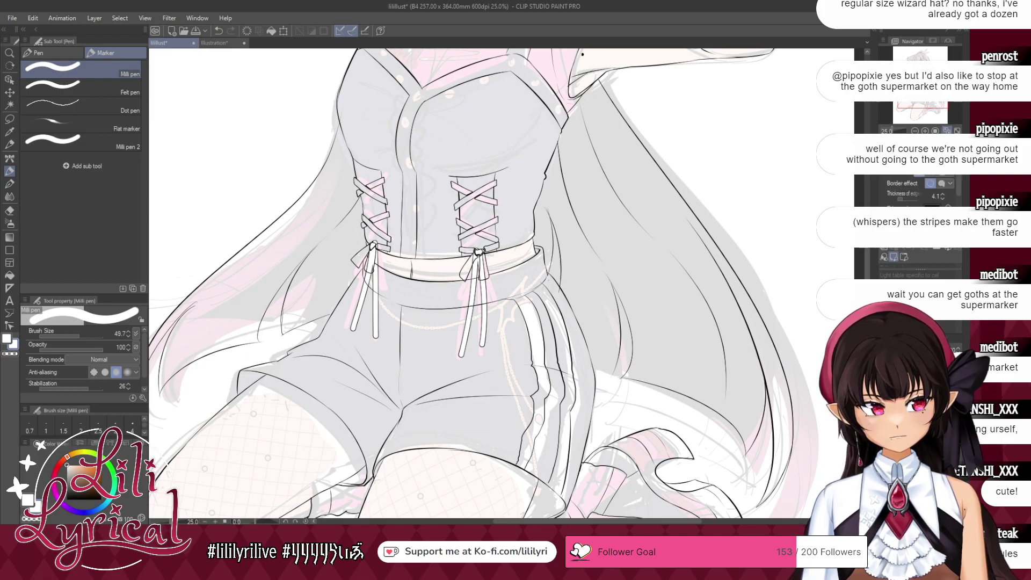
scroll(922, 189, "down", 3)
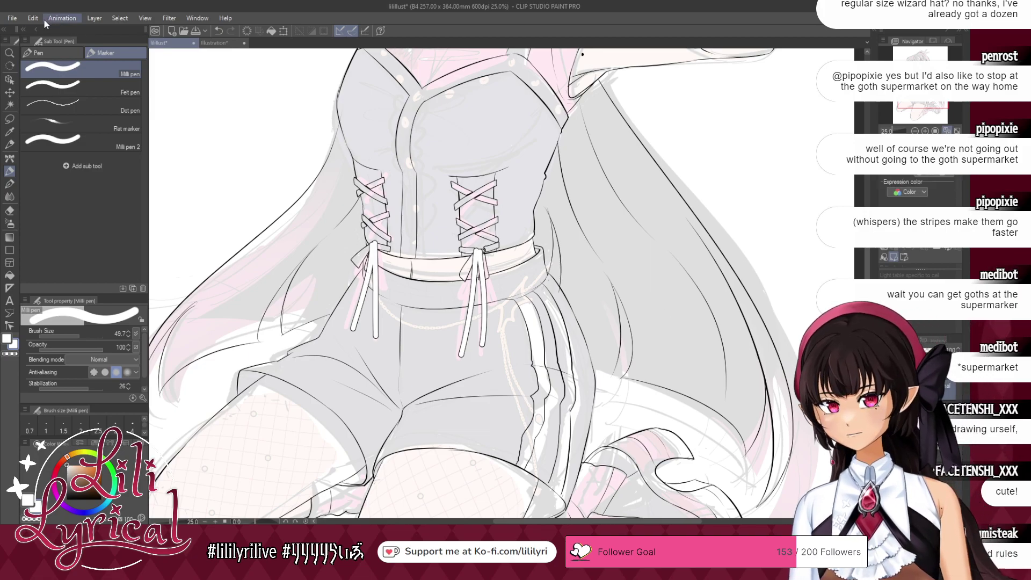
left_click(63, 188)
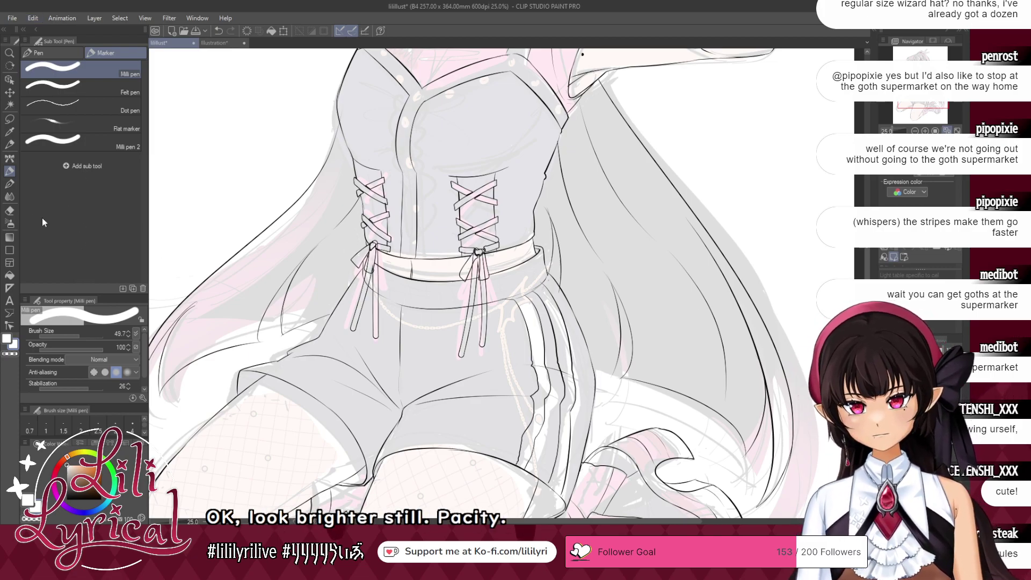
- Erase the overlapping lines where the hanging ribbon ends meet the bows, and save the illustration
left_click(11, 209)
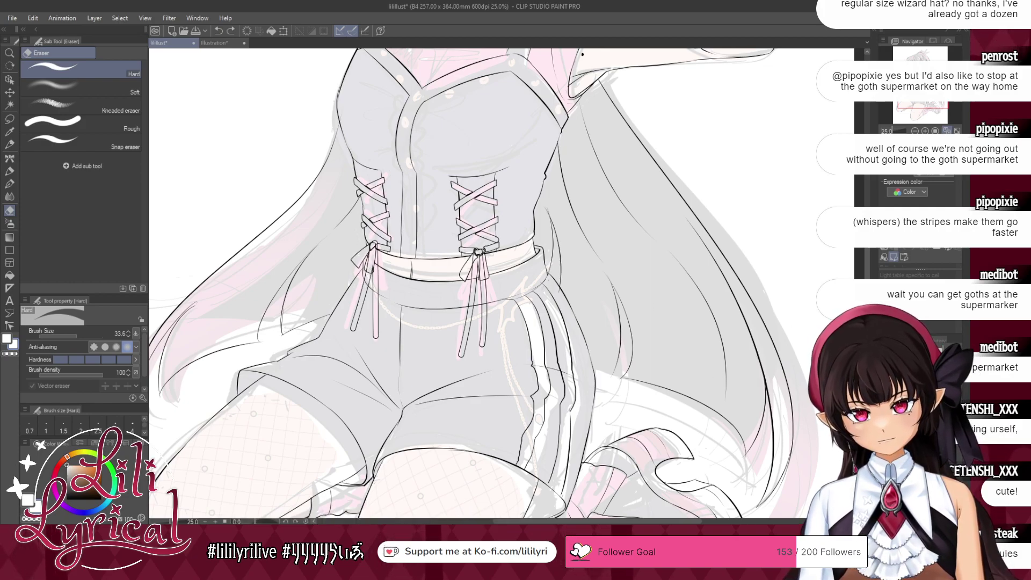
key("ctrl+z")
key("ctrl+y")
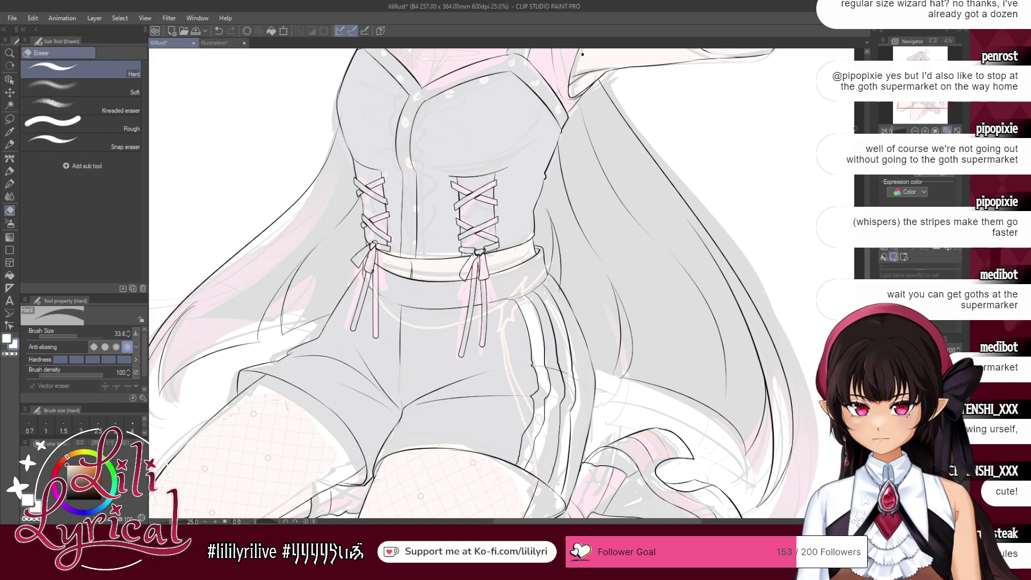
left_click(948, 131)
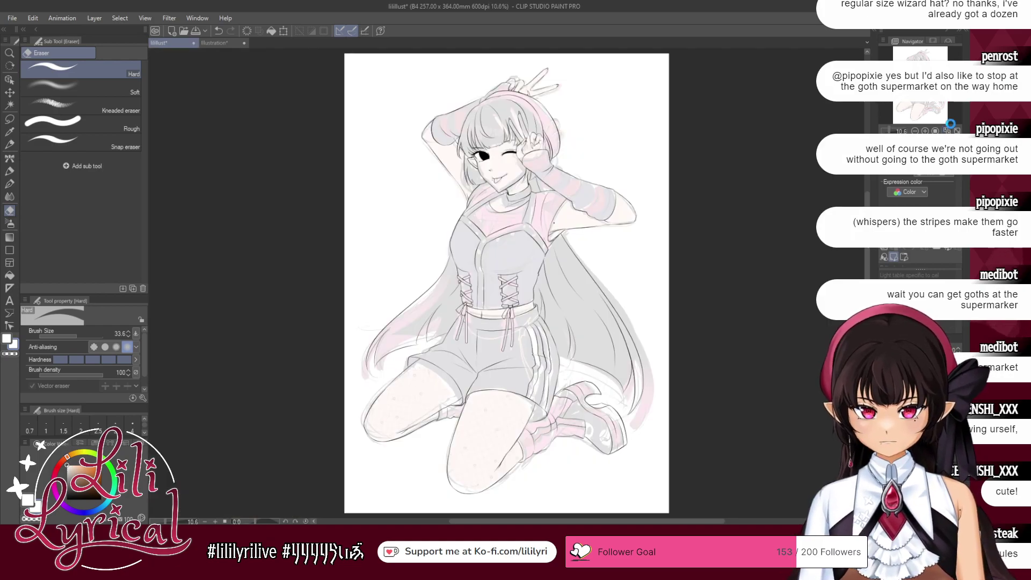
key("ctrl+s")
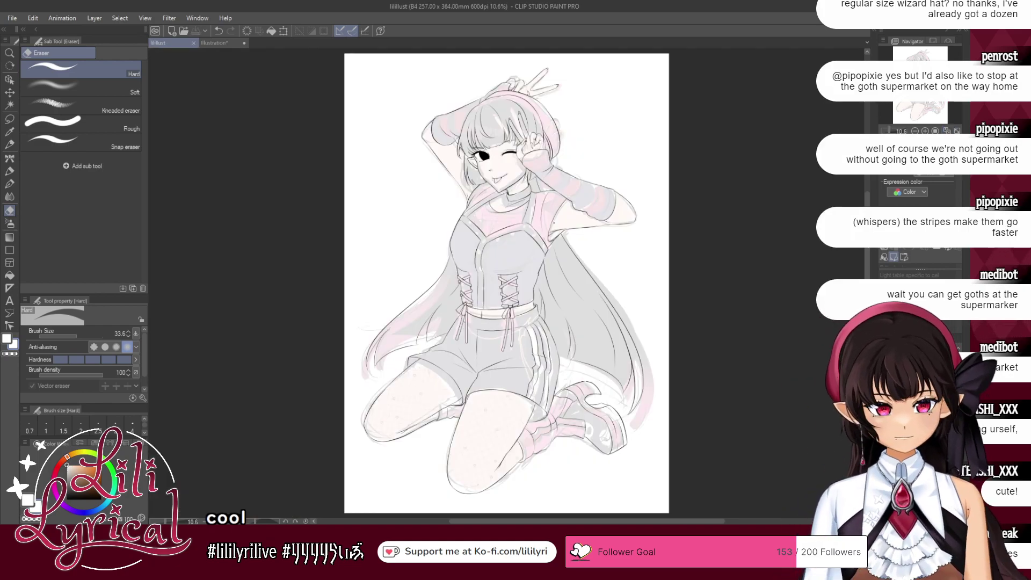
- Hide the rough color sketch so that only the line art shows
left_click(885, 414)
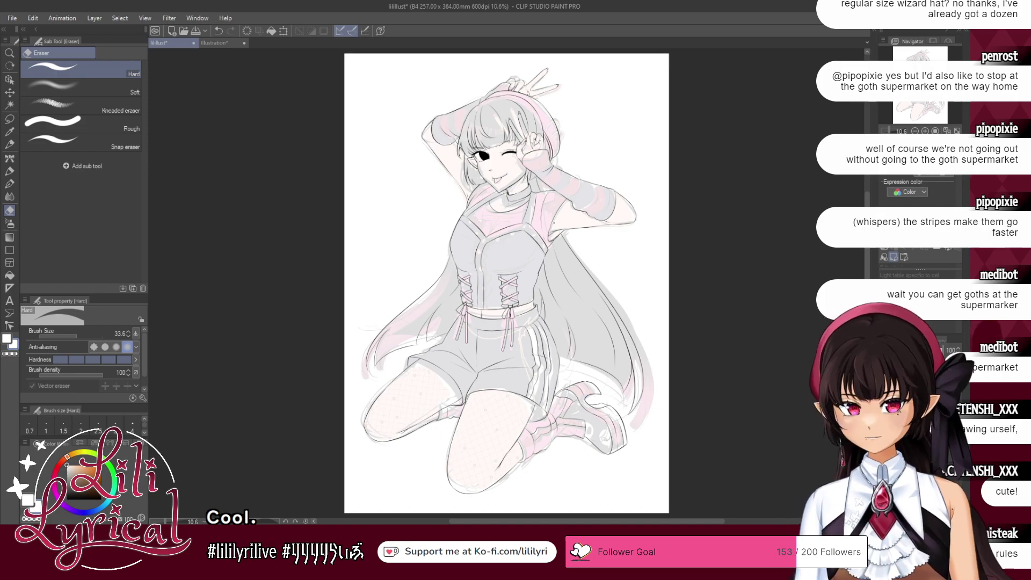
left_click(884, 414)
left_click(885, 426)
left_click(884, 427)
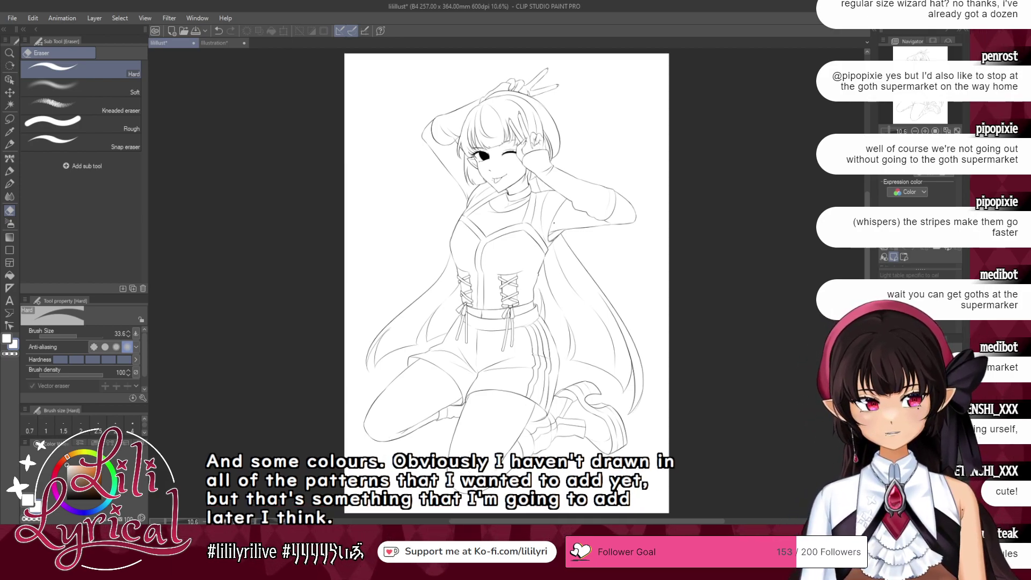
left_click(885, 419)
left_click(885, 419)
- Create a new illustration from the copied color sketch, show it at full opacity, and sample its skin color for the line art
left_click(12, 19)
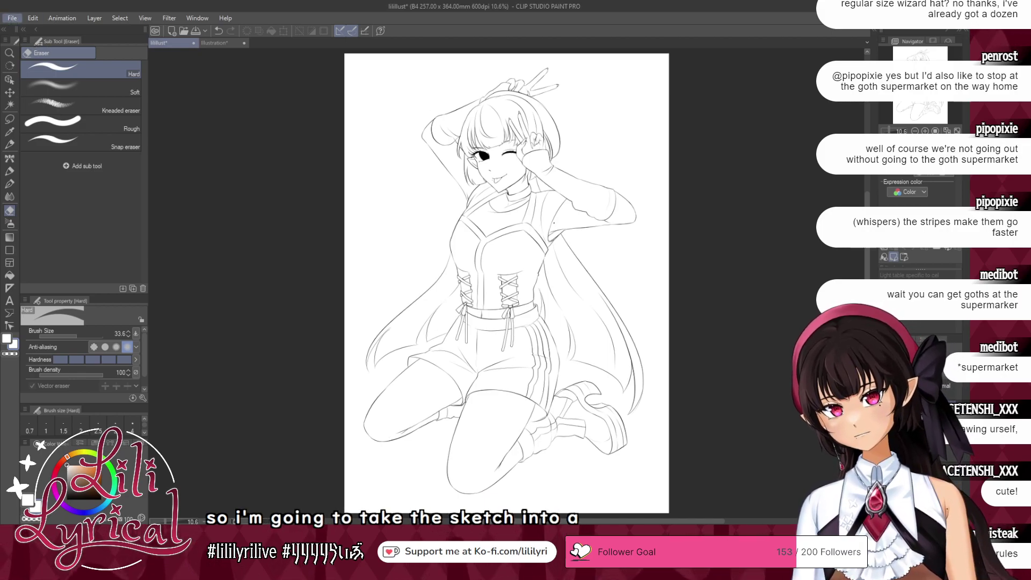
left_click(48, 41)
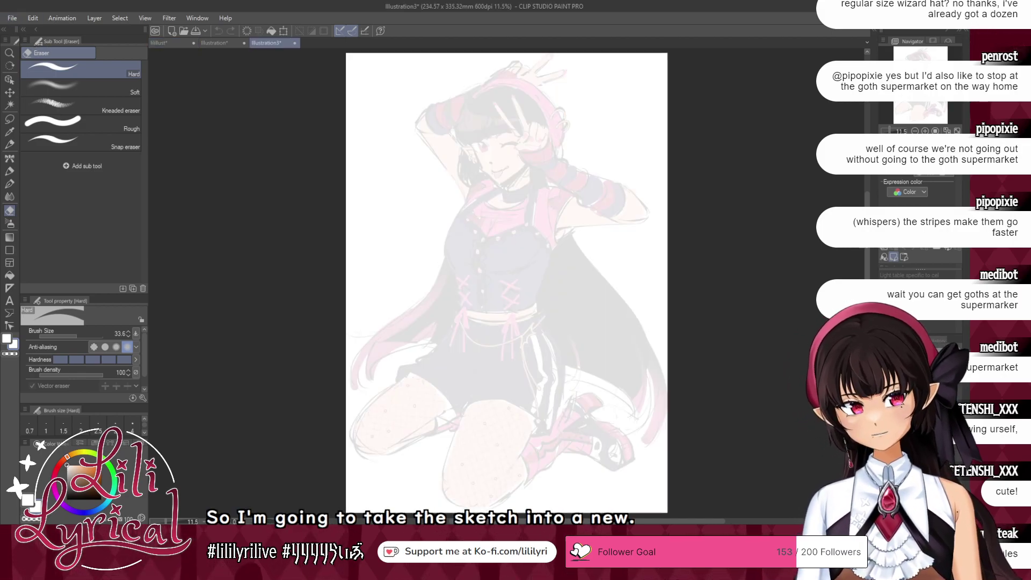
key("g")
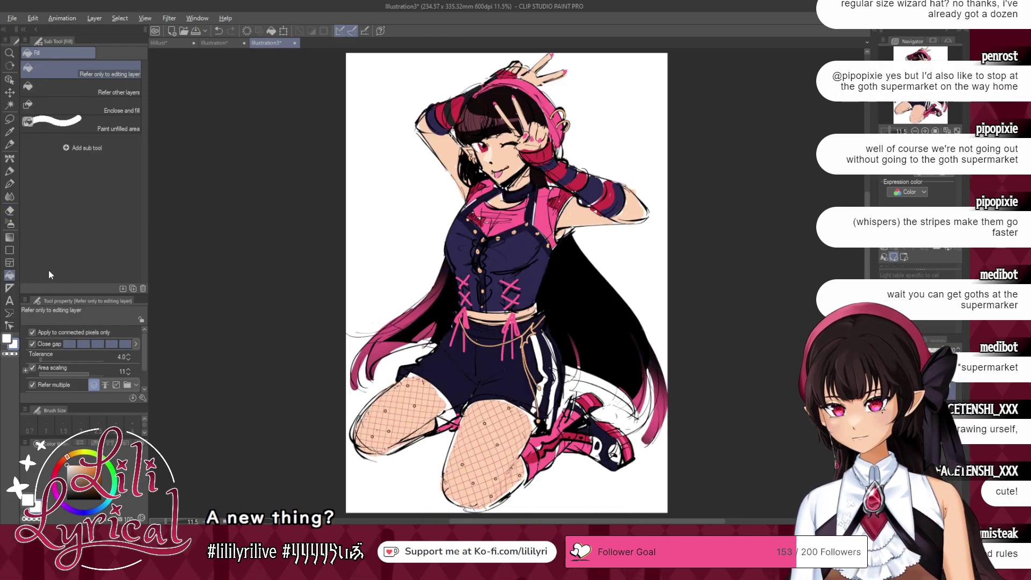
left_click(445, 153, "alt")
left_click(171, 43)
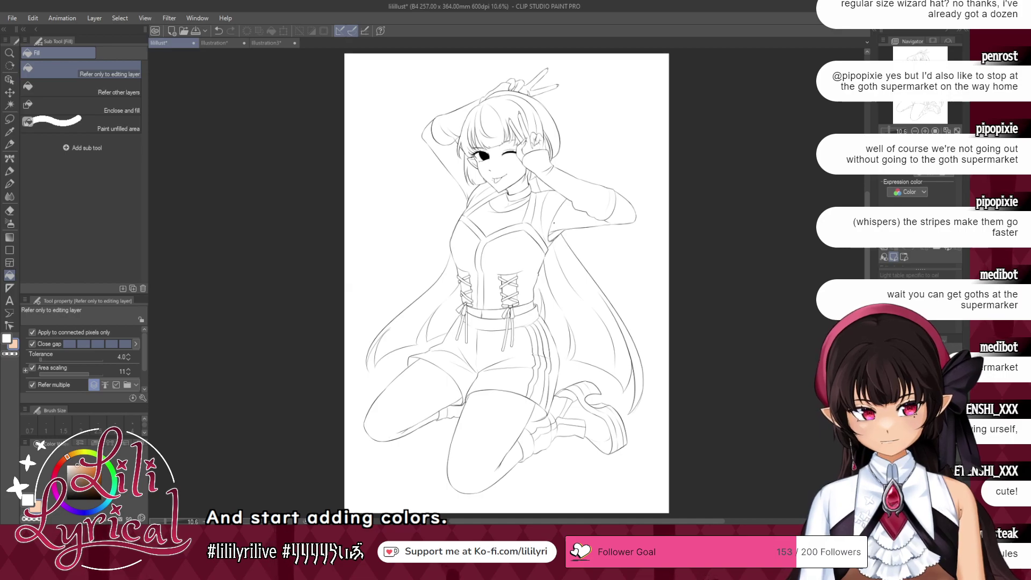
- Fill the neck, the skin at the neckline, the bare upper arms and the raised hand with the sampled skin color
left_click(534, 195)
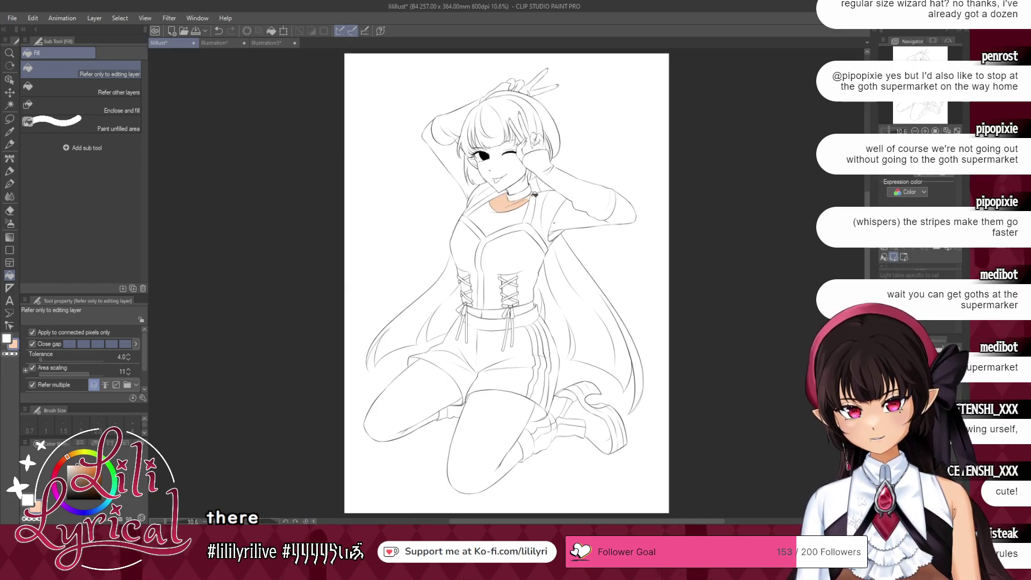
left_click(532, 196)
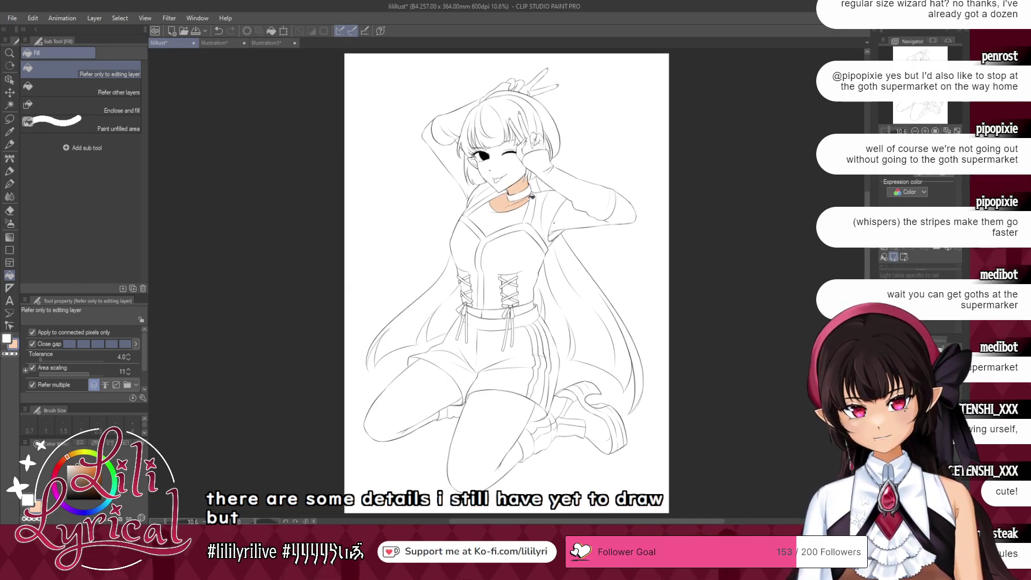
left_click(564, 228)
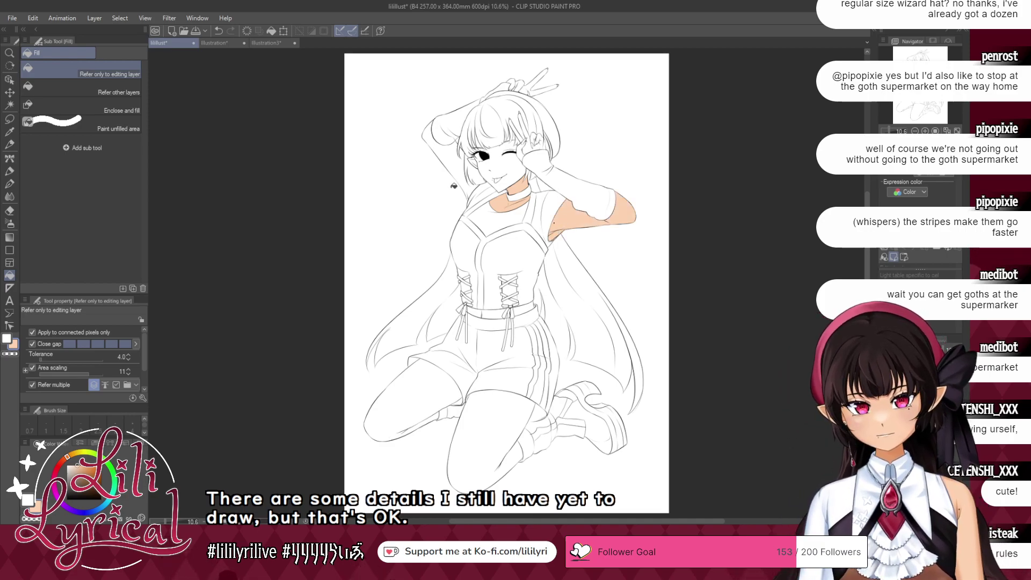
left_click(471, 184)
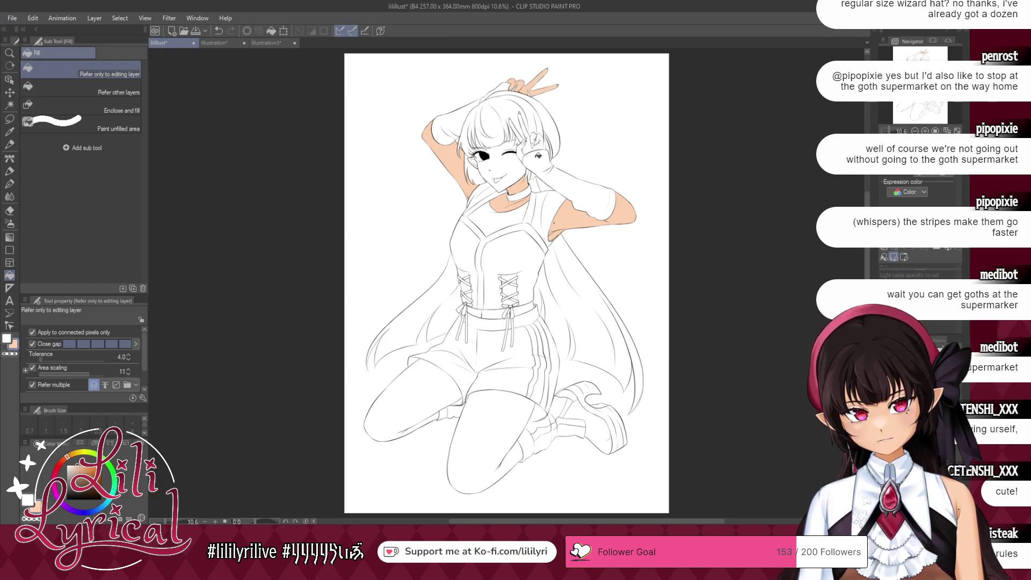
- Undo the last fill on the hand beside the face, and refill its palm and fingers with the skin color
scroll(557, 114, "up", 5)
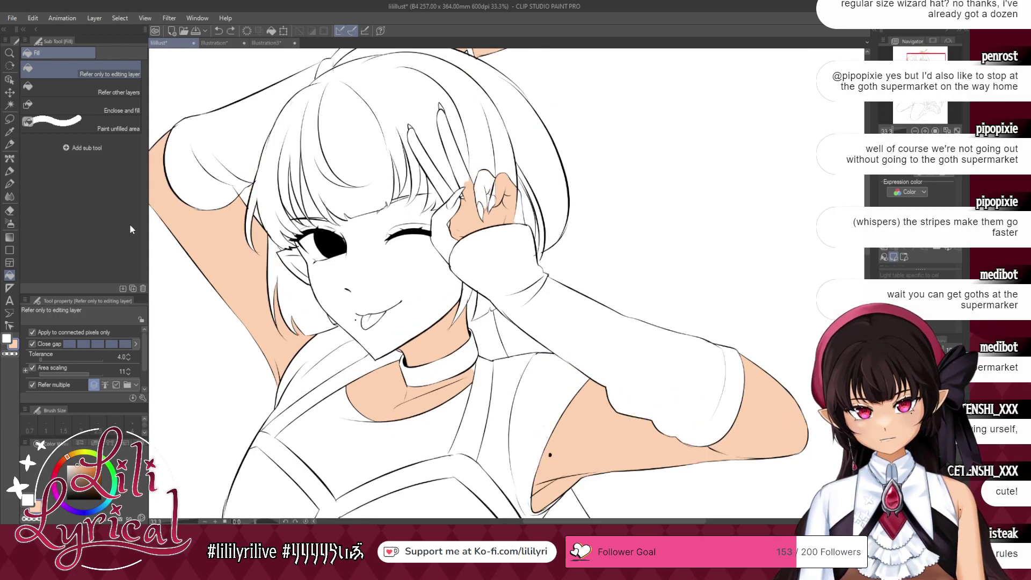
key("ctrl+z")
left_click(11, 213)
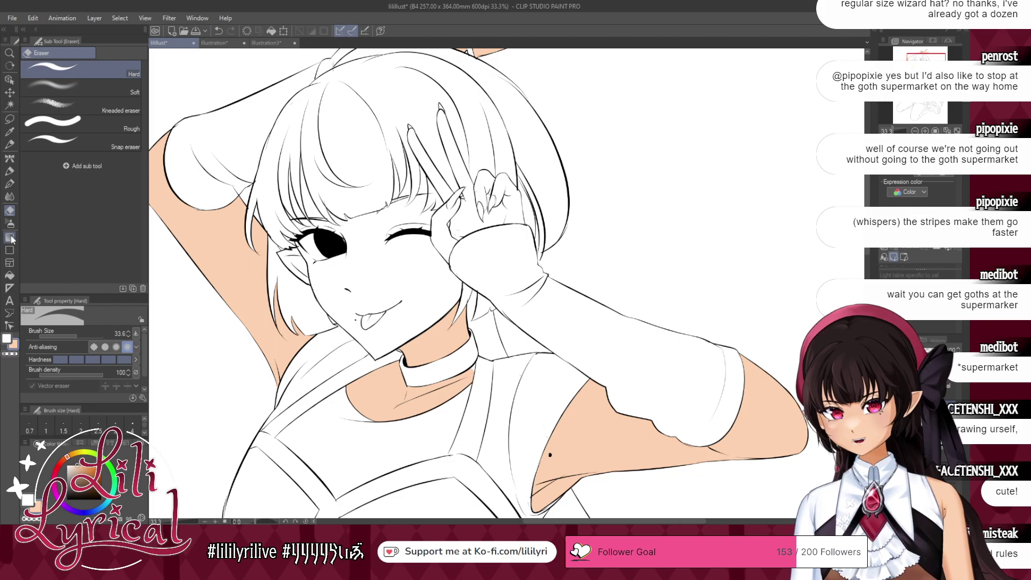
left_click(9, 275)
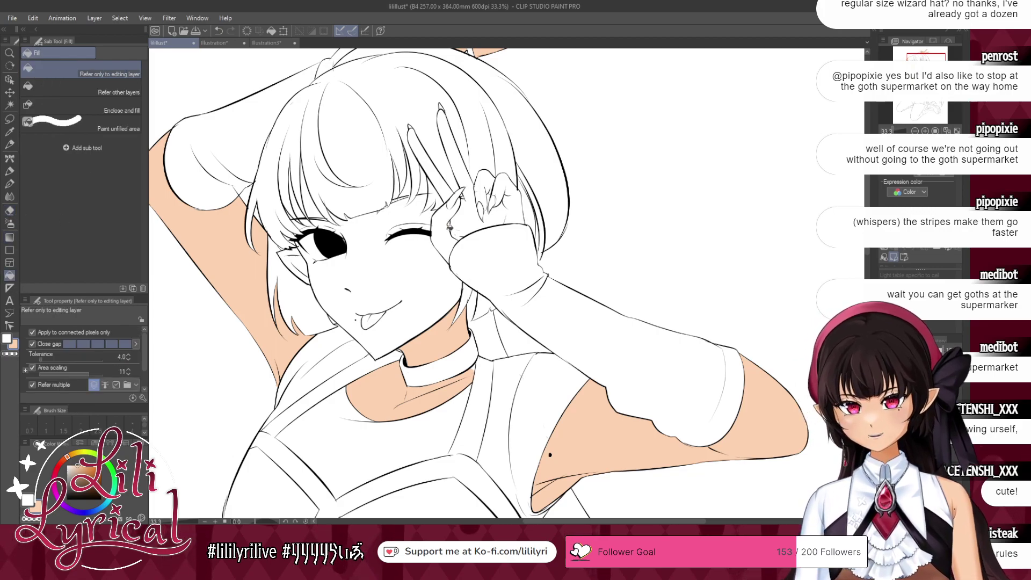
left_click(445, 231)
left_click(466, 217)
left_click(442, 181)
left_click(486, 186)
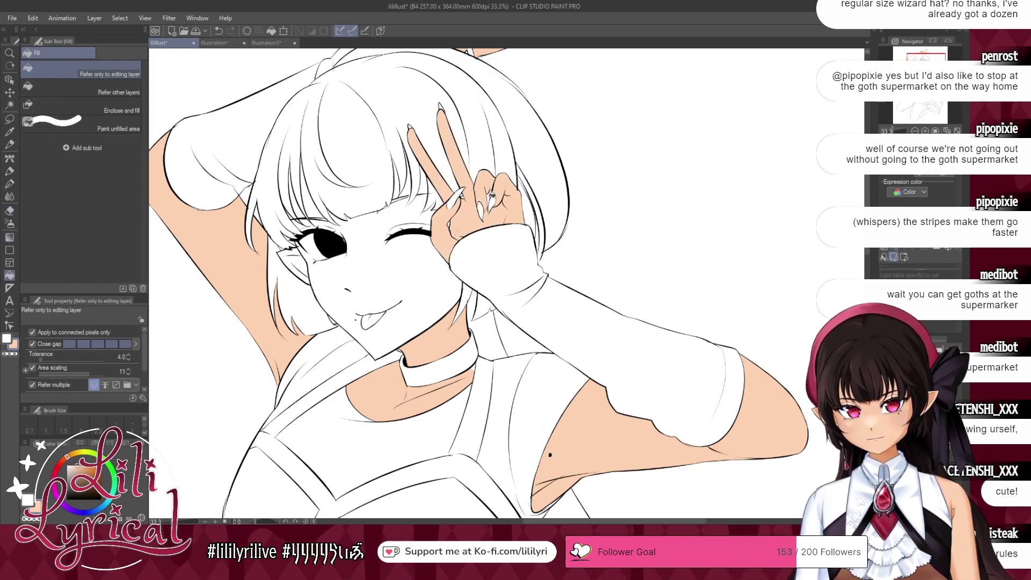
- Fill the face, the gaps between the bangs, the eyelids and the pointed ear with the skin color
left_click(408, 280)
left_click(424, 185)
left_click(410, 188)
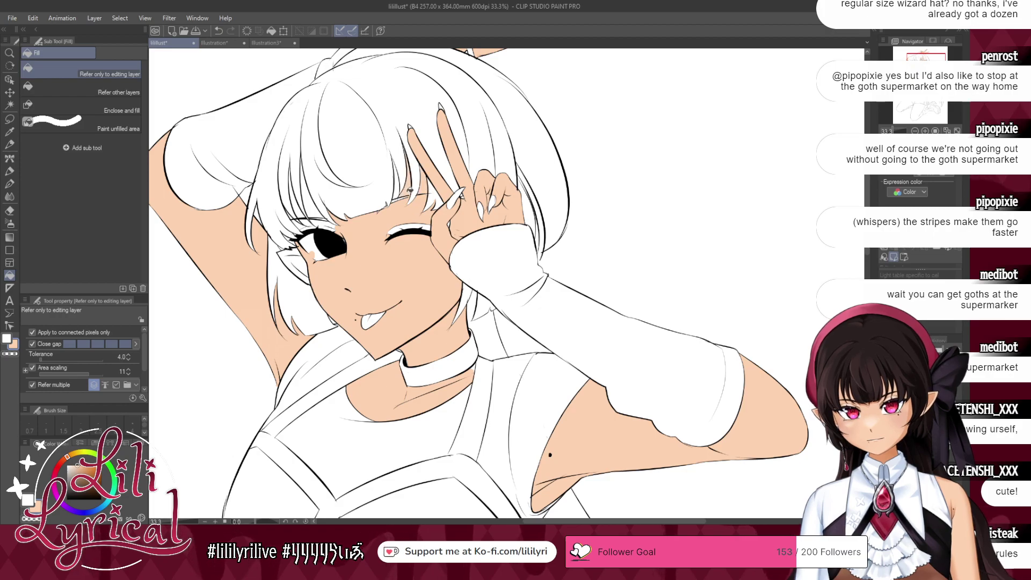
left_click(399, 189)
left_click(415, 226)
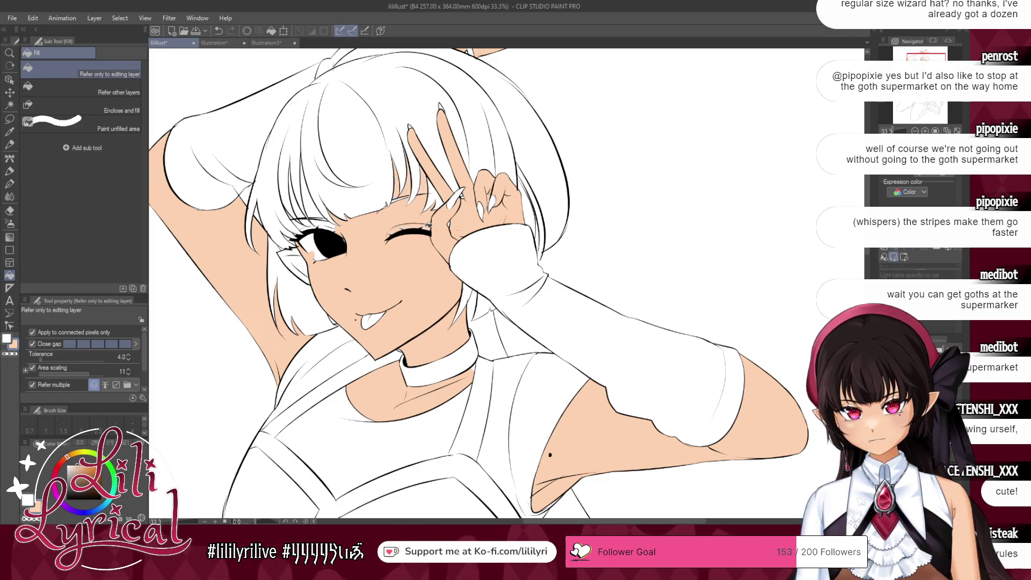
left_click(325, 224)
left_click(313, 213)
left_click(298, 216)
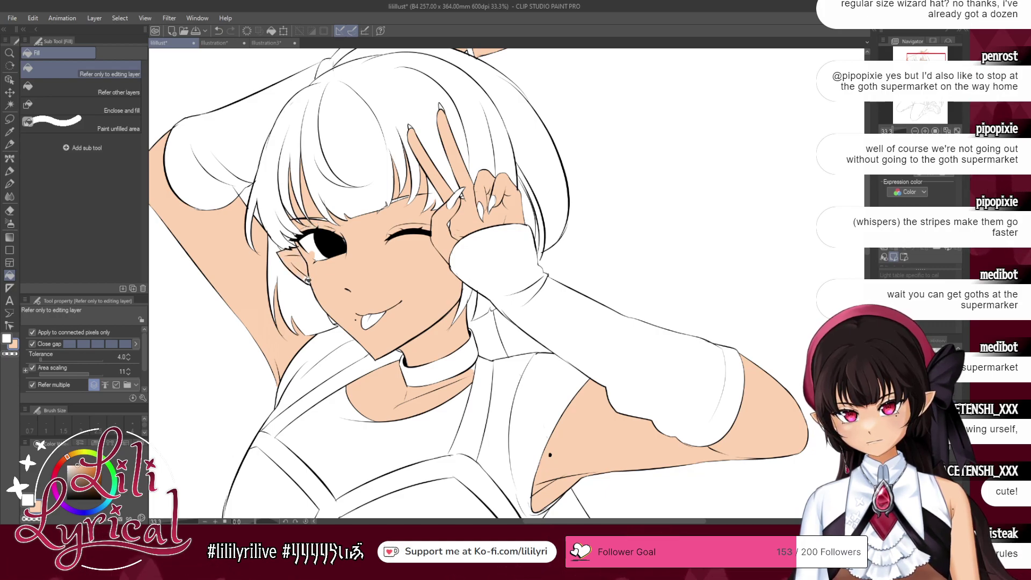
left_click(9, 211)
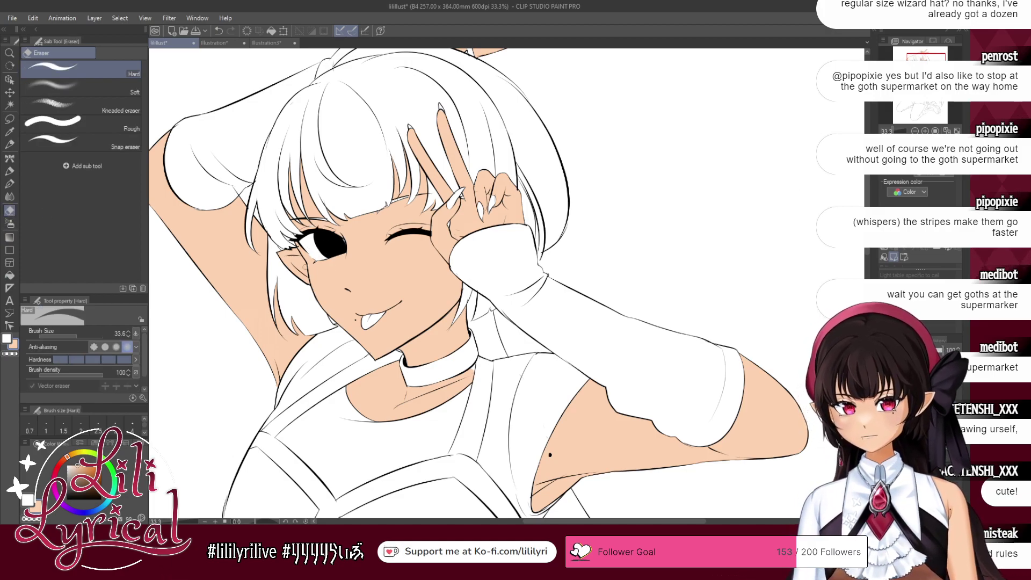
left_click(10, 275)
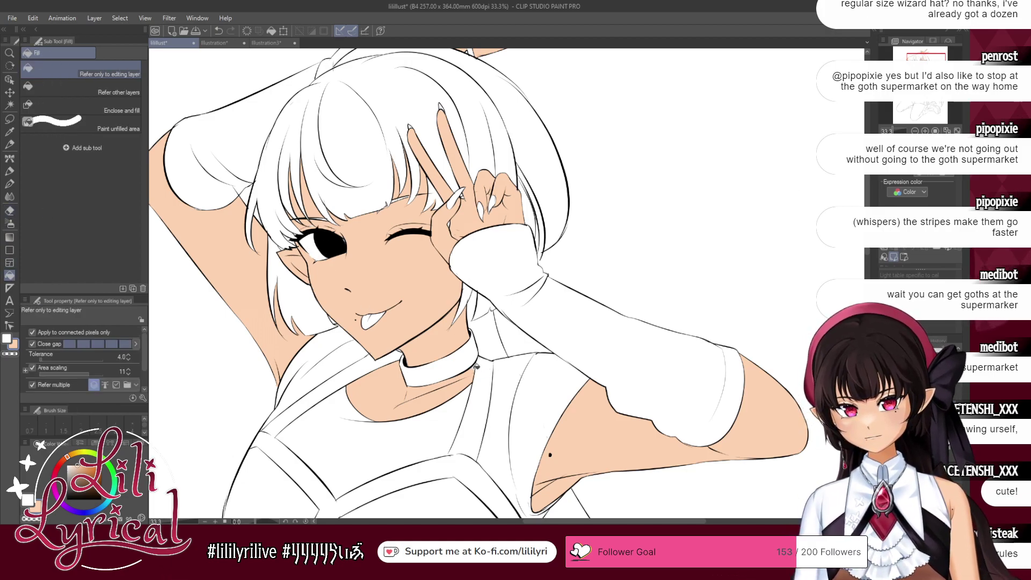
- Fill both bare legs and the exposed midriff above the shorts with the skin color
key("ctrl+0")
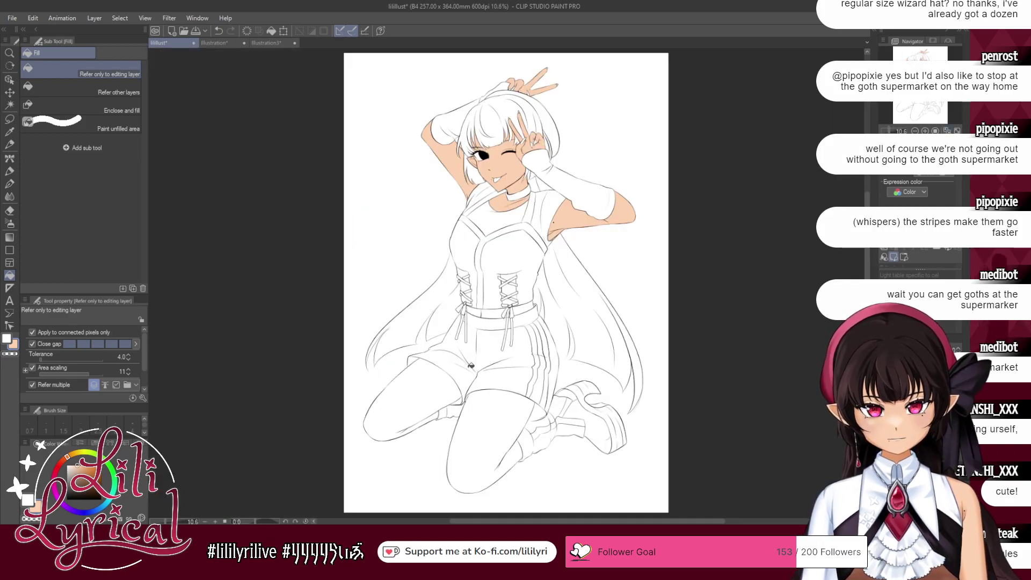
left_click(479, 419)
left_click(414, 403)
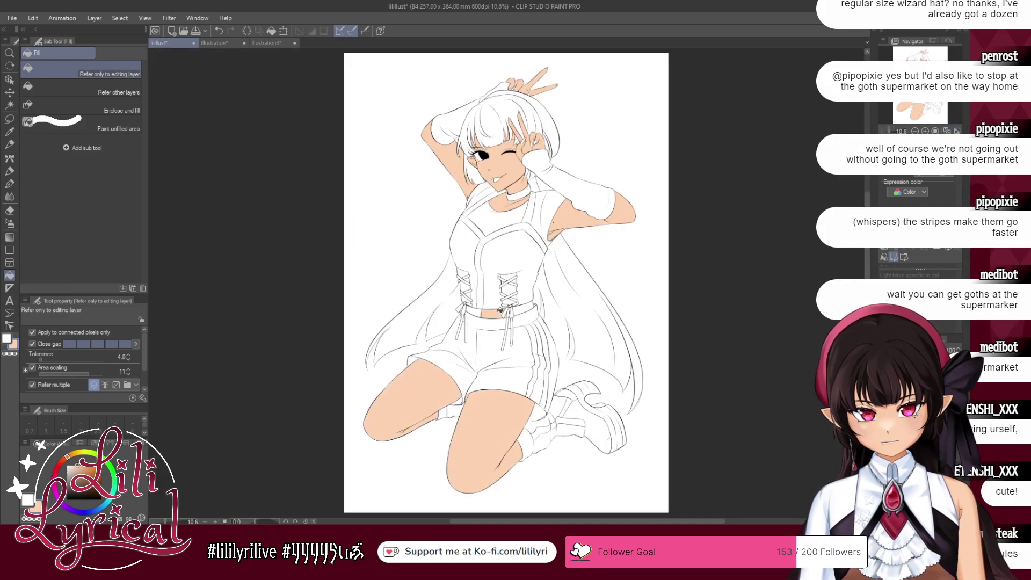
left_click(925, 130)
left_click(925, 130)
left_click(925, 131)
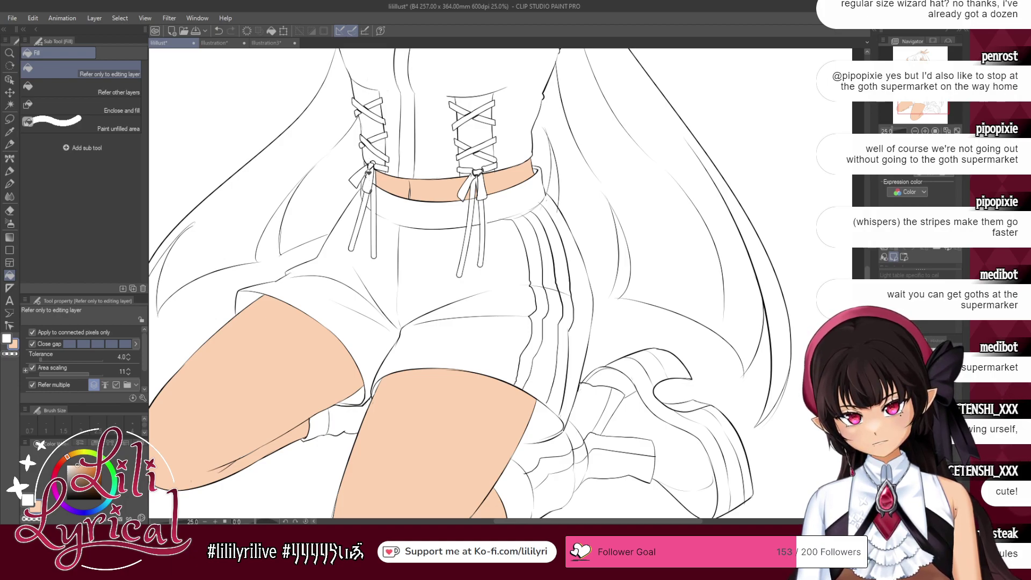
left_click(9, 211)
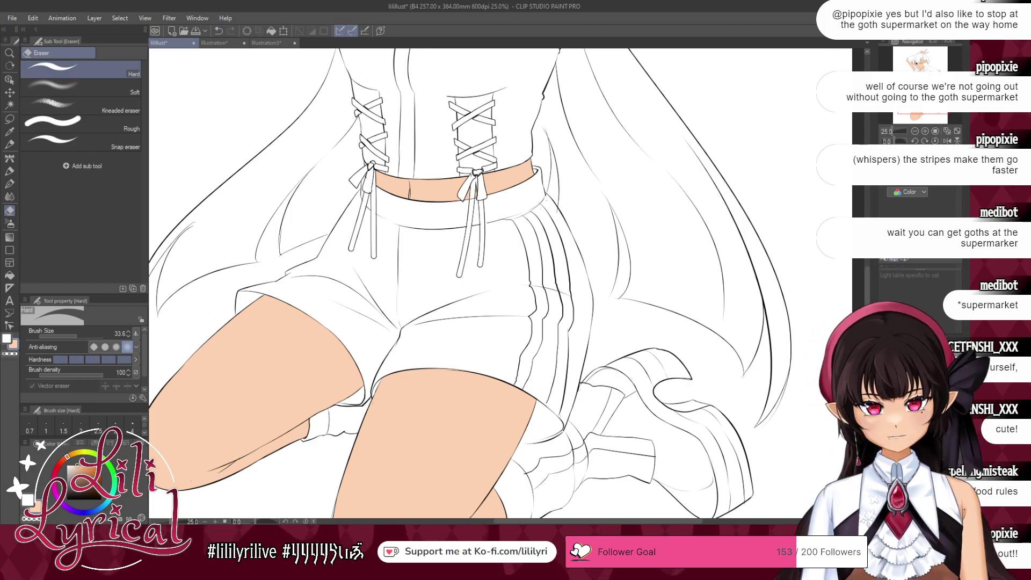
left_click(954, 131)
key("ctrl+s")
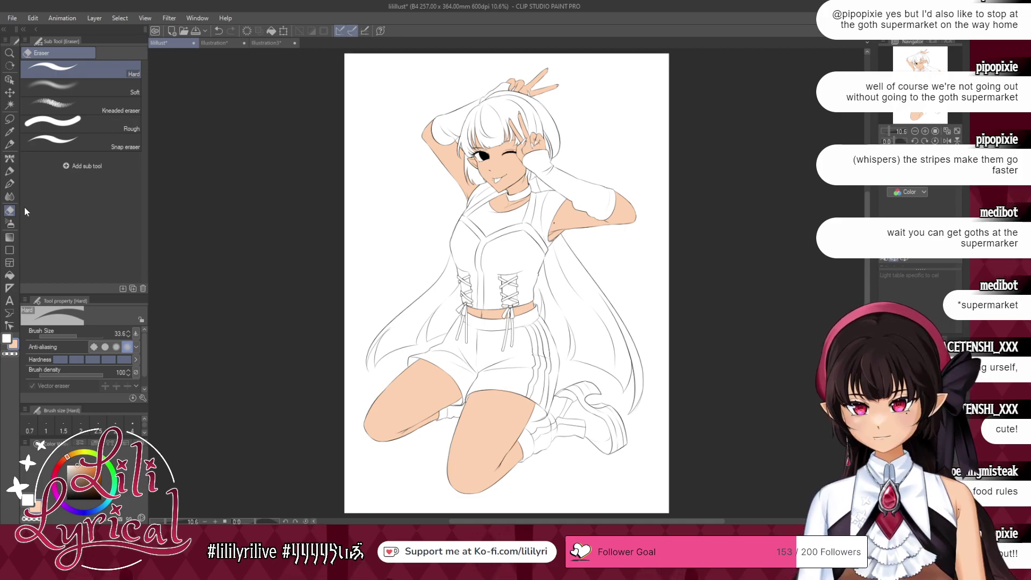
- Sample the near-black hair color from the color sketch and fill the long back hair, side locks and bangs of the line art
left_click(280, 43)
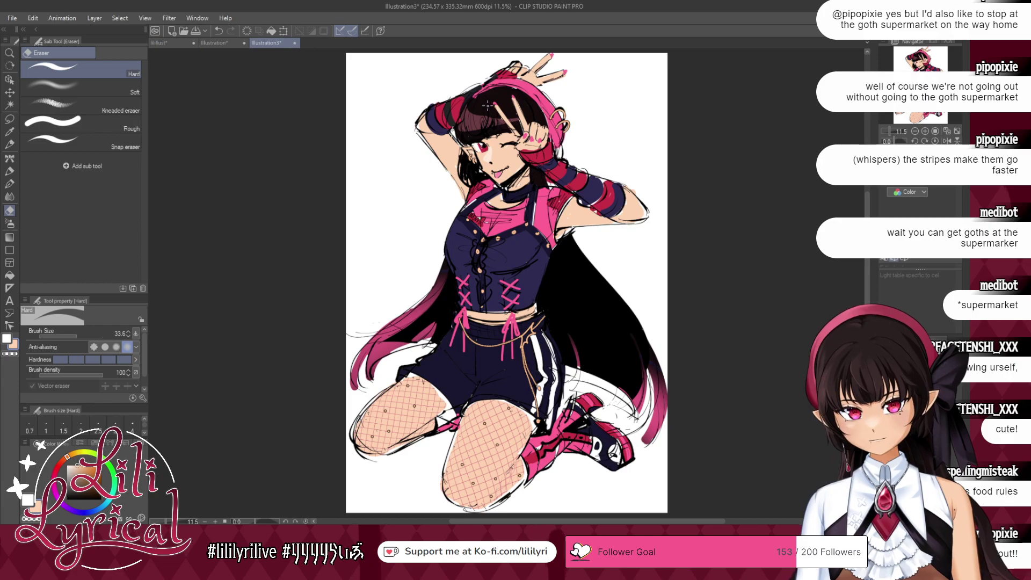
left_click(482, 104, "alt")
left_click(177, 44)
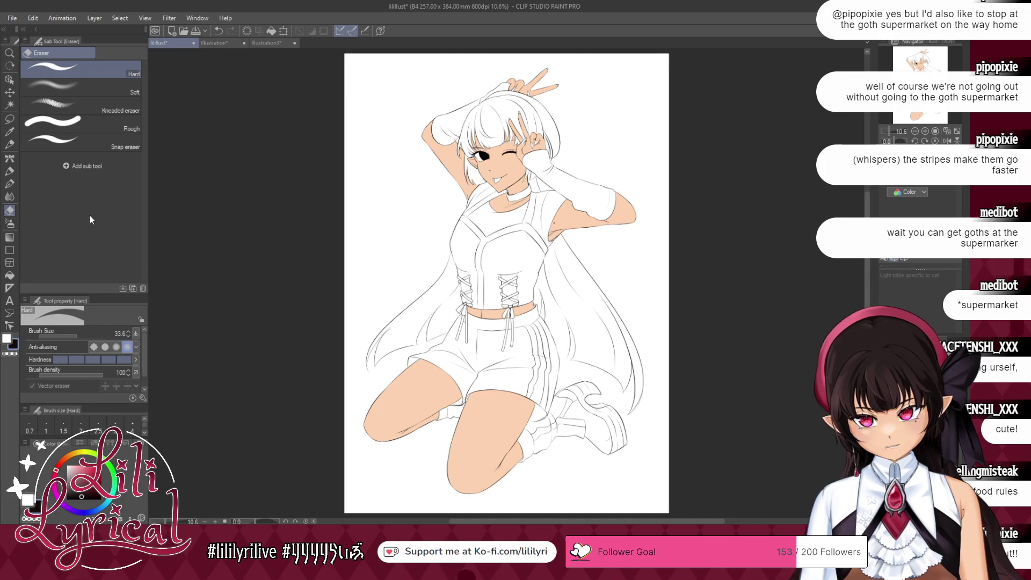
left_click(9, 185)
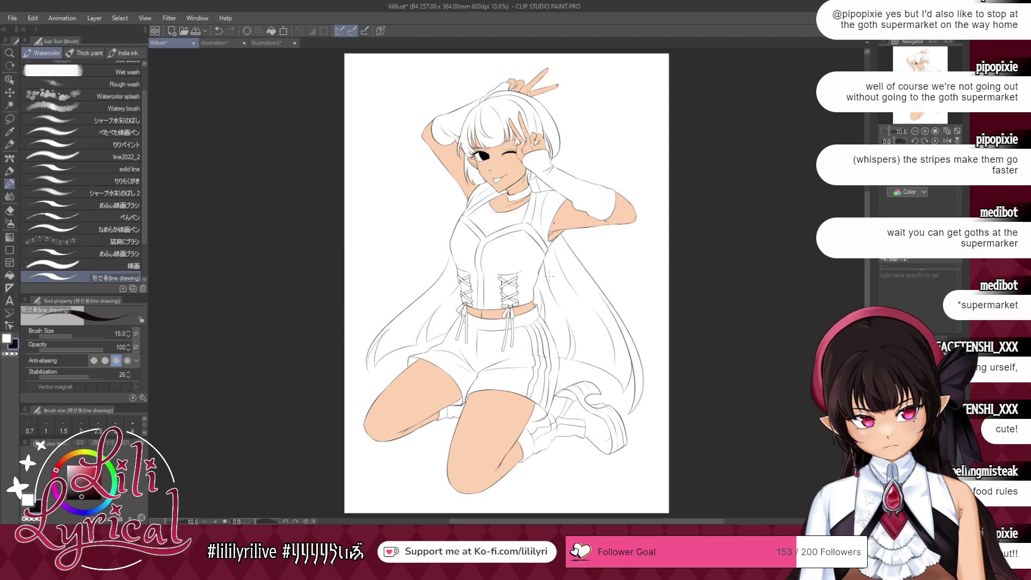
left_click(10, 273)
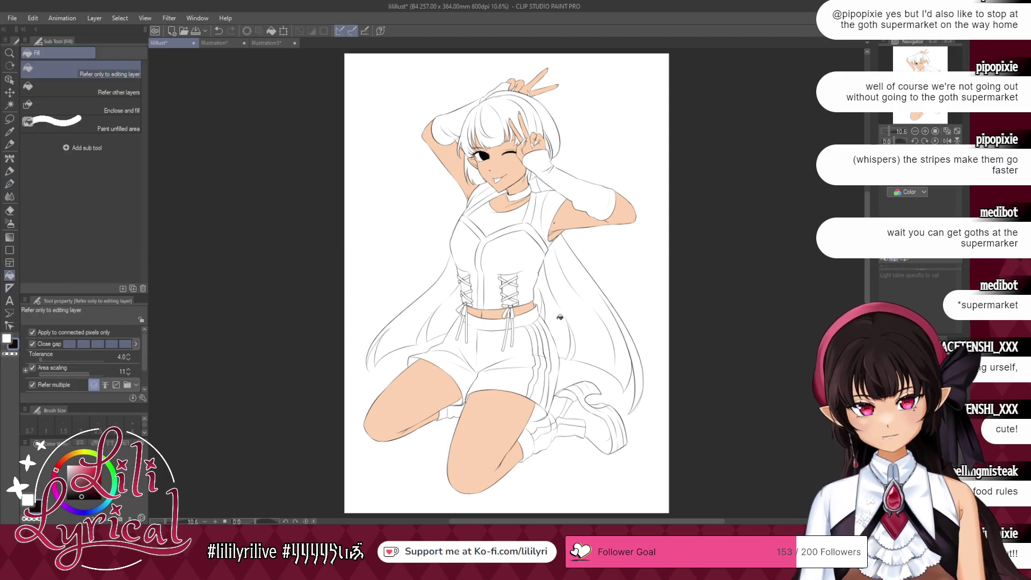
left_click(551, 304)
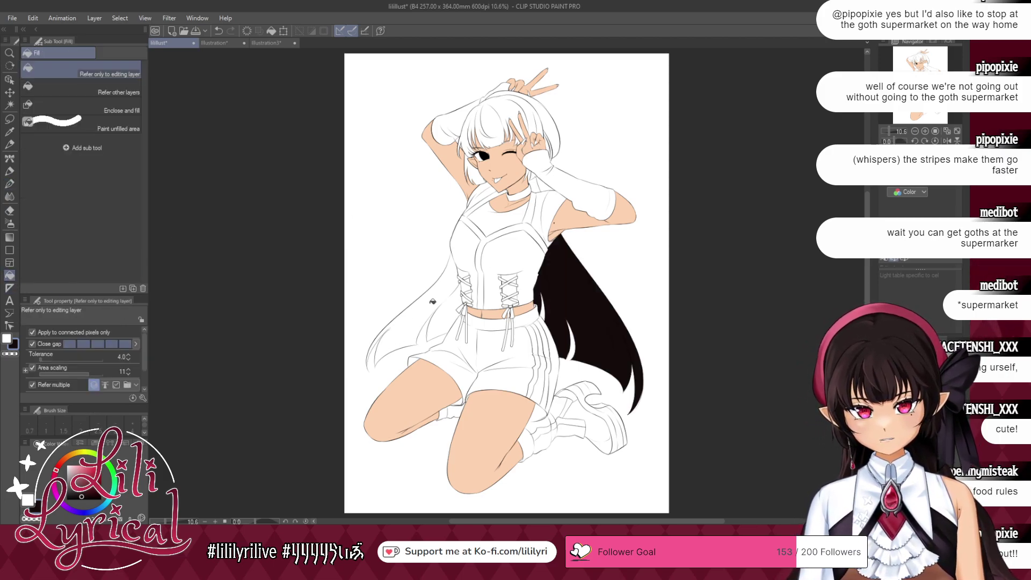
left_click(434, 302)
left_click(446, 316)
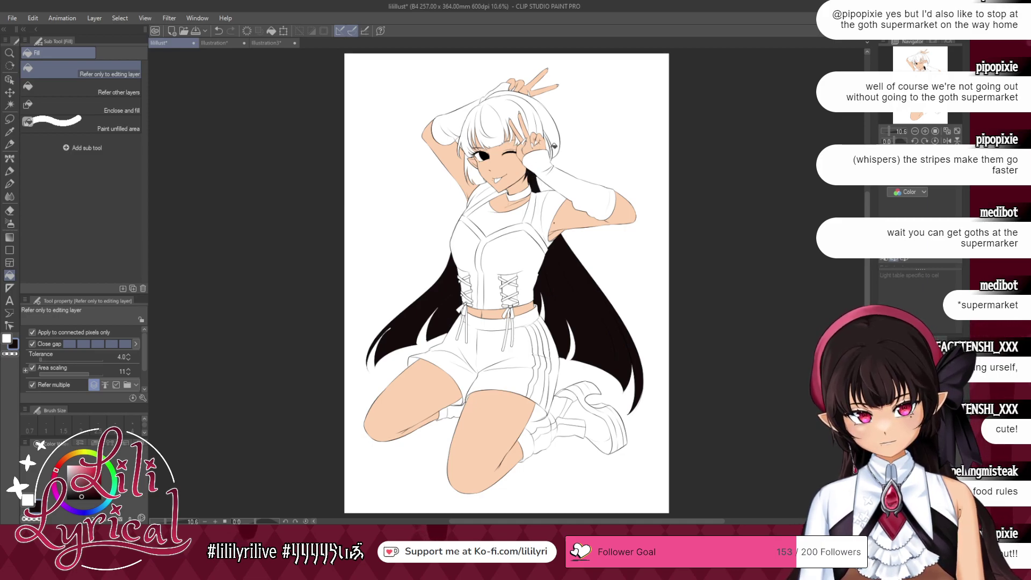
left_click(547, 131)
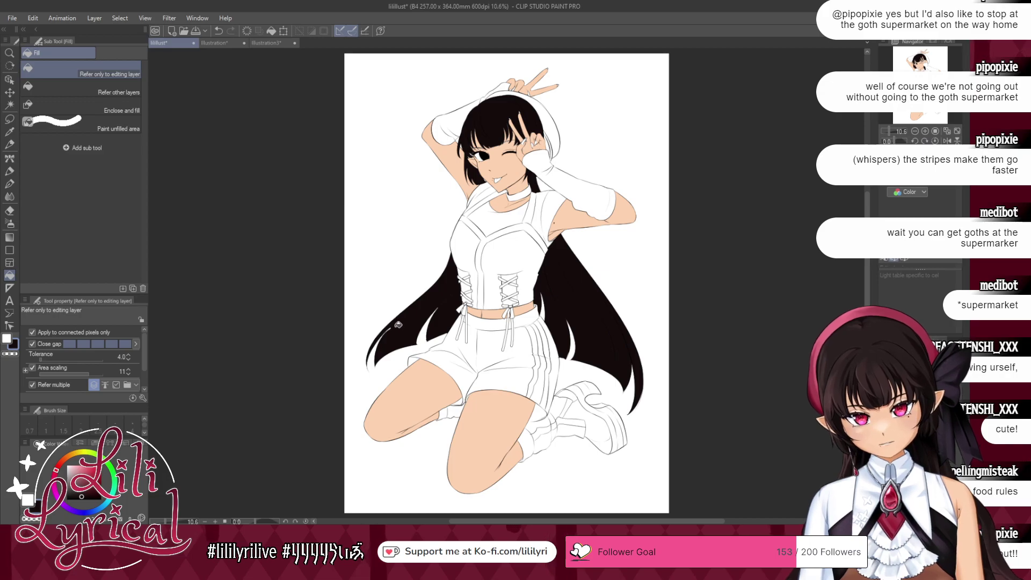
- Sample the skin color from the hand beside the face for the Milli pen, and save the illustration
scroll(566, 164, "up", 4)
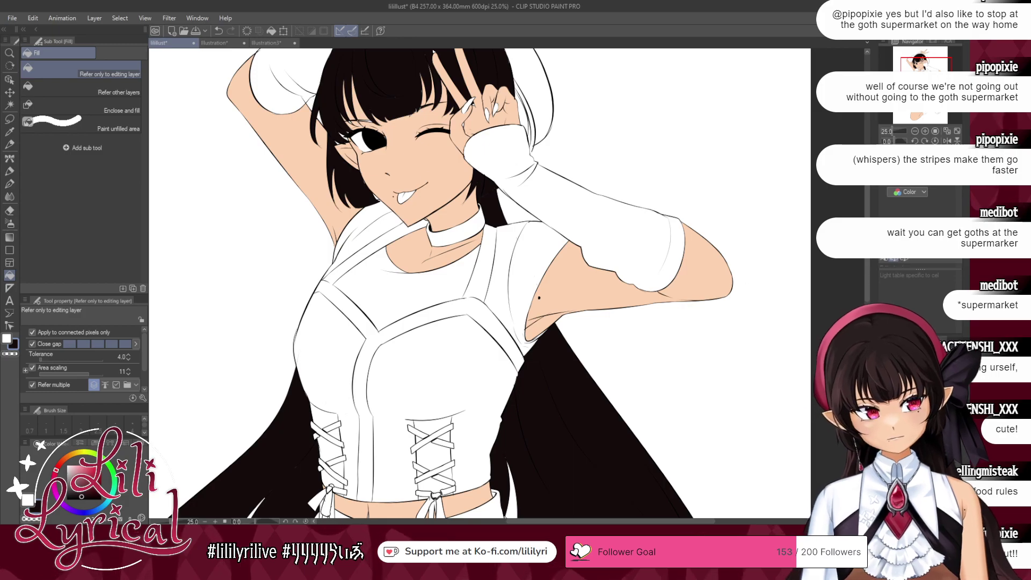
key("p")
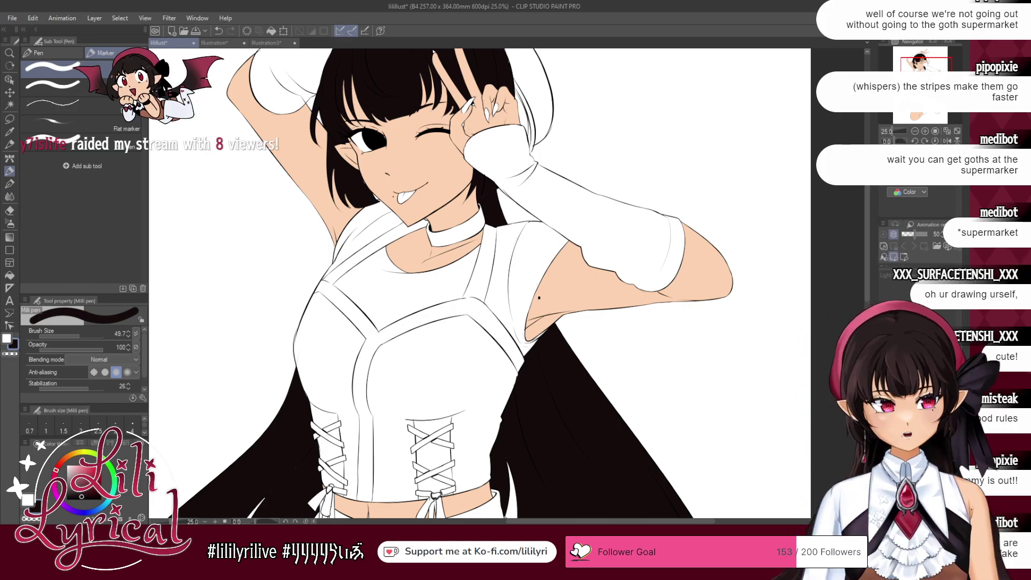
left_click(465, 128, "alt")
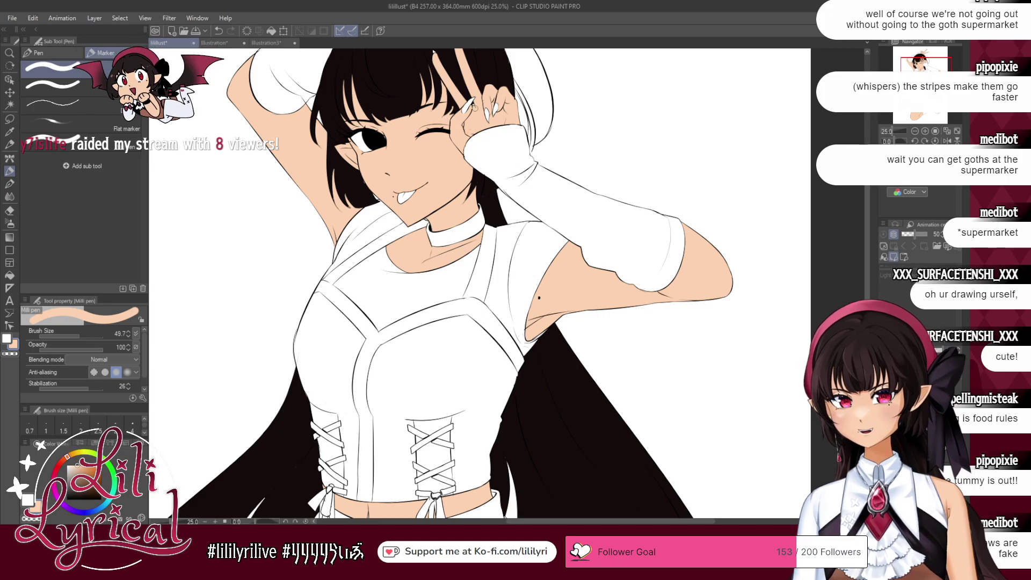
key("ctrl+s")
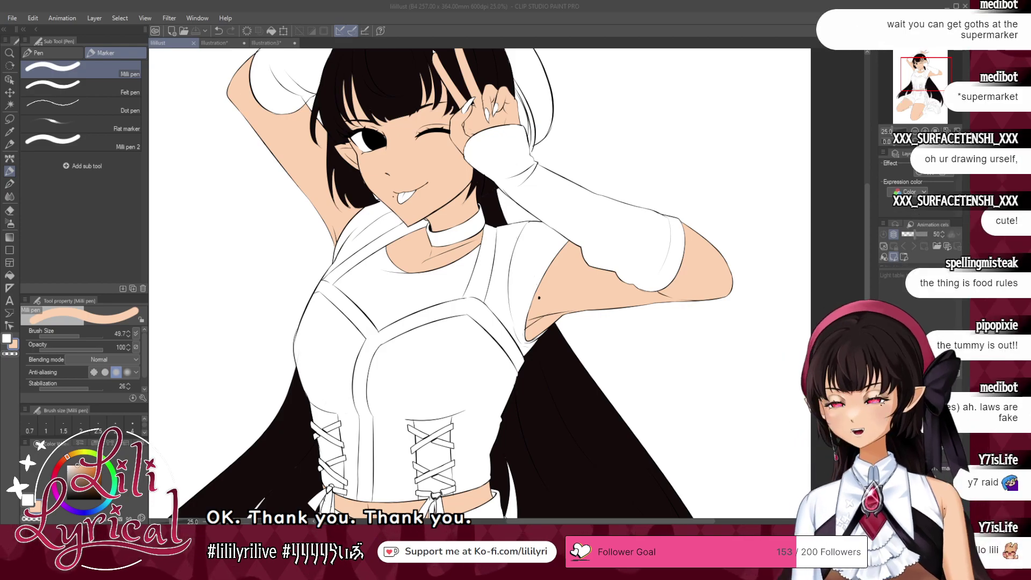
- Sample the navy corset color from the color sketch and fill the corset panels of the line art with it
left_click_drag(929, 72, 928, 66)
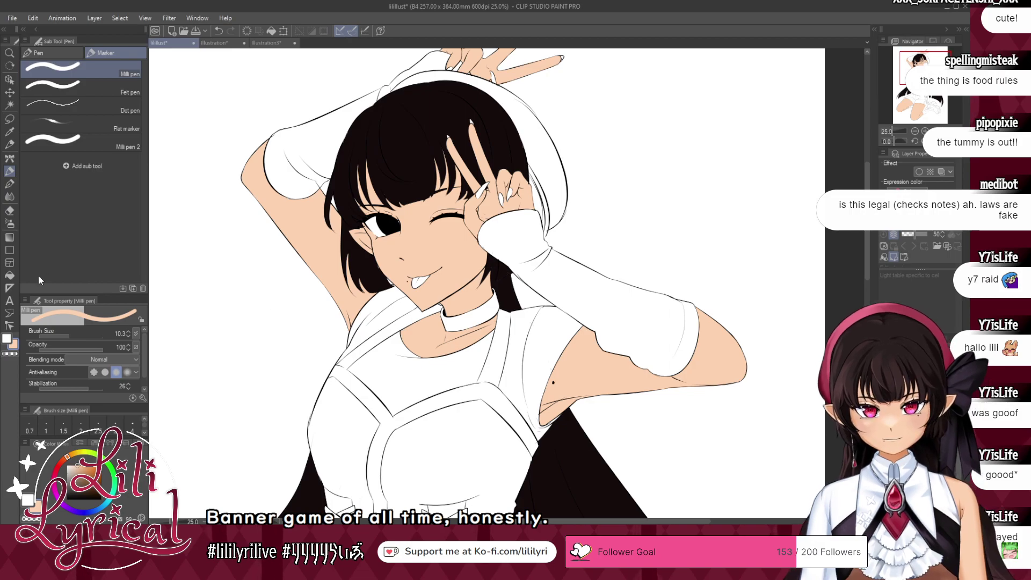
left_click(9, 276)
left_click(266, 43)
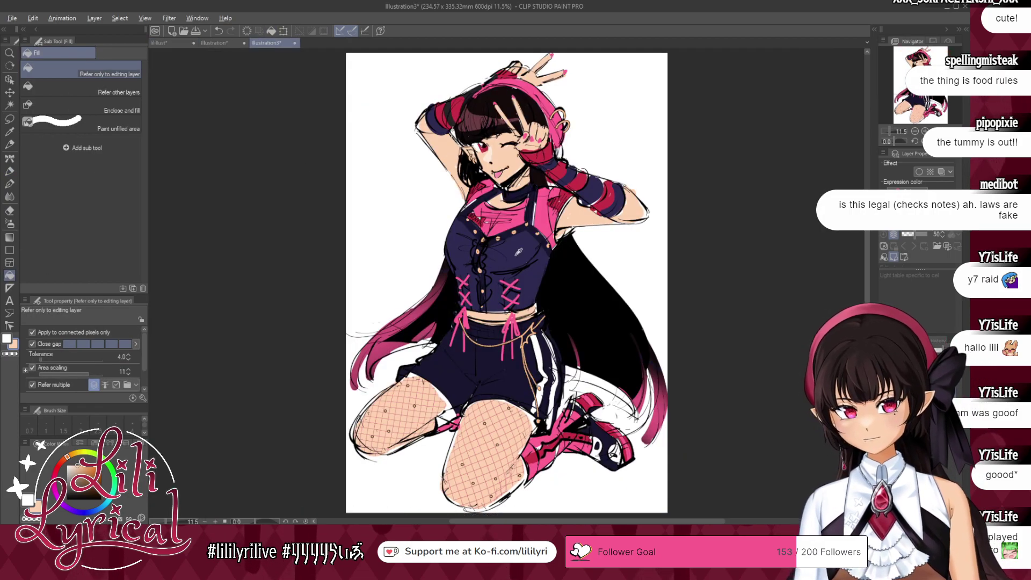
left_click(161, 43)
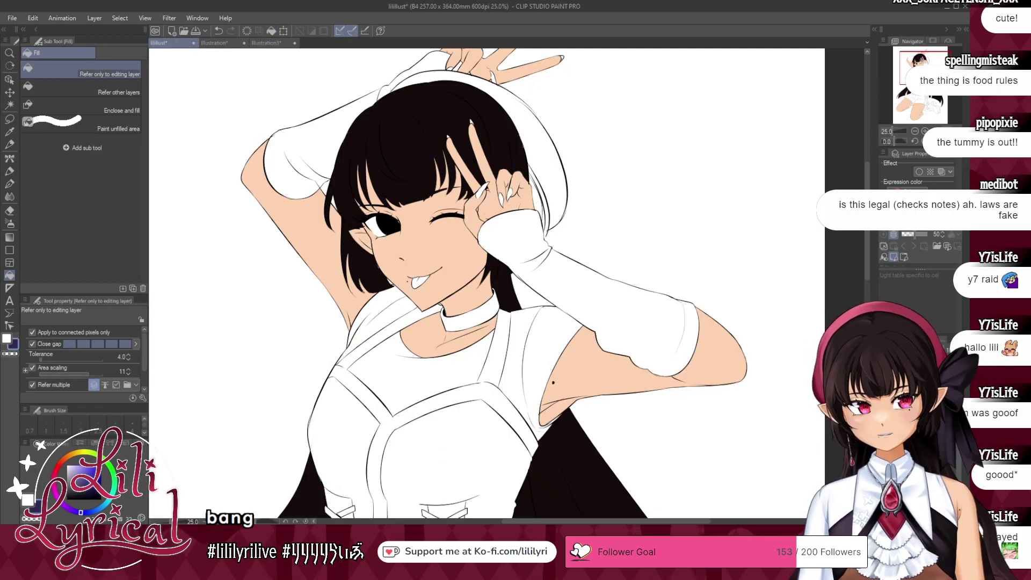
key("ctrl+0")
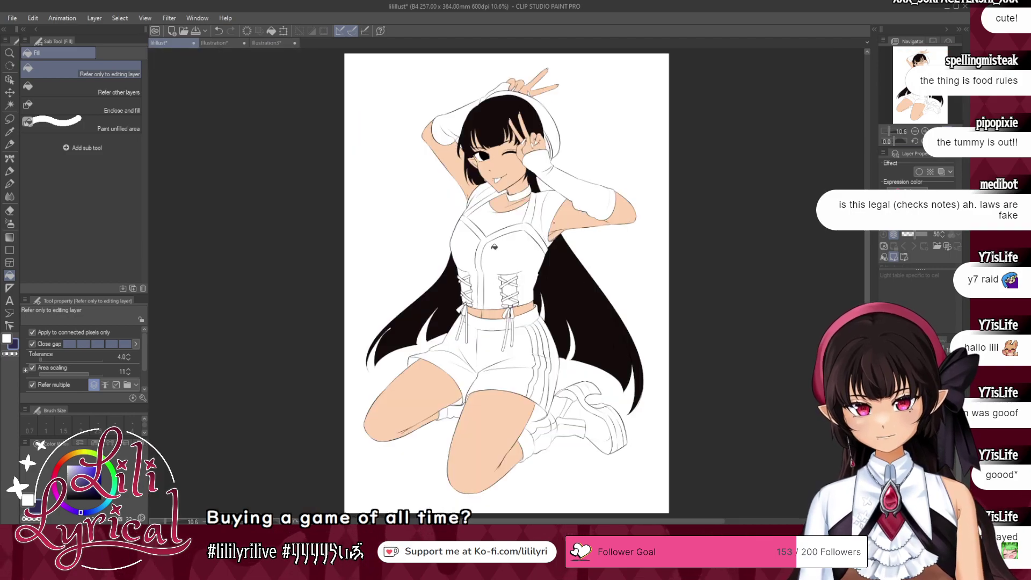
left_click(505, 247)
left_click(465, 253)
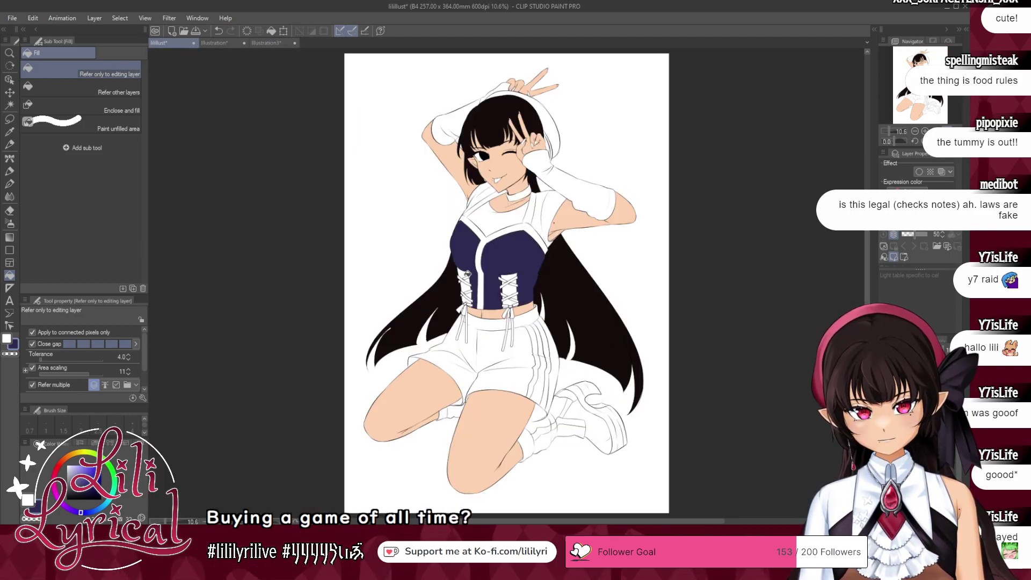
- Fill the small gaps between the crossed laces on both sides of the corset with the same navy
left_click(467, 283)
left_click(467, 298)
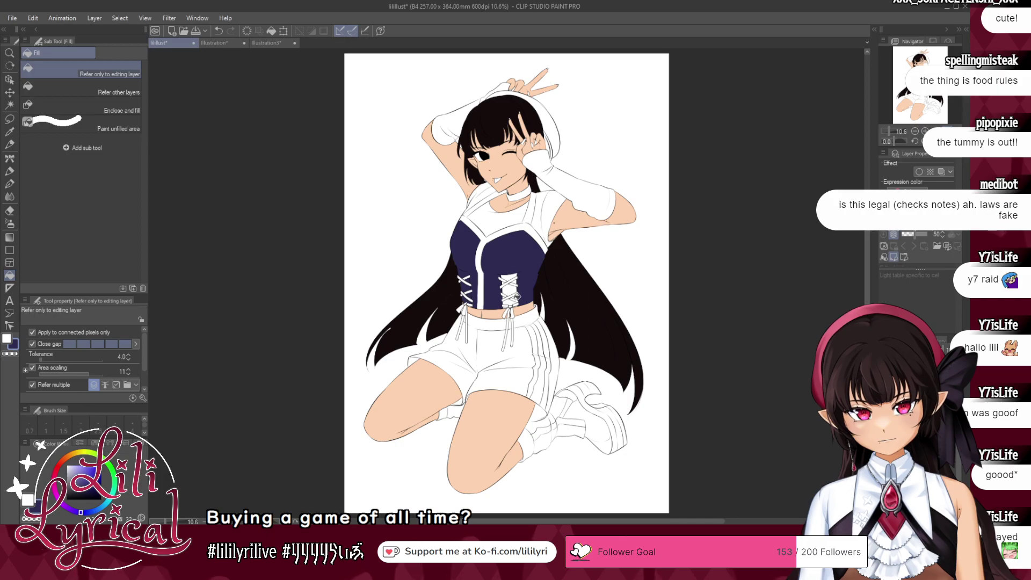
left_click(515, 293)
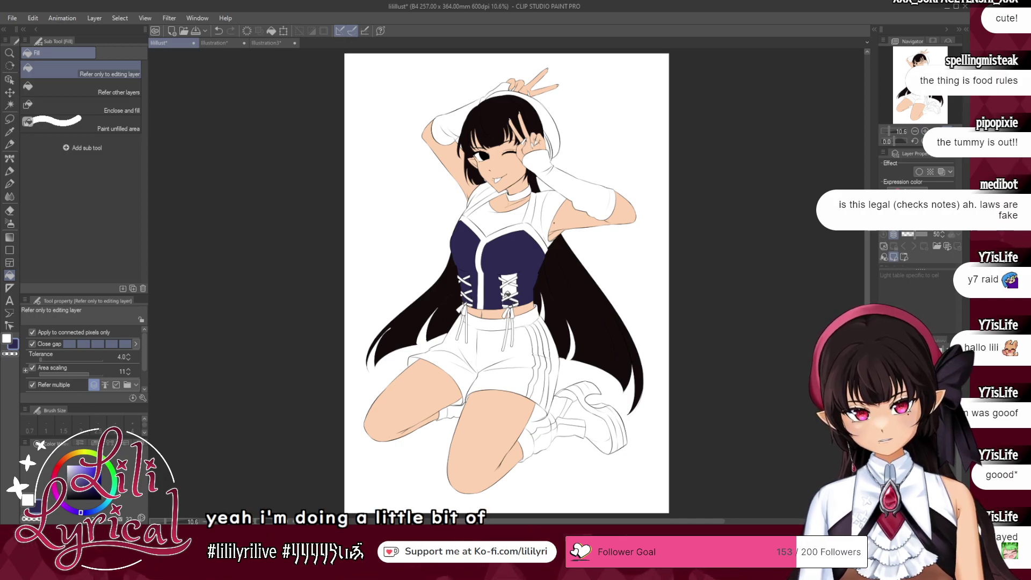
left_click(514, 279)
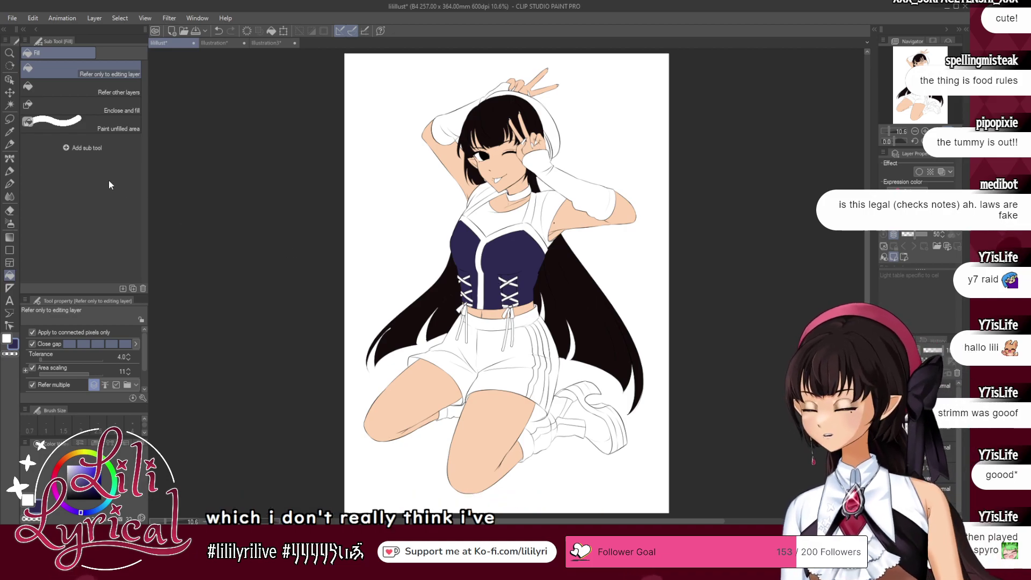
- Check the filled corset and its lacing up close for missed spots, and save the illustration
key("p")
left_click(83, 335)
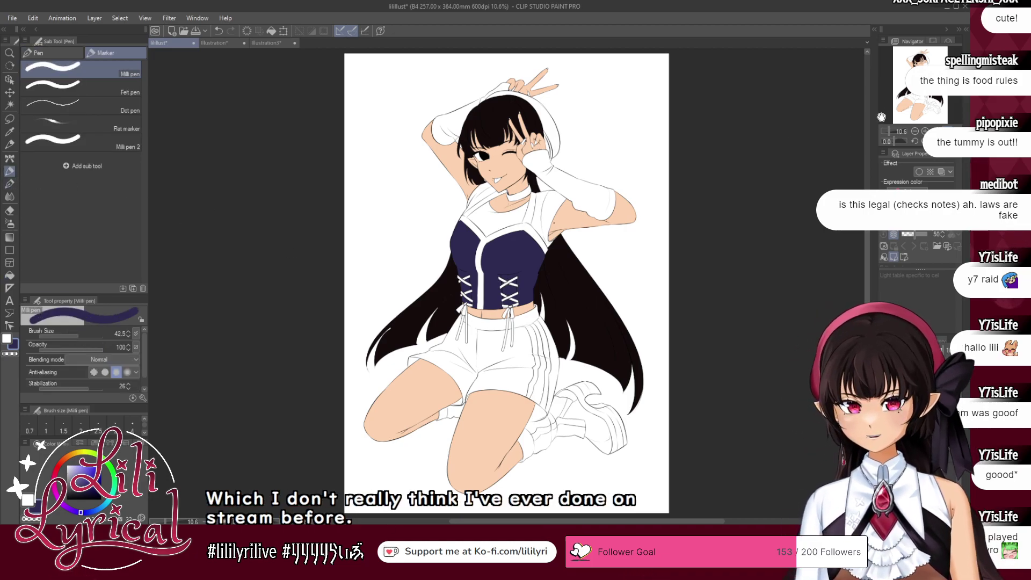
left_click(921, 93)
left_click(926, 131)
double_click(926, 131)
left_click(926, 131)
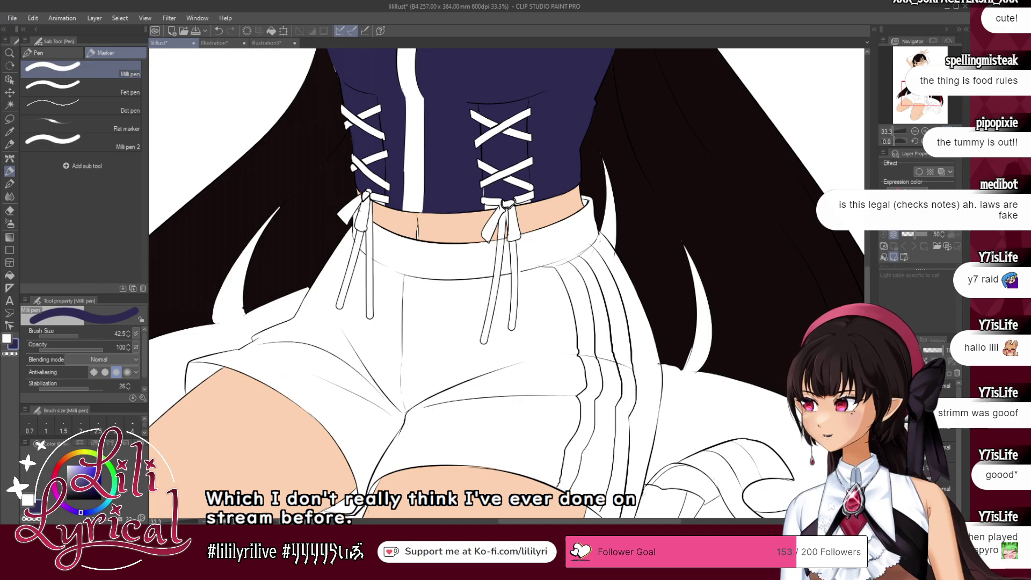
left_click(923, 98)
left_click(922, 96)
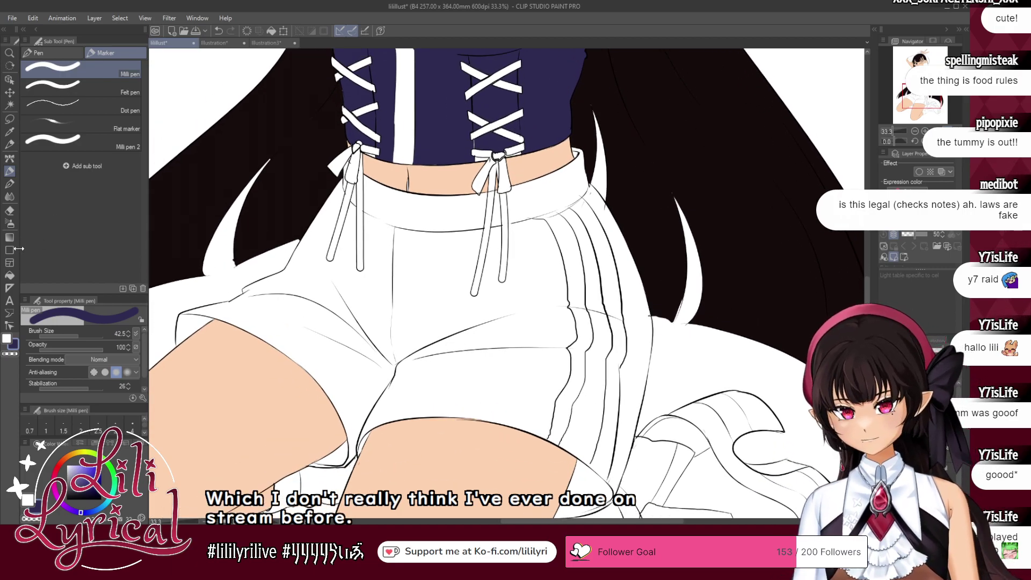
left_click(9, 275)
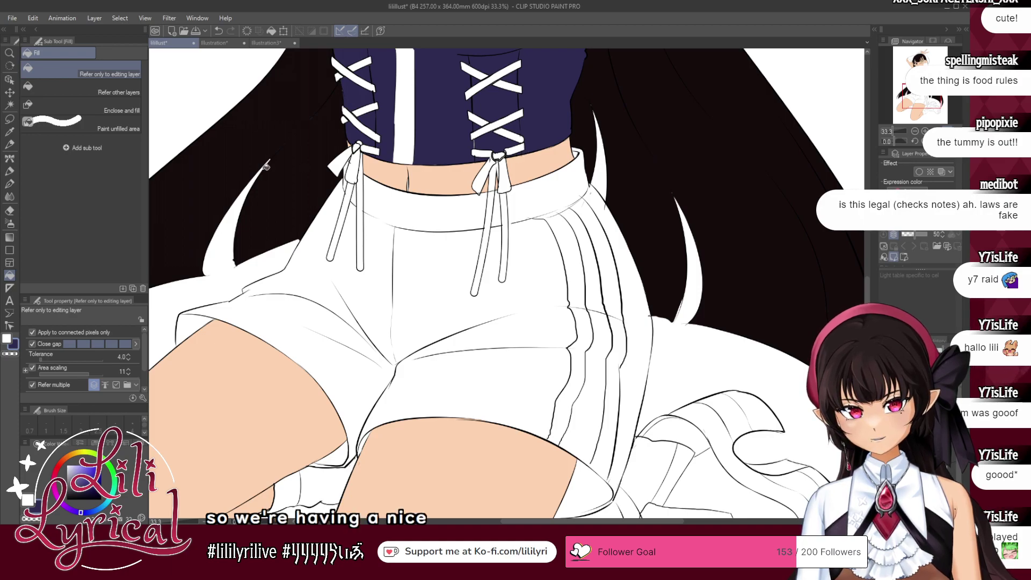
left_click(11, 173)
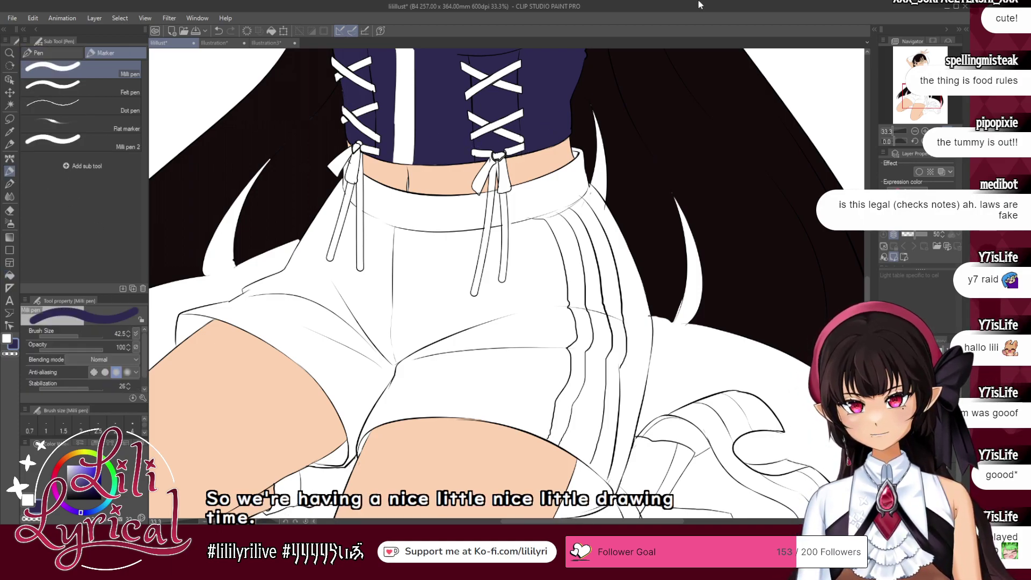
mouse_move(398, 102)
left_mouse_down()
mouse_move(433, 332)
mouse_move(426, 312)
left_mouse_up()
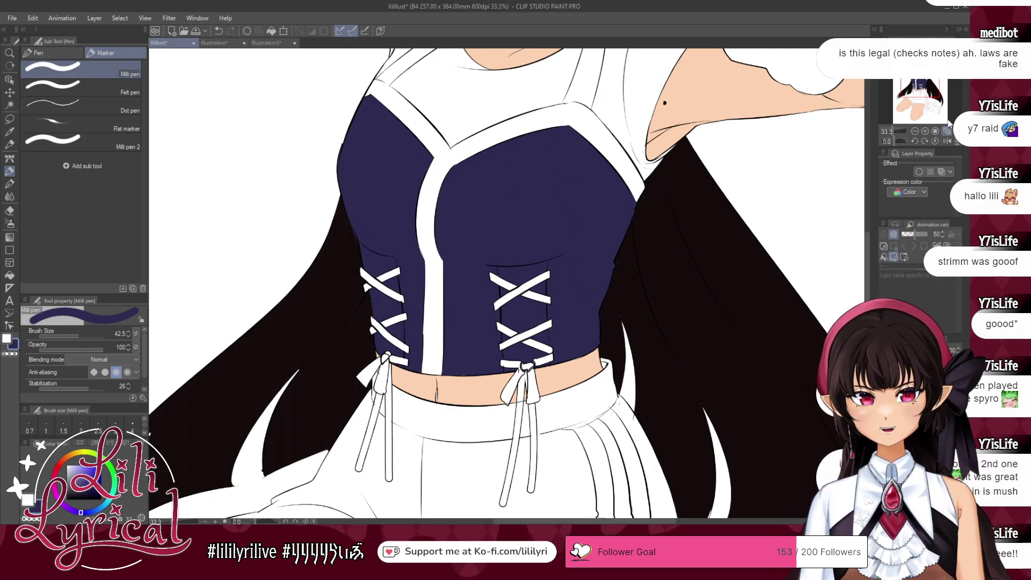
key("ctrl+s")
- Compare with the color sketch and fill both arm warmers with the navy base color, leaving out the stripes
key("ctrl+0")
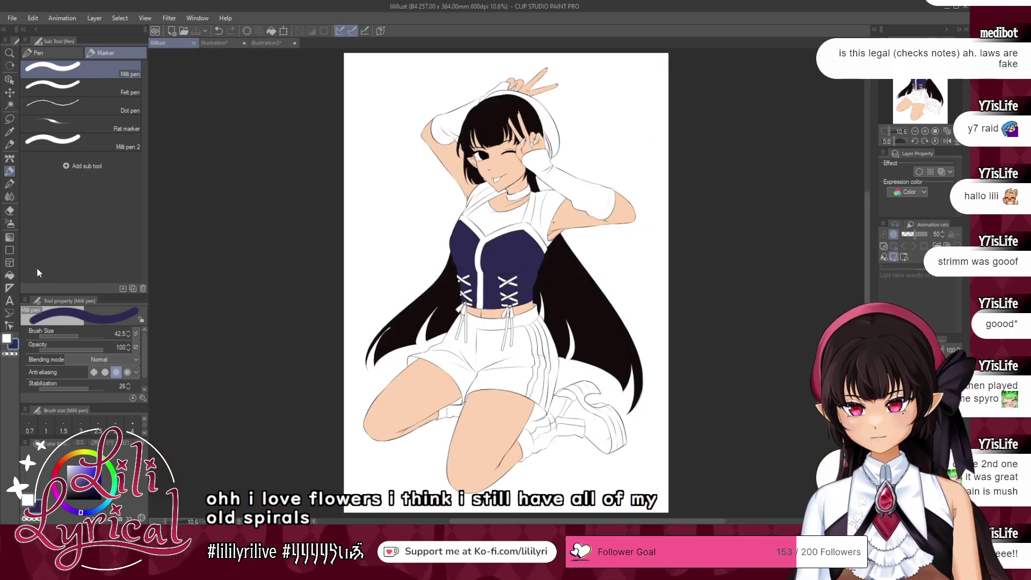
key("g")
left_click(266, 43)
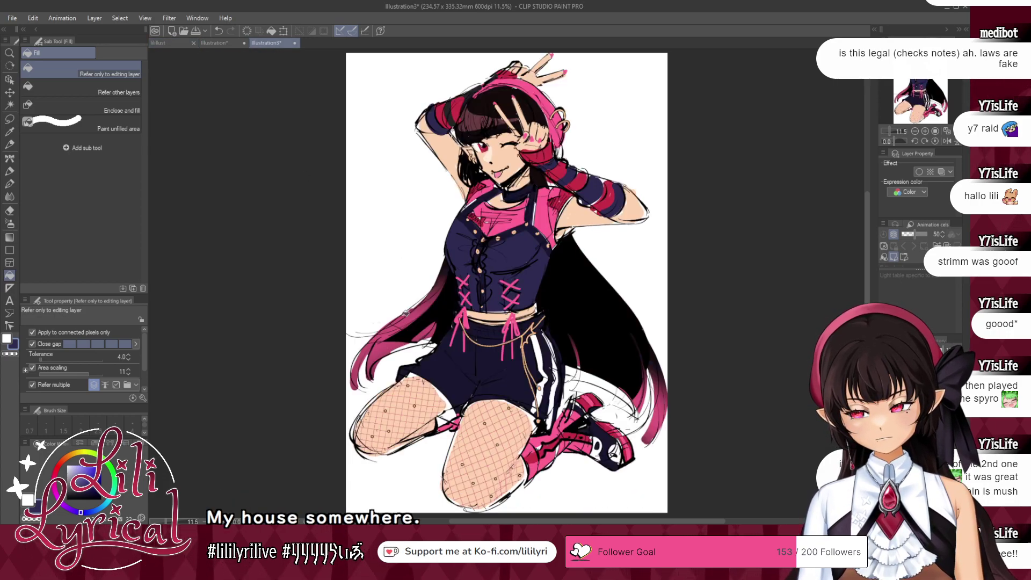
left_click(164, 43)
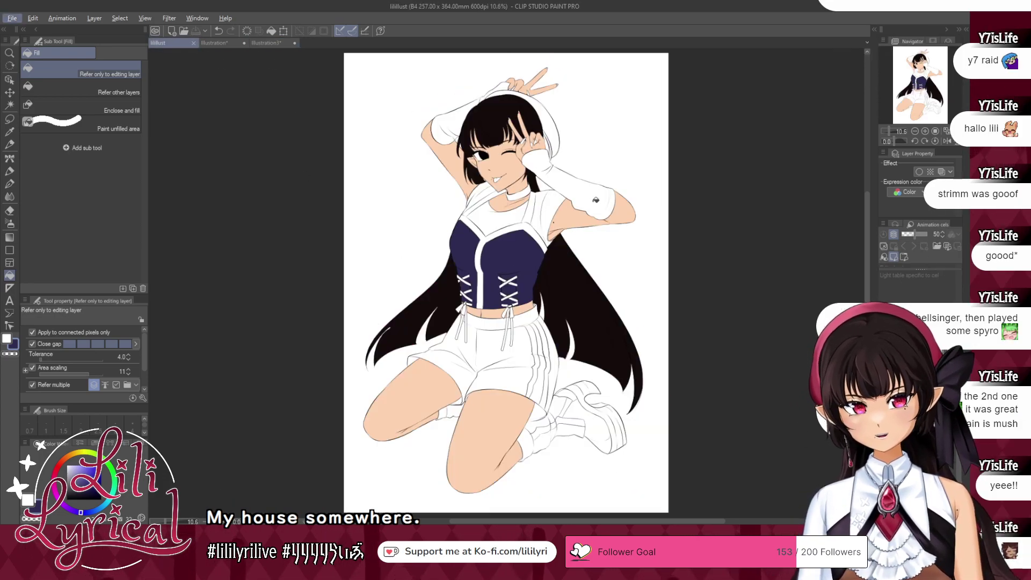
left_click(488, 96)
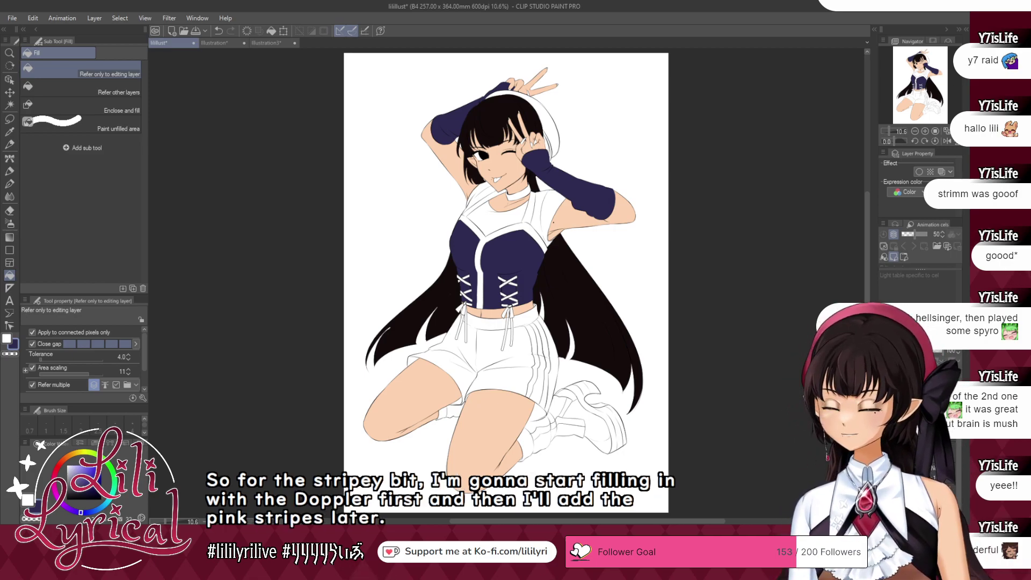
- Sample the darker navy of the shorts from the color sketch and fill the shorts around their white side stripes and the shoe
left_click(264, 45)
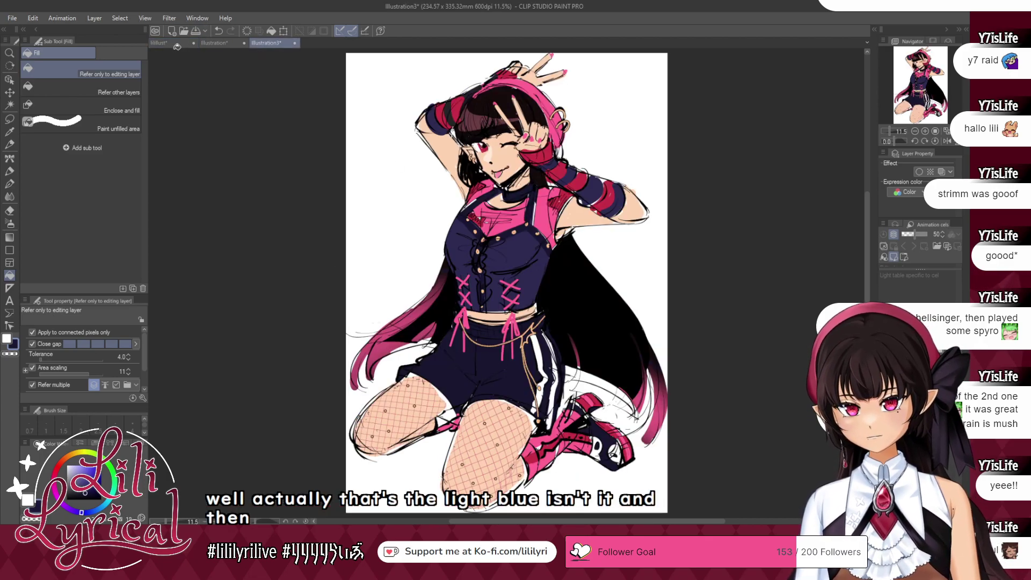
key("ctrl+Tab")
left_click(497, 359)
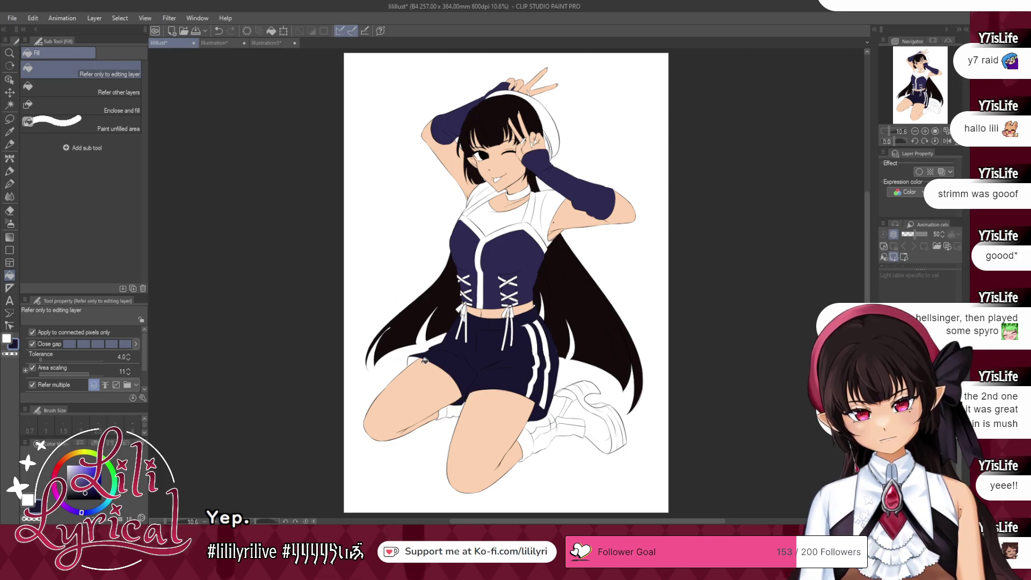
left_click(590, 419)
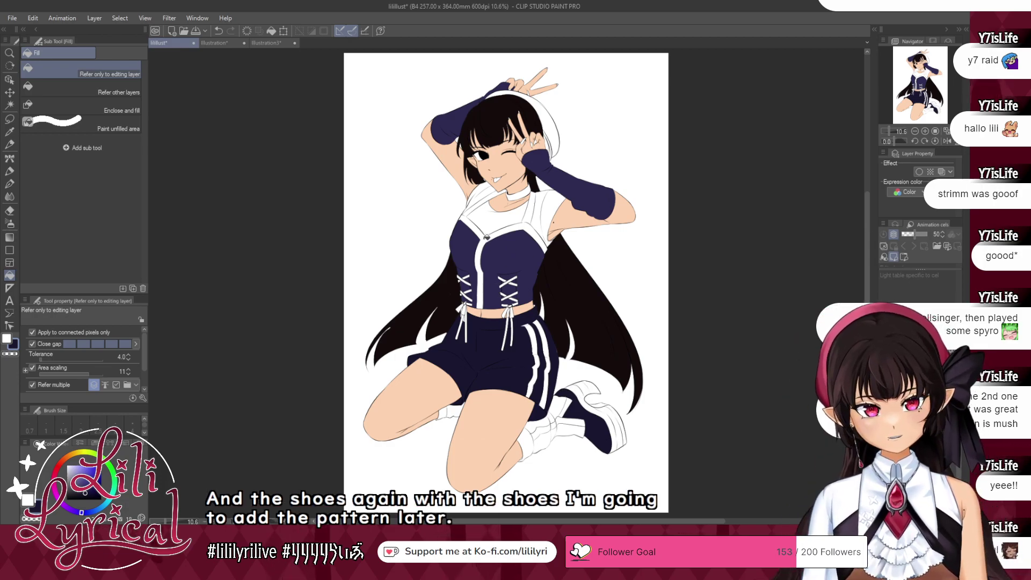
- Fill the corset's trim, shoulder straps and the choker with the darker navy
left_click(484, 211)
left_click(477, 205)
left_click(533, 210)
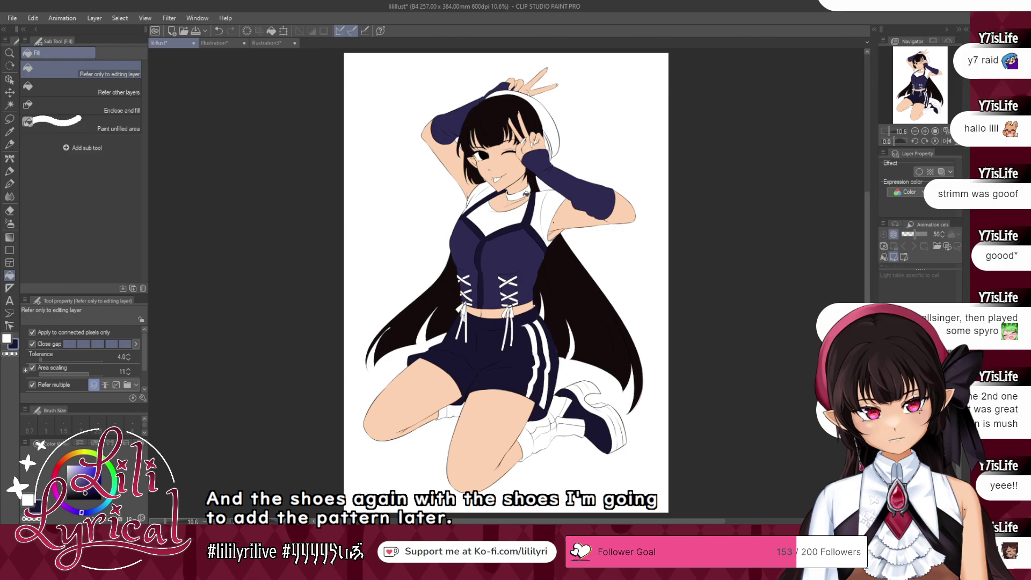
left_click(527, 194)
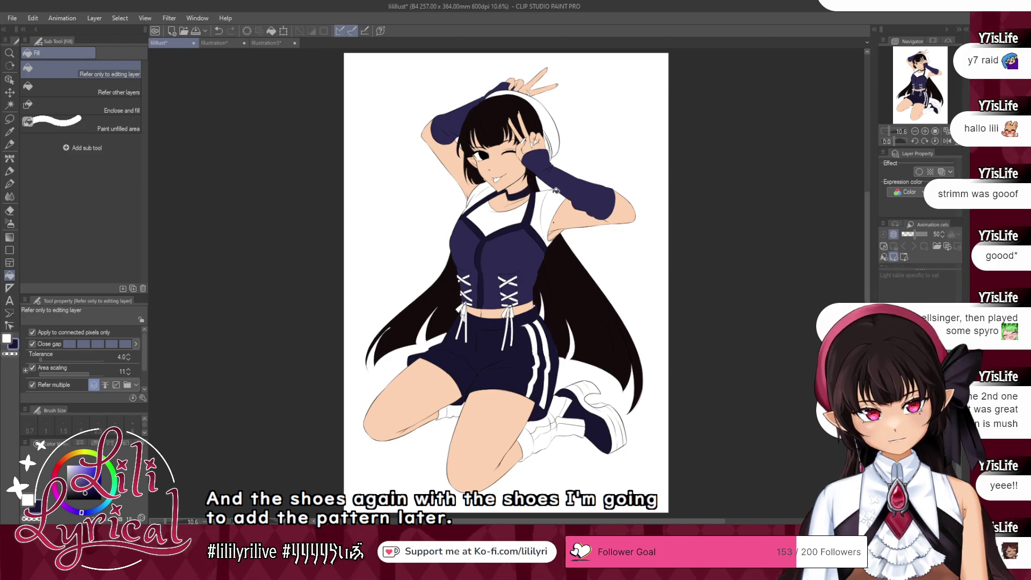
- Sample the near-black hair color for the Milli pen and examine the face, hair and upper body up close
left_click(574, 285, "alt")
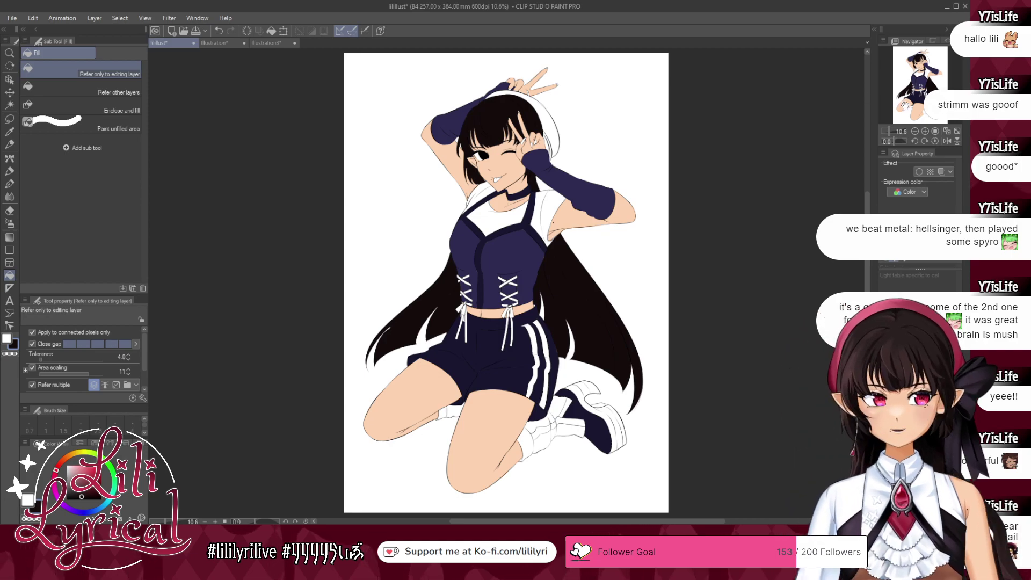
left_click(914, 69)
left_click(925, 131)
left_click(926, 131)
left_click(925, 131)
left_click(925, 131)
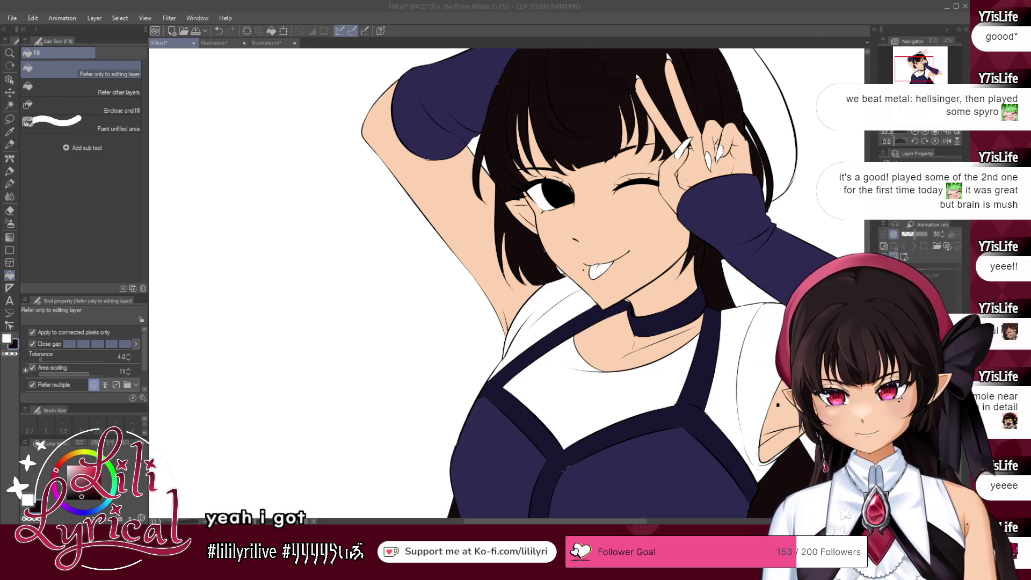
key("alt+Tab")
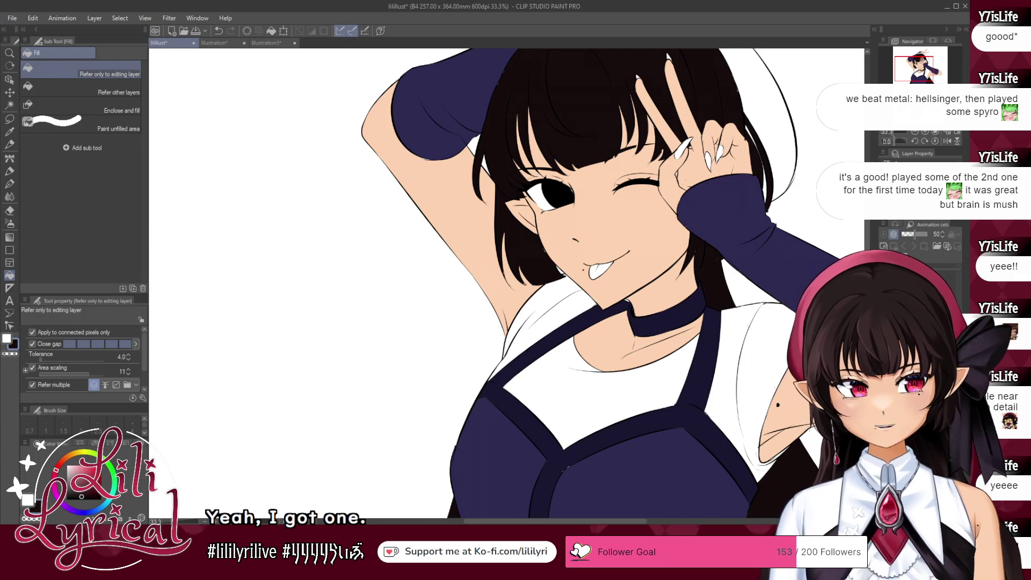
left_click(10, 171)
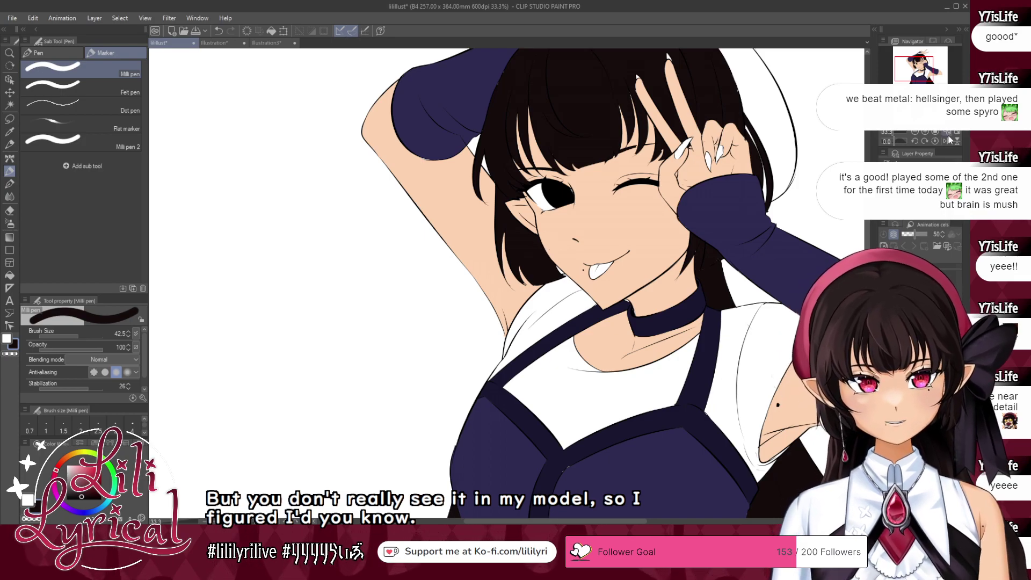
key("ctrl+0")
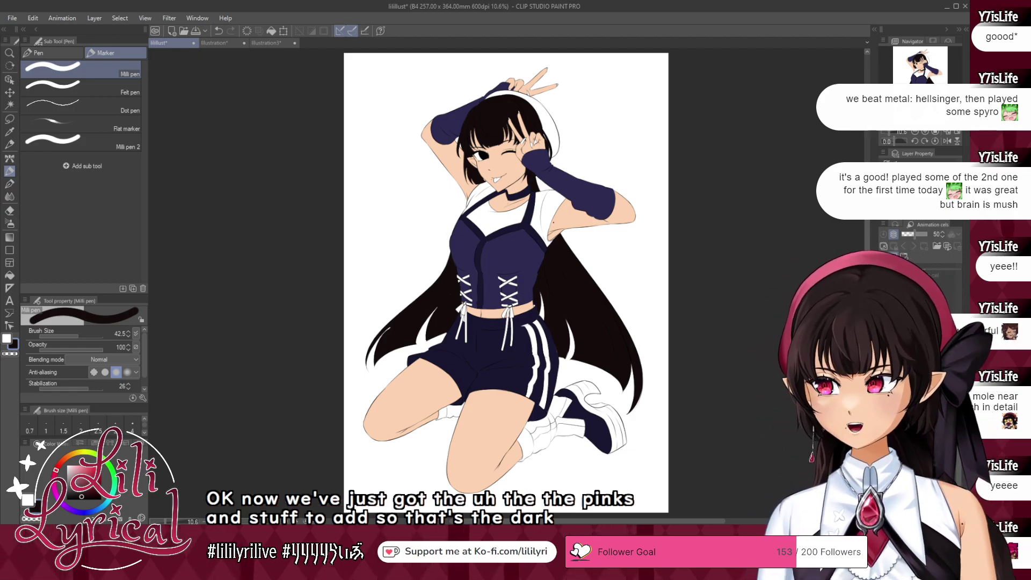
key("ctrl+s")
key("Return")
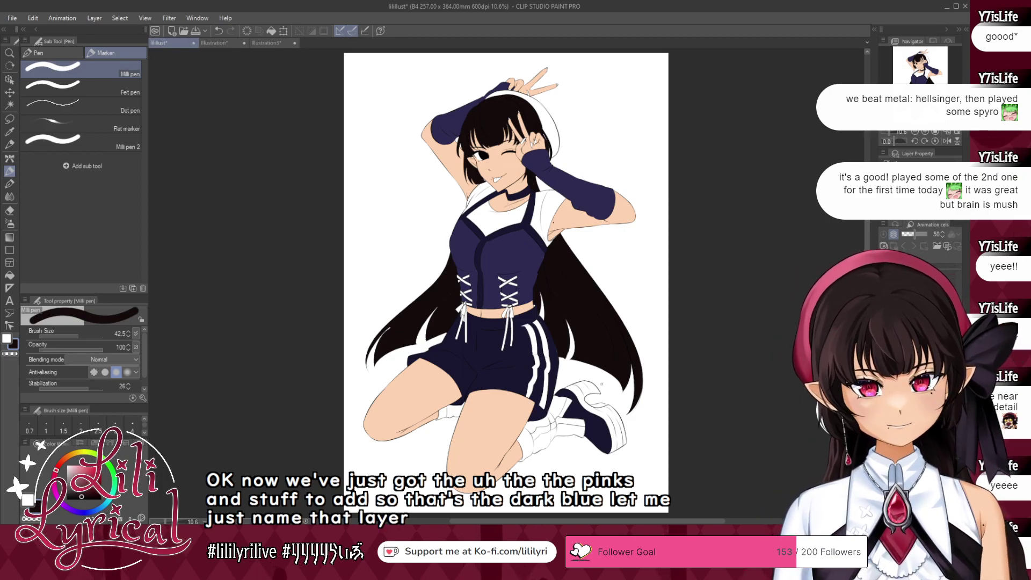
- Sample the pink of the shirt from the color sketch and fill the shirt front, shoulders and sleeves with it
left_click(263, 43)
left_click(527, 206, "alt")
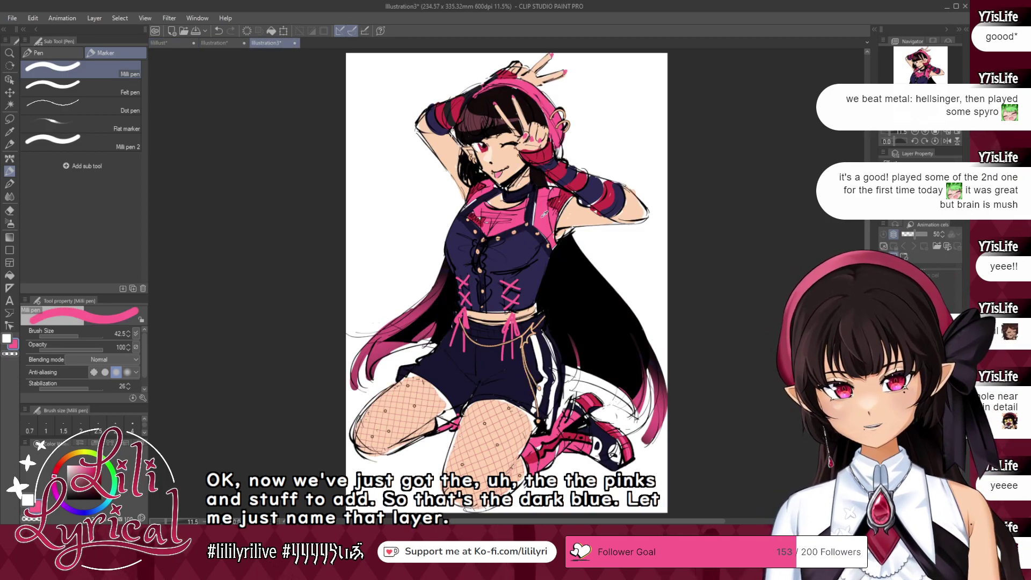
left_click(159, 43)
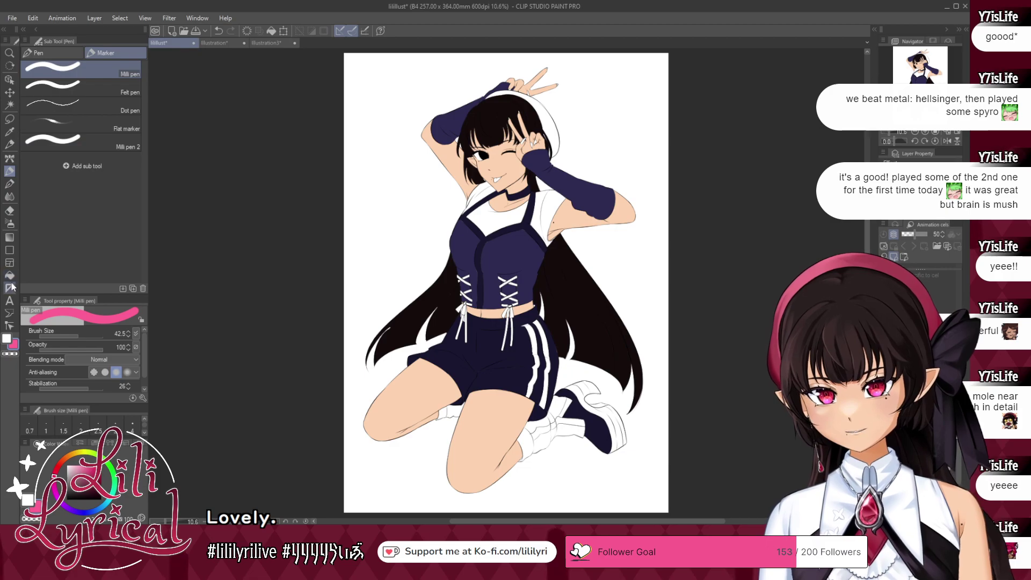
left_click(10, 276)
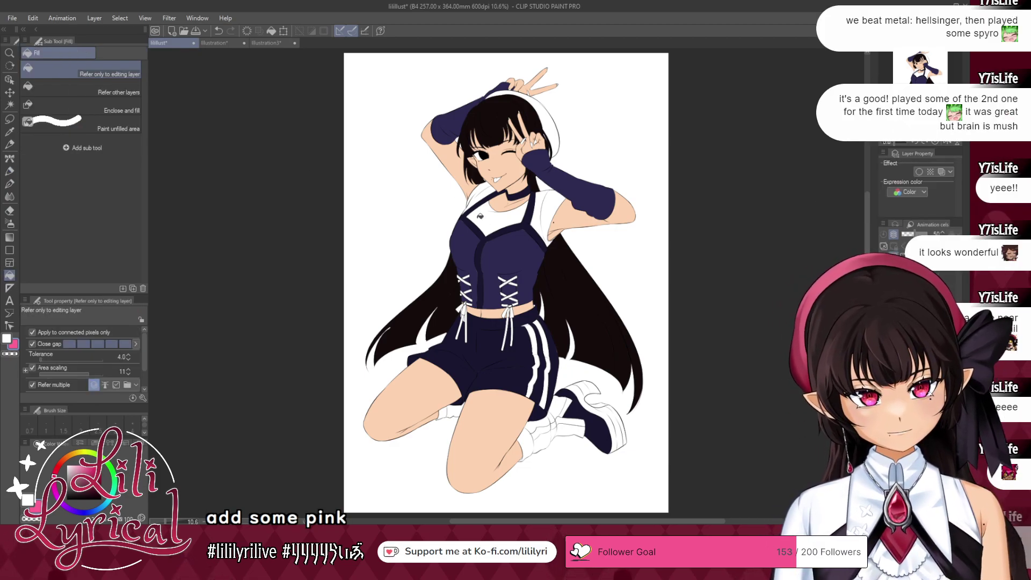
left_click(483, 194)
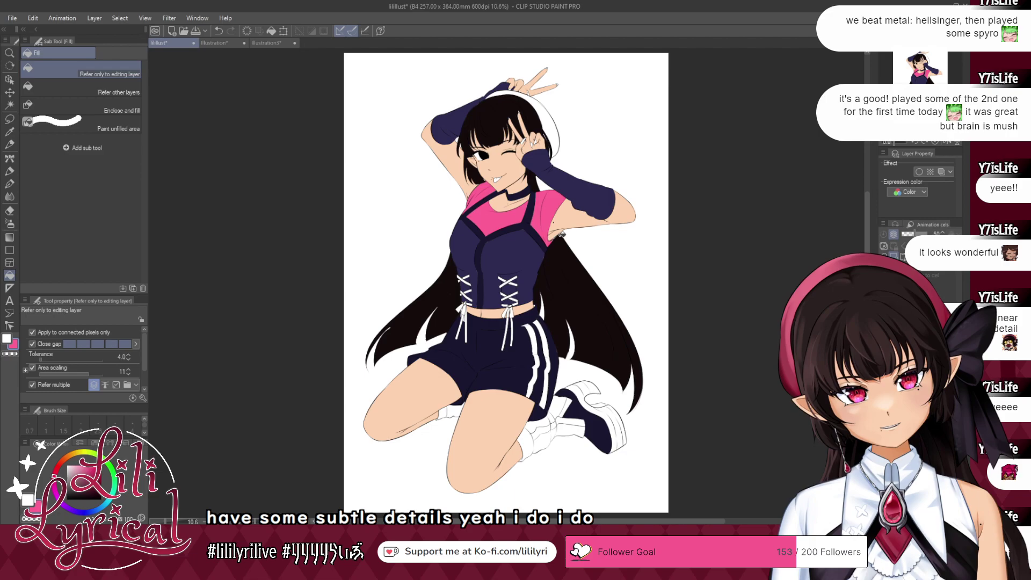
- Color the corset's laces and bows pink with the Milli pen and fill the beret with the same pink
key("p")
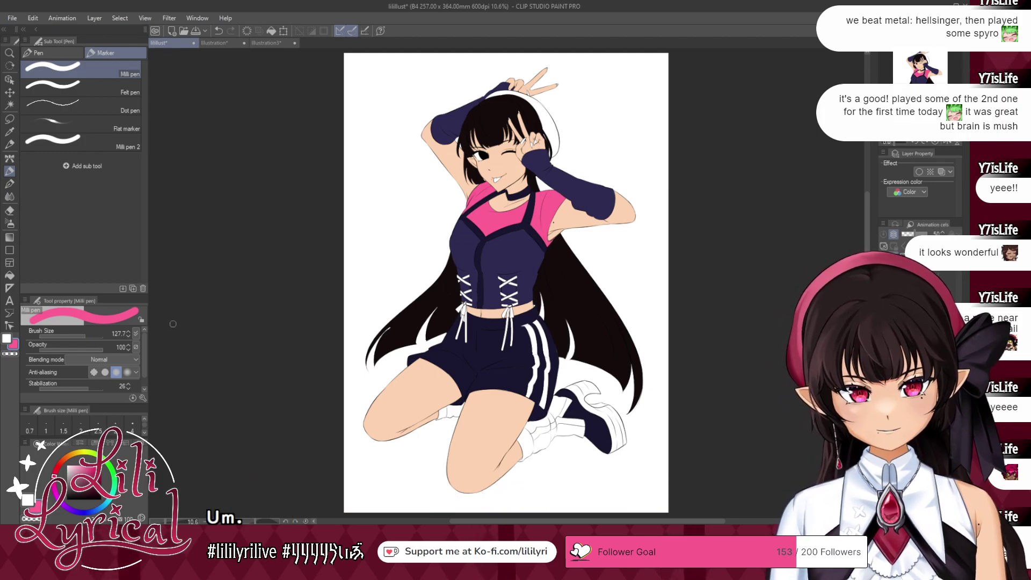
left_click(12, 275)
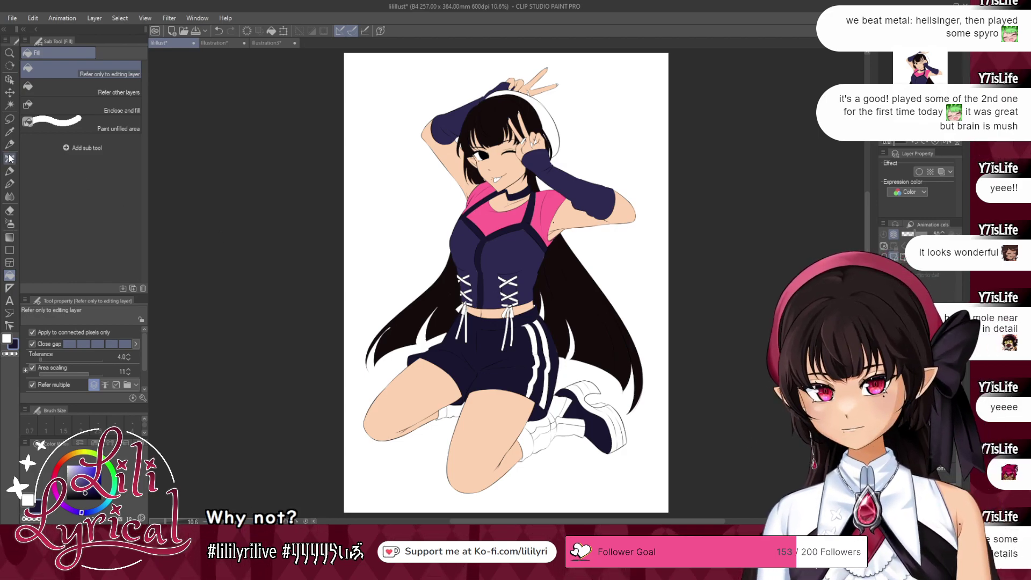
key("p")
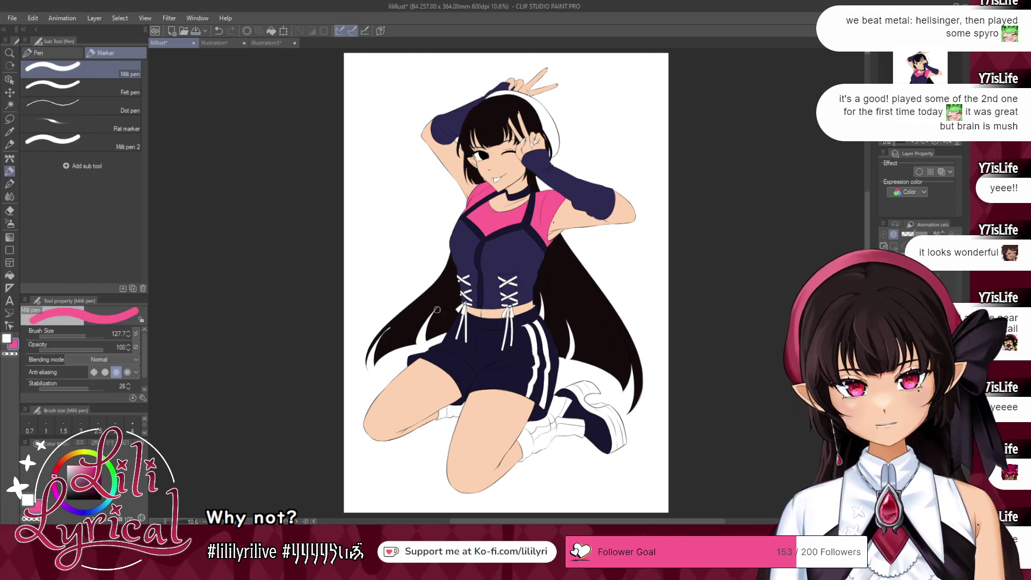
mouse_move(453, 271)
left_mouse_down()
mouse_move(463, 329)
mouse_move(469, 276)
mouse_move(470, 306)
left_mouse_up()
mouse_move(505, 277)
left_mouse_down()
mouse_move(504, 349)
mouse_move(515, 284)
left_mouse_up()
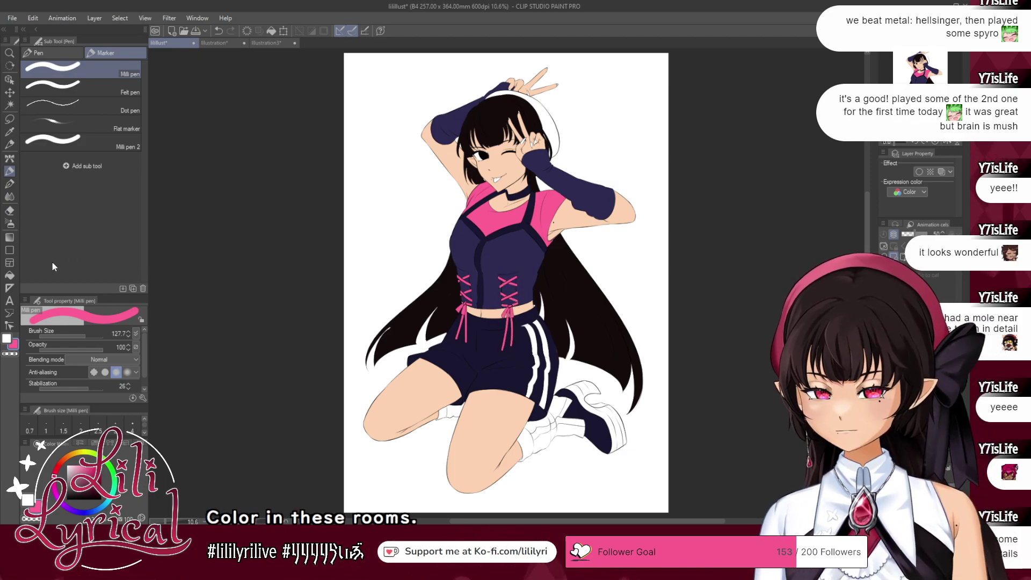
left_click(10, 277)
left_click(553, 127)
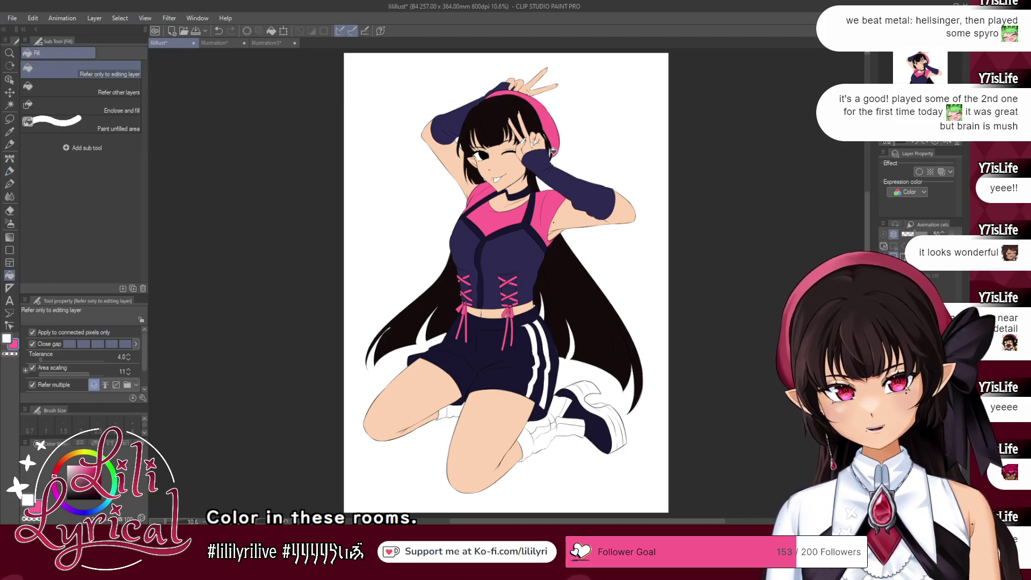
- Check the color sketch and paint the fingernails pink with the Milli pen
key("p")
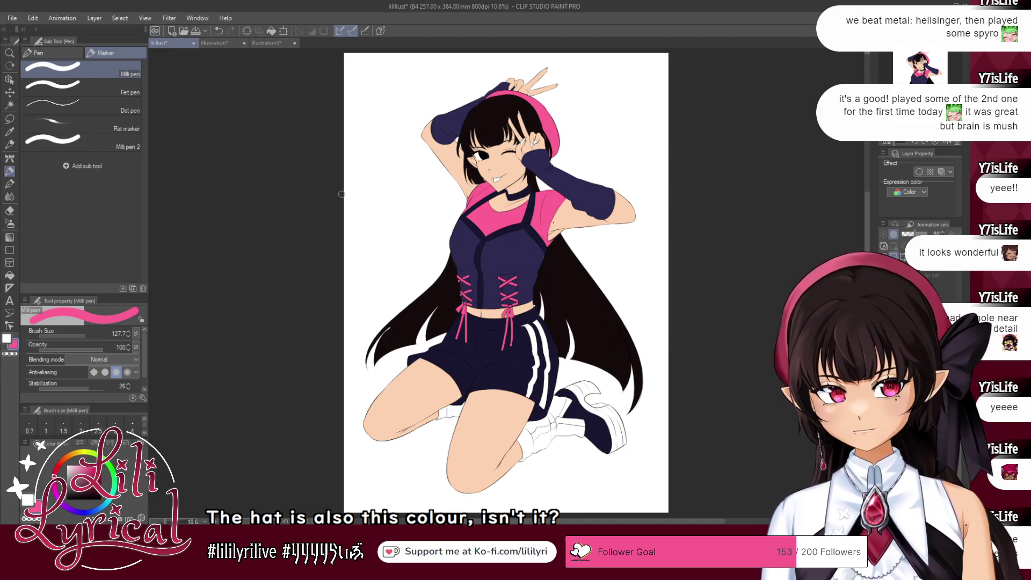
left_click(231, 43)
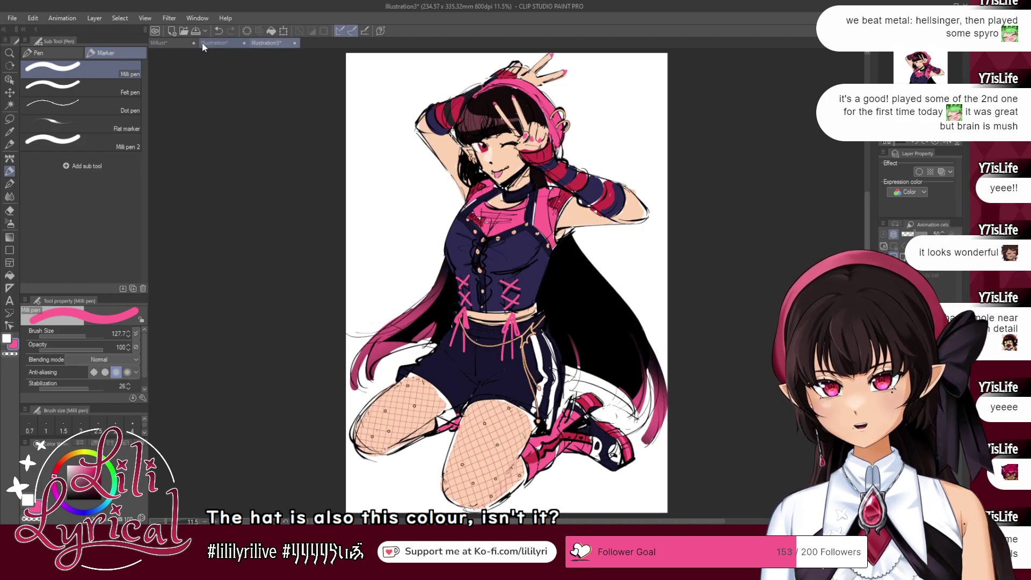
left_click(174, 43)
left_click_drag(526, 139, 536, 142)
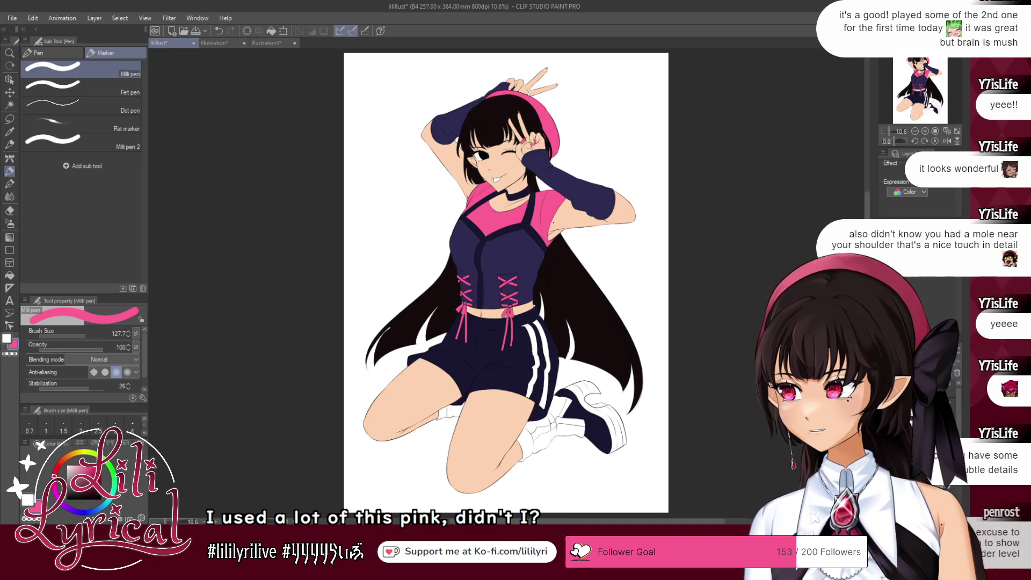
- Fill the missed little triangle on the arm warmer by the raised hand with navy and save the illustration
left_click(9, 275)
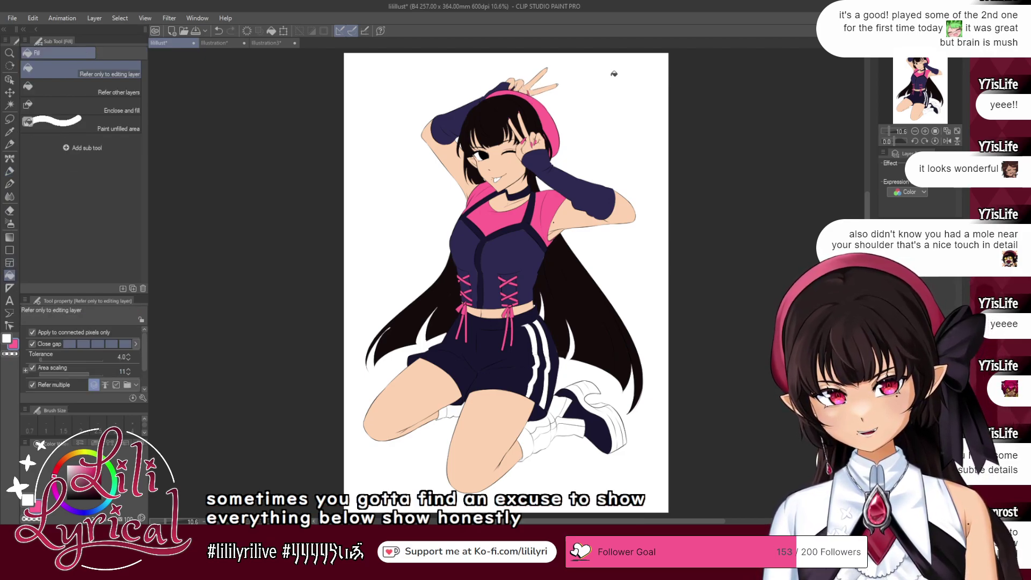
left_click(925, 131)
left_click(925, 131)
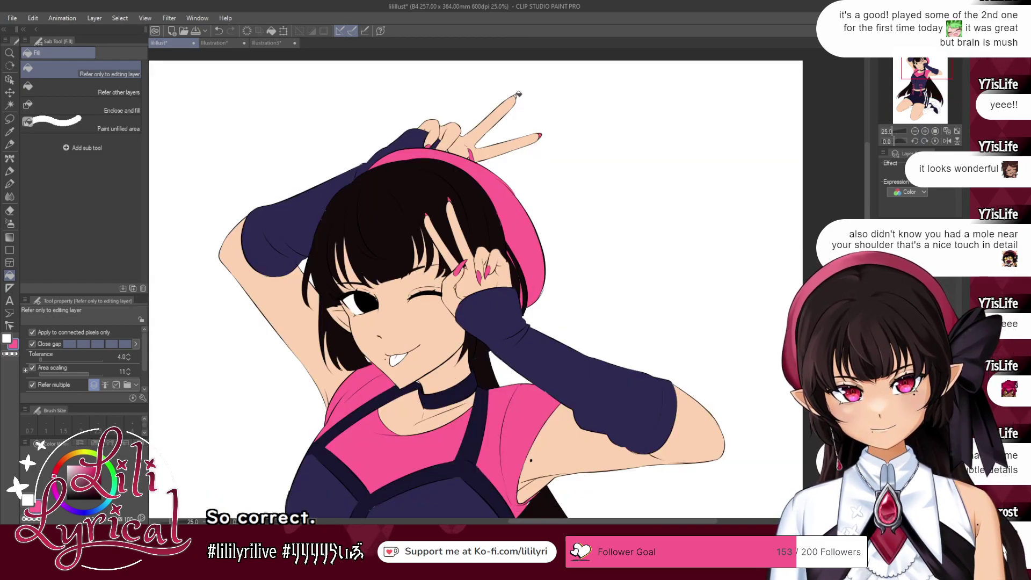
key("o")
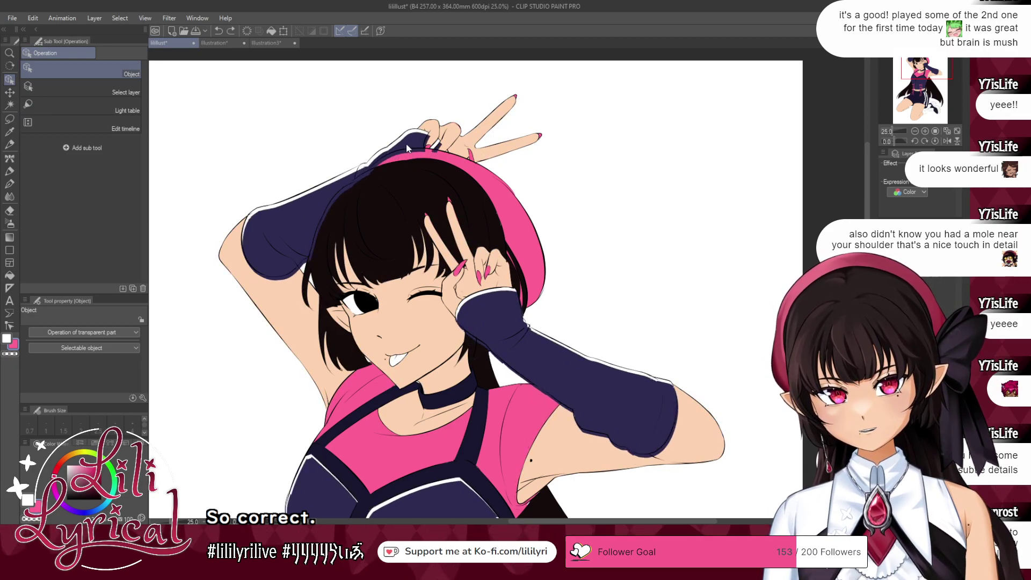
left_click(9, 275)
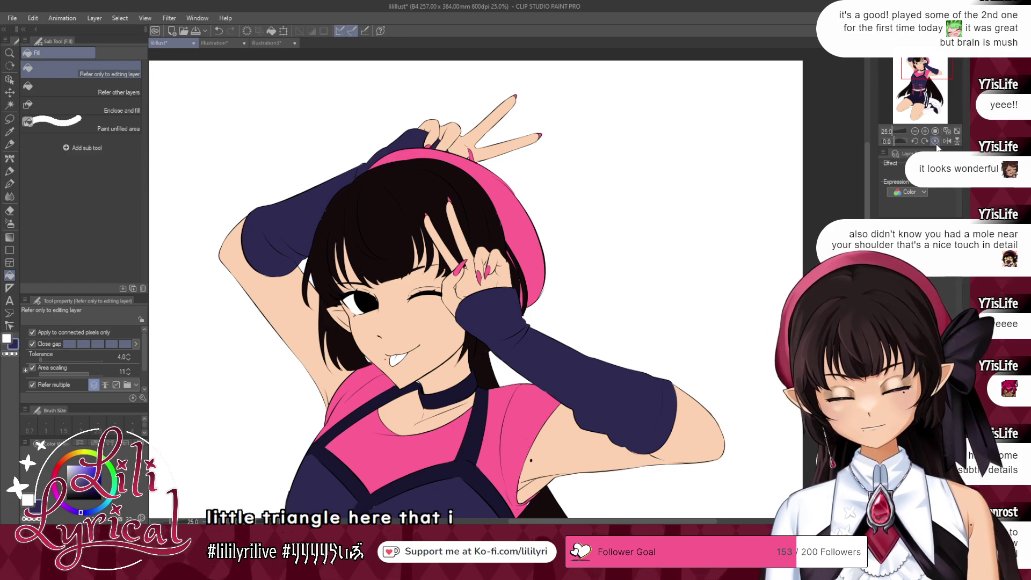
left_click(948, 131)
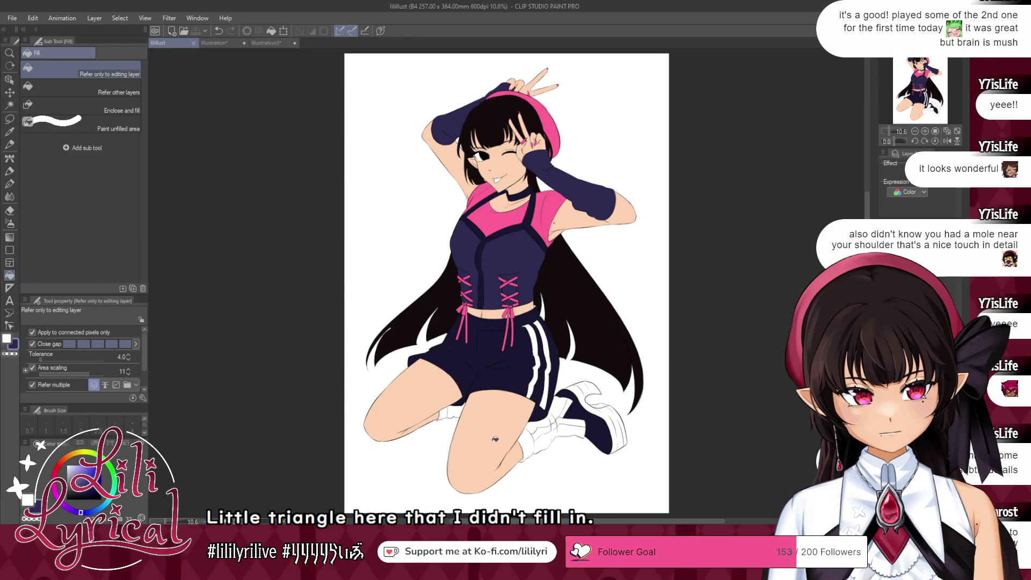
- Sample the shirt's pink, fill the boots' shafts and the shoe's platform sole with it, and save the illustration
key("alt")
left_click(553, 204, "alt")
left_click(529, 446)
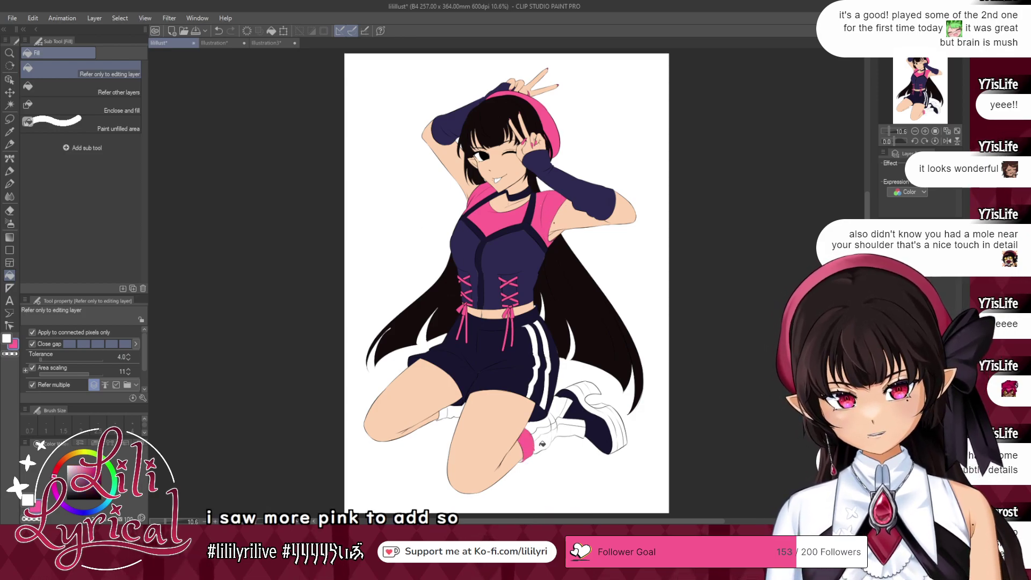
left_click(551, 437)
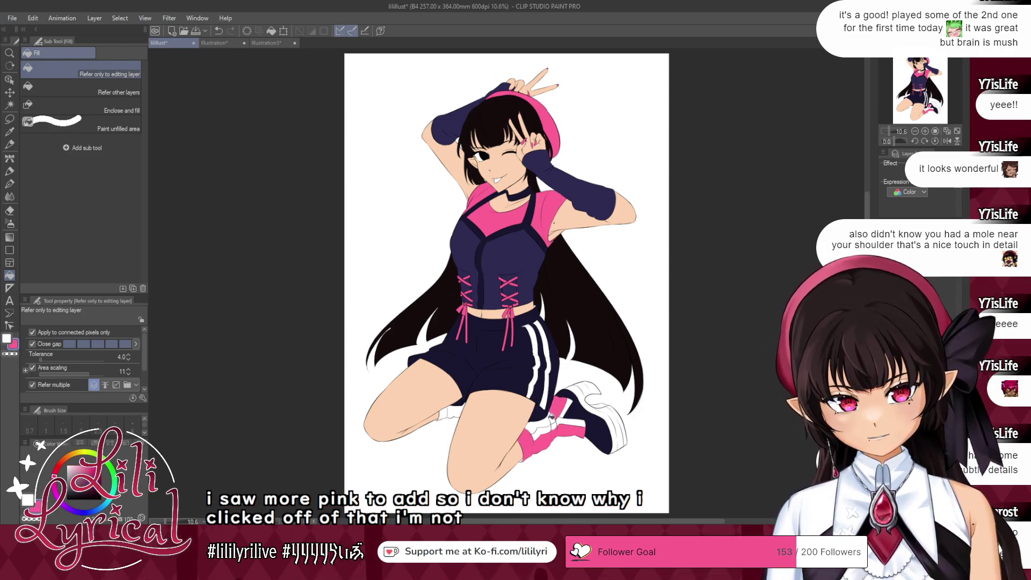
left_click(544, 421)
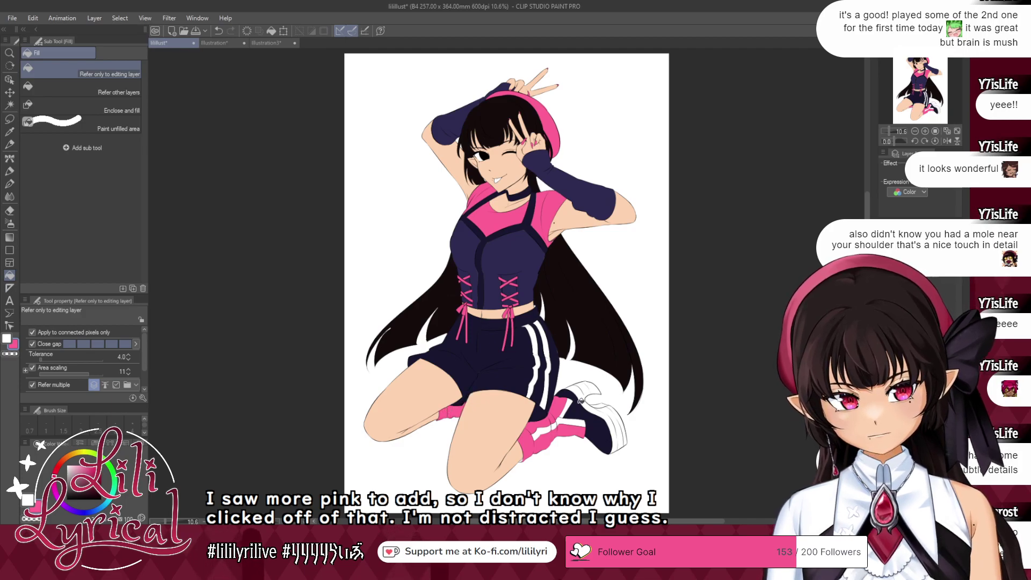
left_click(585, 394)
left_click(616, 410)
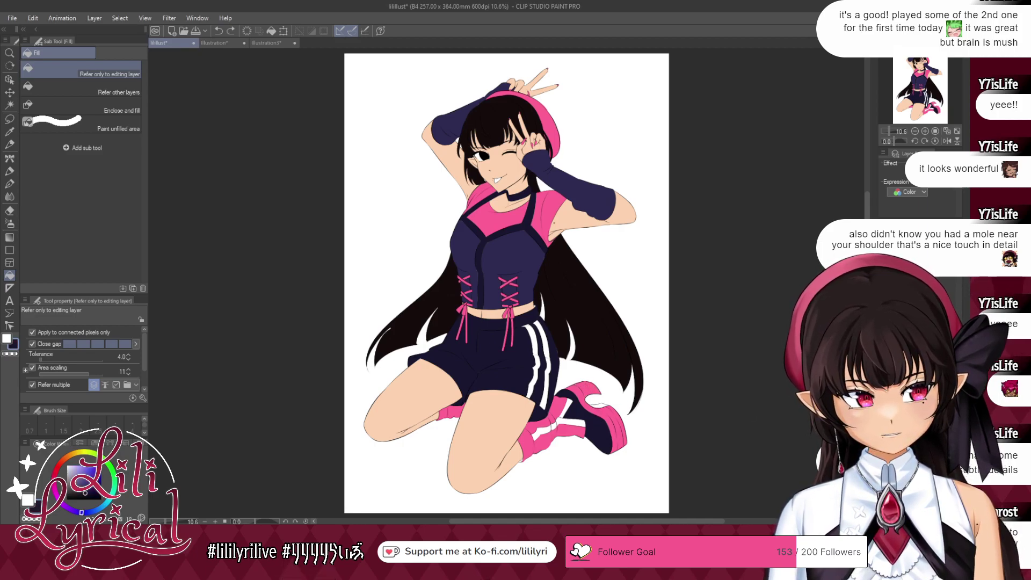
key("ctrl+s")
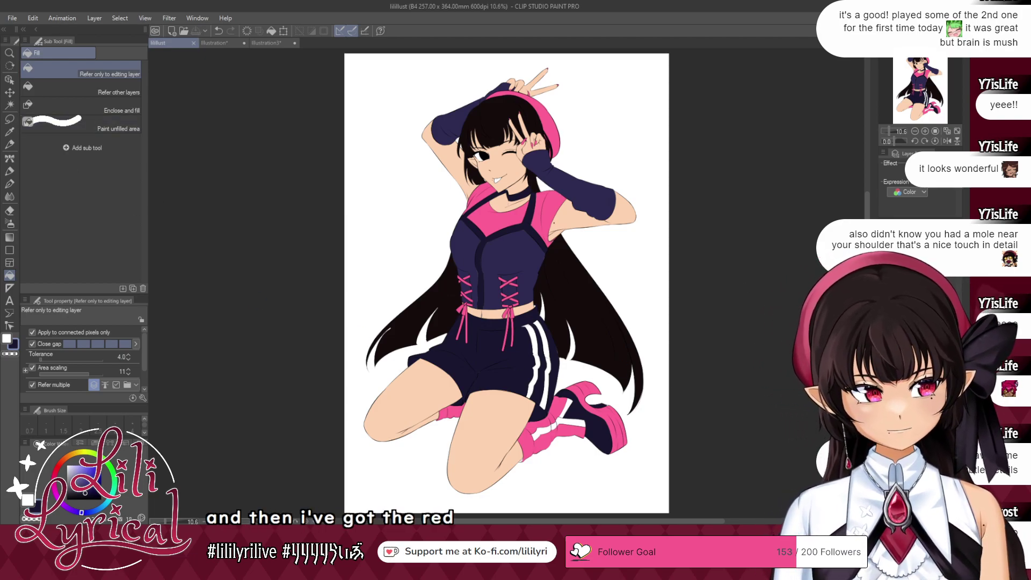
- Sample the darker red from the color sketch and color the boot's straps and the sole's lower band with it
left_click(226, 43)
left_click(267, 43)
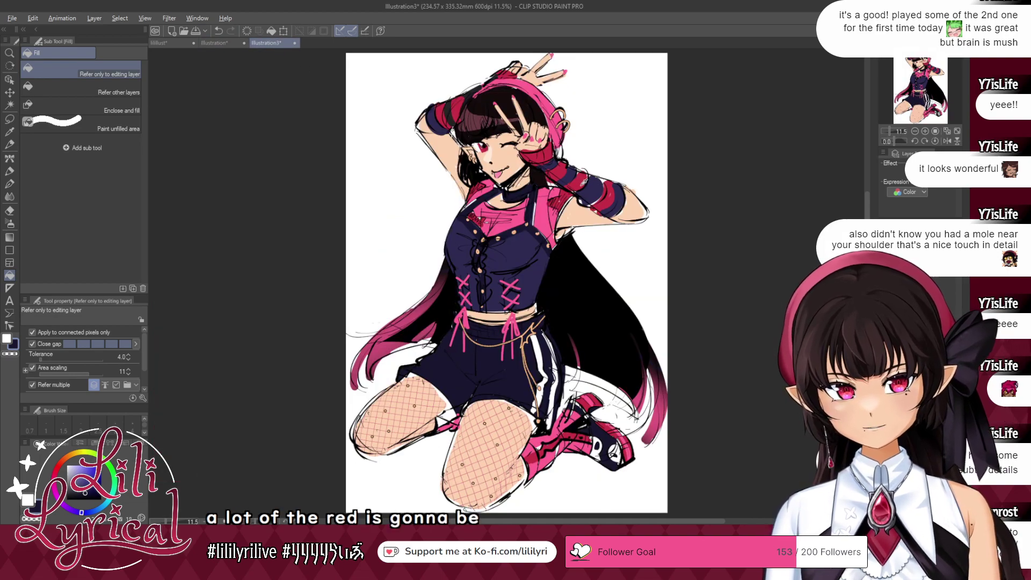
left_click(159, 43)
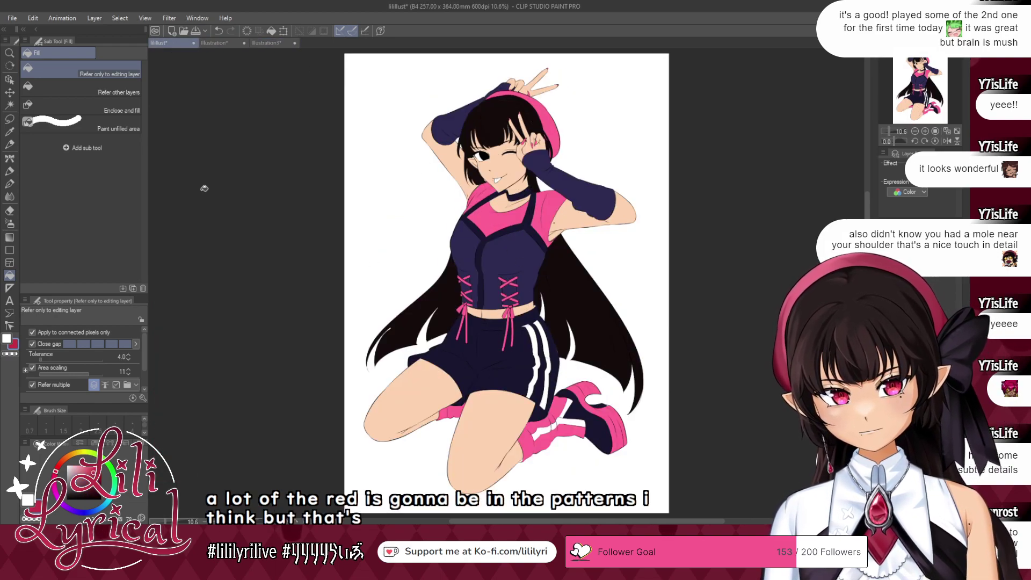
left_click(571, 423)
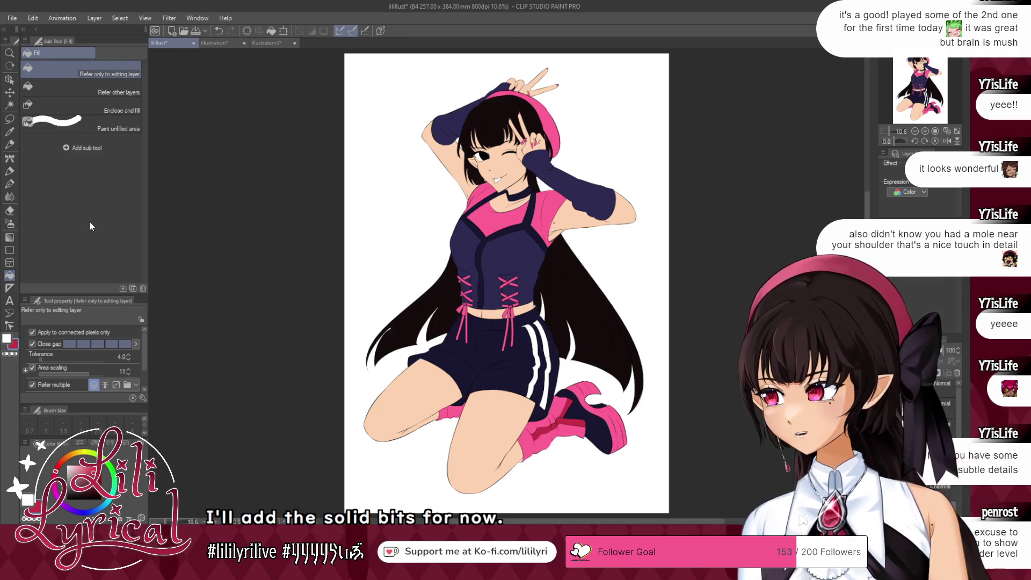
left_click(9, 171)
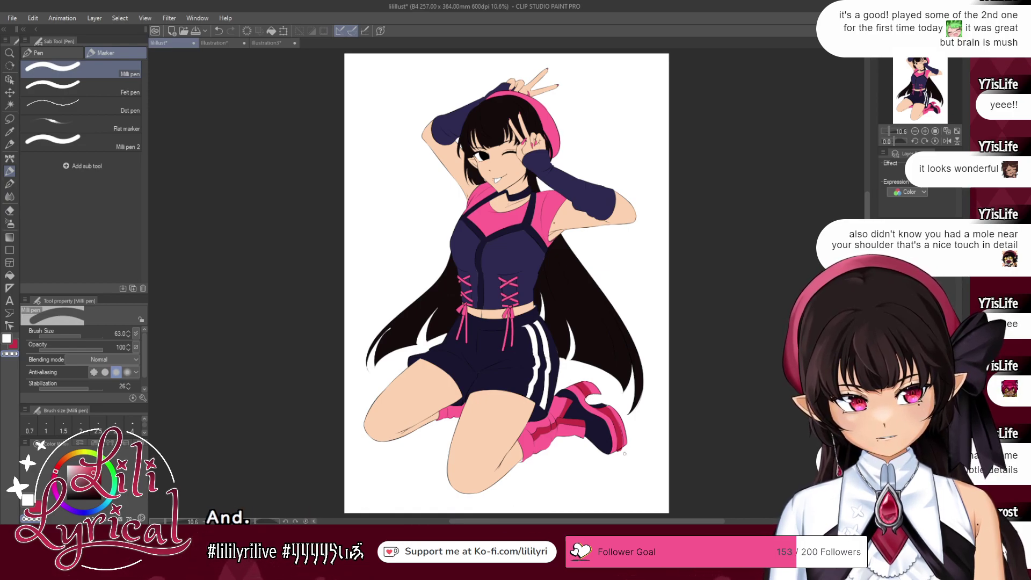
key("c")
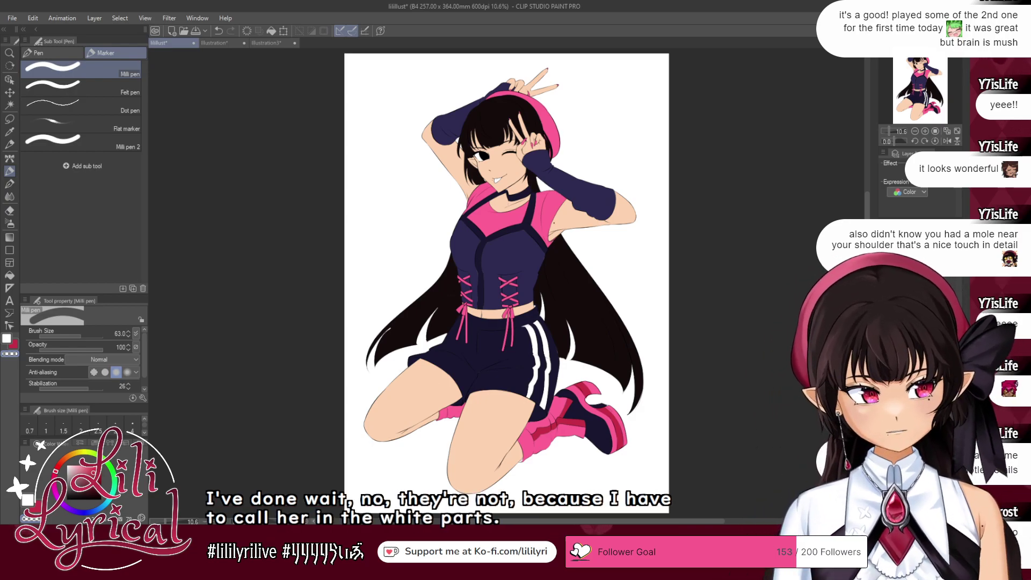
- Paint the tongue reddish pink, paint the white parts of the figure with a 204.7 Milli pen, and save the illustration
key("x")
left_click_drag(501, 179, 496, 182)
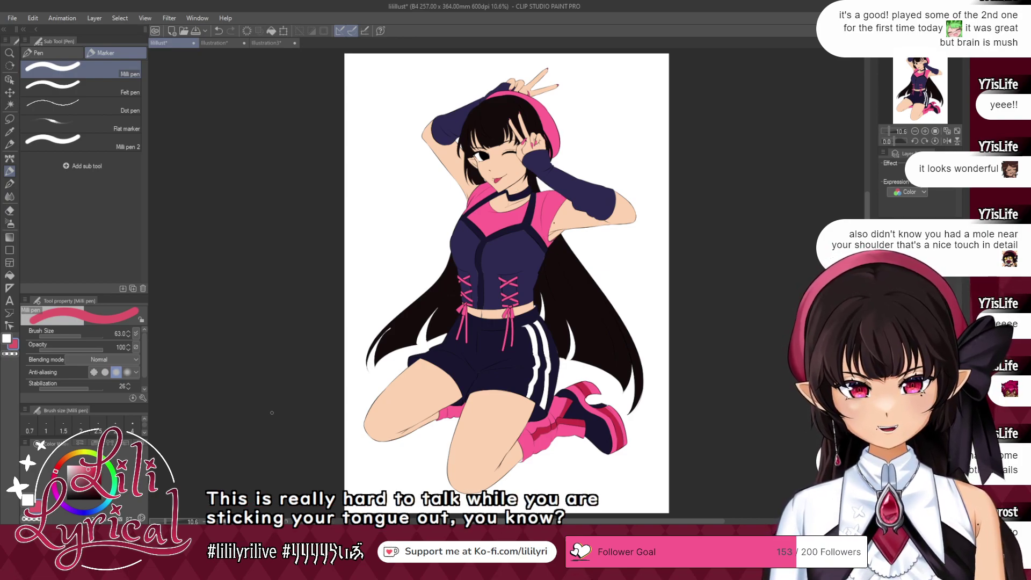
key("x")
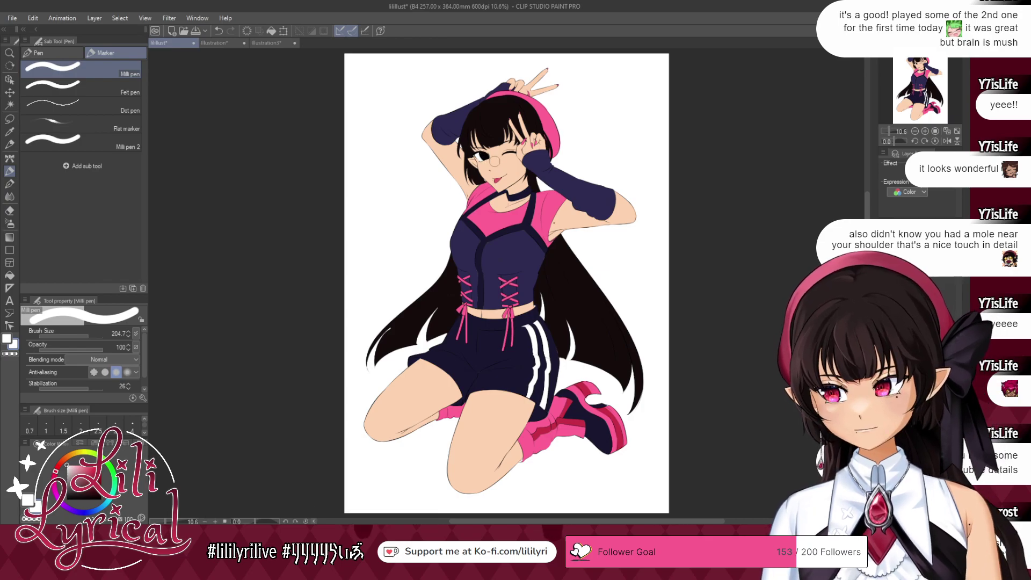
key("ctrl+s")
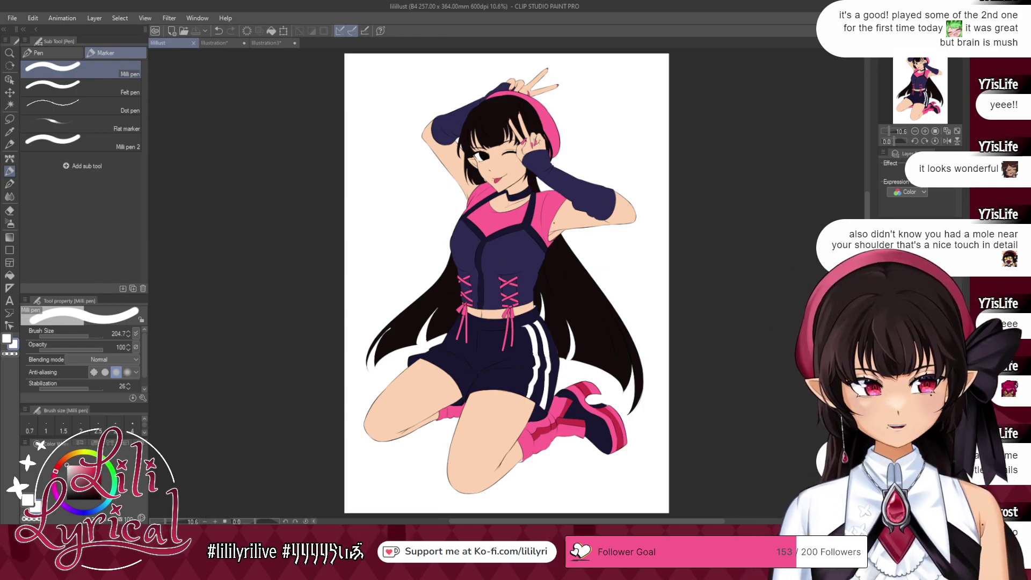
- Show the red zigzag background behind the figure to check the flat colors, and hide it again
key("ctrl+z")
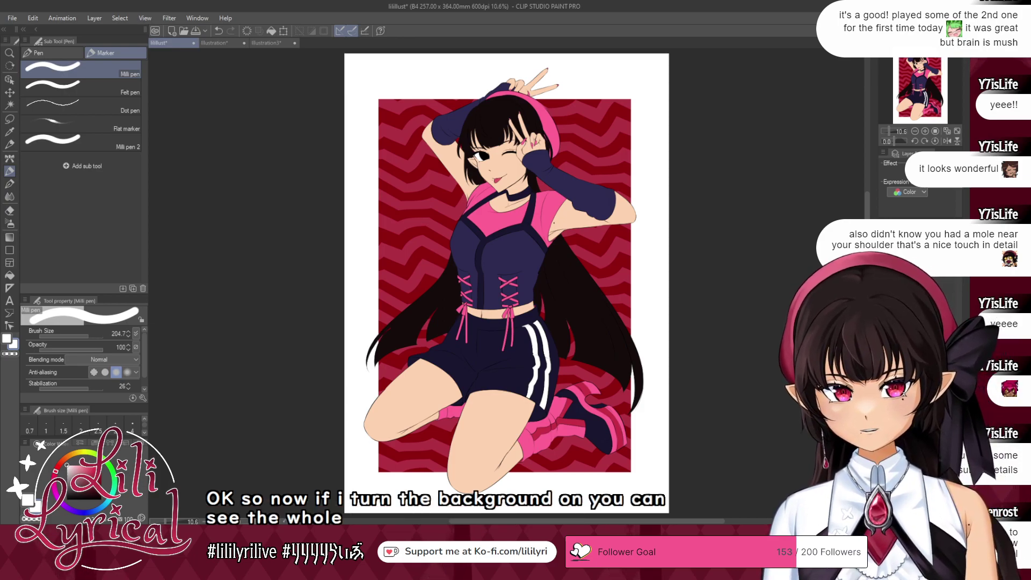
key("ctrl+s")
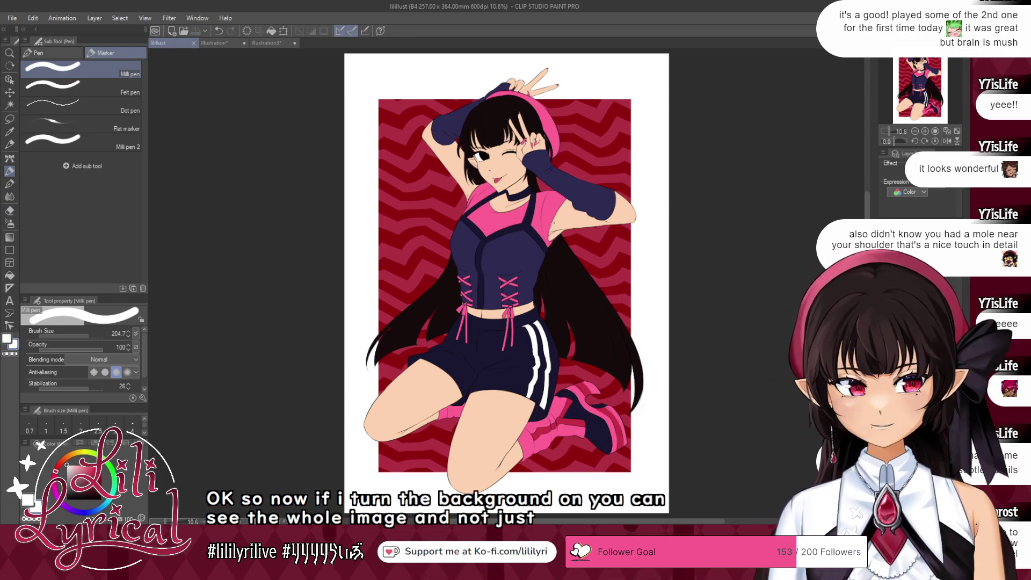
key("ctrl+z")
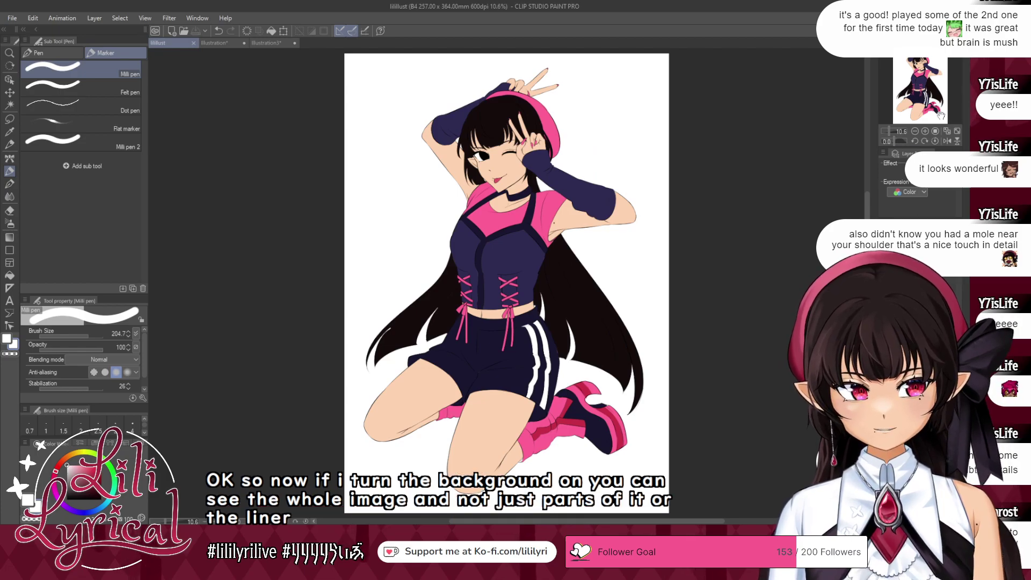
- Patch the unfilled specks along the hair around the face with near-black, using the Milli pen at brush size 49.7
left_click(912, 62)
left_click(925, 132)
left_click(925, 132)
left_click(925, 132)
left_click_drag(915, 64, 917, 63)
left_click(9, 79)
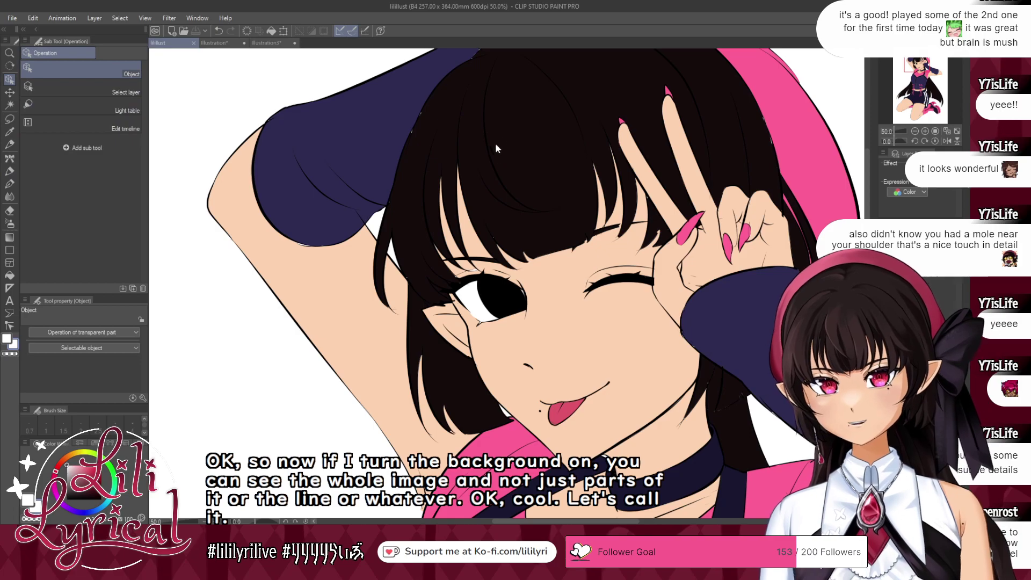
left_click_drag(494, 147, 436, 169)
key("ctrl+z")
left_click(9, 172)
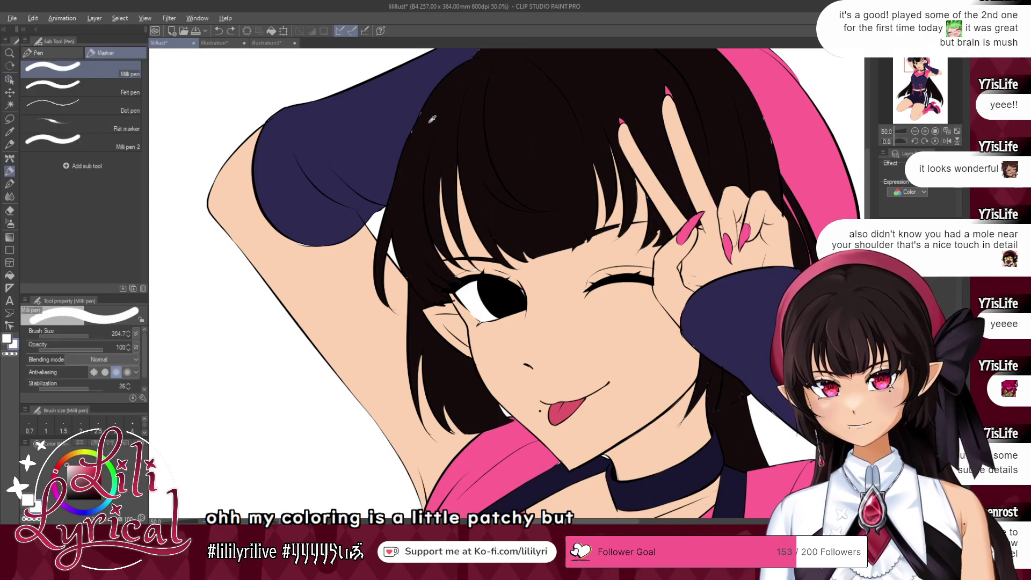
left_click(79, 337)
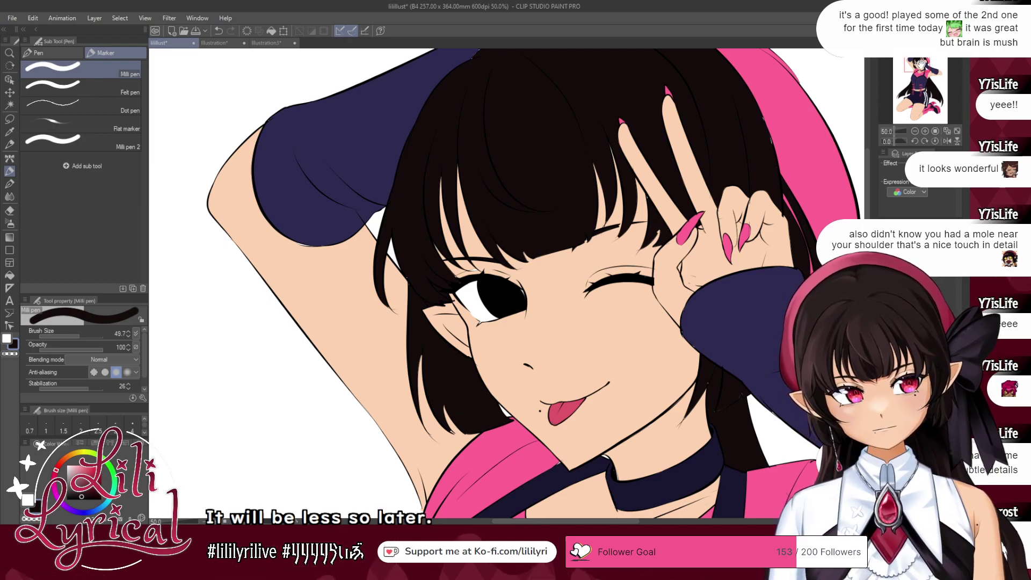
- Reduce the Milli pen's brush size to 10.3 and save the illustration
scroll(618, 82, "up", 3)
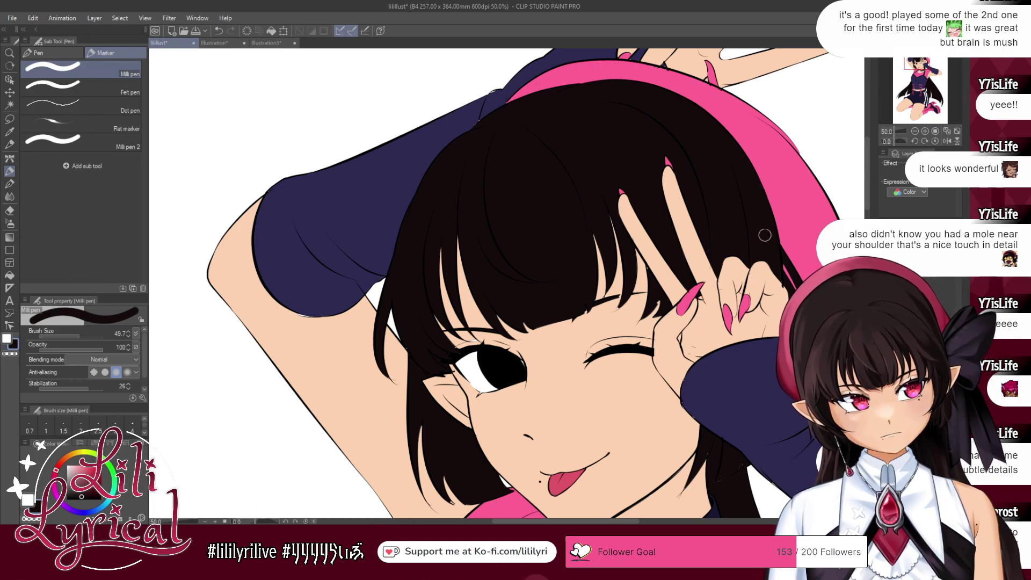
left_click_drag(918, 62, 919, 66)
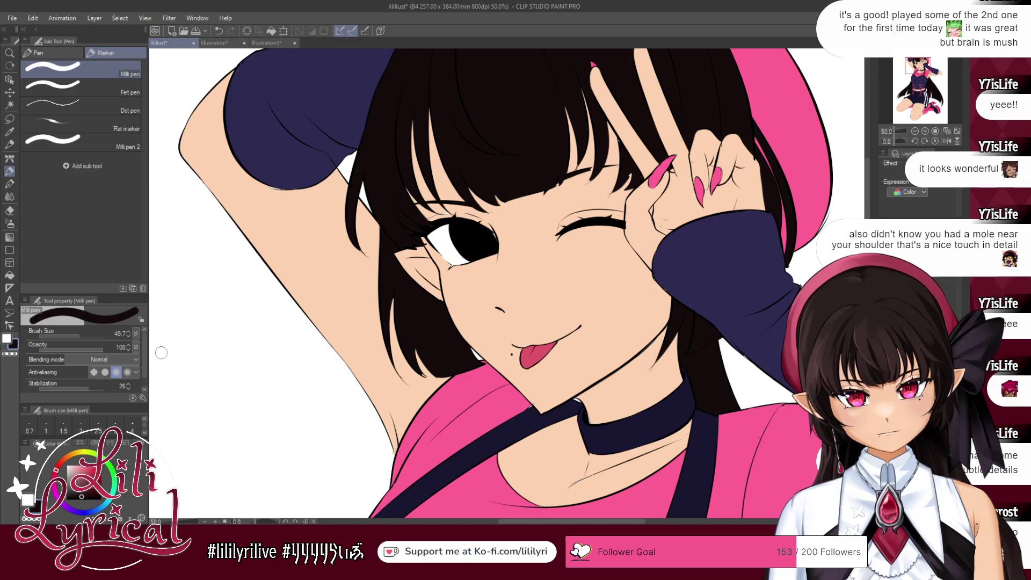
left_click(68, 336)
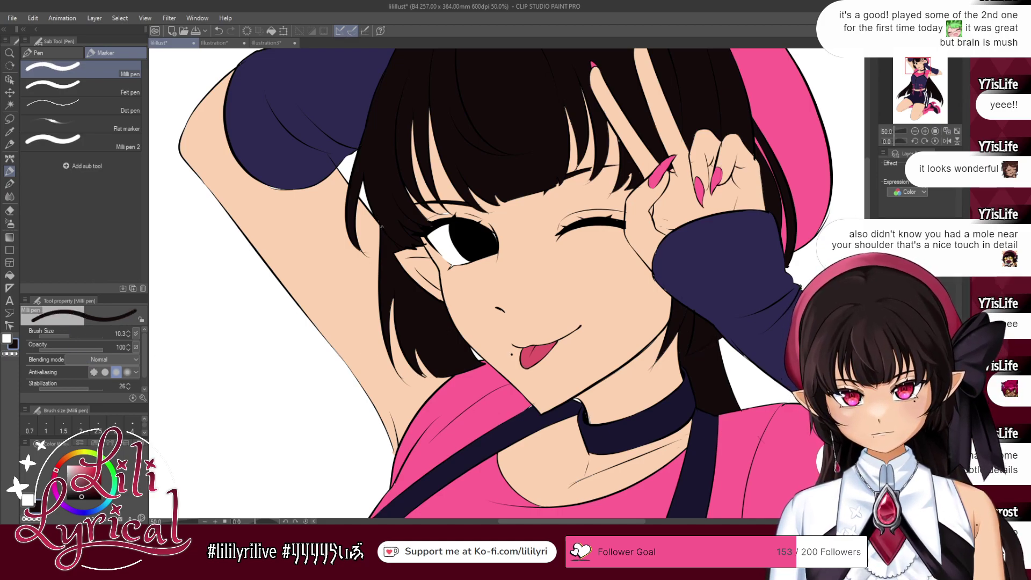
key("ctrl+s")
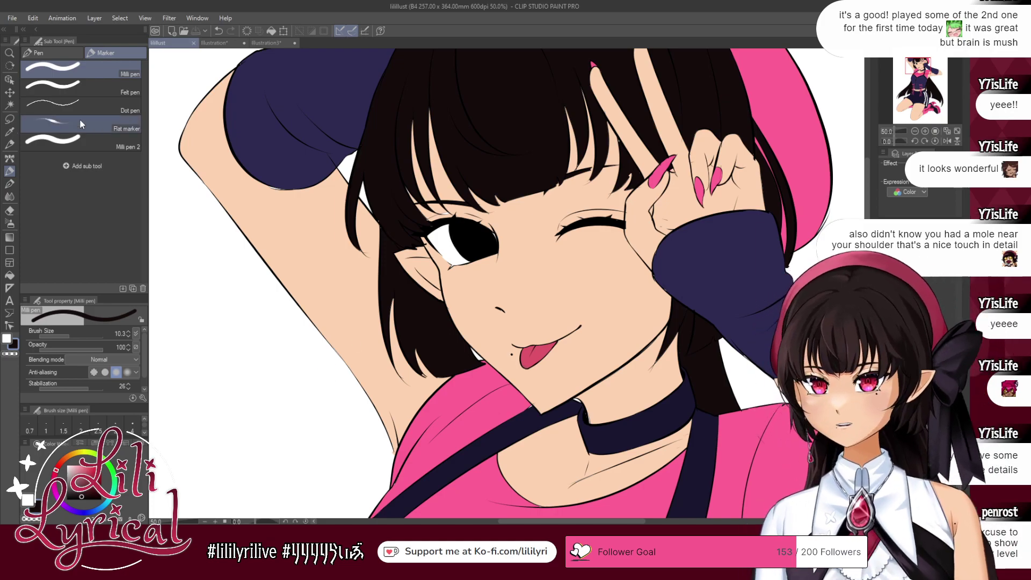
- Sample the crimson from the color sketch and fill the open eye's iris with the line drawing brush at size 79.7
key("o")
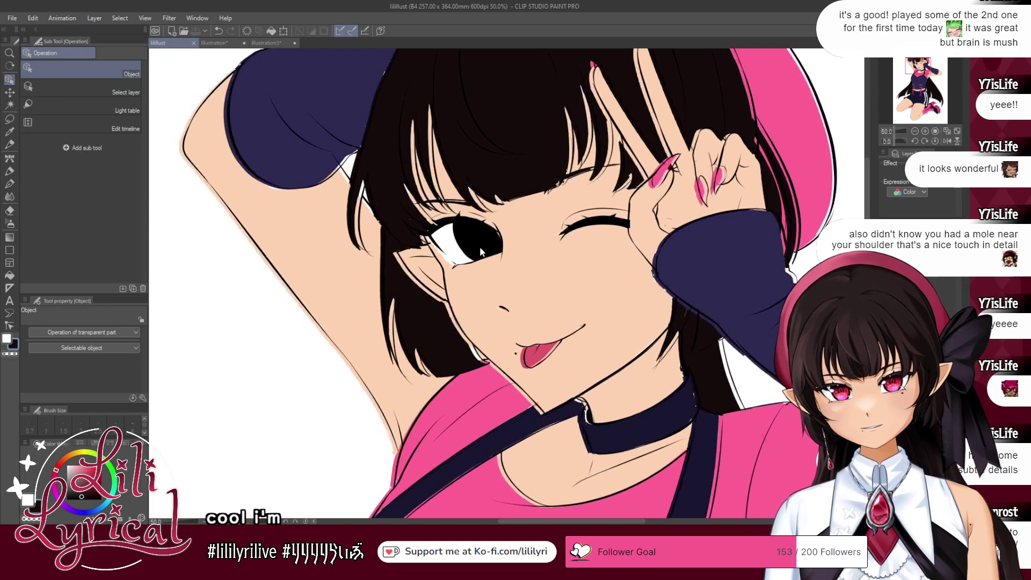
left_click(11, 184)
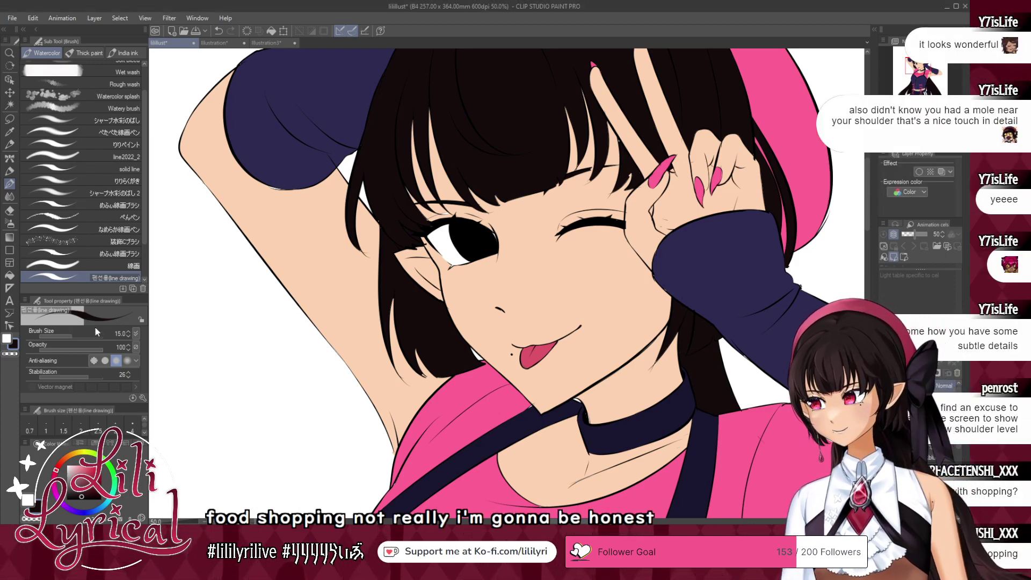
left_click_drag(75, 337, 78, 335)
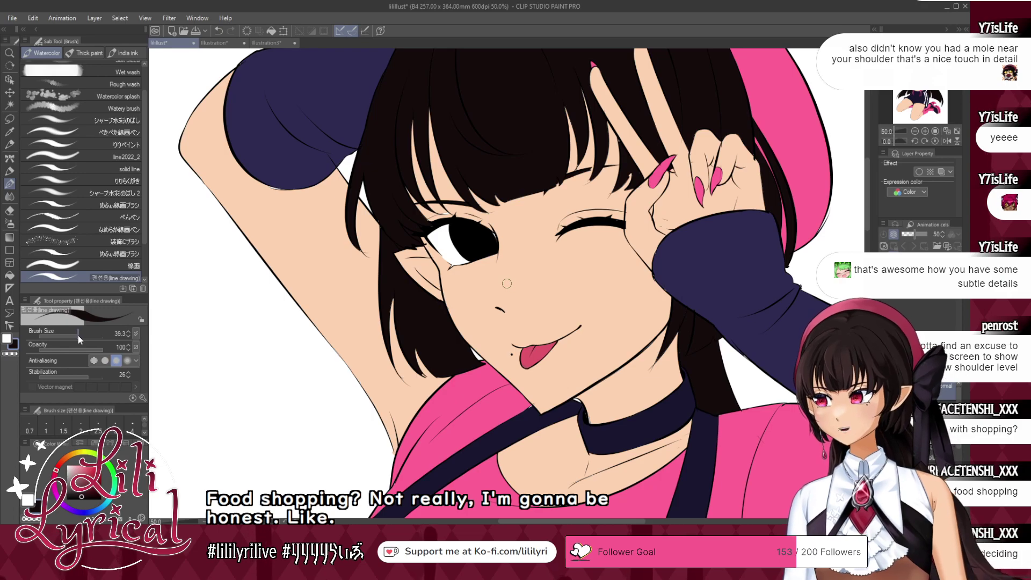
left_click(274, 43)
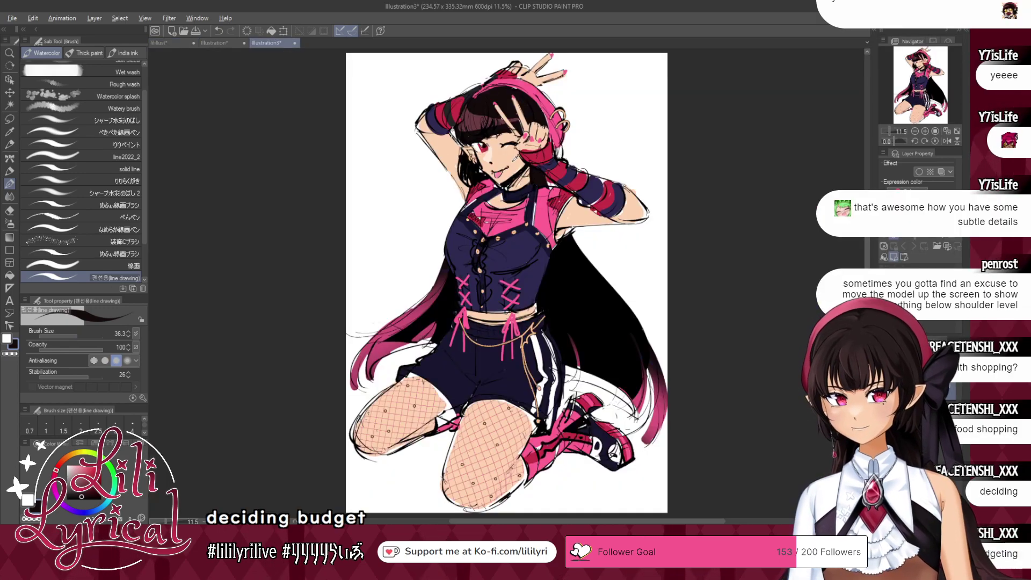
left_click(162, 43)
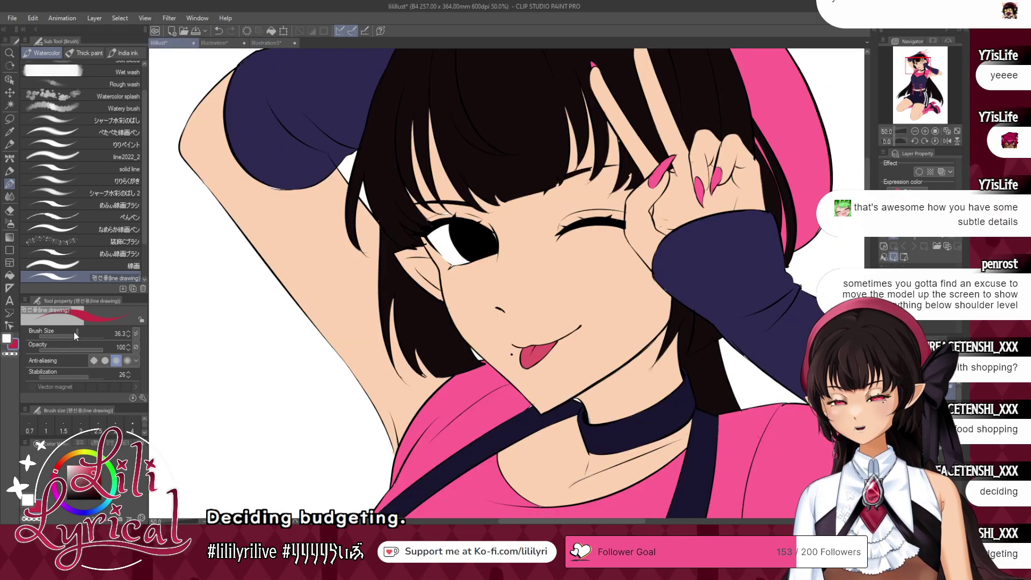
left_click_drag(77, 336, 82, 337)
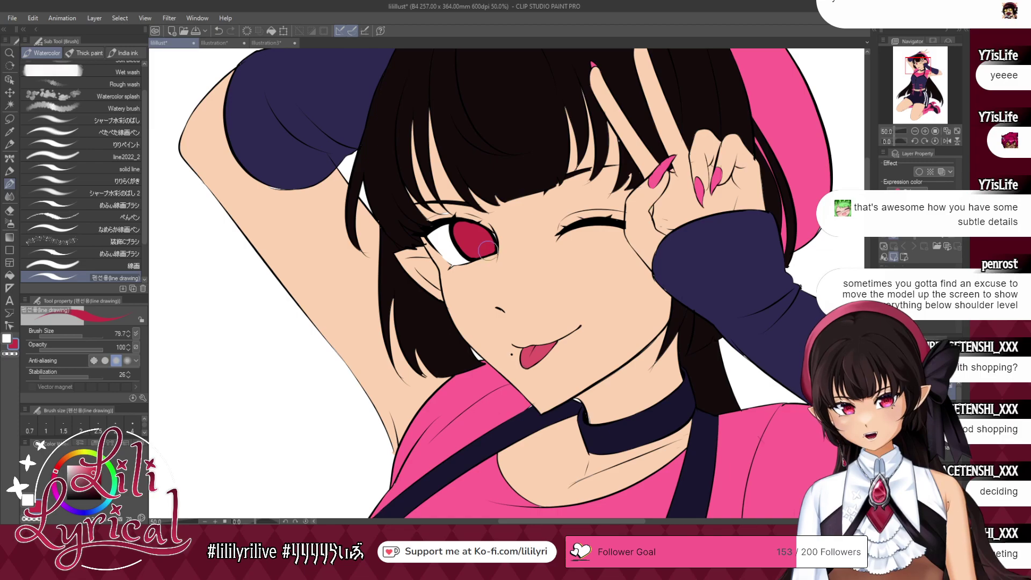
- Fade the upper part of the crimson iris into black with the Soft eraser at size 127.7
left_click(9, 210)
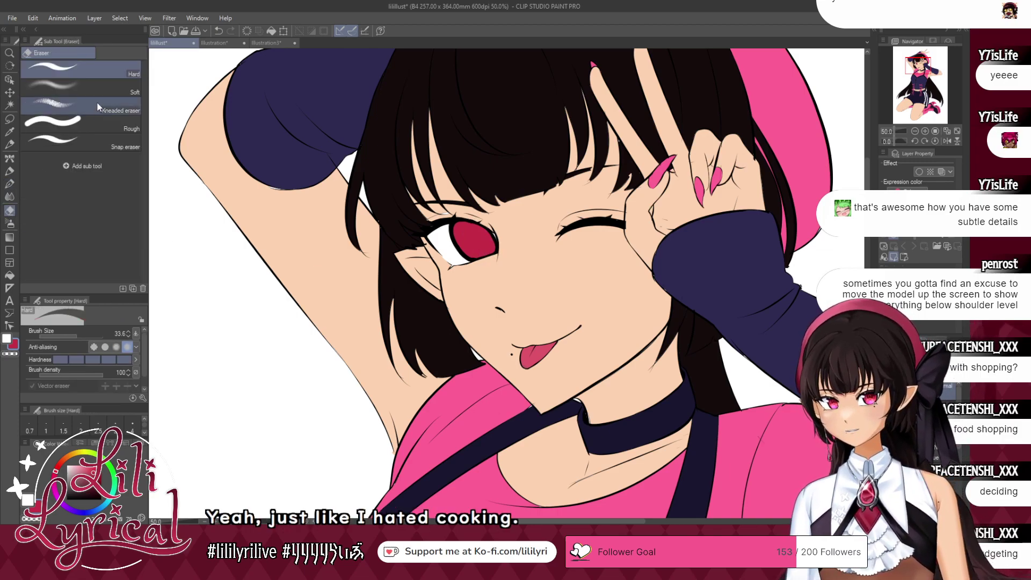
left_click(81, 89)
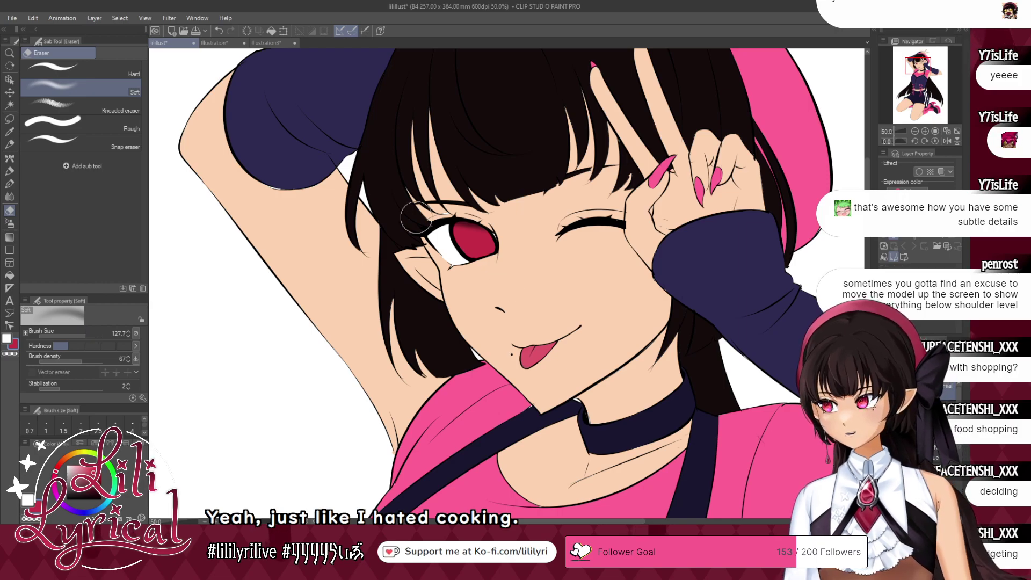
key("ctrl+z")
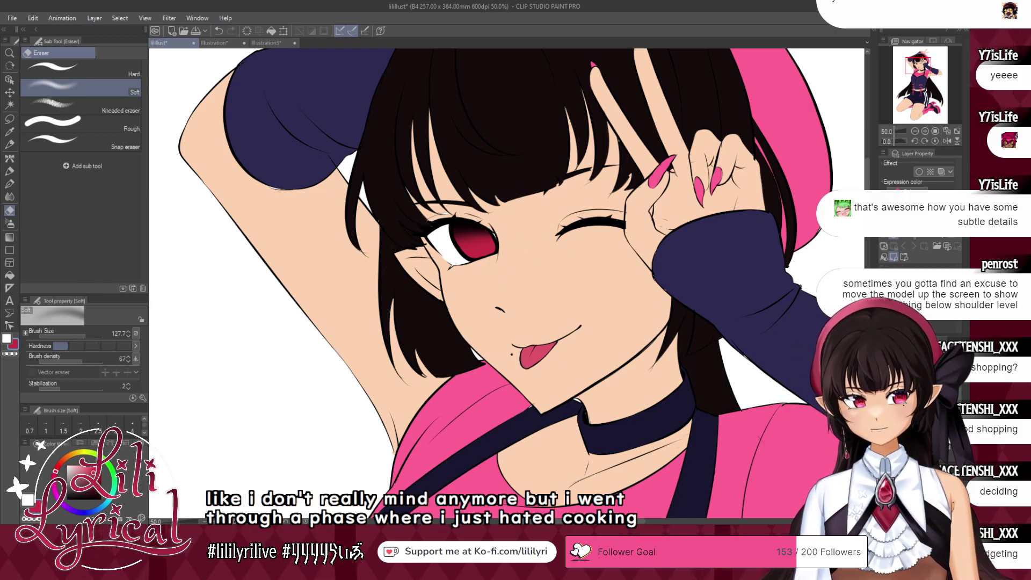
- Draw a dark pupil with a crimson ring and dark centre in the iris, using the Milli pen at size 16.5
left_click(9, 171)
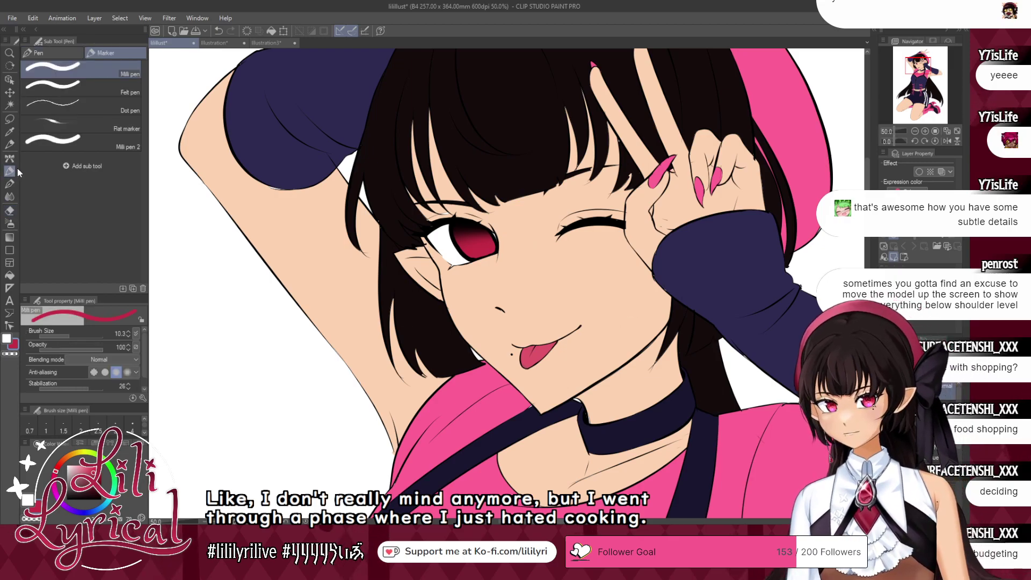
left_click(72, 336)
left_click(474, 228, "alt")
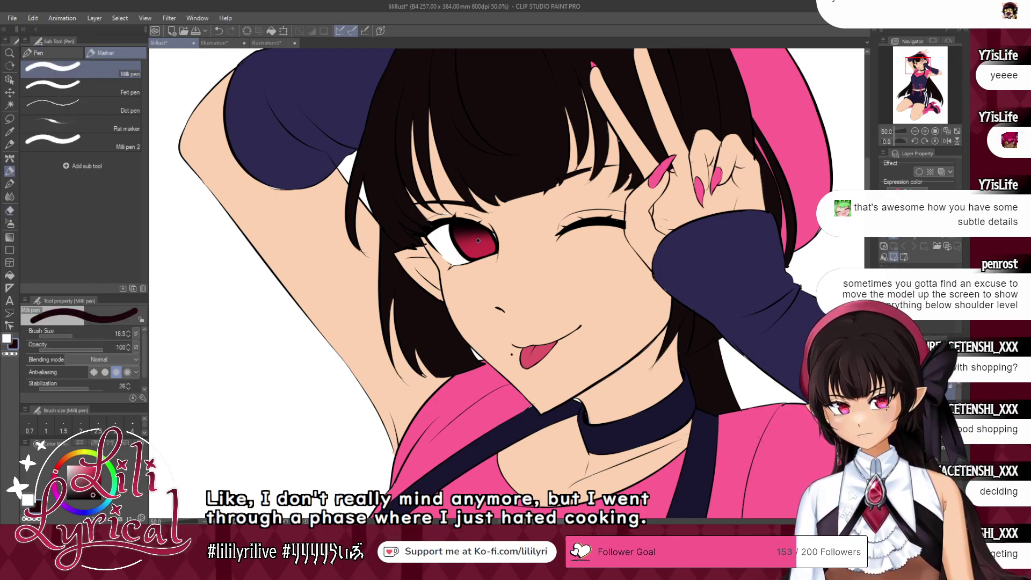
left_click_drag(480, 235, 479, 236)
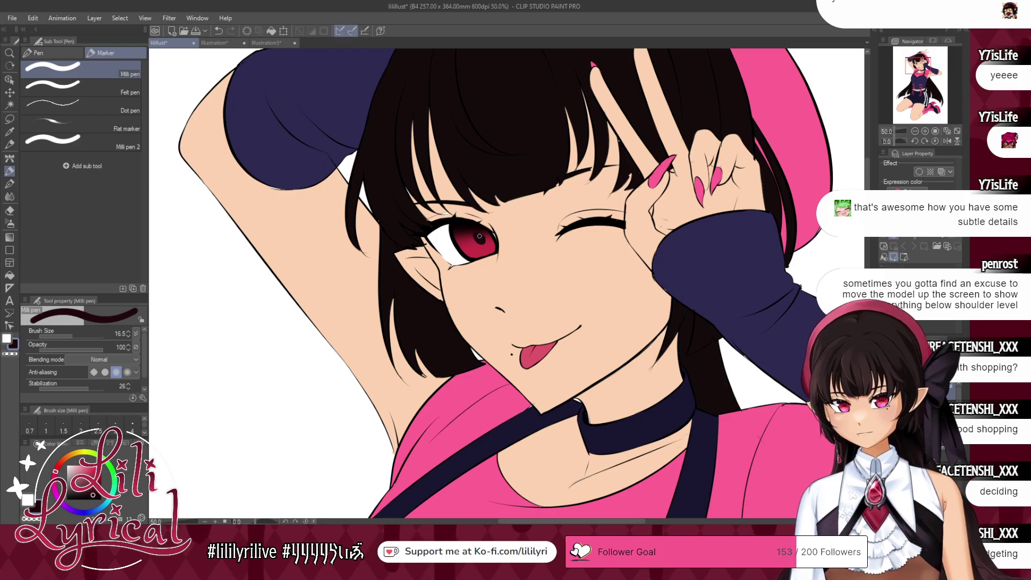
left_click(475, 223, "alt")
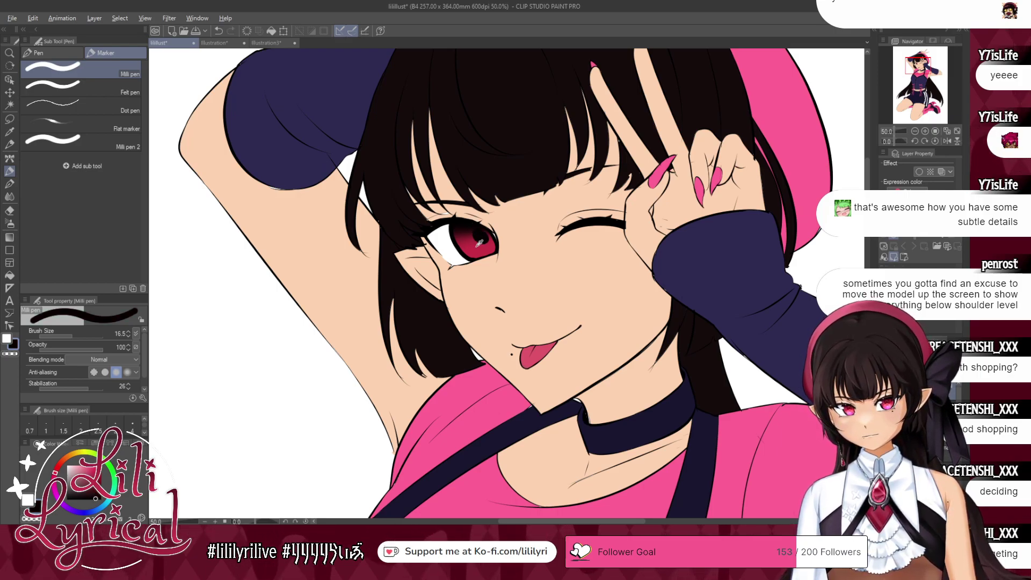
left_click(481, 235, "alt")
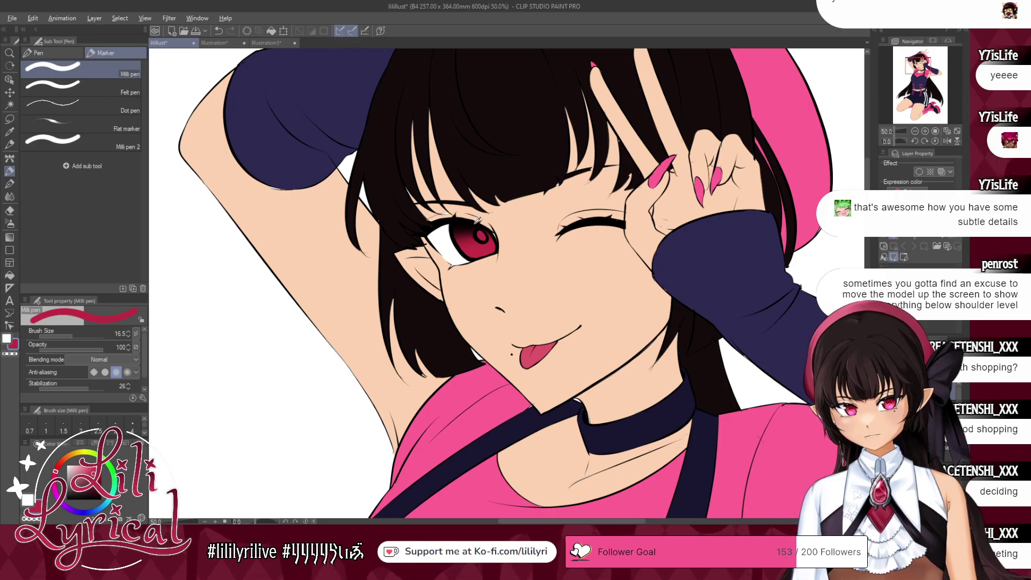
left_click(478, 220, "alt")
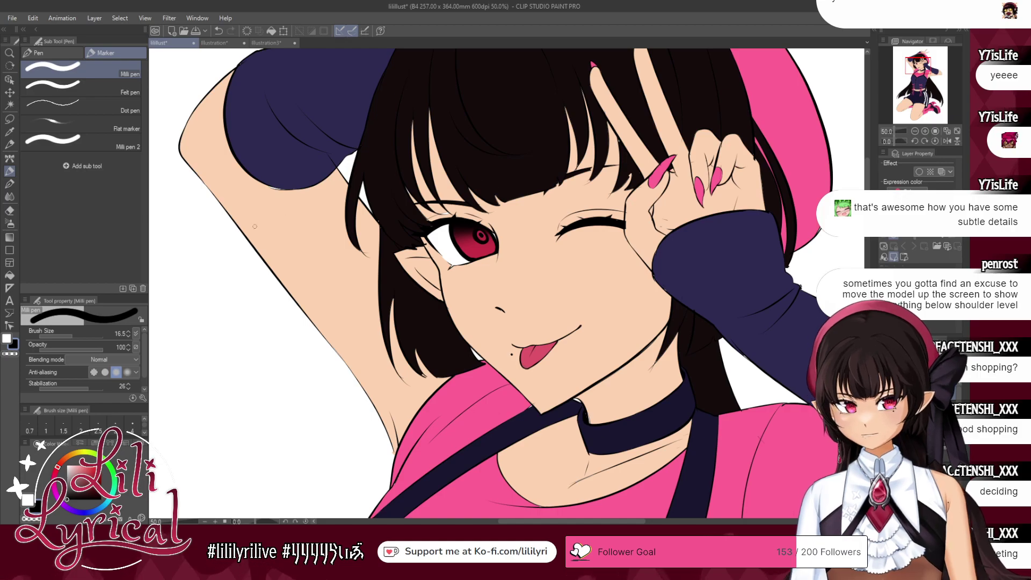
- Draw thin dark curved lines around the pupil with the りりペイント brush at size 11.2
left_click(8, 184)
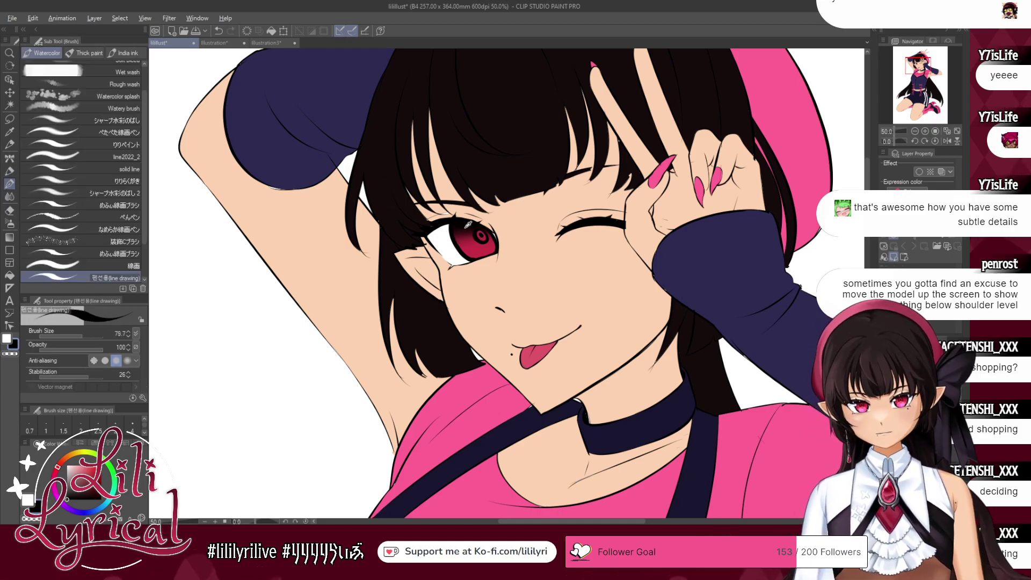
left_click(123, 156)
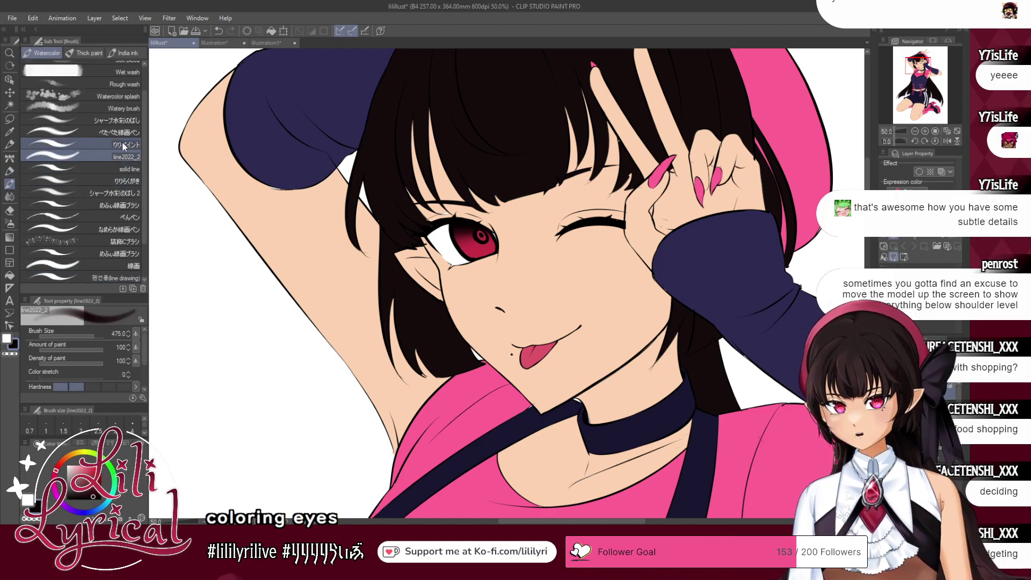
left_click(124, 145)
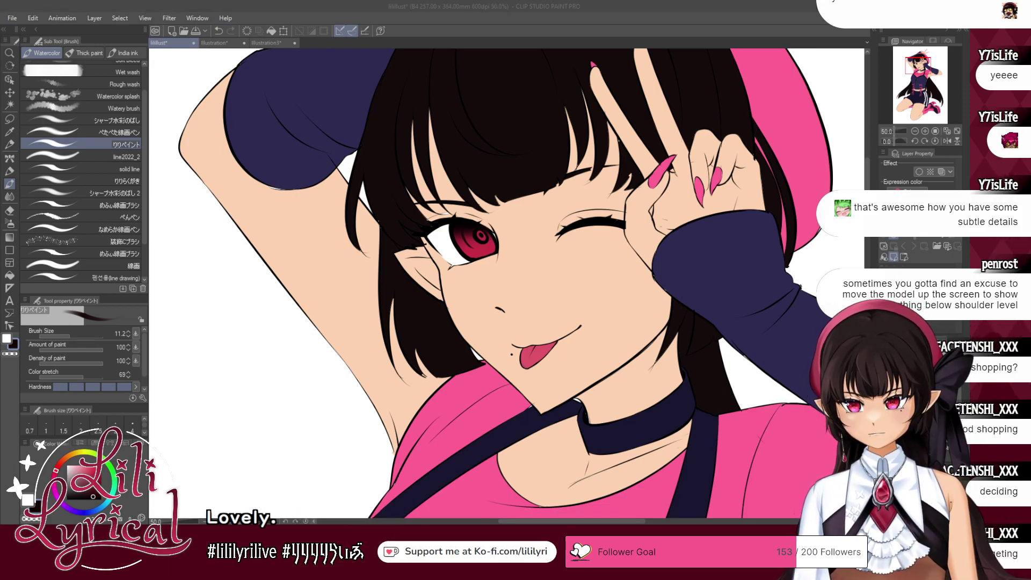
left_click(744, 352)
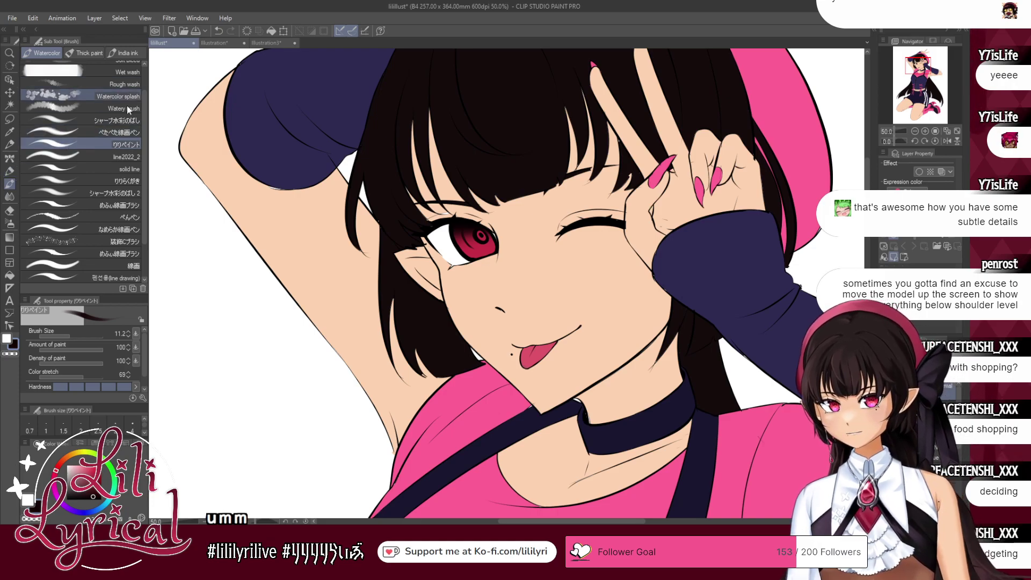
- Brighten the lower iris with sampled crimson using the Cm_しゅわしゅわライト-四角 effect brush at size 45, and soften it with the Soft eraser
left_click(10, 158)
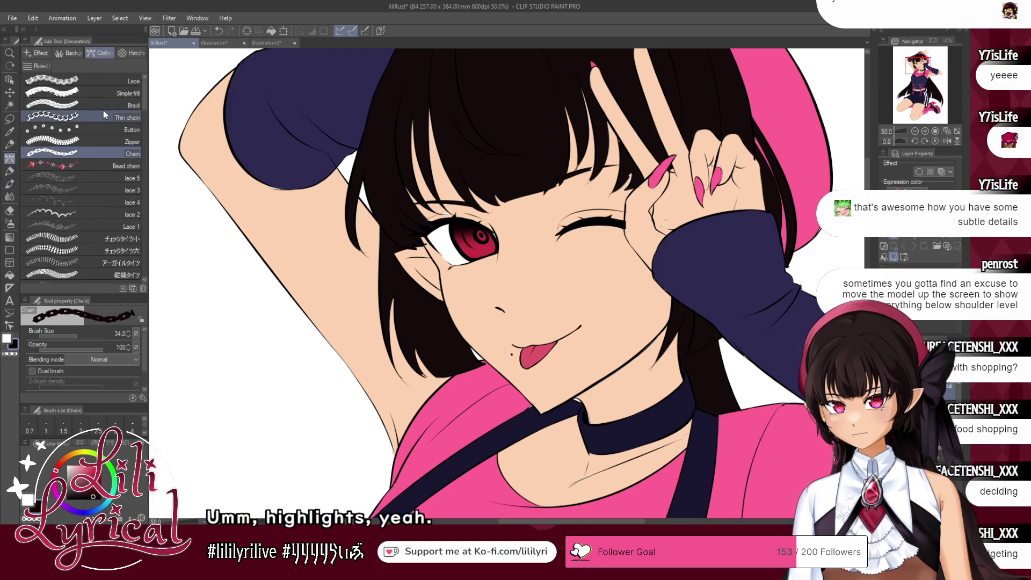
left_click(38, 53)
scroll(80, 188, "down", 2)
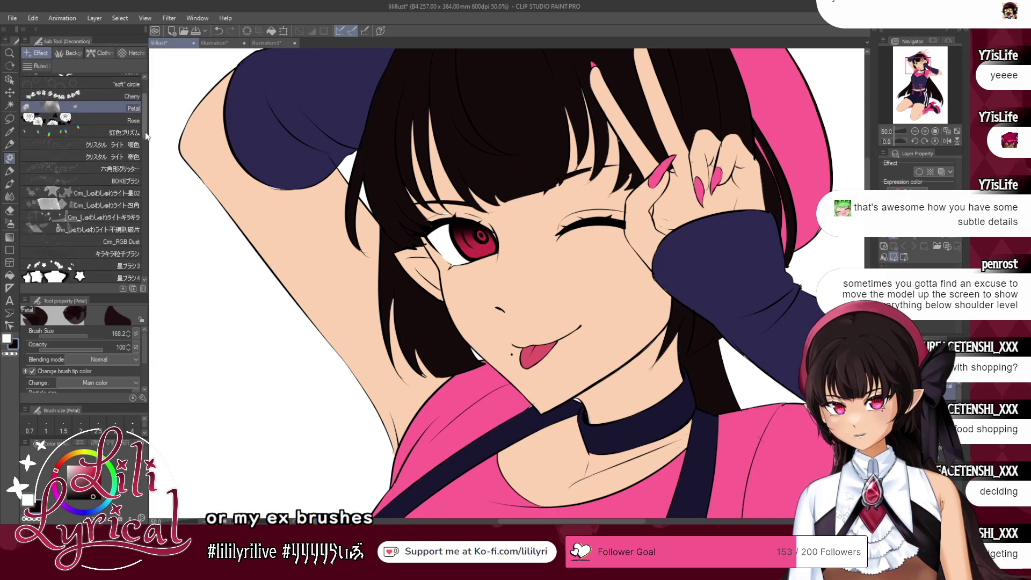
left_click(80, 205)
left_click(483, 247, "alt")
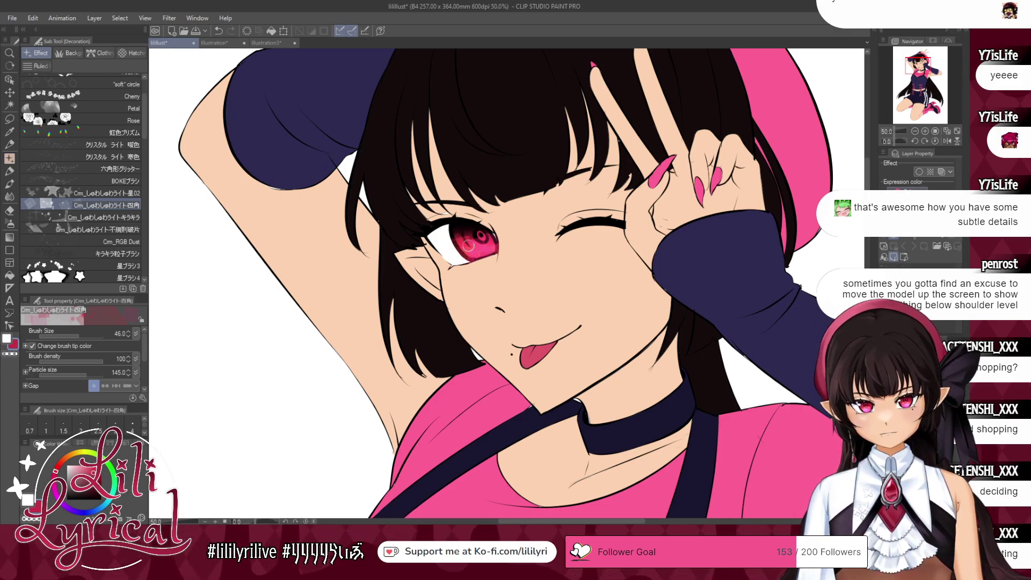
left_click(10, 211)
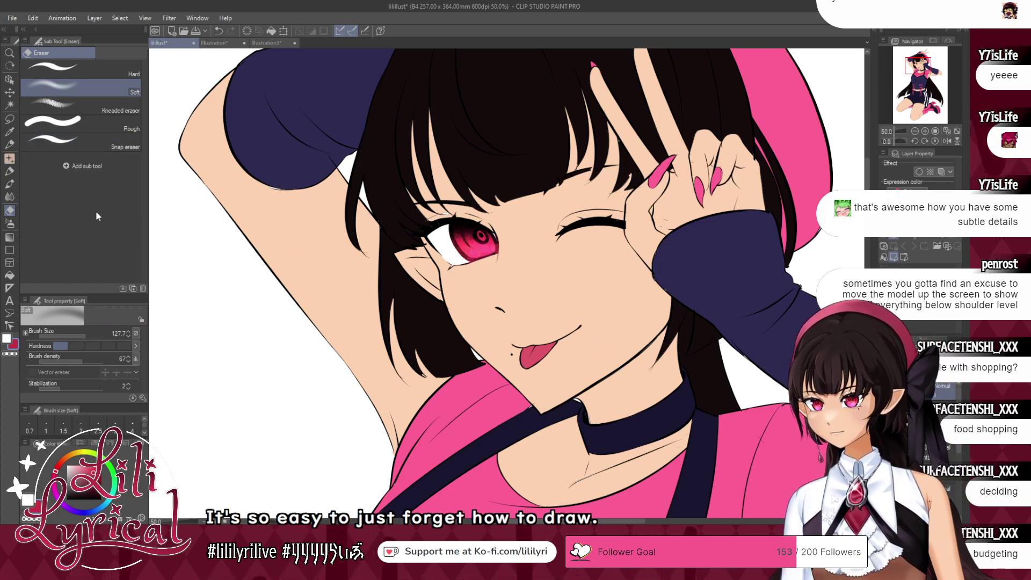
- Paint a round pink highlight in the lower iris with the Milli pen at brush size 73.7
left_click(9, 172)
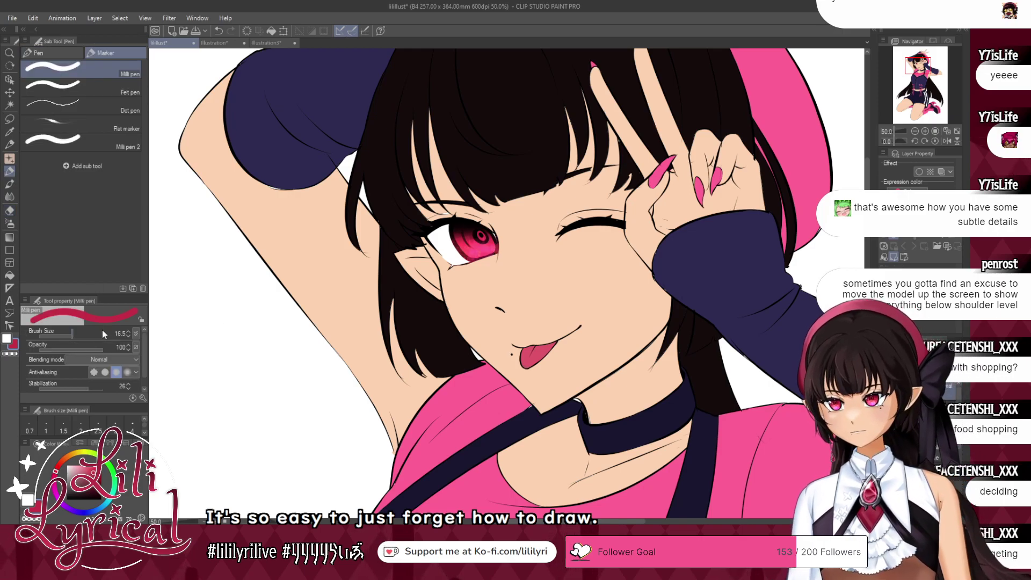
left_click(82, 336)
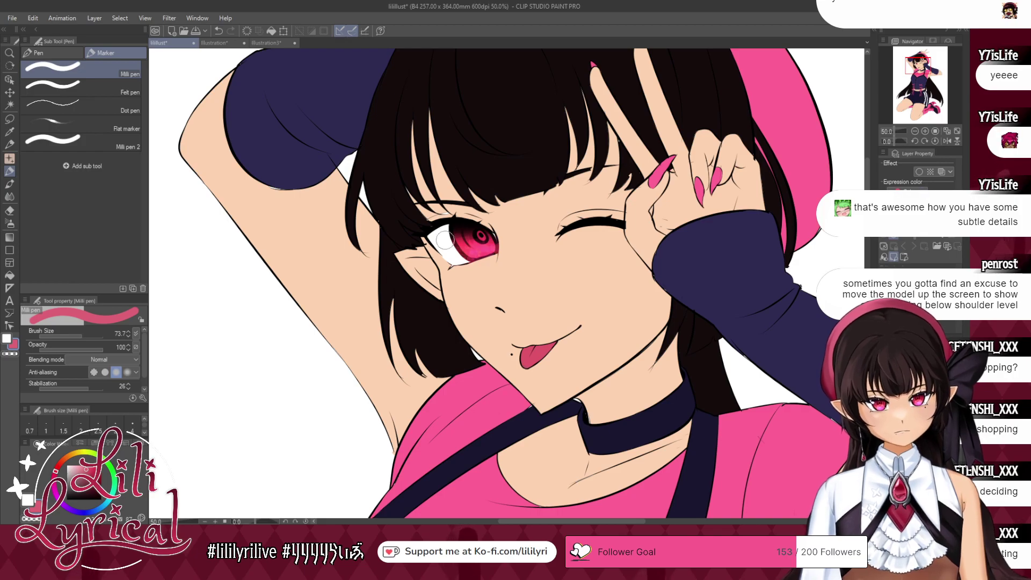
left_click_drag(477, 253, 483, 251)
- Add fine light-pink details to the iris with a 5.1 Milli pen and blend the highlight's inside with Blur at size 24.5
left_click(473, 261, "alt")
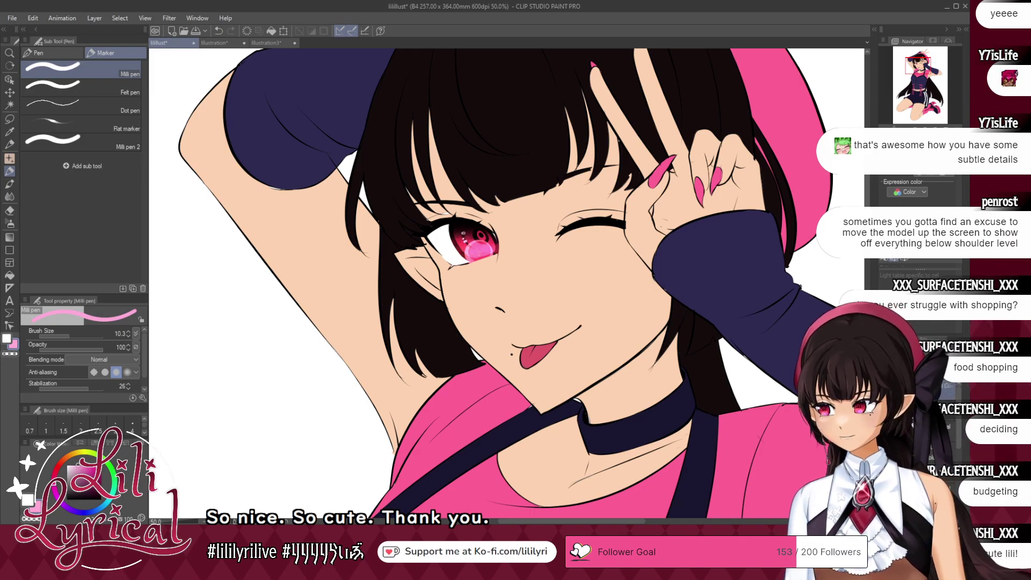
left_click(65, 337)
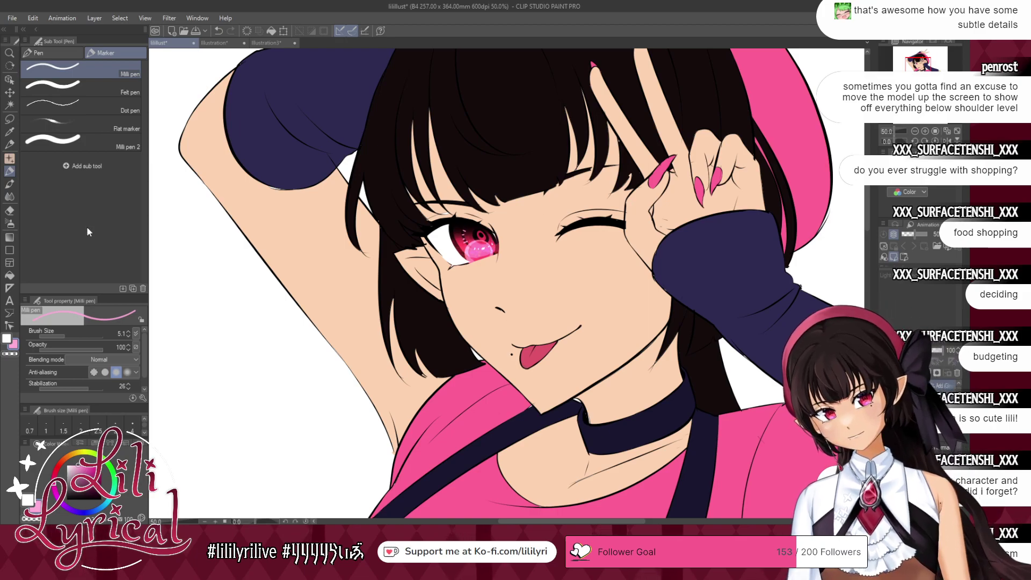
left_click(10, 196)
left_click(80, 88)
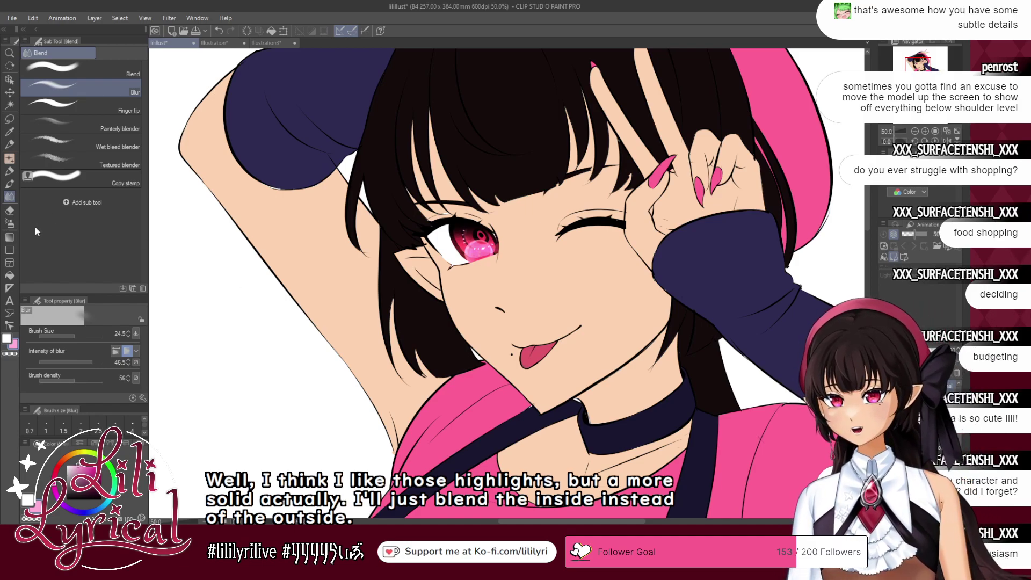
- Sample the sleeve's navy and airbrush a blue tint over the upper part of the eye with the Soft airbrush at size 138.2
left_click(9, 222)
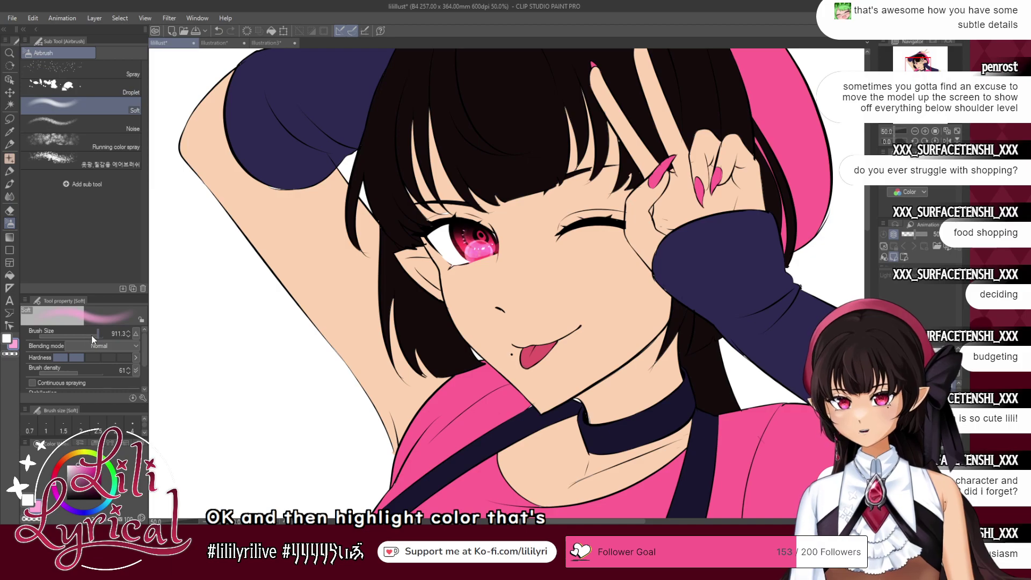
left_click(91, 336)
left_click(295, 153, "alt")
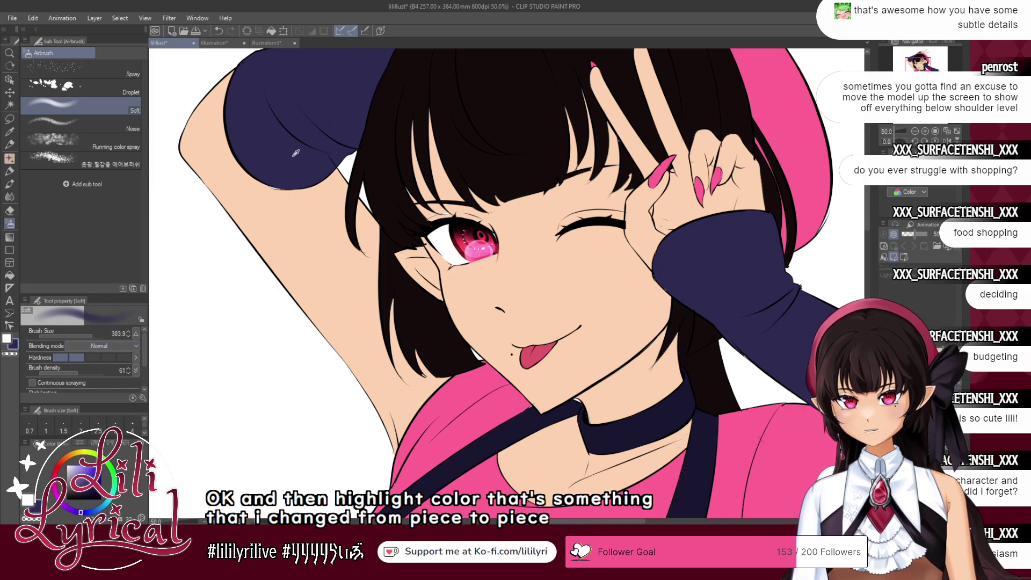
left_click(86, 336)
mouse_move(488, 221)
left_mouse_down()
mouse_move(500, 222)
mouse_move(483, 222)
left_mouse_up()
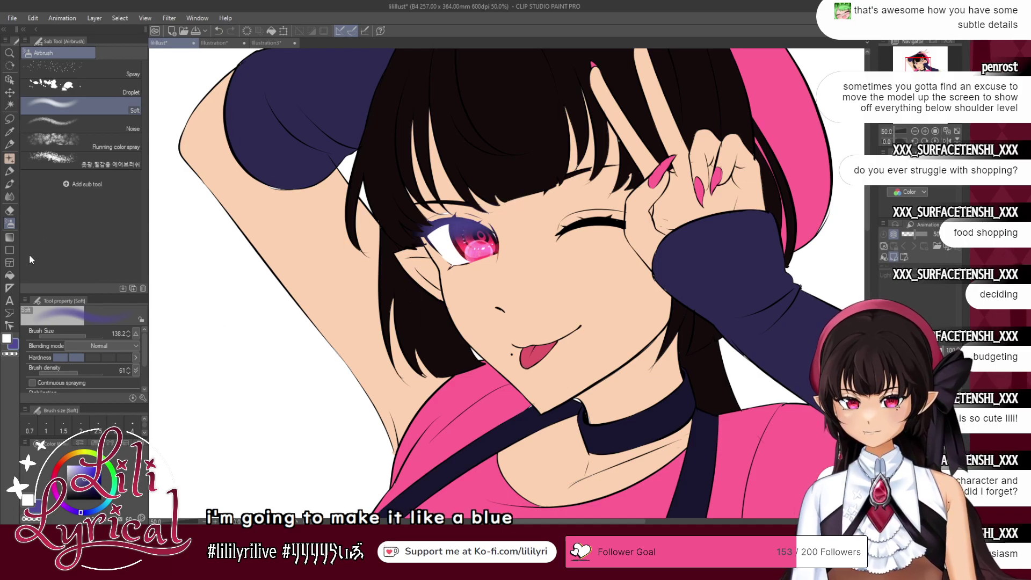
- Erase the blue tint spilling outside the iris with the Hard eraser at size 31, and soften the remaining tint with the Soft eraser at 127.7
key("e")
left_click(98, 73)
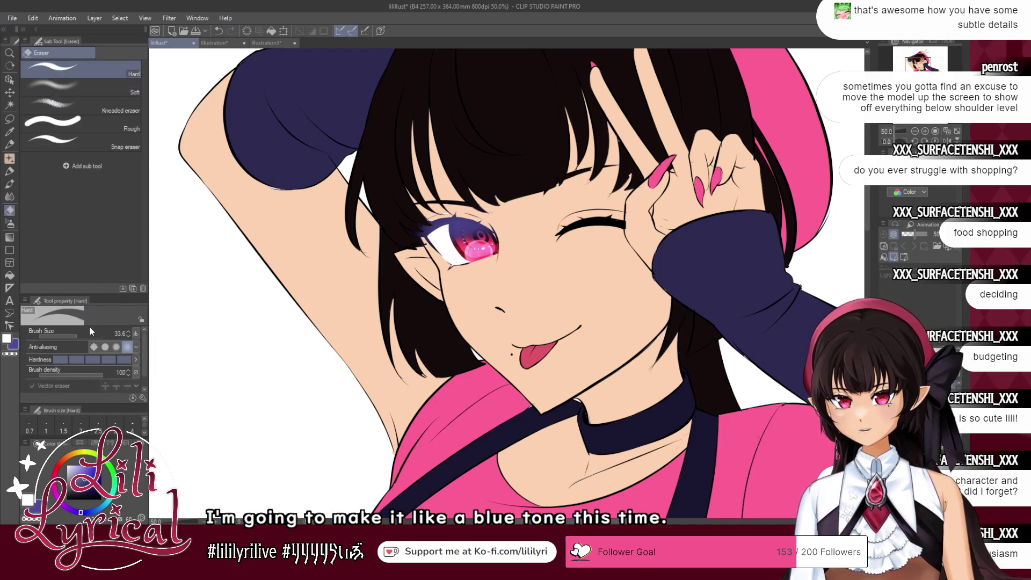
left_click(445, 233)
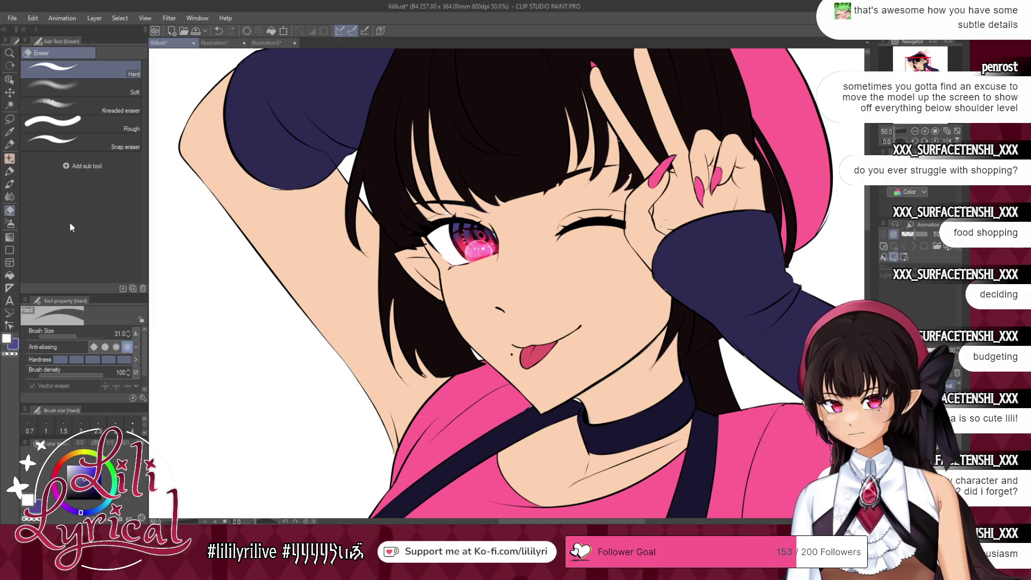
left_click(80, 88)
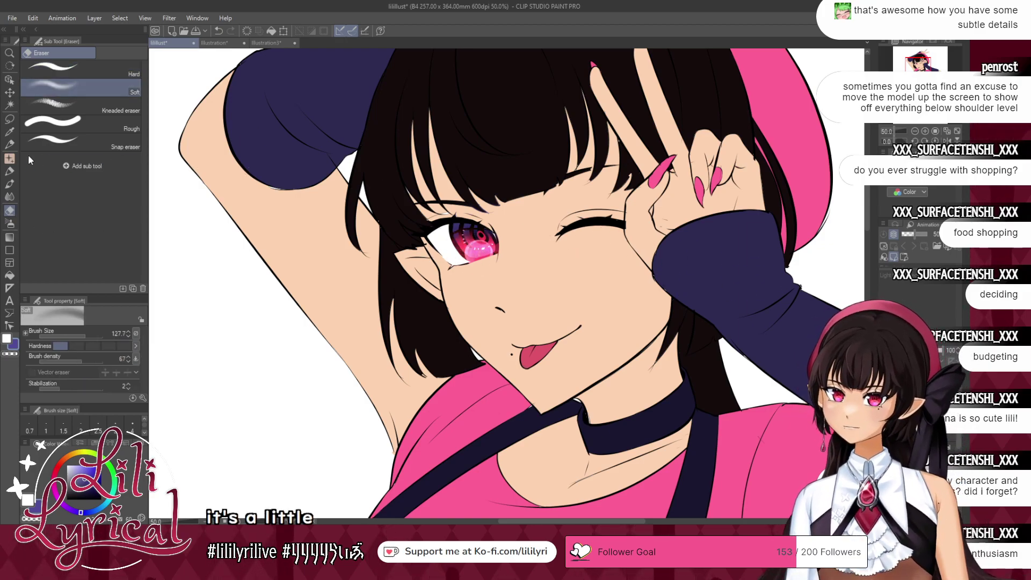
- Paint a small round white highlight with navy around it on the upper iris, using sampled colors and the Milli pen at 22.7 and 16.5
key("p")
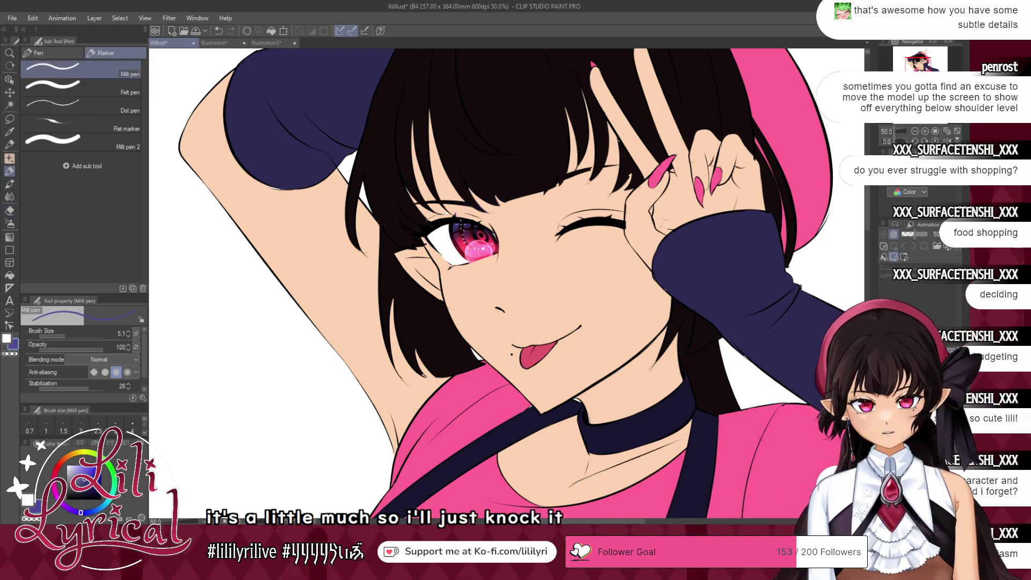
left_click(74, 336)
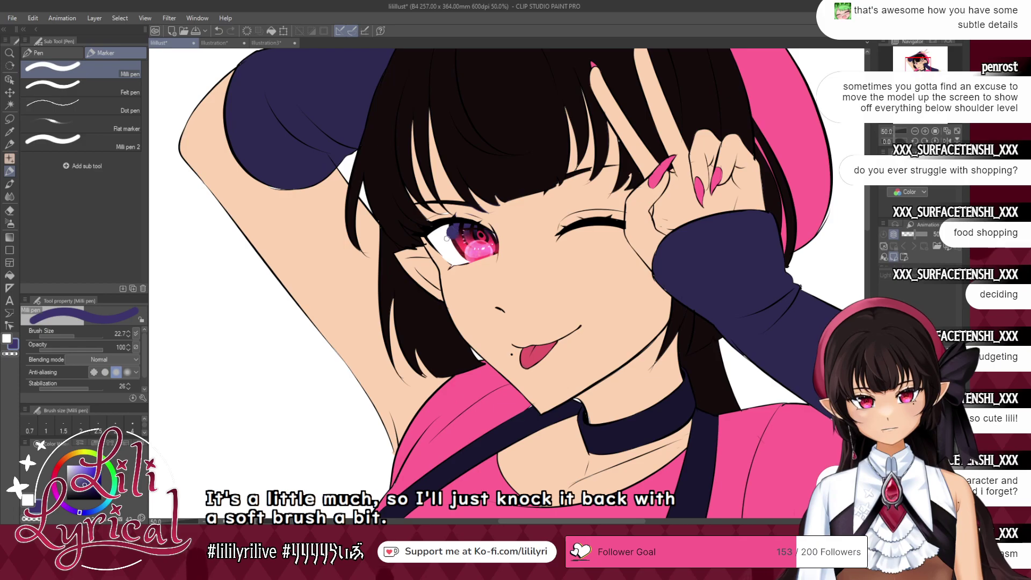
left_click(447, 238, "alt")
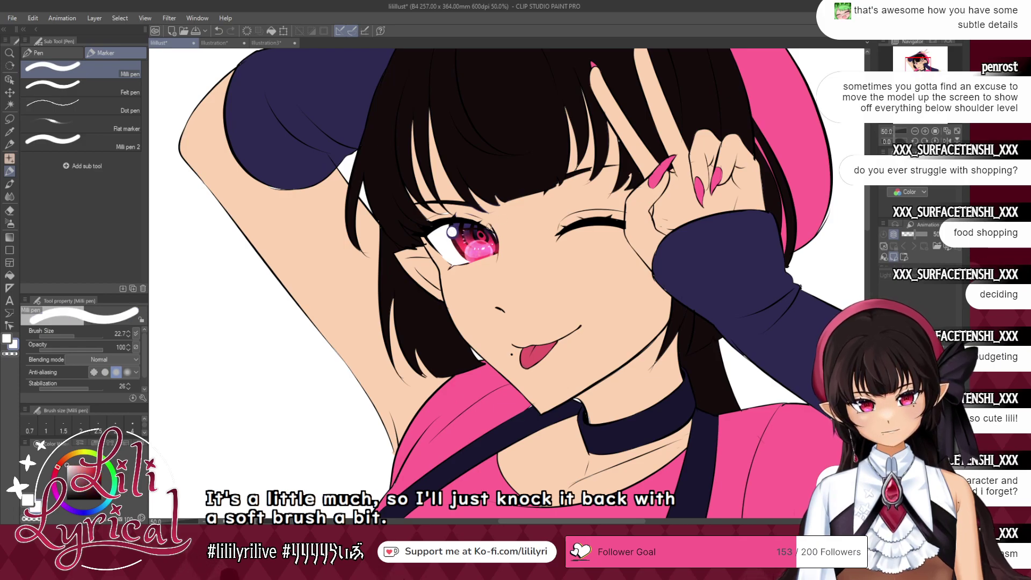
left_click(71, 336)
left_click(457, 224, "alt")
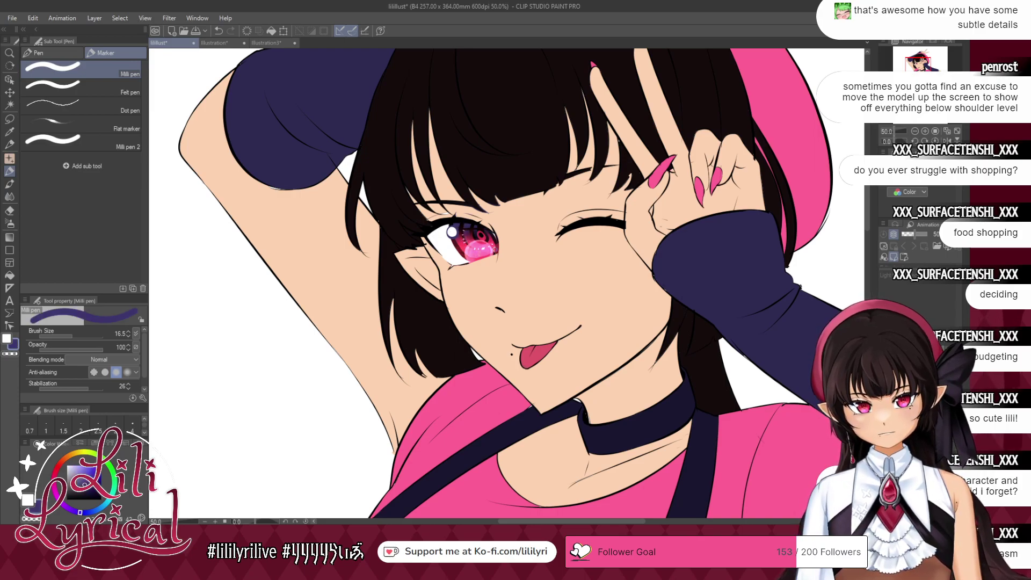
left_click(449, 252, "alt")
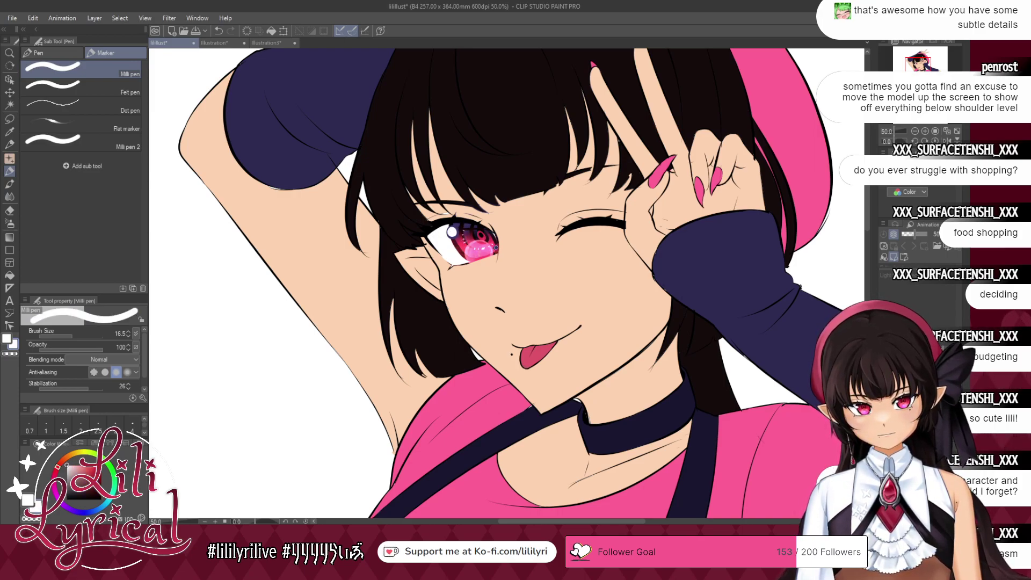
- Touch up the open eye's upper line with sampled near-black and a 6.0 Milli pen, and save the illustration
left_click(67, 337)
left_click(454, 218, "alt")
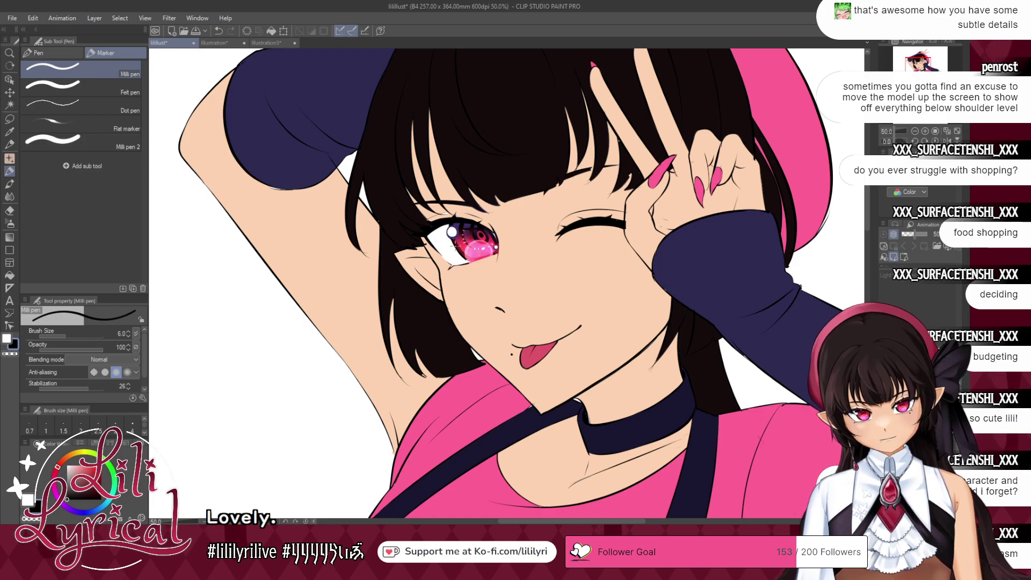
left_click(948, 132)
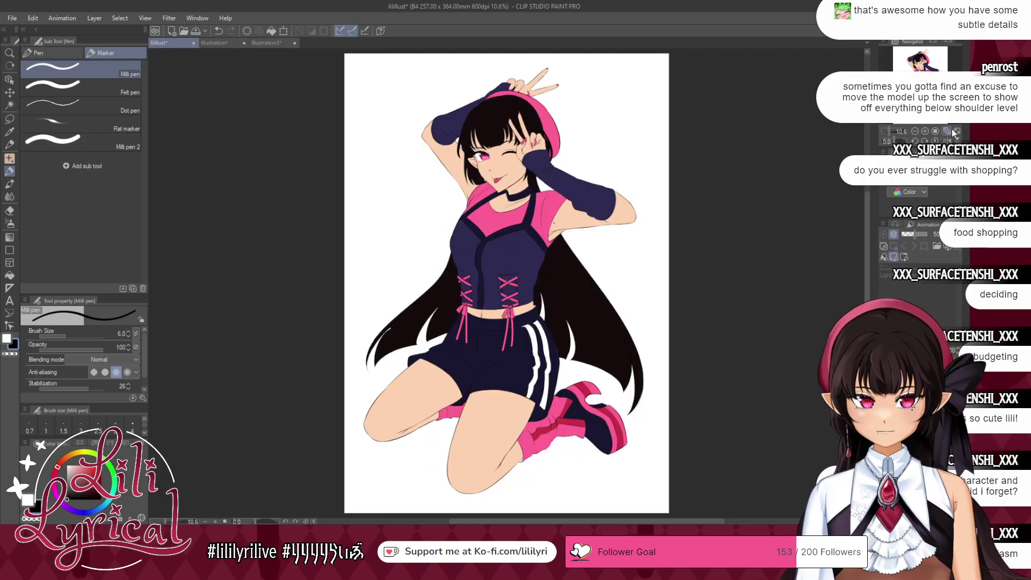
key("ctrl+s")
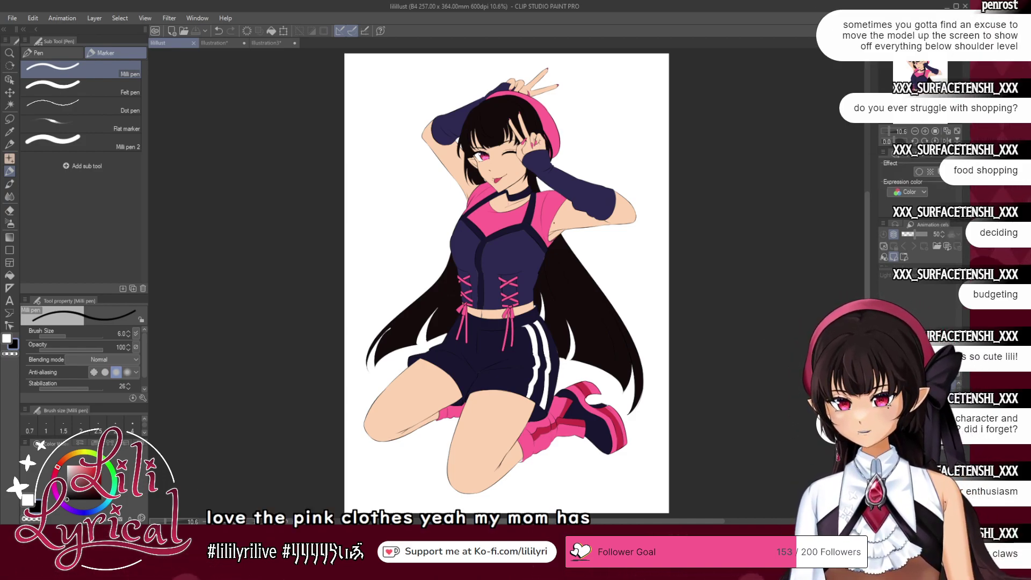
- Examine the outfit on the character reference sheet for comparison and return to the kneeling character illustration
left_click(212, 44)
scroll(194, 278, "up", 5)
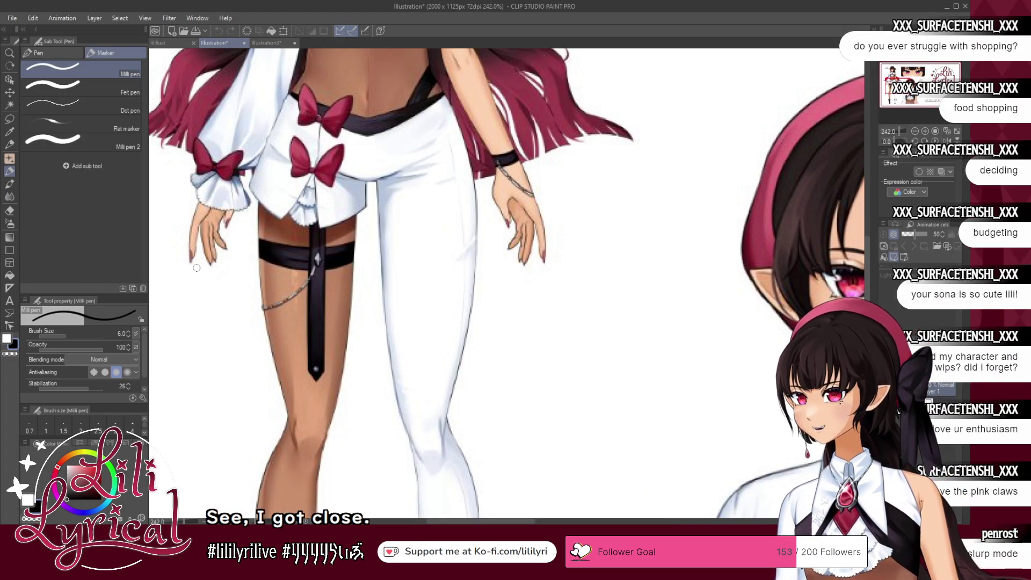
scroll(524, 282, "down", 5)
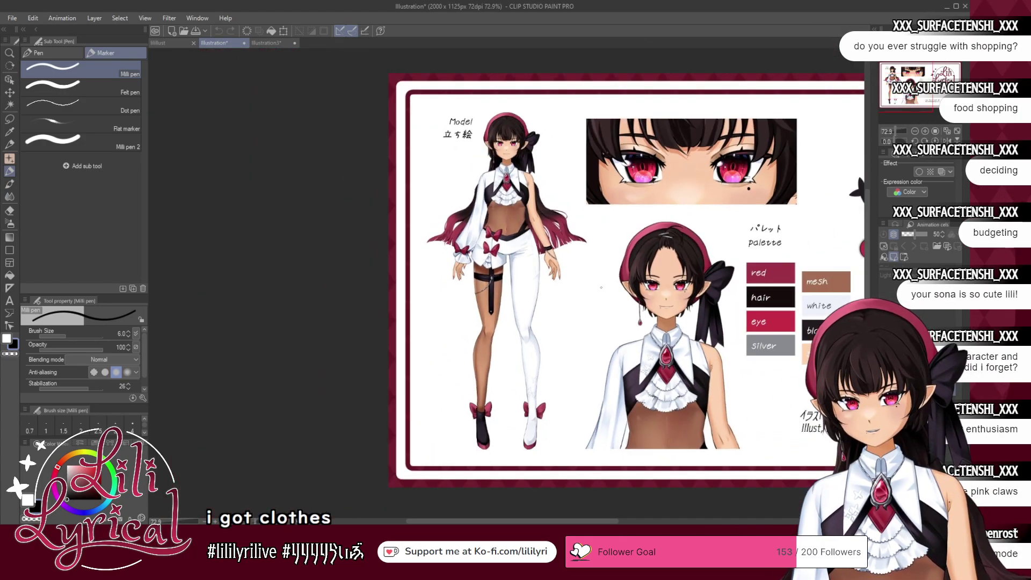
left_click(180, 44)
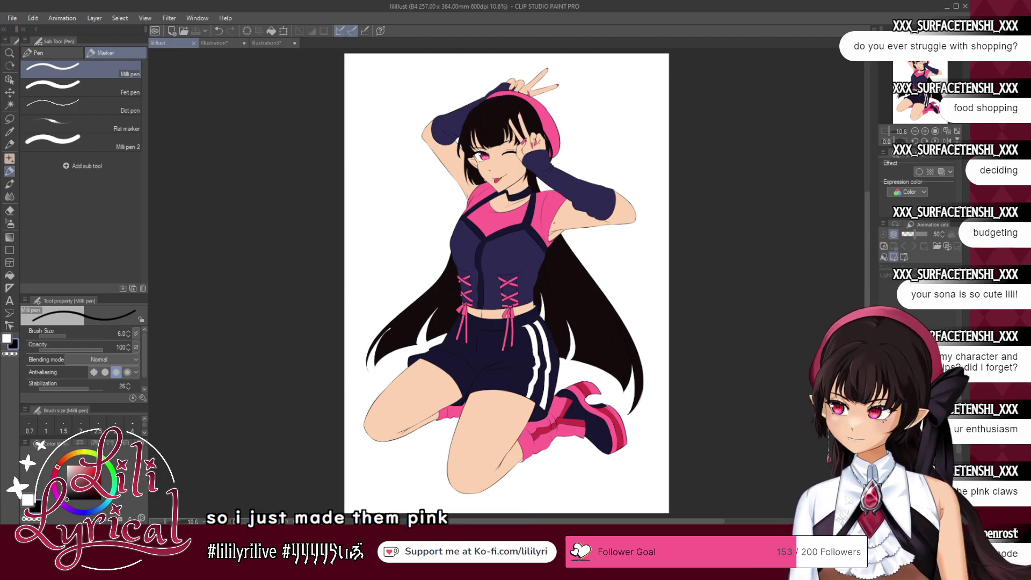
- Sample a skin tone from the reference sheet and softly shade the character's legs with the Soft airbrush at size 328
key("w")
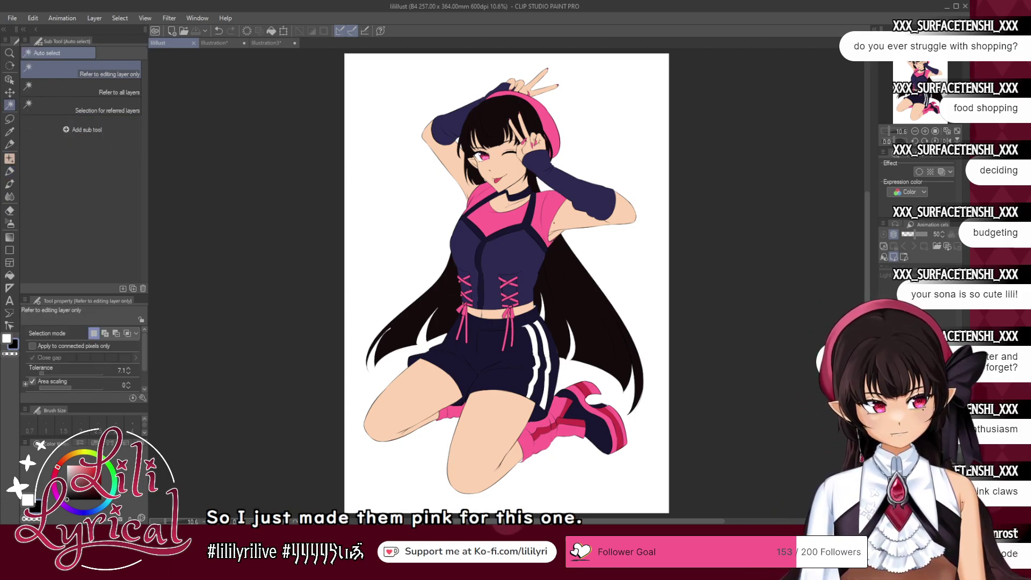
left_click(9, 224)
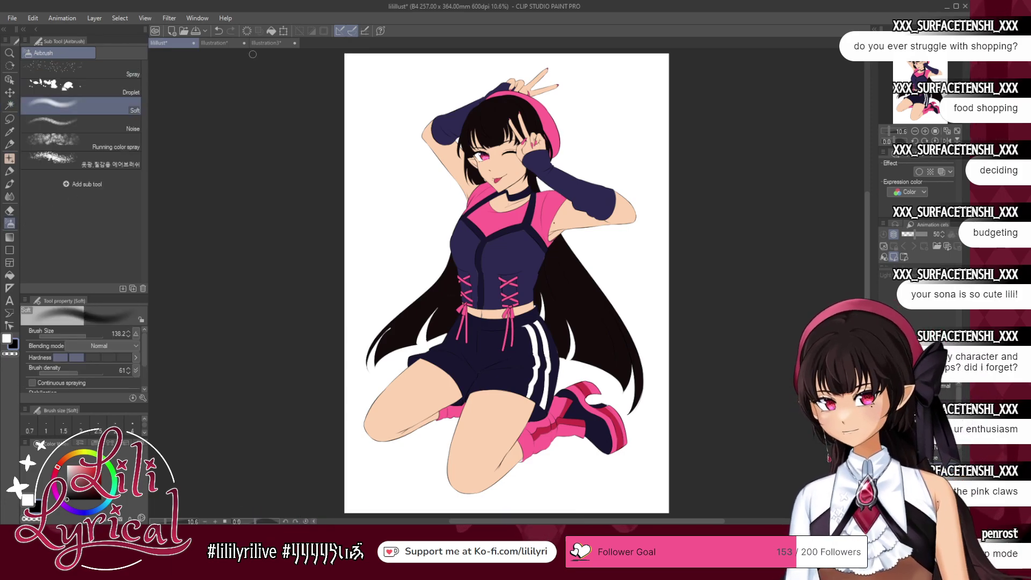
left_click(233, 46)
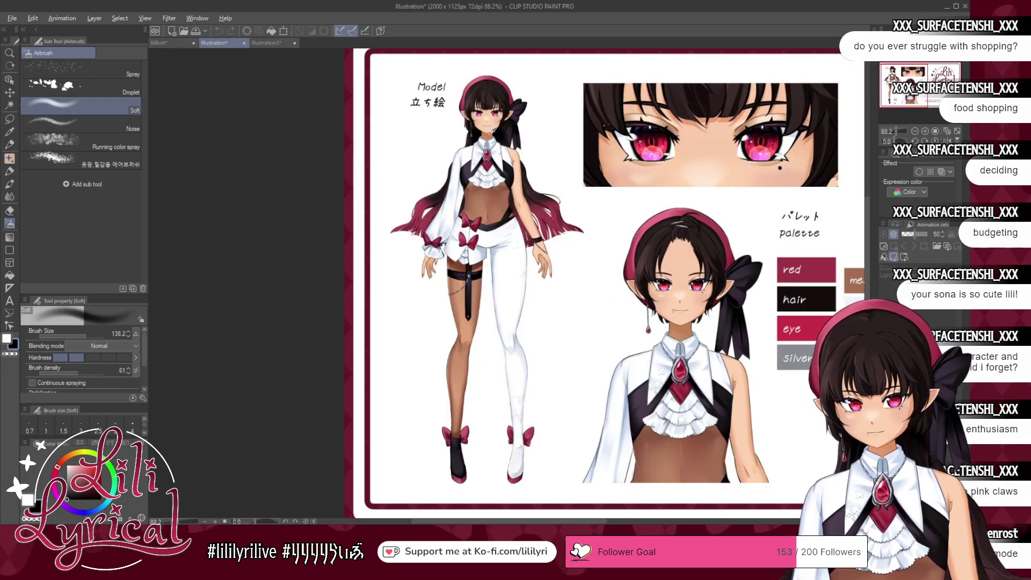
left_click(515, 174, "alt")
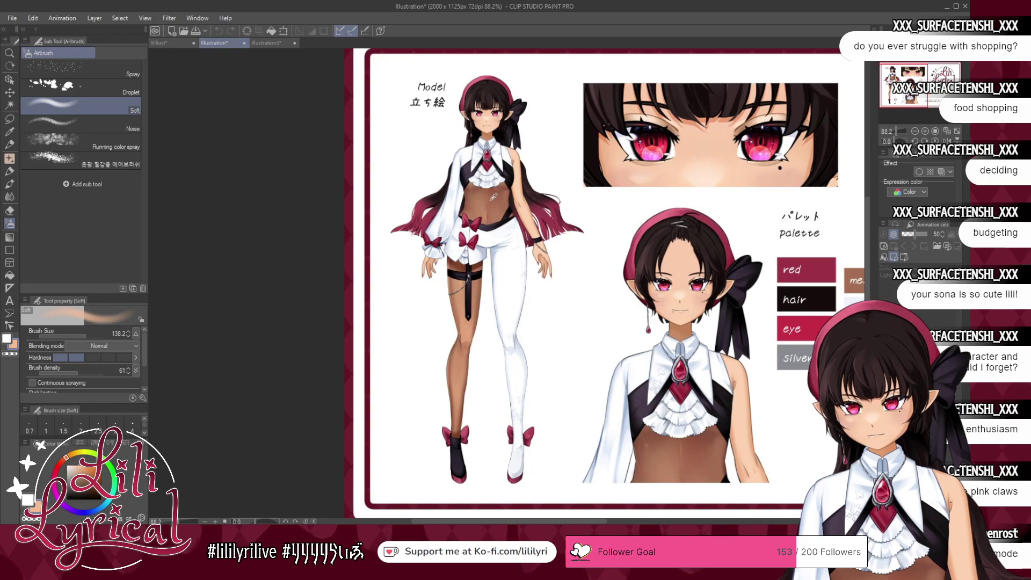
left_click(180, 44)
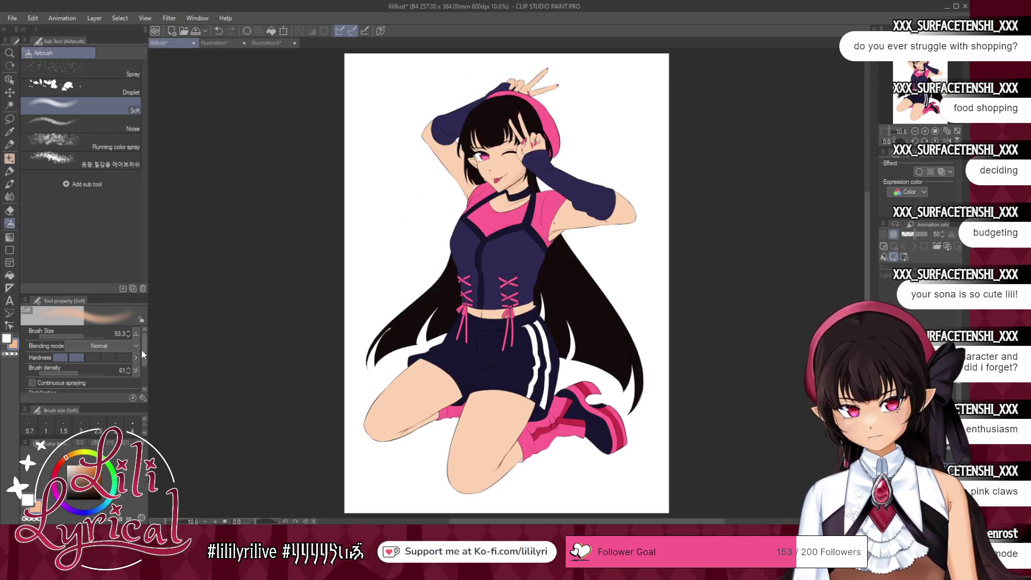
left_click(91, 337)
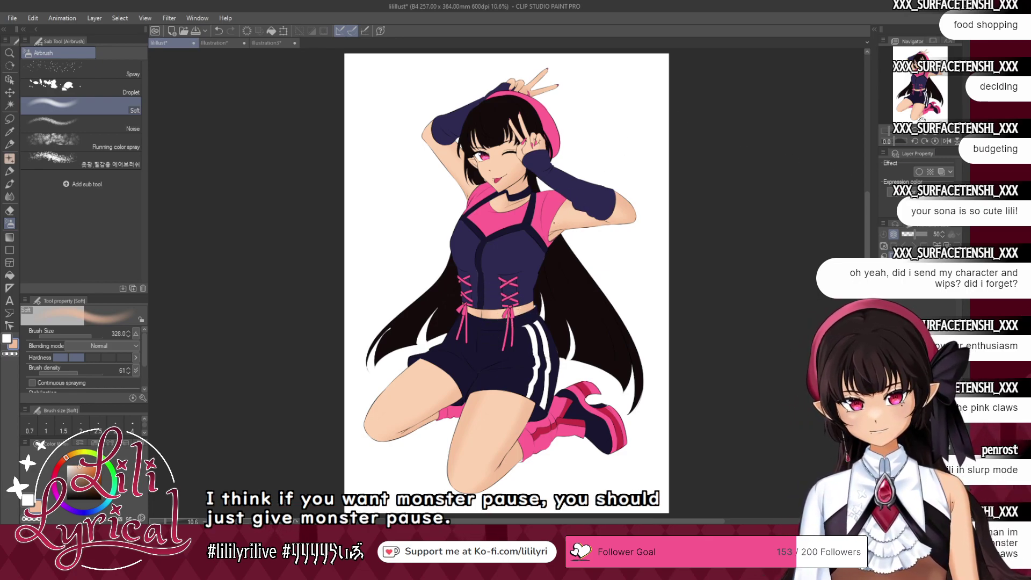
- Recheck the reference sheet, take a deeper skin shadow tone, and shade the raised arm with the Soft airbrush at size 63
left_click(222, 43)
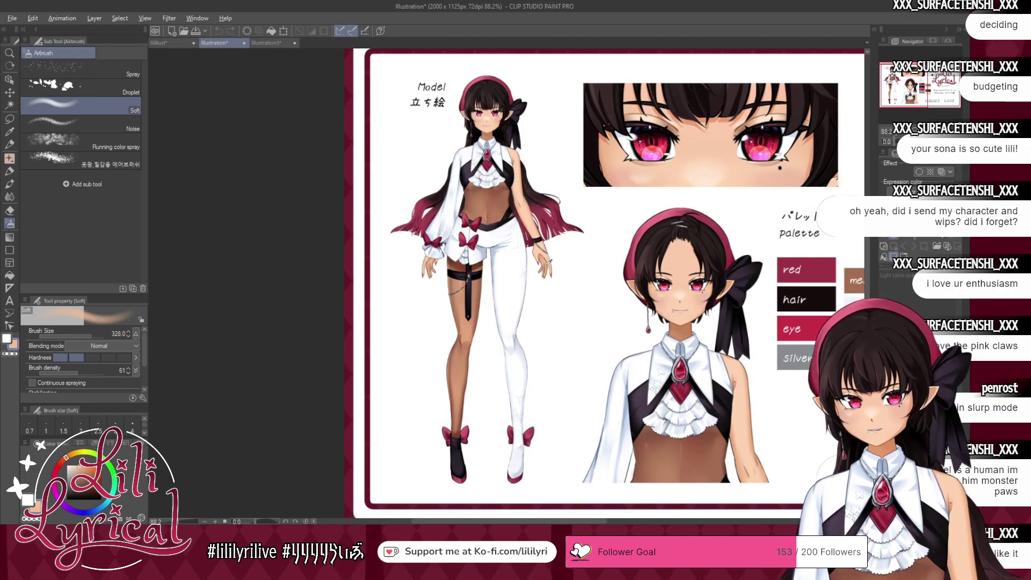
left_click(161, 43)
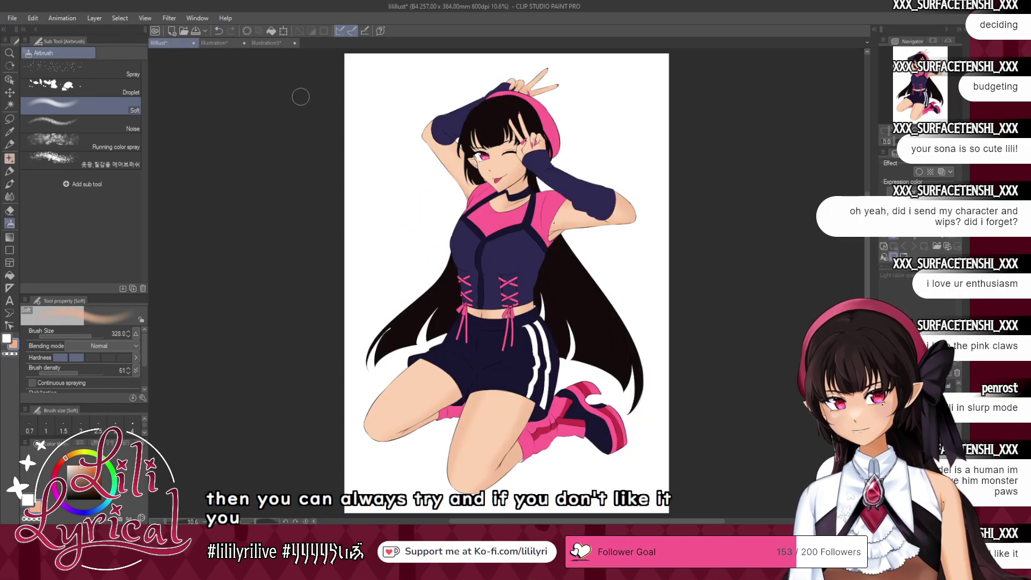
left_click(215, 43)
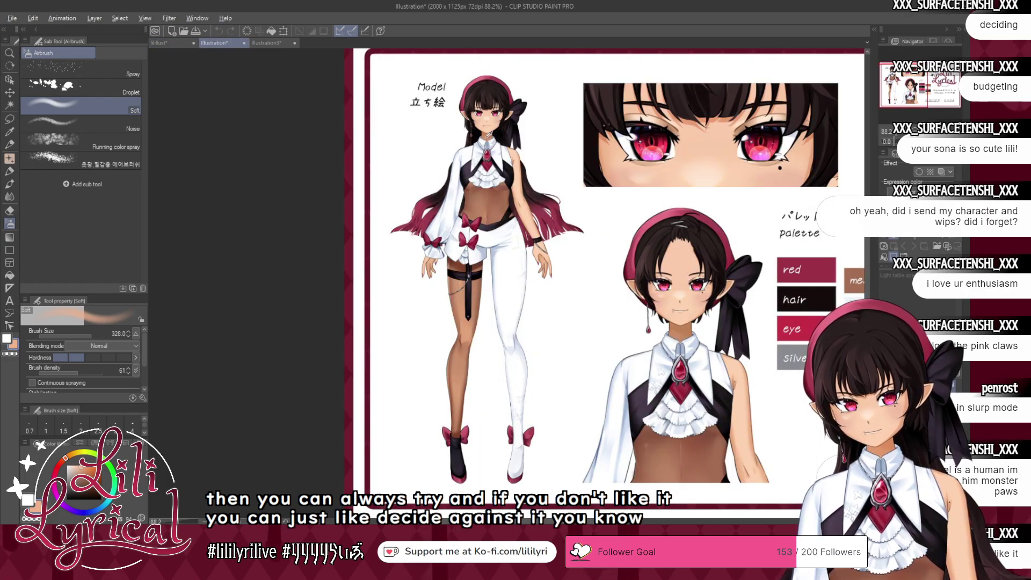
left_click(161, 43)
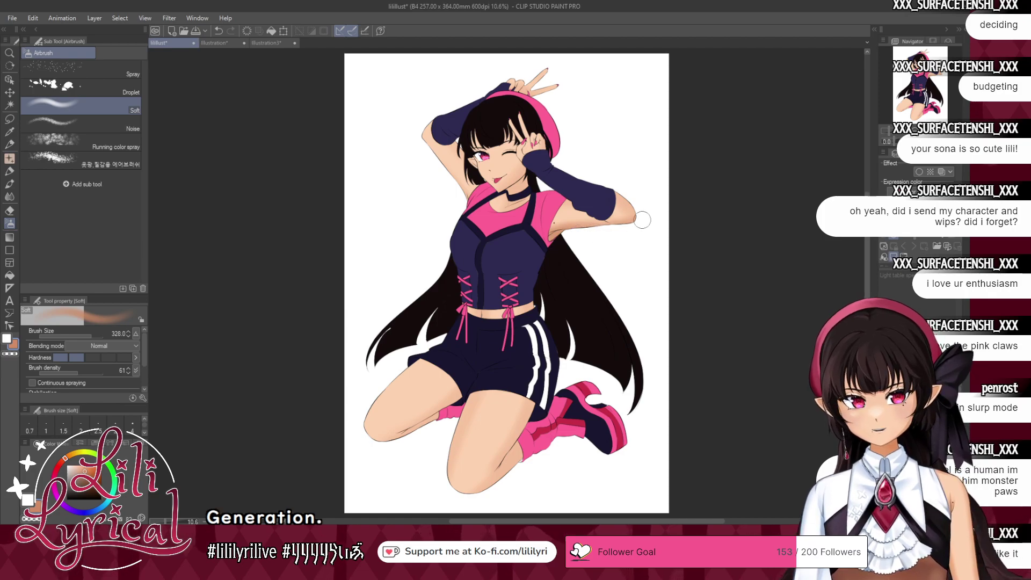
key("p")
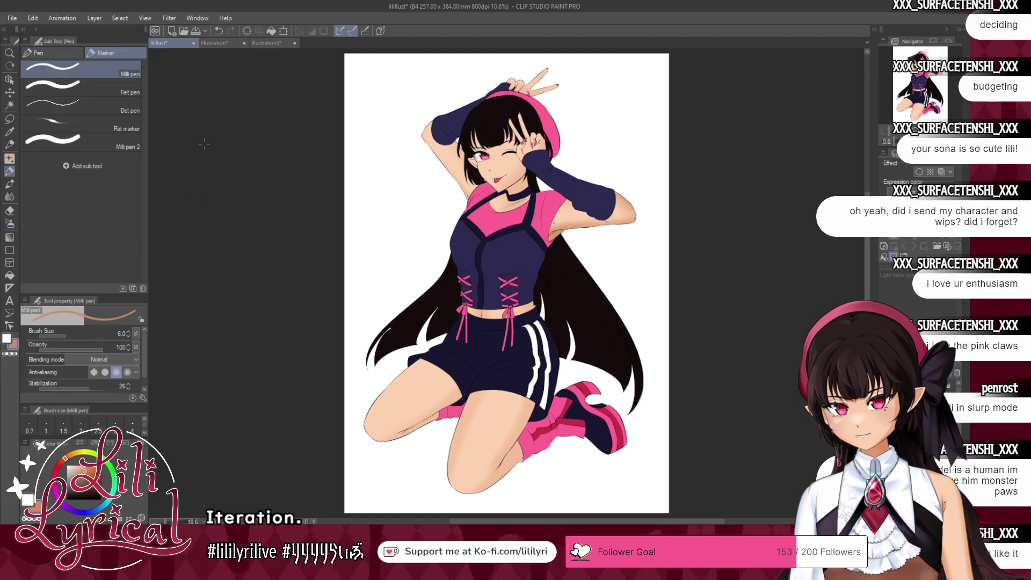
left_click(77, 337)
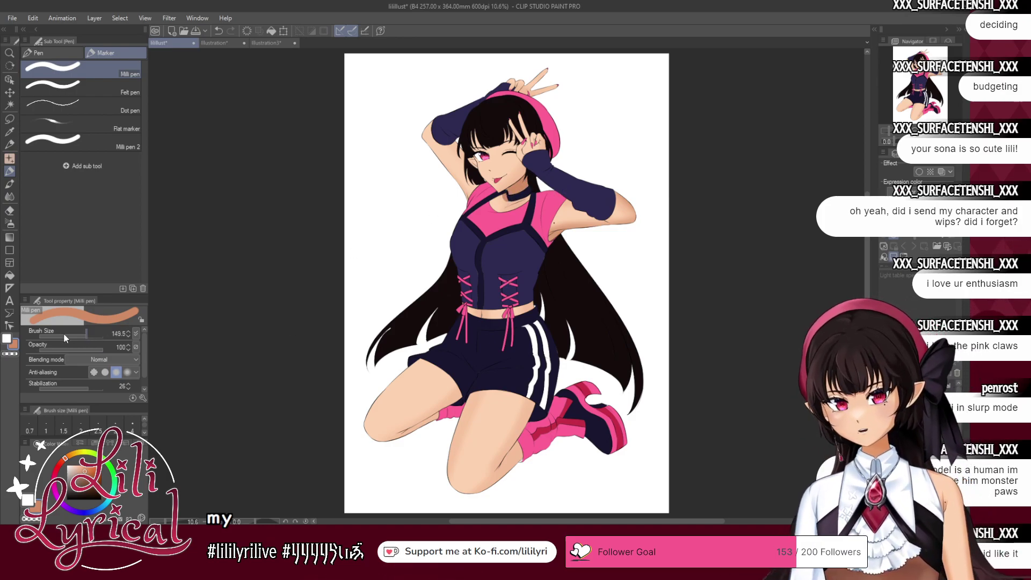
left_click(10, 223)
left_click_drag(83, 337, 79, 337)
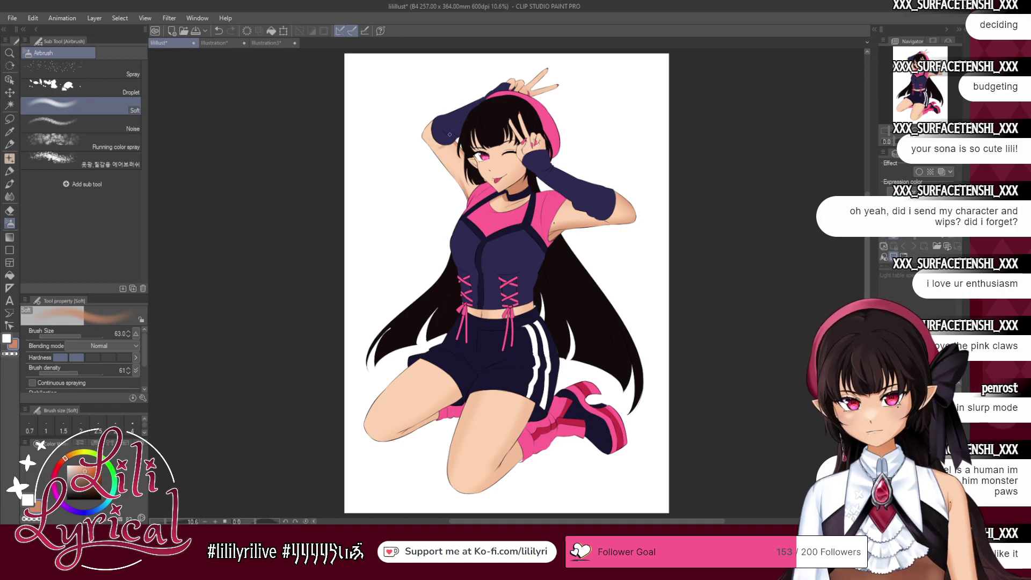
- Soften the arm shading with Blur and sample a skin shadow tone near the shoulder for the Soft airbrush
left_click(12, 198)
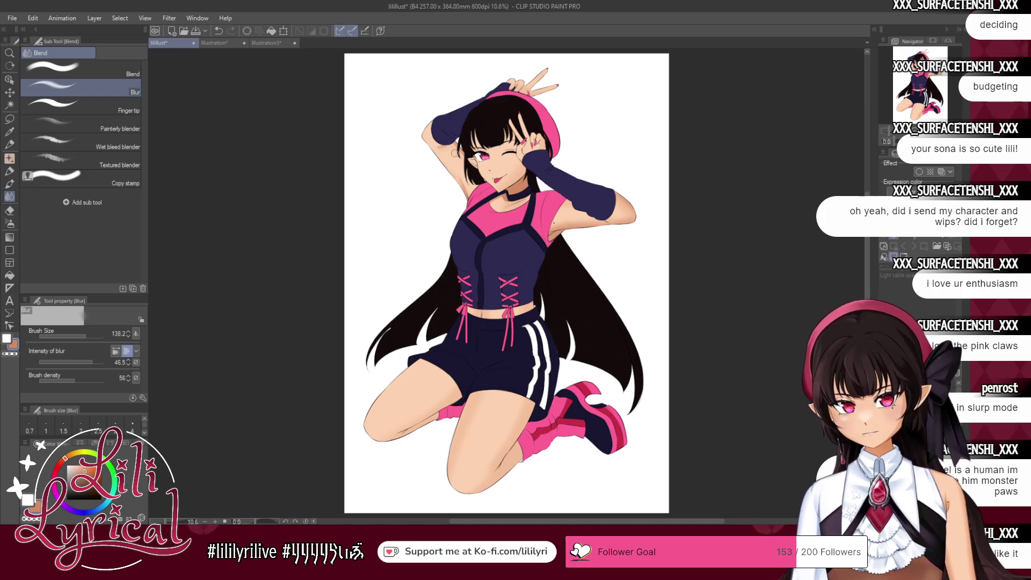
left_click(10, 184)
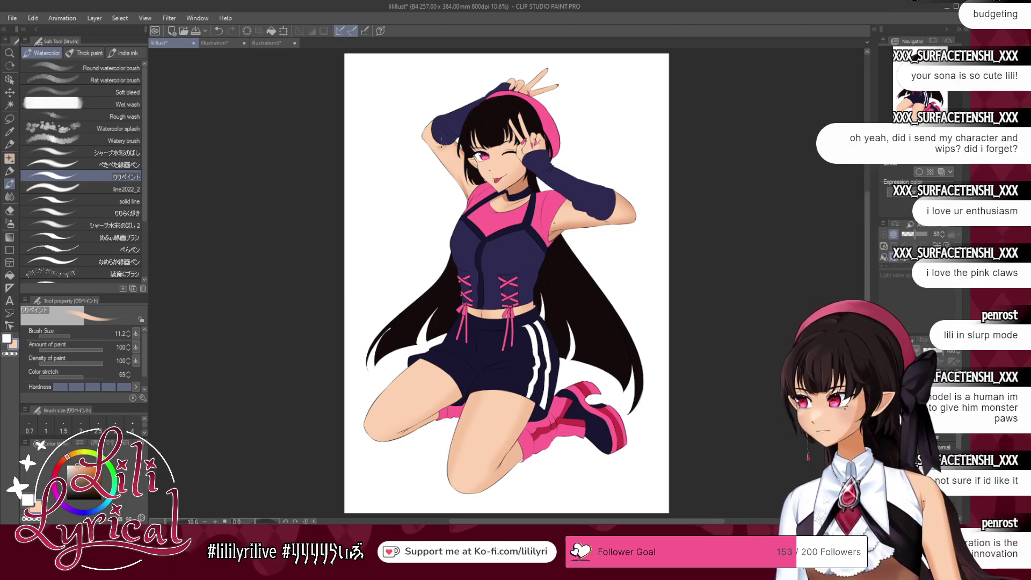
left_click(10, 223)
left_click(467, 187, "alt")
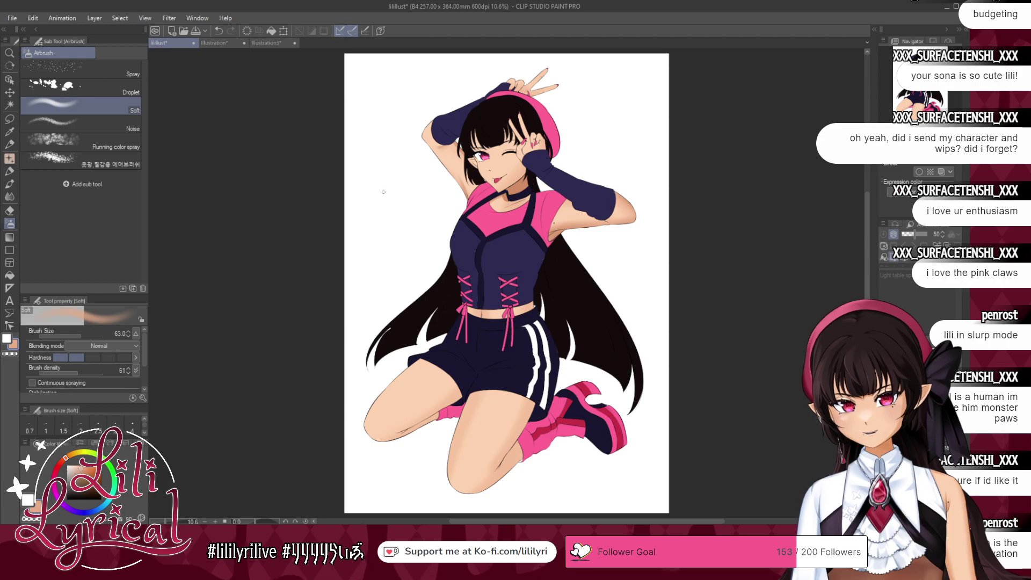
- Build up soft shadows on the legs, increasing the airbrush size to 100.9, 174.9 and 486
left_click(84, 336)
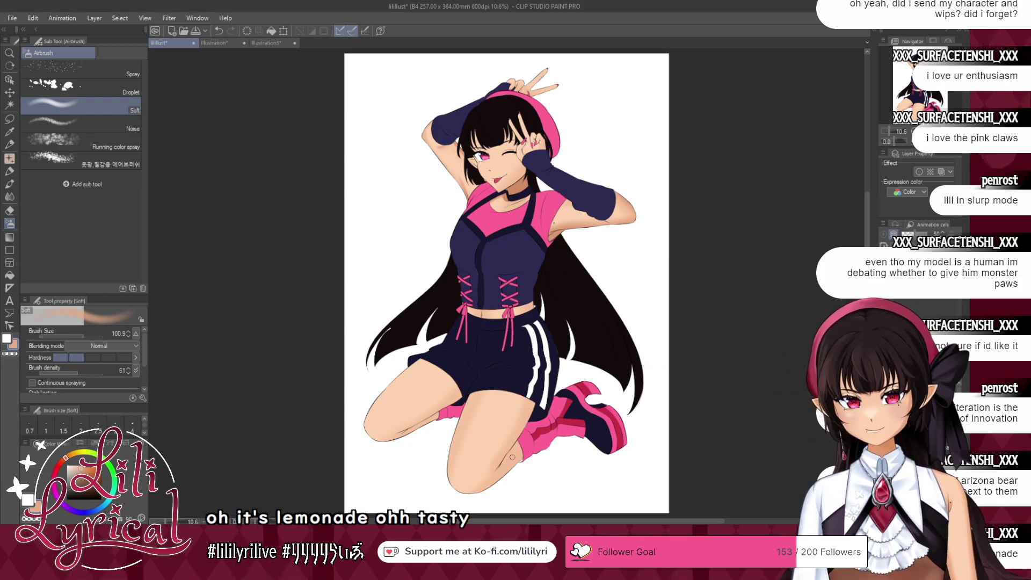
left_click_drag(86, 334, 88, 335)
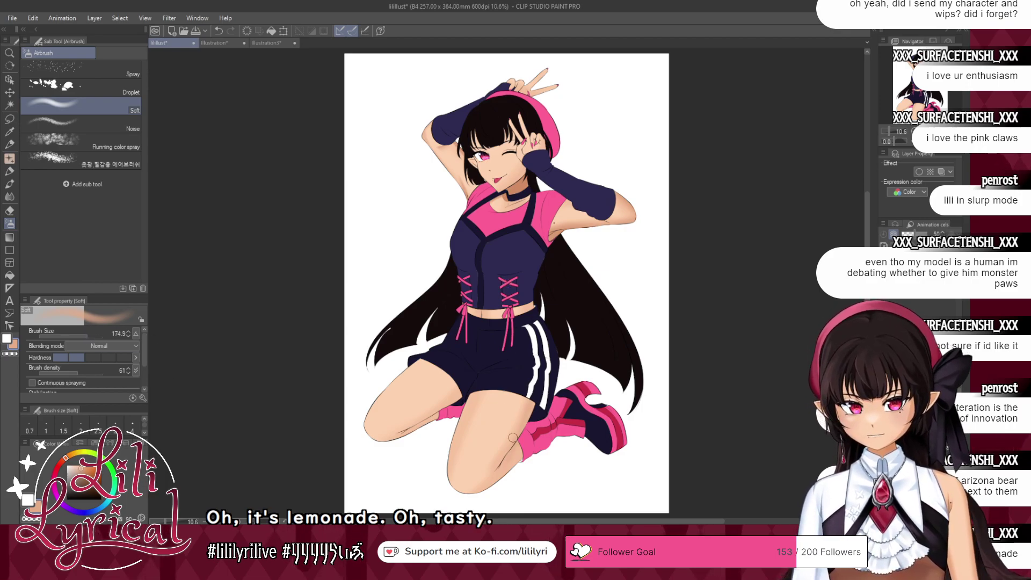
left_click(96, 333)
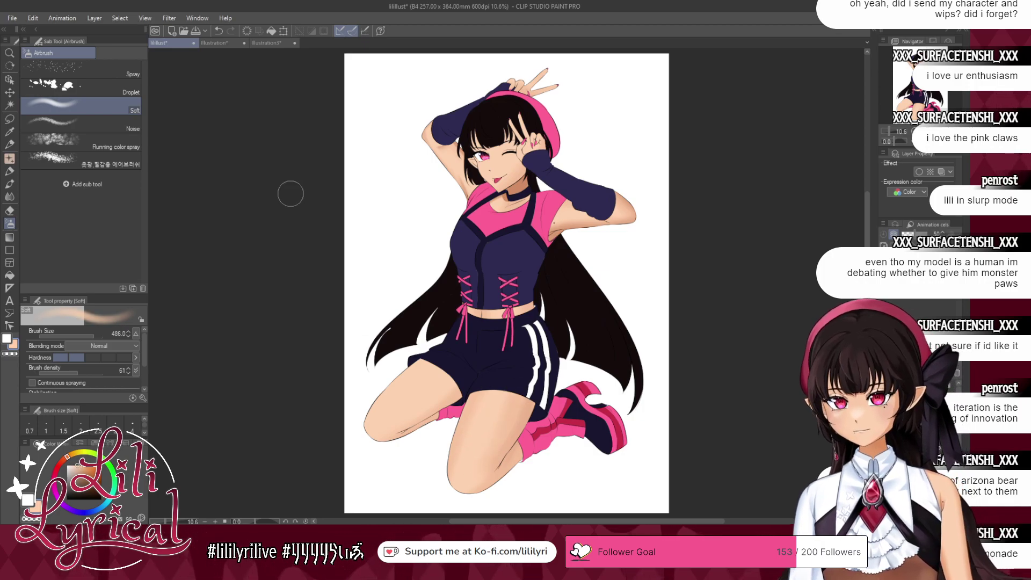
- Consult the reference sheet for a light skin tone, airbrush highlights on the thighs at size 109.2, and blur them
left_click(214, 42)
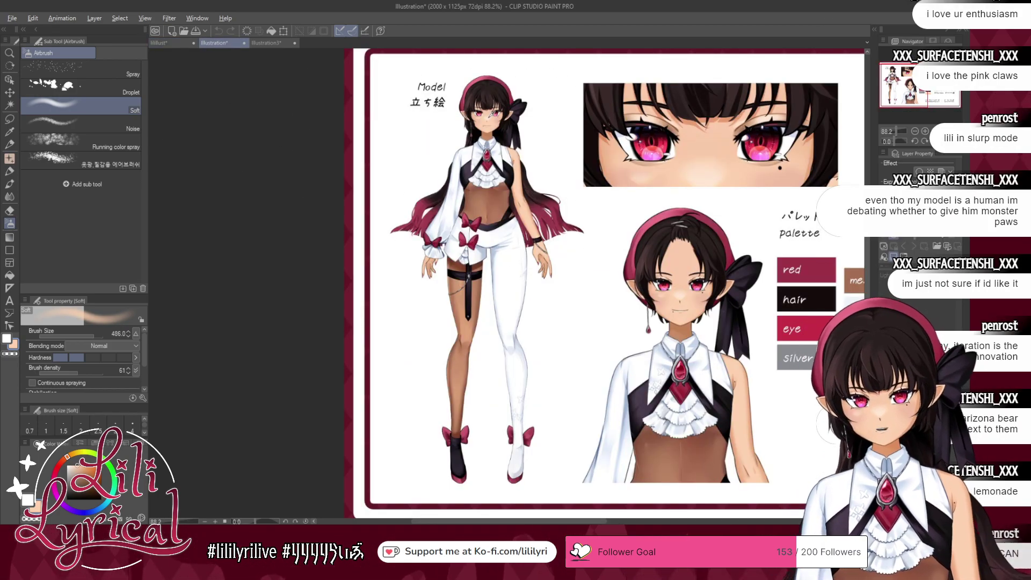
left_click(161, 43)
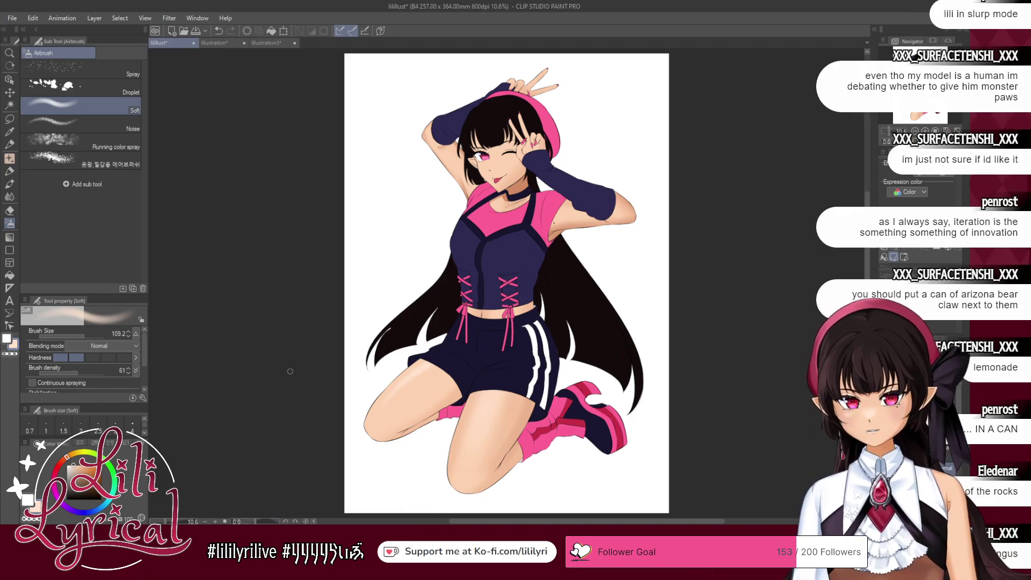
left_click(9, 199)
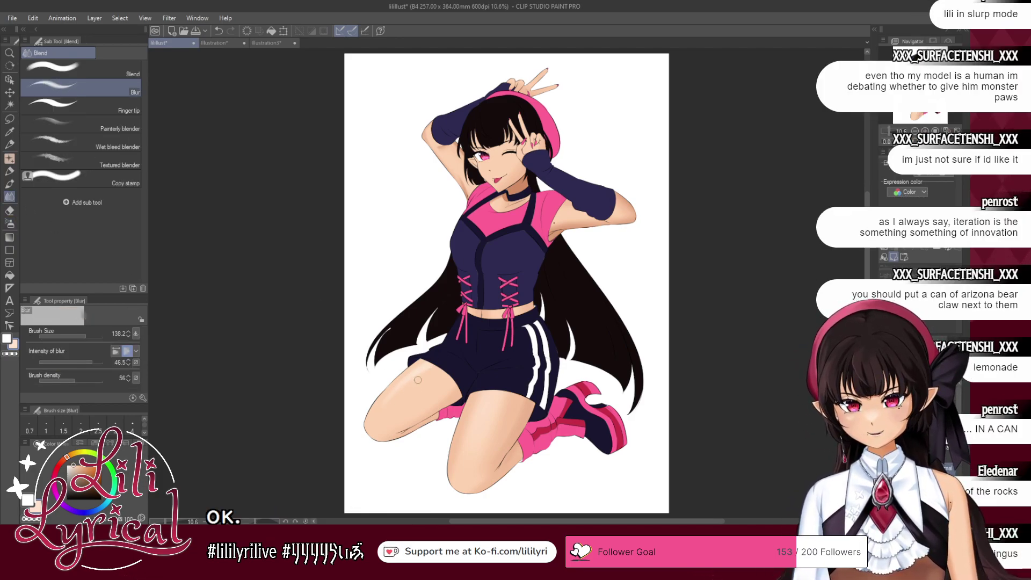
- Paint lighter highlights on the thighs and the cheek below the open eye with the りりペイント brush at size 109.2
left_click(9, 184)
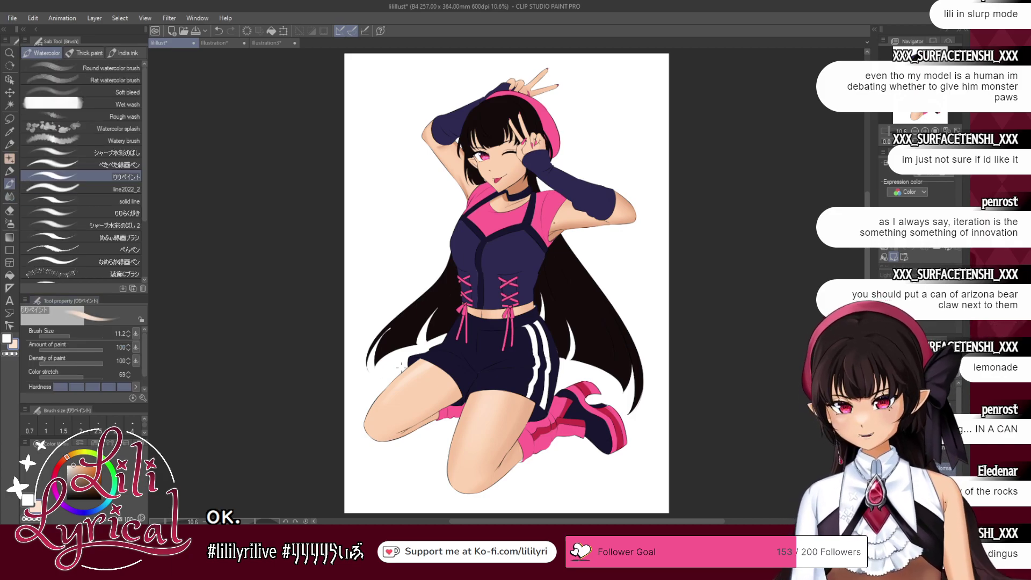
left_click_drag(69, 335, 77, 336)
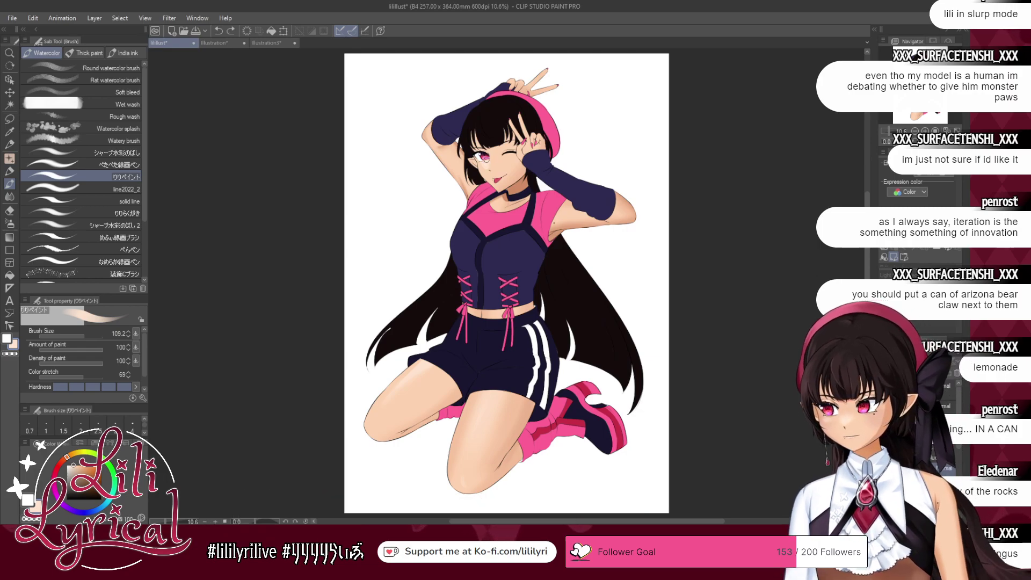
left_click_drag(486, 163, 490, 162)
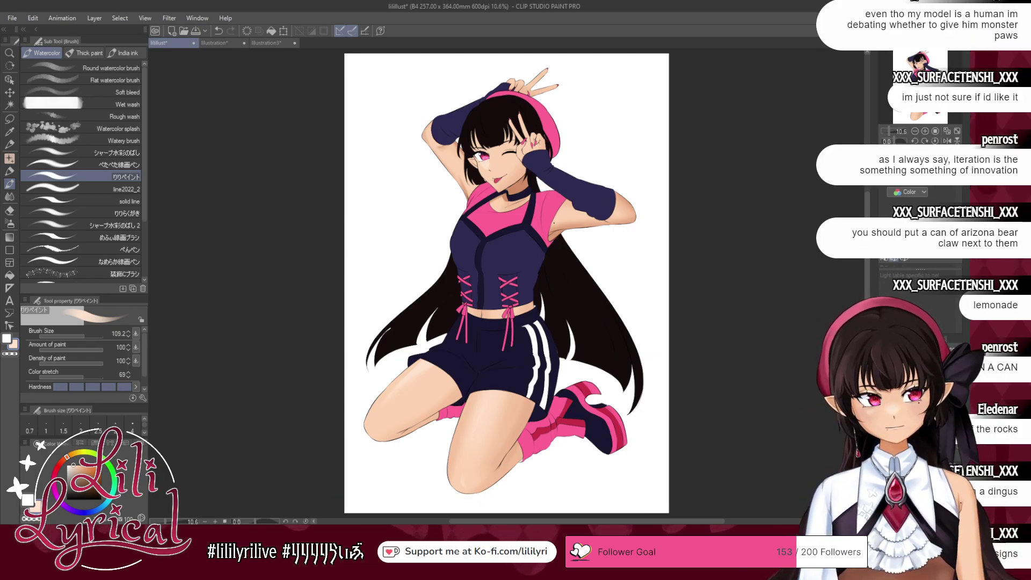
- Refine the highlight under the open eye with the brush at size 33.6 and soften it with Blur
left_click(919, 68)
left_click(925, 131)
left_click(925, 131)
left_click(926, 131)
left_click(925, 131)
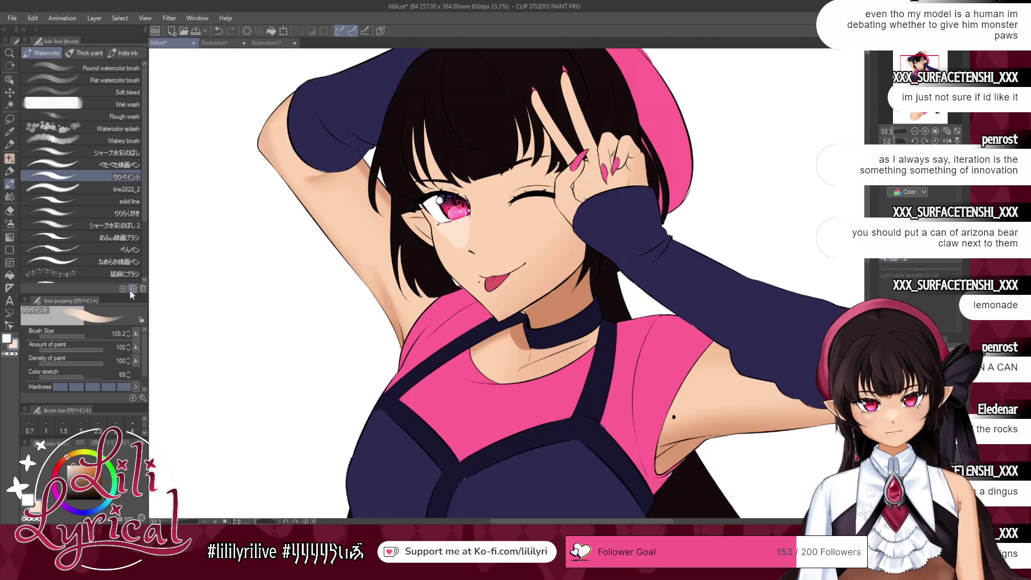
left_click(77, 336)
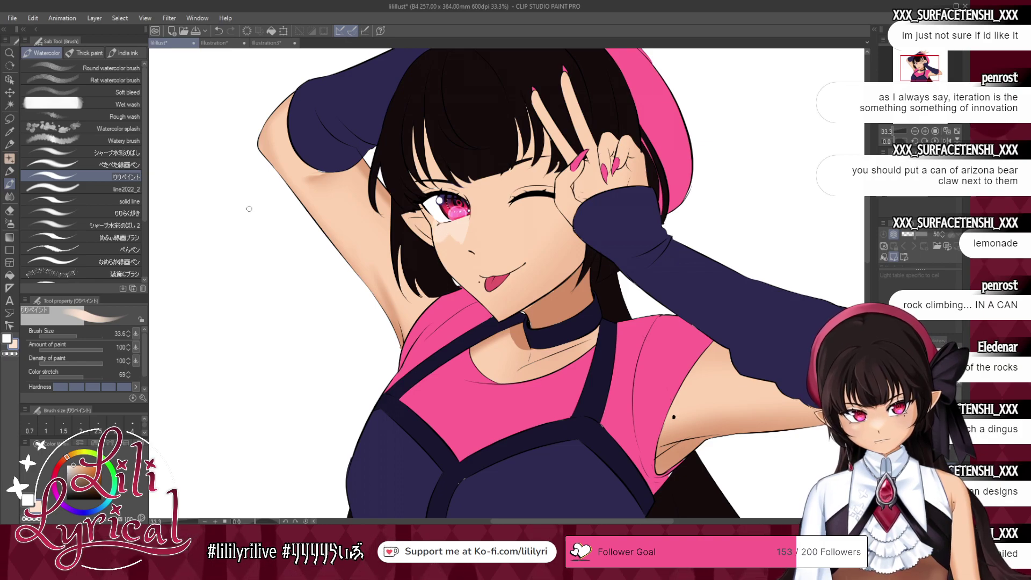
left_click(9, 196)
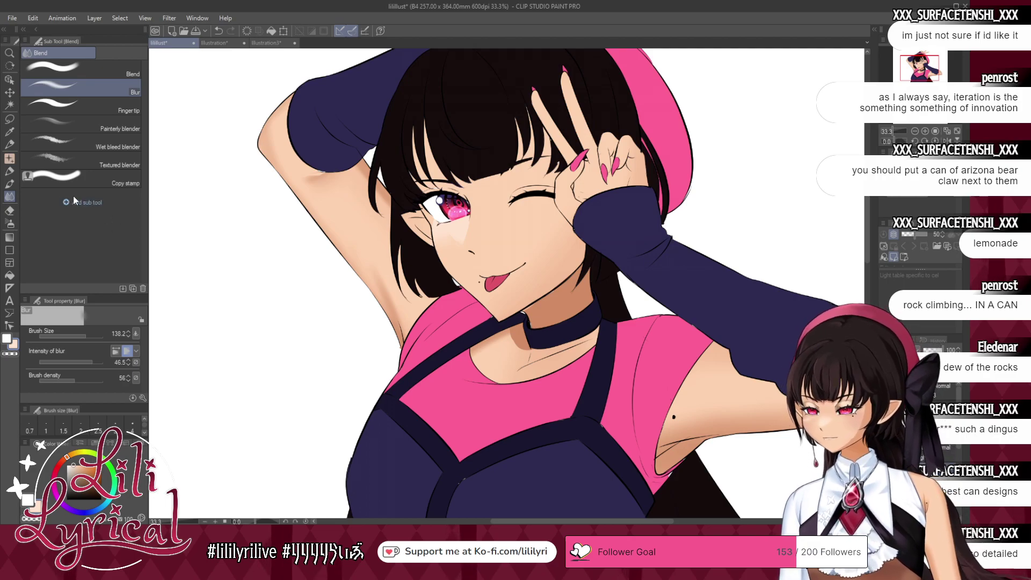
- Paint highlights across the nose and below the winking eye, and soften them with Blur
left_click(10, 184)
mouse_move(505, 217)
left_mouse_down()
mouse_move(471, 237)
mouse_move(476, 227)
left_mouse_up()
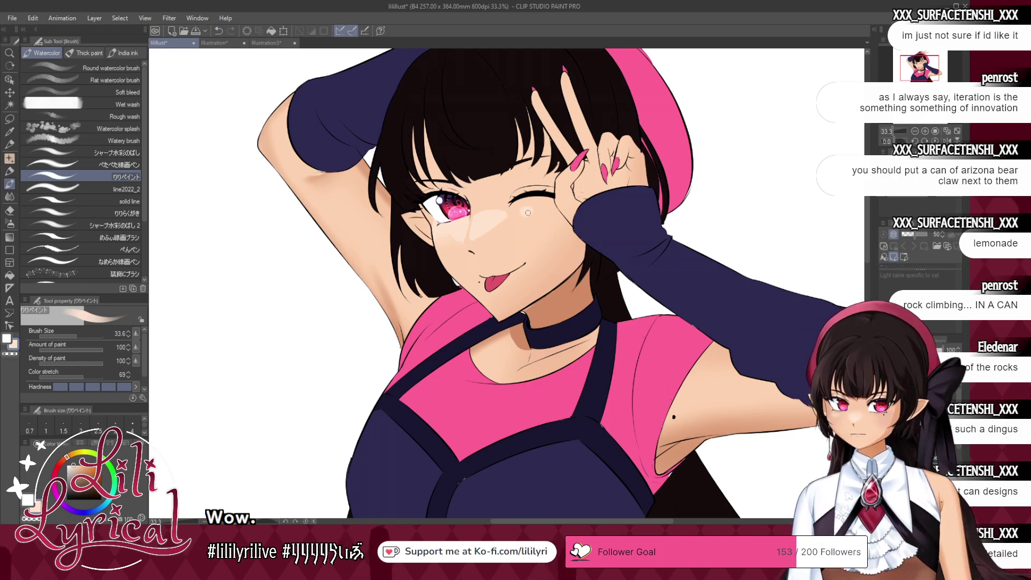
key("j")
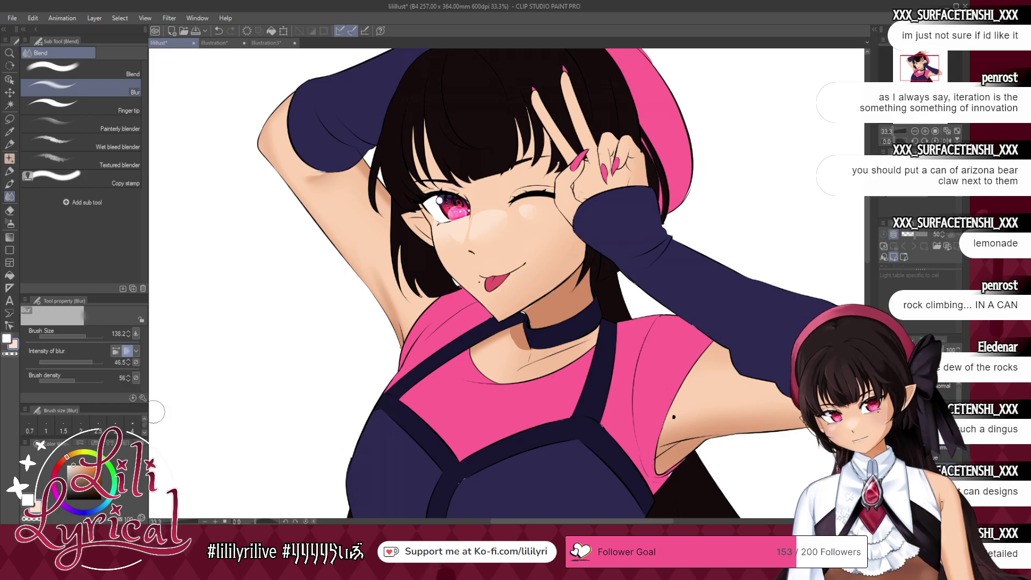
- Sample the neck's shadow tone and paint a shadow along the jawline up towards the hair with the りりペイント brush
left_click(11, 185)
left_click(523, 312, "alt")
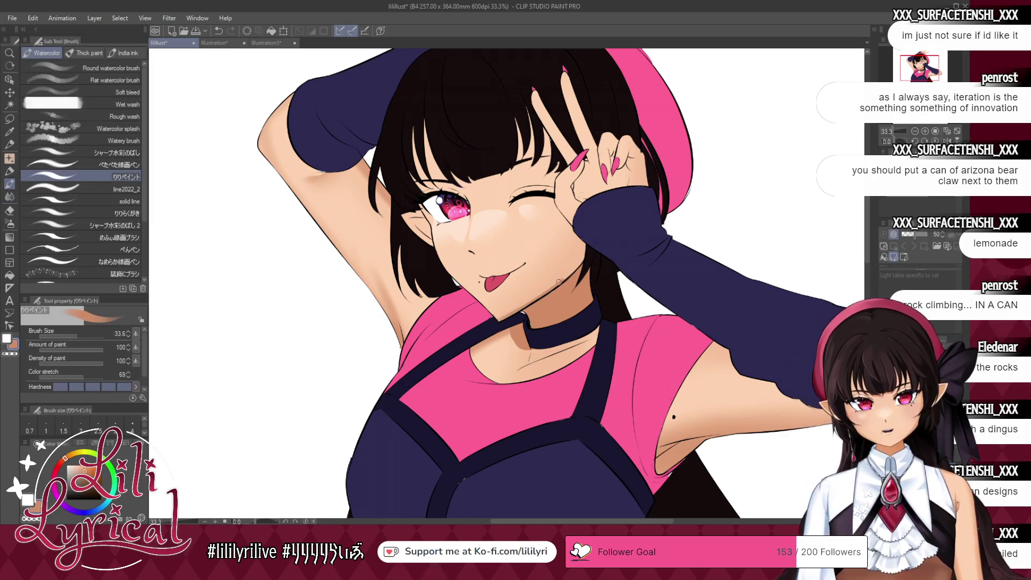
left_click_drag(560, 283, 582, 247)
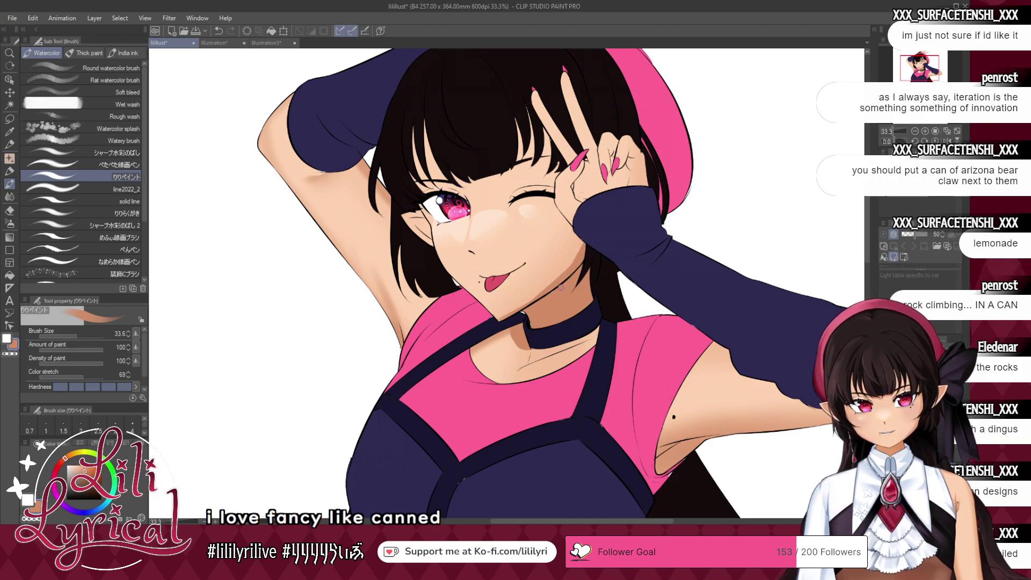
- Refine the edge of the jawline shadow with sampled skin and shadow tones using the りりペイント brush at size 33.6
left_click(567, 252, "alt")
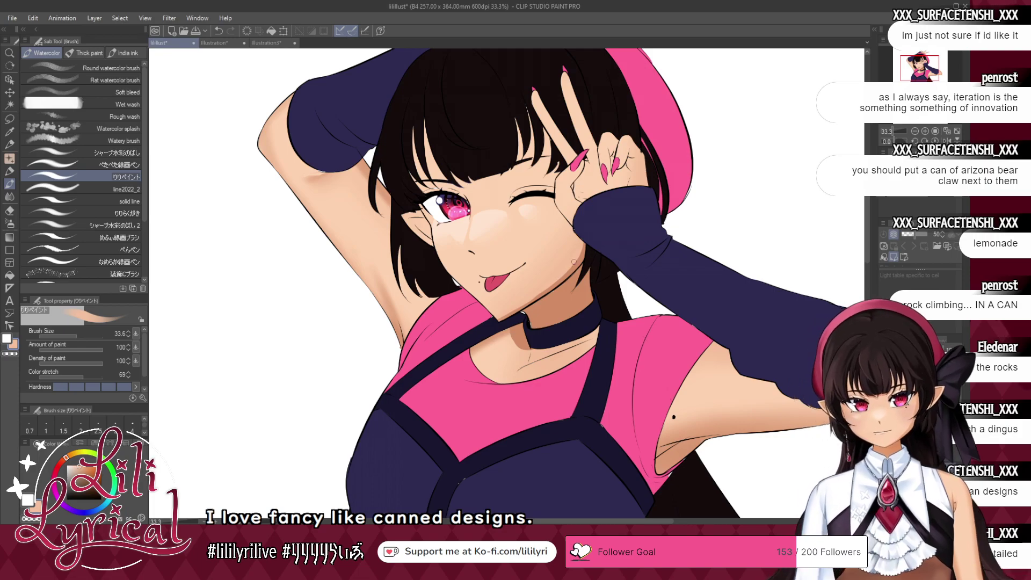
left_click(552, 305, "alt")
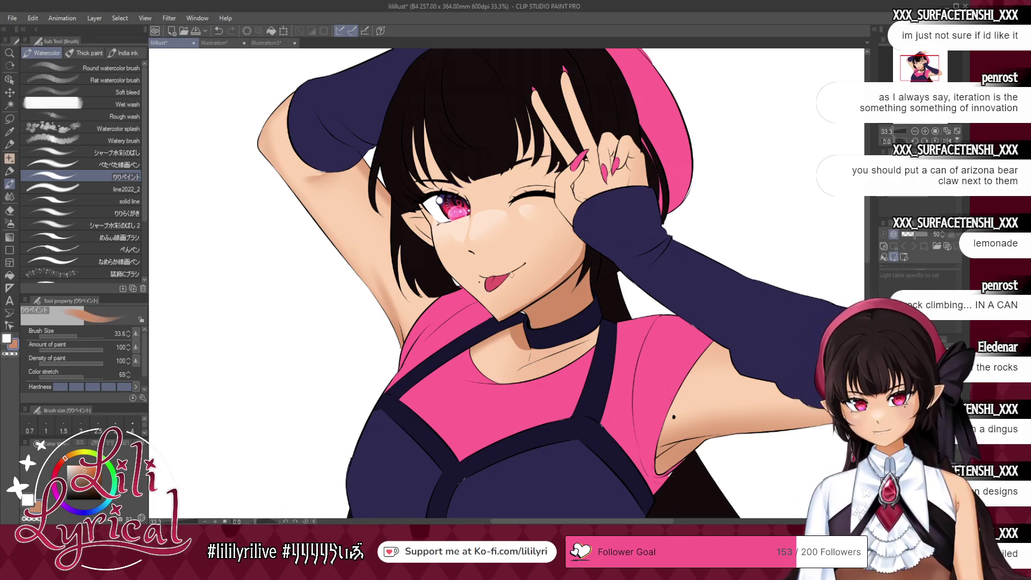
left_click(452, 184, "alt")
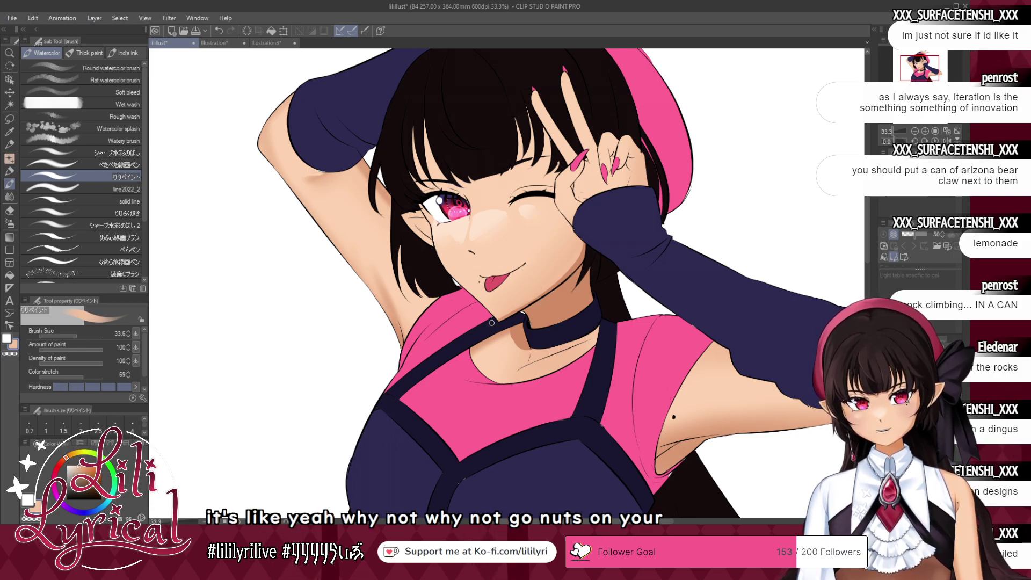
left_click(539, 319, "alt")
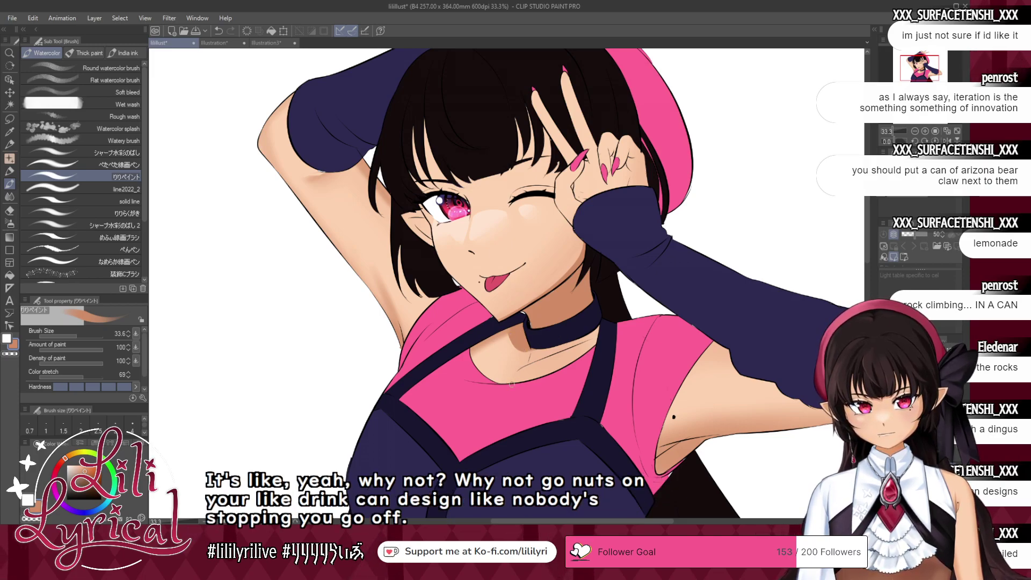
- Rework the shading along the jaw and neck with the りりペイント brush at size 53.8 and soften it with Blur at size 36.3
left_click(9, 224)
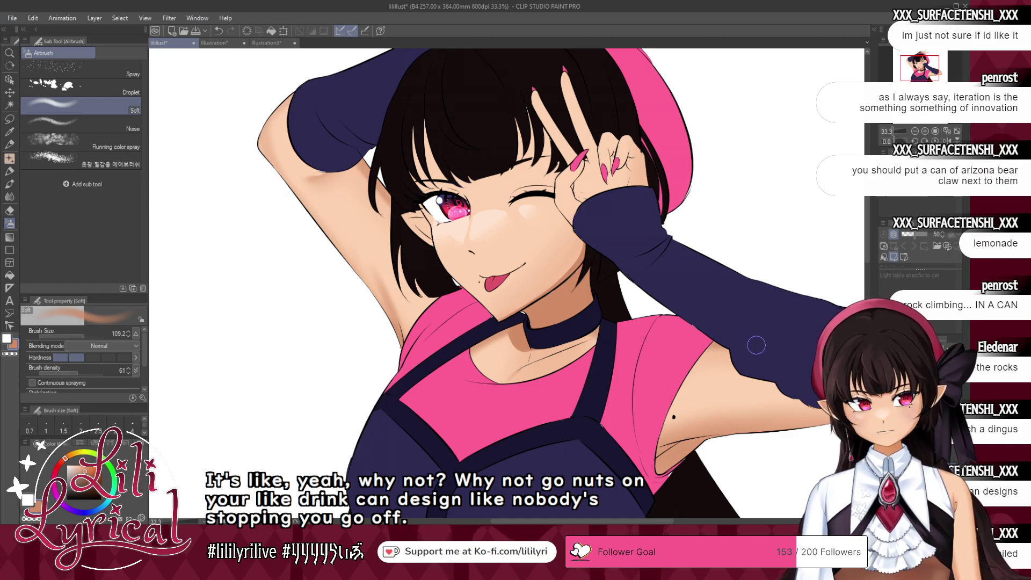
left_click(9, 183)
left_click(87, 336)
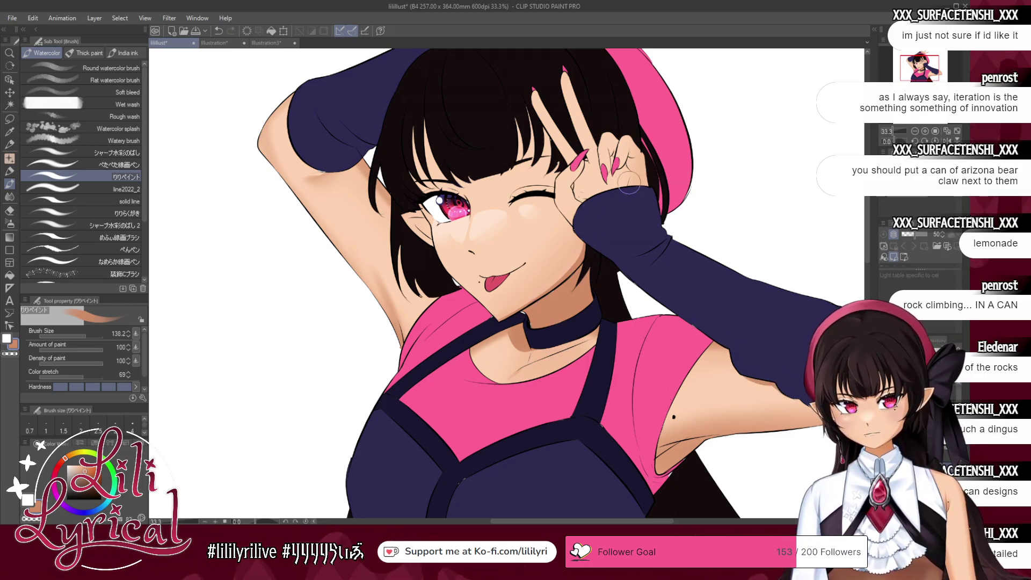
left_click(81, 334)
left_click(80, 334)
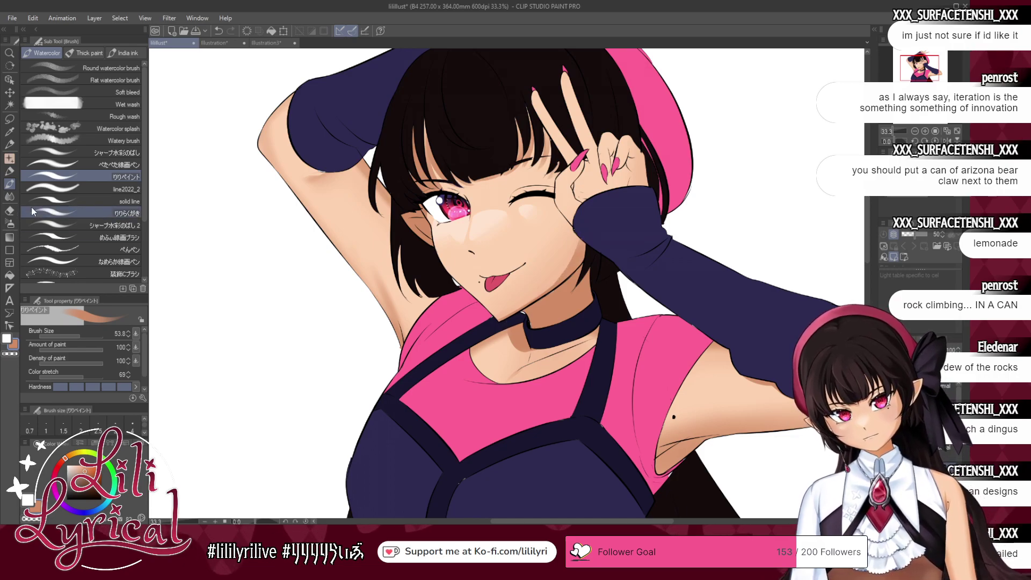
left_click(9, 196)
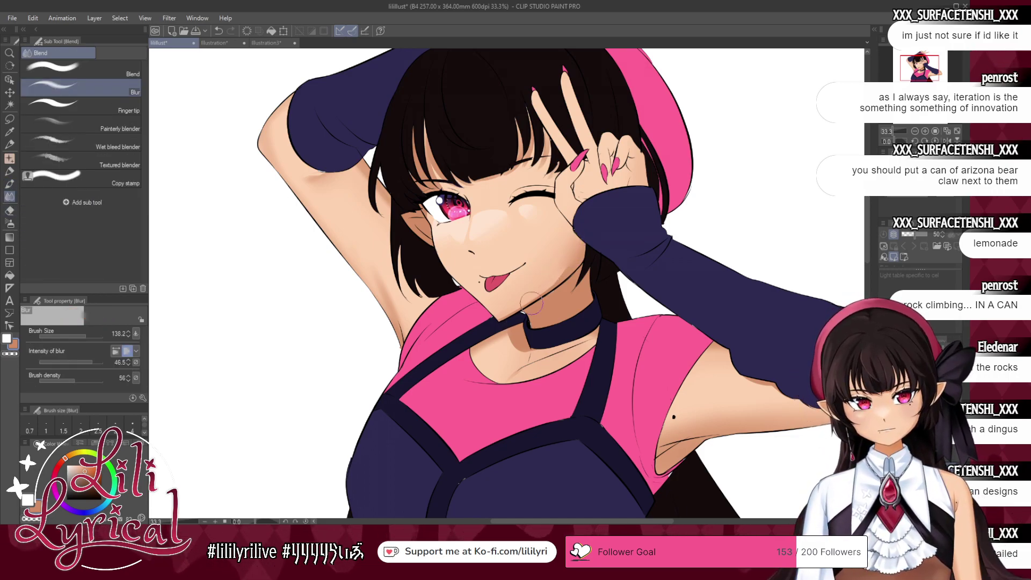
left_click(76, 334)
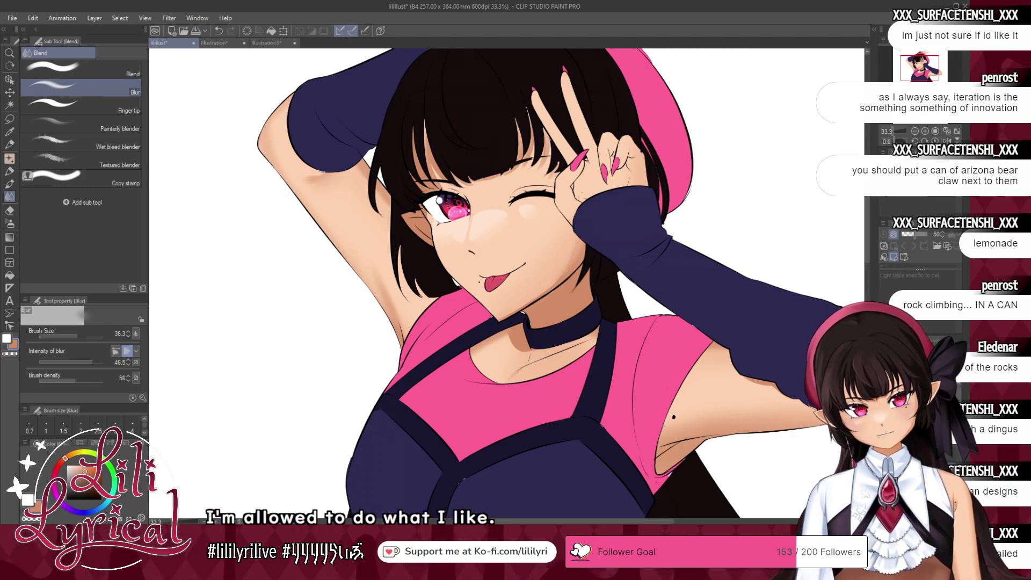
- Shade the lower legs with the Soft airbrush, undo the last stroke at size 303.2, and sample a light skin tone from the face
left_click(948, 132)
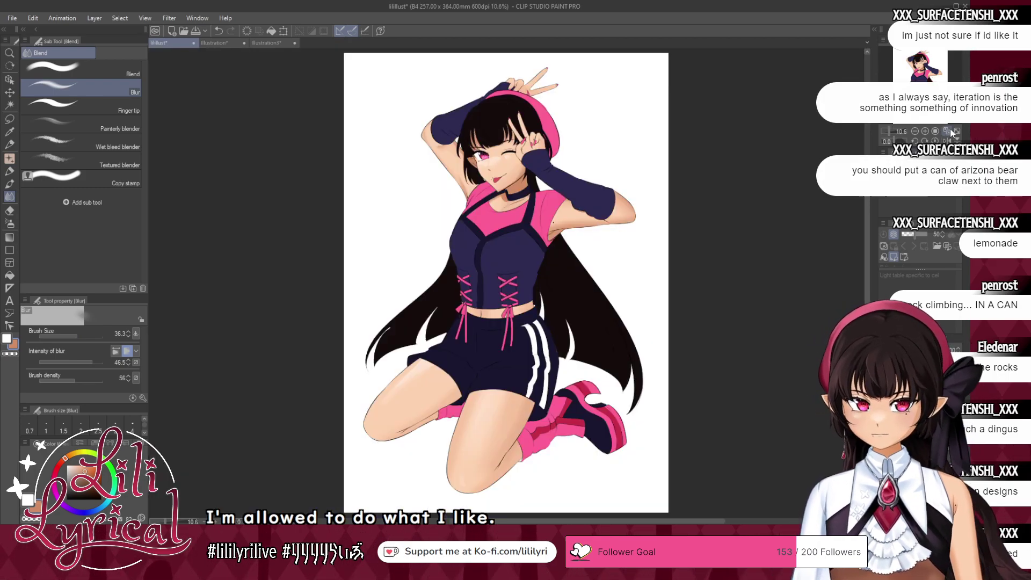
left_click(10, 223)
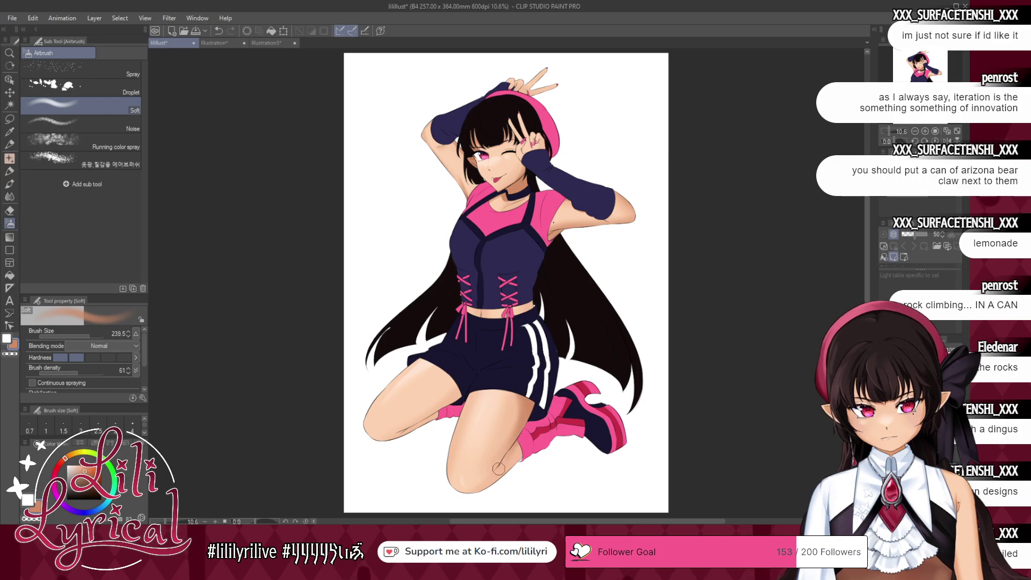
left_click_drag(519, 443, 490, 482)
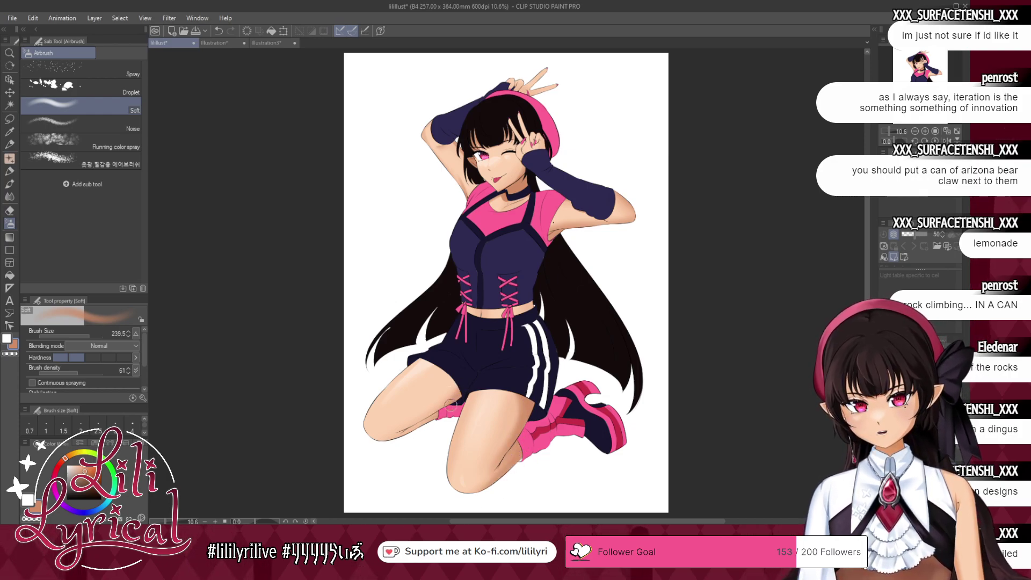
left_click(90, 336)
left_click_drag(454, 391, 410, 437)
key("ctrl+z")
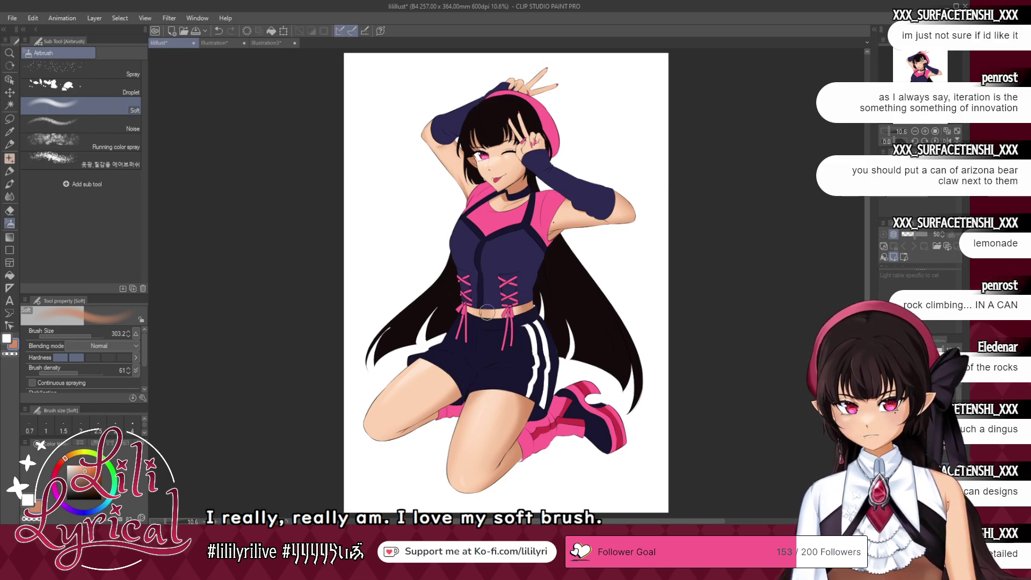
left_click(492, 165, "alt")
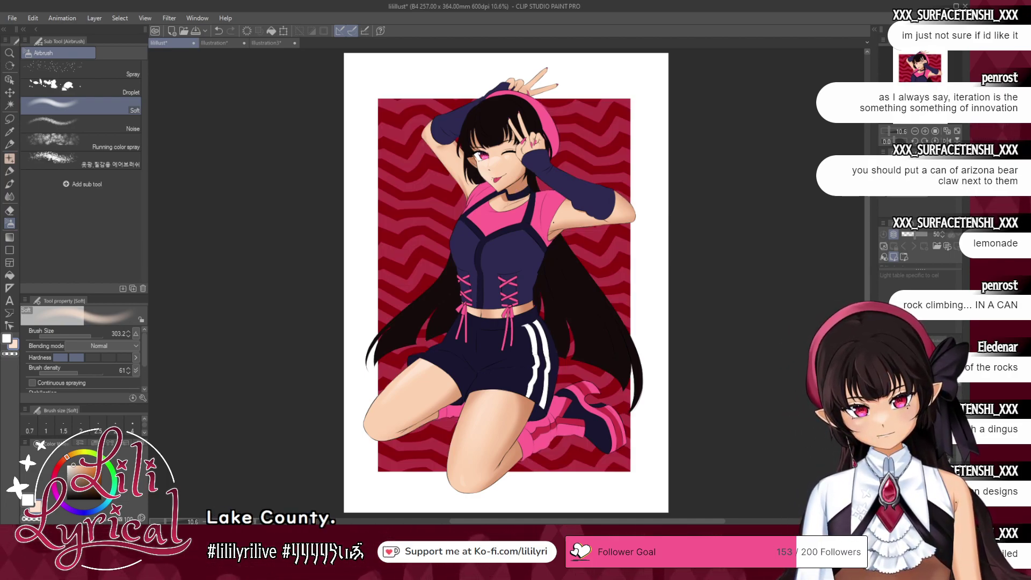
- Hide the red zigzag background and try lower and higher saturation on the skin, undoing the colour change
left_click(886, 429)
scroll(497, 171, "up", 5)
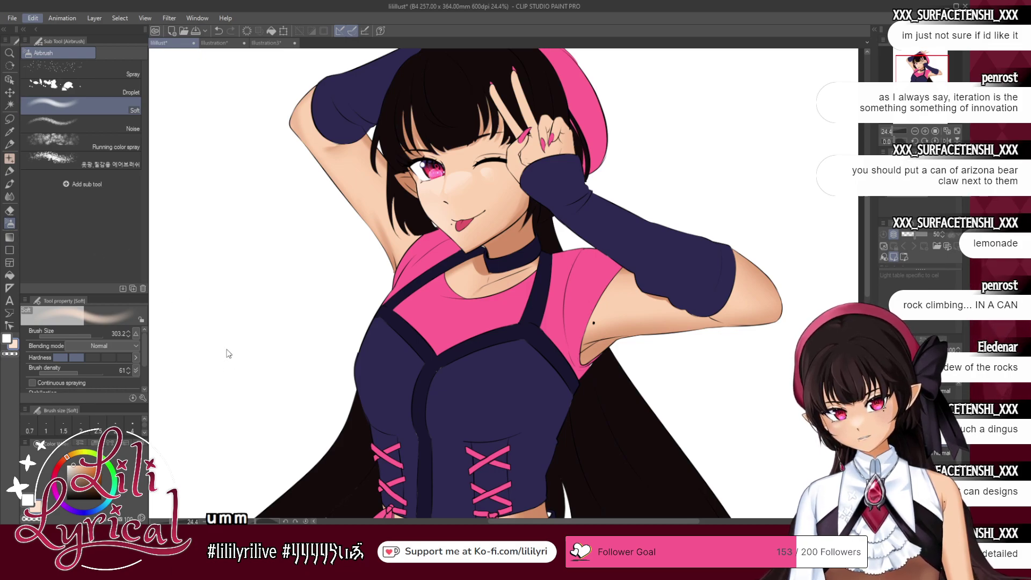
key("ctrl+u")
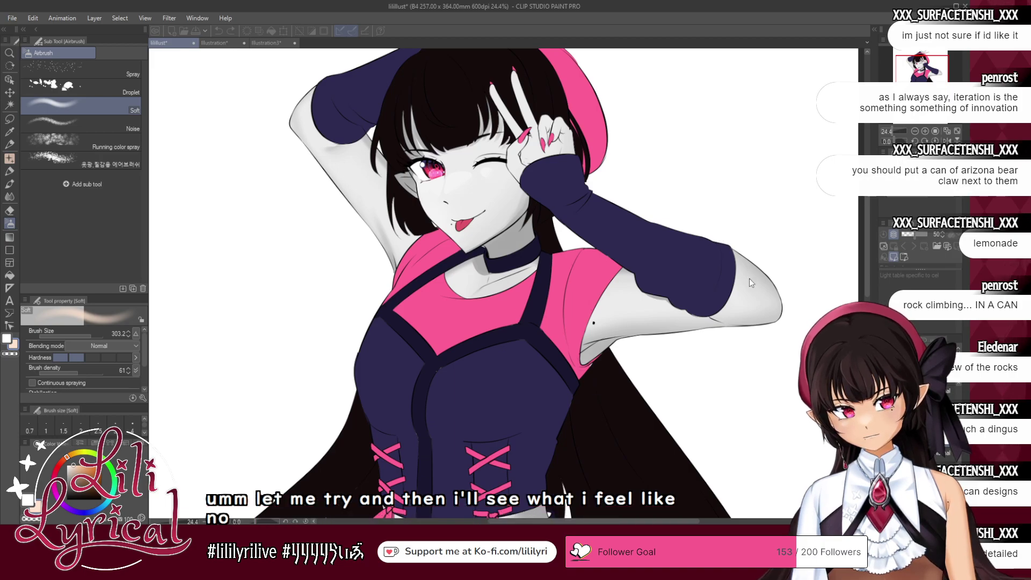
key("ctrl+y")
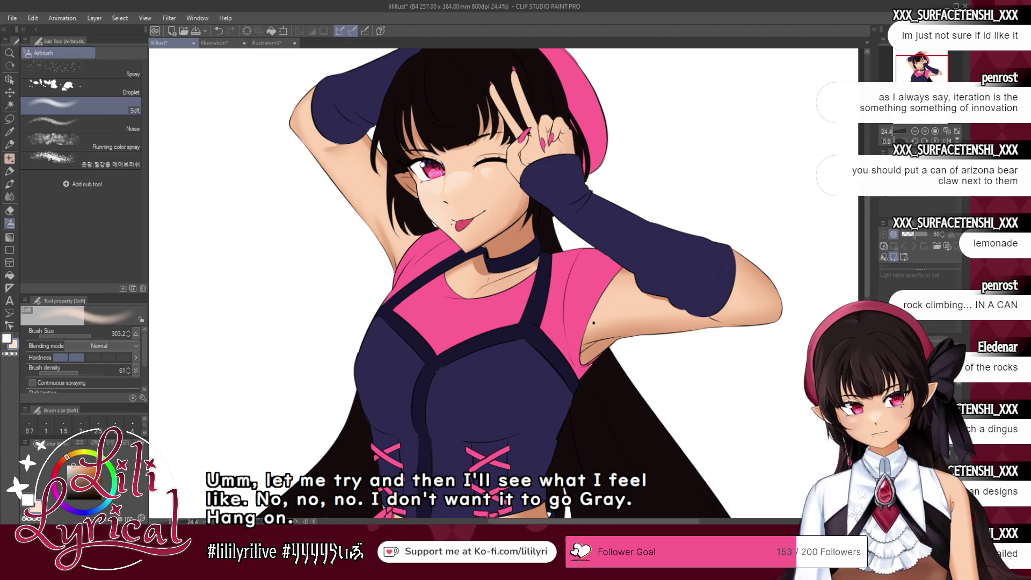
left_click(918, 132)
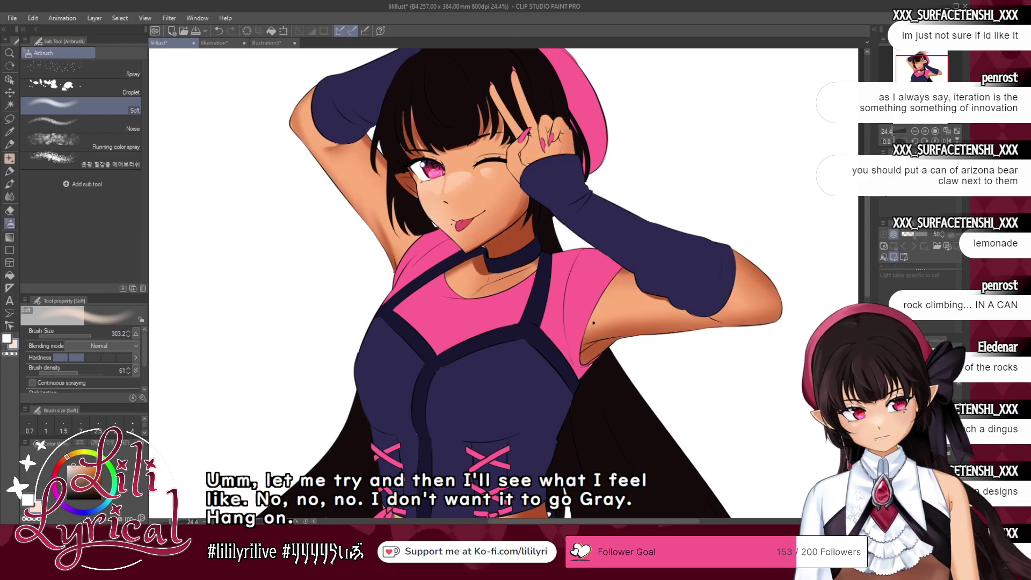
key("ctrl+z")
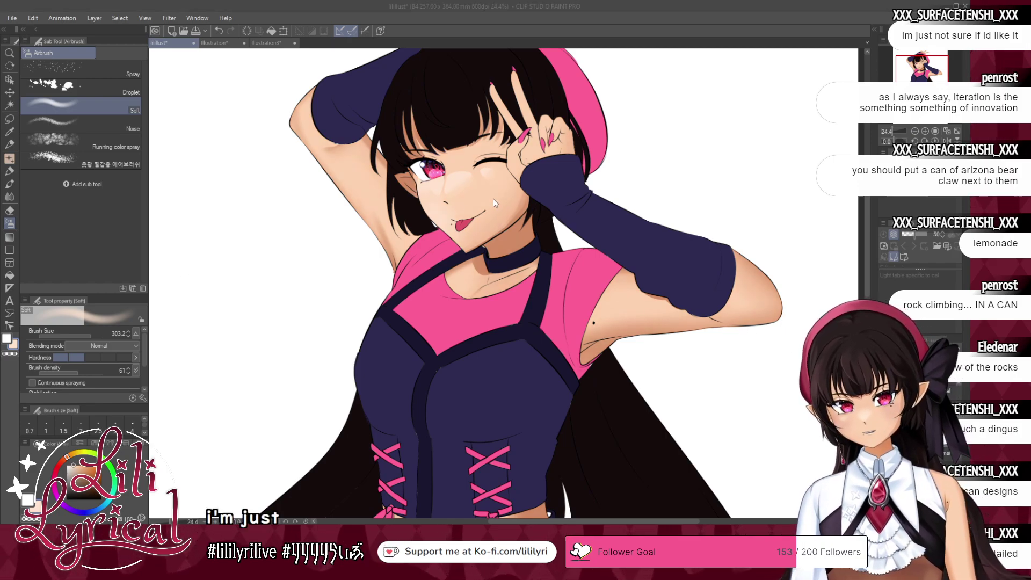
- Sample the neck's shadow tone, shift it to a redder hue, and paint under the jaw with the りりペイント brush at size 138.2
left_click(11, 185)
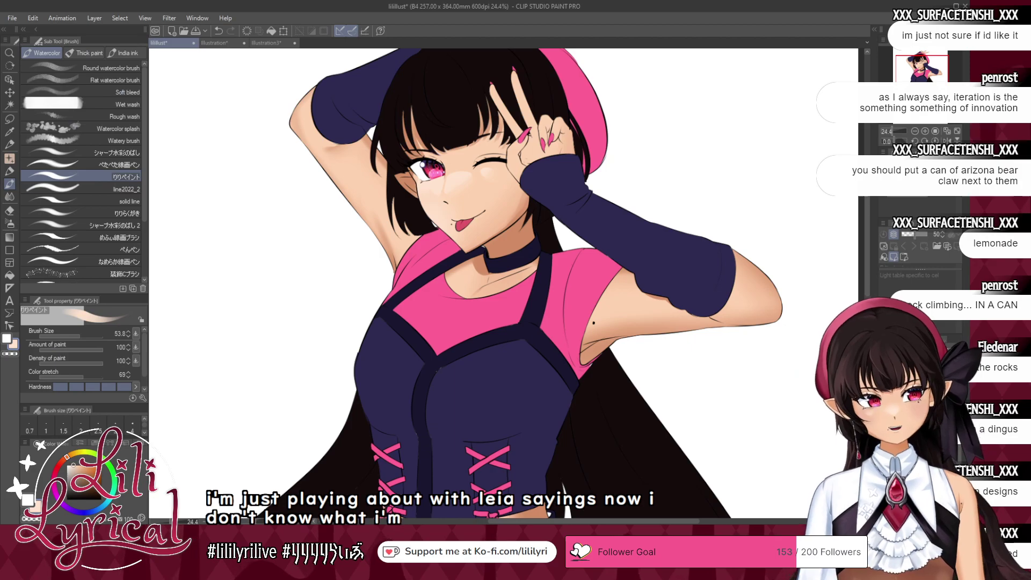
left_click(513, 248, "alt")
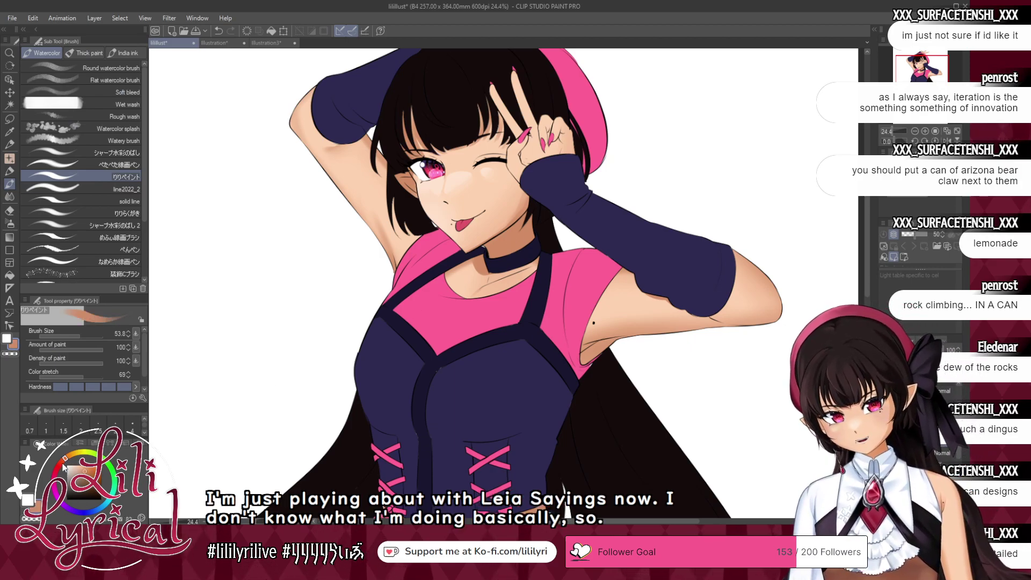
left_click(92, 474)
left_click(86, 337)
mouse_move(530, 216)
left_mouse_down()
mouse_move(514, 233)
mouse_move(538, 208)
mouse_move(495, 249)
left_mouse_up()
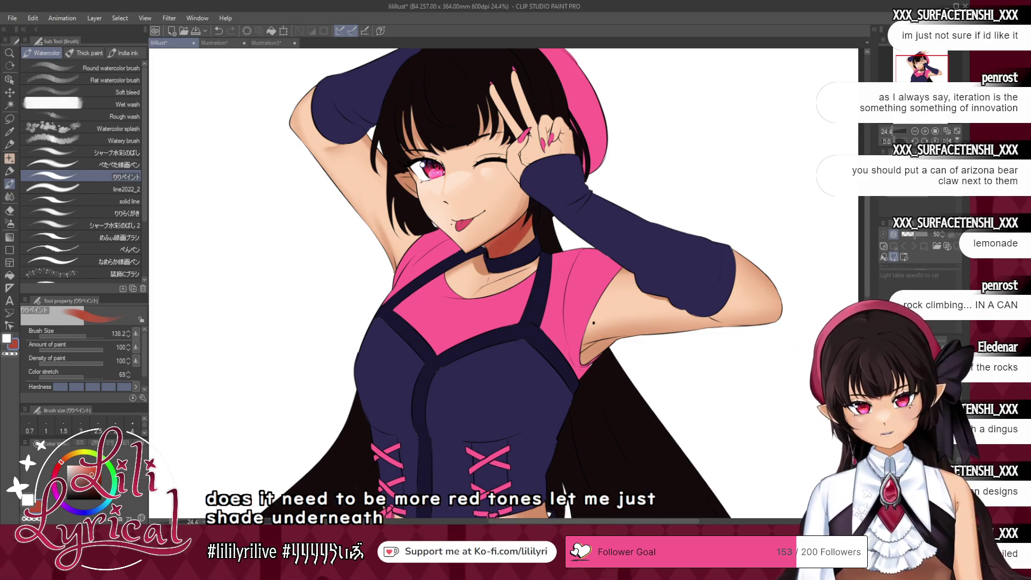
- Show the red zigzag background and soften the red neck shadow with Blur at size 109.2
left_click(884, 497)
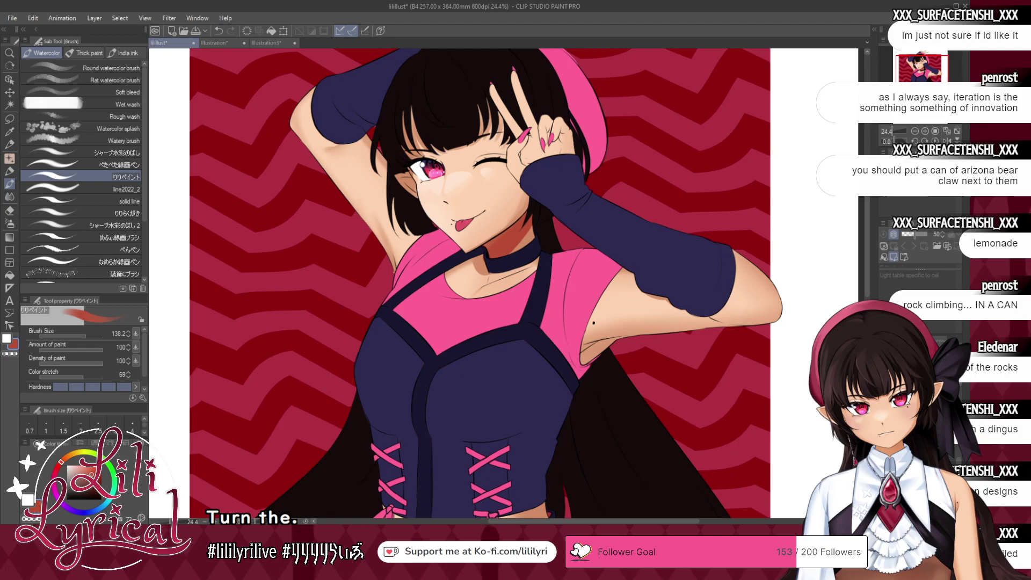
left_click(947, 132)
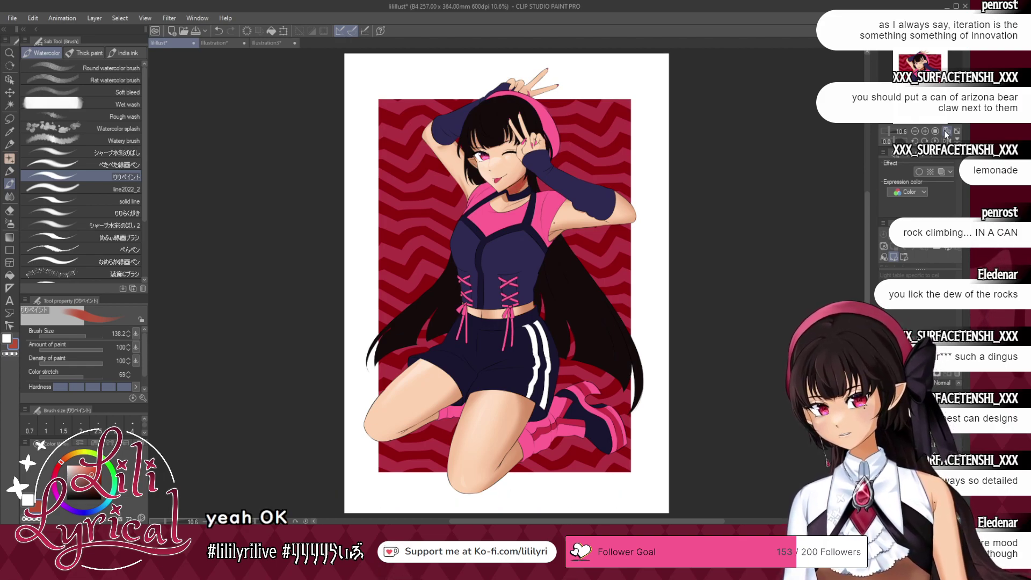
key("j")
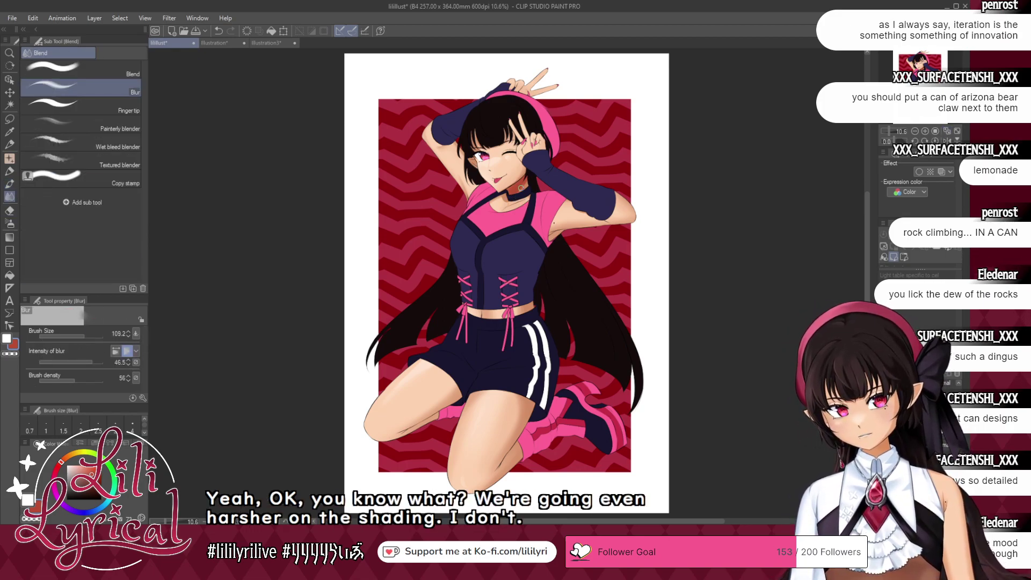
- Rework the underarm shading with sampled skin tones using the りりペイント brush at size 138.2, and soften it with Blur
left_click(9, 224)
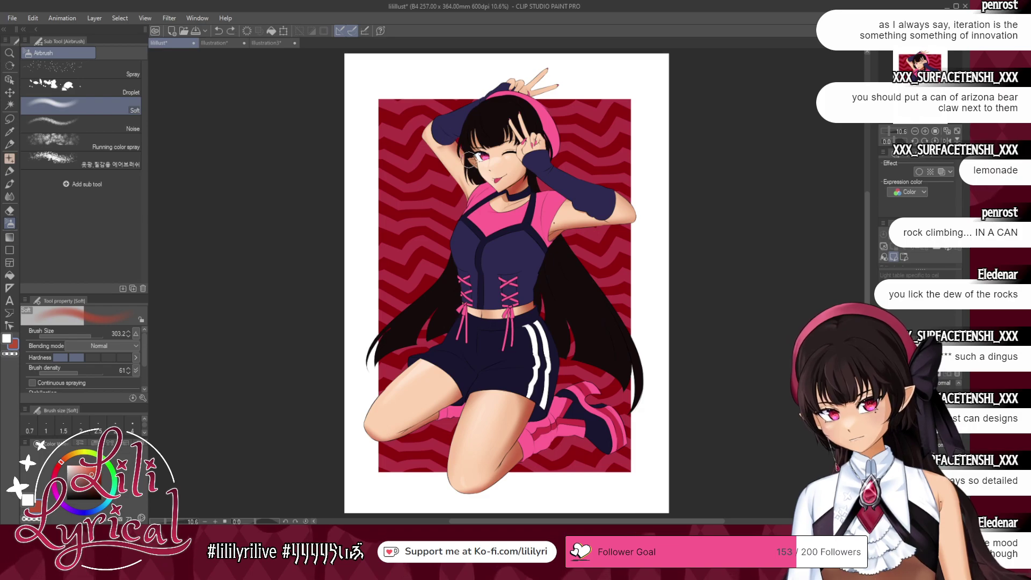
left_click(9, 184)
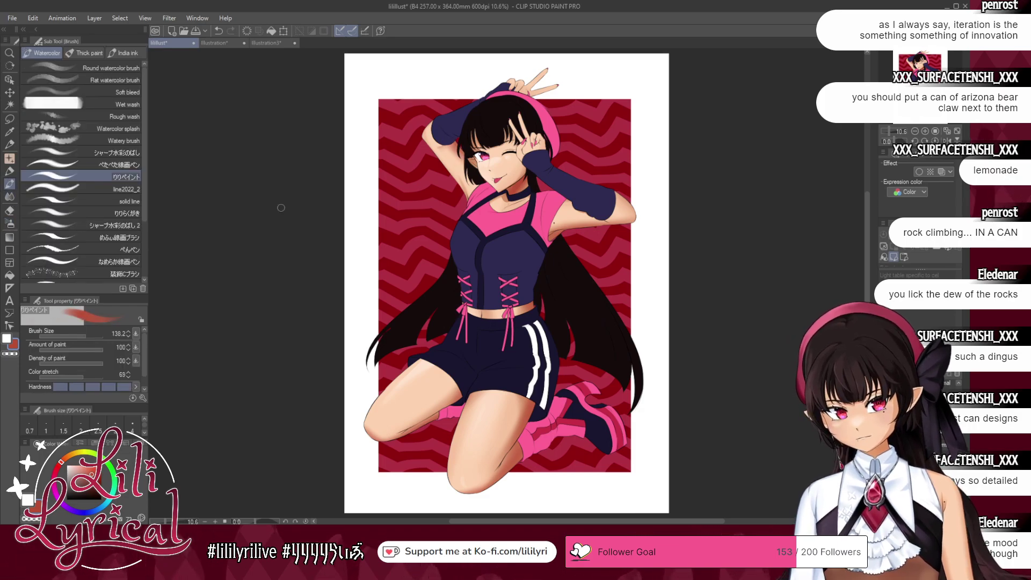
left_click(555, 236, "alt")
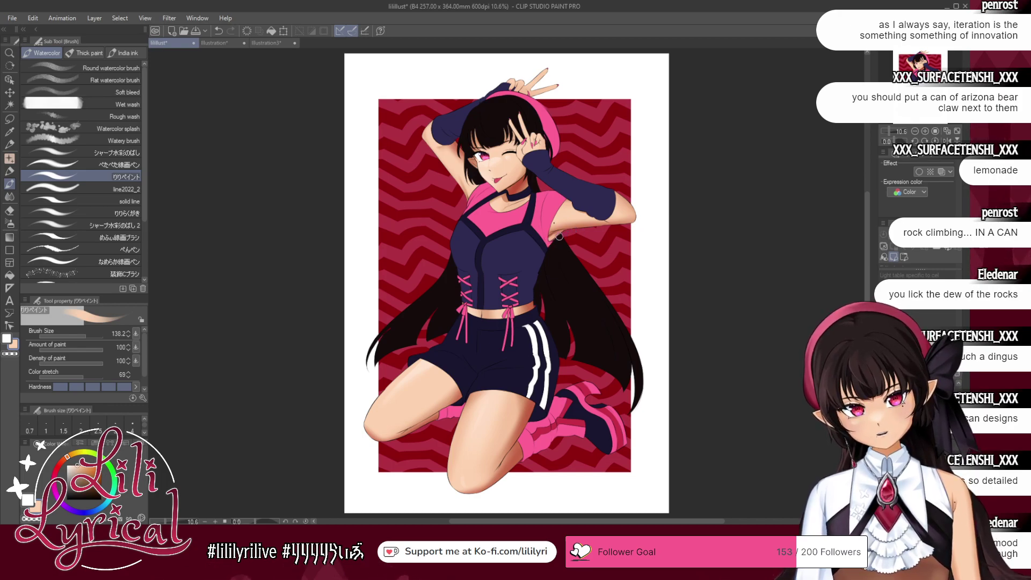
left_click(548, 248, "alt")
left_click(566, 214, "alt")
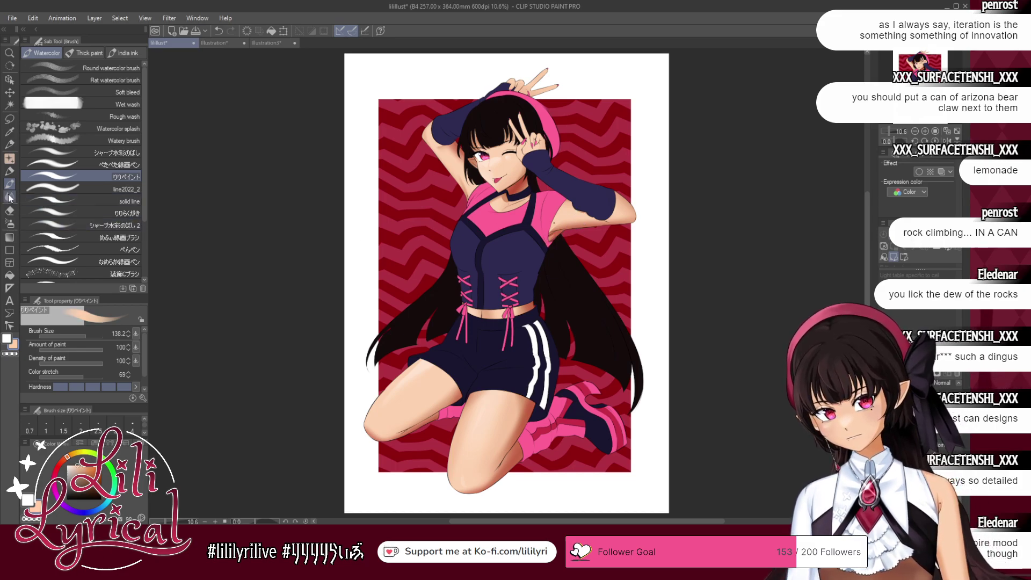
key("j")
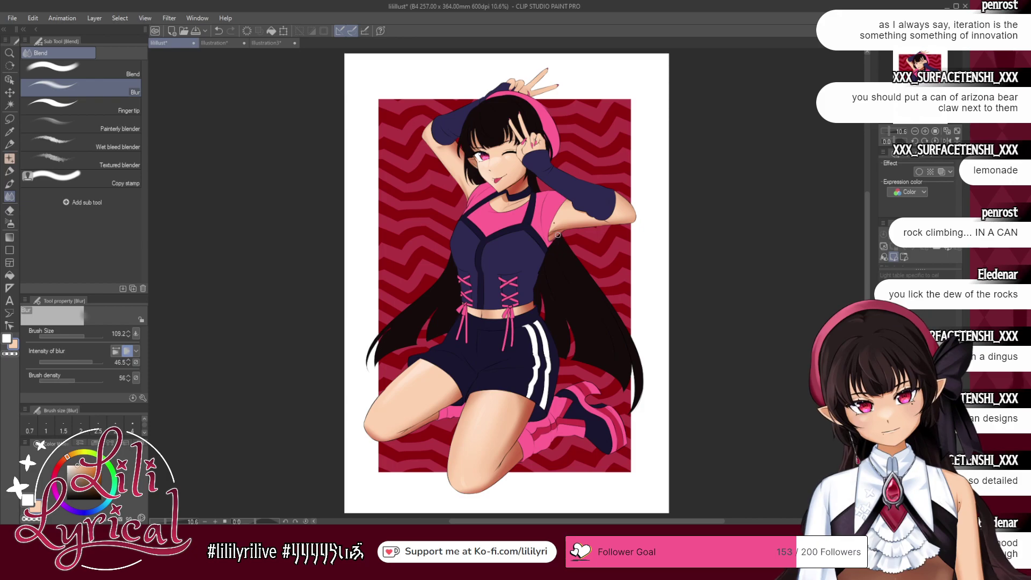
- Paint a redder shadow along the underside of the raised arm and elbow with the brush at size 68.1, and soften it with Blur
key("b")
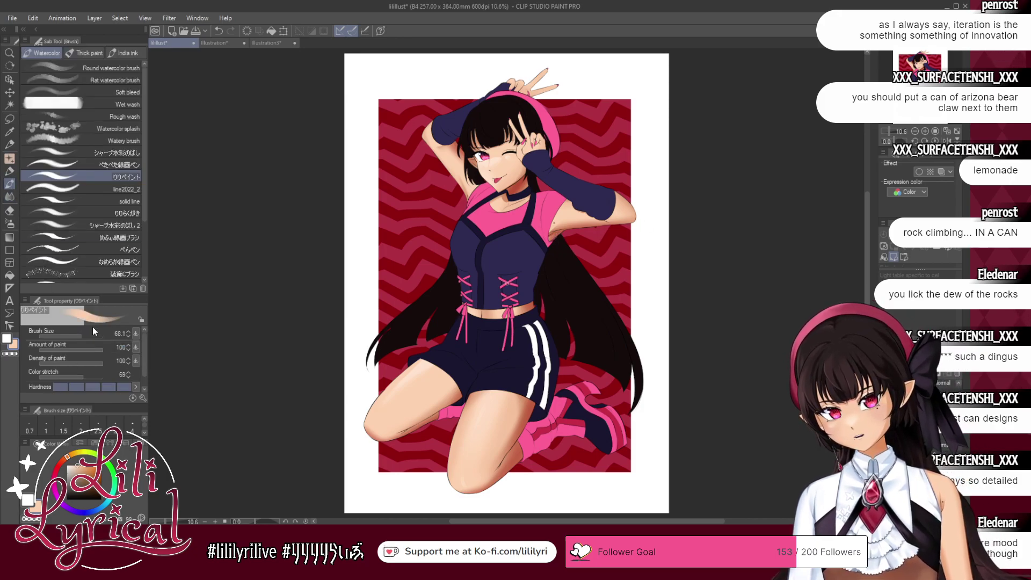
left_click(560, 232, "alt")
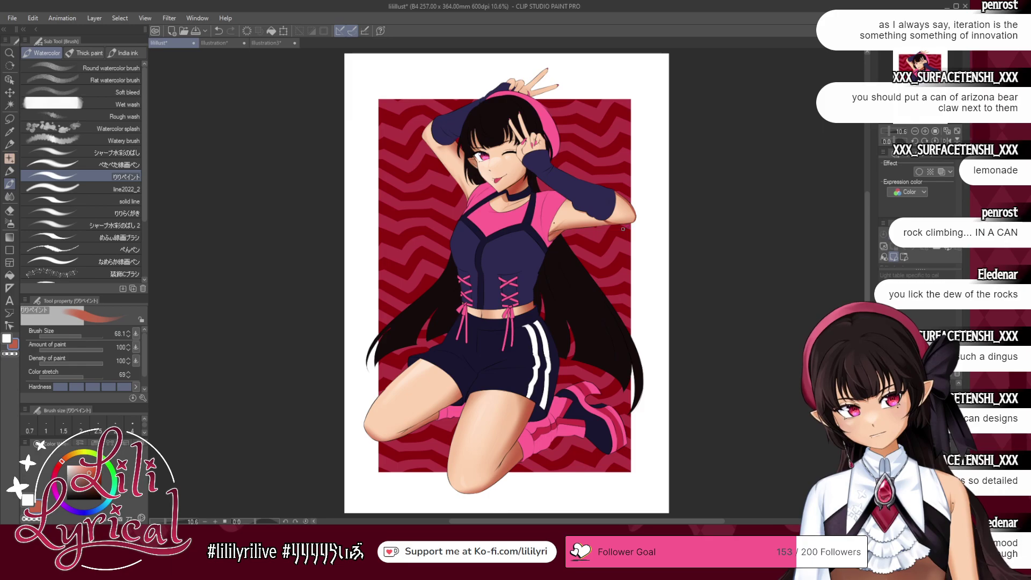
left_click(9, 197)
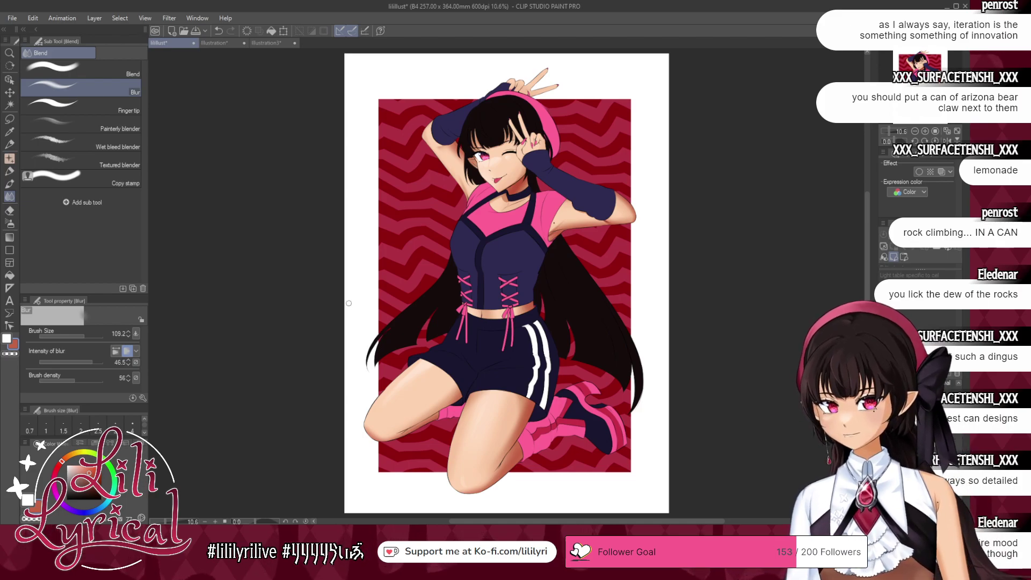
- Pick a near-white colour and paint a bright highlight across the nose with the りりペイント brush at size 21.0
left_click(10, 184)
left_click(67, 457)
left_click(73, 466)
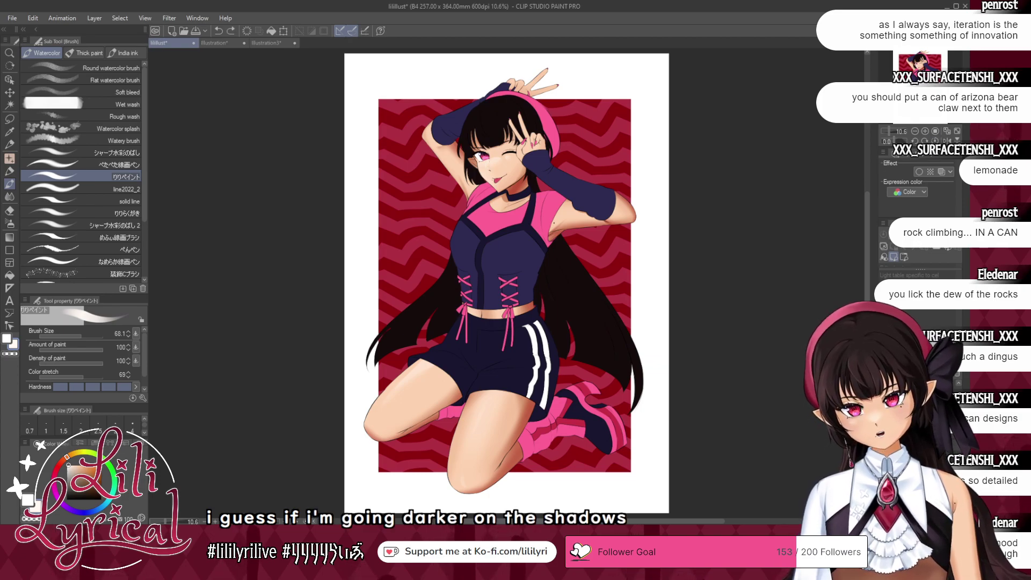
left_click(926, 131)
left_click(925, 131)
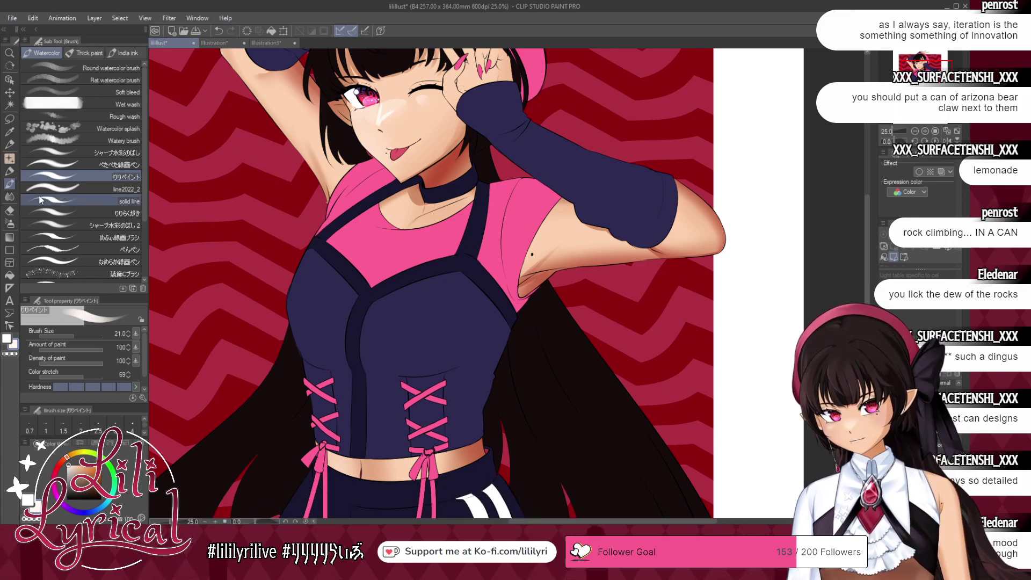
- Soften the nose highlight with Blur at size 109.2, and add a small blurred highlight on the cheek below the winking eye
left_click(9, 197)
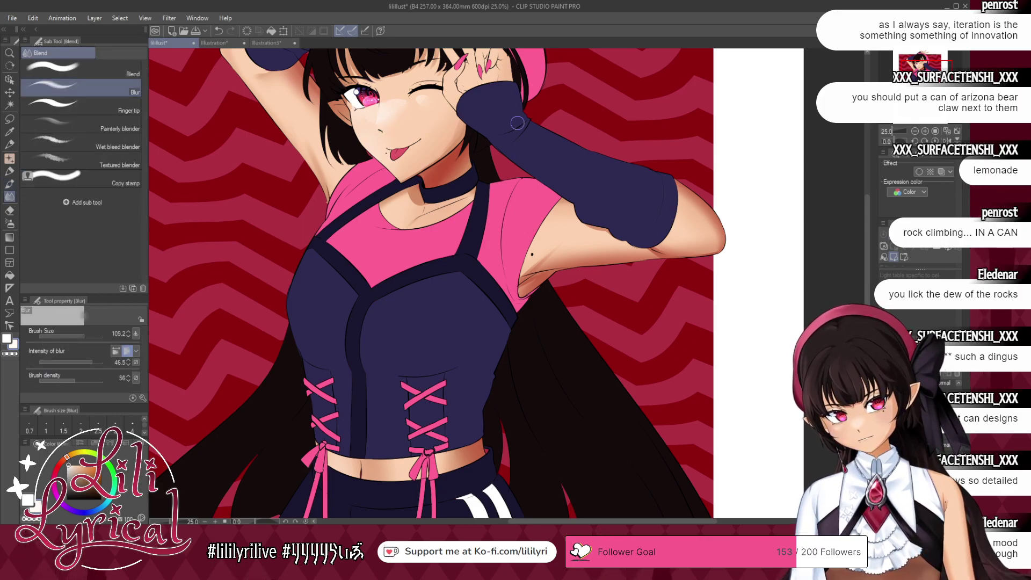
left_click(9, 184)
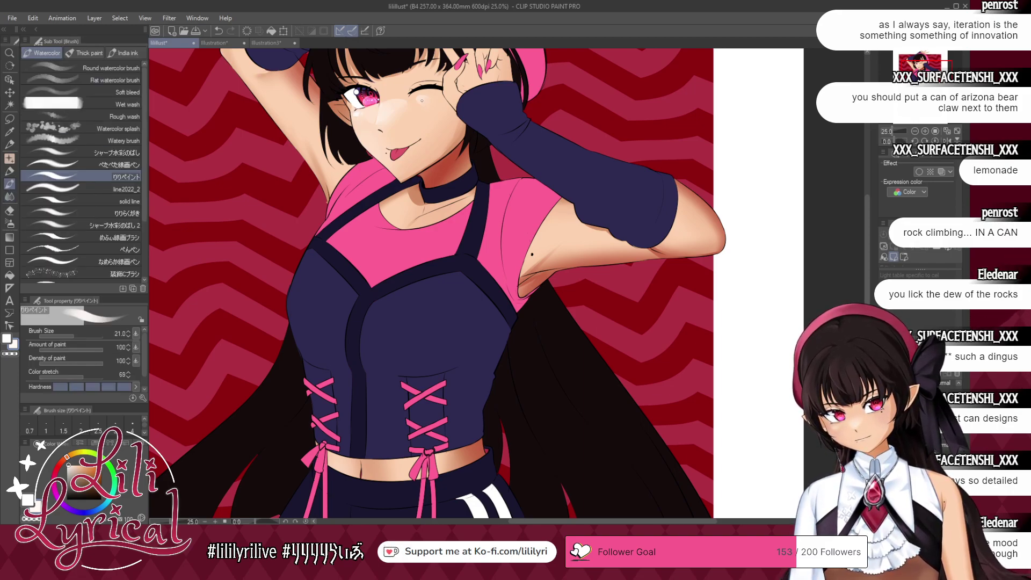
left_click(9, 196)
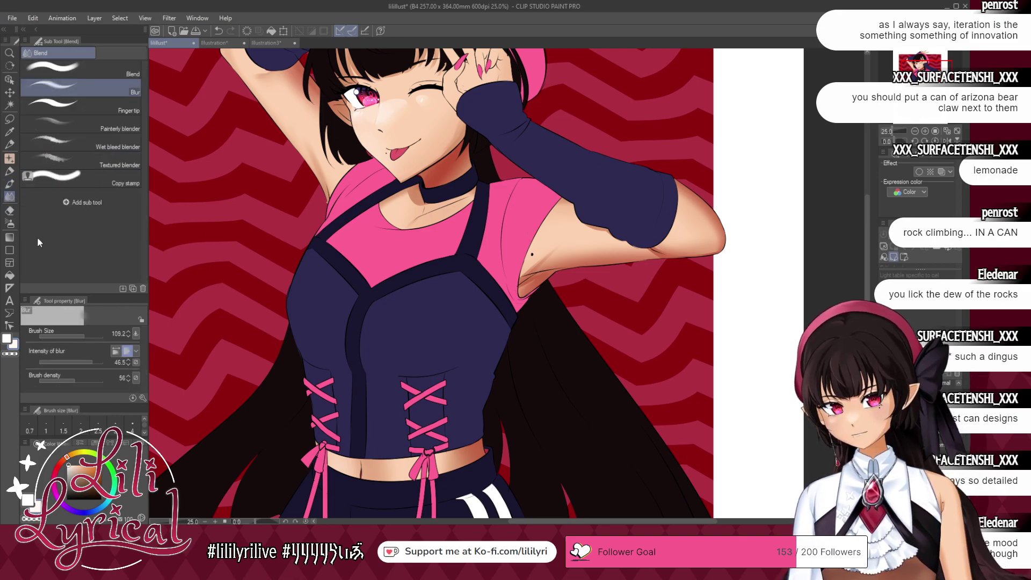
- Paint near-white highlights along the raised upper arm behind the head with the りりペイント brush at size 46.0, and soften them with Blur
left_click(10, 184)
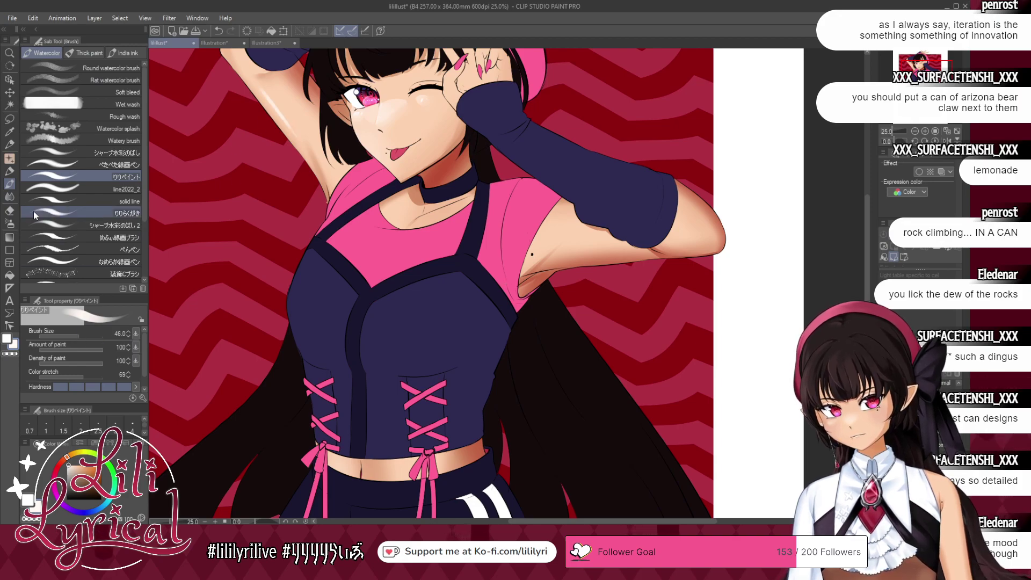
left_click(8, 197)
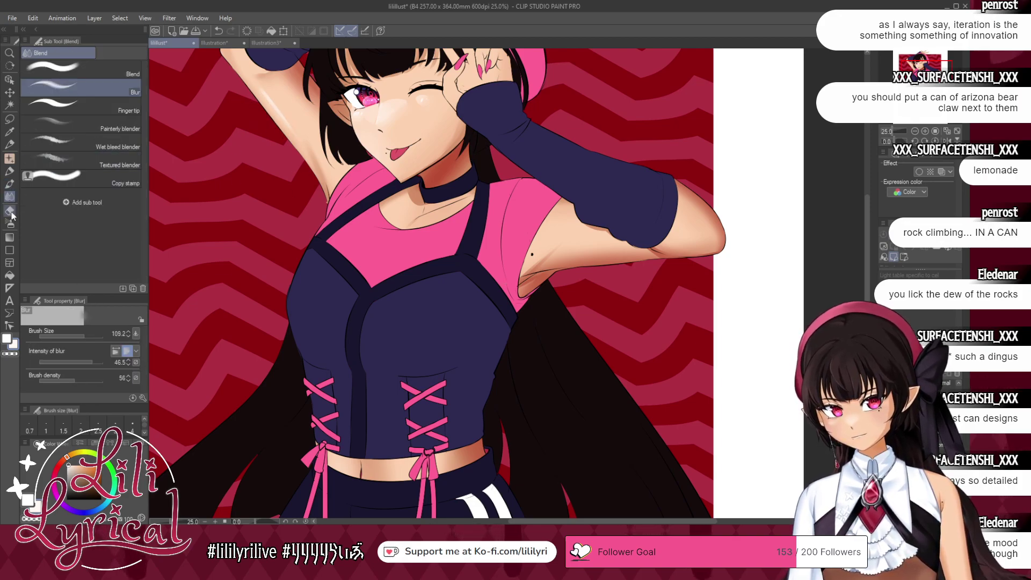
left_click(10, 184)
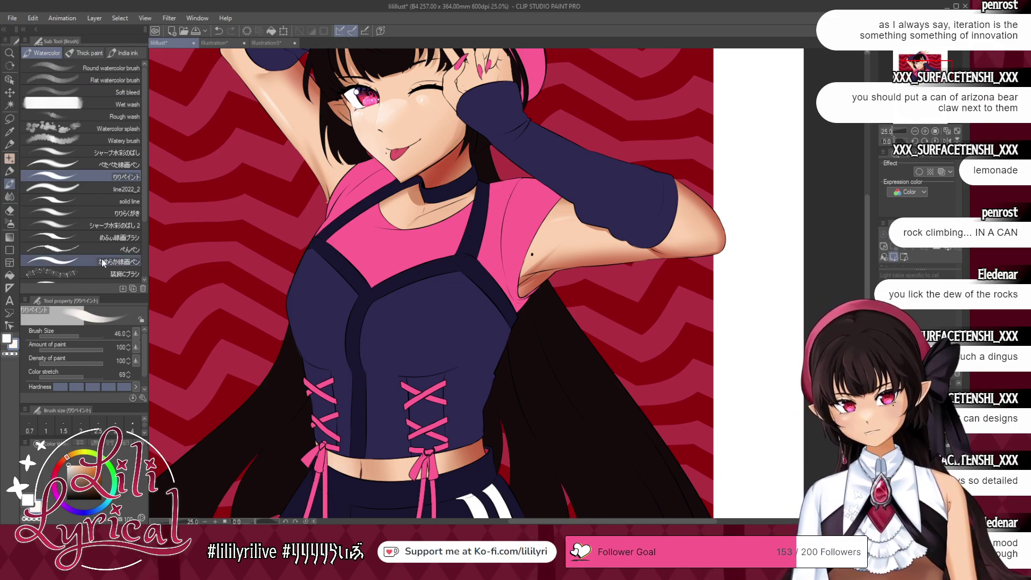
left_click(9, 197)
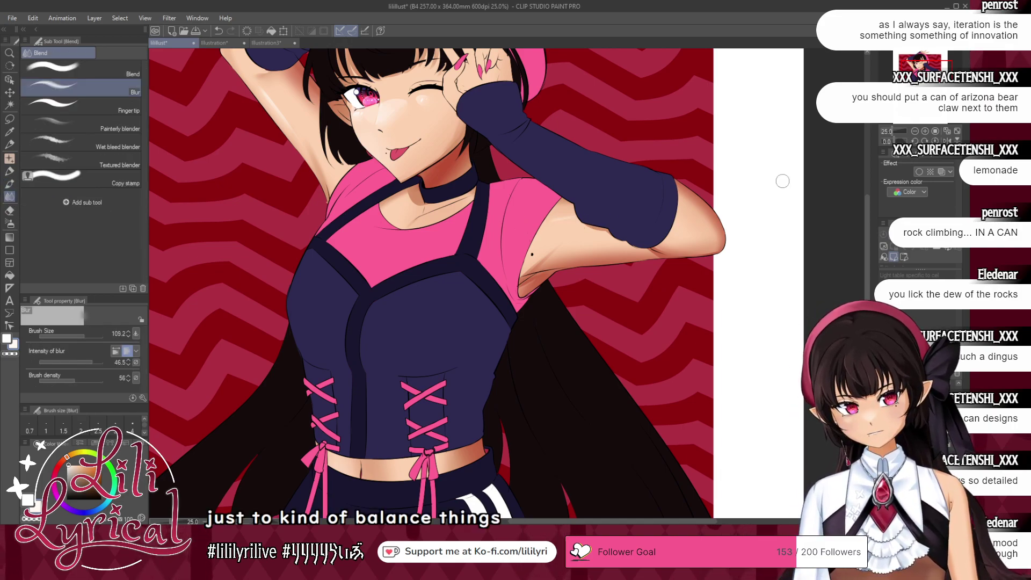
- Add lighter skin highlights across the full figure with the りりペイント brush, and blend them with Blur
left_click(948, 131)
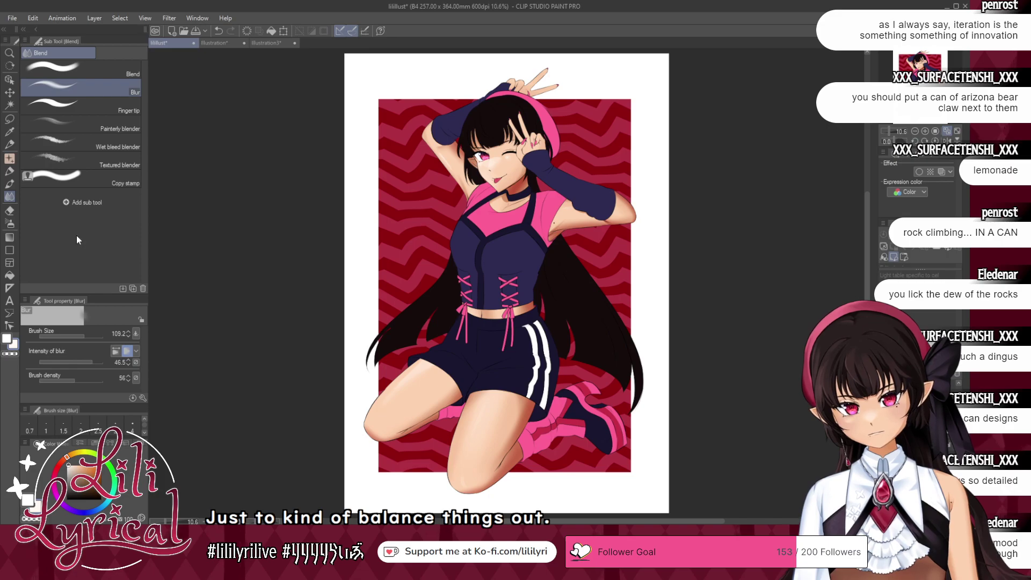
key("b")
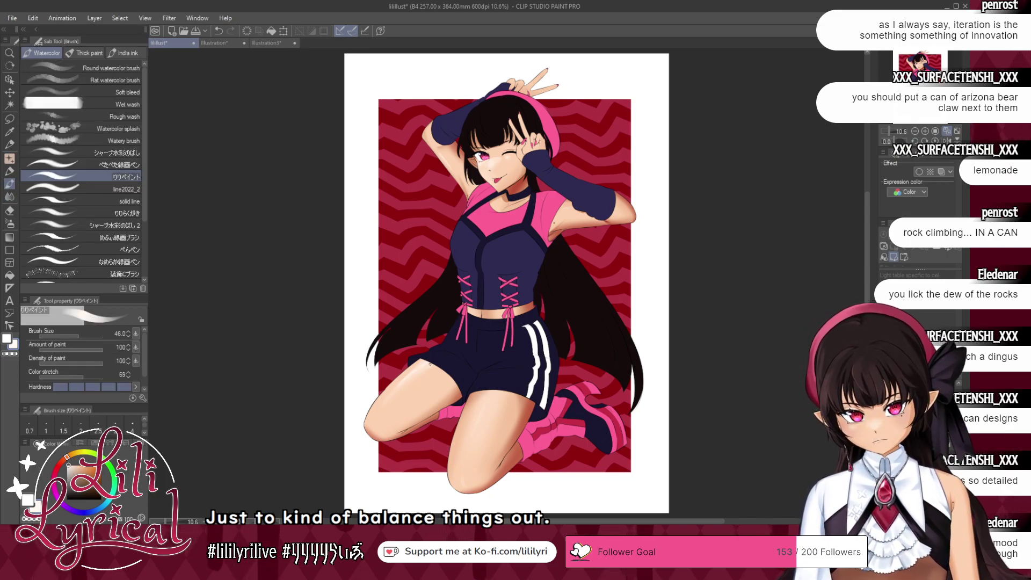
left_click(10, 197)
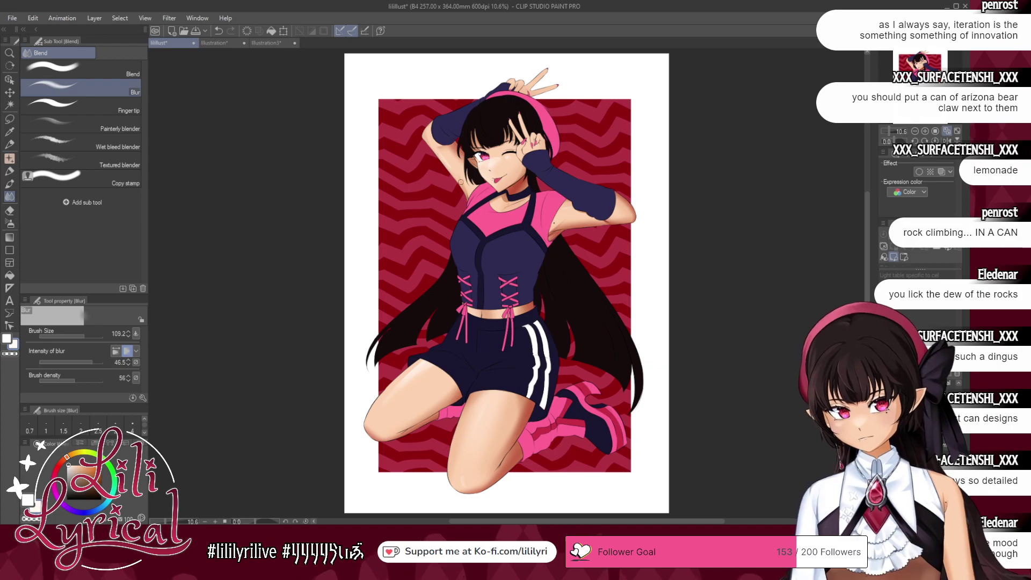
left_click(9, 186)
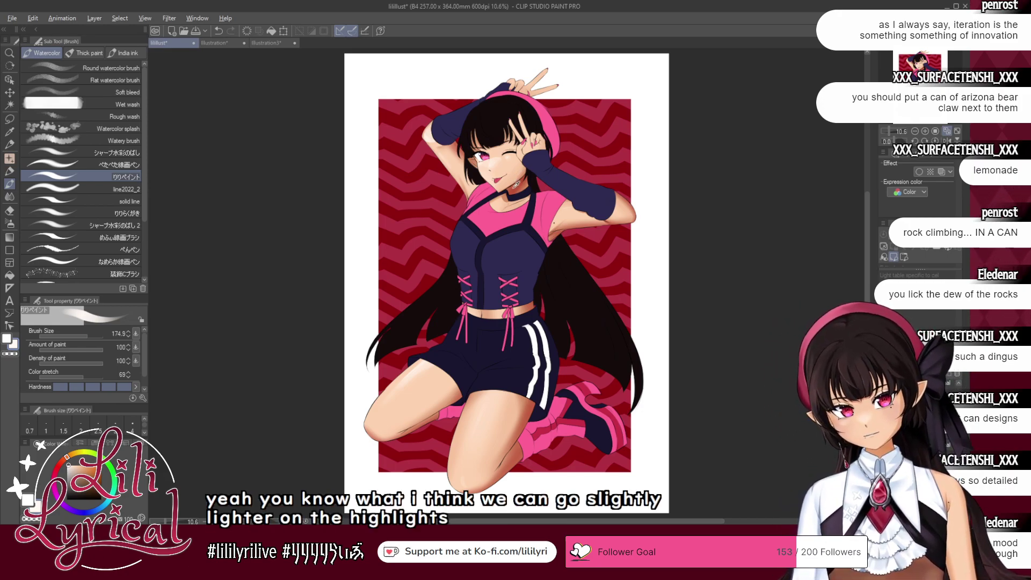
- Sample the red neck shadow and nearby skin tones, and shade the hand beside the winking eye with the りりペイント brush at size 49.7
left_click(515, 187, "alt")
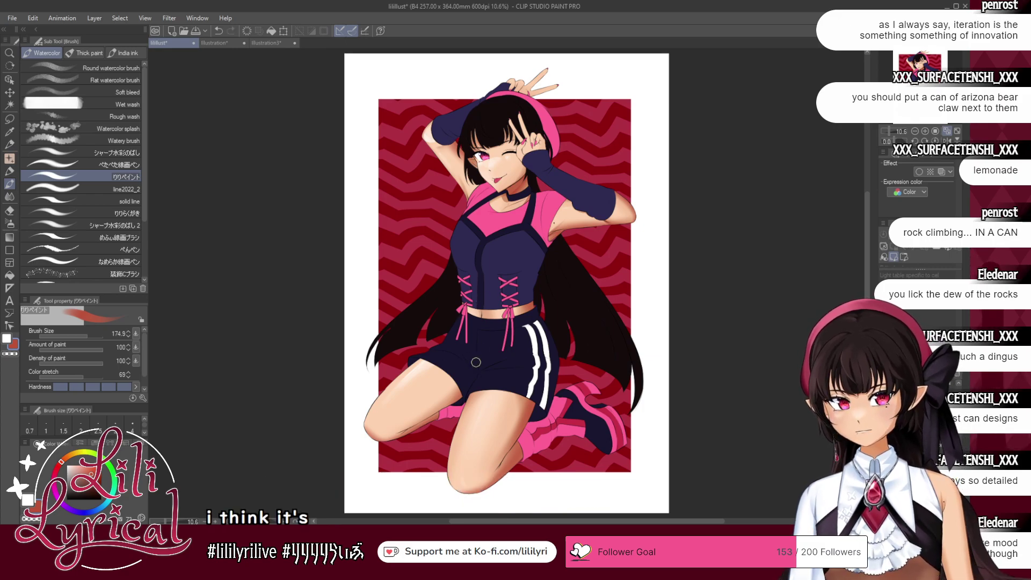
scroll(559, 137, "up", 4)
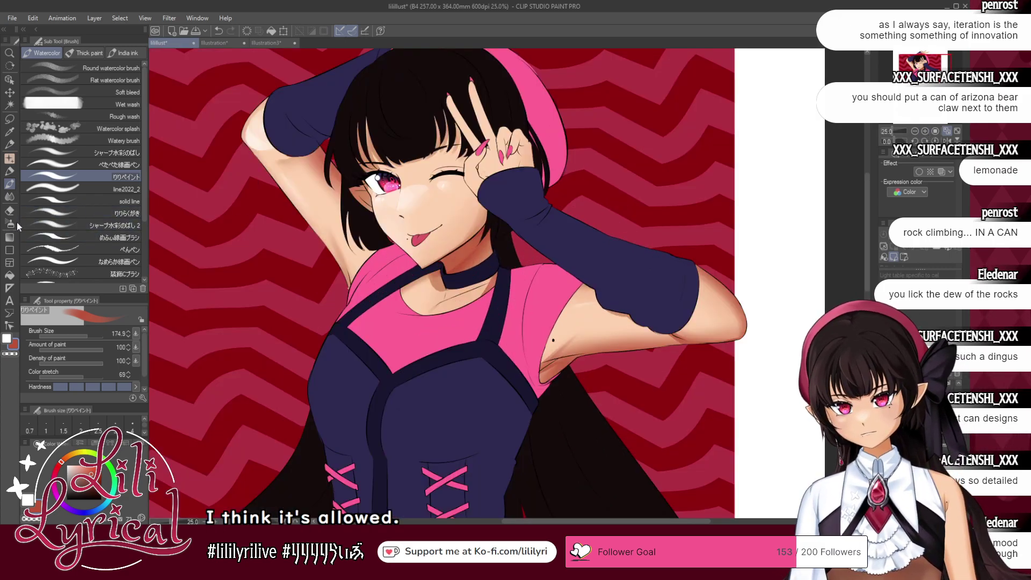
left_click(10, 223)
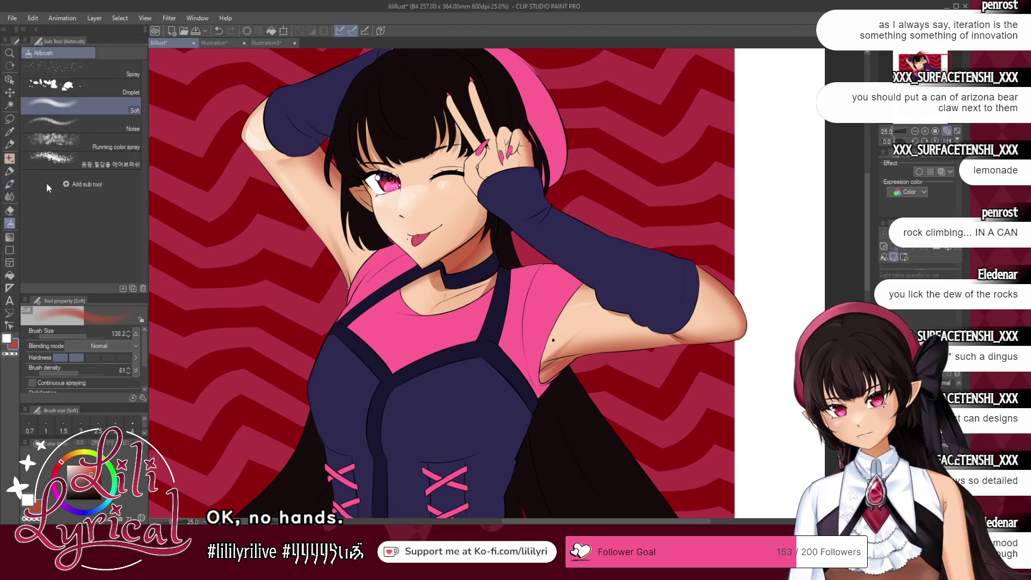
left_click(10, 184)
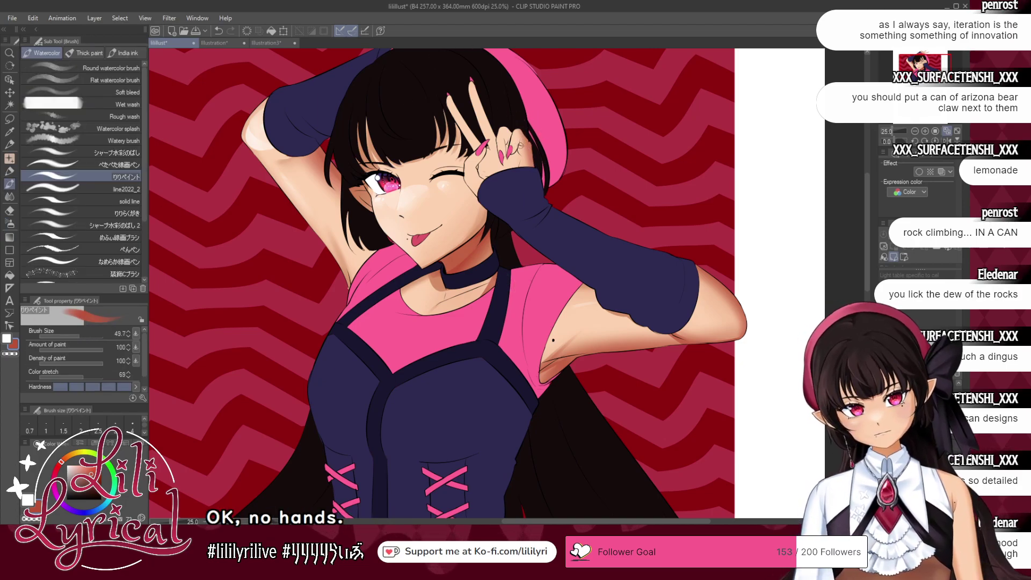
left_click(517, 143, "alt")
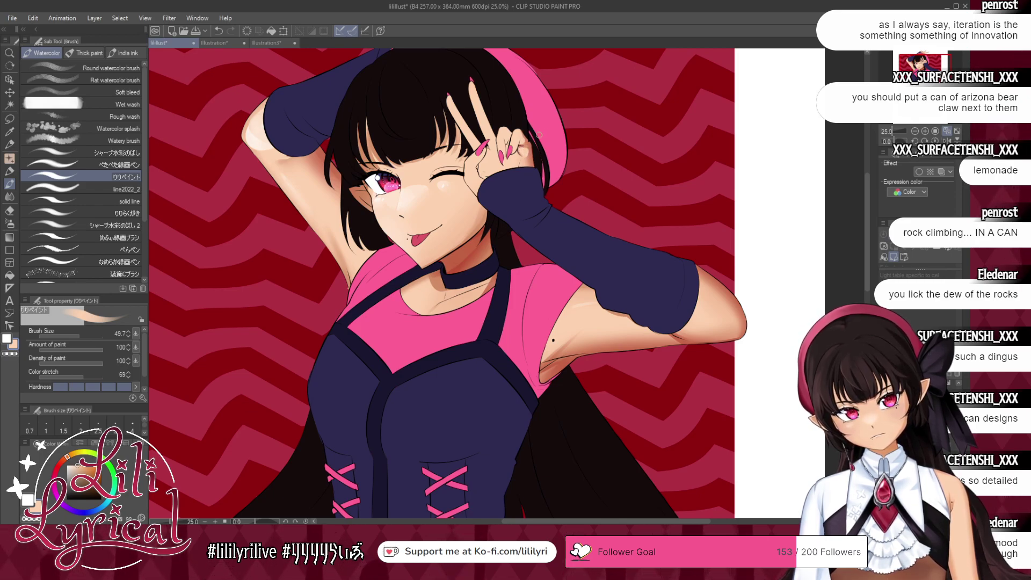
left_click(530, 161, "alt")
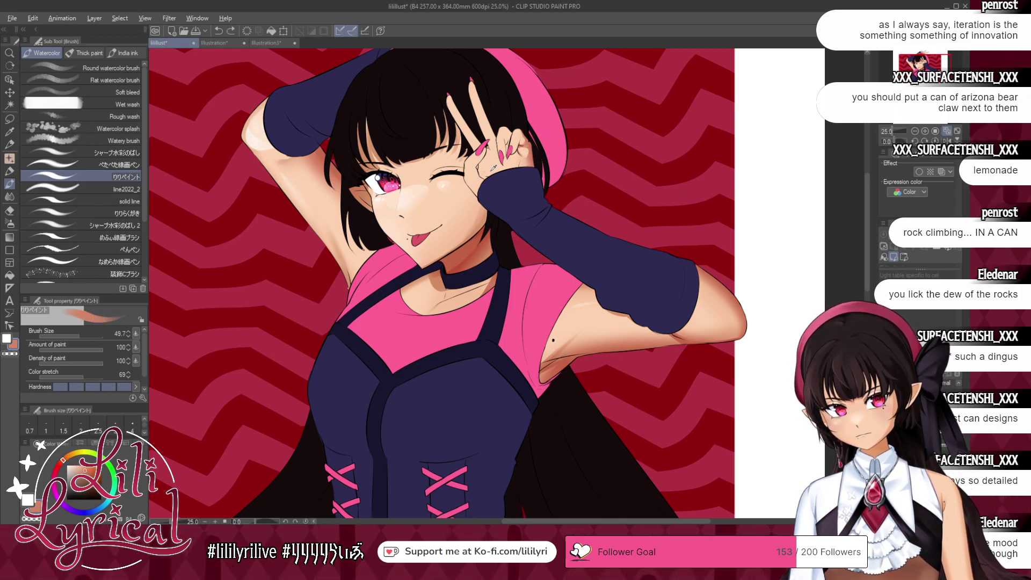
key("ctrl+z")
left_click(526, 159, "alt")
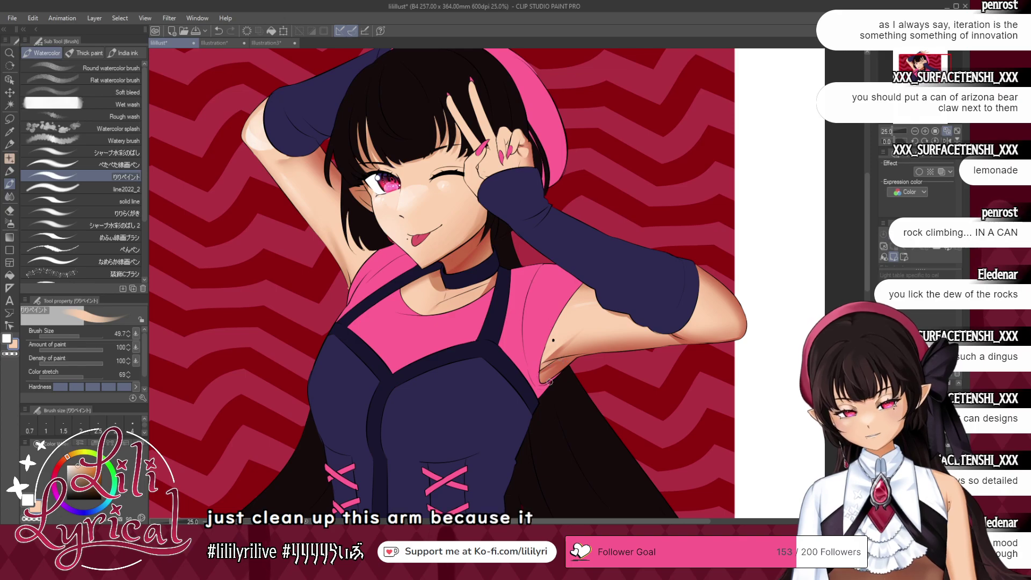
- Clean up the underarm shading beside the pink sleeve with sampled shadow and skin tones at brush size 49.7
left_click(559, 363, "alt")
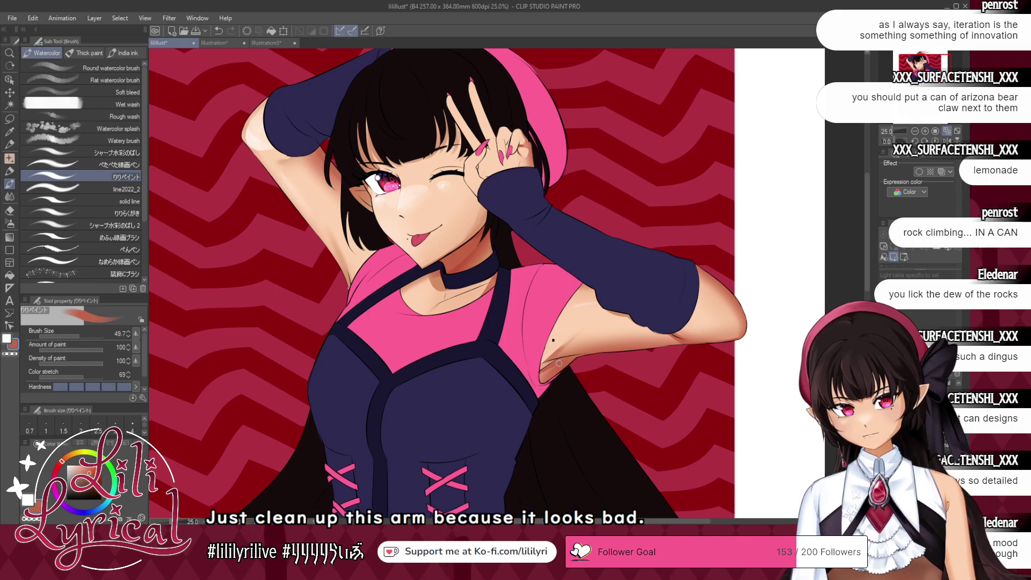
left_click(580, 340, "alt")
left_click(577, 354, "alt")
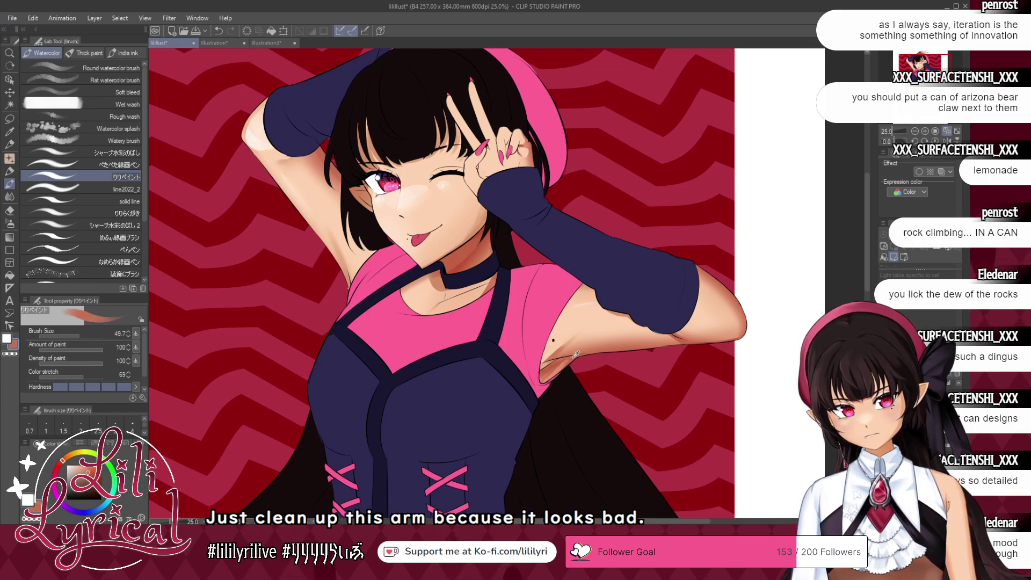
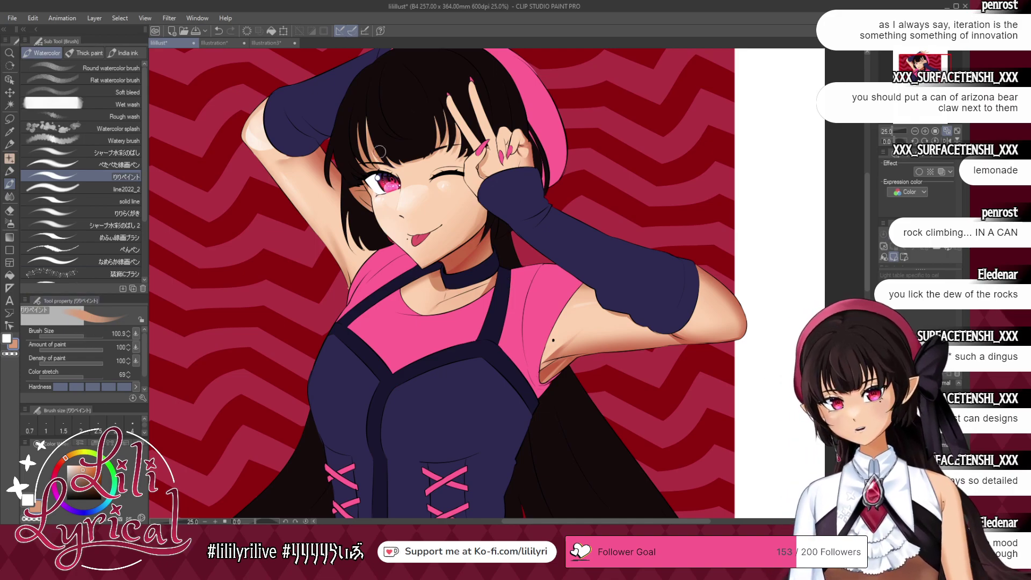
- Build up the finger and palm shading with sampled skin tones at brush size 100.9, and soften it with Blur and the Soft airbrush
left_click(498, 155, "alt")
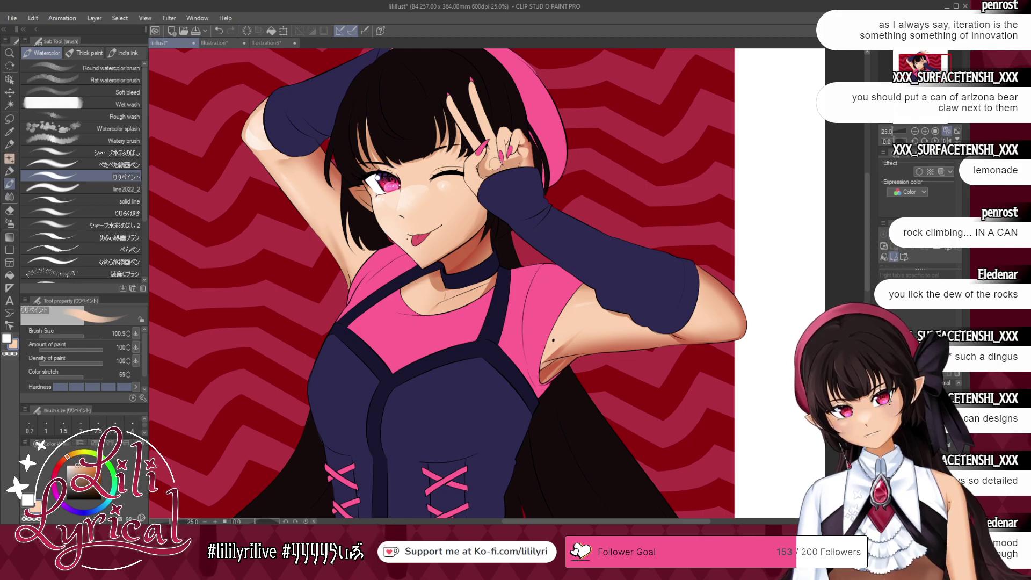
left_click(511, 160, "alt")
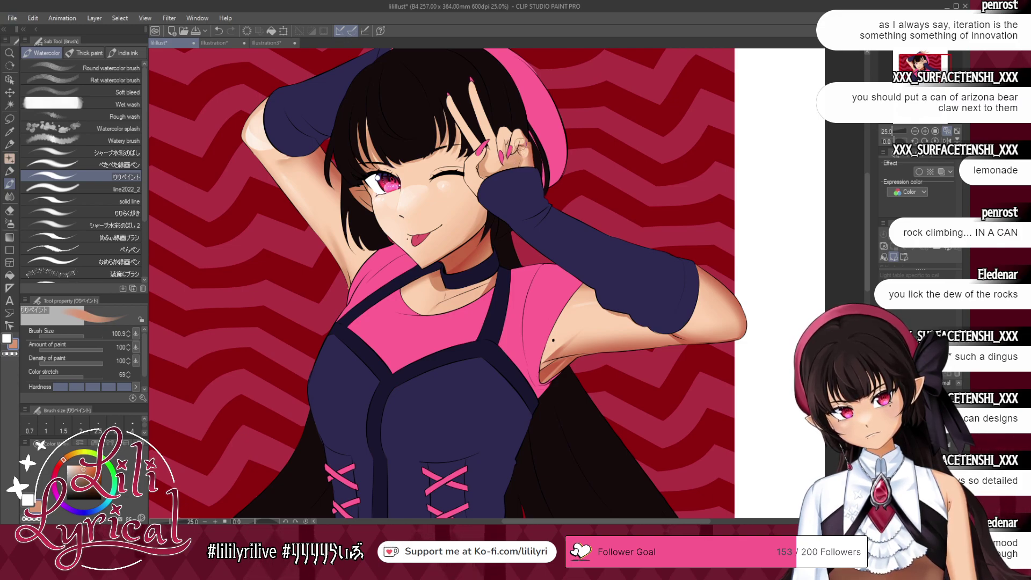
left_click(9, 196)
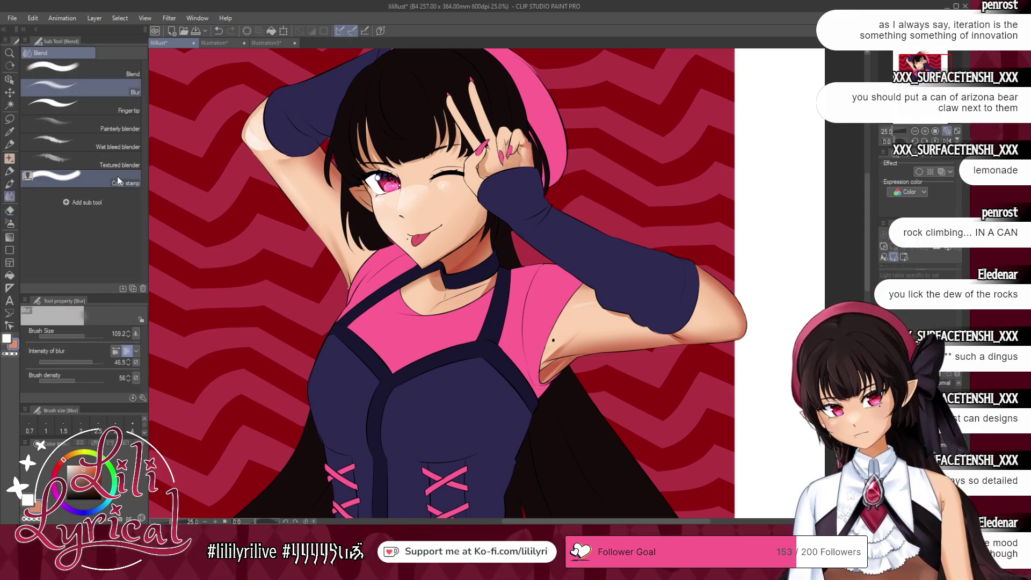
left_click(9, 223)
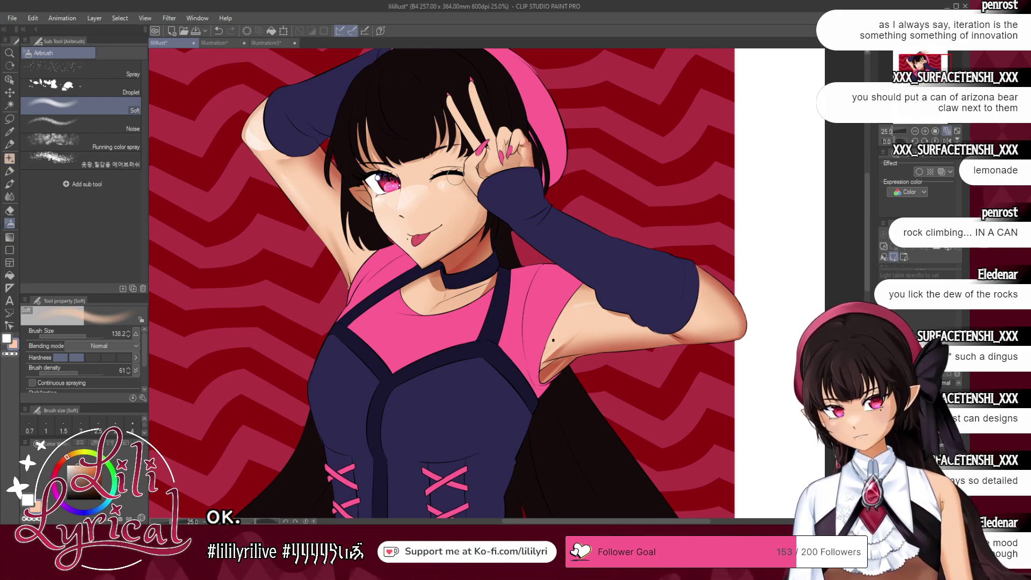
- Paint darker shadows on the peace-sign fingers with the りりペイント brush at size 58.2 and a sampled reddish tone, and blur them
left_click(10, 183)
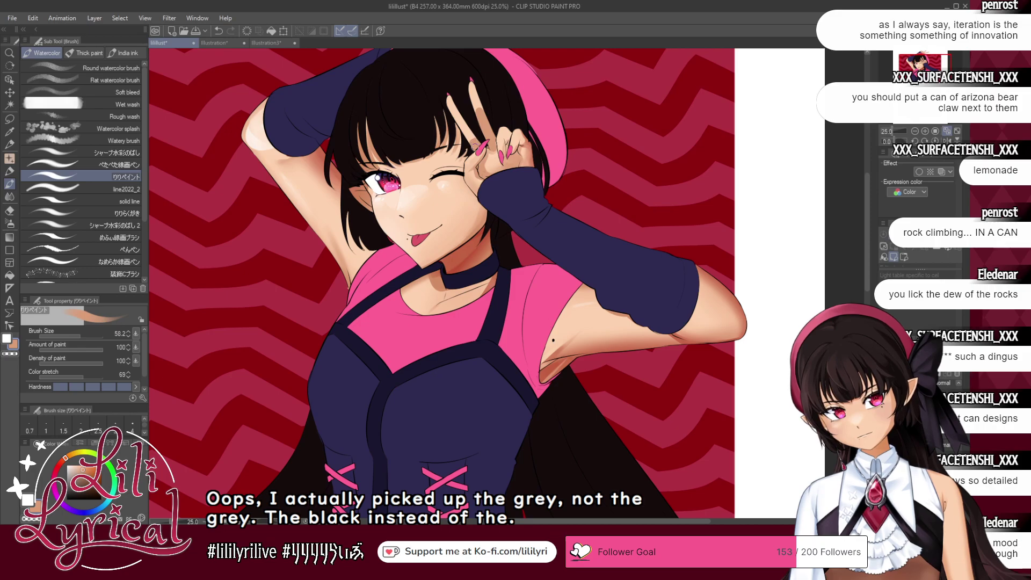
left_click(464, 131, "alt")
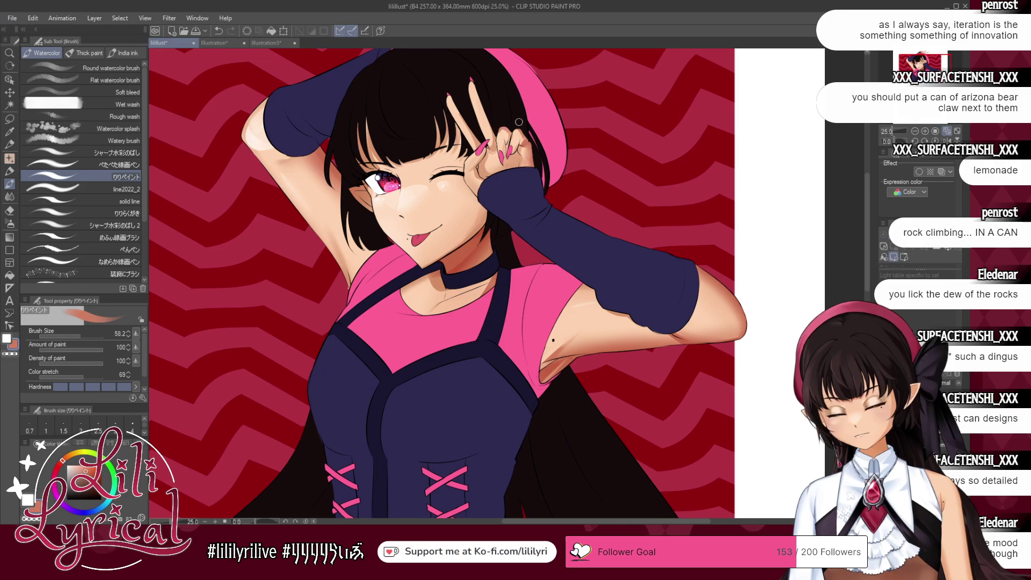
key("j")
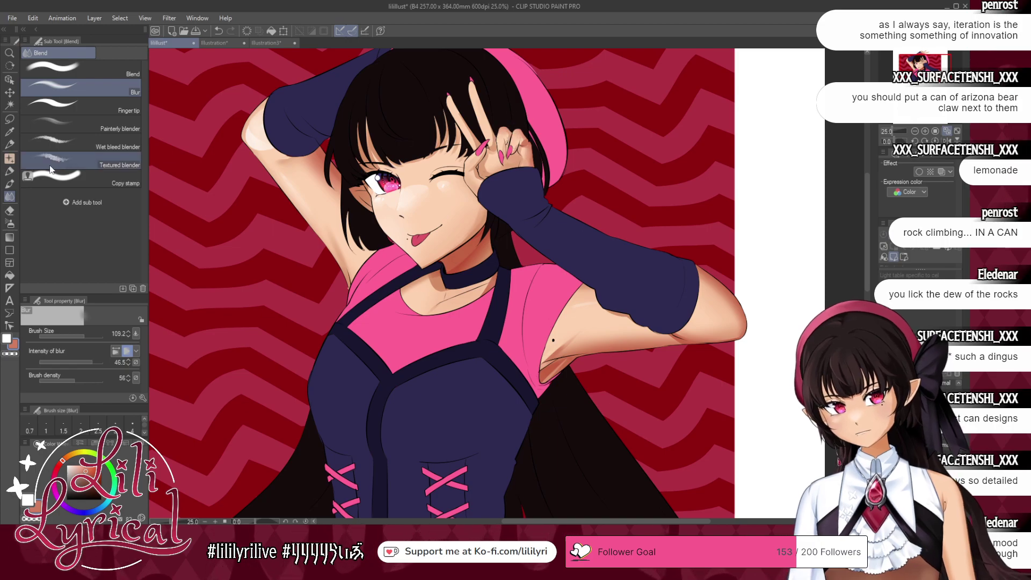
- Refine the folded fingers and the palm edge with sampled skin tones at brush size 58.2, and check the hand in the whole illustration
key("b")
left_click(508, 159, "alt")
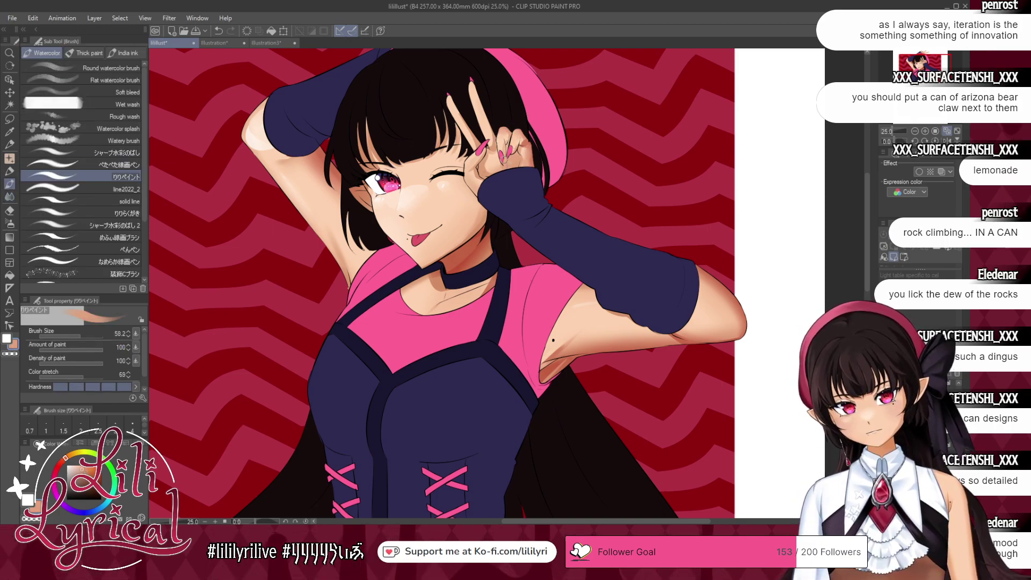
left_click(500, 153, "alt")
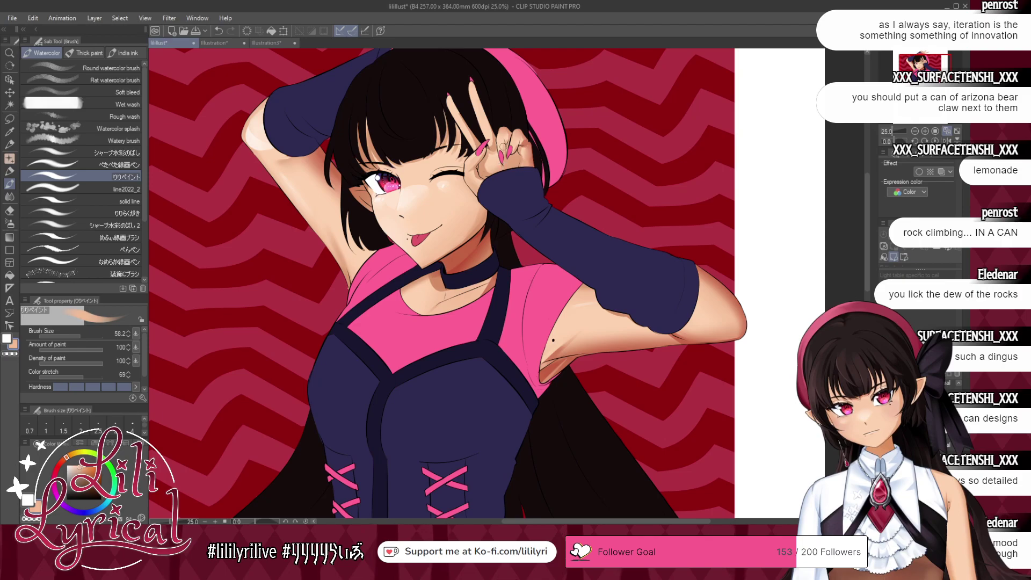
left_click(507, 138, "alt")
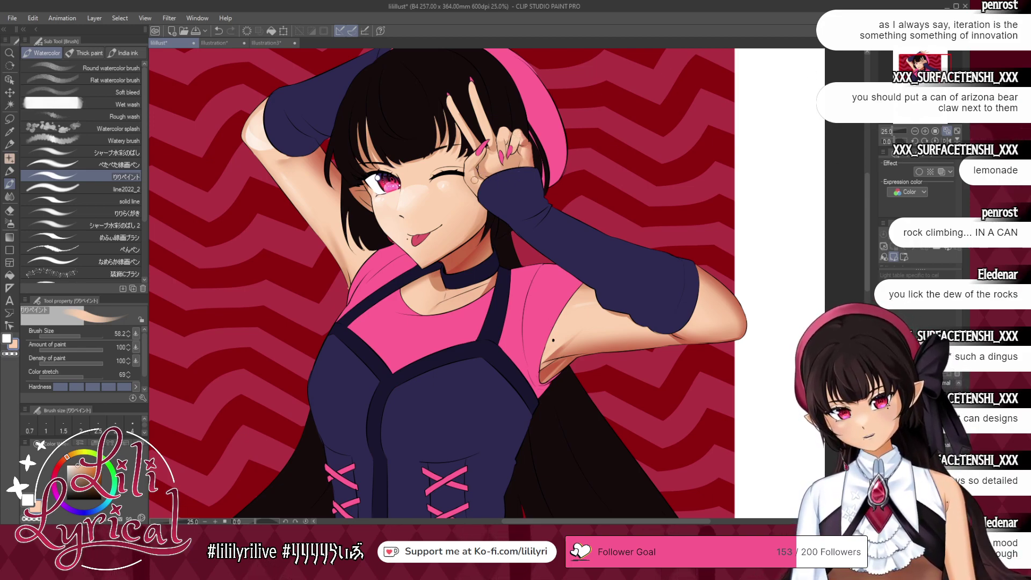
left_click(479, 172, "alt")
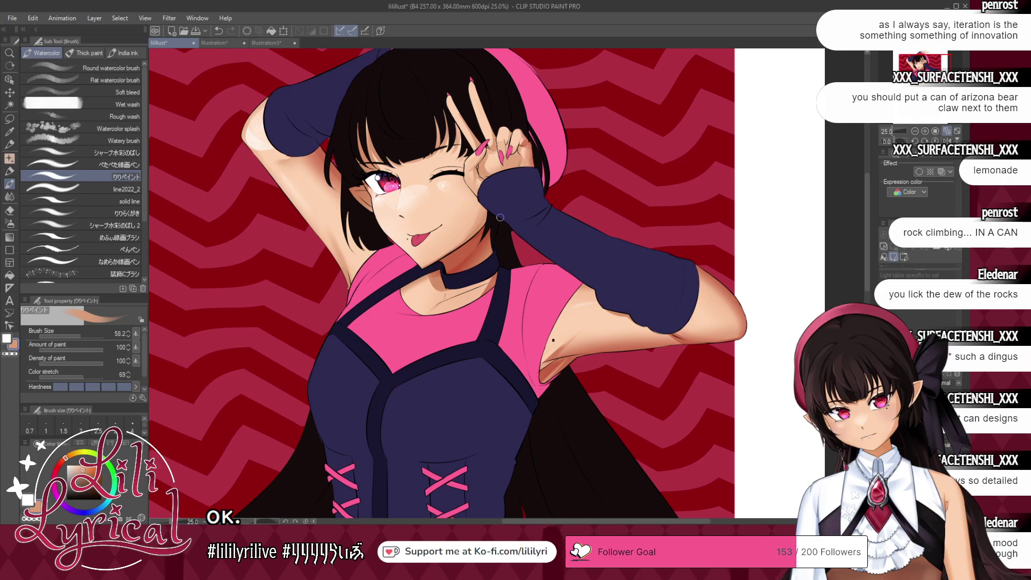
key("b")
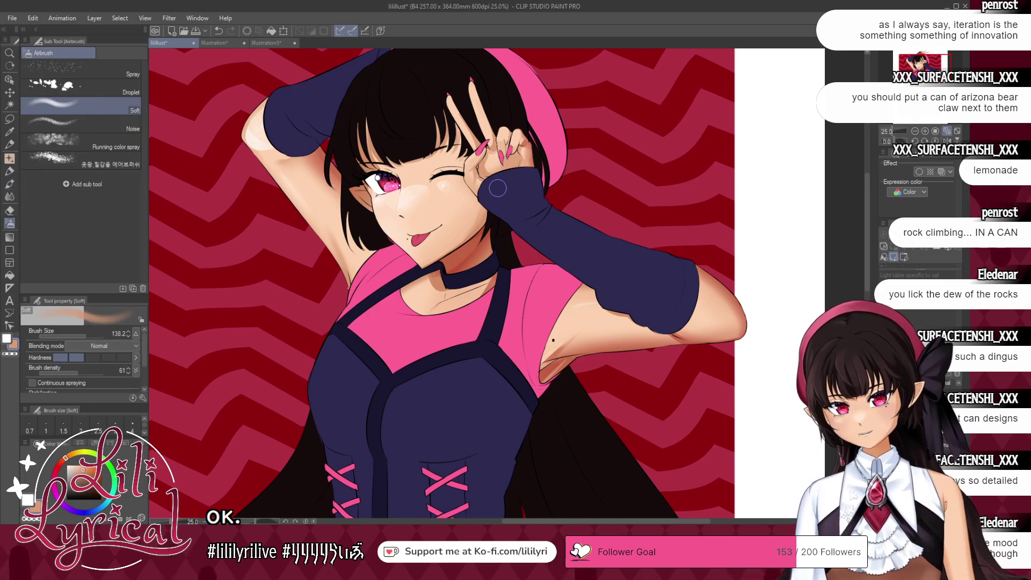
left_click(952, 131)
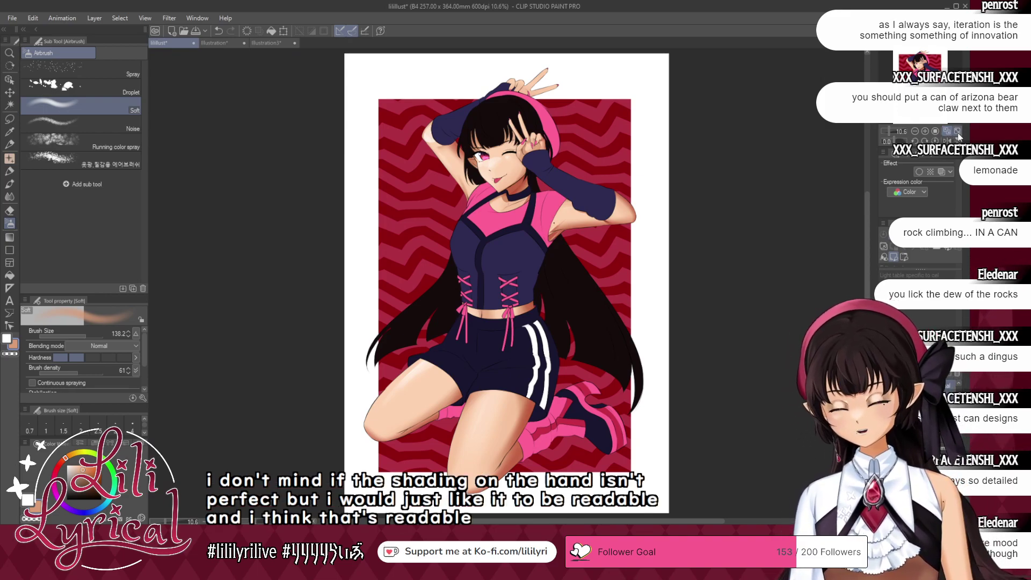
- Darken the edges of the folded fingers on the hand behind the head with the りりペイント brush at size 58.2 and sampled skin tones
left_click_drag(920, 77, 921, 65)
left_click(925, 131)
scroll(516, 342, "up", 1)
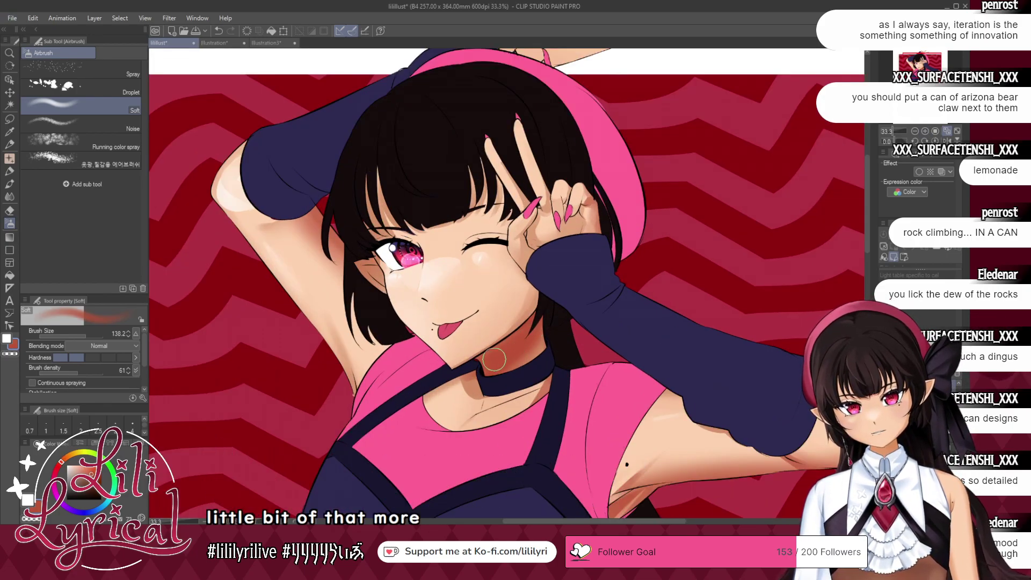
left_click_drag(574, 69, 554, 164)
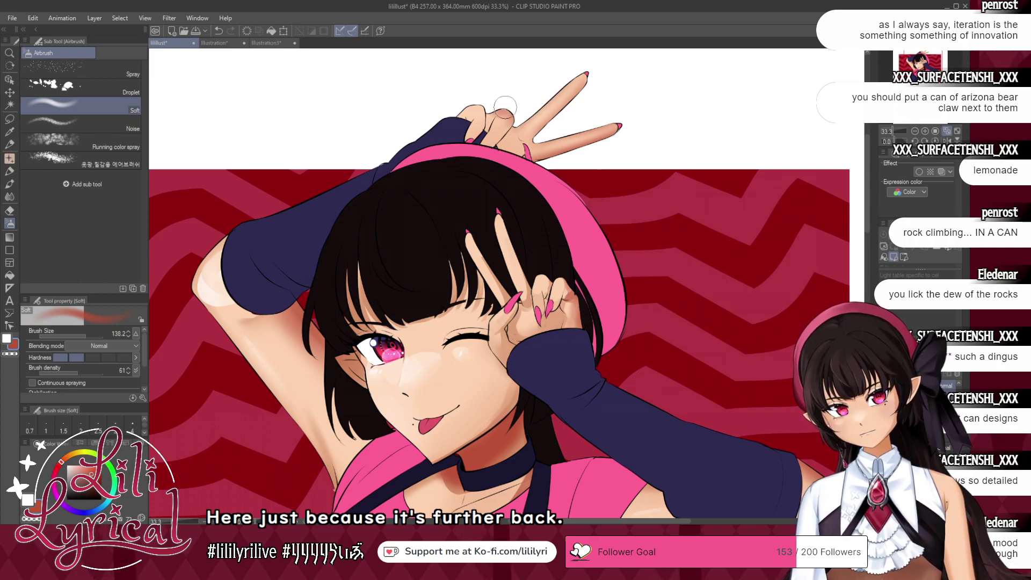
left_click(9, 183)
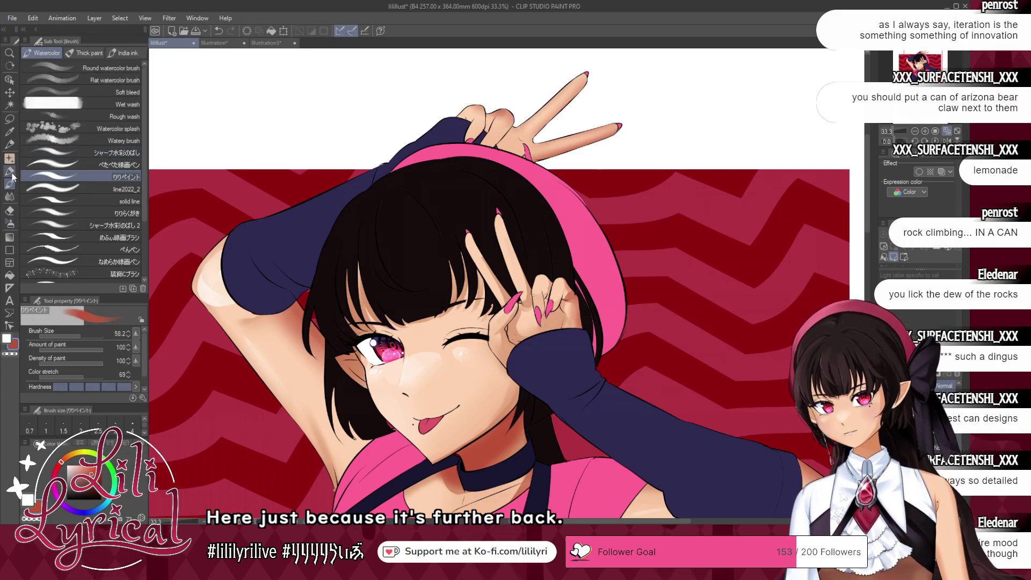
left_click(501, 128, "alt")
left_click_drag(507, 116, 502, 127)
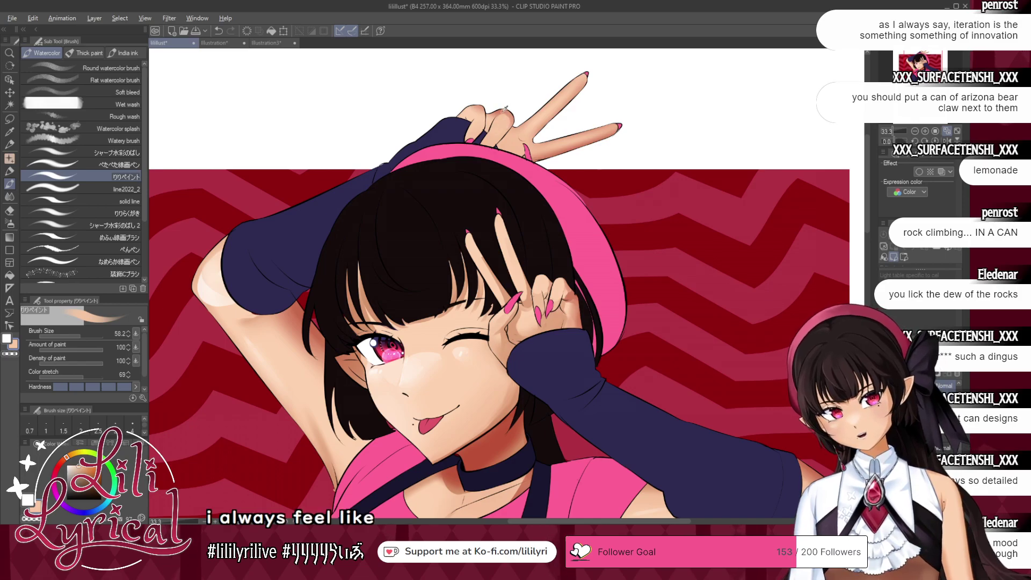
left_click(489, 115, "alt")
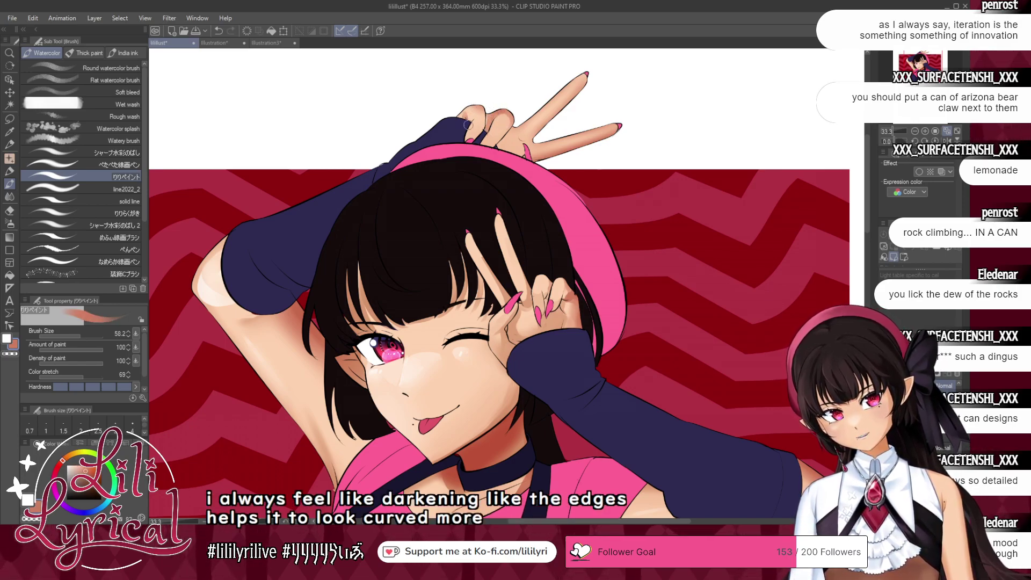
left_click(468, 123, "alt")
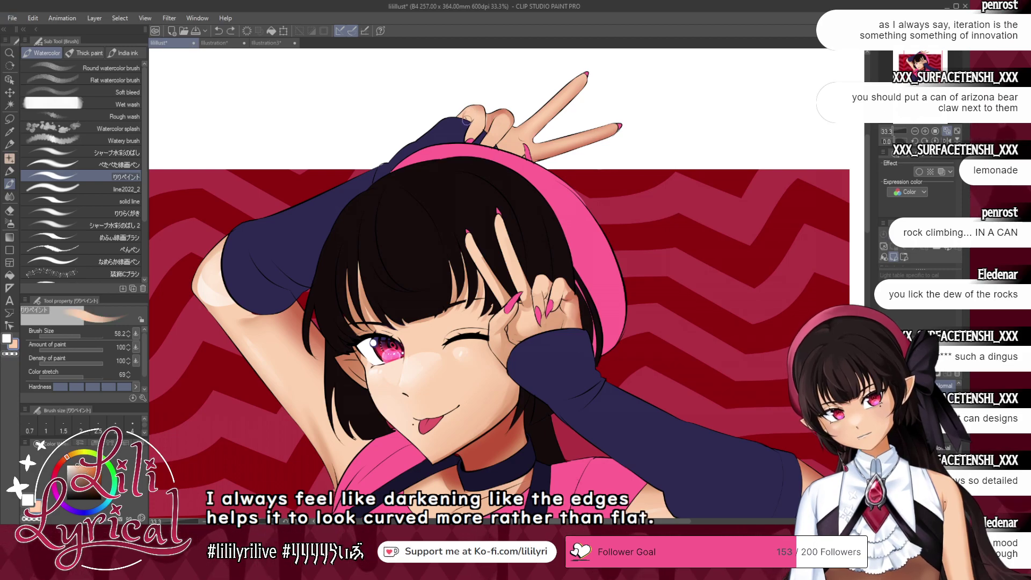
- Paint highlights on the folded knuckle and extended finger with a light tone sampled from the elbow, and tone them down with the Soft eraser
left_click(210, 287, "alt")
mouse_move(471, 110)
left_mouse_down()
mouse_move(459, 114)
mouse_move(478, 110)
left_mouse_up()
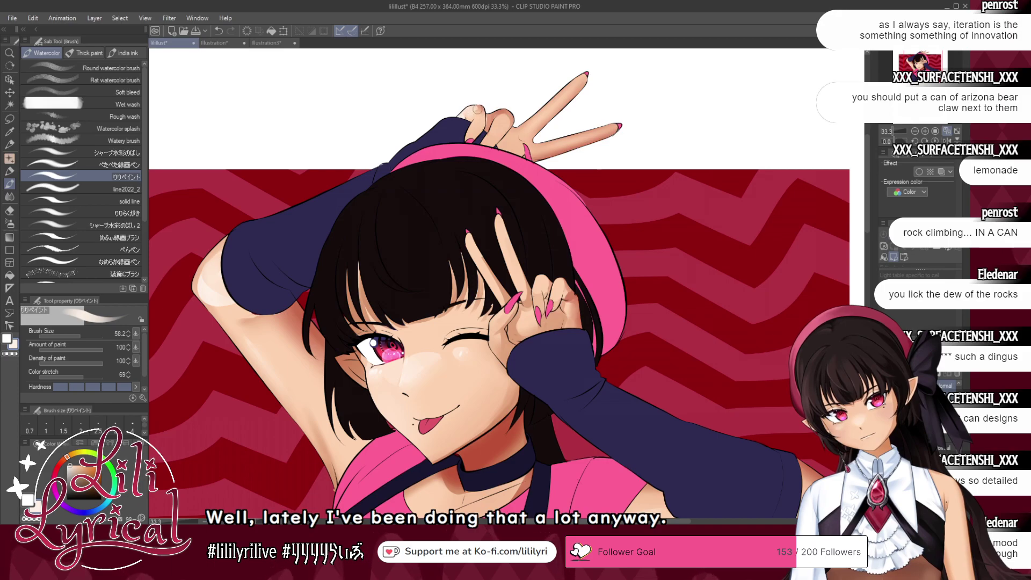
left_click(477, 111)
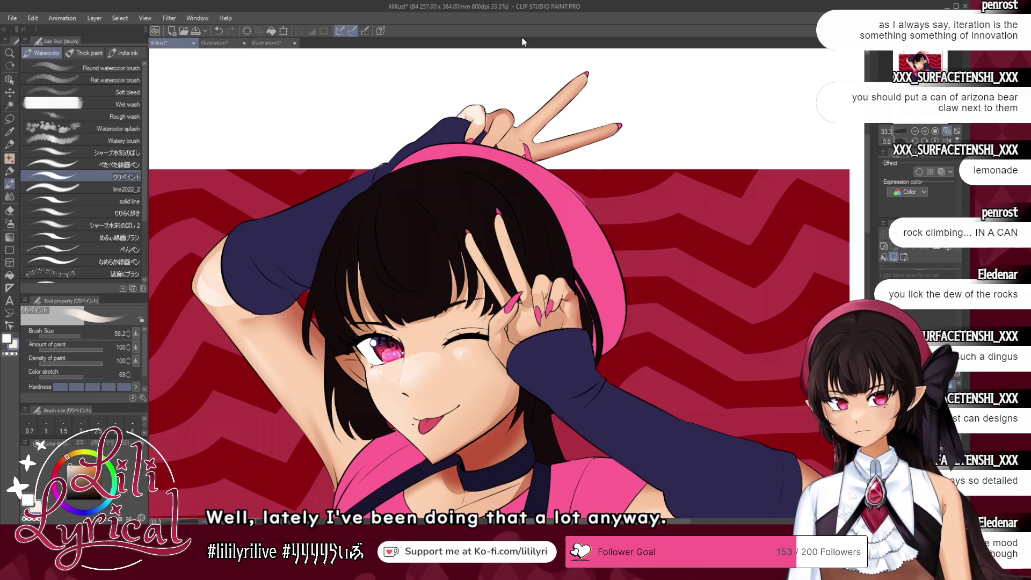
key("ctrl+z")
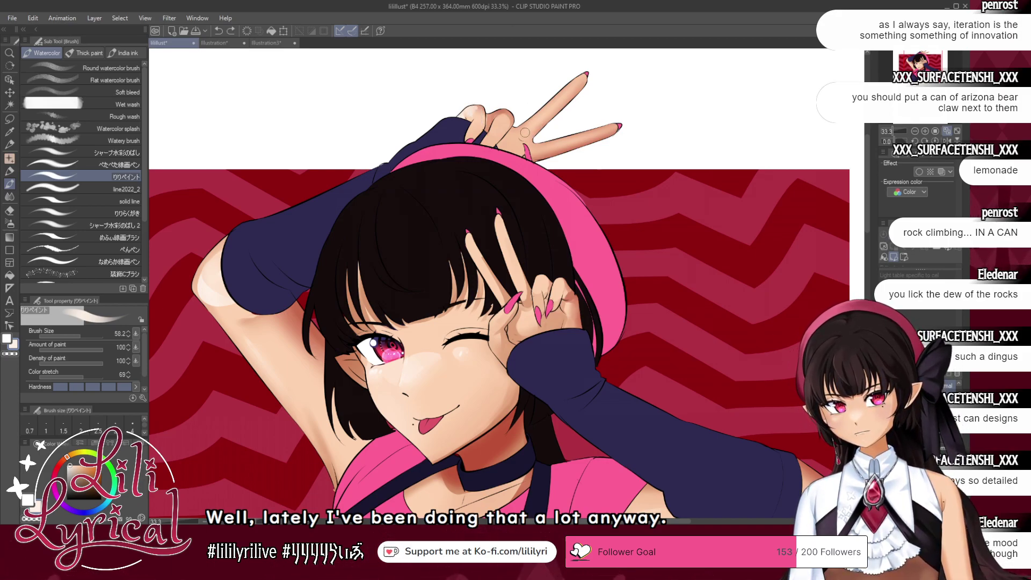
left_click_drag(540, 118, 558, 104)
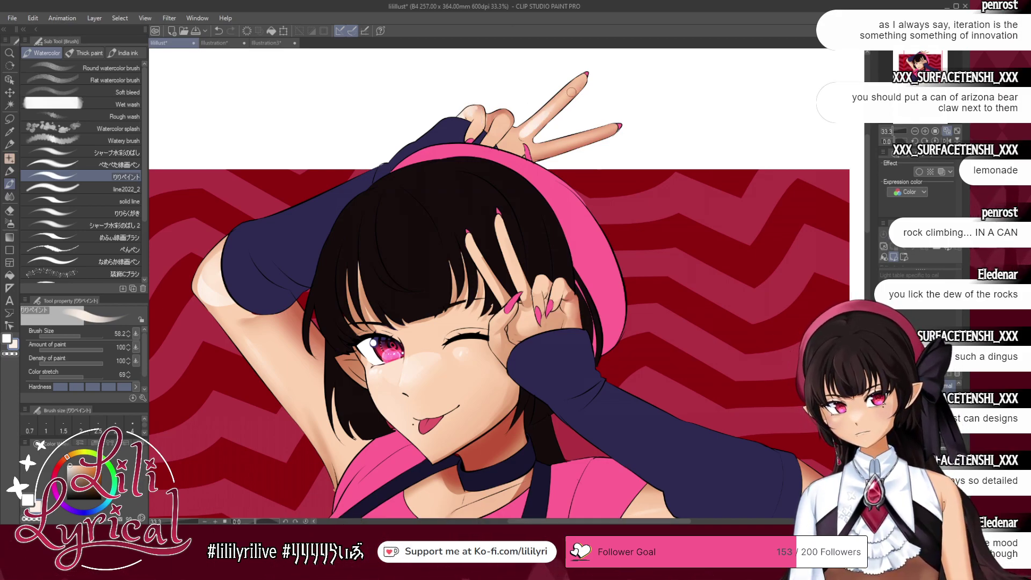
left_click(10, 215)
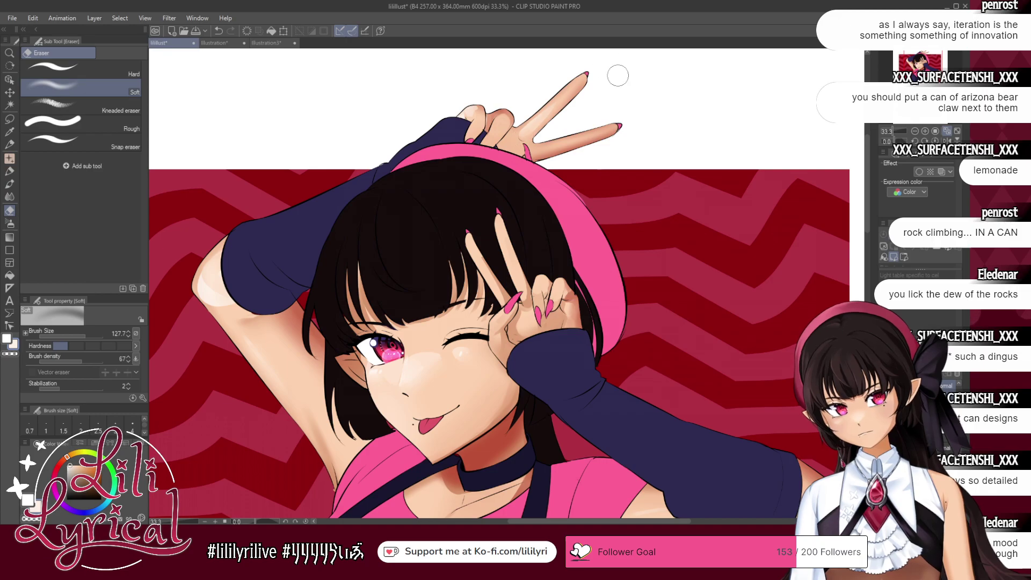
- Shade the palm and finger bases of the hand behind the head with a sampled reddish tone, and soften it with Blur and the Soft airbrush
left_click(9, 184)
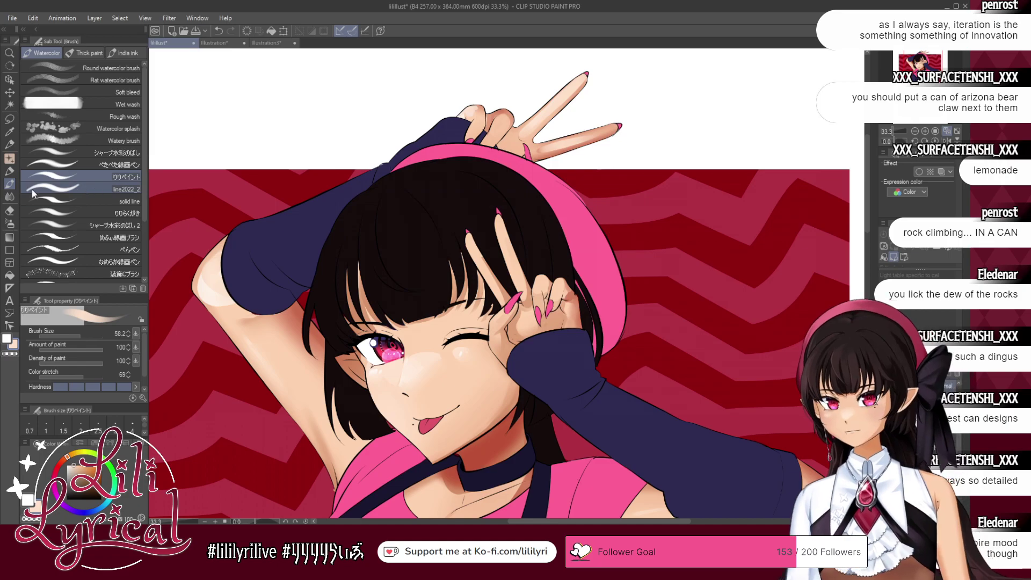
key("j")
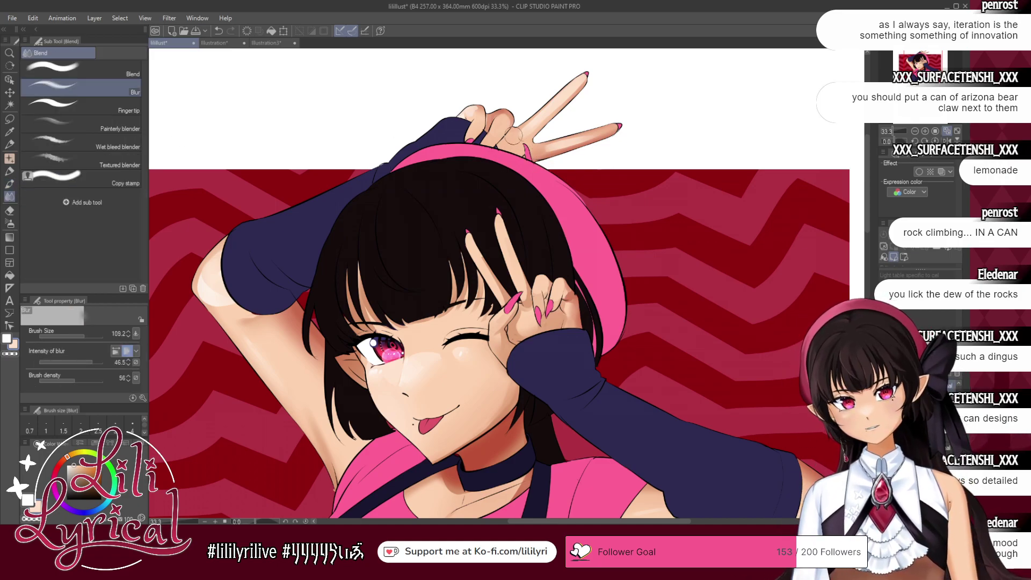
key("b")
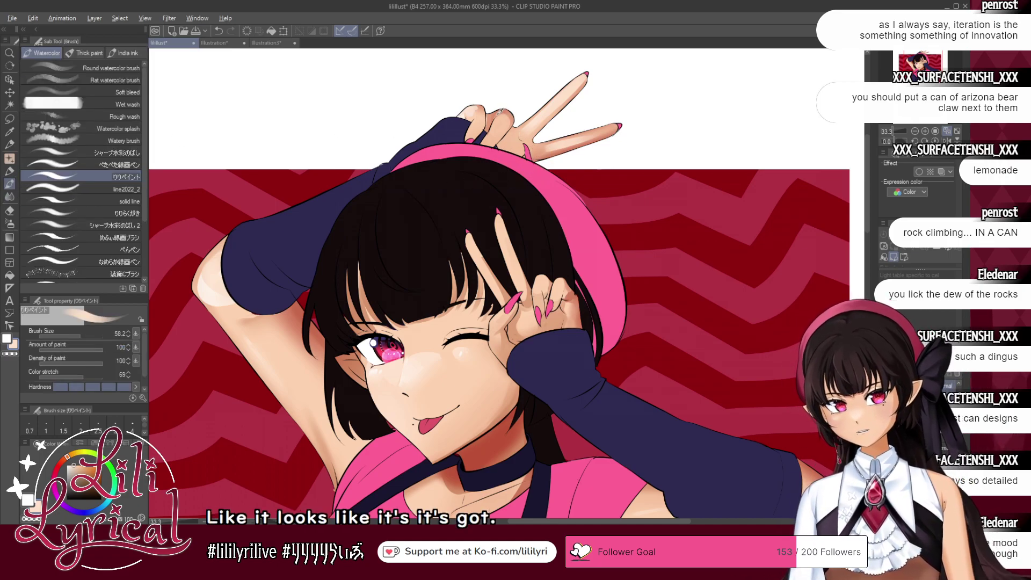
left_click(485, 137, "alt")
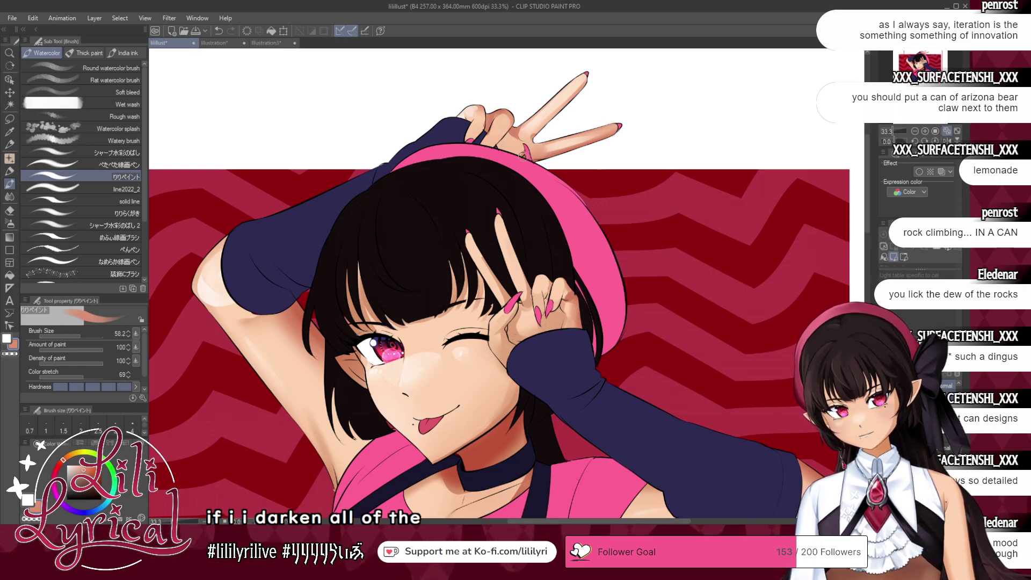
left_click(10, 197)
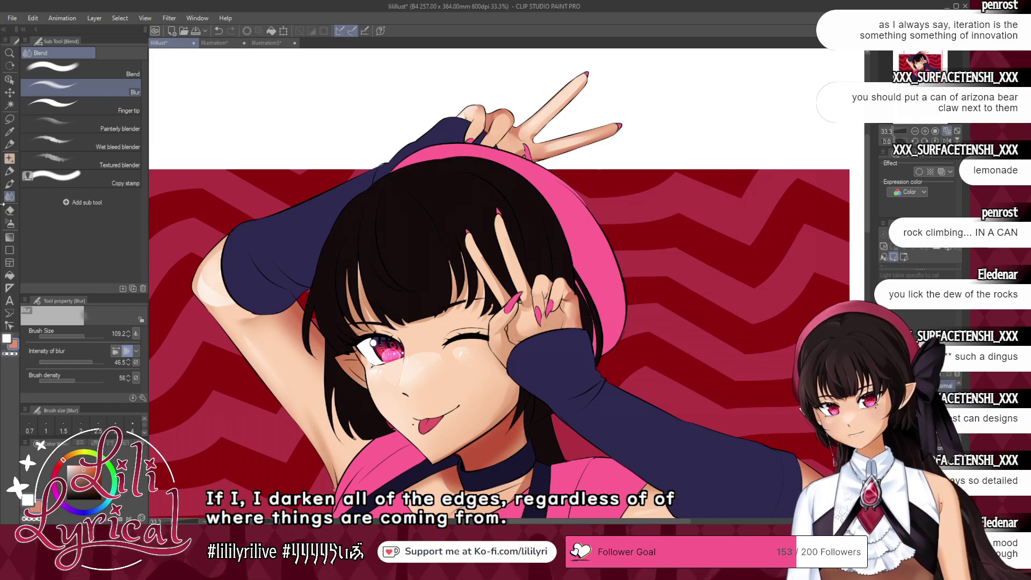
left_click(10, 223)
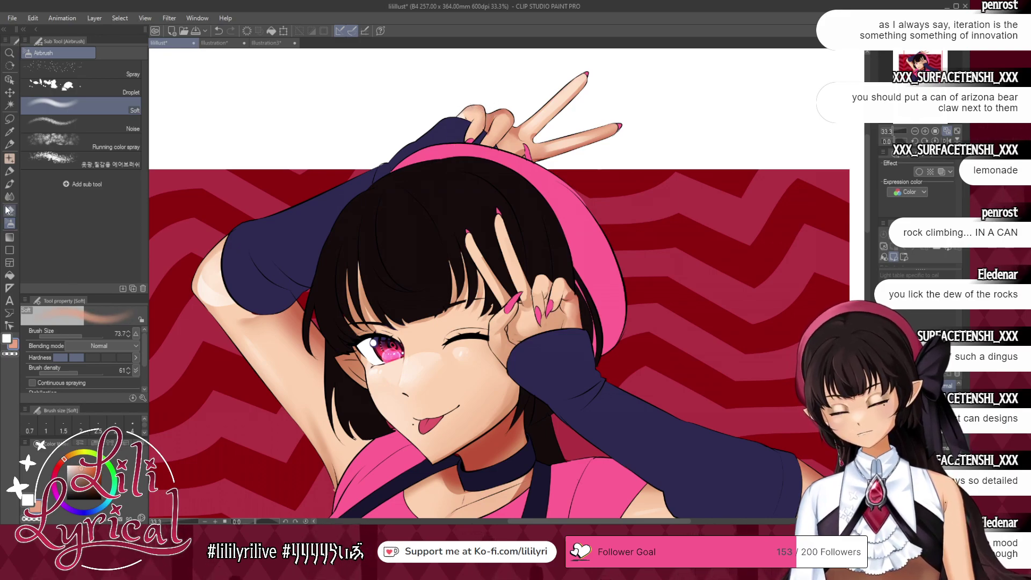
- Paint a small skin crease beside the navy sleeve at the bent elbow with the りりペイント brush at size 16.5, and blur it
left_click(12, 183)
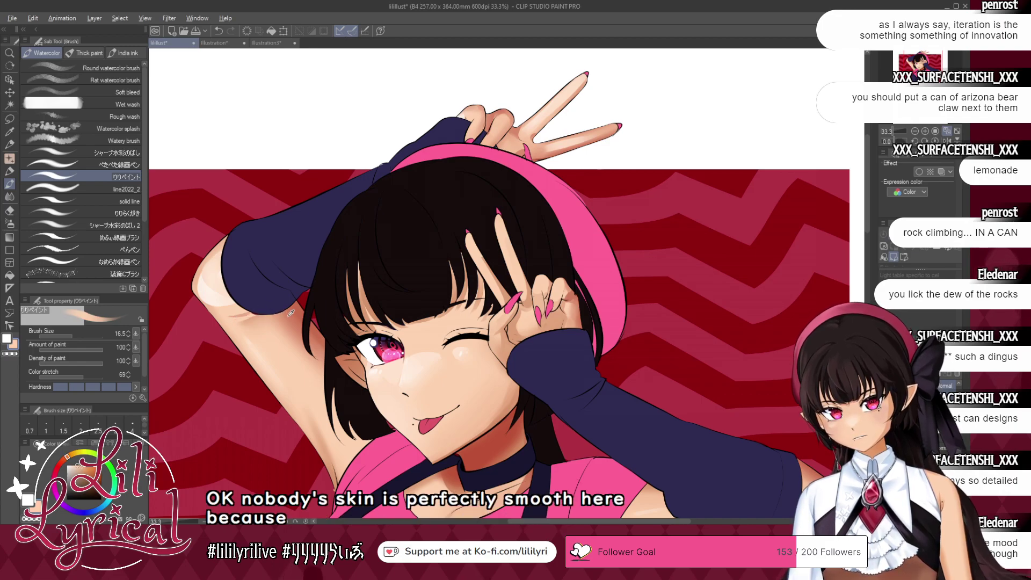
left_click(243, 320, "alt")
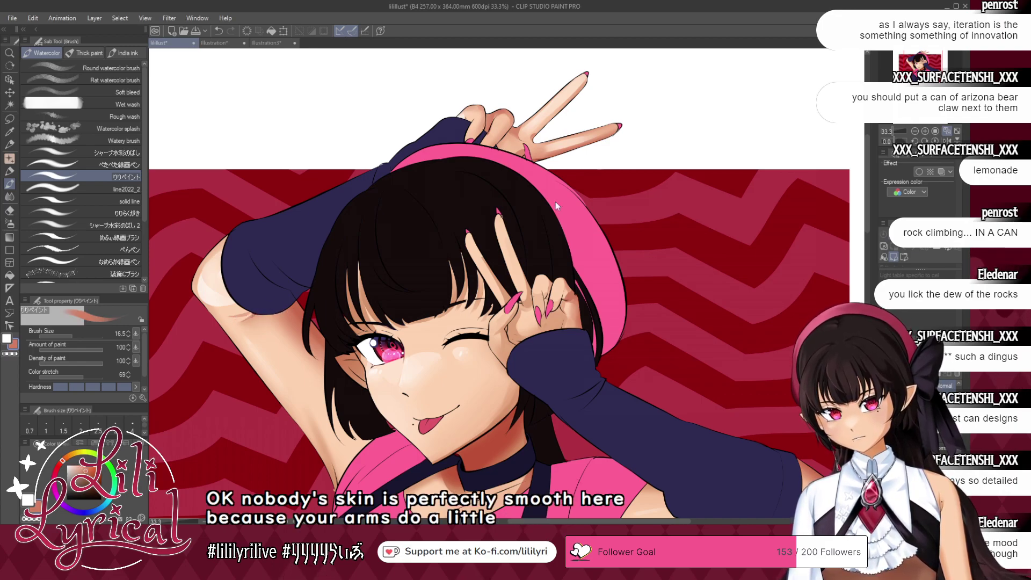
left_click_drag(564, 408, 337, 96)
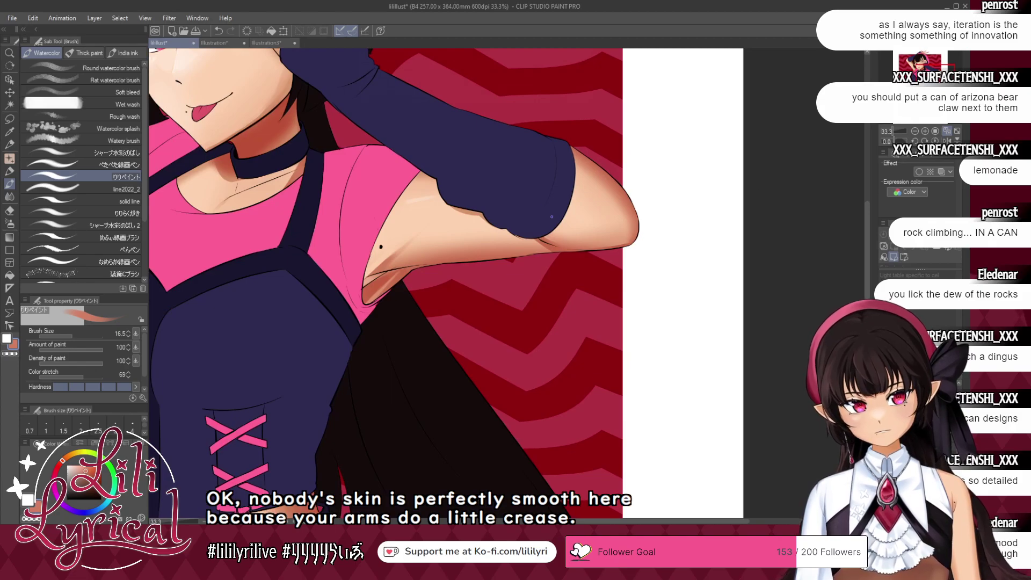
left_click_drag(541, 237, 549, 246)
key("ctrl+z")
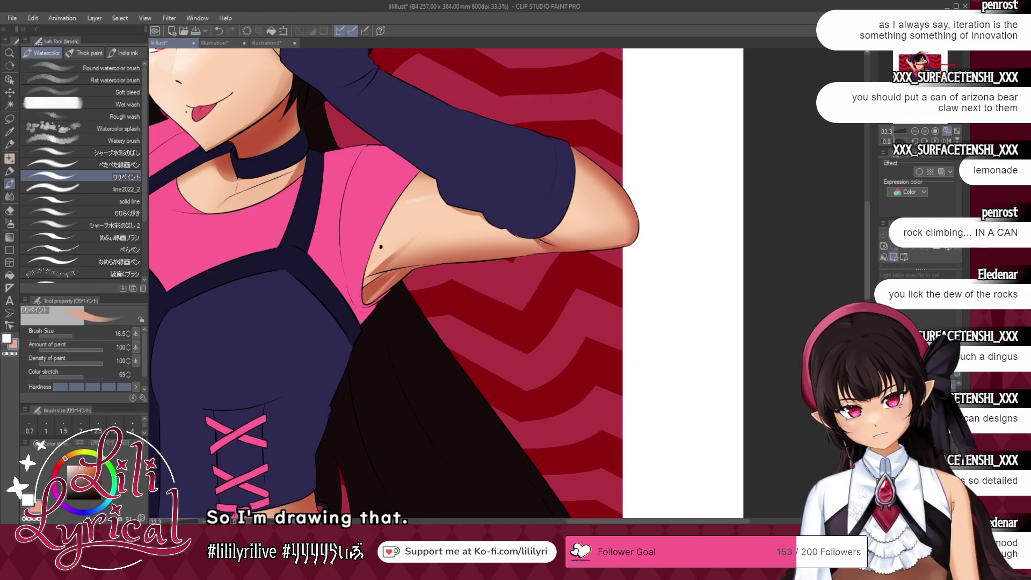
left_click(10, 197)
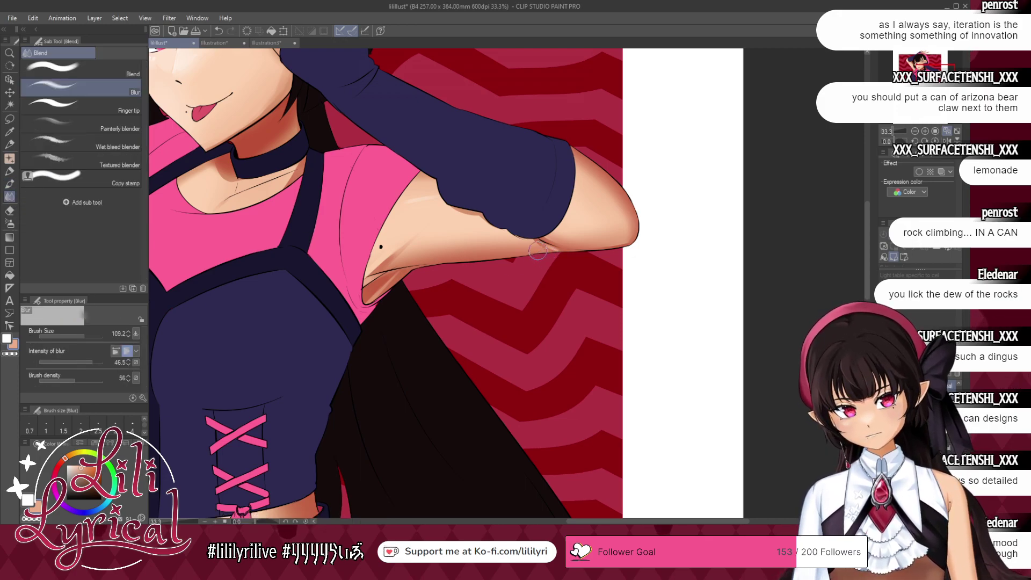
- Rework the underarm fold beside the pink sleeve with sampled skin tones at brush sizes 36.3 and 68.1, and soften it with Blur
left_click(9, 184)
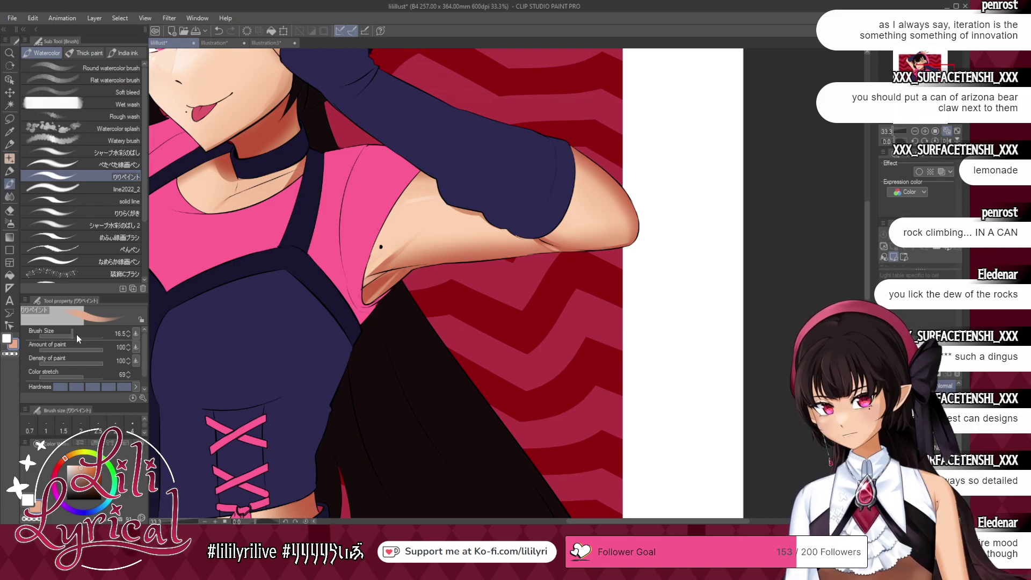
left_click(388, 274, "alt")
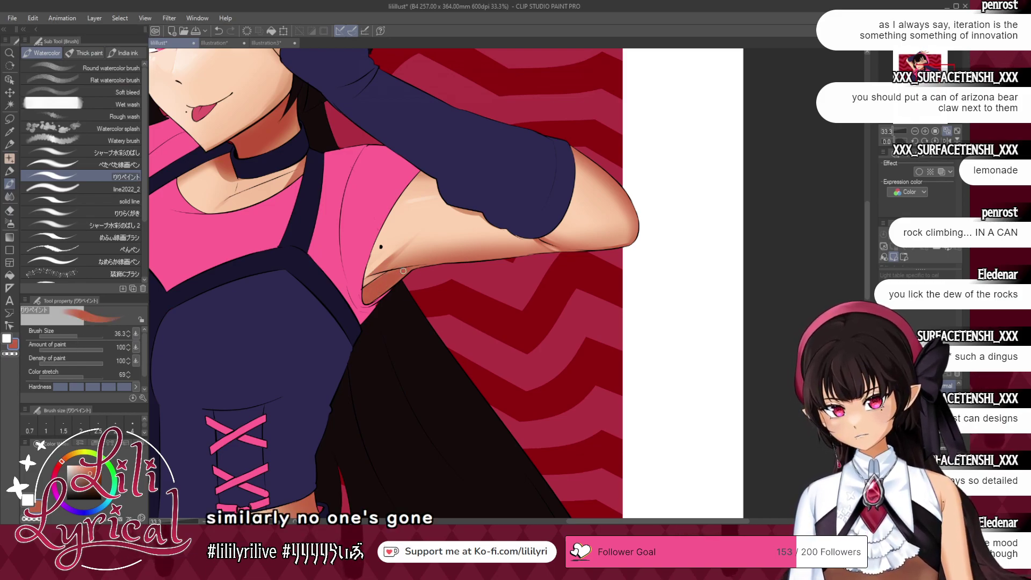
left_click(424, 250, "alt")
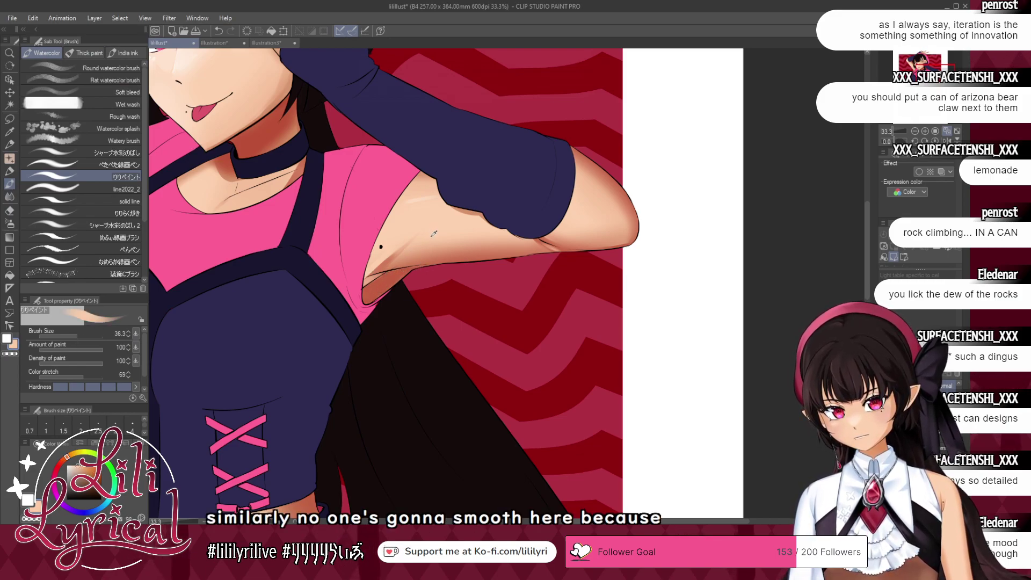
left_click(81, 336)
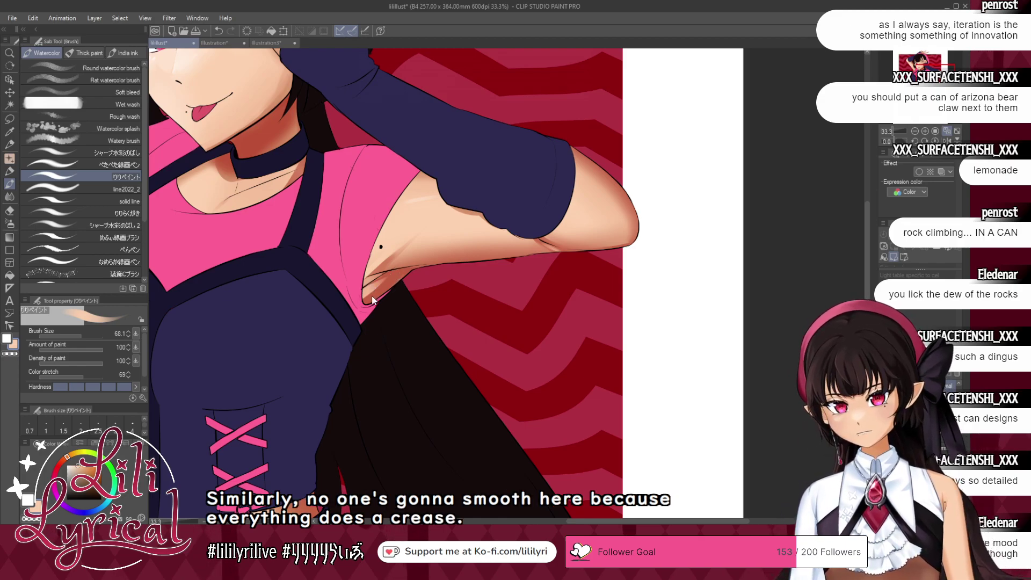
key("ctrl+z")
left_click_drag(398, 274, 368, 297)
key("ctrl+z")
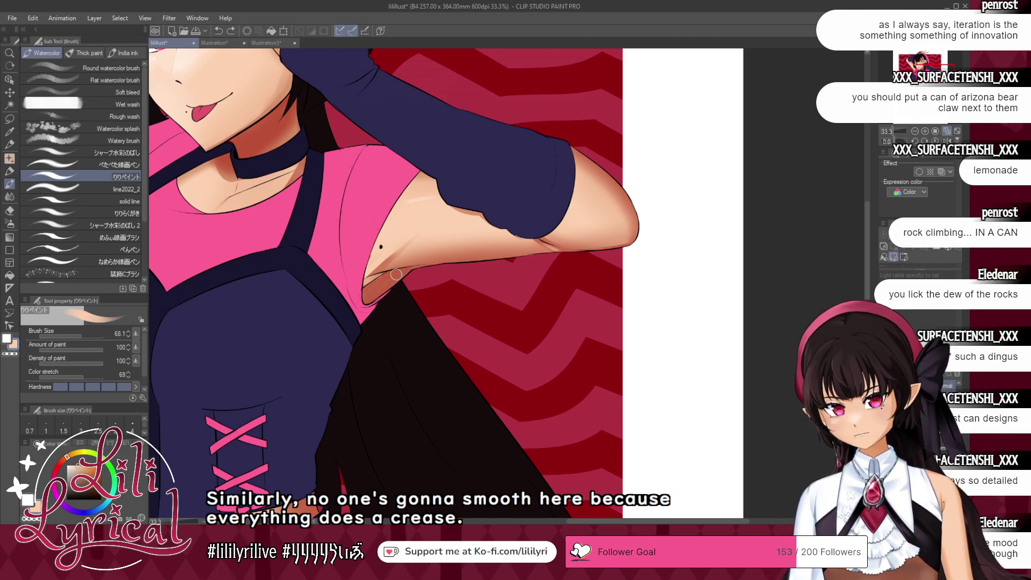
left_click(392, 276, "alt")
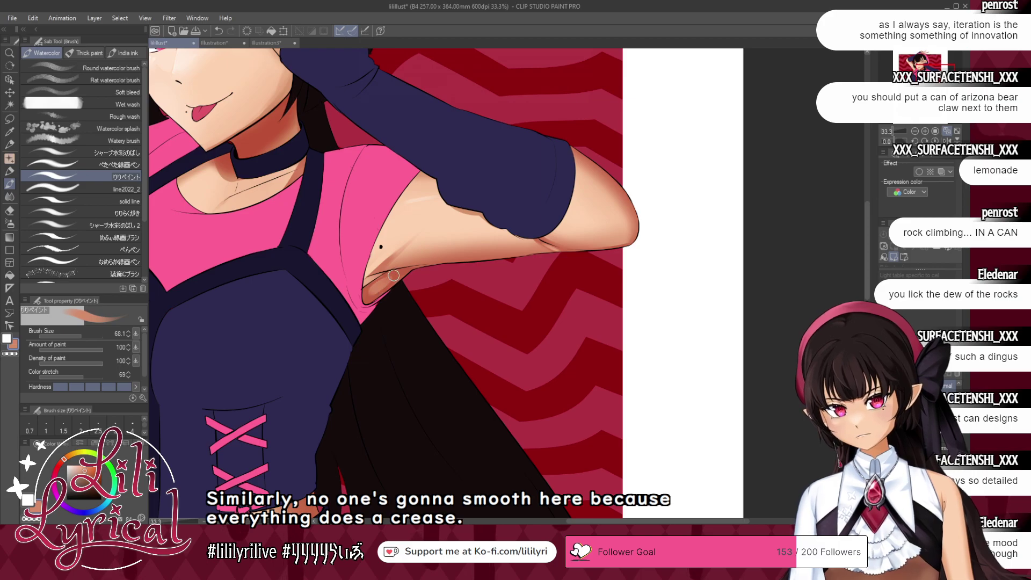
key("j")
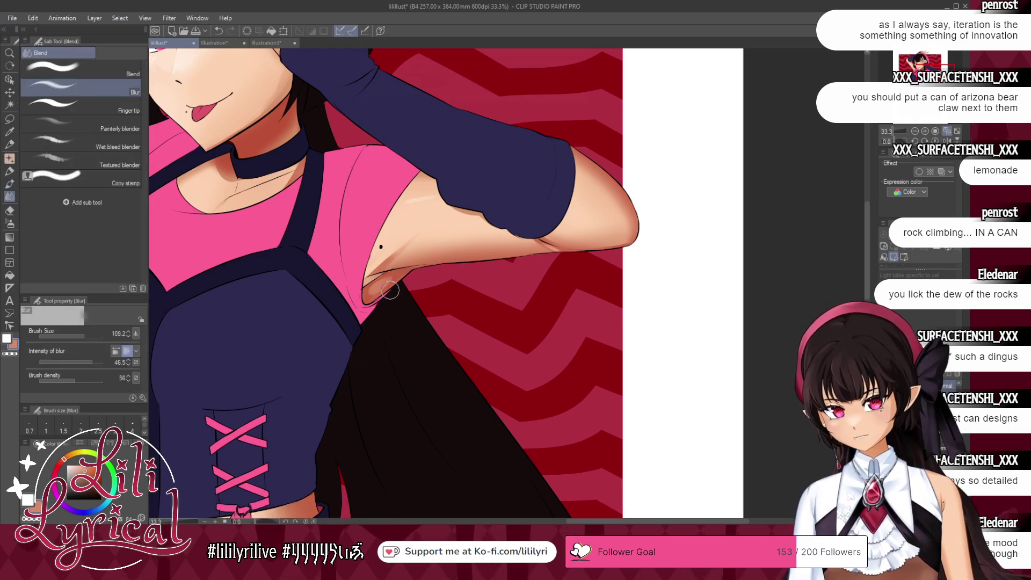
left_click_drag(382, 295, 399, 281)
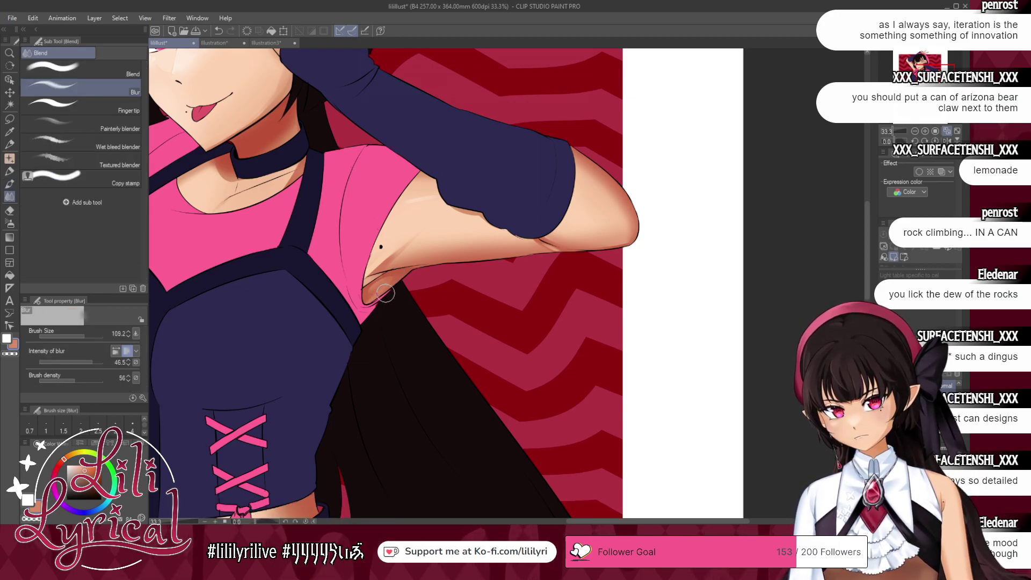
- Shade the thighs with a reddish tone sampled from the midriff, using the りりペイント brush and the Soft airbrush at size 303.2
left_click(948, 132)
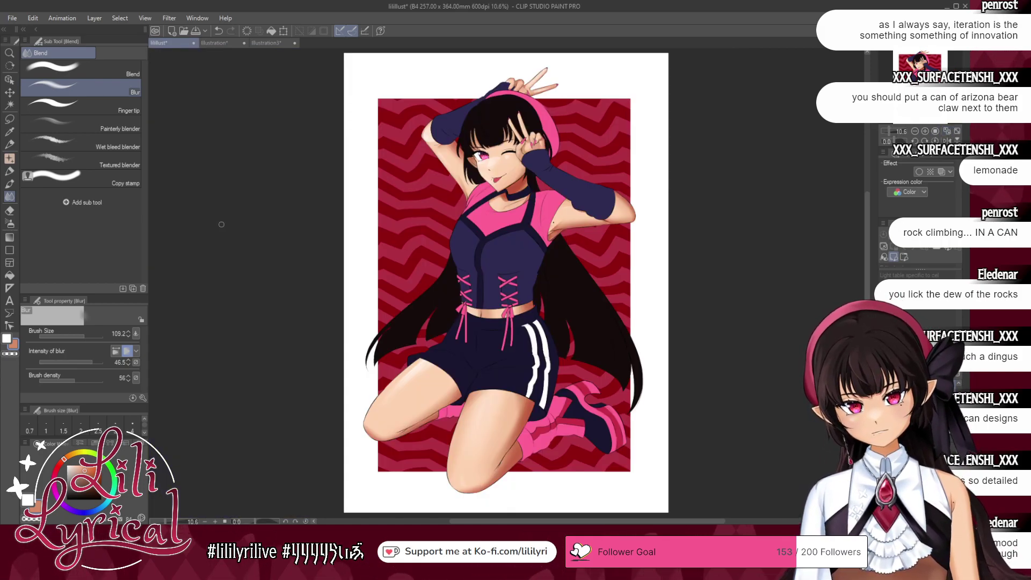
left_click(9, 184)
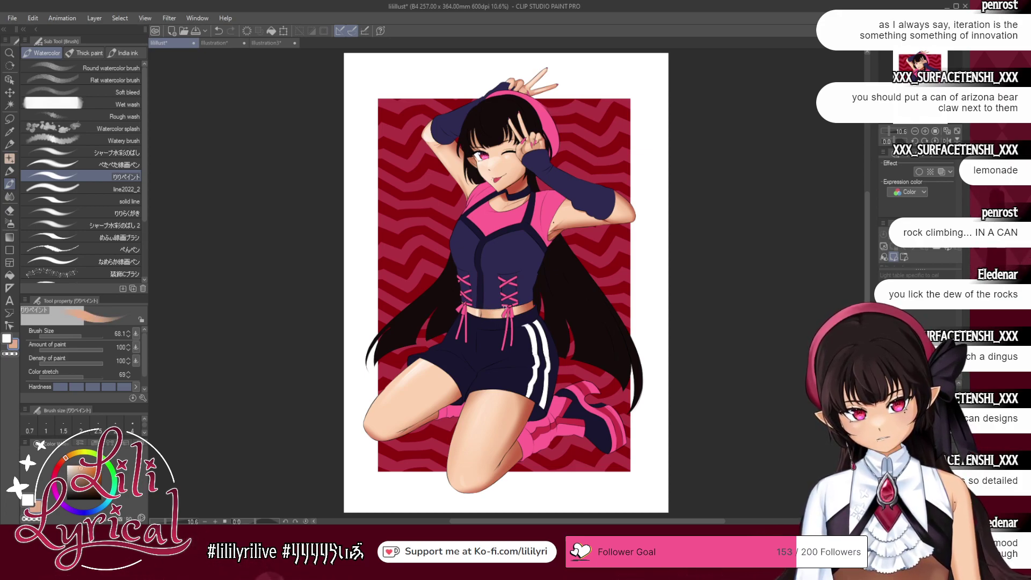
left_click(477, 310, "alt")
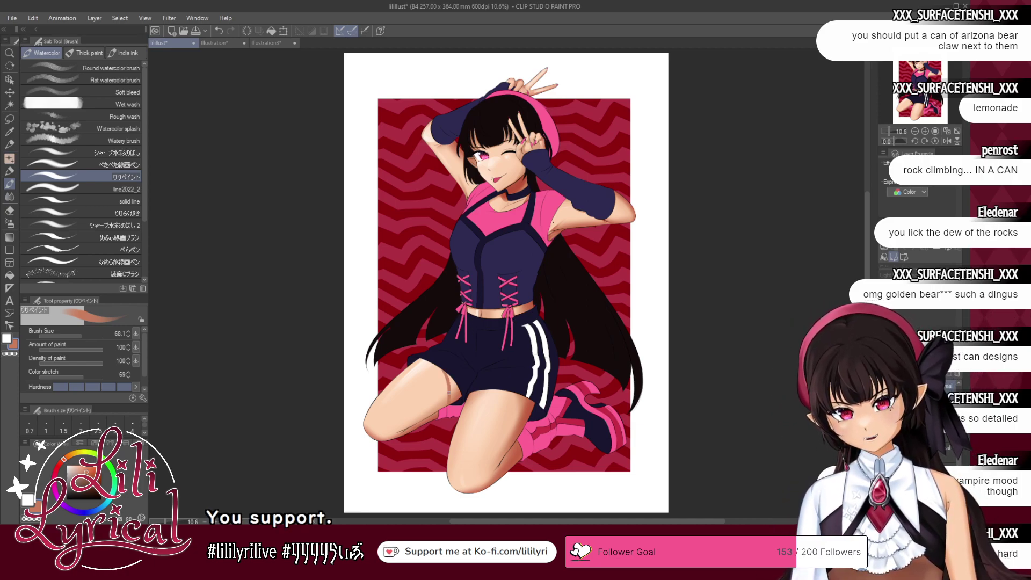
left_click(8, 223)
left_click(76, 336)
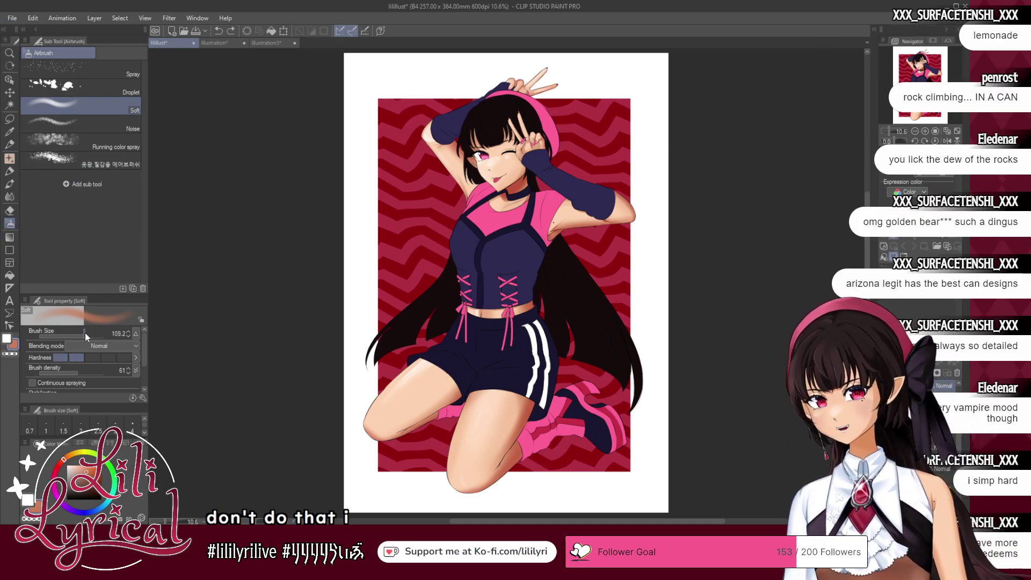
left_click(84, 335)
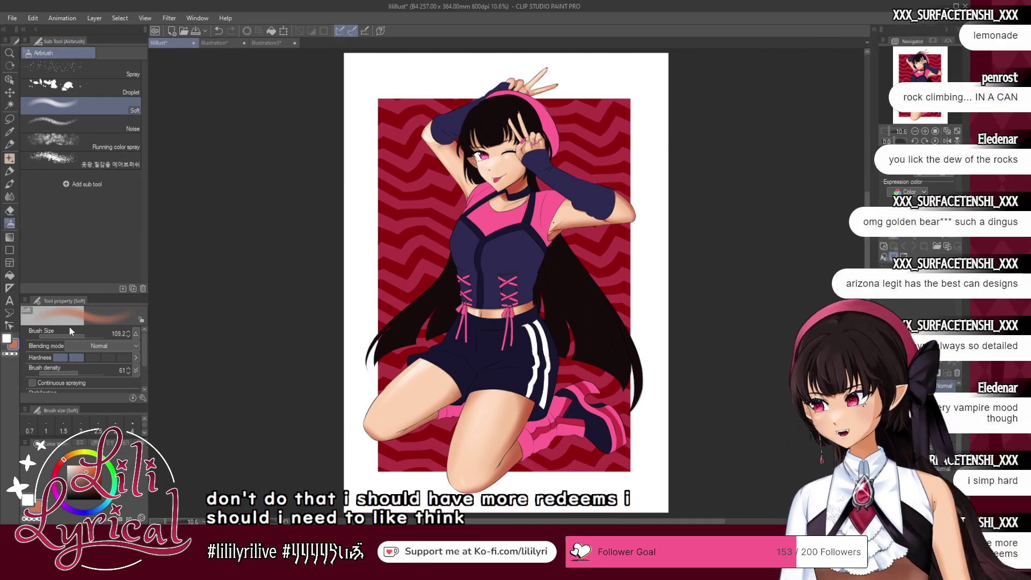
left_click(91, 336)
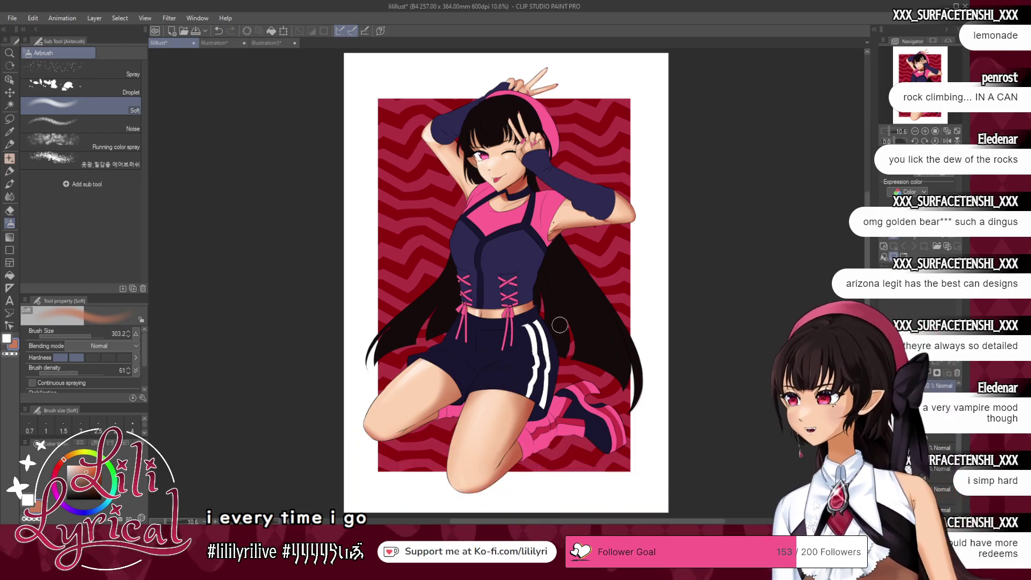
- Refine the shading around both knees with skin tones sampled there, using the りりペイント brush at size 68.1
key("b")
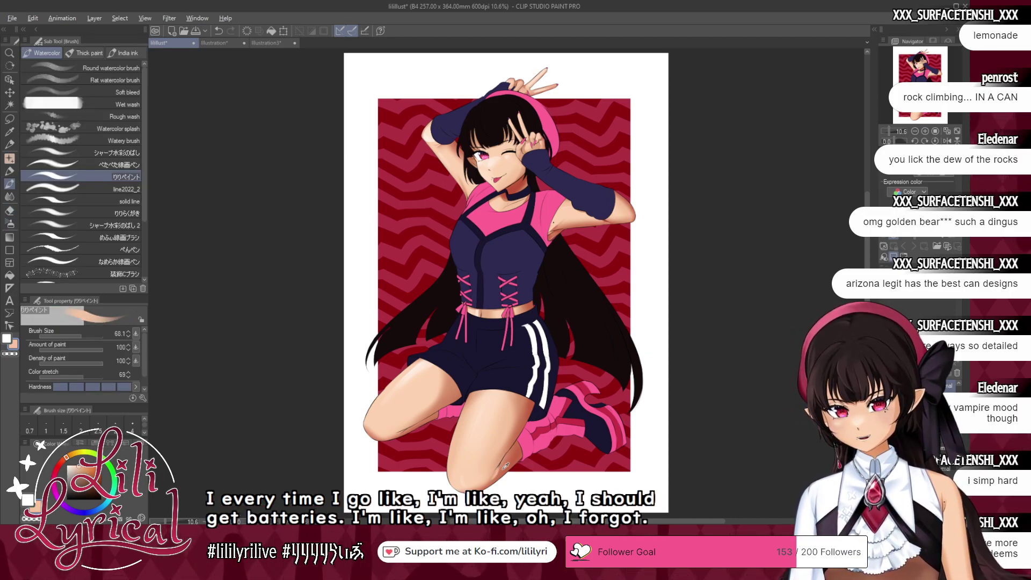
left_click(505, 465, "alt")
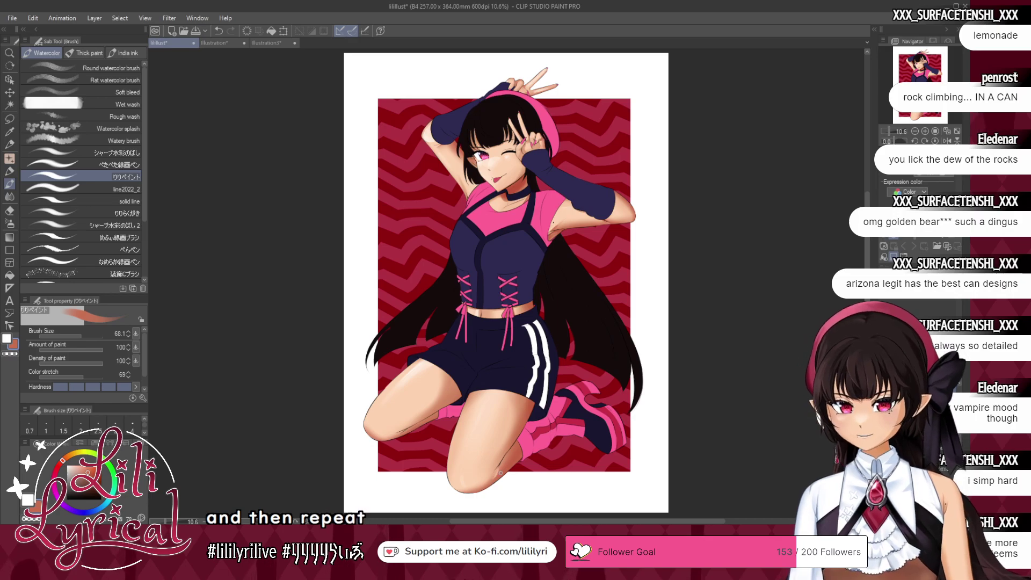
left_click(497, 464, "alt")
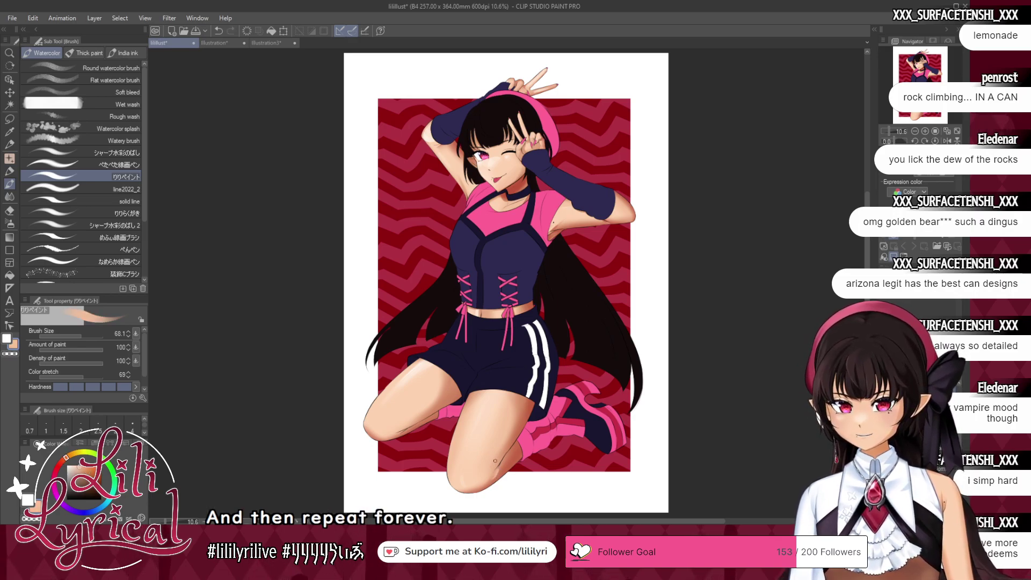
left_click(403, 430, "alt")
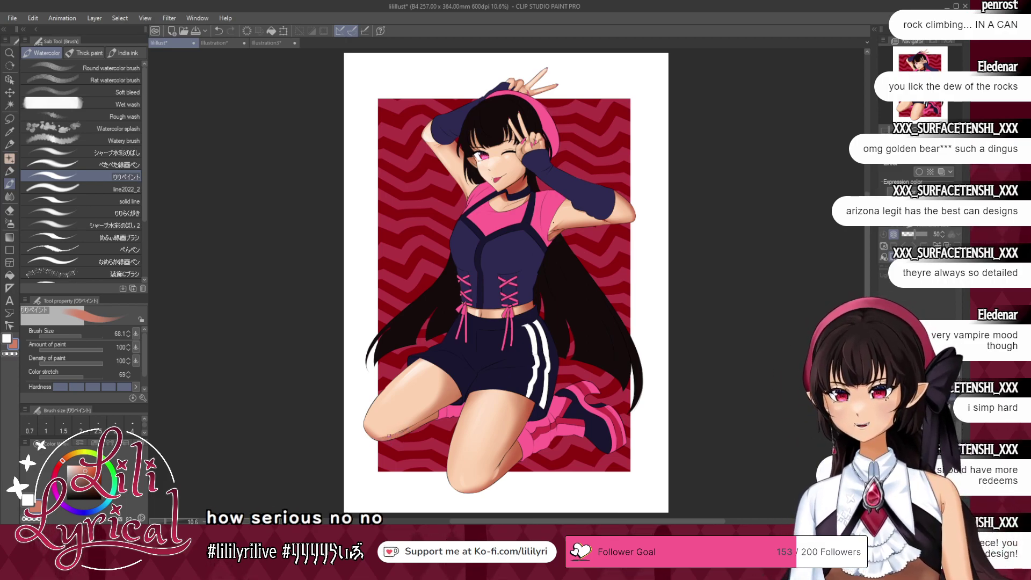
left_click(400, 430, "alt")
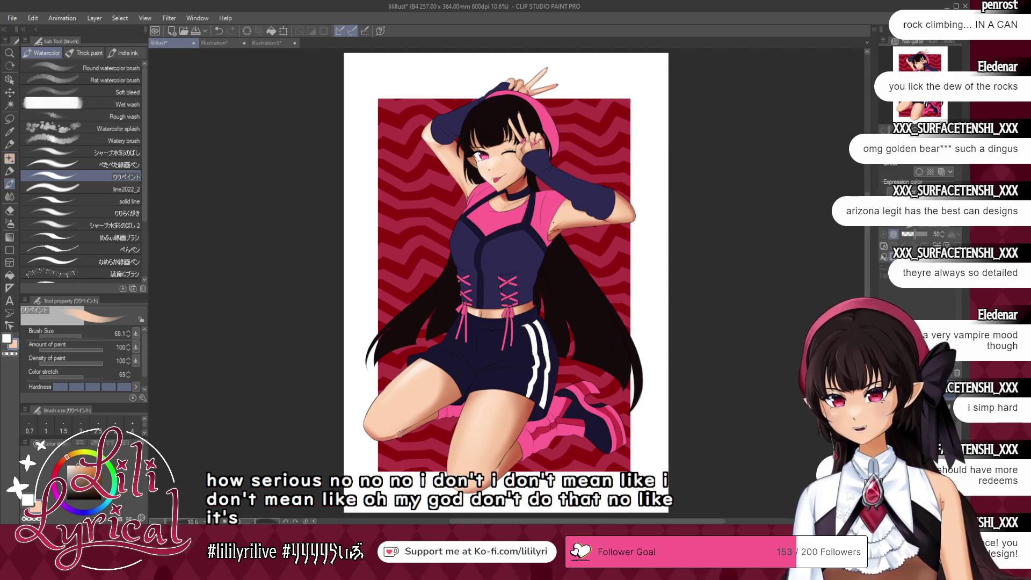
left_click(394, 434, "alt")
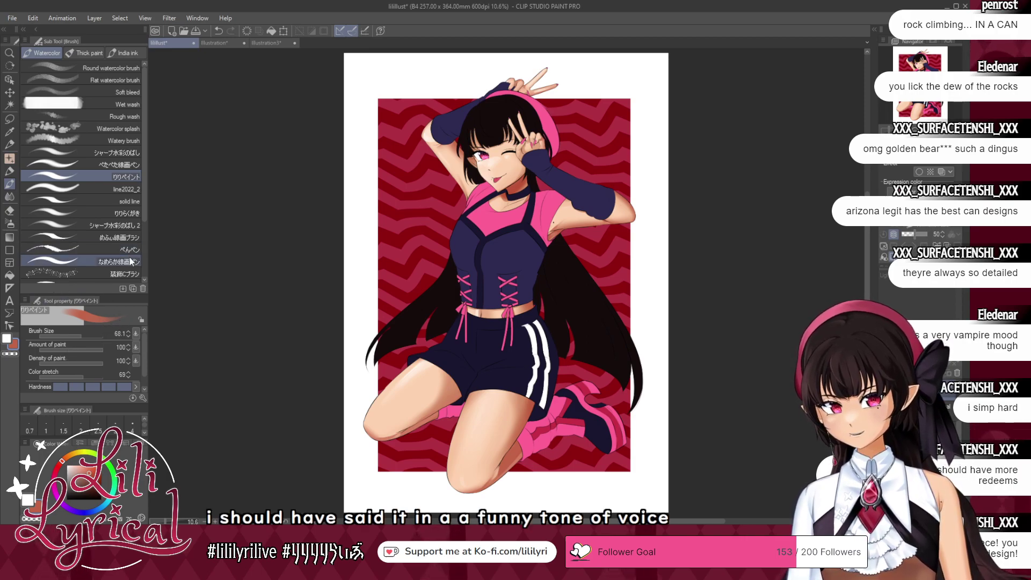
- Touch up the thigh and bare midriff with sampled light and reddish skin tones at brush size 68.1
left_click(402, 380, "alt")
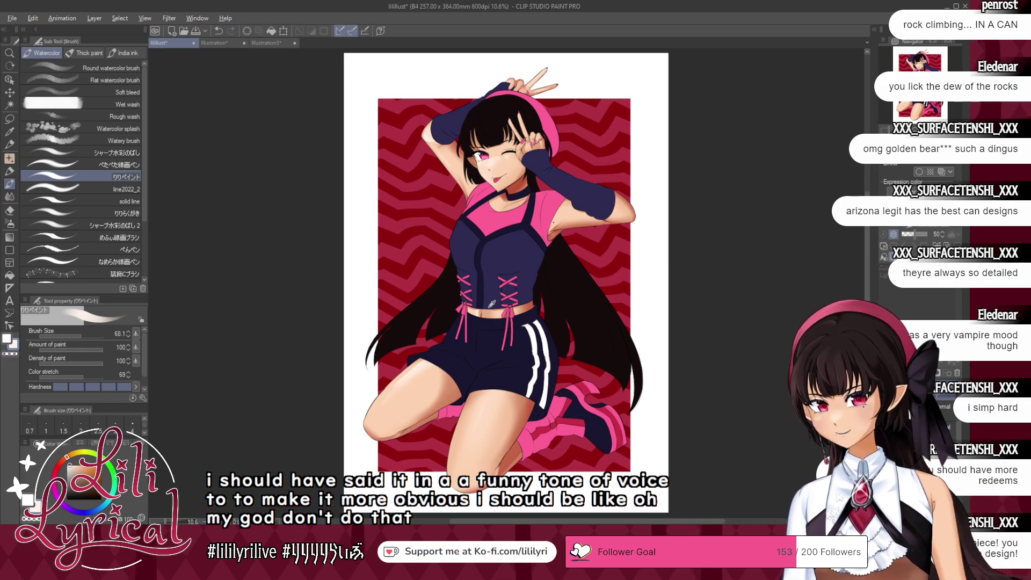
left_click(479, 313, "alt")
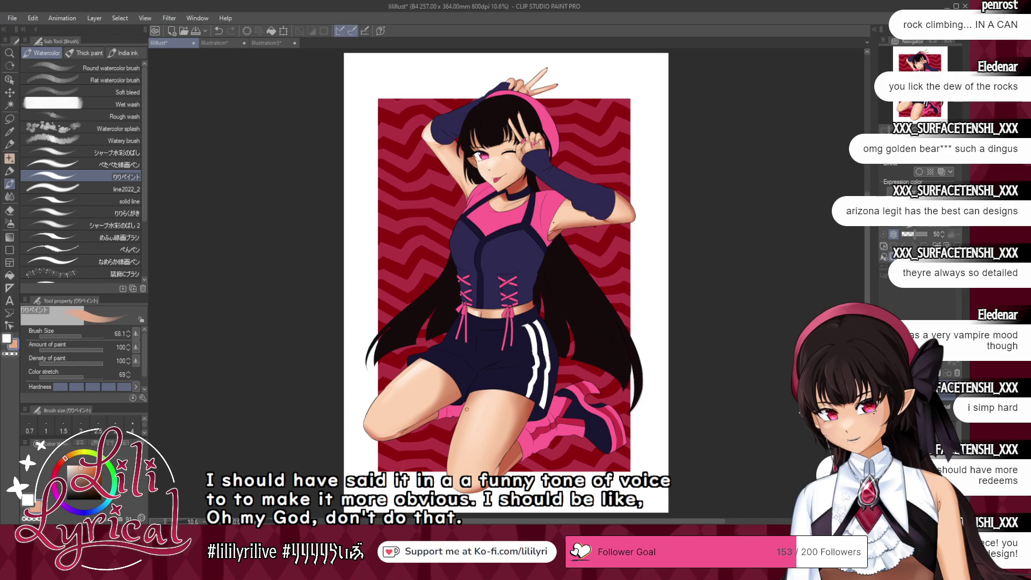
left_click(481, 312, "alt")
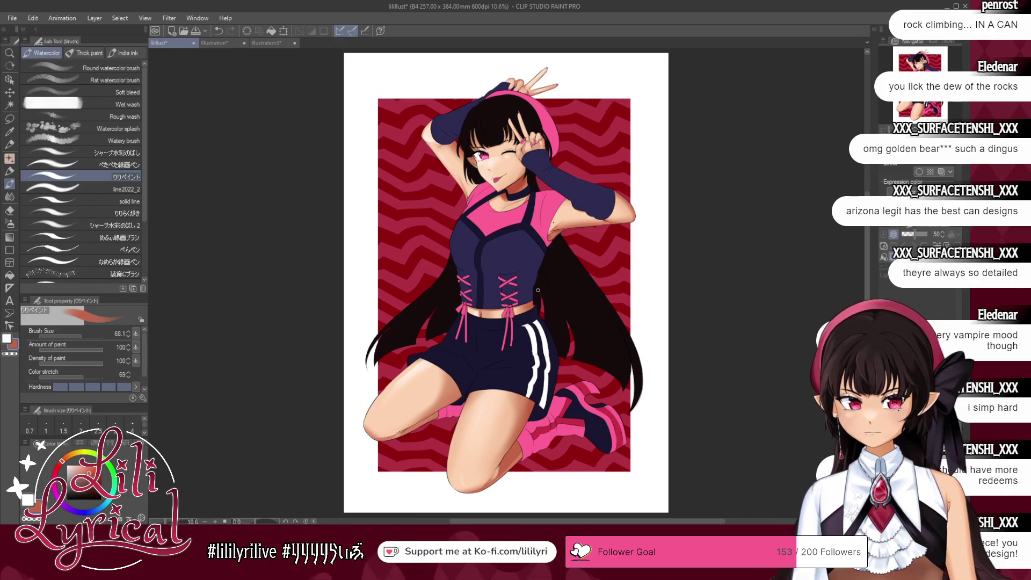
- Paint pink eyeshadow along the upper lids of the winking and open eyes with the Soft airbrush at size 79.7
left_click_drag(785, 124, 827, 230)
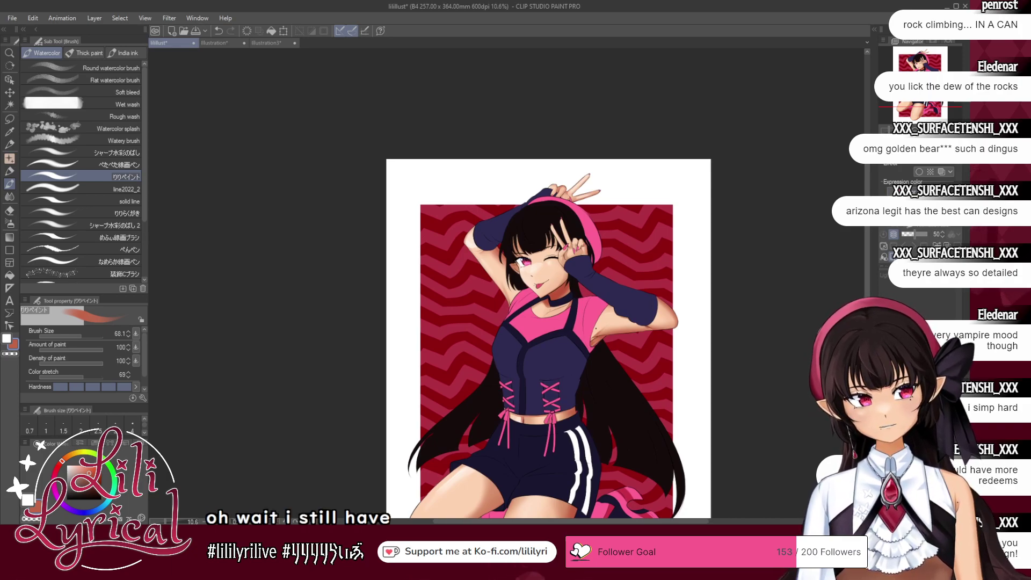
scroll(411, 211, "up", 6)
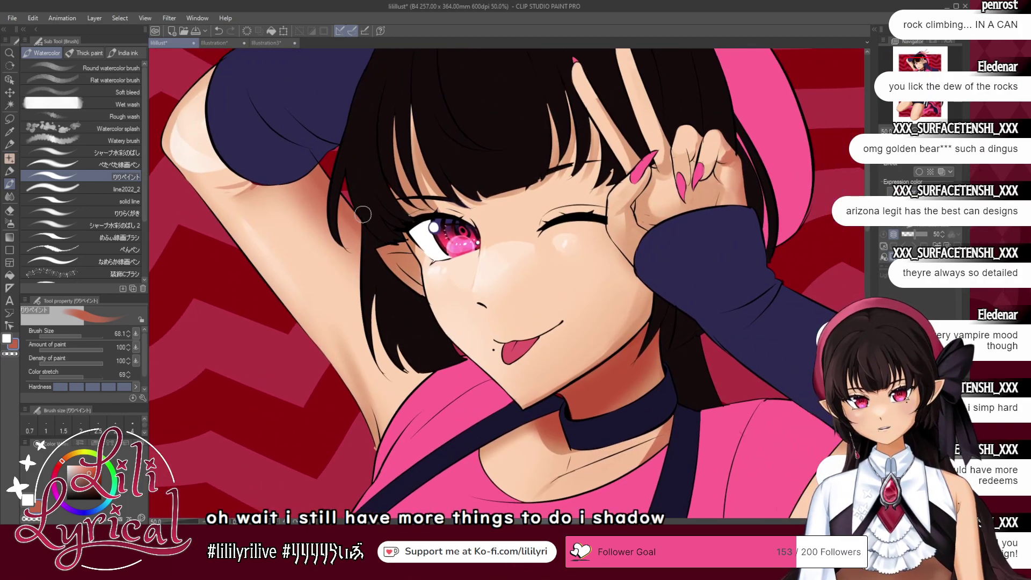
left_click(8, 225)
left_click(82, 336)
left_click(316, 363, "alt")
left_click_drag(549, 213, 605, 215)
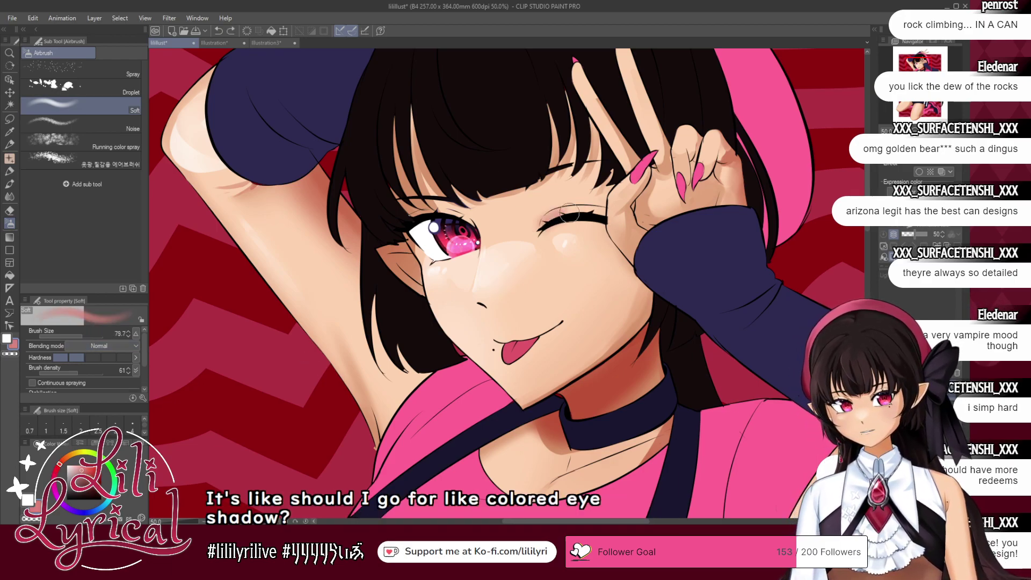
left_click_drag(550, 219, 579, 214)
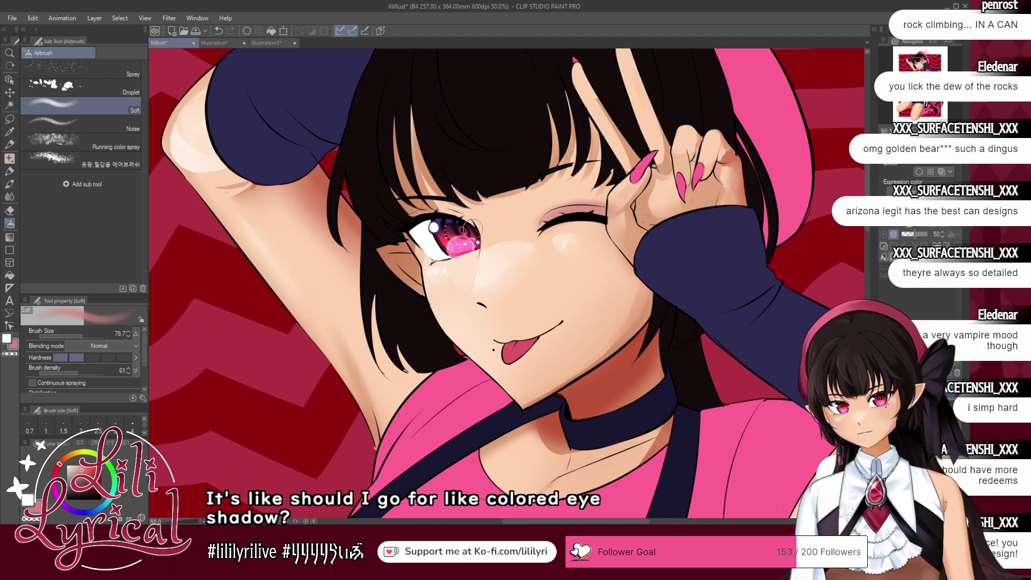
left_click_drag(415, 223, 464, 222)
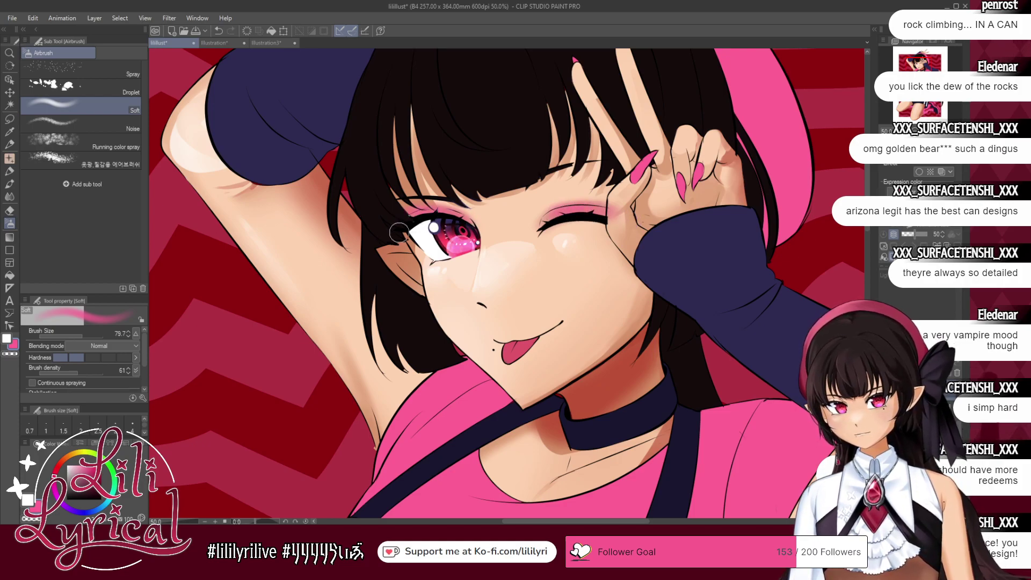
- Deepen the eyeshadow near the lash lines with a darker pink sampled from the iris, using the Soft airbrush at size 42.5
left_click(446, 240, "alt")
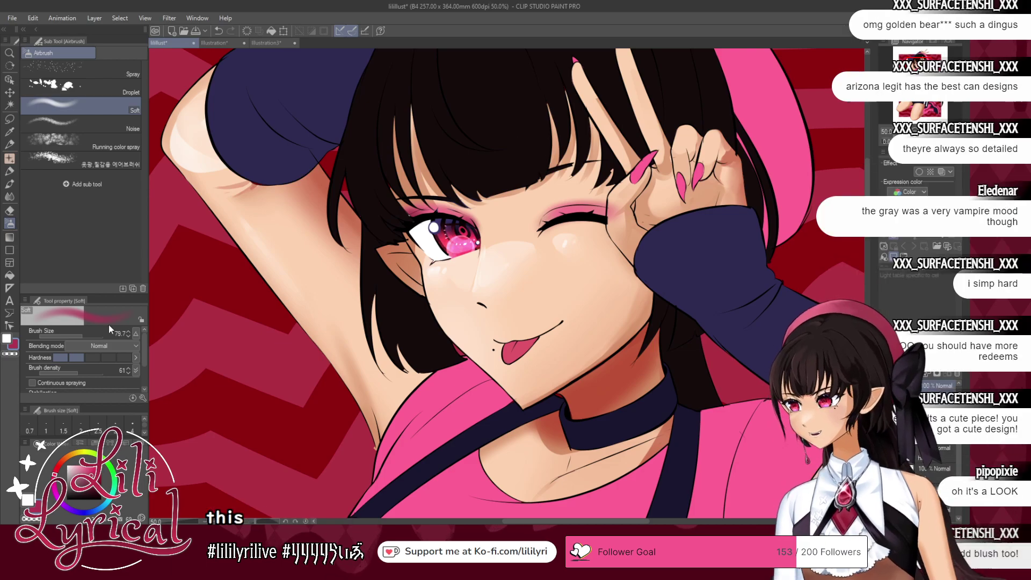
left_click_drag(82, 337, 78, 337)
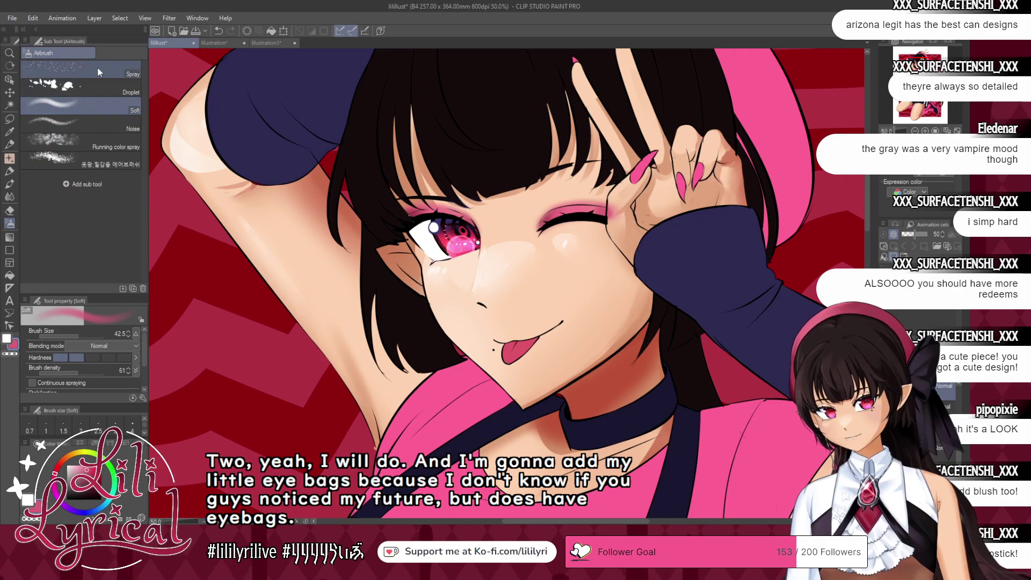
- Add pink glitter to the eyeshadow with the Glitter brush at size 33.6 and particle size 6.0, and clean its edges with the Soft eraser
left_click(96, 70)
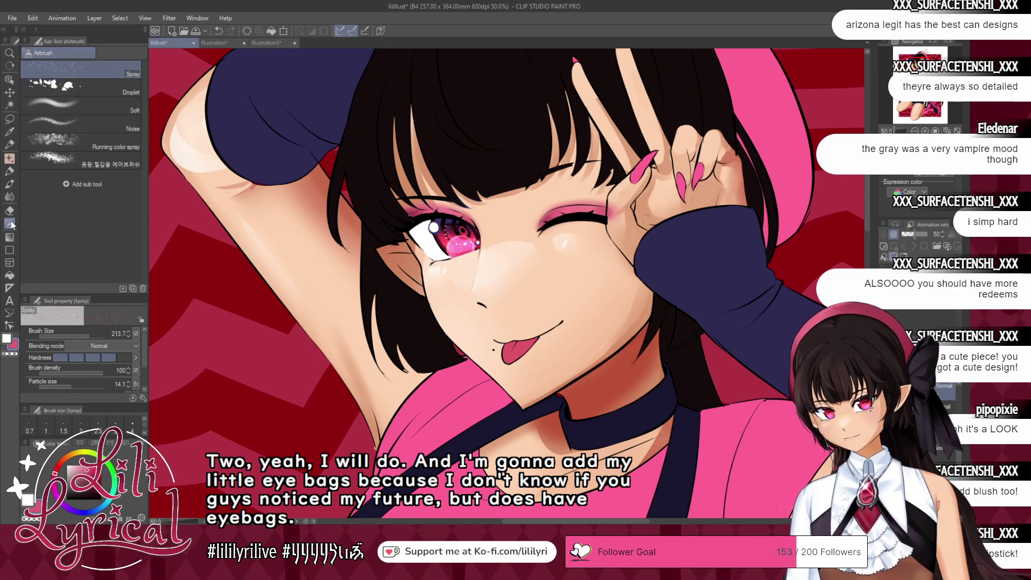
left_click(11, 186)
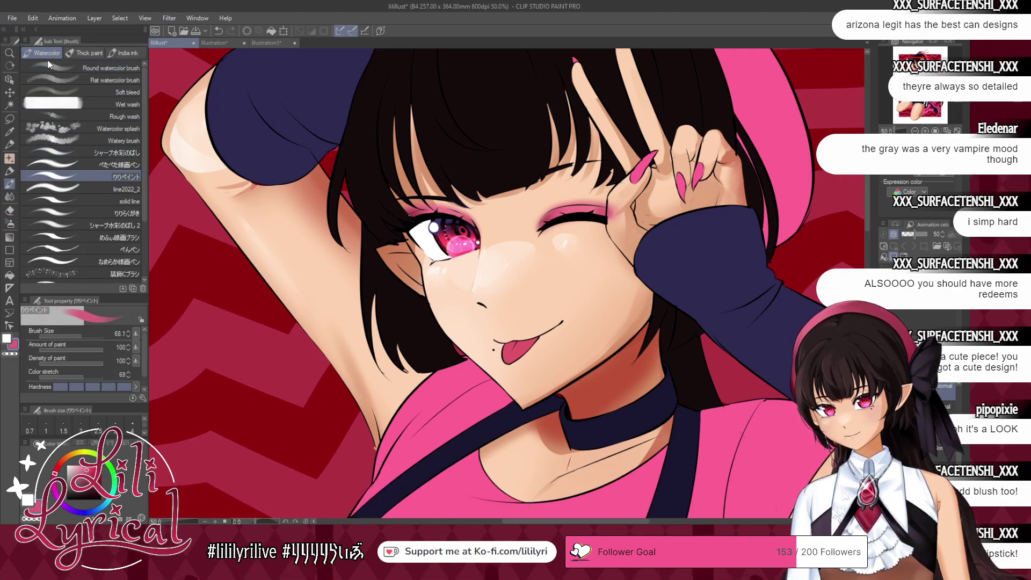
left_click(9, 158)
left_click(113, 202)
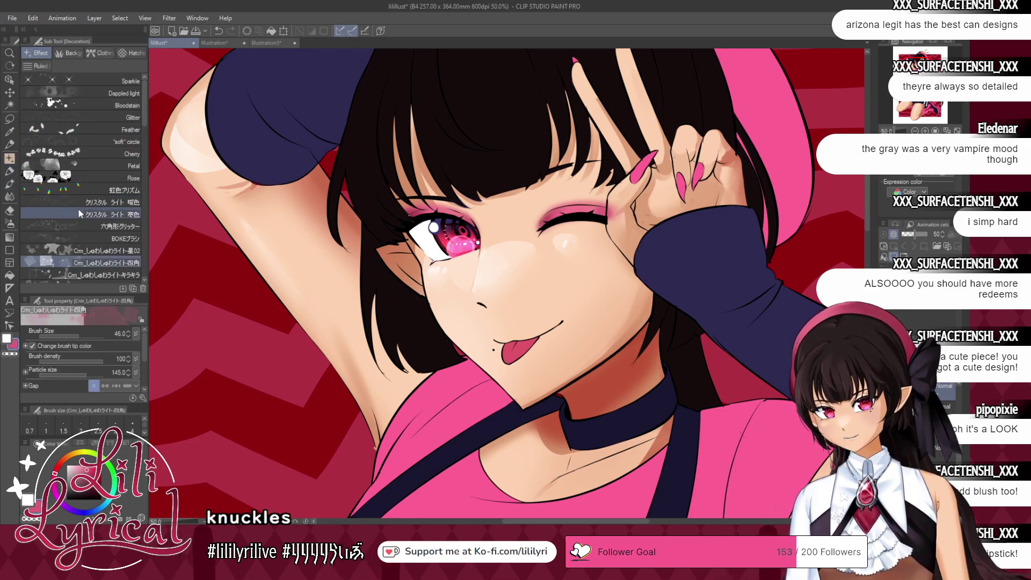
left_click(129, 117)
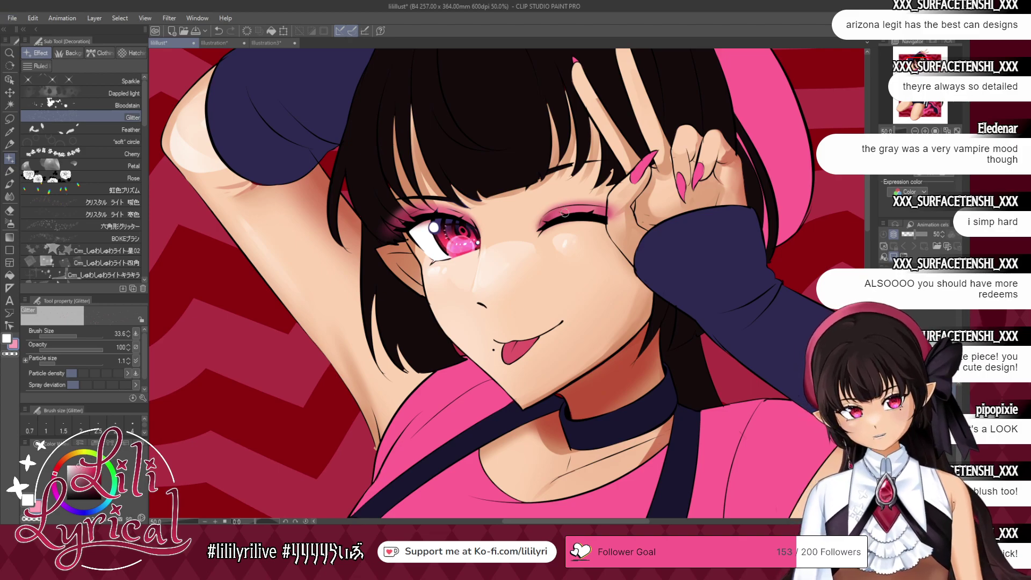
left_click(63, 364)
left_click_drag(64, 365, 65, 364)
left_click_drag(547, 217, 582, 211)
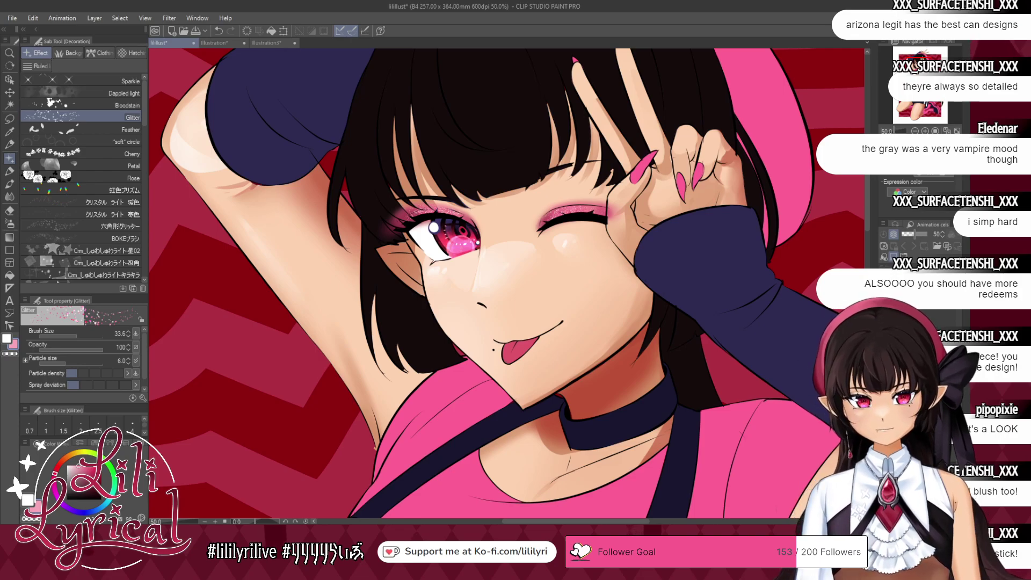
left_click(9, 211)
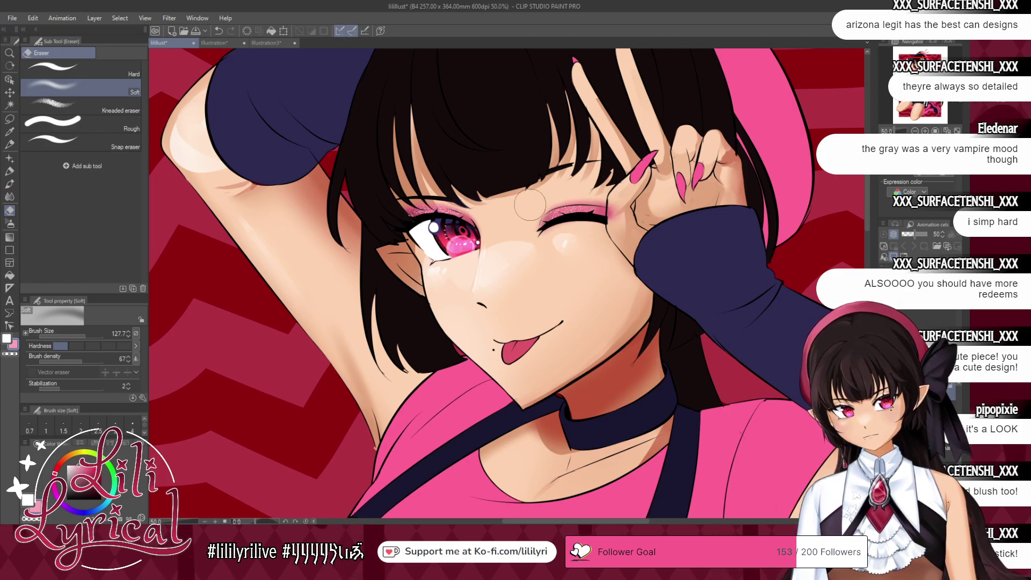
left_click(88, 332)
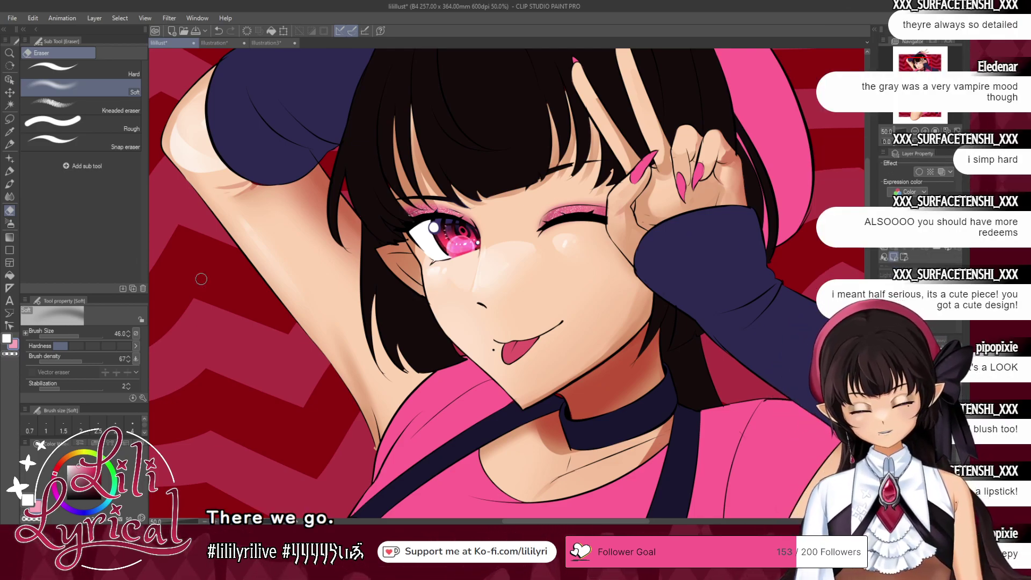
- Paint a small eye bag beneath the open eye with tones sampled around it, using the りりペイント brush at size 22.7
key("b")
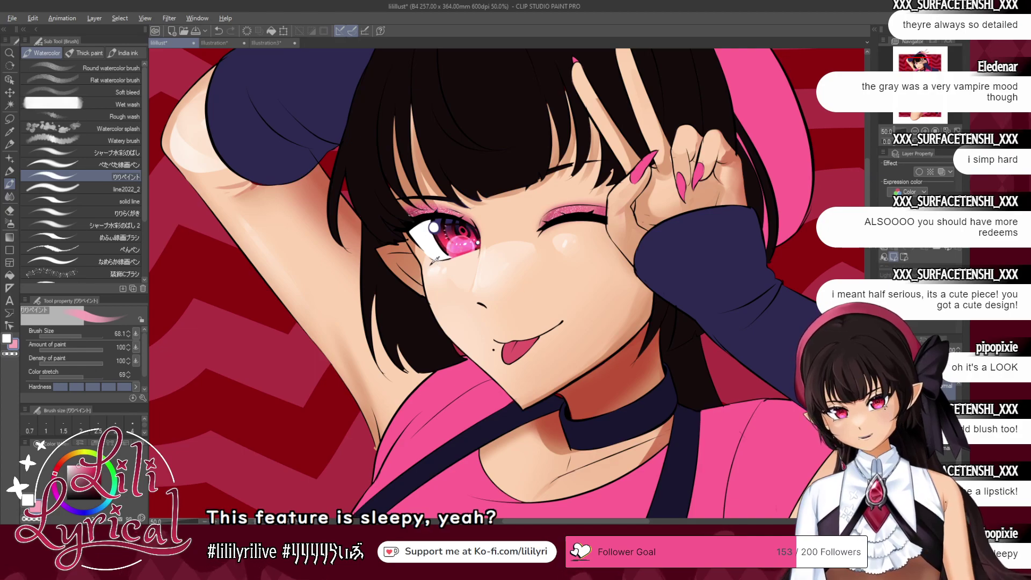
left_click(405, 232, "alt")
left_click_drag(411, 243, 431, 258)
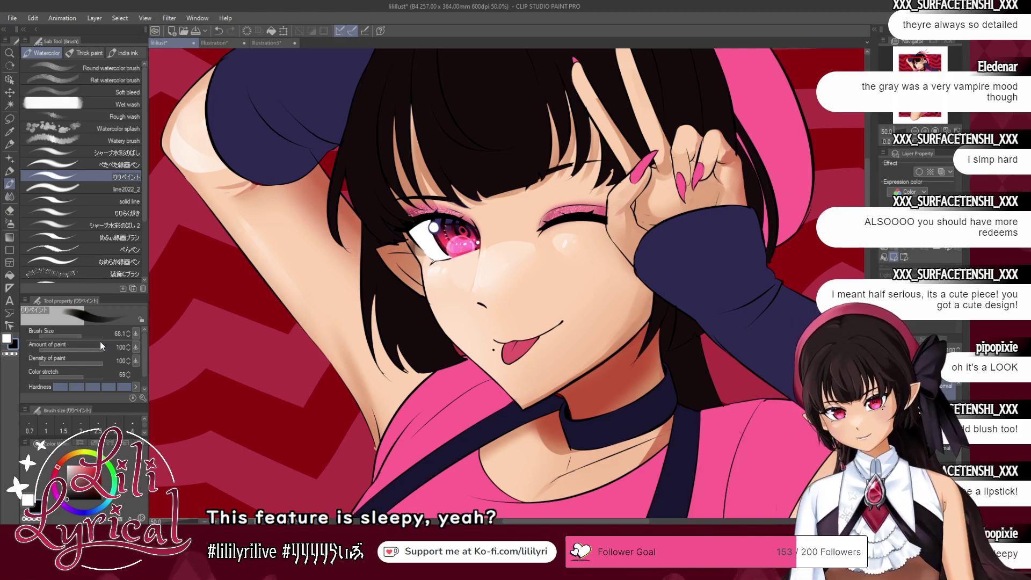
left_click(420, 248, "alt")
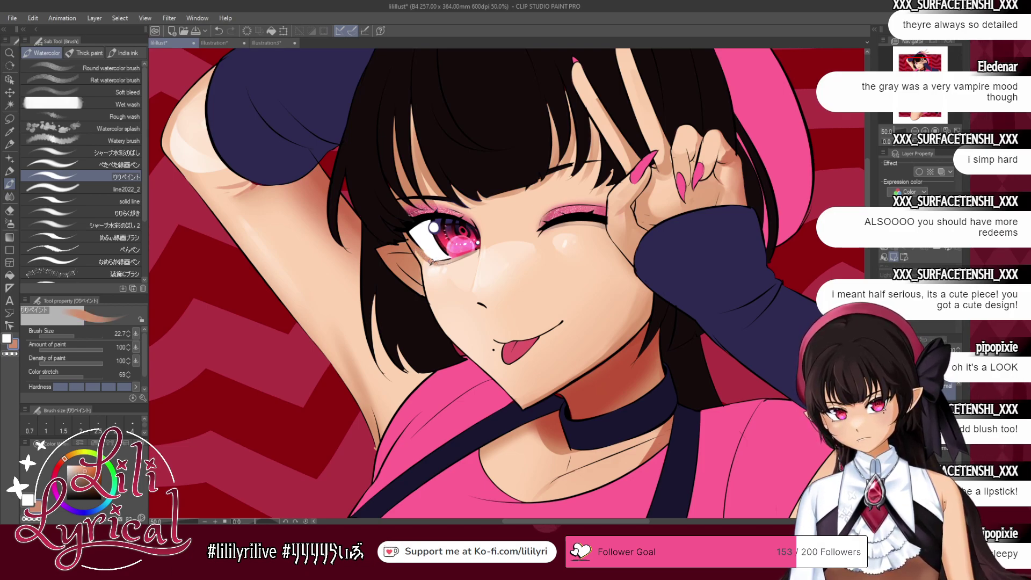
key("ctrl+z")
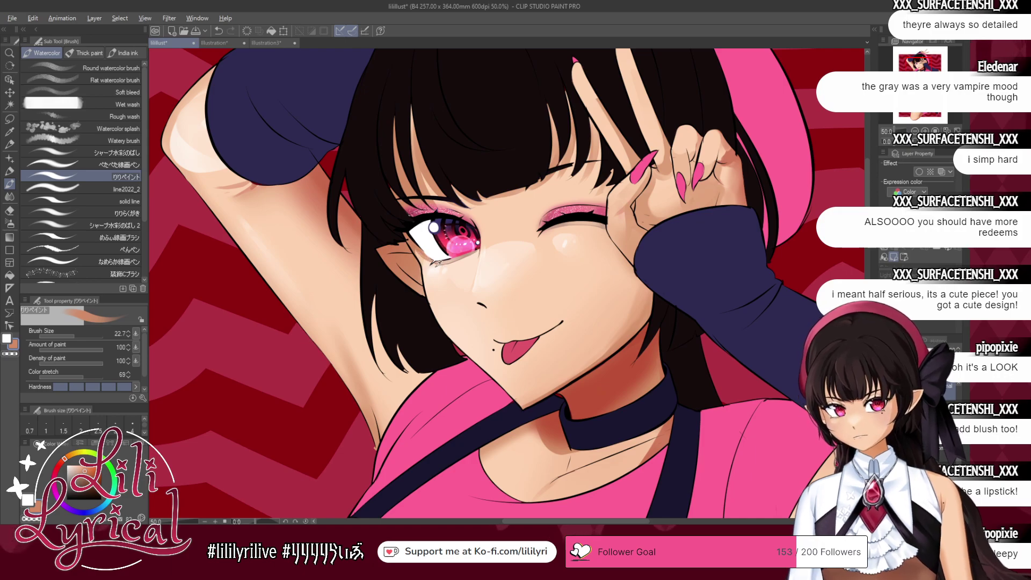
left_click(436, 264, "alt")
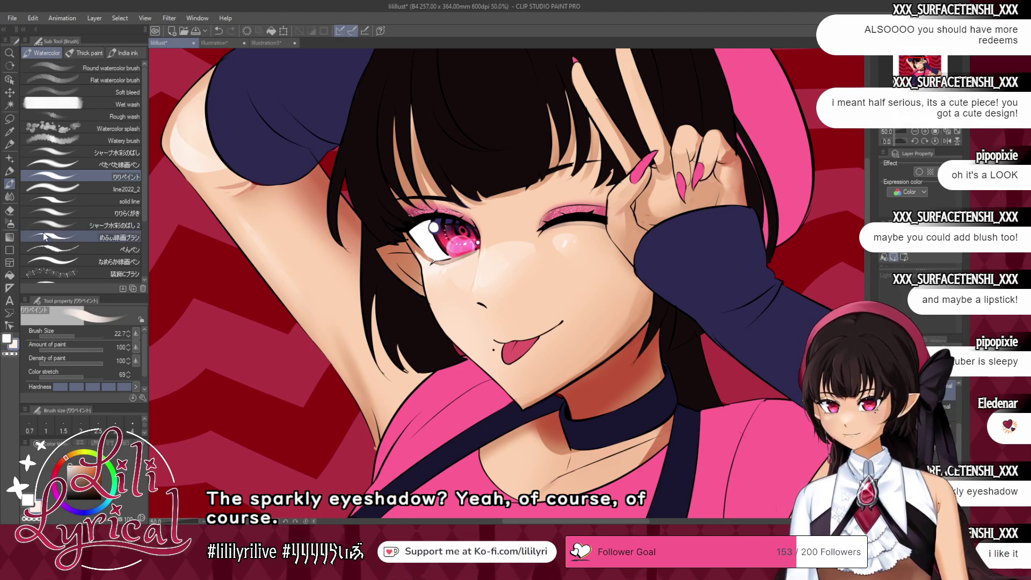
- Paint pink blush on the cheeks with the Soft airbrush at size 280.3, adding fine blush lines with the りりペイント brush at size 3.7
left_click(10, 223)
left_click(79, 110)
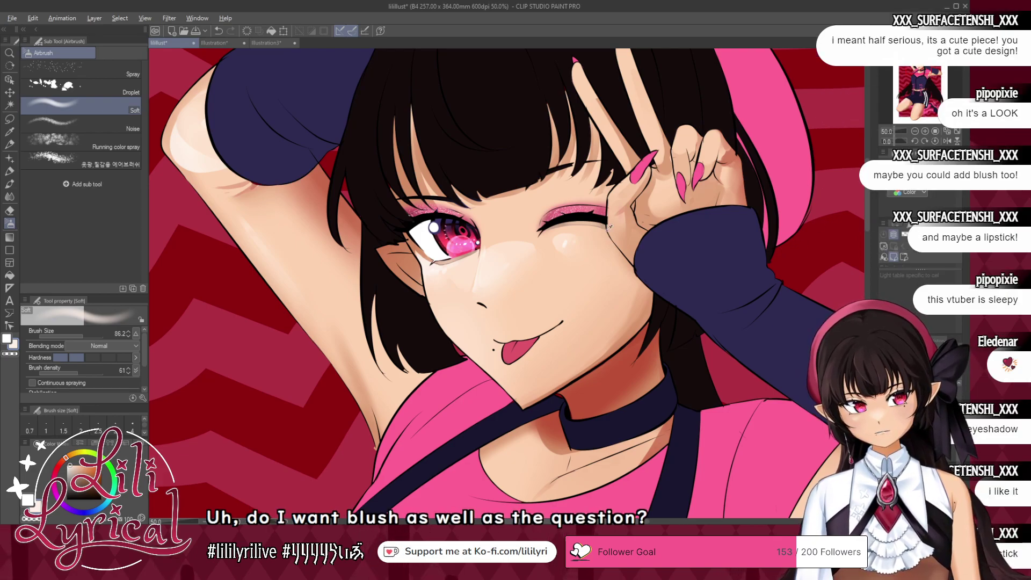
left_click(599, 209, "alt")
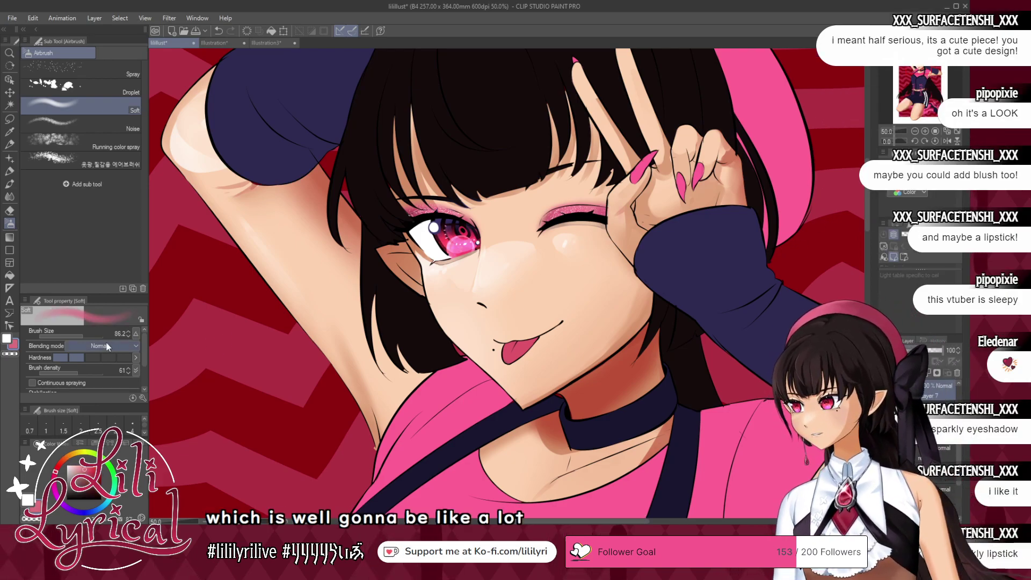
left_click(90, 336)
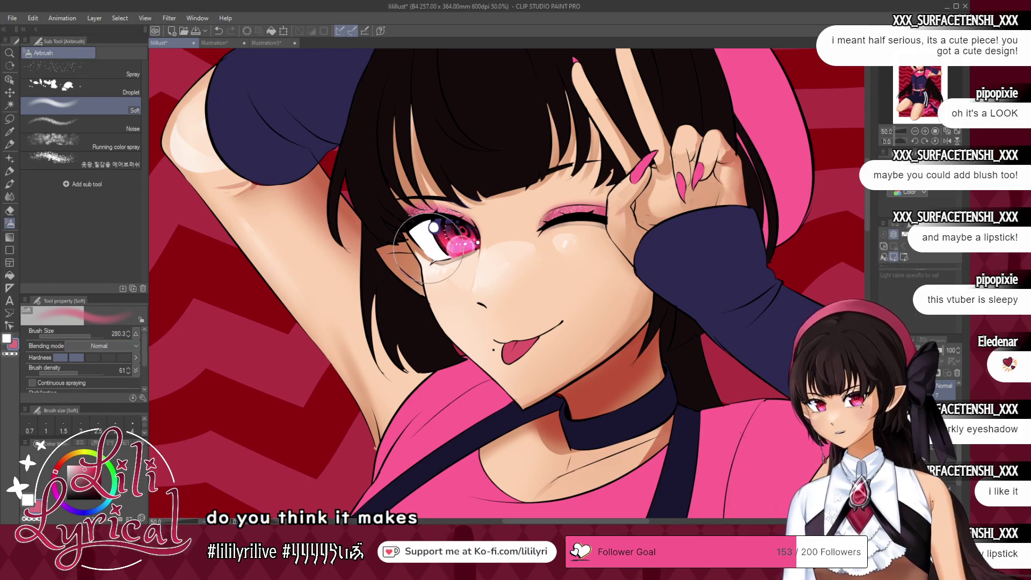
mouse_move(589, 248)
left_mouse_down()
mouse_move(620, 247)
mouse_move(601, 257)
left_mouse_up()
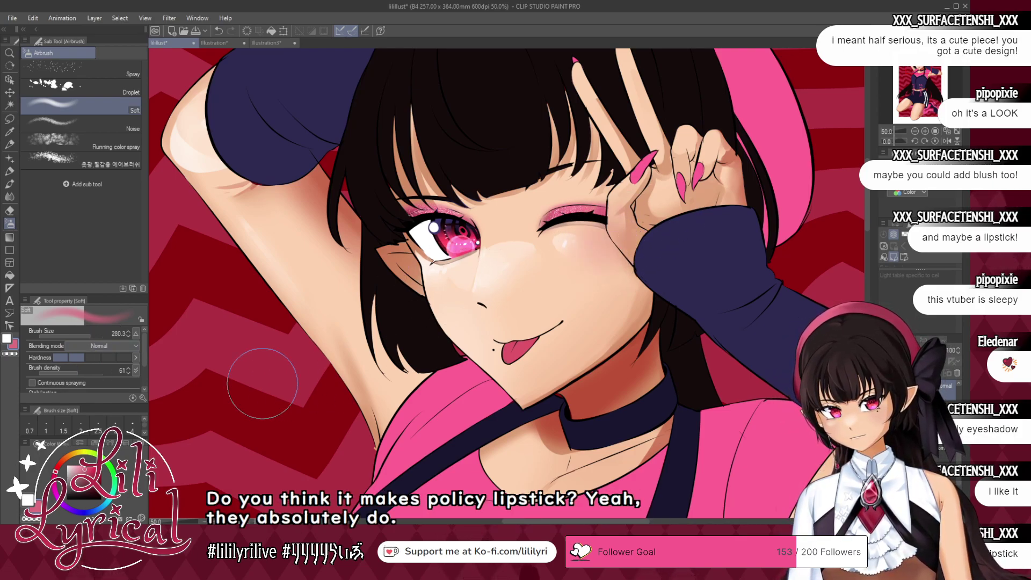
left_click(8, 185)
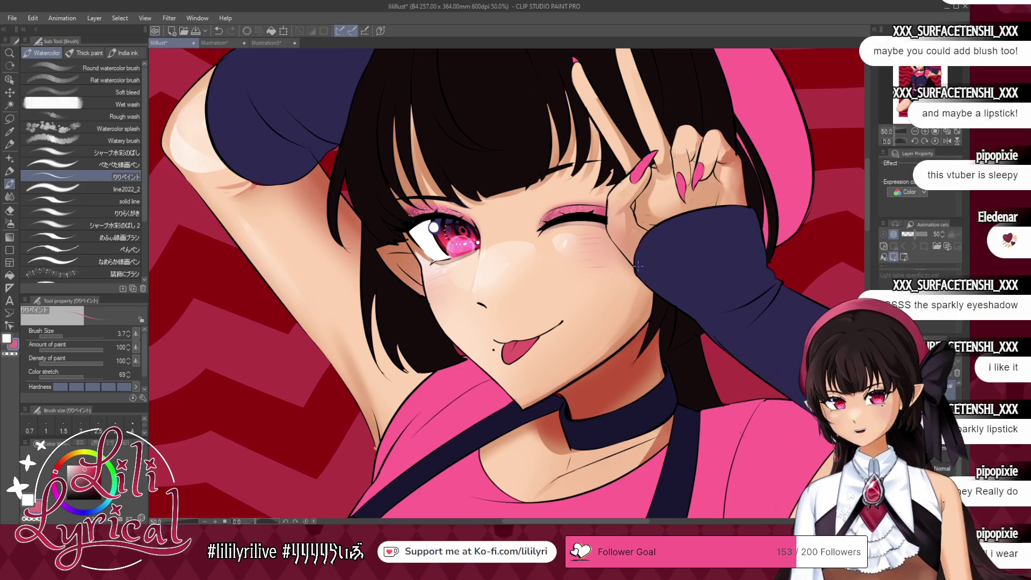
- Paint lipstick on the upper lip in dark red sampled from the background, using the Soft airbrush at size 58.2
left_click(10, 223)
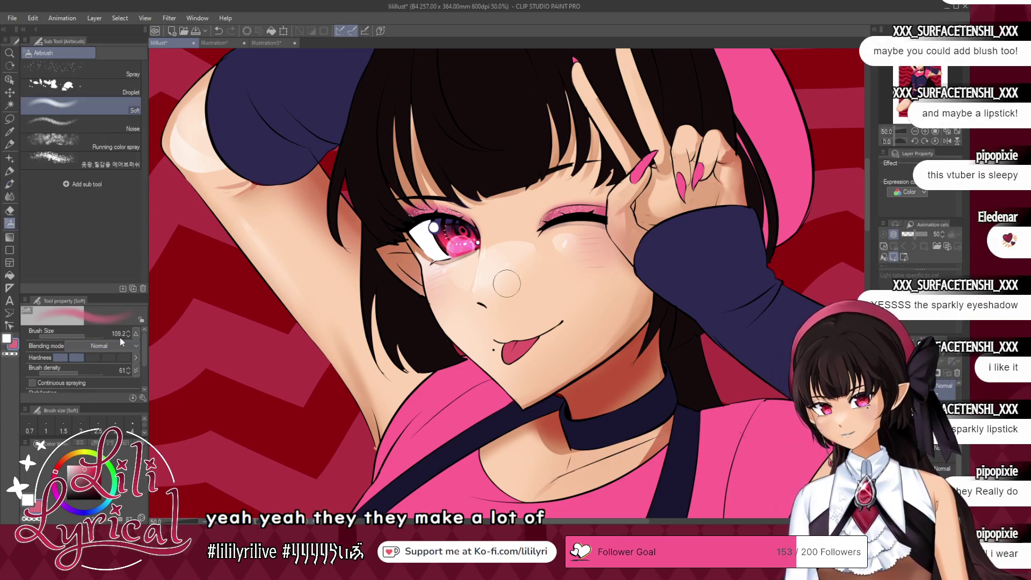
left_click_drag(520, 340, 524, 345)
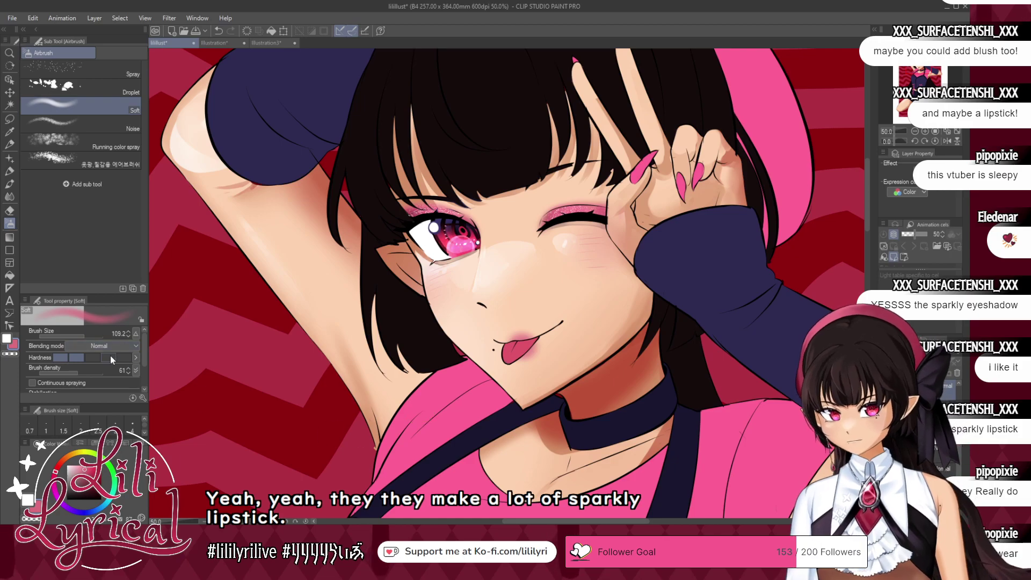
left_click(227, 274, "alt")
key("ctrl+z")
left_click_drag(519, 340, 528, 349)
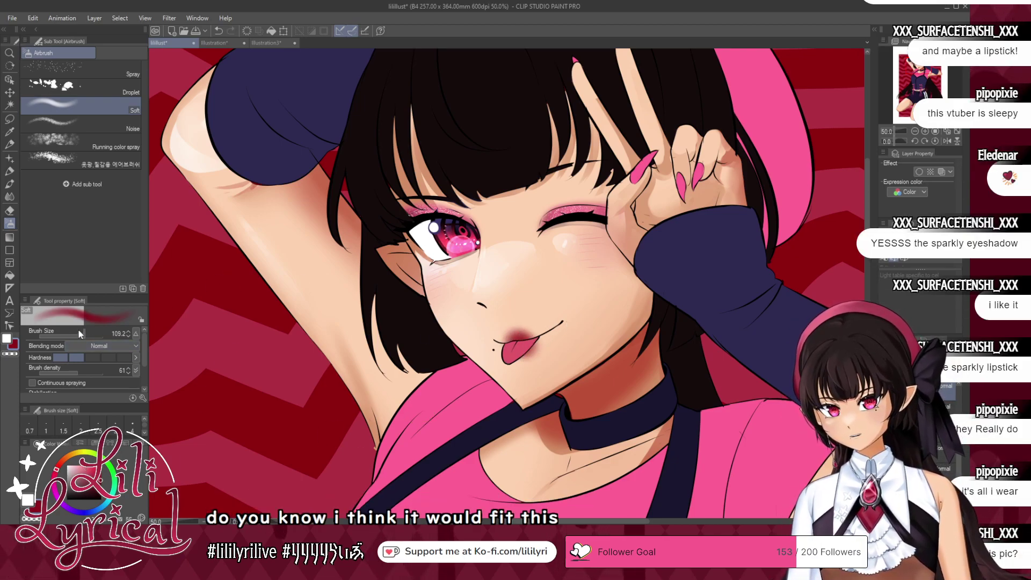
key("ctrl+z")
mouse_move(512, 339)
left_mouse_down()
mouse_move(518, 341)
mouse_move(525, 350)
mouse_move(622, 326)
mouse_move(510, 343)
mouse_move(544, 339)
left_mouse_up()
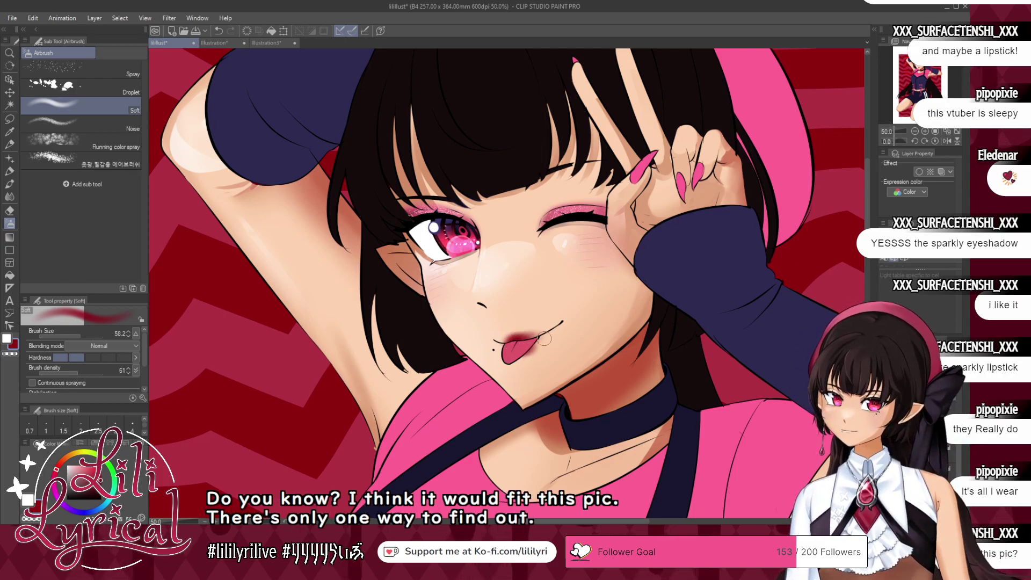
- Add glitter to the lipstick with the Glitter brush at size 33.6, cleaning its edges with the Soft eraser at size 21.0
left_click(14, 185)
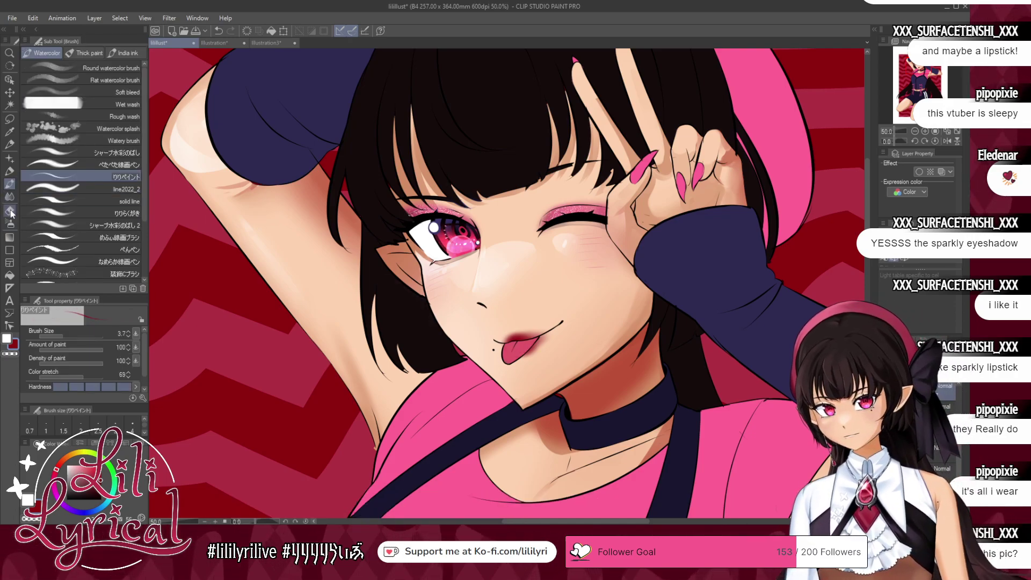
left_click(9, 159)
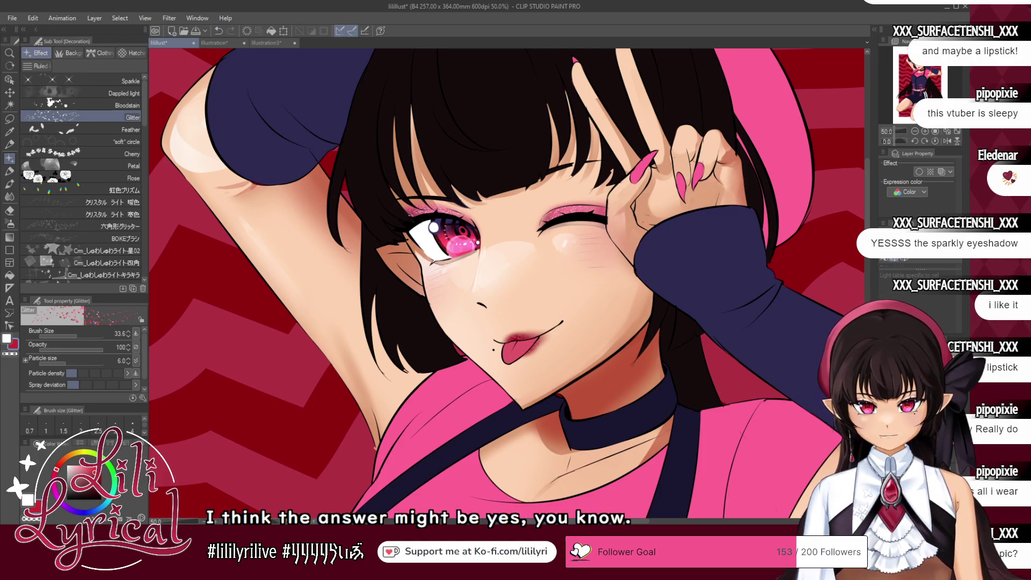
left_click(9, 210)
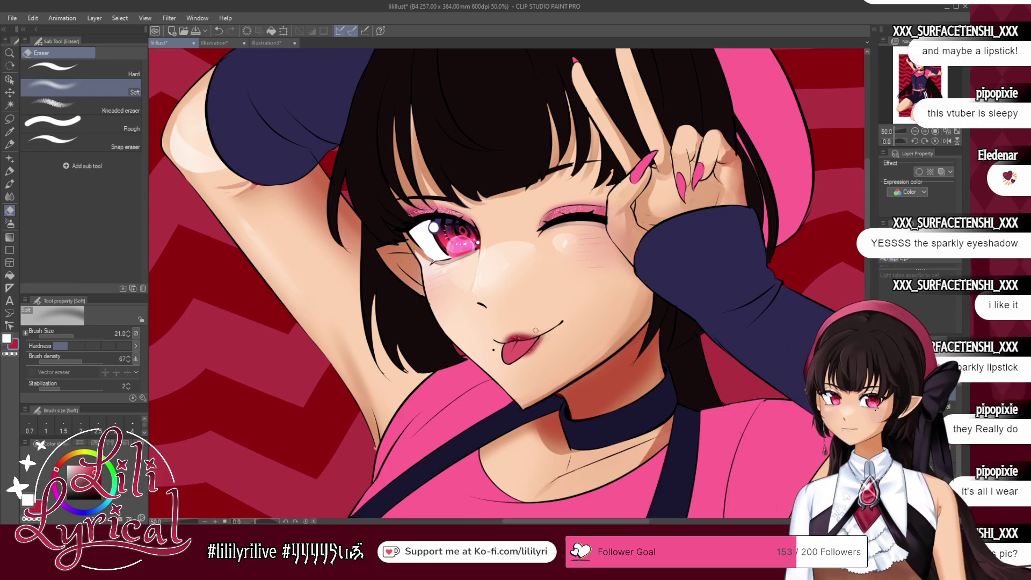
- Refine the lips and nose details with sampled tones using the りりペイント brush at sizes 3.7 and 8.8, and save the illustration
left_click(9, 185)
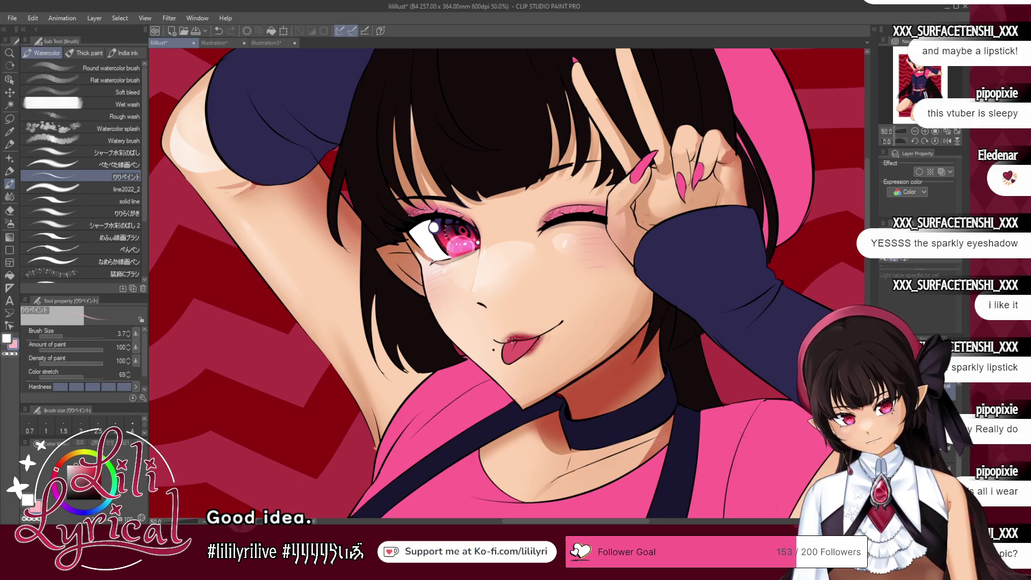
left_click(543, 336, "alt")
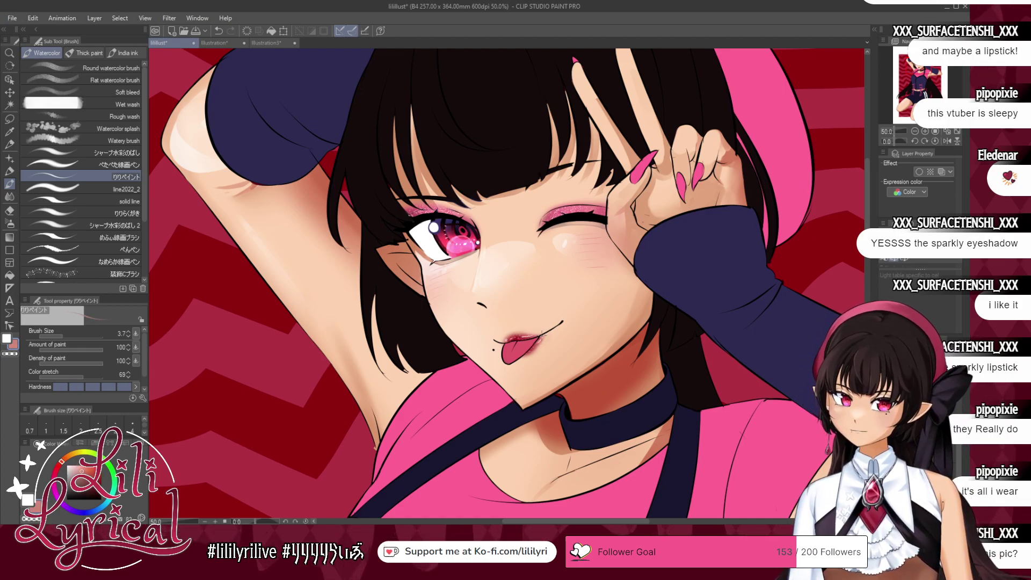
left_click(68, 336)
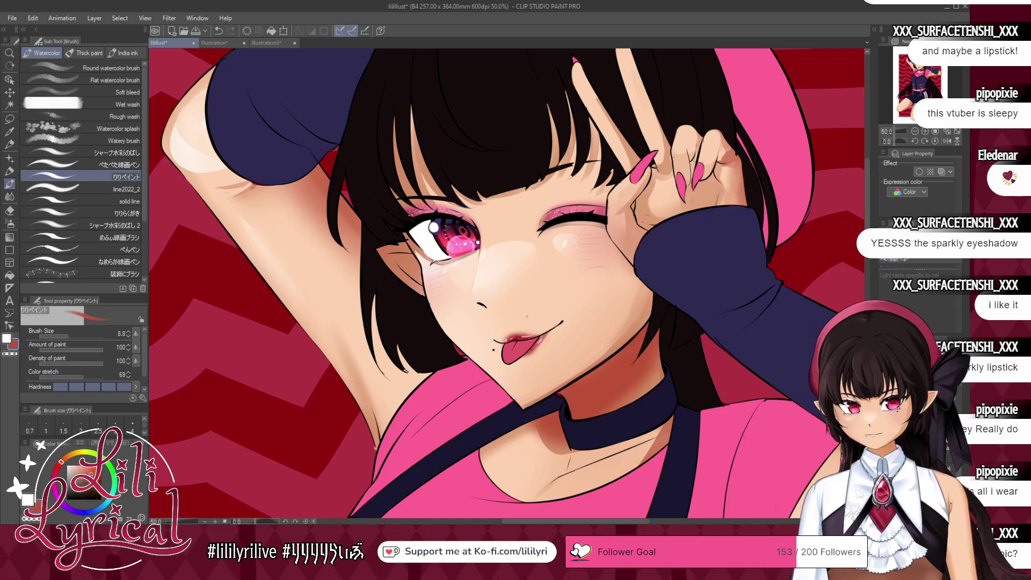
key("ctrl+0")
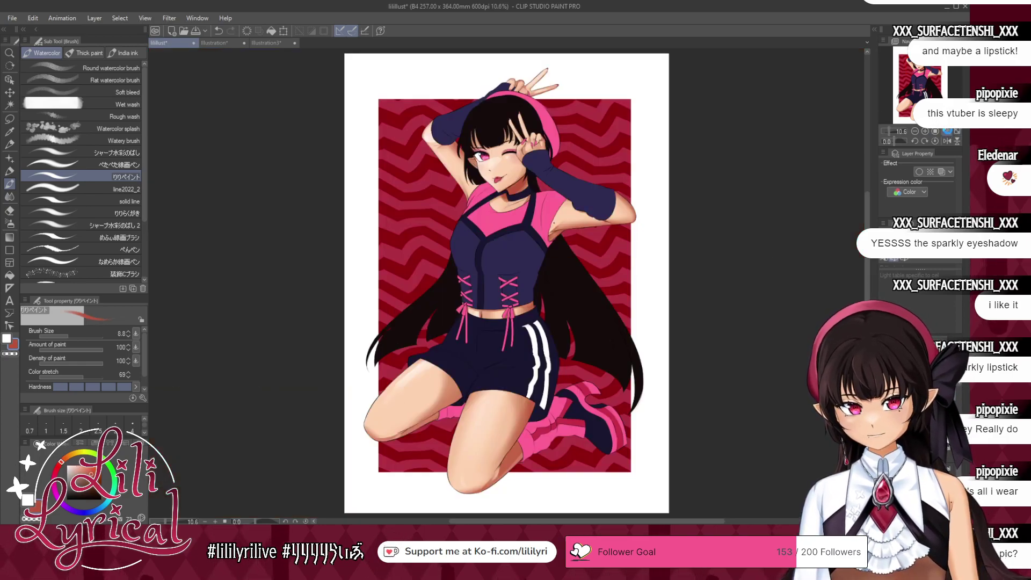
key("ctrl+s")
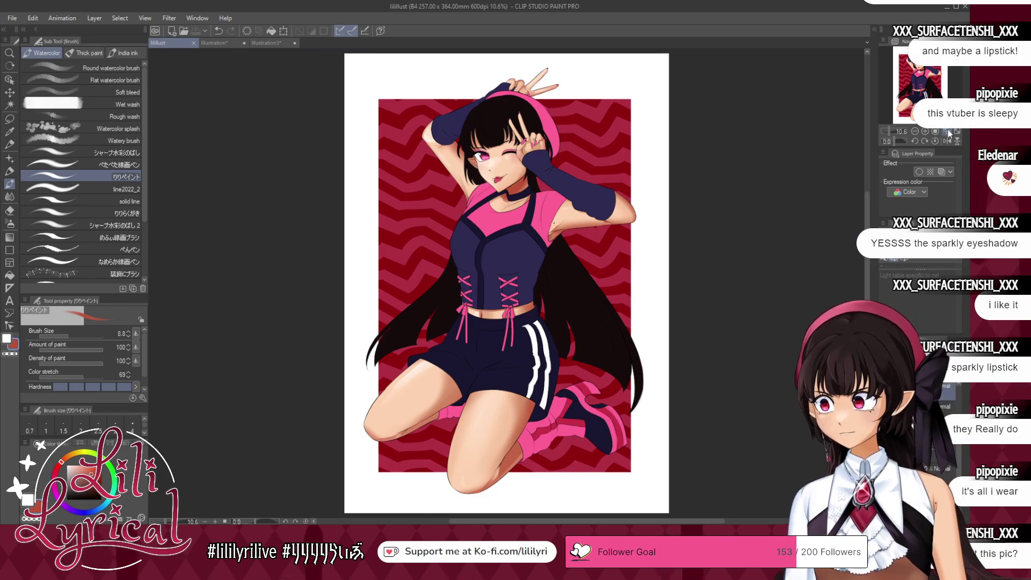
- Shade the nose in peach with the りりペイント brush at size 15.3, blending it with Blur at size 109.2
left_click(926, 132)
left_click(926, 132)
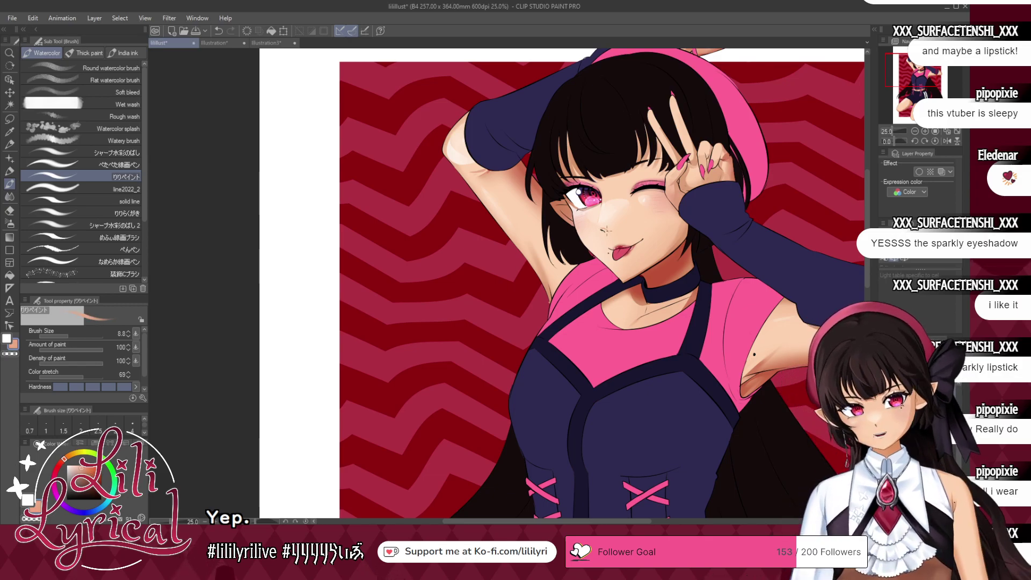
left_click_drag(73, 334, 76, 333)
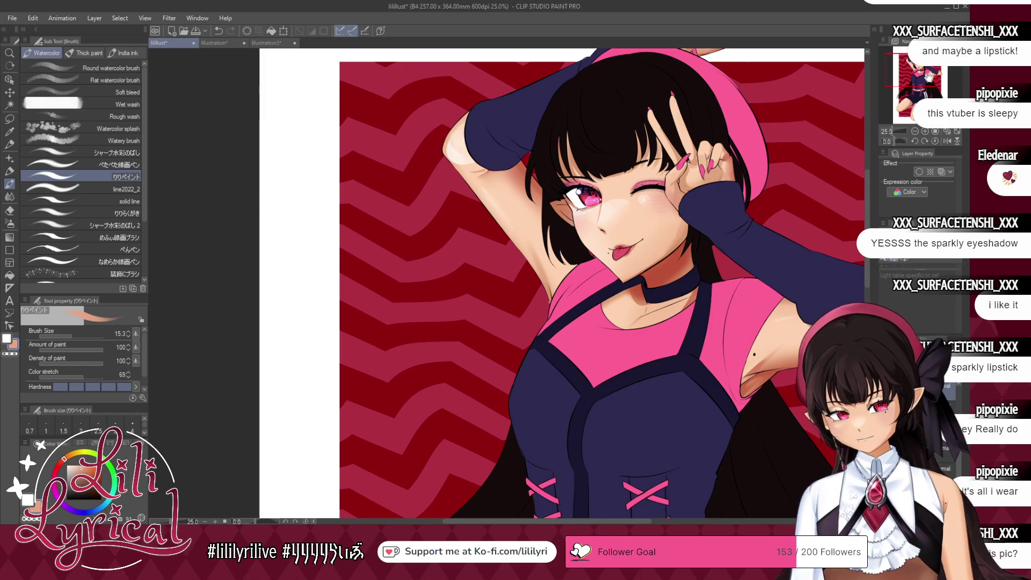
left_click_drag(930, 79, 935, 79)
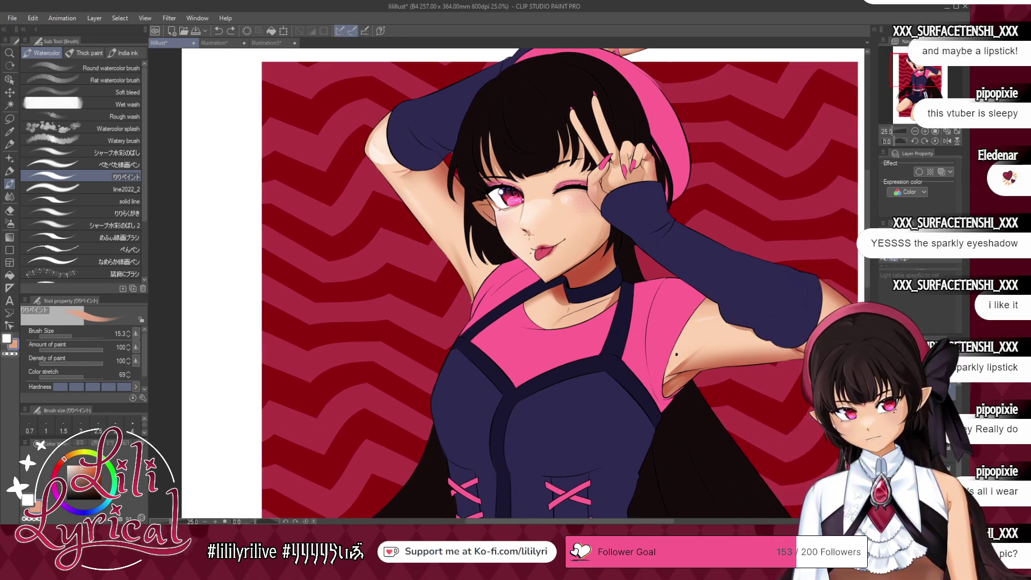
left_click(10, 196)
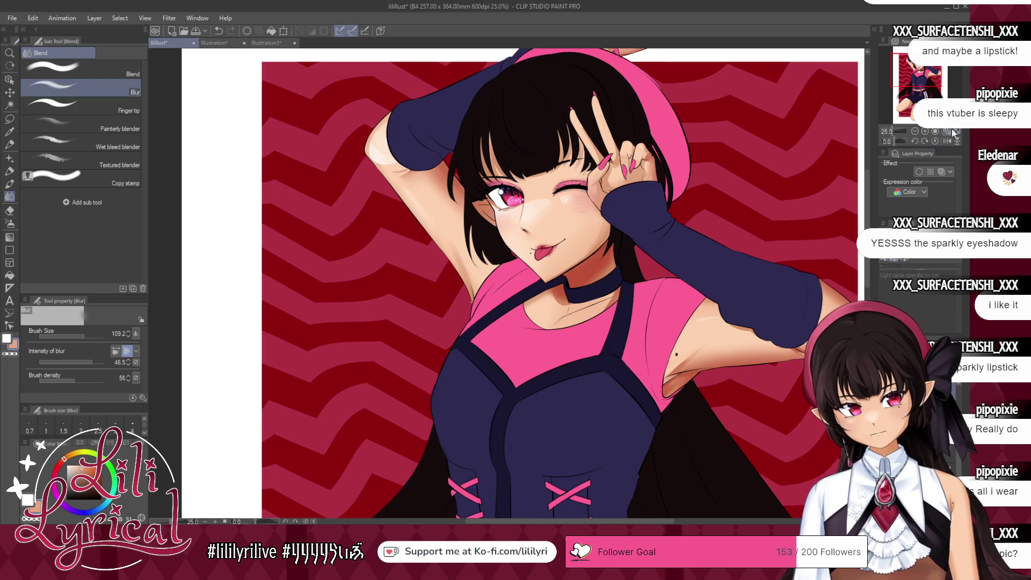
key("ctrl+0")
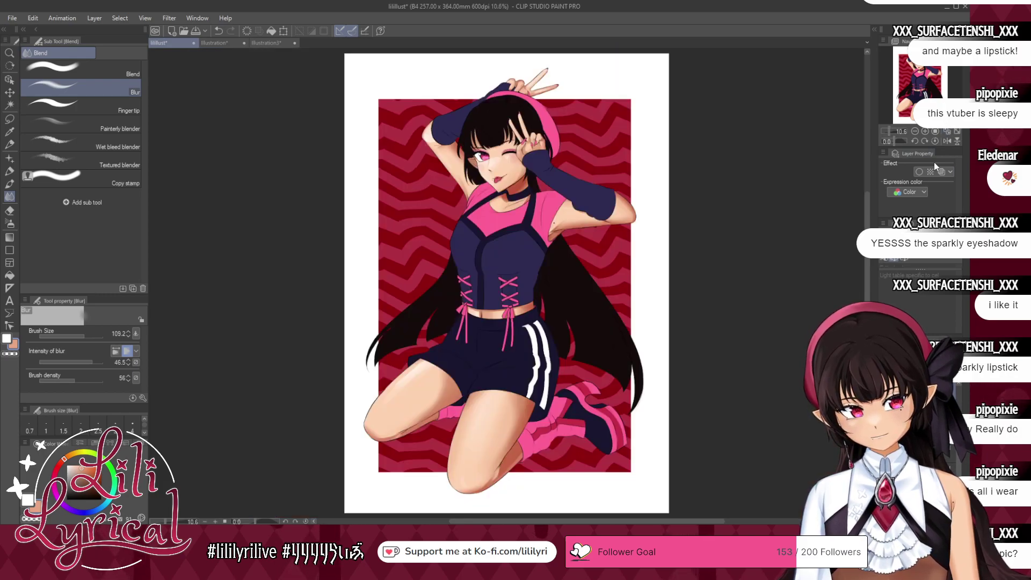
left_click(948, 142)
left_click(949, 142)
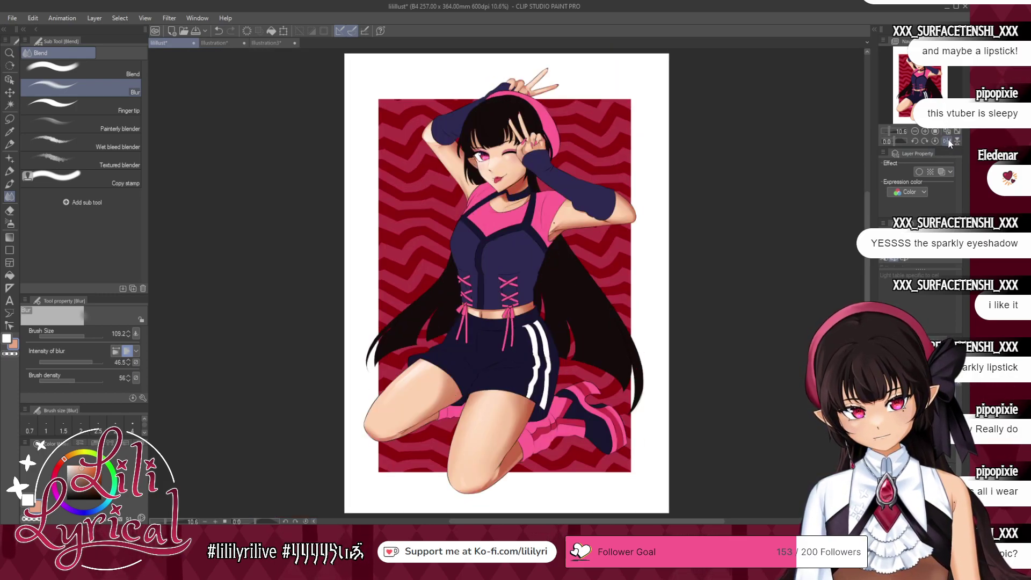
- Extend the nose highlight downwards in sampled light skin using the りりペイント brush at size 24.5, checking the drawing in a mirrored view
left_click(9, 184)
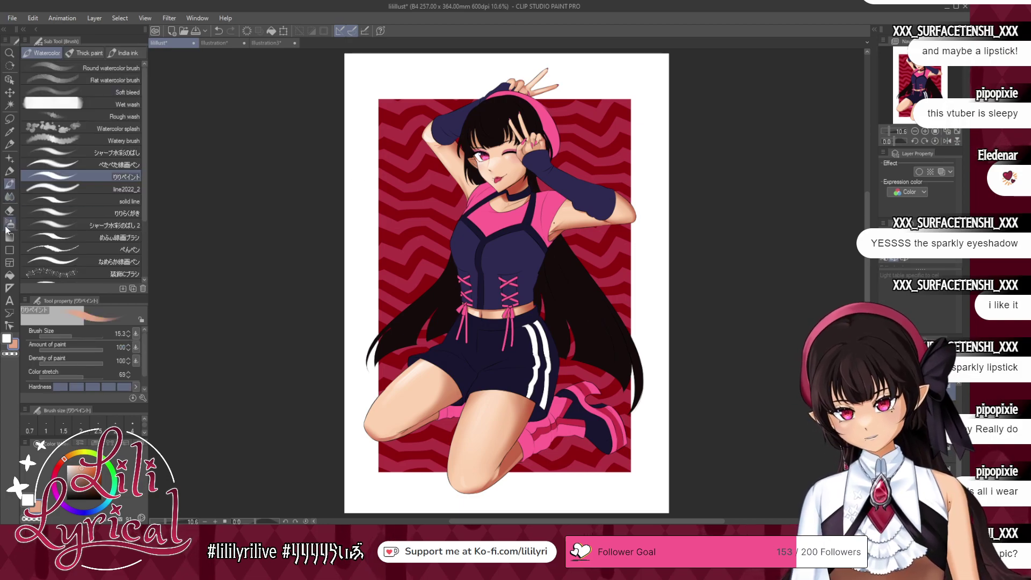
left_click(493, 159, "alt")
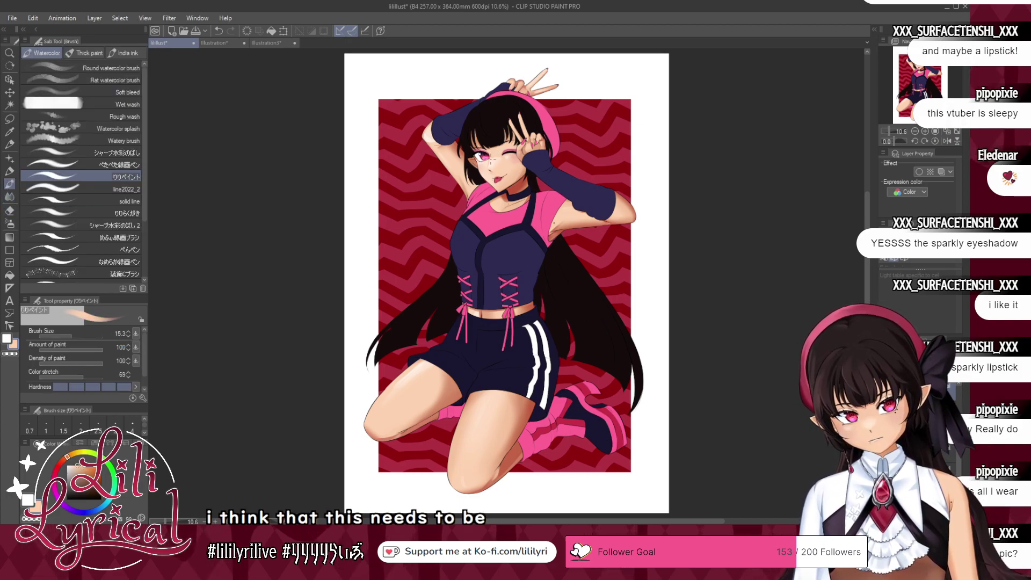
left_click(74, 336)
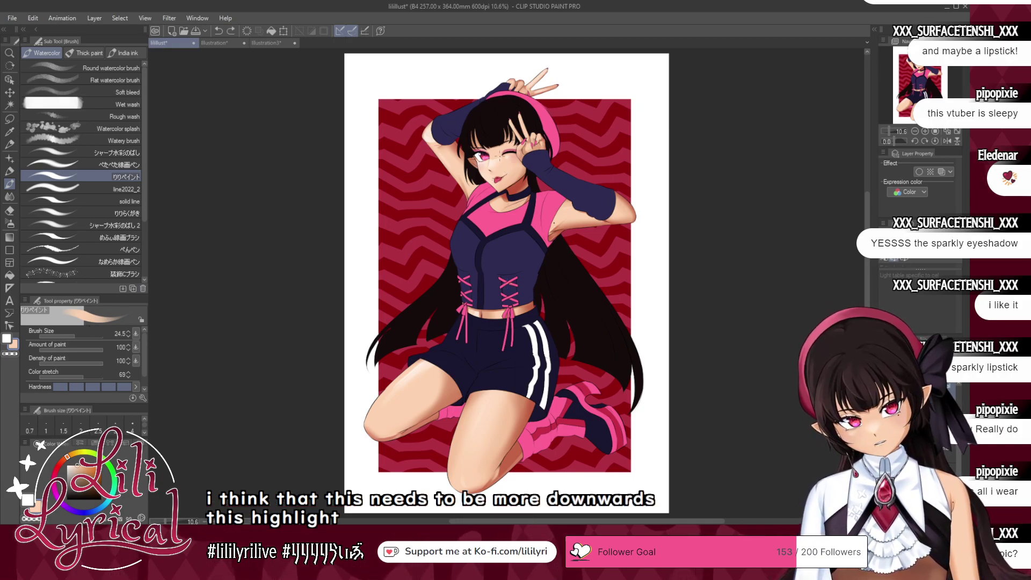
left_click(948, 141)
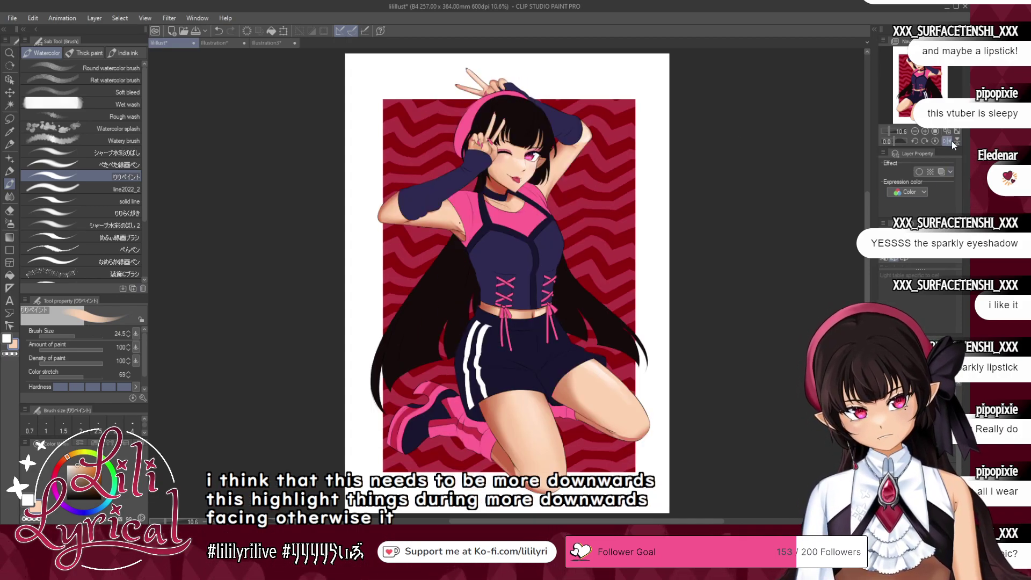
left_click(946, 141)
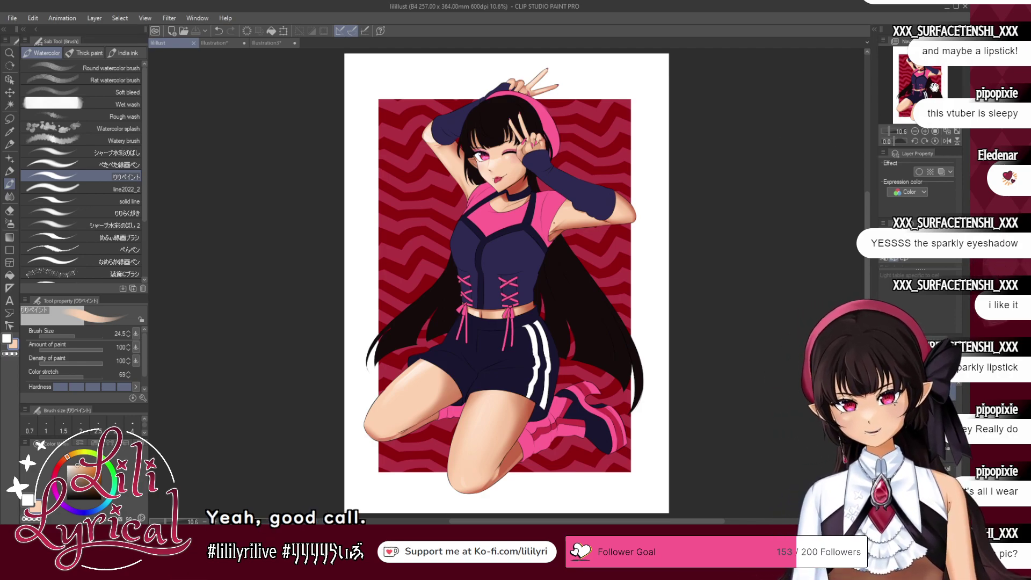
- Inspect the makeup and skin shading close up on the face and across the whole figure
left_click(918, 64)
left_click(926, 131)
left_click(925, 131)
left_click(925, 131)
left_click(925, 131)
left_click(925, 131)
left_click_drag(919, 64, 921, 66)
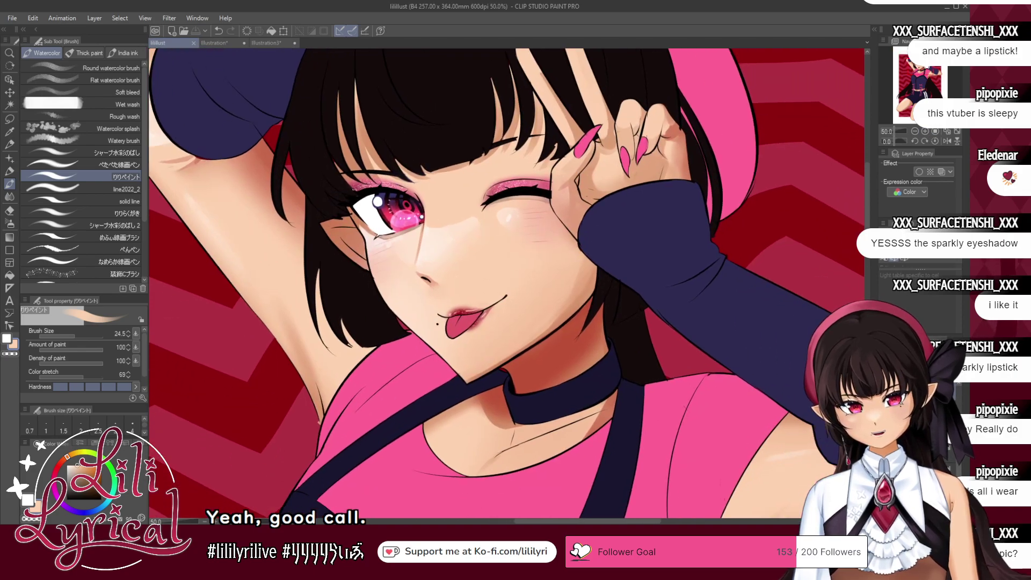
left_click(916, 130)
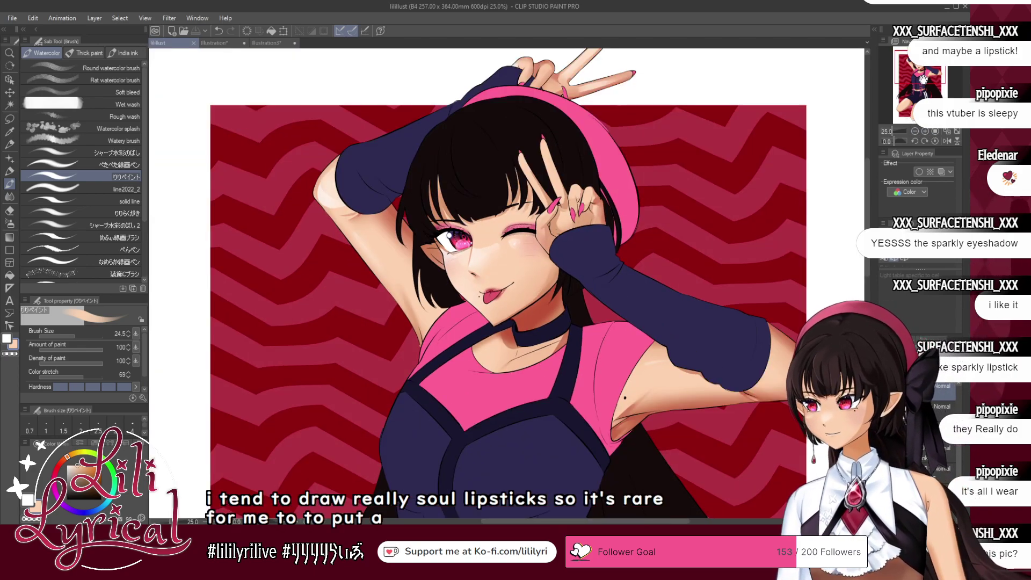
left_click(916, 131)
left_click_drag(918, 75, 929, 86)
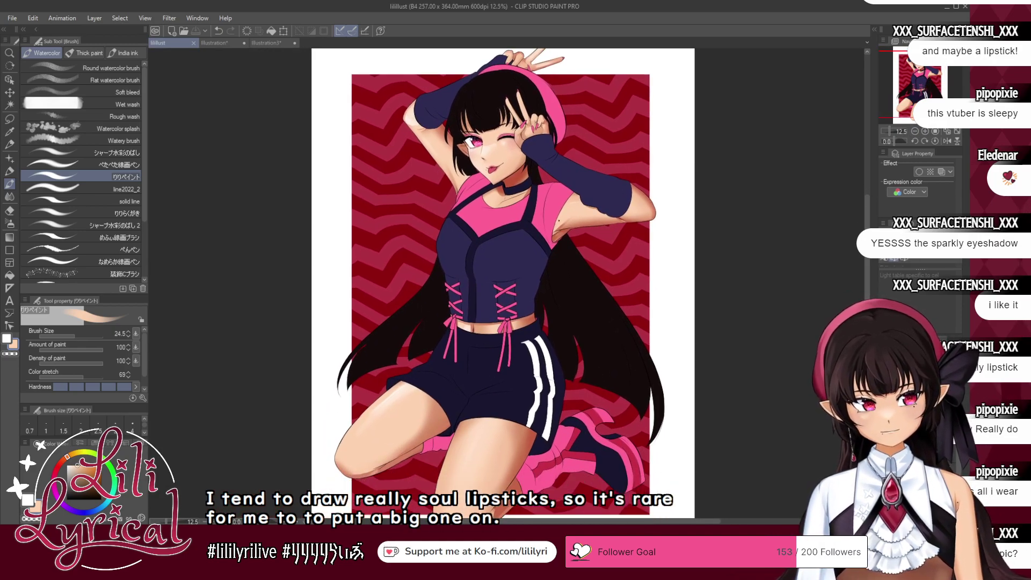
- Airbrush the bangs with a reddish-brown tone sampled from the color sketch, using the Soft airbrush at size 328
left_click(9, 223)
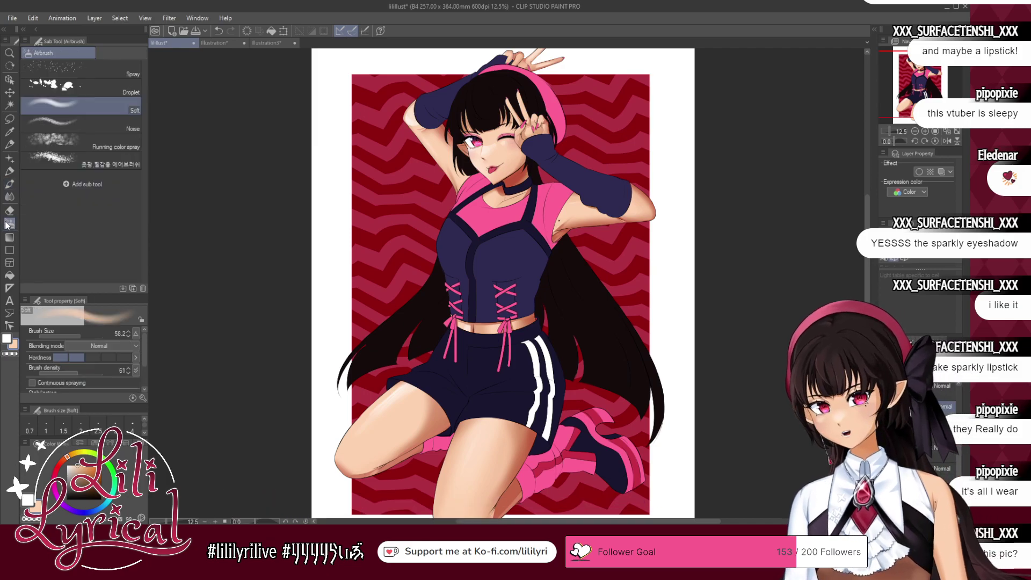
left_click(413, 305, "alt")
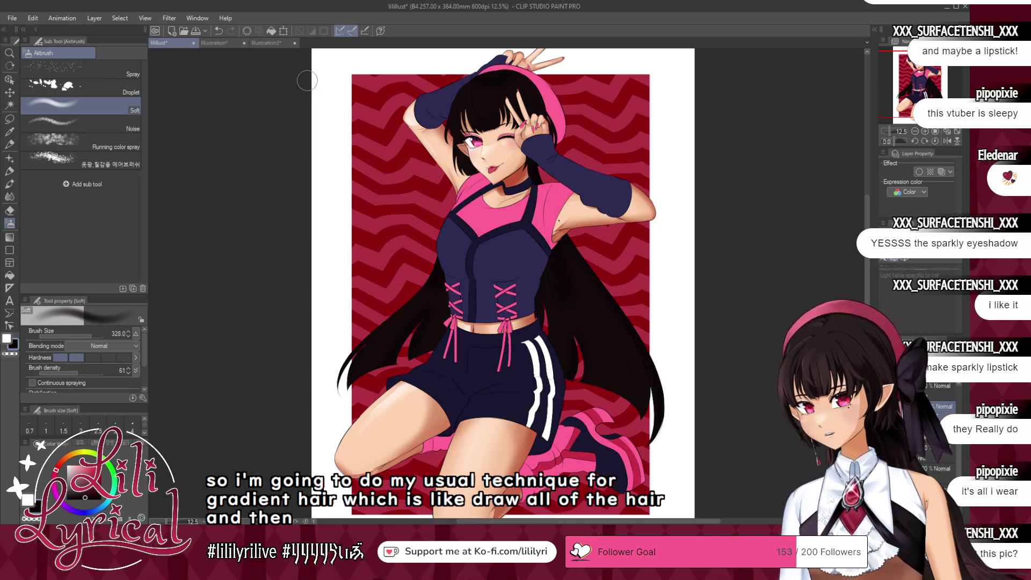
left_click(272, 45)
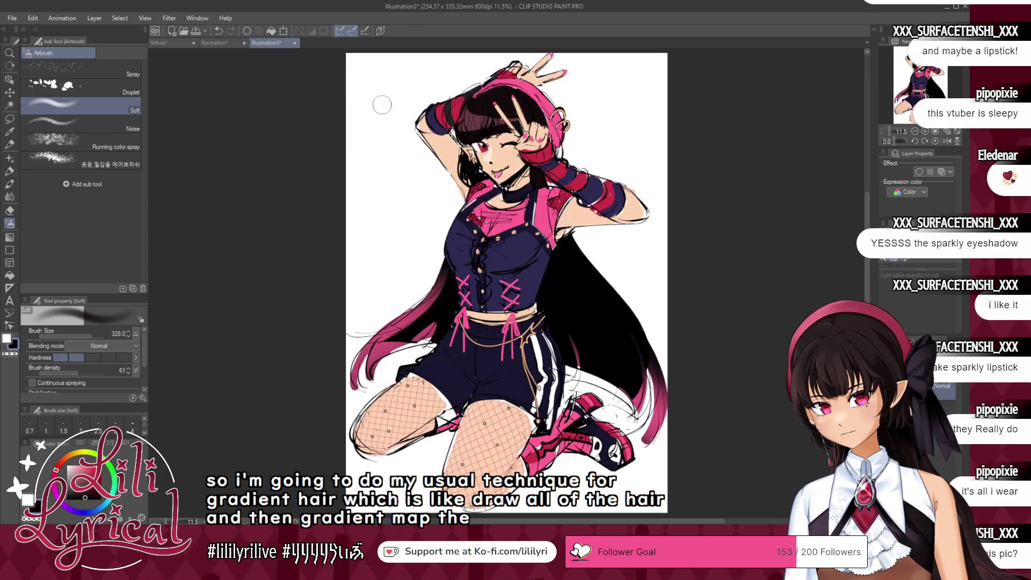
left_click(474, 120, "alt")
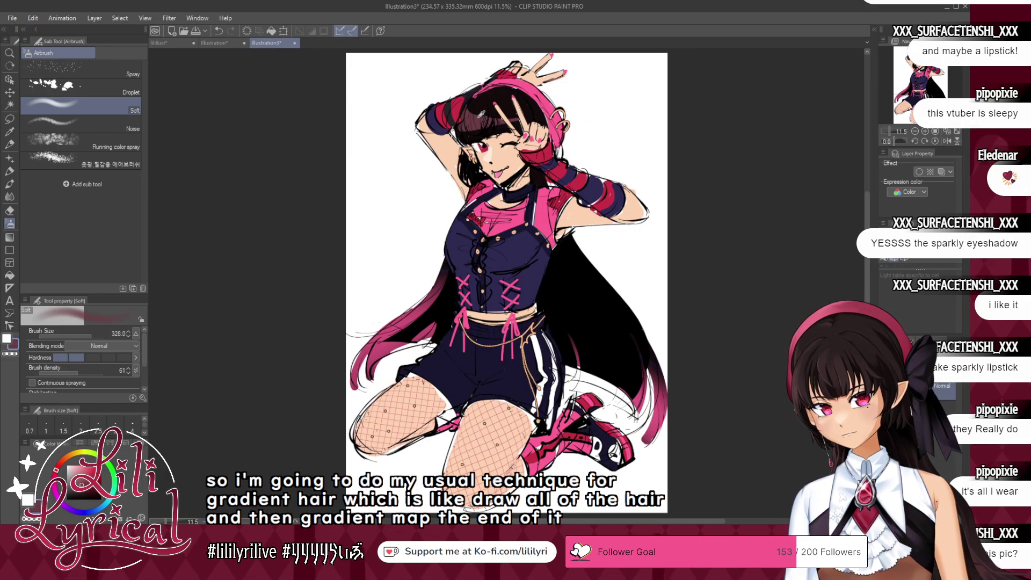
left_click(172, 45)
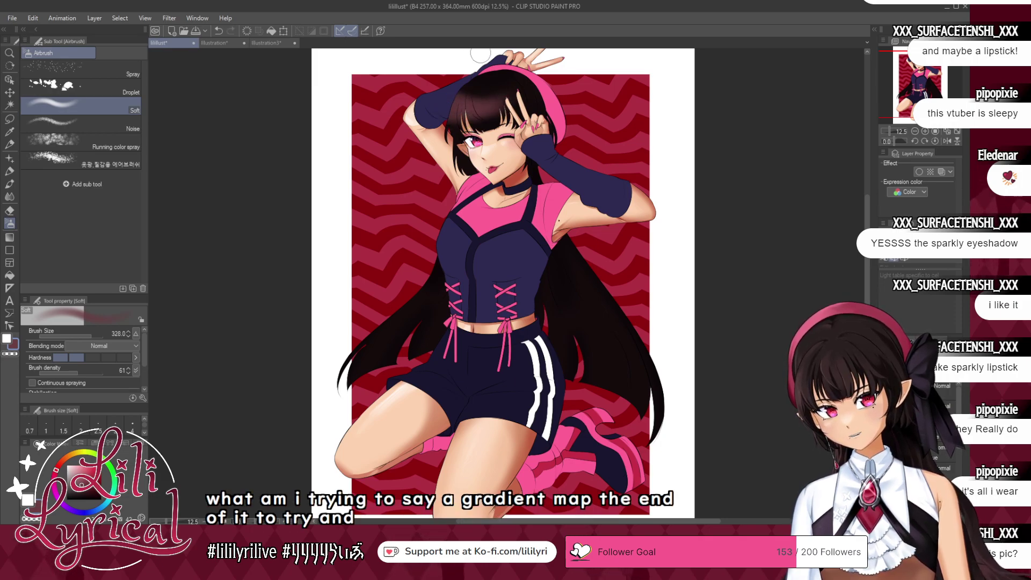
- Check the hair on the character reference sheet and airbrush a cooler dark tone over the long hair with Soft at size 328
key("b")
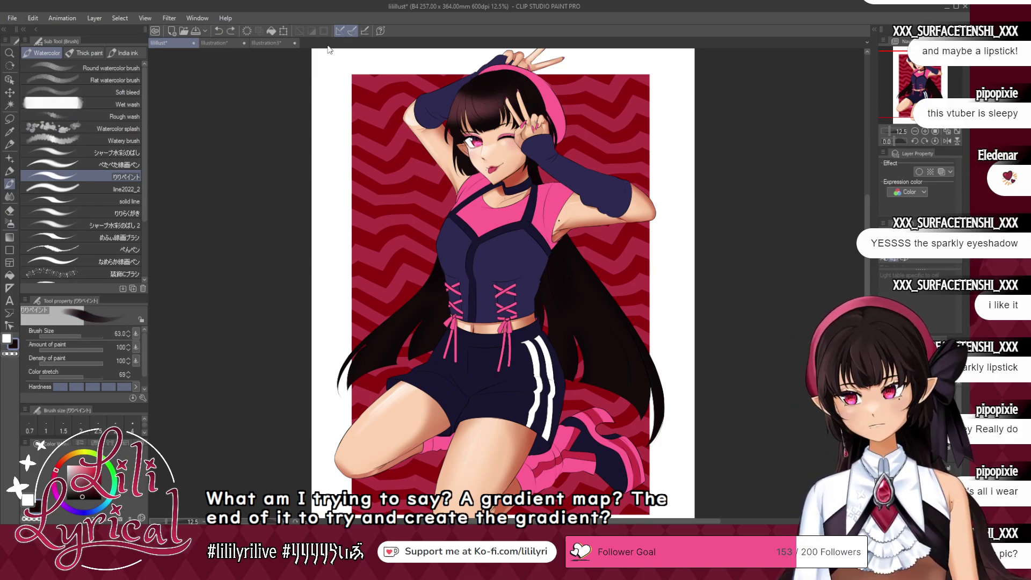
left_click(215, 43)
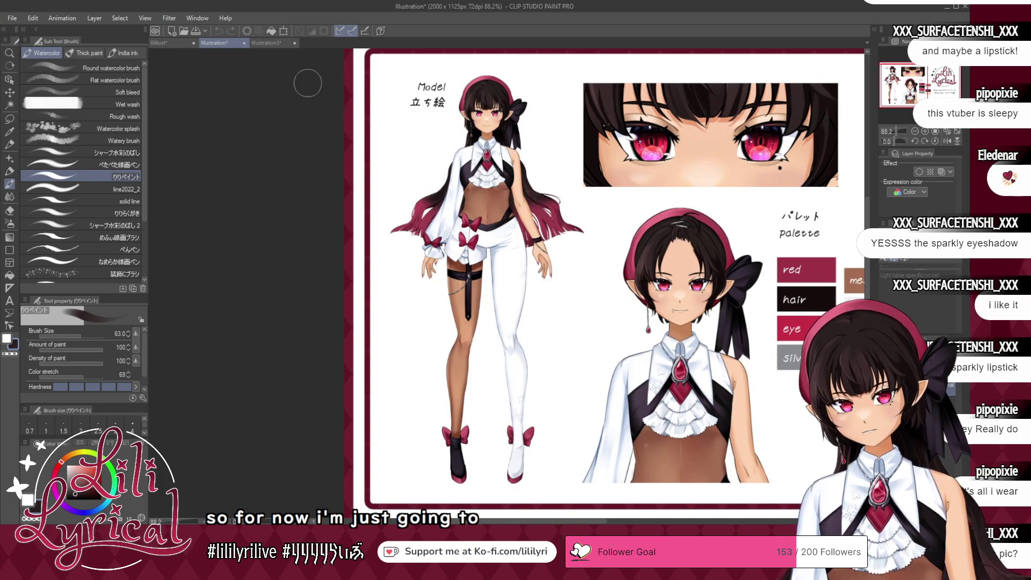
left_click(162, 43)
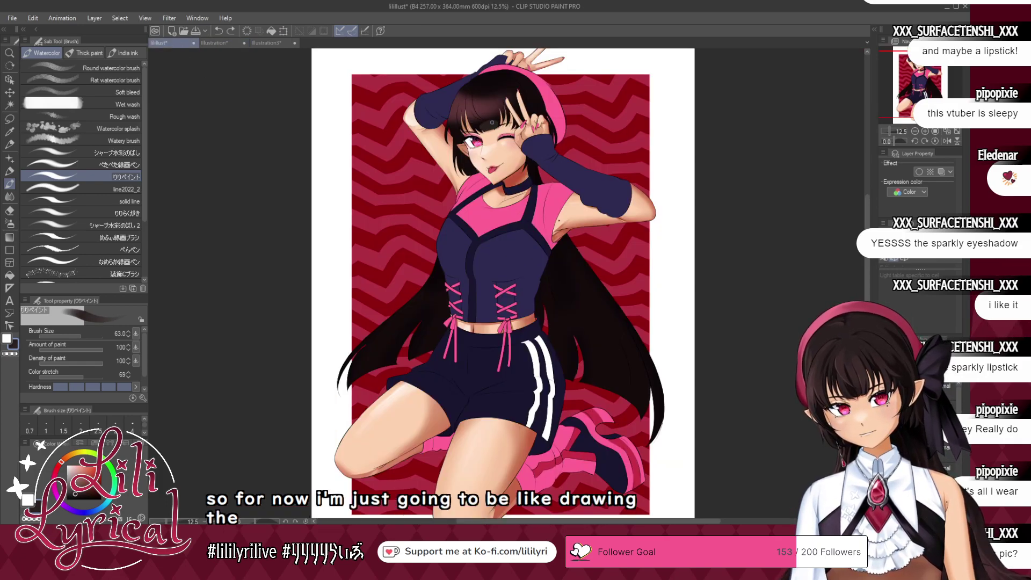
left_click(4, 224)
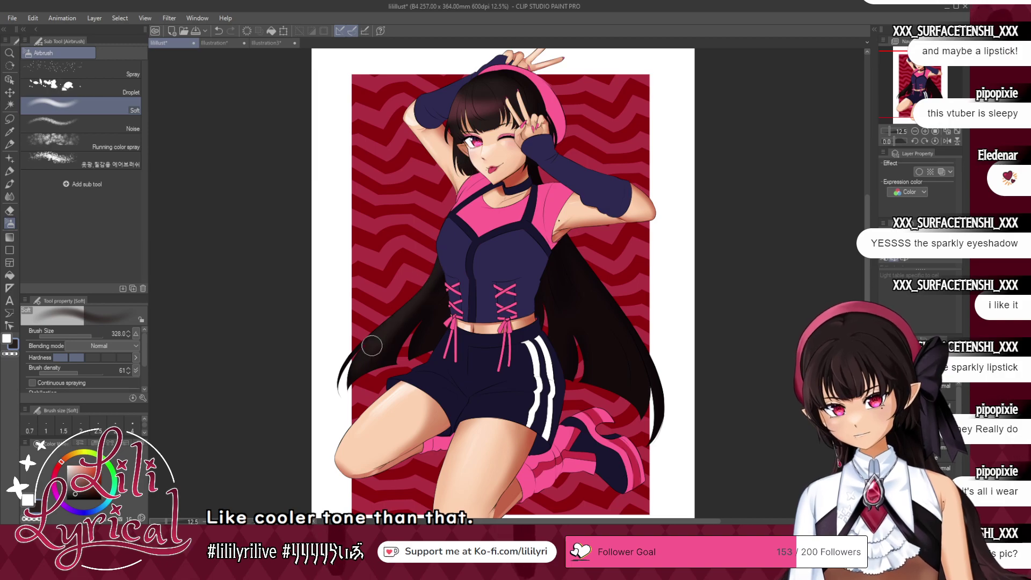
- Paint strands into the long hair in sampled tones with the りりペイント brush at size 118.1, and compare with the color sketch
left_click(9, 184)
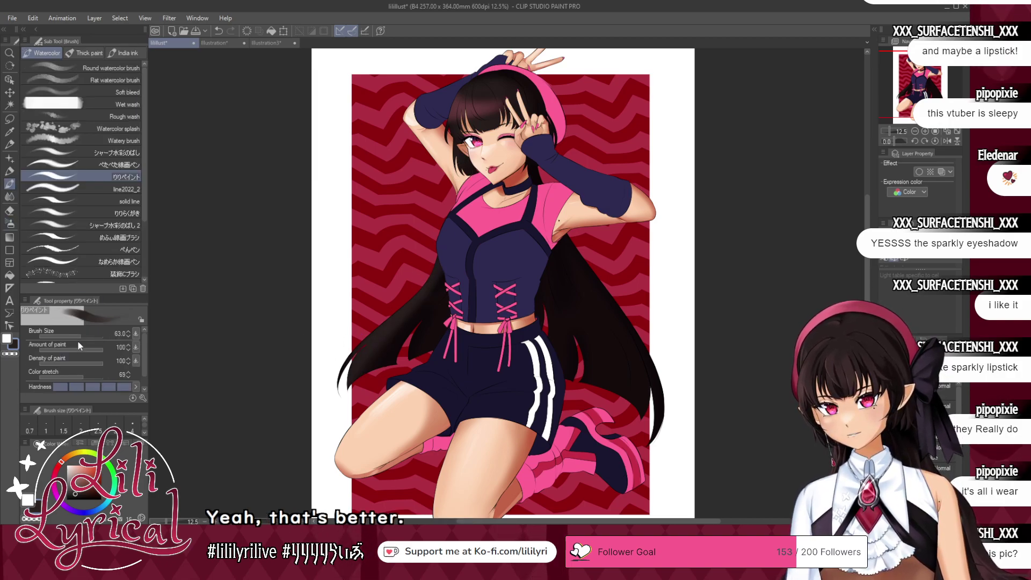
left_click(395, 348, "alt")
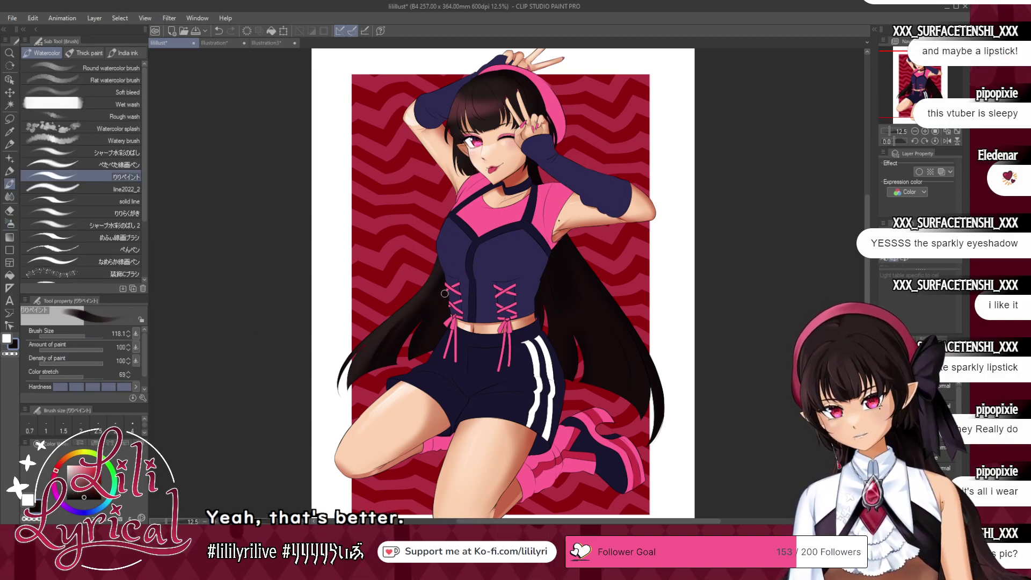
left_click(404, 324, "alt")
left_click_drag(413, 314, 387, 347)
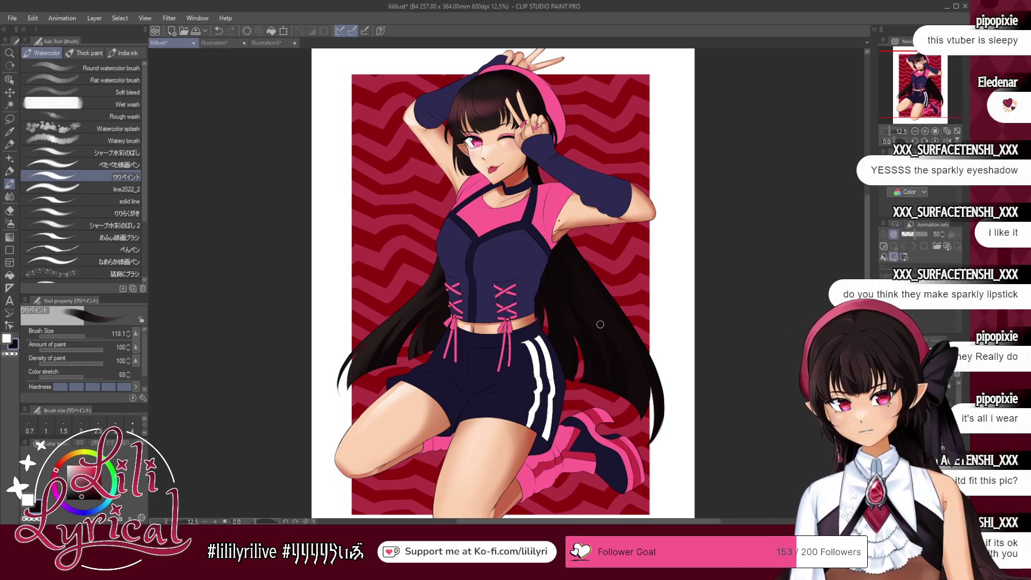
left_click(271, 43)
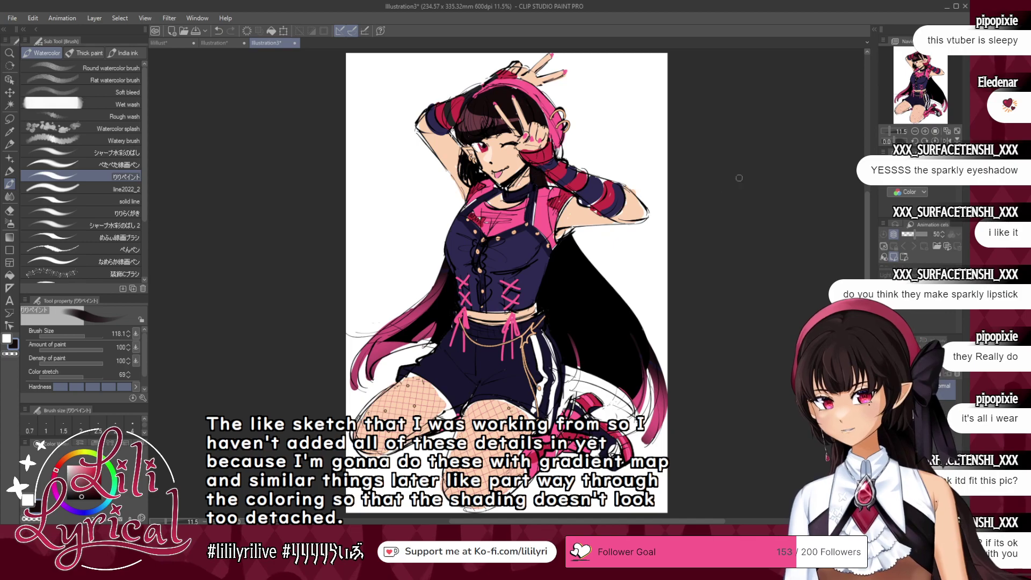
left_click(180, 47)
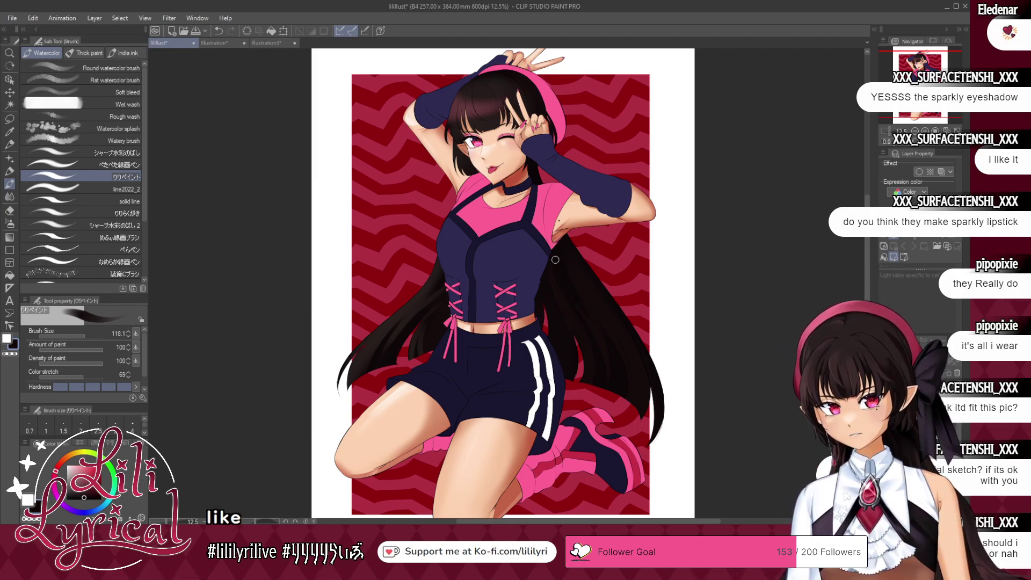
- Soften the long hair with the Soft airbrush at size 842.4 and add strands beside the shorts with りりペイント at size 118.1
left_click(9, 223)
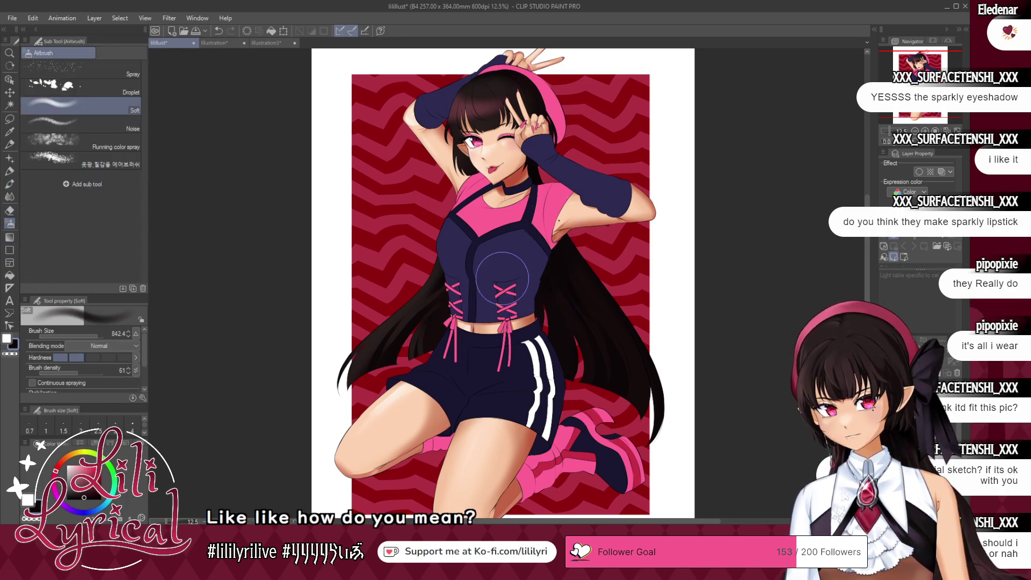
left_click(9, 184)
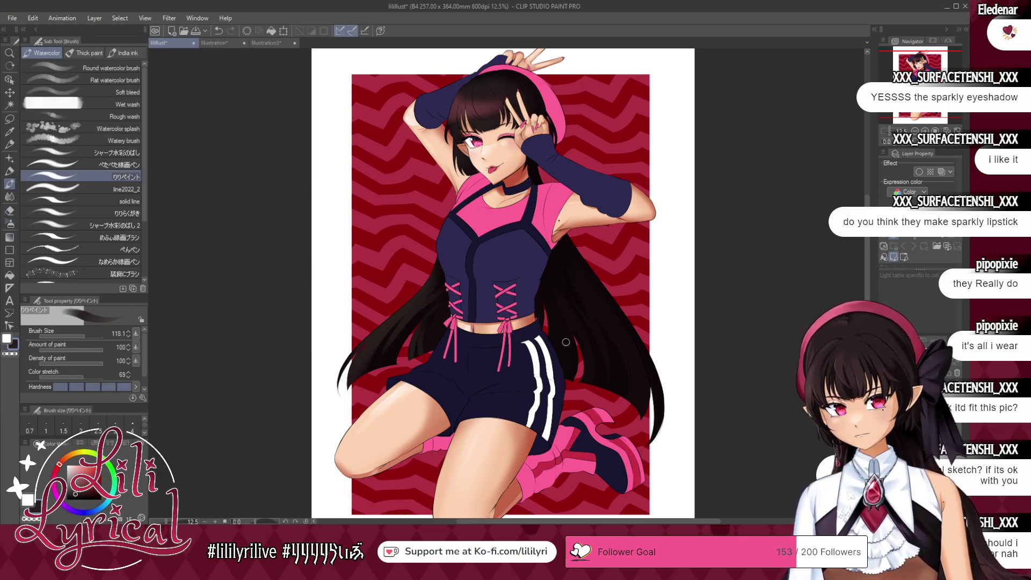
left_click_drag(583, 382, 577, 317)
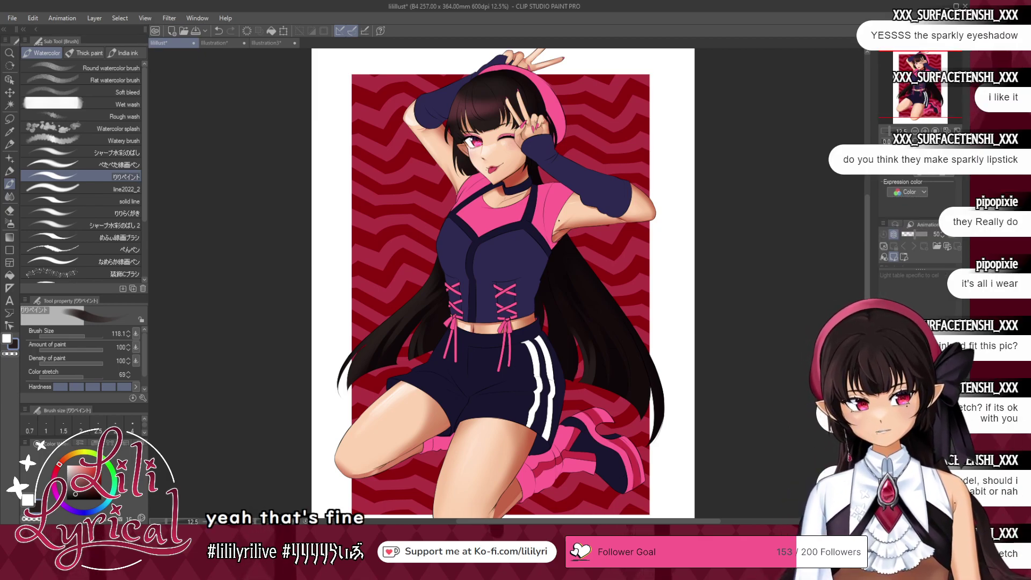
- Show the sketch layer under the coloring, try shifting it sideways with Move layer, and undo the move
left_click(885, 408)
left_click(884, 408)
left_click(884, 408)
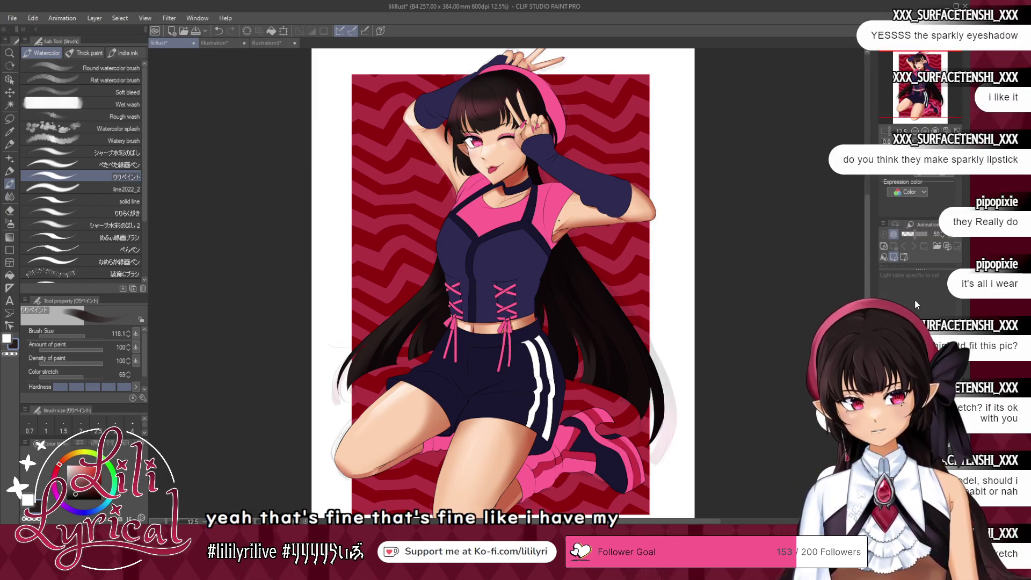
left_click_drag(928, 350, 947, 349)
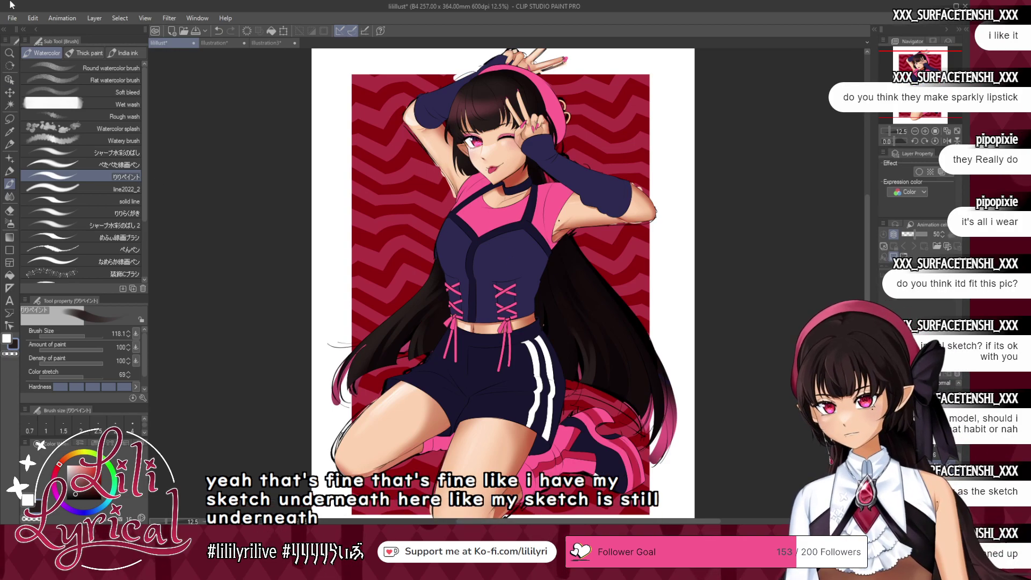
left_click(9, 93)
left_click_drag(488, 198, 616, 200)
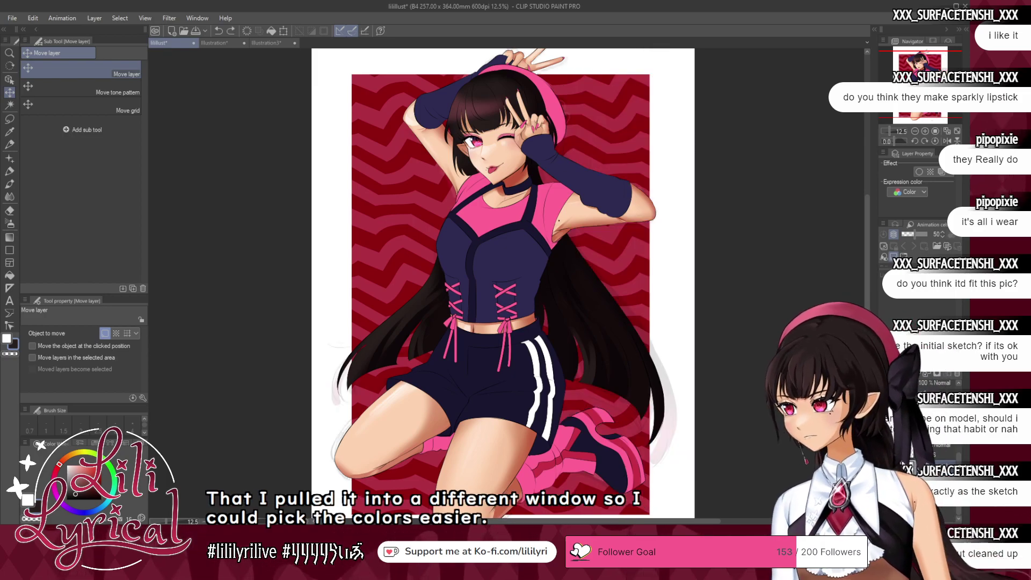
key("ctrl+z")
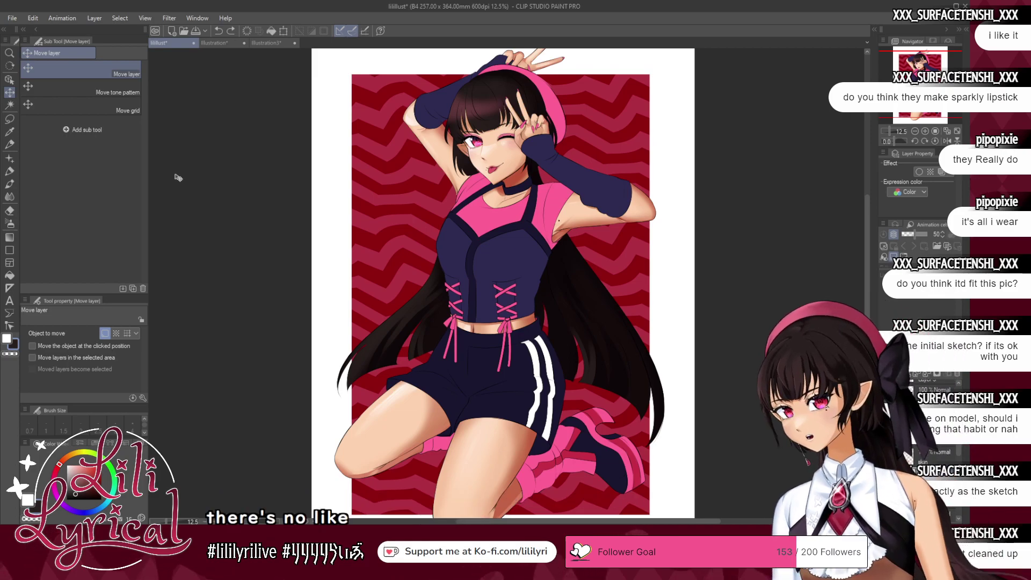
- Paint more strands in sampled dark tones into the long hair beside the striped shorts with りりペイント at size 118.1
key("b")
left_click(569, 293, "alt")
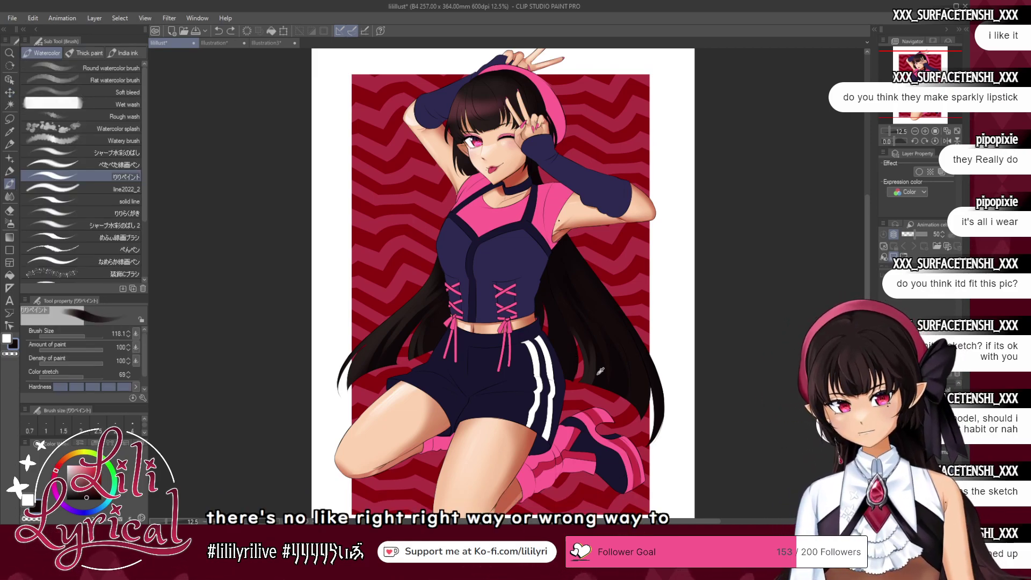
left_click_drag(580, 327, 586, 353)
left_click(572, 317, "alt")
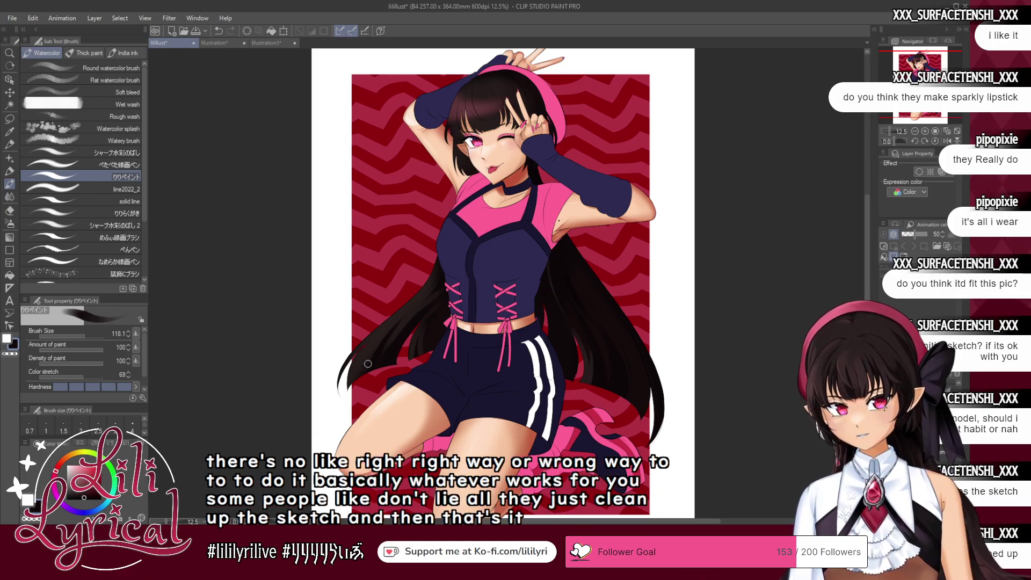
- Build up broad shadows and finer strands in the long hair with the りりペイント brush at sizes 525.7, 79.7 and 174.9, sampling hair tones
left_click(79, 337)
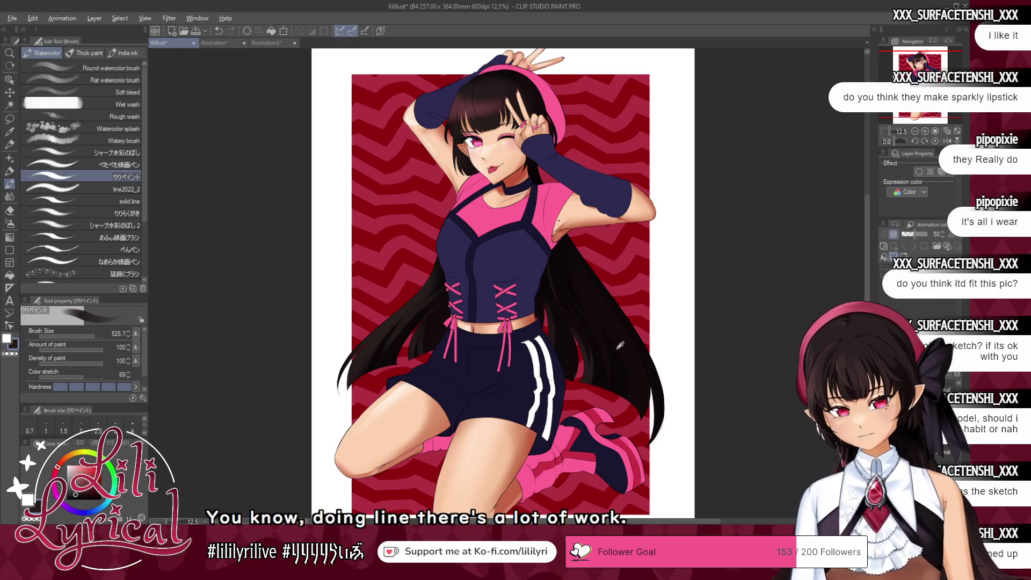
left_click(94, 333)
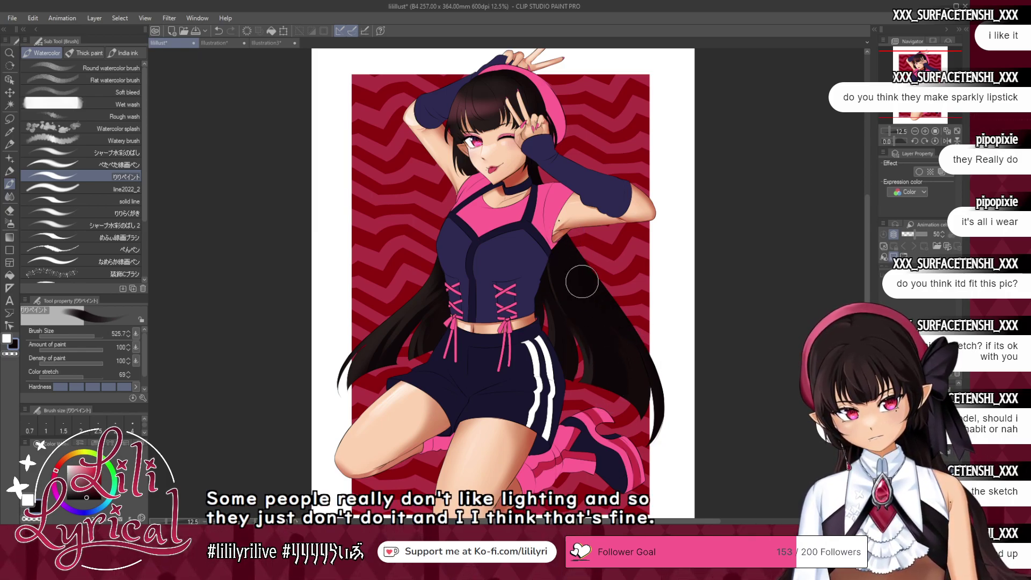
left_click(82, 337)
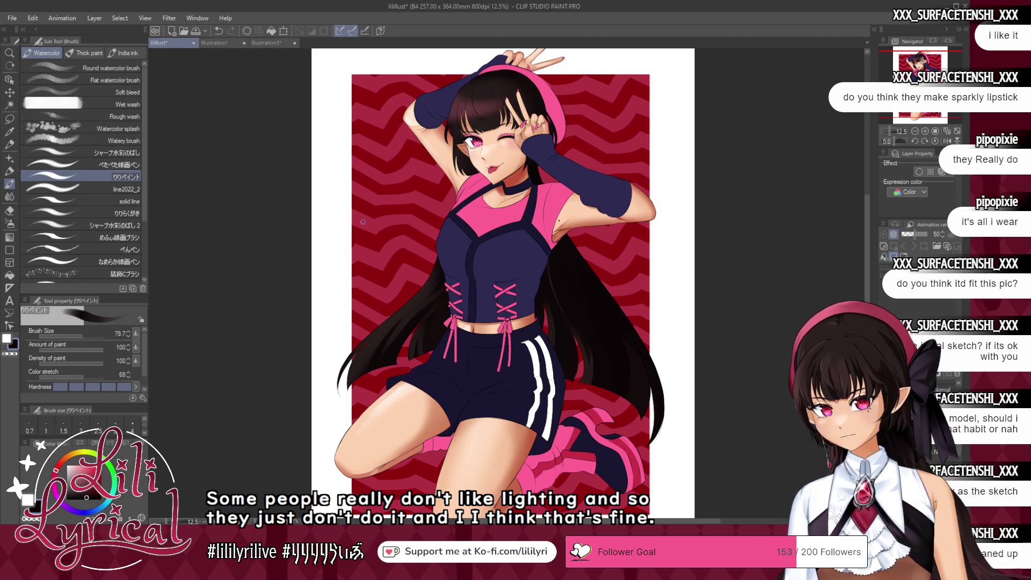
left_click(587, 294, "alt")
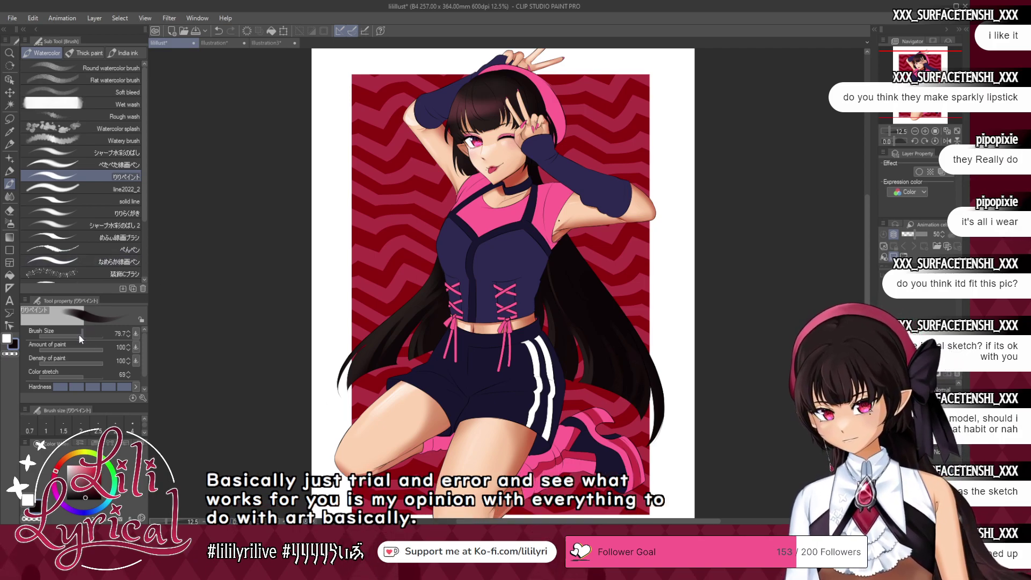
left_click(416, 303, "alt")
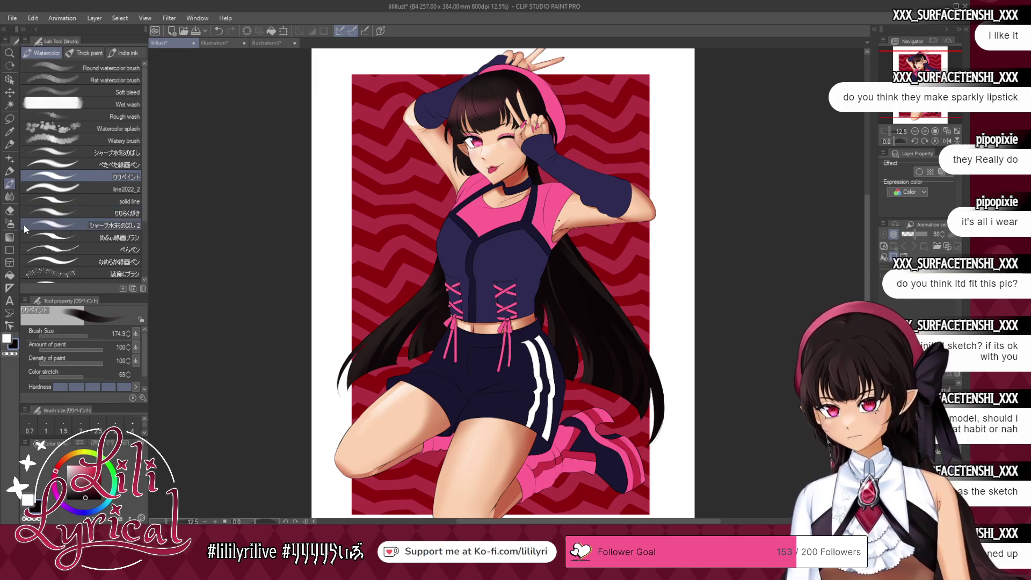
- Blend the long hair with the Soft airbrush at size 280.3 and paint strands towards its tips with りりペイント at size 174.9
key("b")
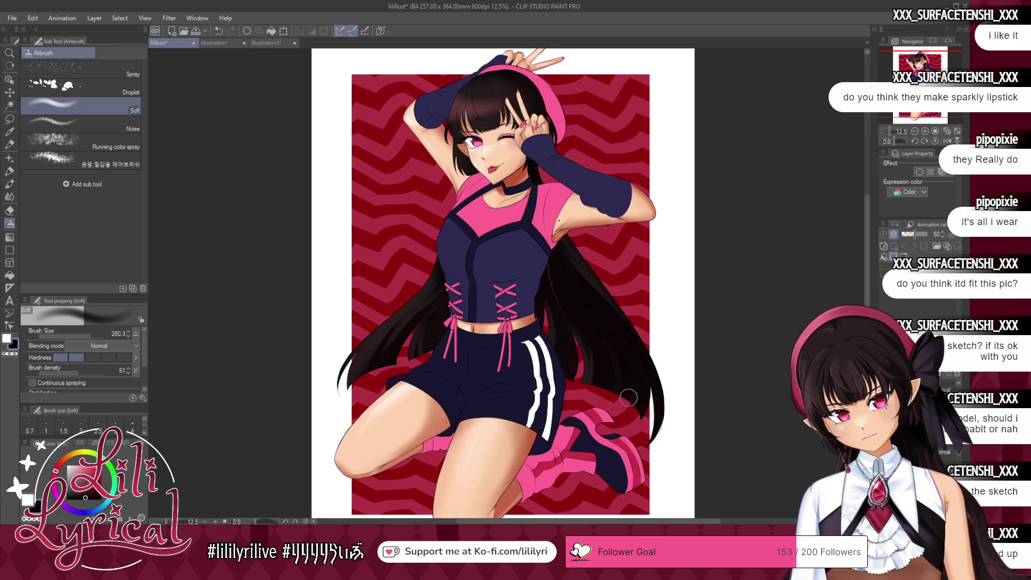
key("b")
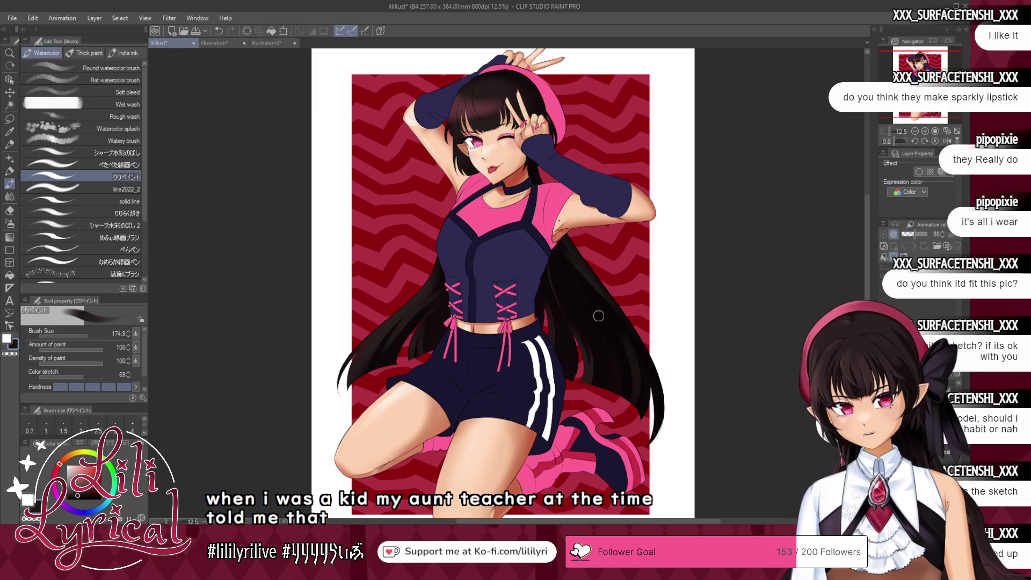
left_click(645, 380, "alt")
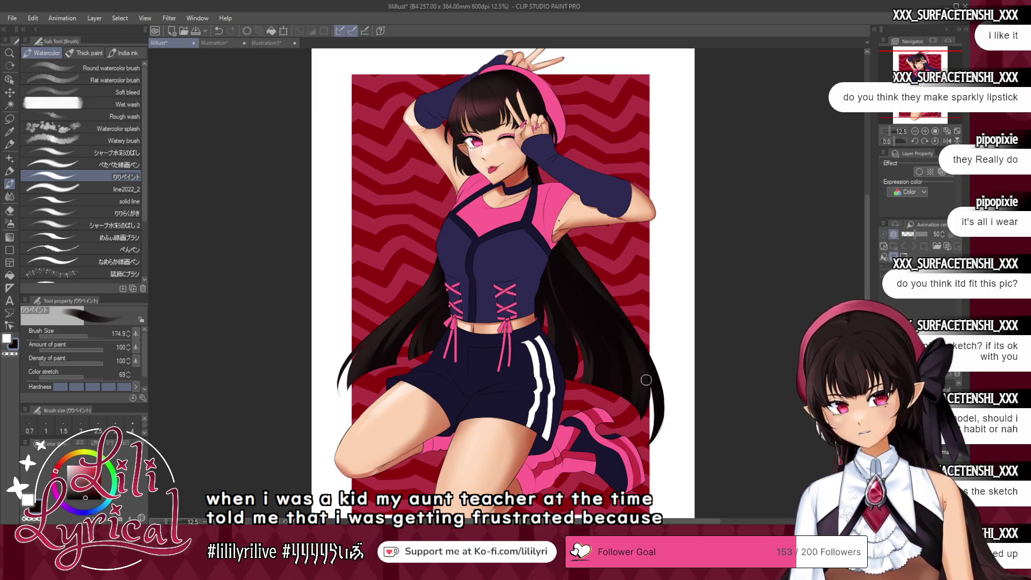
left_click_drag(630, 341, 645, 405)
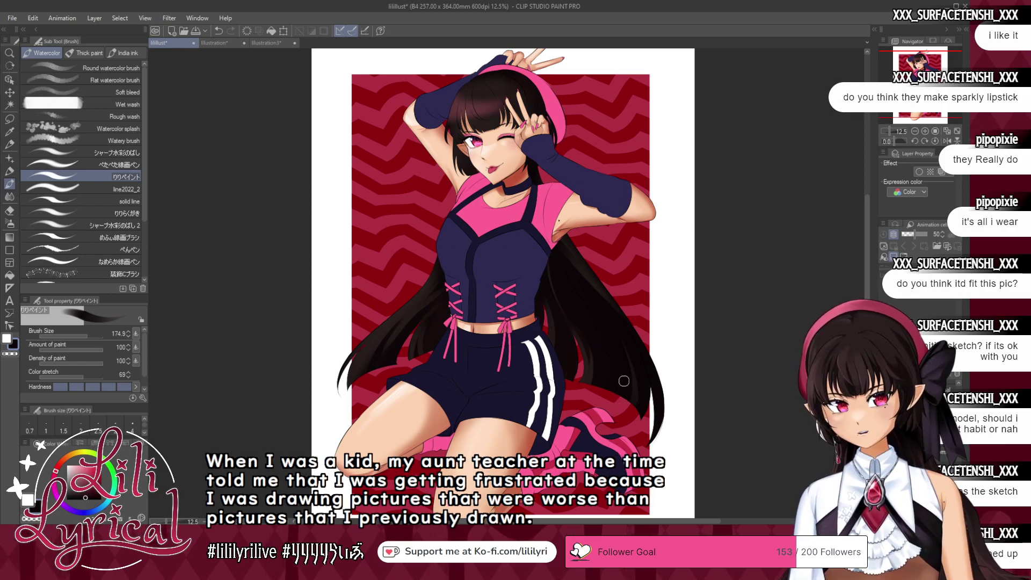
- Paint wider tonal strokes across the long hair in a sampled hair color with the りりペイント brush at size 354.9
left_click(398, 331, "alt")
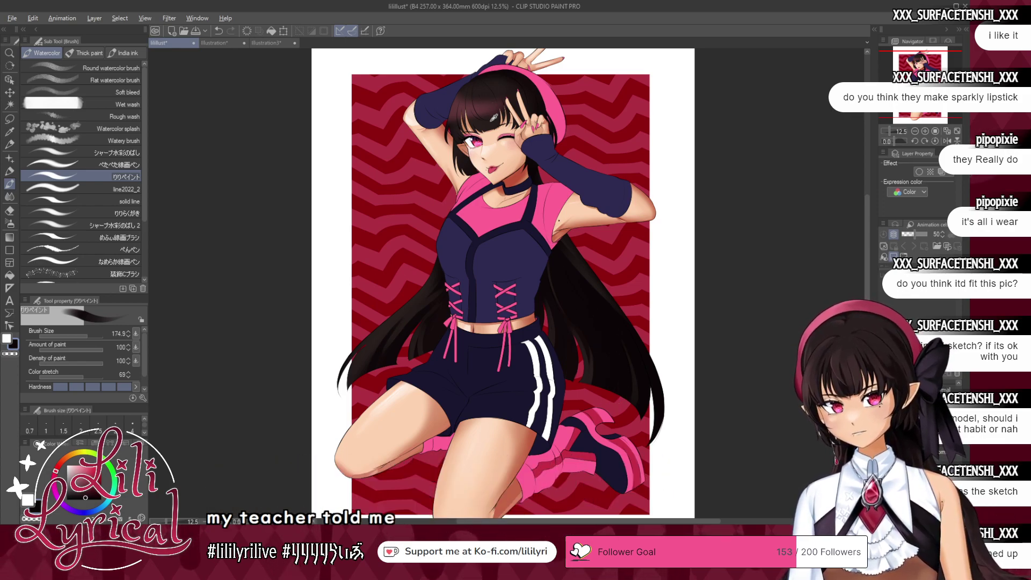
left_click_drag(75, 340, 93, 333)
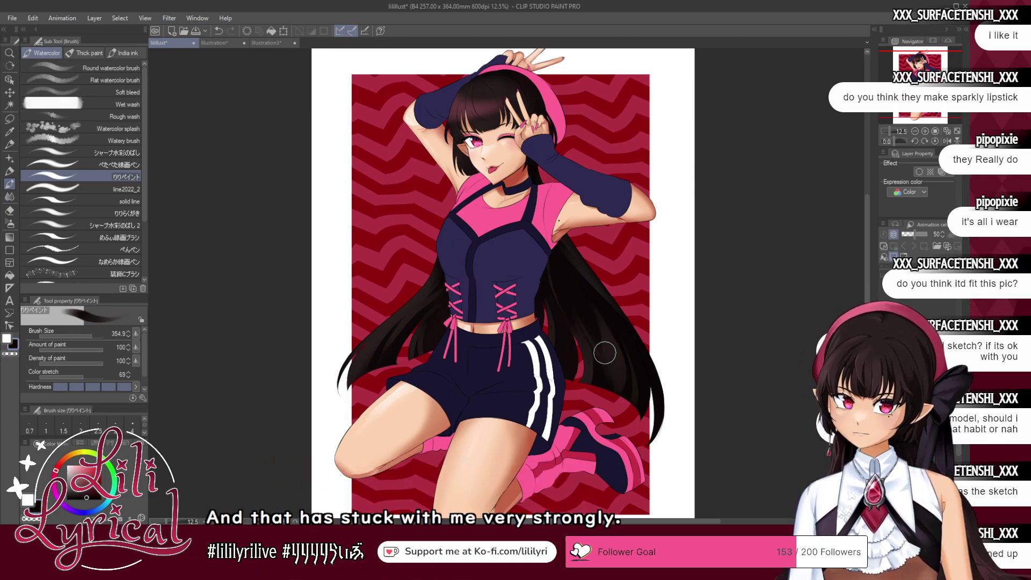
key("j")
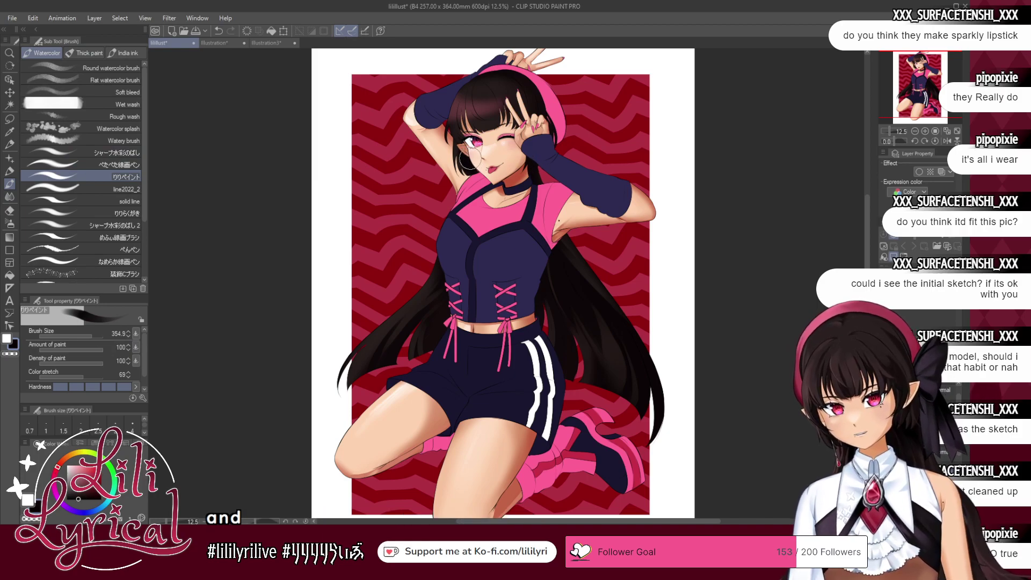
- Paint reddish-brown strands from the crown down the side of the head with りりペイント at size 73.7, sampling hair tones
left_click(929, 66)
left_click(925, 131)
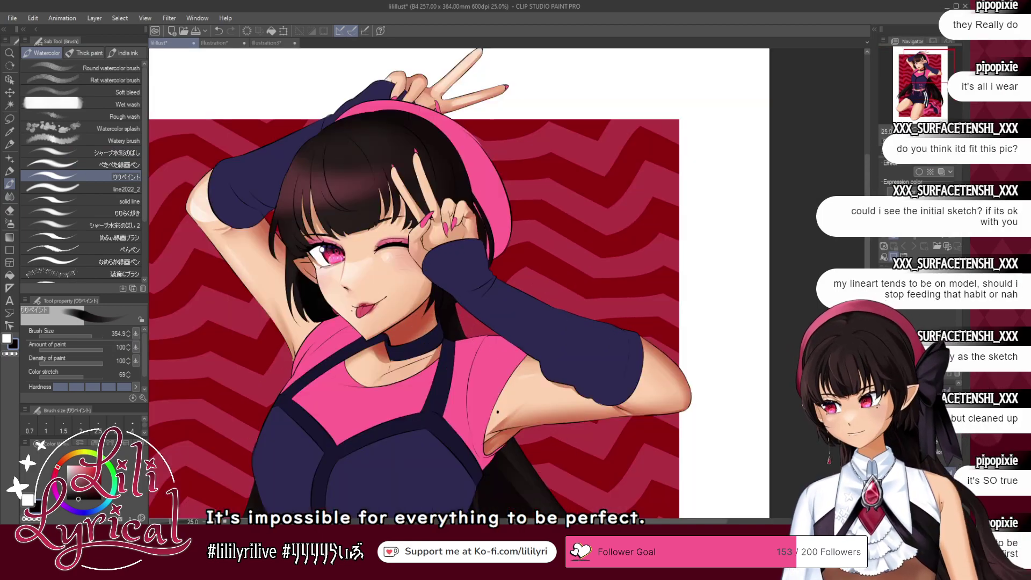
left_click(925, 131)
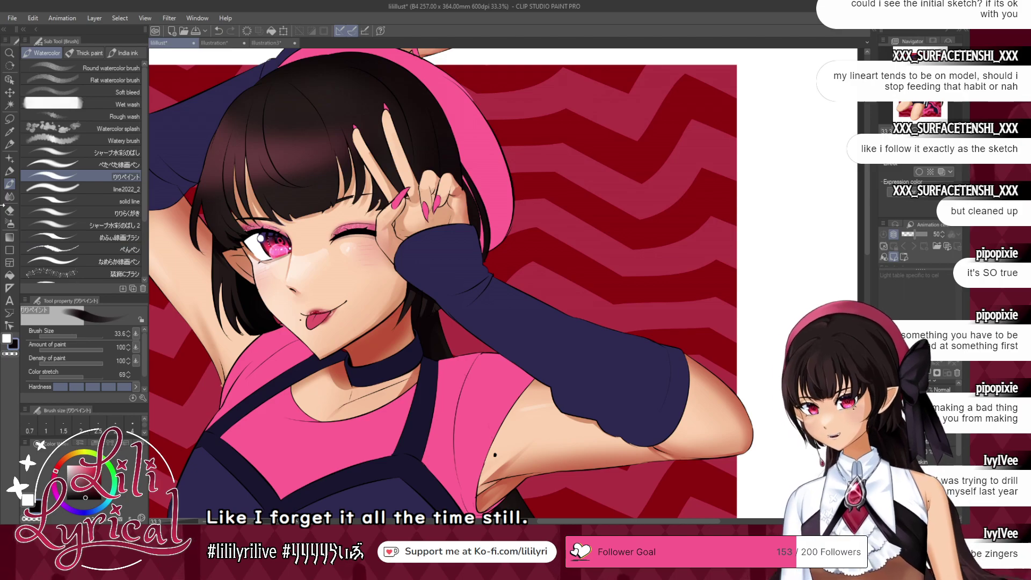
left_click(9, 223)
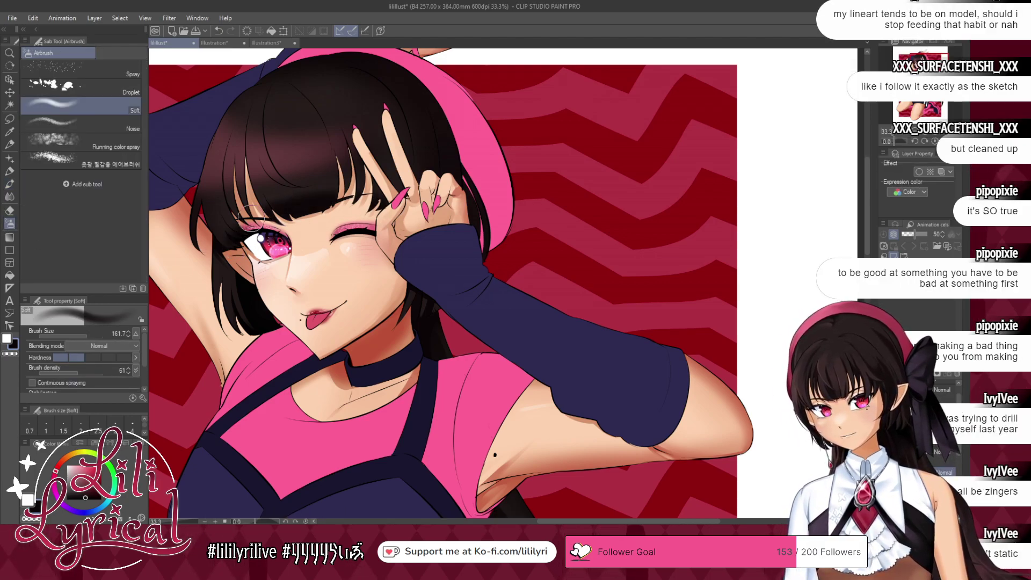
left_click(10, 184)
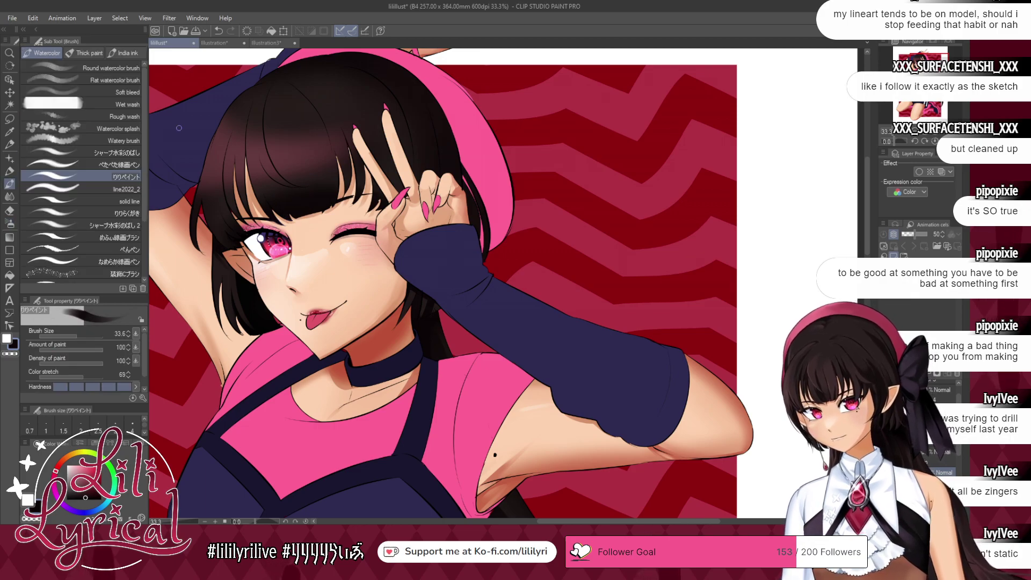
left_click(254, 153, "alt")
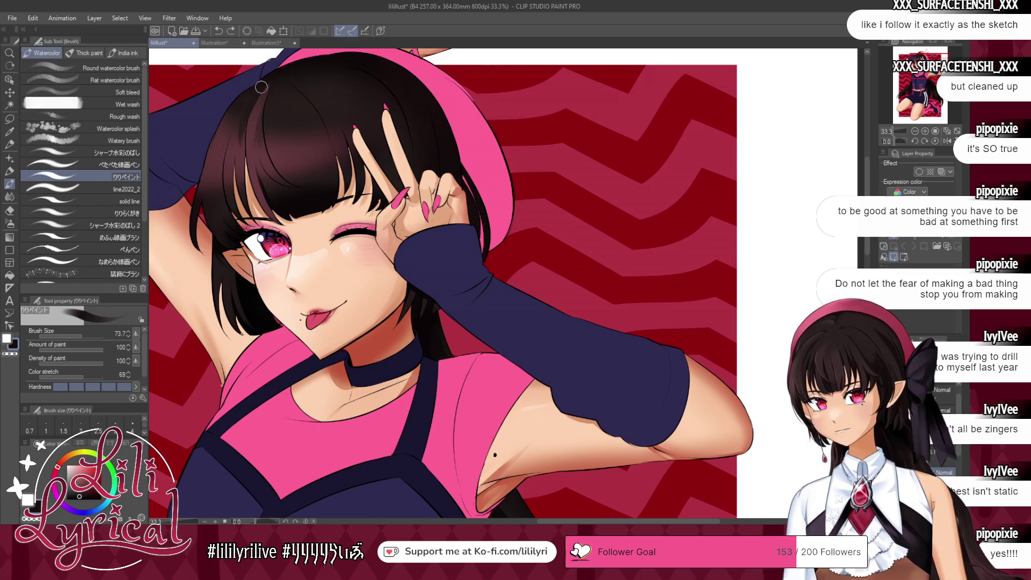
left_click(239, 131, "alt")
left_click_drag(229, 128, 262, 81)
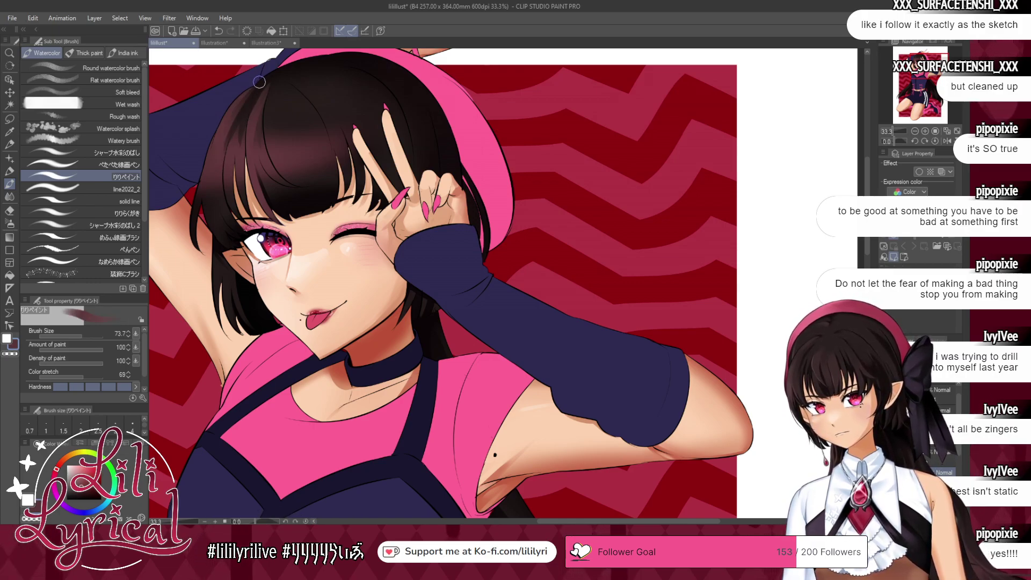
left_click_drag(232, 118, 262, 85)
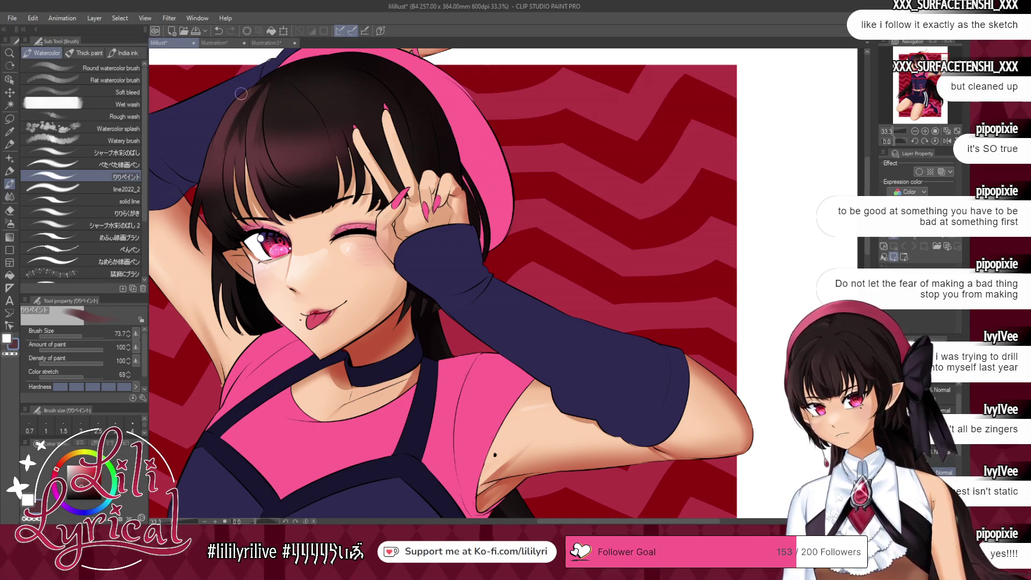
left_click(244, 113, "alt")
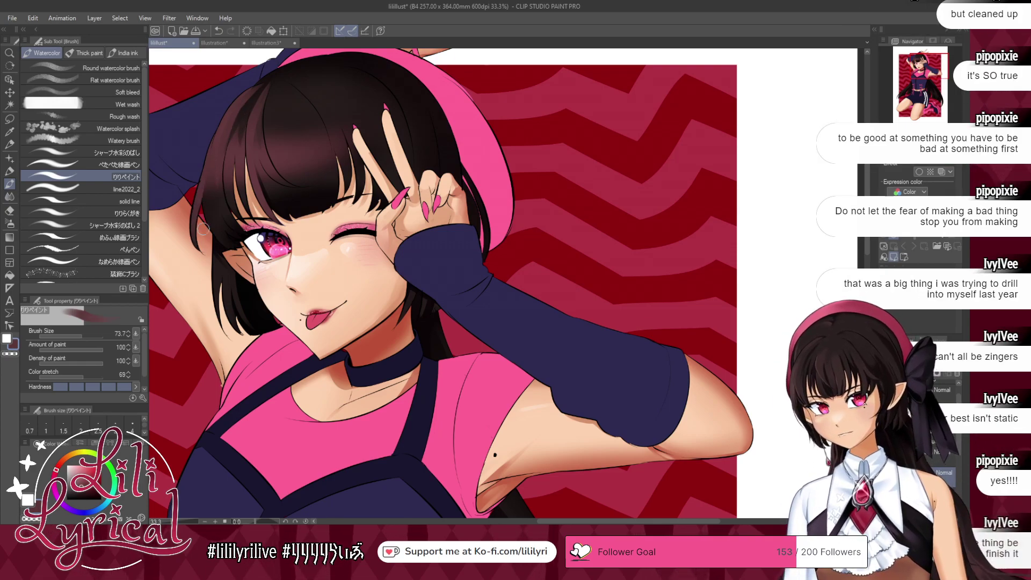
- Paint sampled reddish and dark tones into the side lock above the pointed ear with りりペイント at size 73.7
left_click_drag(202, 181, 196, 243)
left_click_drag(210, 171, 206, 210)
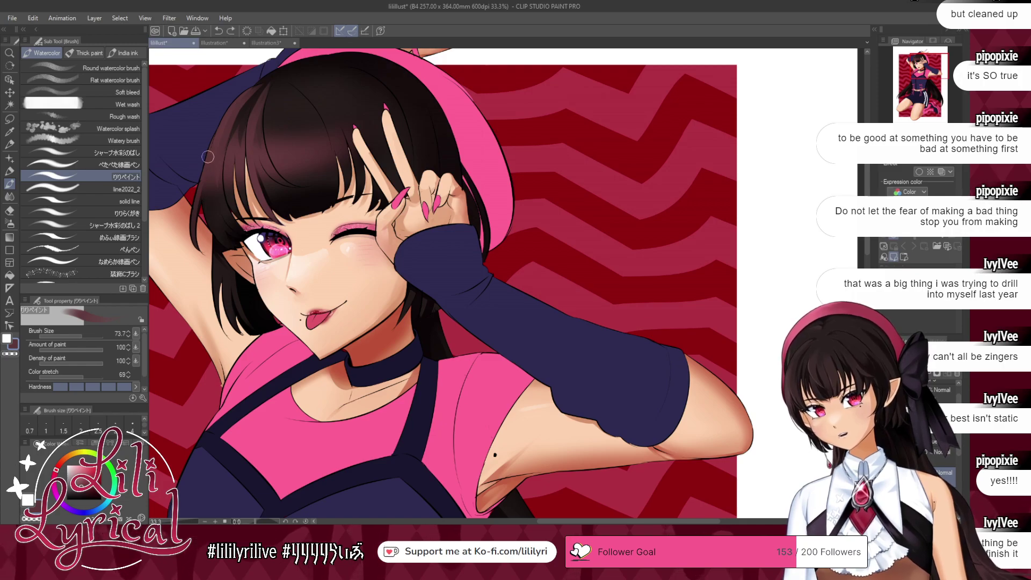
left_click(211, 206, "alt")
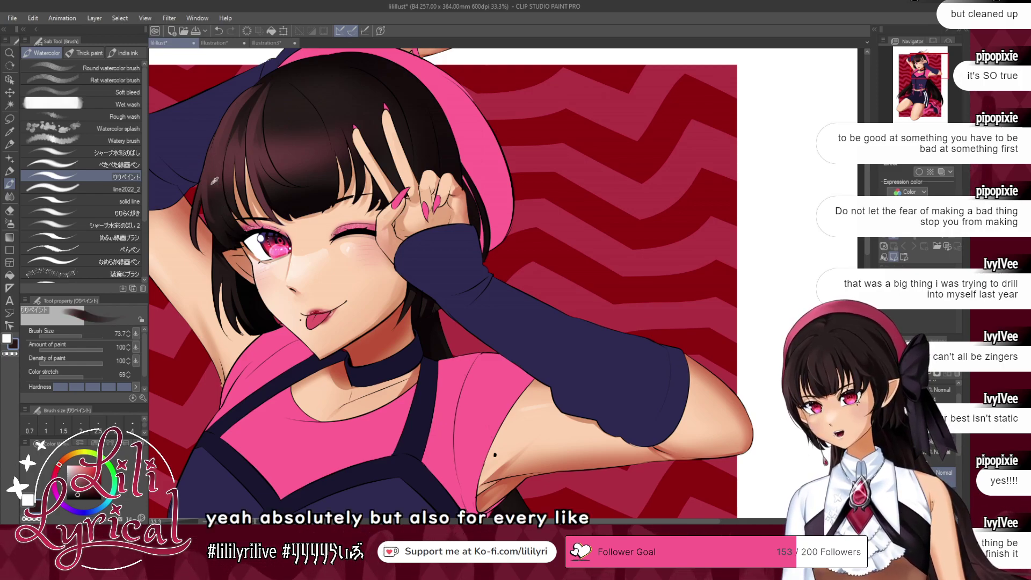
left_click_drag(211, 207, 212, 172)
left_click(236, 226, "alt")
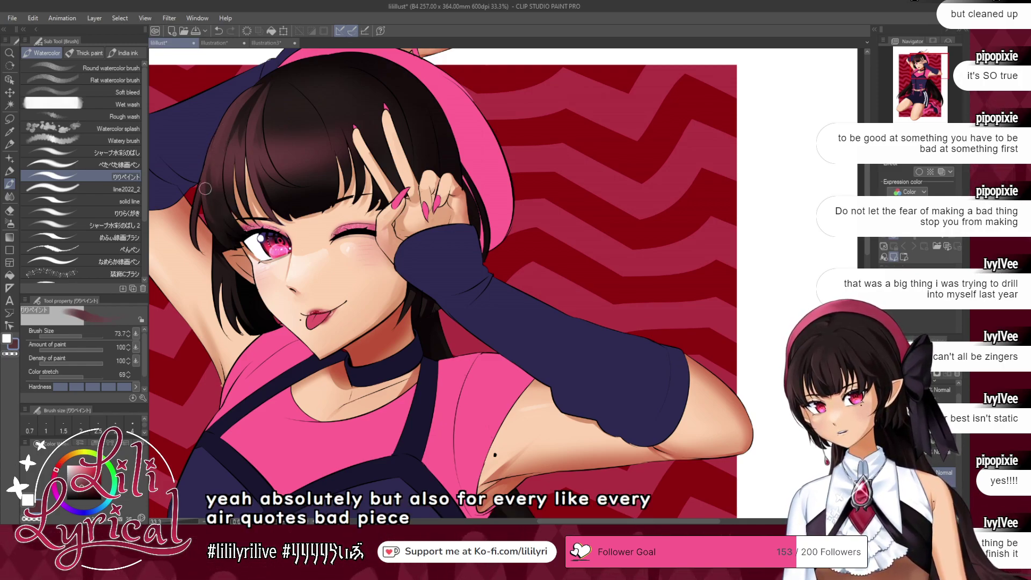
- Darken the roots and strands at the crown with りりペイント at size 73.7 in sampled dark hair tones
left_click(254, 91, "alt")
left_click_drag(252, 92, 231, 129)
key("ctrl+z")
left_click(265, 84, "alt")
left_click_drag(260, 87, 235, 145)
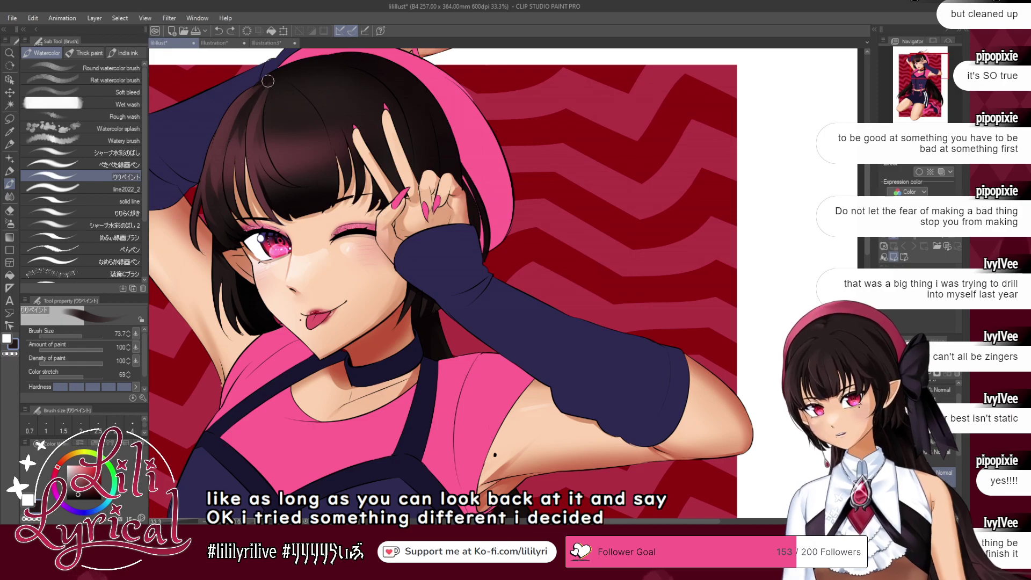
left_click_drag(259, 87, 236, 119)
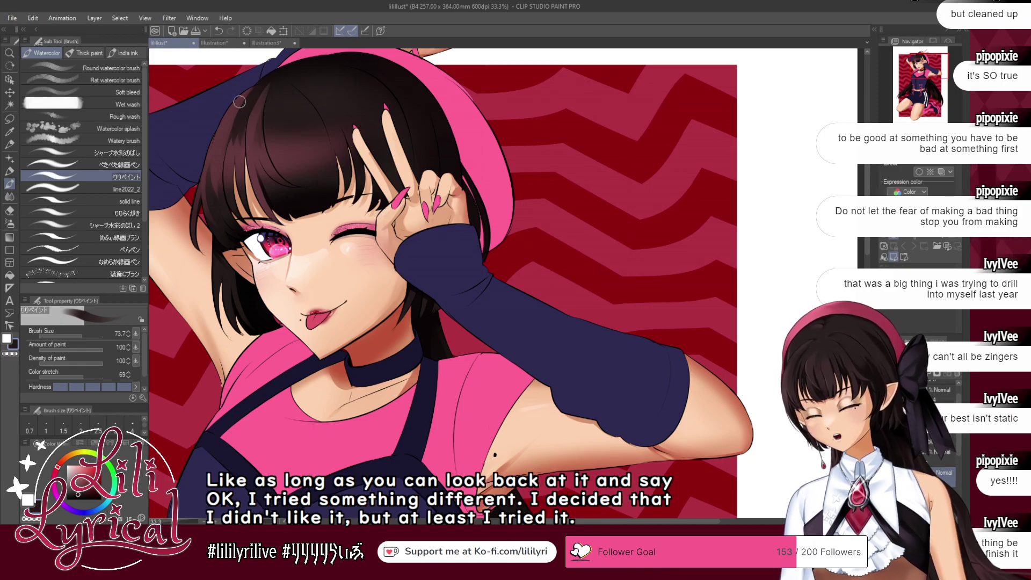
- Smooth the crown strands with the Blend tool at size 53.8 and add thin strands with りりペイント at size 12.1
left_click(9, 196)
left_click(105, 76)
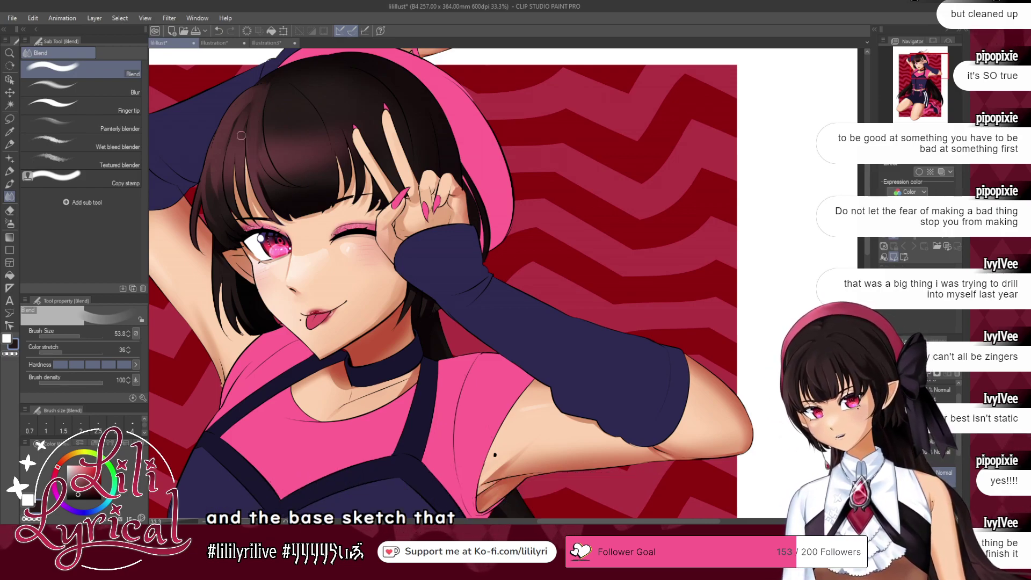
left_click(9, 184)
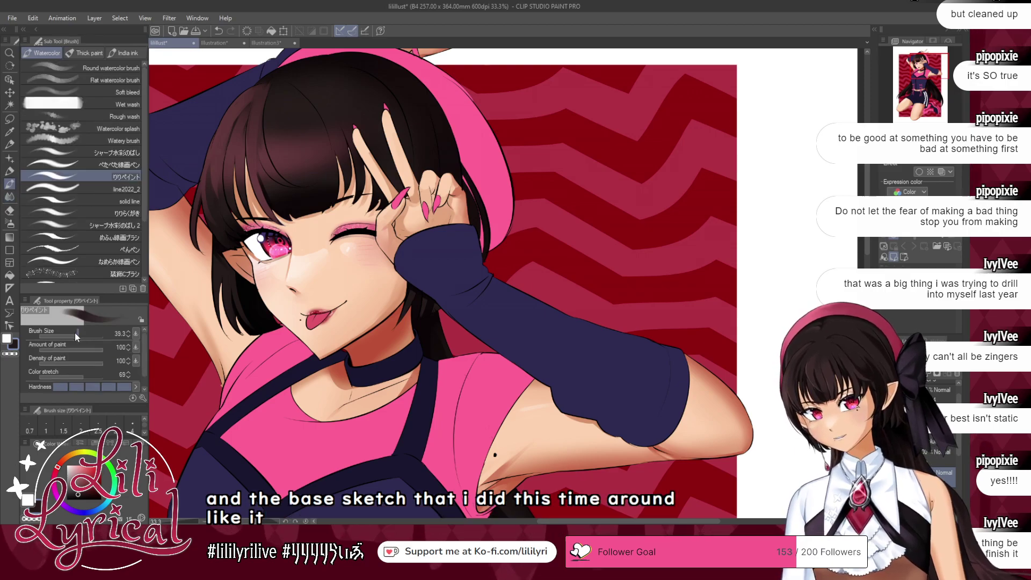
left_click_drag(76, 334, 70, 336)
left_click(249, 112, "alt")
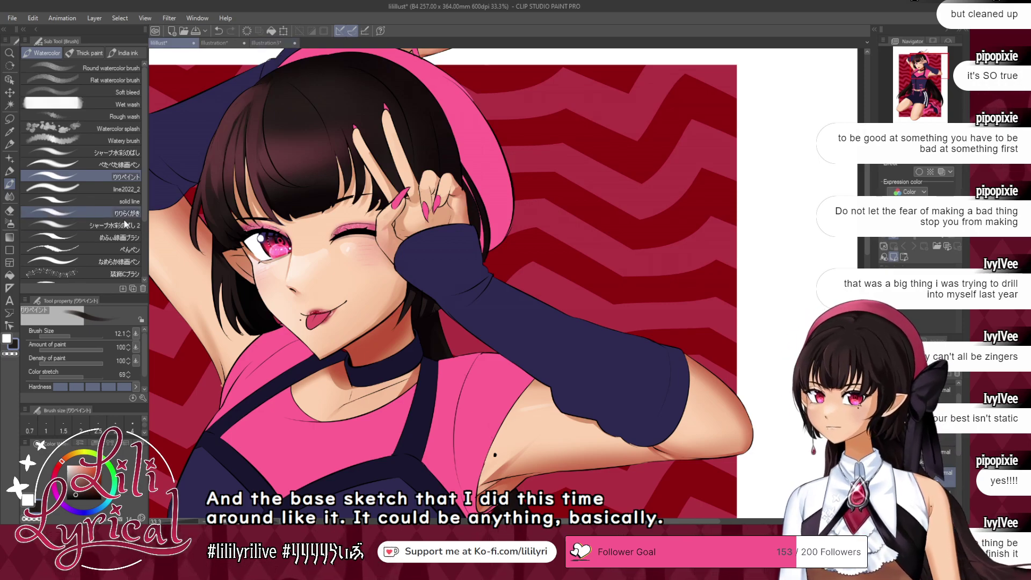
- Undo the last thin strand and paint thicker sampled strands from the crown with りりペイント at size 63.0
left_click(80, 336)
key("ctrl+z")
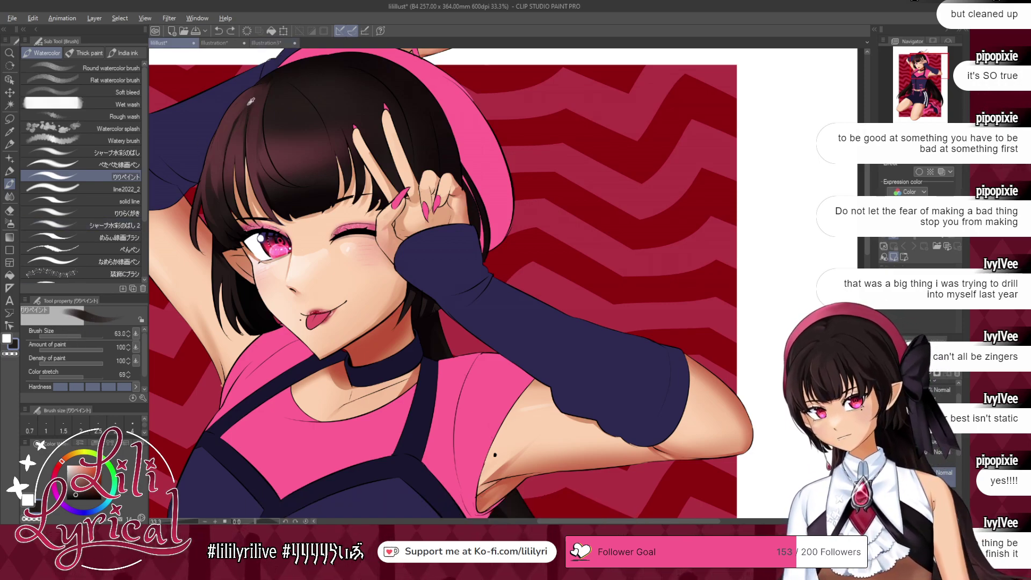
left_click(248, 105, "alt")
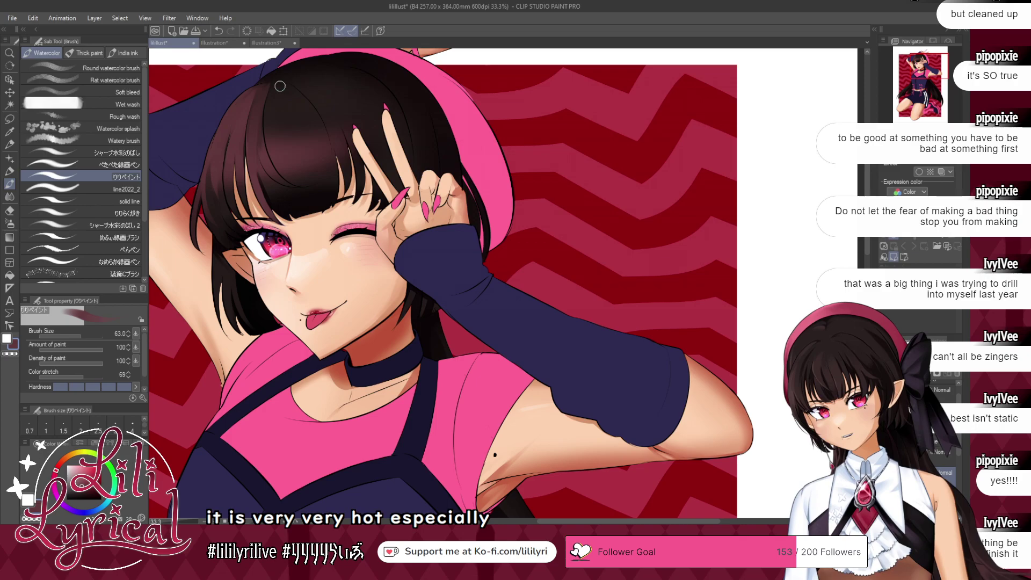
left_click(265, 93, "alt")
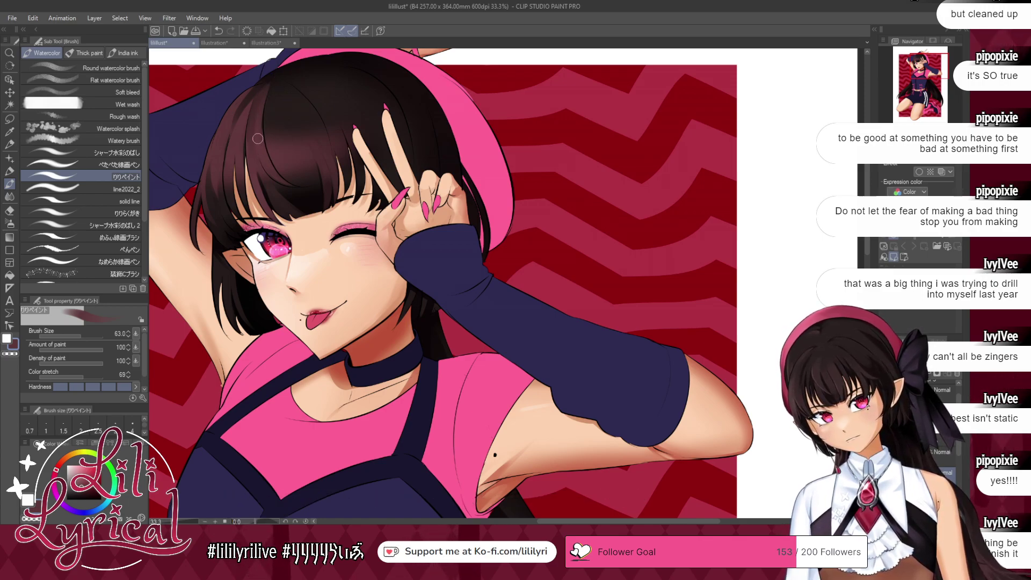
- Paint fine dark strands through the bangs with りりペイント at size 24.5, sampling nearby hair tones
left_click(281, 88, "alt")
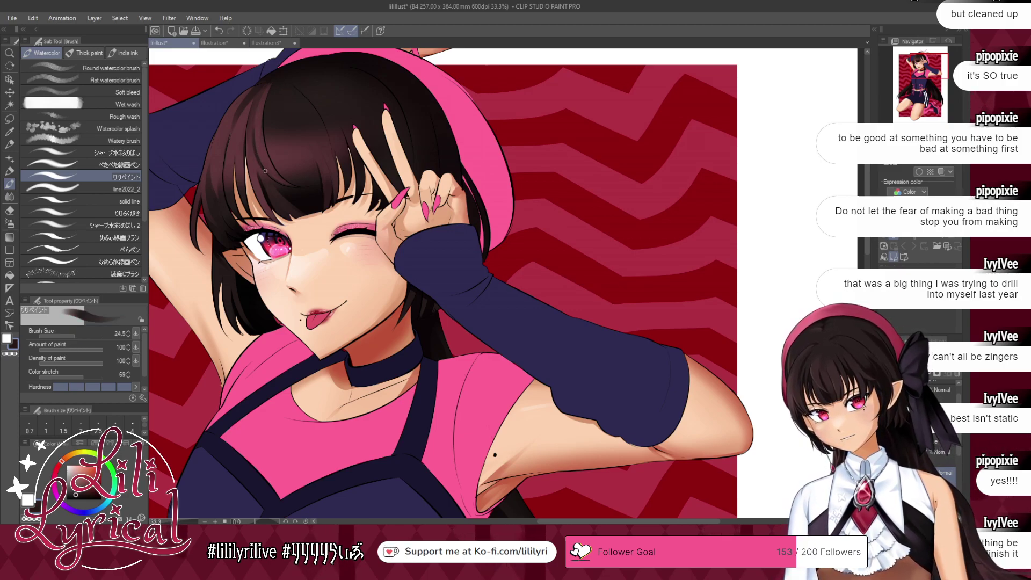
left_click(286, 193, "alt")
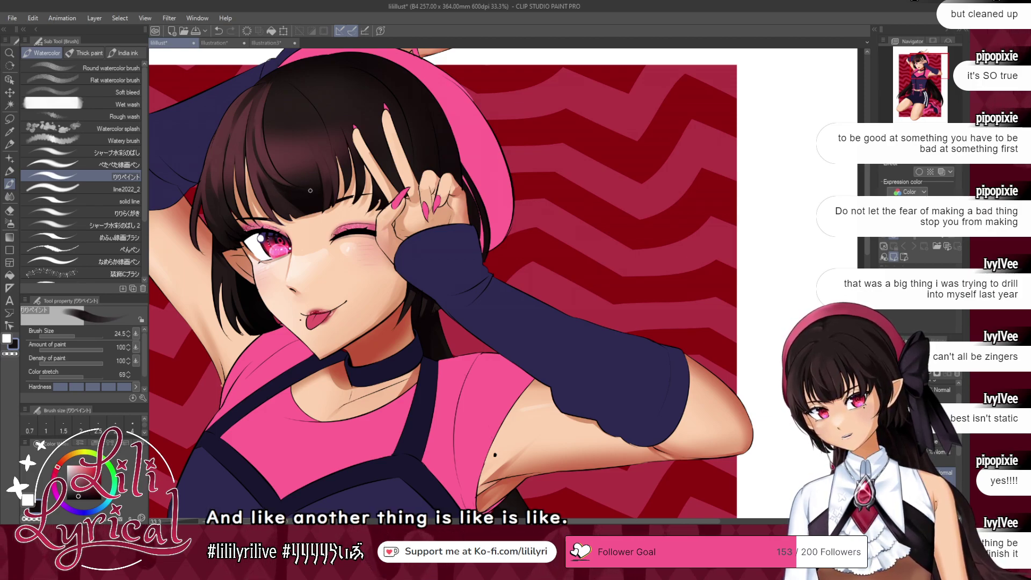
left_click(314, 192, "alt")
left_click(287, 194, "alt")
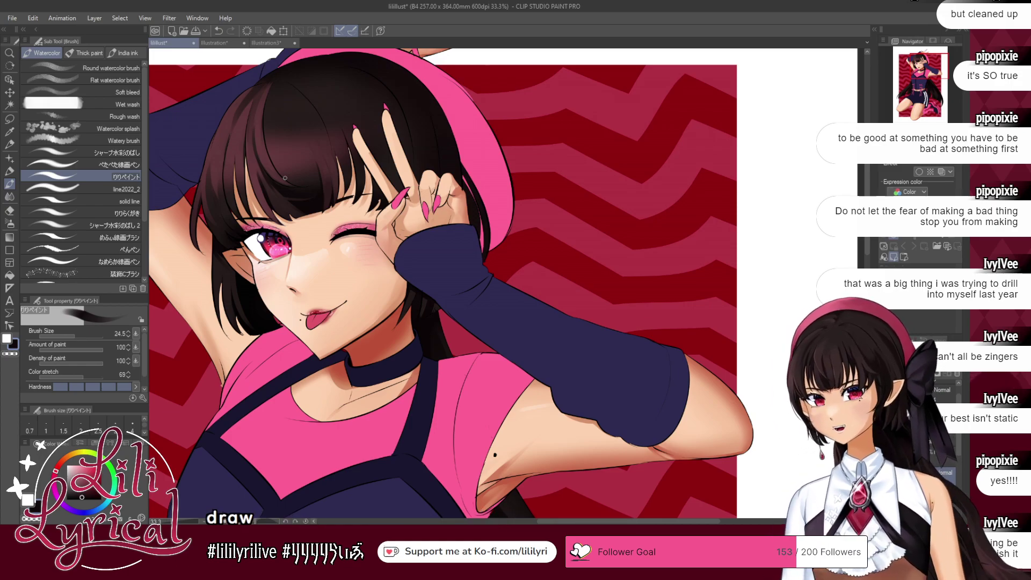
- Paint broad reddish strands on the upper bangs with りりペイント at size 100.9 and soften them with Blur at size 221.4
left_click(83, 336)
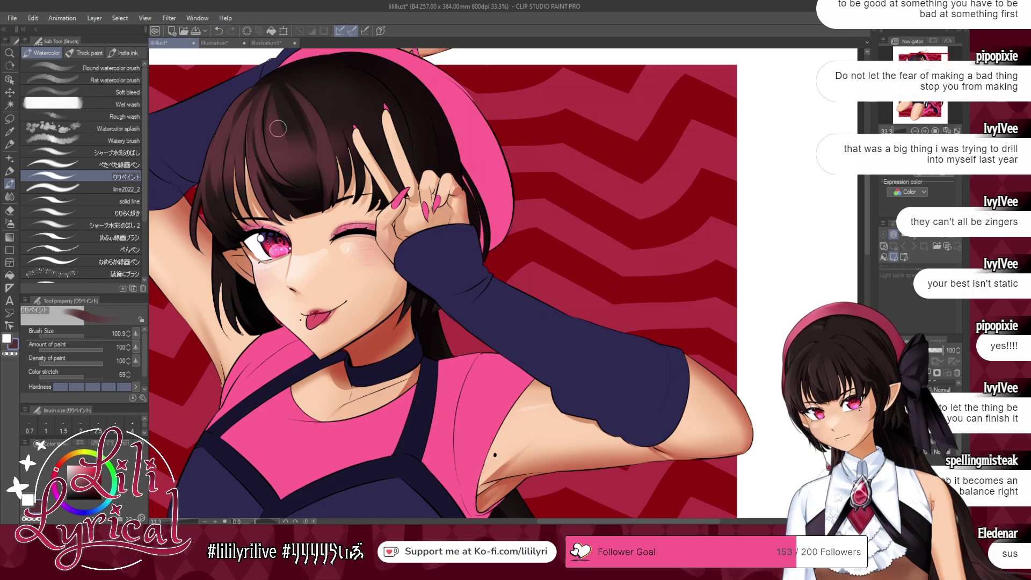
left_click(9, 197)
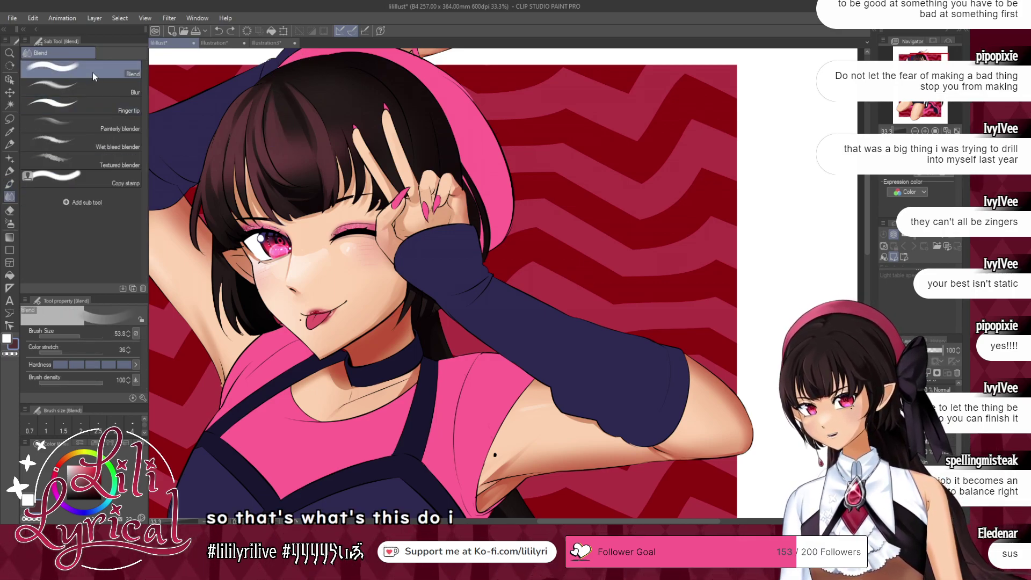
left_click(91, 89)
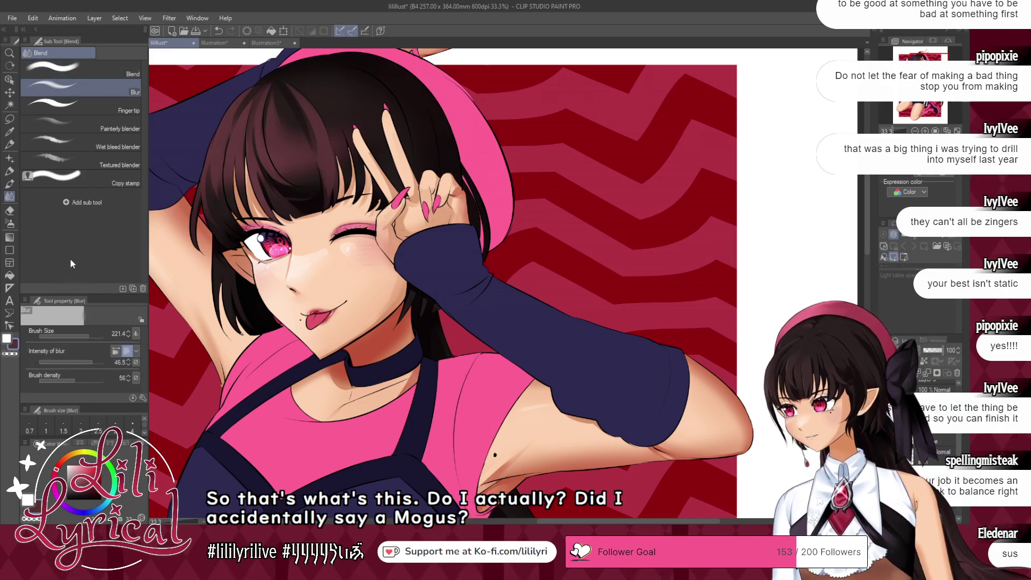
- Rework the strands at the top of the bangs with りりペイント at size 53.8 and smooth them with Blend at size 53.8
left_click(9, 184)
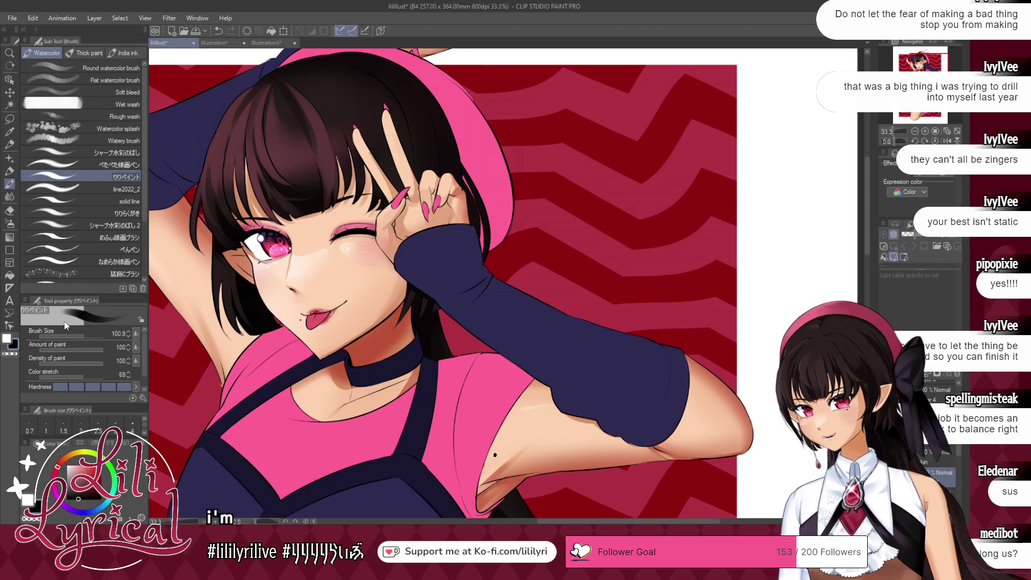
left_click(79, 337)
left_click_drag(278, 99, 277, 86)
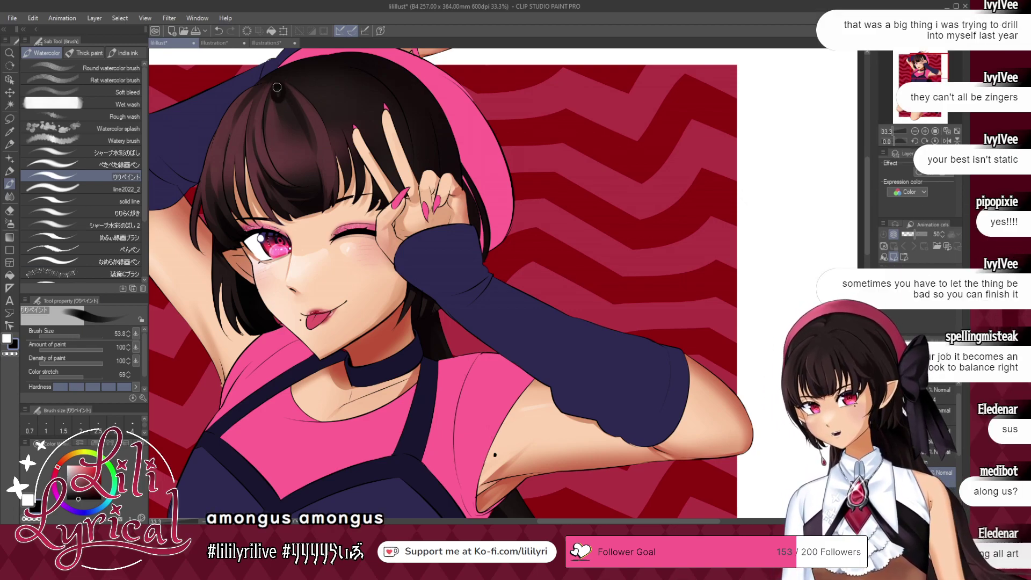
key("ctrl+z")
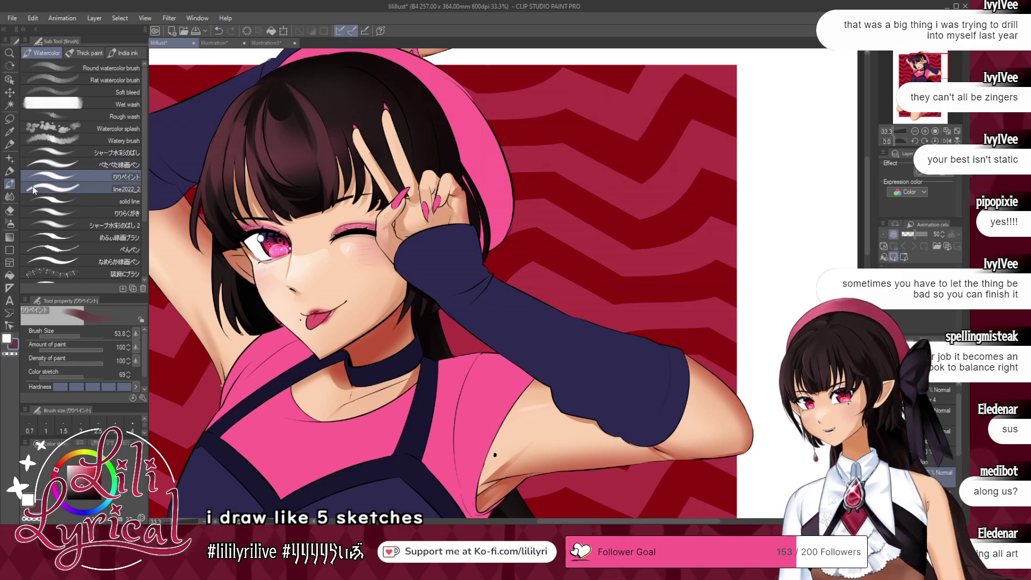
left_click(9, 196)
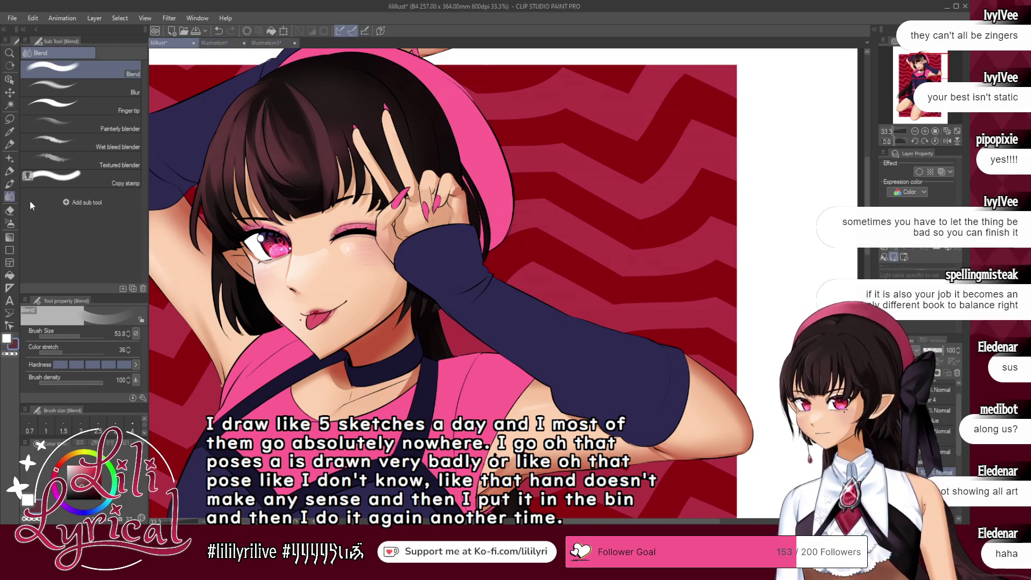
- Add fine dark strands with りりペイント at size 16.5 and broad reddish tones beside the raised fingers at size 204.7
left_click(11, 184)
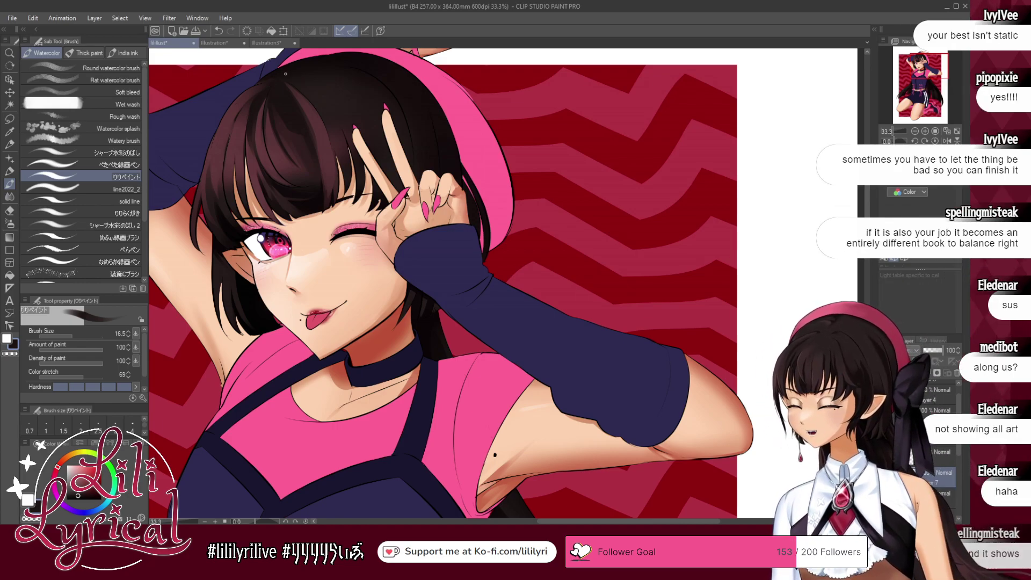
left_click(79, 337)
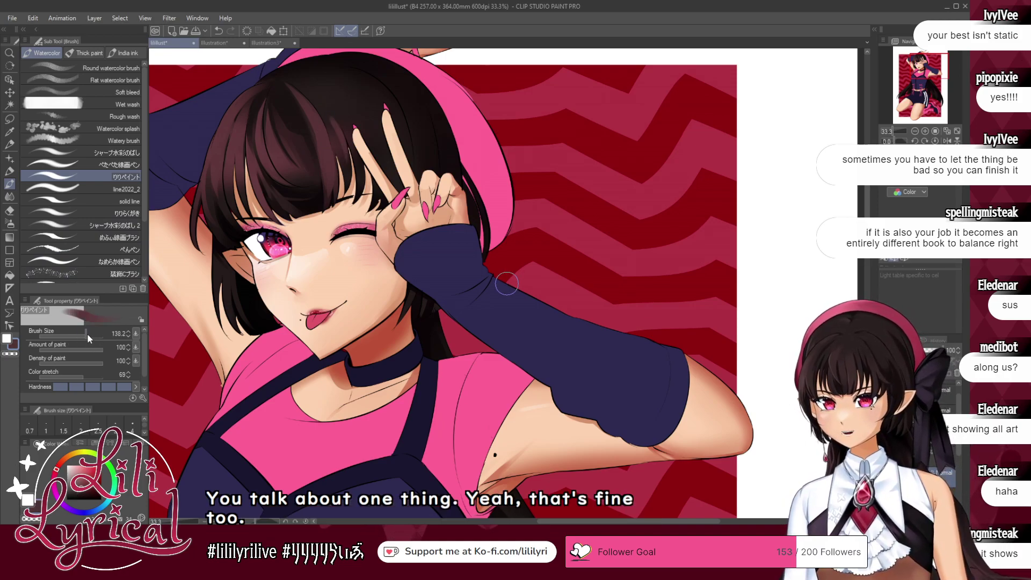
mouse_move(339, 119)
left_mouse_down()
mouse_move(362, 165)
mouse_move(360, 195)
left_mouse_up()
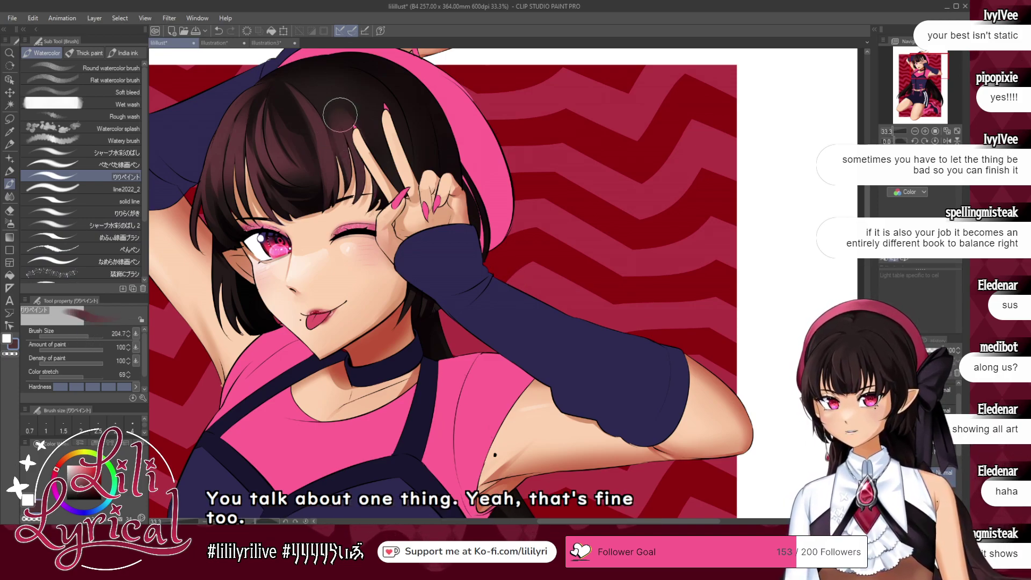
left_click_drag(330, 99, 350, 177)
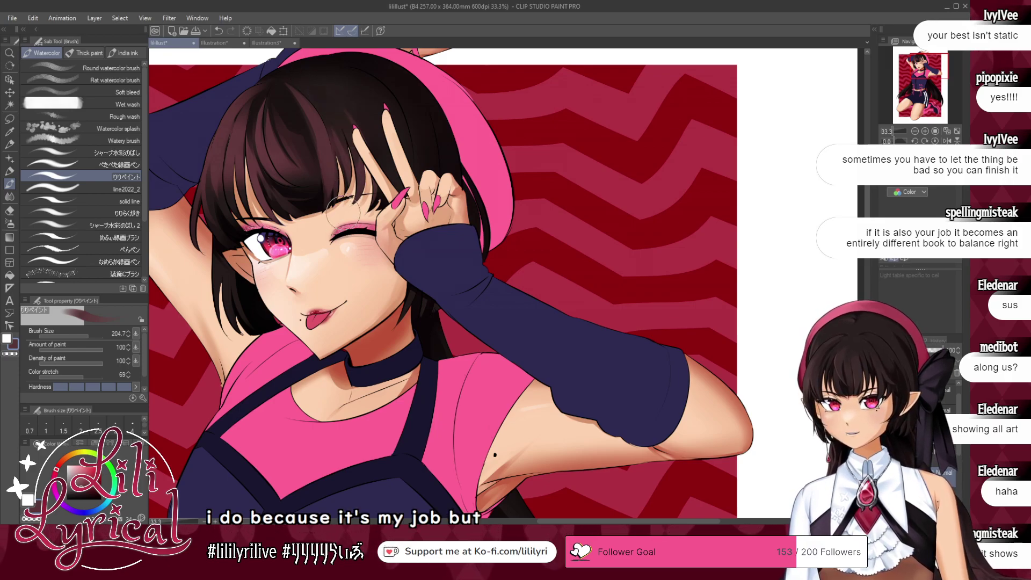
- Paint dark strands down from the crown with りりペイント at size 63, sampling nearby hair tones and undoing a stray stroke
left_click(81, 336)
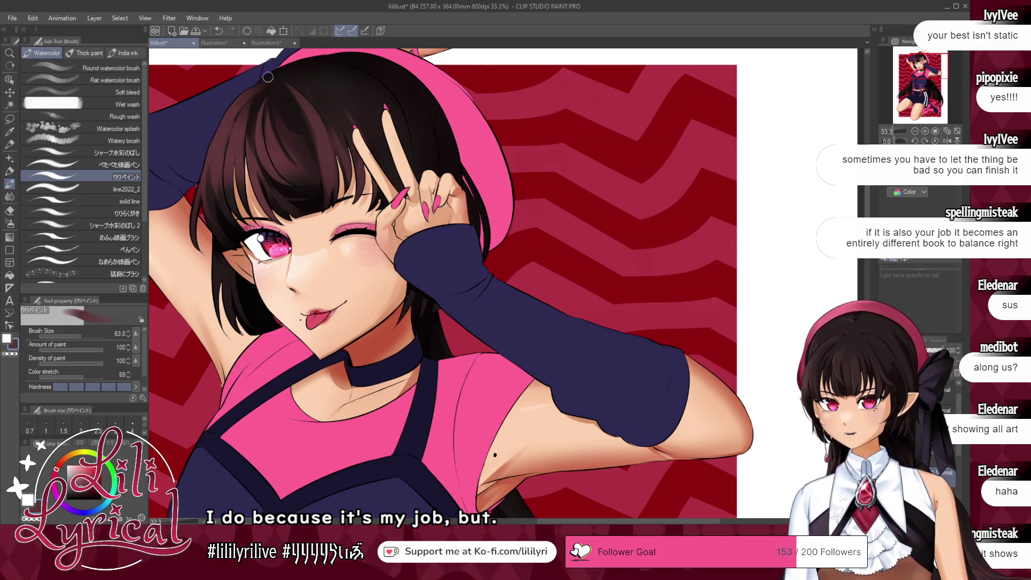
left_click_drag(286, 85, 326, 138)
left_click(290, 92, "alt")
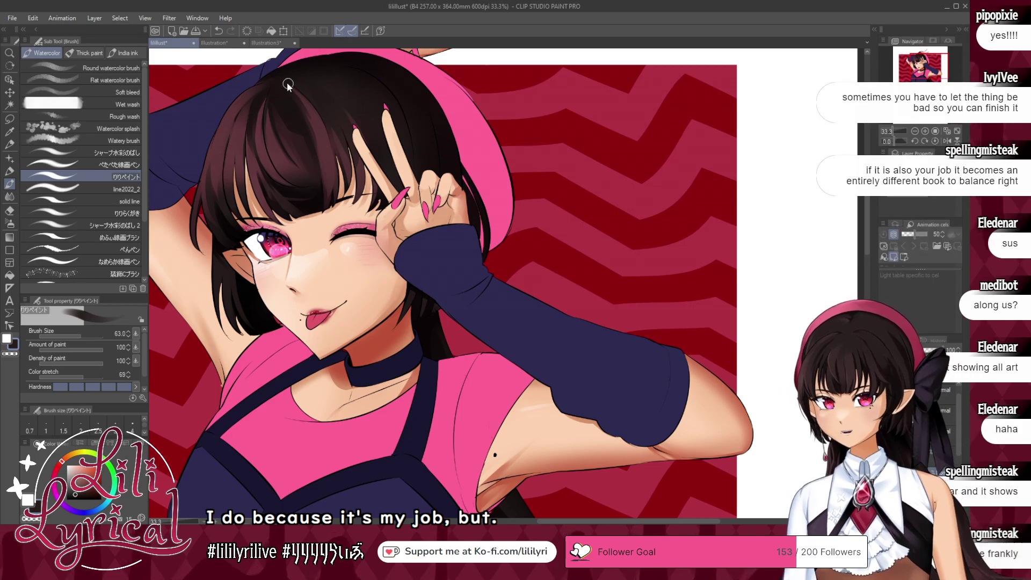
left_click_drag(287, 84, 322, 130)
key("ctrl+z")
left_click(277, 81, "alt")
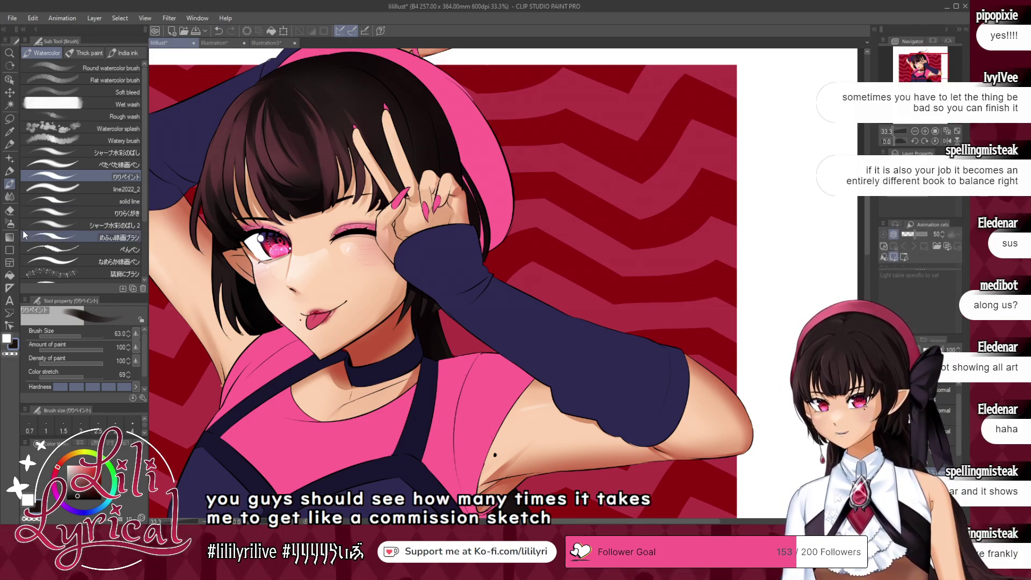
- Smooth the lower bangs with Blend at size 53.8 and repaint them with りりペイント at size 63 in sampled hair tones
key("j")
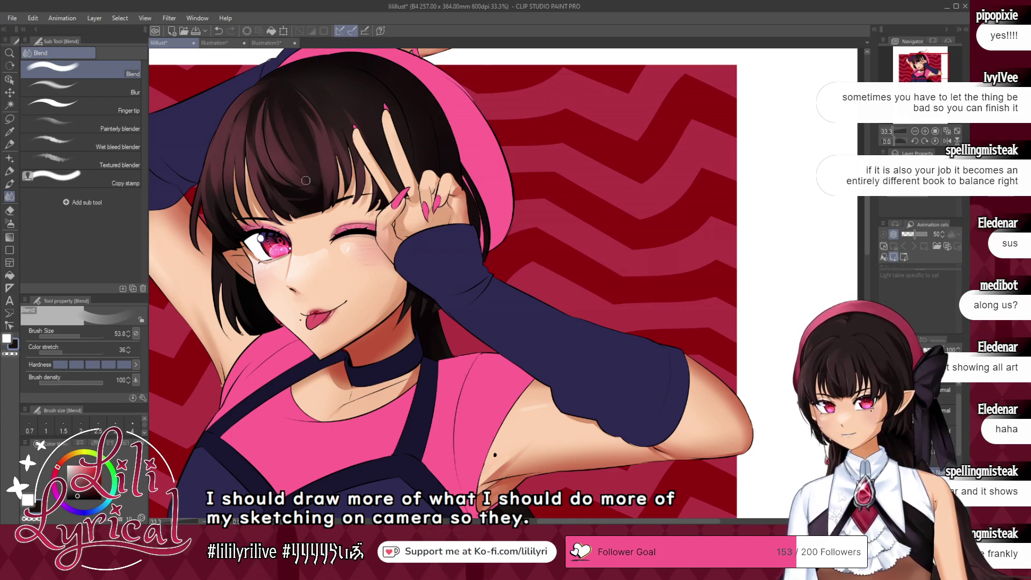
left_click_drag(307, 180, 287, 164)
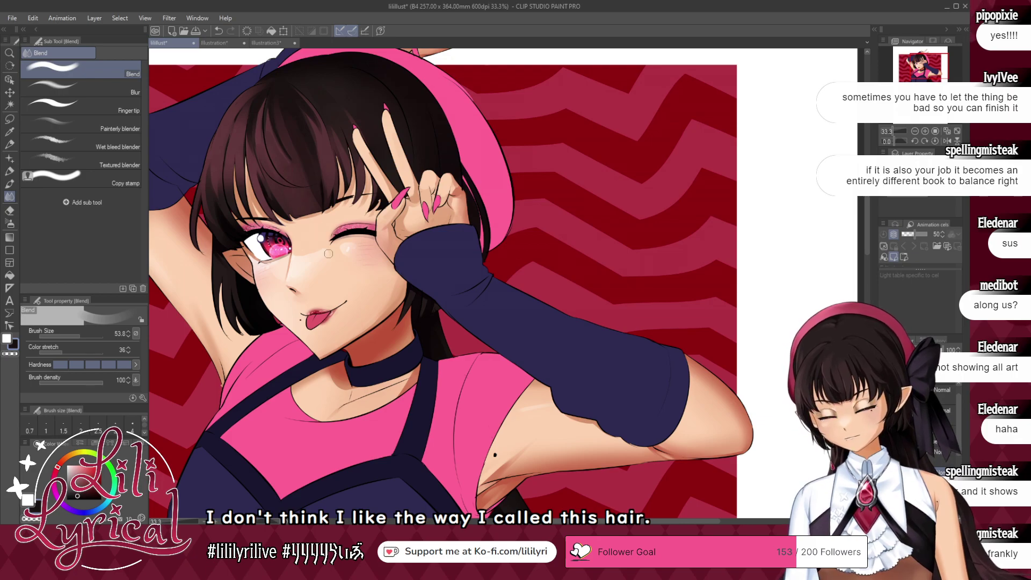
left_click(11, 184)
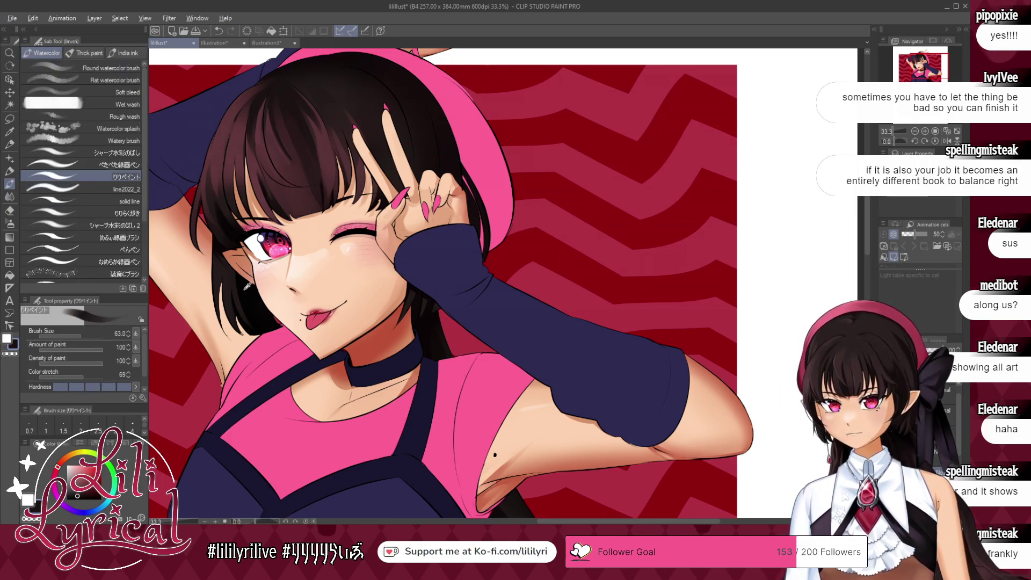
left_click(262, 177, "alt")
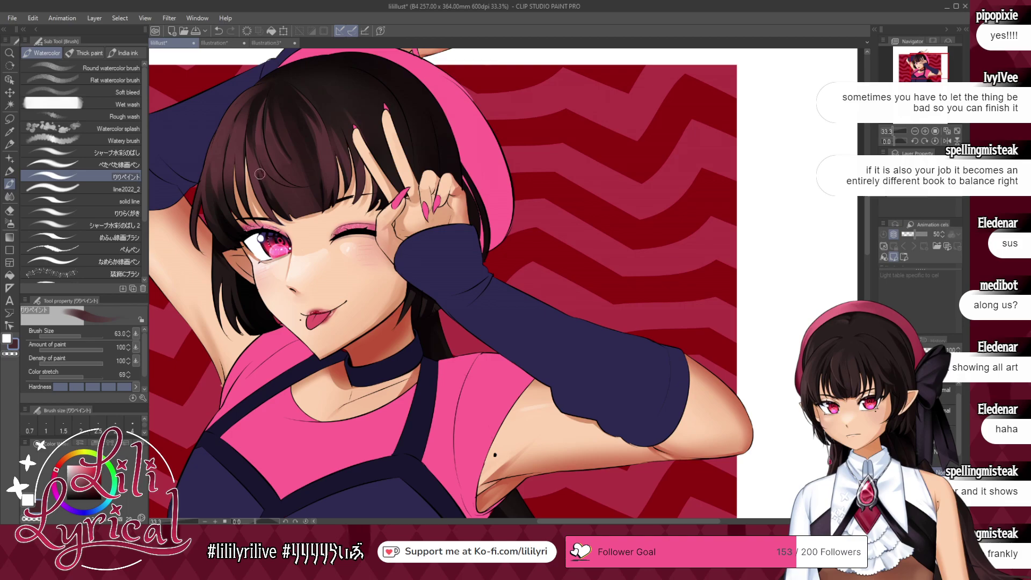
left_click(303, 110, "alt")
mouse_move(270, 181)
left_mouse_down()
mouse_move(316, 210)
mouse_move(265, 172)
mouse_move(294, 203)
left_mouse_up()
left_click(267, 173, "alt")
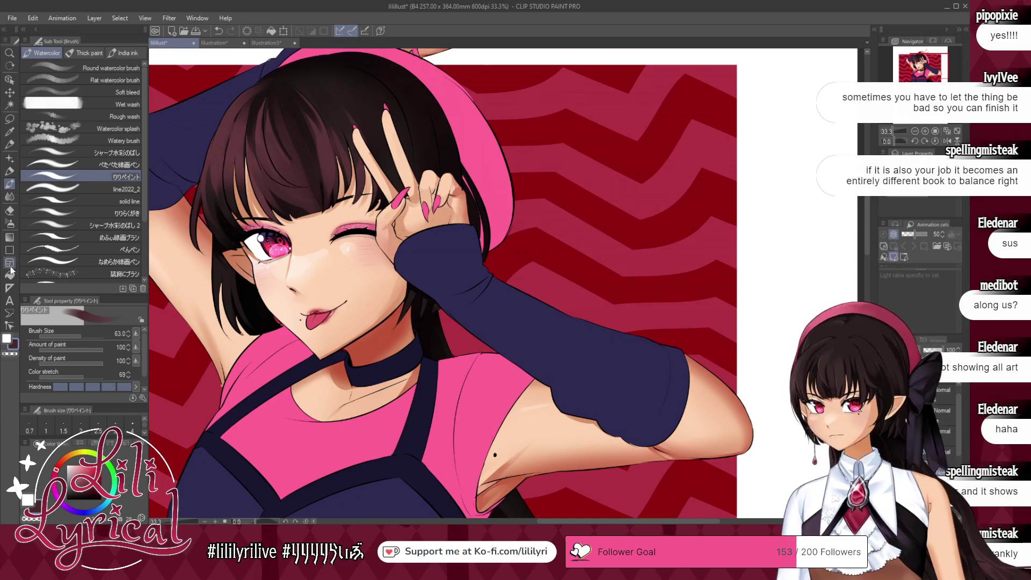
- Add strands and broad tones to the upper bangs and crown with りりペイント at sizes 31, 239.5 and 49.7
left_click(75, 337)
left_click(260, 138, "alt")
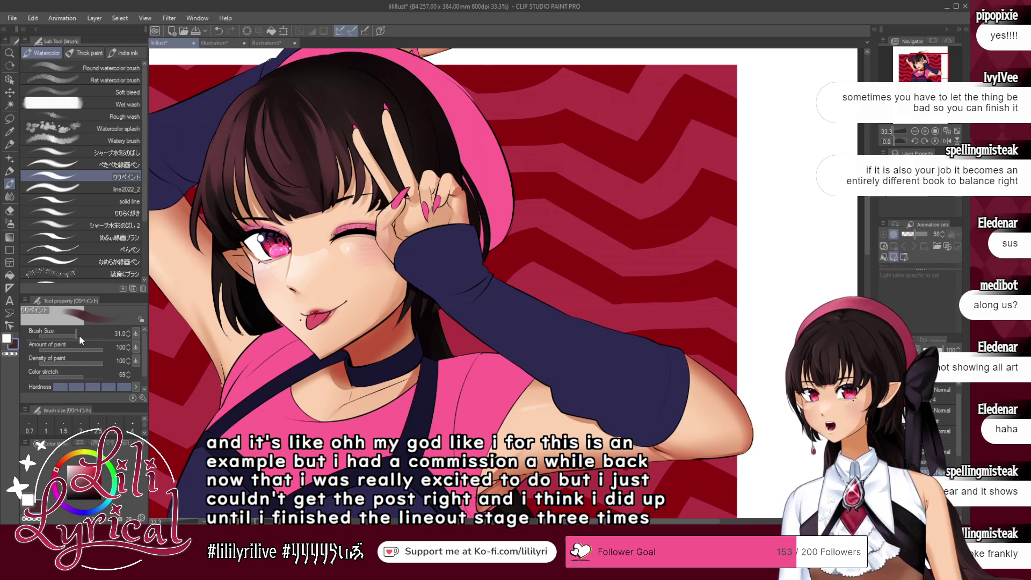
left_click_drag(78, 336, 90, 337)
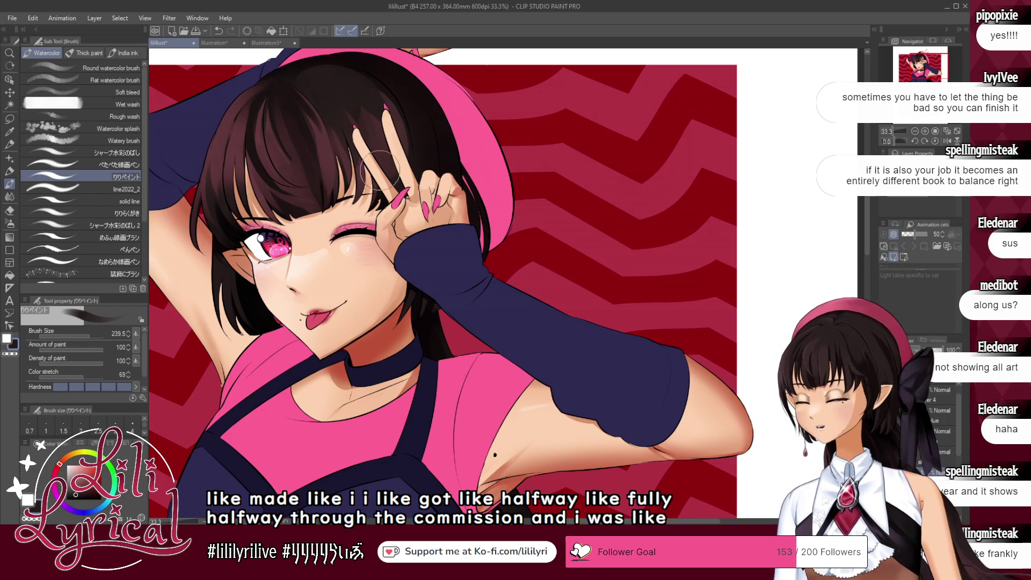
left_click(88, 337)
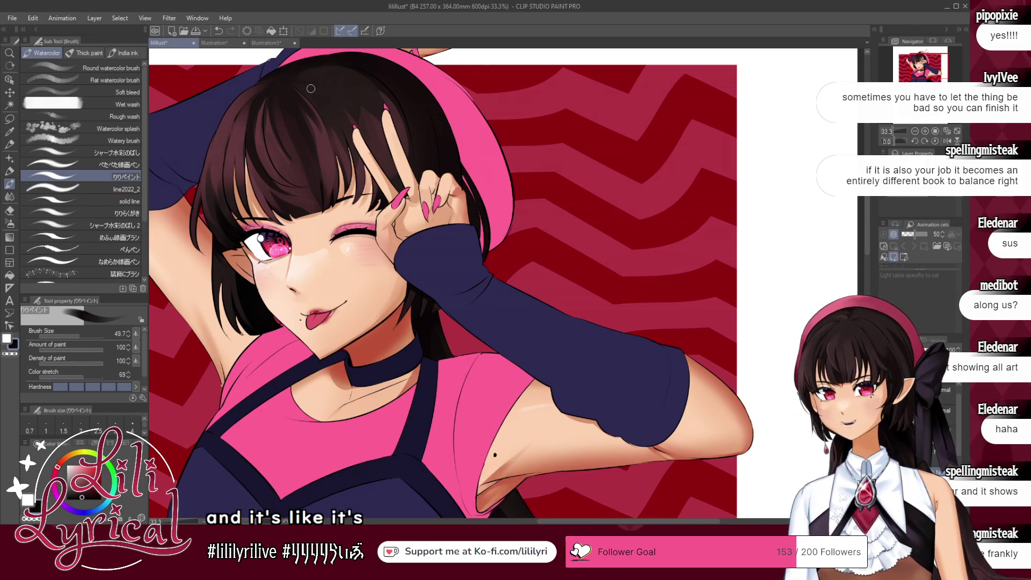
left_click(322, 72, "alt")
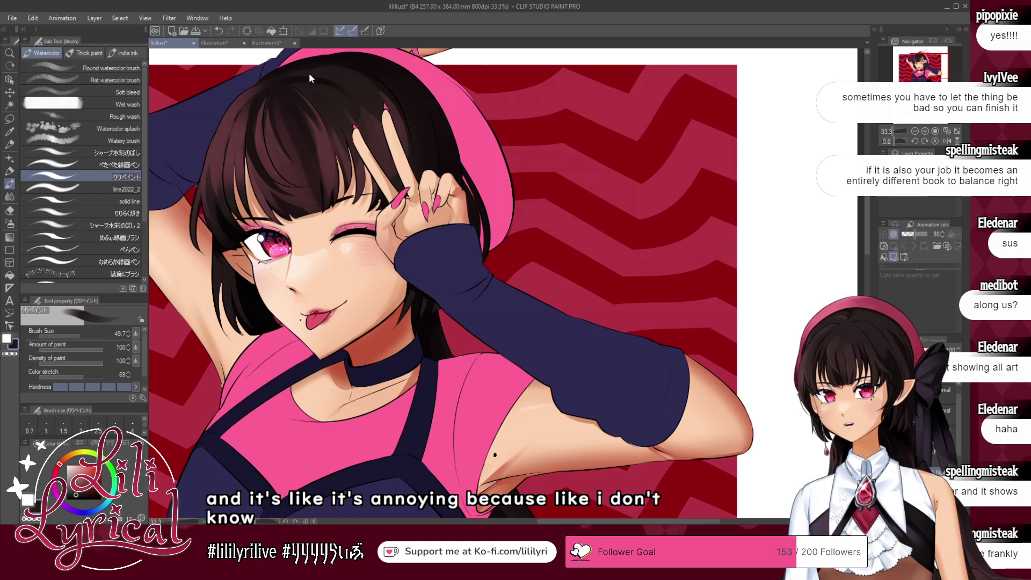
key("ctrl+z")
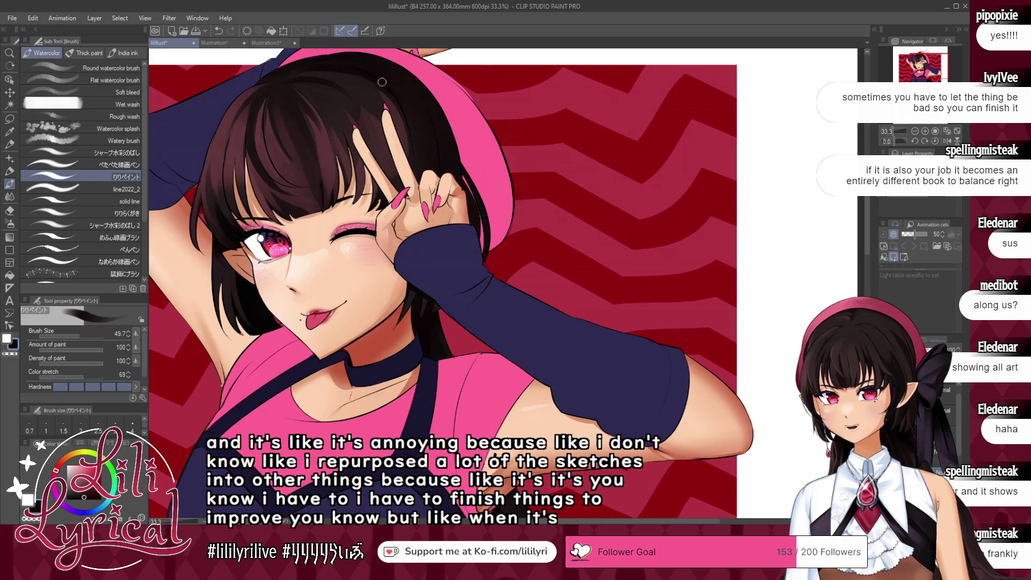
- Paint soft broad tones in the hair beside the raised fingers with りりペイント at size 161.7
left_click(9, 223)
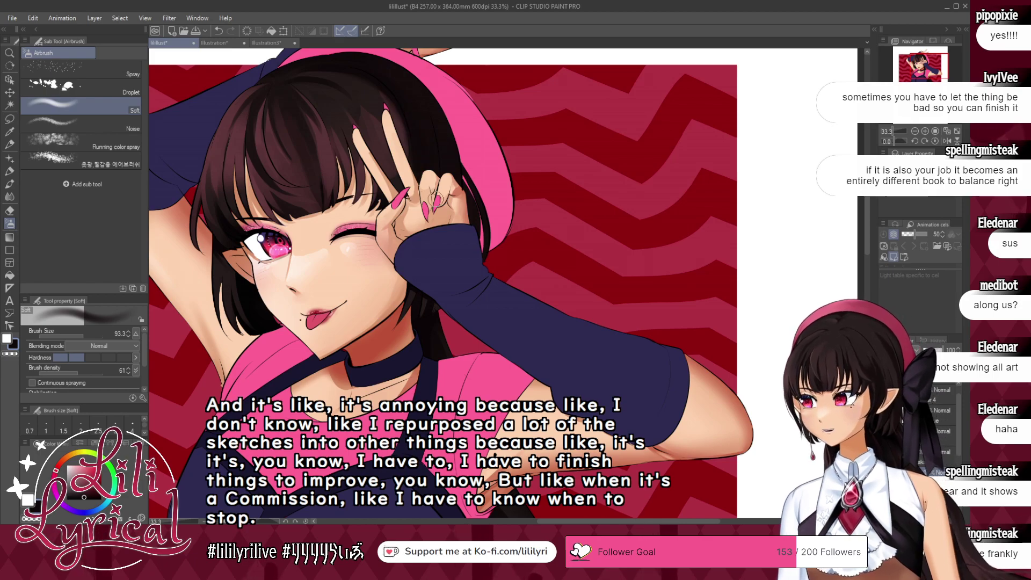
left_click(9, 183)
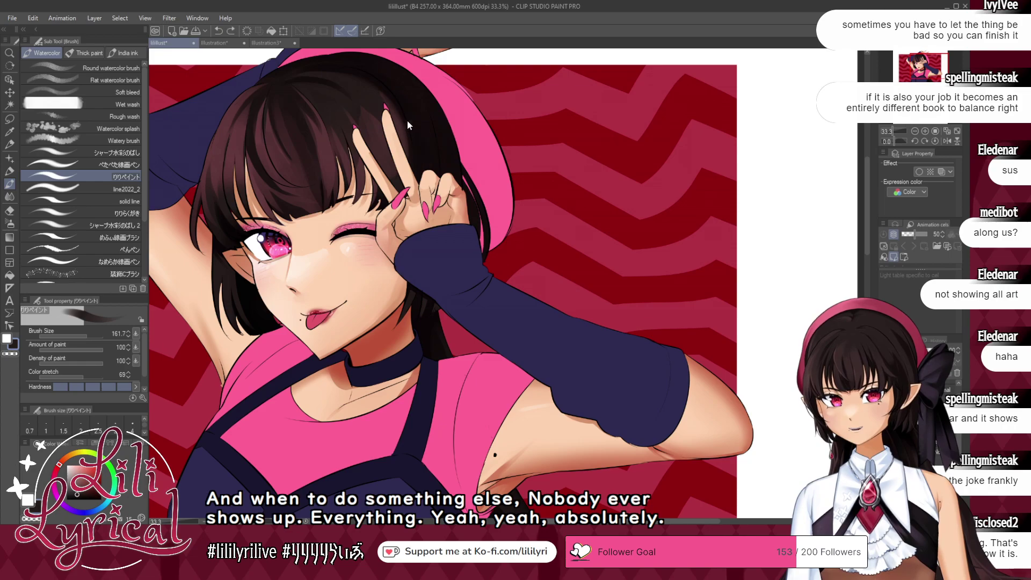
left_click_drag(411, 107, 427, 171)
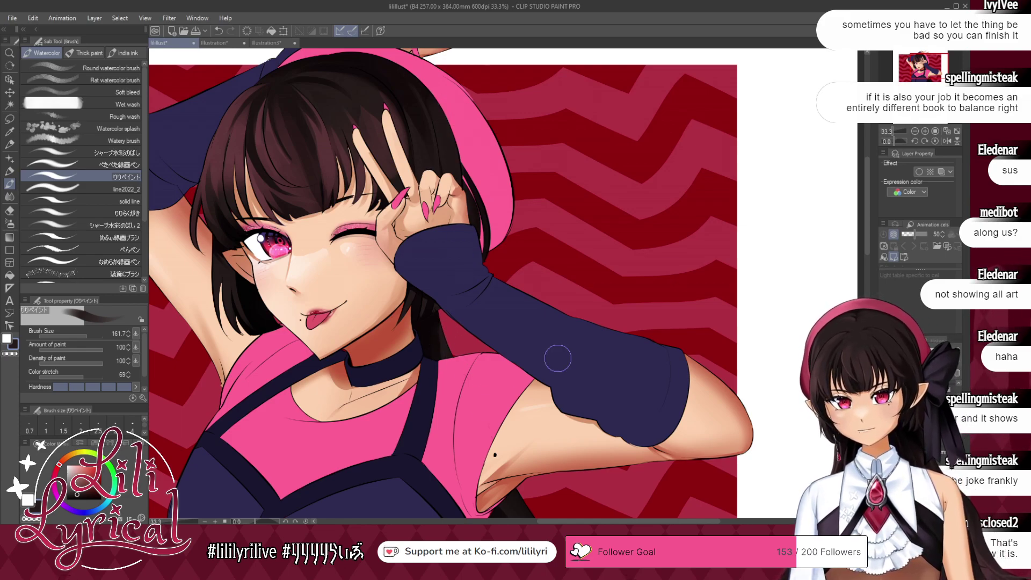
- Check the whole figure and cover the bangs with broad dark tones using りりペイント at size 161.7
left_click(957, 132)
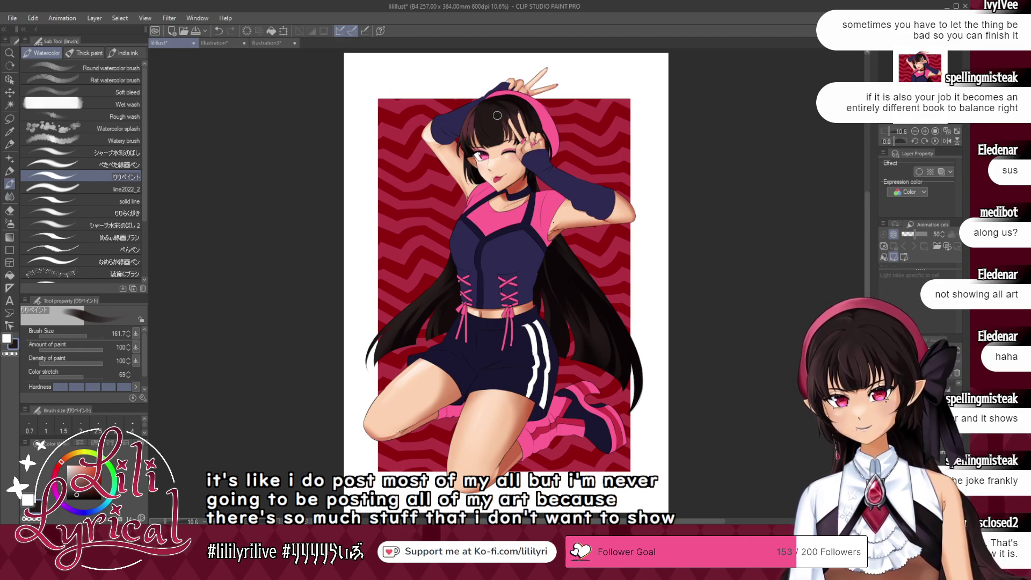
left_click_drag(918, 83, 925, 60)
left_click(926, 131)
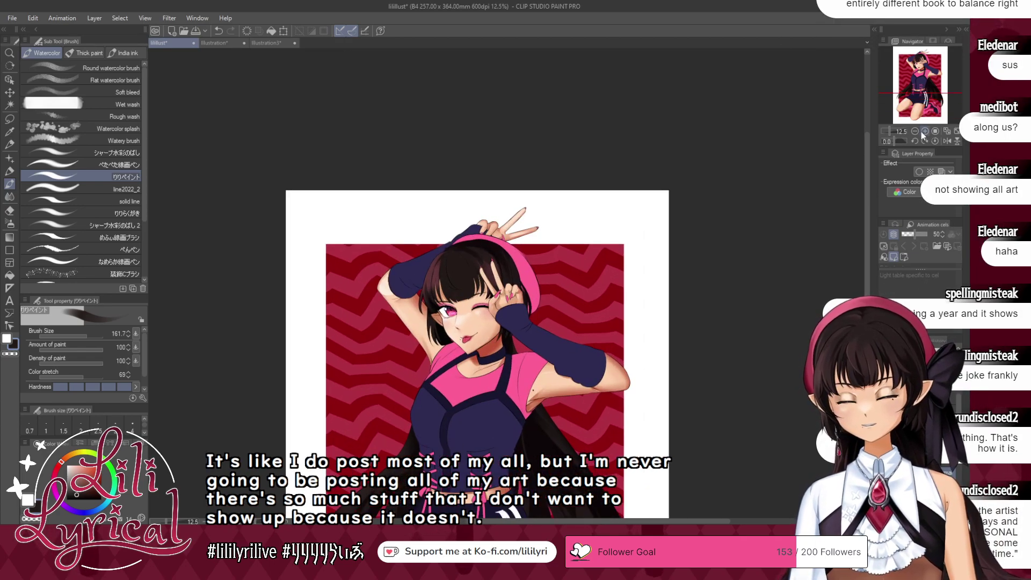
left_click(926, 132)
left_click(926, 131)
left_click(926, 131)
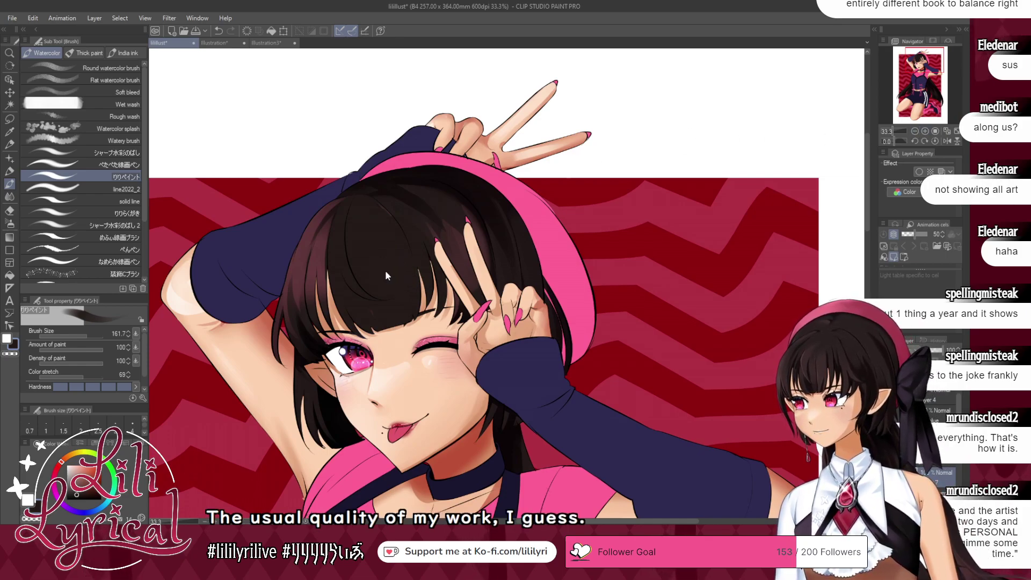
key("alt")
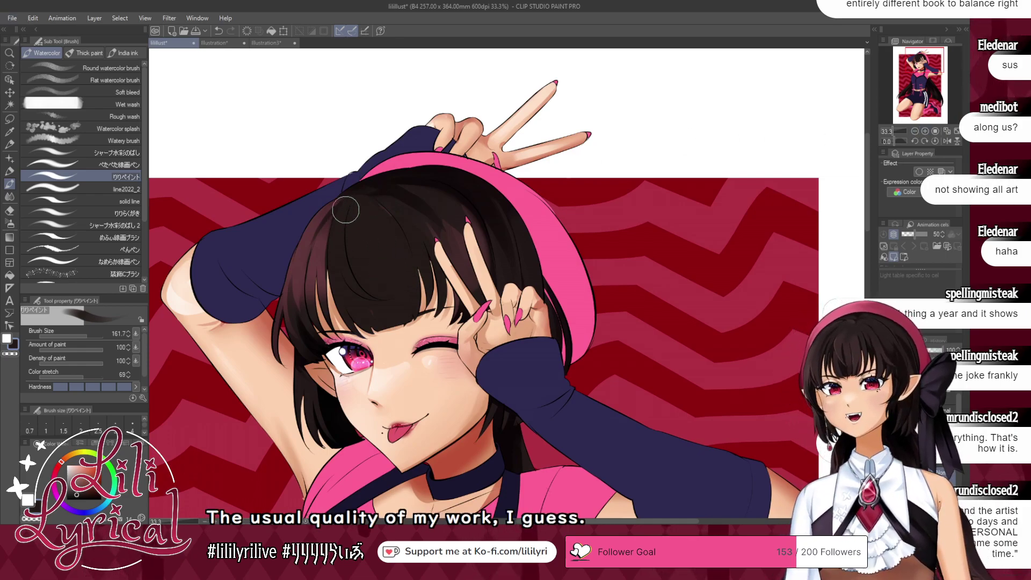
left_click(317, 266)
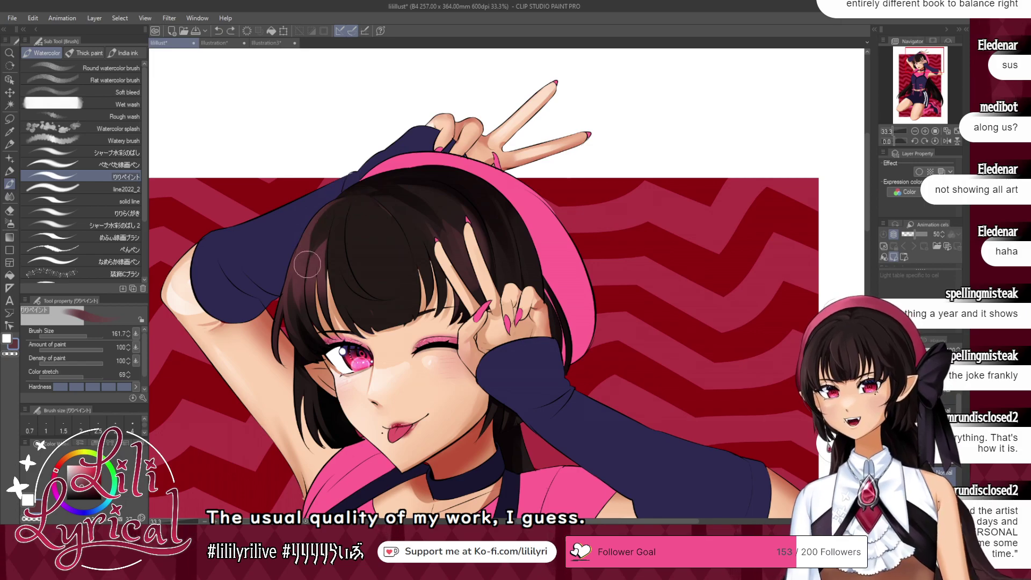
- Paint strands from the crown down the outer bangs above the open eye with りりペイント at size 79.7
left_click(83, 337)
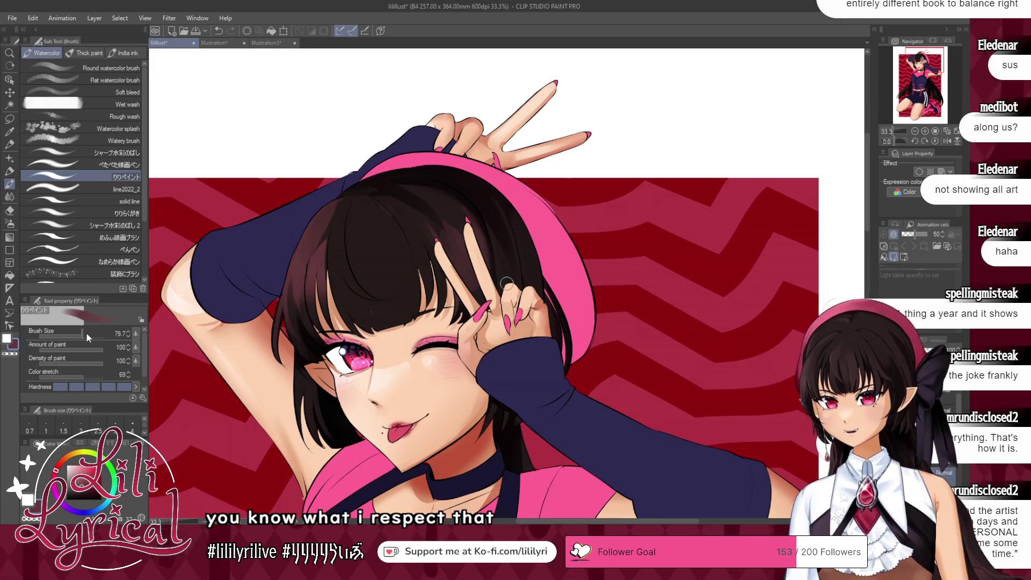
left_click_drag(331, 207, 311, 260)
key("ctrl+z")
mouse_move(334, 205)
left_mouse_down()
mouse_move(308, 288)
mouse_move(347, 207)
mouse_move(329, 232)
mouse_move(343, 294)
mouse_move(335, 221)
mouse_move(348, 321)
left_mouse_up()
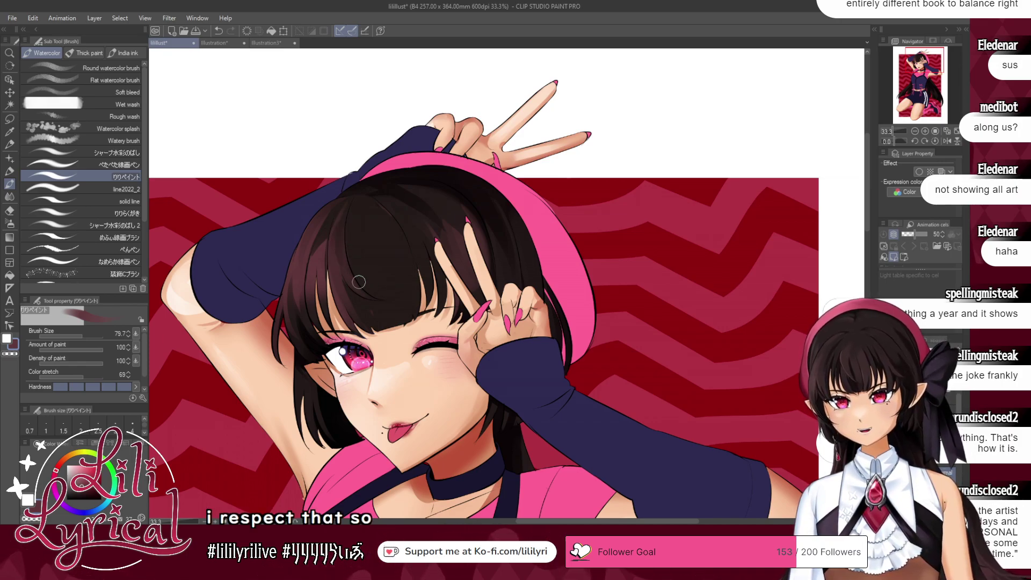
left_click(361, 223, "alt")
left_click(340, 267, "alt")
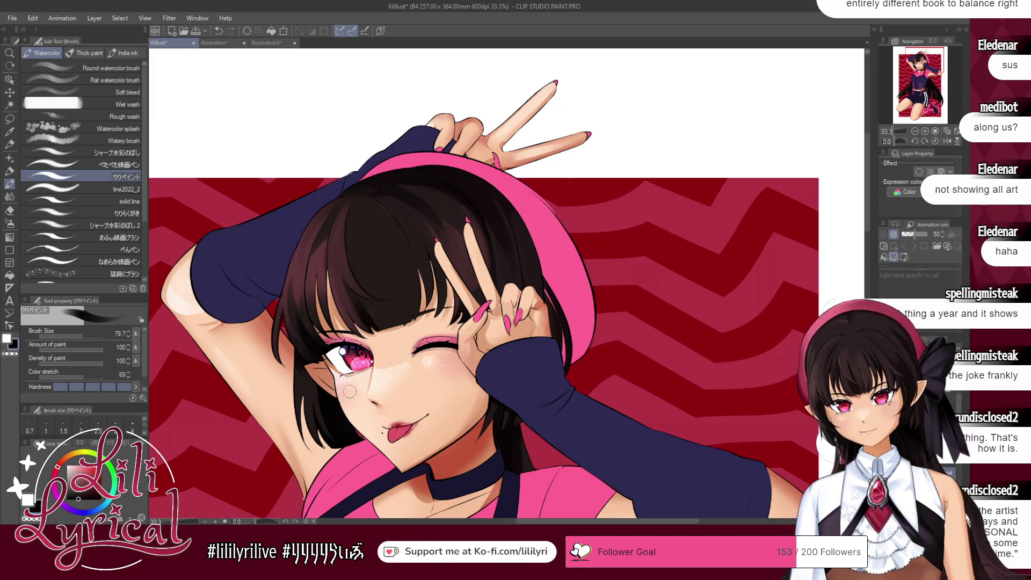
- Try curved strands from the crown across the middle bangs at size 79.7, undoing unwanted strokes
left_click(384, 325, "alt")
key("ctrl+z")
mouse_move(369, 195)
left_mouse_down()
mouse_move(415, 276)
mouse_move(415, 266)
left_mouse_up()
left_click(384, 240, "alt")
key("ctrl+z")
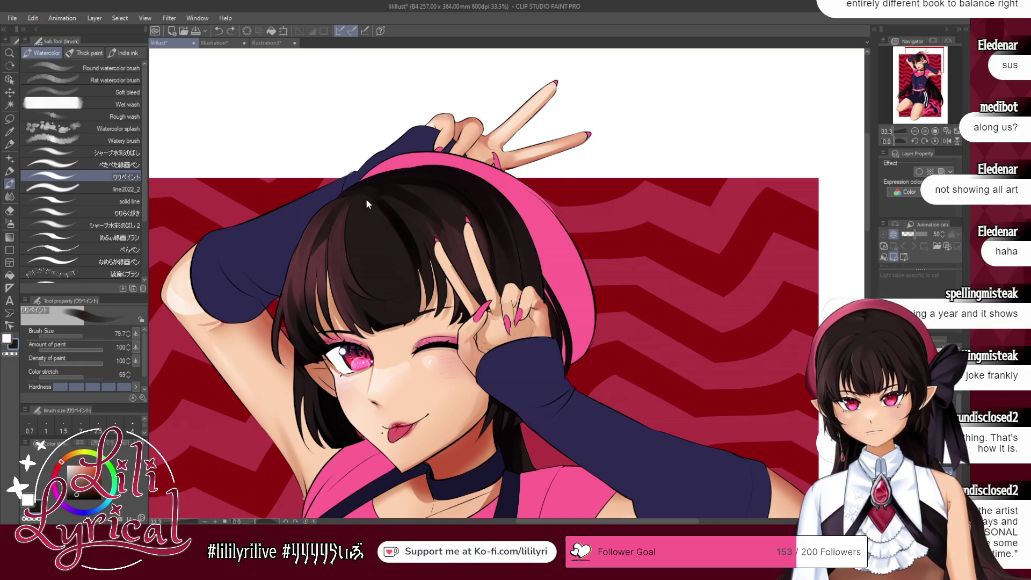
- Rework the long strands between the crown and the raised fingers with りりペイント at size 79.7, sampling adjacent hair tones
left_click(414, 244, "alt")
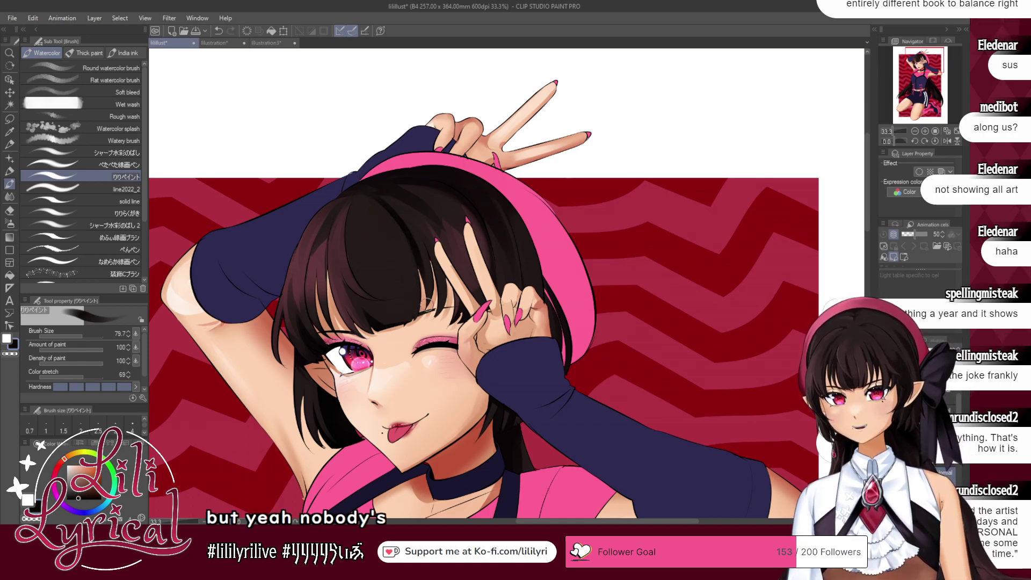
left_click_drag(418, 247, 426, 318)
left_click_drag(396, 202, 433, 301)
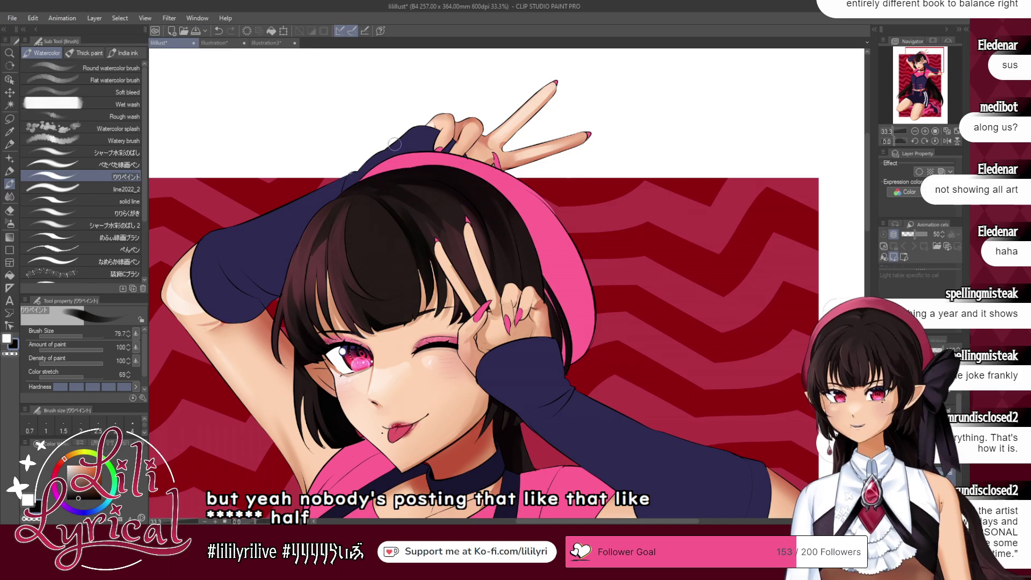
key("ctrl+z")
left_click(407, 205, "alt")
mouse_move(398, 207)
left_mouse_down()
mouse_move(421, 294)
mouse_move(424, 263)
left_mouse_up()
left_click_drag(410, 223, 428, 310)
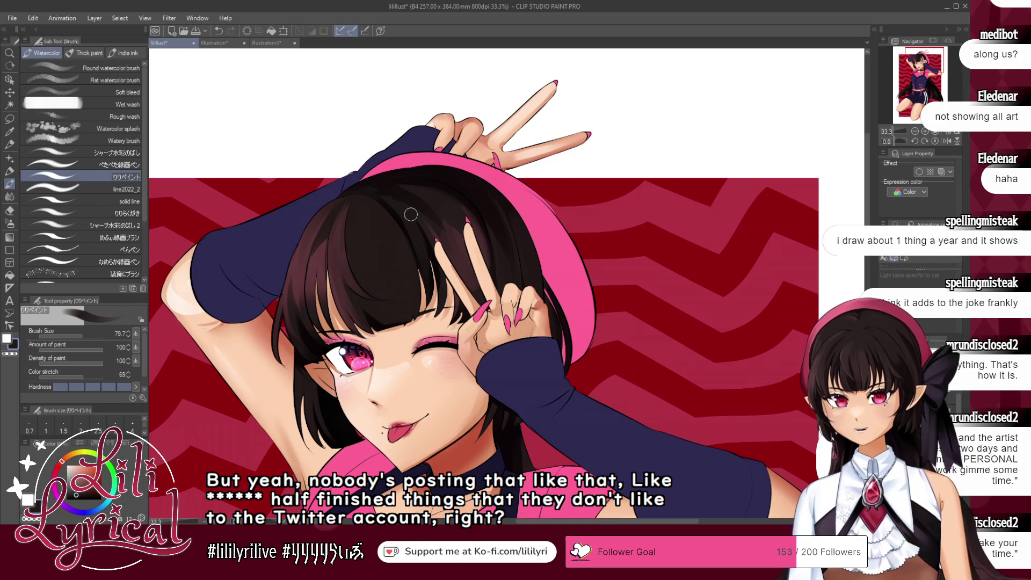
key("ctrl+z")
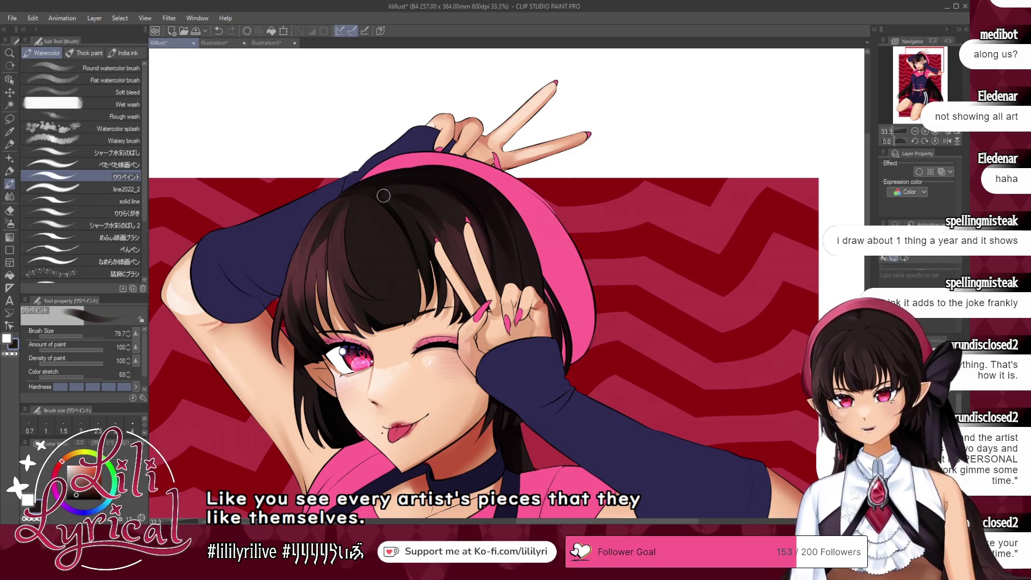
- Refine the central bangs with sampled dark and reddish tones using りりペイント at sizes 79.7 and 21
left_click(421, 204, "alt")
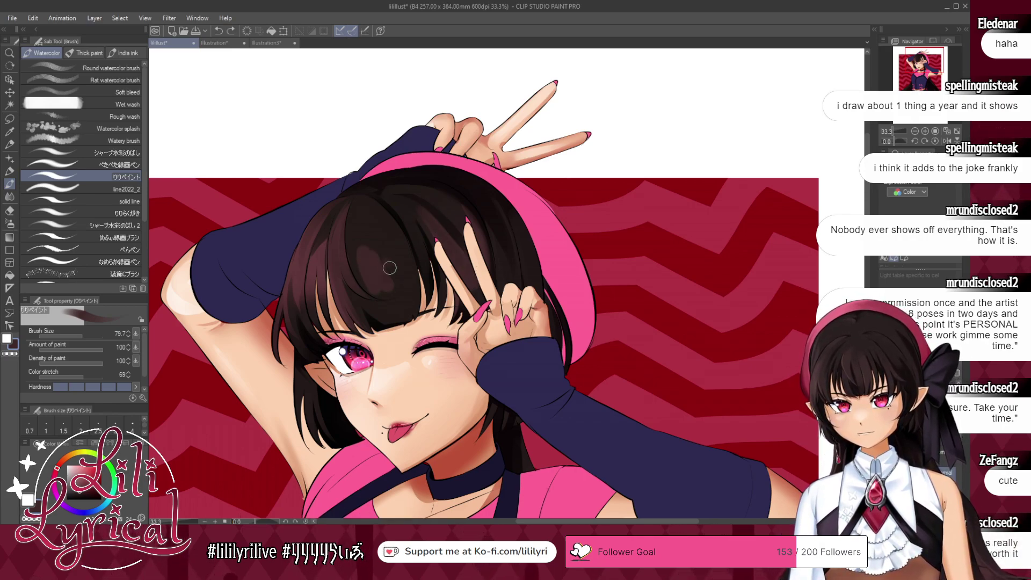
left_click(373, 242, "alt")
left_click_drag(373, 244, 365, 256)
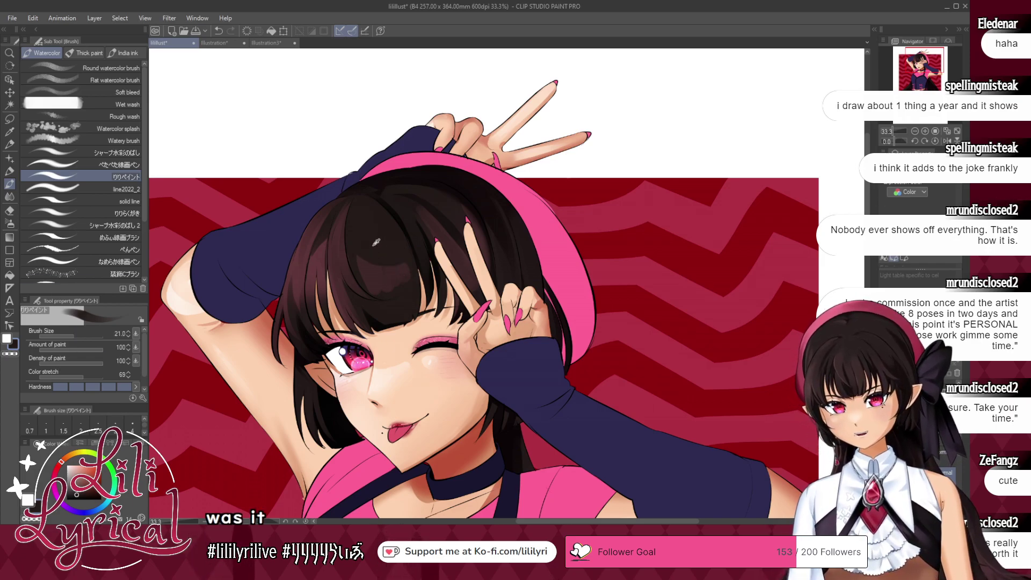
left_click(377, 284, "alt")
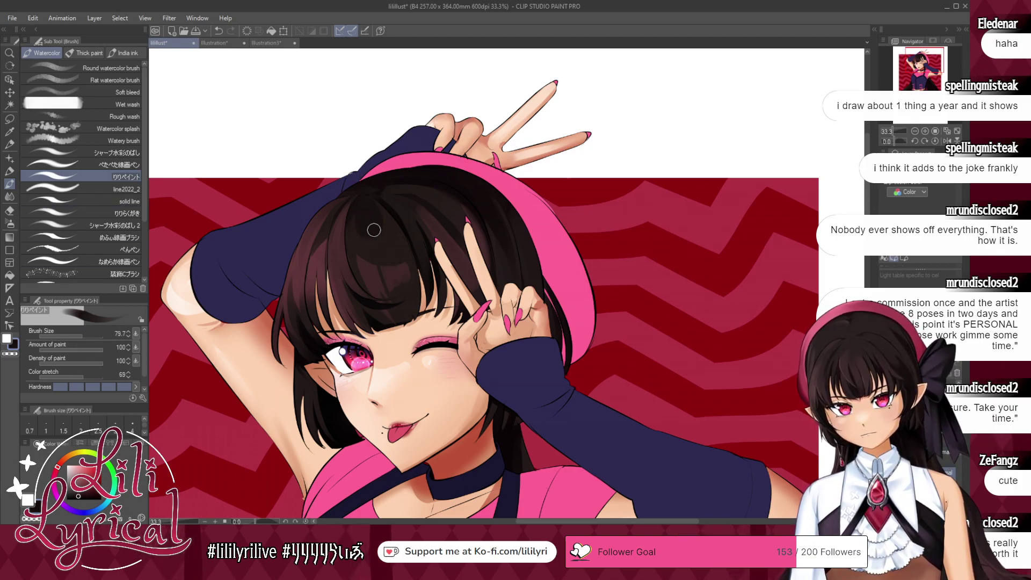
- Soften the central bangs using Blend at size 53.8 and Blur at size 100.9, with りりペイント touch-ups at size 19.4
key("j")
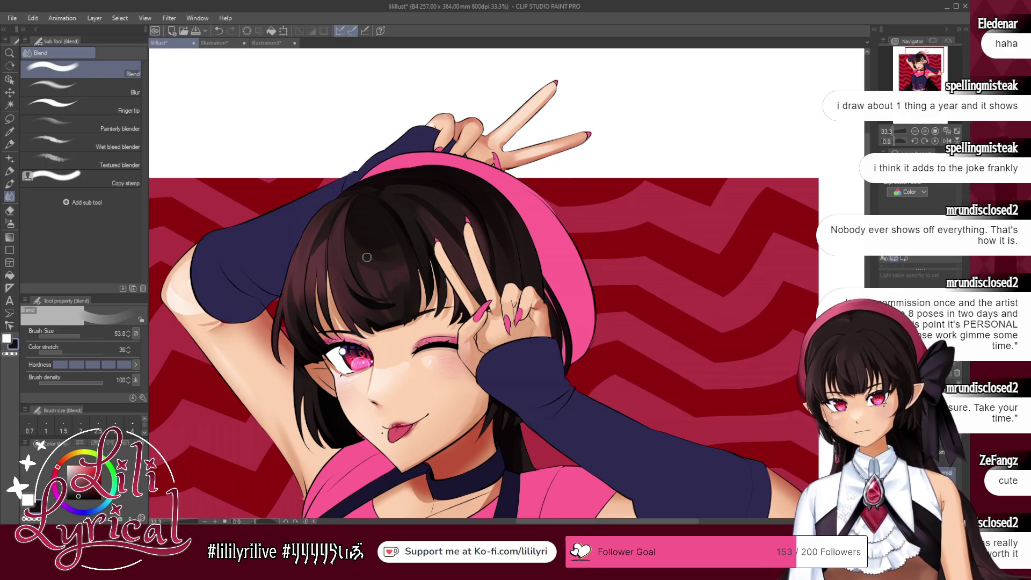
key("ctrl+z")
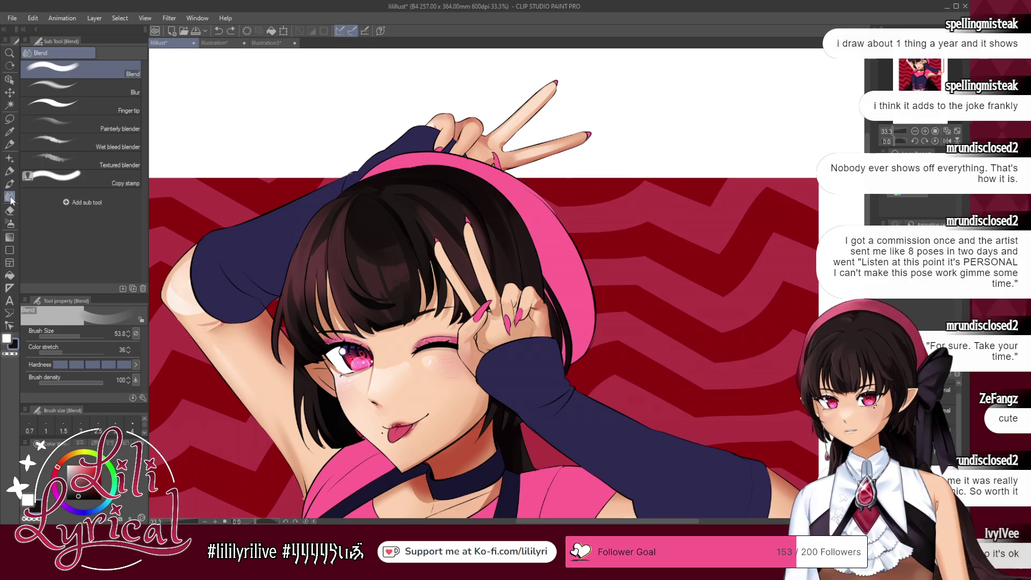
left_click(105, 88)
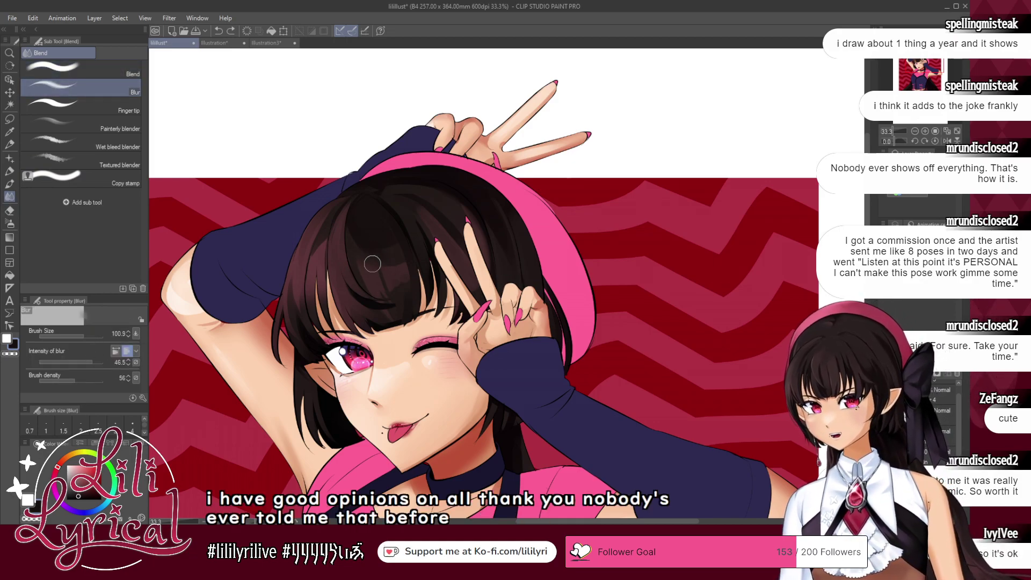
left_click(10, 184)
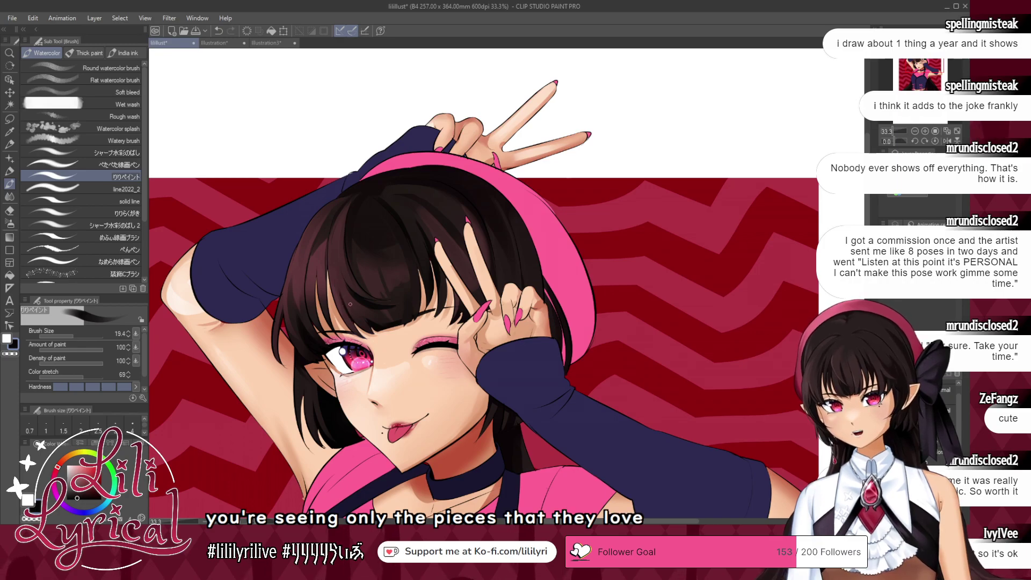
left_click(9, 196)
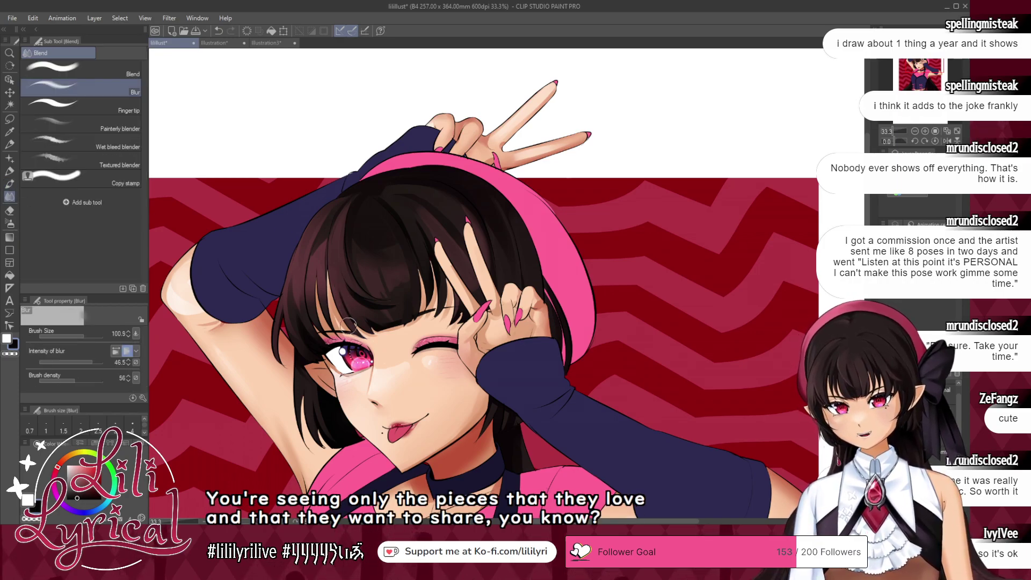
left_click(81, 69)
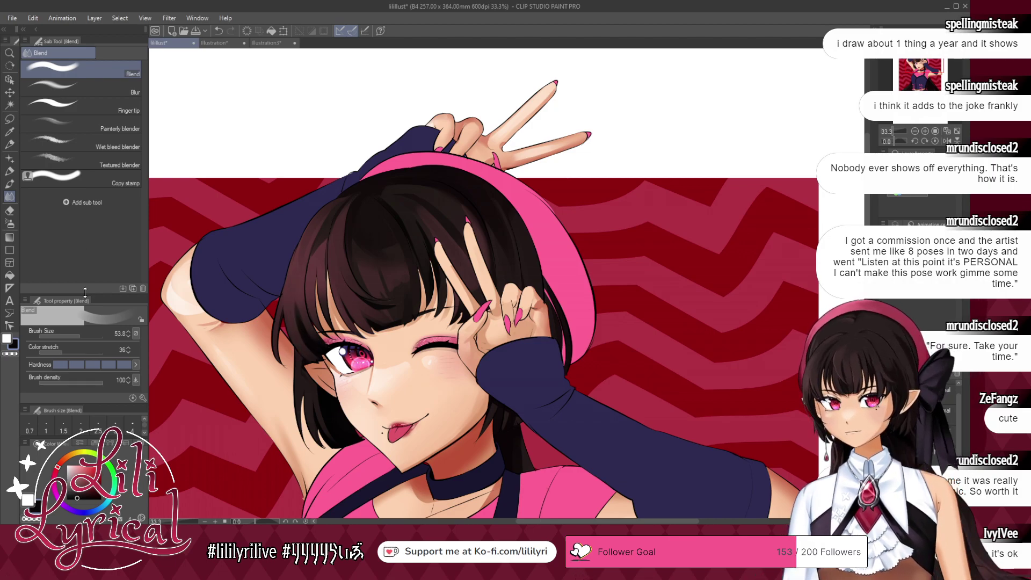
- Paint fine outer hair strands with りりペイント at size 19.4 in a sampled hair tone, and ready the Soft airbrush at size 93.3
left_click(9, 185)
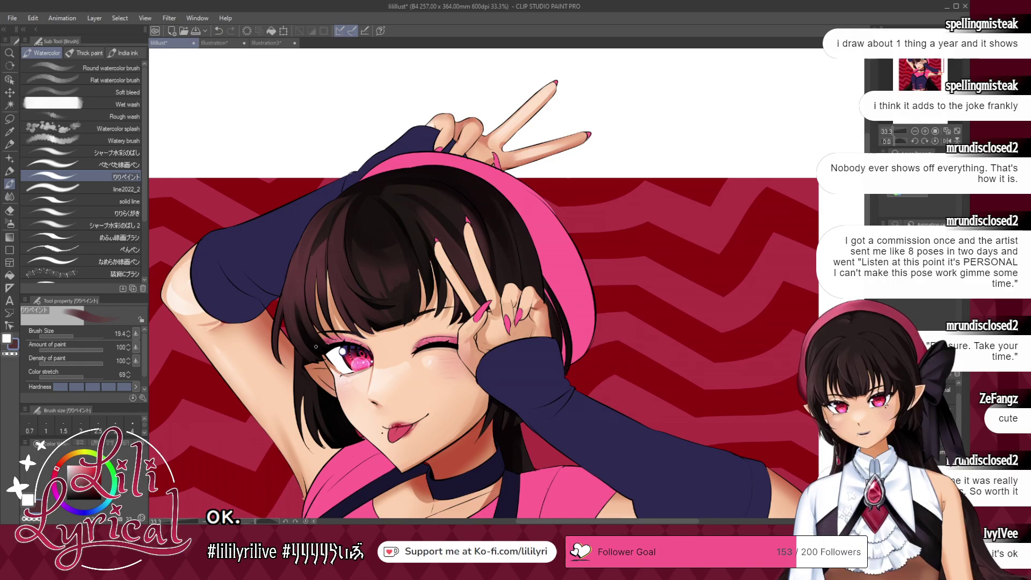
left_click(295, 290, "alt")
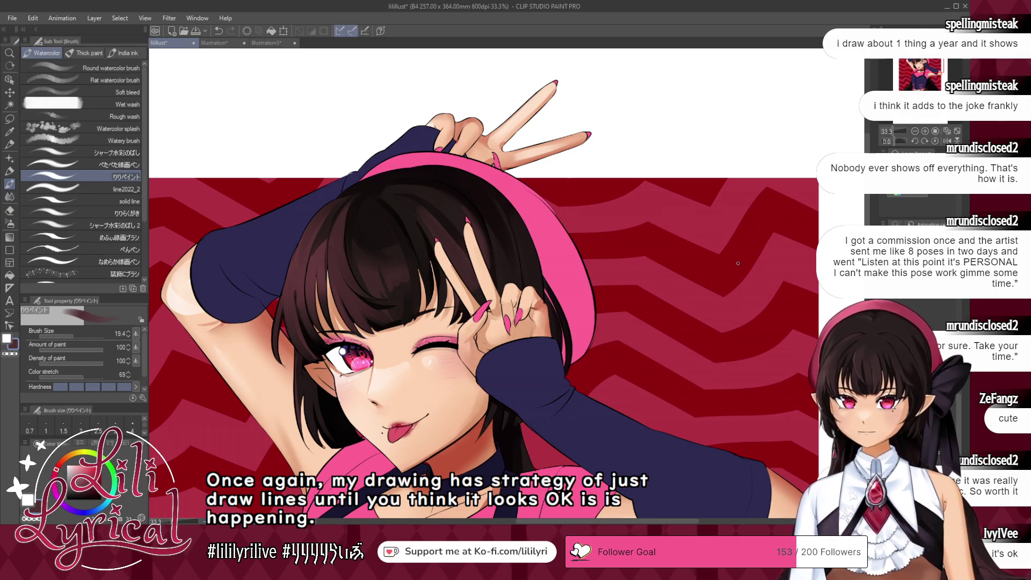
left_click(9, 223)
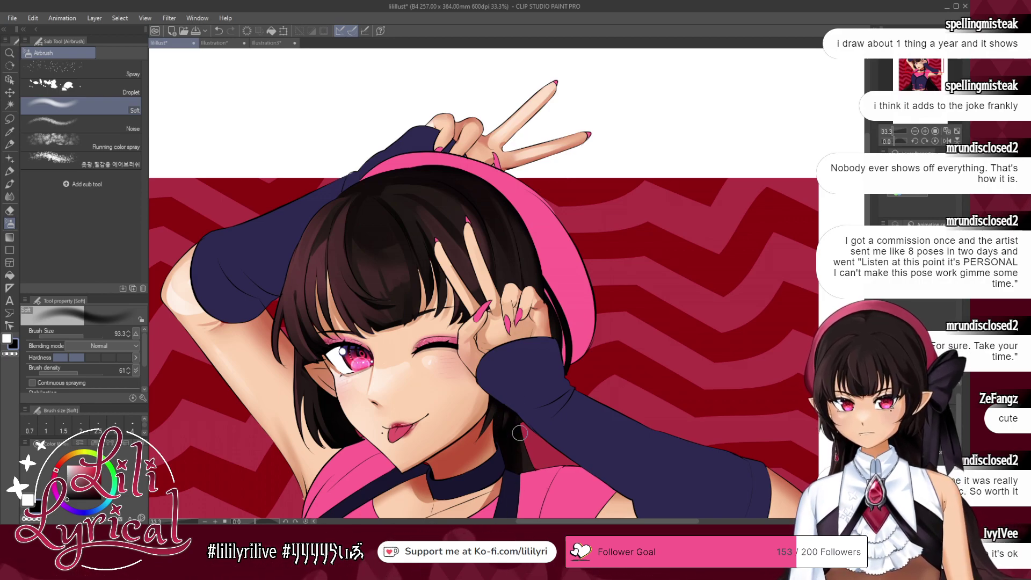
- Recolor a copy of the hair layer with a gradient map running from dark red shadows to pink highlights
left_click(948, 132)
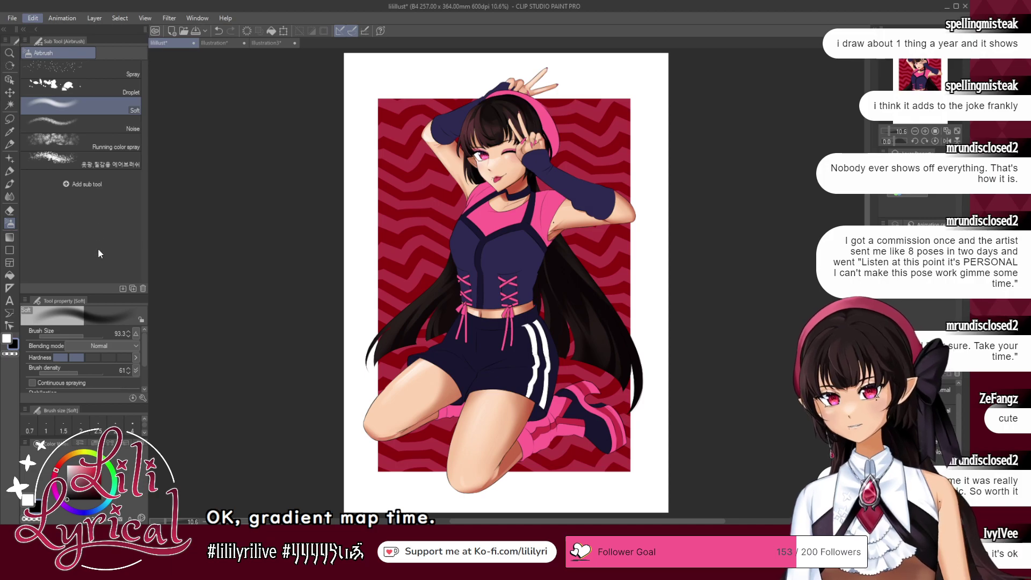
left_click(230, 350)
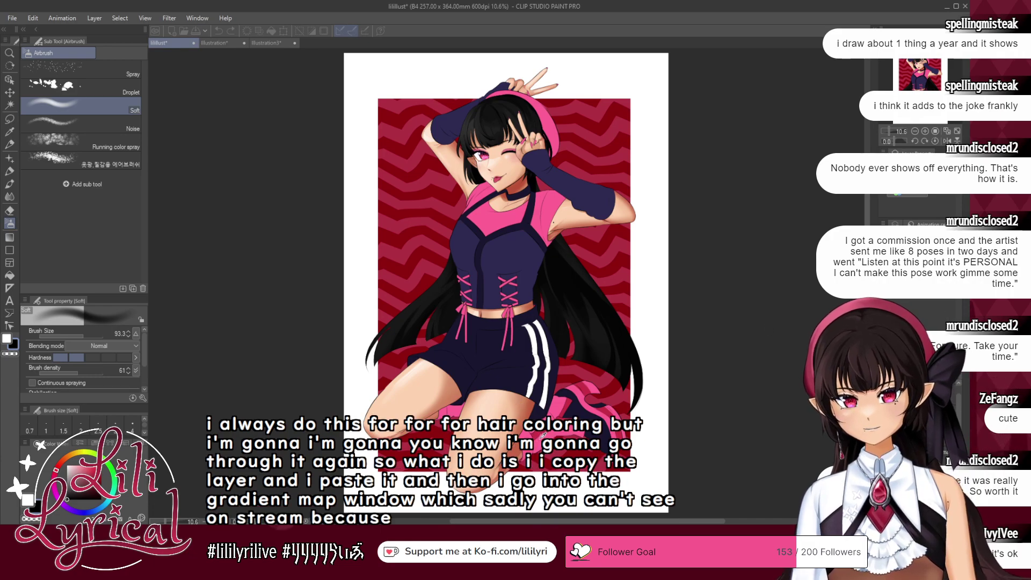
double_click(543, 431)
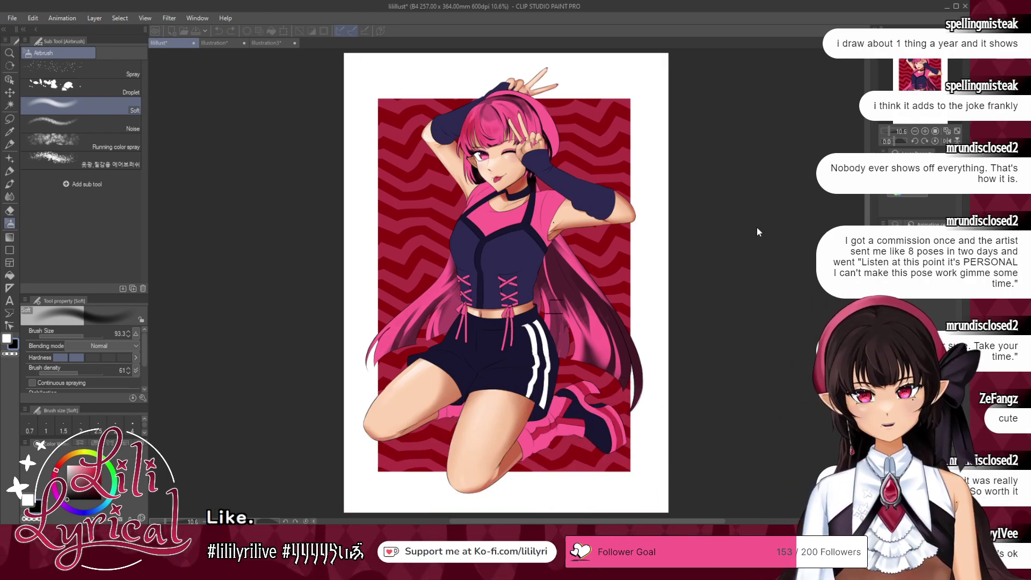
left_click(730, 225)
left_click_drag(799, 222, 736, 226)
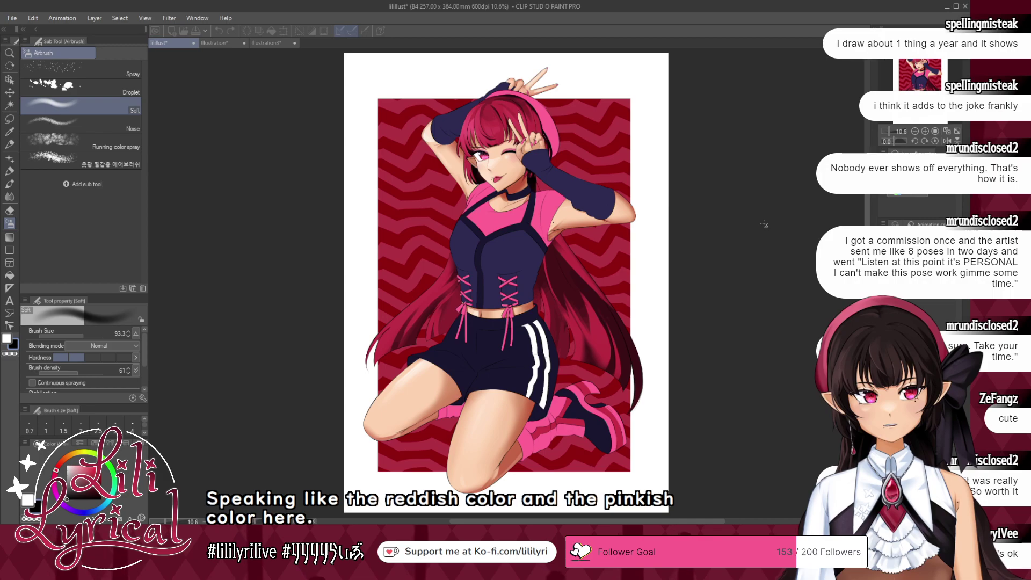
left_click_drag(770, 229, 752, 224)
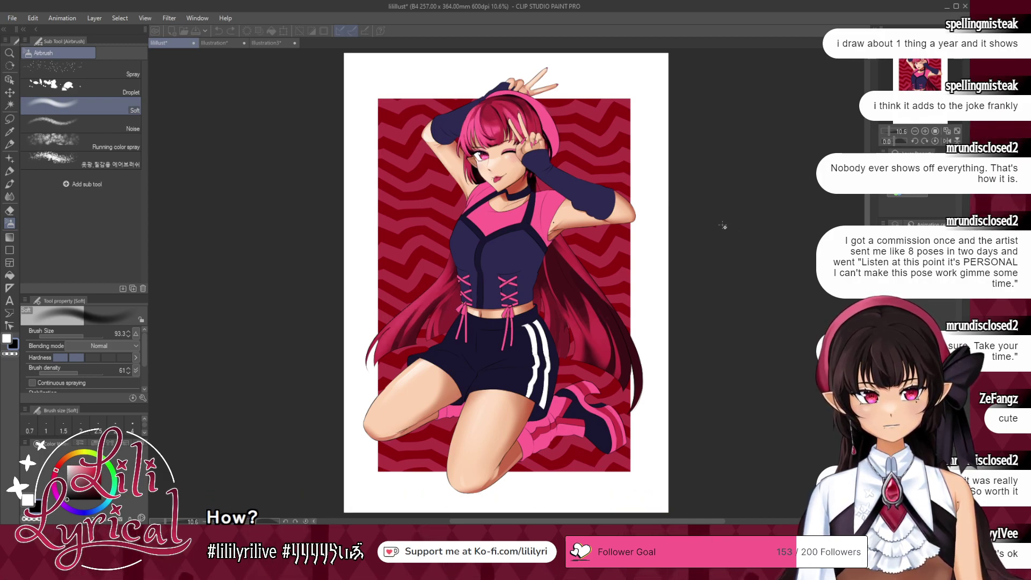
key("ctrl+z")
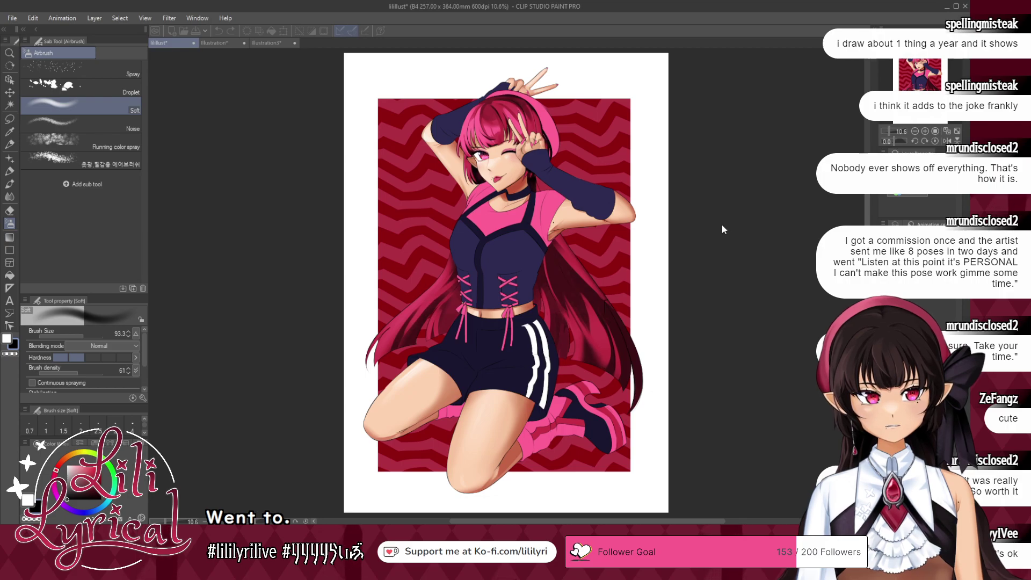
key("ctrl+y")
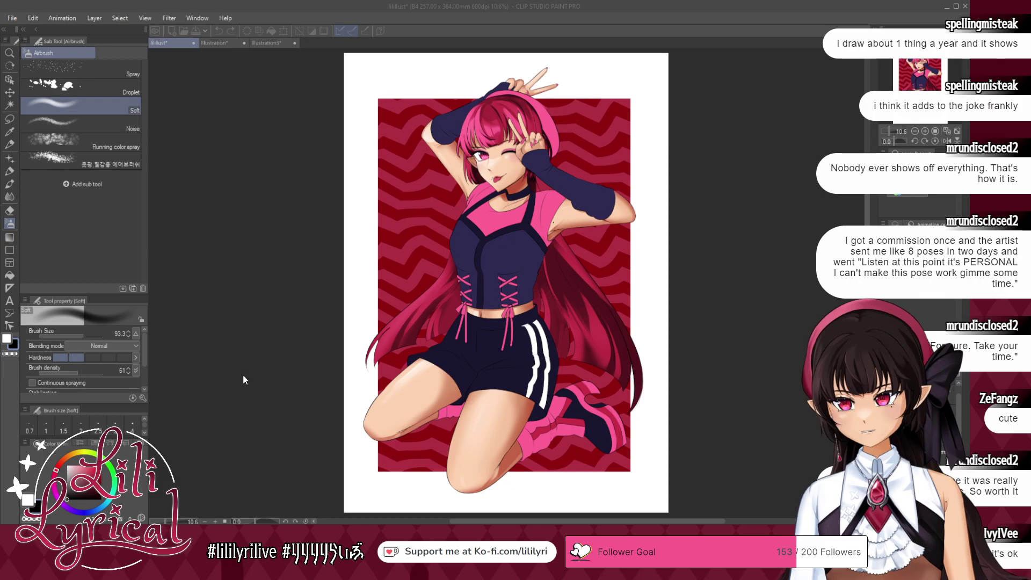
left_click(279, 357)
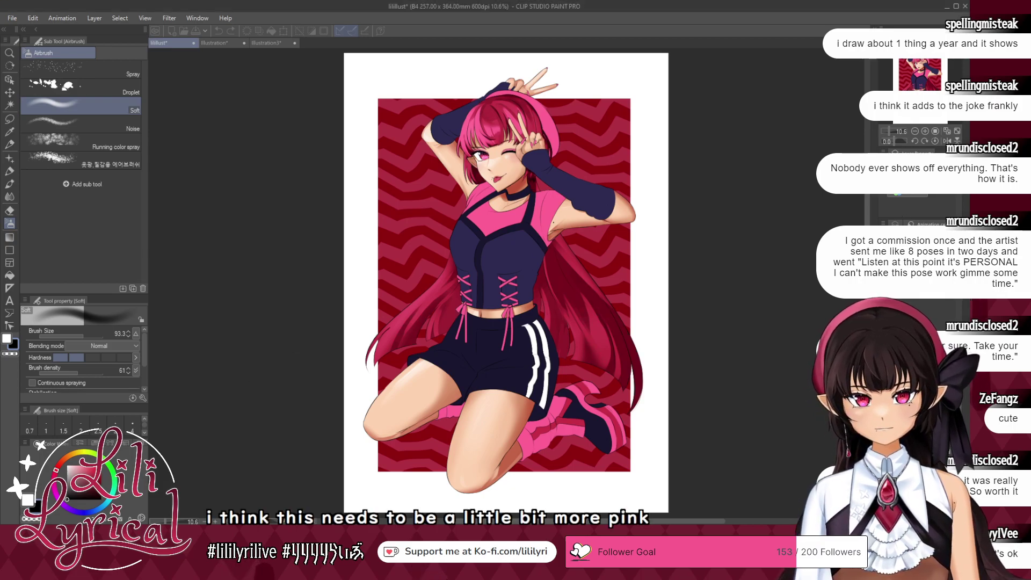
- Fade the pink hair copy to only its lower ends with the Soft eraser at sizes 911.3 and 2000, and save the illustration
left_click(10, 211)
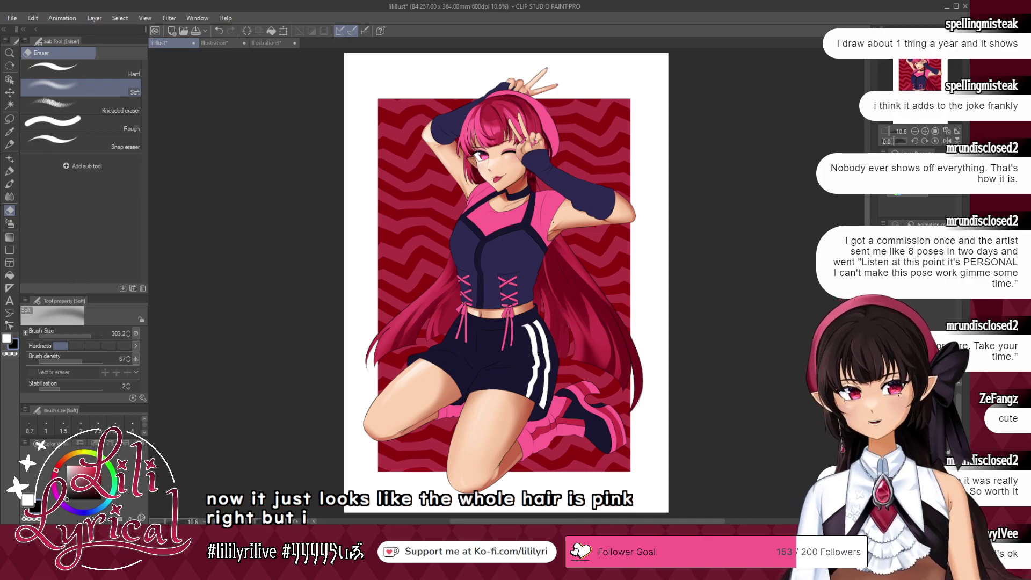
left_click(884, 455)
left_click(884, 455)
left_click(885, 456)
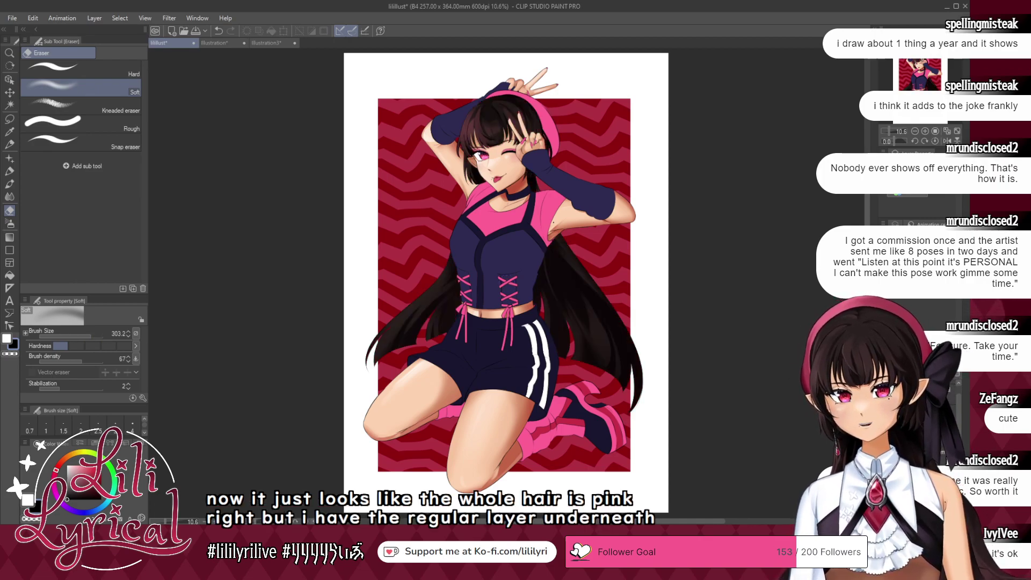
left_click(885, 456)
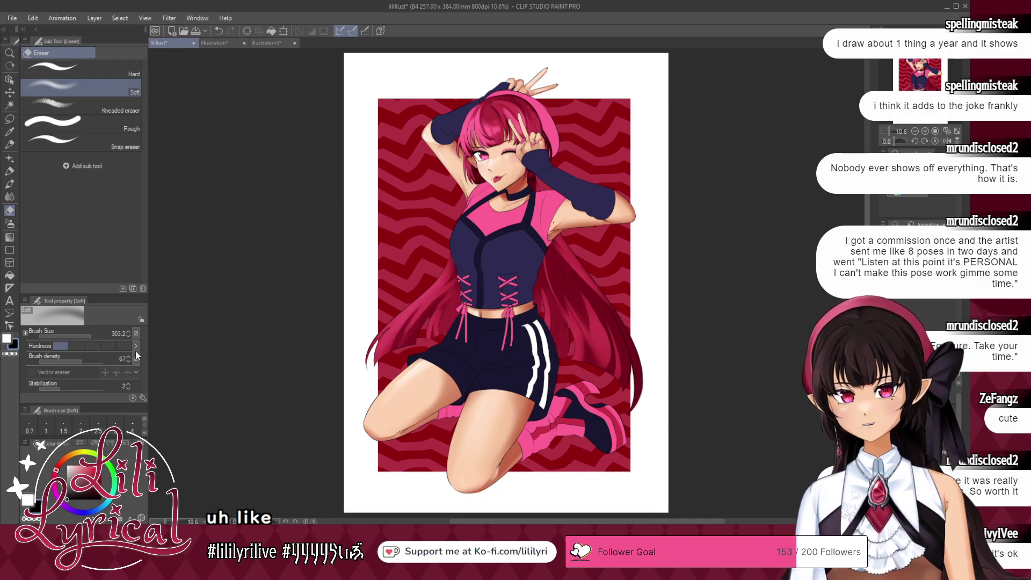
left_click_drag(90, 336, 98, 336)
mouse_move(481, 114)
left_mouse_down()
mouse_move(513, 111)
mouse_move(524, 141)
left_mouse_up()
mouse_move(365, 253)
left_mouse_down()
mouse_move(302, 285)
mouse_move(621, 323)
left_mouse_up()
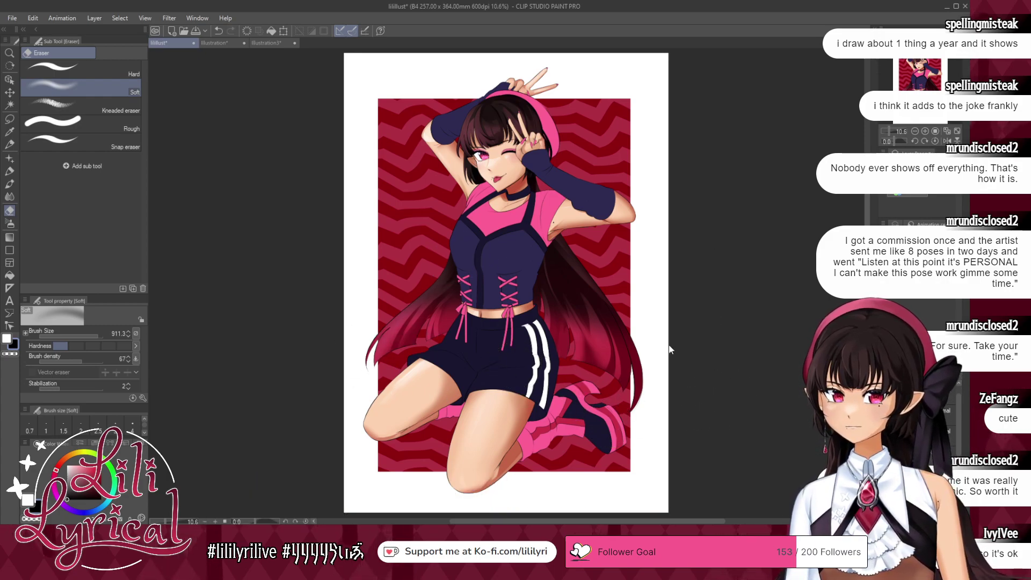
left_click_drag(95, 337, 110, 337)
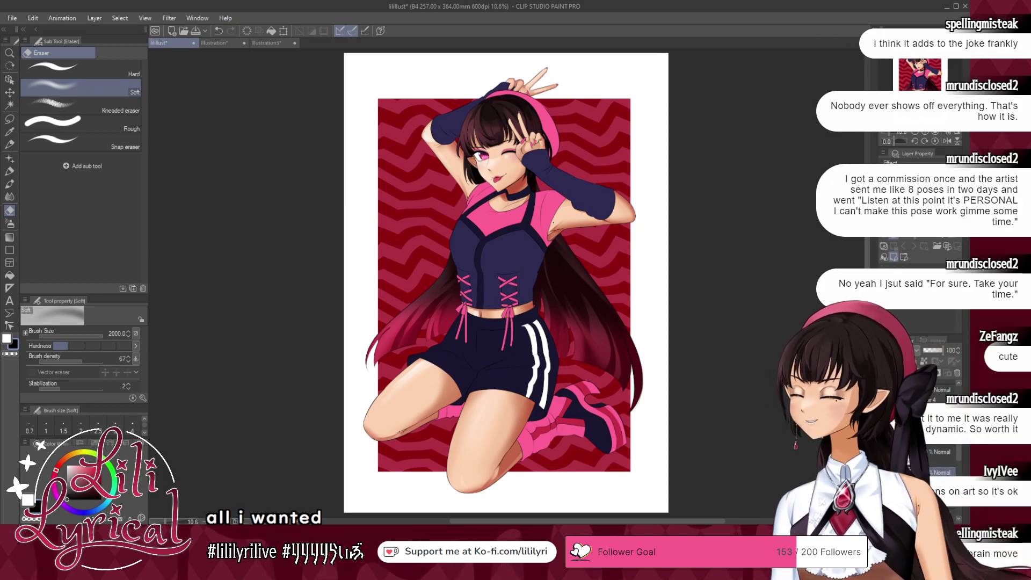
key("ctrl+s")
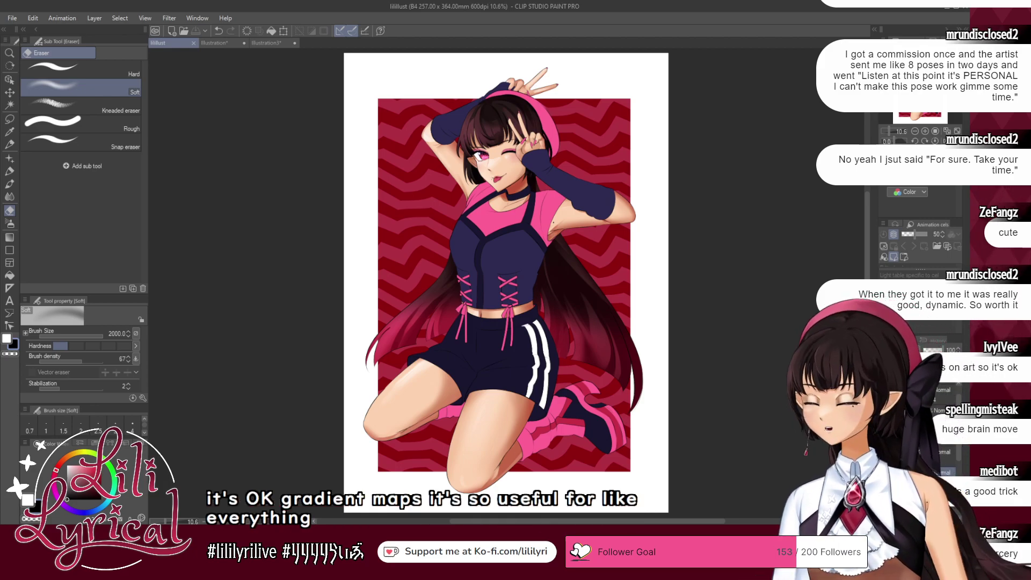
- Shade the navy top and arm sleeves in navy blue tones with the Soft airbrush at sizes 665.5 and 354.9
left_click(9, 79)
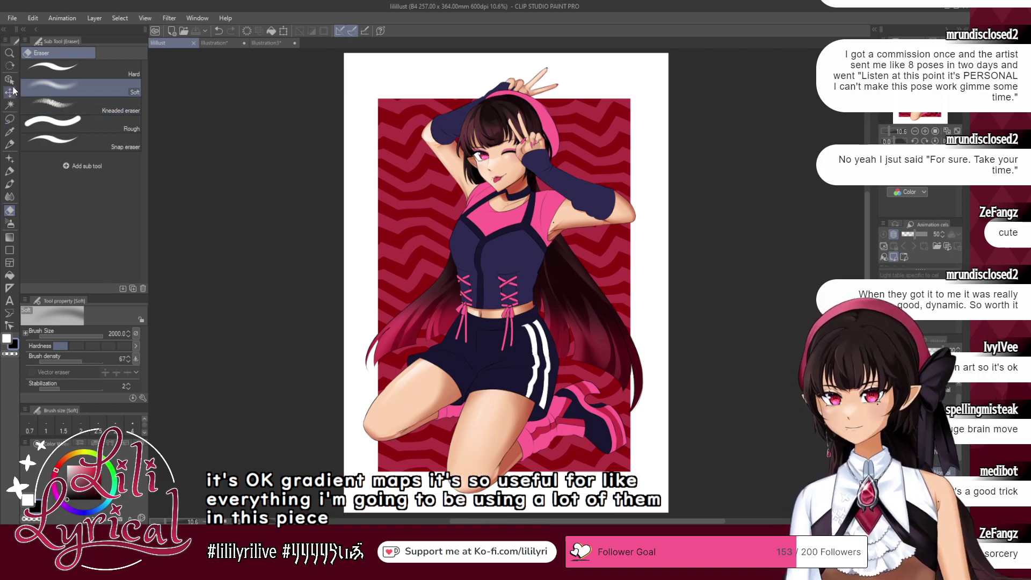
key("ctrl+z")
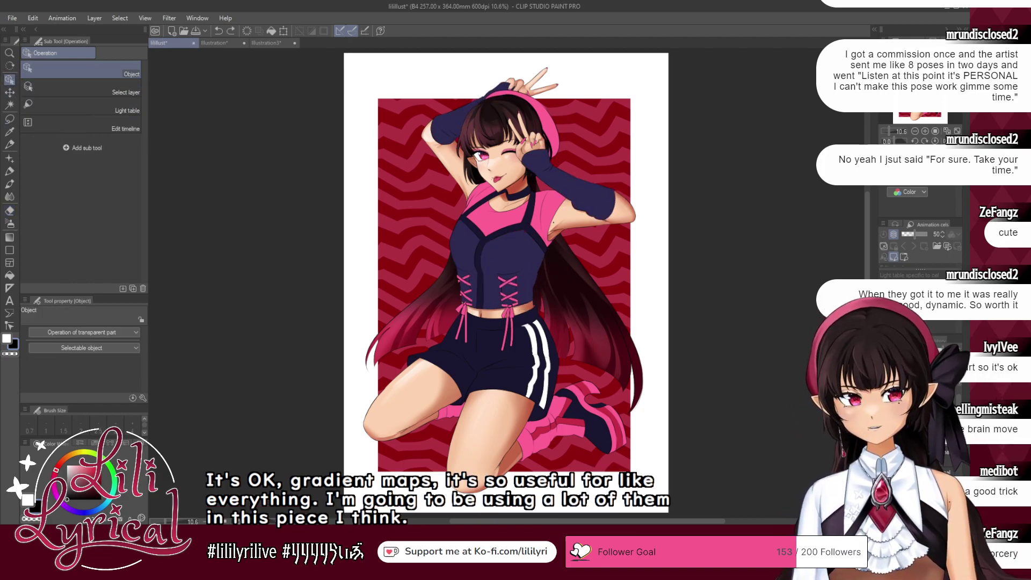
left_click(10, 223)
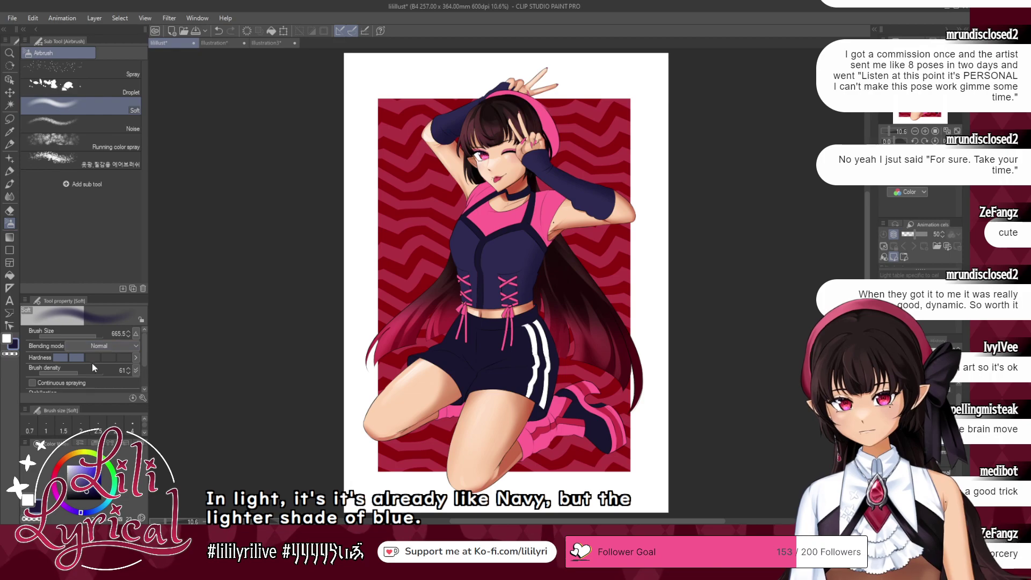
left_click(91, 336)
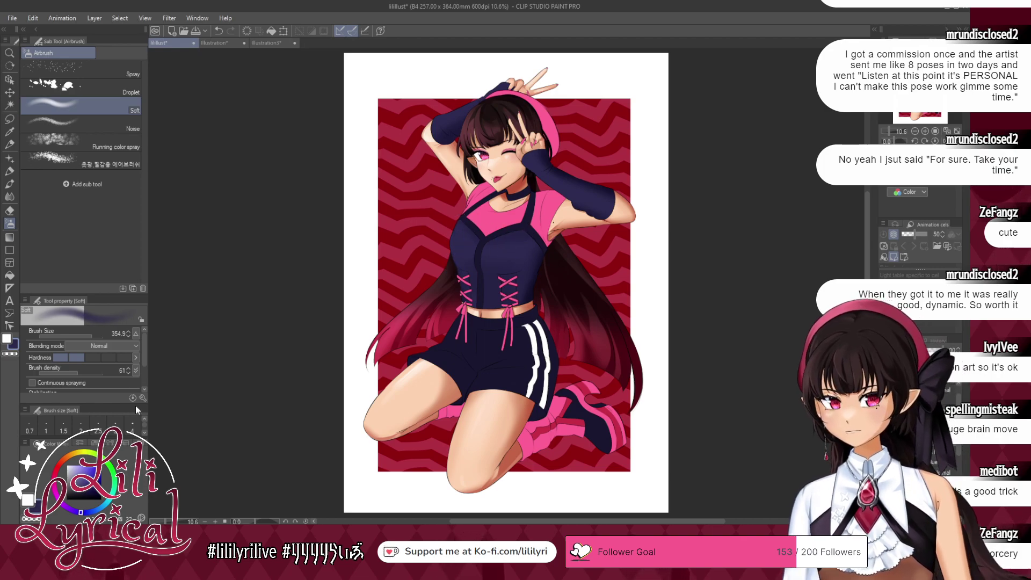
- Paint lighter blue highlights on the chest of the navy top with りりペイント at sizes 149.5 and 127.7
left_click(7, 184)
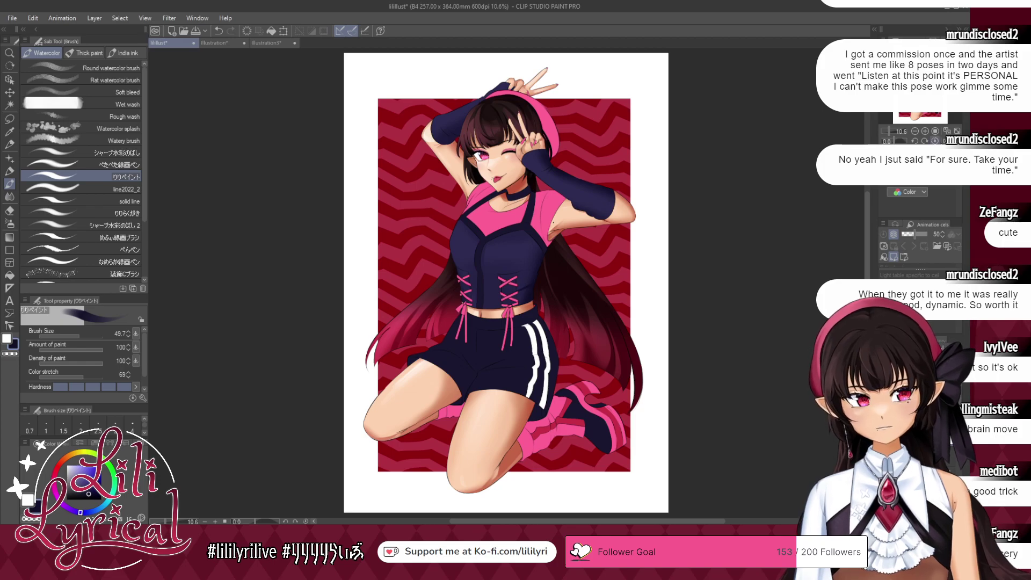
left_click(925, 131)
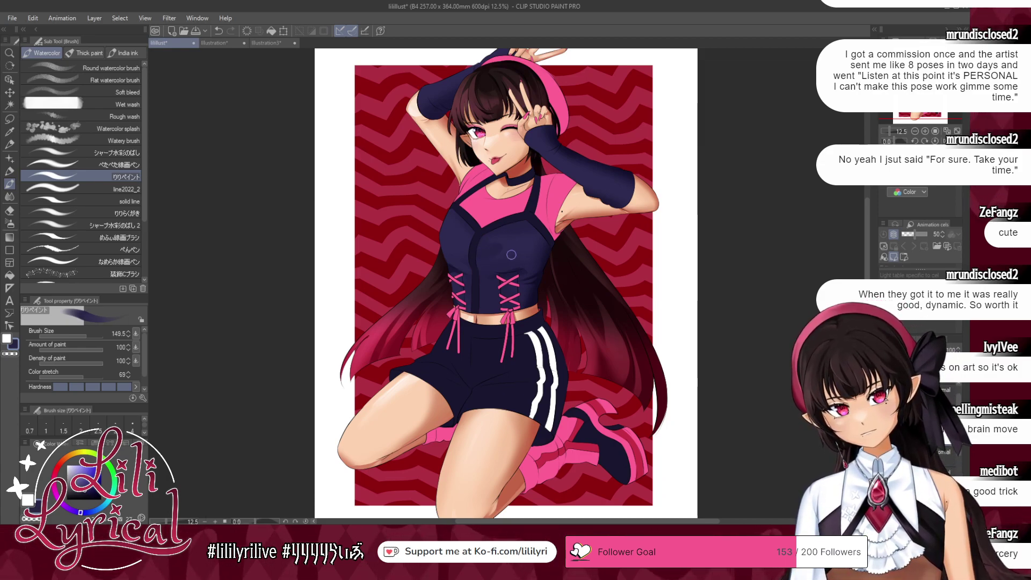
left_click(84, 335)
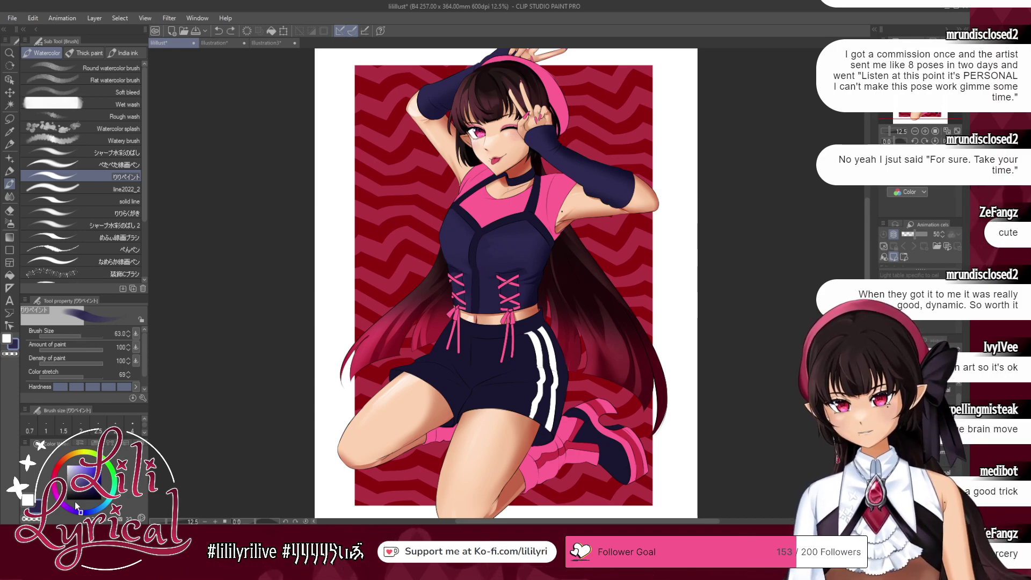
left_click(85, 334)
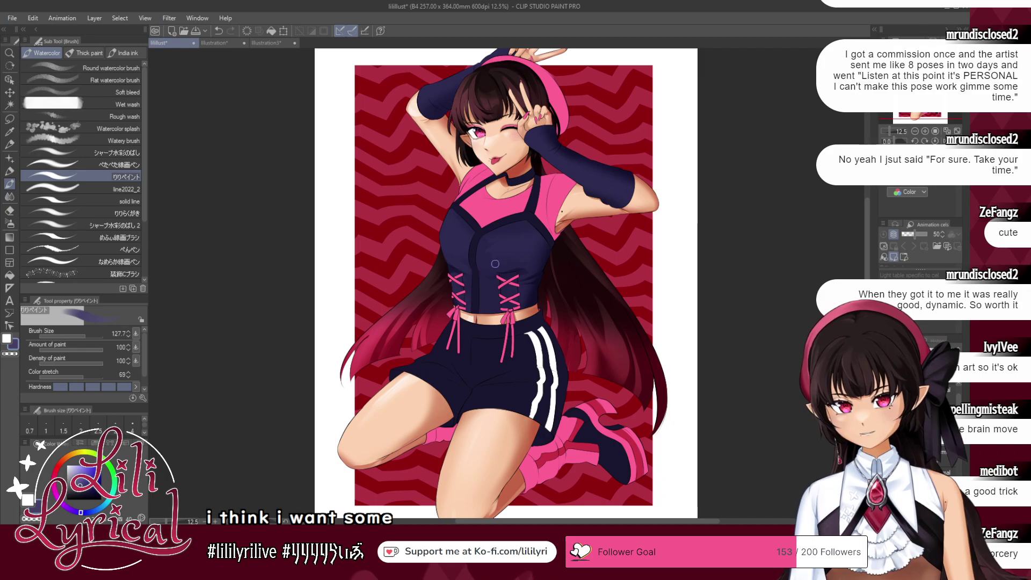
left_click_drag(457, 242, 468, 249)
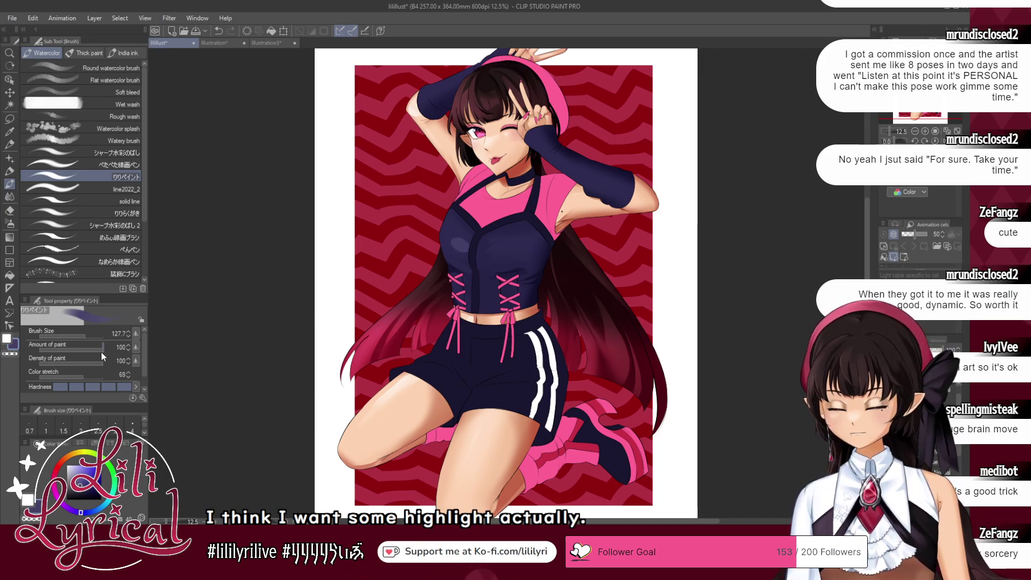
- Paint and blend fabric folds across the chest of the navy top with りりペイント at sizes 49.7 and 14.1
left_click(81, 335)
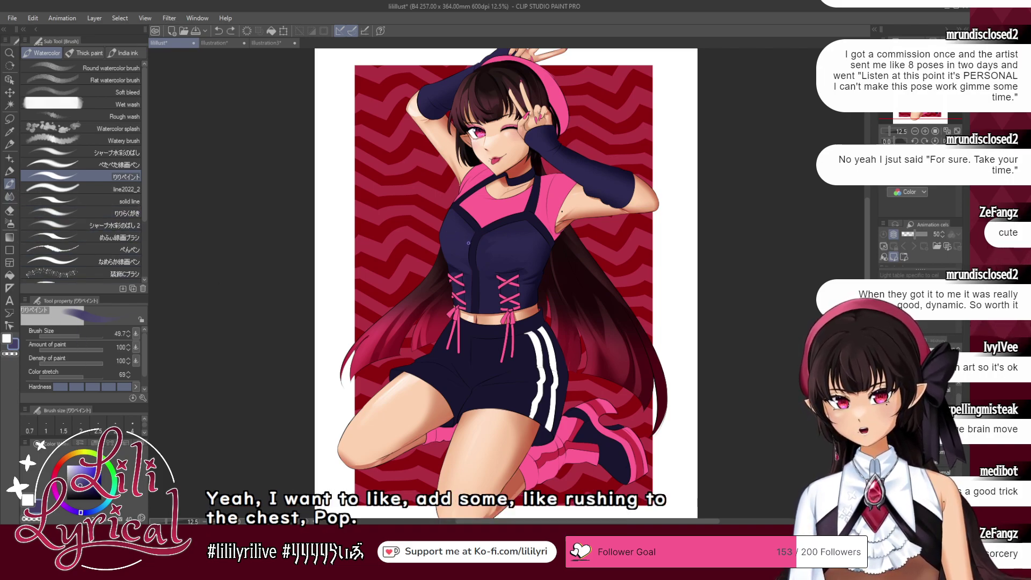
left_click_drag(453, 241, 470, 248)
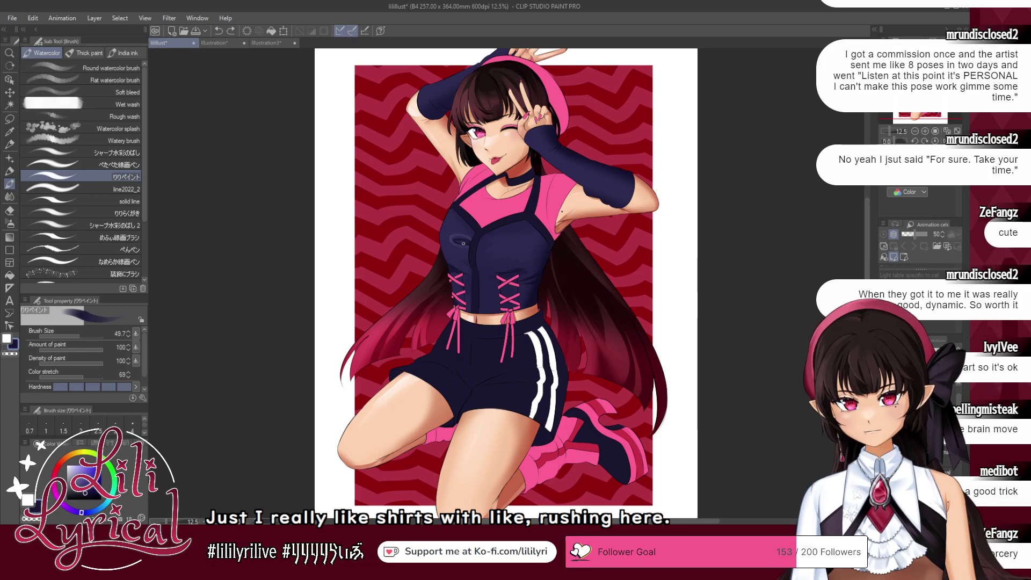
key("alt")
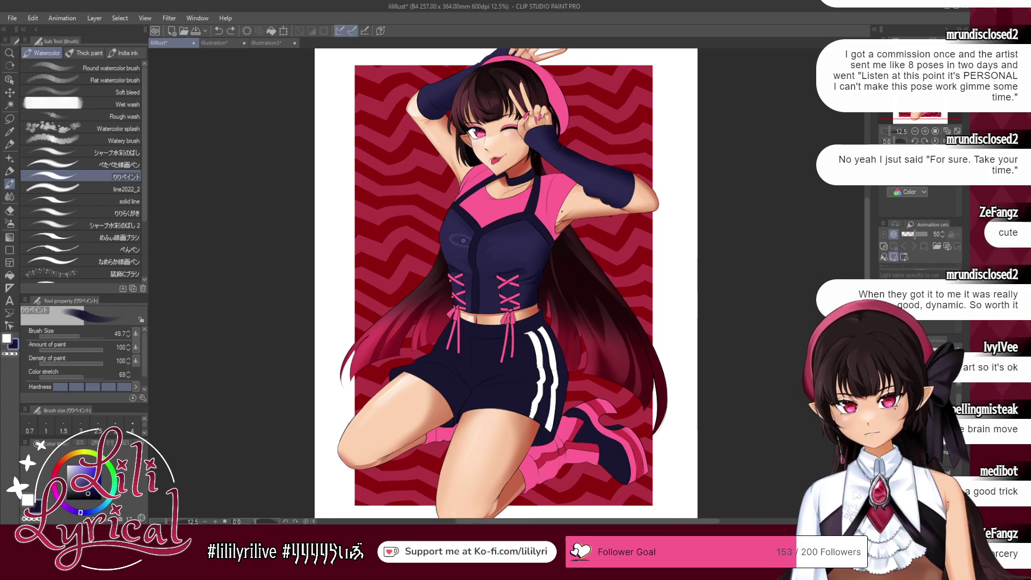
key("ctrl+y")
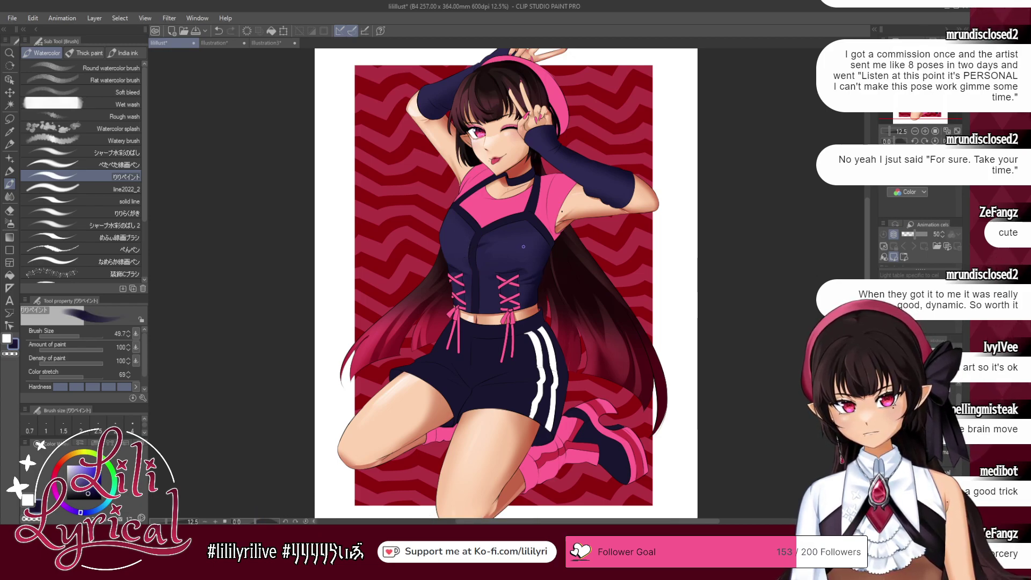
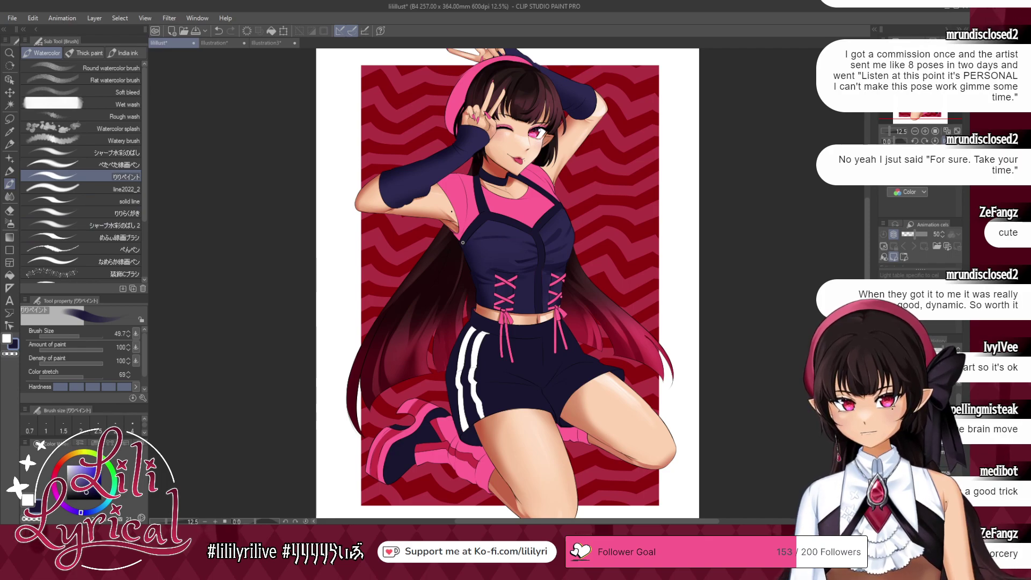
left_click(9, 197)
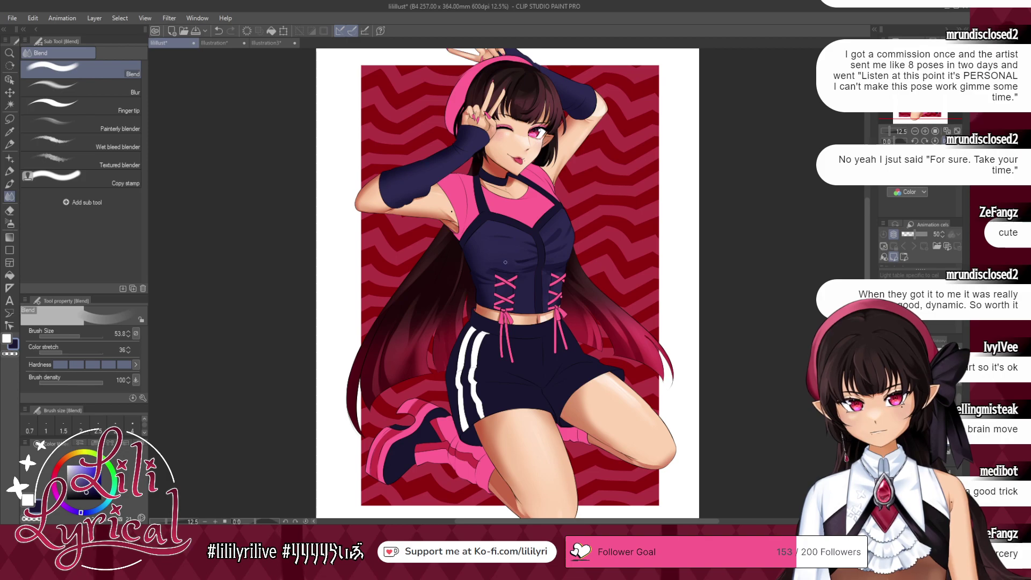
left_click(9, 184)
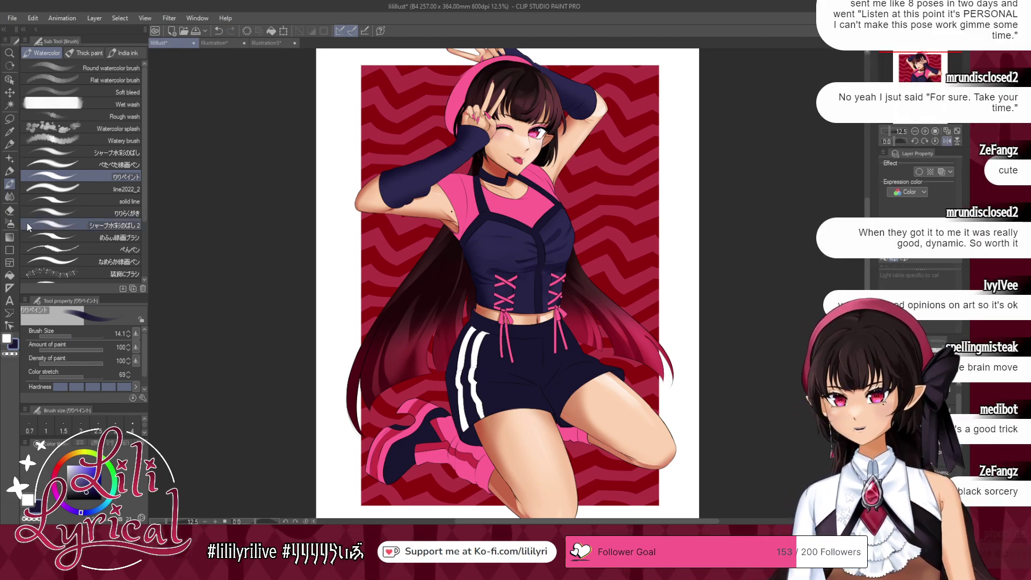
- Shade the navy arm sleeves with soft lighter blue tones using the Soft airbrush at size 204.7
left_click(9, 223)
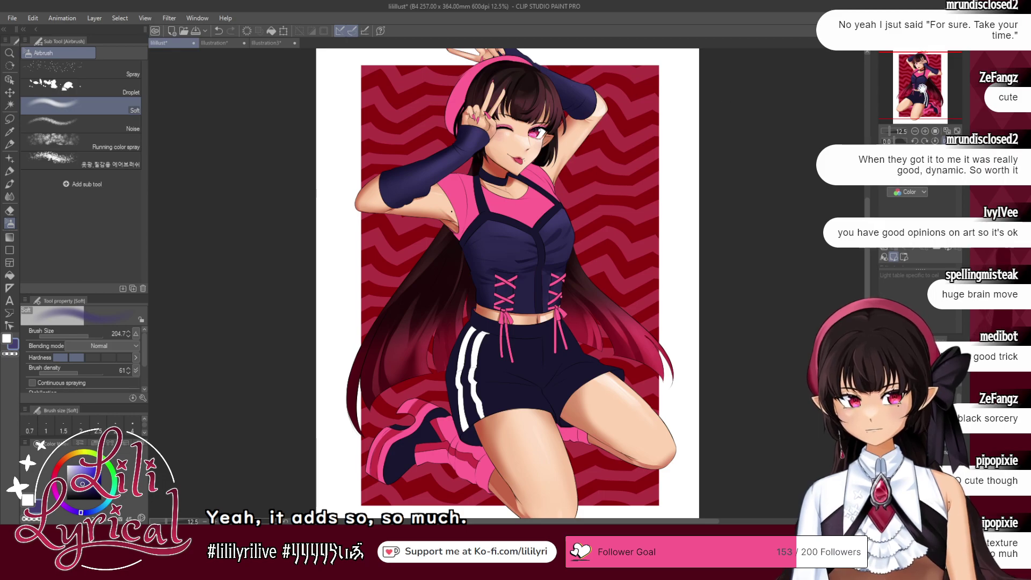
left_click_drag(923, 88, 922, 80)
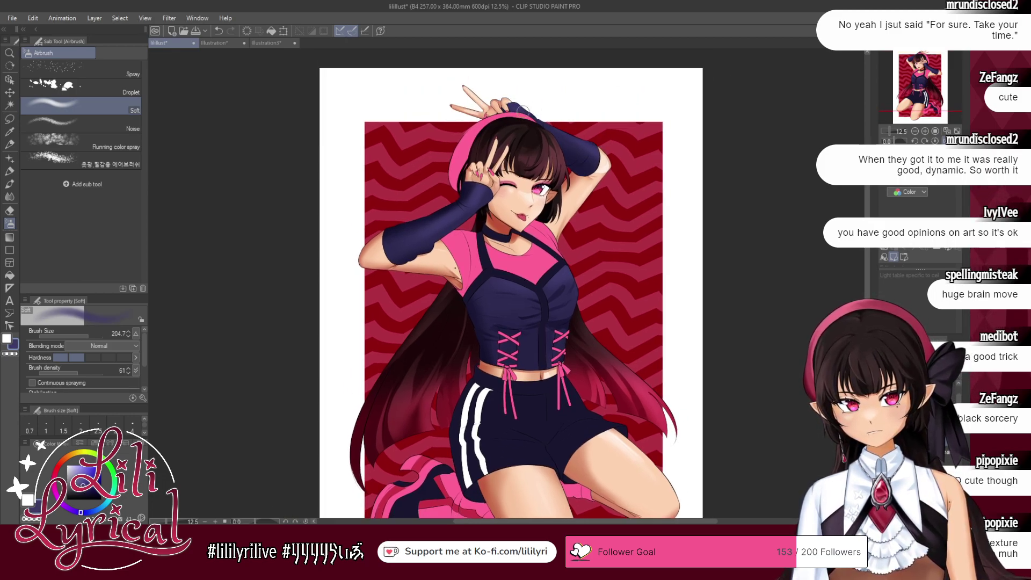
- Flip the canvas horizontally, and paint fold shading near the wrist of the front arm's blue sleeve, softening it with Blur
left_click(946, 140)
left_click_drag(932, 83, 940, 84)
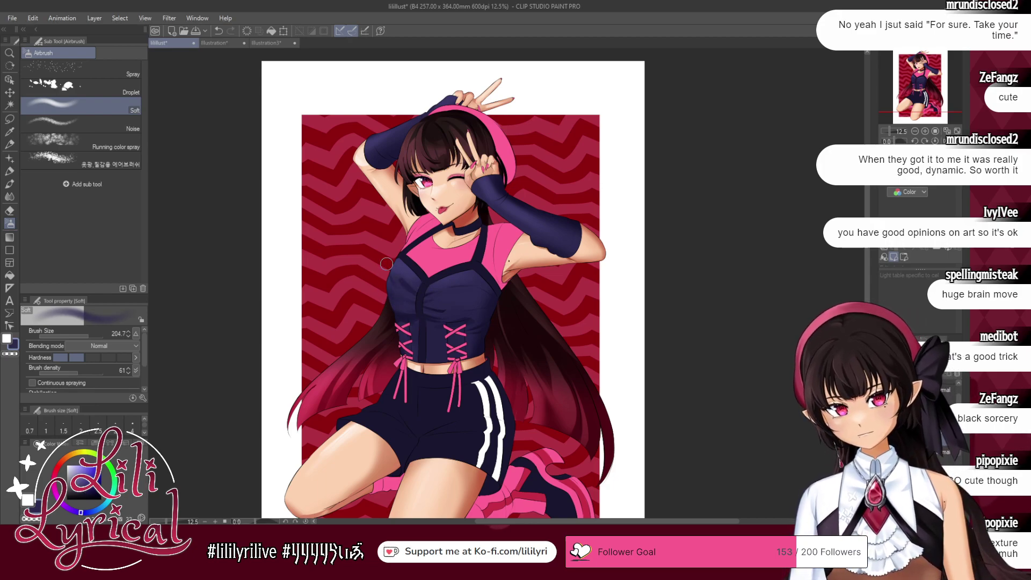
left_click(9, 183)
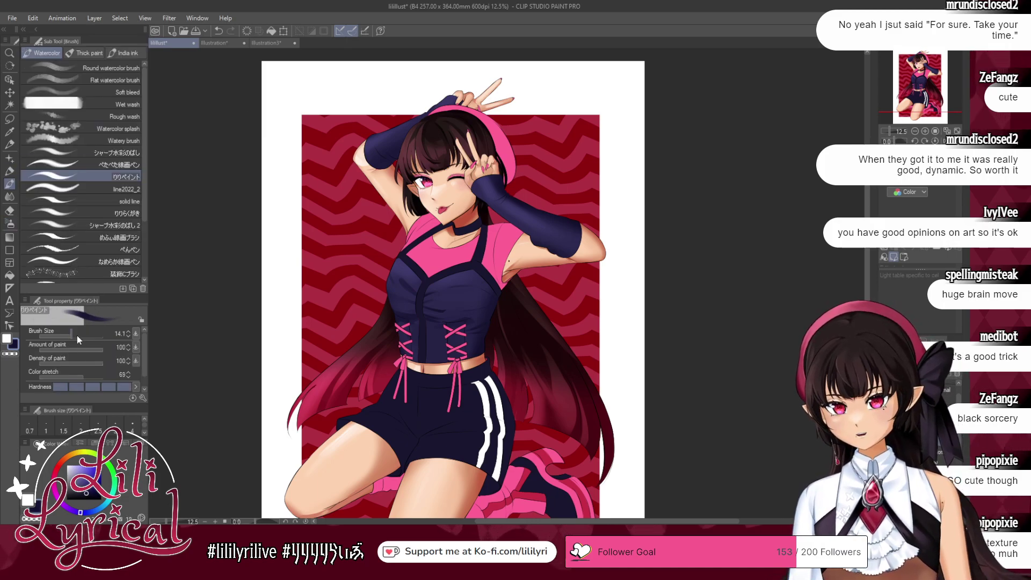
left_click_drag(77, 336, 82, 336)
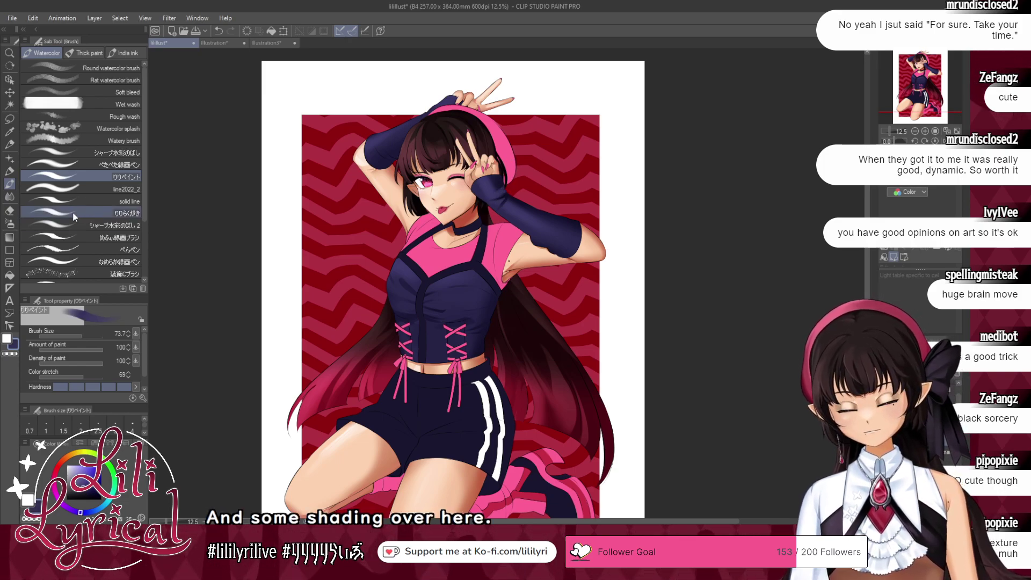
key("j")
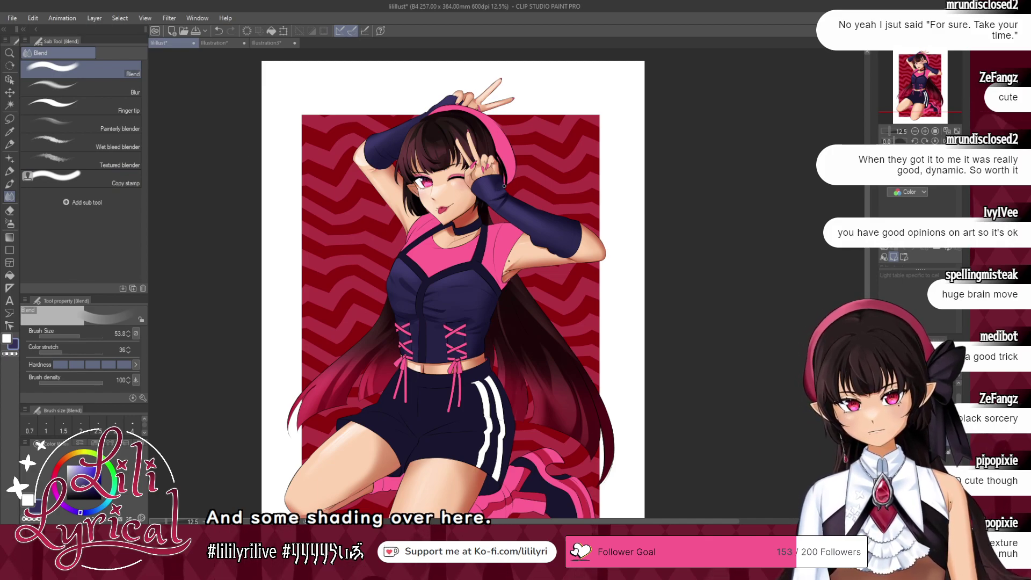
left_click(101, 89)
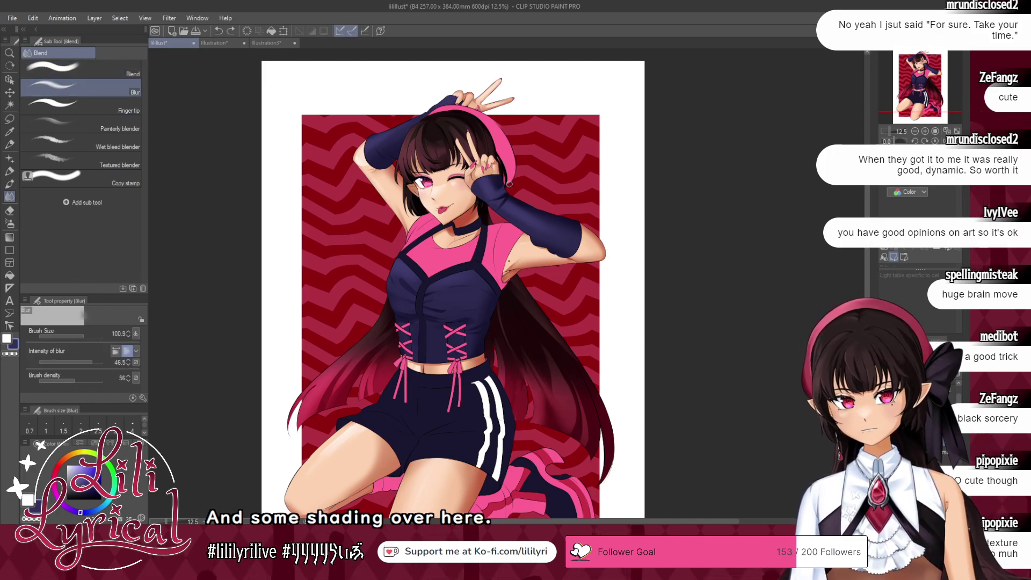
left_click_drag(509, 184, 511, 200)
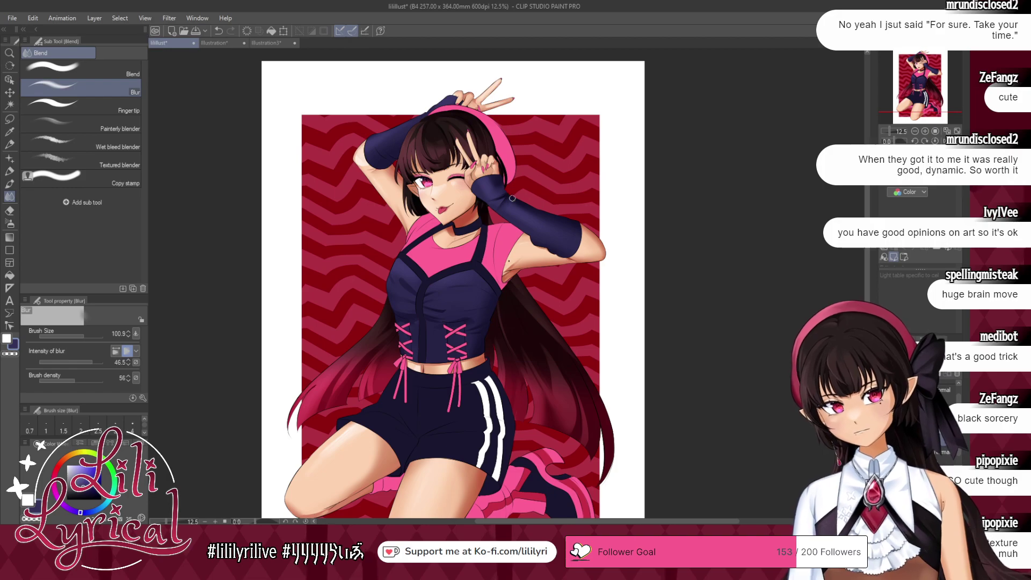
- Paint more fold shading along the front arm's blue sleeve towards the elbow and soften it with the Blur tool at size 328
key("b")
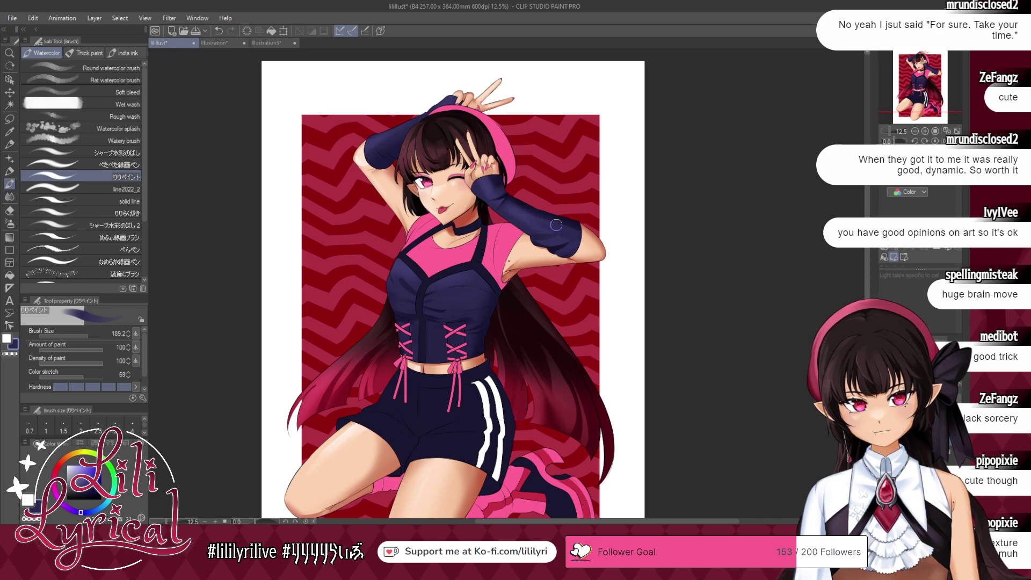
left_click(10, 196)
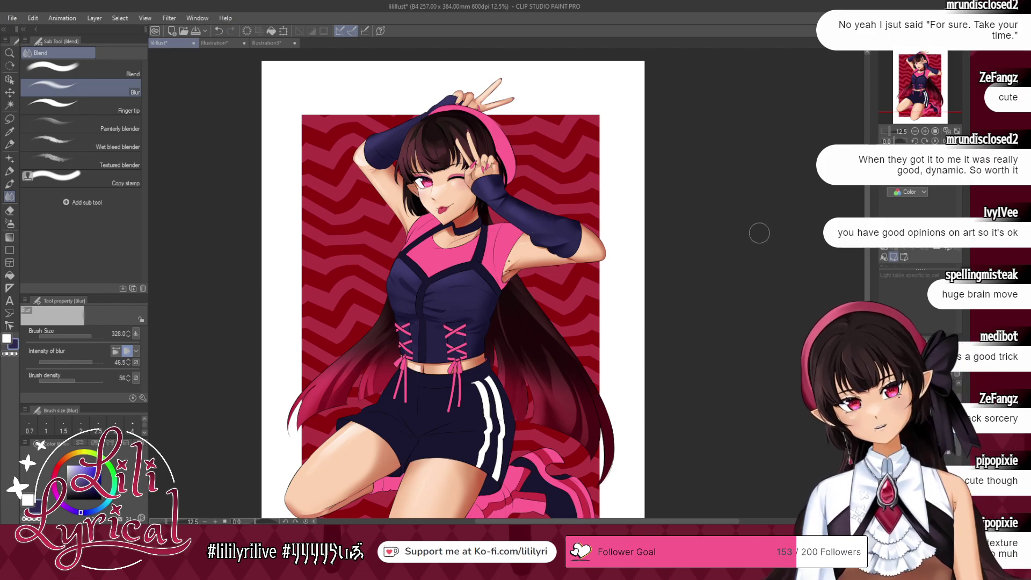
key("b")
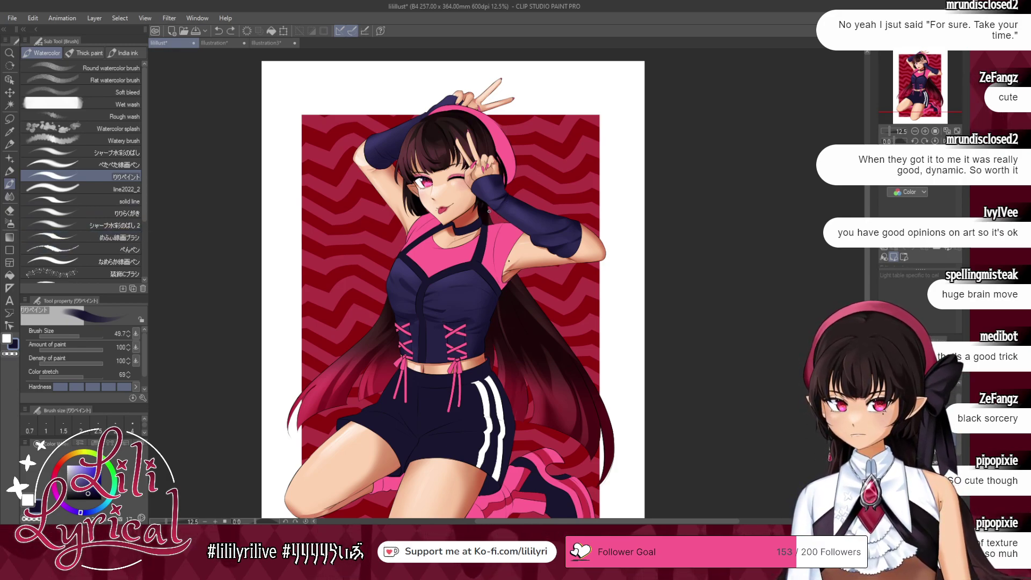
left_click(10, 197)
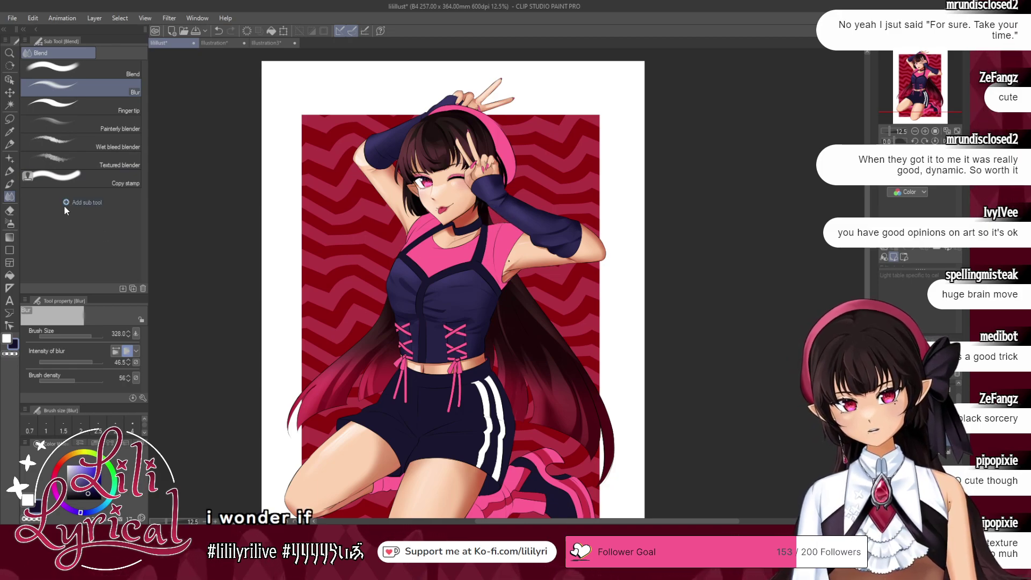
key("b")
left_click(86, 333)
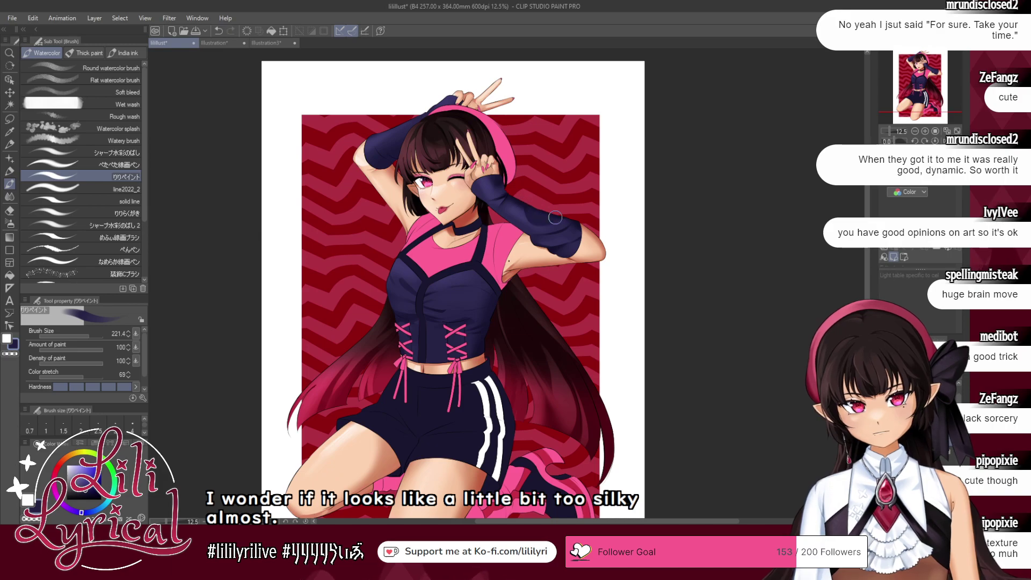
left_click(11, 197)
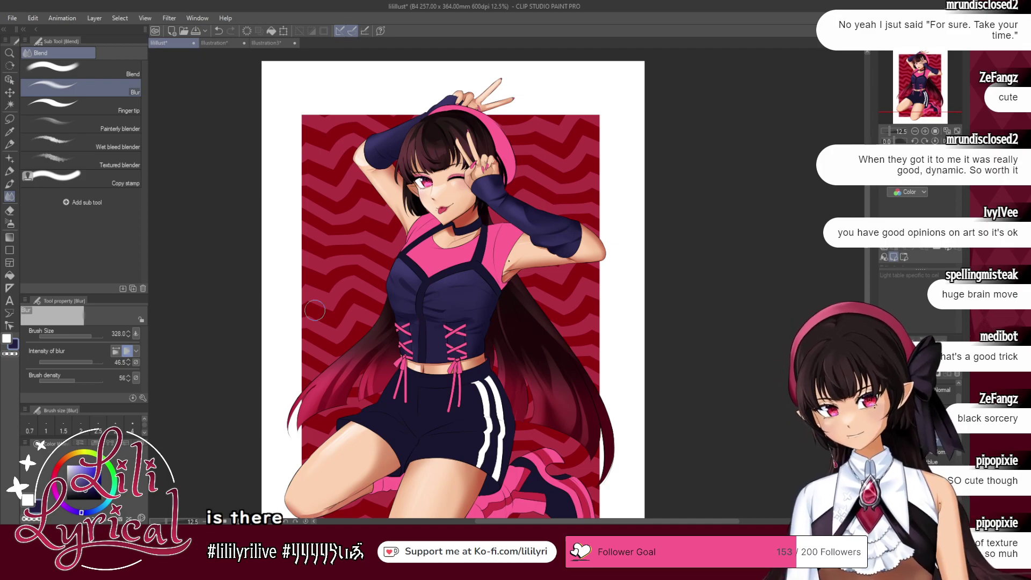
- Paint fold shading on the blue sleeve of the arm behind the head with a size 118.1 brush and blend it with Blur and Soft airbrush
key("b")
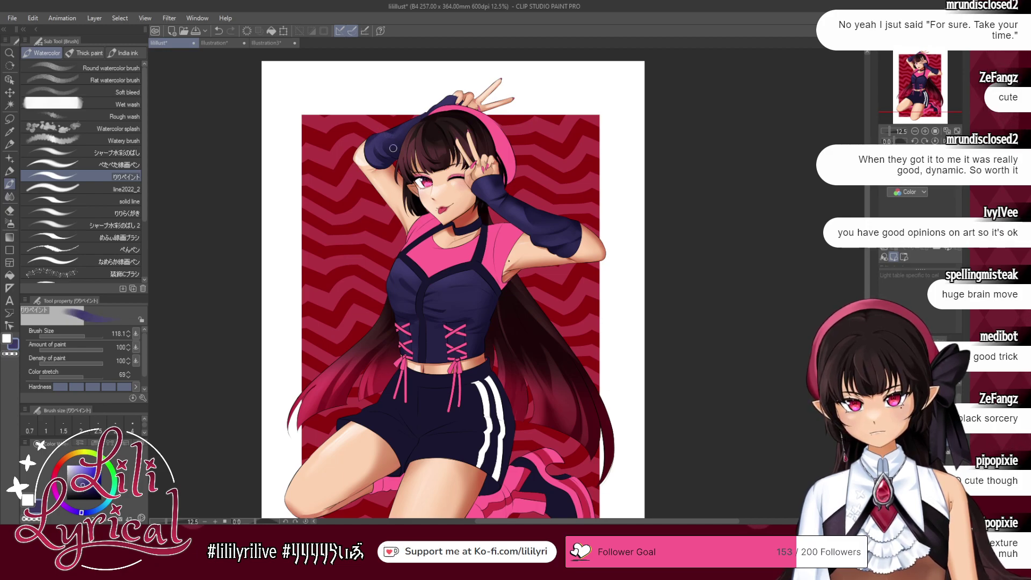
key("j")
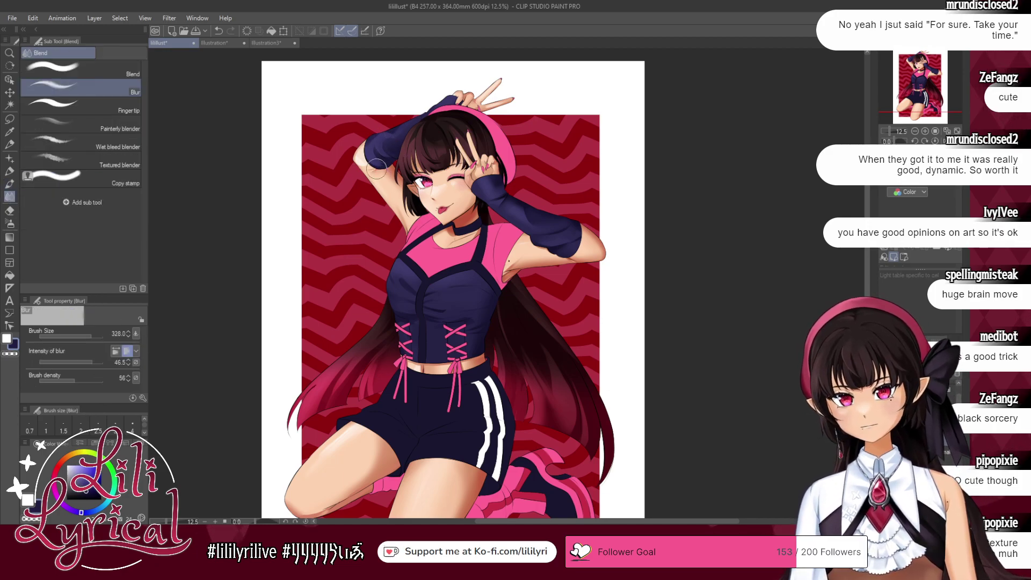
key("b")
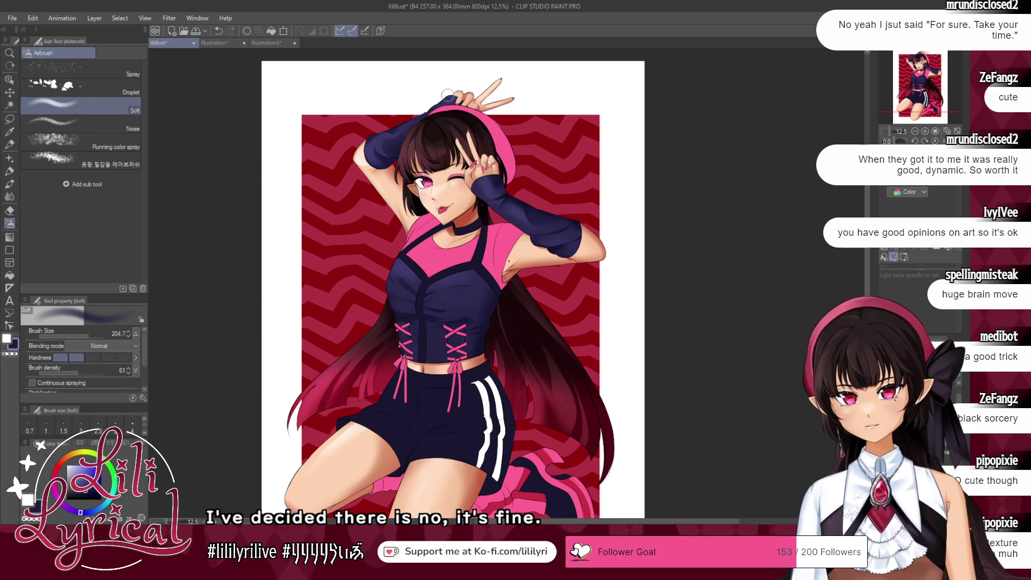
- Duplicate the shaded blue sleeves and bodice and recolour the copy red with a gradient map
key("b")
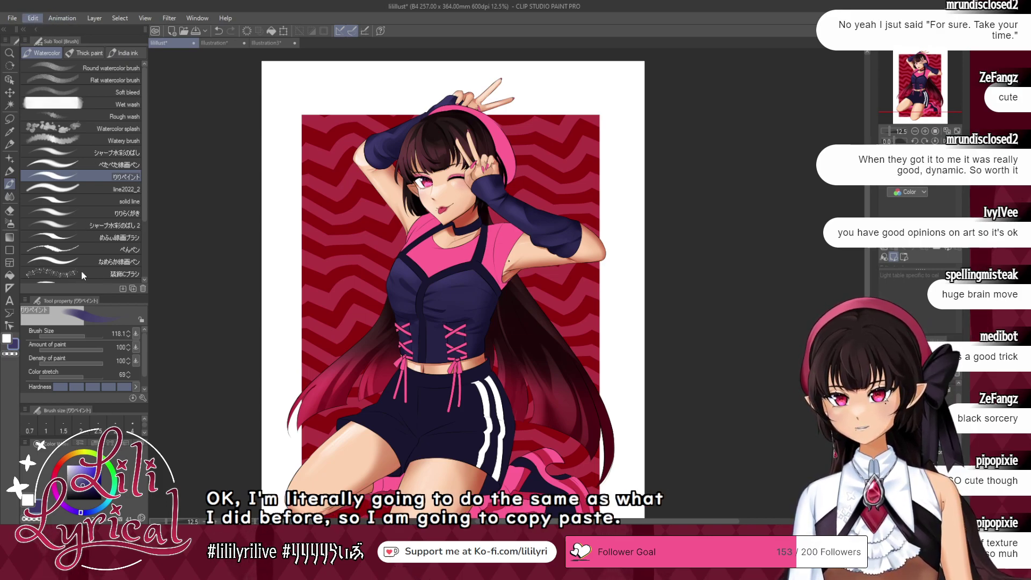
left_click(247, 355)
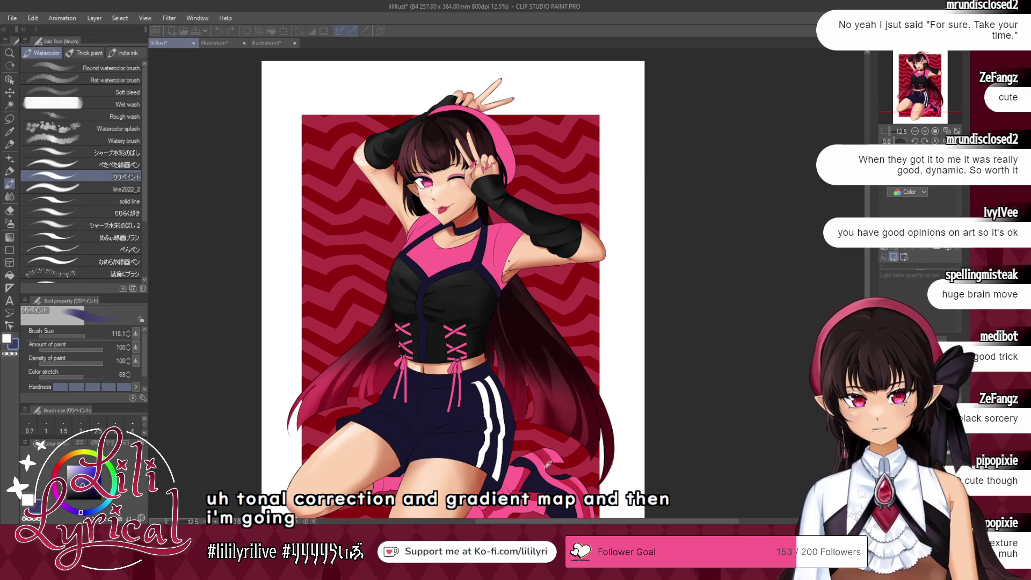
double_click(549, 452)
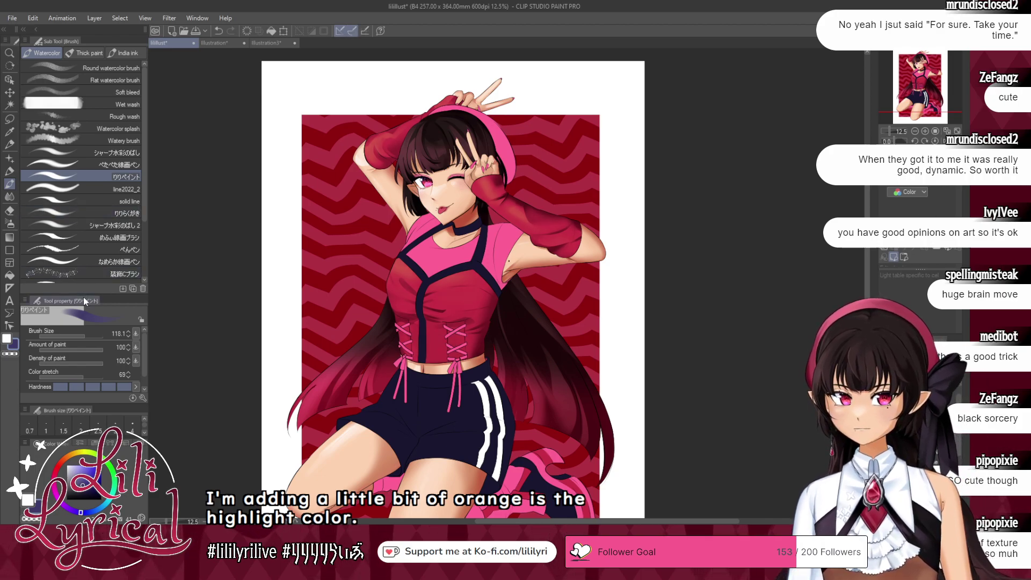
- Erase the red copy from the bodice with the Hard eraser to uncover the blue, and set the eraser size to 204.7
key("e")
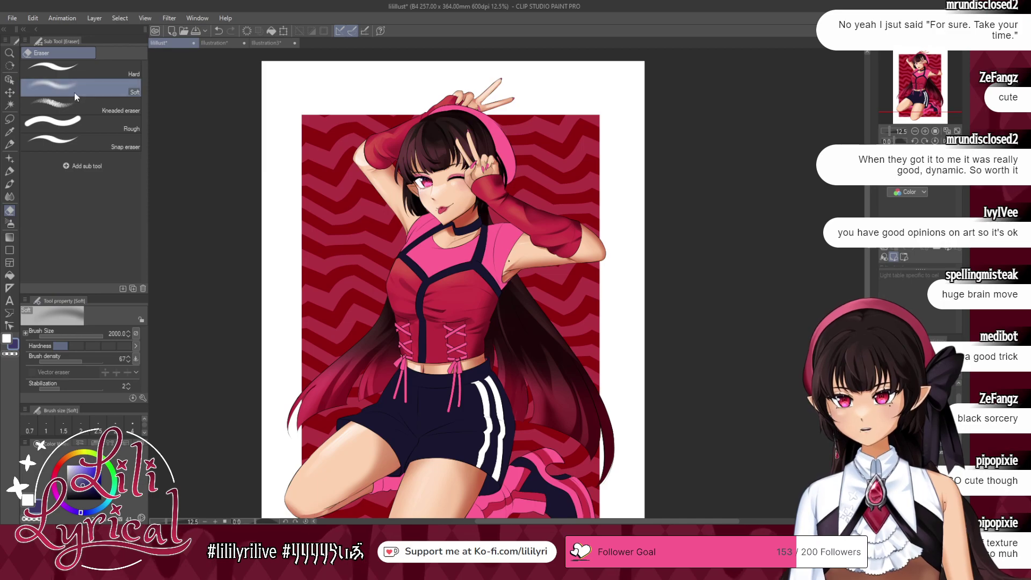
left_click(69, 68)
mouse_move(424, 294)
left_mouse_down()
mouse_move(393, 279)
mouse_move(501, 315)
mouse_move(516, 333)
left_mouse_up()
left_click(79, 335)
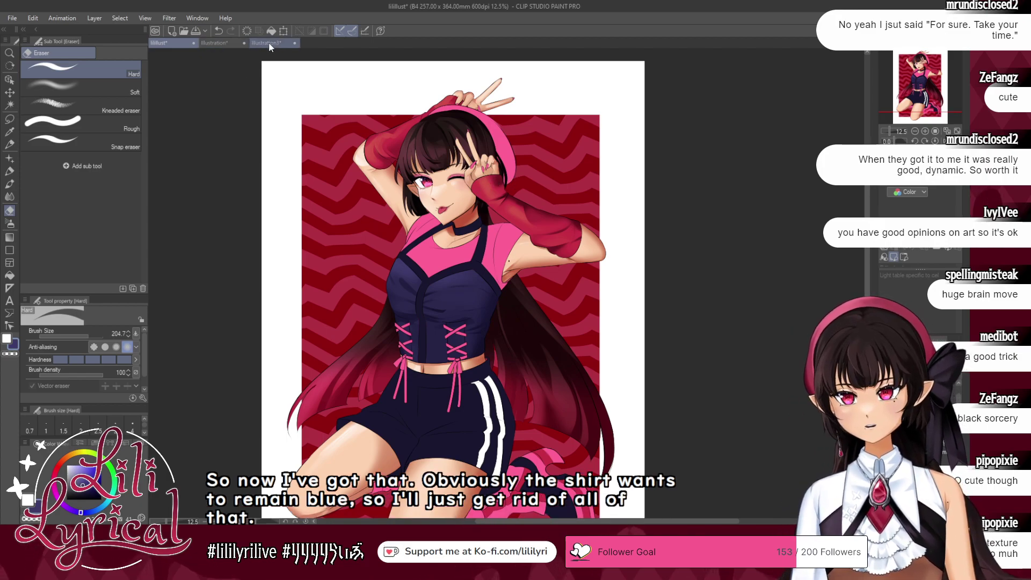
- Check the reference illustrations and erase bands from the red sleeve on the front arm to make red and blue stripes
left_click(227, 47)
left_click(181, 45)
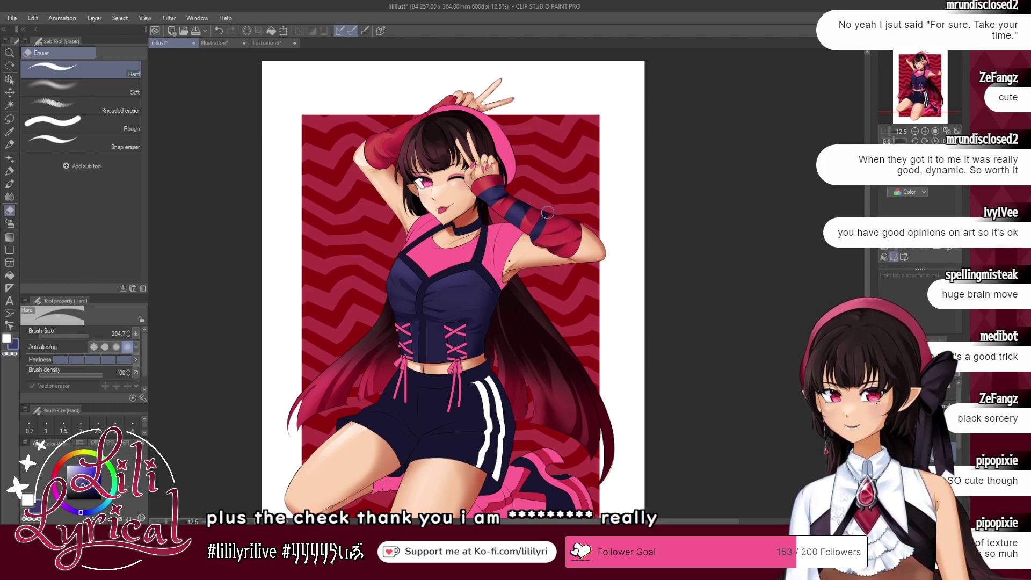
mouse_move(550, 208)
left_mouse_down()
mouse_move(538, 246)
mouse_move(552, 211)
left_mouse_up()
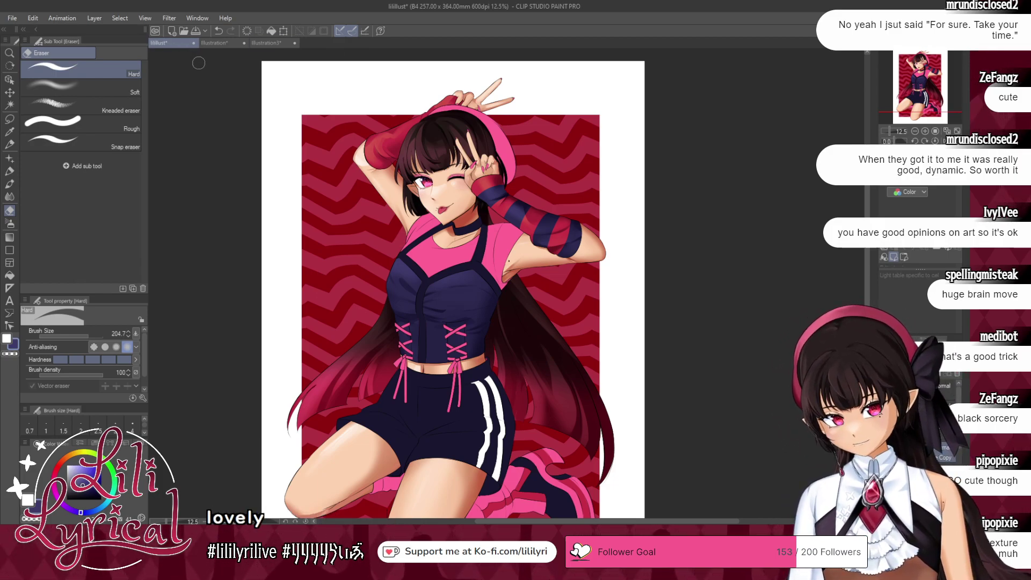
- Erase matching red and blue stripes into the sleeve of the arm behind the head and save the illustration
left_click(211, 43)
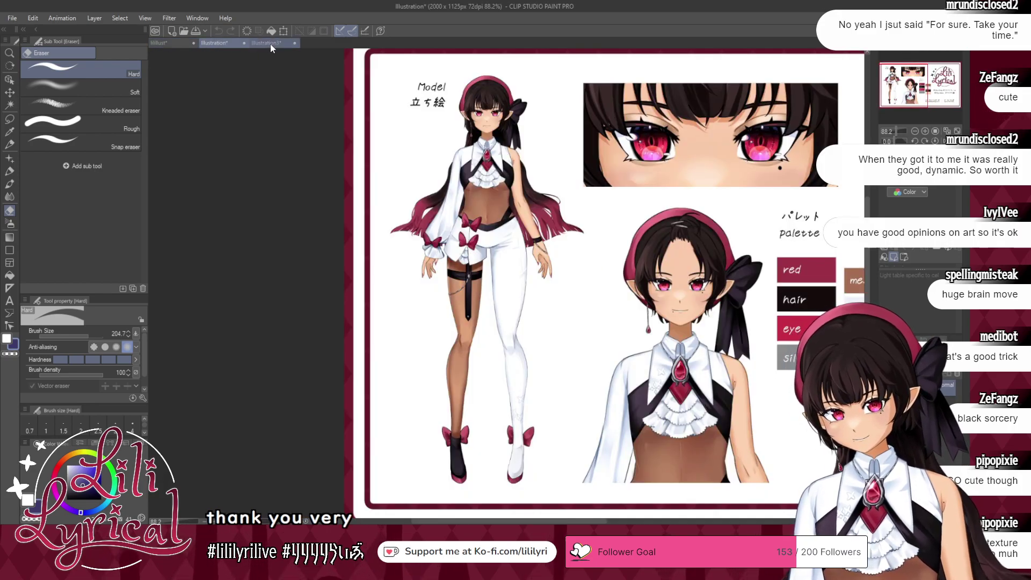
key("ctrl+Tab")
left_click(173, 44)
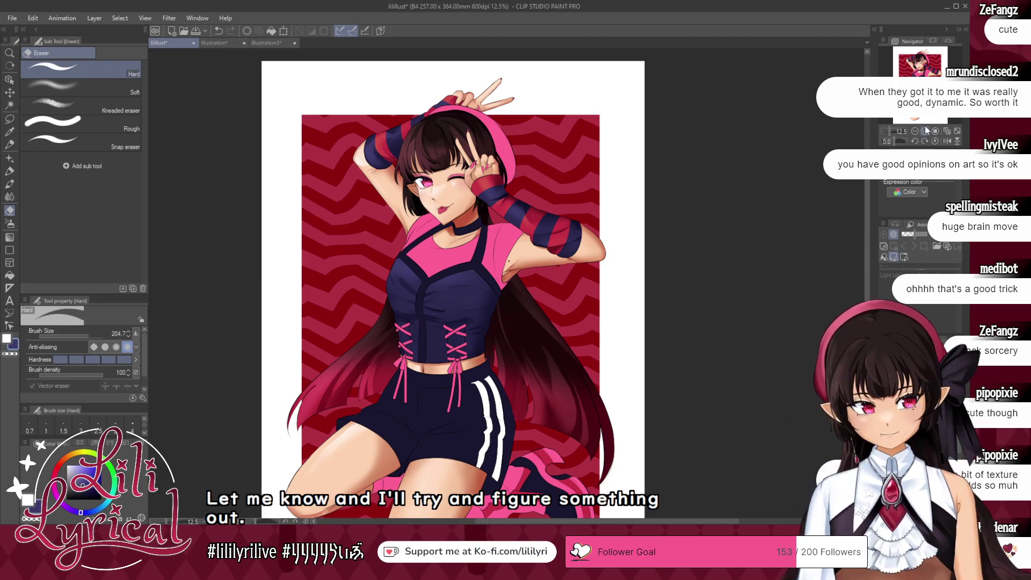
left_click(947, 131)
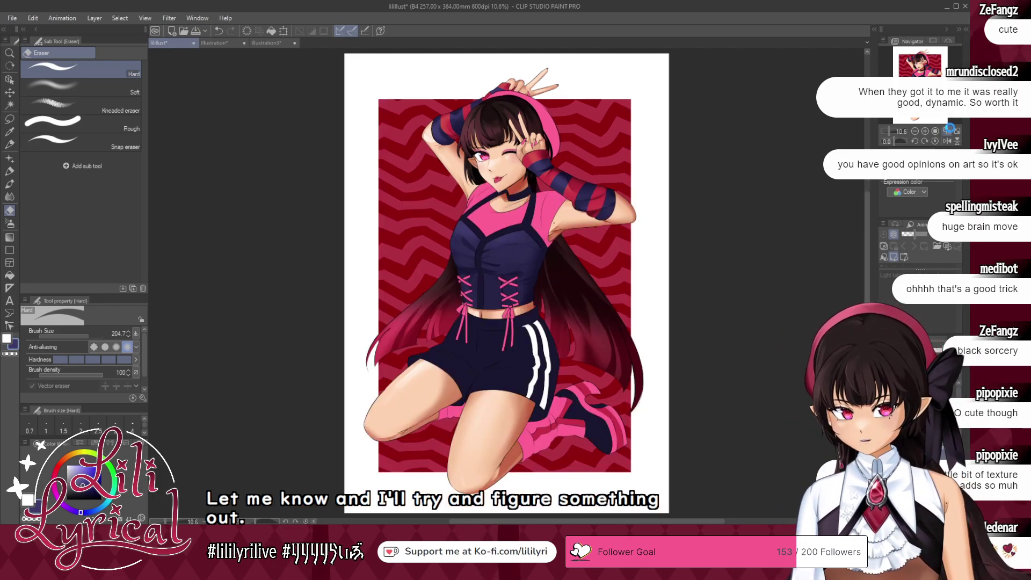
key("ctrl+s")
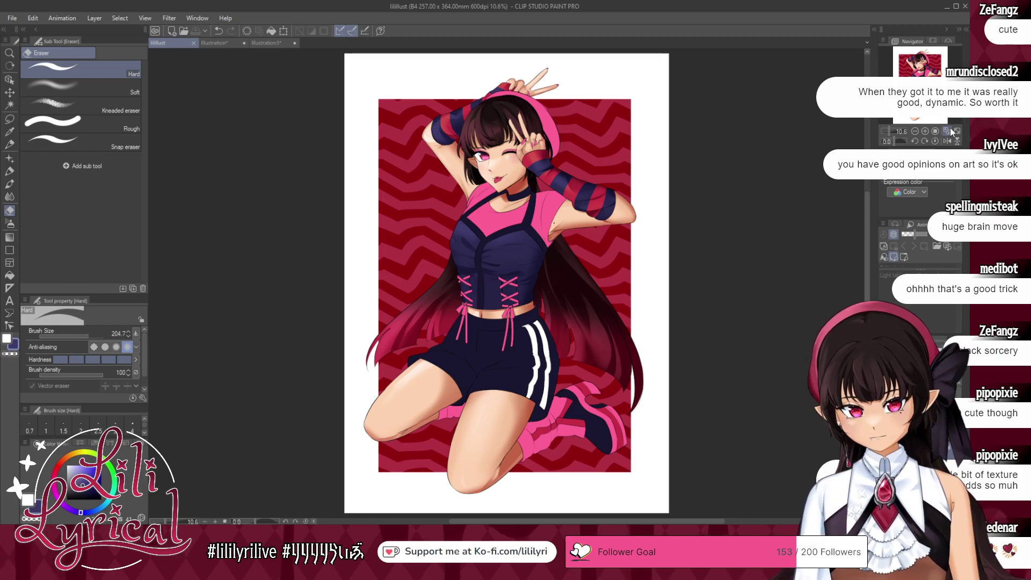
- Repaint the skin shading on the neck below the chin with skin tones sampled from the drawing, and save the illustration
left_click(10, 80)
left_click_drag(515, 191, 517, 191)
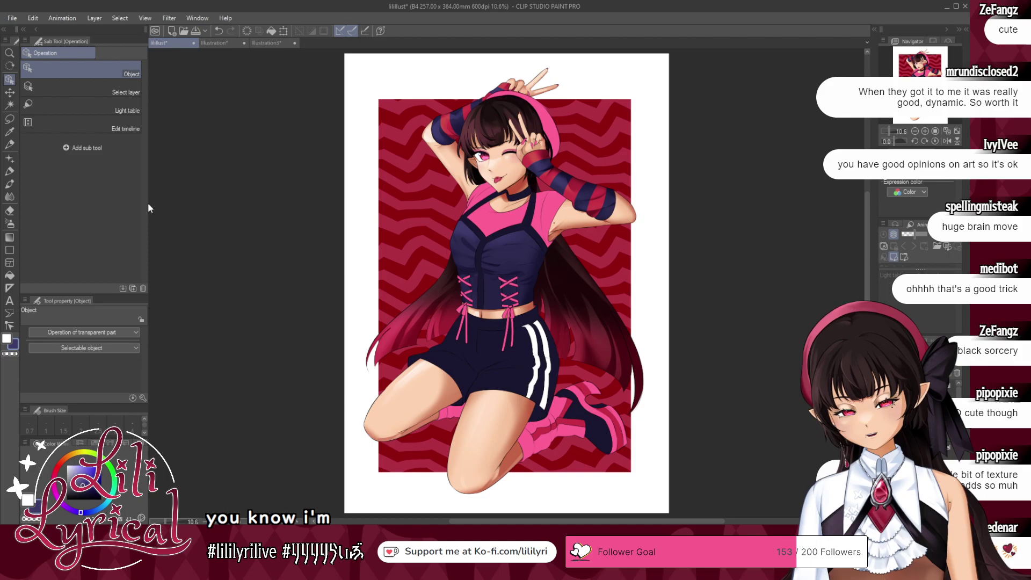
left_click(9, 184)
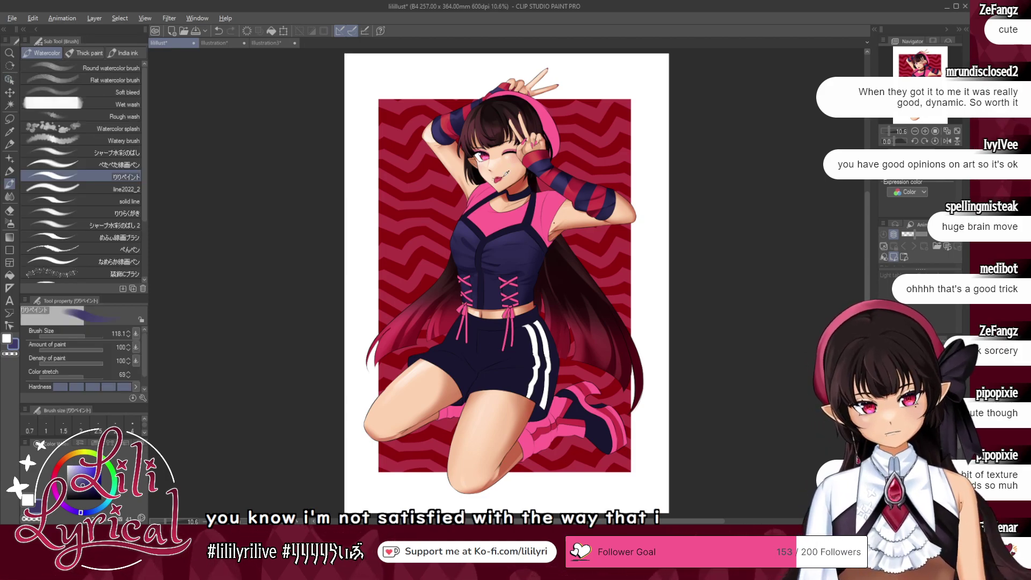
left_click(528, 161, "alt")
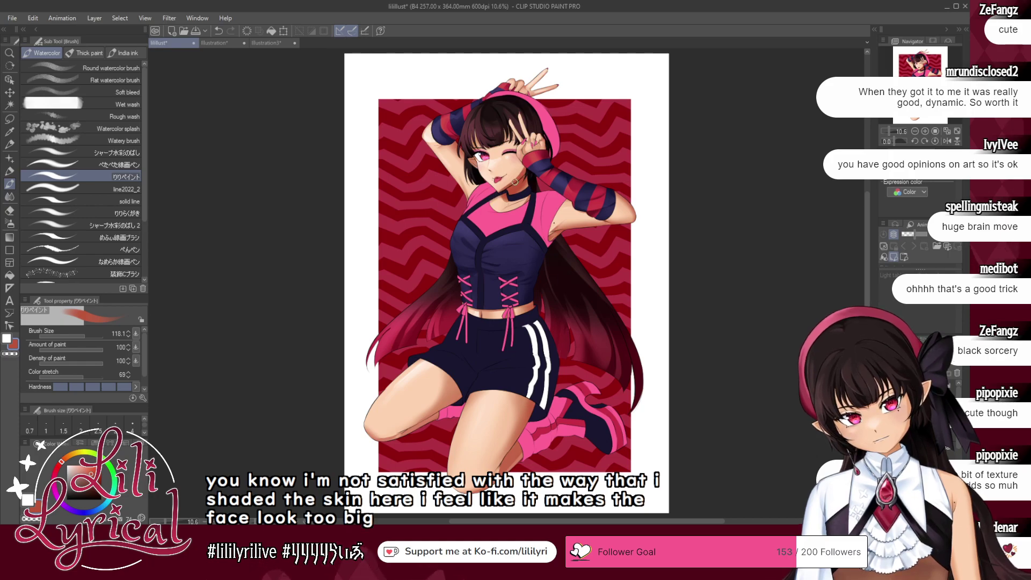
left_click(518, 172, "alt")
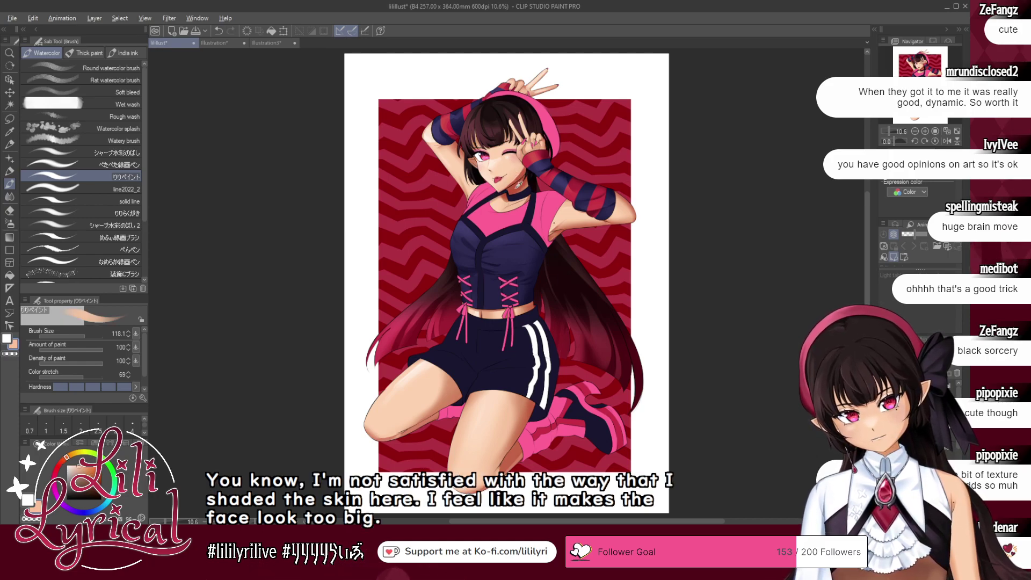
left_click(496, 195, "alt")
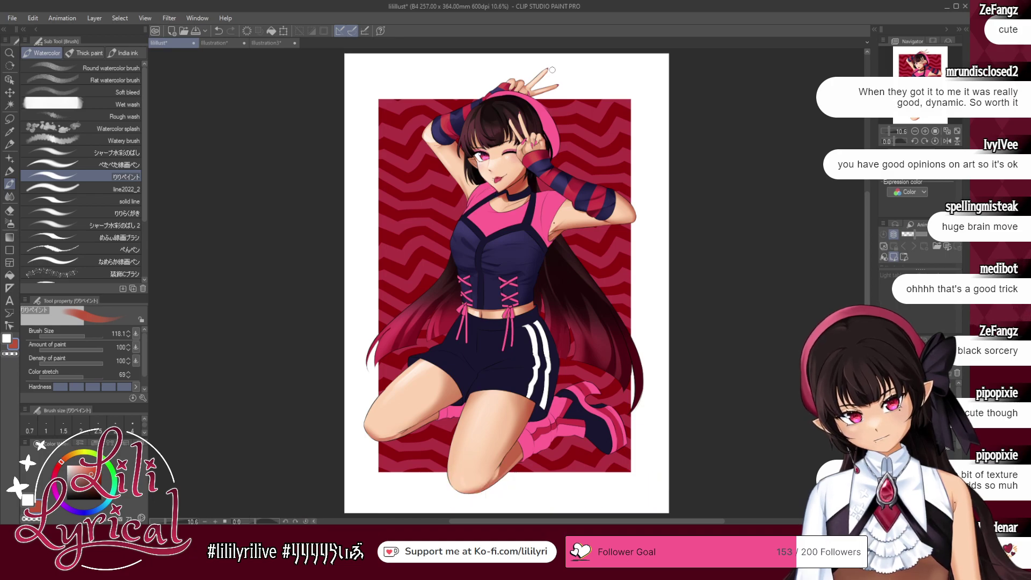
key("ctrl+s")
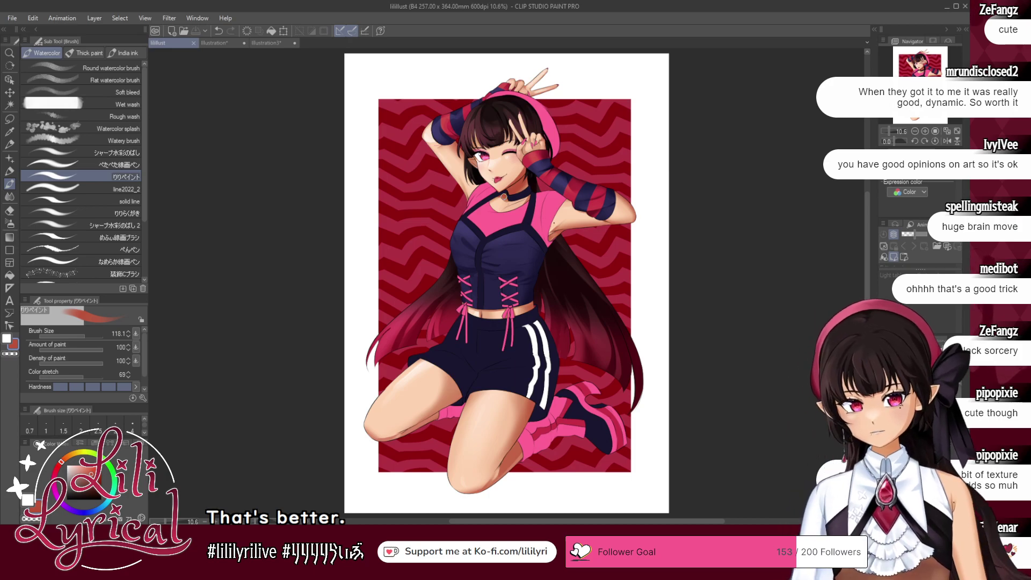
- Select the shorts on the canvas and shade them in dark blue with the Soft airbrush at size 383.9
key("o")
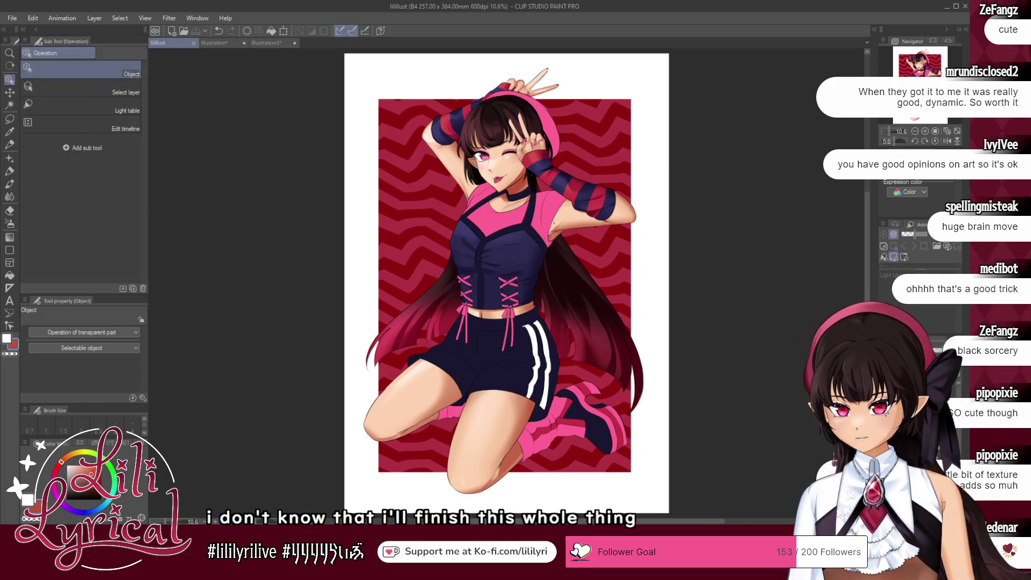
left_click_drag(488, 349, 485, 352)
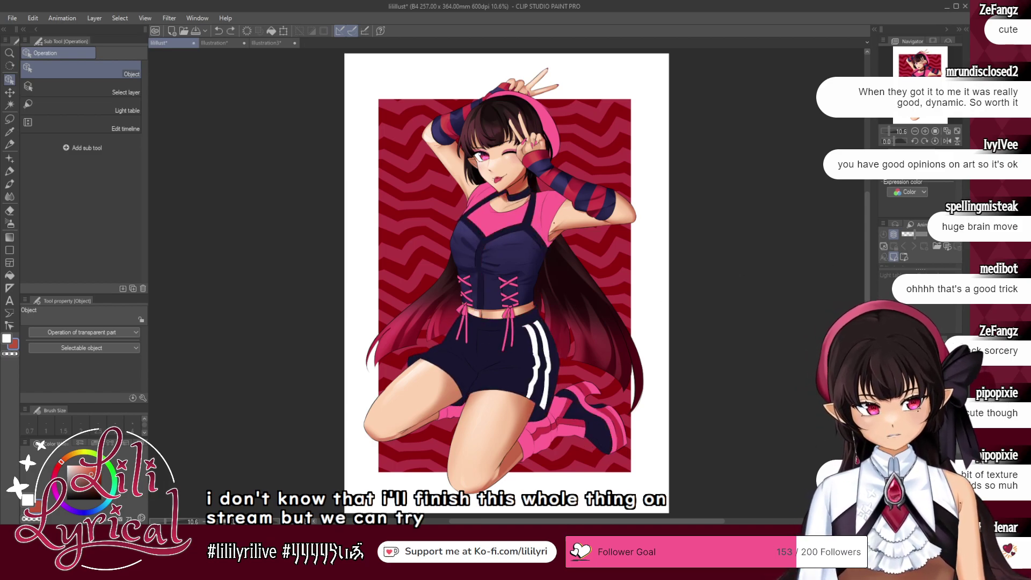
left_click(8, 223)
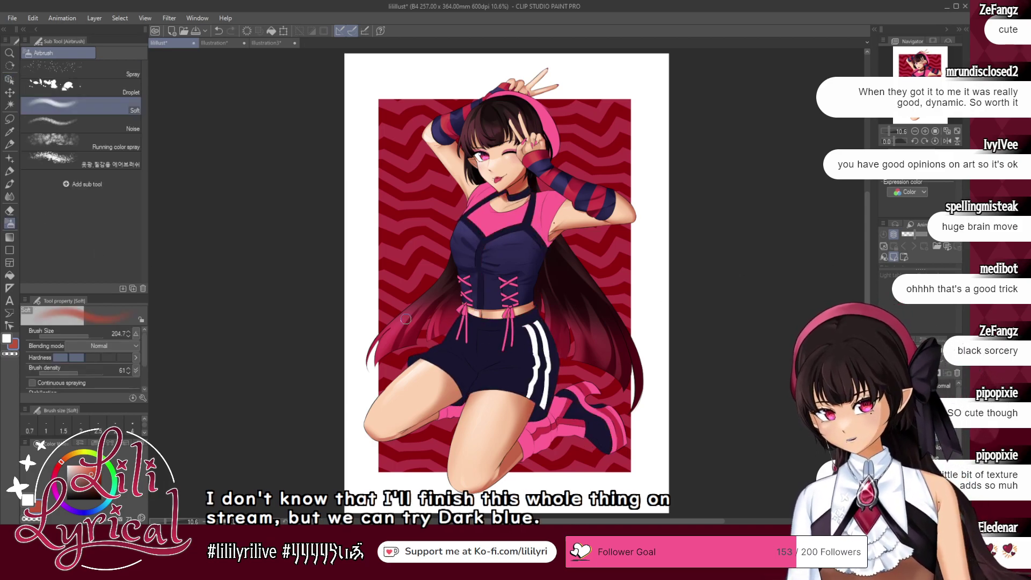
left_click(93, 333)
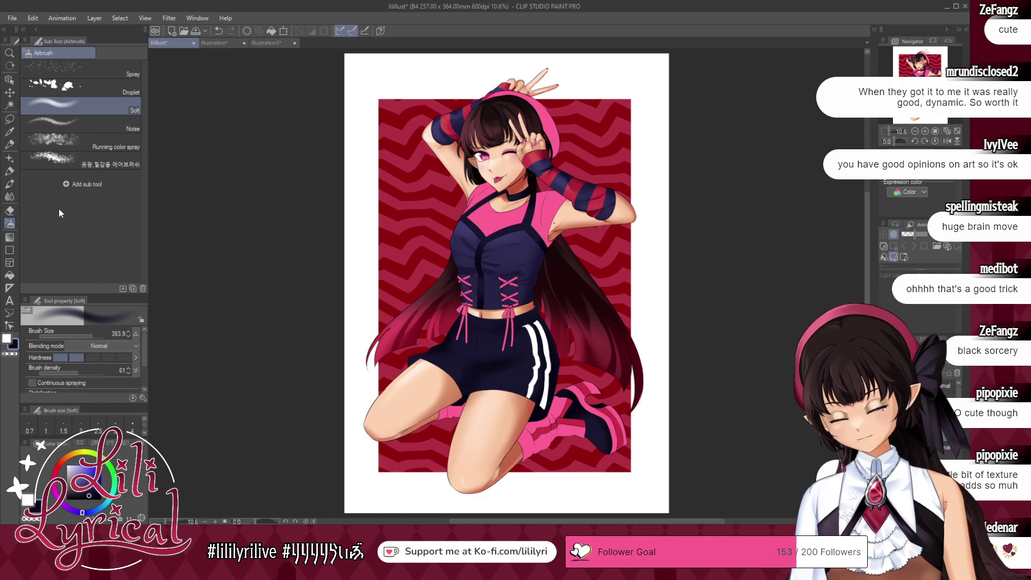
- Paint dark blue fold shadows on the front of the shorts with sampled colour and soften them with Blur
left_click(9, 184)
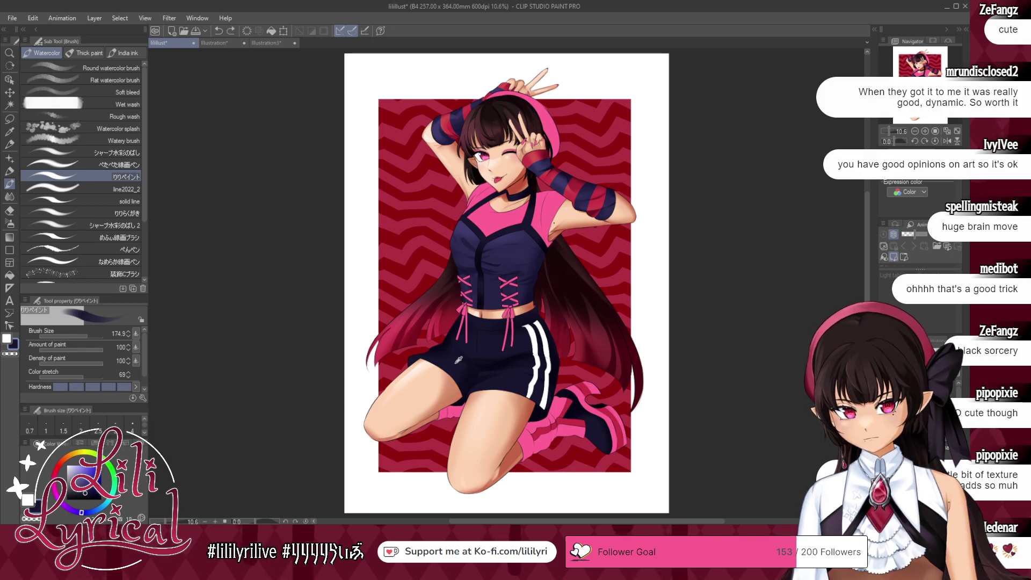
left_click_drag(473, 381, 467, 371)
left_click(468, 385, "alt")
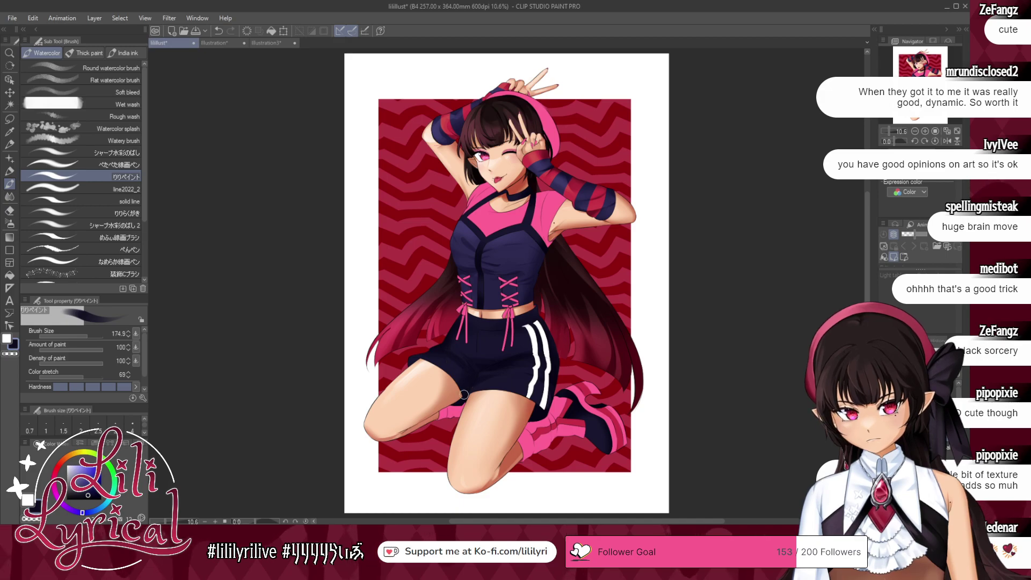
left_click(9, 199)
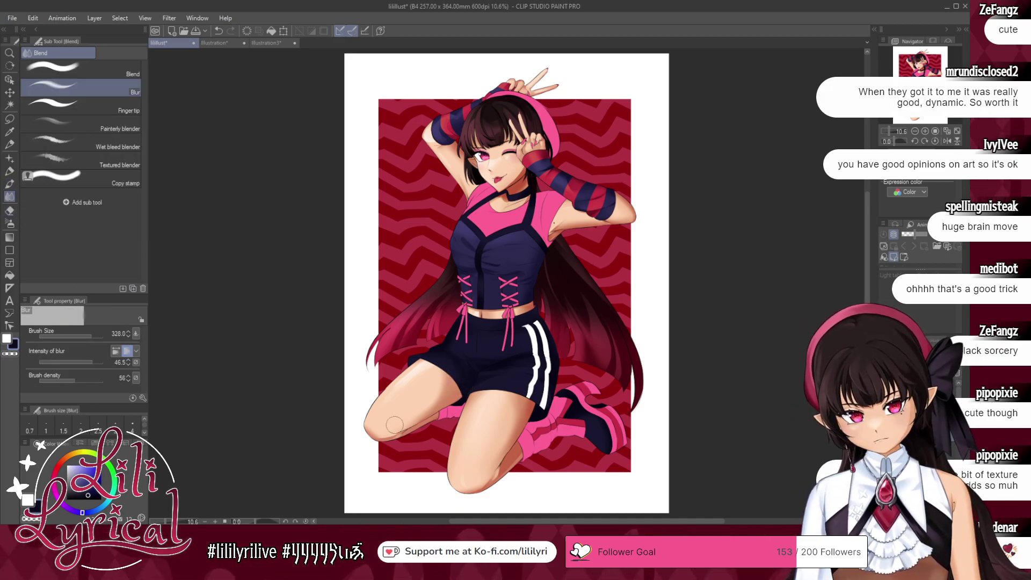
- Paint the middle seam of the shorts with a brush of size 24.5 and soften it with Blur and Blend
left_click(9, 183)
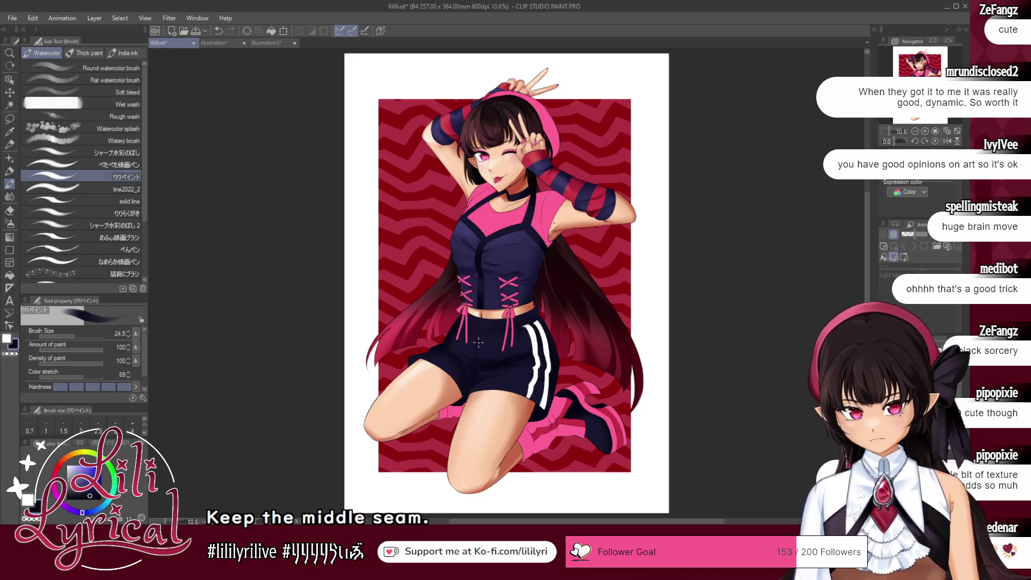
left_click(9, 197)
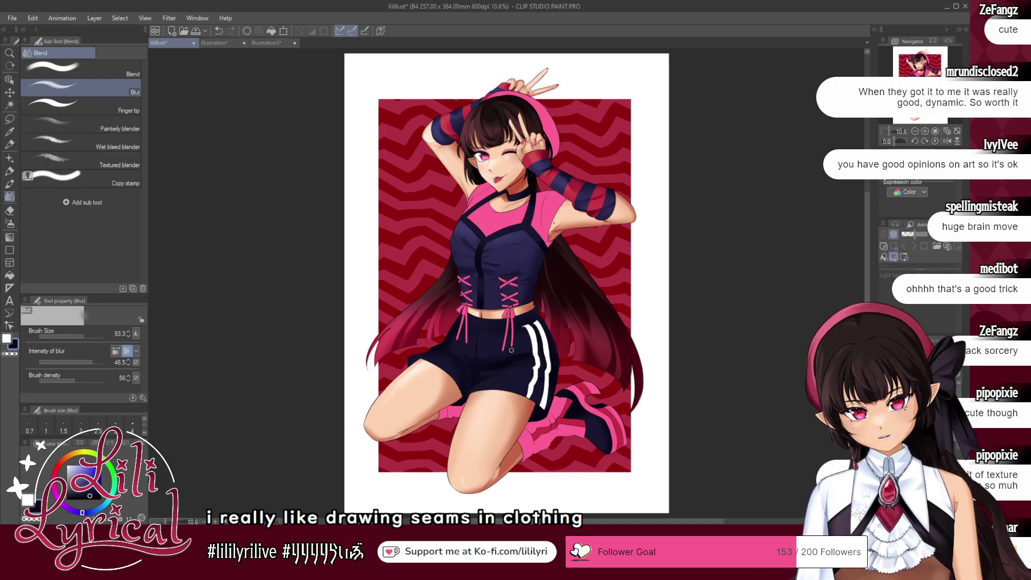
left_click(111, 73)
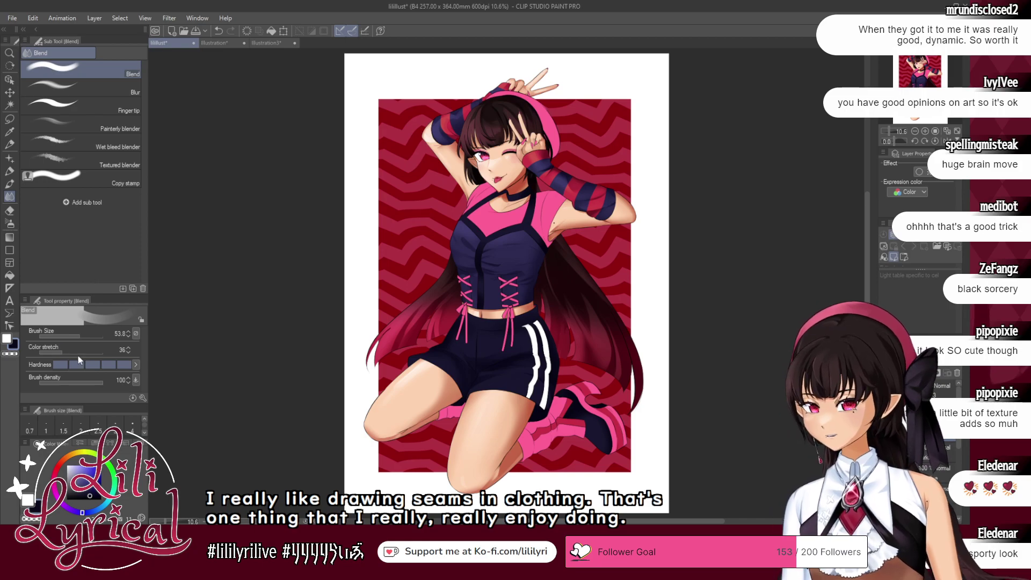
- Smooth the shorts' shading with Blend at size 204.7 and add lighter blue with the Soft airbrush
left_click(88, 332)
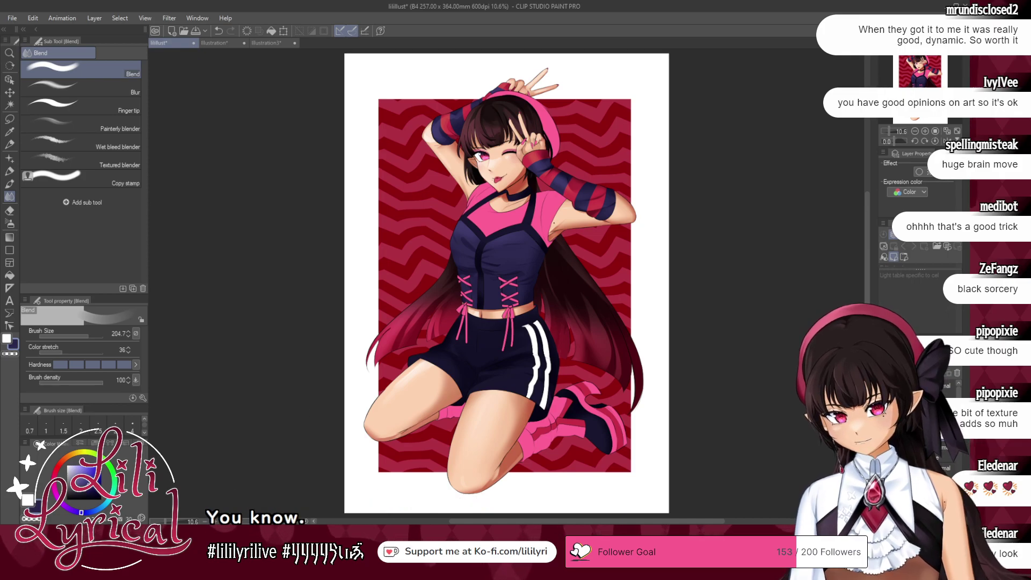
left_click(9, 223)
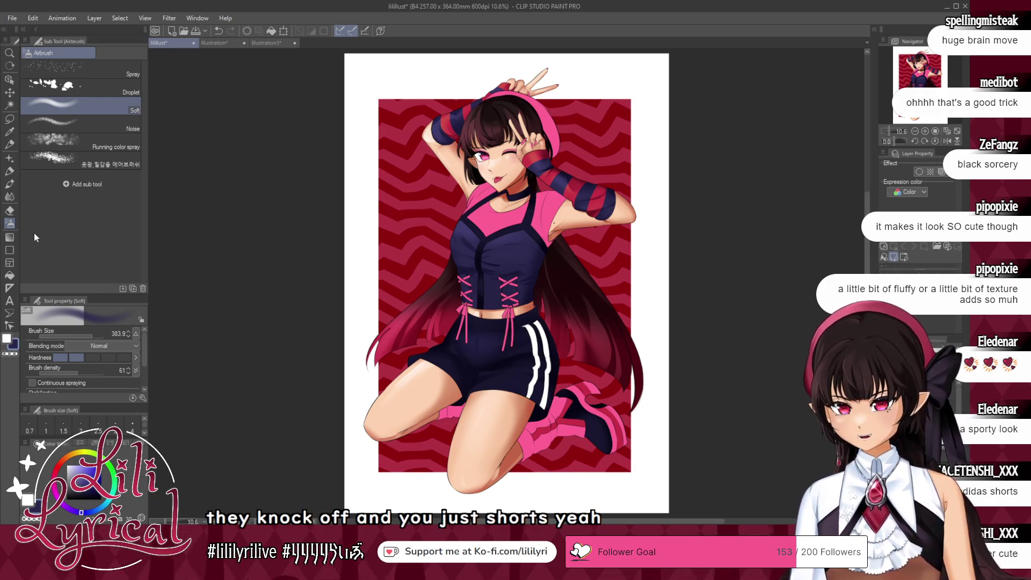
left_click(10, 198)
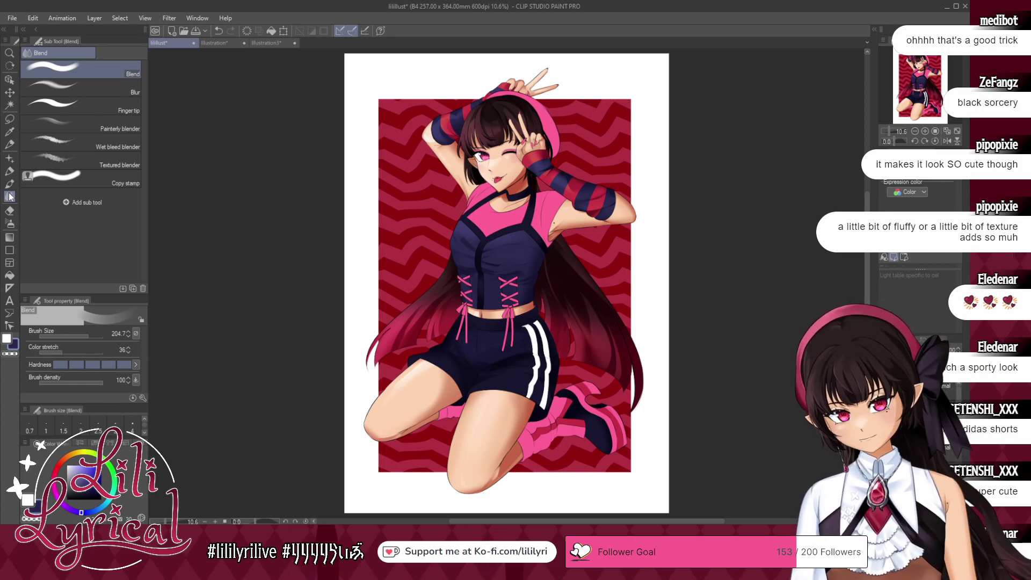
- Paint more folds and shadows across the shorts at brush size 138.2, using dark blues sampled from the fabric
key("b")
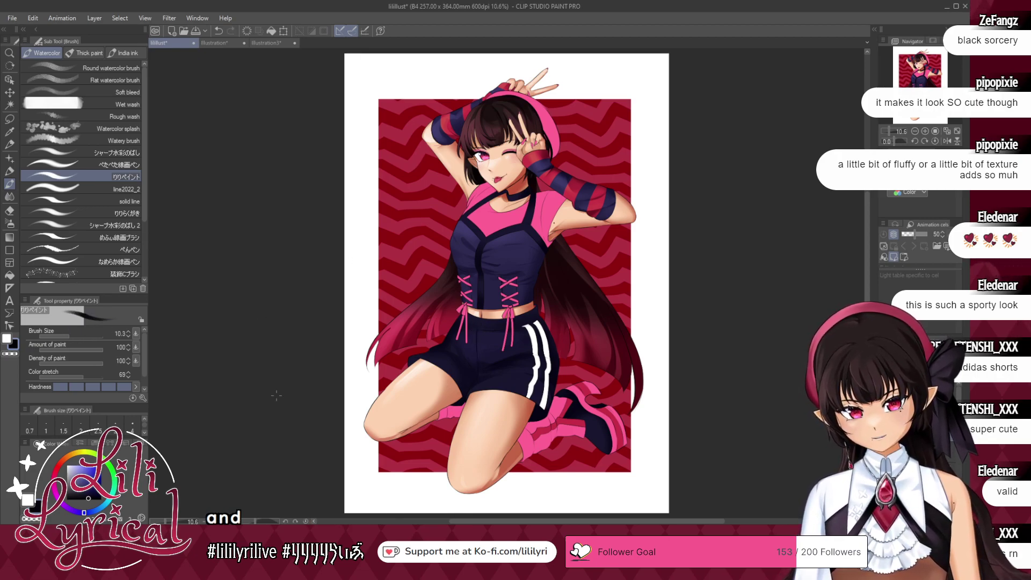
left_click(84, 337)
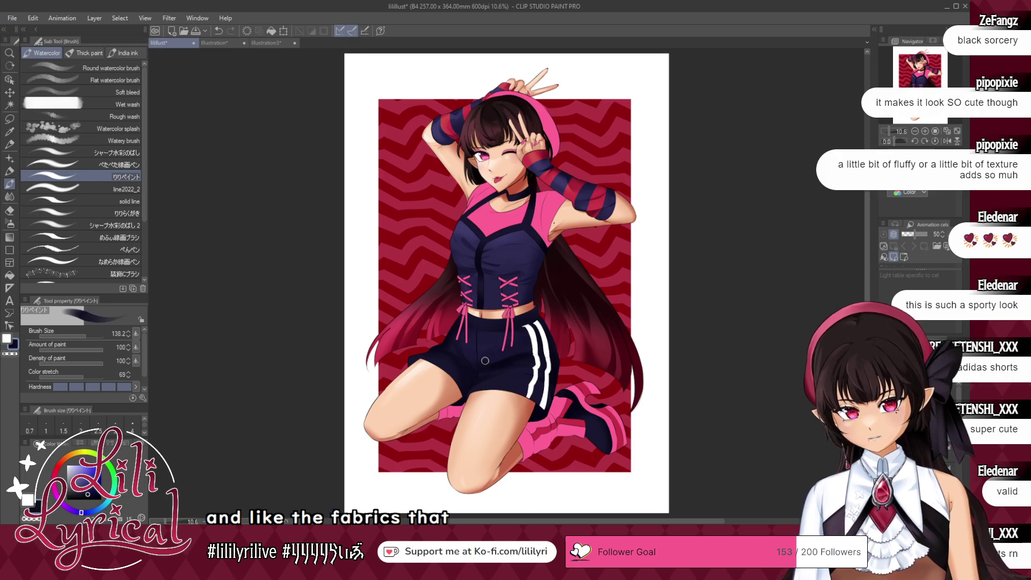
key("alt")
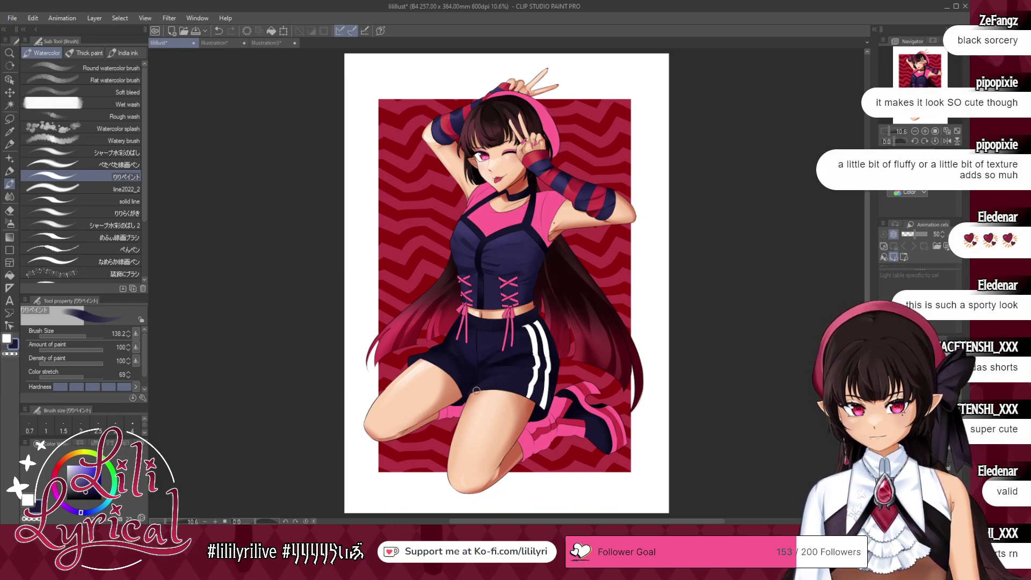
left_click(519, 362, "alt")
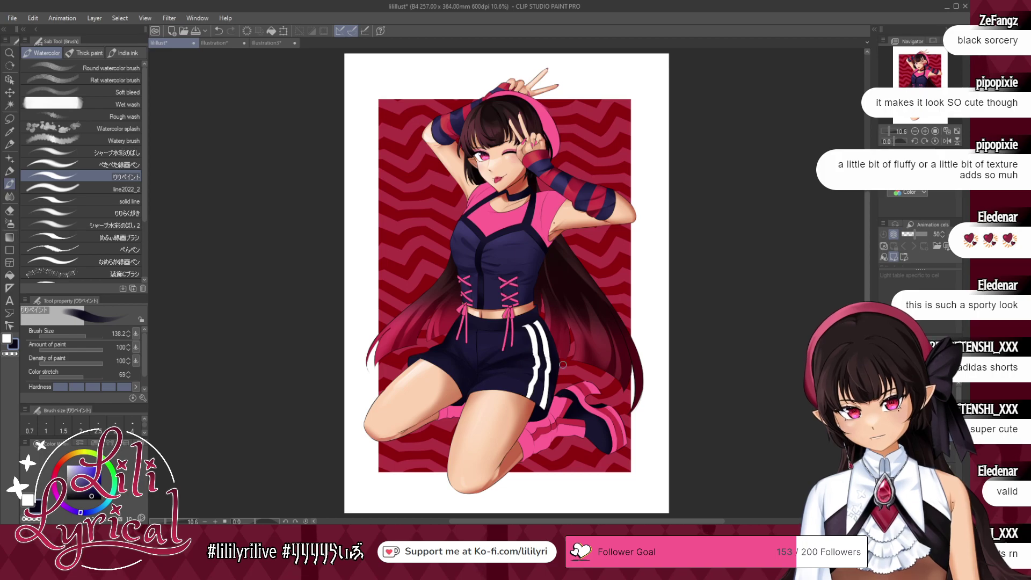
left_click(445, 356, "alt")
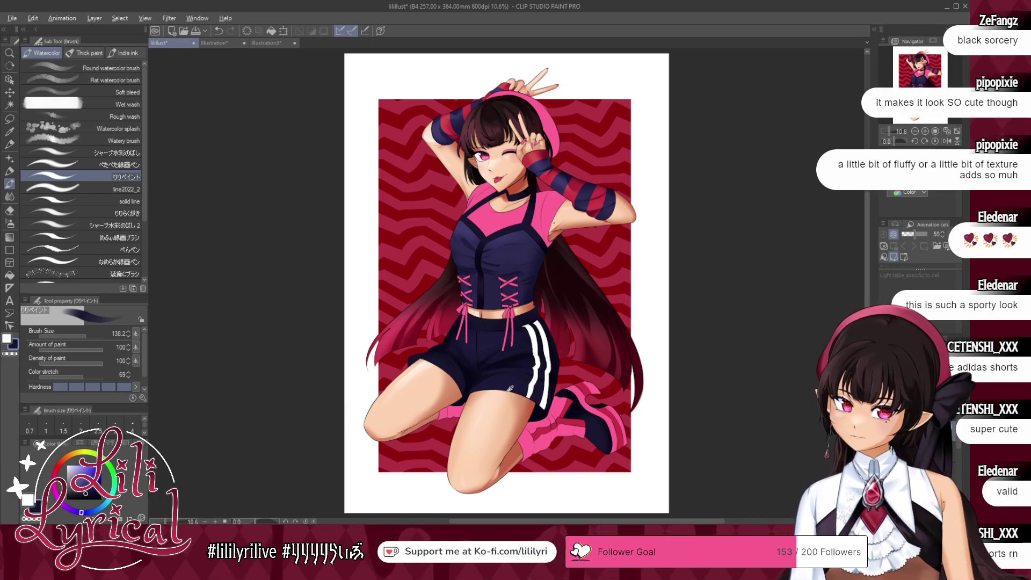
left_click(508, 391, "alt")
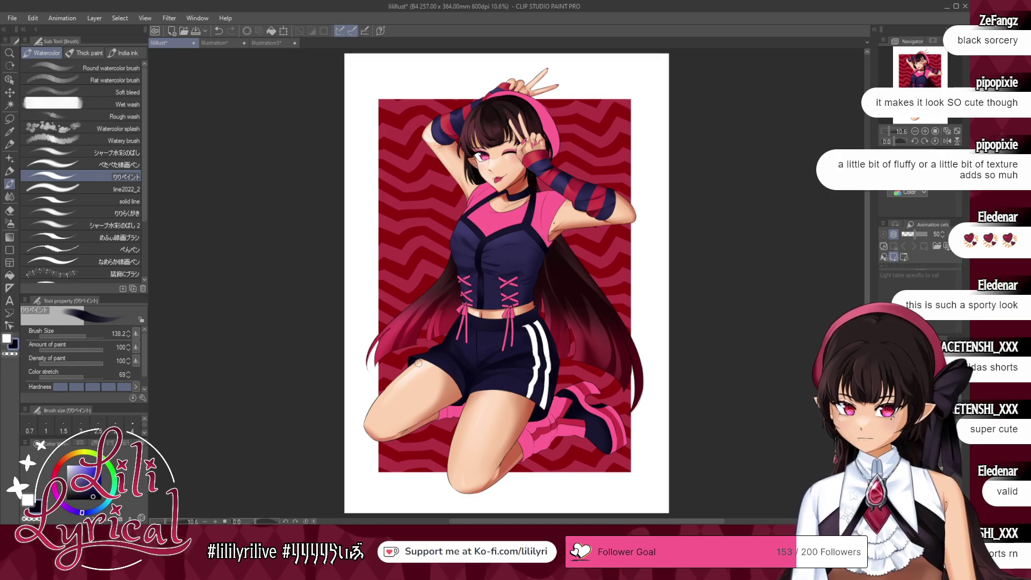
- Refine the shorts' shading with the Soft airbrush at size 383.9 and fine brush details at size 31.0
left_click(9, 223)
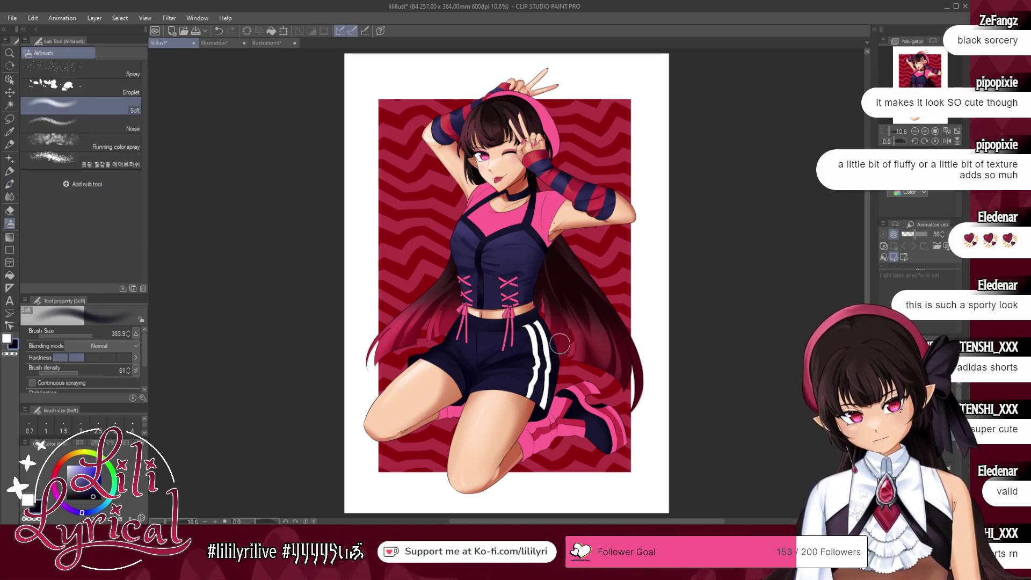
left_click(10, 184)
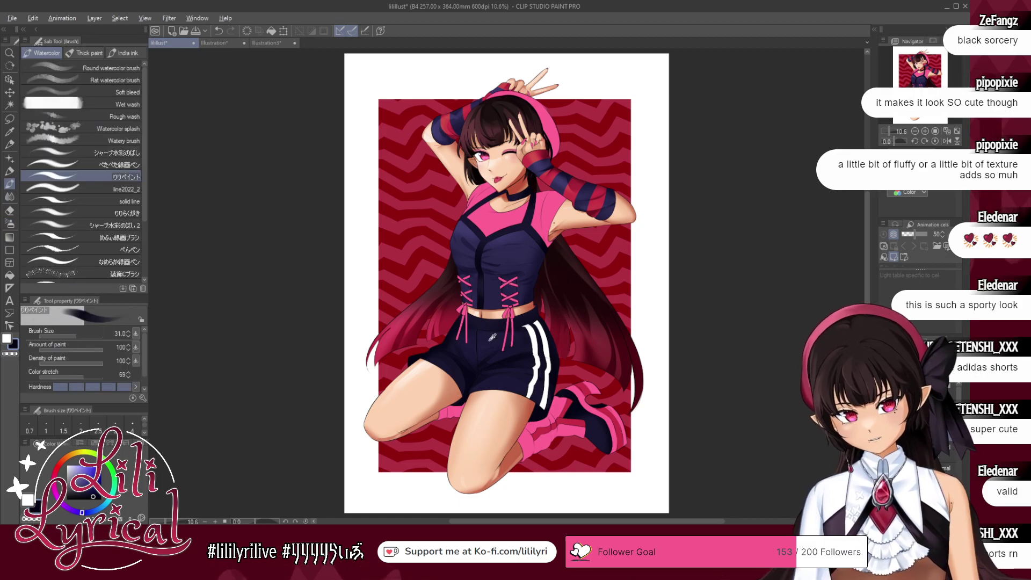
left_click(9, 223)
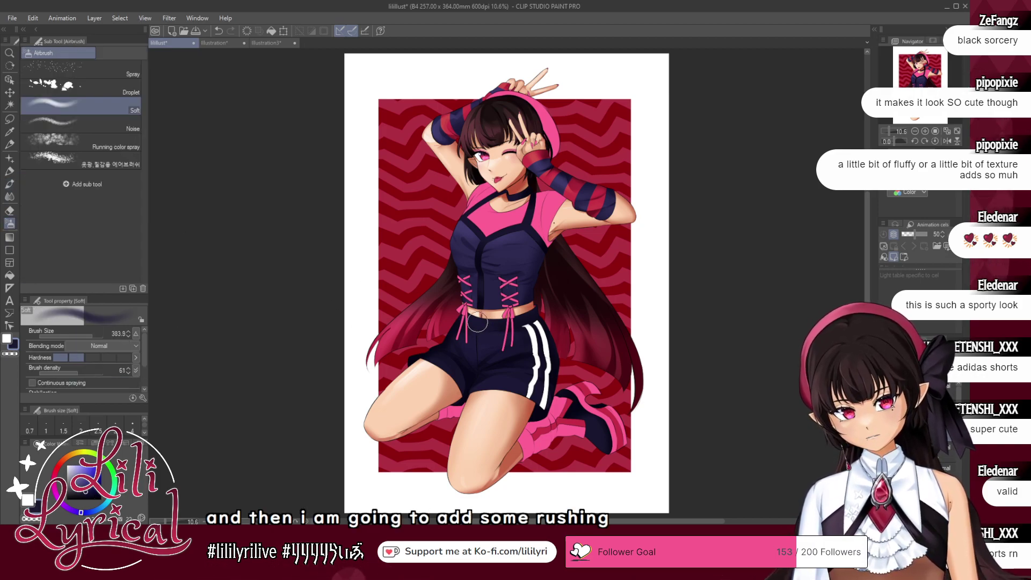
- Paint simple elastic ruching along the shorts' waistband with a fine brush, blend it at size 127.7, and save the illustration
key("b")
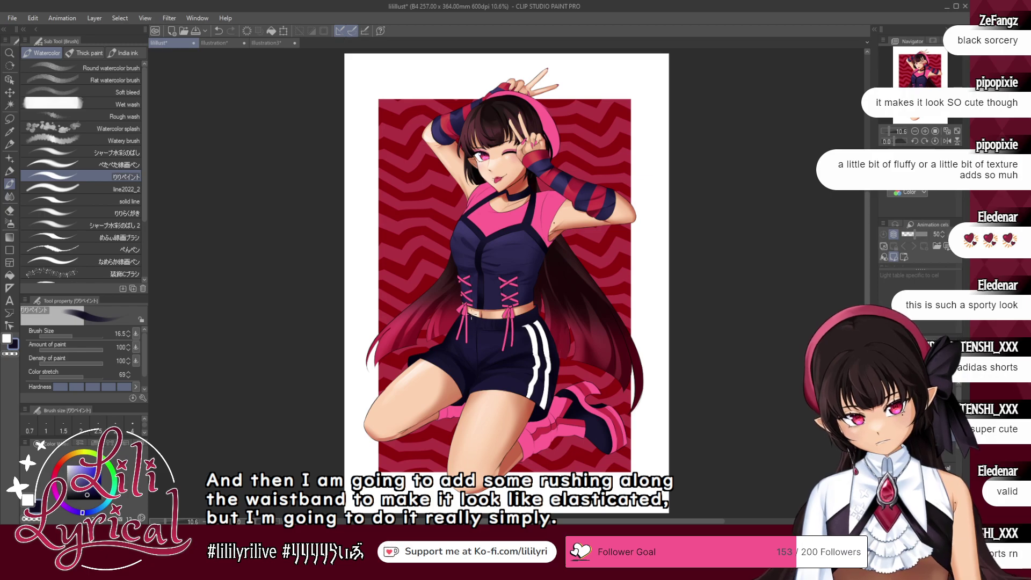
key("ctrl+z")
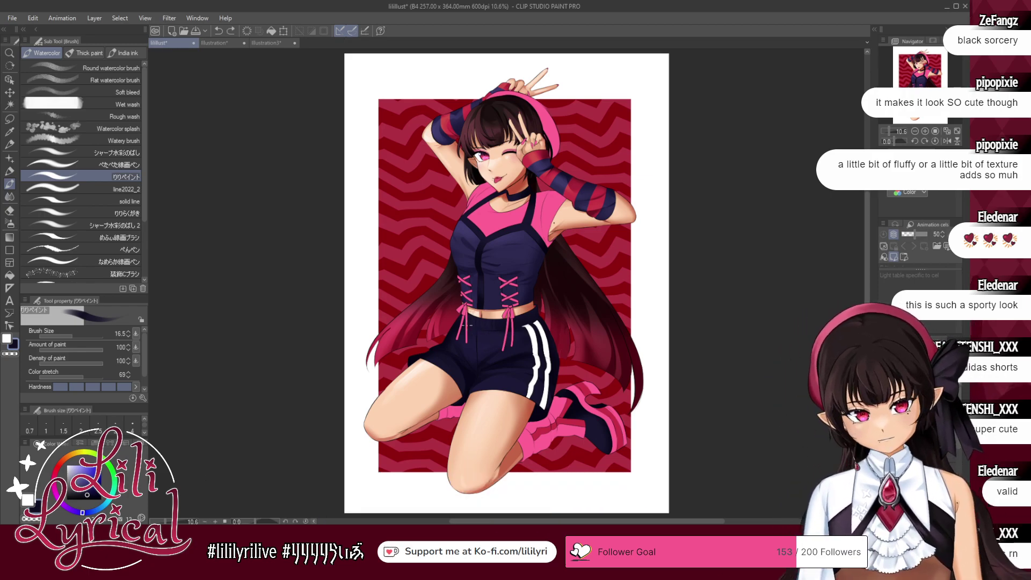
left_click_drag(482, 329, 484, 329)
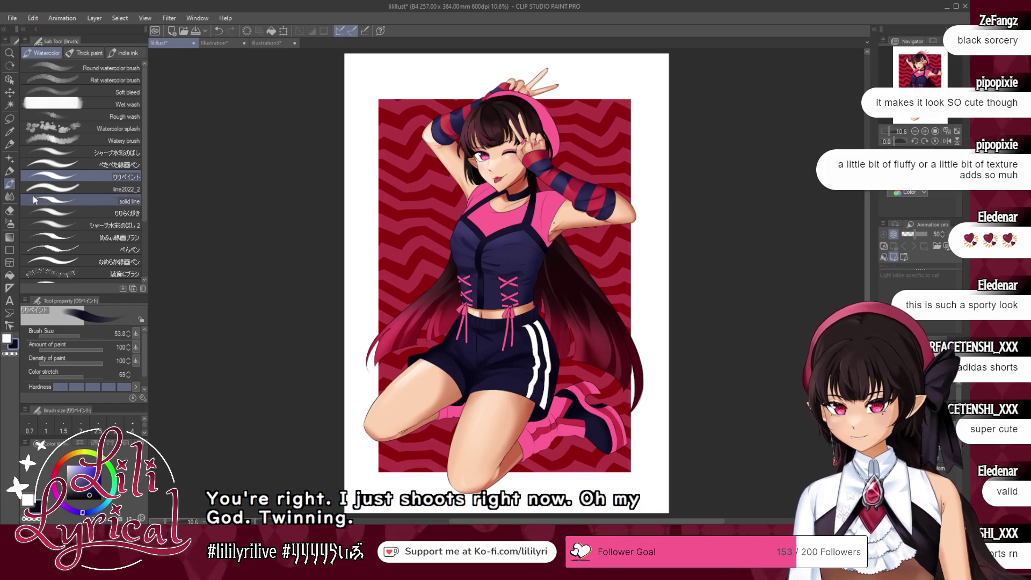
left_click(10, 196)
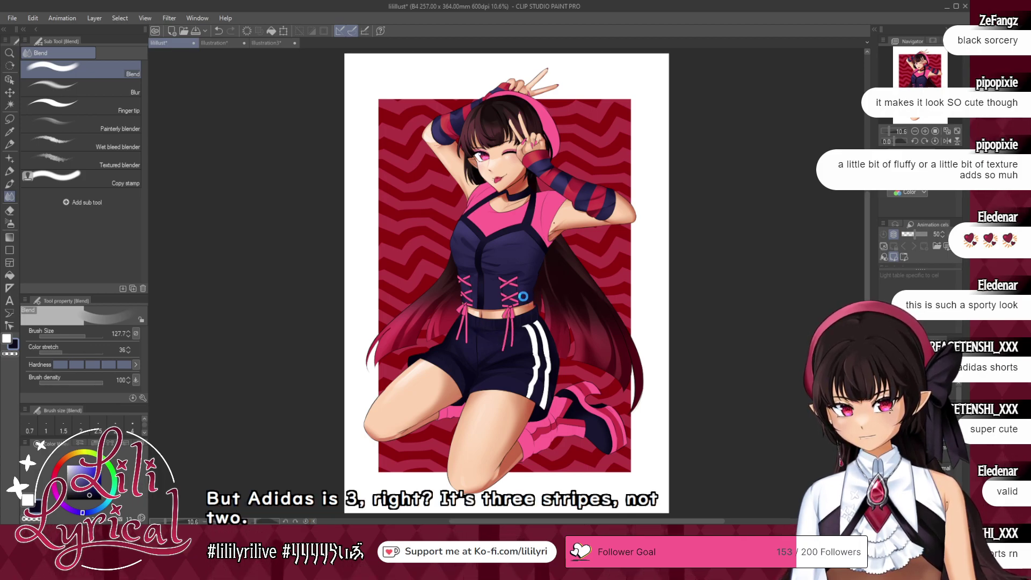
key("ctrl+s")
- Begin shading the dark blue shoe with the brush at size 53.8 and the Soft airbrush at size 109.2
key("b")
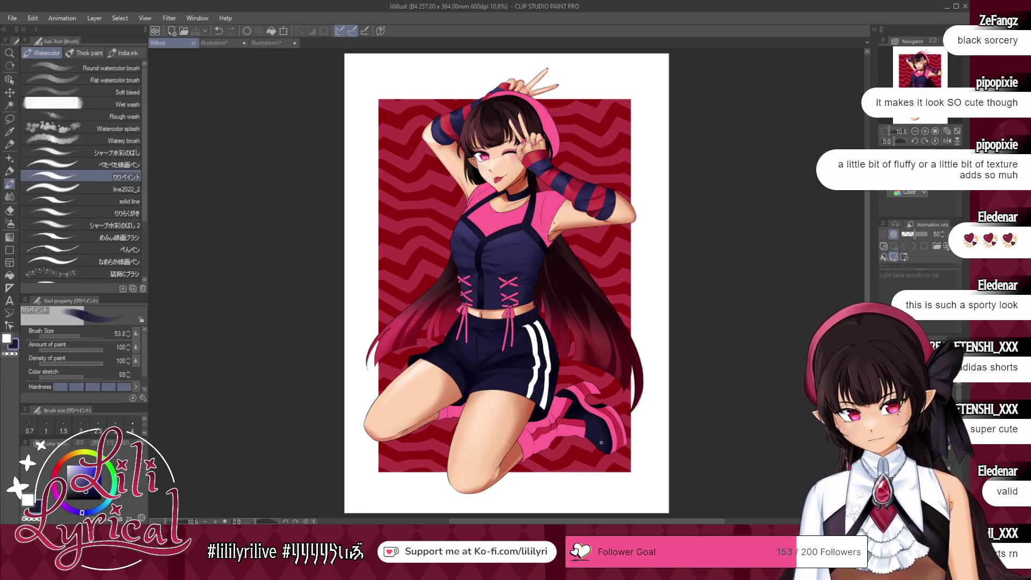
left_click_drag(602, 439, 598, 428)
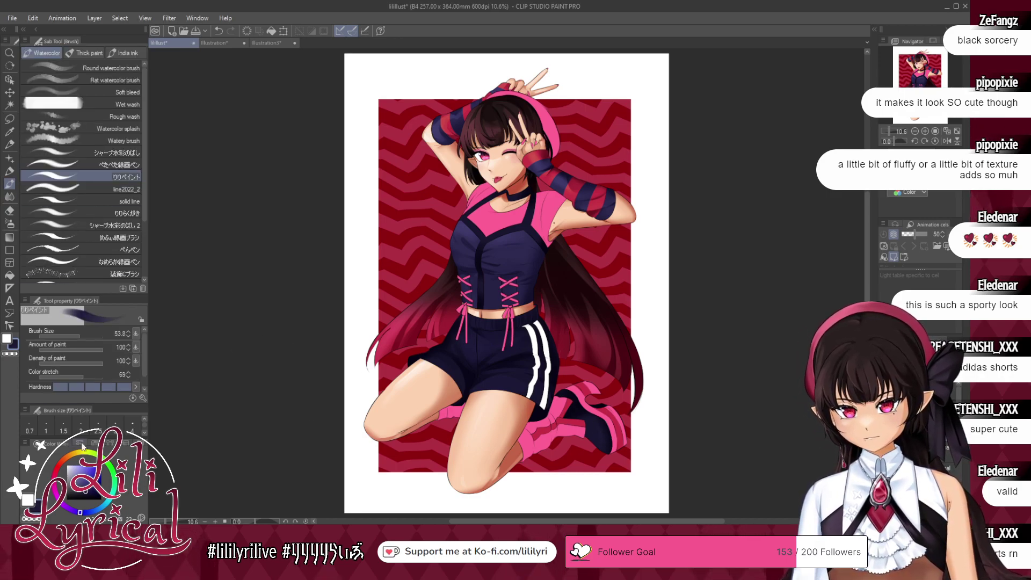
left_click(10, 223)
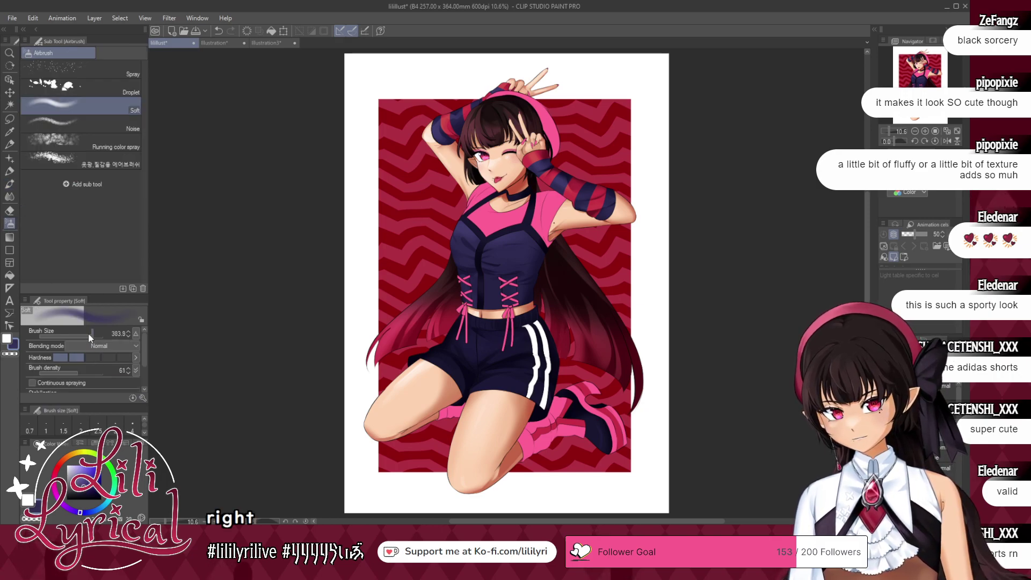
left_click_drag(89, 336, 85, 336)
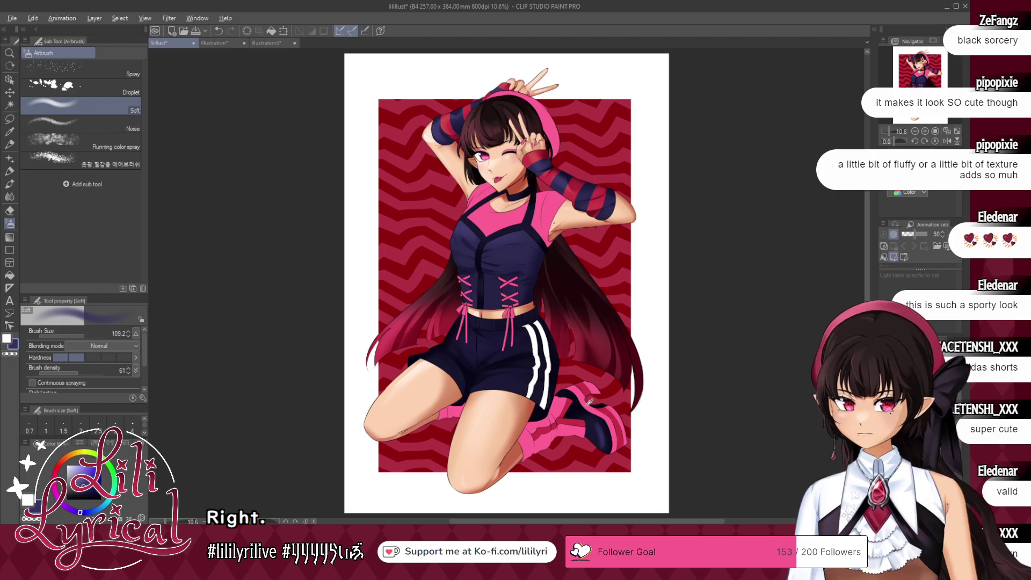
left_click(589, 402, "alt")
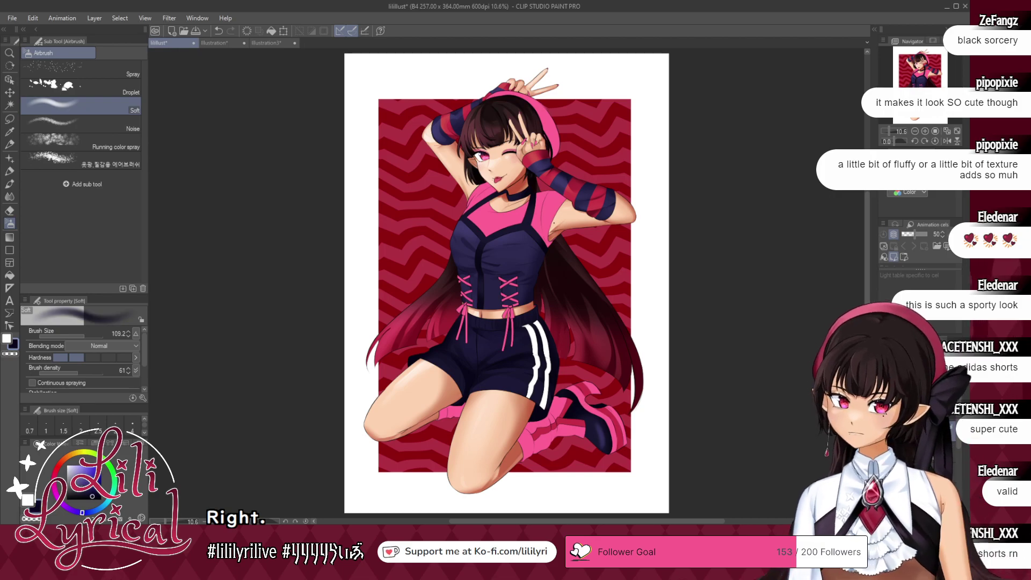
- Shade the dark blue shoe with the Soft airbrush at sizes 109.2 and 354.9, using colours sampled from the shoe
left_click(10, 184)
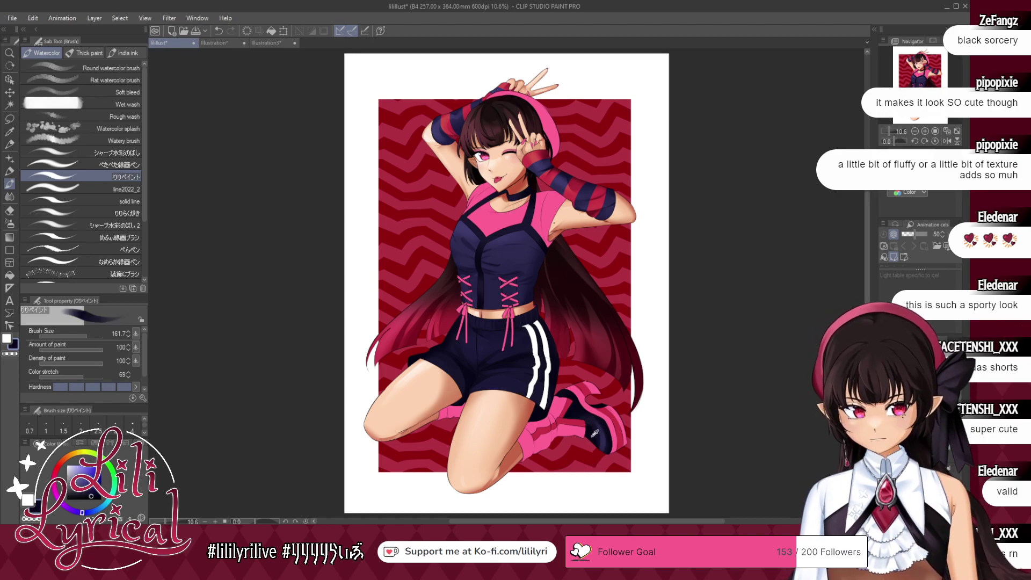
left_click(9, 223)
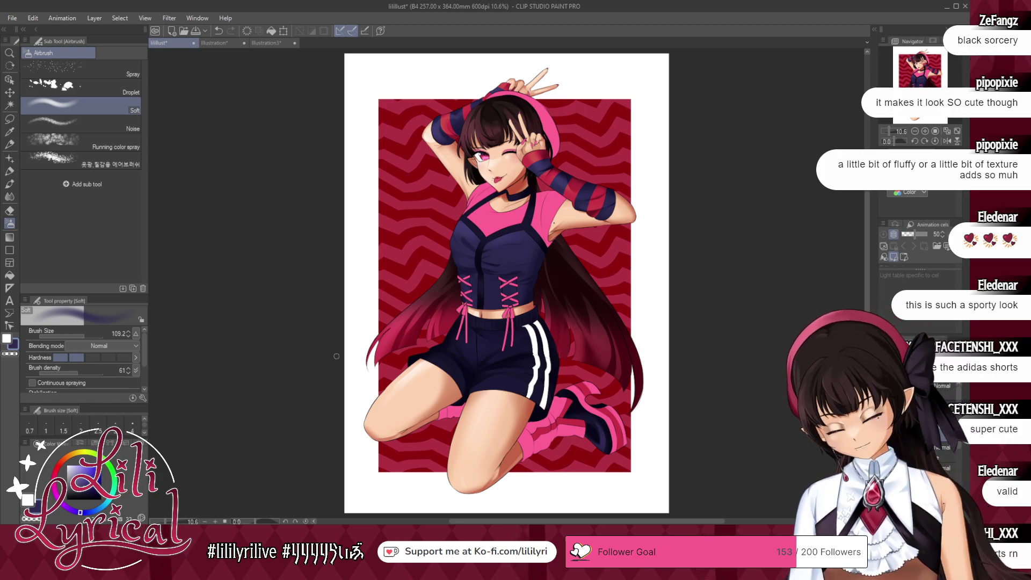
left_click(579, 403, "alt")
left_click(578, 404, "alt")
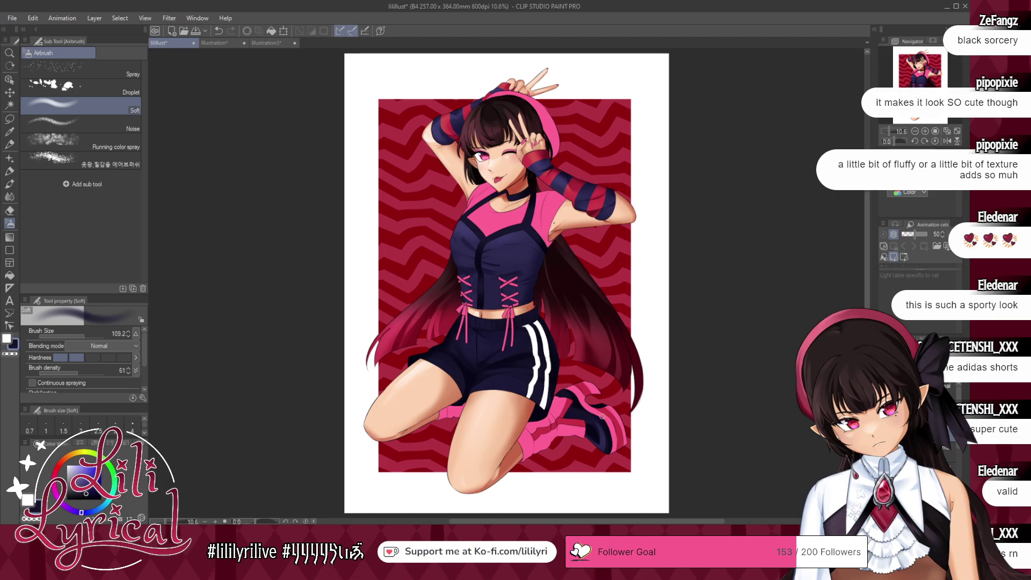
key("alt")
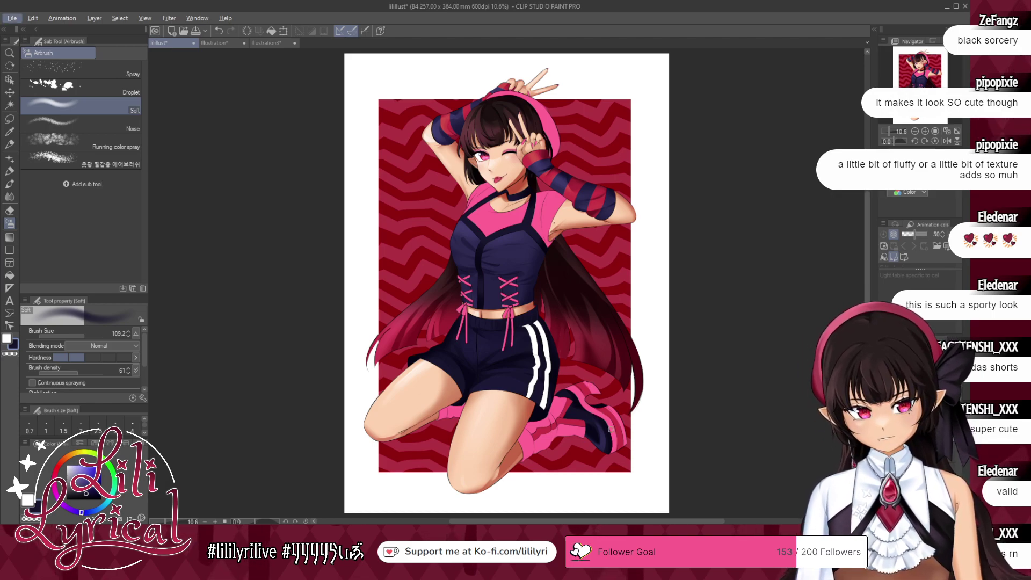
key("alt")
left_click(91, 336)
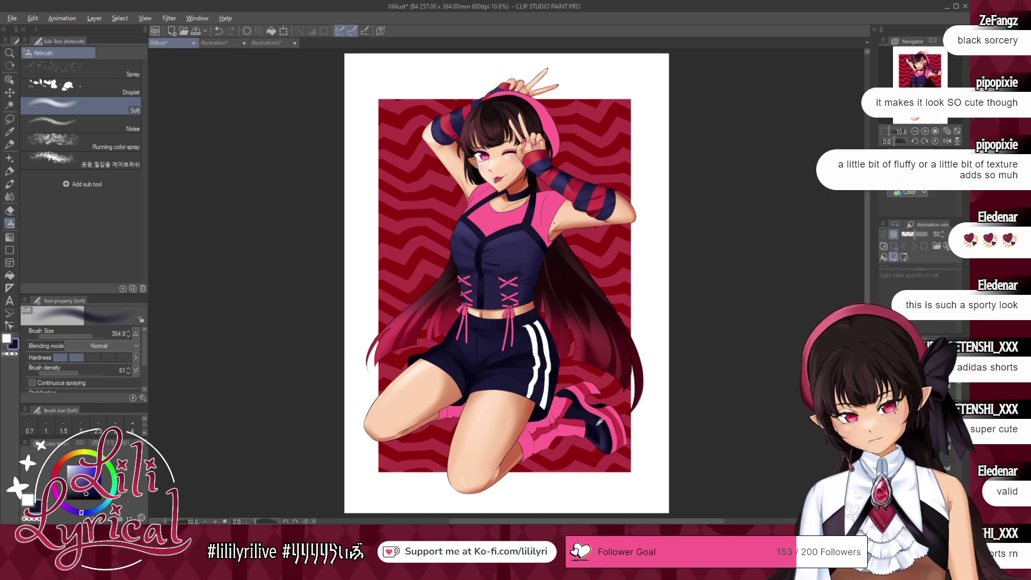
left_click(595, 438, "alt")
left_click(590, 436, "alt")
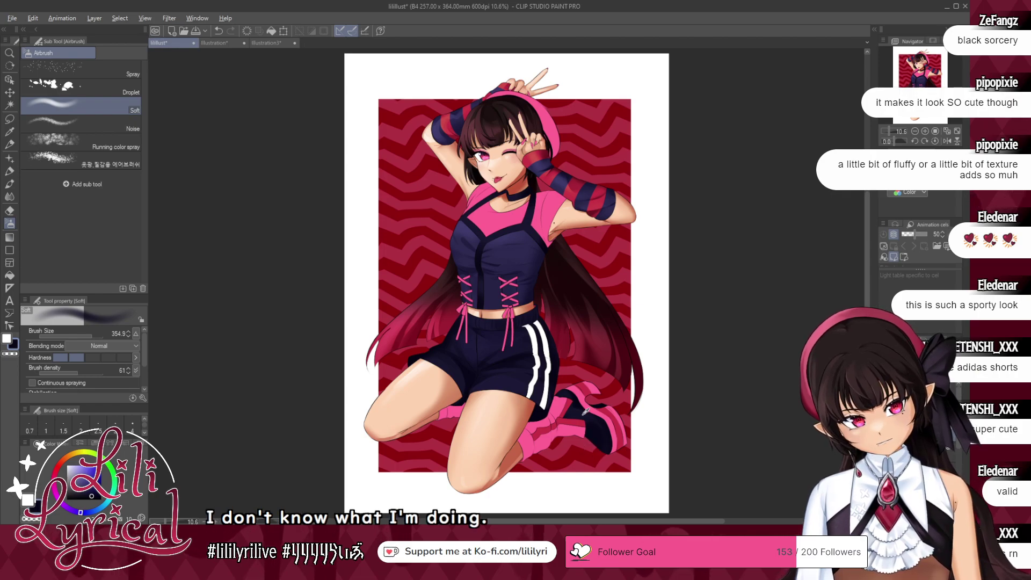
- Refine the shoe's shading with the りりペイント brush at size 36.3, using dark blue sampled from the shorts, and choose a darker colour for airbrushing
left_click(10, 185)
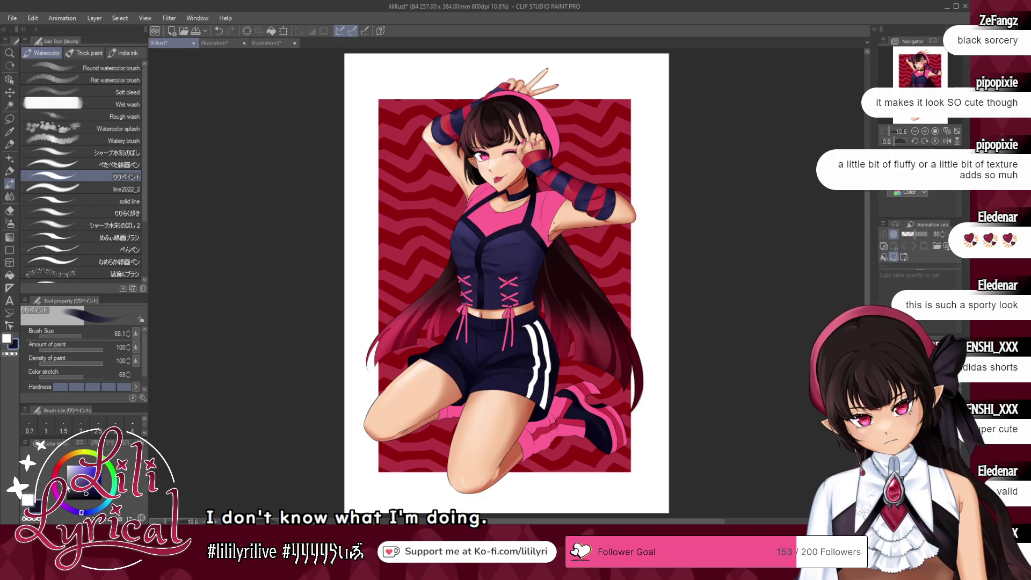
left_click(79, 337)
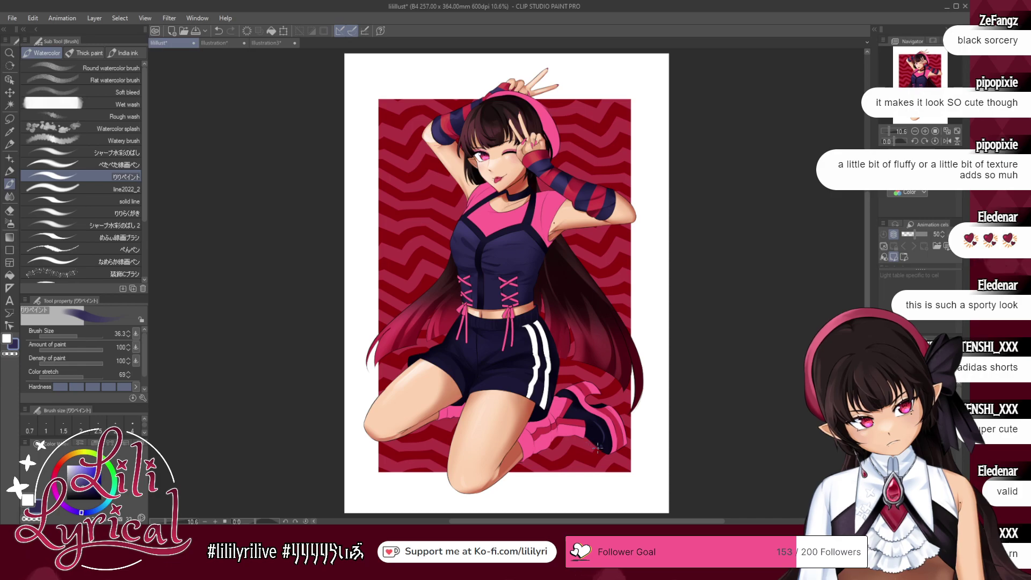
left_click(505, 371, "alt")
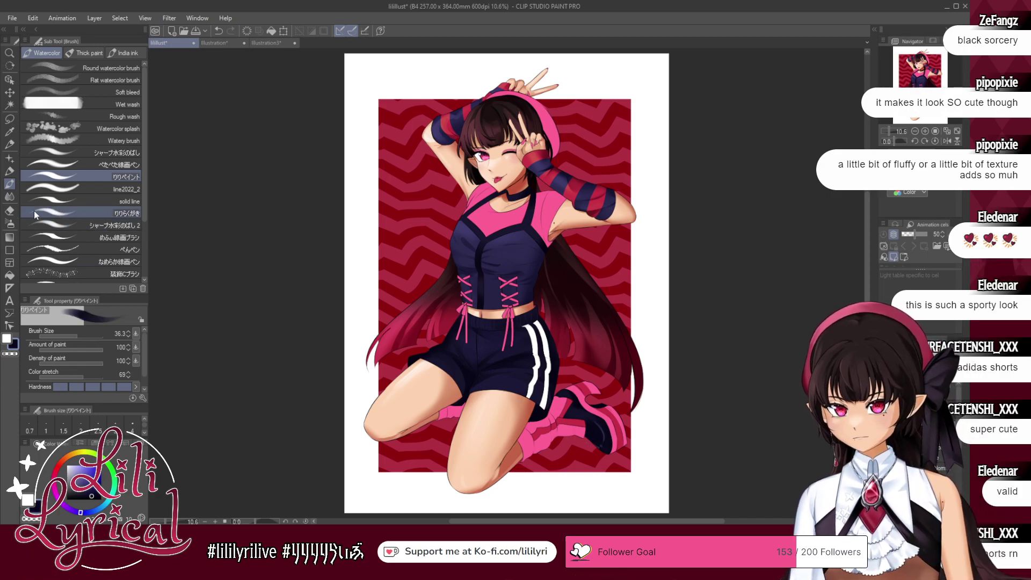
left_click(10, 223)
left_click(97, 500)
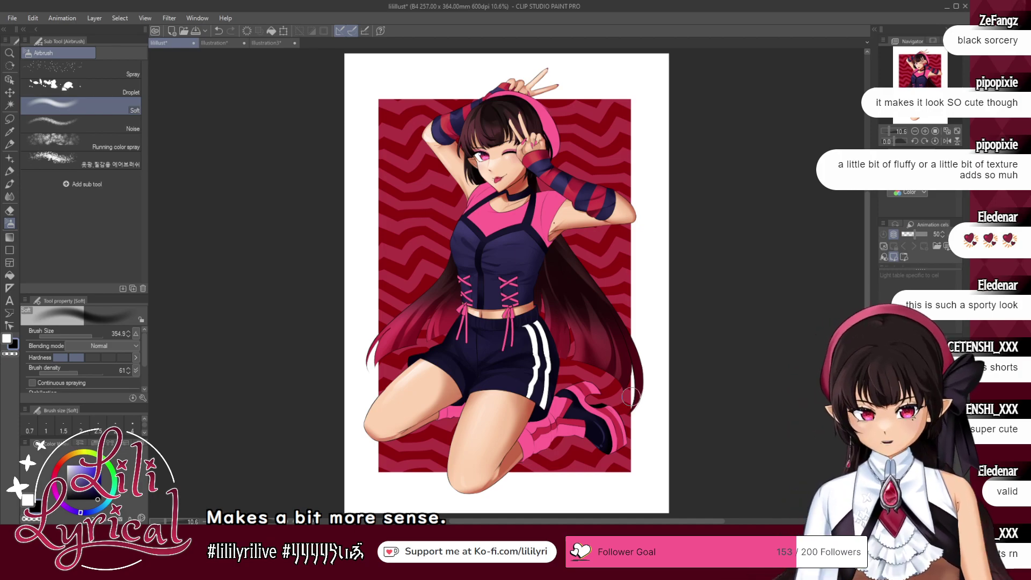
- Apply a tonal correction to the navy choker, top trim, shorts and shoe, trying lighter tones up to a pale pink
left_click(33, 18)
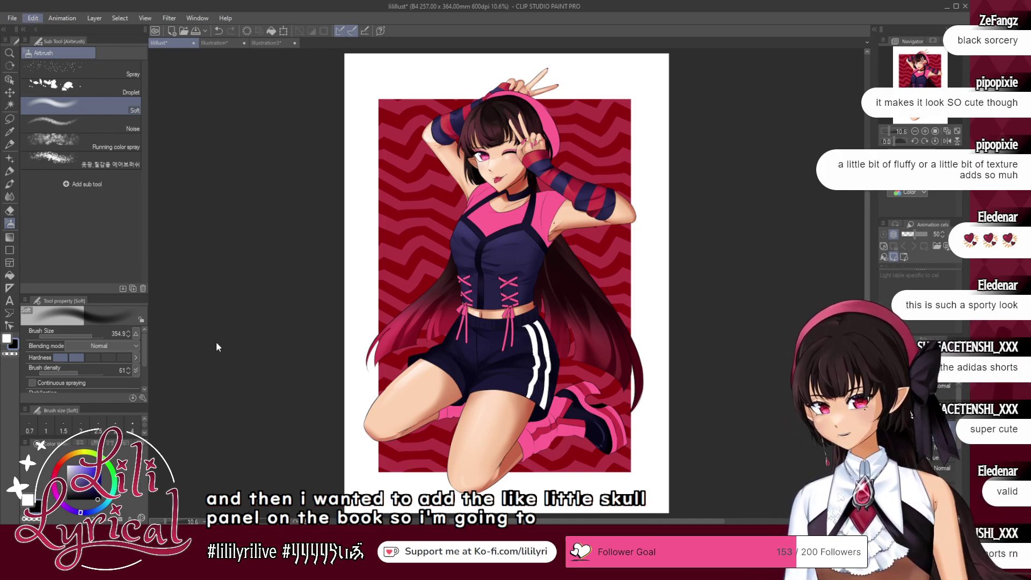
double_click(776, 353)
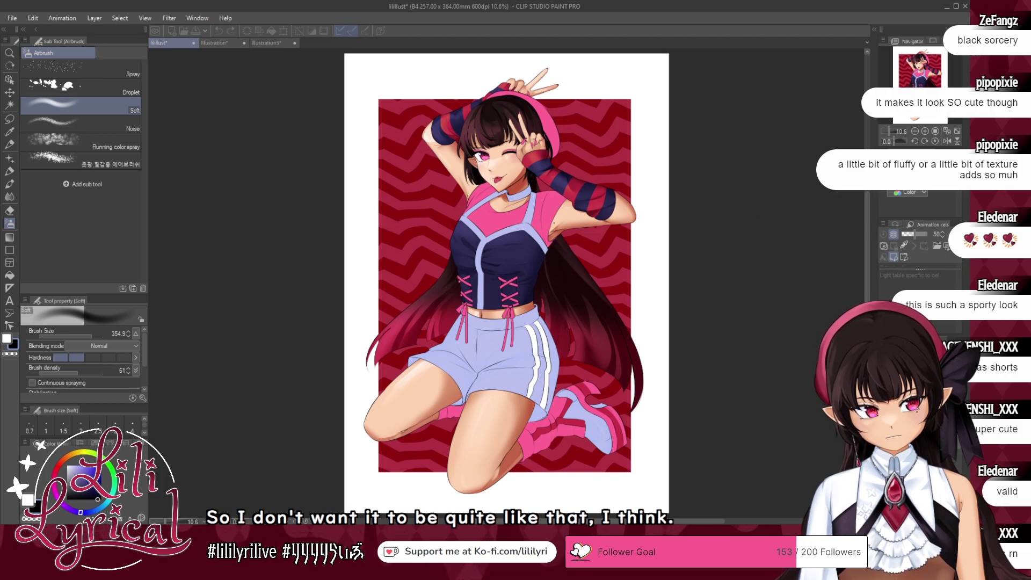
key("ctrl+z")
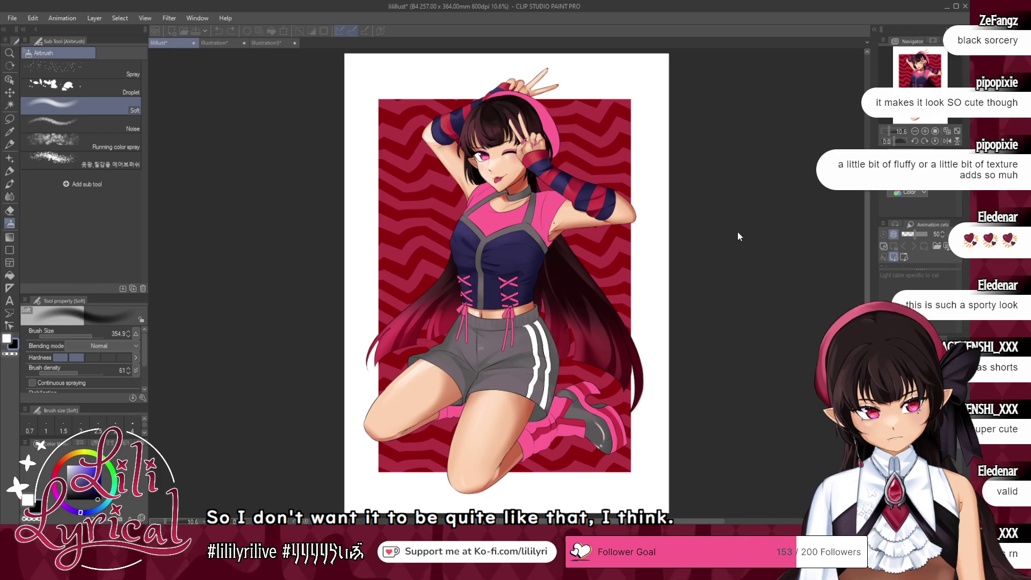
key("ctrl+y")
key("ctrl+y")
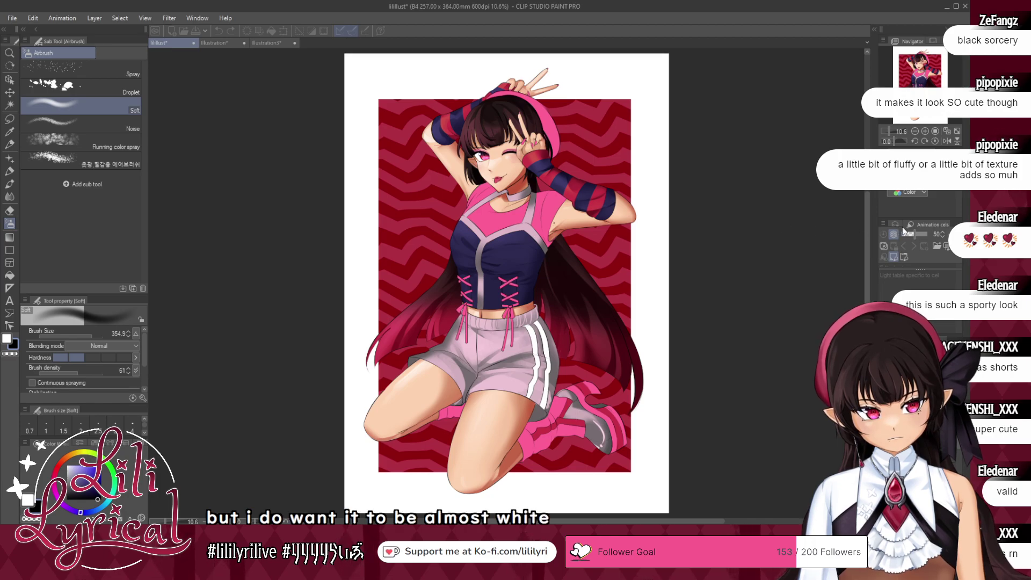
key("ctrl+z")
key("ctrl+z")
key("ctrl+y")
key("ctrl+y")
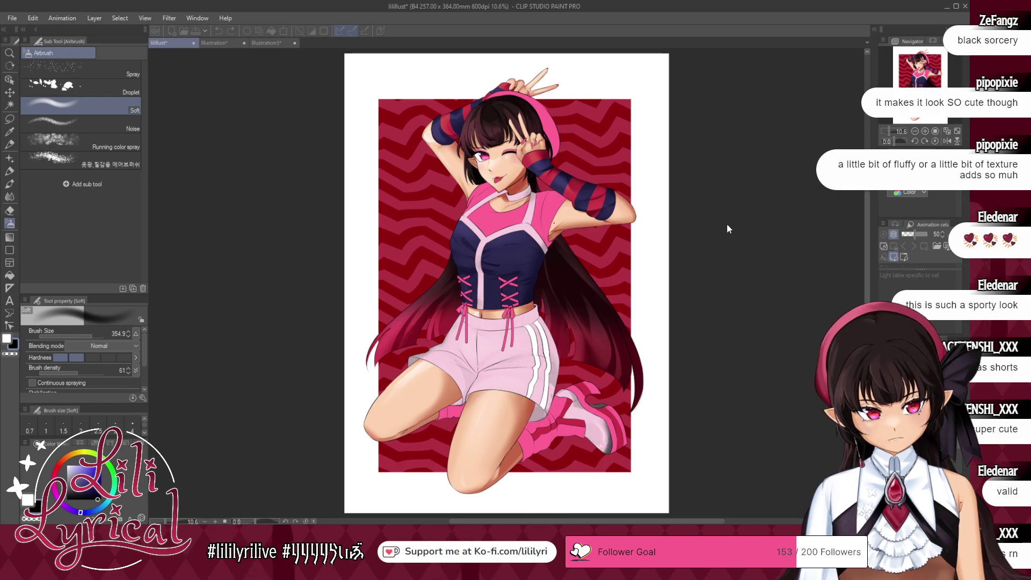
key("ctrl+y")
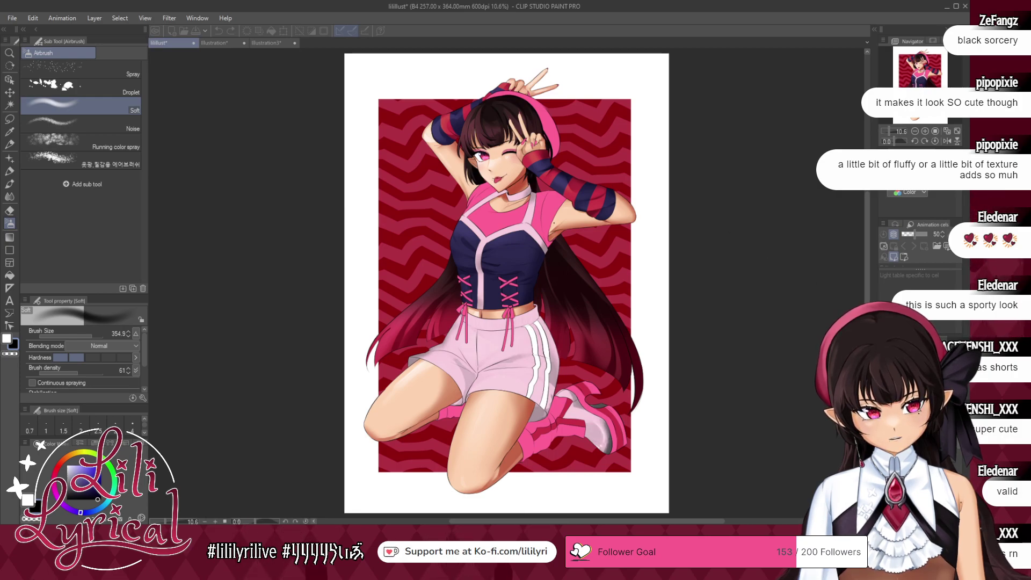
- Adjust the tonal correction to give the choker, trim, shorts and shoe a near-white pale blue tint, and apply it
key("alt+Tab")
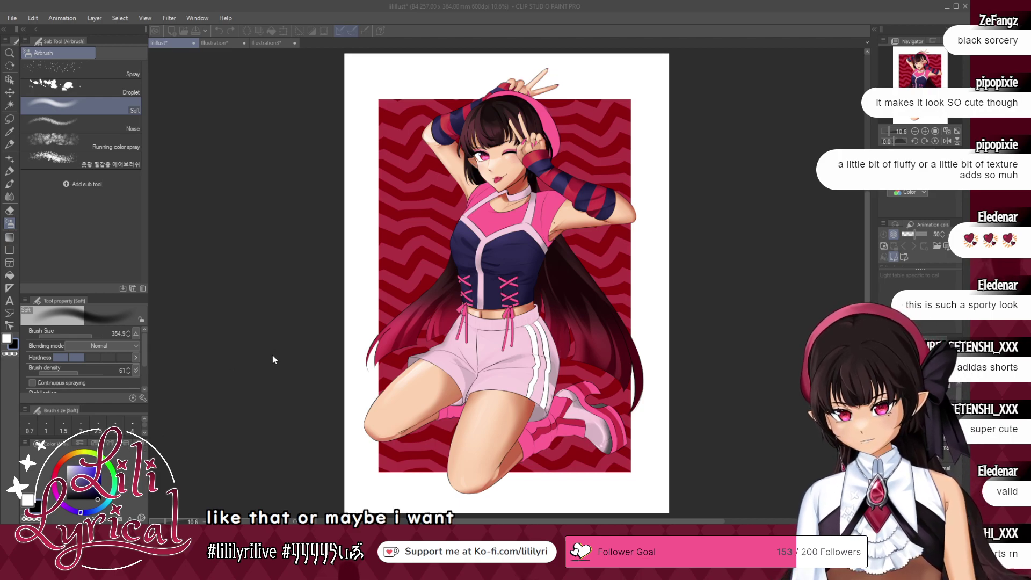
key("ctrl+y")
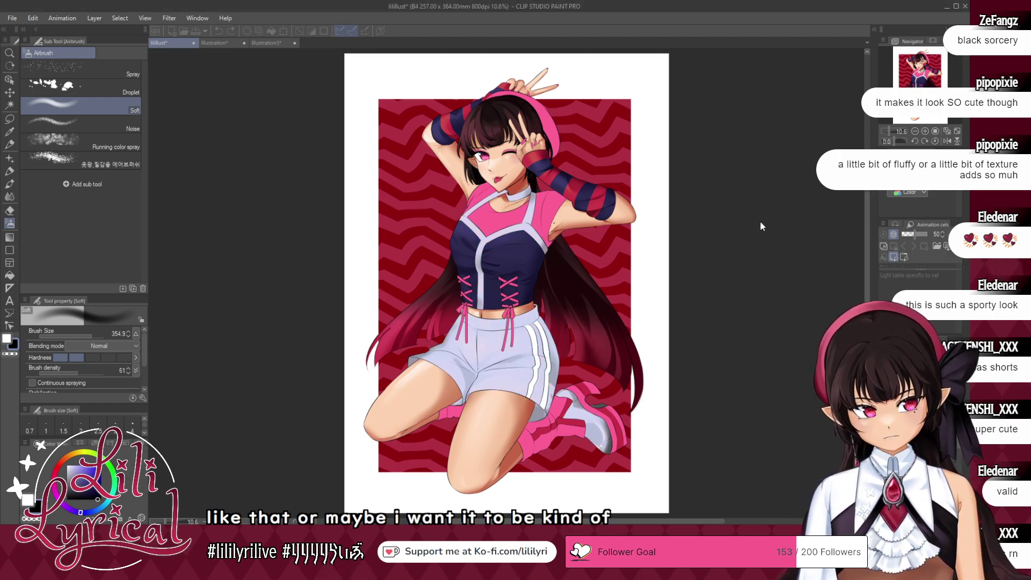
key("ctrl+z")
left_click_drag(743, 225, 727, 225)
key("ctrl+z")
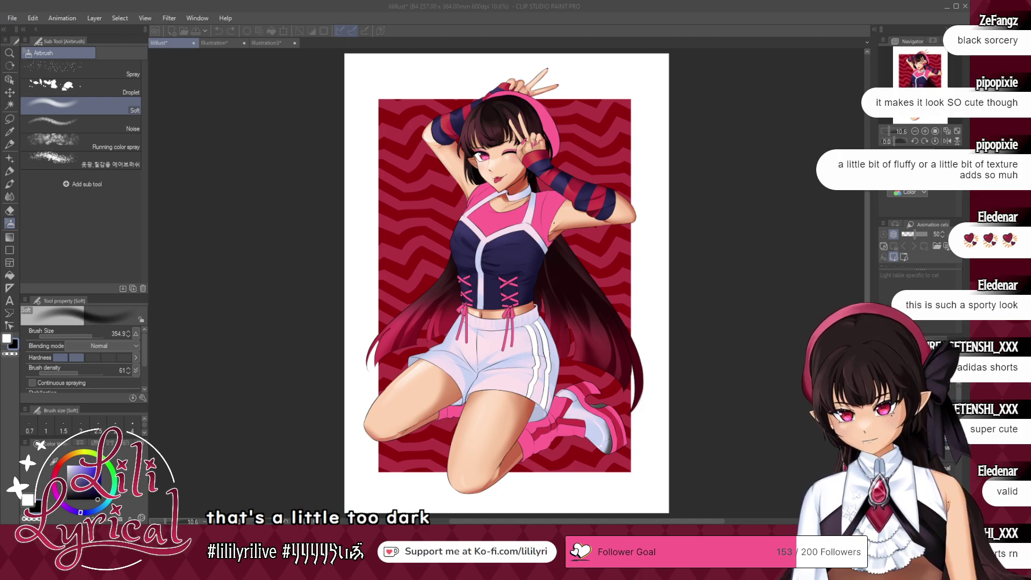
left_click(271, 371)
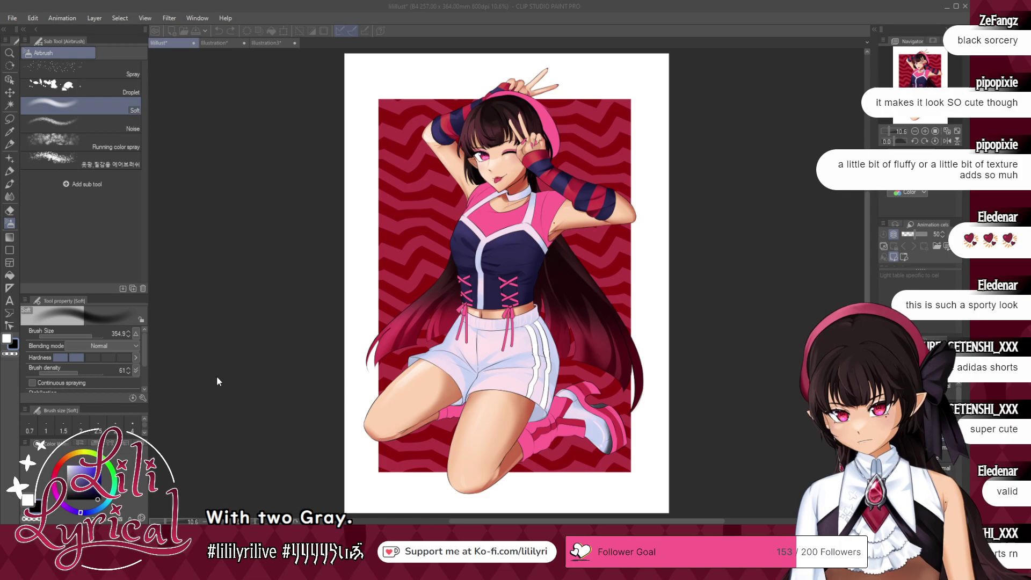
left_click(249, 368)
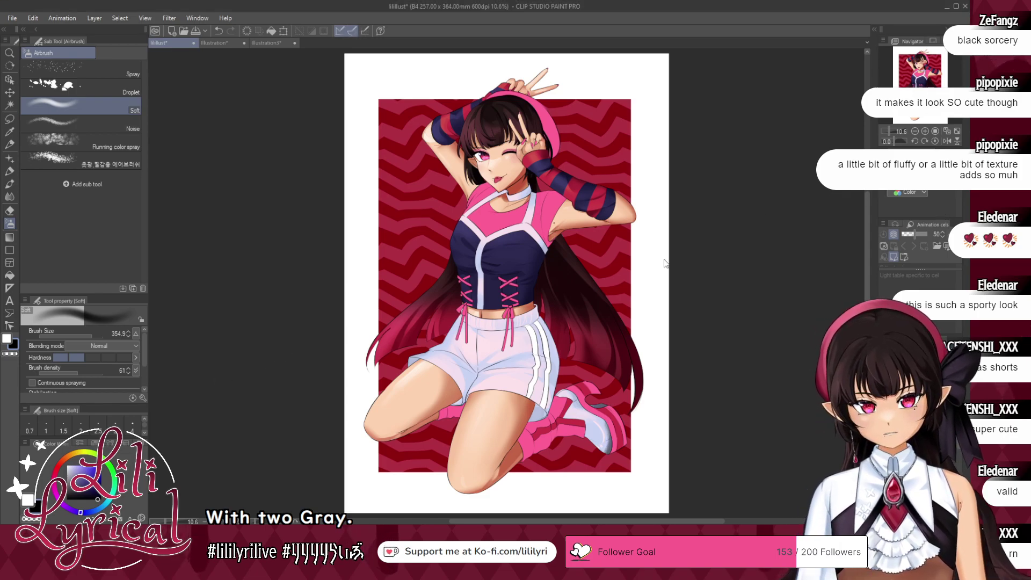
- Erase the pale colouring from the choker, top trim and shorts with the Hard eraser at size 985.9, keeping it on the shoe
left_click(10, 210)
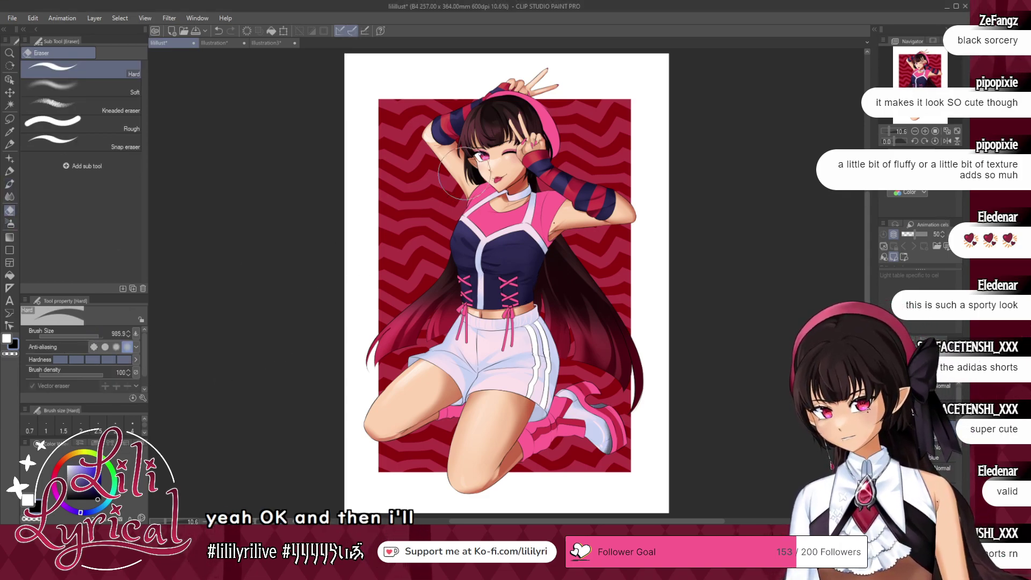
mouse_move(494, 317)
left_mouse_down()
mouse_move(460, 325)
mouse_move(475, 300)
mouse_move(445, 358)
mouse_move(410, 383)
mouse_move(484, 380)
mouse_move(506, 408)
mouse_move(521, 328)
left_mouse_up()
mouse_move(530, 340)
left_mouse_down()
mouse_move(529, 367)
mouse_move(533, 338)
left_mouse_up()
left_click_drag(929, 99, 930, 105)
left_click(926, 132)
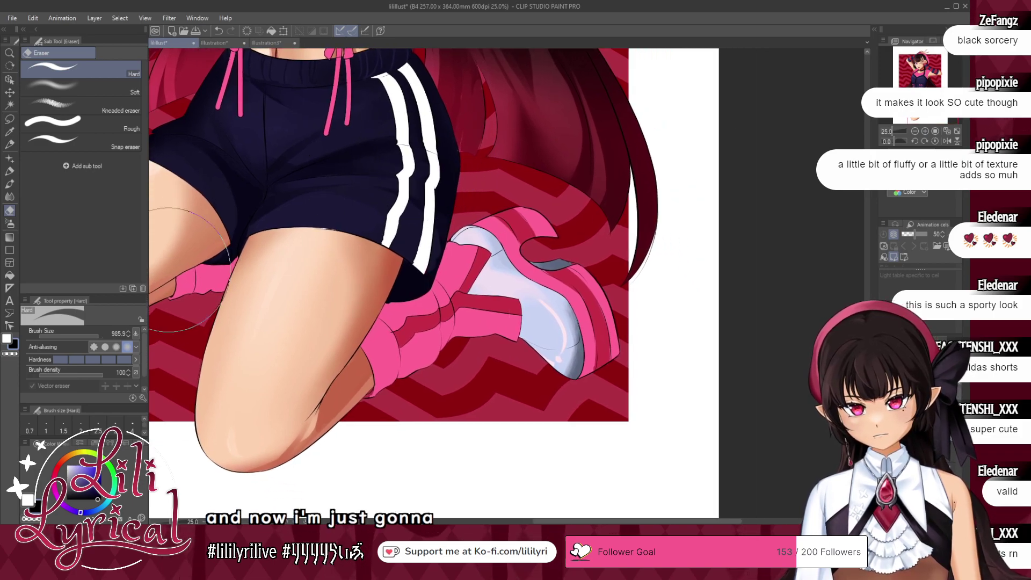
- Carve a white skull pattern into the shoe's pale panel with the Hard eraser at size 68.1, exposing navy around the skulls
left_click(81, 336)
mouse_move(454, 244)
left_mouse_down()
mouse_move(489, 265)
mouse_move(490, 243)
mouse_move(526, 285)
mouse_move(487, 271)
mouse_move(513, 306)
left_mouse_up()
key("ctrl+z")
key("ctrl+z")
key("ctrl+z")
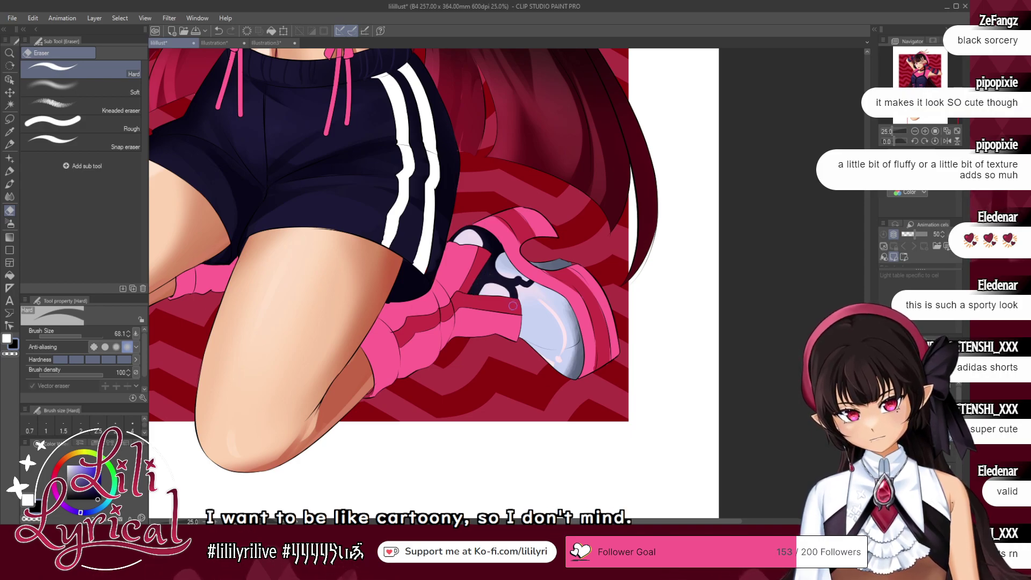
mouse_move(538, 291)
left_mouse_down()
mouse_move(557, 302)
mouse_move(535, 291)
left_mouse_up()
key("ctrl+z")
mouse_move(531, 329)
left_mouse_down()
mouse_move(529, 302)
mouse_move(552, 328)
mouse_move(553, 308)
mouse_move(535, 289)
left_mouse_up()
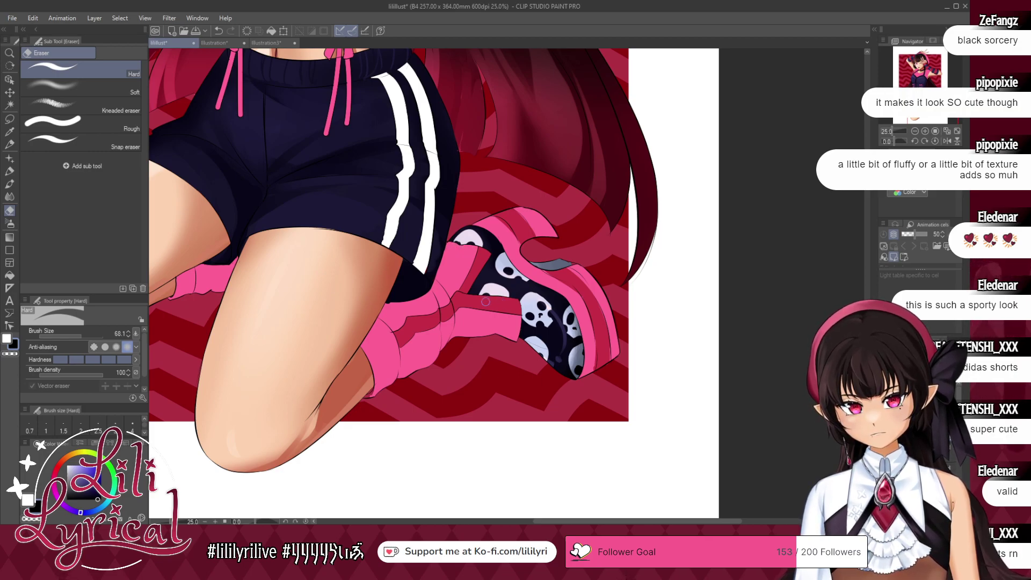
left_click(948, 131)
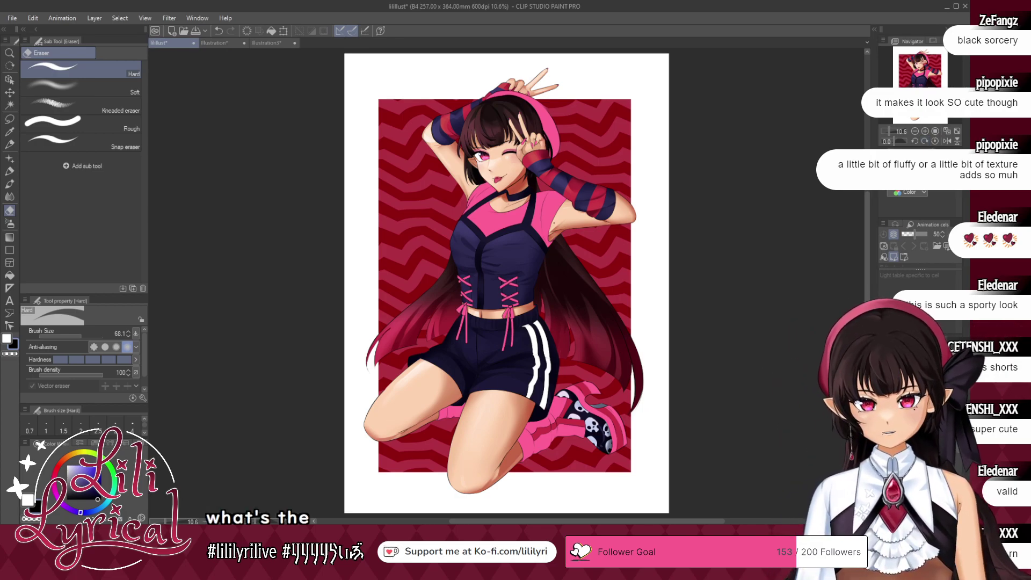
- Shade the skull-patterned shoe with the Soft airbrush at size 239.5, using blue sampled from the clothing, and save the illustration
left_click(10, 223)
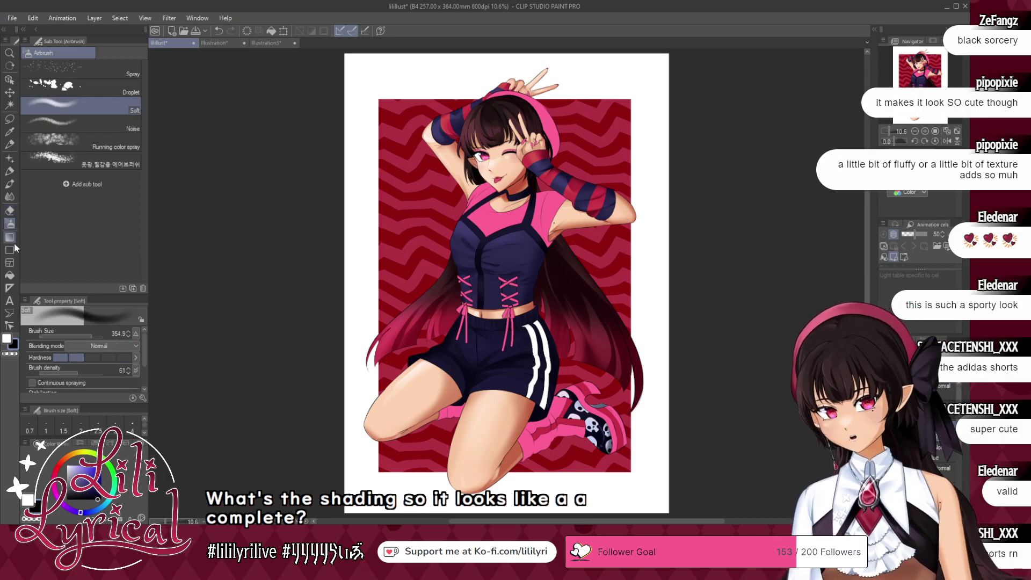
left_click(504, 246, "alt")
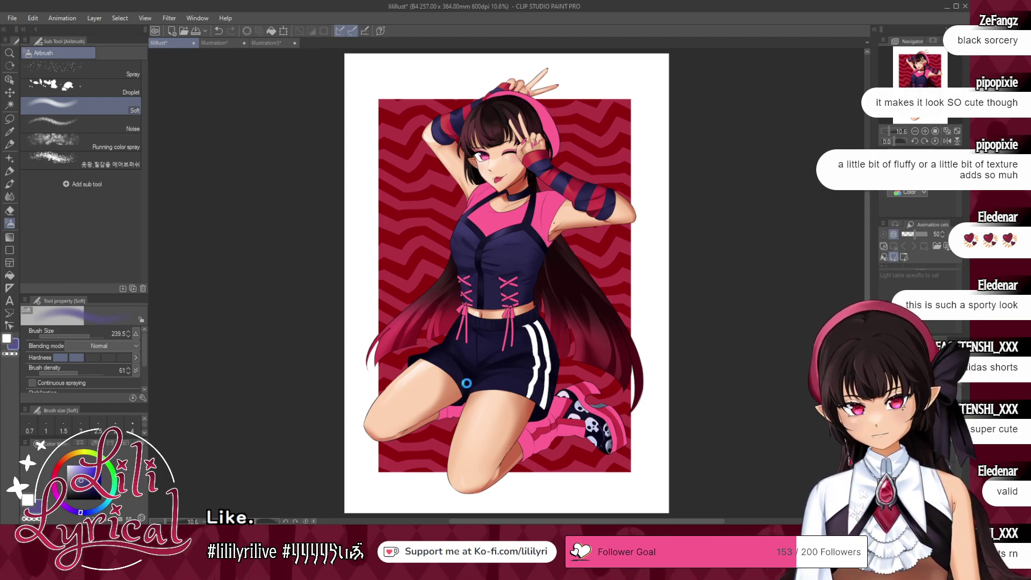
key("ctrl+s")
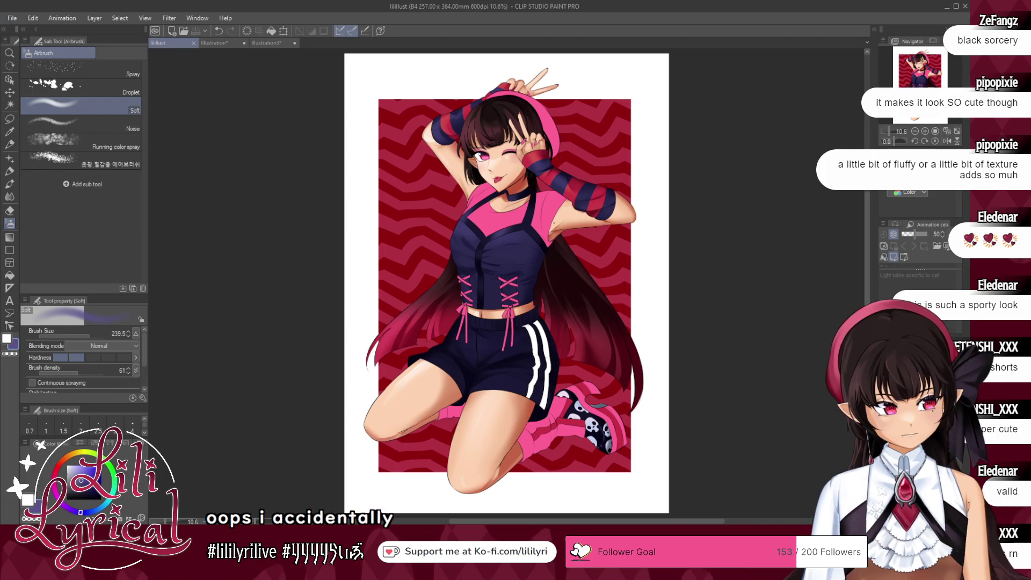
- Fill the leftover pale area in the notch of the shoe's sole with dark navy sampled from the shorts, and save the illustration
left_click(914, 403)
key("o")
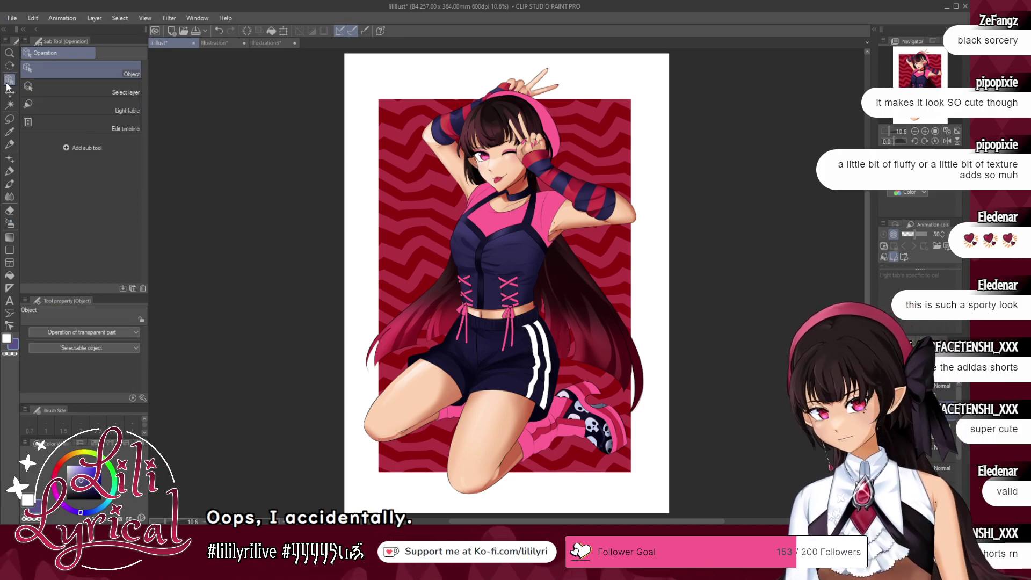
key("ctrl+s")
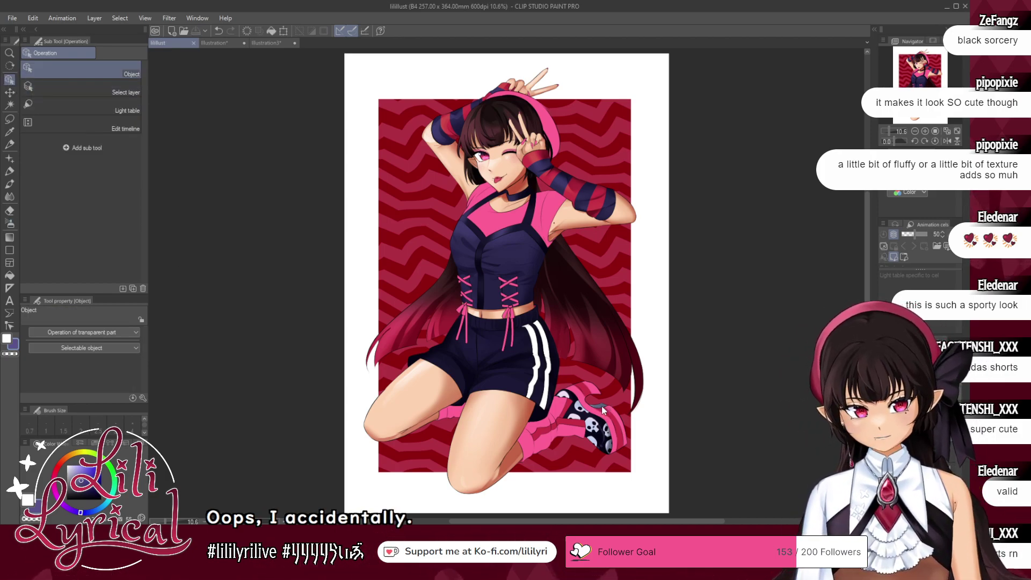
key("ctrl+z")
left_click(9, 275)
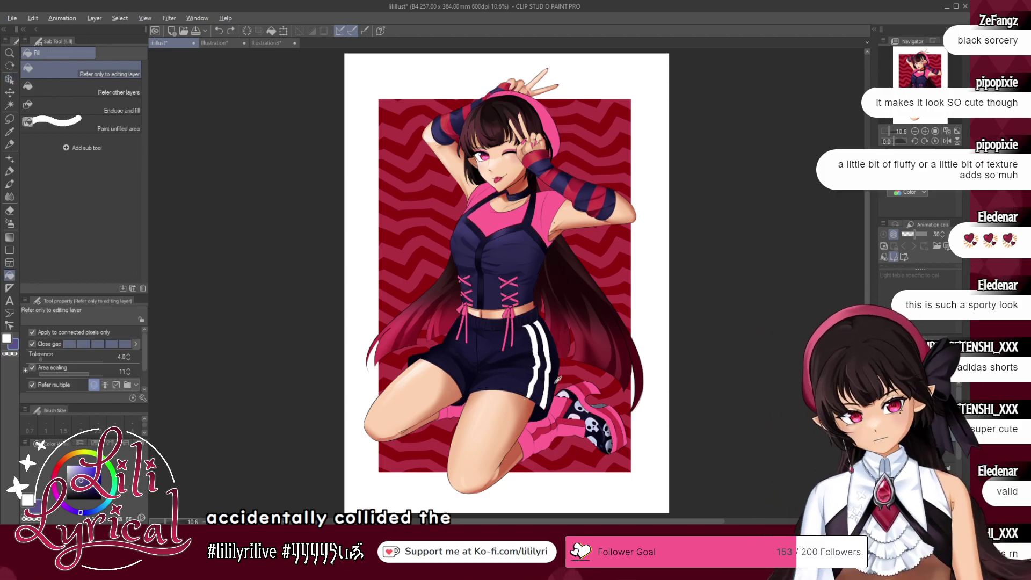
left_click(556, 382, "alt")
left_click(600, 407)
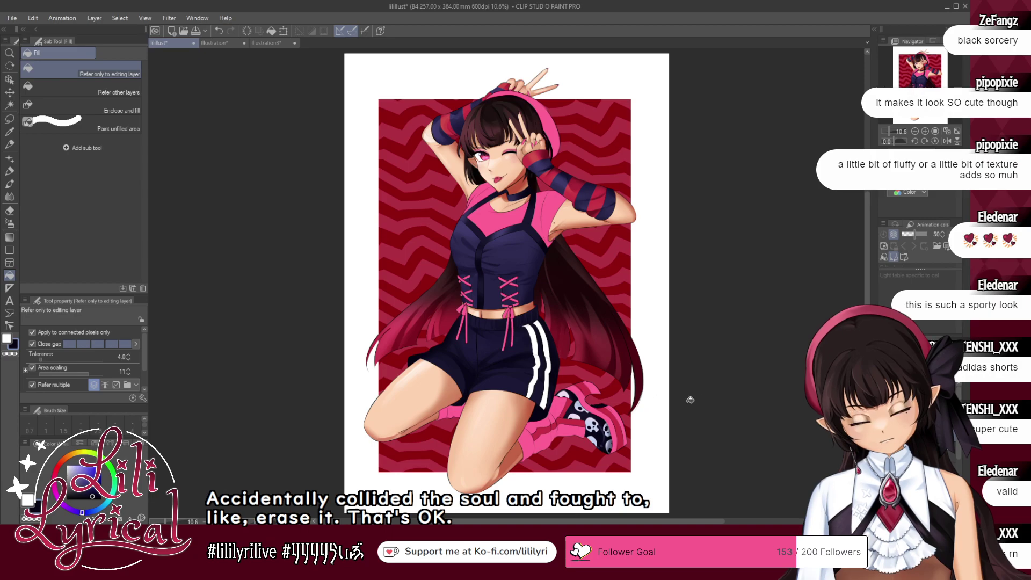
key("ctrl+s")
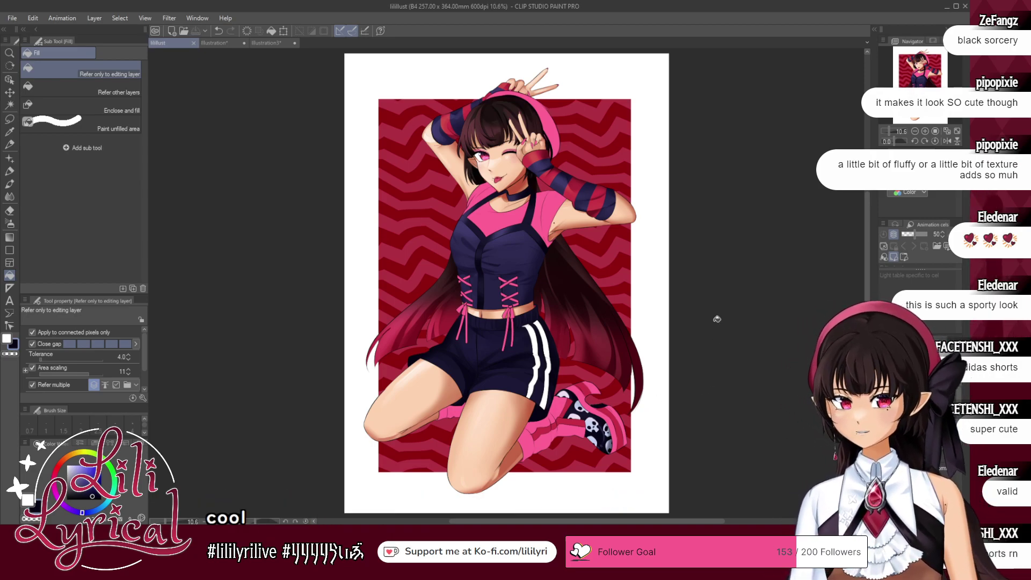
- Shade the white side stripes of the shorts with the りりペイント brush at size 100.9, using pale blue sampled from the shoe, and save the illustration
left_click(9, 79)
left_click(526, 400)
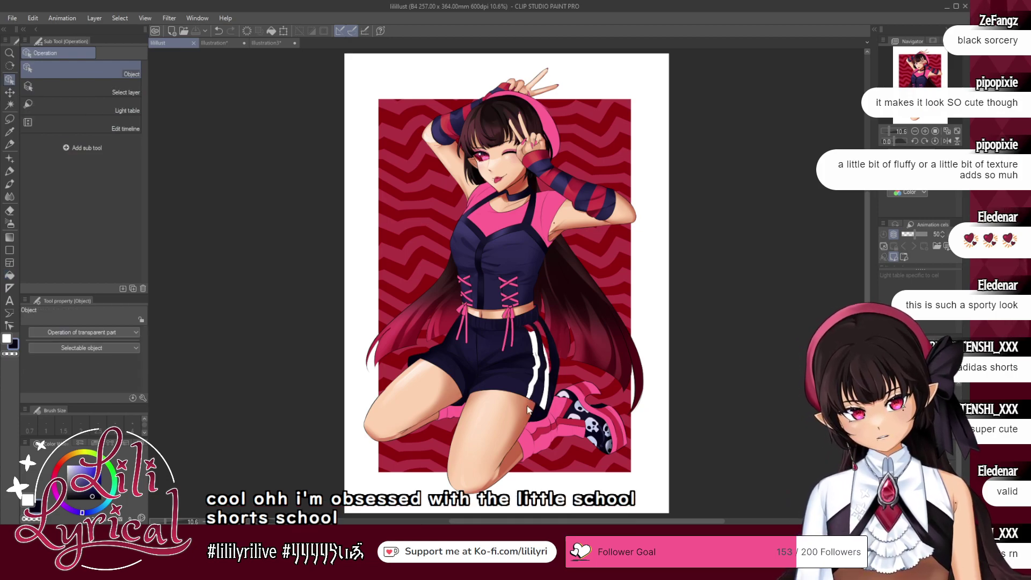
left_click(9, 184)
left_click(611, 442, "alt")
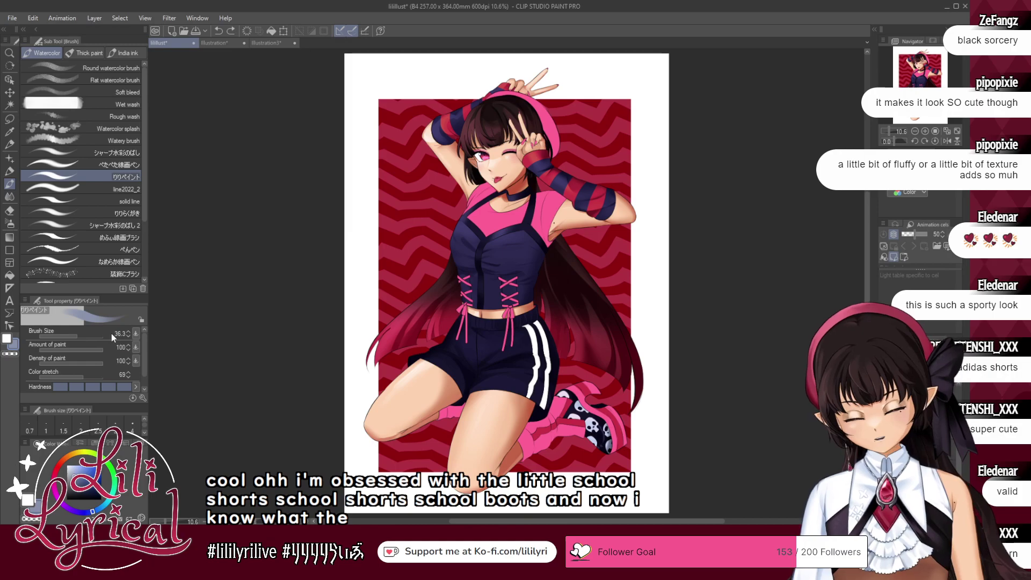
left_click(84, 336)
left_click_drag(529, 356, 540, 354)
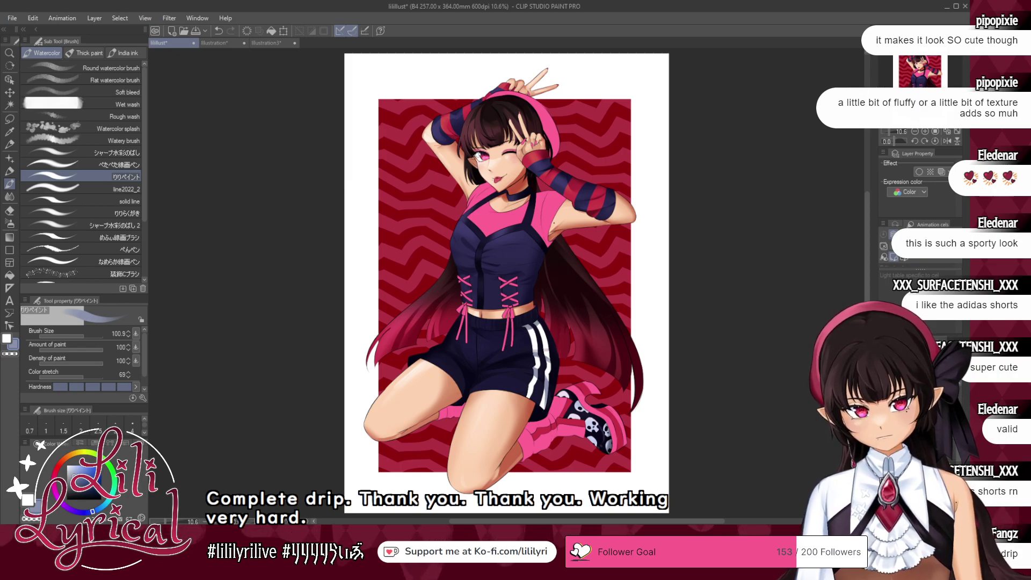
key("alt")
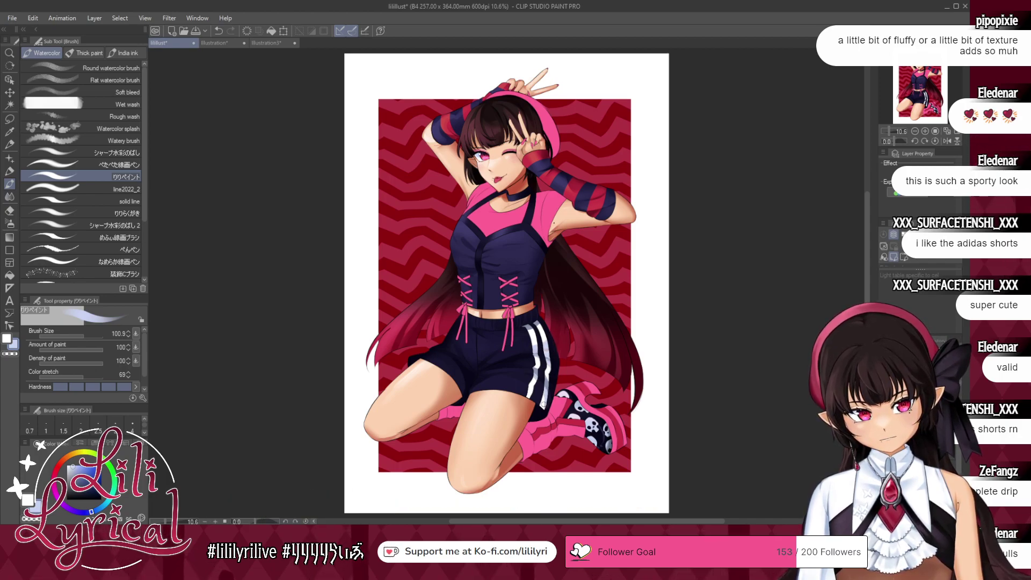
key("j")
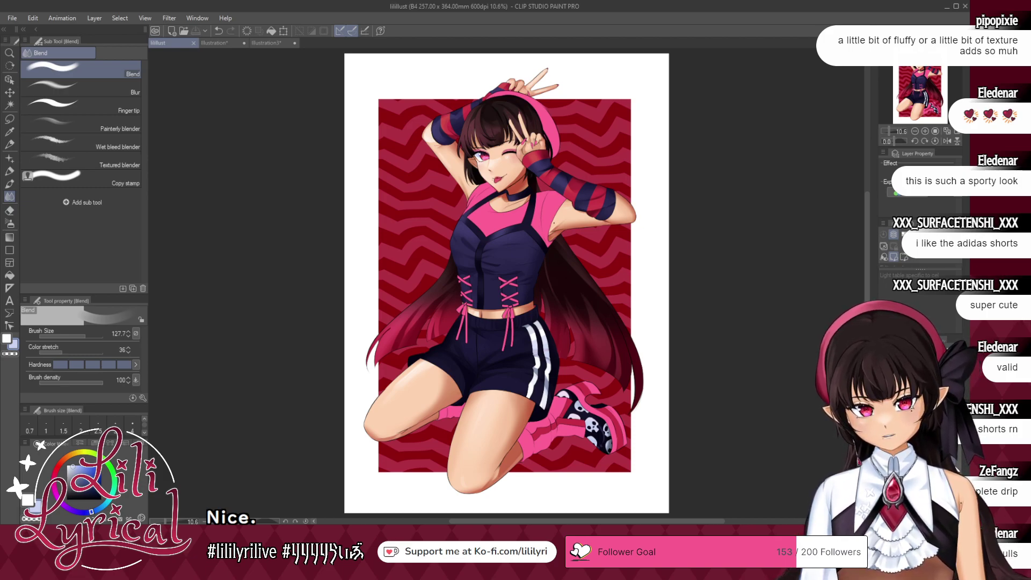
- Shade the pink shirt, hat and leg warmers with the Soft airbrush at size 383.9, using a darker pink
key("o")
key("ctrl+z")
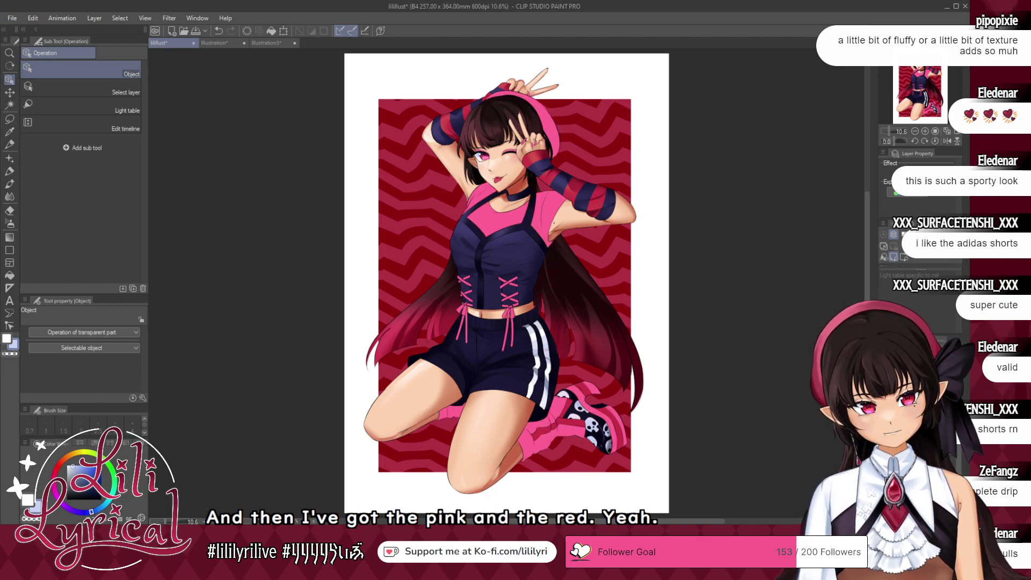
left_click(10, 222)
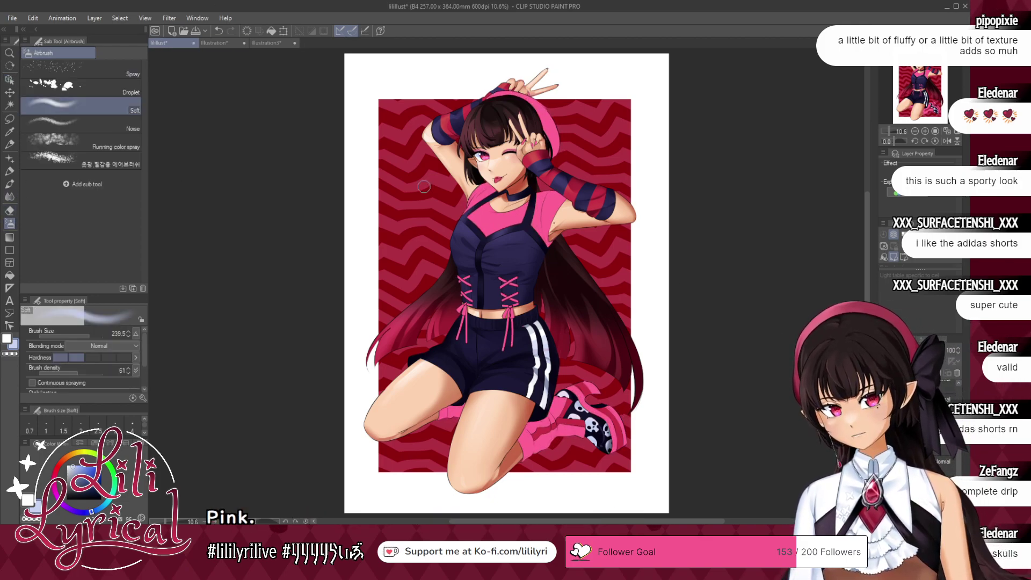
left_click(500, 221, "alt")
left_click(94, 336)
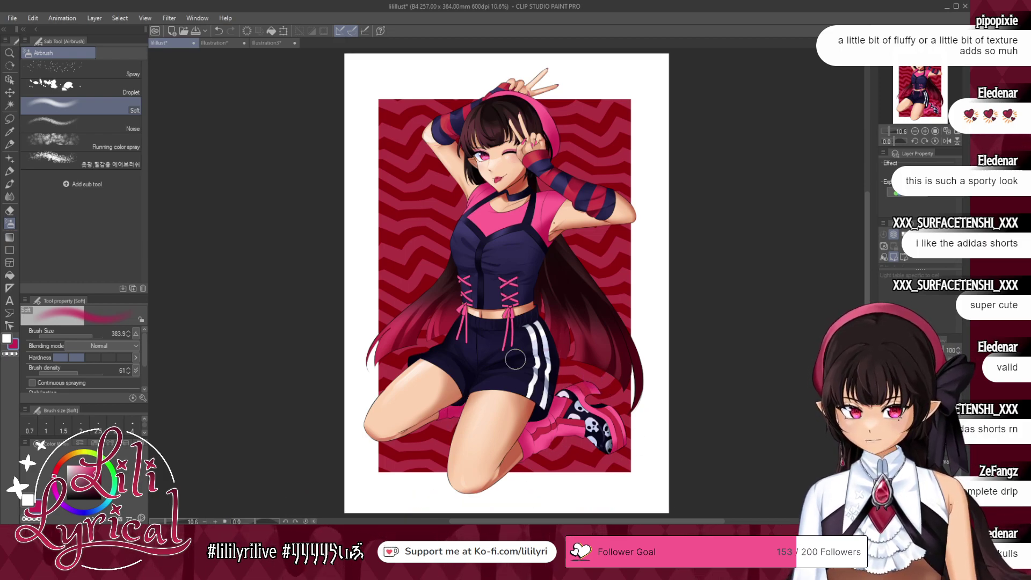
- Paint folds on the pink shirt with the りりペイント brush at sizes 58.2 and 118.1, using pink sampled from the sleeve
left_click(10, 184)
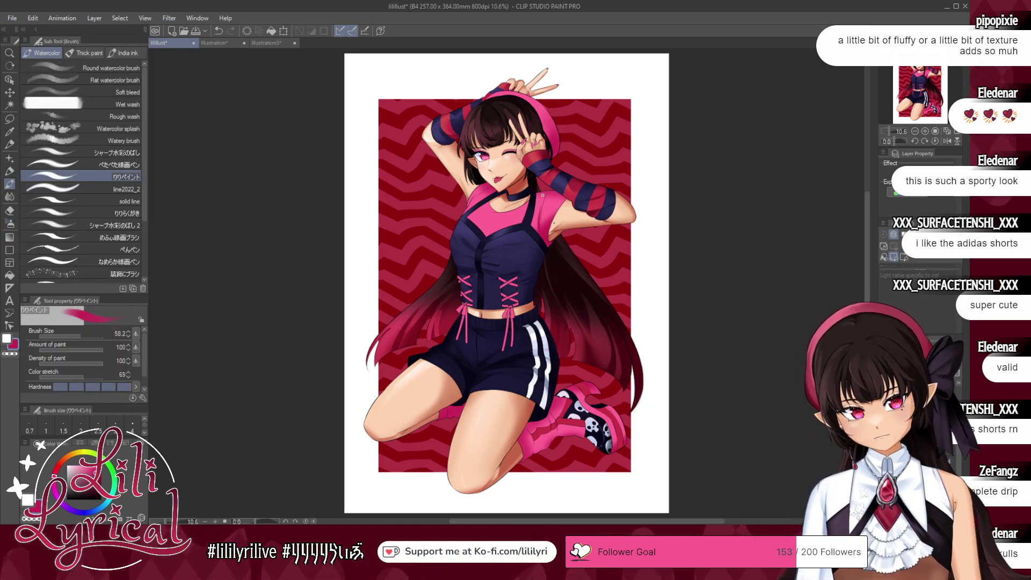
left_click(545, 208, "alt")
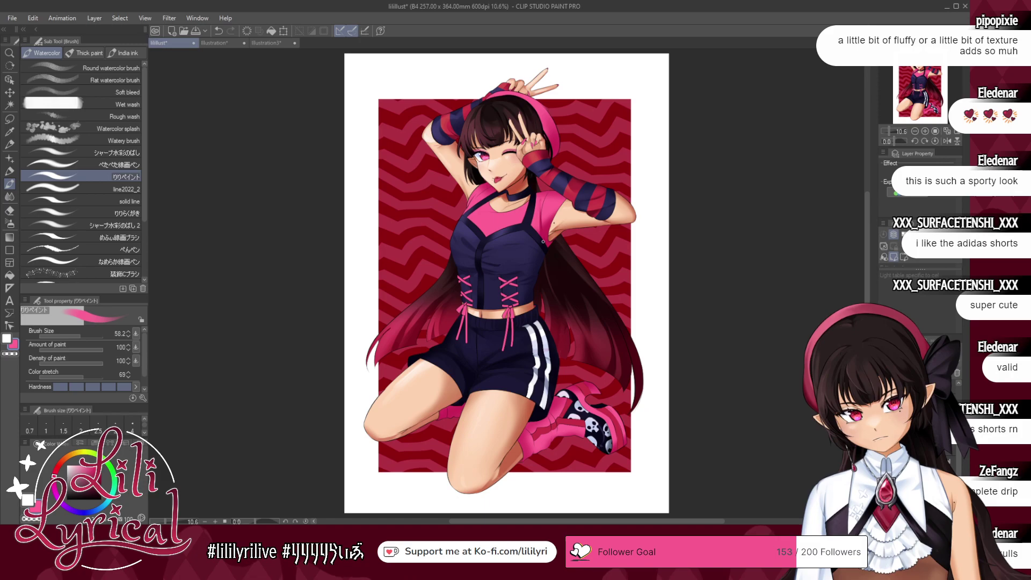
left_click(91, 335)
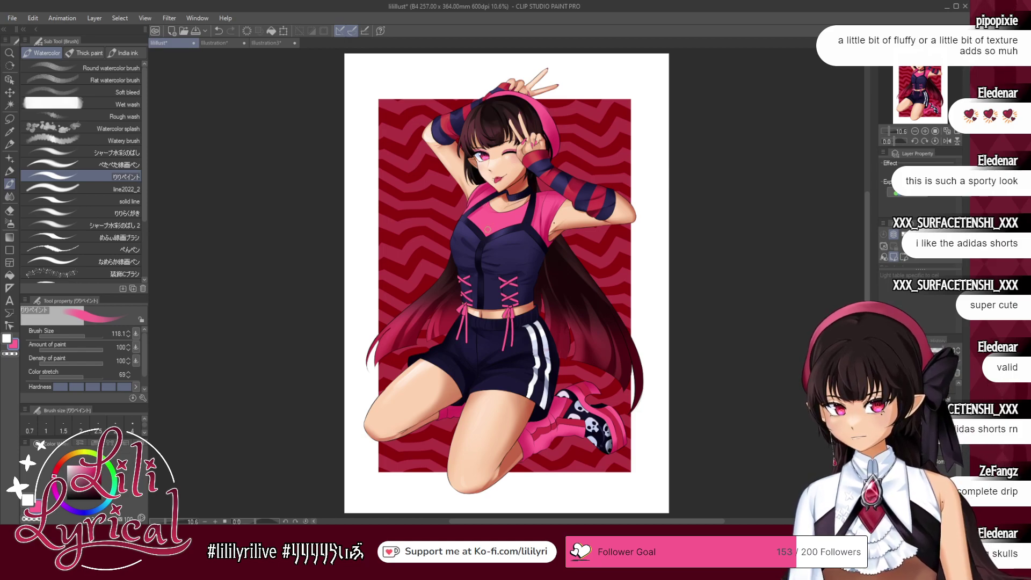
- Add soft highlights to the pink clothing with the Soft airbrush at size 615.2, using a lighter pink
key("b")
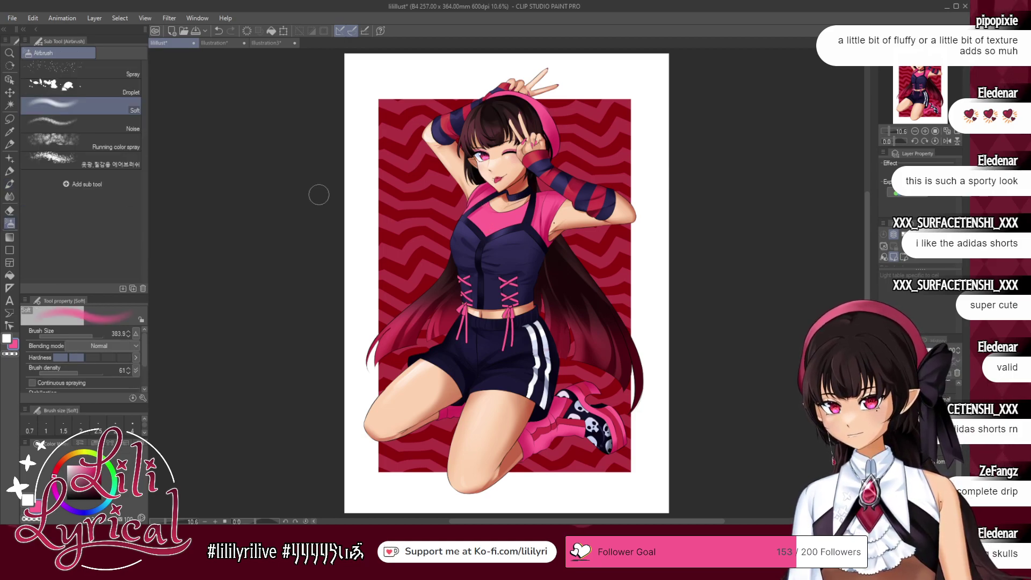
left_click_drag(92, 334, 95, 336)
left_click(86, 468)
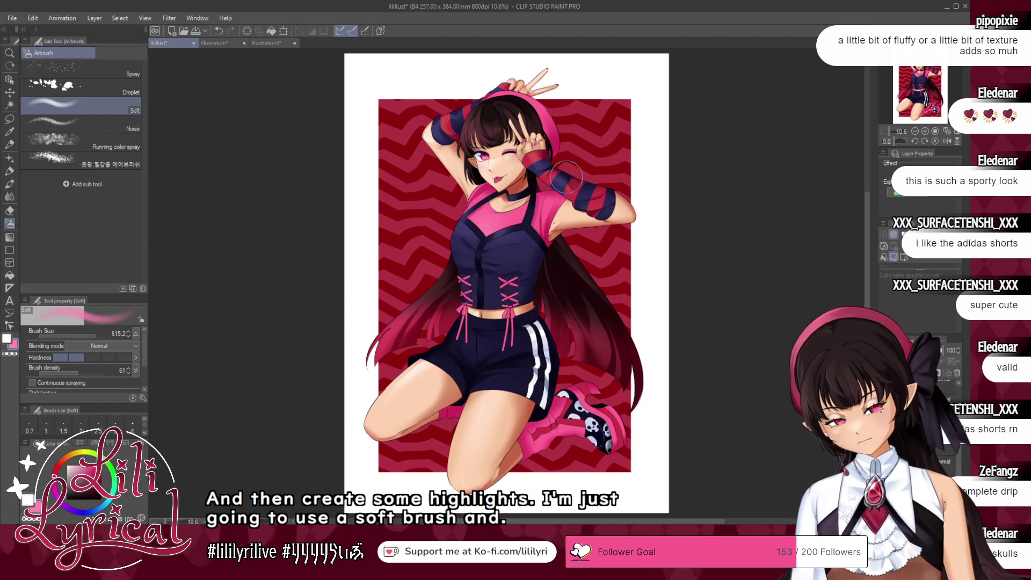
- Paint slouchy folds on the back of the pink hat with the りりペイント brush at size 118.1 and the Soft airbrush at size 189.2
left_click(8, 185)
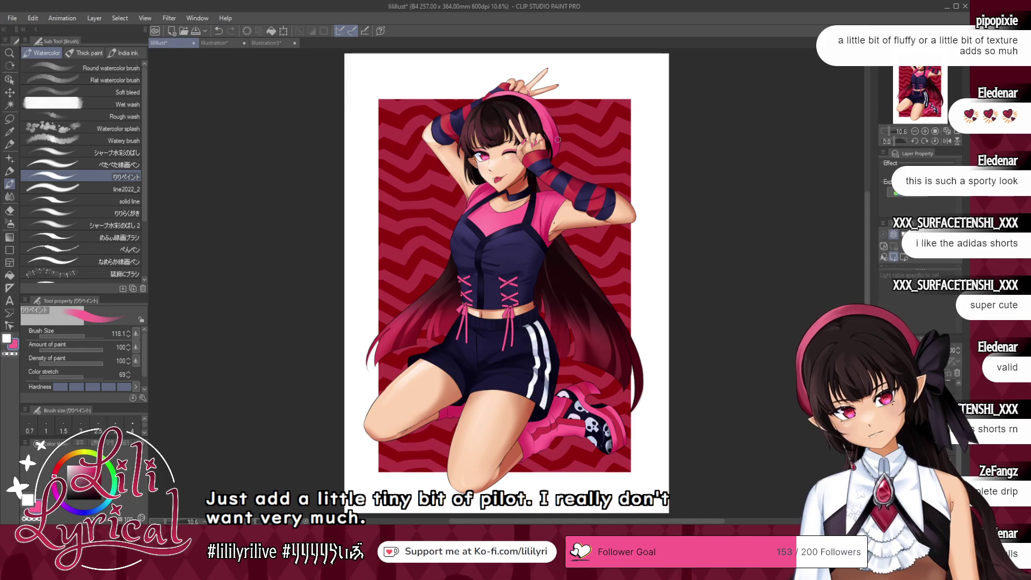
left_click(540, 118, "alt")
left_click(554, 133, "alt")
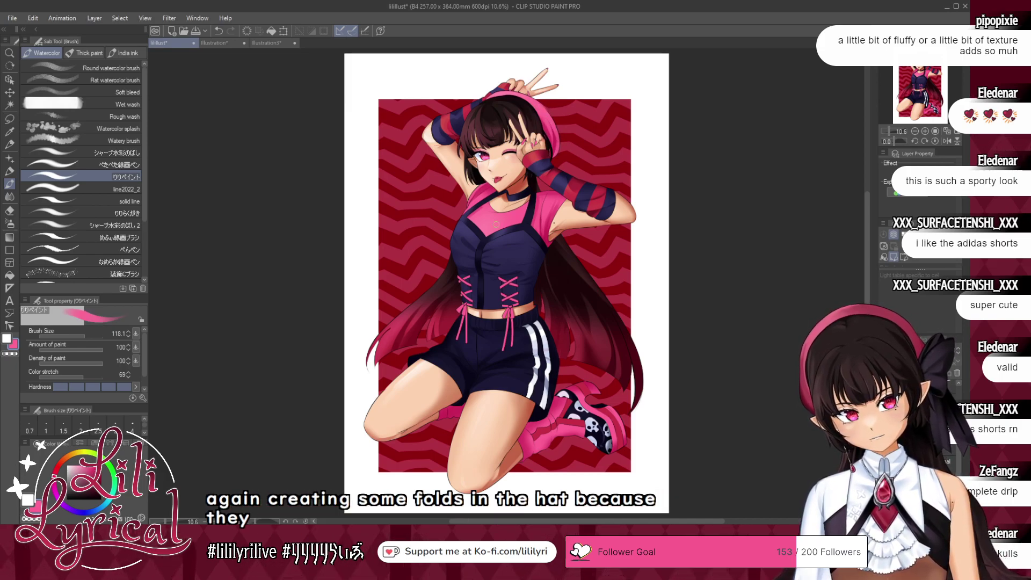
left_click(561, 143, "alt")
left_click_drag(561, 144, 555, 120)
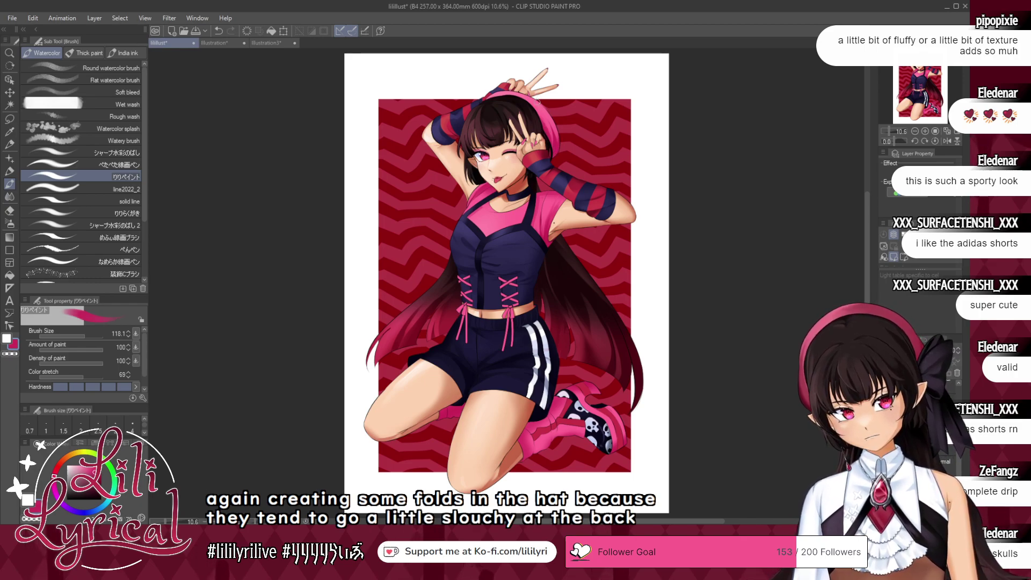
left_click(11, 225)
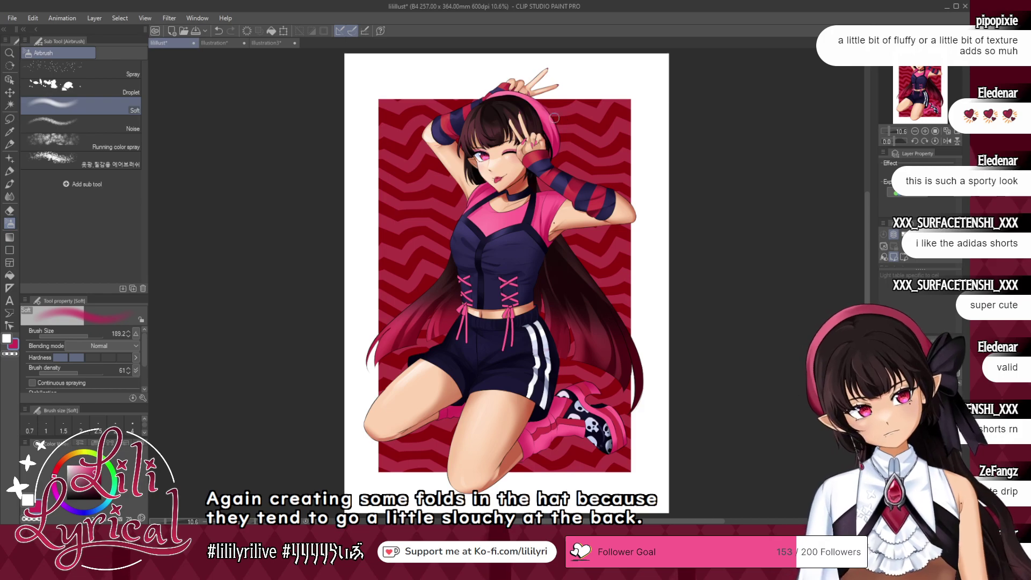
left_click(10, 185)
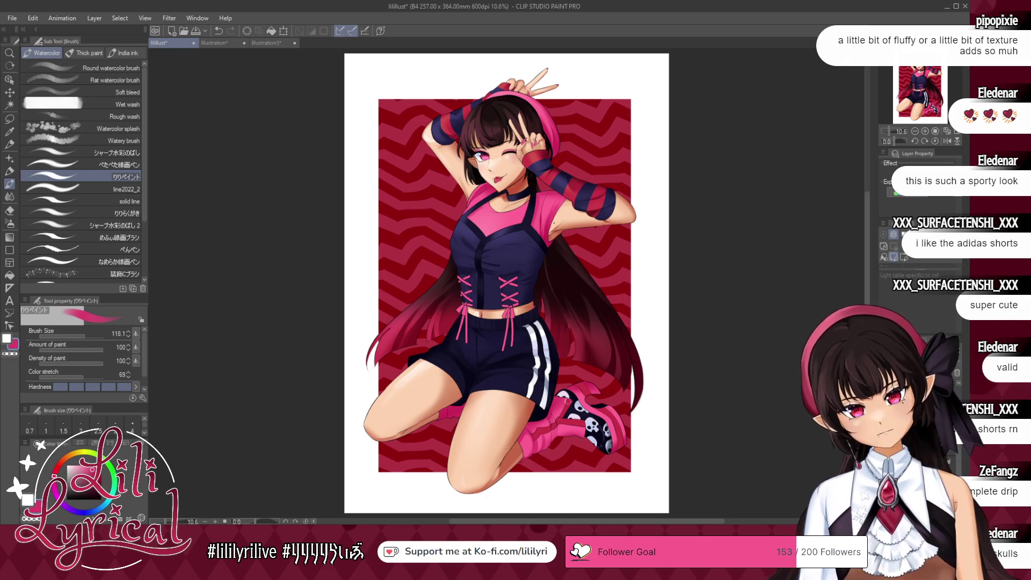
left_click(9, 196)
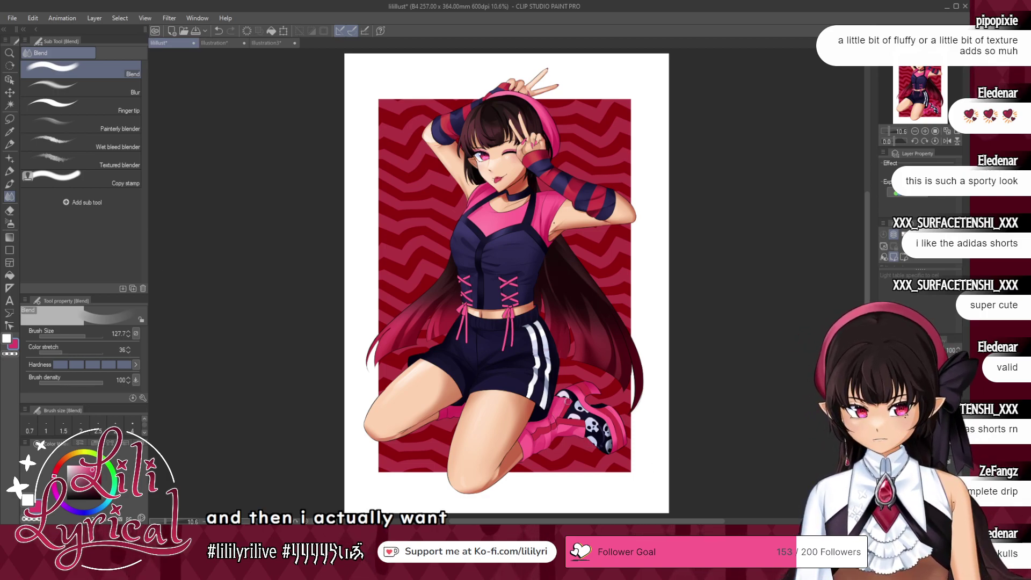
- Draw knitted ribbing on both pink leg warmers with the りりペイント brush at size 31.0, using dark pink
key("b")
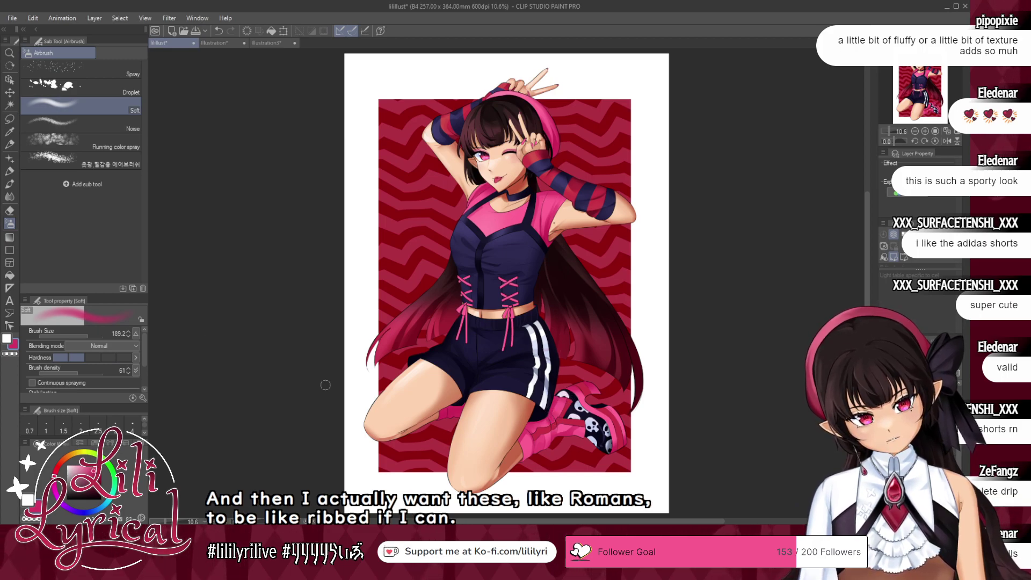
key("b")
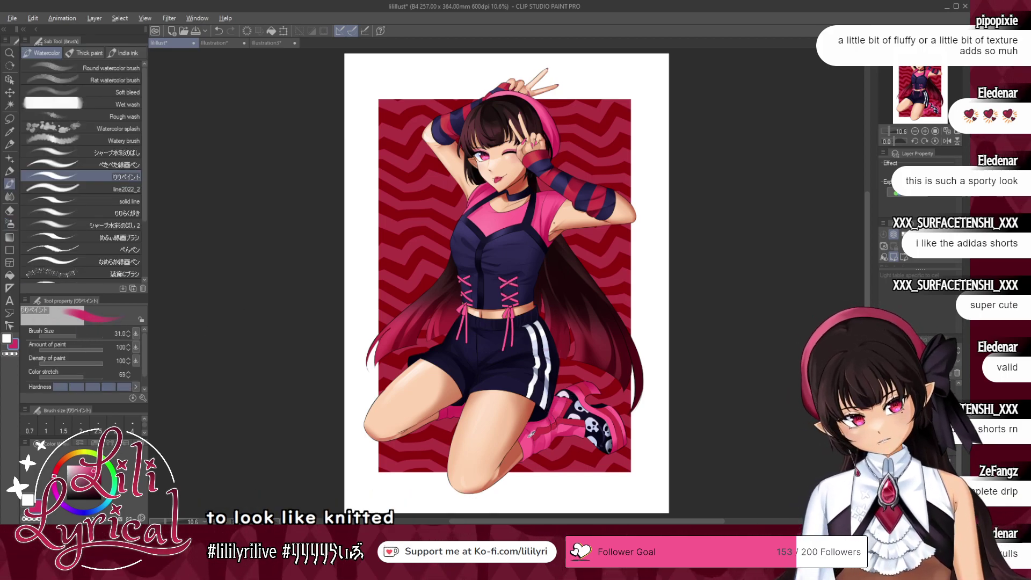
left_click(83, 467)
key("ctrl+z")
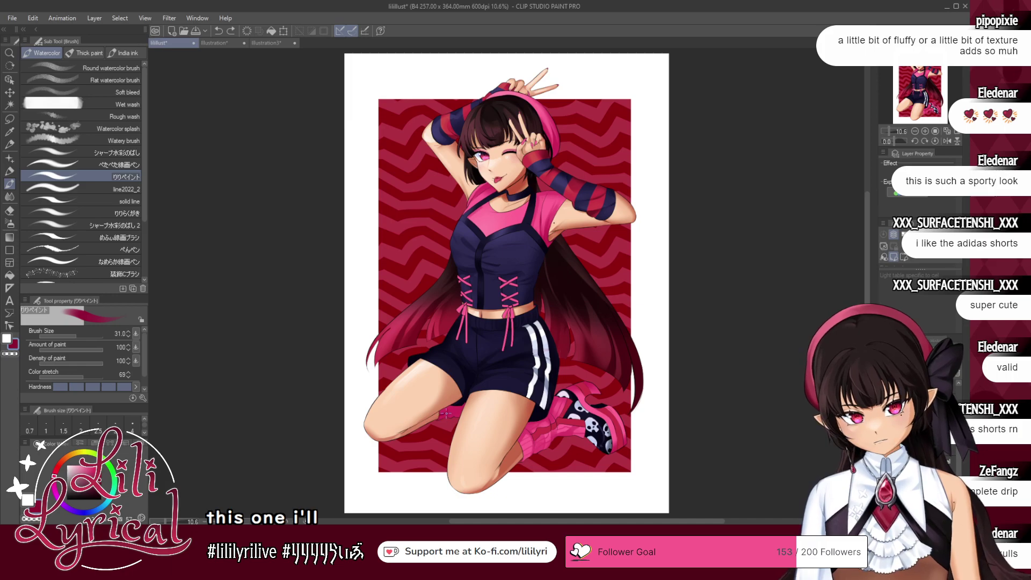
left_click_drag(455, 413, 448, 409)
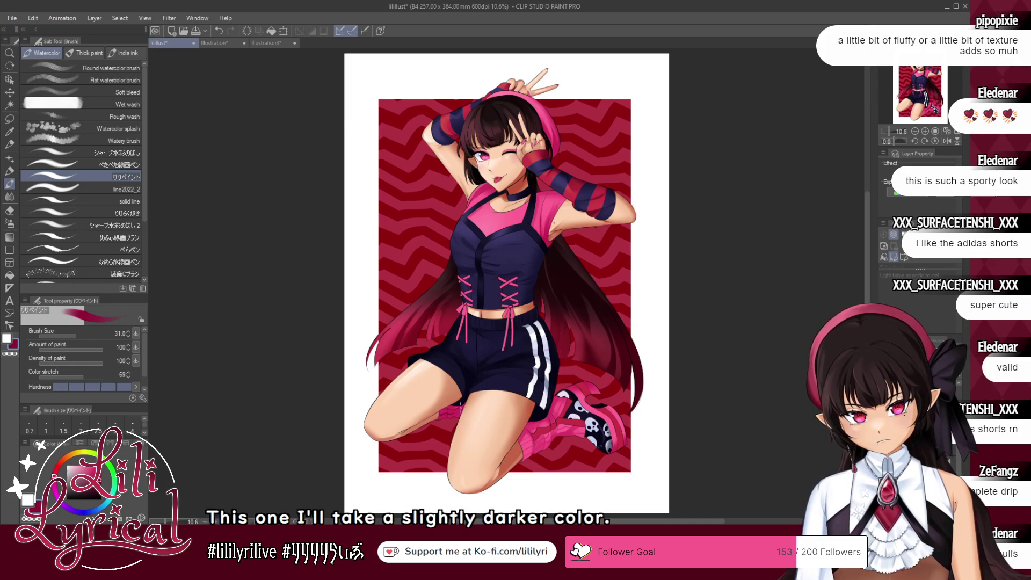
left_click(9, 223)
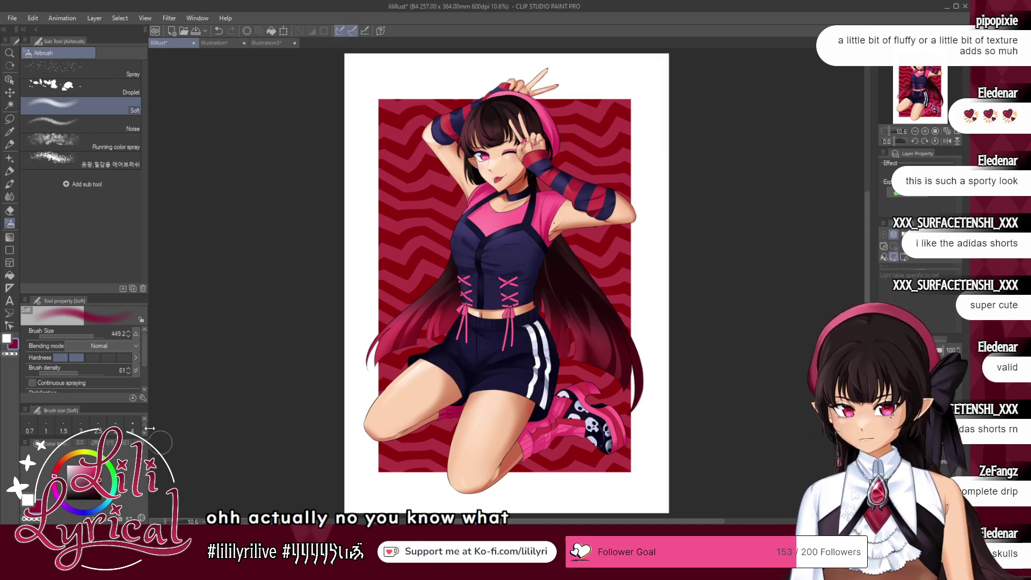
- Add fine seam details to the pink clothing with the りりペイント brush at size 22.7 and soften them with Blur at size 93.3
left_click(9, 183)
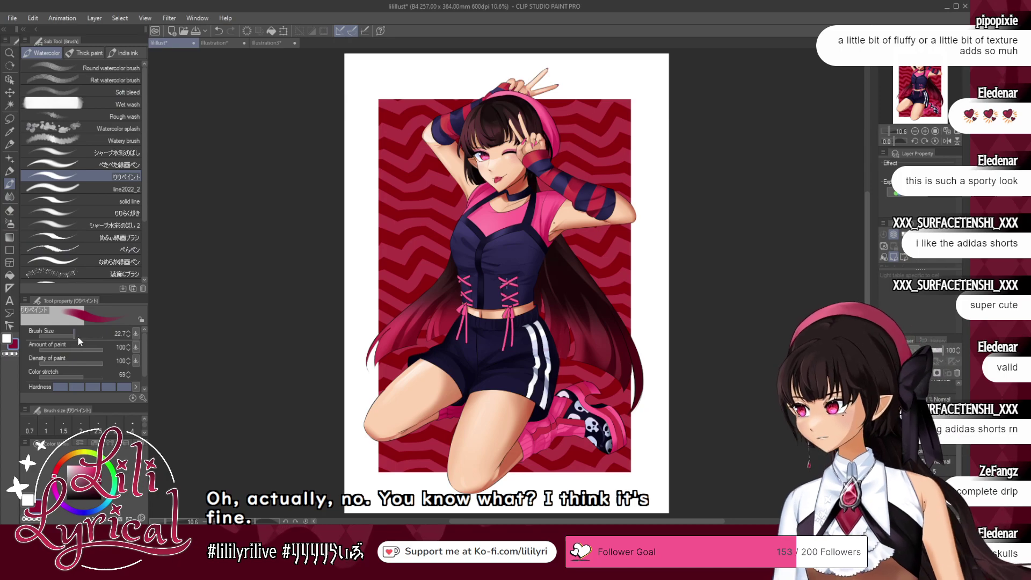
left_click(556, 408, "alt")
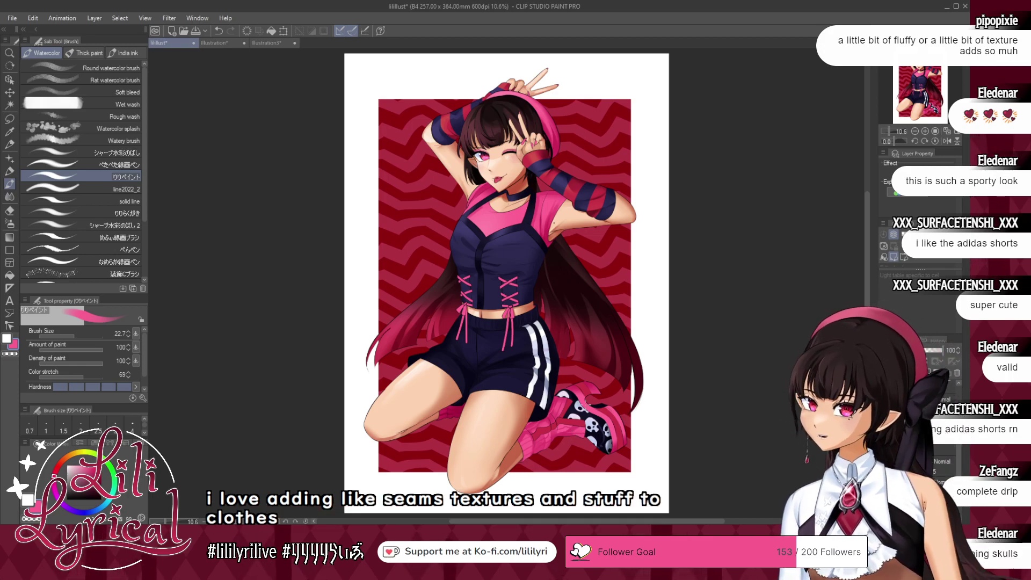
left_click(544, 244, "alt")
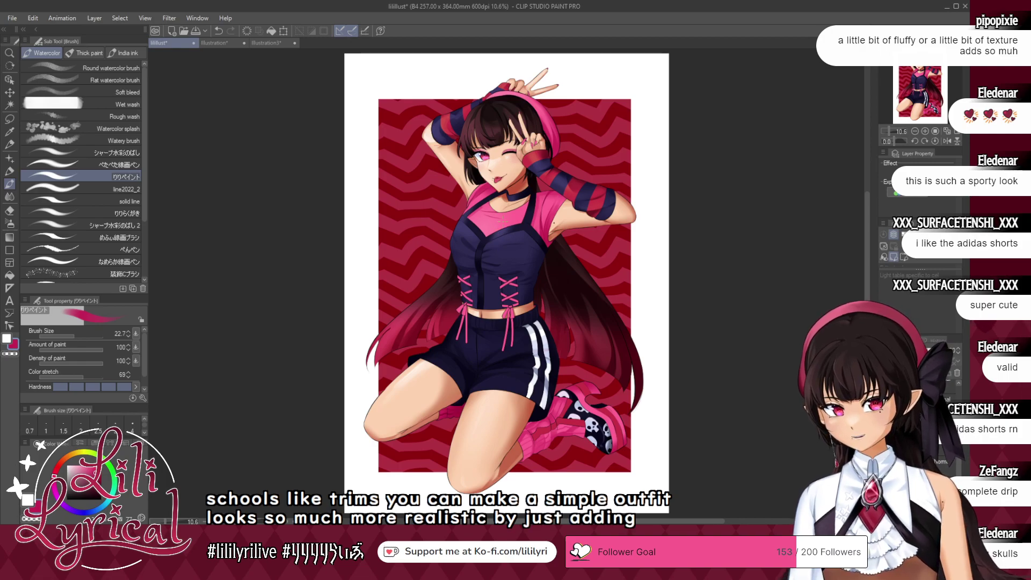
left_click(9, 196)
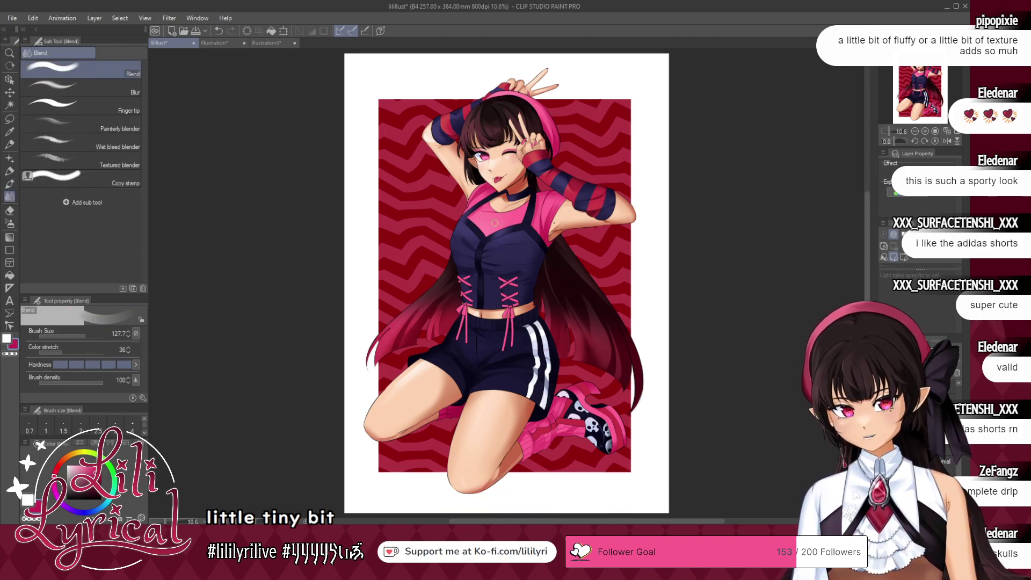
left_click(81, 88)
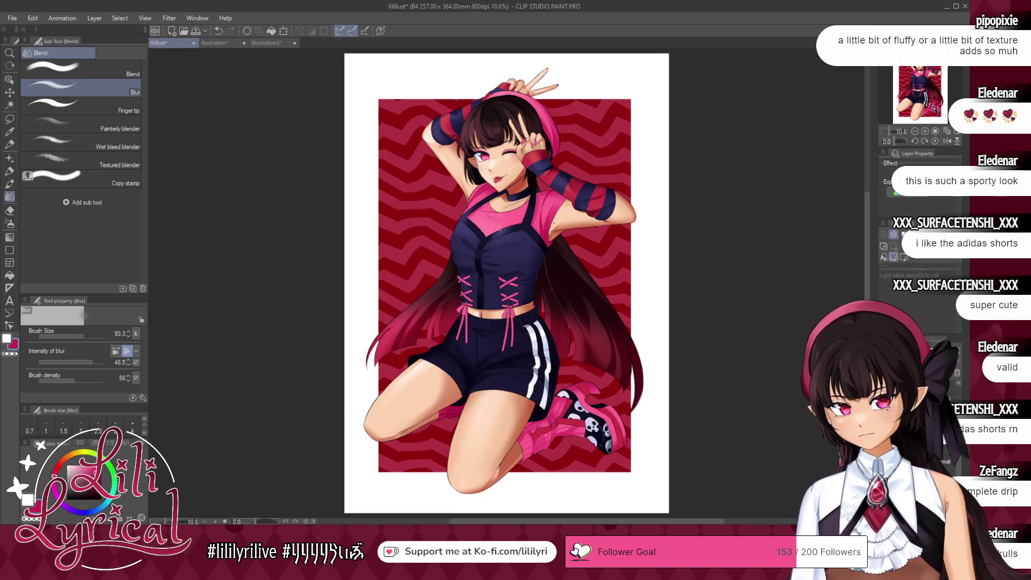
left_click(9, 184)
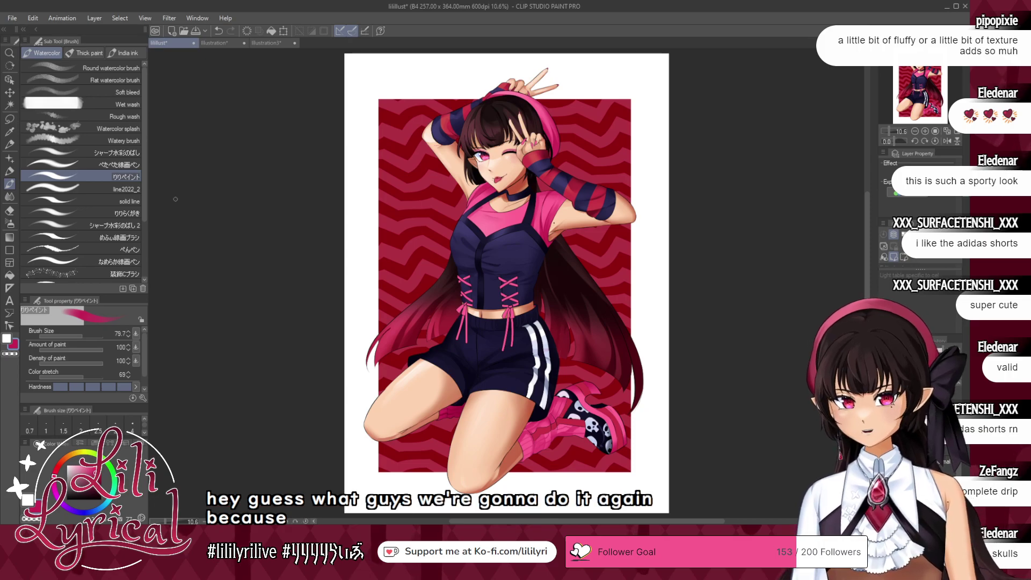
- Recolour the pink hat, shirt, laces and leg warmers in shades of red with a Gradient map tonal correction
left_click(239, 350)
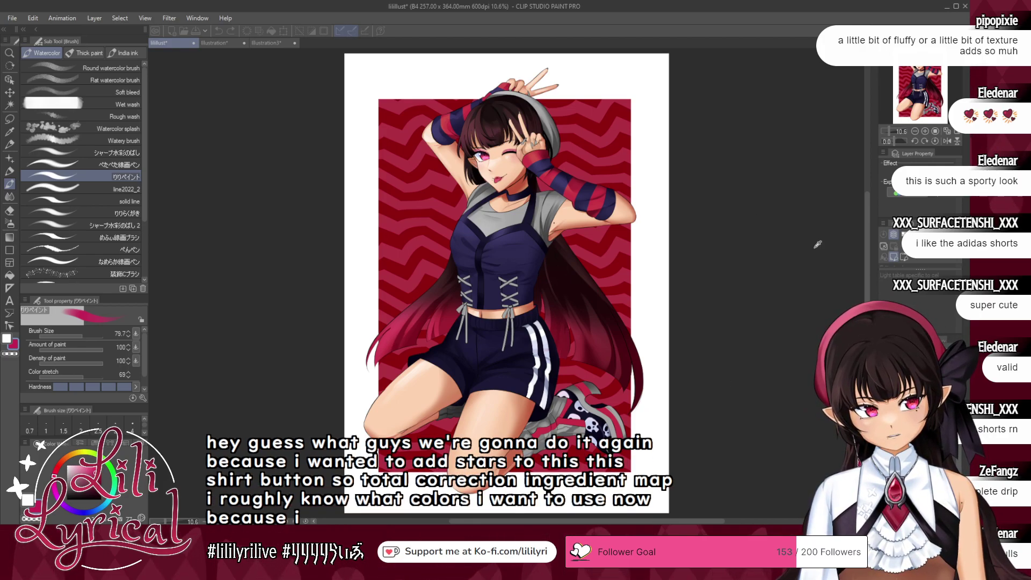
key("ctrl+y")
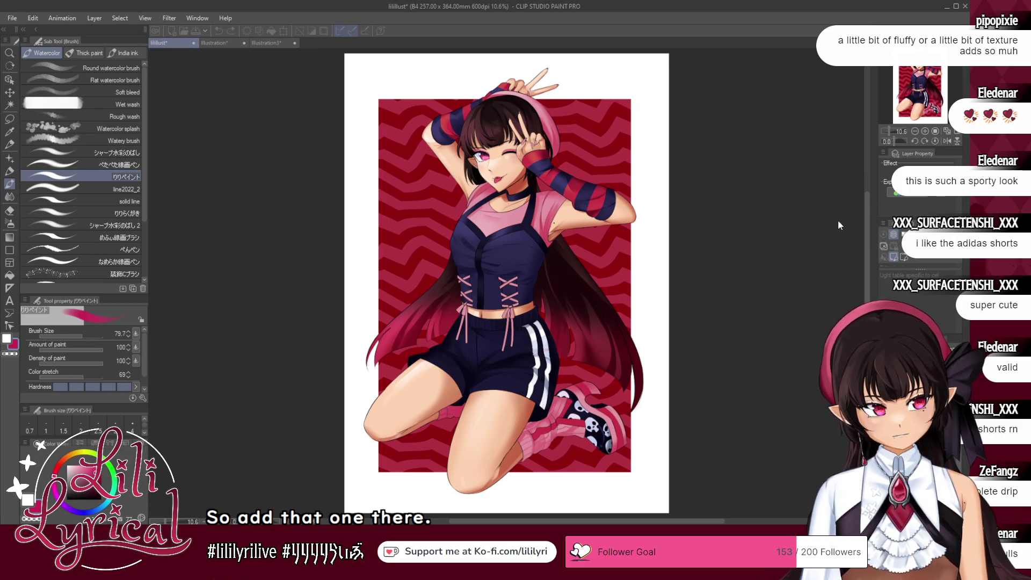
key("ctrl+z")
key("ctrl+z")
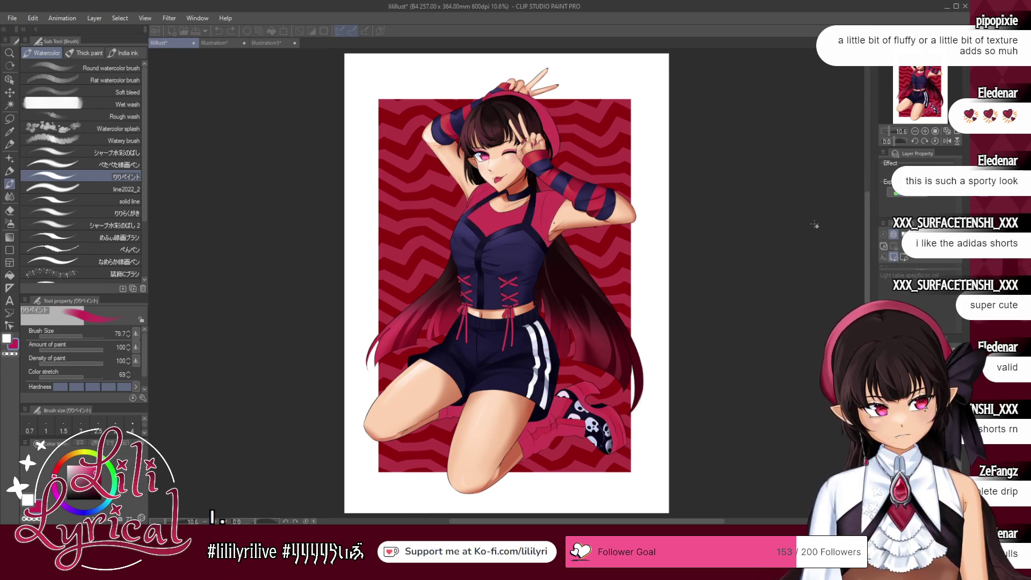
key("alt+Tab")
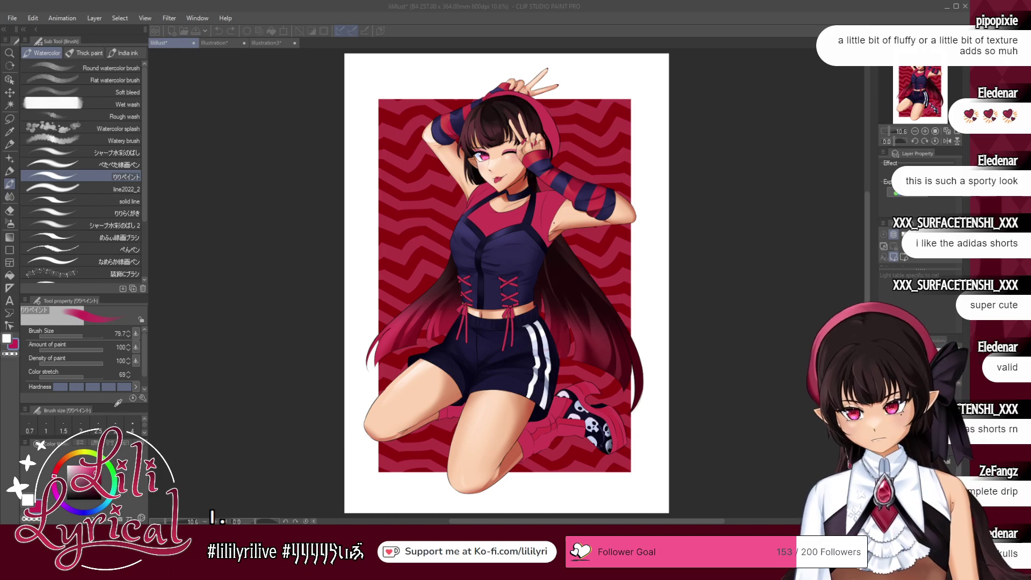
left_click(256, 360)
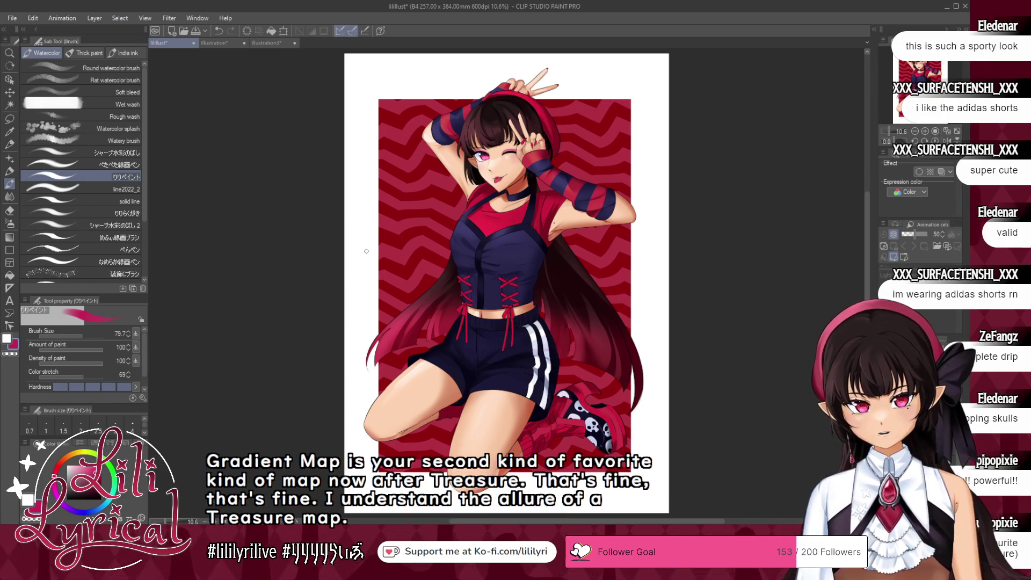
- Erase the red recolouring from the hat, laces and leg warmers with the Hard eraser at size 303.2, leaving only red stars on the pink shirt
left_click(10, 211)
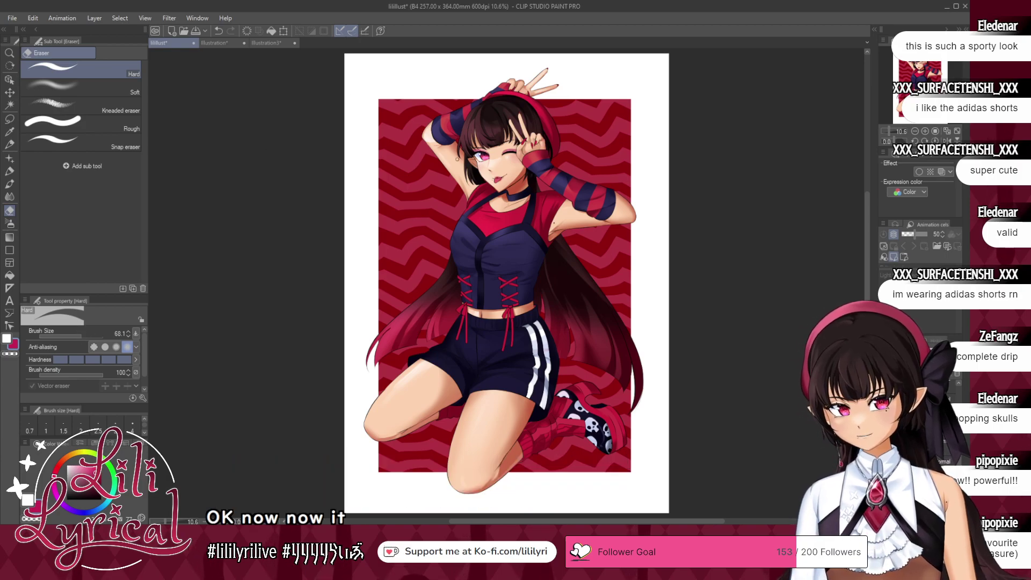
left_click_drag(82, 335, 91, 335)
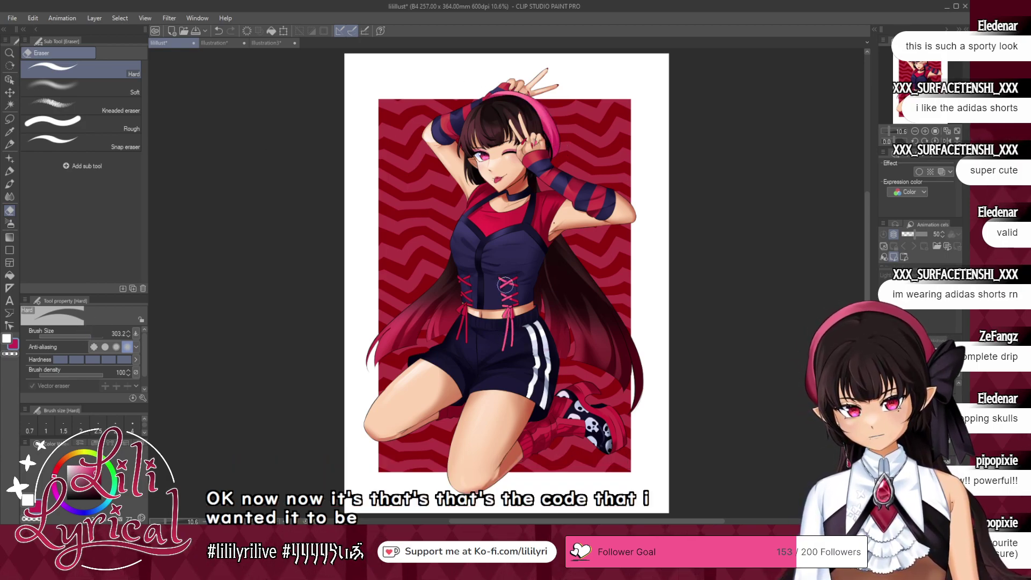
mouse_move(557, 403)
left_mouse_down()
mouse_move(528, 447)
mouse_move(607, 386)
left_mouse_up()
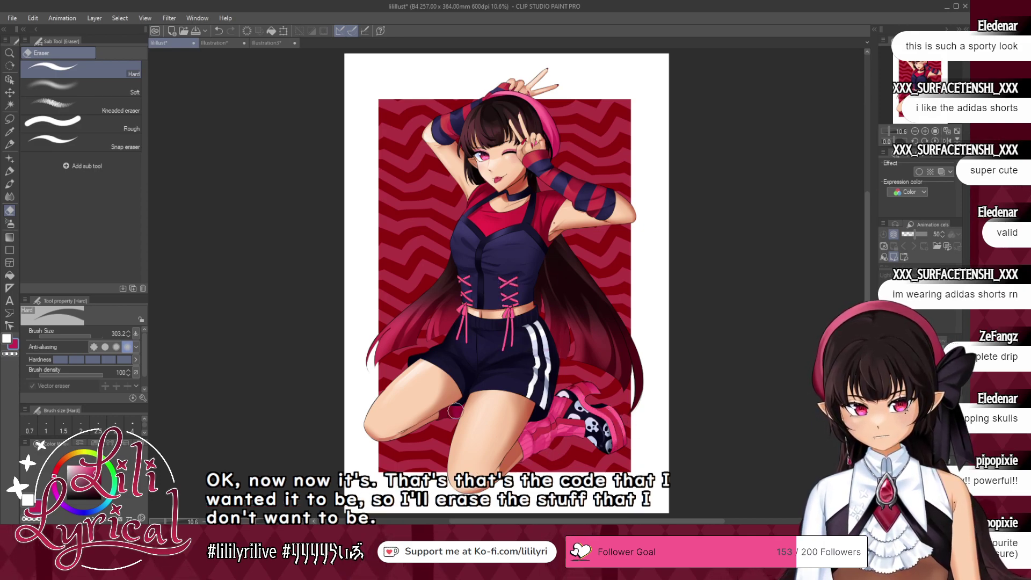
left_click_drag(465, 412, 437, 417)
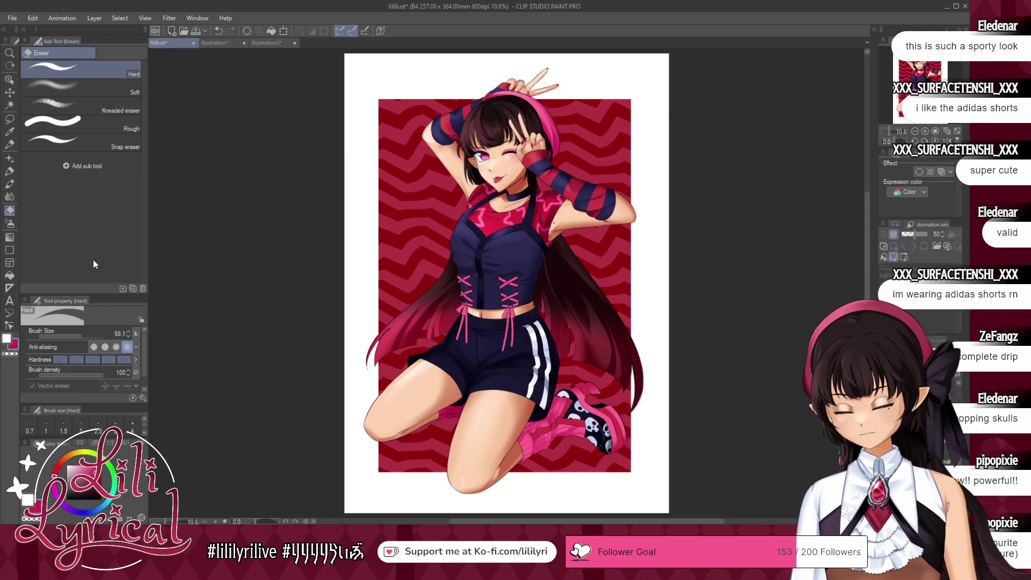
left_click(10, 275)
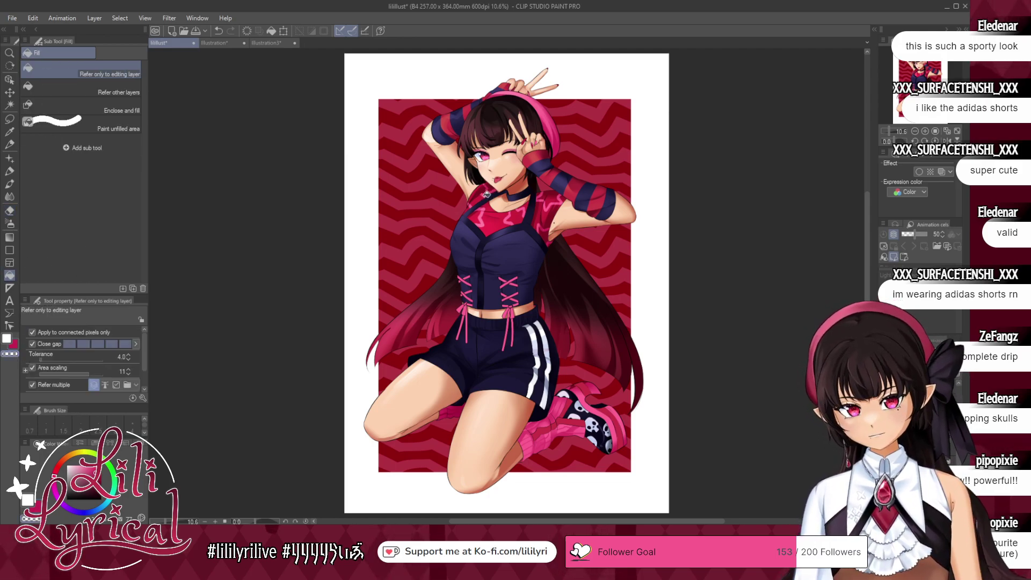
key("e")
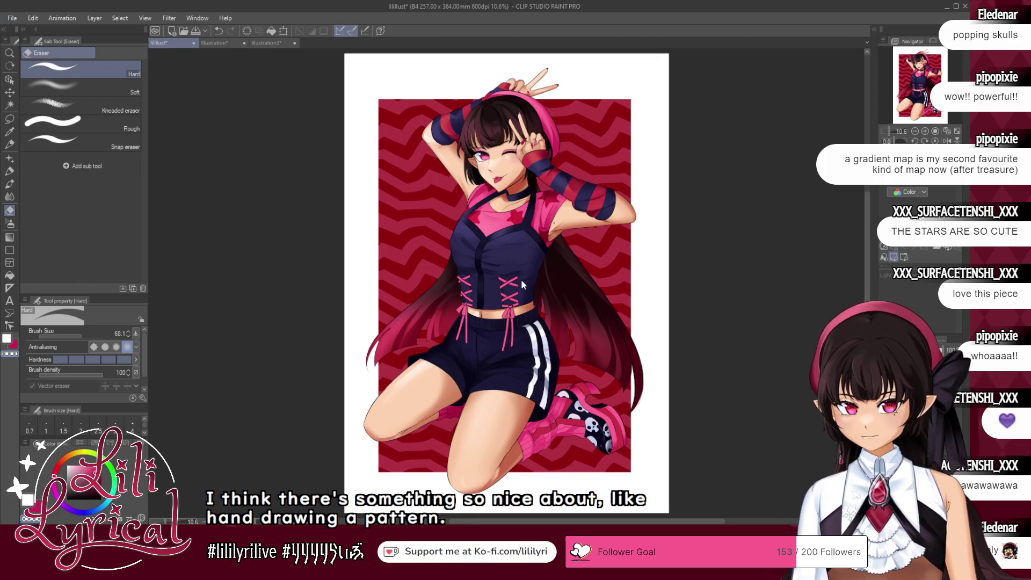
- Add a small detail to the pink shirt near the neck strap with the りりペイント brush at size 58.2
left_click(8, 185)
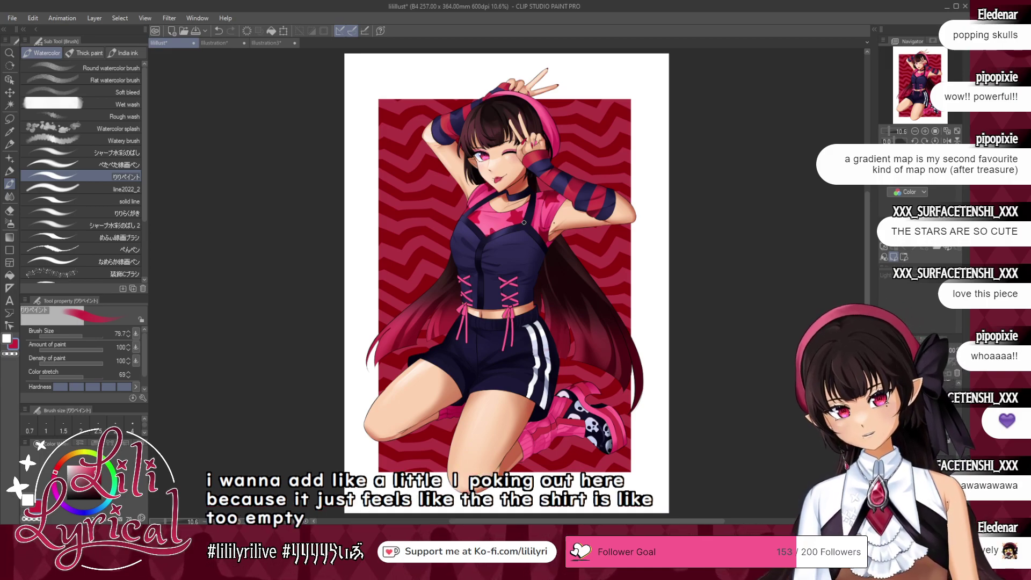
key("ctrl+z")
left_click(80, 337)
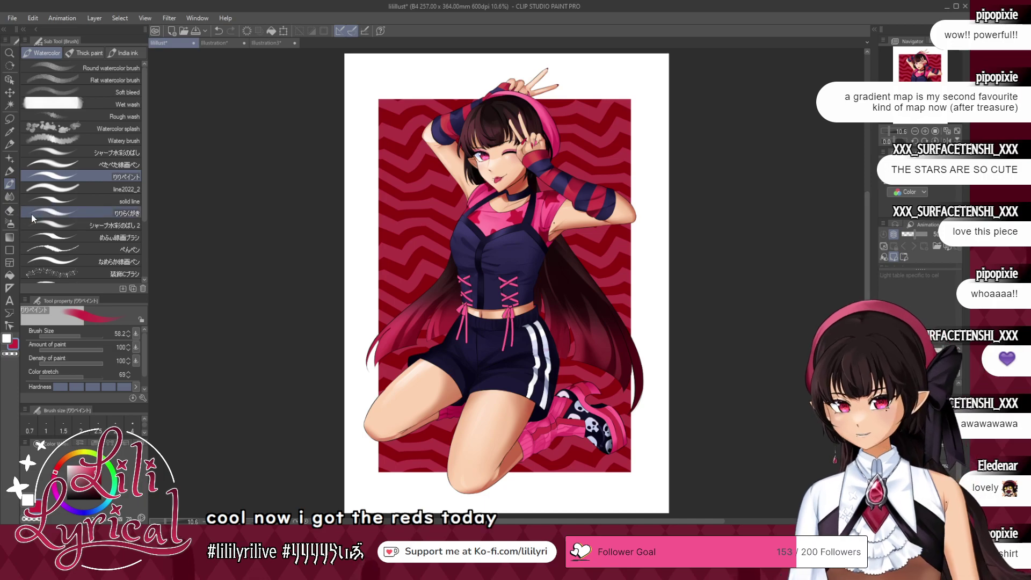
- Shade the pink leg warmers in dark red with the Soft airbrush at size 449.2 and りりペイント at 58.2, softening with Blur at 93.3
left_click(9, 223)
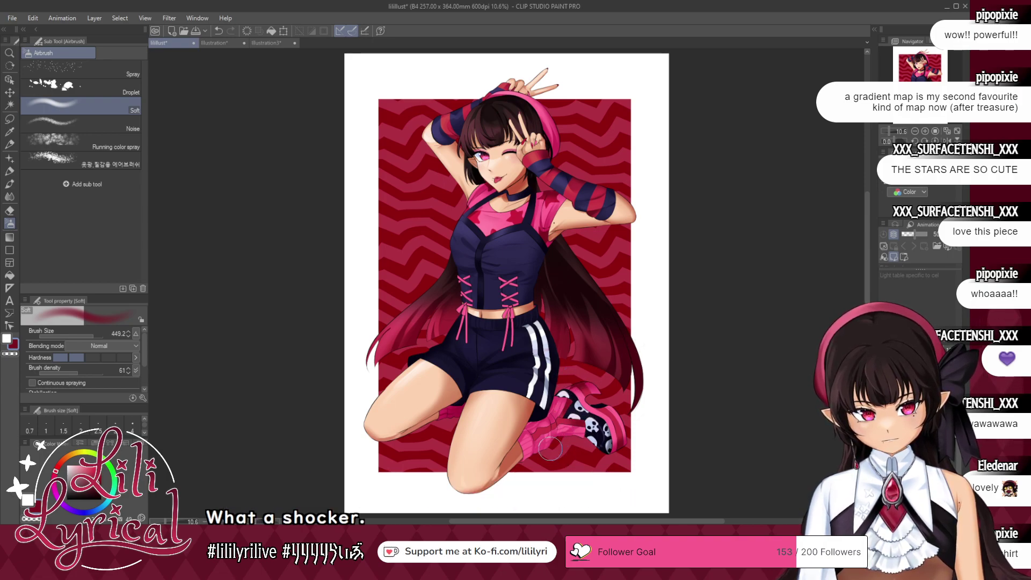
left_click(5, 184)
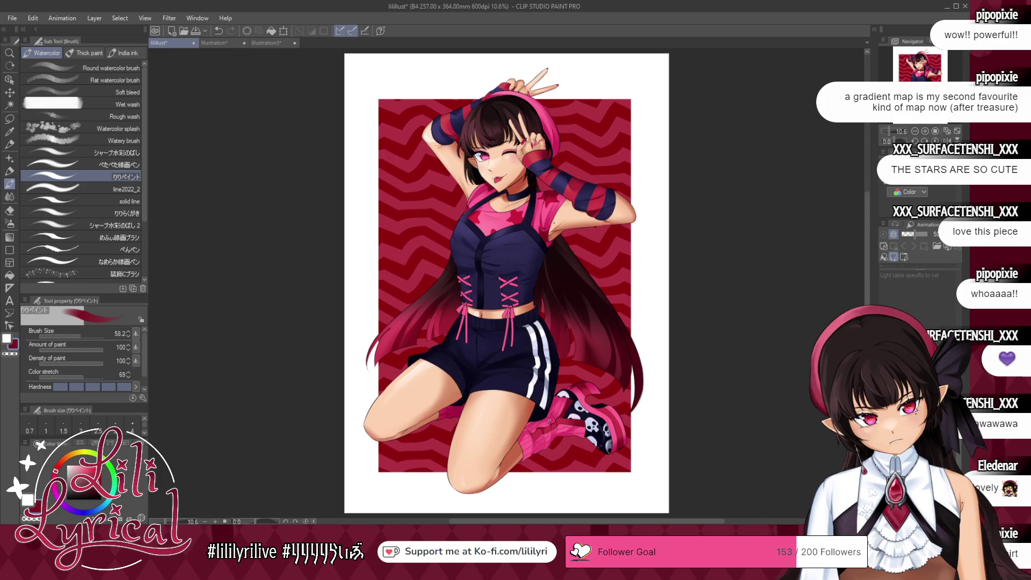
left_click(10, 197)
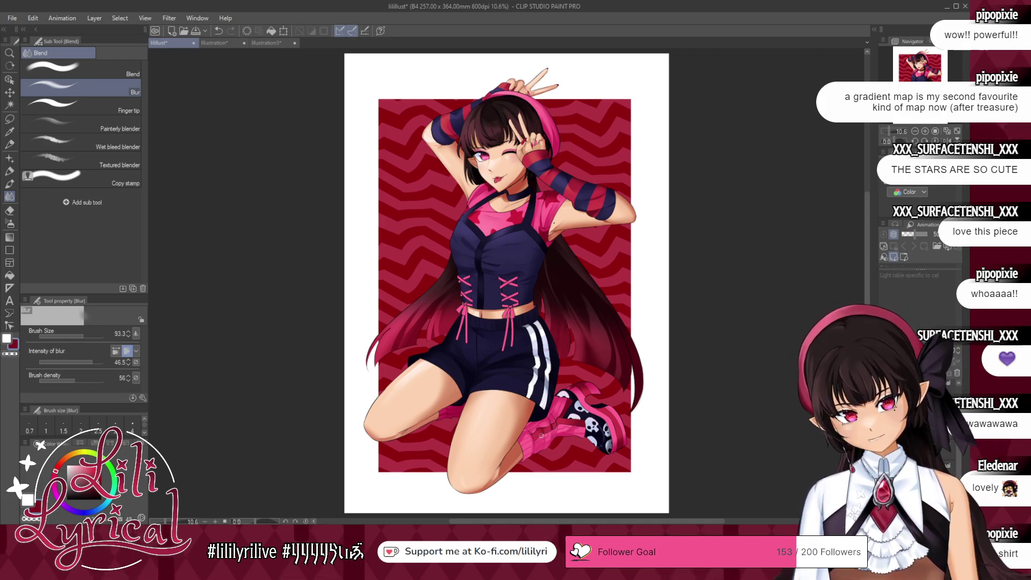
- Shade the pink bodice laces with the Soft airbrush at size 109.2, sampling pink from the lacing
key("b")
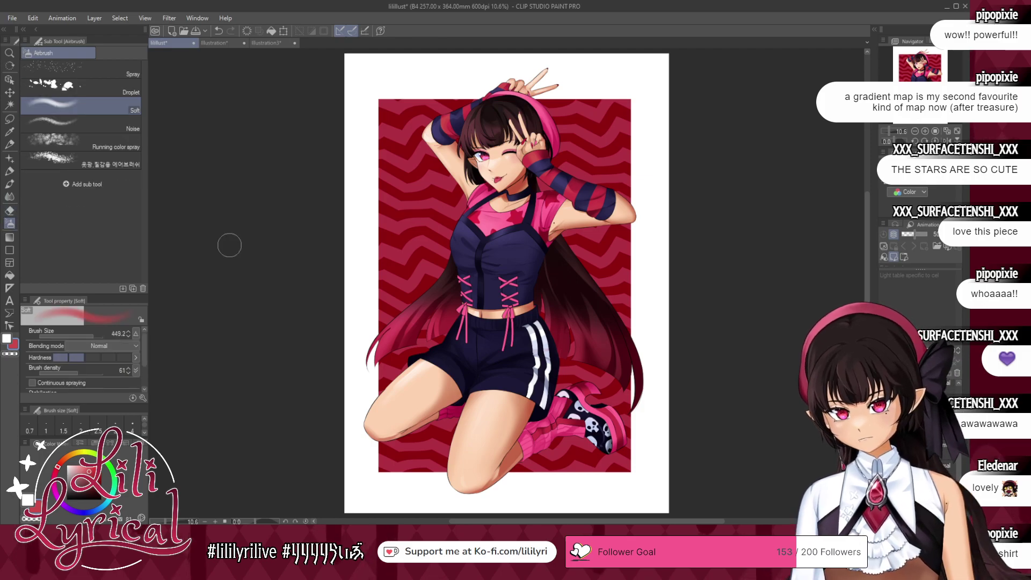
left_click(85, 337)
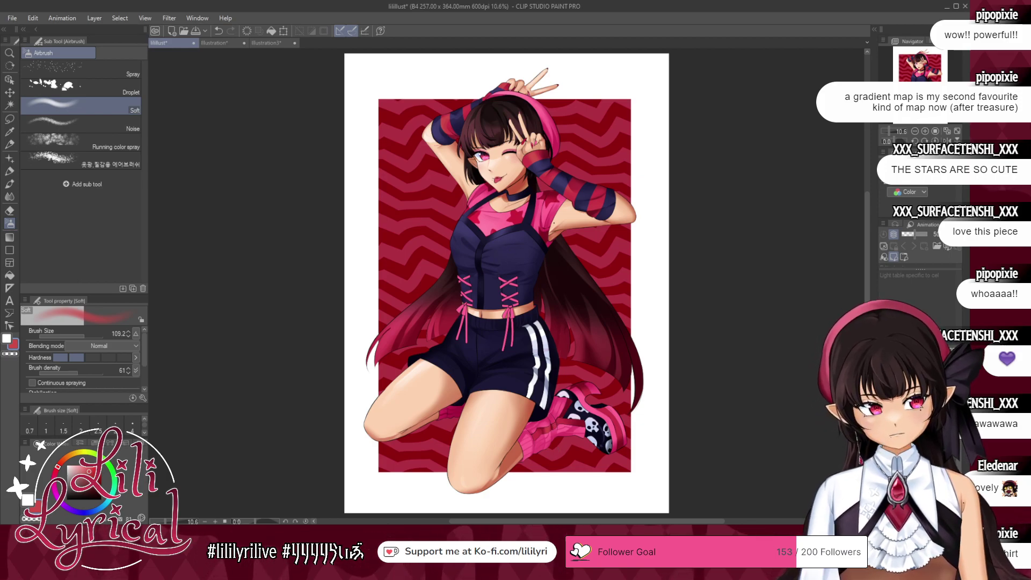
left_click(86, 337)
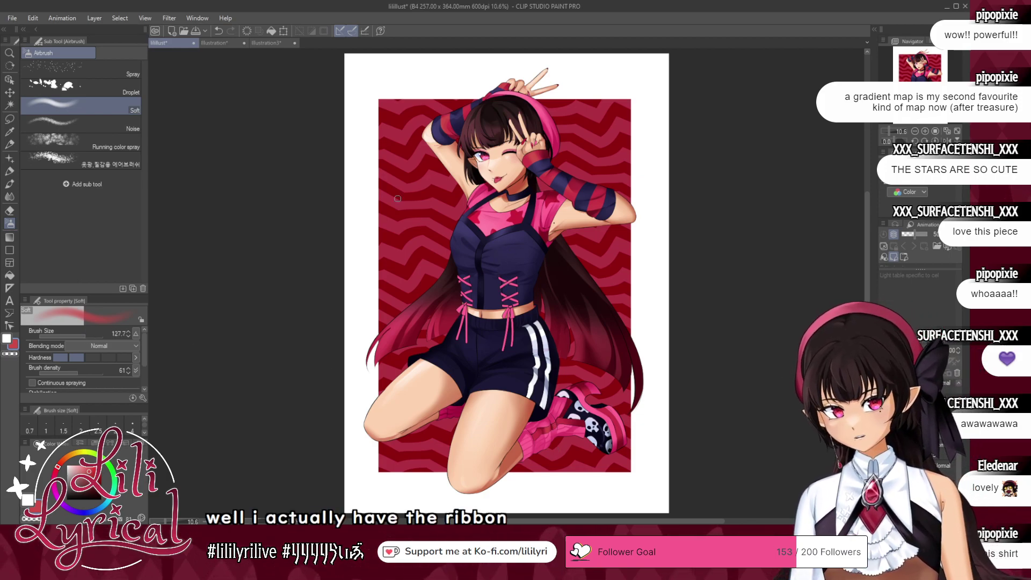
left_click(469, 279, "alt")
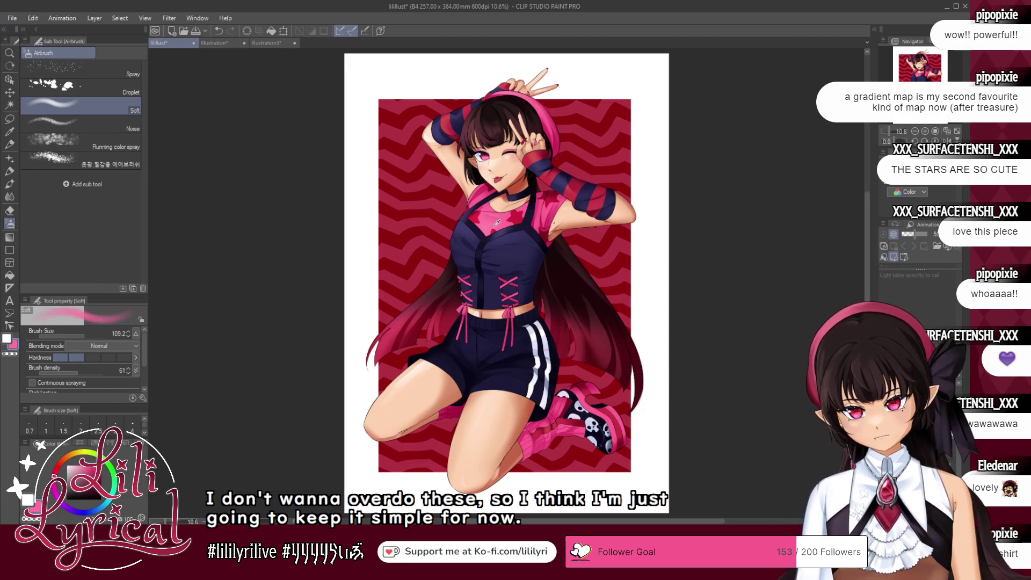
- Touch up the shorts in navy with the りりペイント brush at size 58.2 and save the illustration
left_click(8, 185)
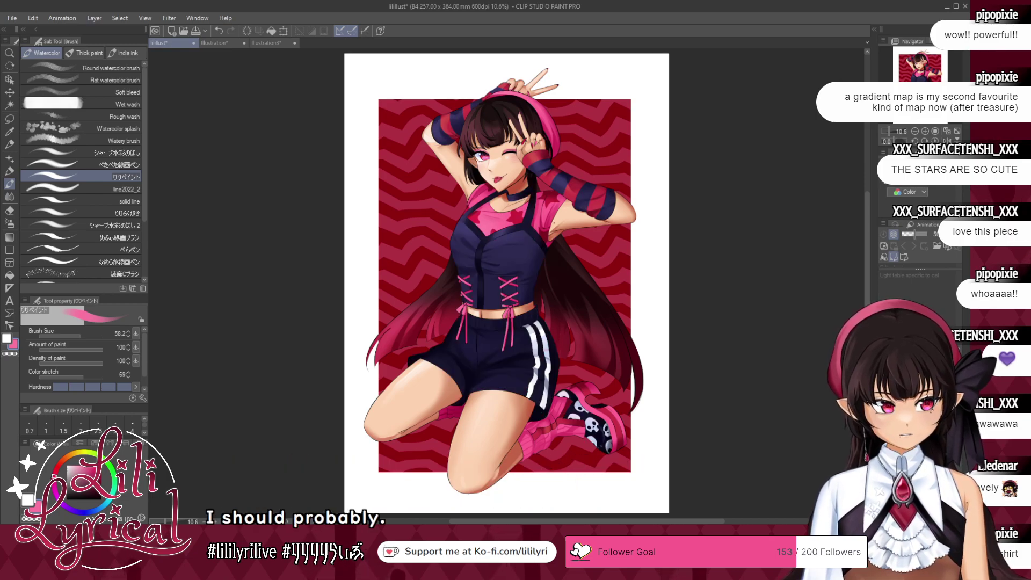
left_click(456, 328, "alt")
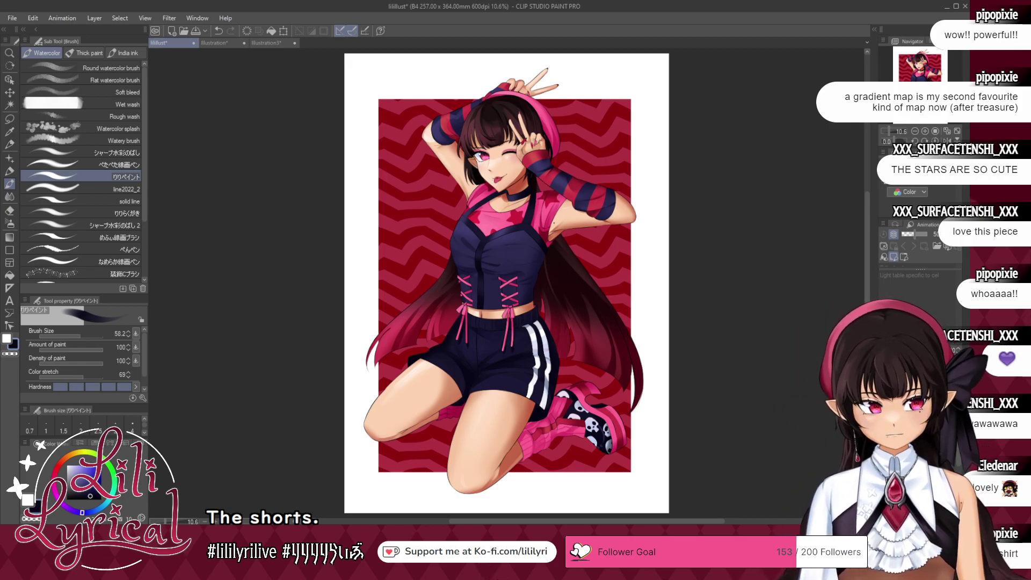
left_click(913, 408)
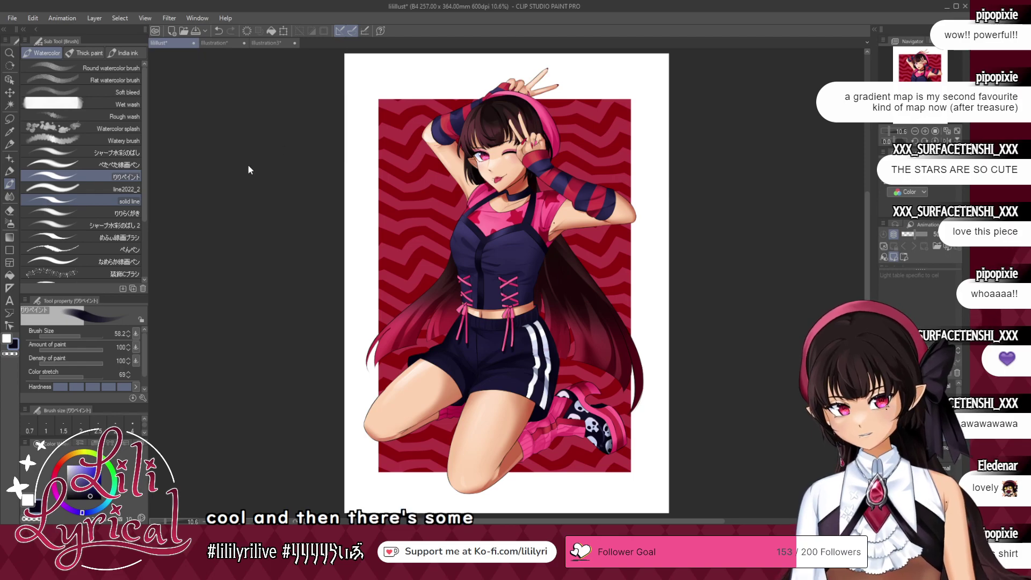
key("ctrl+s")
- Sample the gold colour from the waist chain in the Illustration3 sketch for the Milli pen and return to the lililust drawing
left_click(274, 44)
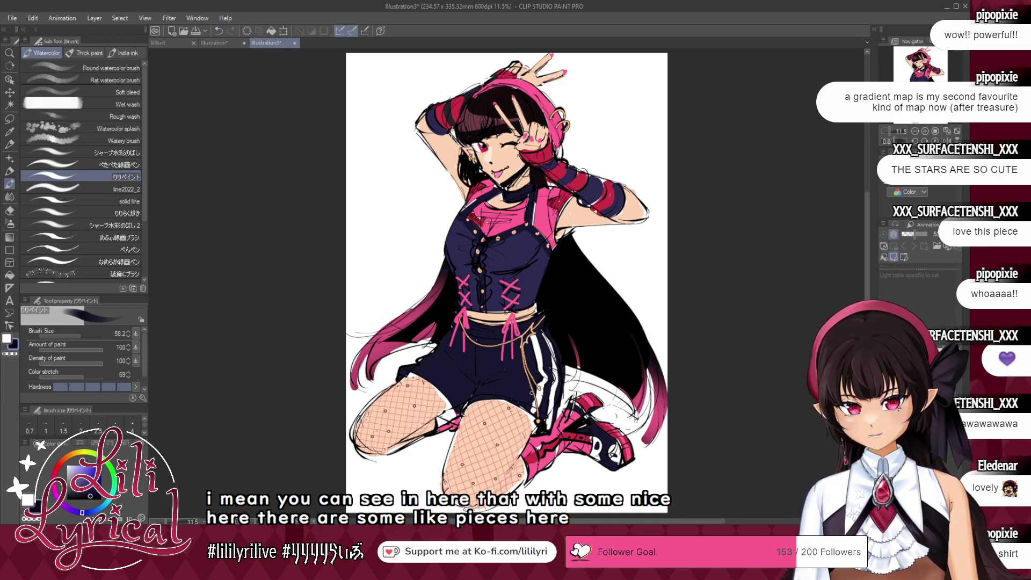
left_click(176, 45)
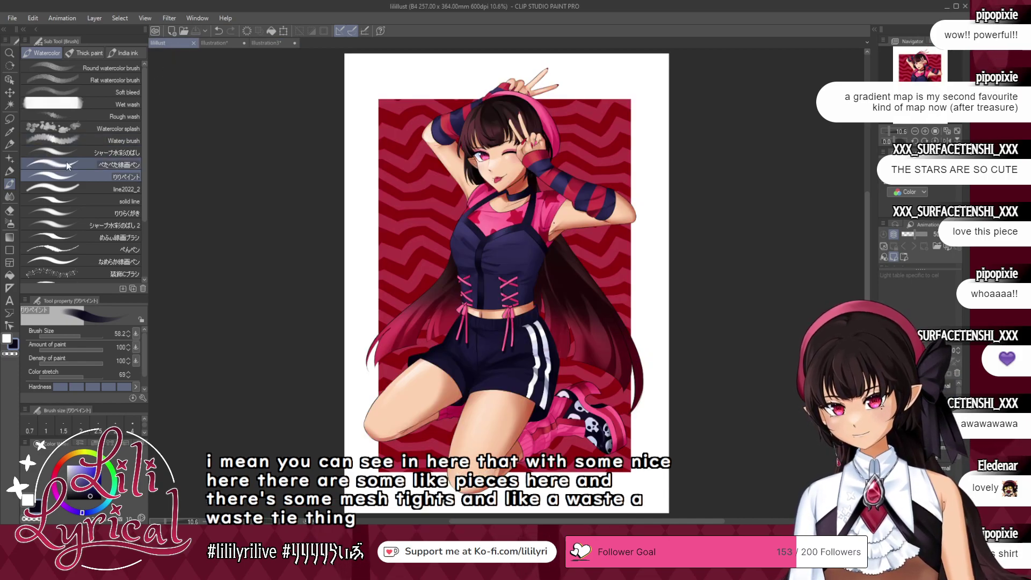
left_click(11, 171)
left_click(274, 43)
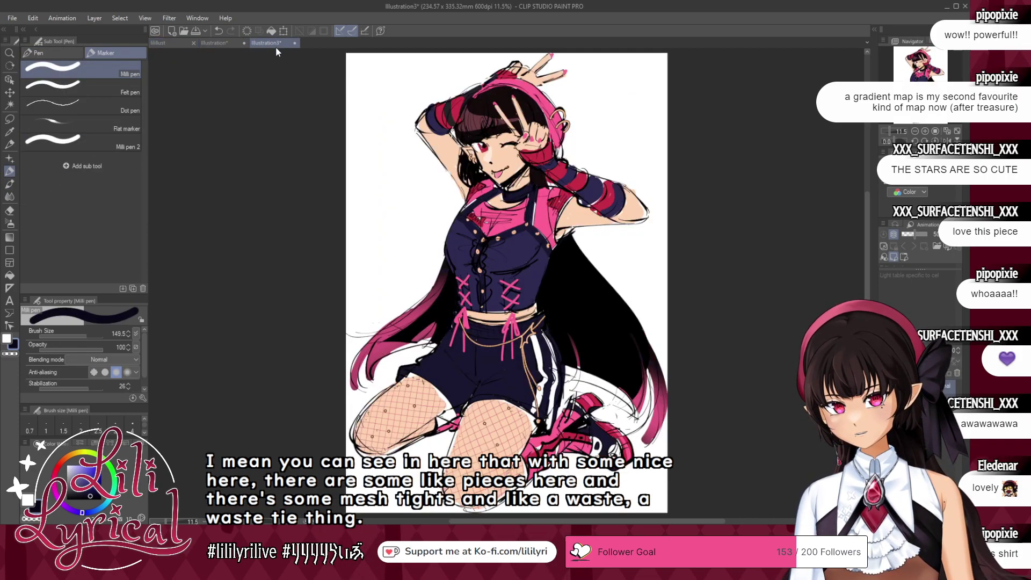
left_click(535, 331, "alt")
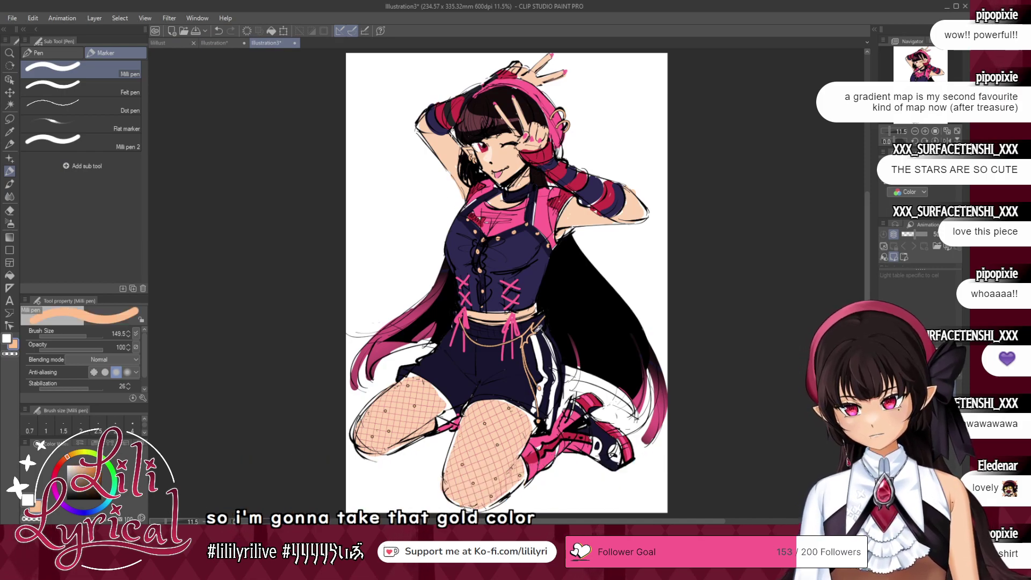
left_click(157, 44)
left_click_drag(82, 336, 76, 337)
left_click_drag(451, 215, 457, 259)
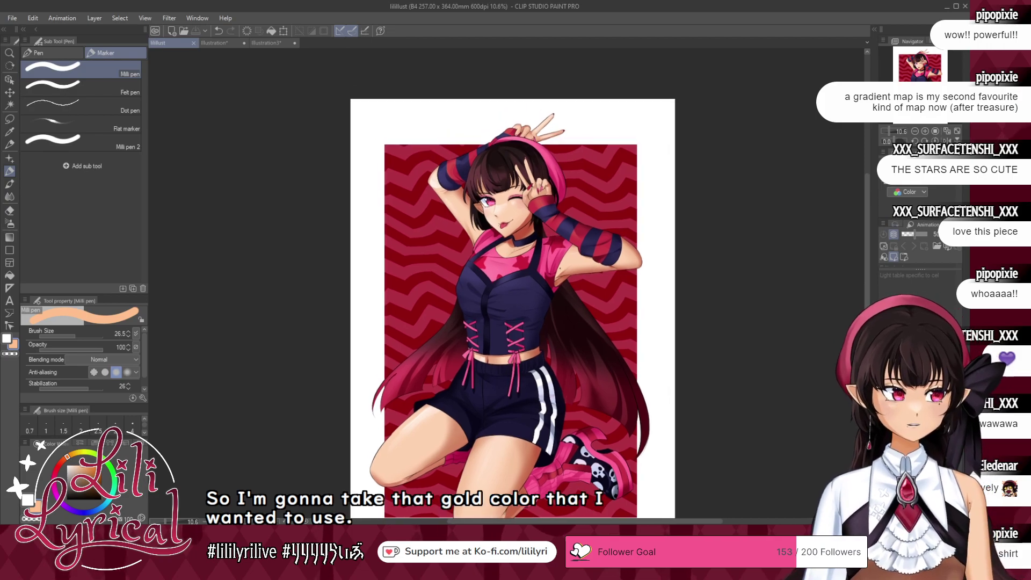
key("ctrl+plus")
key("ctrl+plus")
key("ctrl+plus")
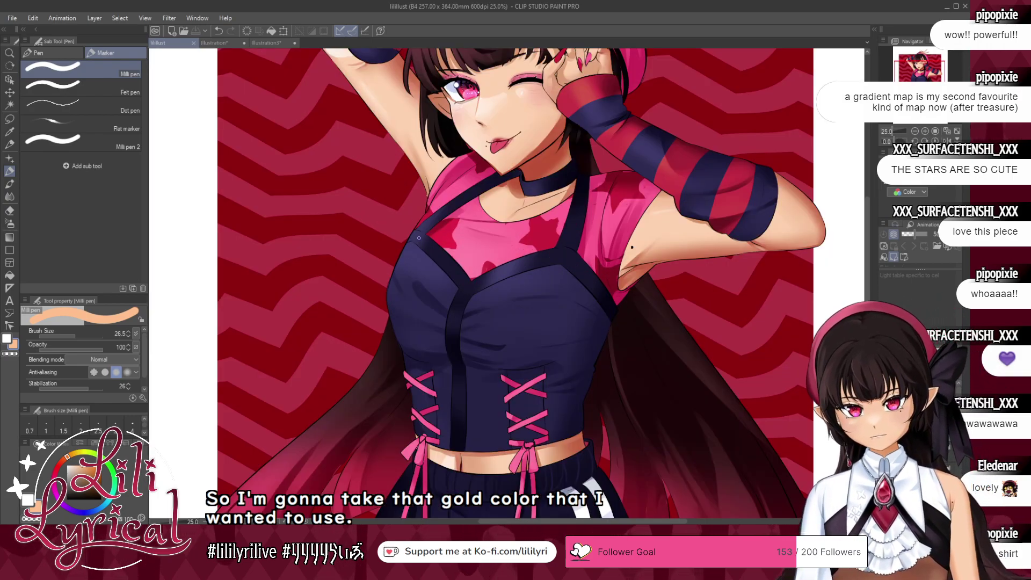
left_click(418, 238)
key("ctrl+z")
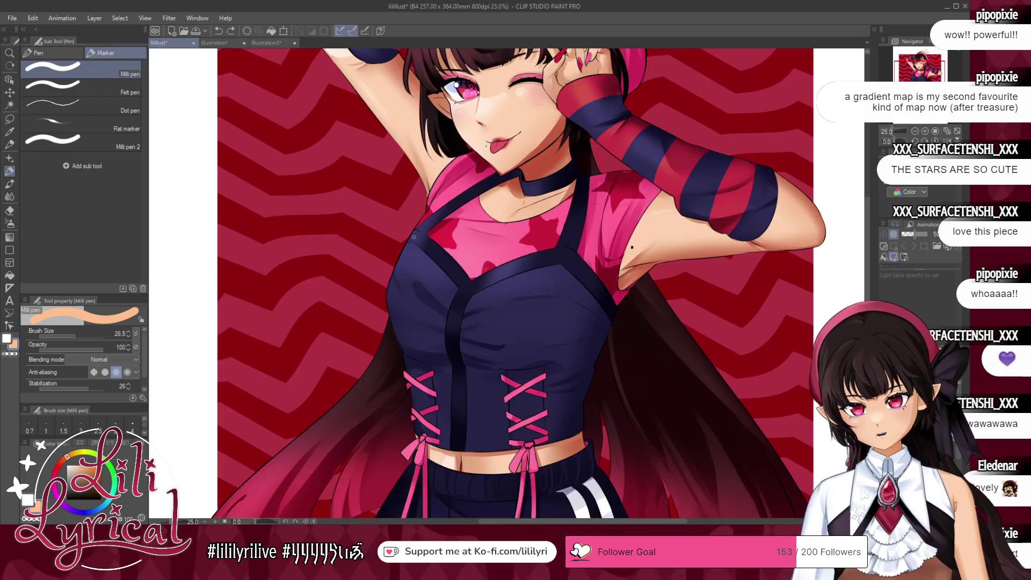
left_click(414, 236)
left_click(430, 249)
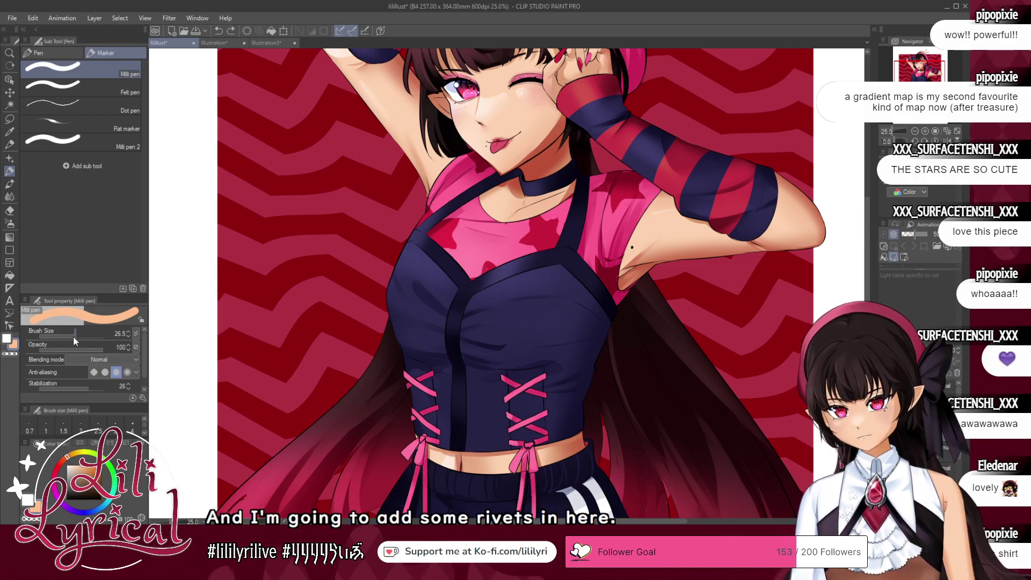
- Dot gold rivets along the bodice's straps, neckline and front strip with the Milli pen at size 42.5, and give them a dark 3.0 border edge
left_click_drag(73, 336, 98, 333)
left_click(411, 237)
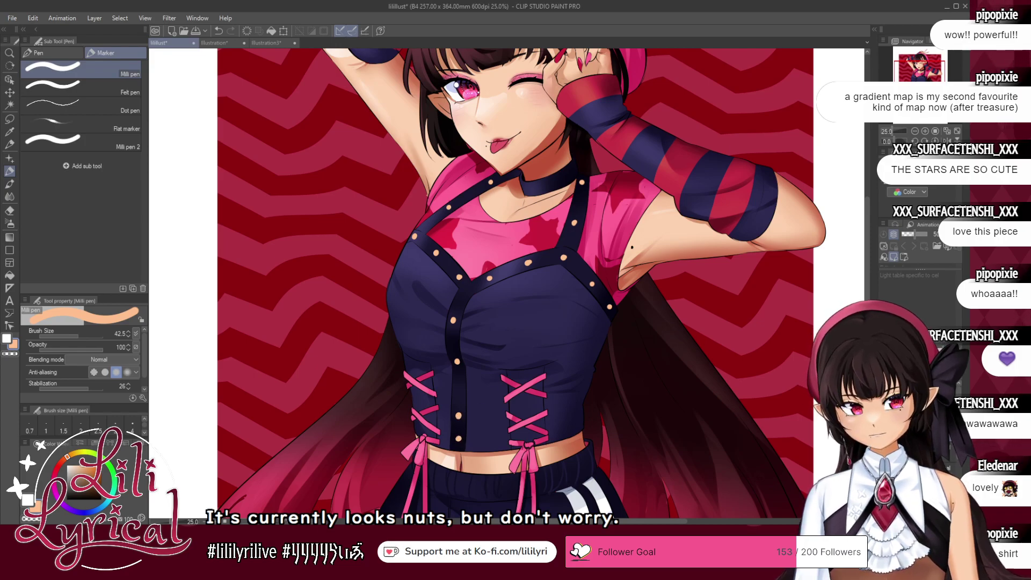
left_click(896, 171)
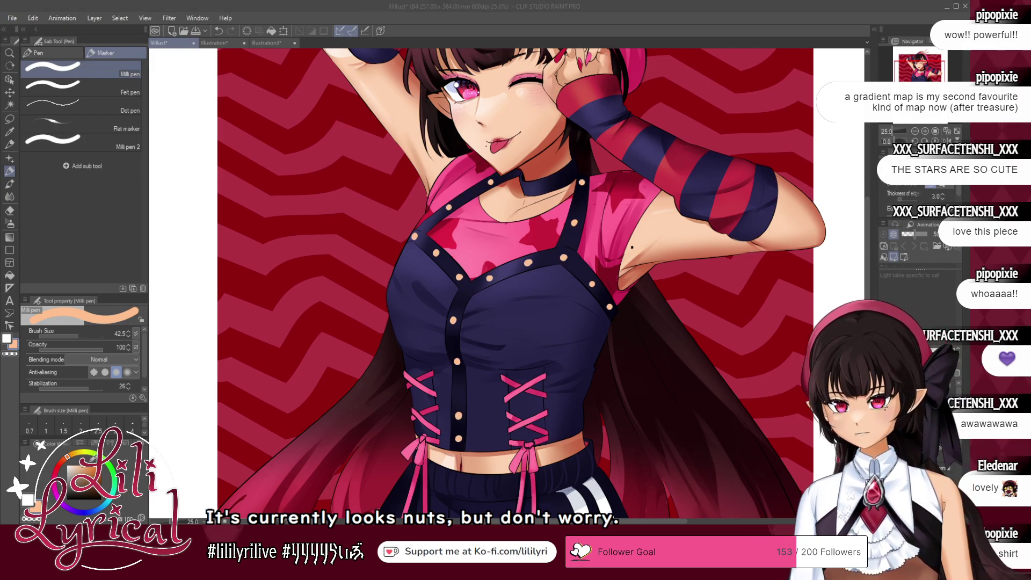
left_click(231, 376)
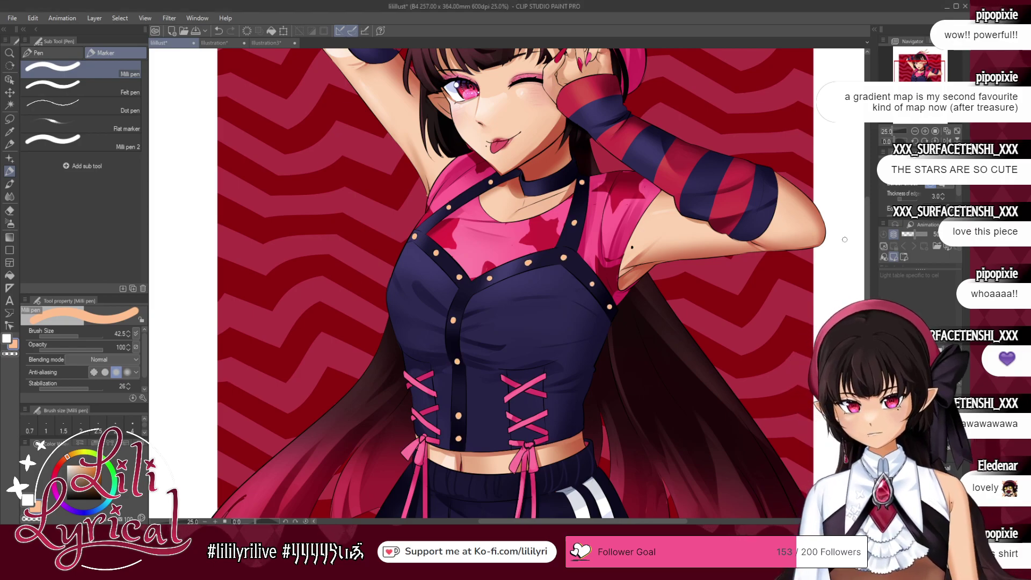
- Hollow out the centres of the rivets along the neckline and front strip with the Milli pen in transparent colour at size 17.9
left_click(74, 337)
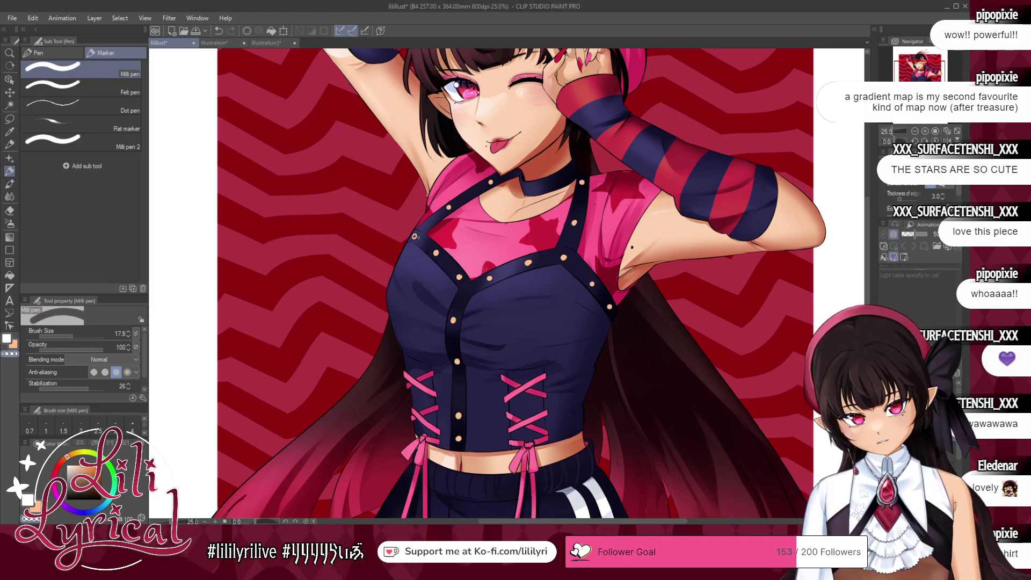
left_click(436, 253)
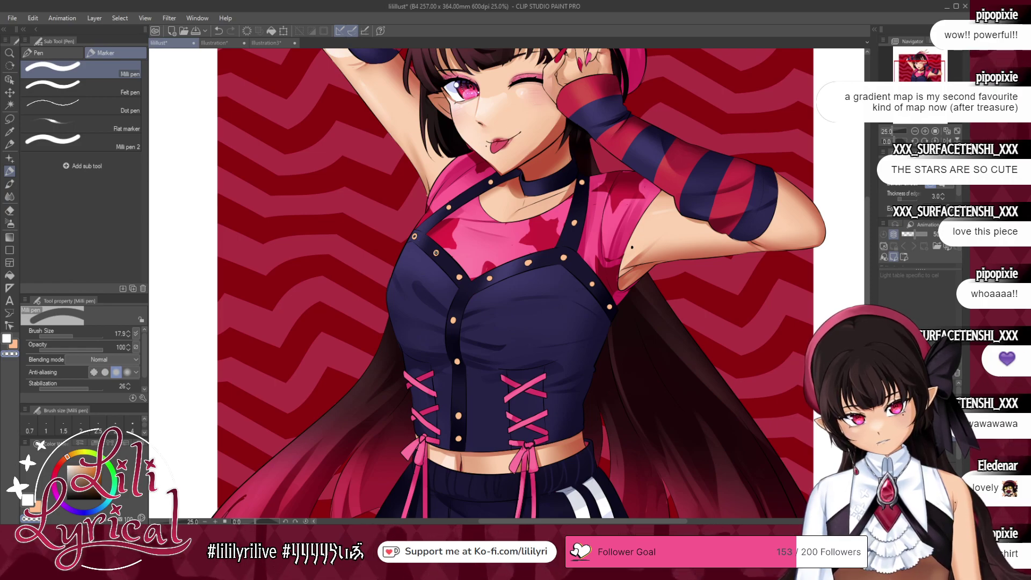
left_click(460, 277)
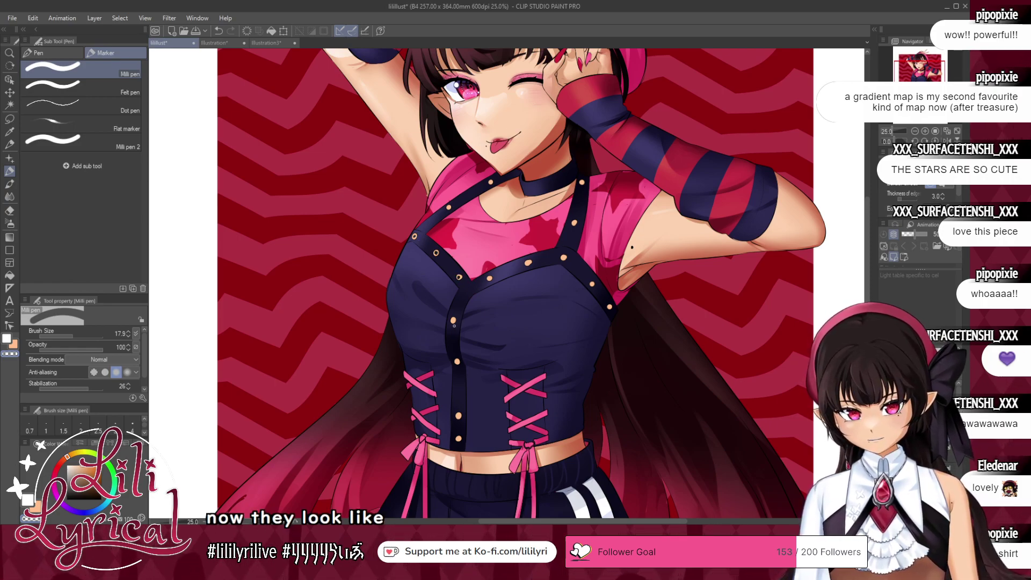
left_click(453, 320)
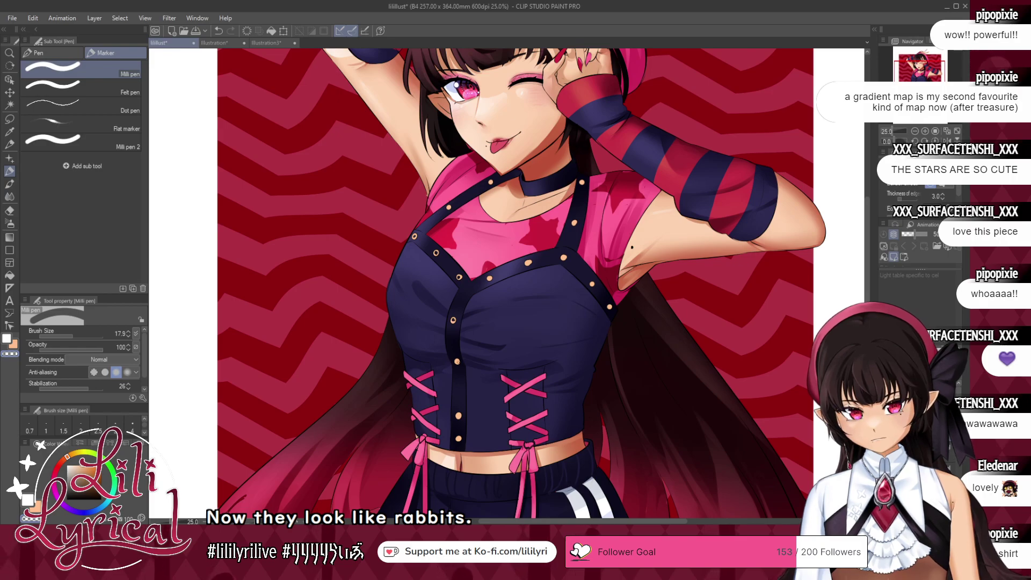
left_click(457, 361)
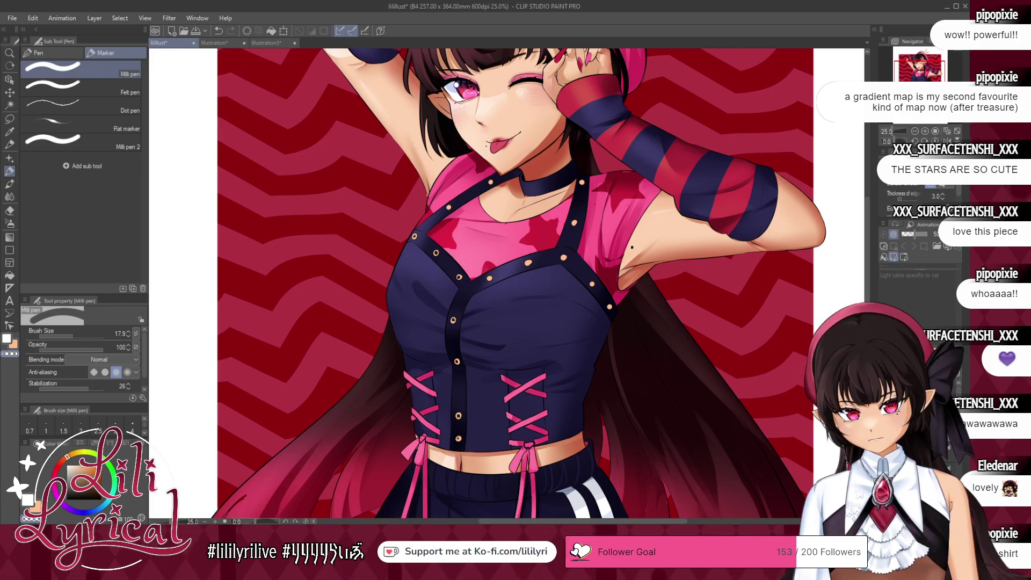
- Shift the lower rivet on the bodice's front strip slightly up and hollow out the neckline rivets with the Milli pen at size 17.9
left_click(9, 119)
mouse_move(456, 398)
left_mouse_down()
mouse_move(454, 425)
mouse_move(457, 402)
left_mouse_up()
left_click(9, 93)
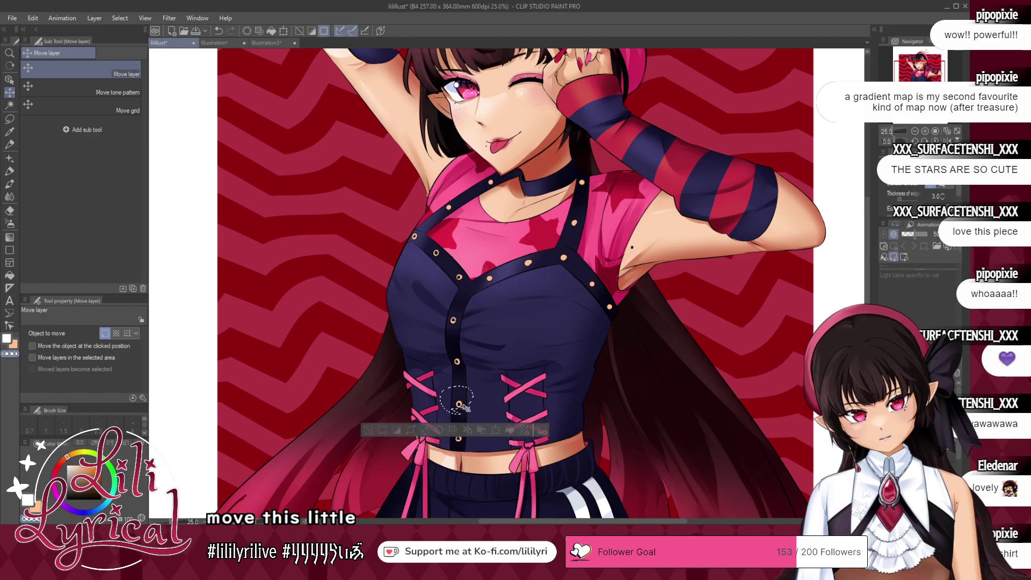
left_click(368, 430)
left_click(10, 210)
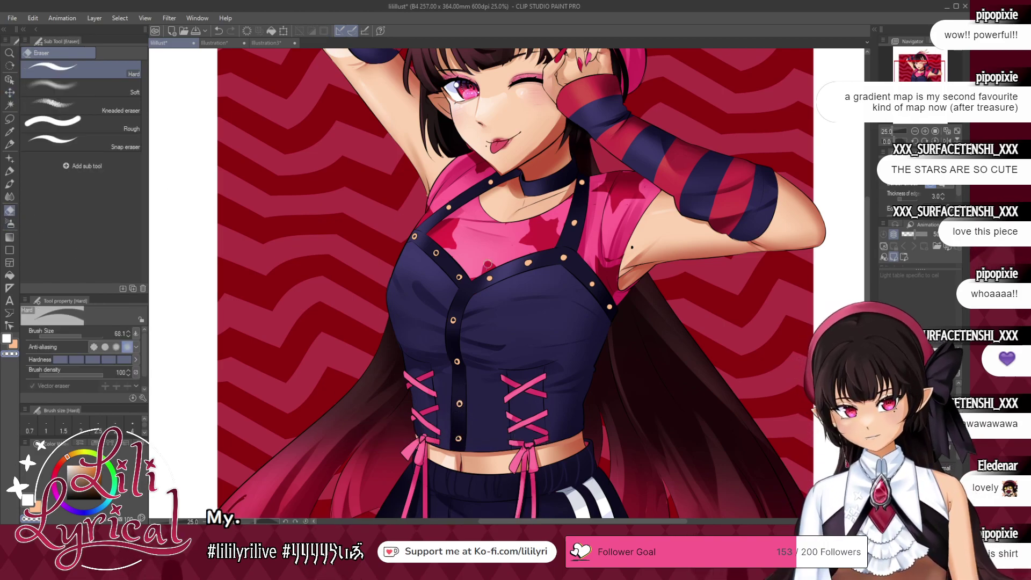
left_click(11, 171)
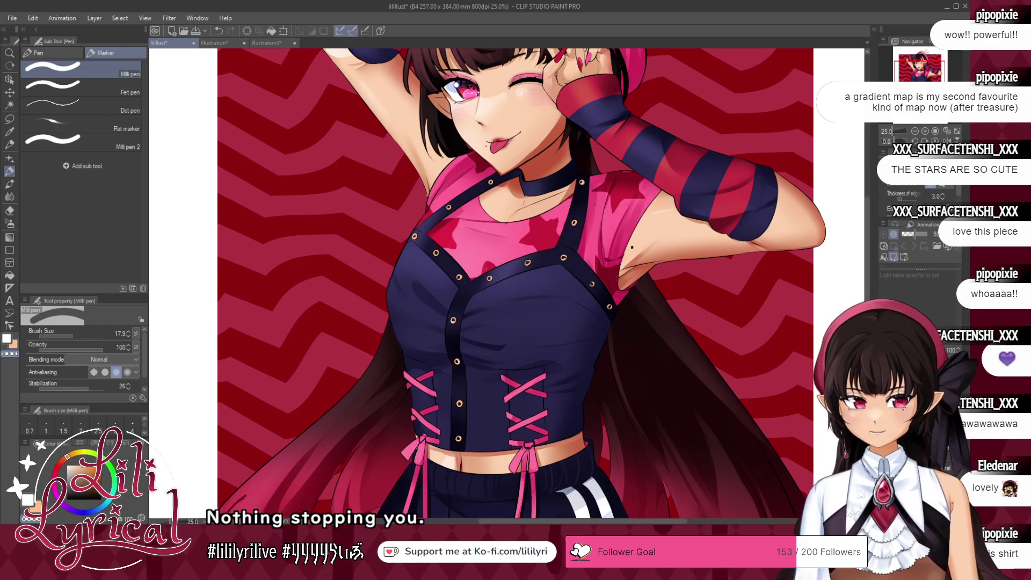
- Shade the bodice rivets in saturated orange with the Soft airbrush at size 109.2
left_click(919, 408)
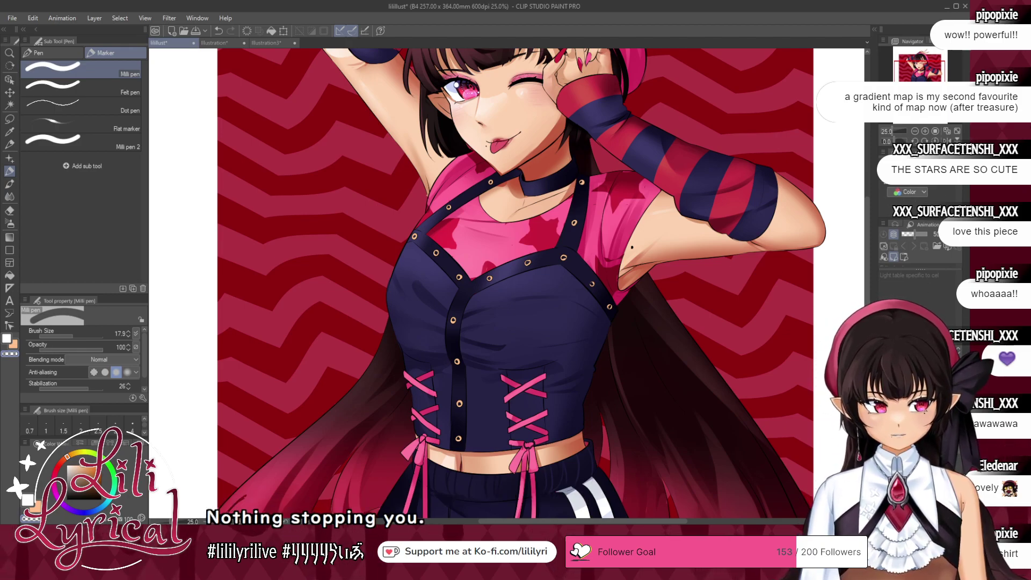
key("b")
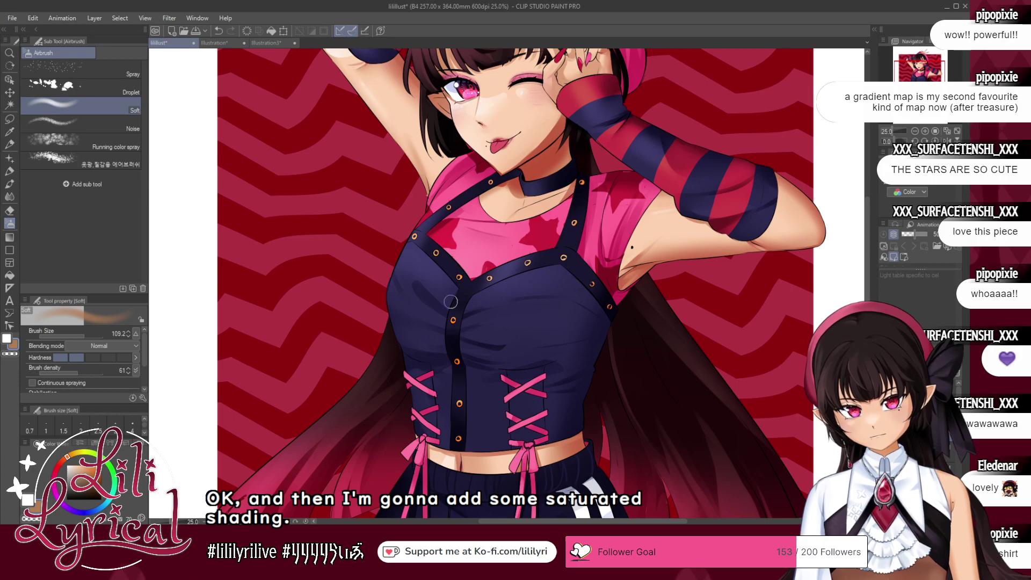
left_click(948, 133)
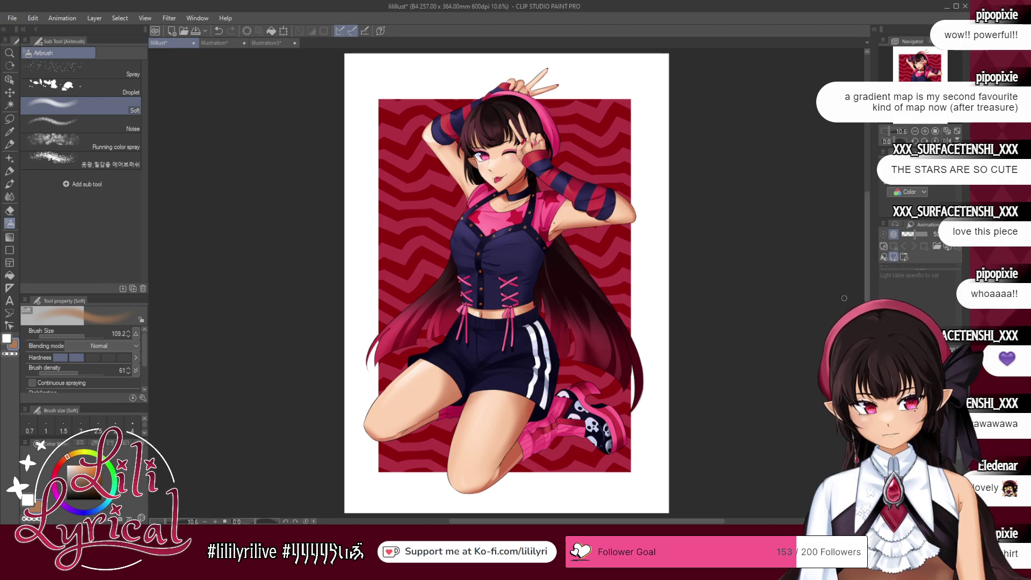
- Add a slight shadow to the rivets by setting the layer's sub colour to the bodice's sampled navy, and save the illustration
left_click(893, 171)
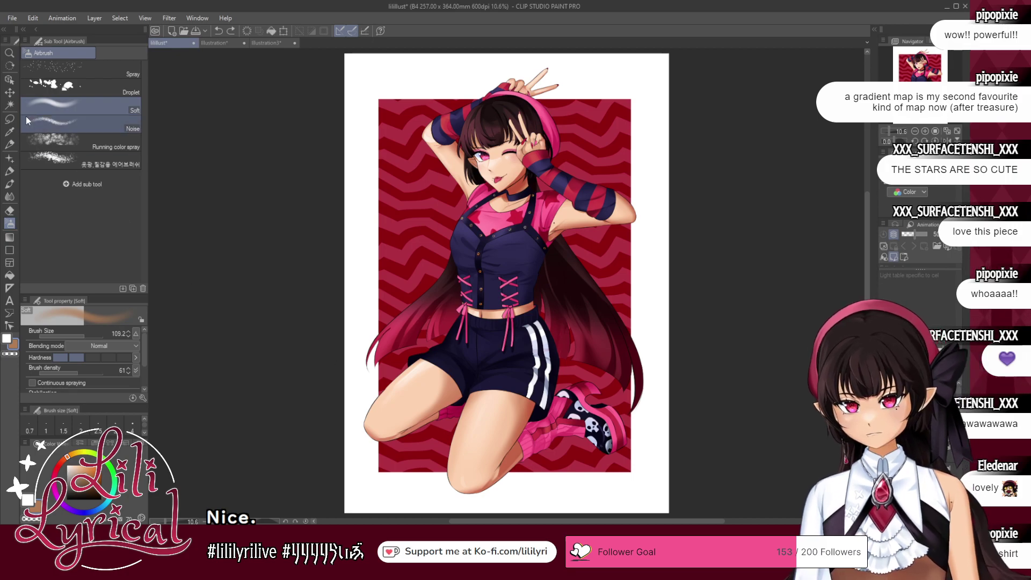
left_click(11, 92)
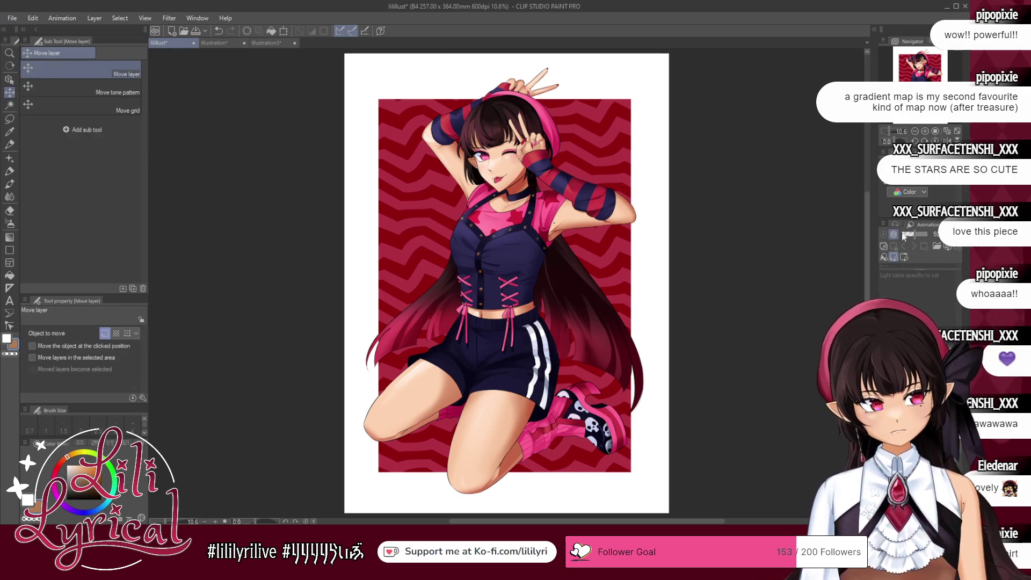
left_click(925, 131)
key("ctrl+plus")
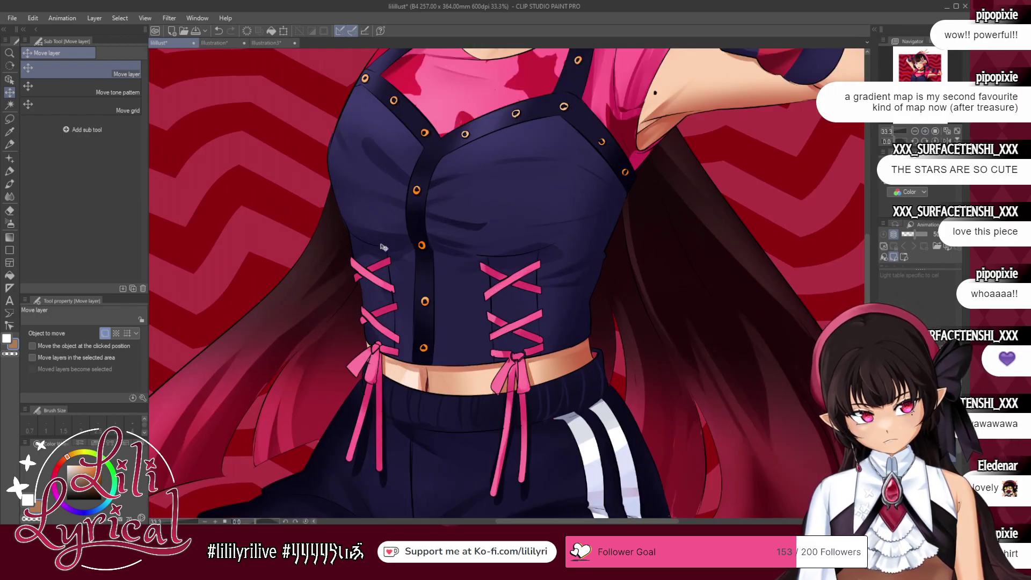
left_click(9, 275)
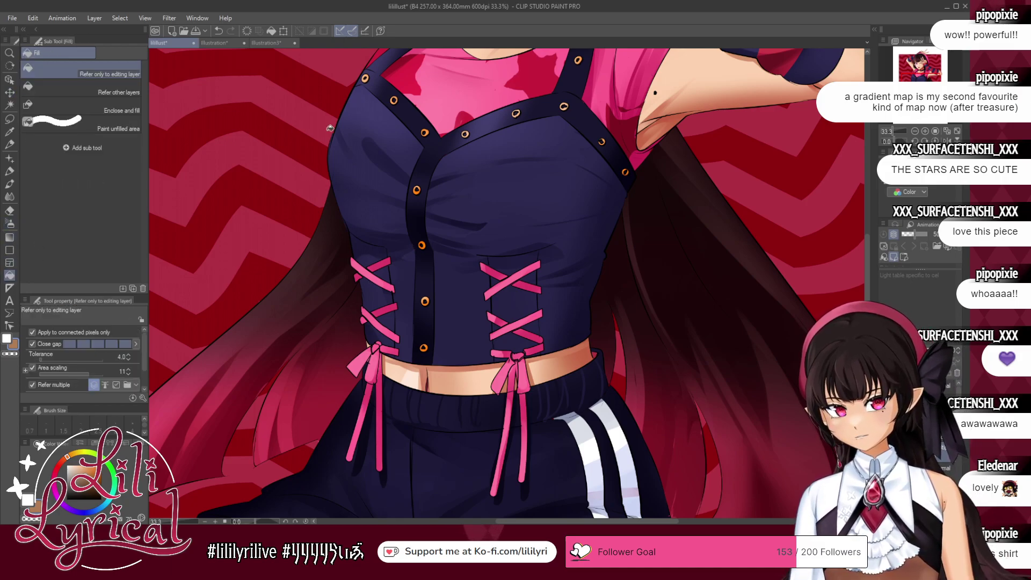
left_click(504, 212, "alt")
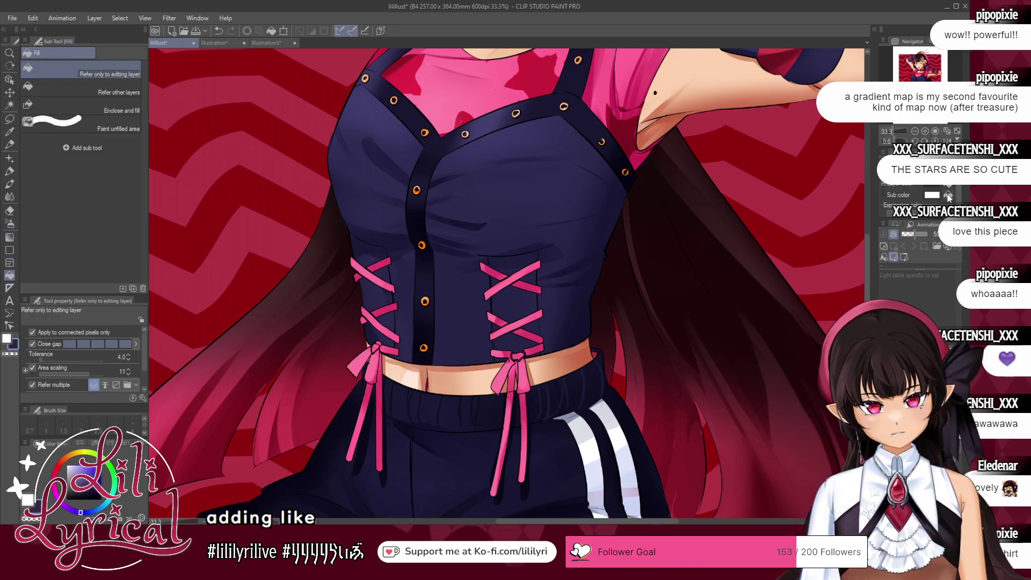
left_click(9, 93)
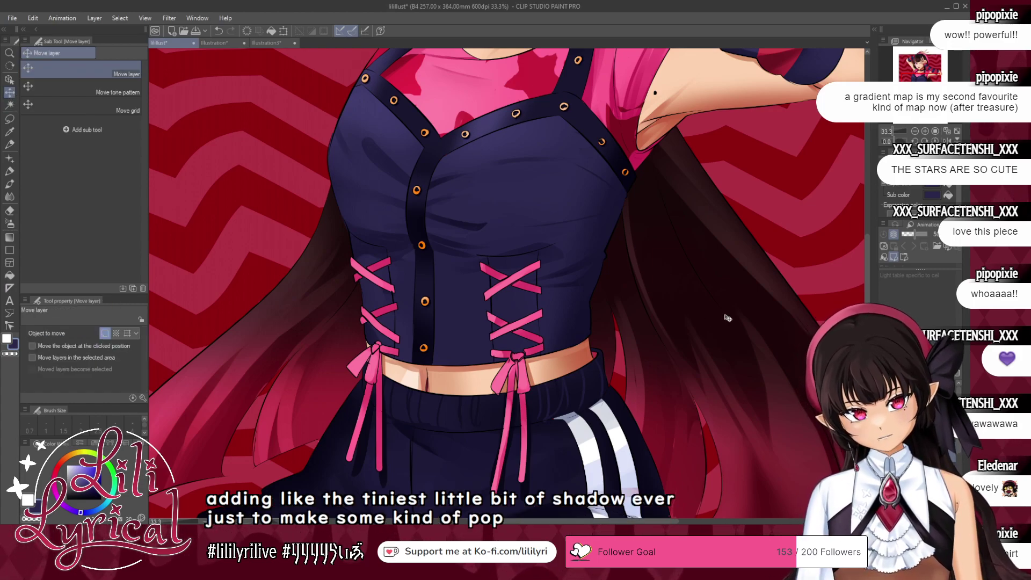
left_click(935, 132)
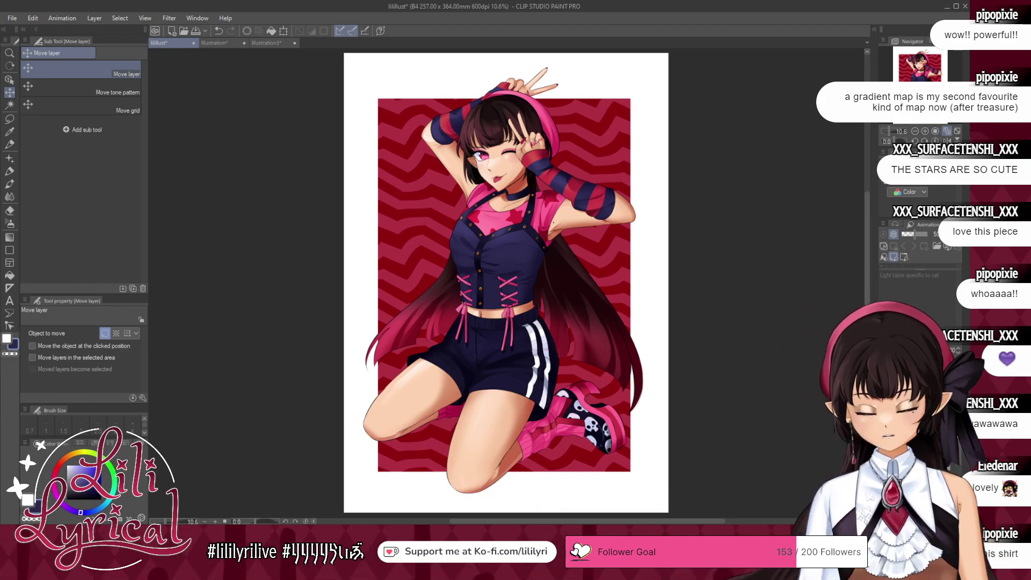
key("ctrl+s")
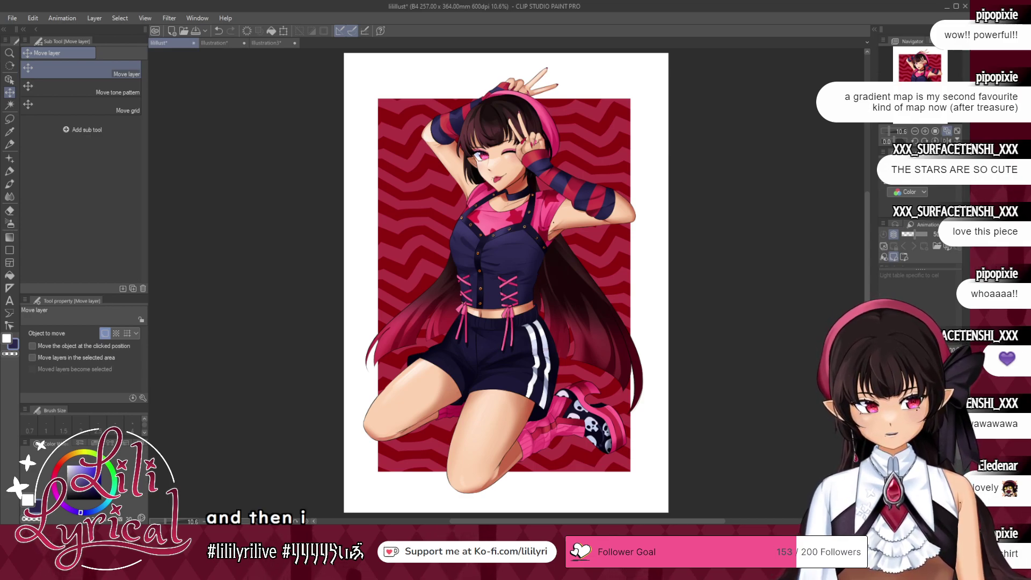
- Give the layer for the chain a 3.0 border edge and sample the gold from a front strip rivet
left_click(893, 171)
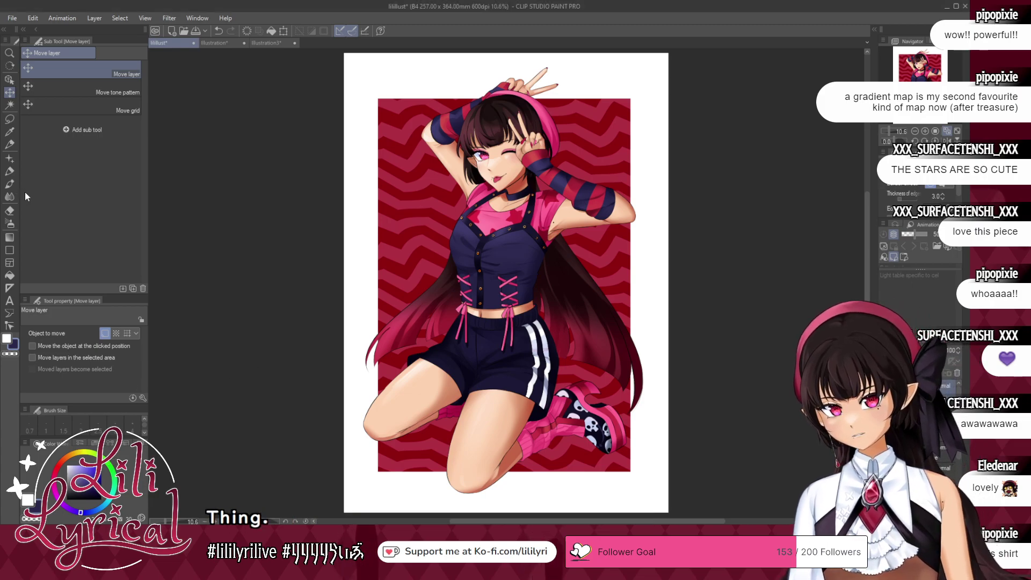
left_click(9, 159)
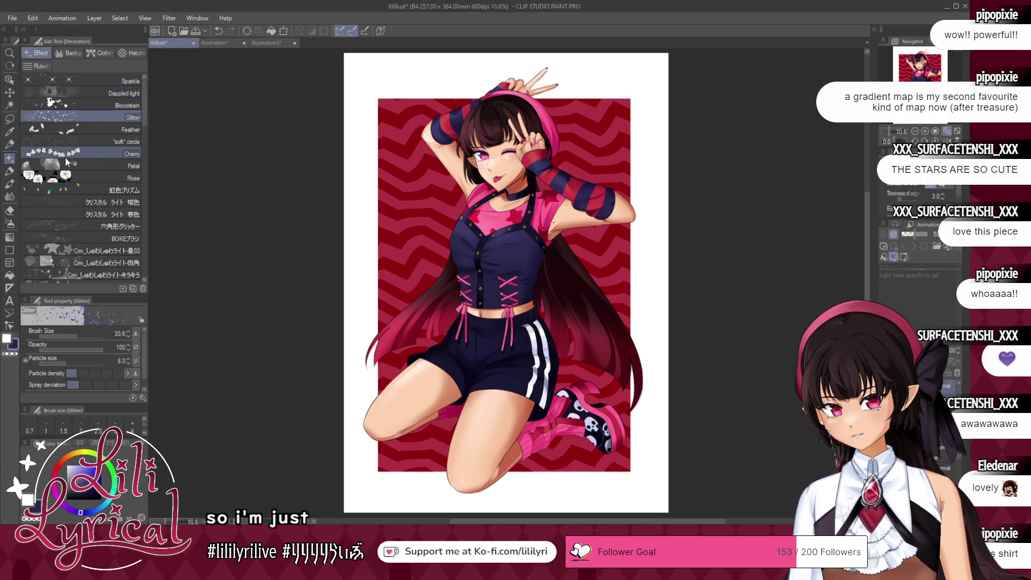
key("ctrl+plus")
key("ctrl+plus")
key("ctrl+plus")
key("ctrl+plus")
key("ctrl+plus")
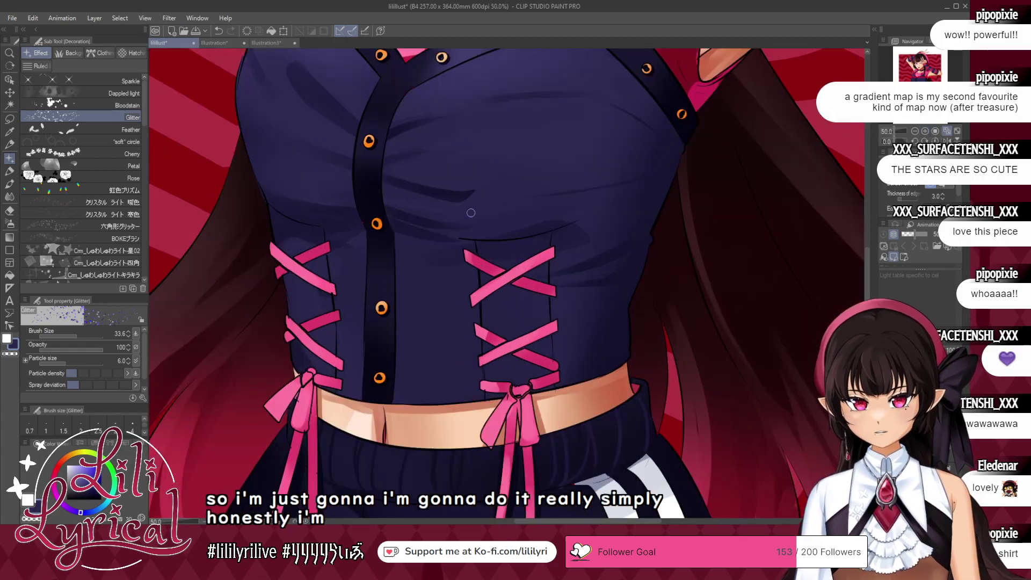
left_click(382, 304, "alt")
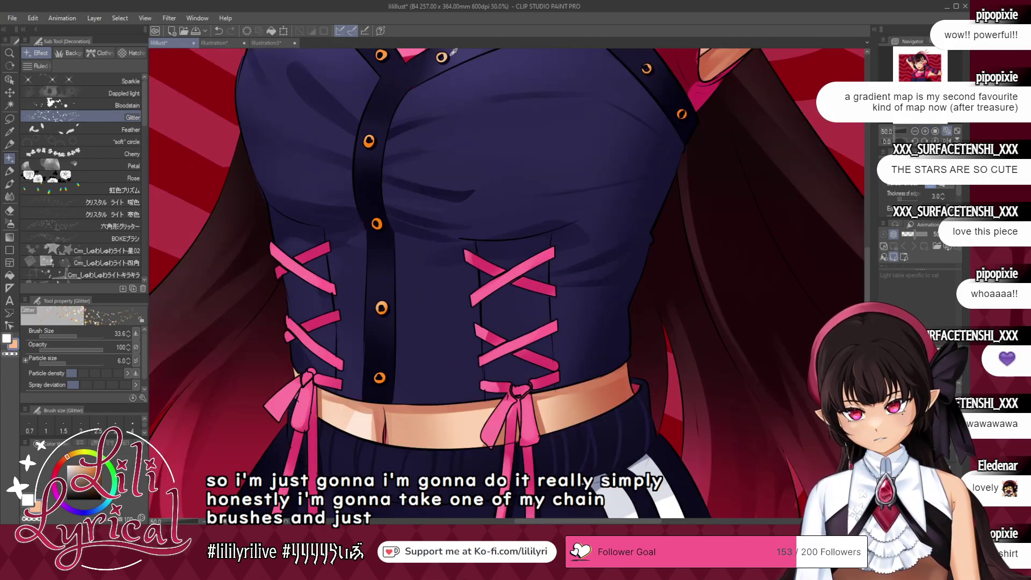
key("ctrl+0")
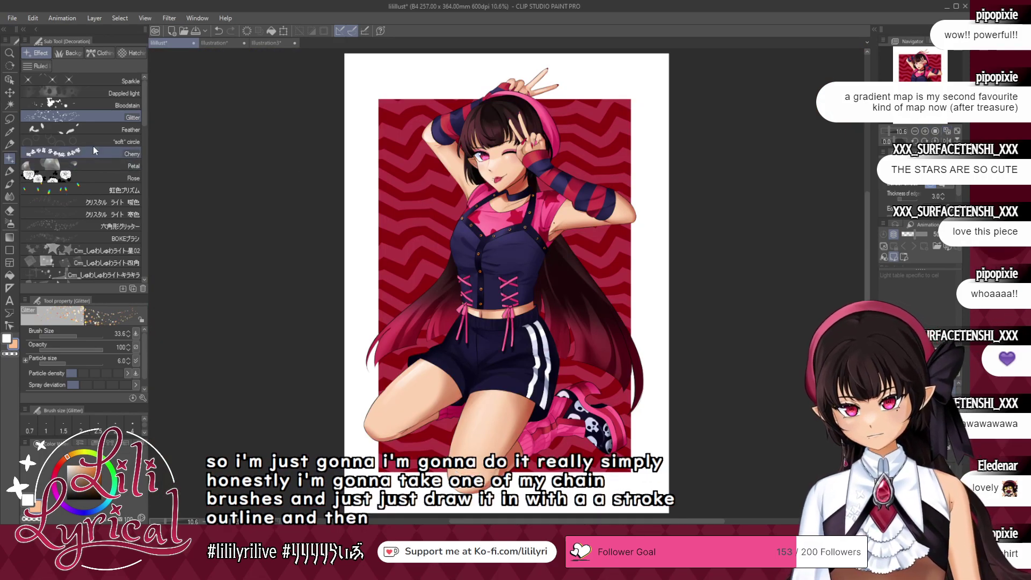
- Draw a gold chain draped across the front of the shorts from hip to hip with the chain 7 brush at size 50.8
left_click(41, 67)
left_click(100, 53)
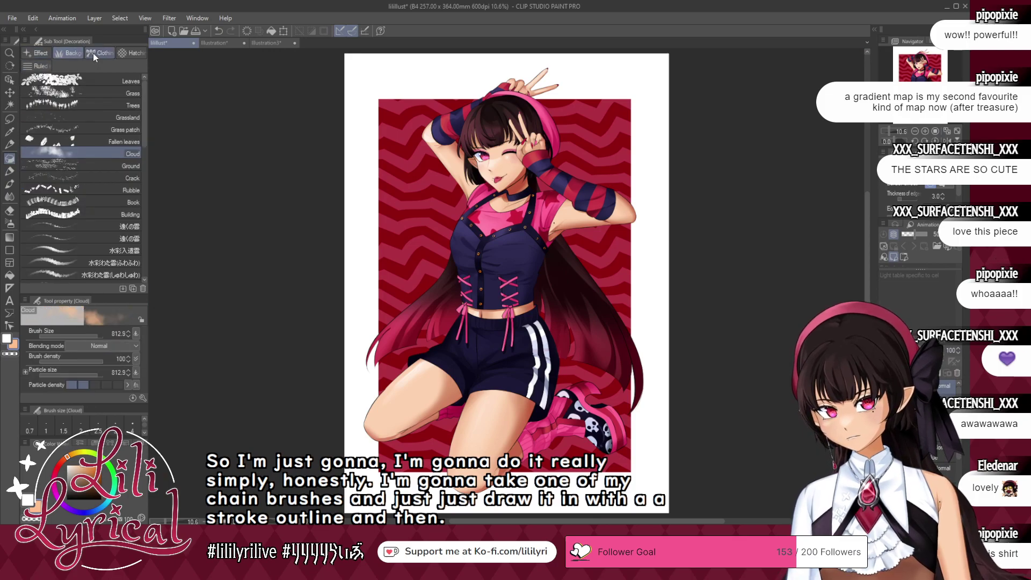
scroll(143, 104, "up", 3)
left_click_drag(143, 104, 146, 182)
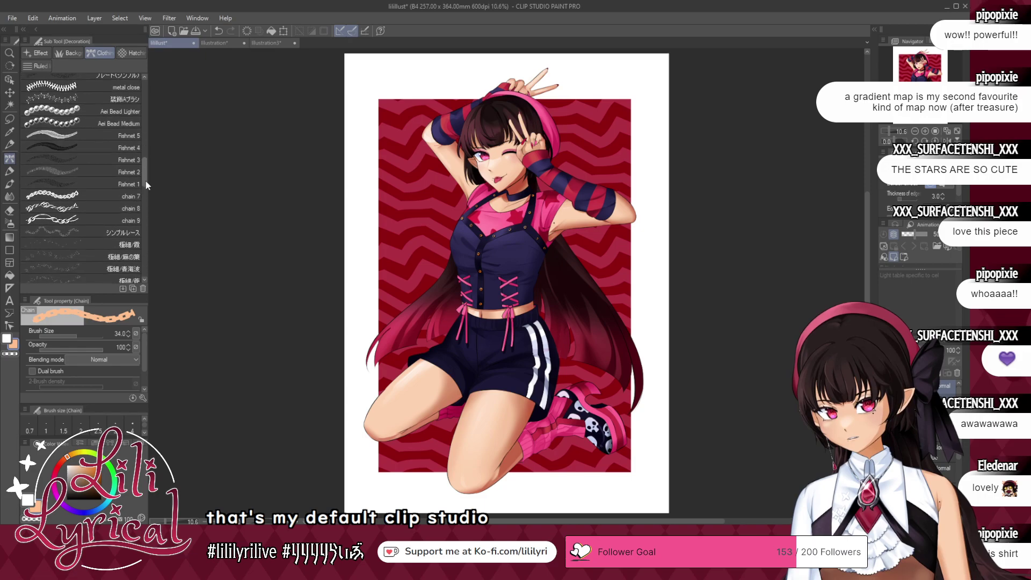
left_click(97, 193)
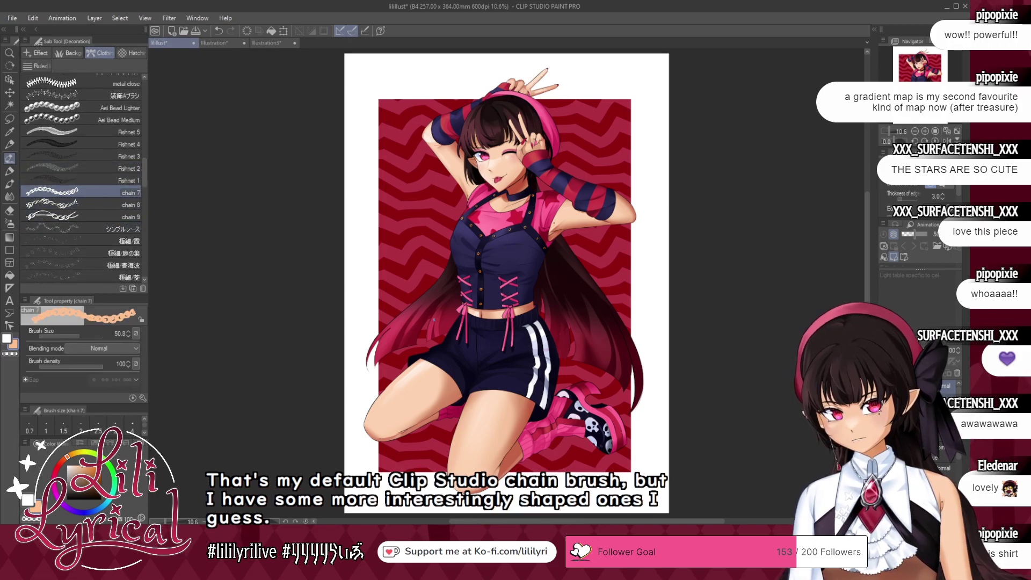
left_click_drag(457, 322, 500, 350)
key("ctrl+z")
left_click_drag(456, 318, 498, 348)
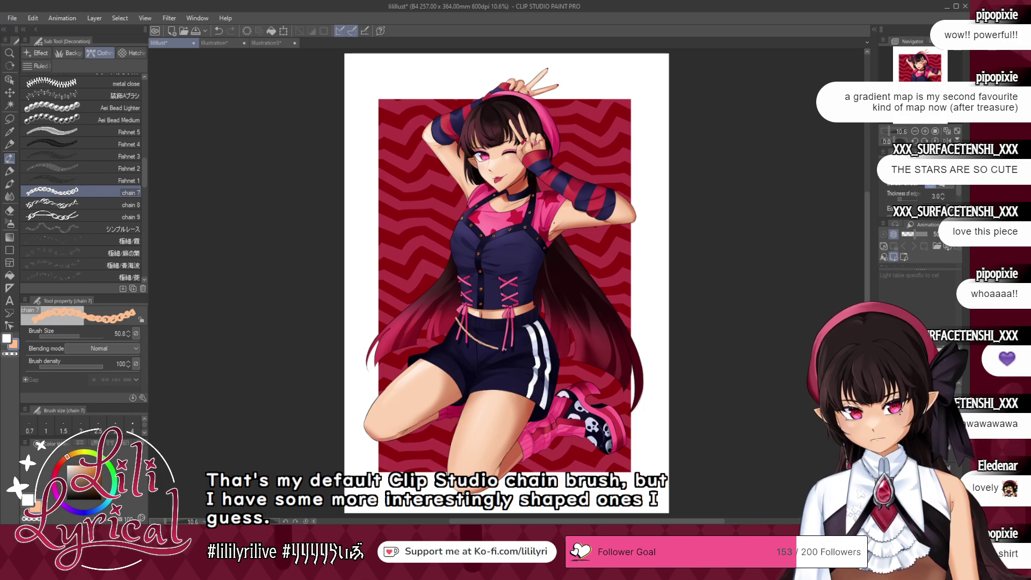
key("ctrl+z")
mouse_move(456, 320)
left_mouse_down()
mouse_move(517, 352)
mouse_move(541, 312)
left_mouse_up()
key("ctrl+z")
left_click_drag(527, 346, 540, 312)
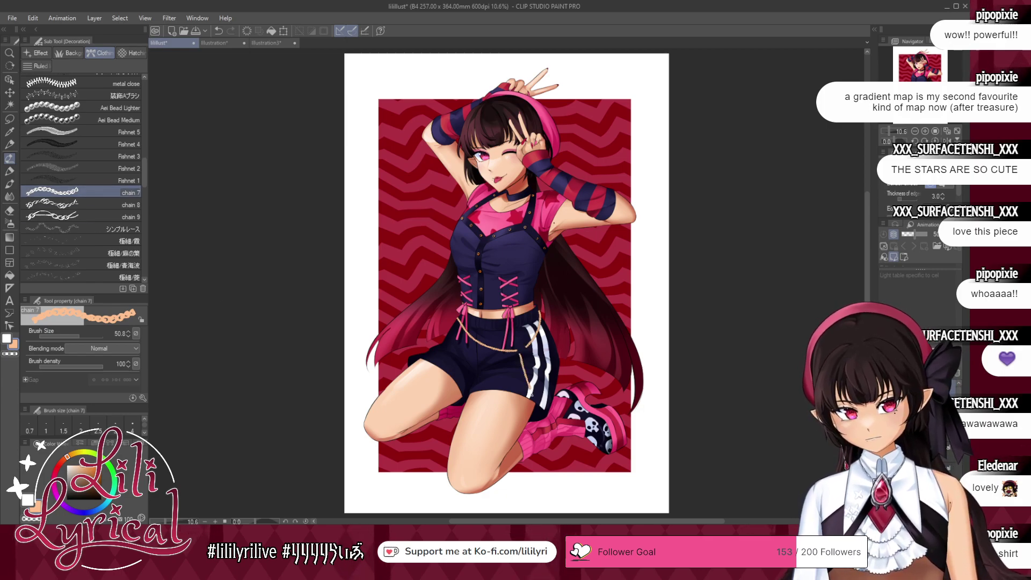
key("ctrl+z")
- Draw a second gold chain hanging from the waist chain beside the shorts' stripes, down past the thigh, with the chain 7 brush
left_click_drag(518, 357, 533, 411)
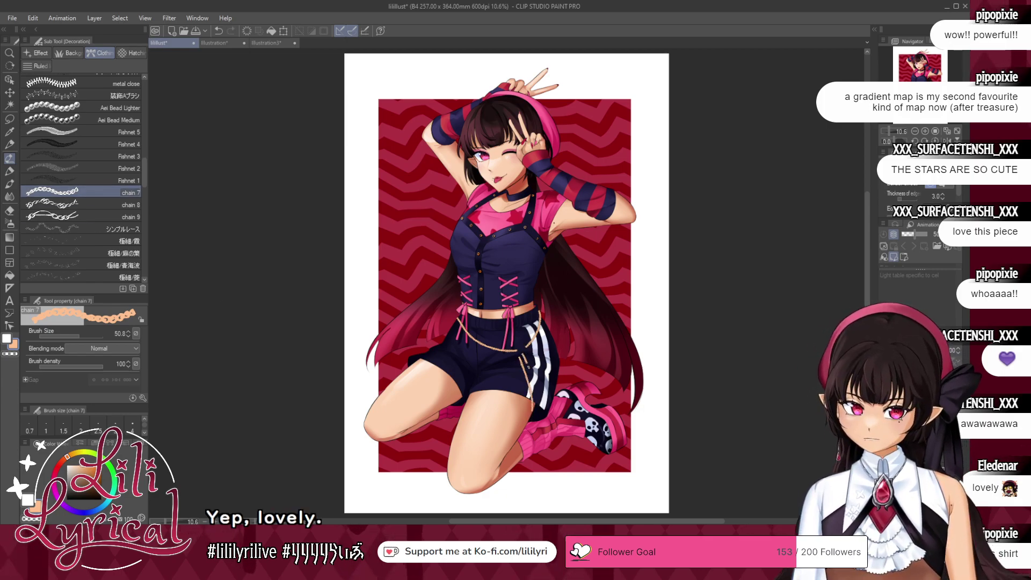
left_click_drag(523, 354, 539, 397)
key("ctrl+z")
key("ctrl+z")
left_click_drag(523, 354, 536, 413)
key("ctrl+z")
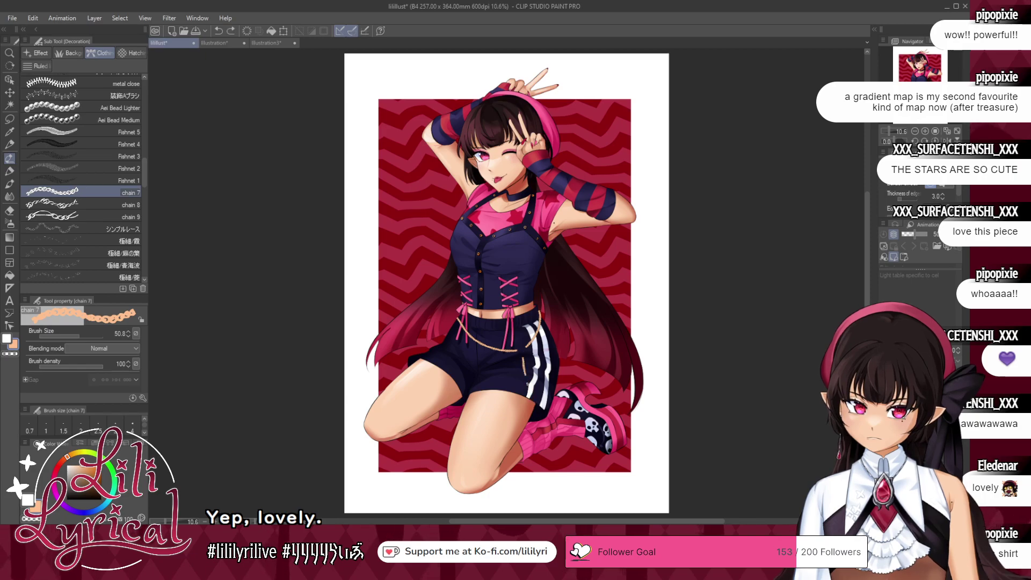
left_click_drag(523, 358, 534, 436)
key("ctrl+z")
left_click_drag(521, 355, 538, 430)
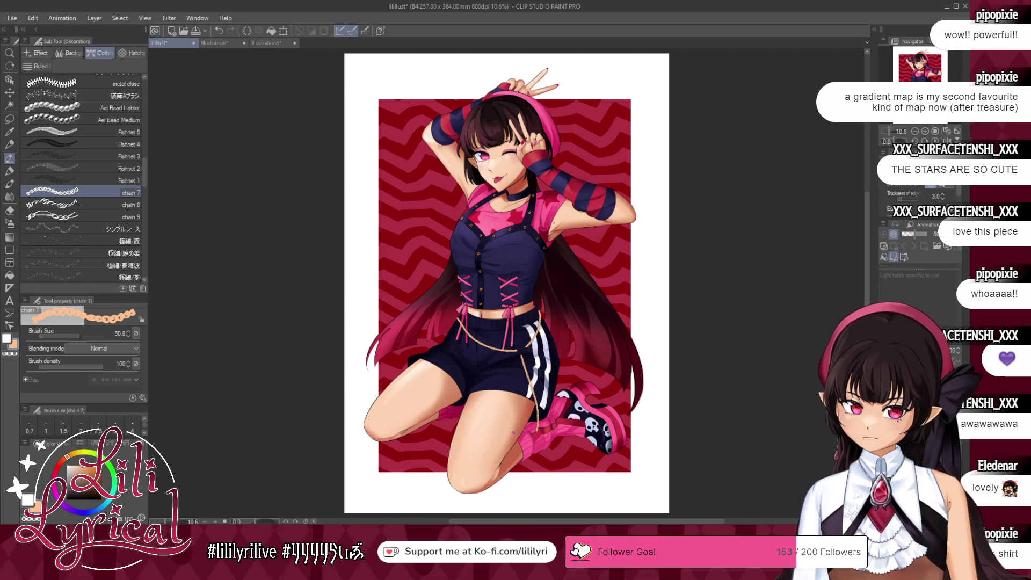
- Add a bead at the hanging chain's end and draw a wing-shaped connector where the chains meet with the Milli pen at size 17.9
key("p")
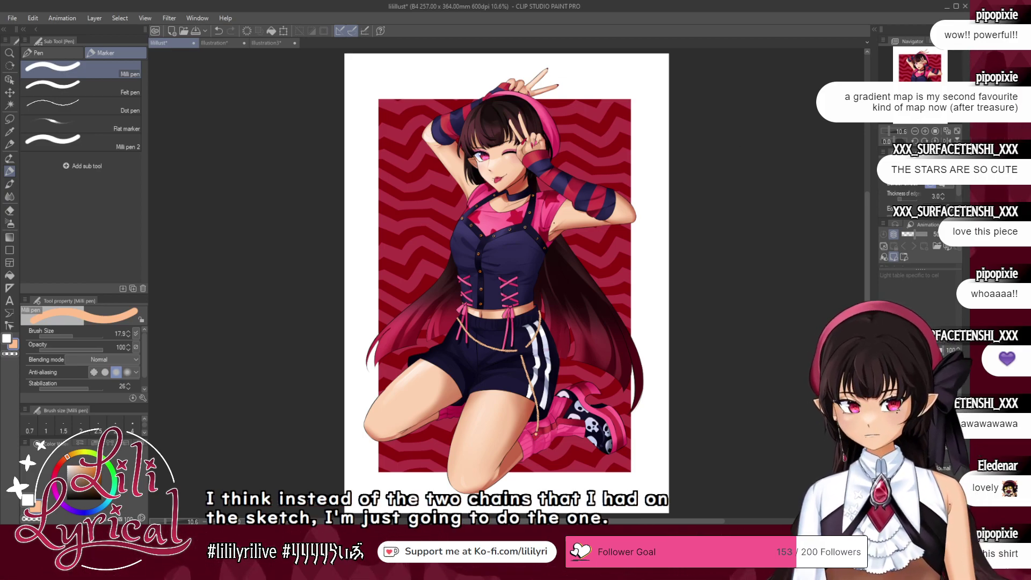
left_click(926, 99)
left_click(925, 131)
left_click(925, 131)
left_click(925, 131)
left_click(926, 131)
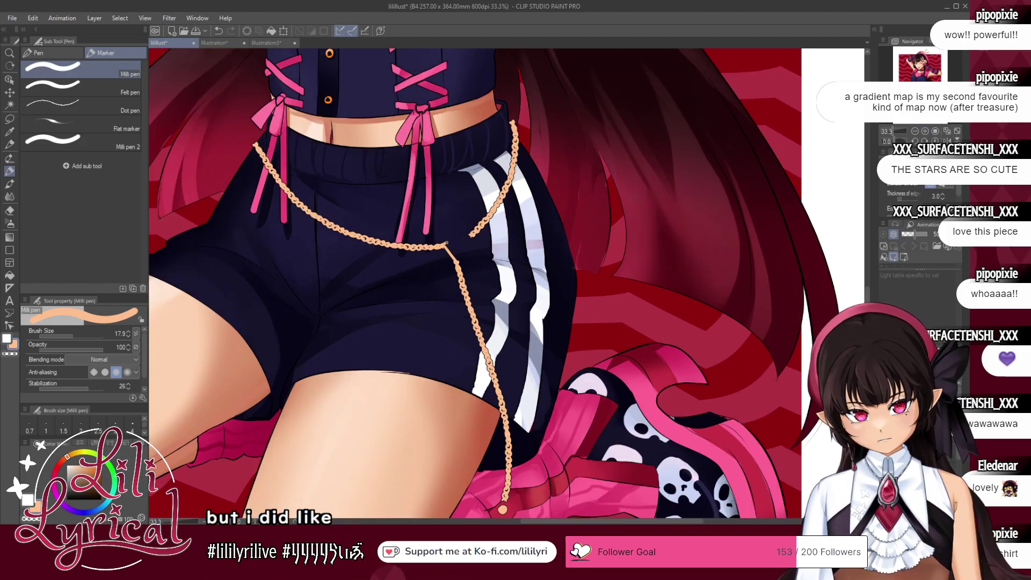
key("ctrl+z")
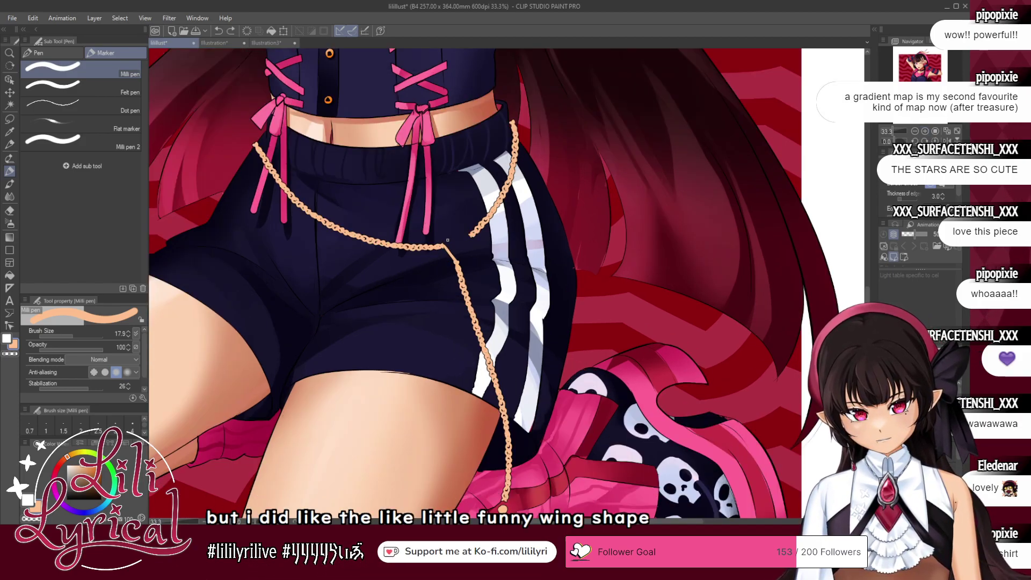
left_click_drag(438, 237, 450, 258)
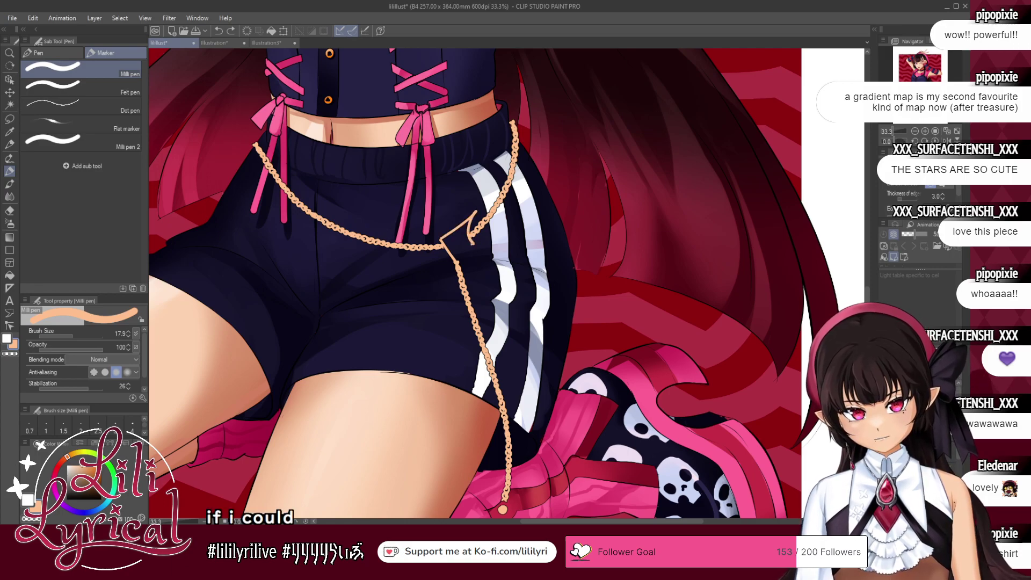
left_click_drag(473, 244, 457, 262)
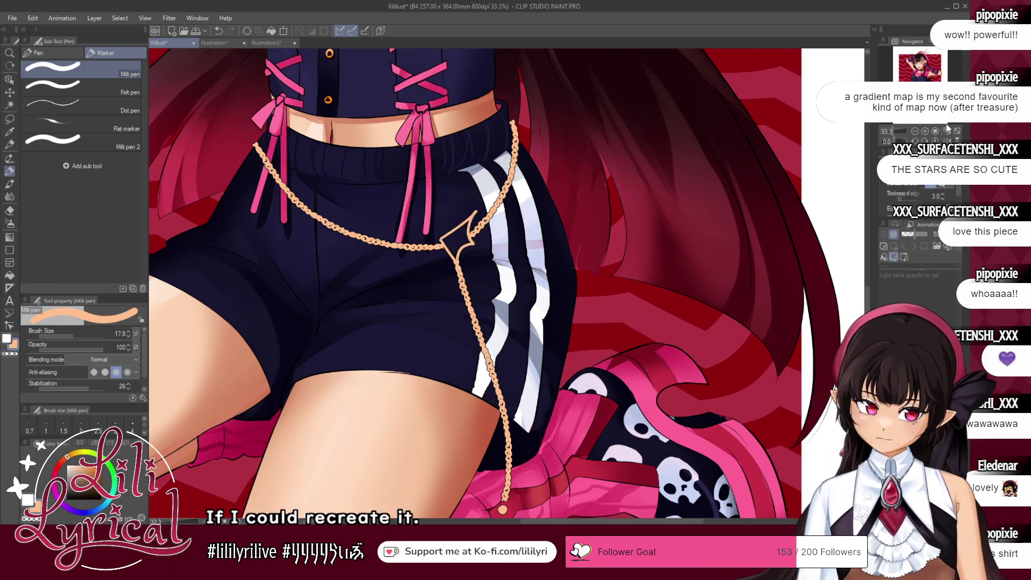
left_click(948, 131)
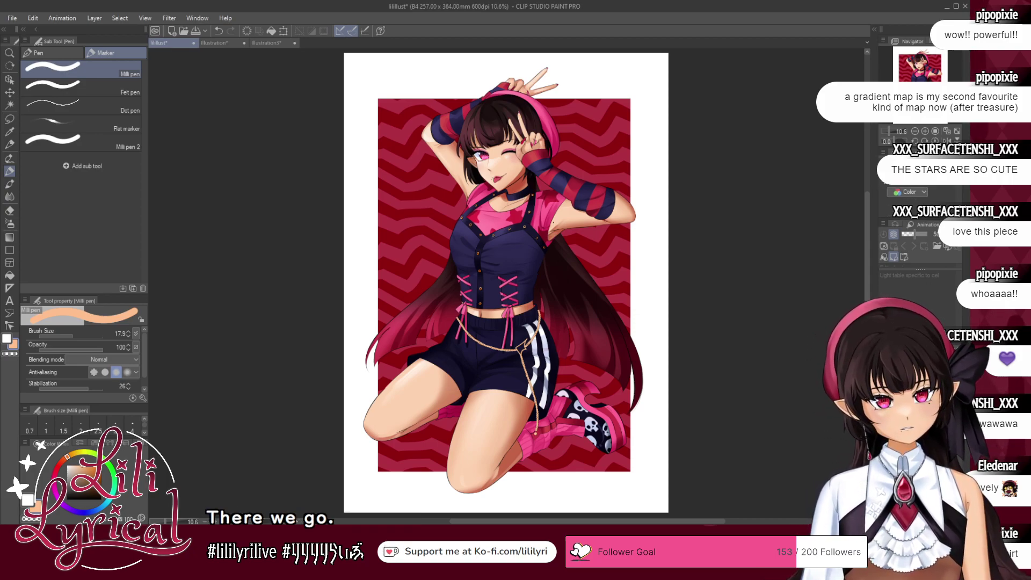
- Shade the gold chains in saturated orange with the Soft airbrush at size 204.7
left_click(14, 223)
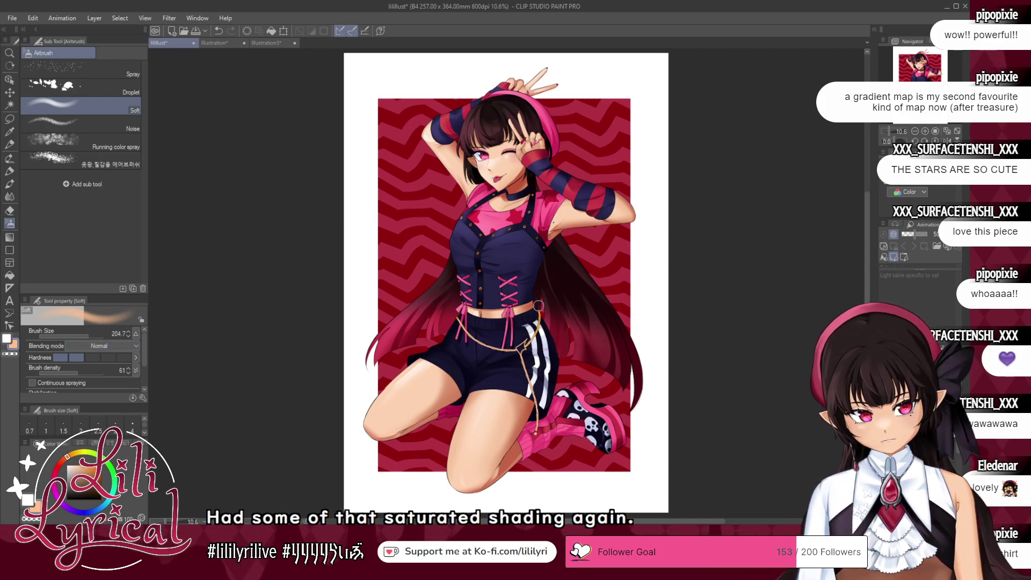
left_click(84, 475)
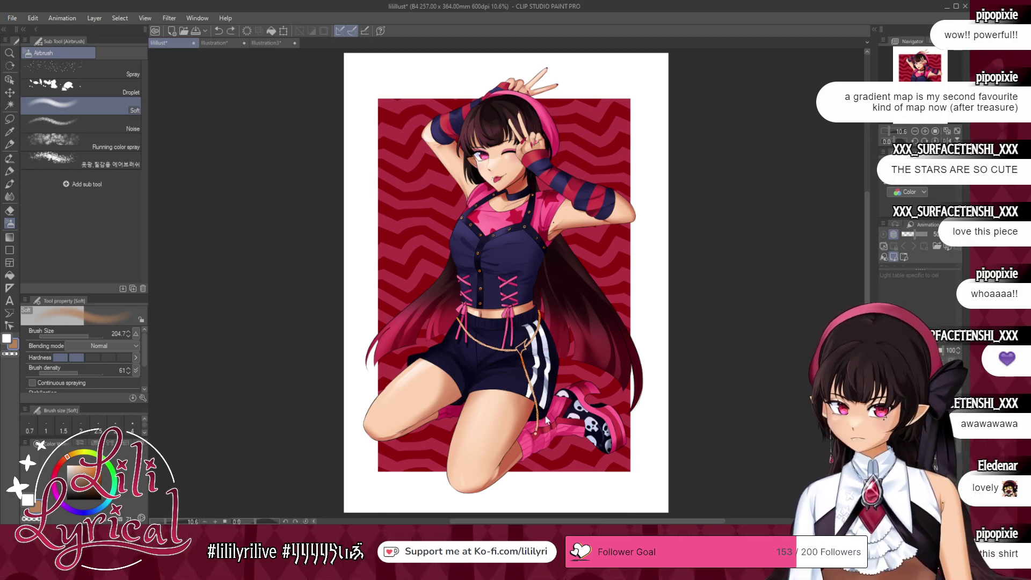
- Deepen the gold chains' shading with a darker brown using the Soft airbrush and check the chains close up
left_click(89, 487)
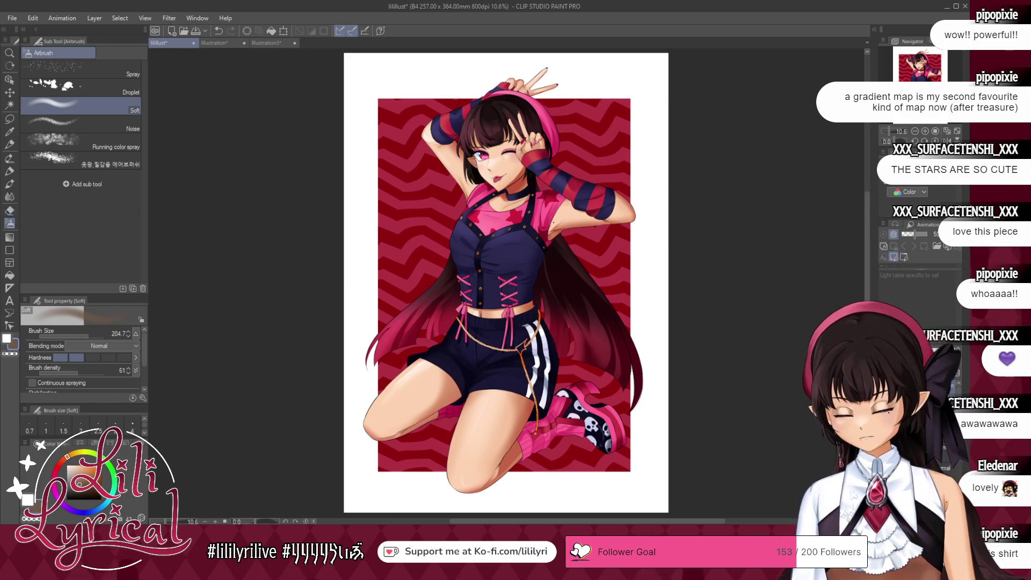
left_click(925, 132)
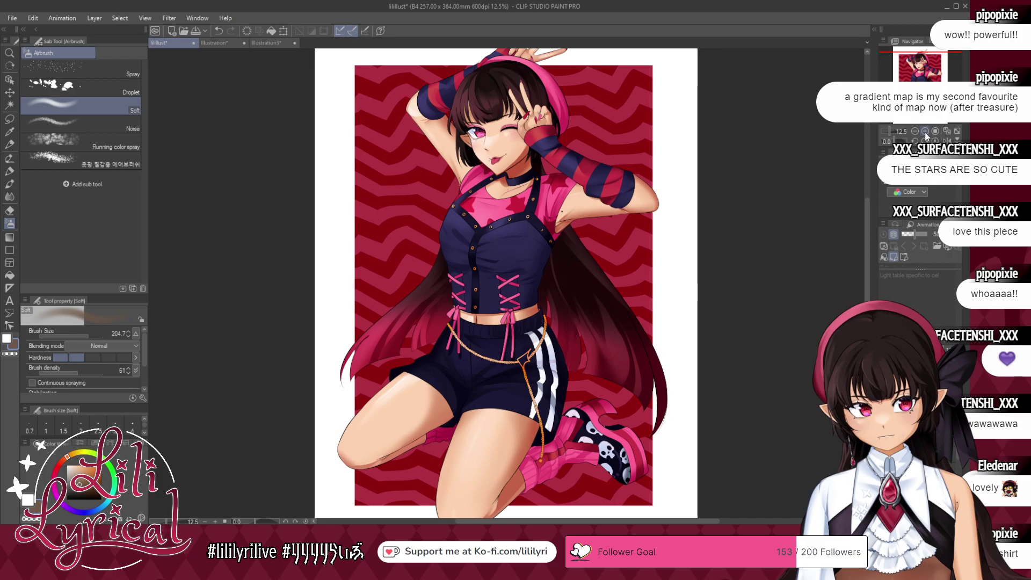
left_click(925, 132)
left_click(925, 132)
key("e")
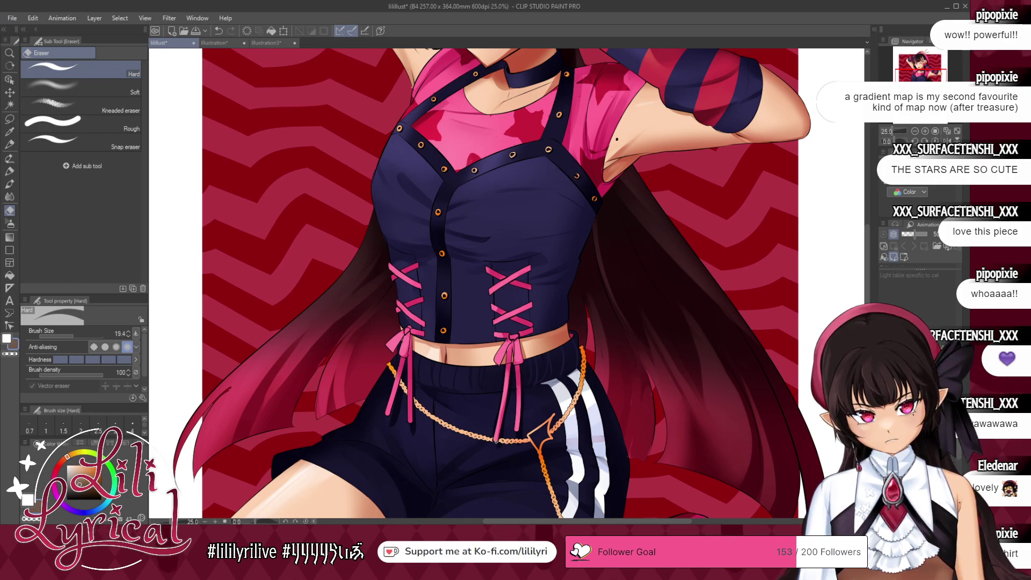
left_click(947, 131)
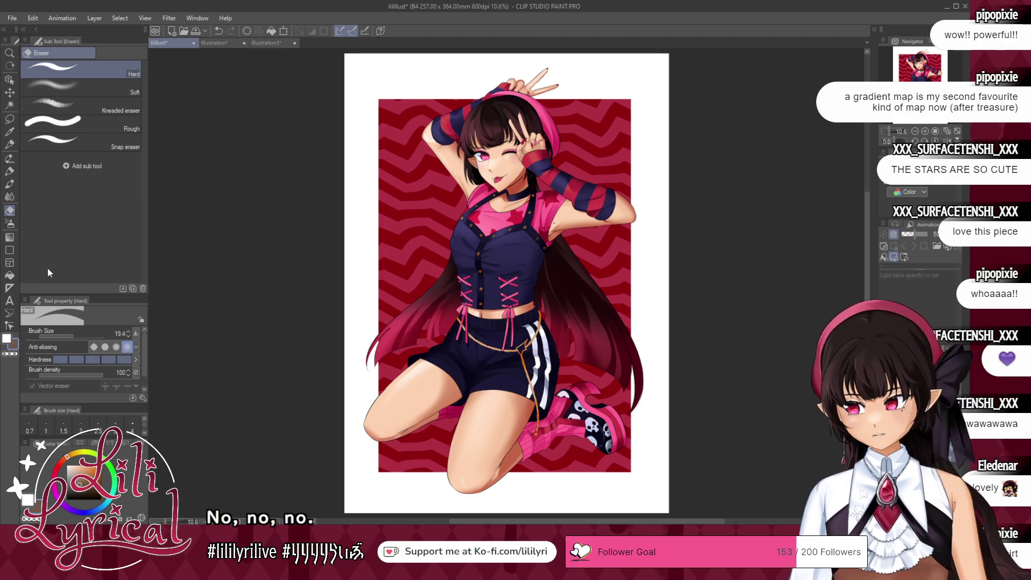
- Add a little more shadow around the gold chains in navy sampled from the shorts, and save the illustration
left_click(10, 275)
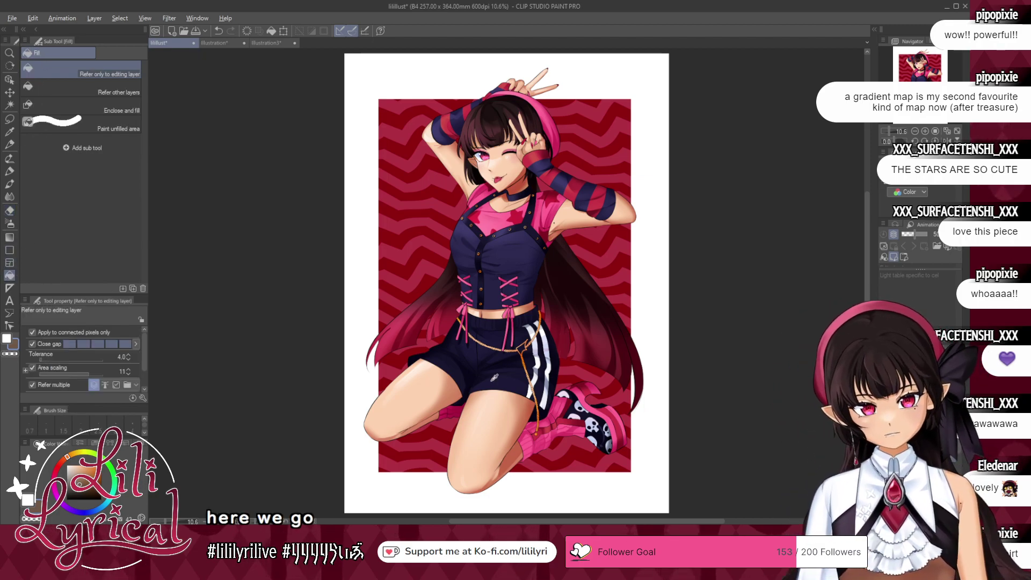
left_click(495, 378, "alt")
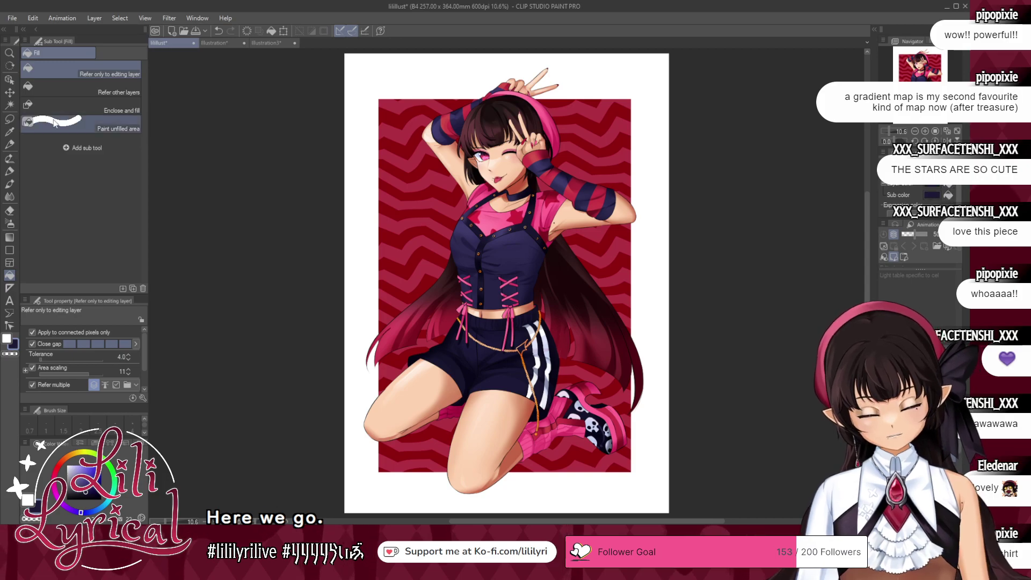
key("k")
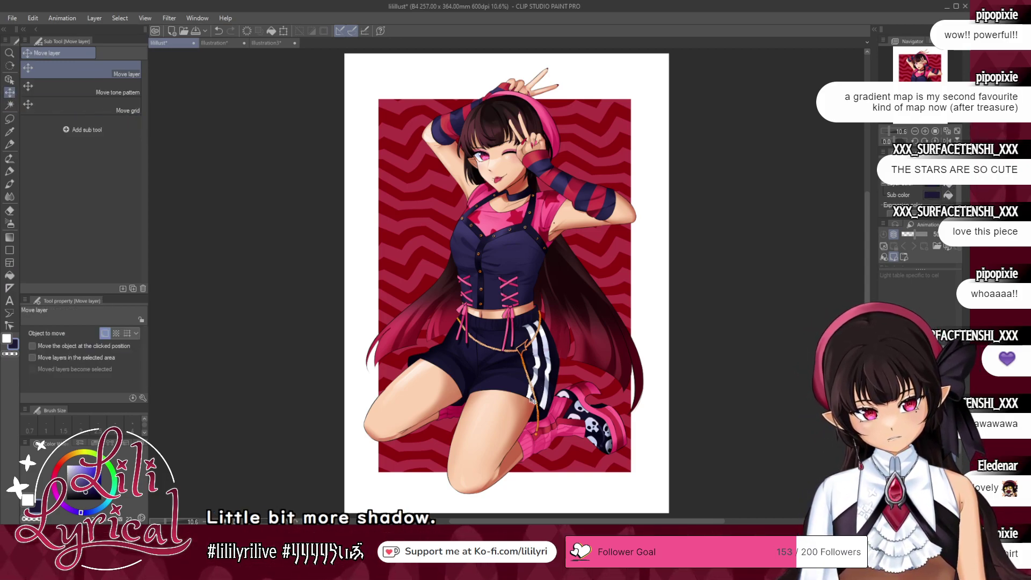
left_click(529, 397, "ctrl+shift")
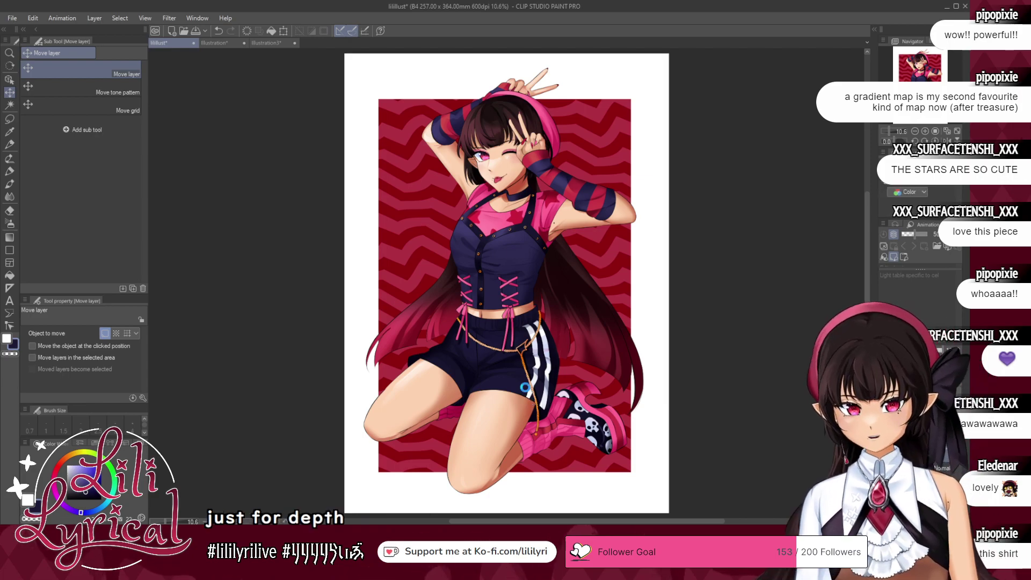
key("ctrl+s")
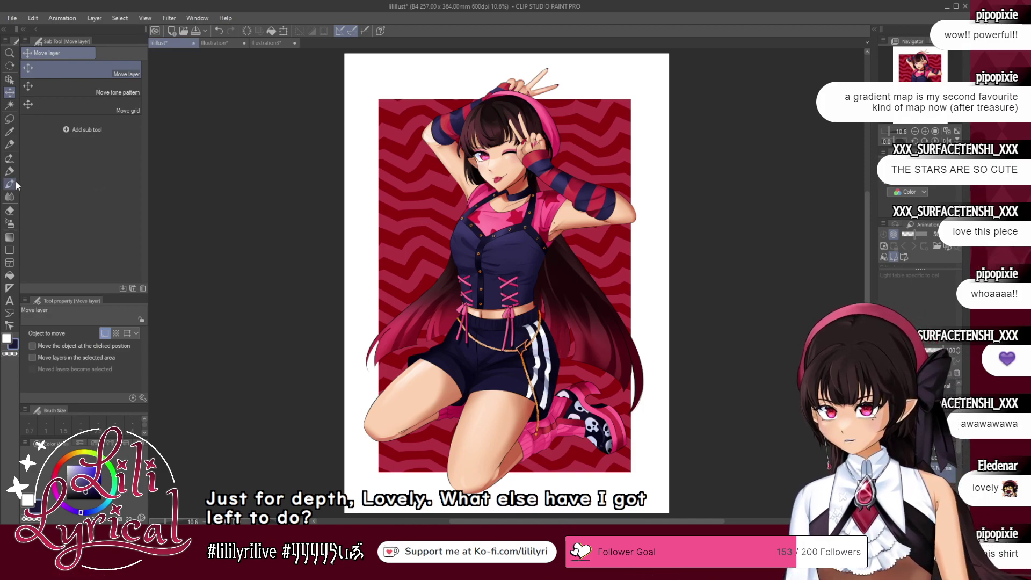
- Choose the 網タイツ中 fishnet brush and sample the red from the star on the shirt
left_click(9, 159)
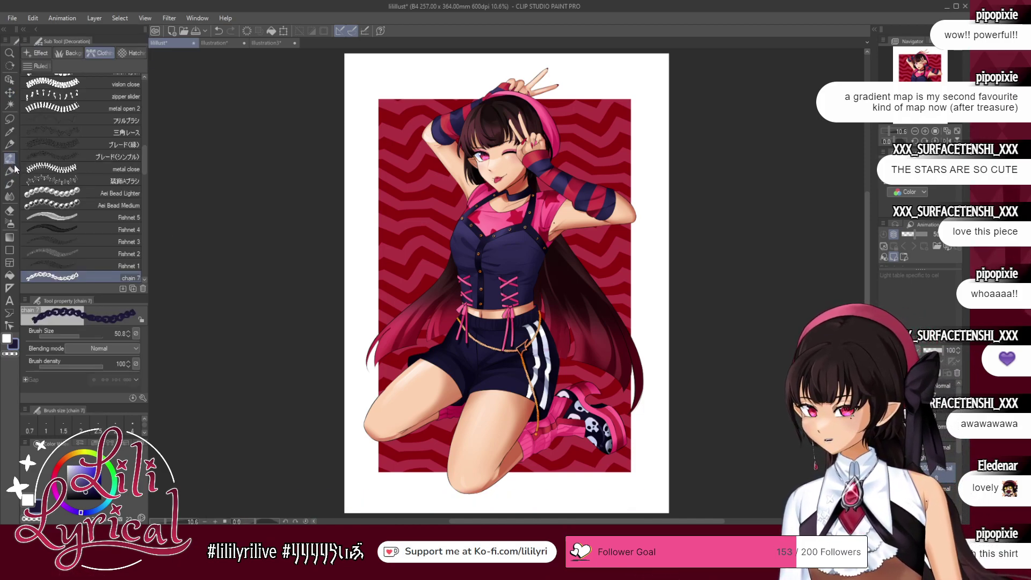
mouse_move(145, 160)
left_mouse_down()
mouse_move(154, 272)
mouse_move(148, 133)
left_mouse_up()
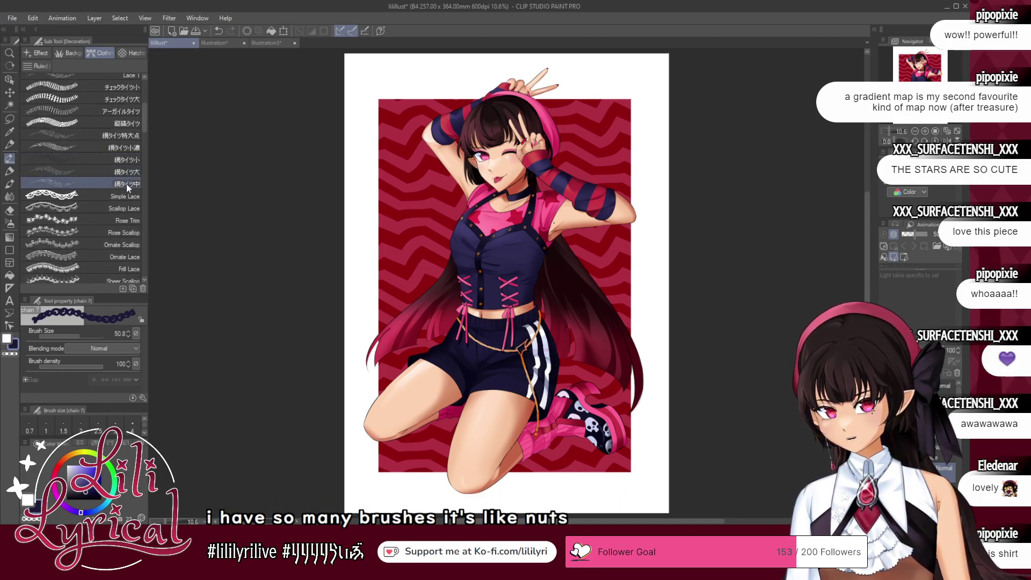
left_click(127, 184)
left_click(96, 334)
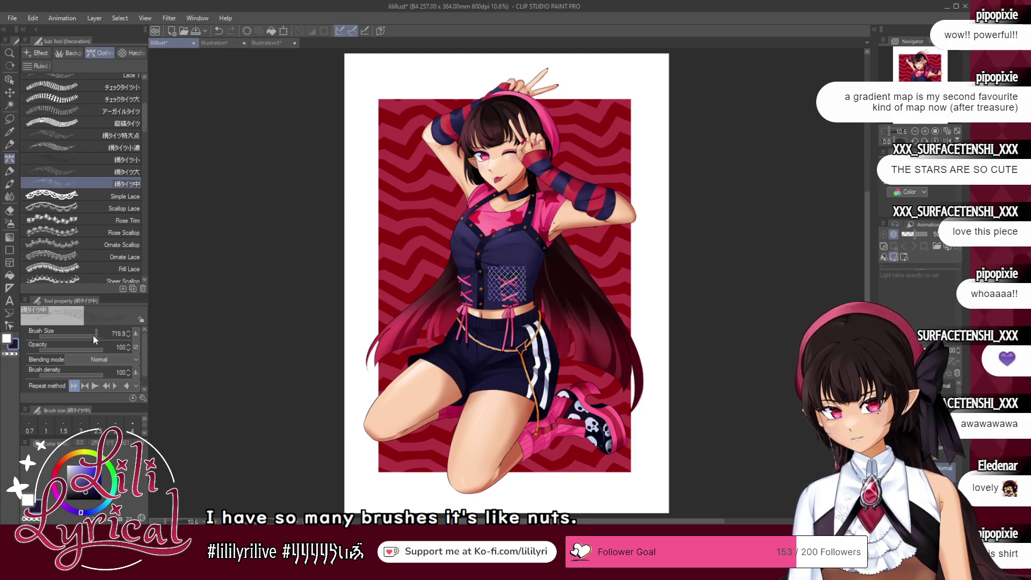
left_click(515, 211, "alt")
- Try red fishnet strokes over the front thigh at brush sizes 568.7 and 911.3
left_click_drag(501, 379, 463, 477)
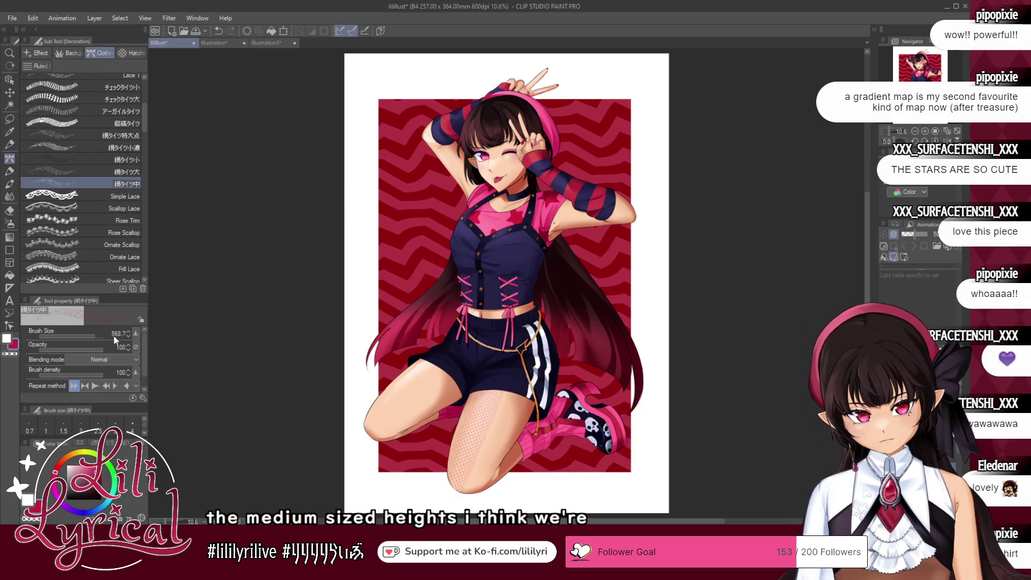
left_click(98, 336)
key("ctrl+z")
mouse_move(538, 356)
left_mouse_down()
mouse_move(498, 395)
mouse_move(469, 477)
left_mouse_up()
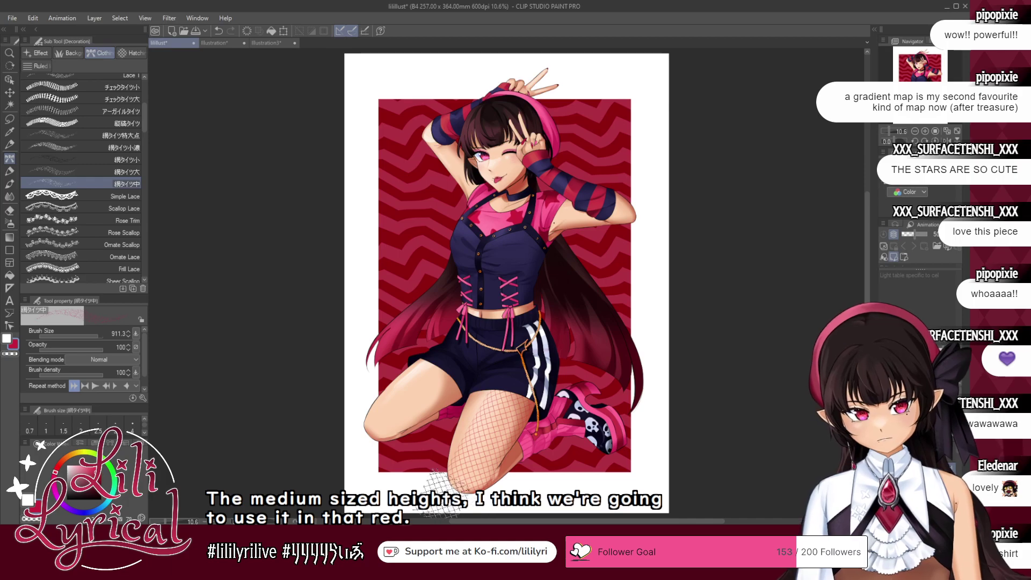
left_click(101, 335)
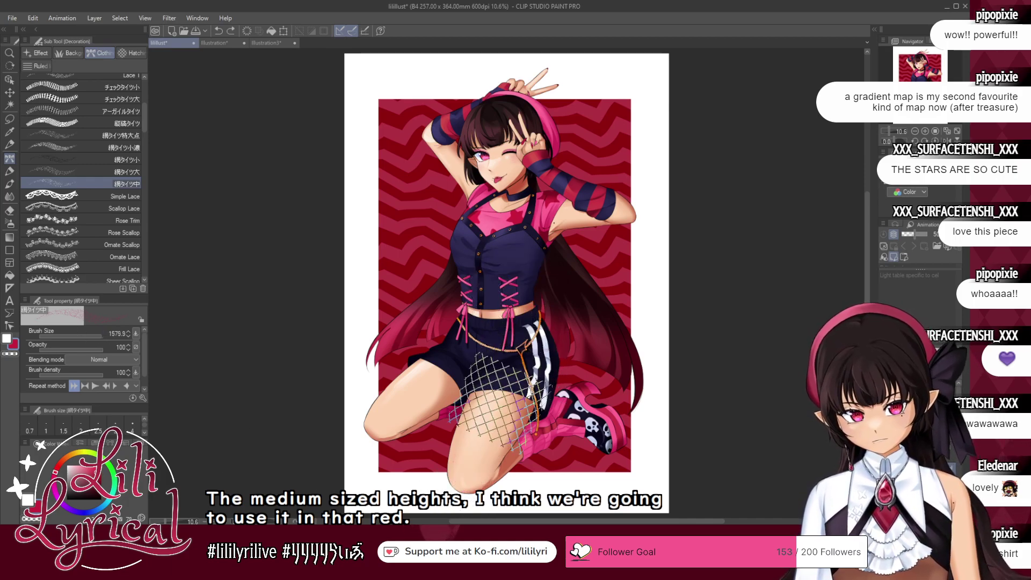
left_click(101, 336)
key("ctrl+z")
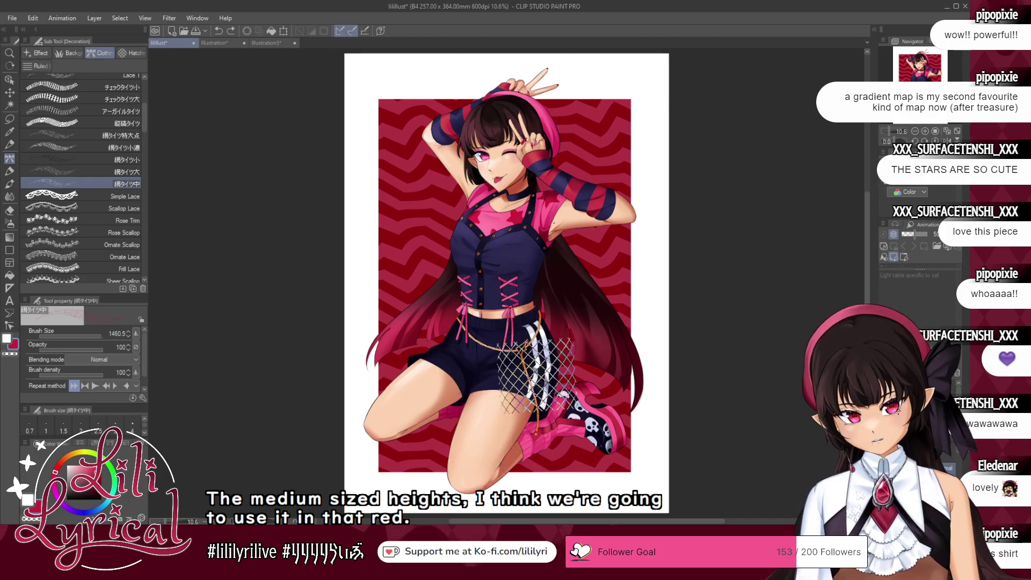
- Try the fishnet on the front thigh at brush sizes 1460.5 and 719.9 to compare the mesh scale
mouse_move(538, 375)
left_mouse_down()
mouse_move(513, 380)
mouse_move(467, 471)
left_mouse_up()
left_click(96, 335)
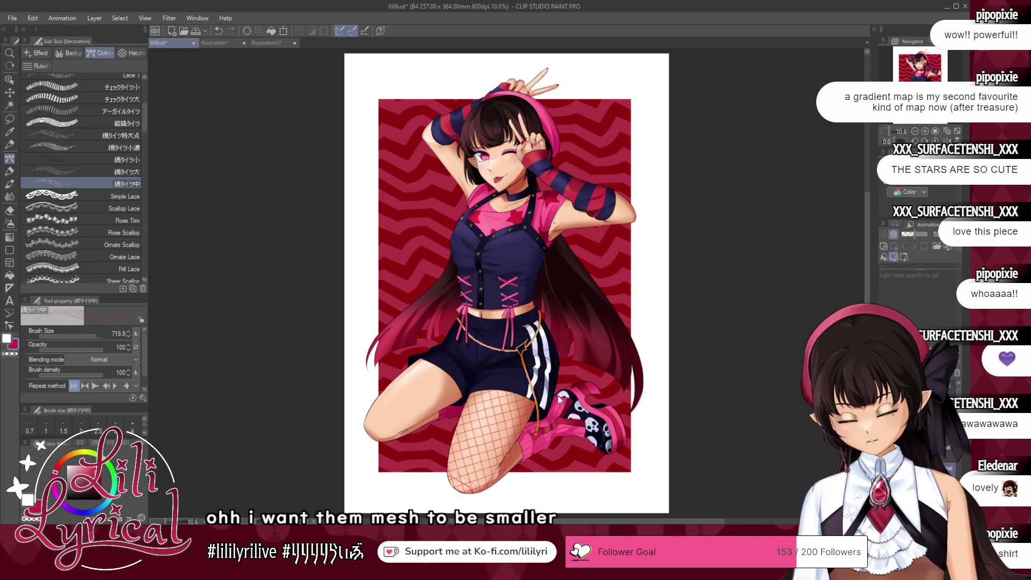
key("ctrl+z")
left_click_drag(500, 365, 451, 478)
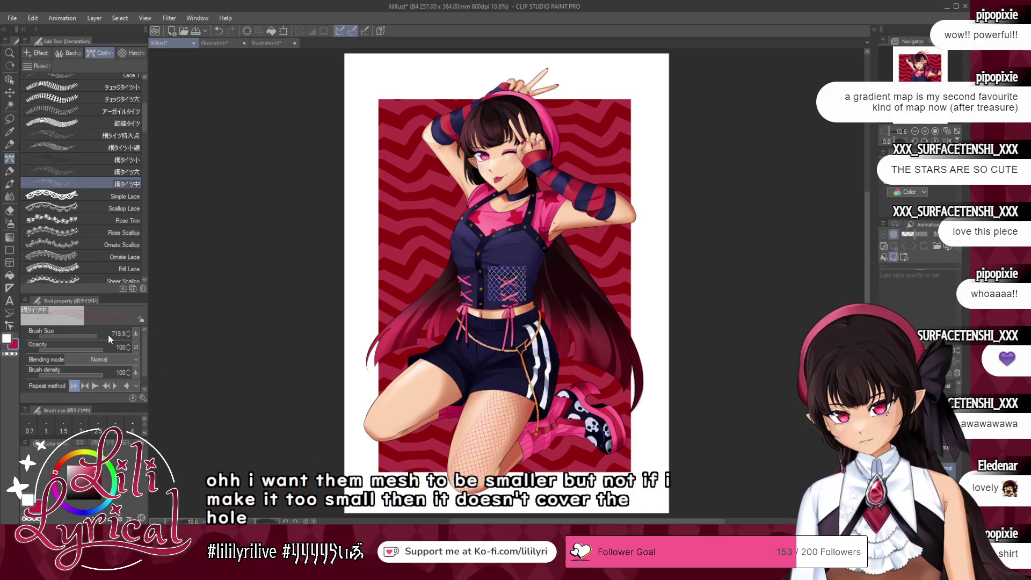
key("ctrl+z")
mouse_move(502, 376)
left_mouse_down()
mouse_move(456, 473)
mouse_move(451, 403)
left_mouse_up()
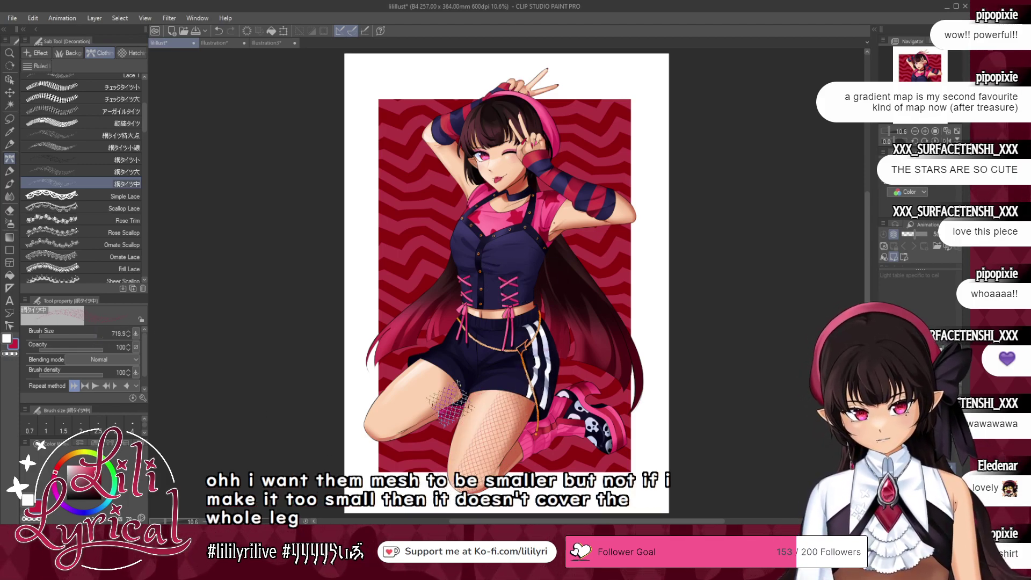
- Draw red fishnet down the front thigh to the knee at brush size 1066.5, repeating the stroke until it covers the leg
left_click(98, 336)
key("ctrl+z")
left_click_drag(522, 368, 437, 490)
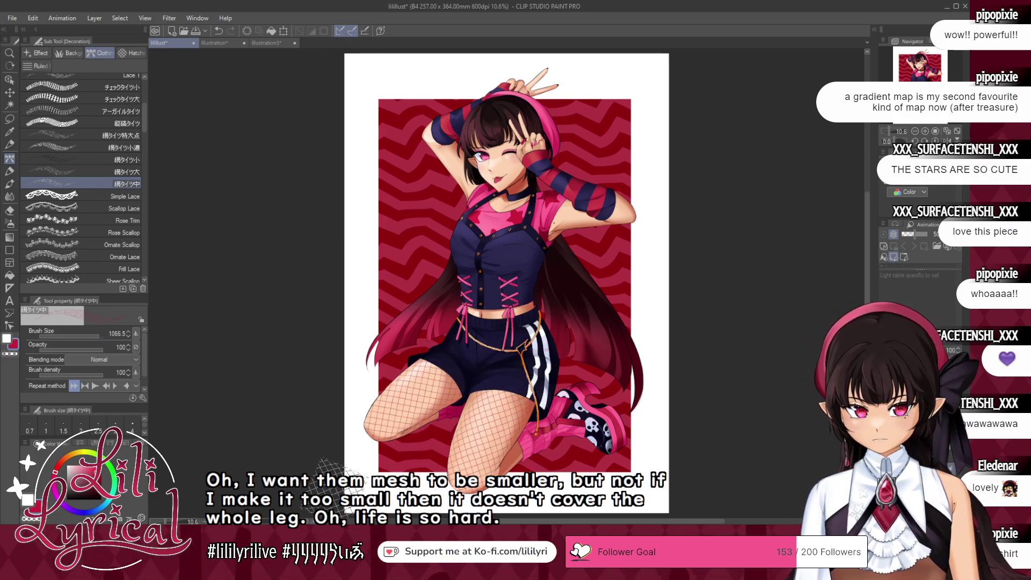
key("ctrl+z")
key("ctrl+z")
left_click_drag(532, 370, 455, 497)
key("ctrl+z")
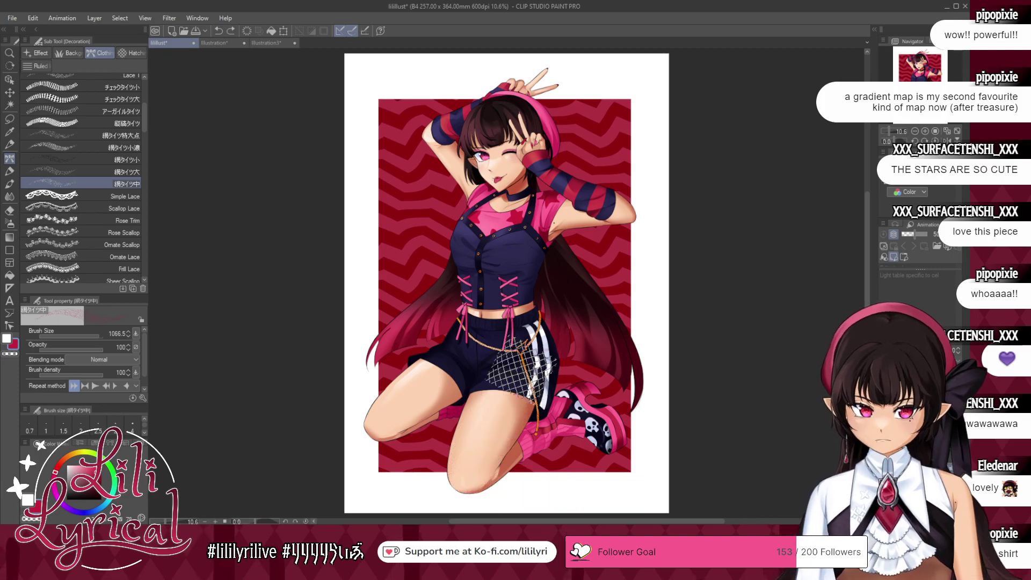
left_click_drag(529, 368, 449, 497)
key("ctrl+z")
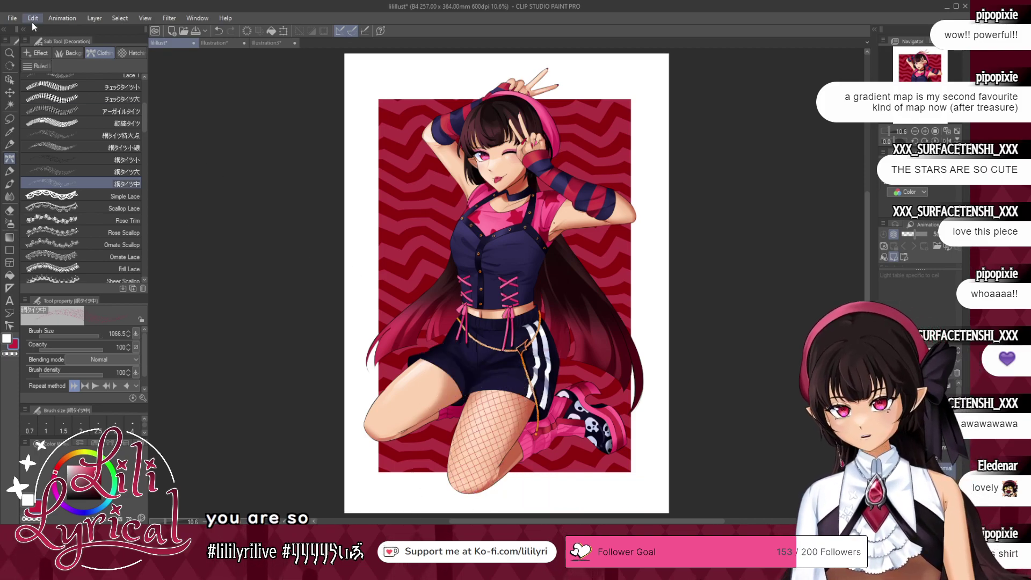
- Mesh-transform the front leg's fishnet, stretching its outer edge and bending its upper part to follow the thigh
left_click(227, 385)
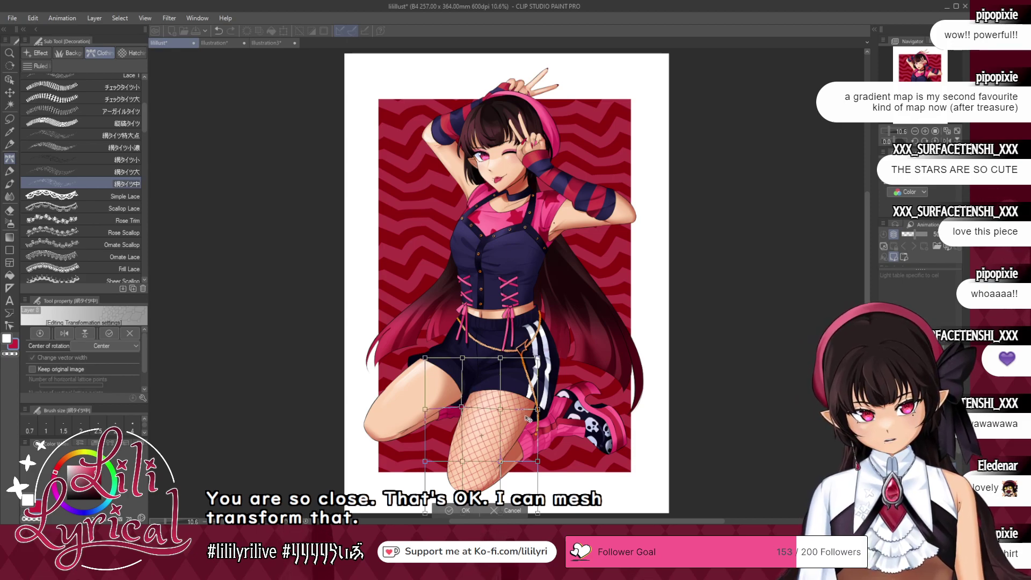
left_click_drag(537, 409, 542, 413)
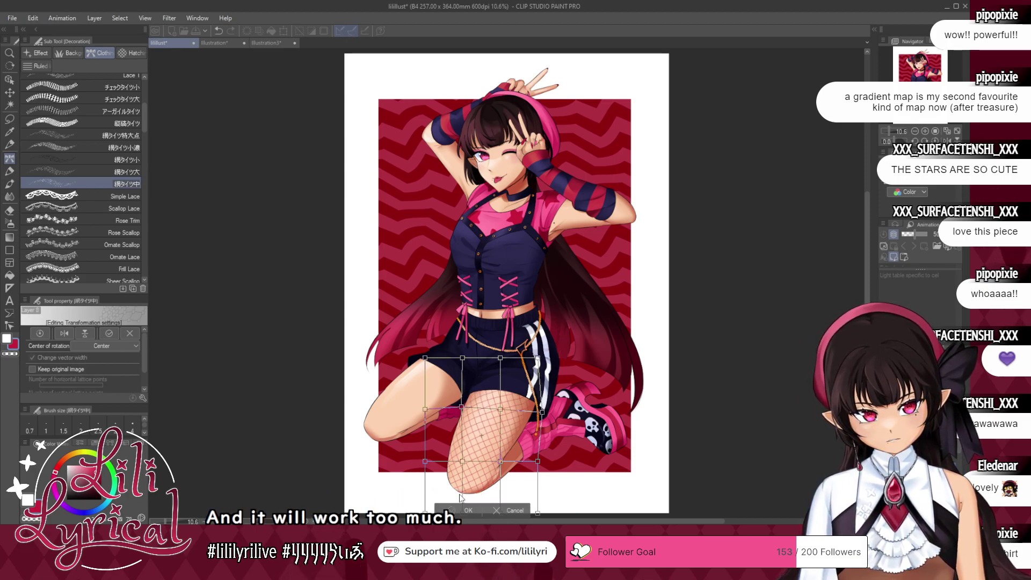
key("Return")
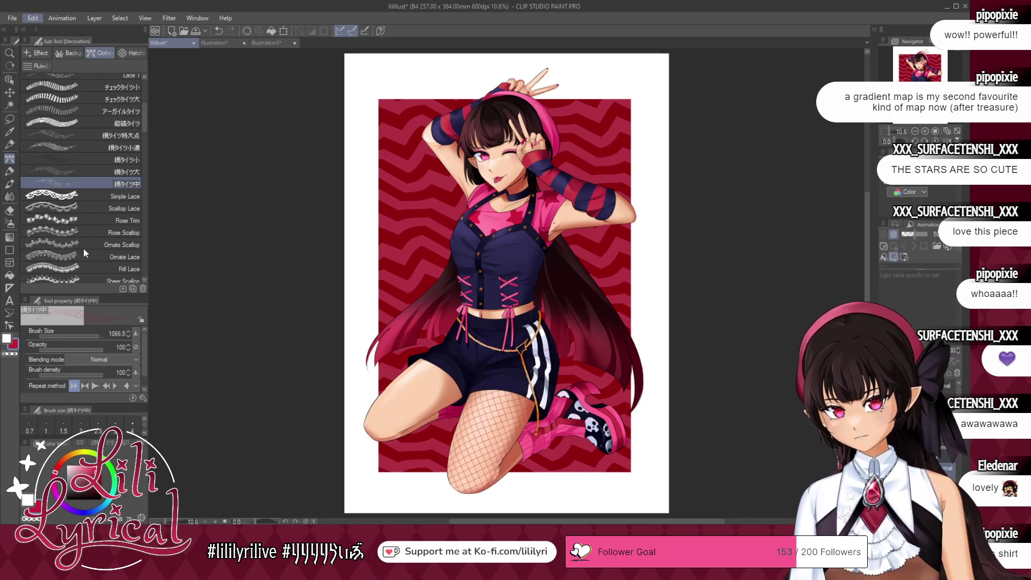
left_click(226, 385)
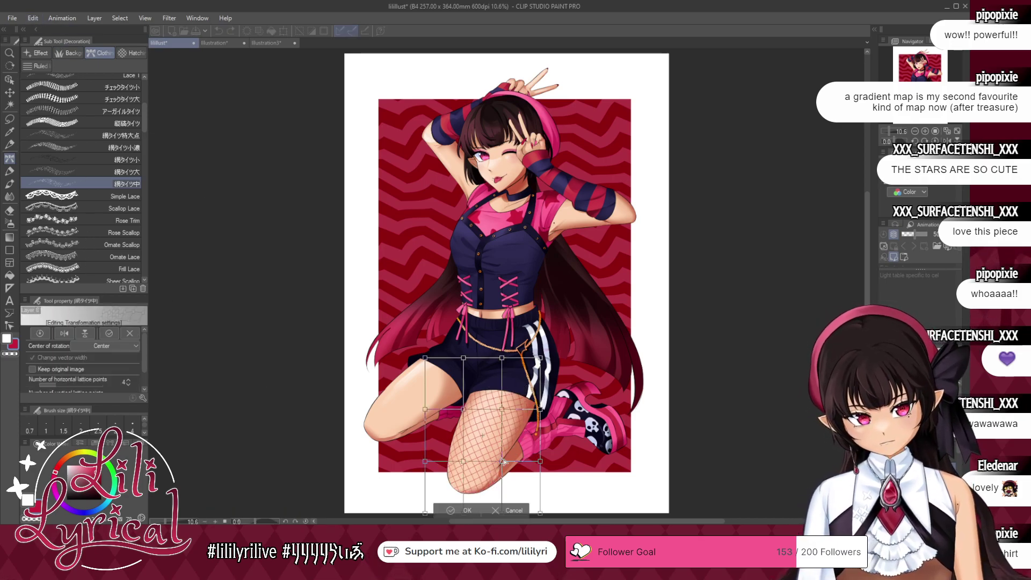
left_click_drag(509, 416, 509, 411)
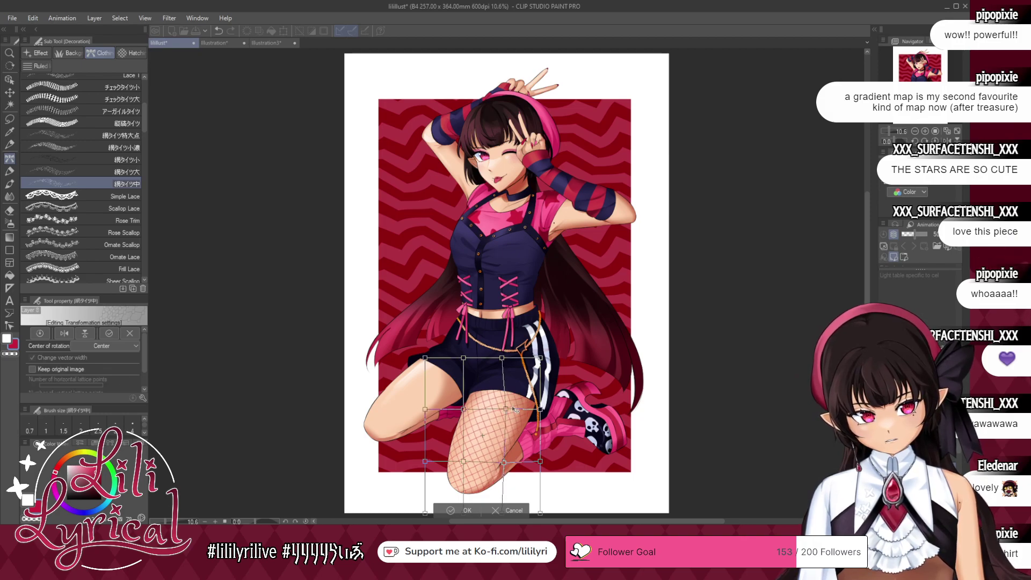
left_click_drag(505, 358, 516, 359)
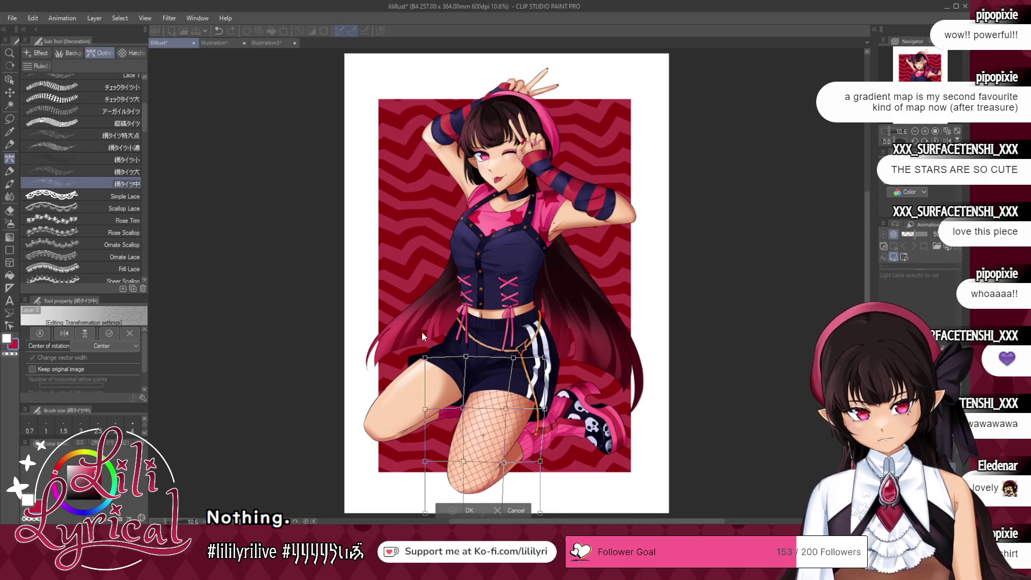
key("Return")
- Draw matching red fishnet over the other thigh and set the fishnet brush size to 778.8
left_click_drag(438, 380, 376, 411)
key("ctrl+z")
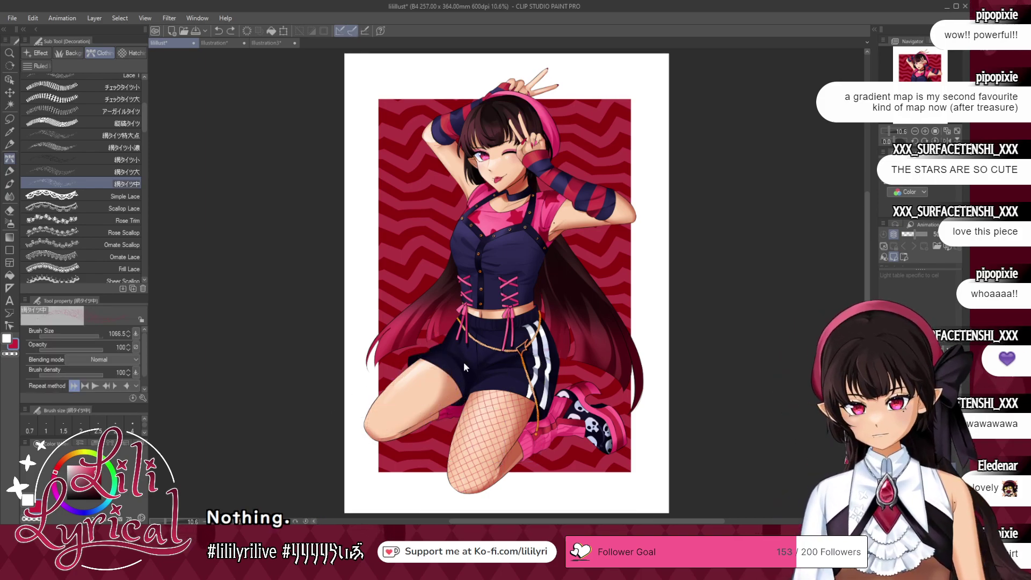
left_click_drag(438, 386, 345, 441)
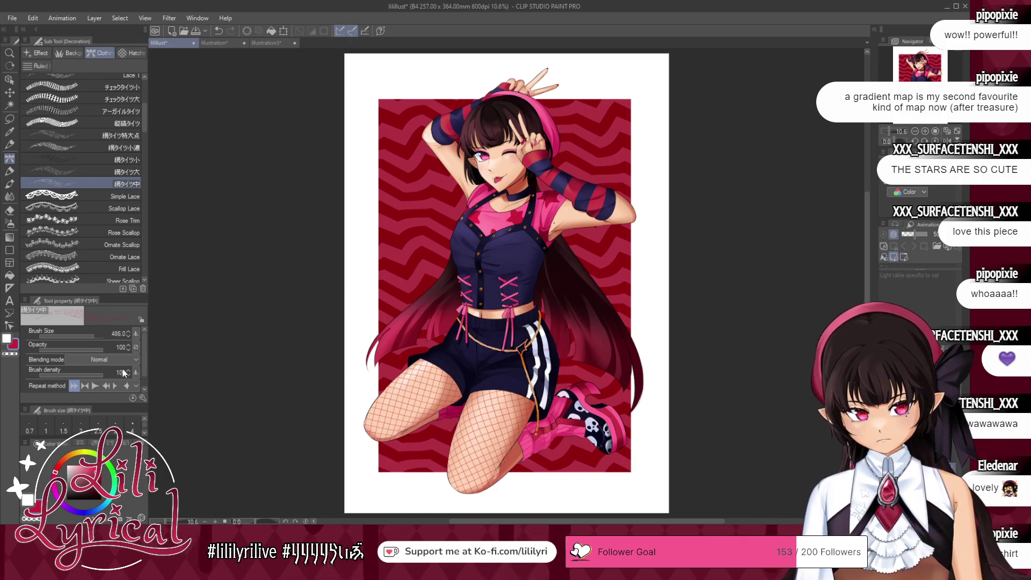
left_click_drag(92, 337, 101, 337)
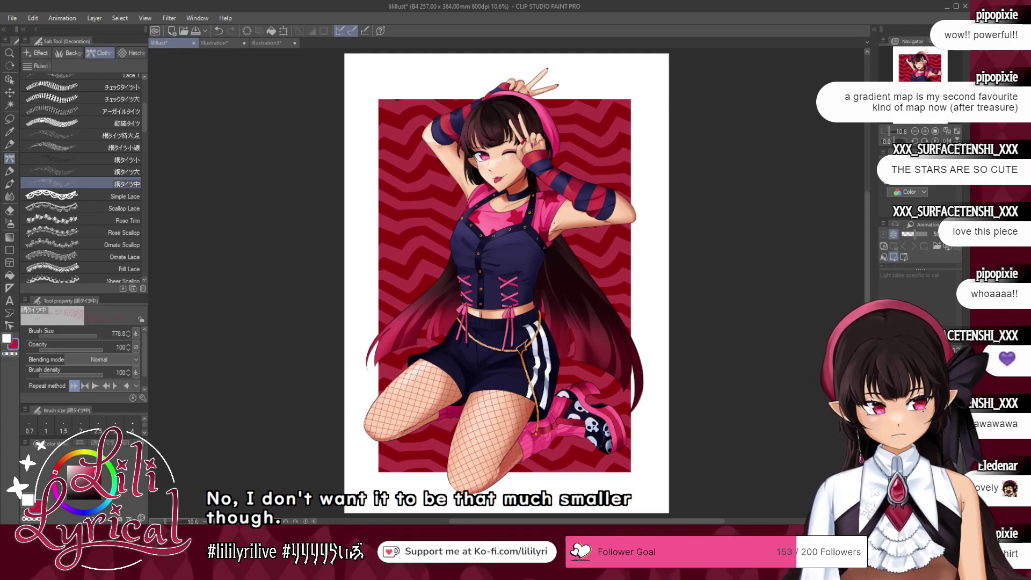
- Shade the fishnets in dark red and orange-red with the Soft airbrush at size 665.5, and clip them to the legs
left_click(885, 362)
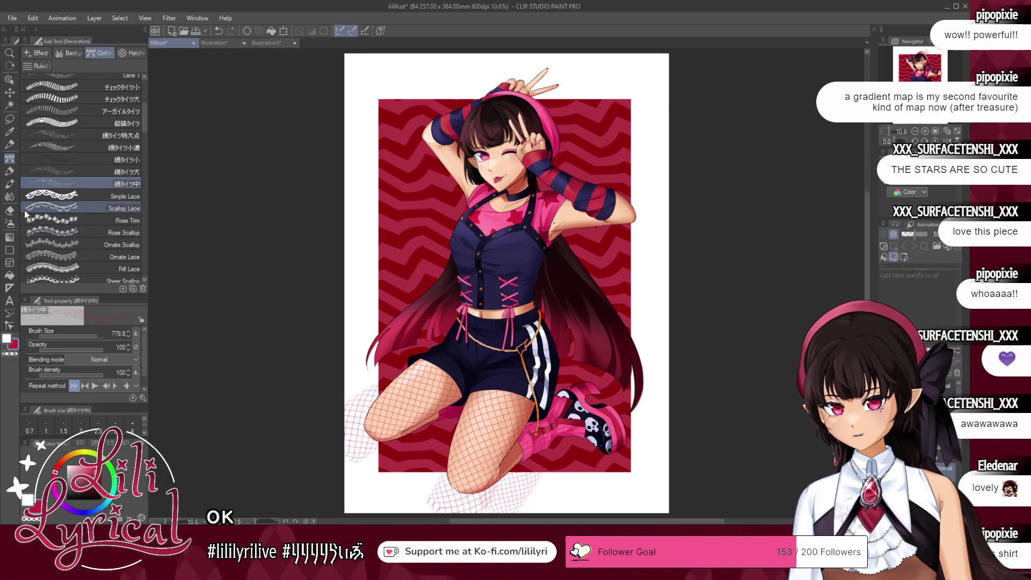
left_click(10, 223)
left_click(95, 335)
left_click(98, 484)
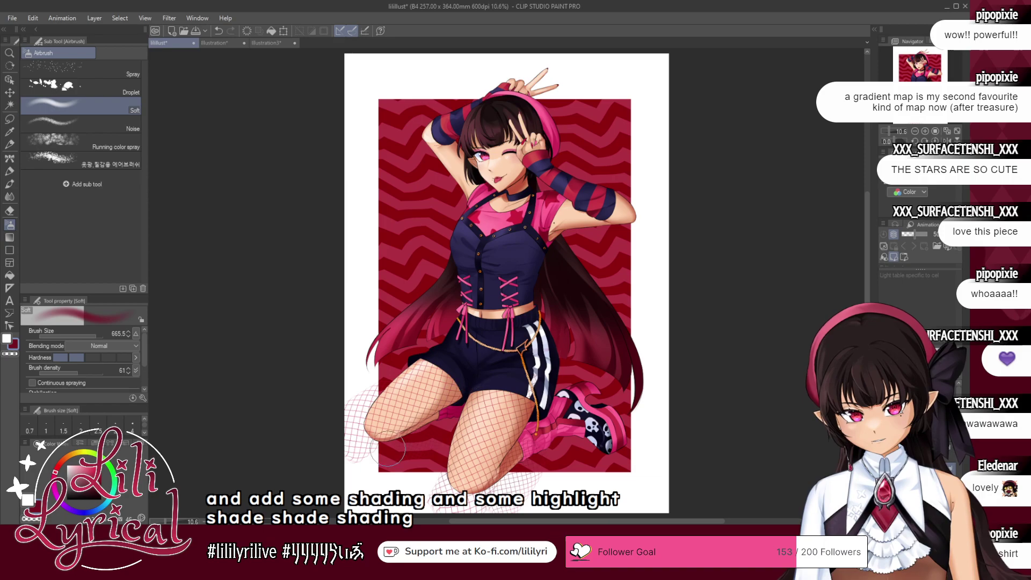
left_click(91, 468)
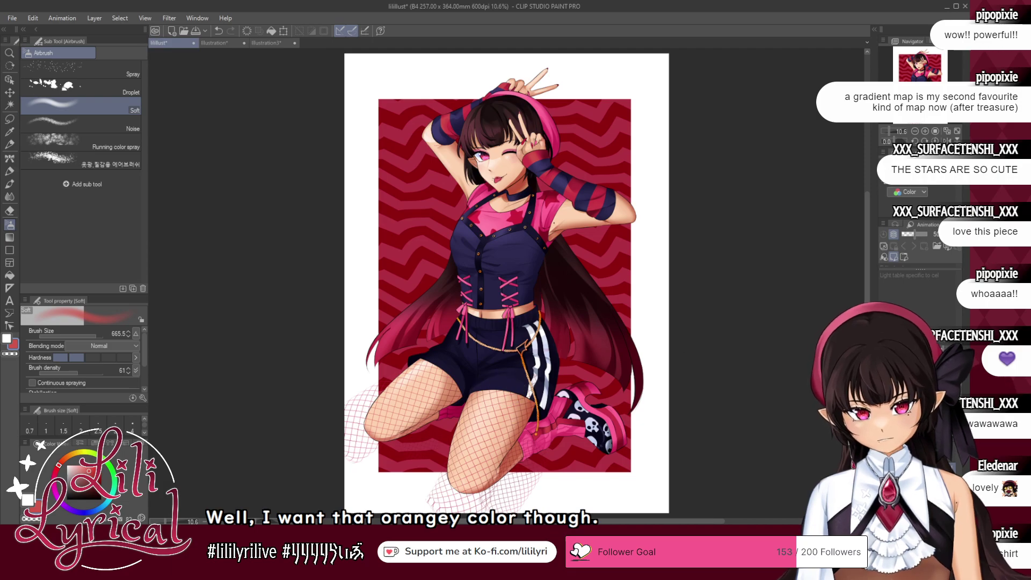
key("ctrl+alt+g")
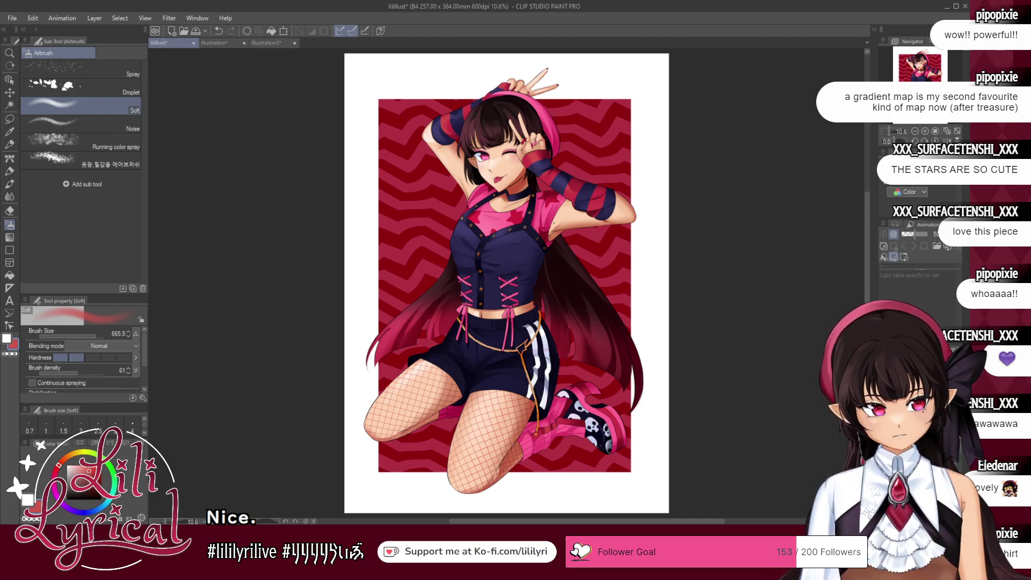
- Find the Aei Bead Lighter brush among the clothing decoration brushes for adding pearls to the fishnets
left_click(919, 410)
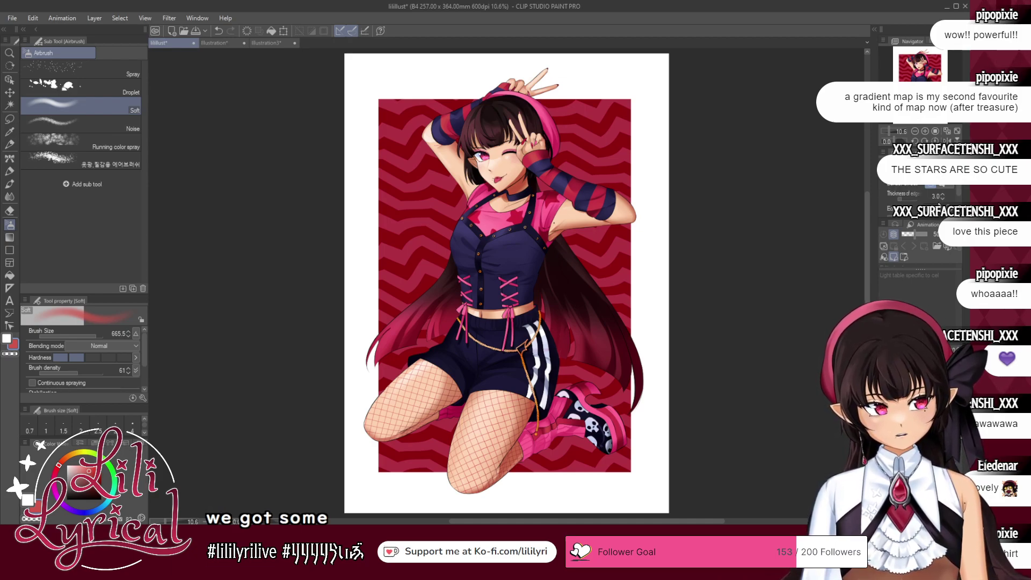
left_click(9, 158)
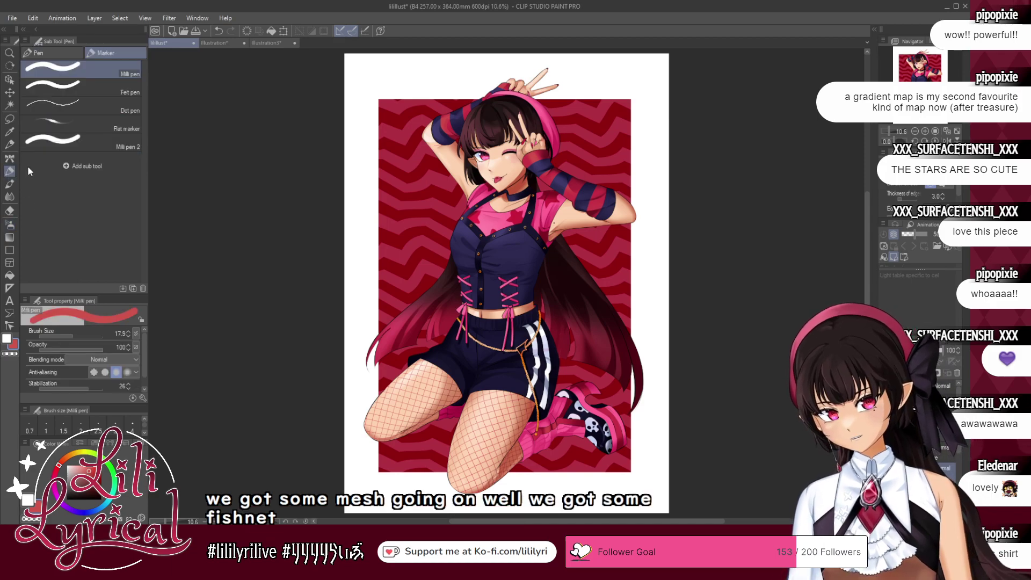
mouse_move(147, 113)
left_mouse_down()
mouse_move(150, 227)
mouse_move(150, 66)
mouse_move(153, 182)
left_mouse_up()
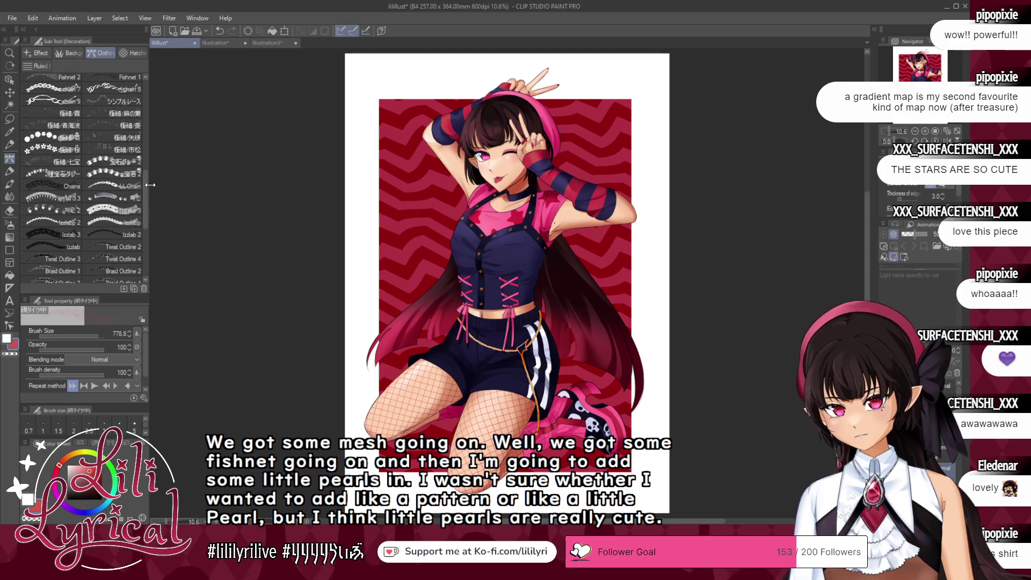
left_click(67, 214)
left_click(74, 54)
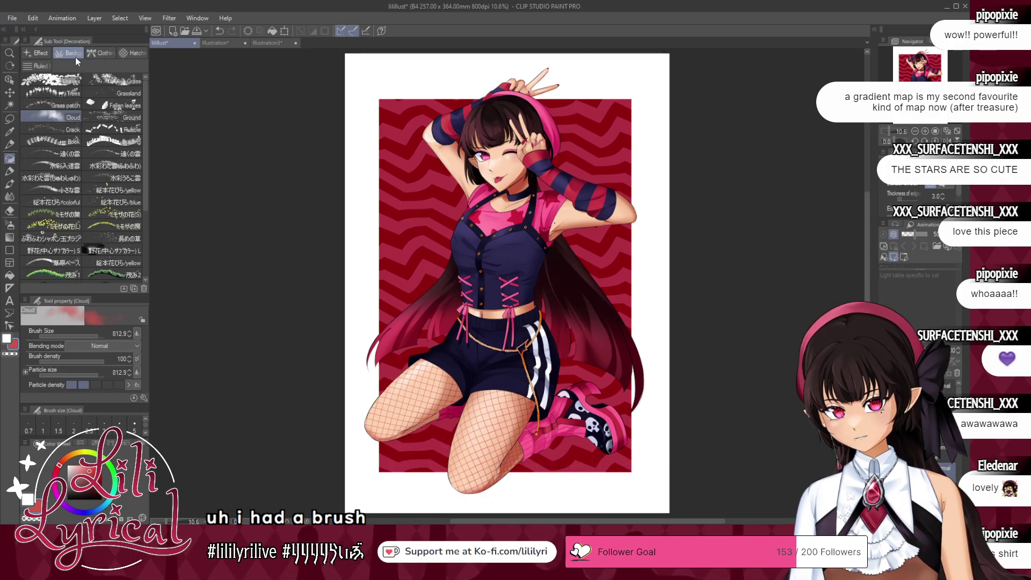
scroll(142, 156, "down", 4)
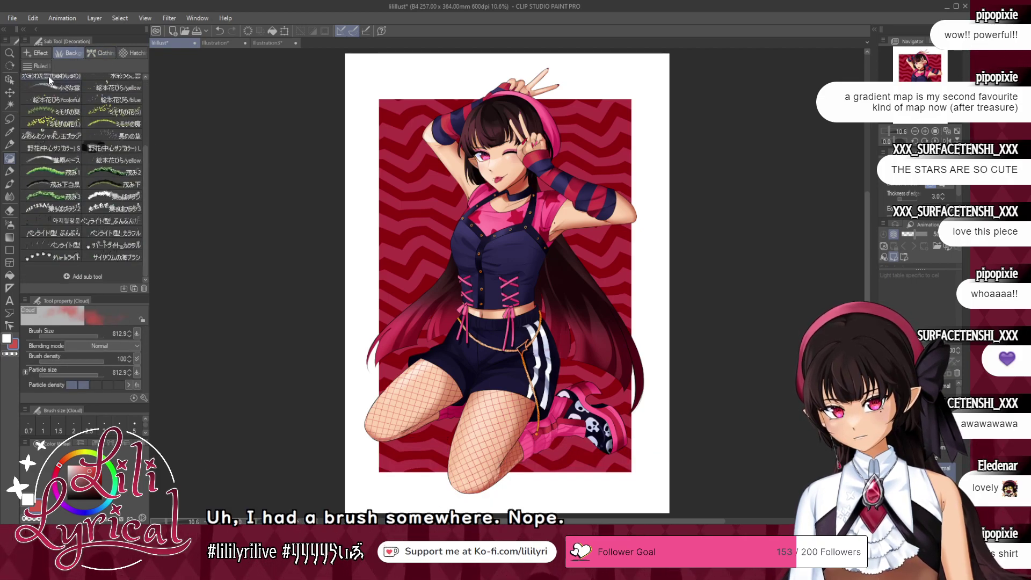
mouse_move(151, 79)
left_mouse_down()
mouse_move(134, 79)
mouse_move(126, 143)
mouse_move(134, 266)
mouse_move(130, 152)
left_mouse_up()
left_click(35, 53)
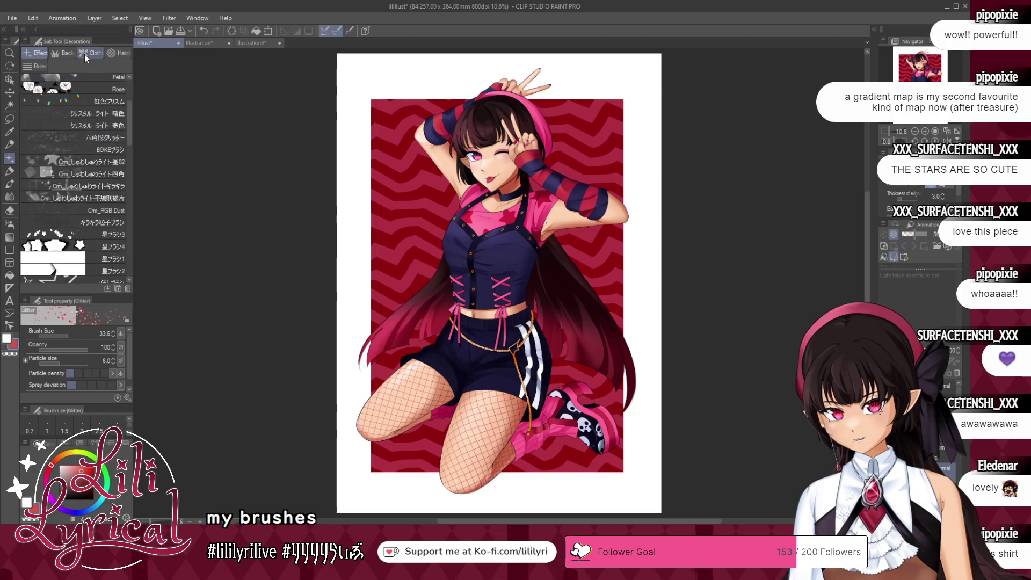
left_click(87, 53)
mouse_move(130, 203)
left_mouse_down()
mouse_move(131, 238)
mouse_move(138, 141)
mouse_move(134, 169)
left_mouse_up()
left_click(96, 171)
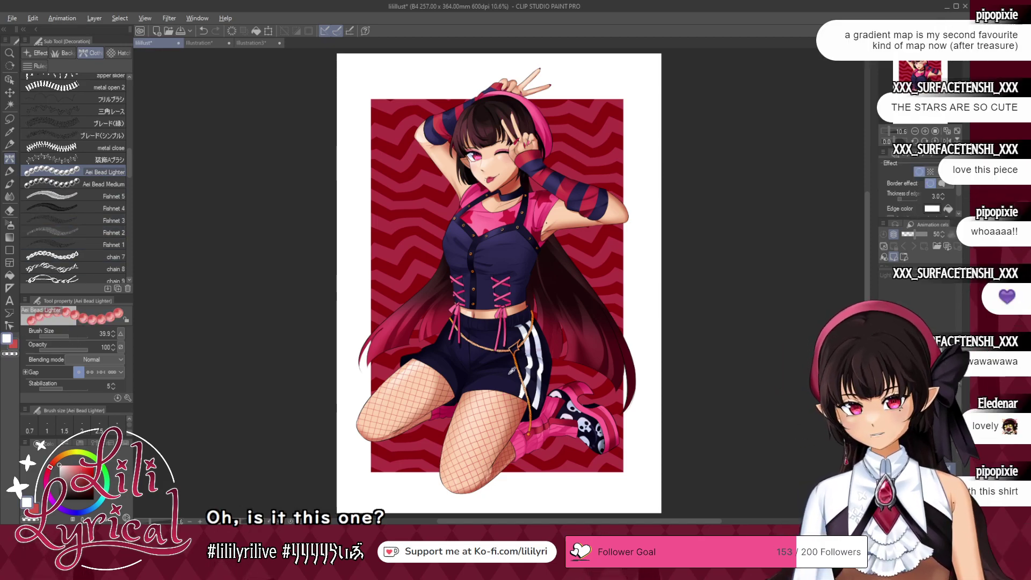
- Sample the waist chain's orange gold for the beads and set the bead layer's border edge colour to dark brown
left_click(516, 360, "alt")
left_click(8, 349)
left_click(526, 393, "alt")
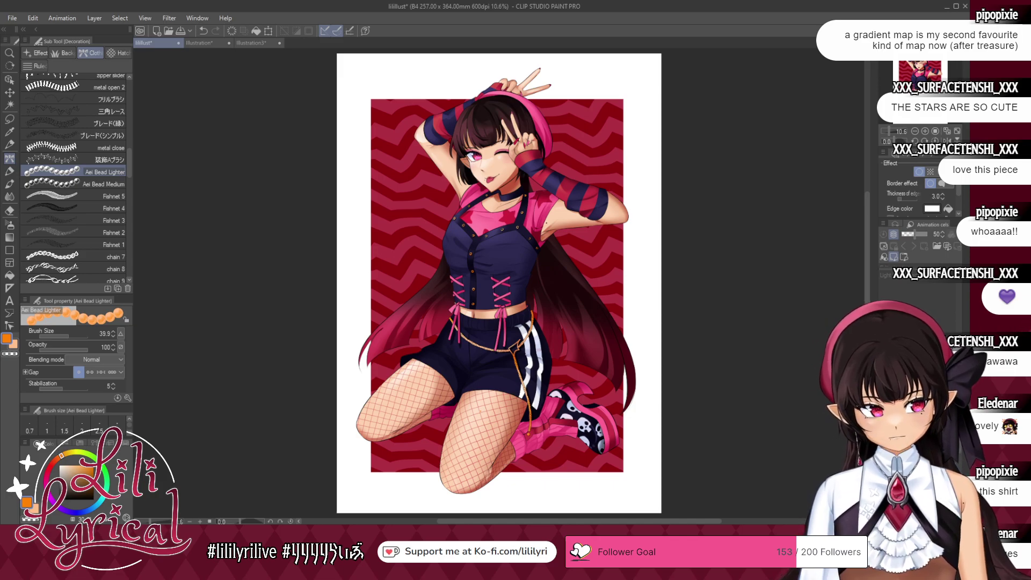
left_click(934, 209)
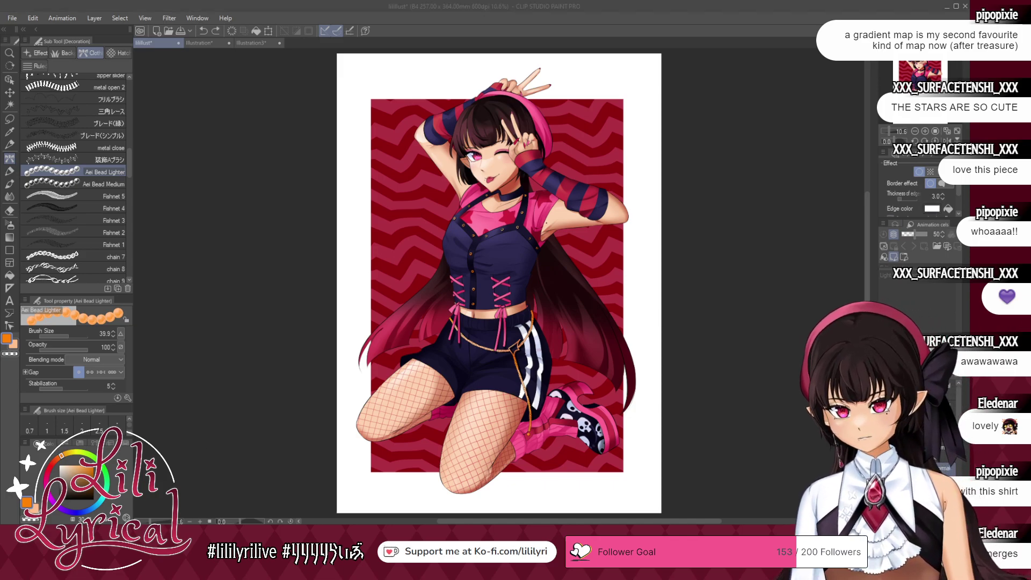
left_click(263, 369)
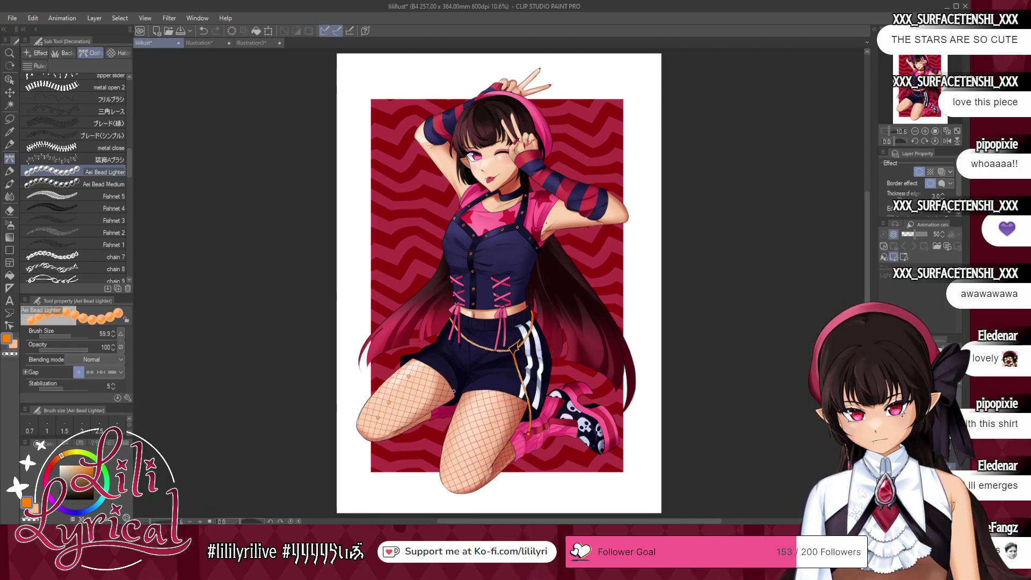
- Dot single gold beads across the front thigh's fishnet, then reduce the bead brush size to 29.1
left_click(462, 440)
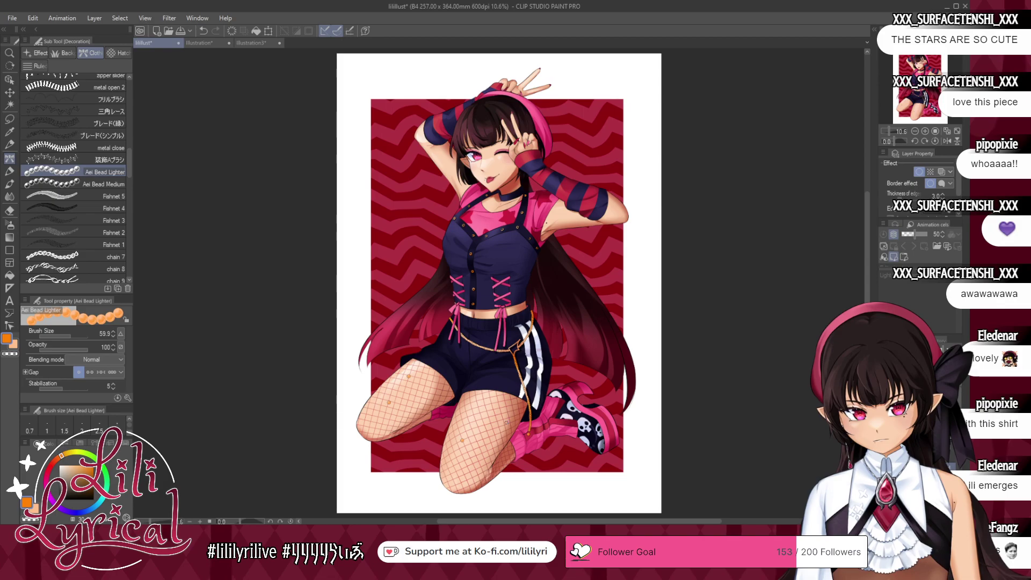
left_click(504, 419)
left_click(477, 401)
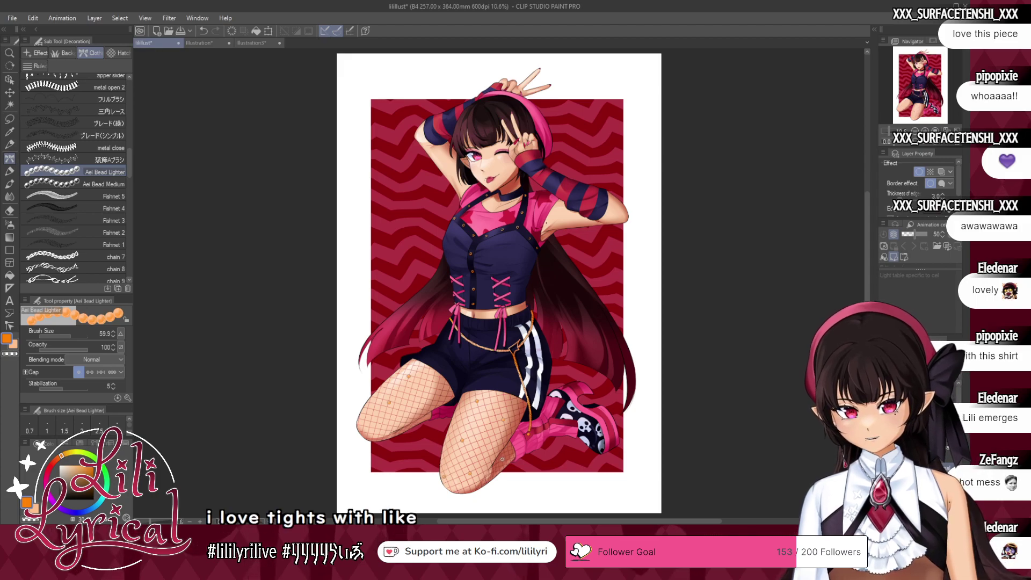
left_click(67, 336)
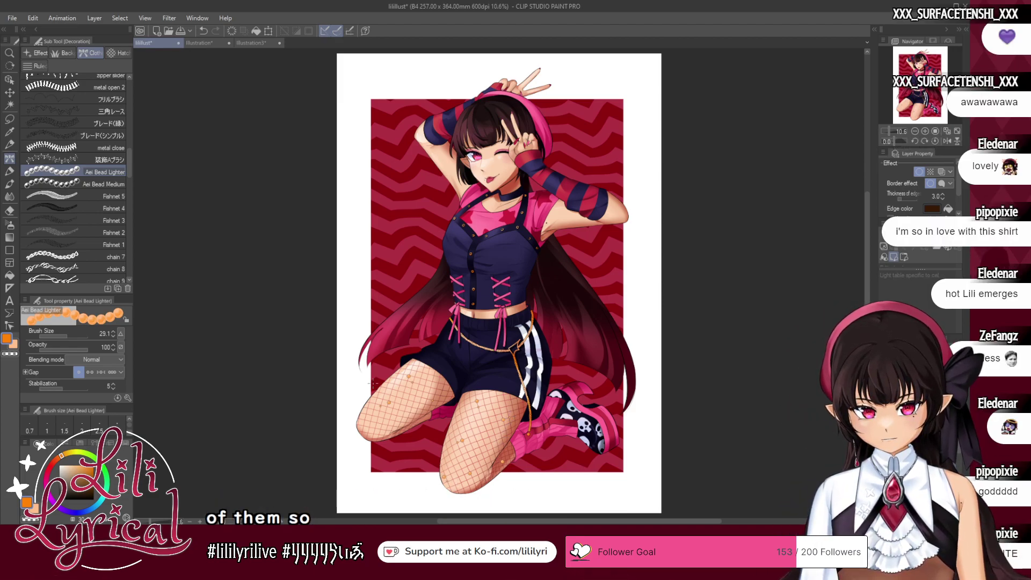
left_click(12, 93)
left_click(921, 408)
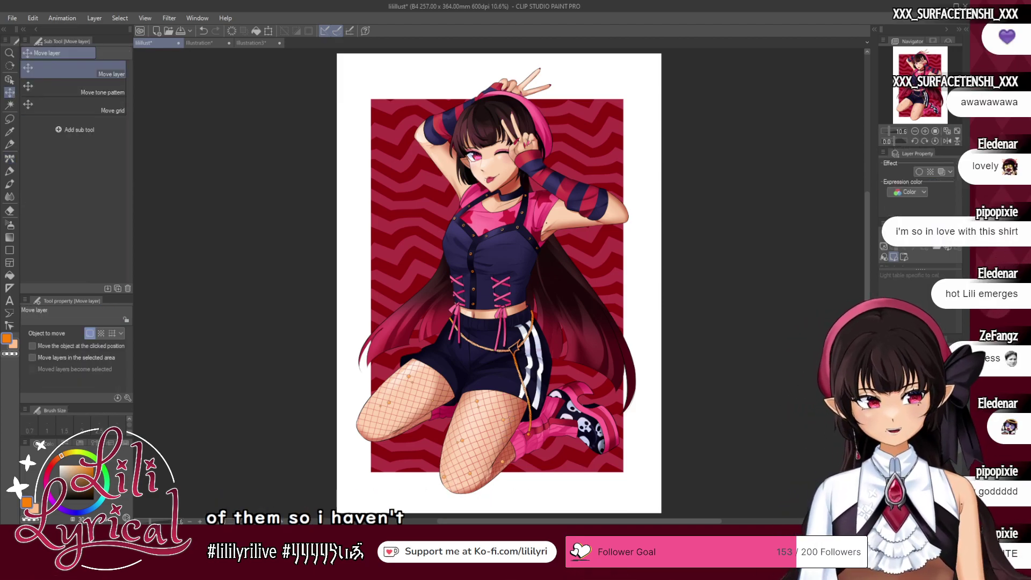
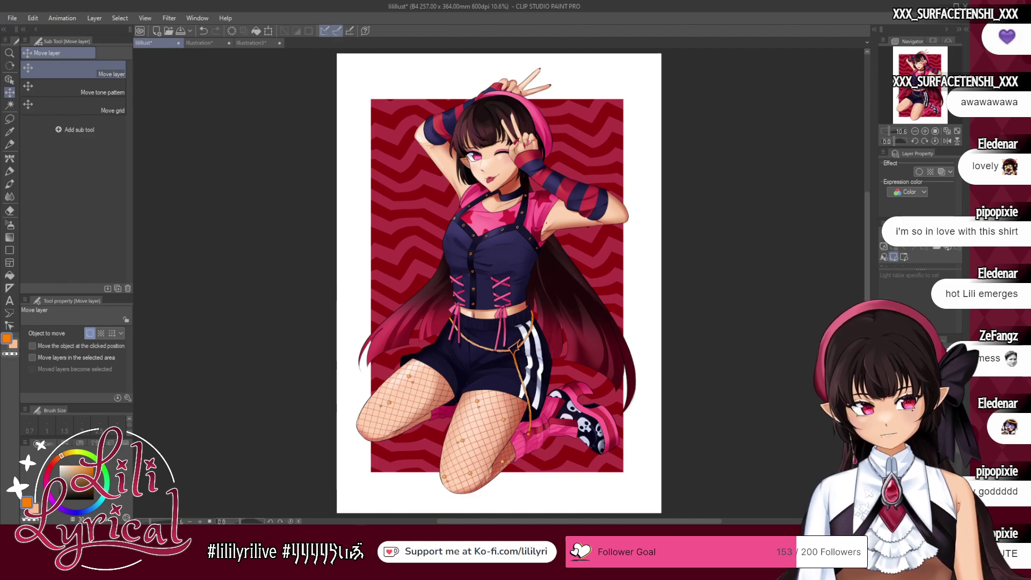
- Paint sampled pink onto the fingernails of the hand beside the face with the りりペイント brush at size 14.1
left_click(11, 185)
left_click_drag(510, 145, 495, 287)
key("ctrl+plus")
key("ctrl+plus")
key("ctrl+plus")
key("ctrl+plus")
left_click(543, 291, "alt")
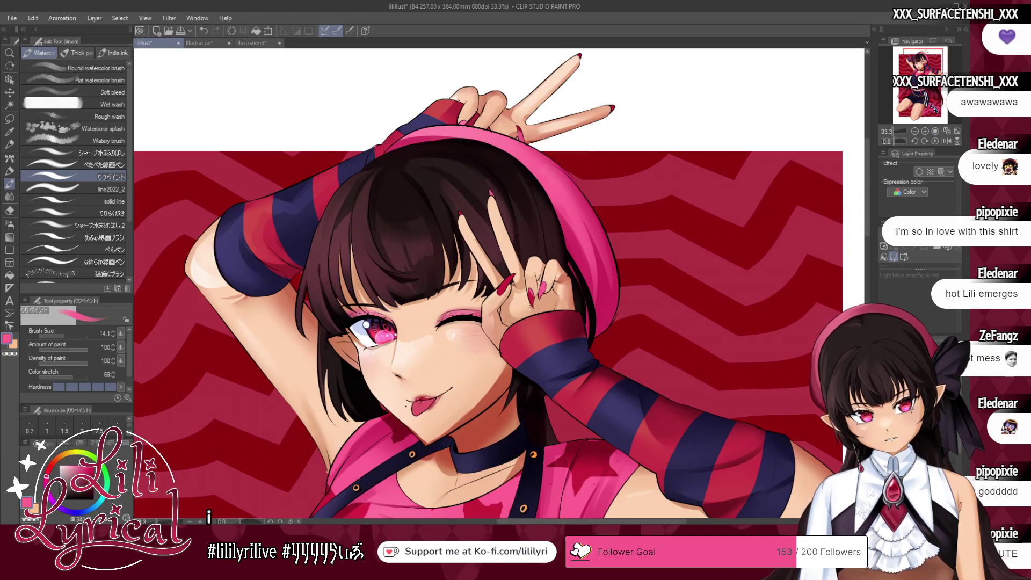
left_click_drag(530, 290, 532, 302)
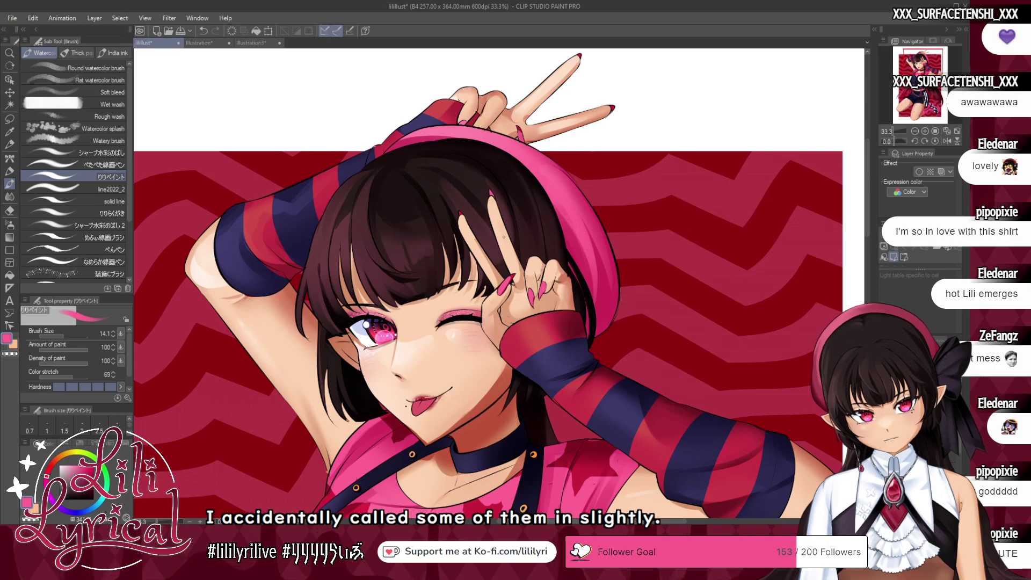
- Touch up the fingernails with sampled dark red and pink, add white and pale pink highlights, and save the illustration
key("alt")
left_click(491, 193, "alt")
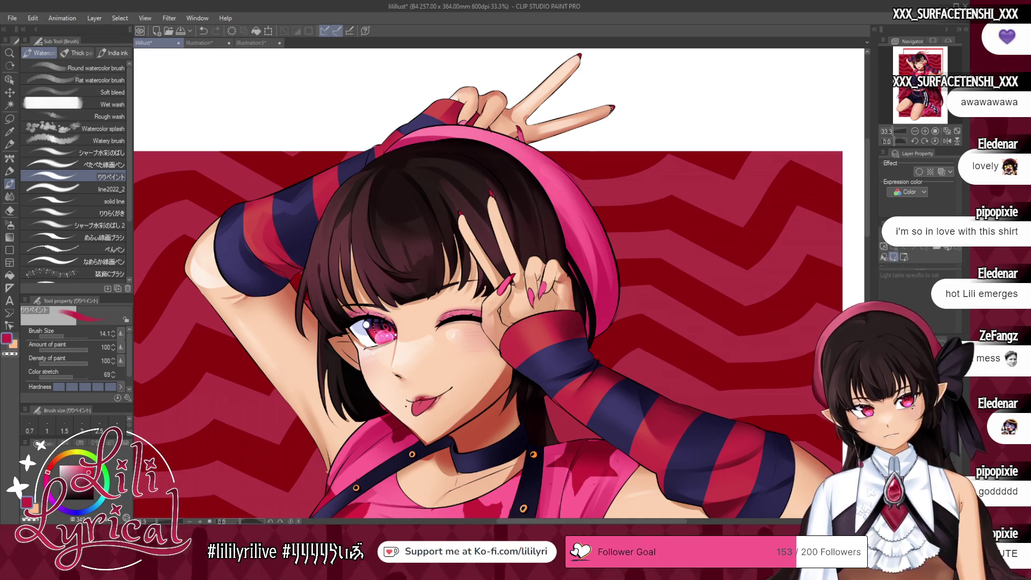
left_click(642, 121, "alt")
left_click_drag(507, 284, 501, 291)
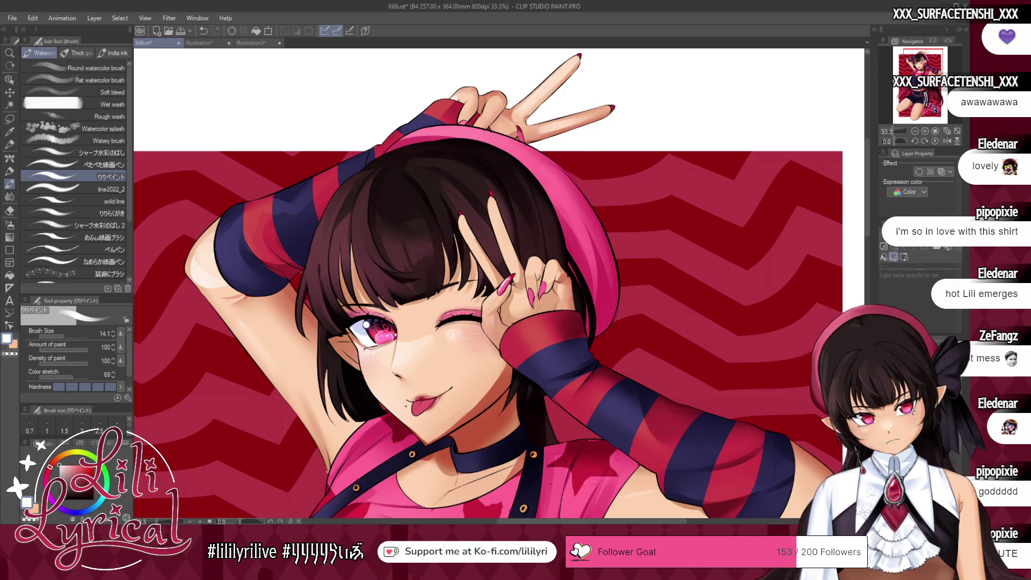
left_click(509, 283, "alt")
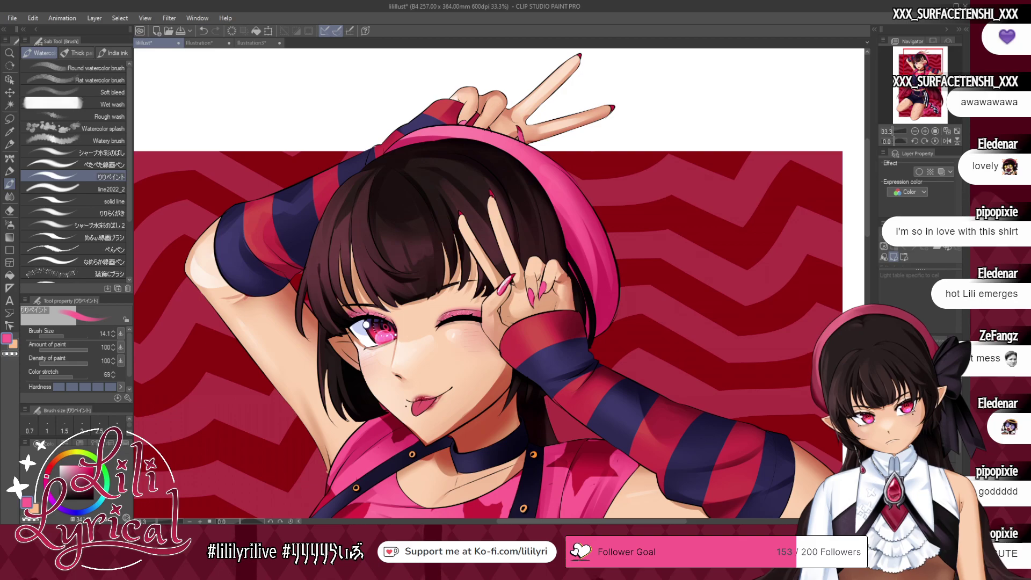
left_click(507, 282, "alt")
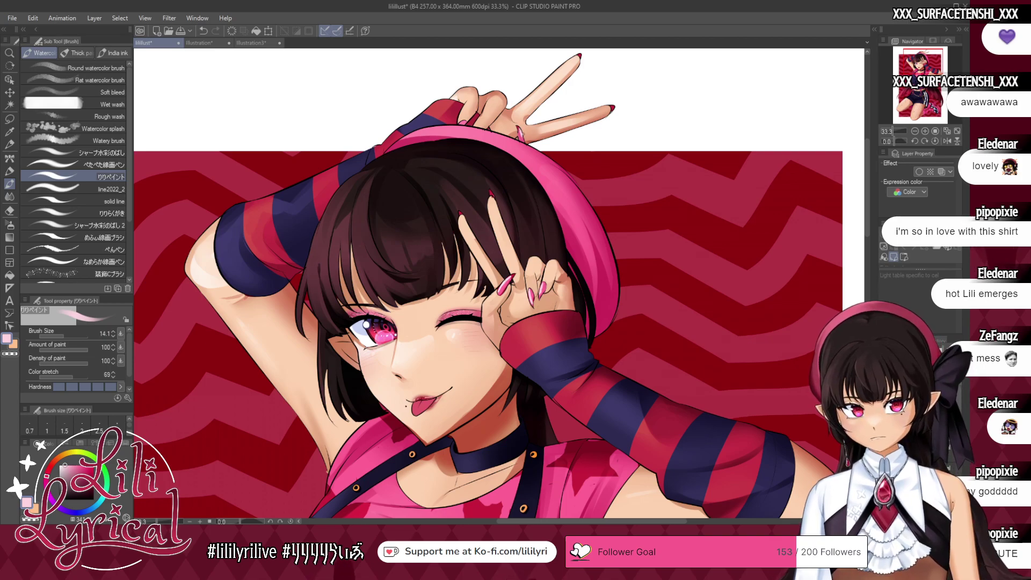
left_click(956, 132)
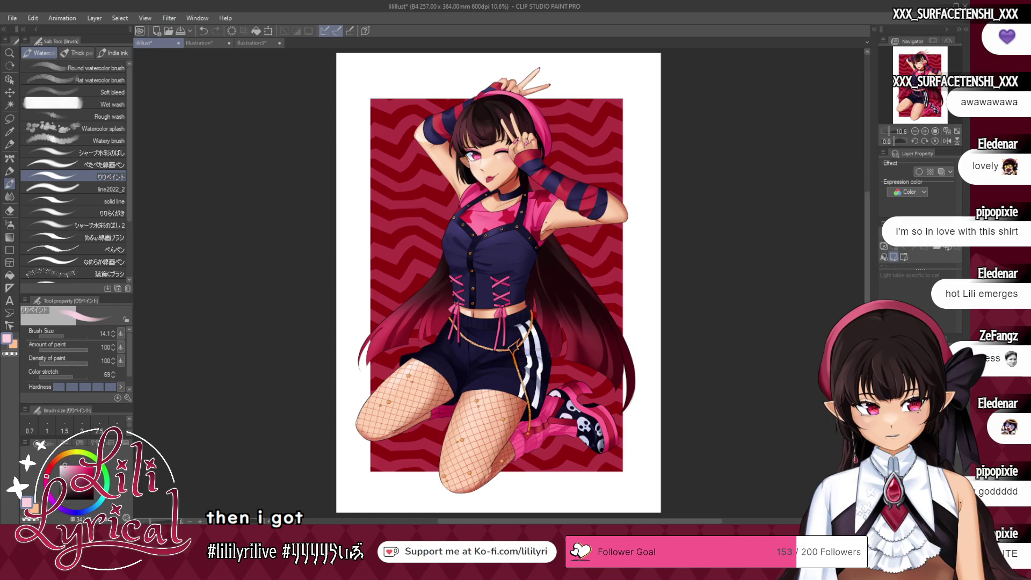
key("ctrl+s")
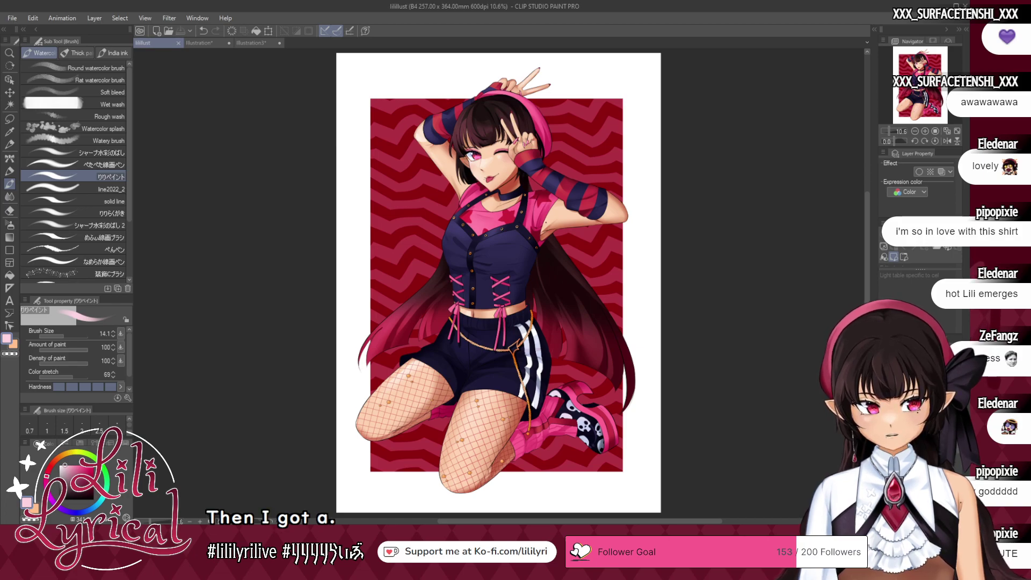
key("ctrl+z")
key("ctrl+y")
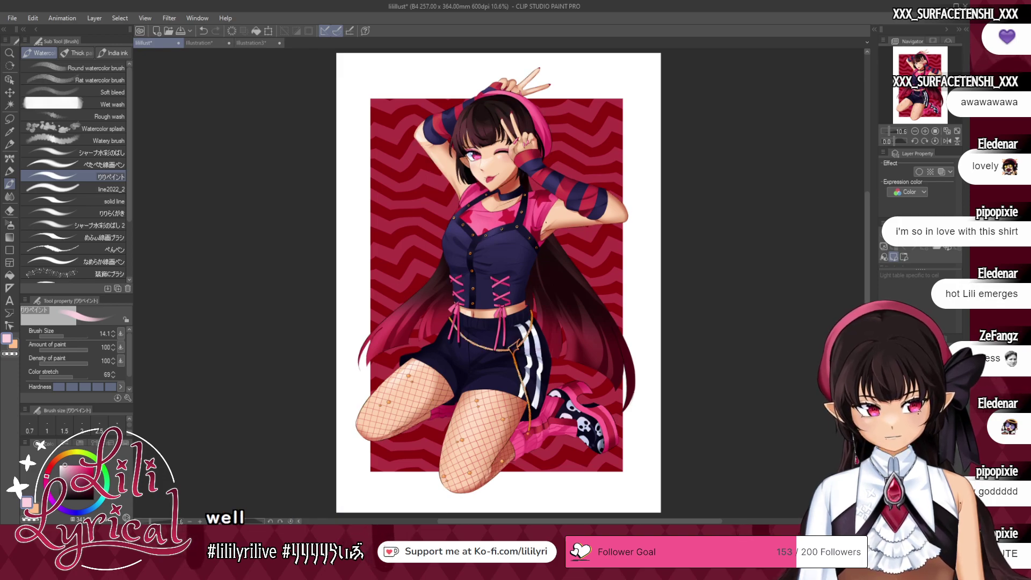
- Tint the line art of the legs and hair ends in sampled orange-red and dark red with the Soft airbrush at size 1077.0
left_click(9, 225)
left_click_drag(85, 338, 94, 337)
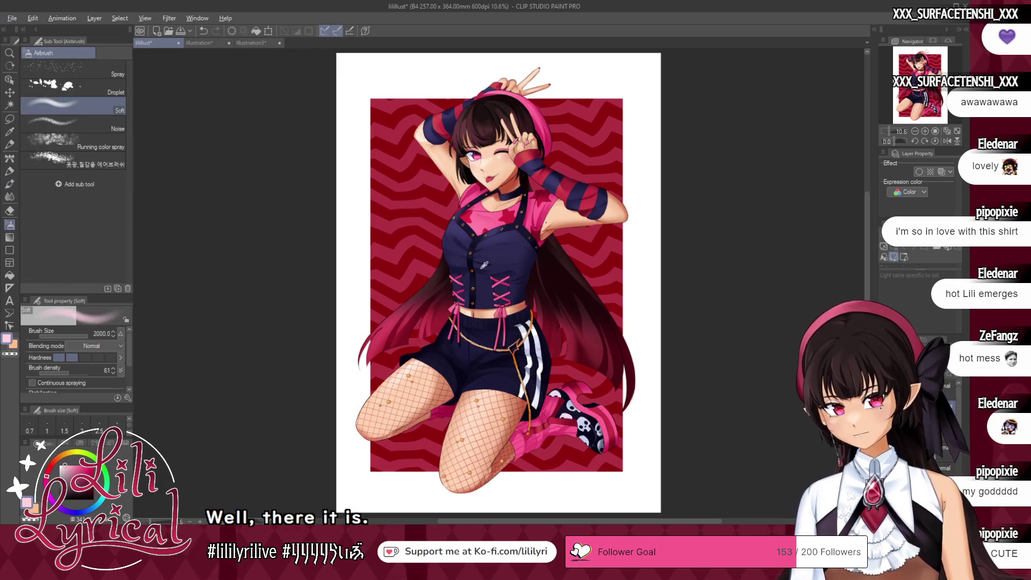
left_click(498, 258, "alt")
left_click(85, 337)
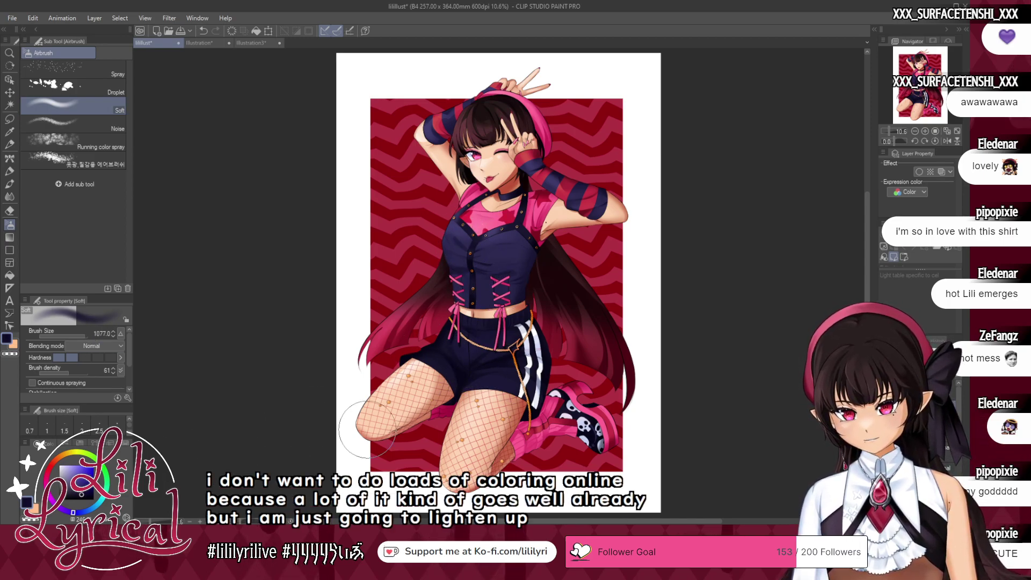
left_click(434, 410, "alt")
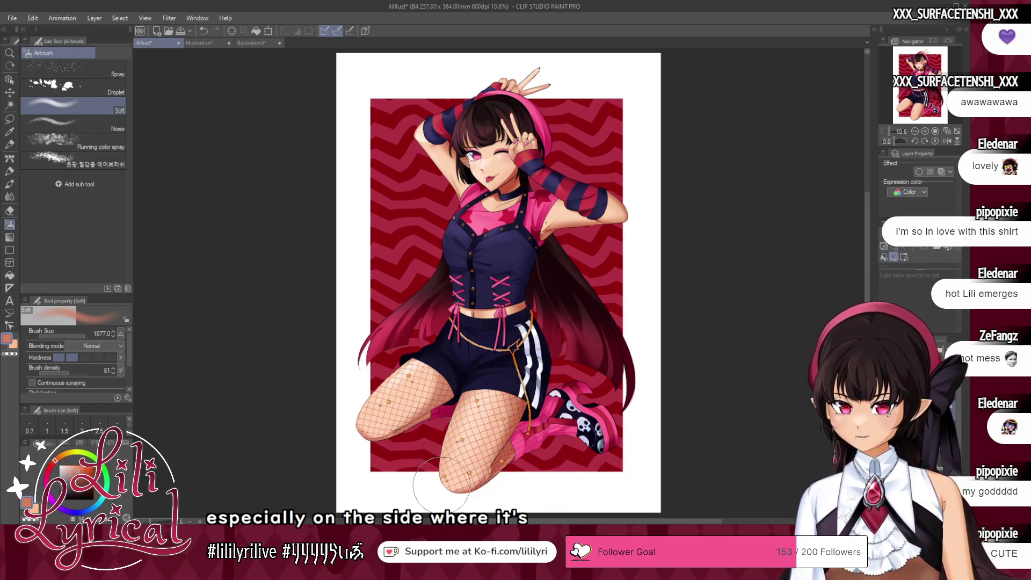
left_click(385, 367, "alt")
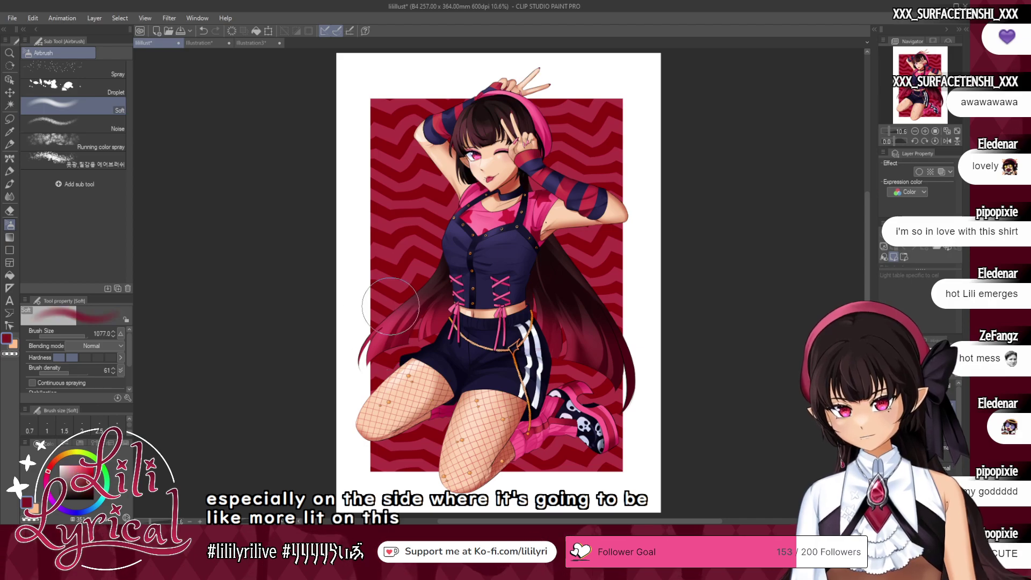
- Tint the upper figure's line art with colours sampled from the hair, skin and striped arm warmer
left_click(561, 282, "alt")
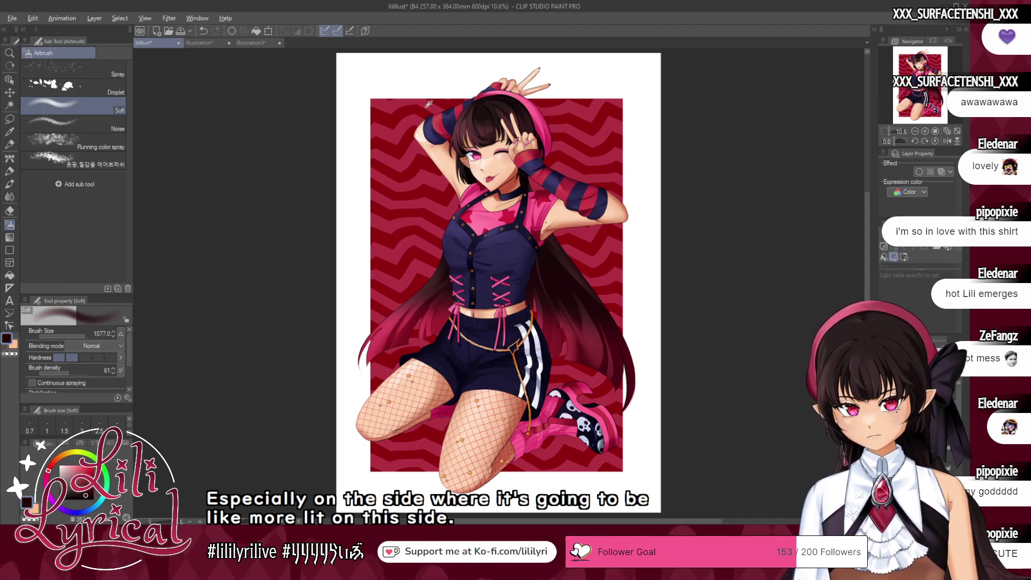
left_click(464, 160, "alt")
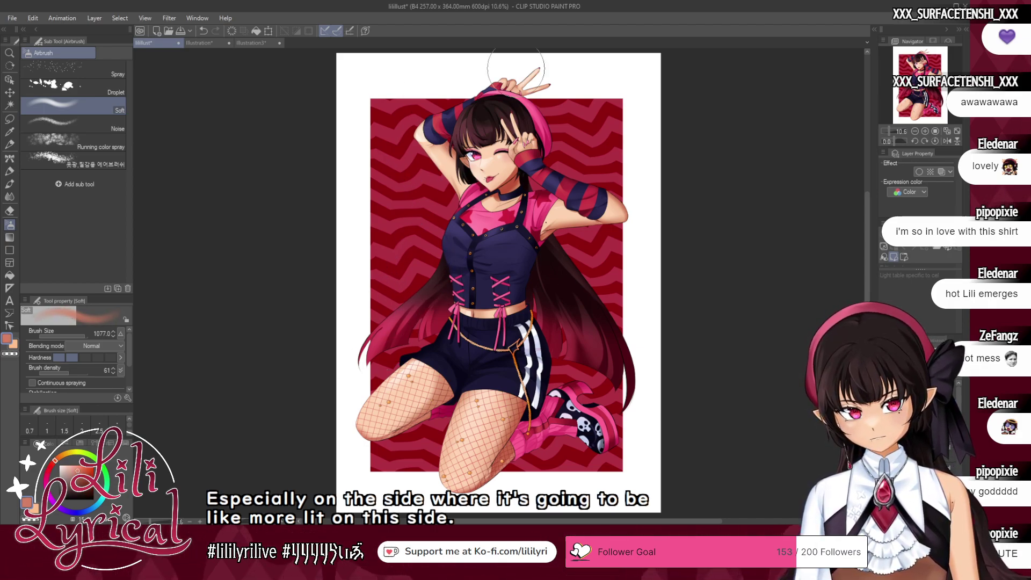
left_click(430, 125, "alt")
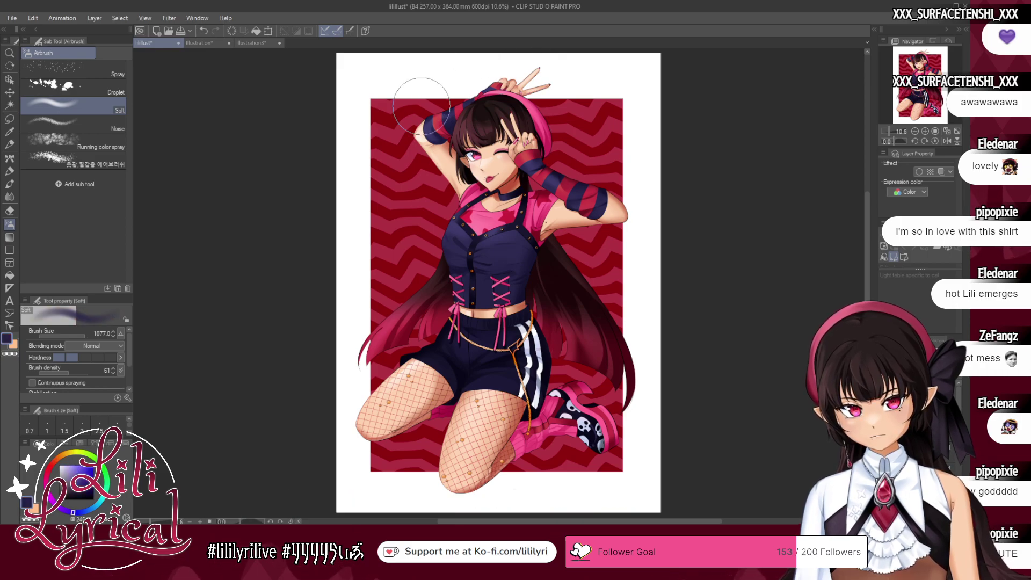
left_click(477, 129, "alt")
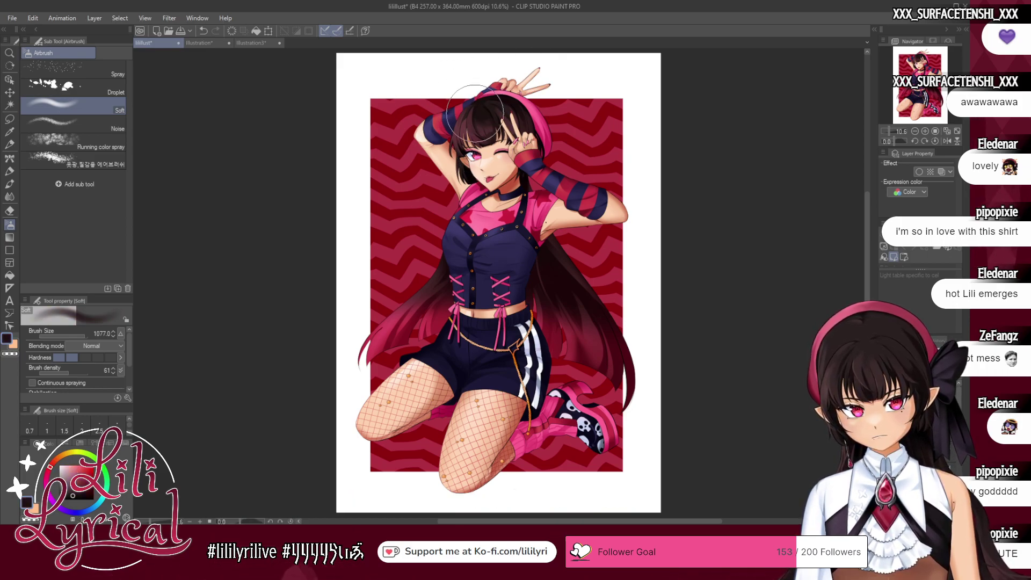
- Highlight the lashes of both eyes with the Milli pen at size 11.5 in navy, pale lavender and white sampled from the eye, and save
left_click_drag(918, 83, 919, 67)
left_click(925, 131)
left_click(926, 131)
left_click(926, 131)
left_click(925, 131)
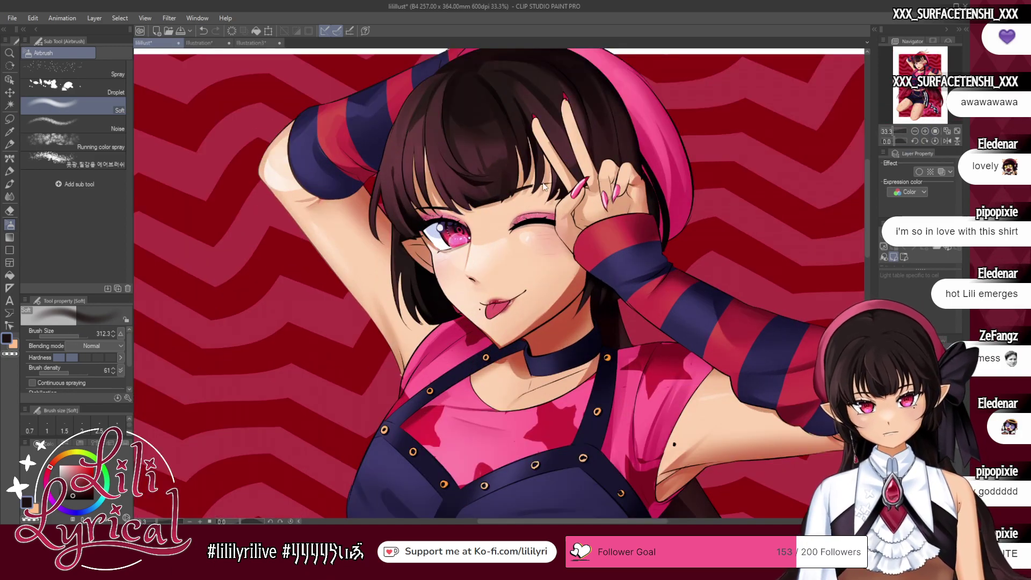
left_click(12, 185)
left_click(477, 173, "alt")
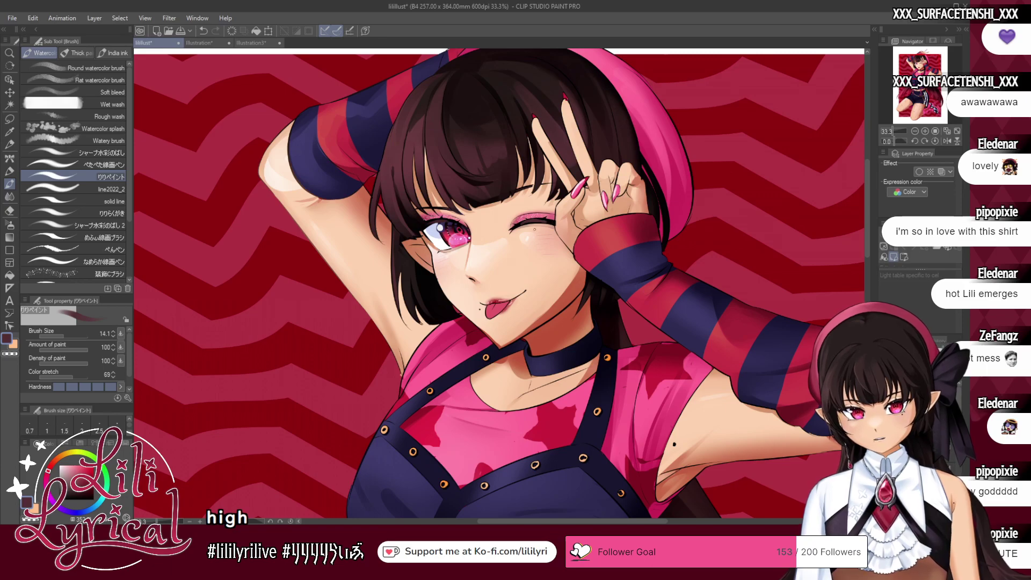
left_click(10, 172)
left_click(62, 337)
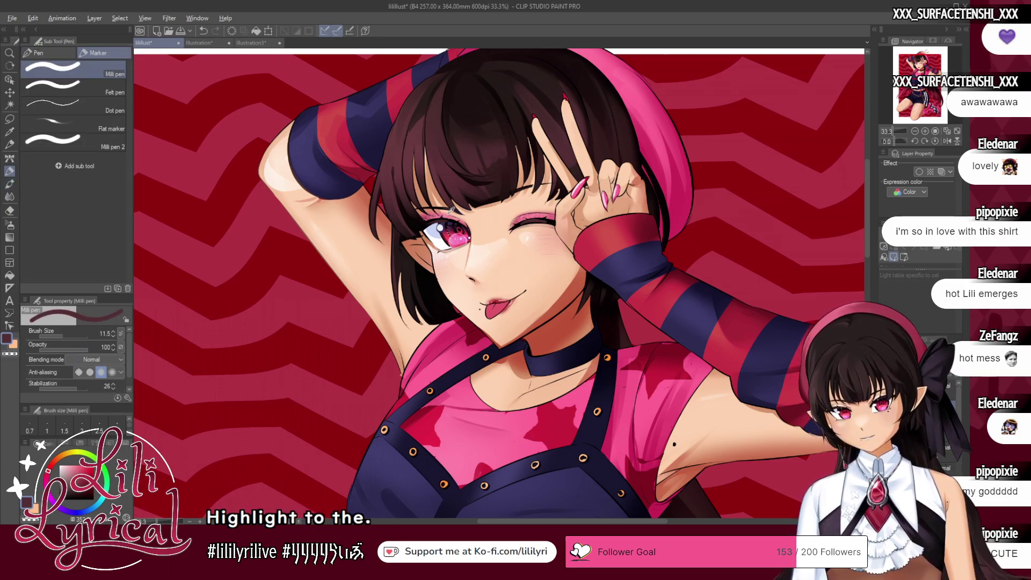
left_click(450, 223, "alt")
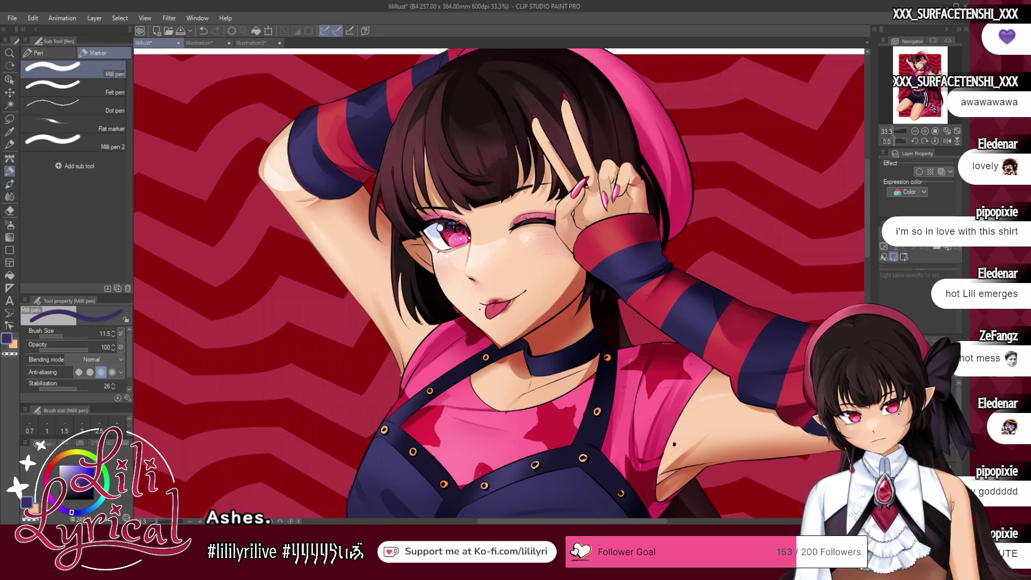
left_click(439, 227, "alt")
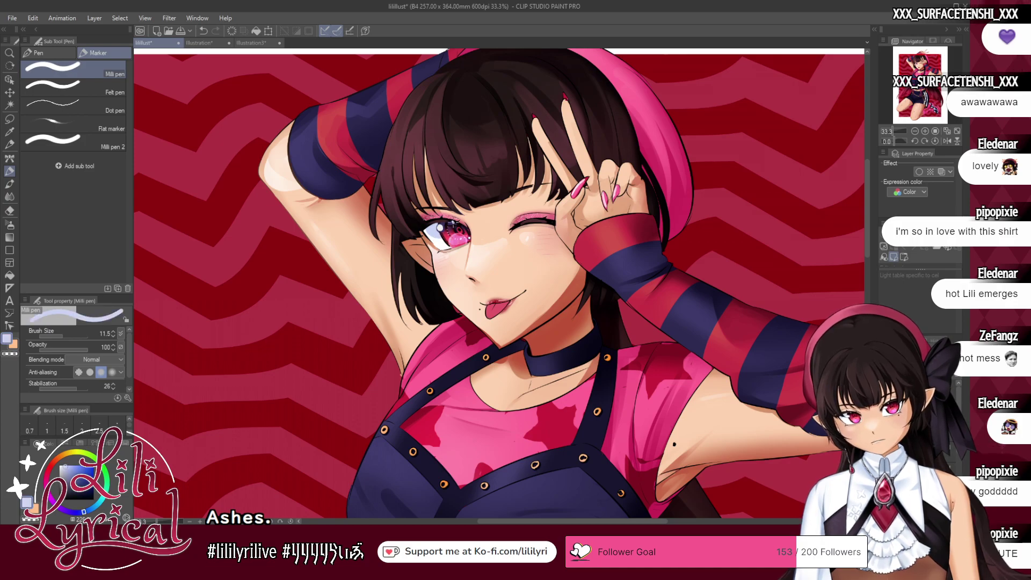
left_click(451, 221, "alt")
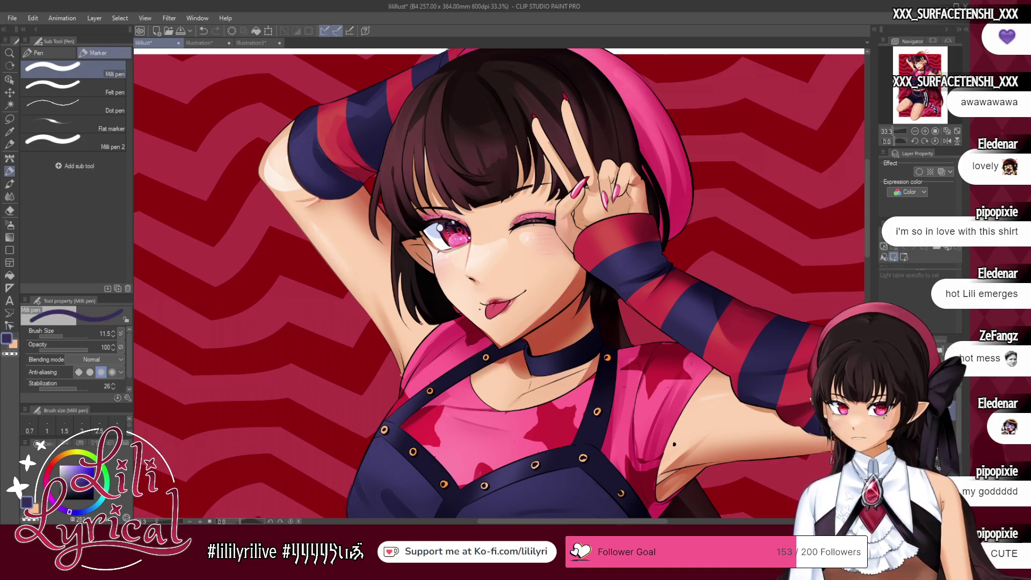
left_click(446, 239, "alt")
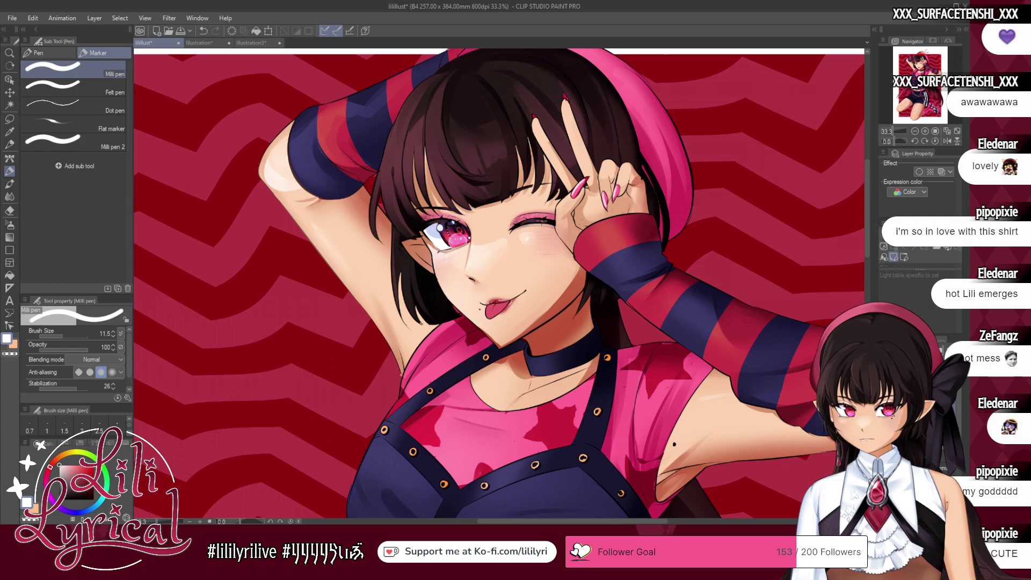
left_click(948, 134)
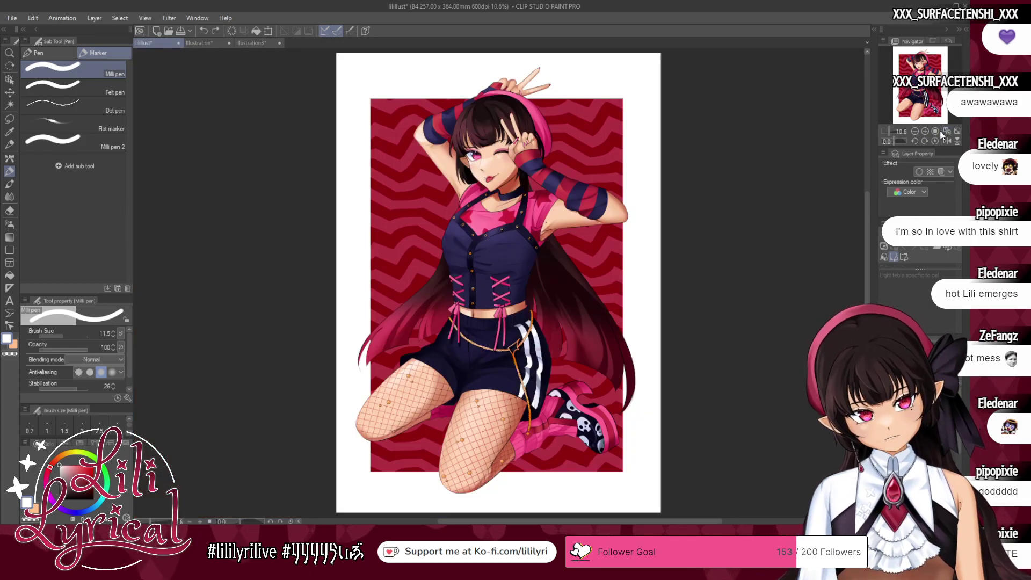
key("ctrl+s")
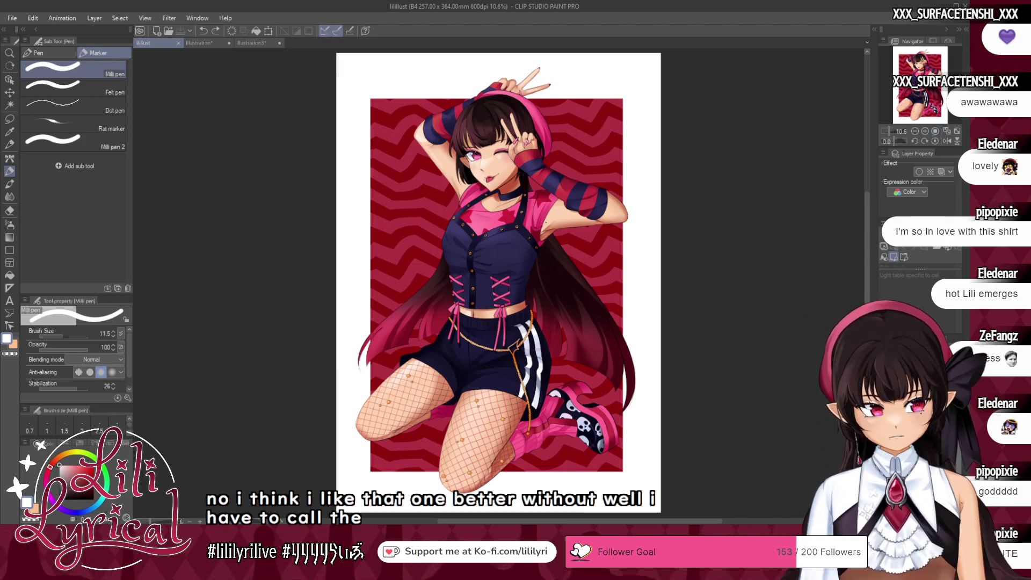
- Colour the tongue in sampled pink with the Soft airbrush, reducing the brush size to 21.4
key("ctrl+z")
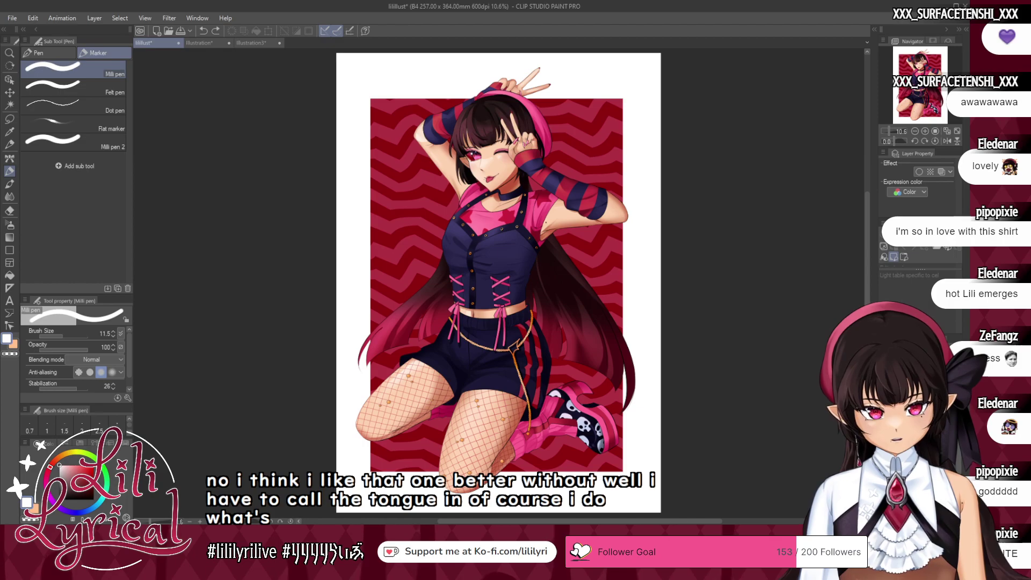
key("ctrl+y")
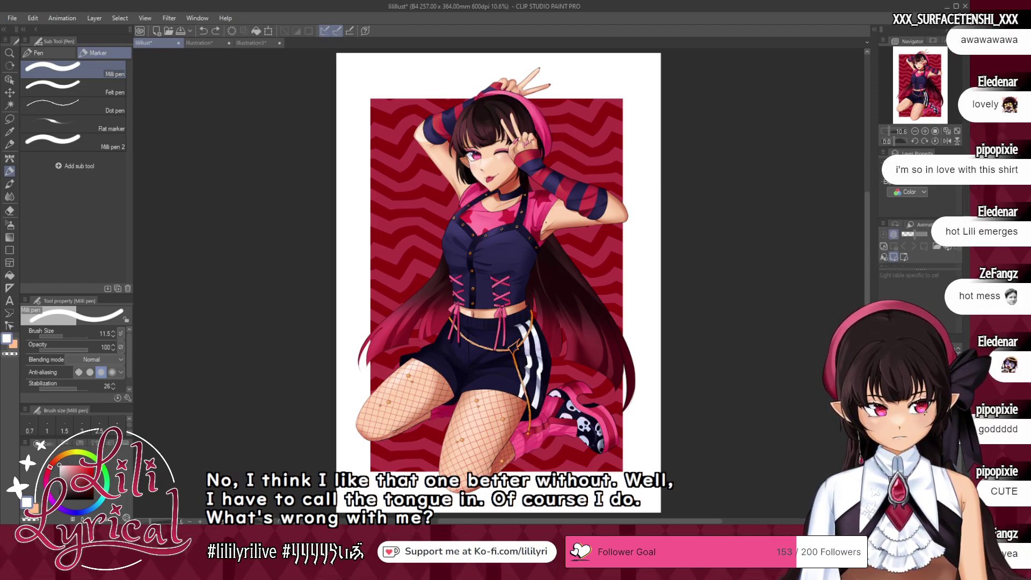
left_click(9, 225)
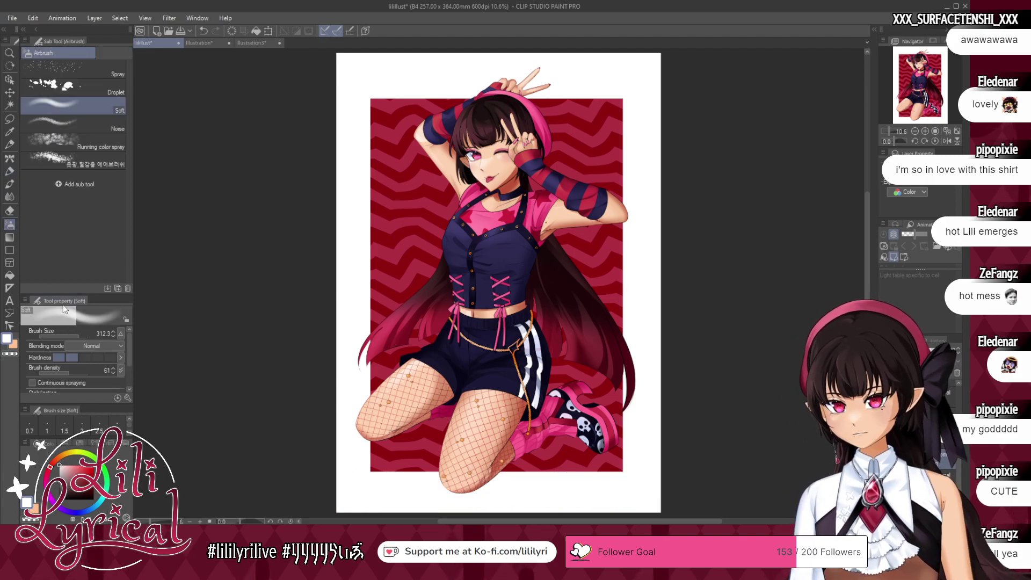
left_click(73, 336)
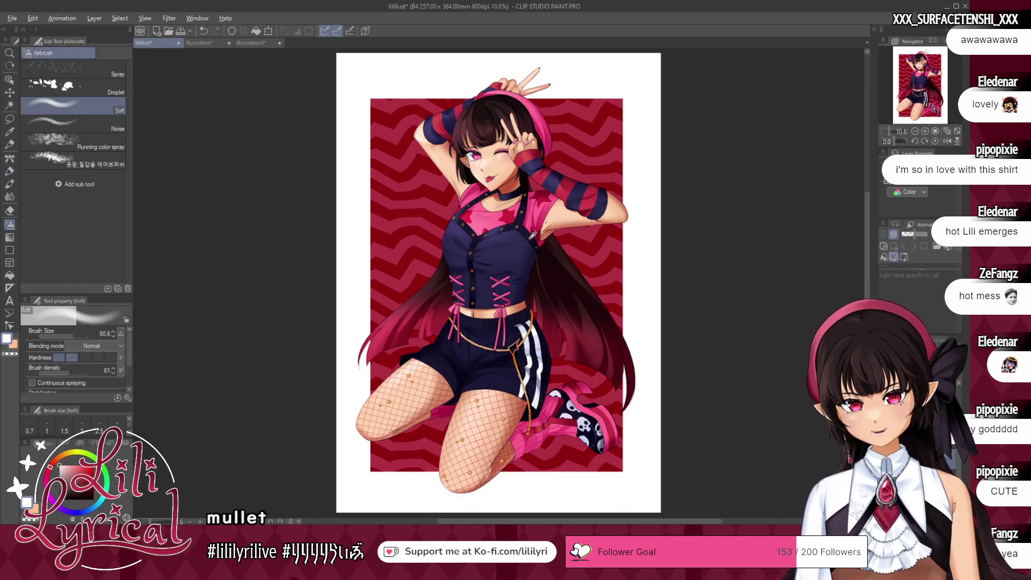
left_click(525, 199, "alt")
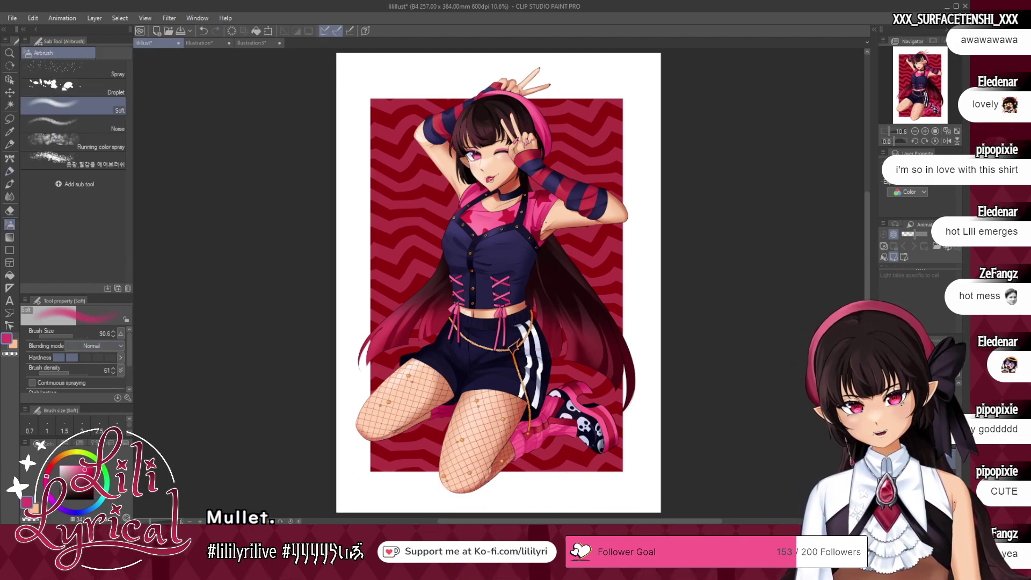
left_click_drag(527, 129, 552, 200)
key("ctrl+plus")
key("ctrl+plus")
key("ctrl+plus")
key("ctrl+plus")
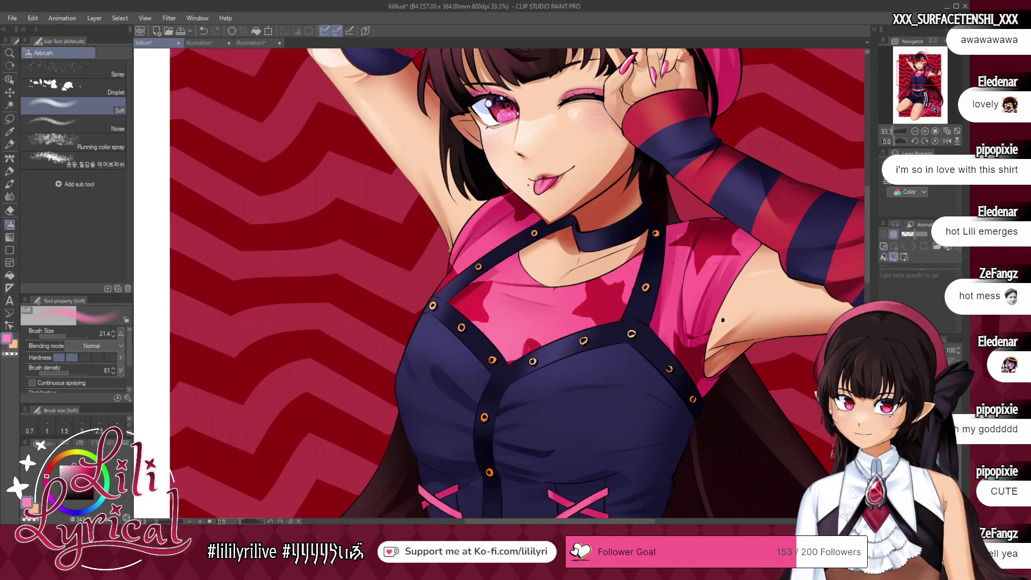
left_click(948, 132)
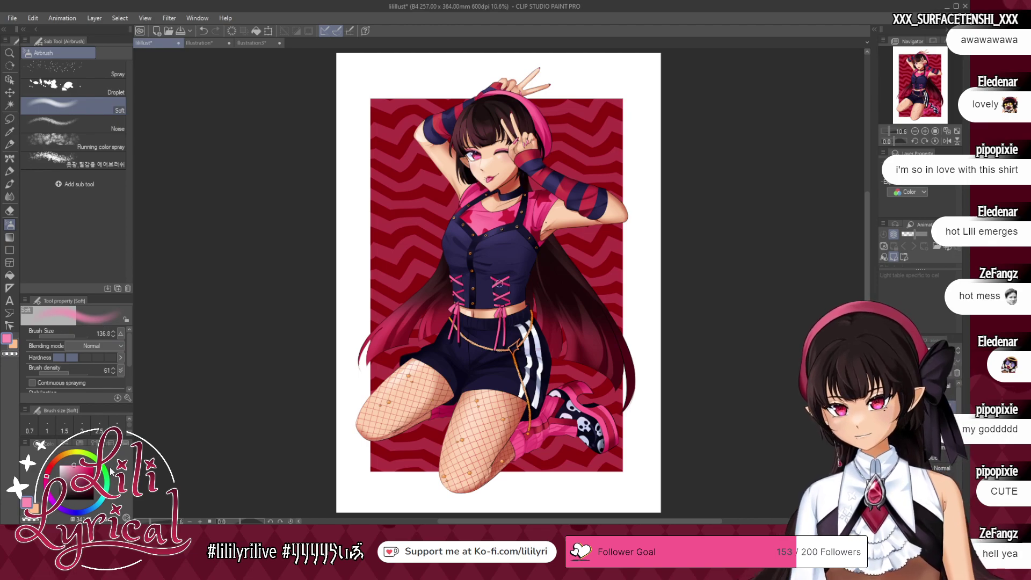
left_click(89, 482)
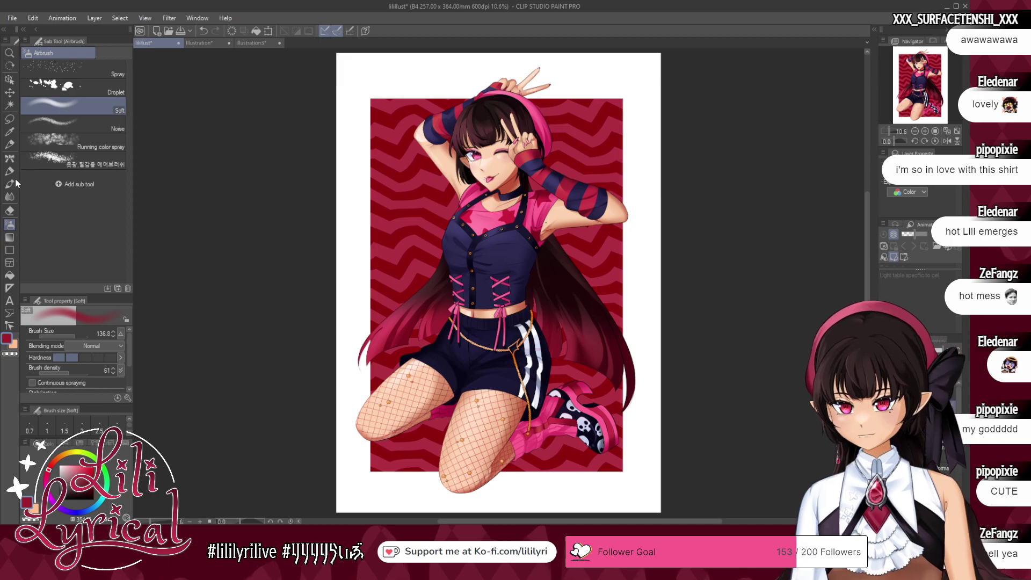
key("b")
left_click(576, 394, "alt")
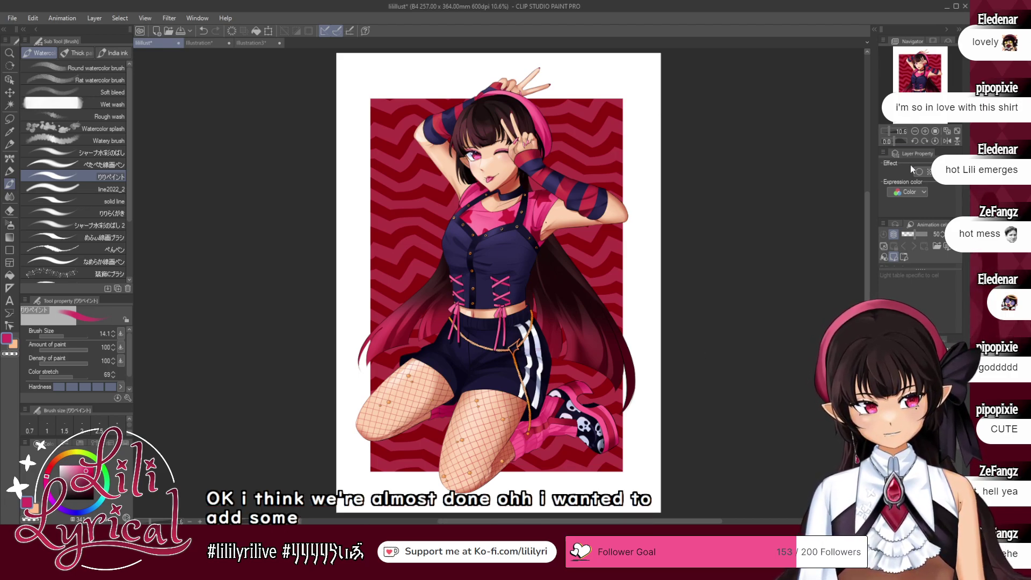
- Apply a border effect with thickness 3.0 and a black edge colour to the layer for the hat details
left_click(919, 72)
left_click(925, 131)
left_click(925, 131)
left_click(925, 131)
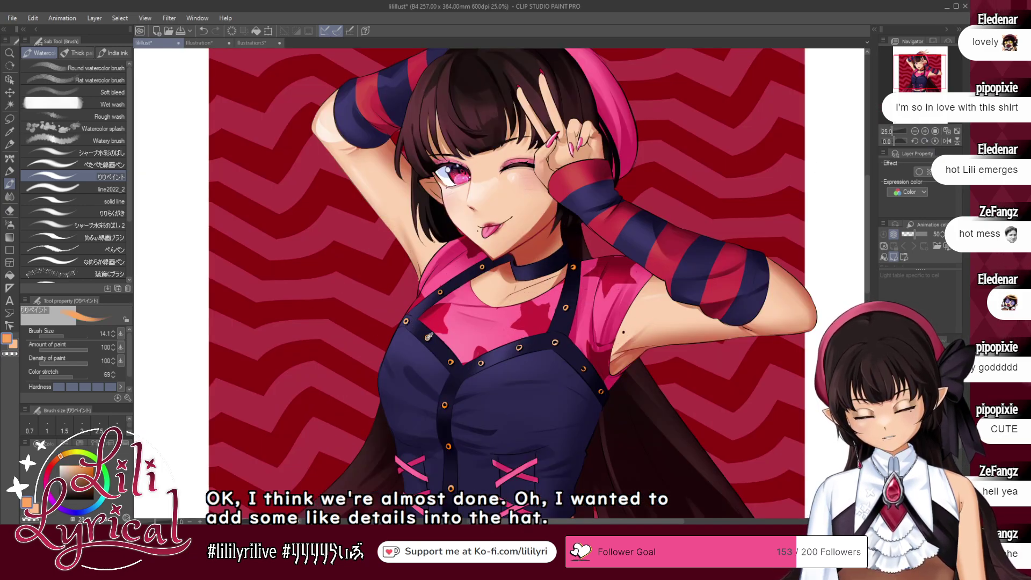
left_click(919, 174)
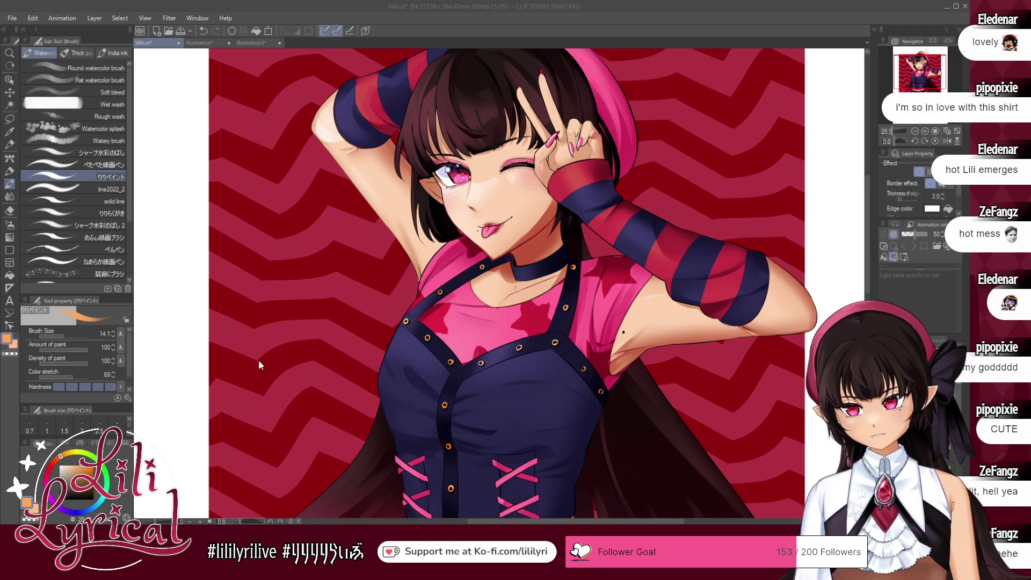
- Draw two gold safety pins on the outer edge of the pink hat with the Milli pen at size 17.4, redoing the lower pin's strokes
key("p")
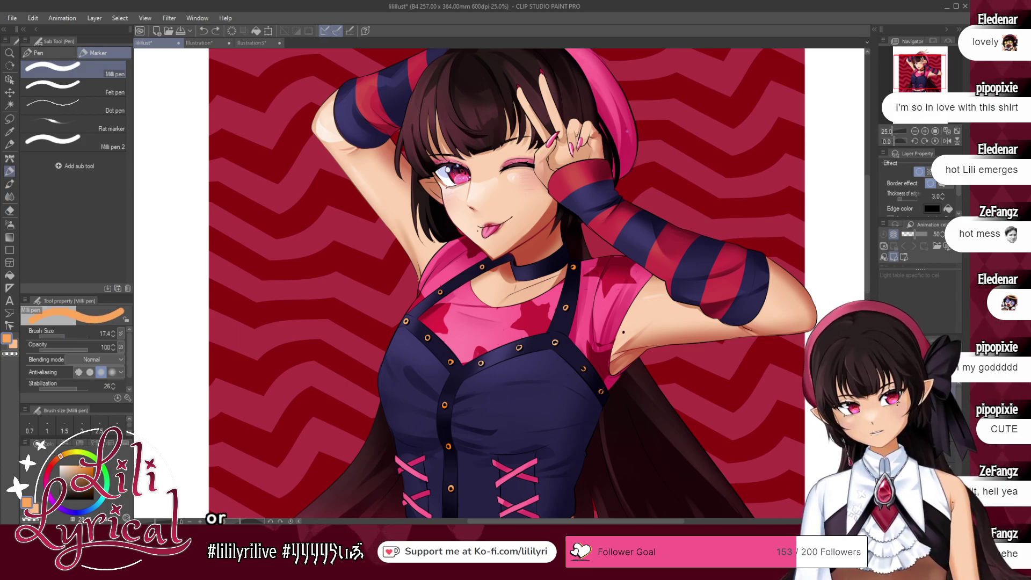
left_click_drag(618, 138, 634, 130)
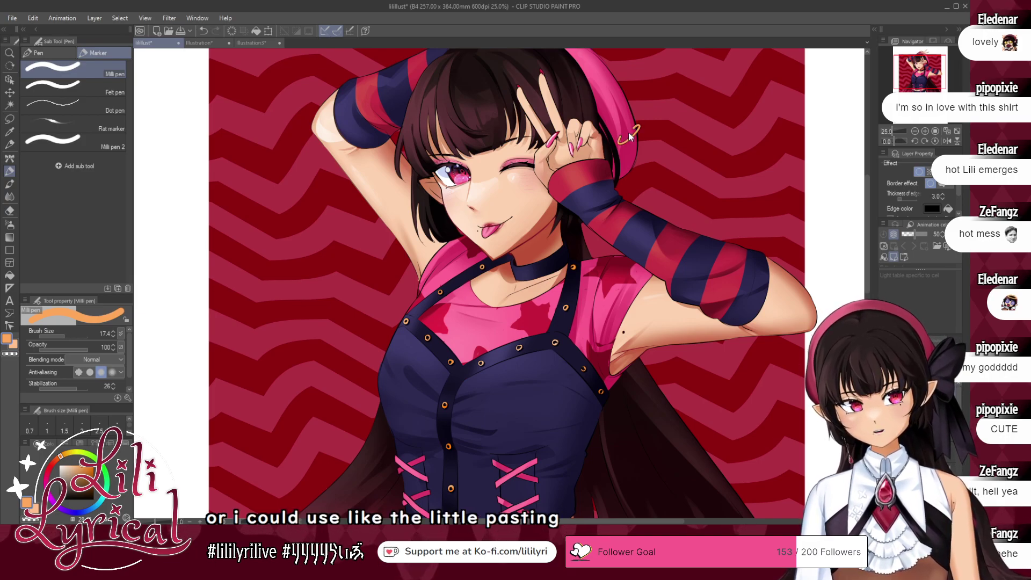
key("ctrl+z")
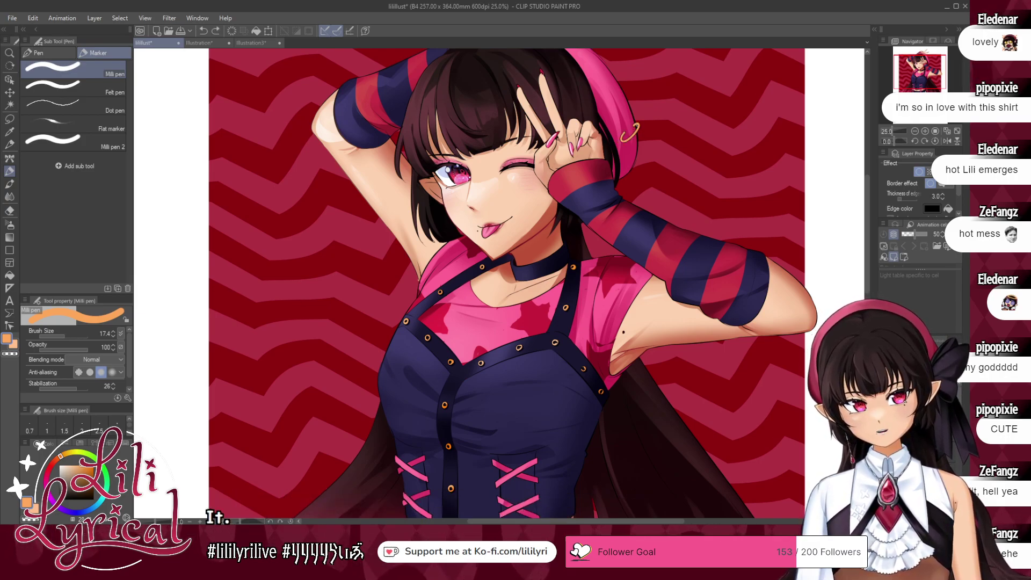
left_click_drag(623, 152, 639, 137)
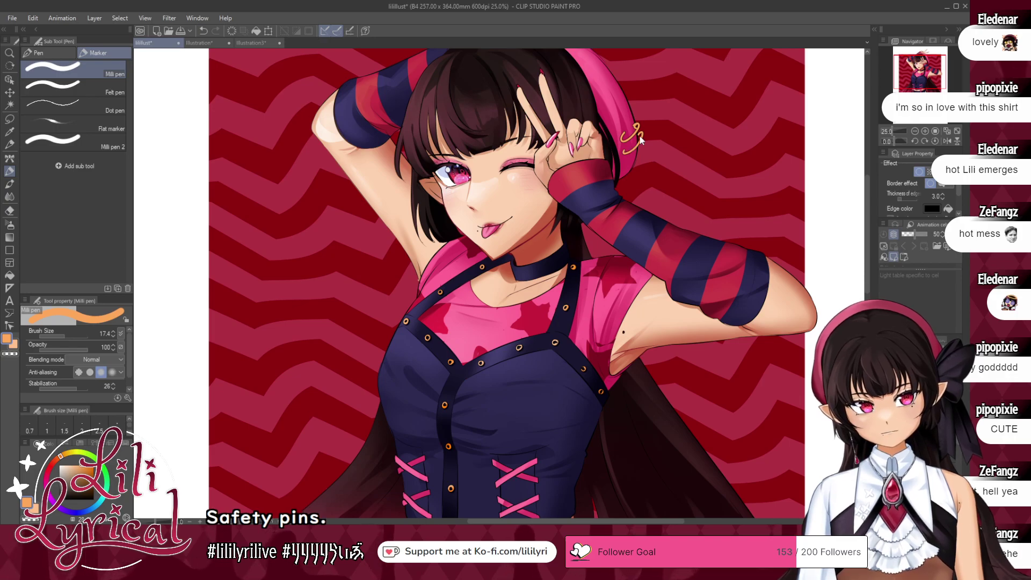
key("ctrl+z")
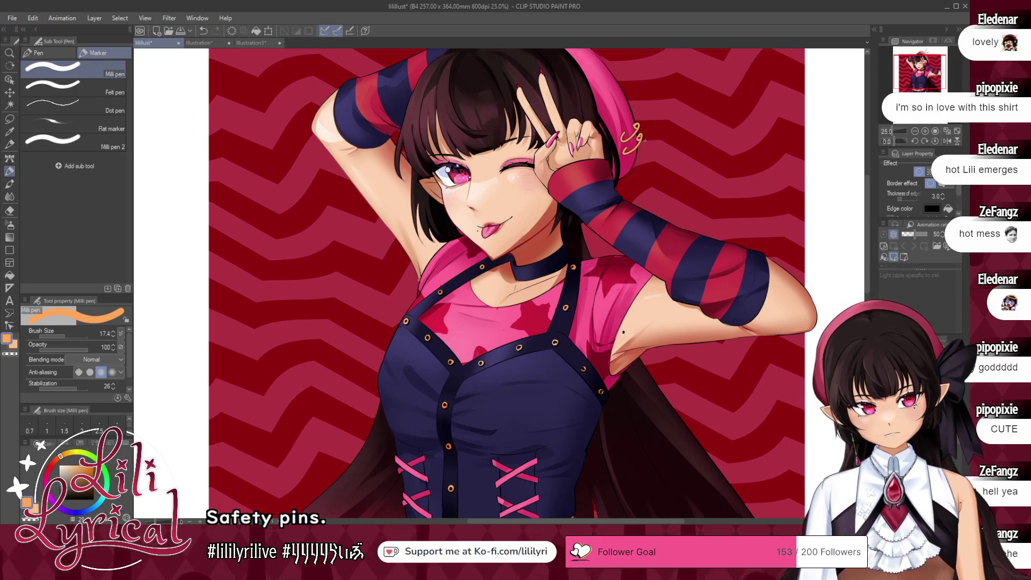
left_click_drag(624, 153, 639, 127)
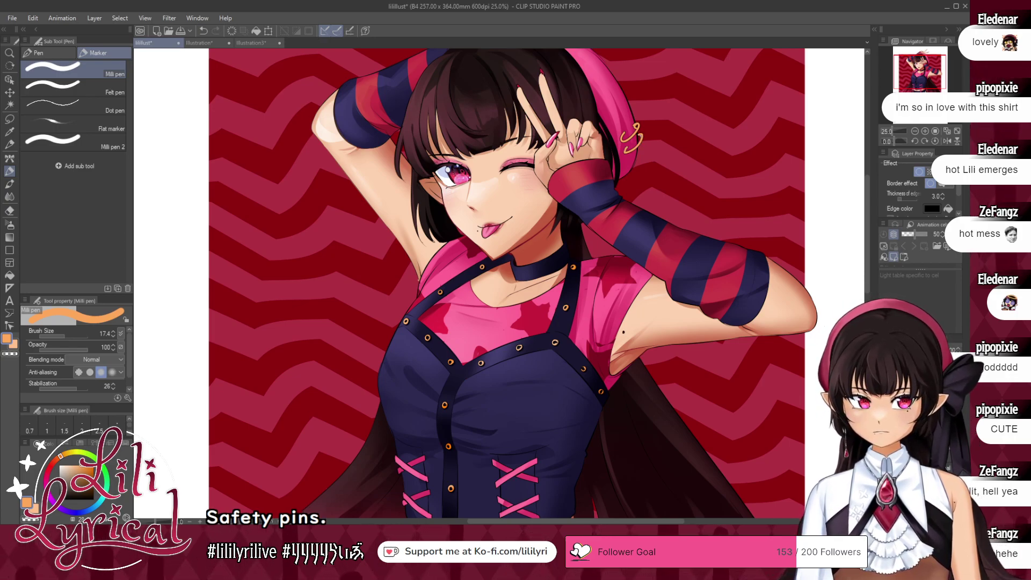
key("ctrl+z")
left_click_drag(625, 151, 634, 138)
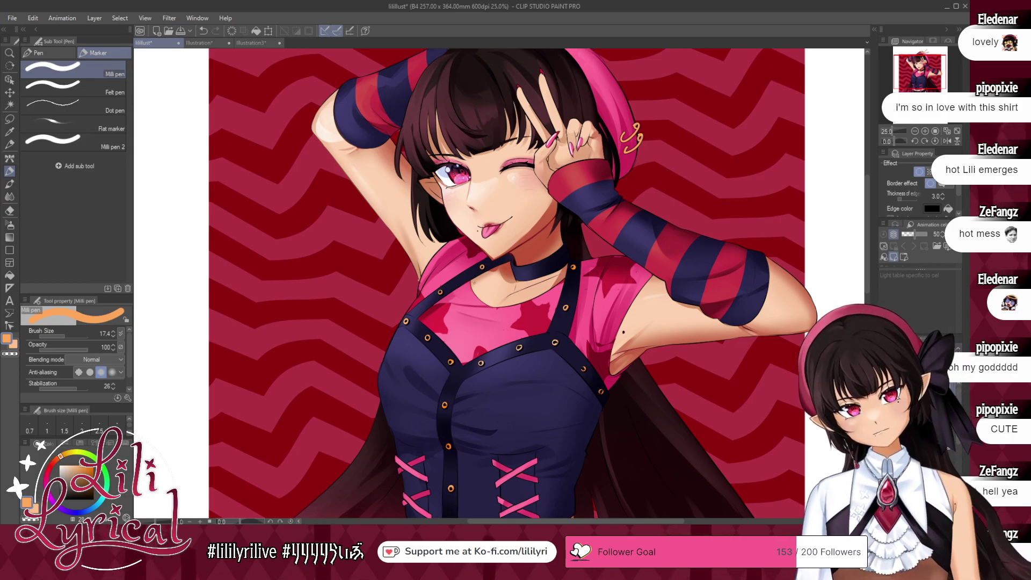
- Paint sampled hat pink over parts of the safety pins with the Milli pen at size 17.4, and save the illustration
left_click(915, 403)
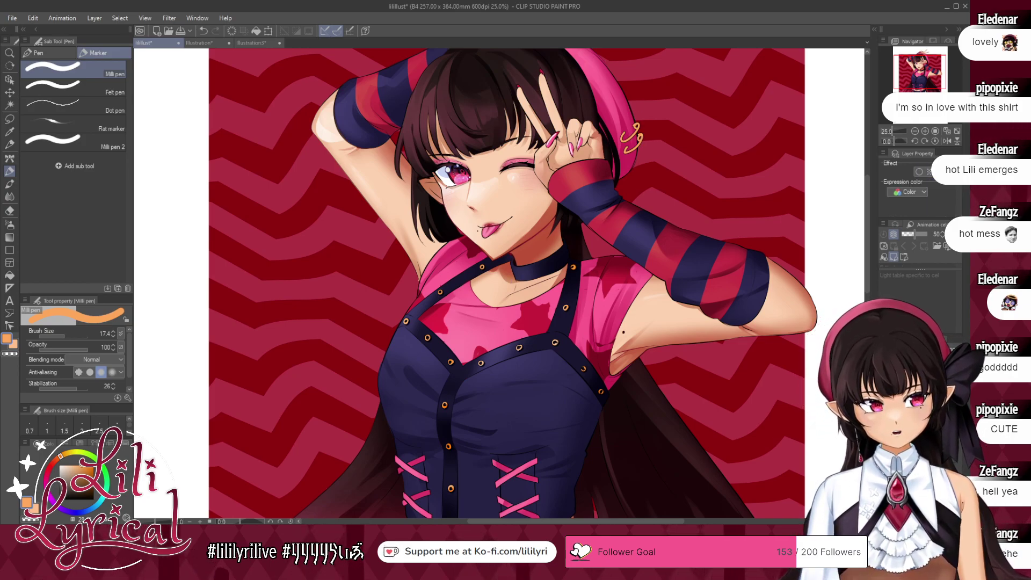
left_click(9, 226)
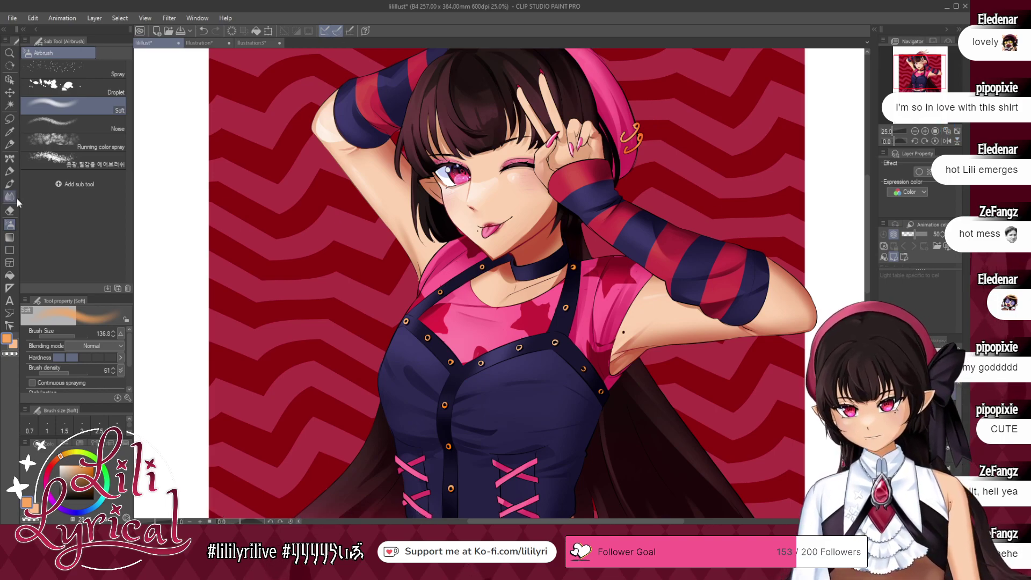
left_click(10, 173)
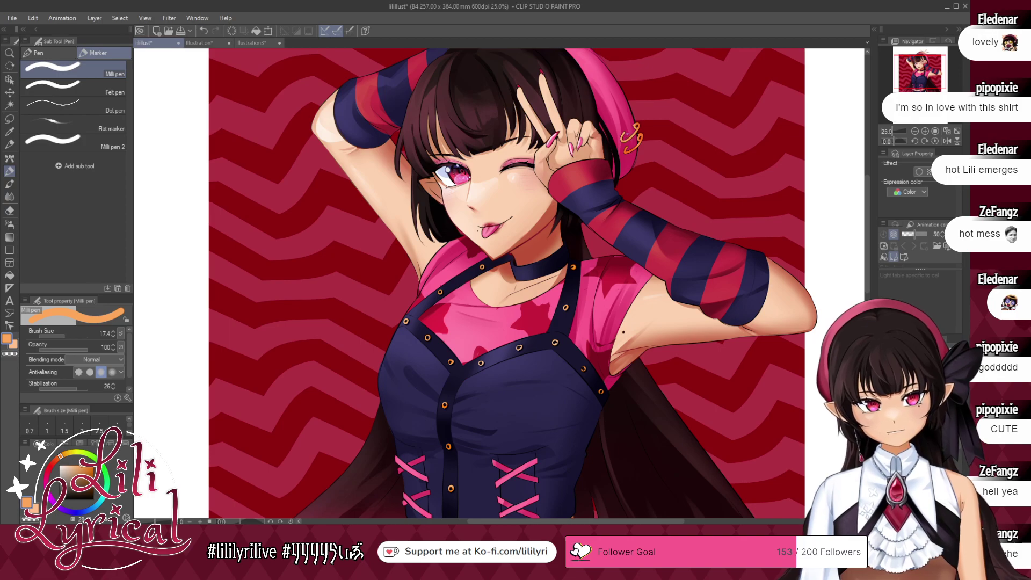
left_click(630, 131, "alt")
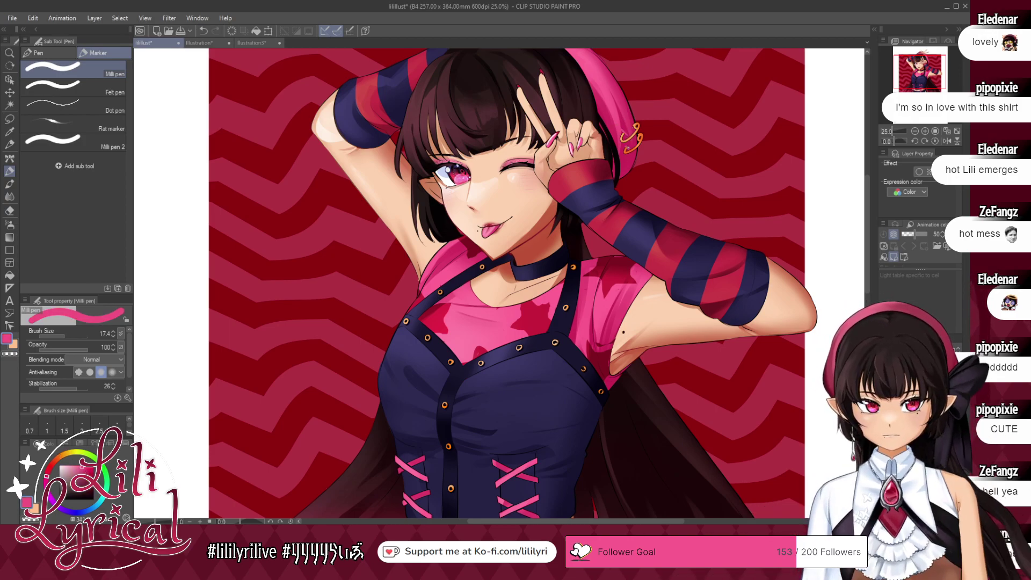
left_click(948, 131)
key("ctrl+s")
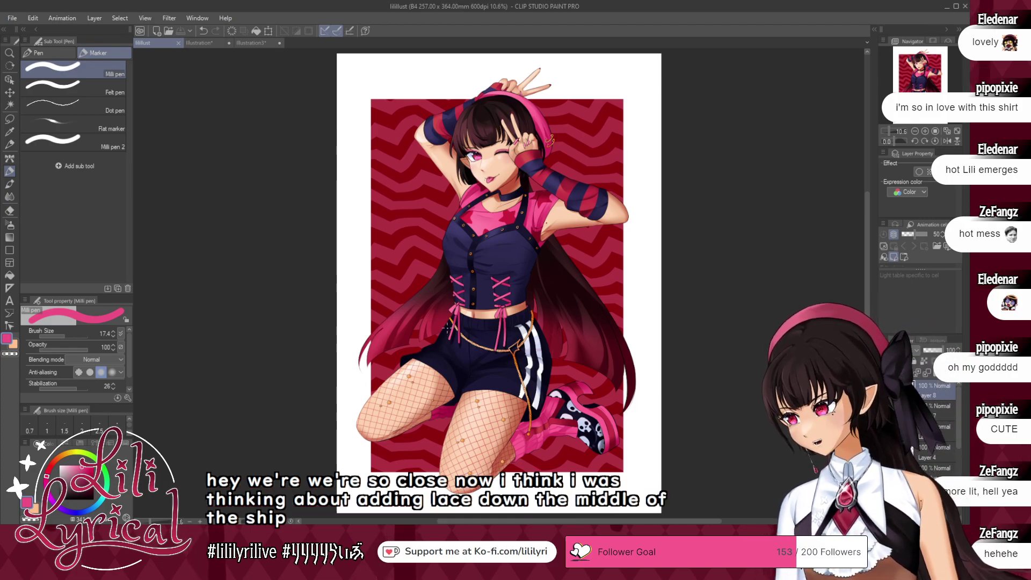
- Compare the illustration with the colour sketch in Illustration3, checking the lace down the middle of the top
left_click(254, 45)
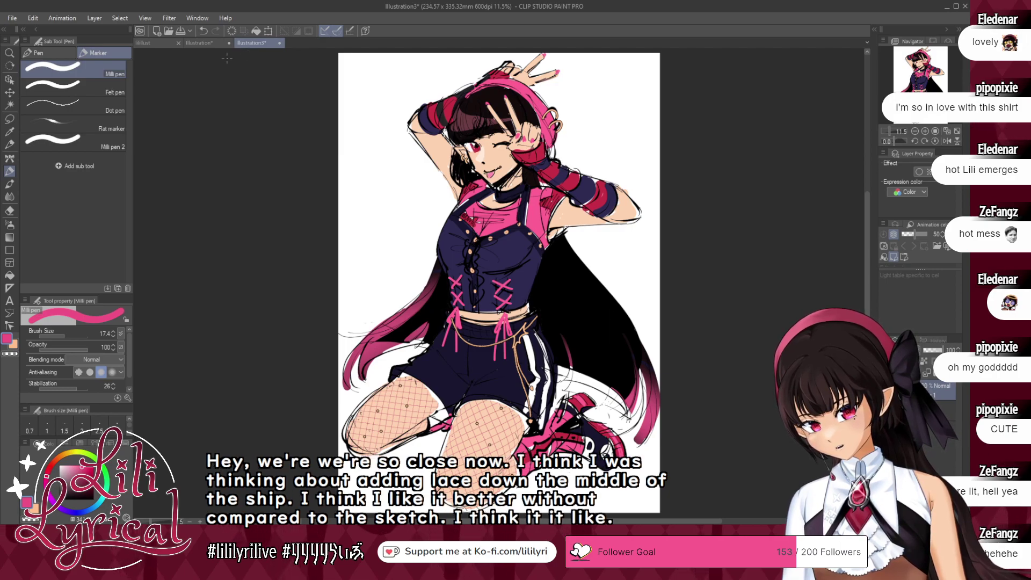
left_click(159, 45)
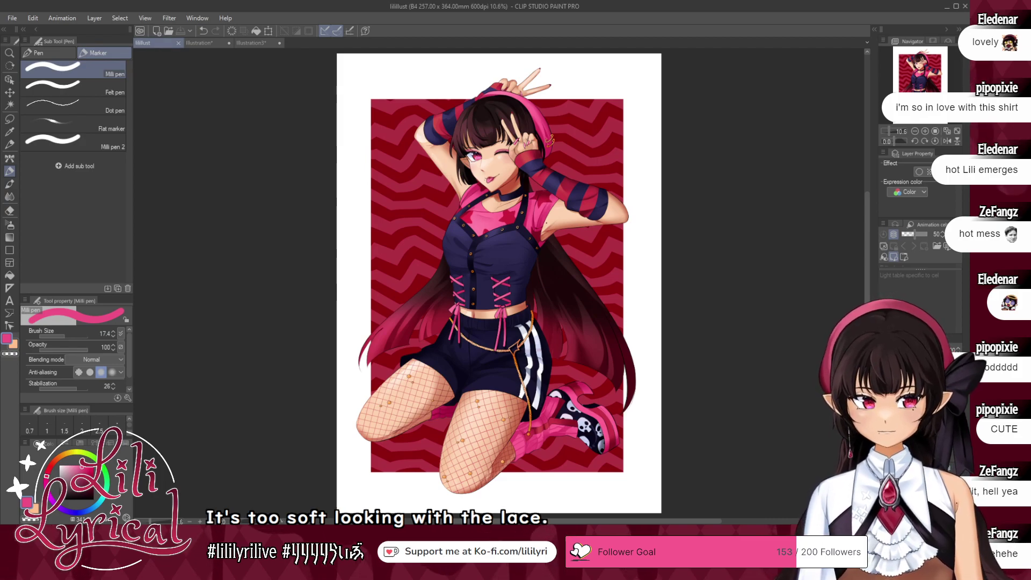
left_click(916, 429)
left_click(918, 440)
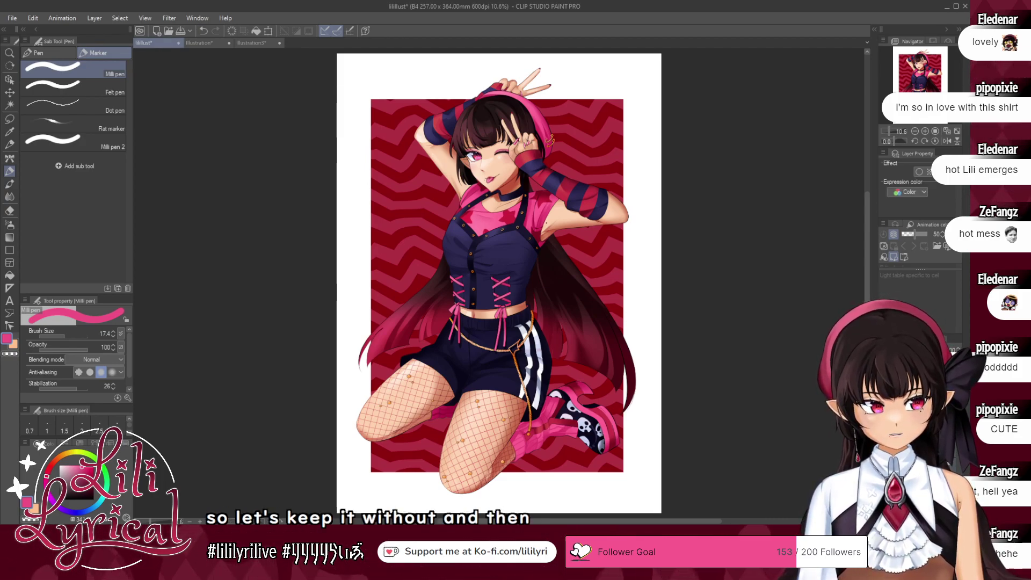
- Apply a white border effect with thickness 45.7 to the folder containing the character
left_click(918, 433)
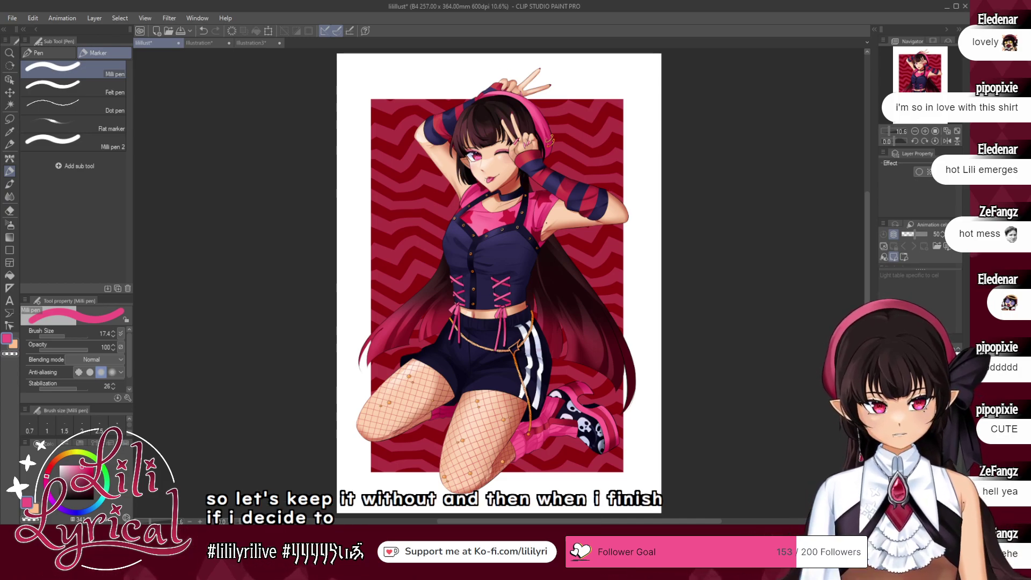
left_click(885, 432)
left_click(884, 431)
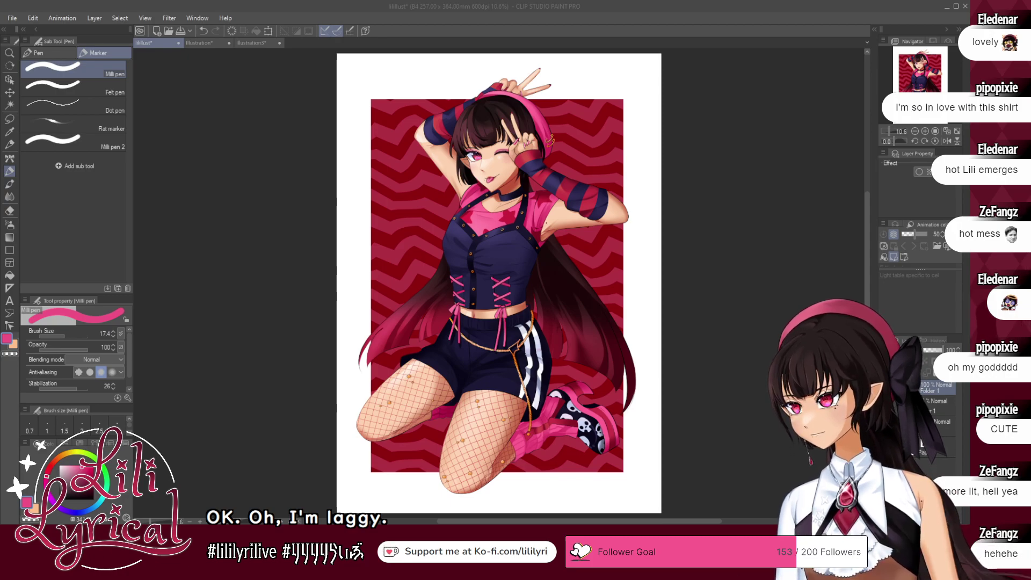
left_click(752, 378)
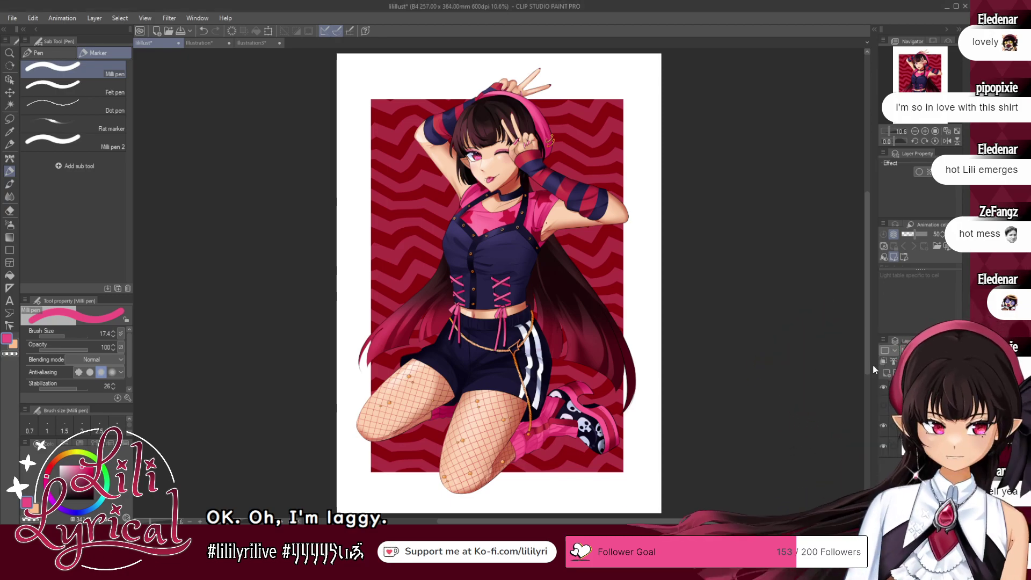
left_click(920, 172)
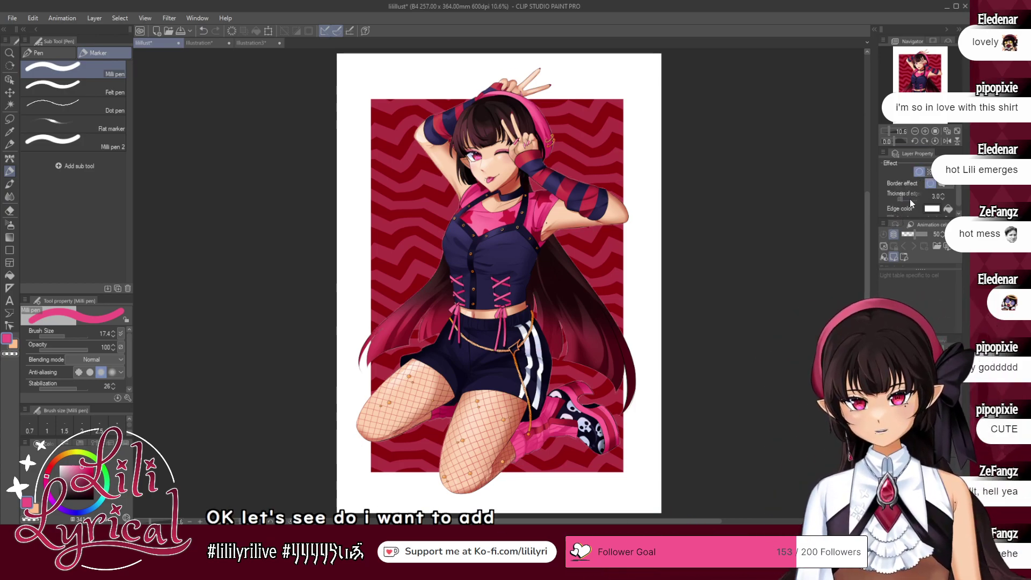
left_click_drag(910, 200, 917, 207)
left_click(8, 212)
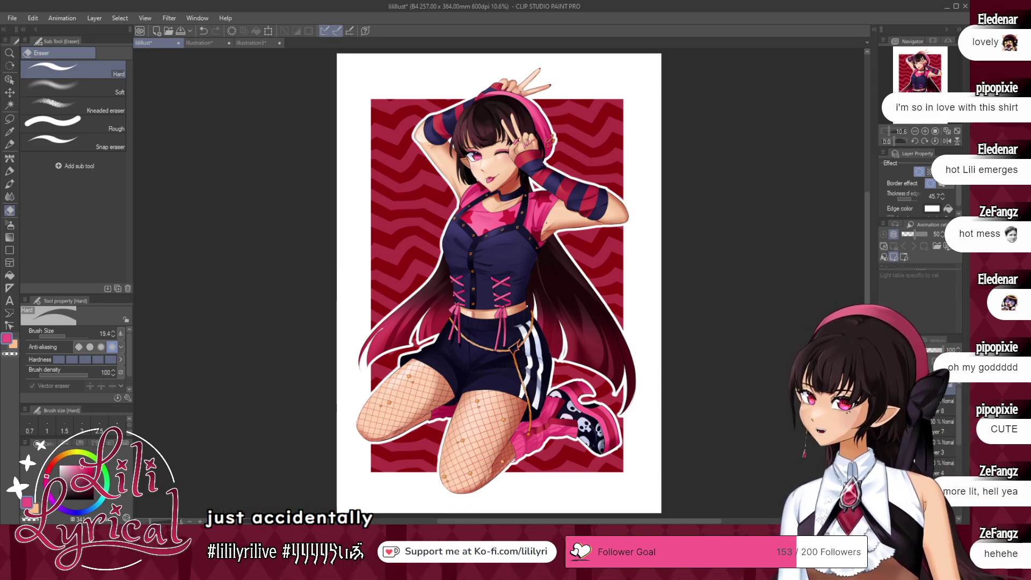
left_click(922, 406)
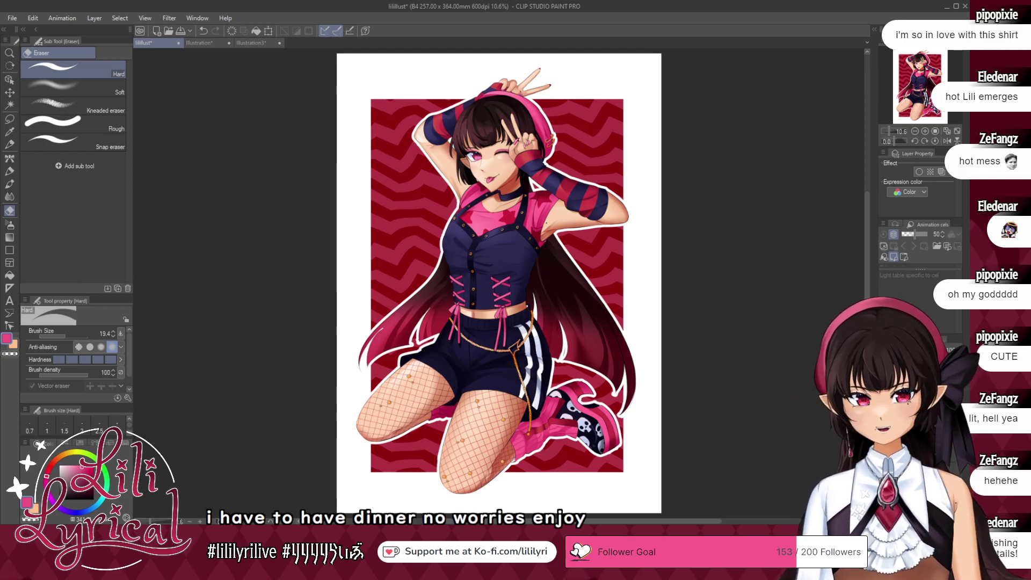
- Compare the character with and without the white border using undo and redo, and take the border off
key("ctrl+z")
key("ctrl+y")
key("ctrl+z")
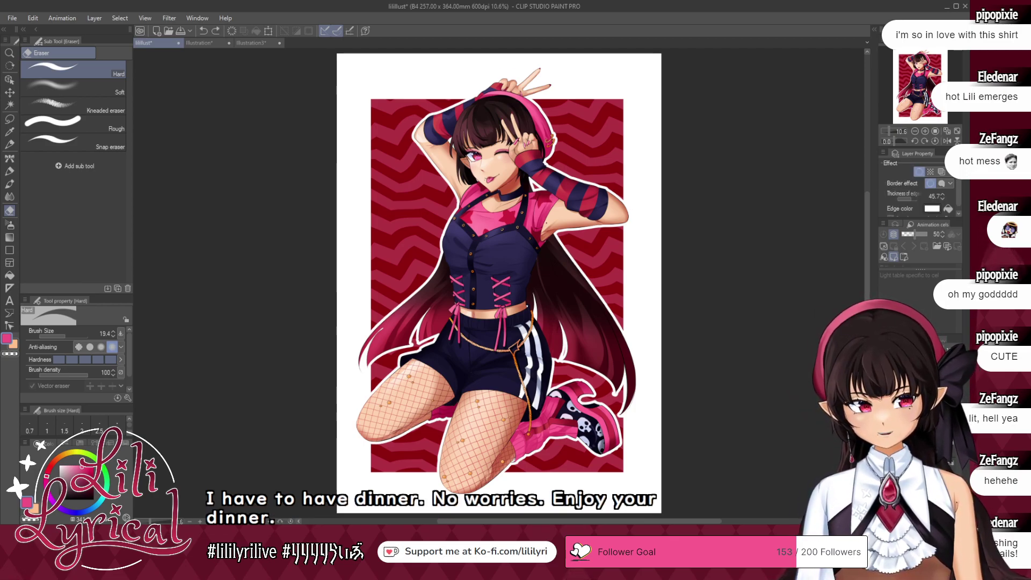
key("ctrl+y")
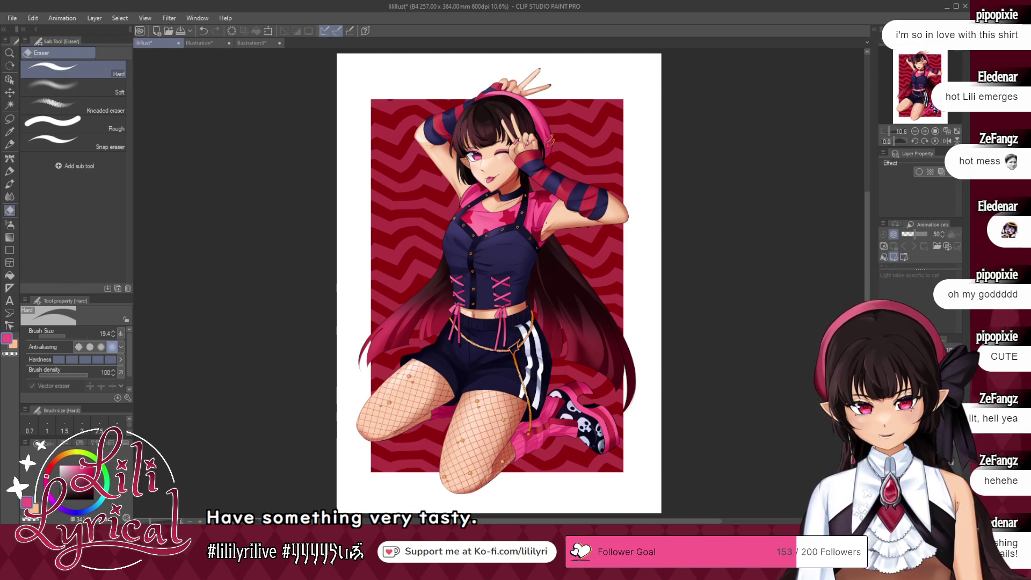
- Give the character's folder a white border effect with thickness 45.7 again, and enlarge the hard eraser to 186.5
left_click(945, 390)
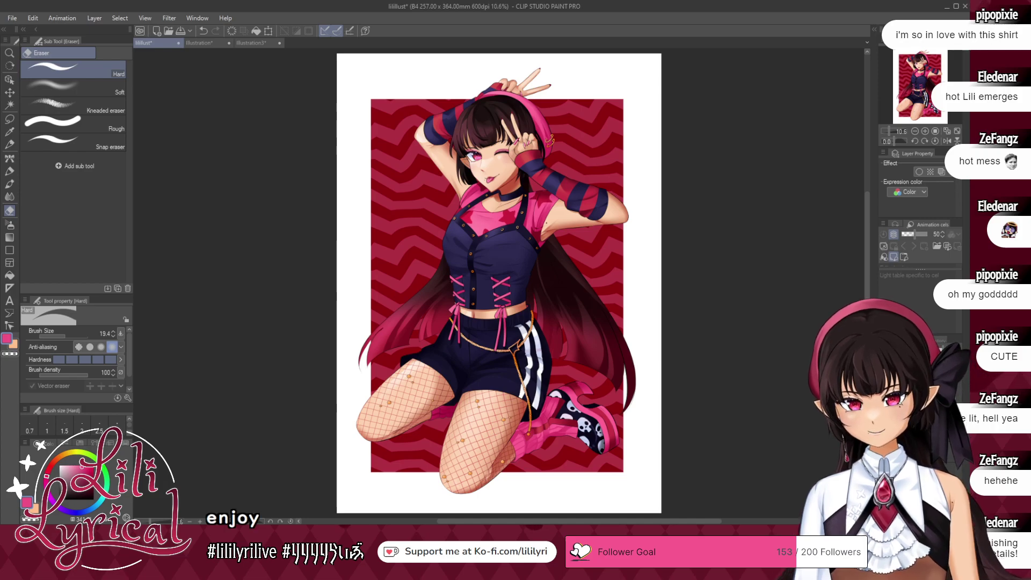
left_click(920, 172)
left_click_drag(908, 198, 912, 199)
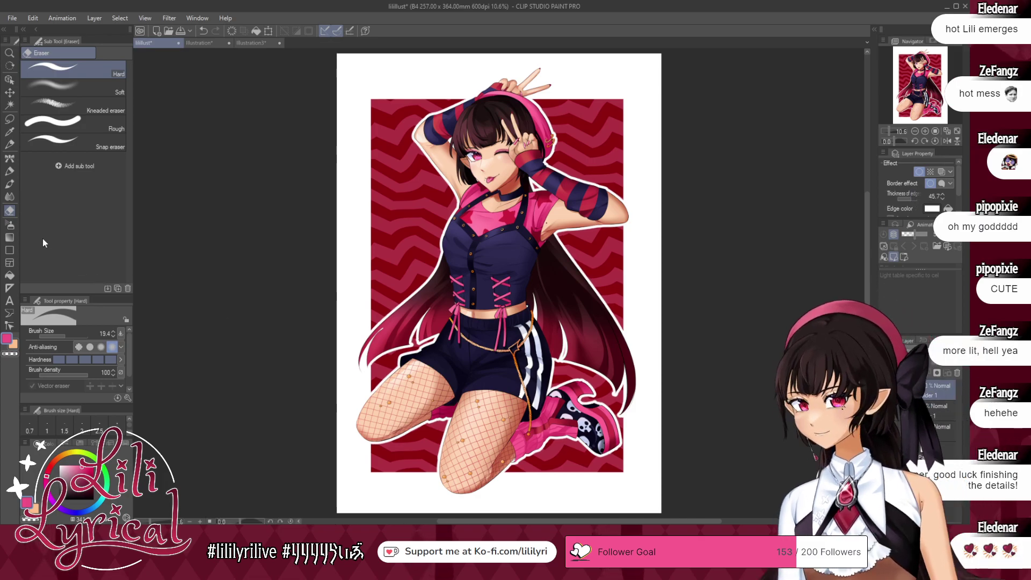
left_click(76, 337)
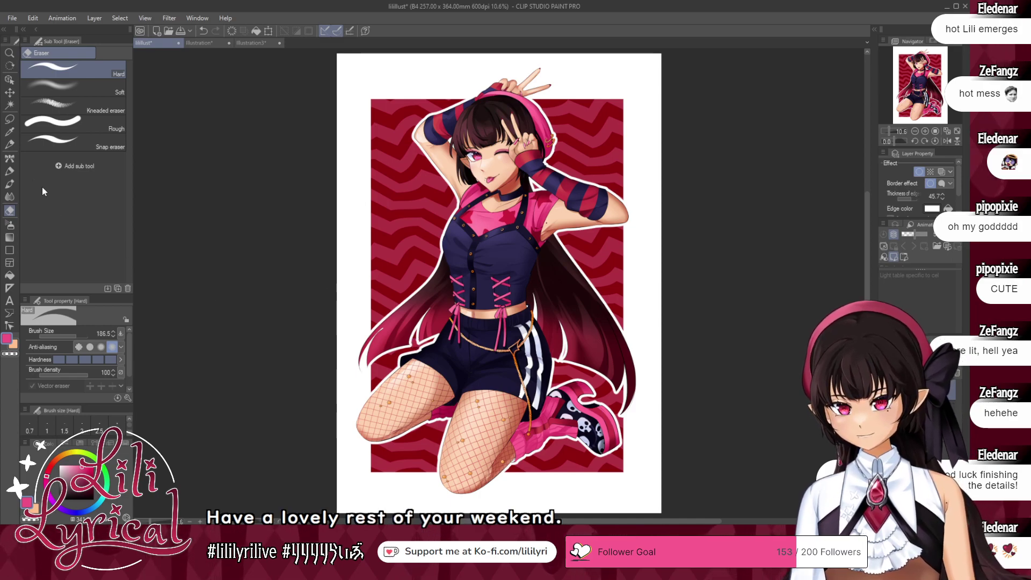
- Paint thin loose strands along both sides of the long hair in sampled hair colours with the りりペイント brush at size 14.1
key("b")
left_click(444, 275, "alt")
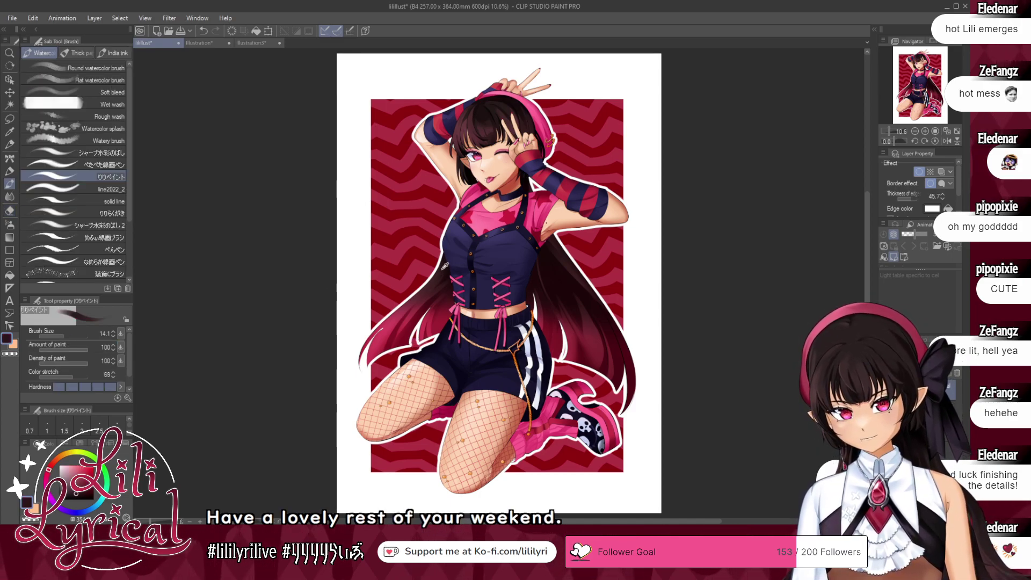
left_click_drag(444, 261, 379, 322)
key("ctrl+z")
left_click(382, 336, "alt")
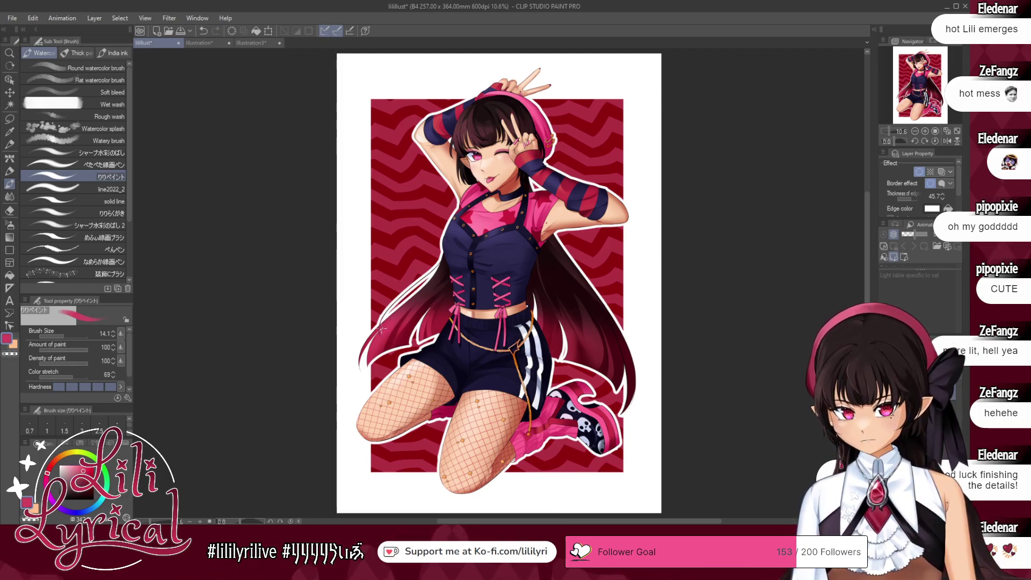
left_click(559, 248, "alt")
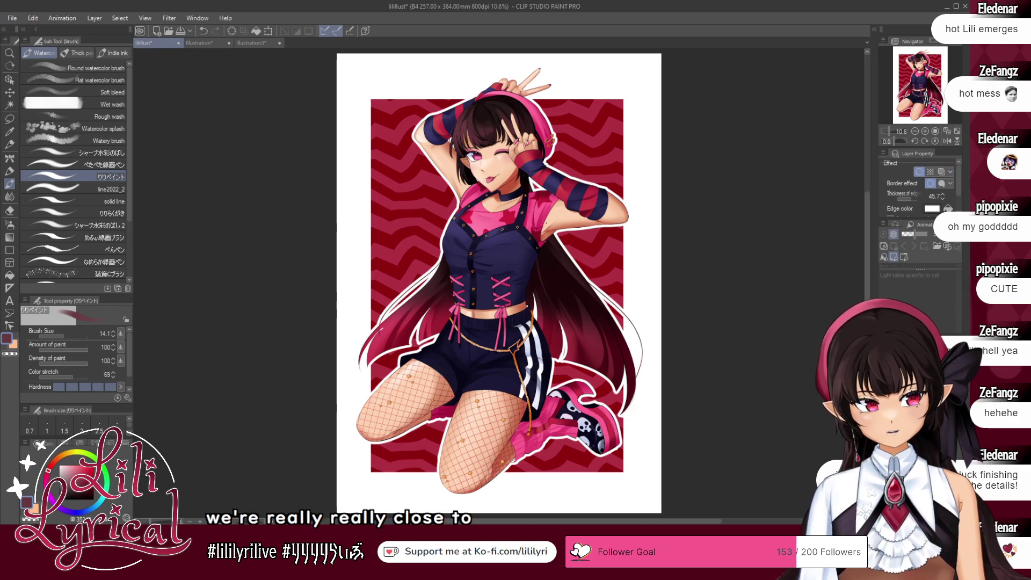
- Add a second border effect in dark red with thickness 9.6 around the white-bordered character
left_click(920, 173)
left_click(920, 173)
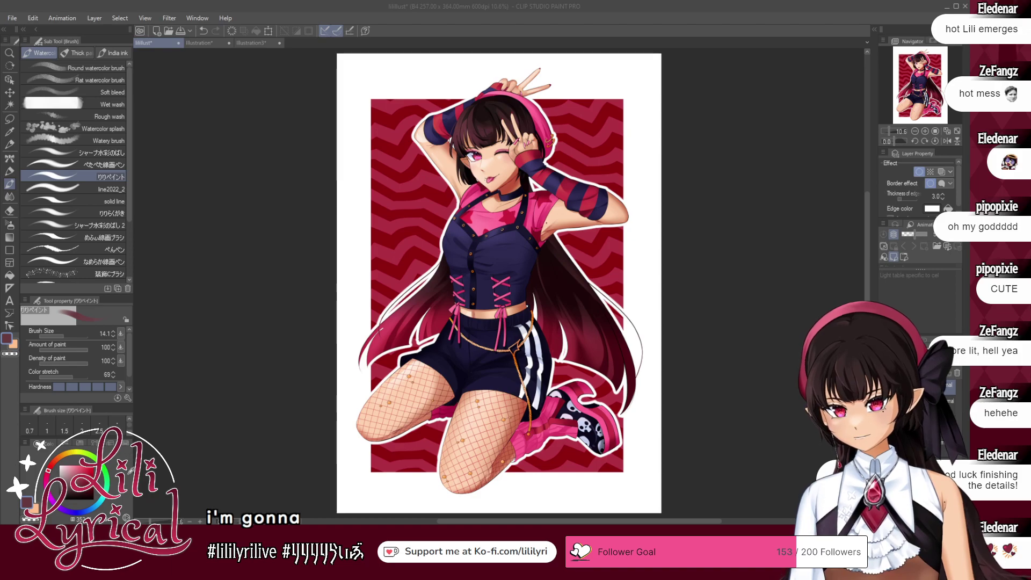
left_click(243, 356)
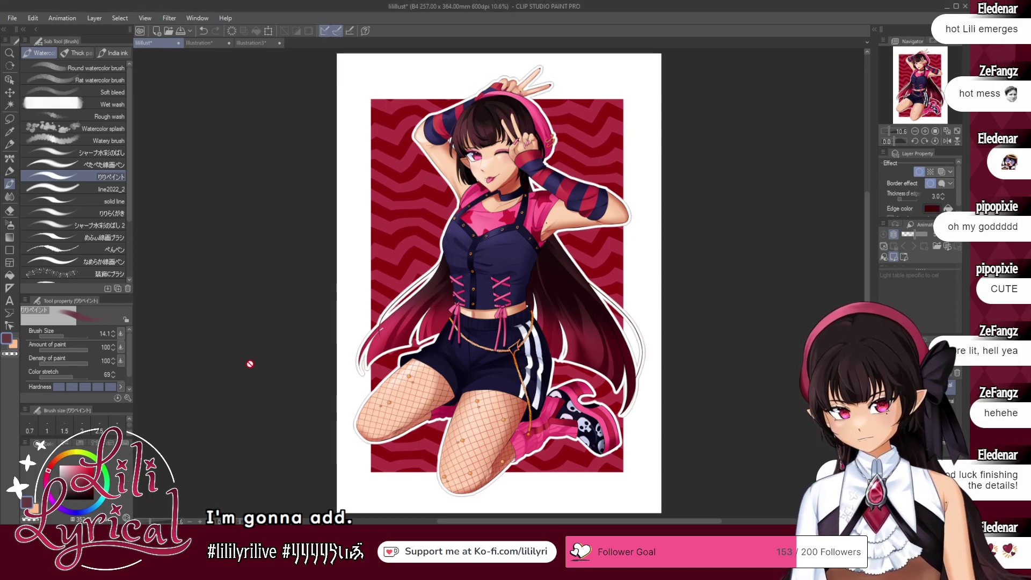
left_click(907, 198)
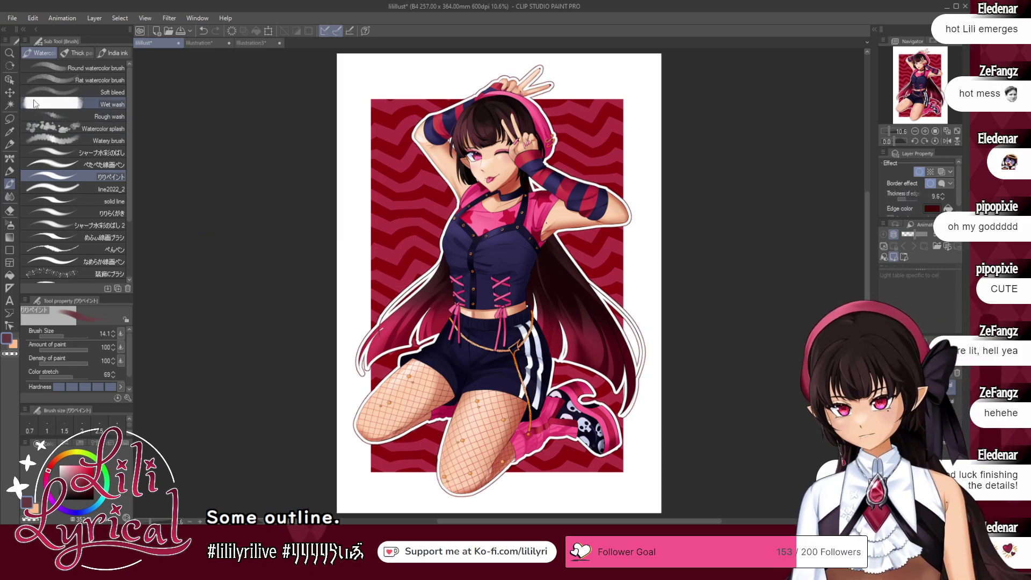
- Set the duplicated character's layer colour to a sampled dark red and offset it slightly down and right as a drop shadow
left_click(17, 92)
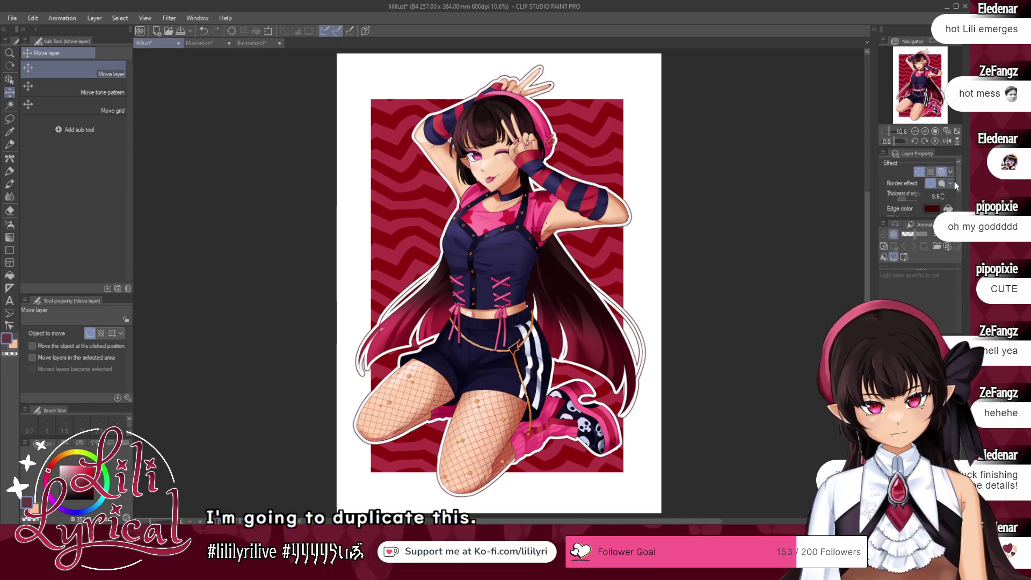
scroll(958, 204, "down", 2)
left_click_drag(957, 202, 957, 204)
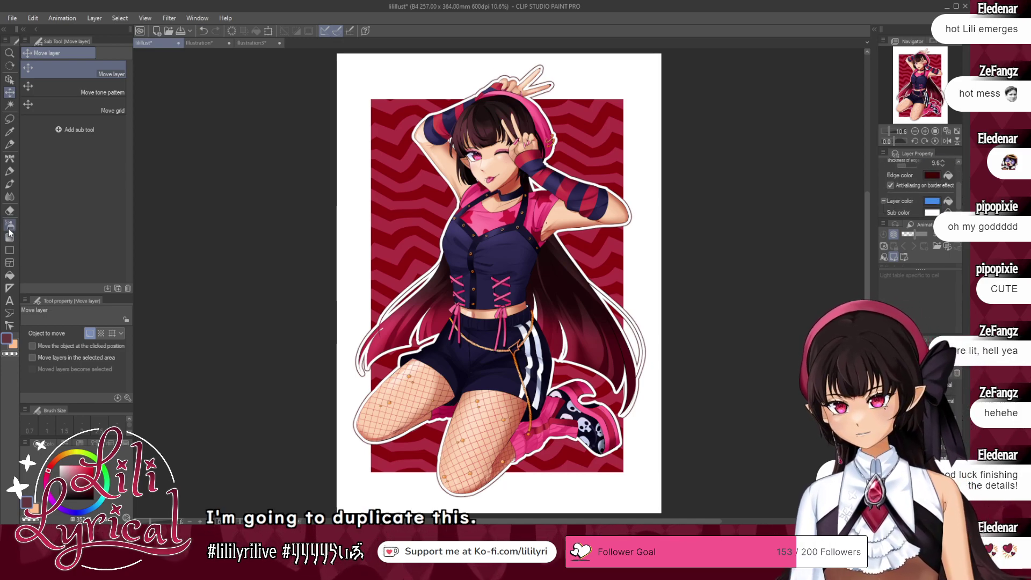
left_click(9, 276)
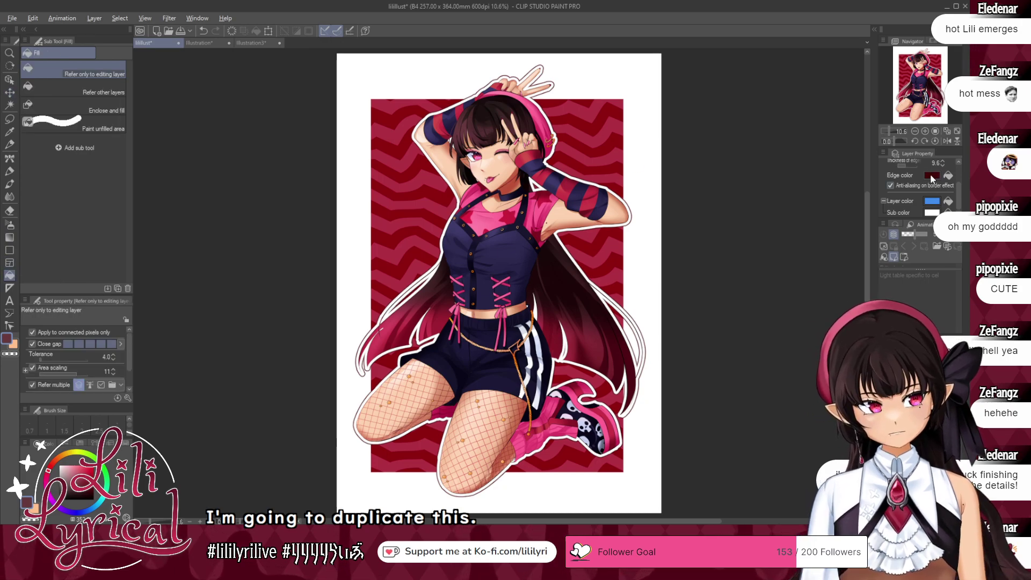
left_click(559, 234, "alt")
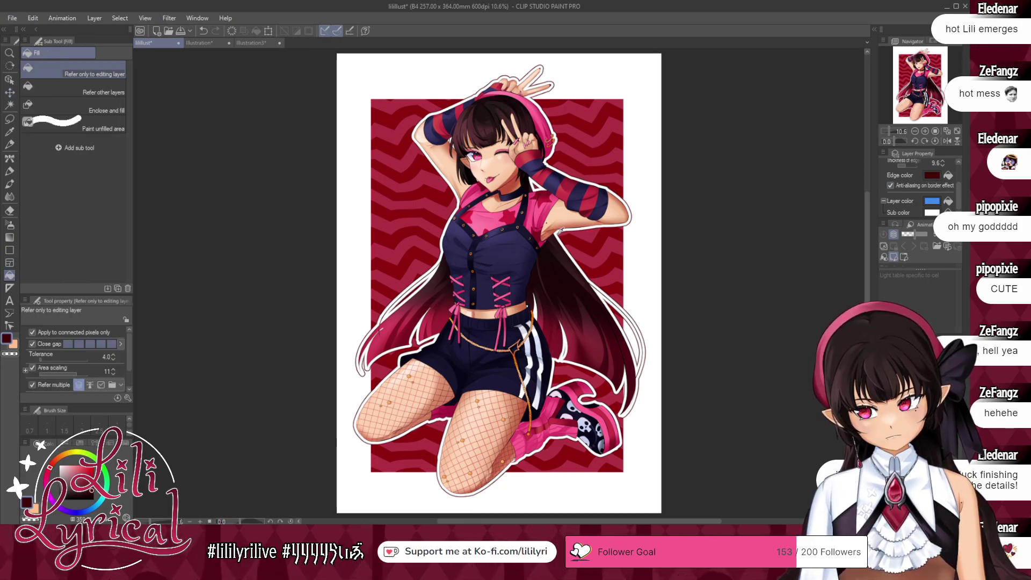
left_click(949, 202)
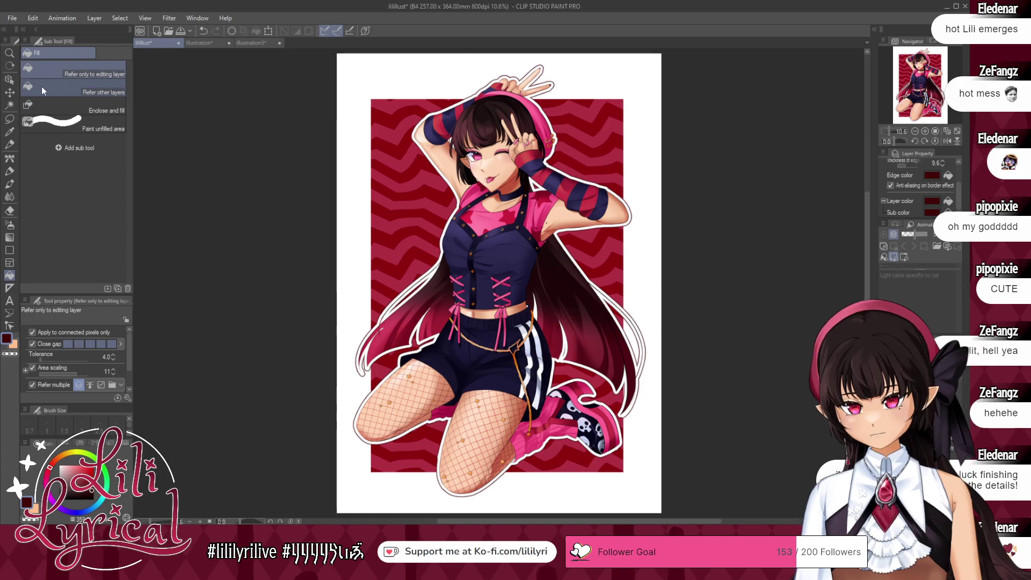
key("k")
left_click_drag(539, 331, 548, 343)
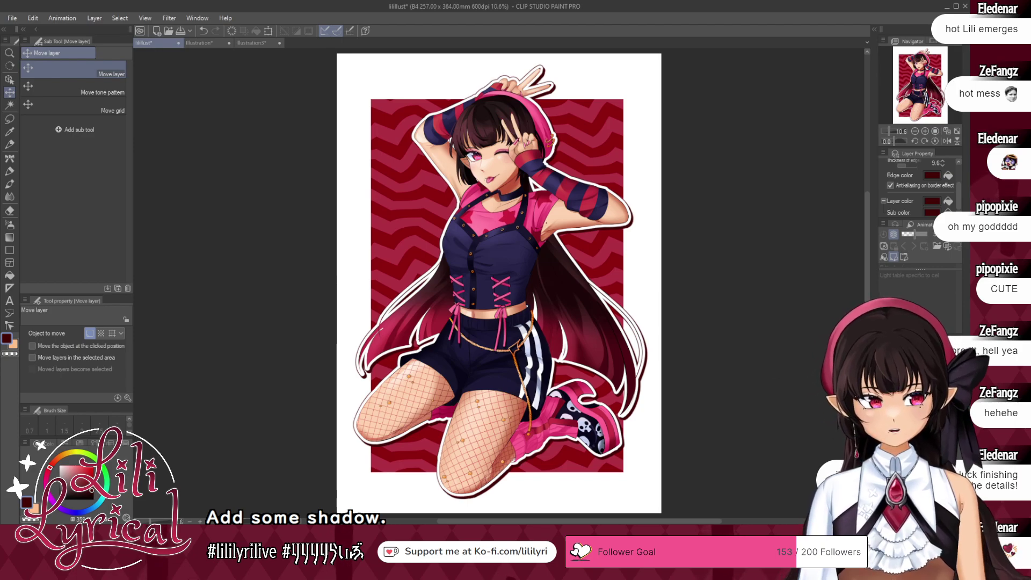
- Hide the paper and handwrite the artist's first name behind the torso in dark red with the Milli pen at size 90.6, redoing the first attempt
left_click(919, 408)
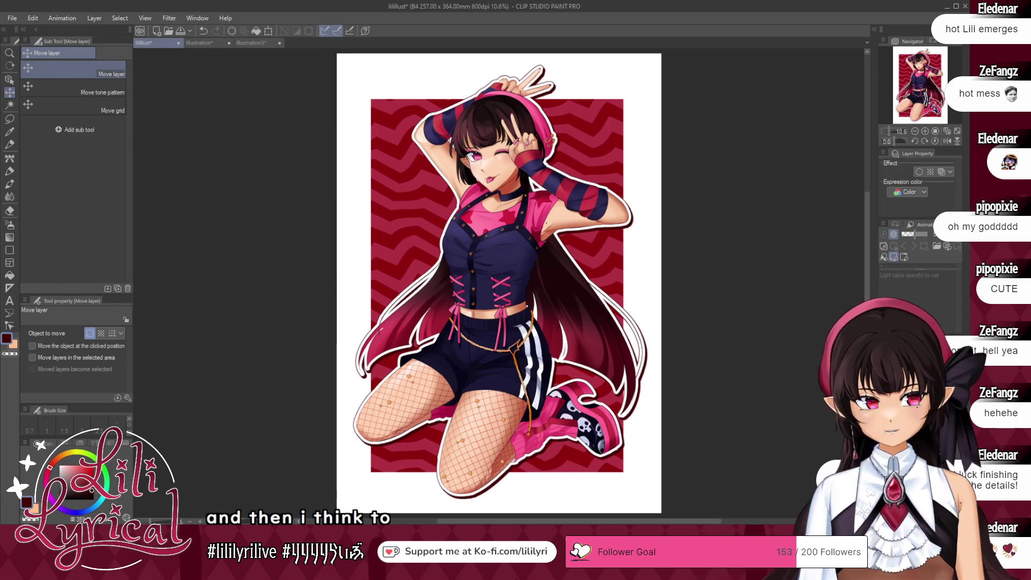
key("p")
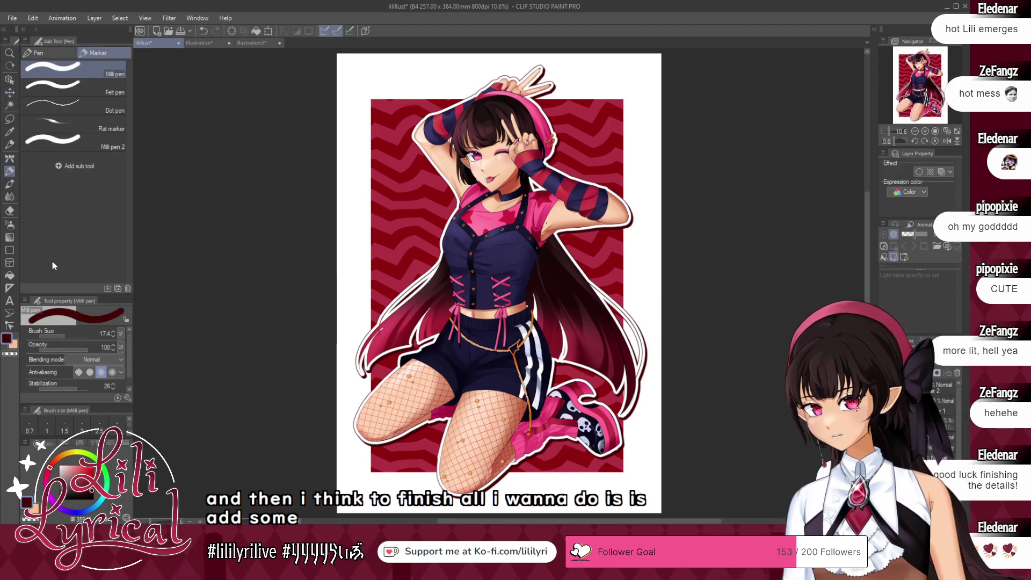
left_click(66, 337)
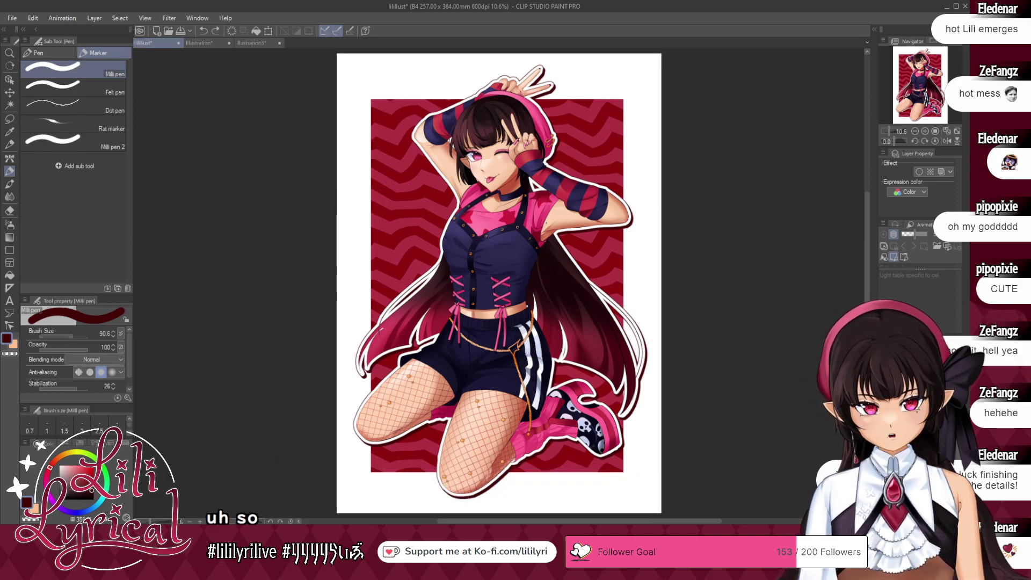
left_click(884, 483)
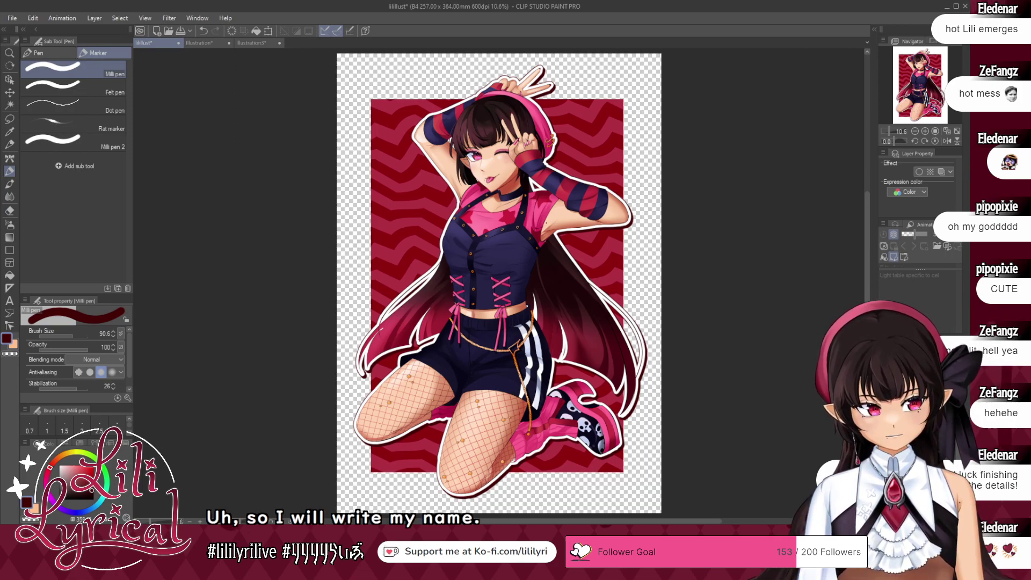
left_click_drag(357, 239, 376, 185)
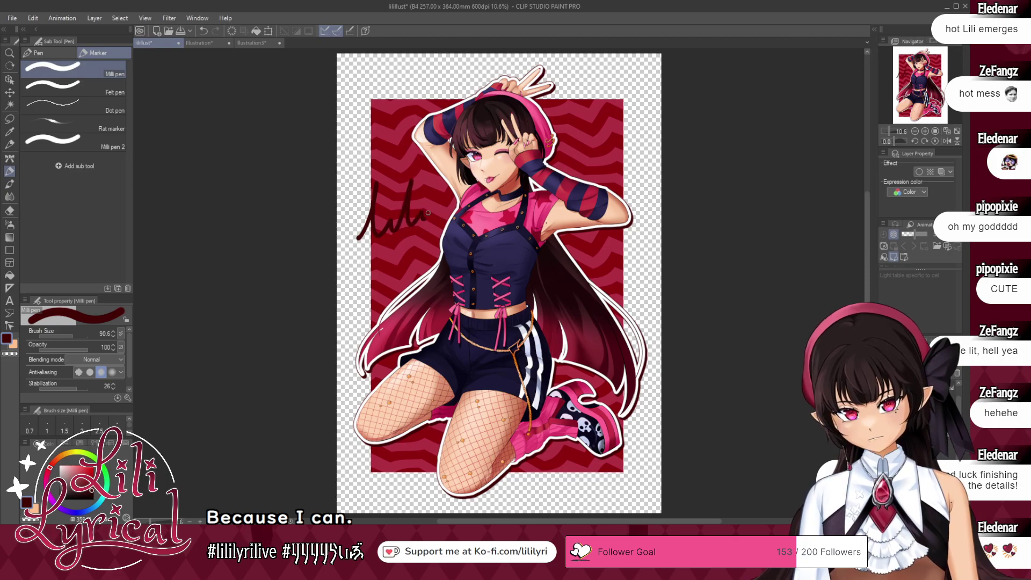
key("ctrl+z")
key("ctrl+z")
key("ctrl+z")
left_click_drag(358, 263, 361, 261)
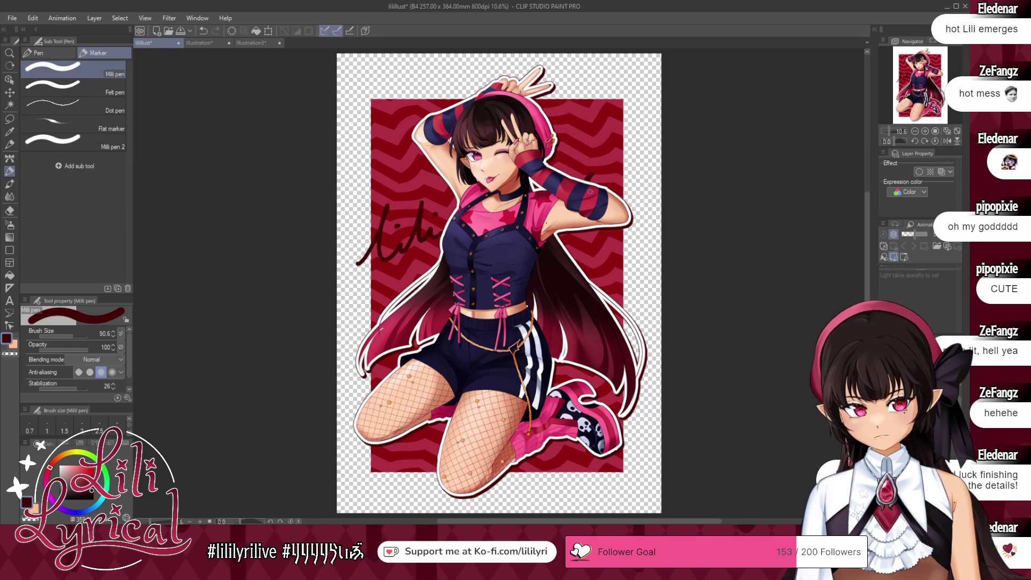
- Handwrite the end of the artist's name beside the striped raised sleeve, redoing its last letters
mouse_move(616, 172)
left_mouse_down()
mouse_move(629, 151)
mouse_move(637, 186)
left_mouse_up()
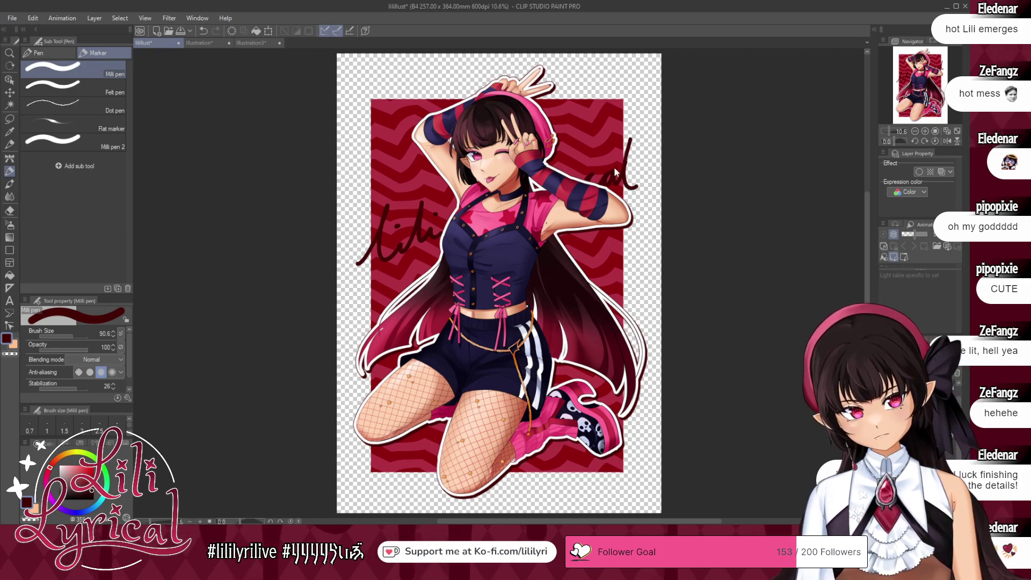
key("ctrl+z")
key("ctrl+z")
mouse_move(607, 176)
left_mouse_down()
mouse_move(603, 184)
mouse_move(643, 172)
left_mouse_up()
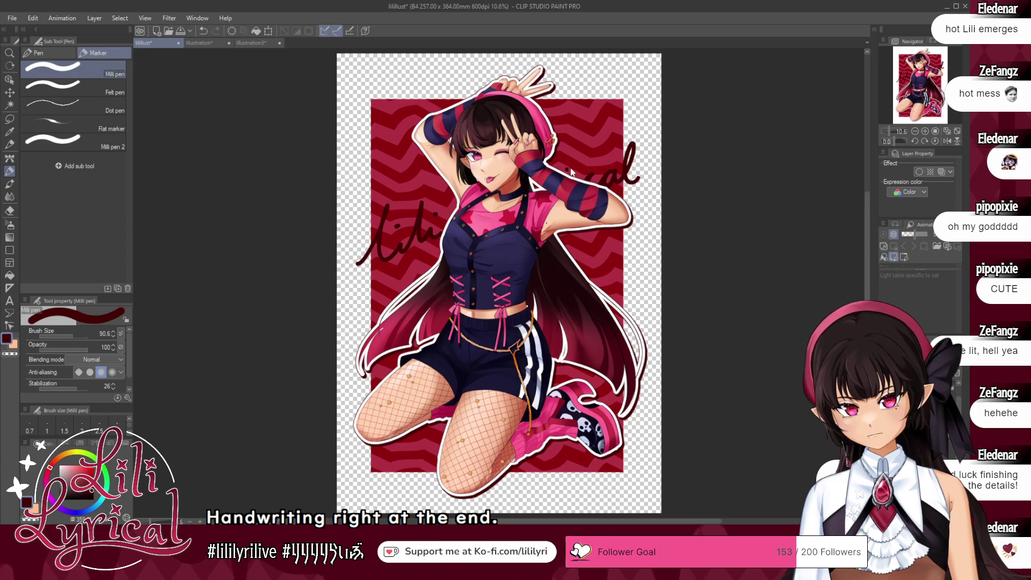
- Apply a white border effect with thickness 9.6 to the handwritten name, shift the lettering slightly down, and show the white paper again
left_click(919, 172)
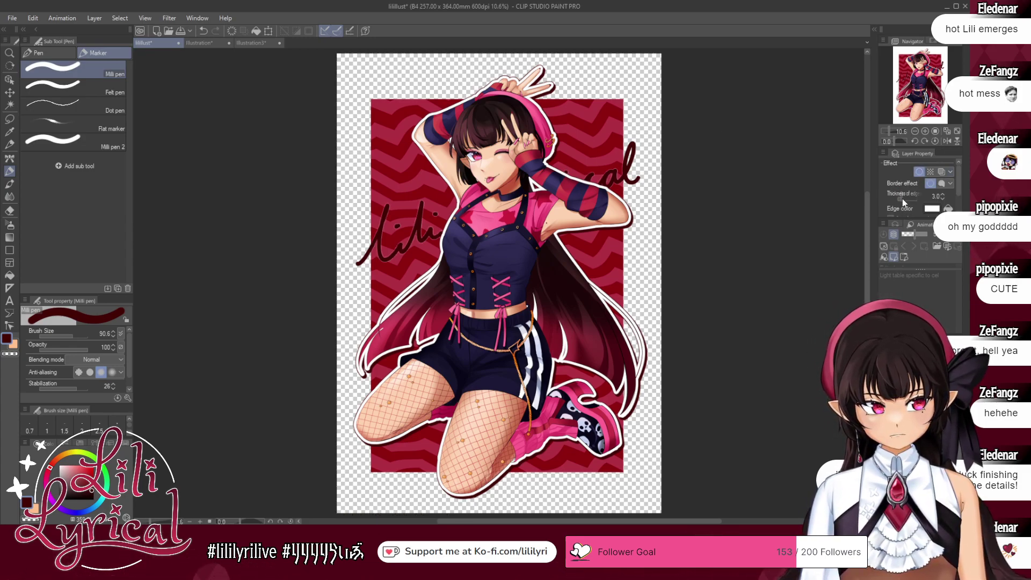
left_click_drag(902, 199, 906, 198)
left_click(10, 92)
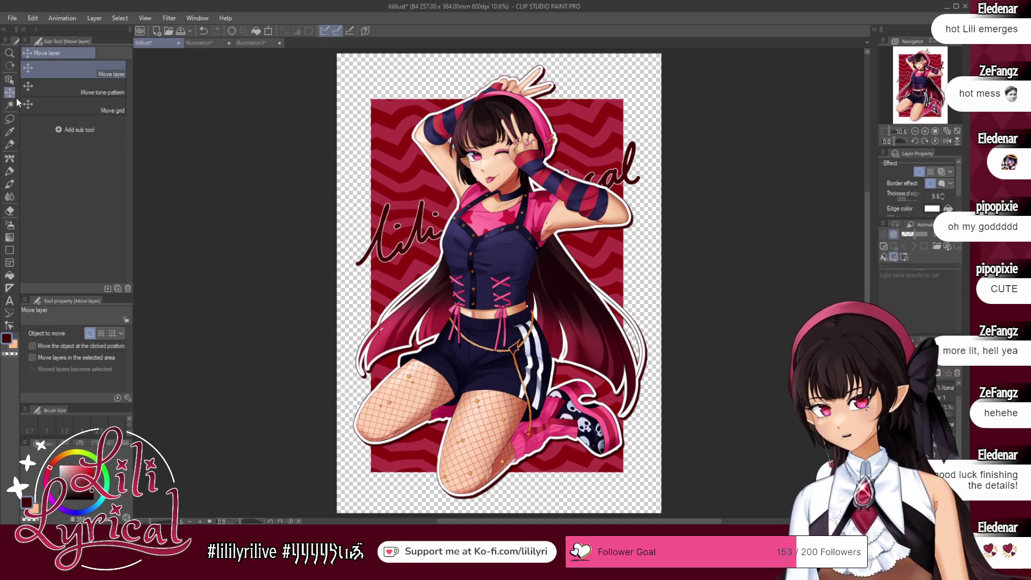
left_click_drag(403, 239, 402, 246)
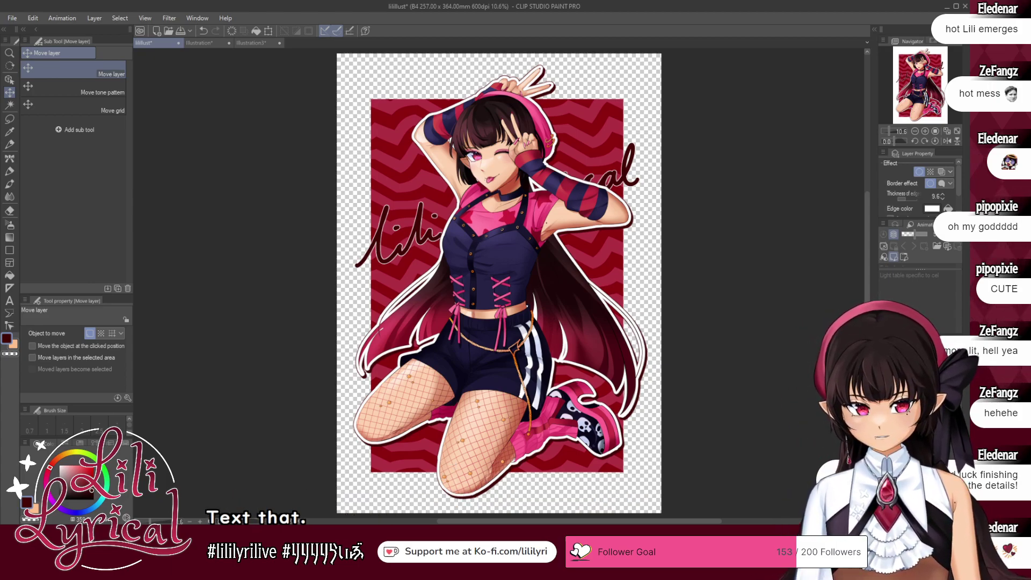
left_click(885, 505)
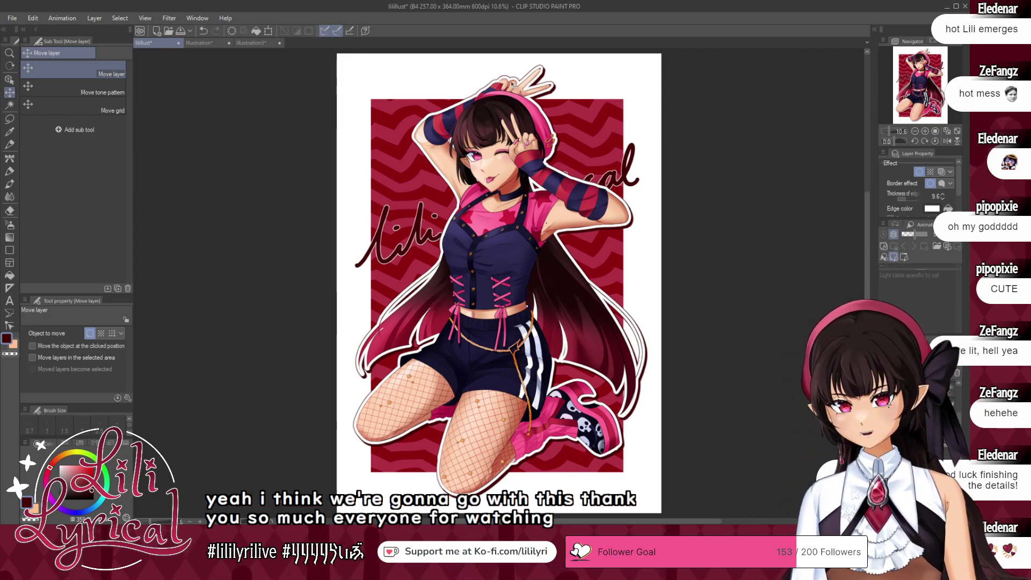
- Review the face, hat and handwritten name up close, and then the whole illustration fitted to the canvas window
scroll(510, 102, "up", 2)
scroll(511, 102, "up", 2)
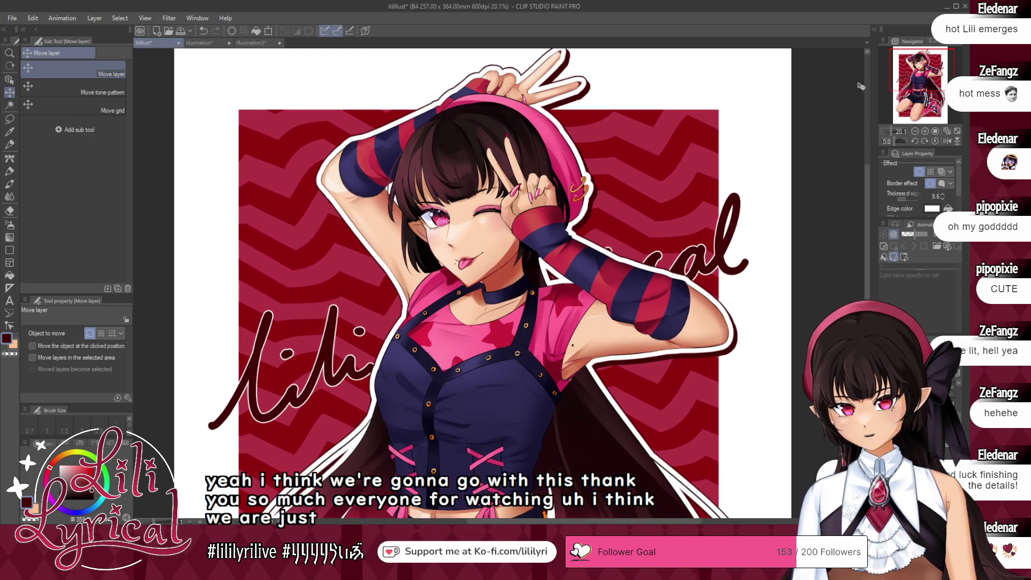
mouse_move(935, 79)
left_mouse_down()
mouse_move(936, 108)
mouse_move(935, 72)
mouse_move(936, 107)
mouse_move(939, 82)
left_mouse_up()
left_click(948, 132)
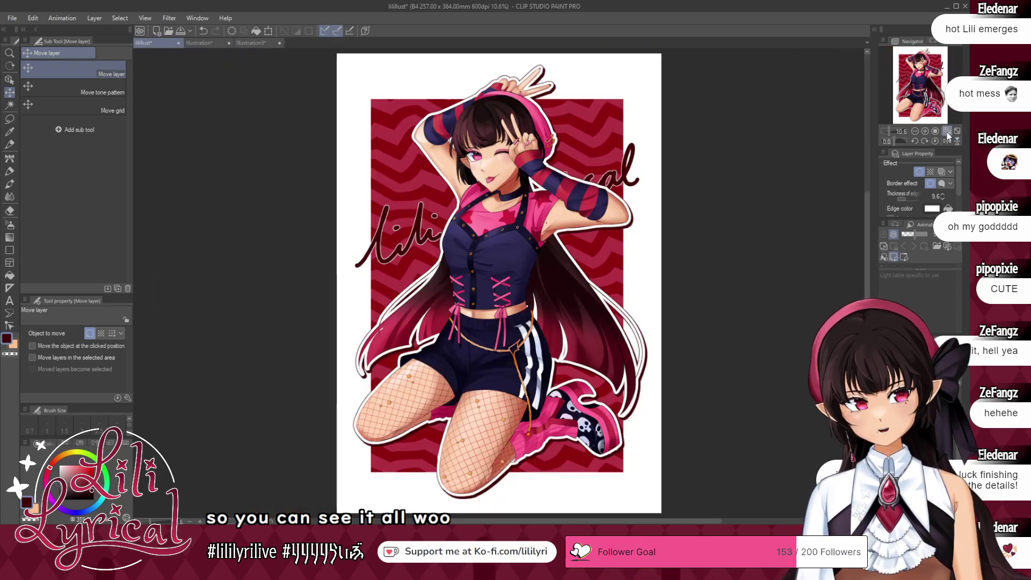